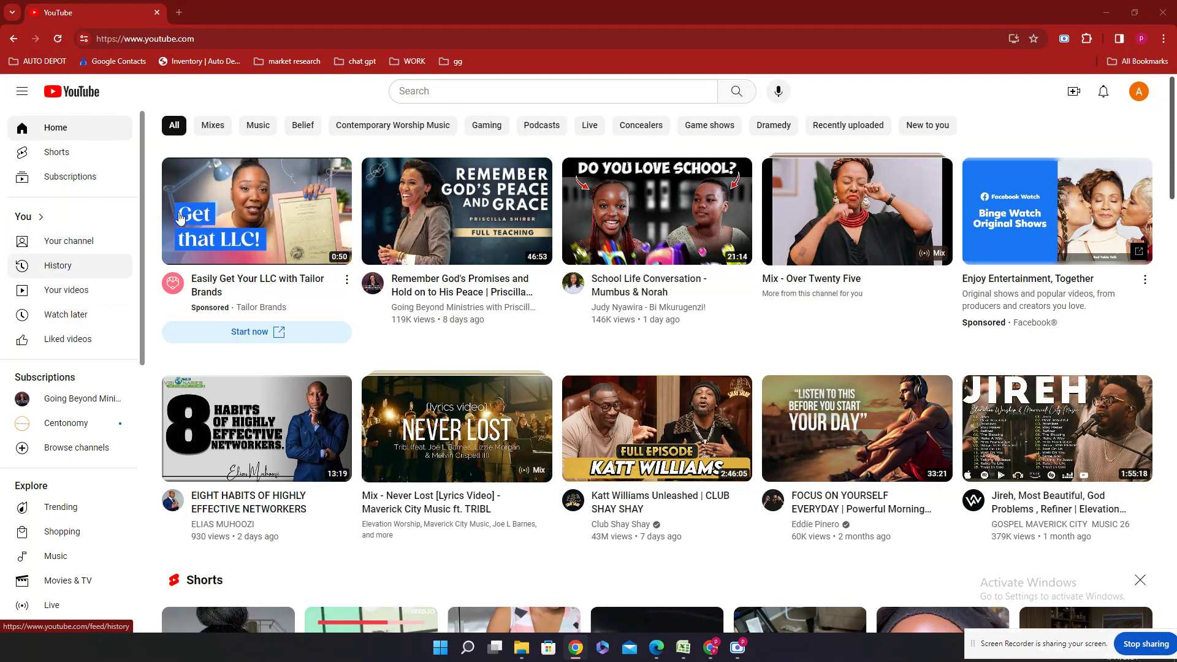
Step: Open YouTube Studio from the profile avatar's account menu
click(1136, 87)
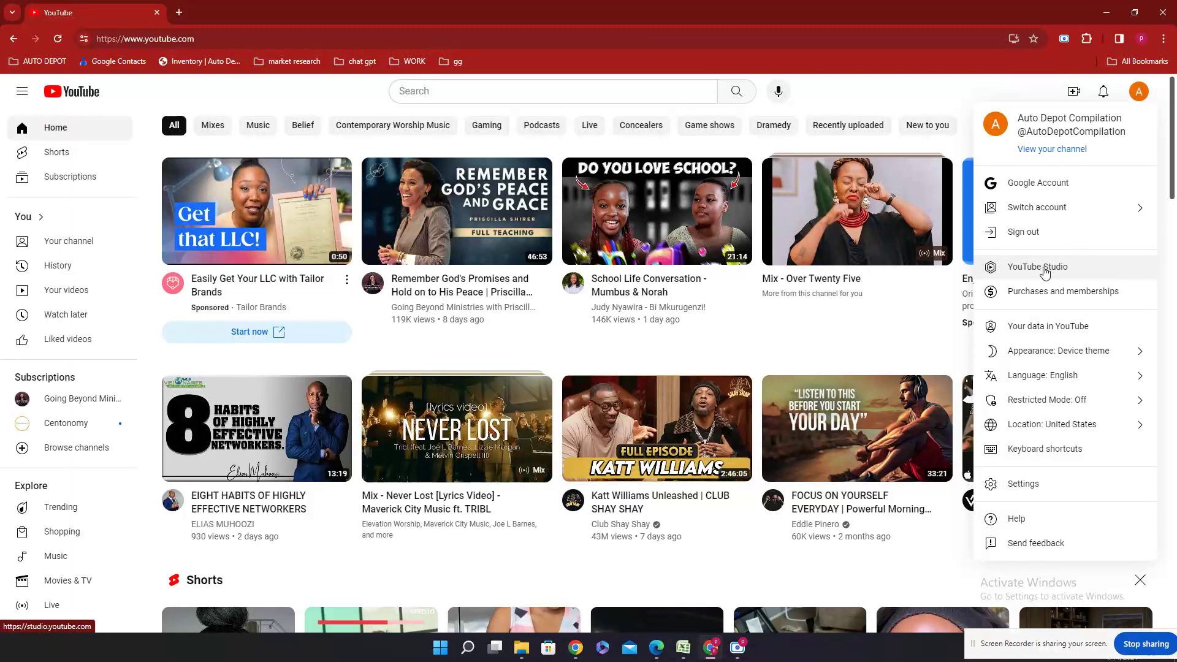
click(1045, 271)
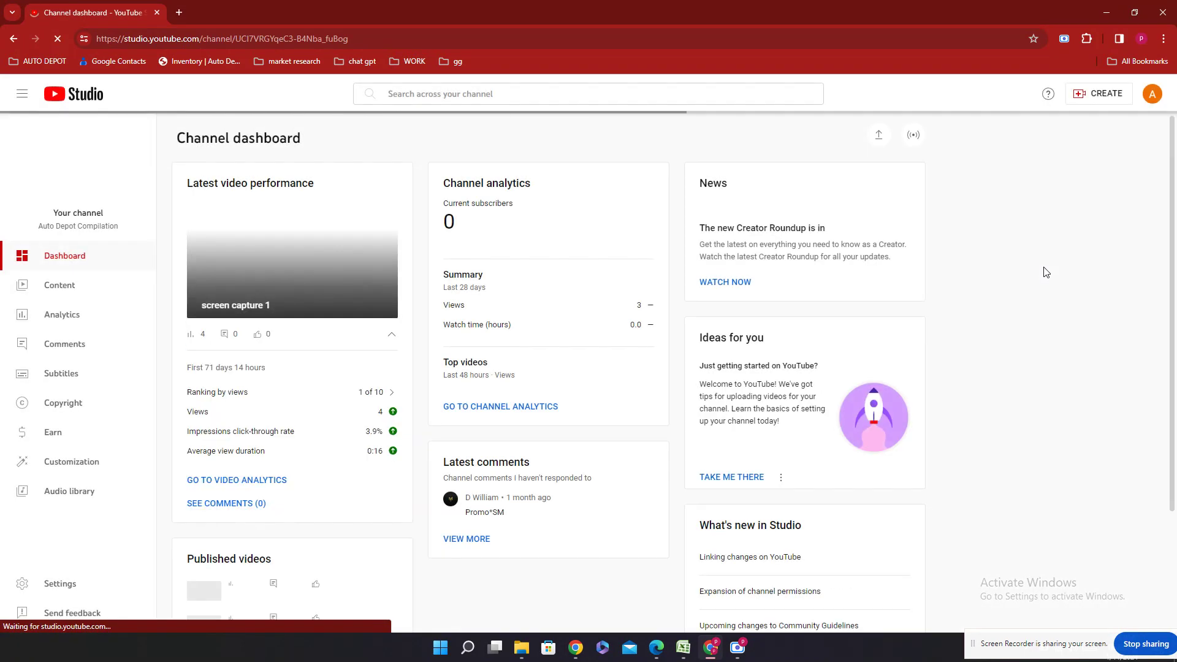
Step: Go to the Content page and start a new upload via CREATE > Upload videos
click(75, 297)
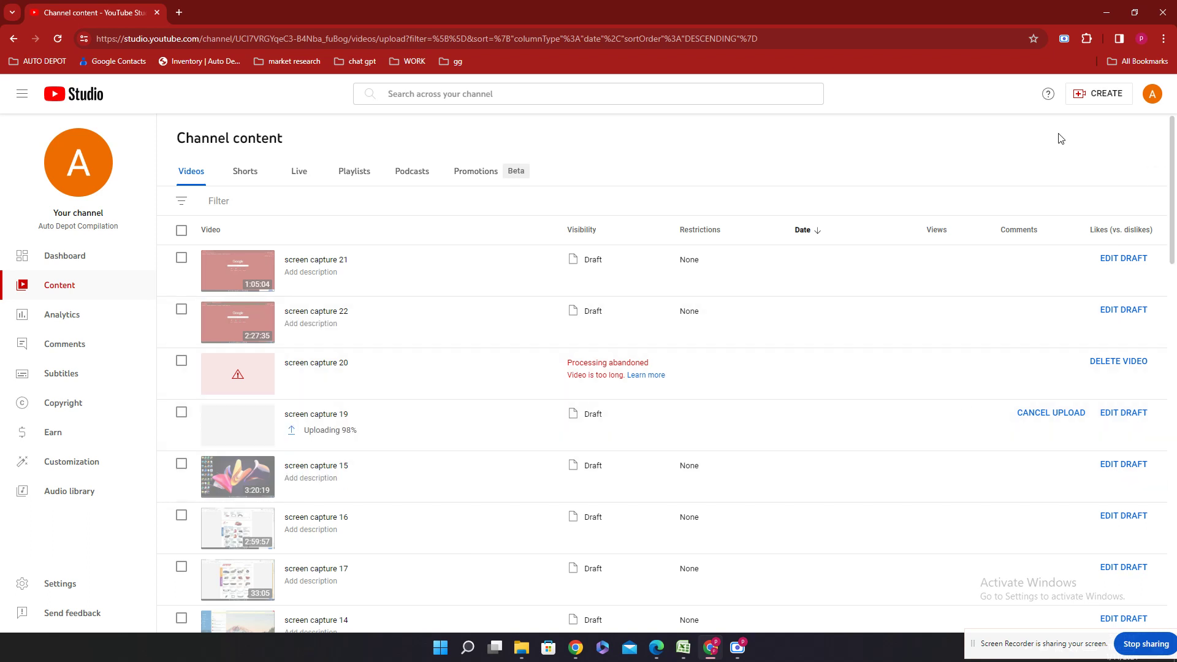
click(1085, 95)
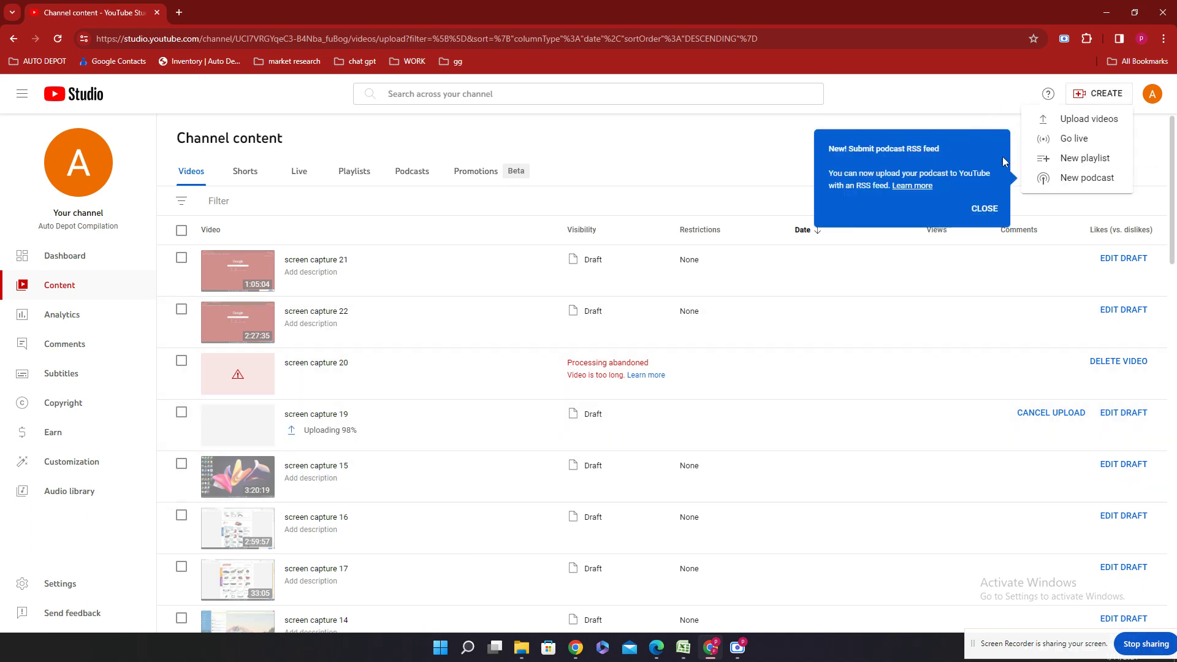
click(1052, 120)
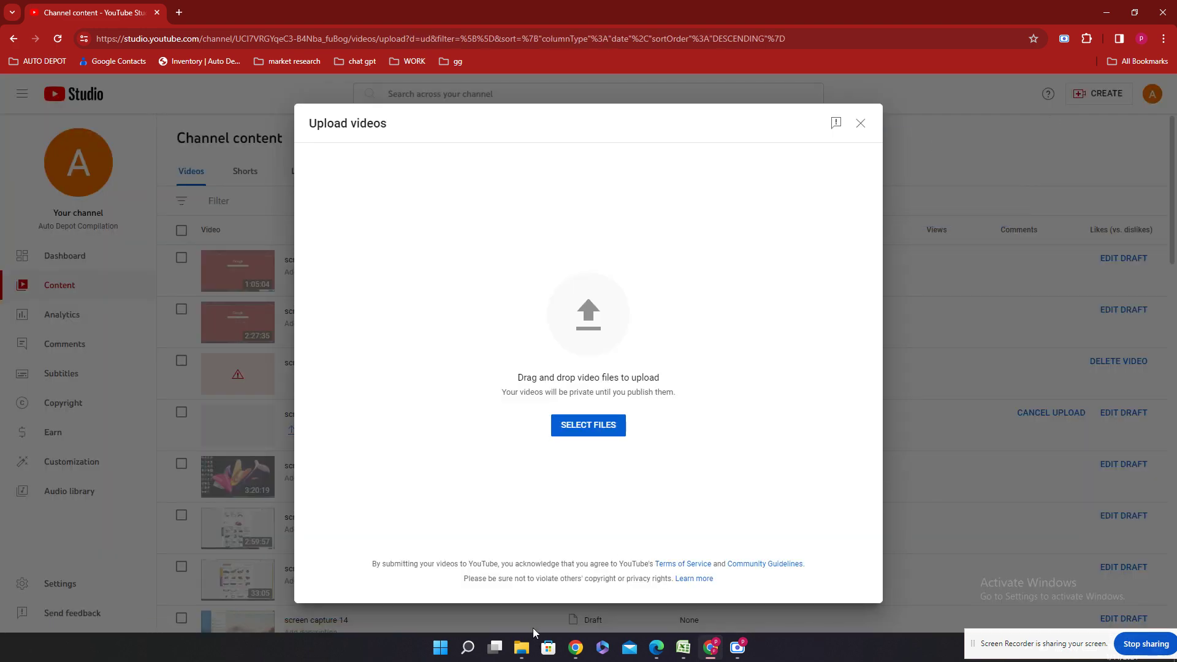
Step: Drag screen-capture (19), (23) and (22) from Downloads into the Upload videos dialog
click(522, 648)
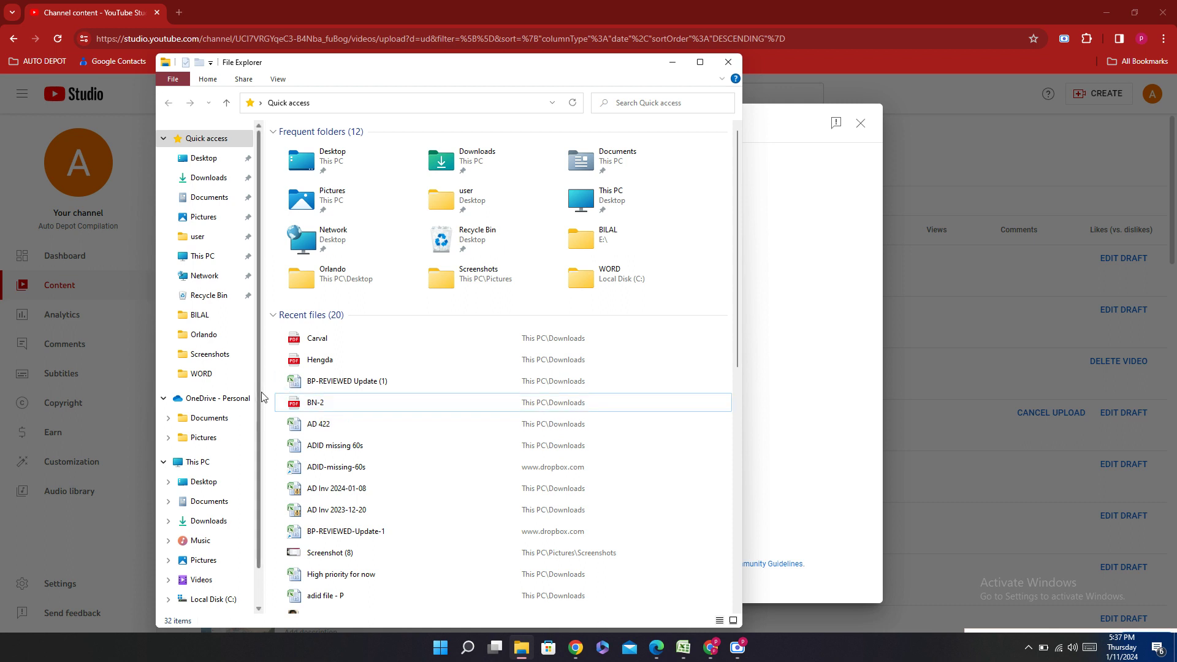
click(207, 179)
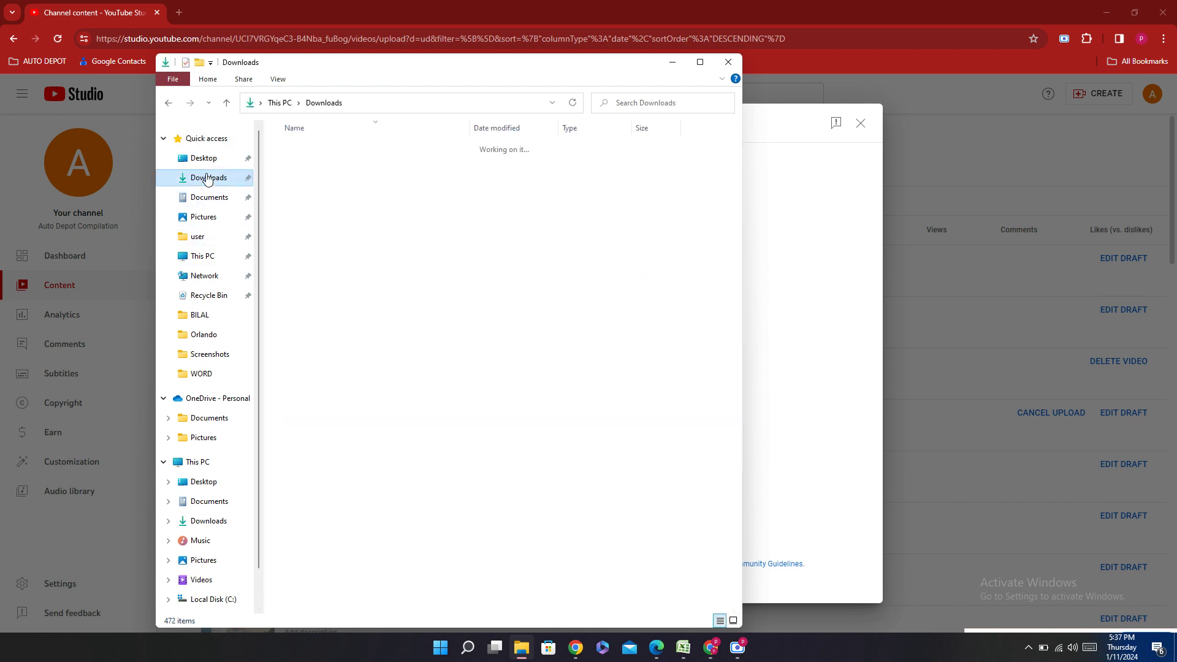
click(281, 313)
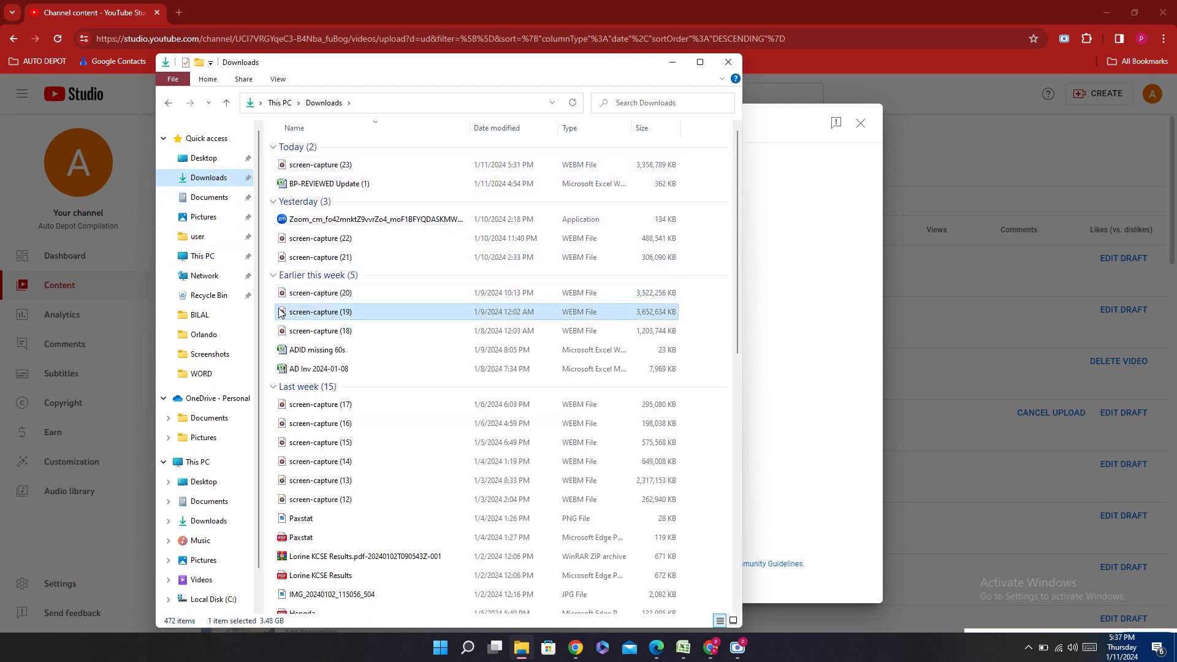
ctrl+click(377, 171)
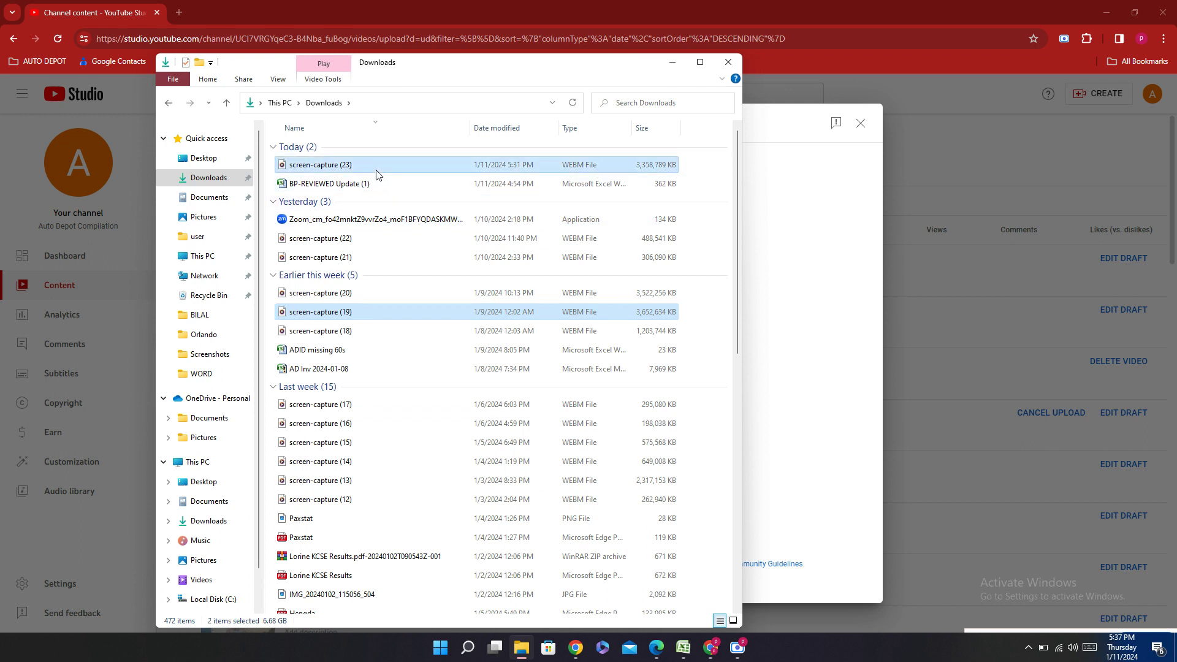
ctrl+click(361, 244)
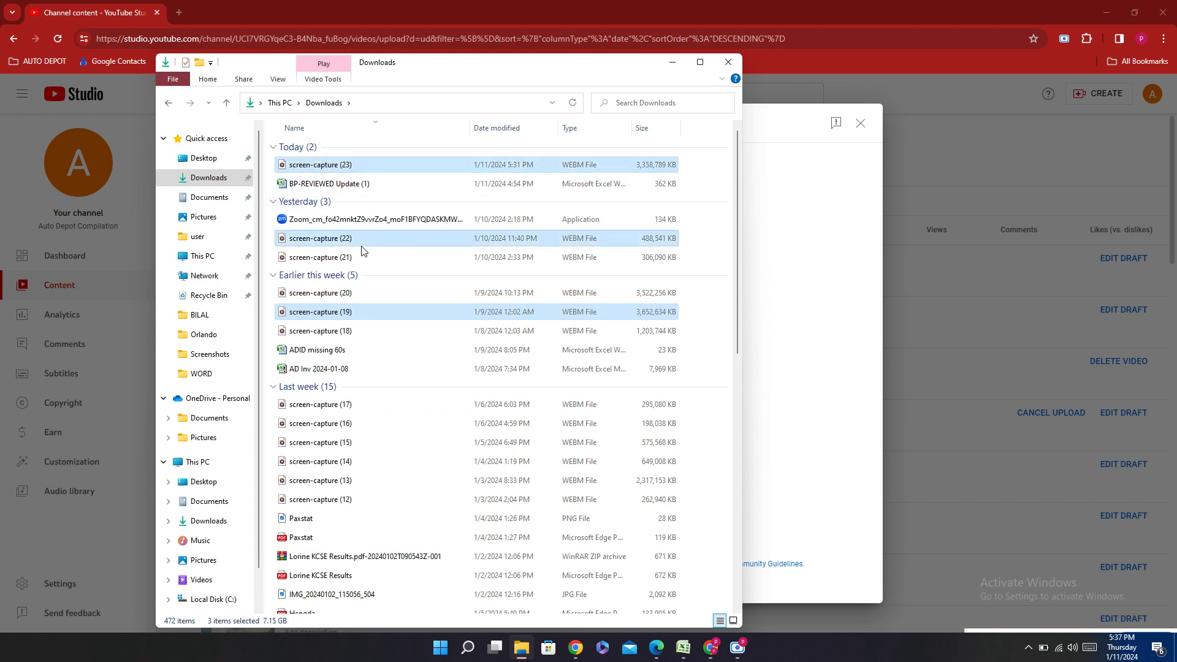
drag(361, 250, 790, 293)
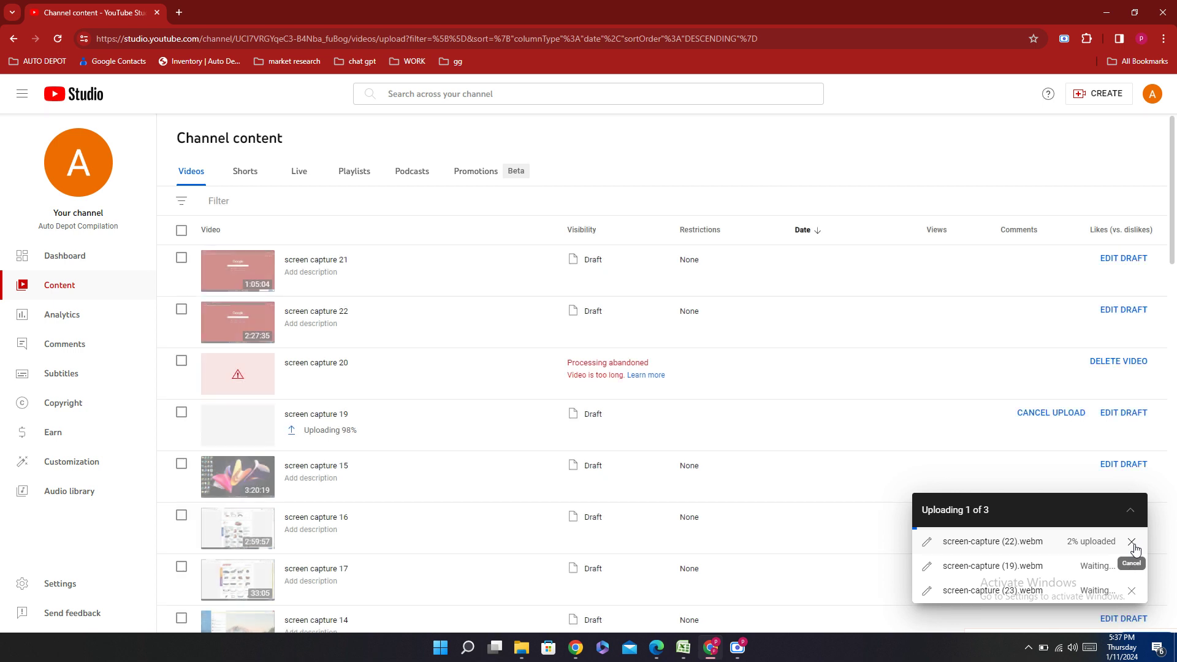
Step: Cancel the screen-capture (22).webm upload and confirm it
click(1133, 544)
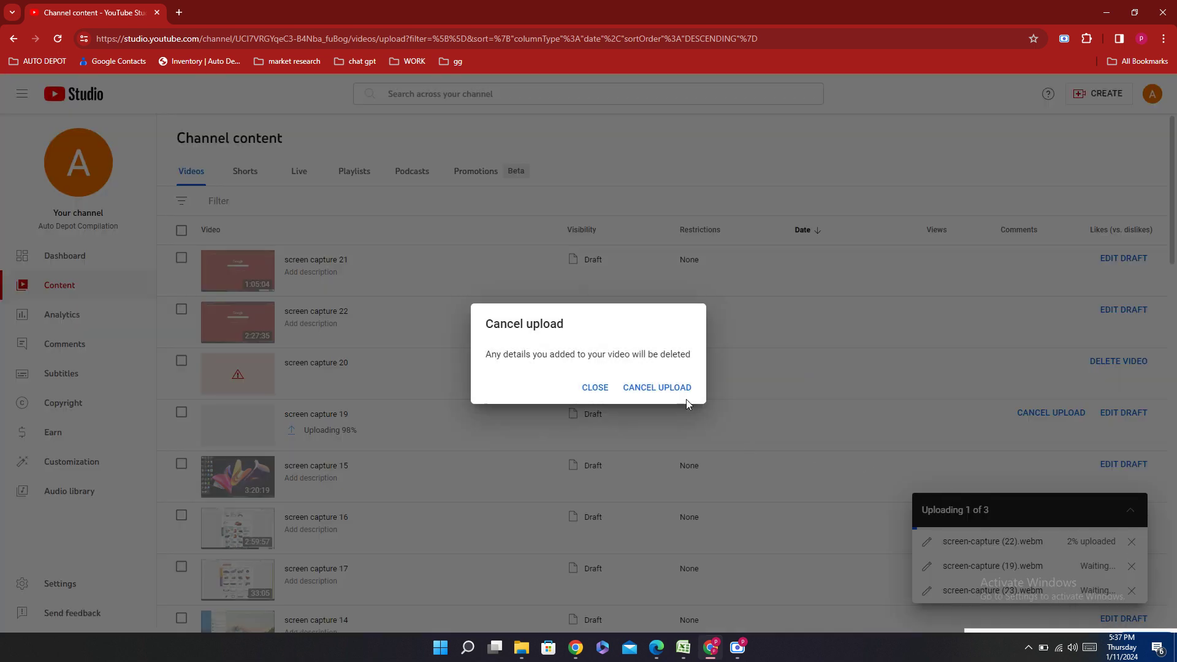
click(662, 388)
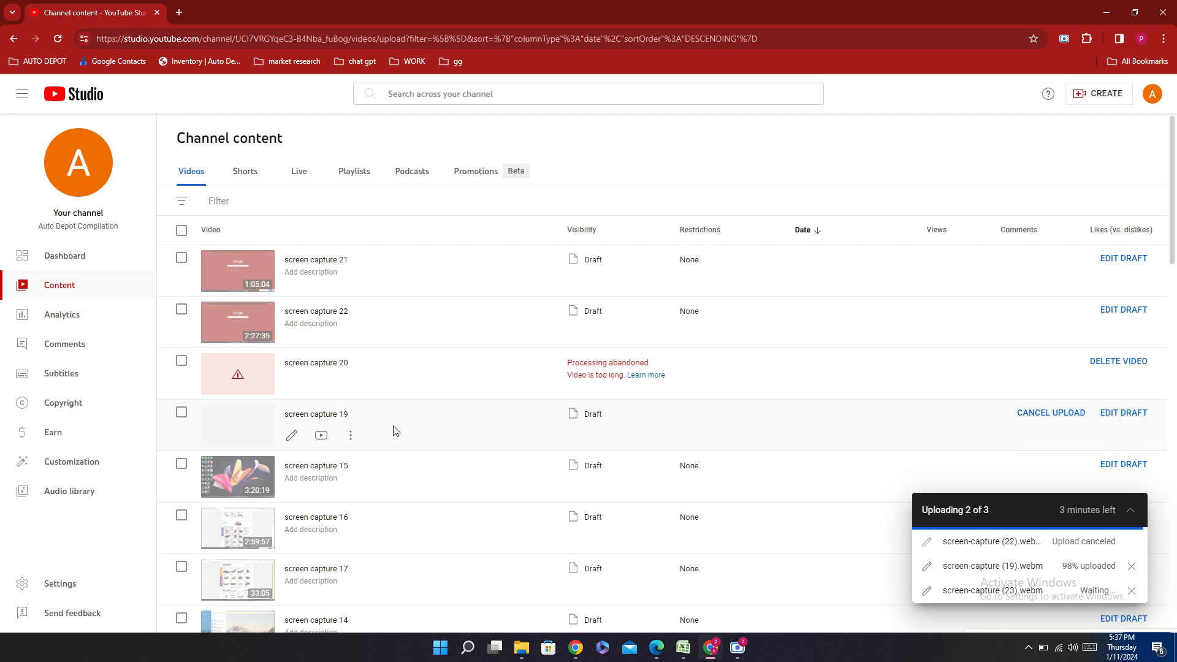
Step: In screen capture 19's details, set the audience to "No, it's not made for kids"
click(239, 444)
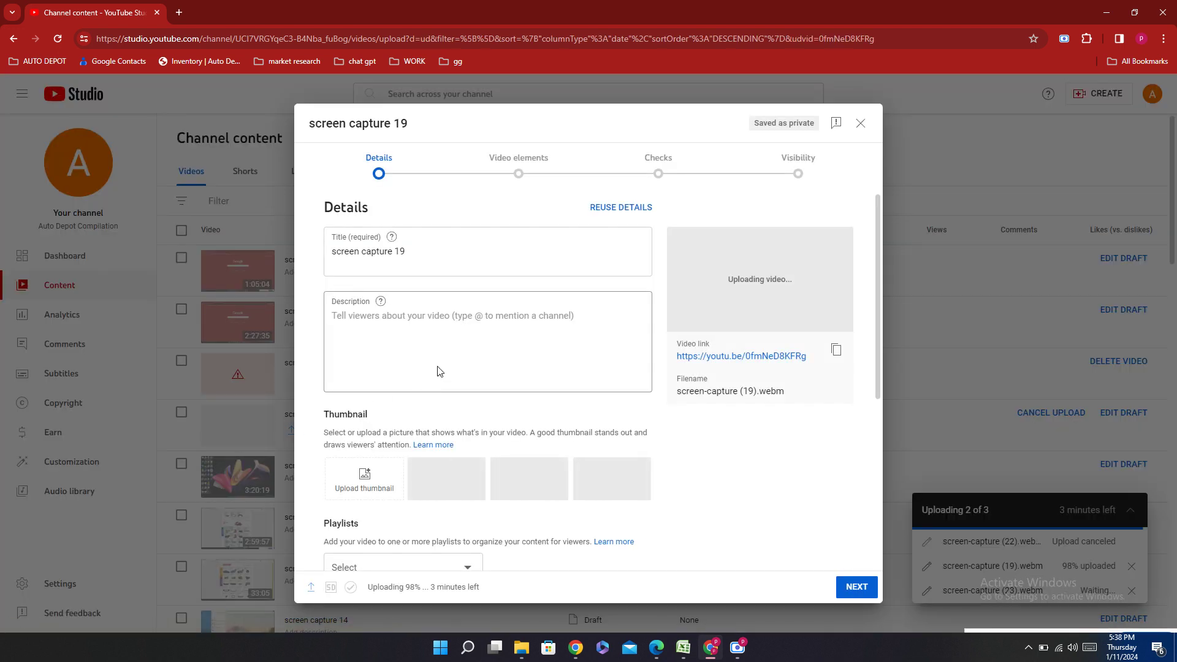
click(856, 591)
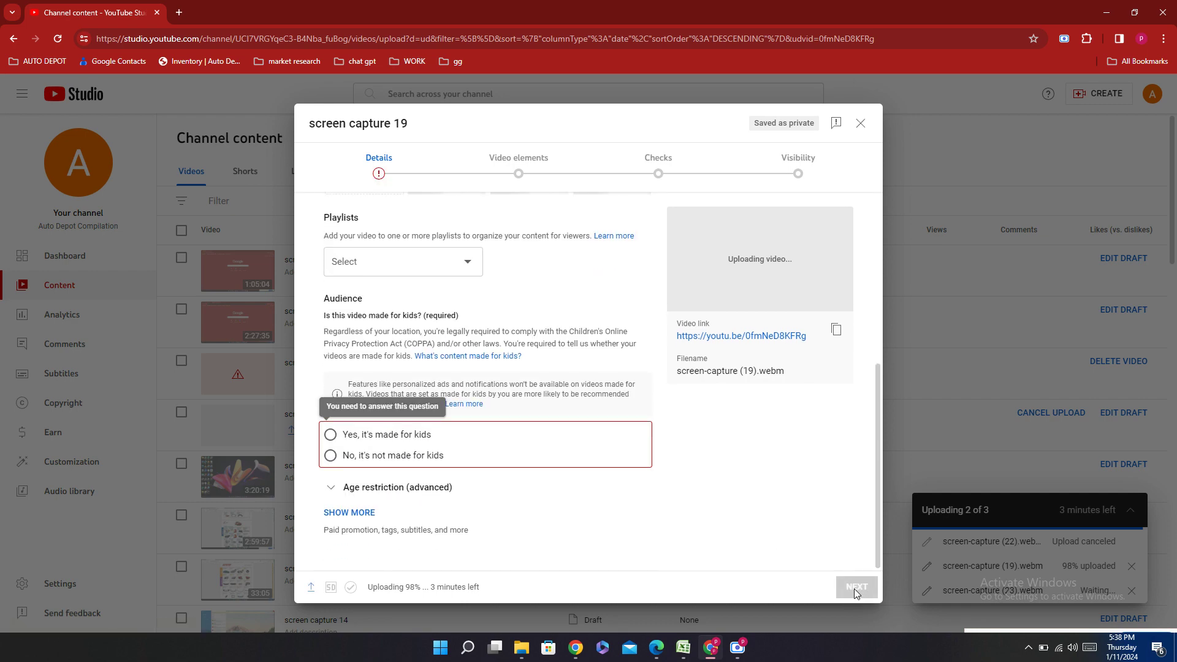
click(328, 458)
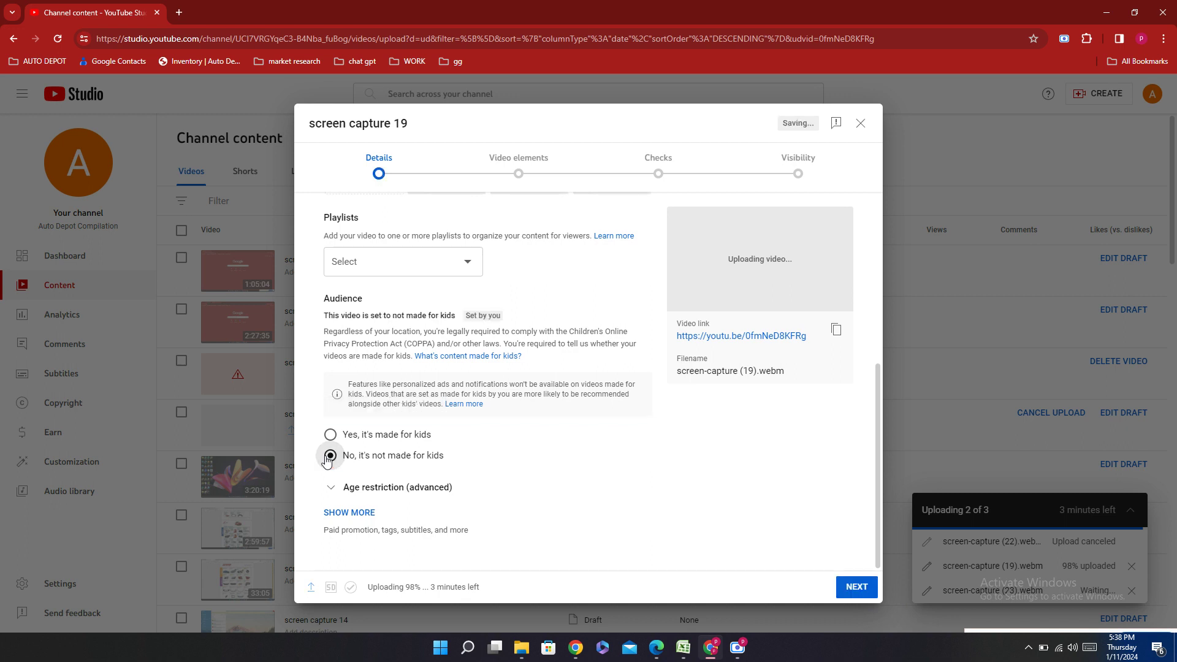
click(853, 593)
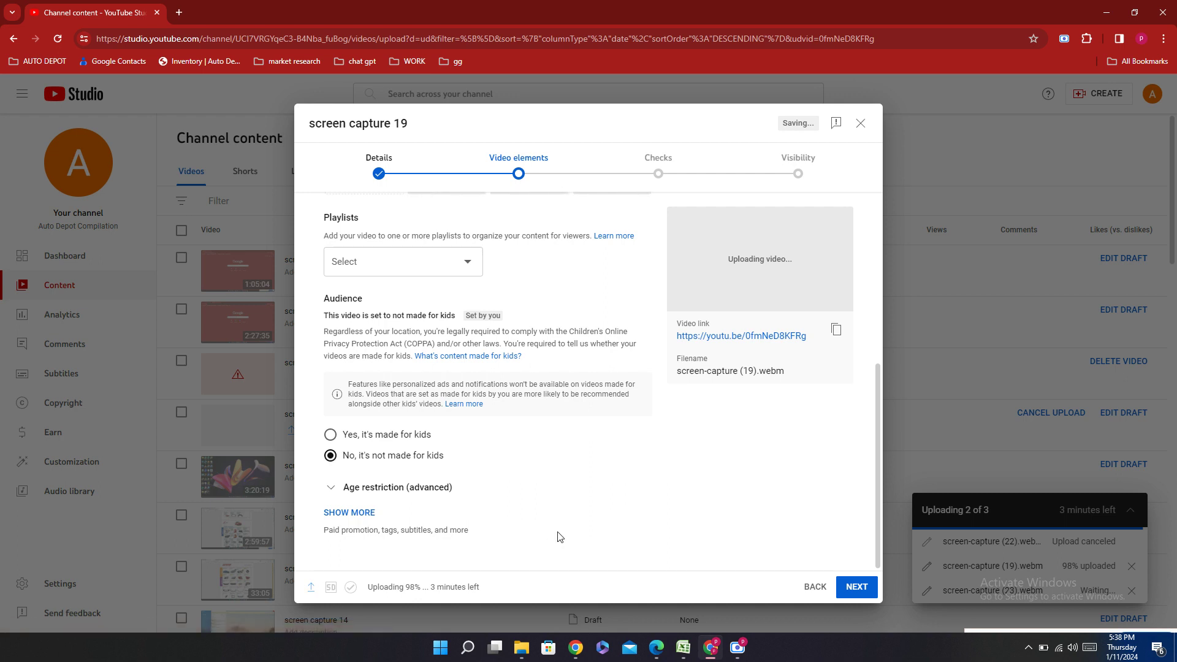
Step: Step through Checks to Visibility, choose Private, and save screen capture 19
click(859, 590)
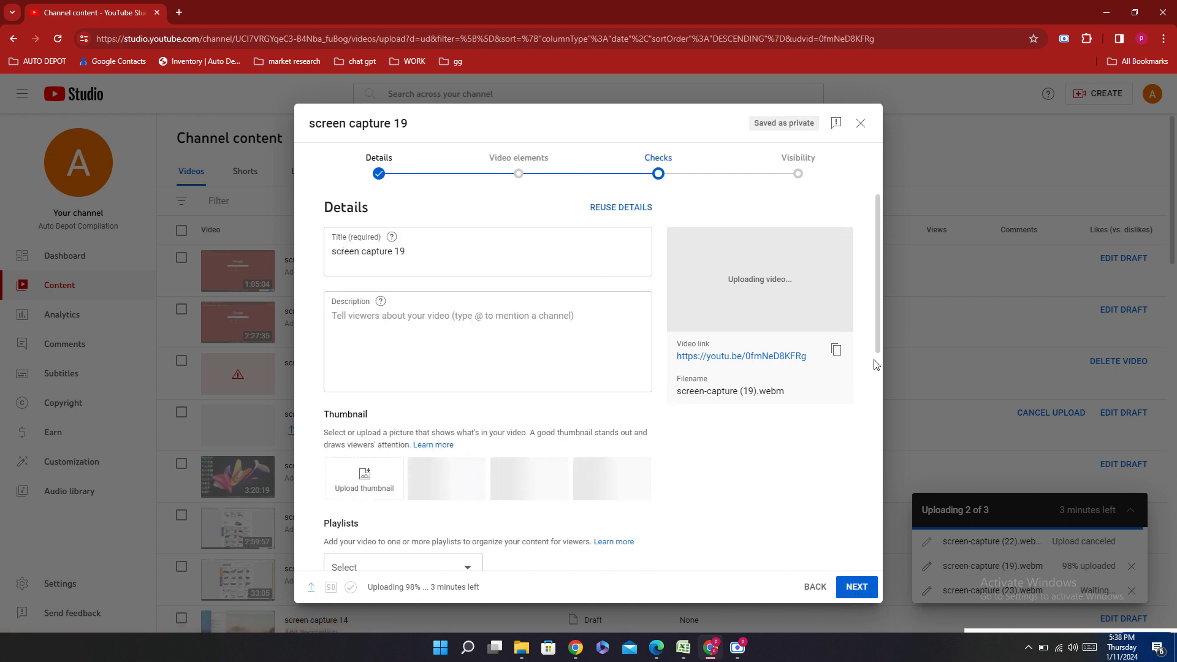
scroll(875, 392, down, 1)
scroll(876, 390, down, 3)
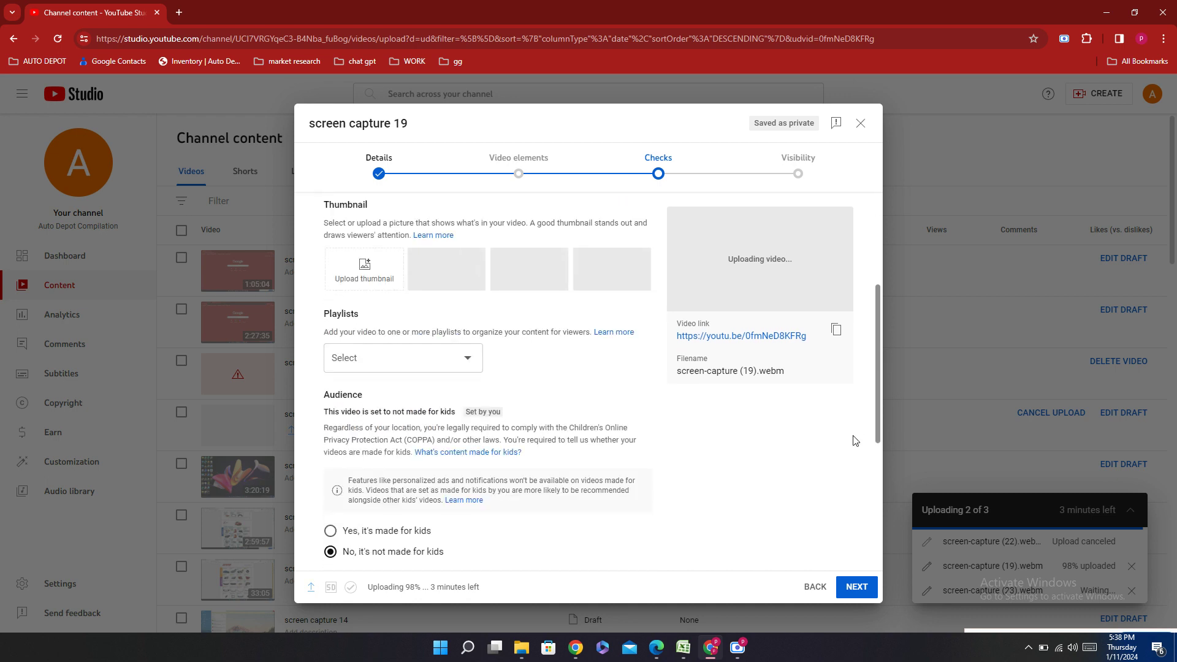
click(845, 589)
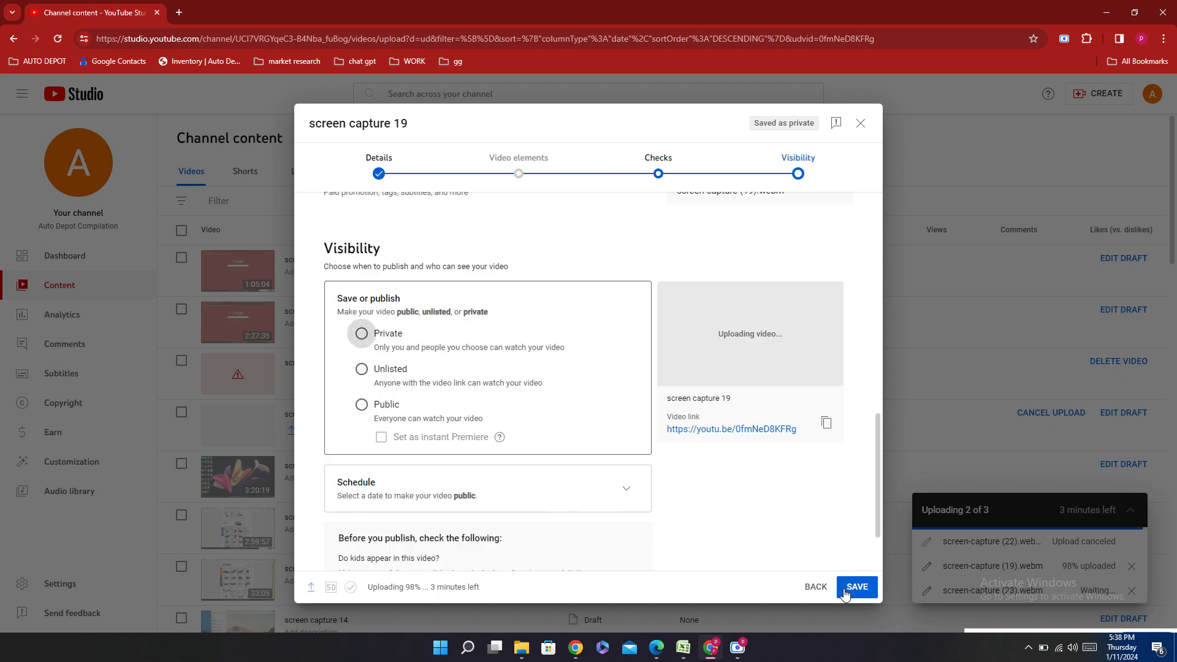
click(394, 345)
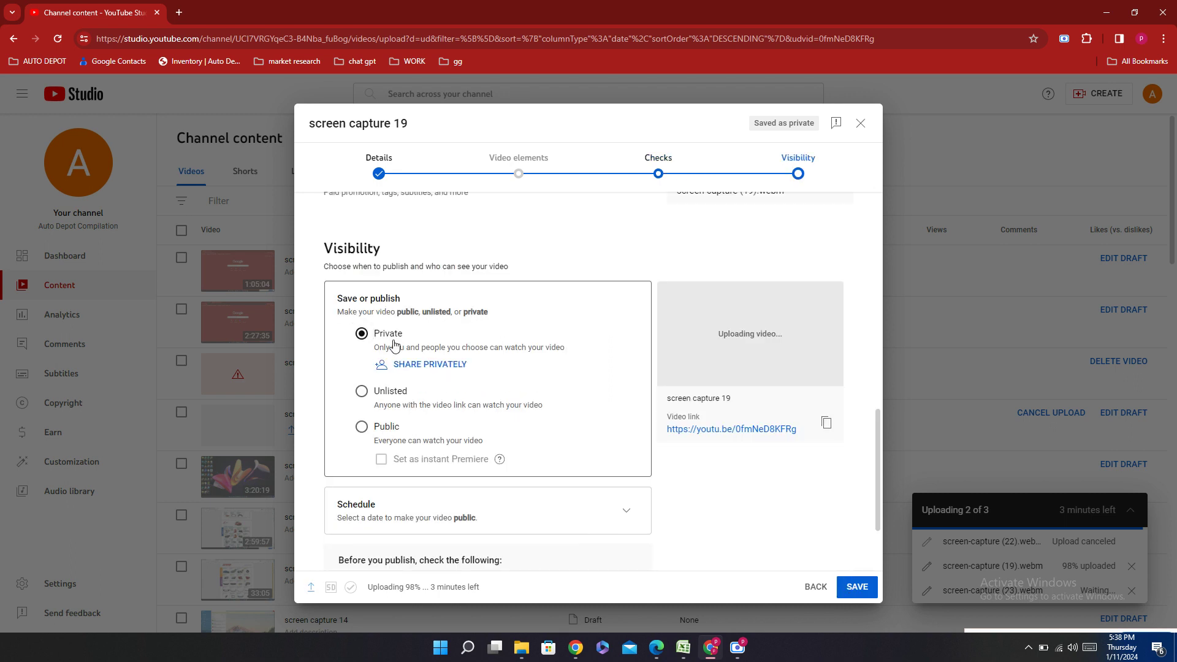
click(854, 589)
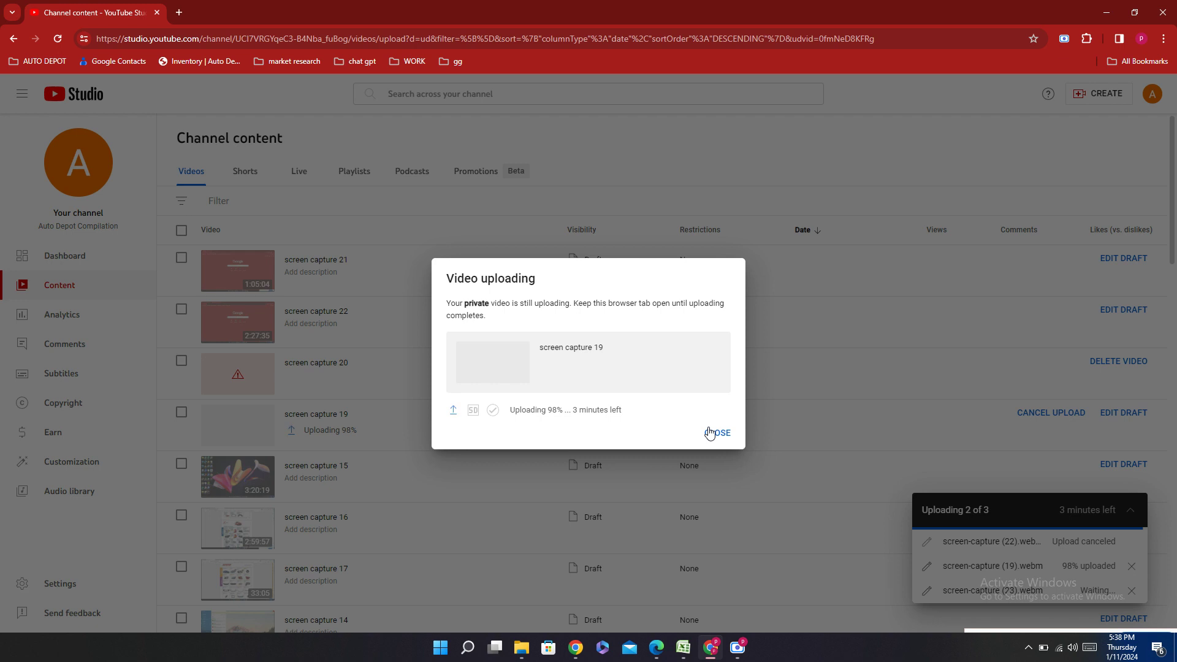
Step: Close the Video uploading notice and check screen capture 19 shows Pending in Channel content
click(710, 433)
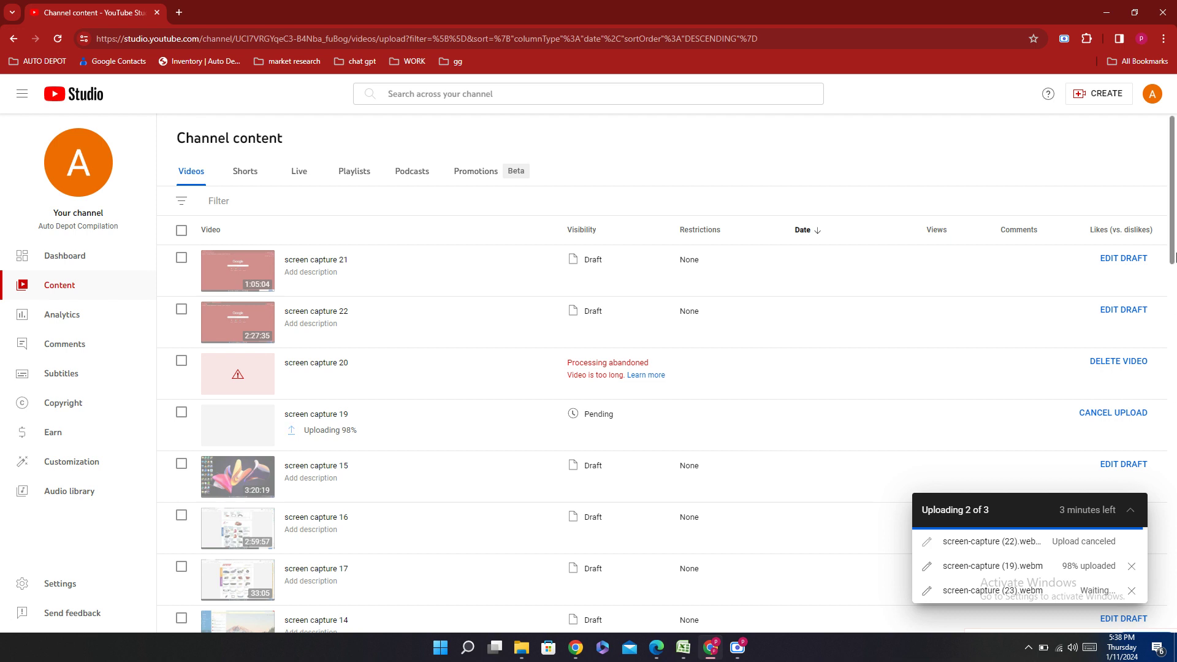
scroll(1173, 256, down, 4)
scroll(1174, 265, up, 2)
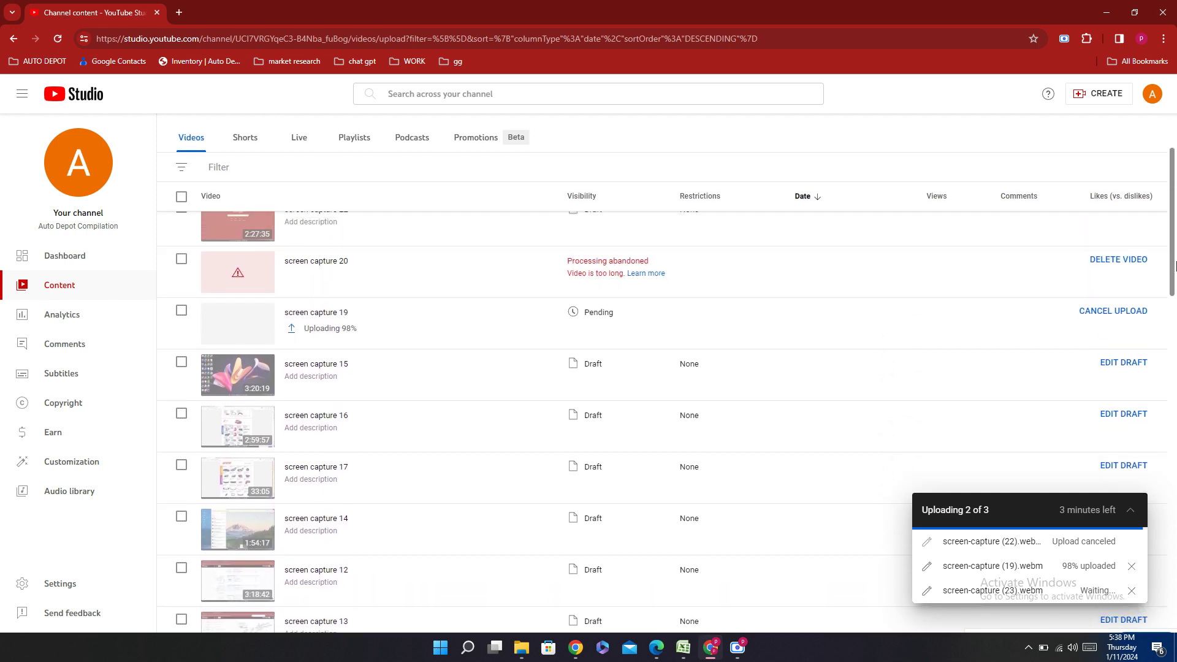
scroll(1174, 265, up, 2)
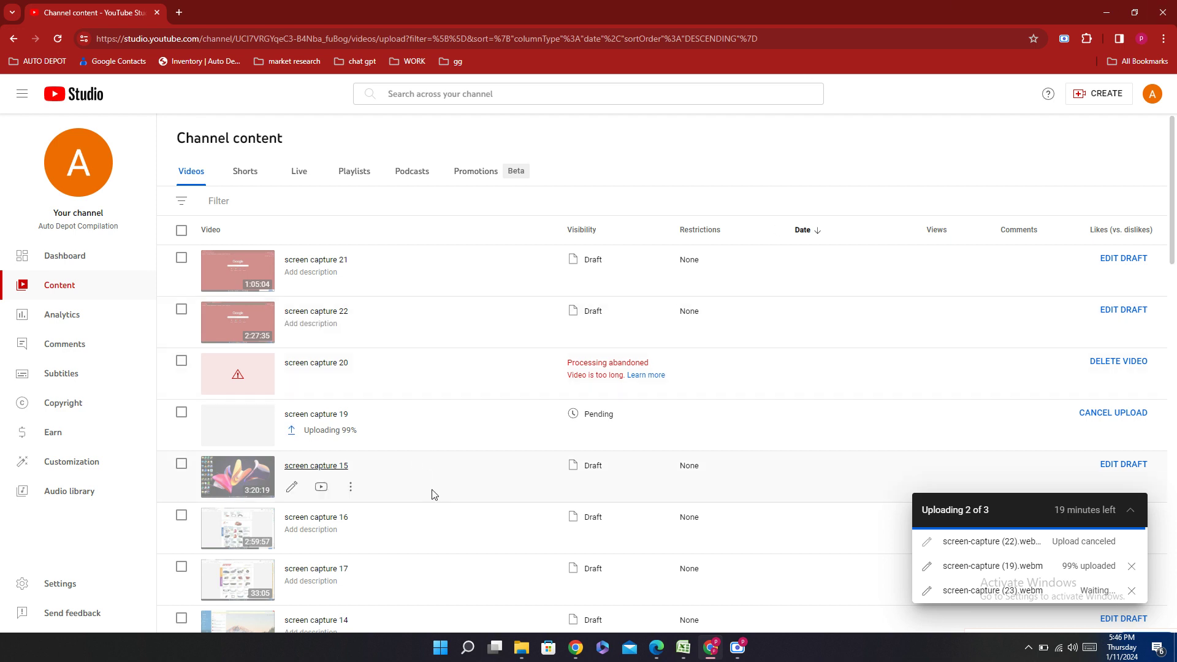
Step: Change screen capture 19's visibility from Pending to Public and publish it
click(600, 415)
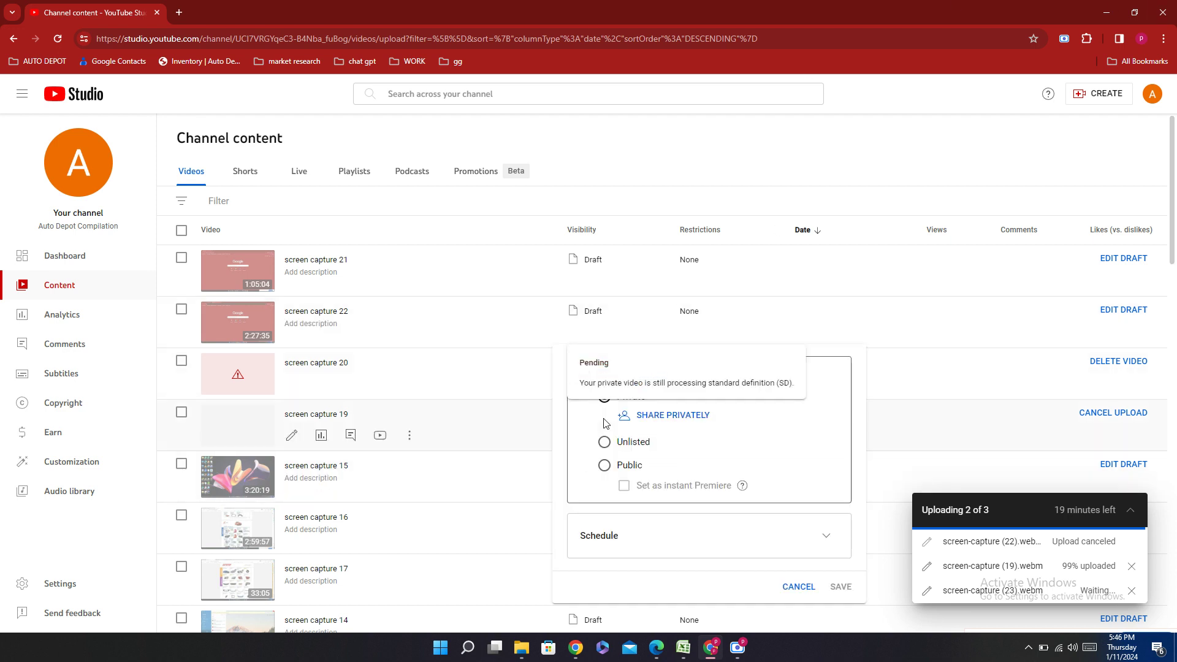
click(606, 466)
click(834, 589)
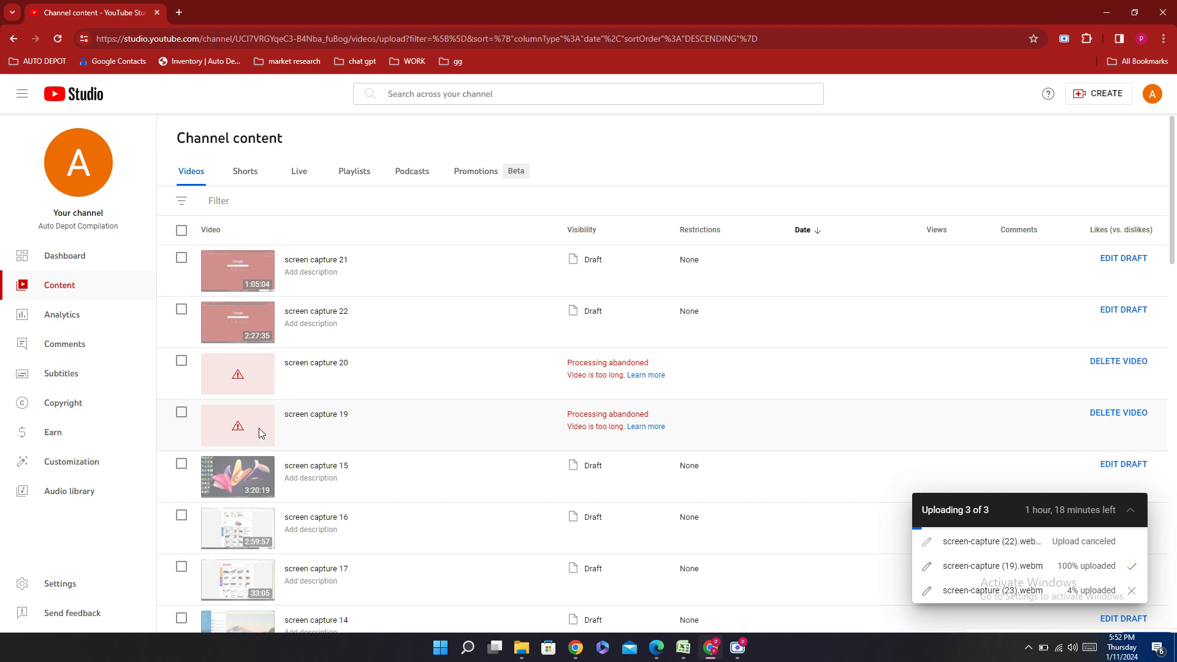
Step: Open 'Permanently delete this video?' for failed screen capture 19, briefly glancing at the parts spreadsheet
drag(256, 428, 530, 446)
click(1112, 415)
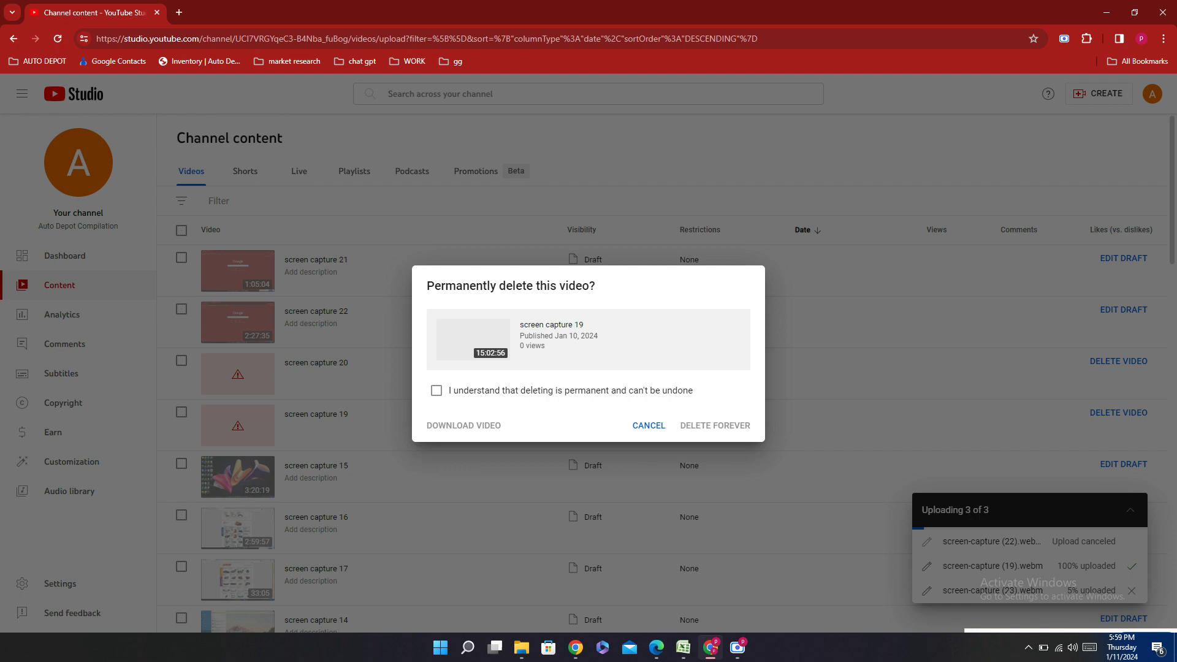
click(683, 648)
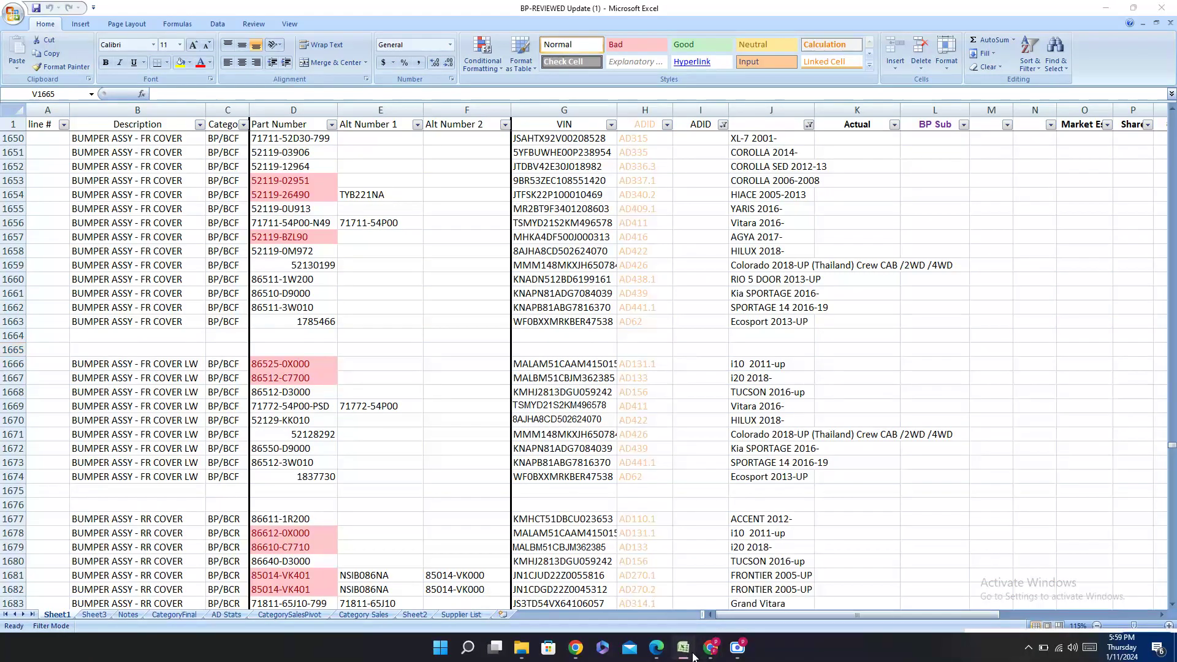
click(710, 647)
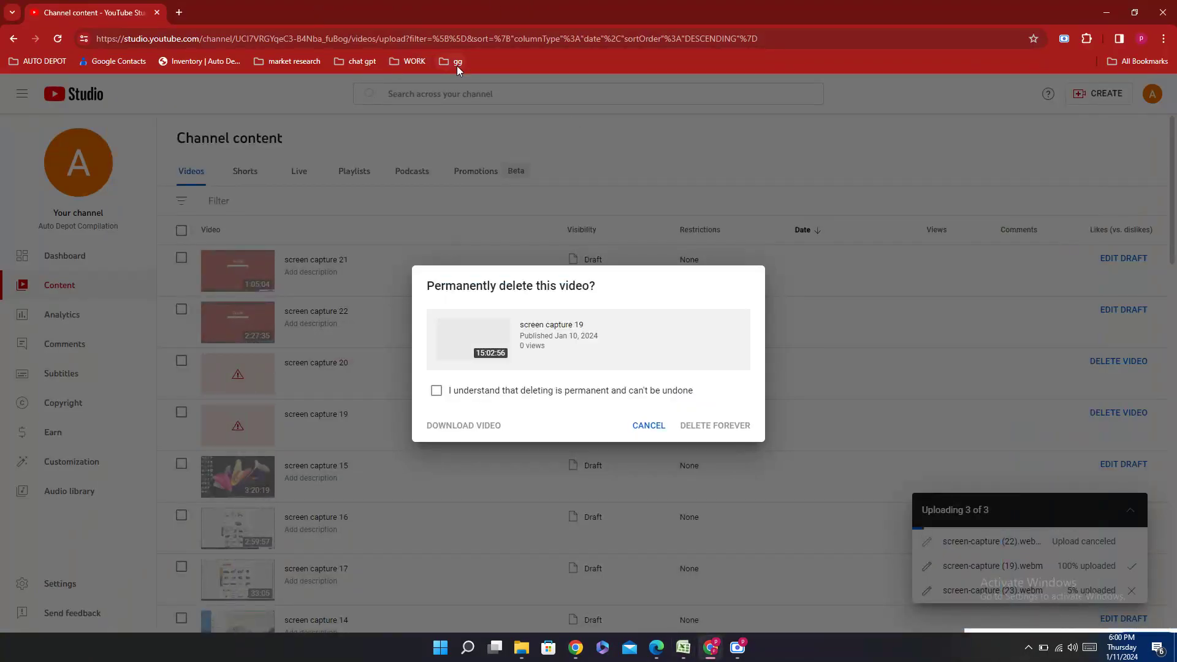
Step: In a new Chrome tab, show the gg bookmark folder with 254WorkLog and Meta Business Suite
click(179, 12)
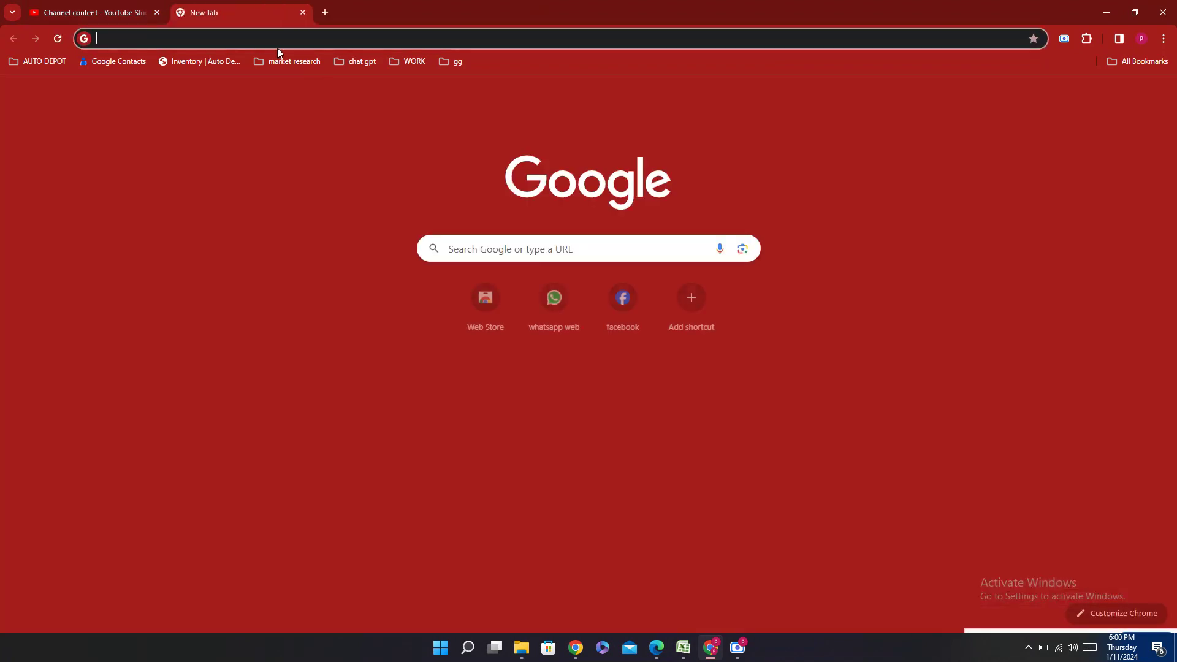
click(456, 64)
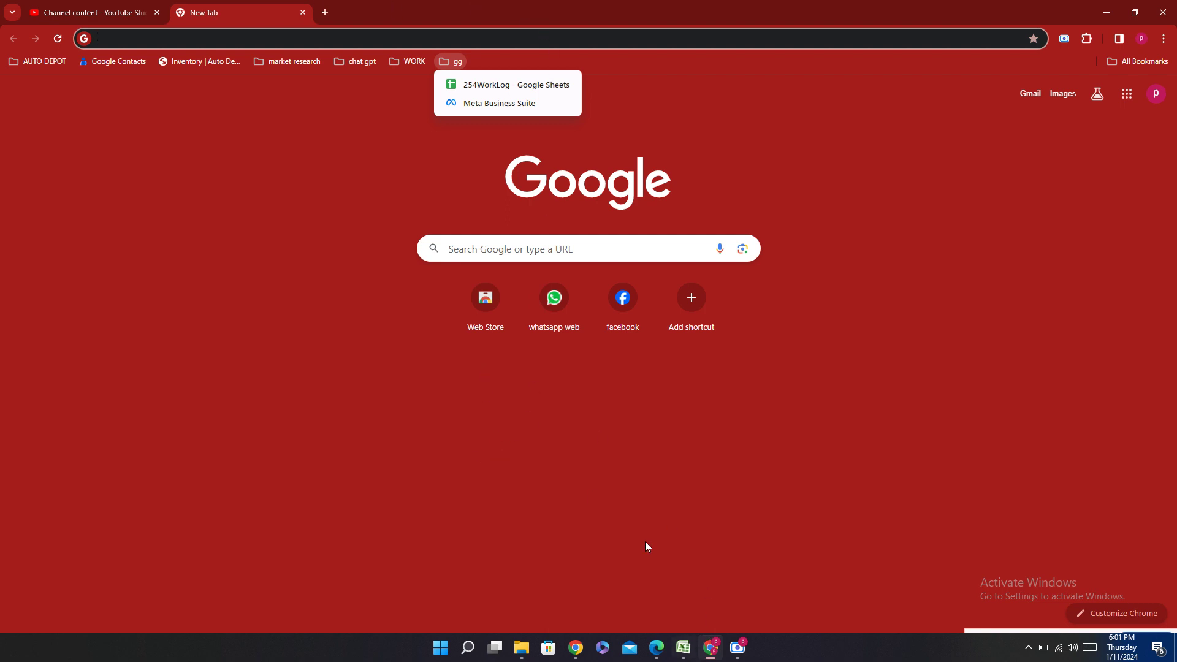
Step: Review the Lorine sheet of 254WorkLog, then return to the pending screen capture 19 deletion
click(490, 85)
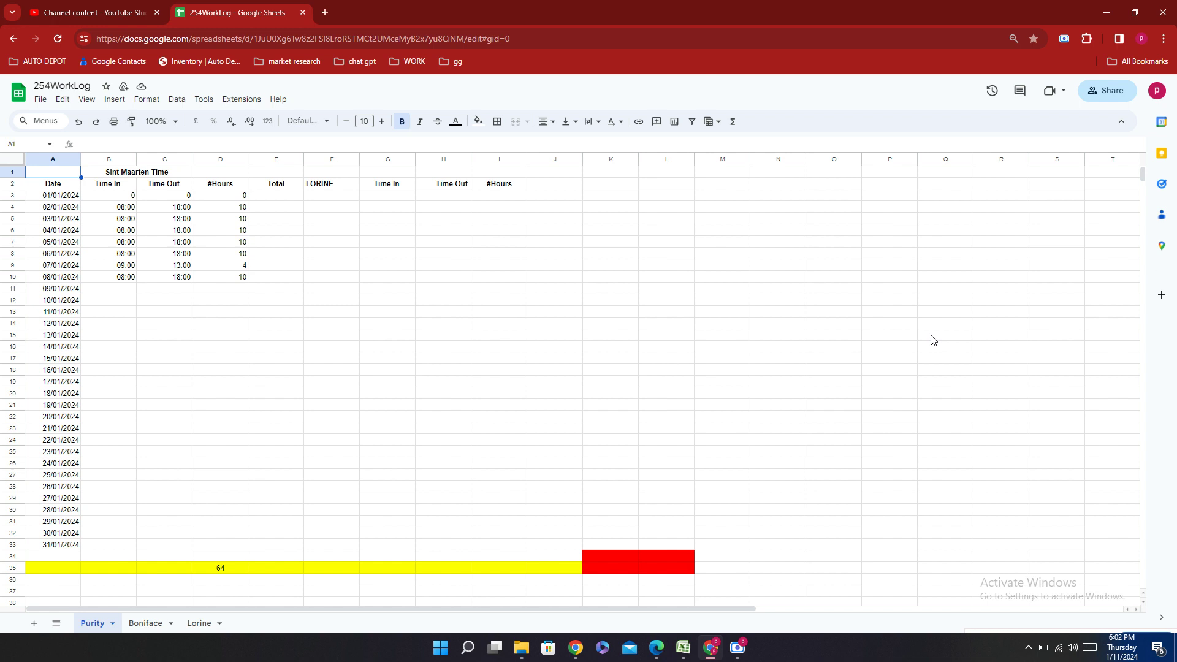
click(196, 626)
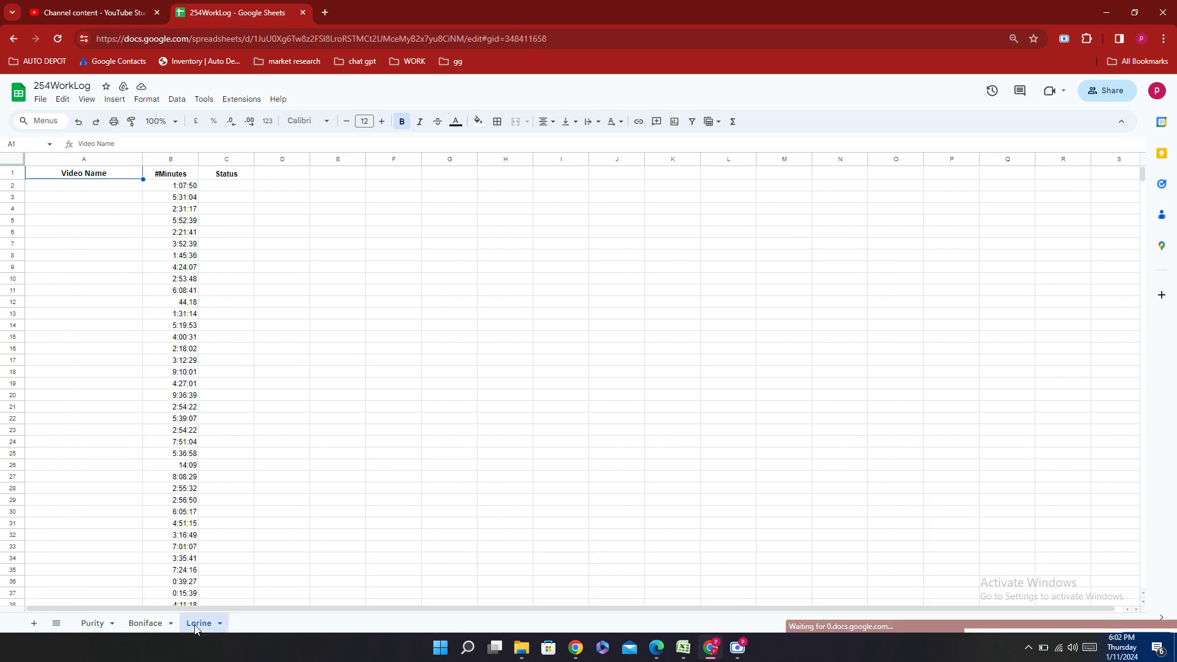
scroll(328, 405, down, 10)
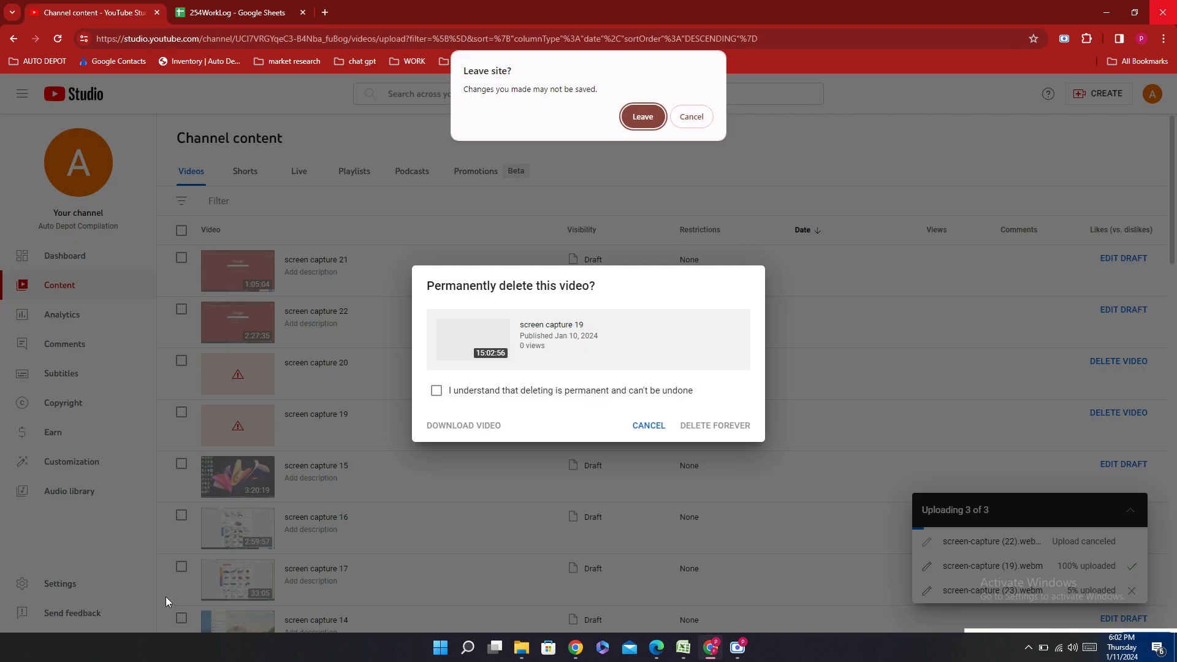
click(691, 115)
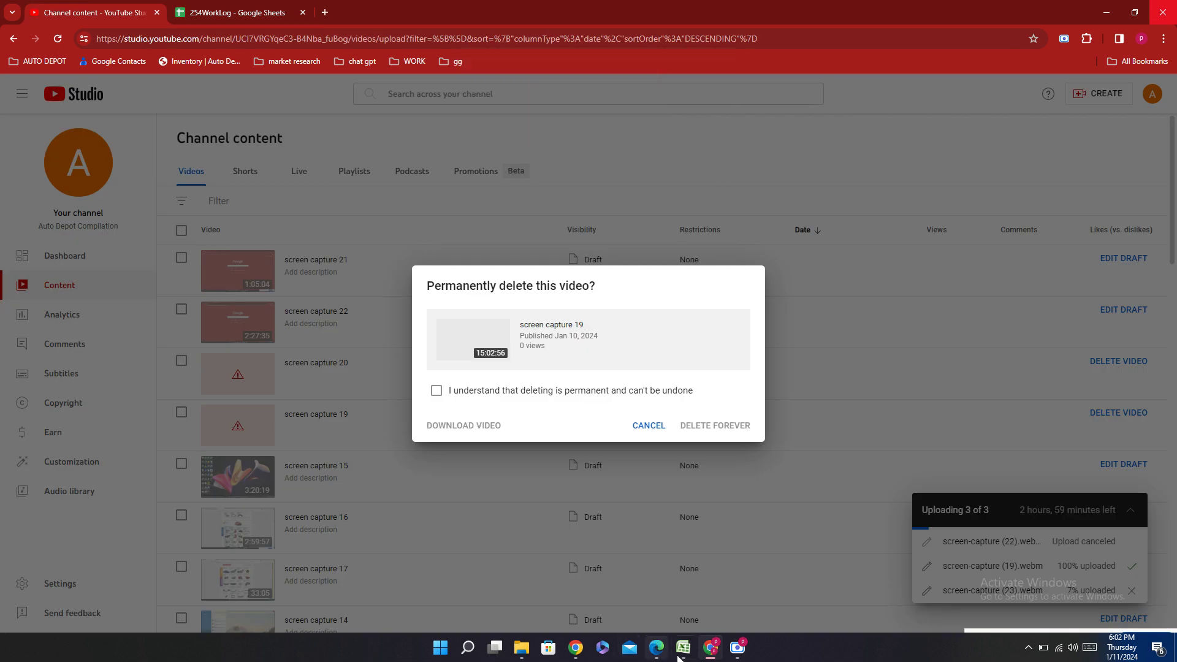
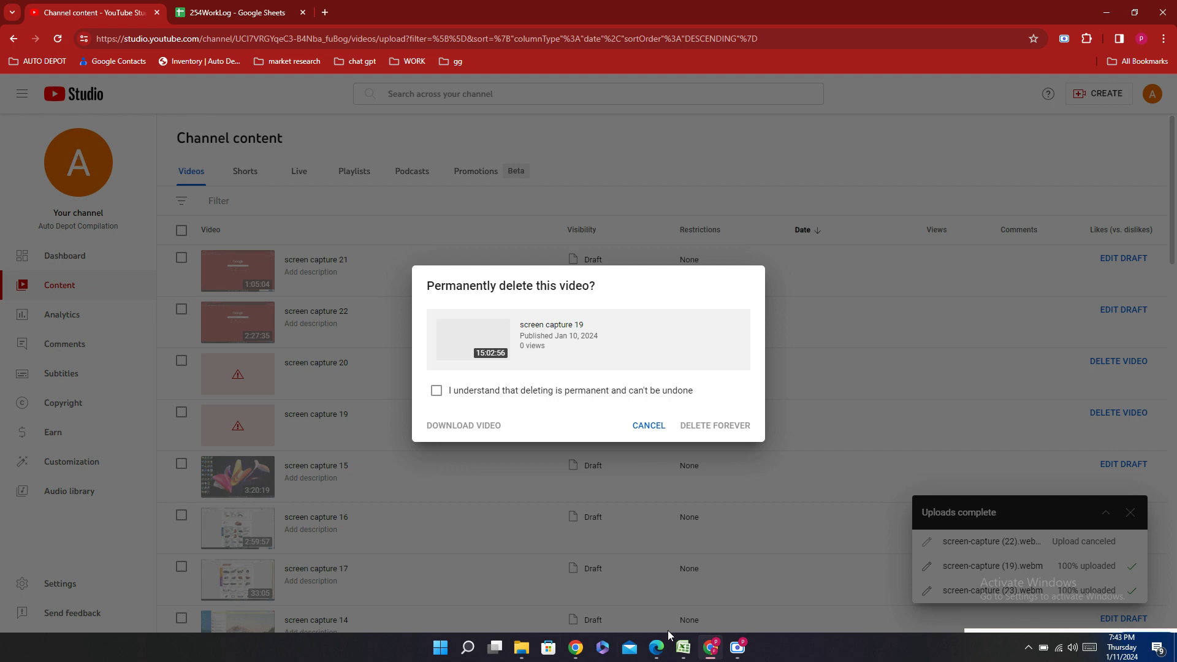
Step: Switch from YouTube Studio to the BP-REVIEWED Update parts workbook in Excel
click(682, 647)
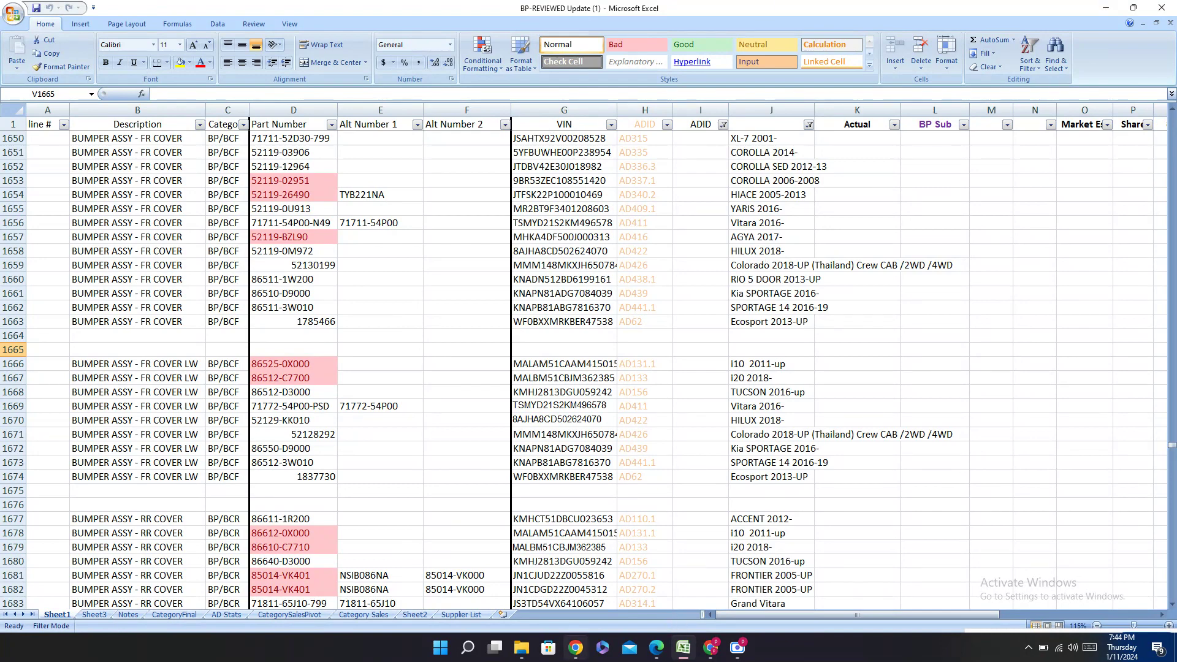
Step: Go to row 1666, review its supplier columns, and select front bumper part 86525-0X000
mouse_move(575, 648)
scroll(803, 308, down, 2)
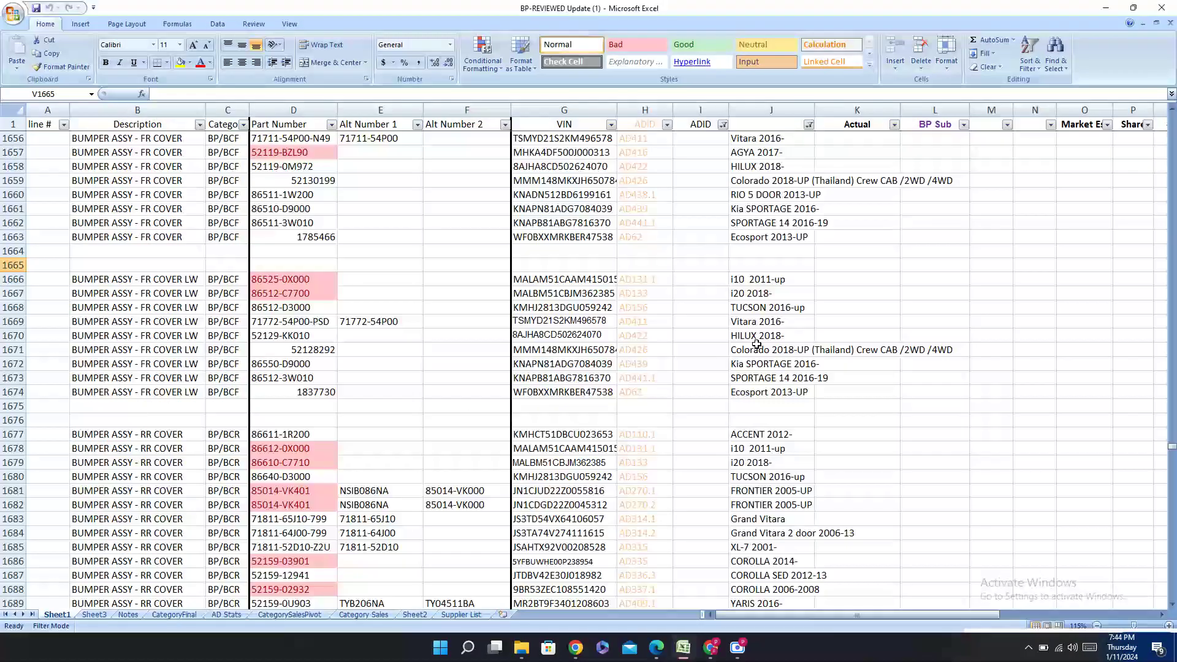
scroll(755, 344, up, 6)
scroll(760, 334, up, 10)
scroll(757, 367, down, 14)
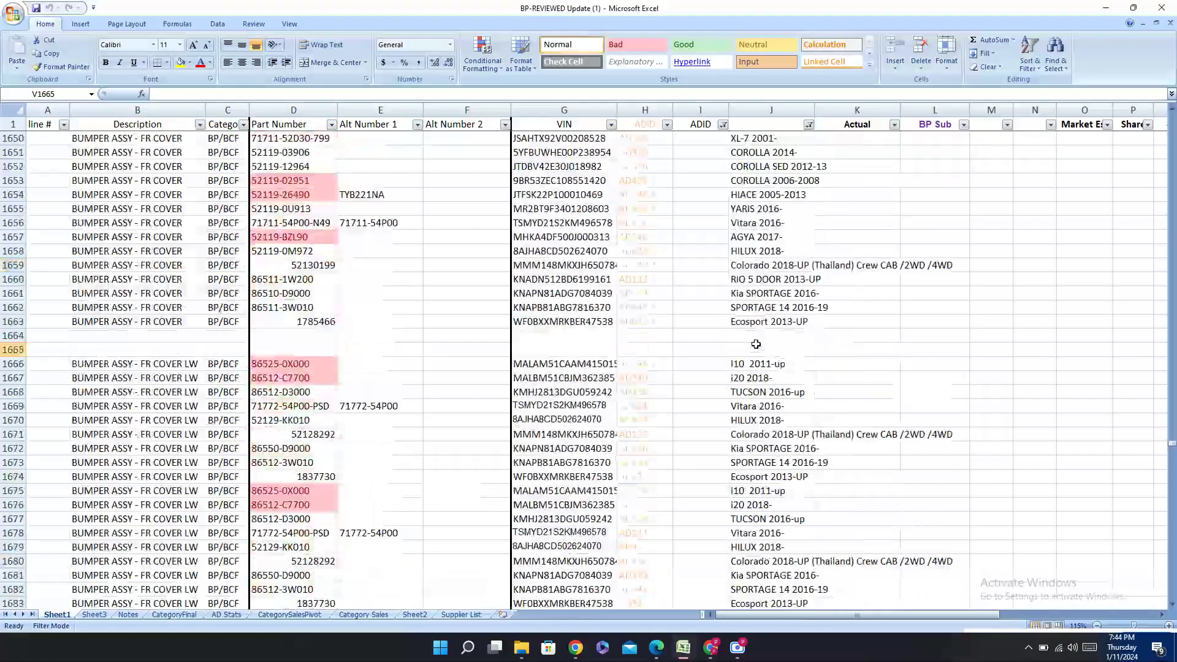
click(760, 360)
key(Right)
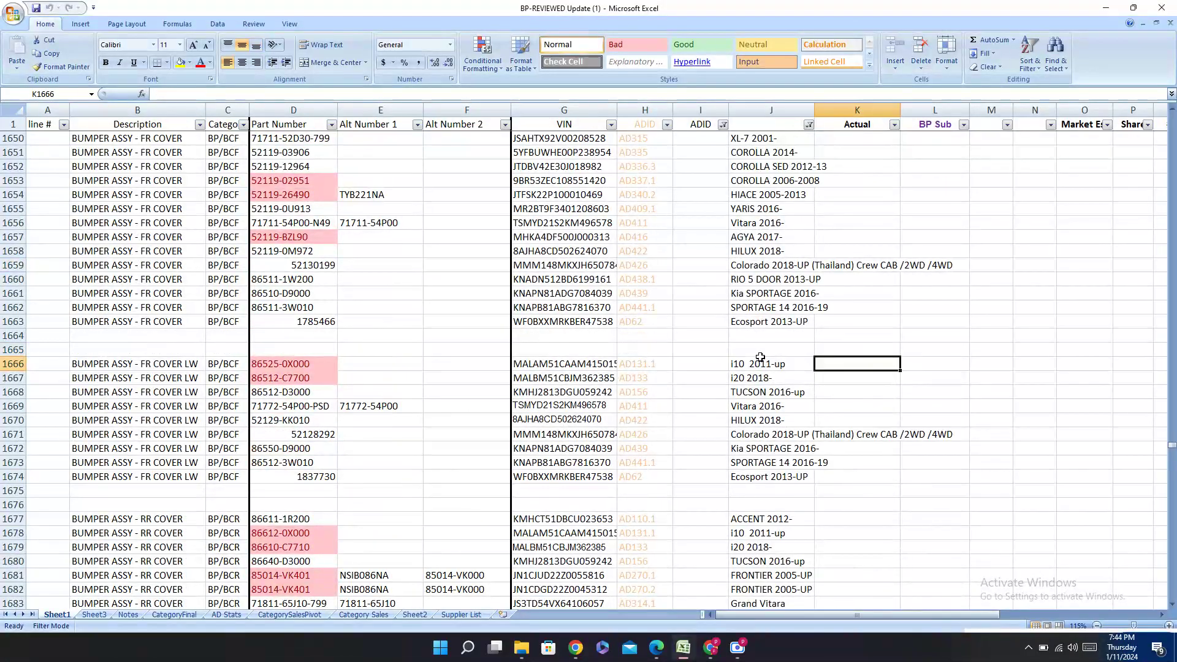
key(Right)
key(Right)
key(Right)
key(Right)
key(Right)
key(Right)
key(Right)
key(Right)
key(Right)
key(Right)
key(Right)
key(Right)
key(Right)
key(Right)
key(Right)
key(Right)
key(Right)
key(Right)
key(Right)
key(Right)
key(Right)
key(Right)
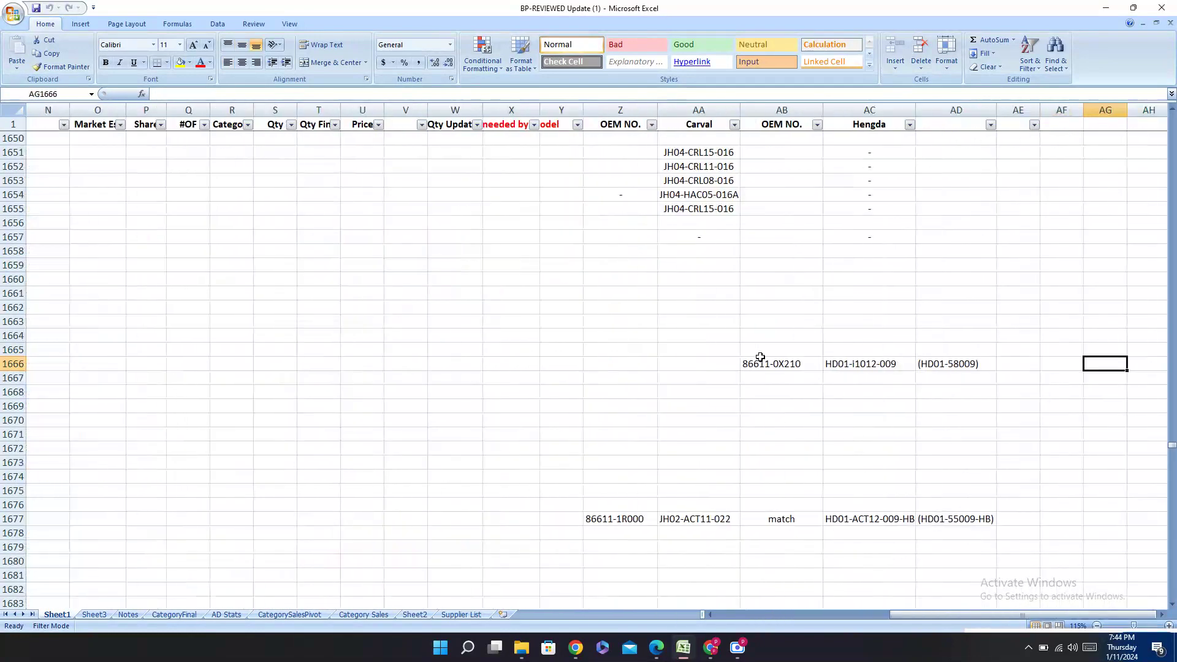
key(Left)
key(Left)
key(Left)
key(Left)
key(Left)
key(Left)
key(Left)
key(Left)
key(Left)
key(Left)
key(Left)
key(Left)
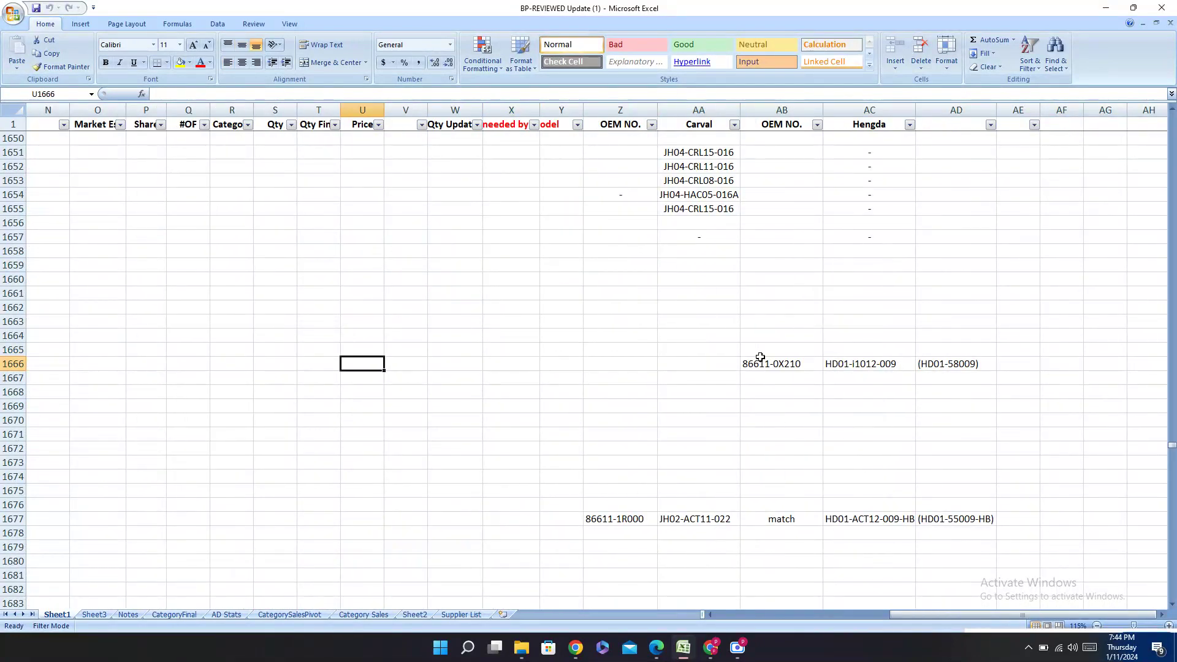
key(Right)
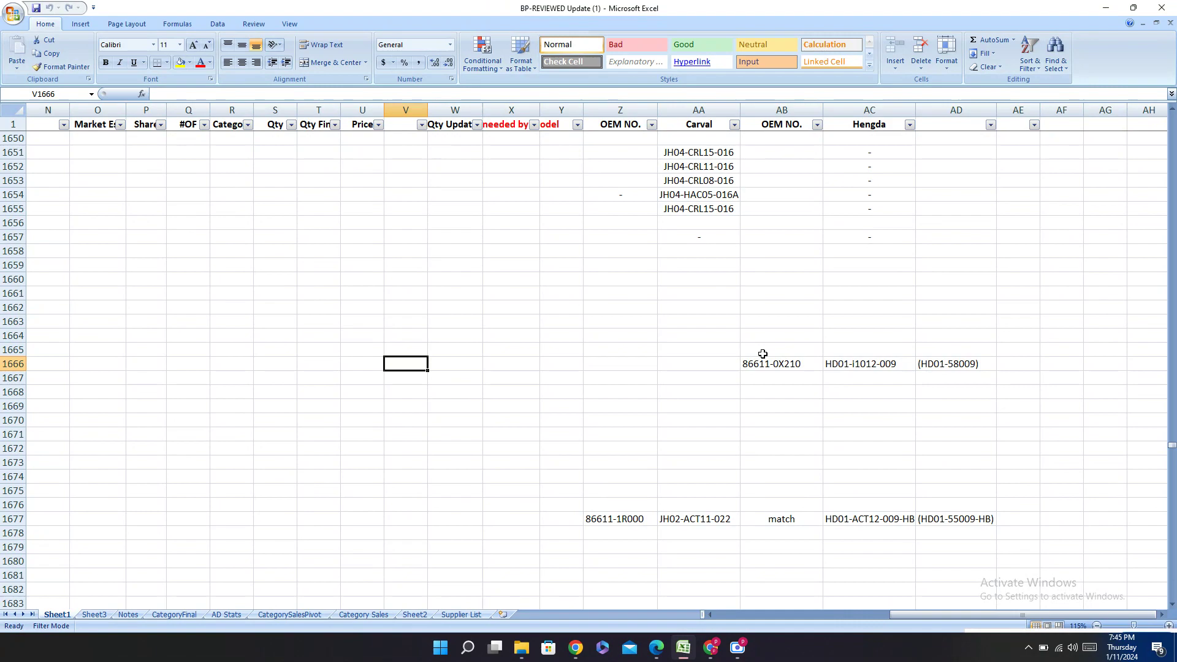
key(Left)
key(Left)
key(Left)
key(Left)
key(Left)
key(Left)
key(Left)
key(Left)
key(Left)
key(Left)
key(Left)
key(Left)
key(Left)
key(Left)
key(Left)
key(Left)
key(Left)
key(Left)
key(Left)
key(Left)
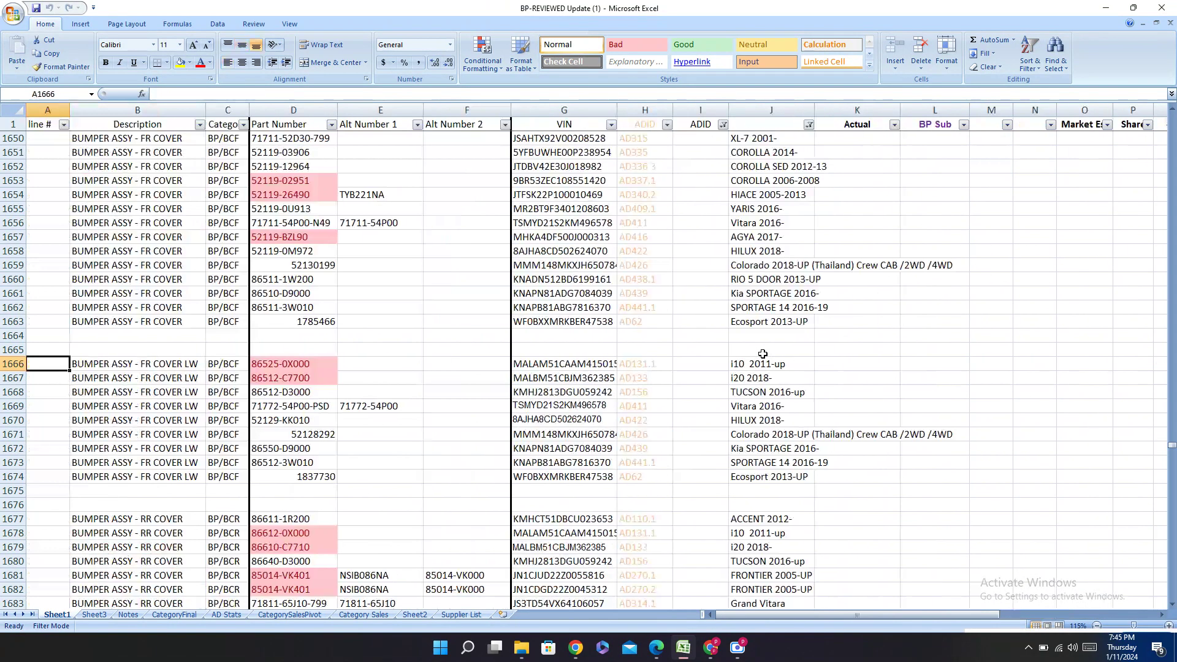
key(Right)
key(Right)
key(Right)
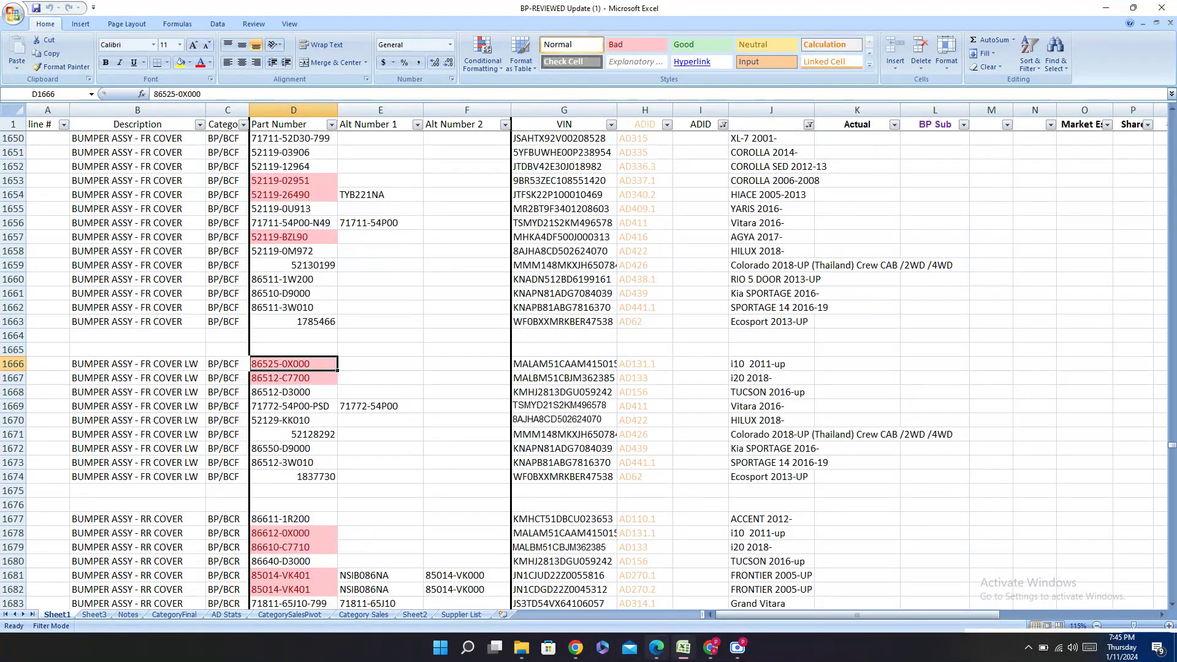
Step: Search the Carval catalog PDF for part number 86525-0X000
click(656, 647)
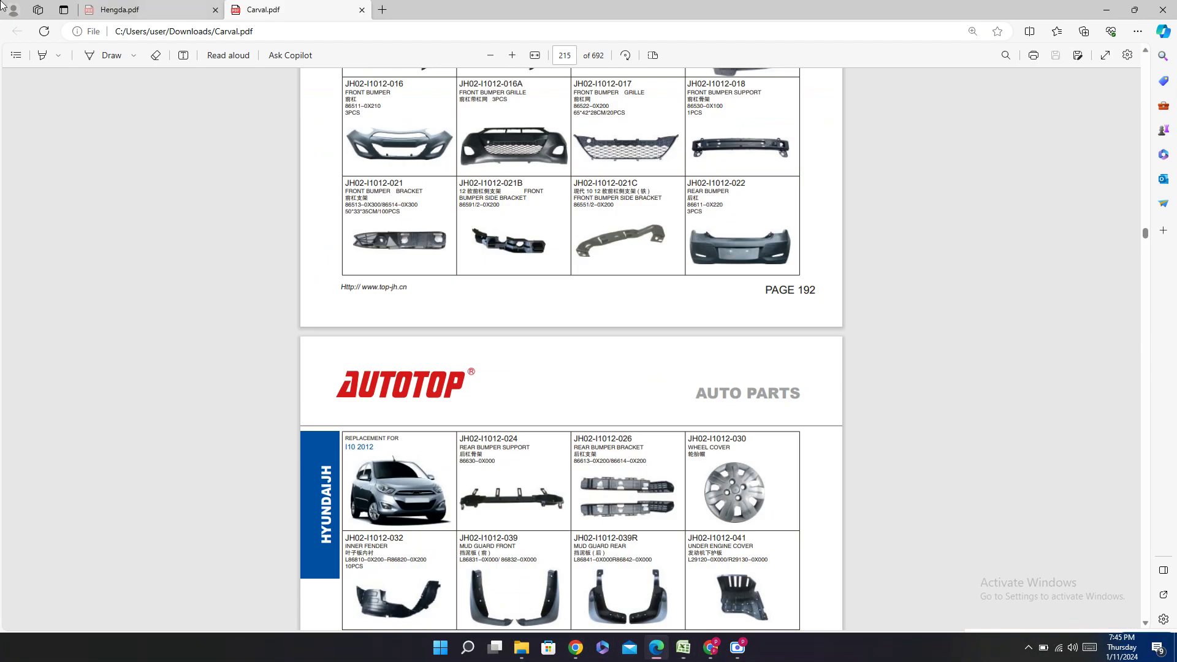
click(147, 9)
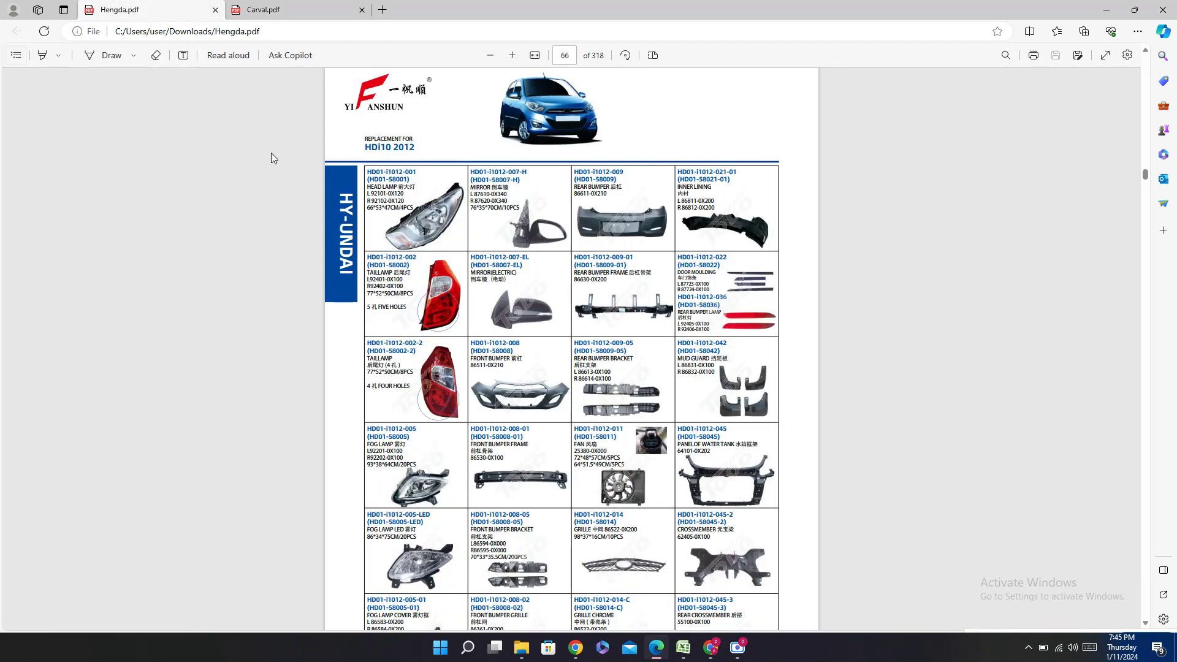
click(294, 9)
key(ctrl+f)
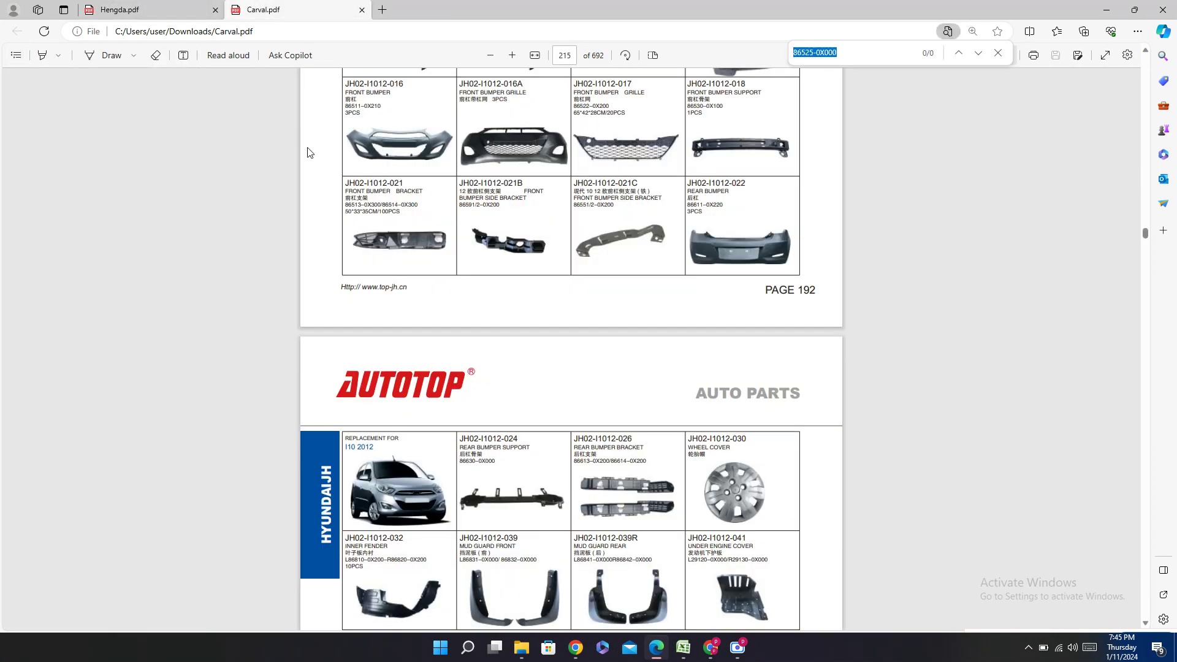
text(86525-0X000)
Step: Browse the Carval catalog's i10 bumper listings on pages 214–215 by hand
scroll(445, 499, down, 5)
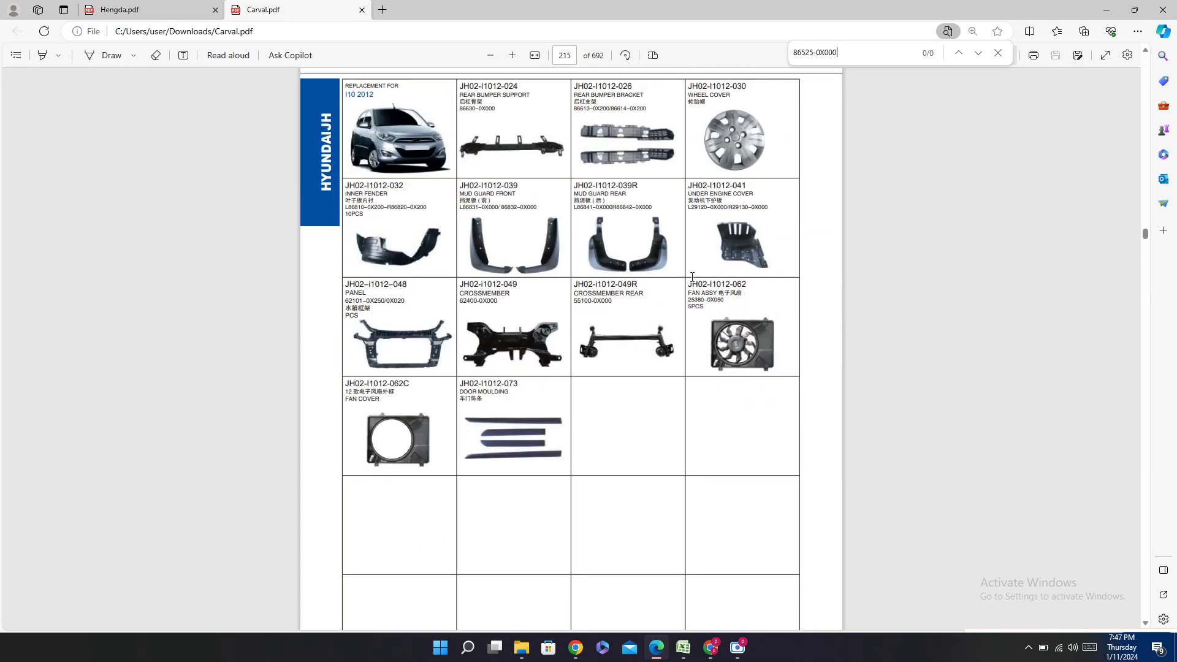
scroll(771, 363, up, 1)
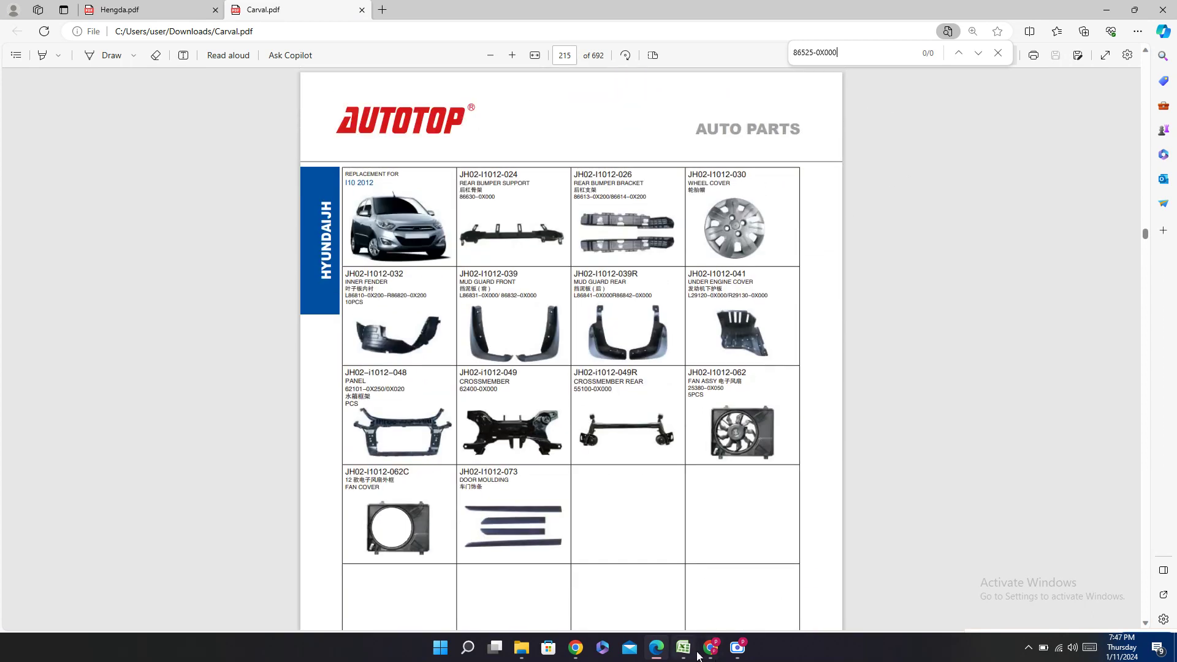
click(694, 652)
click(656, 648)
scroll(652, 322, up, 6)
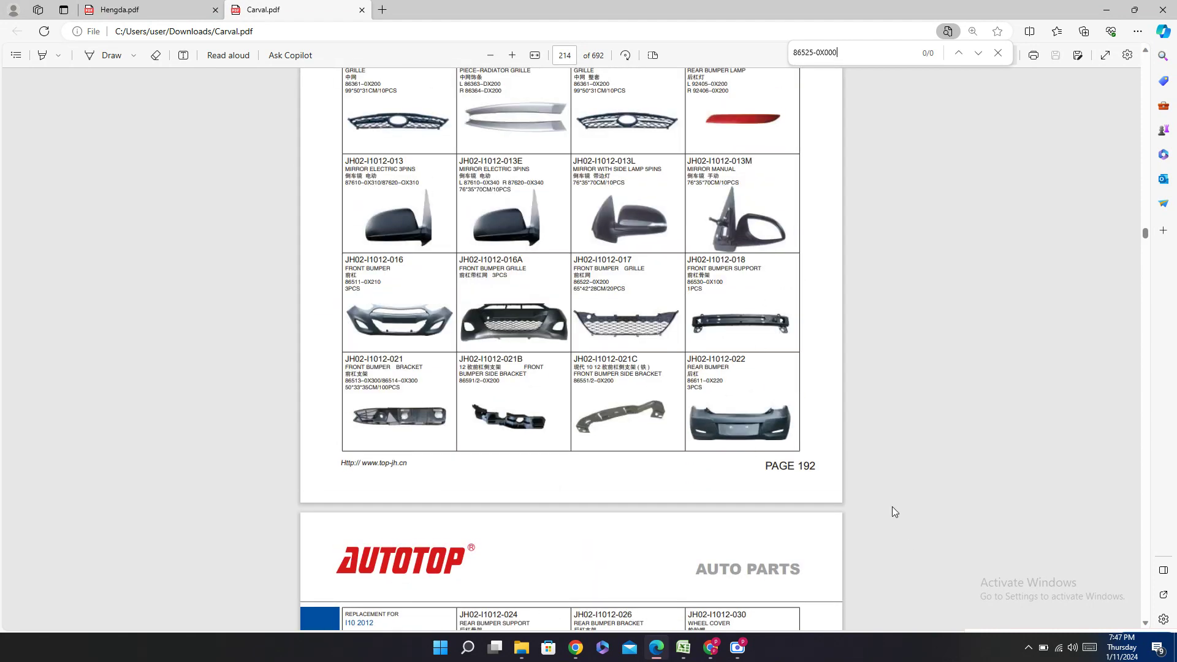
Step: Copy OEM number 86611-0X210 from cell AB1666 of the workbook
click(714, 652)
click(714, 653)
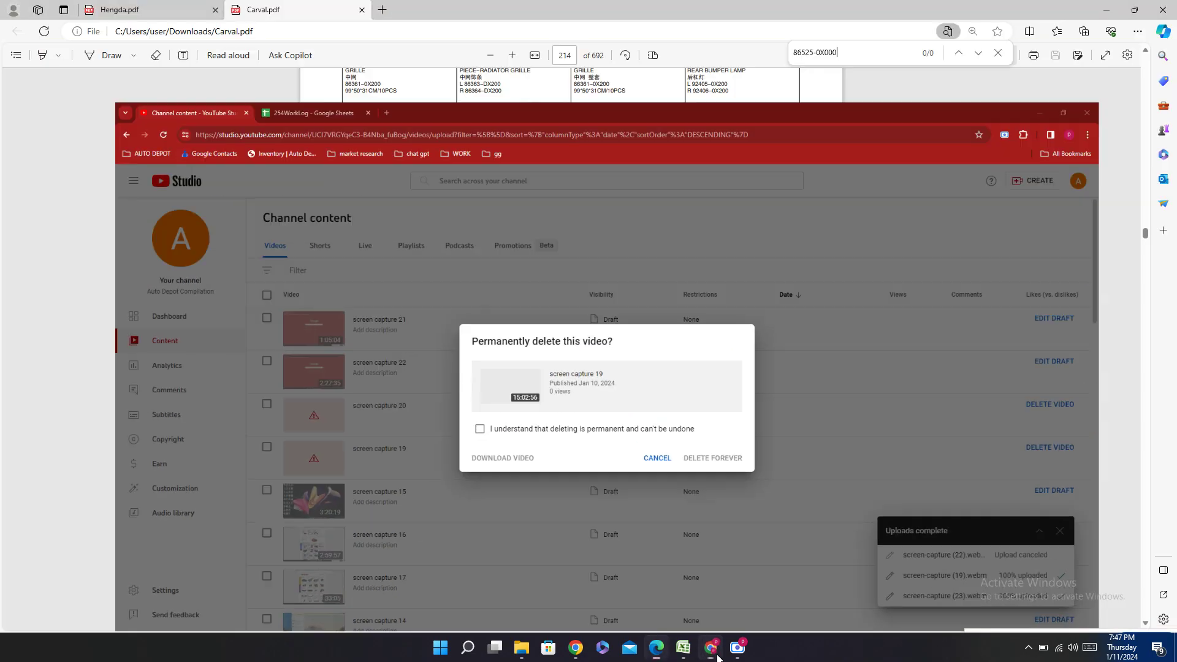
click(682, 651)
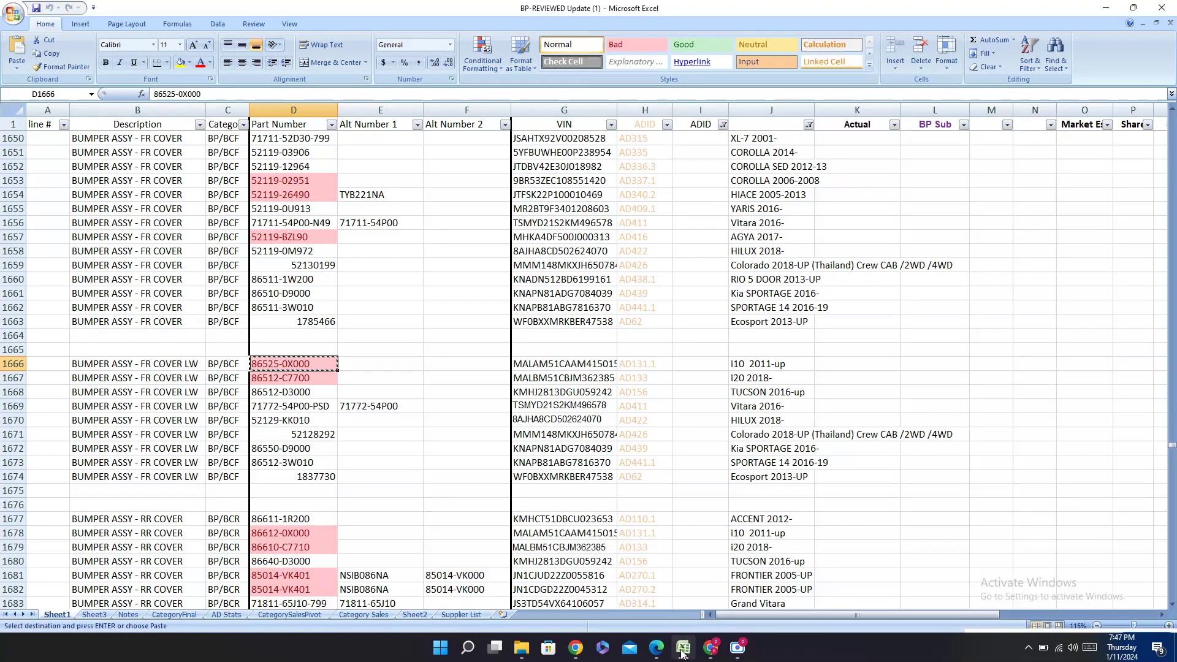
click(682, 651)
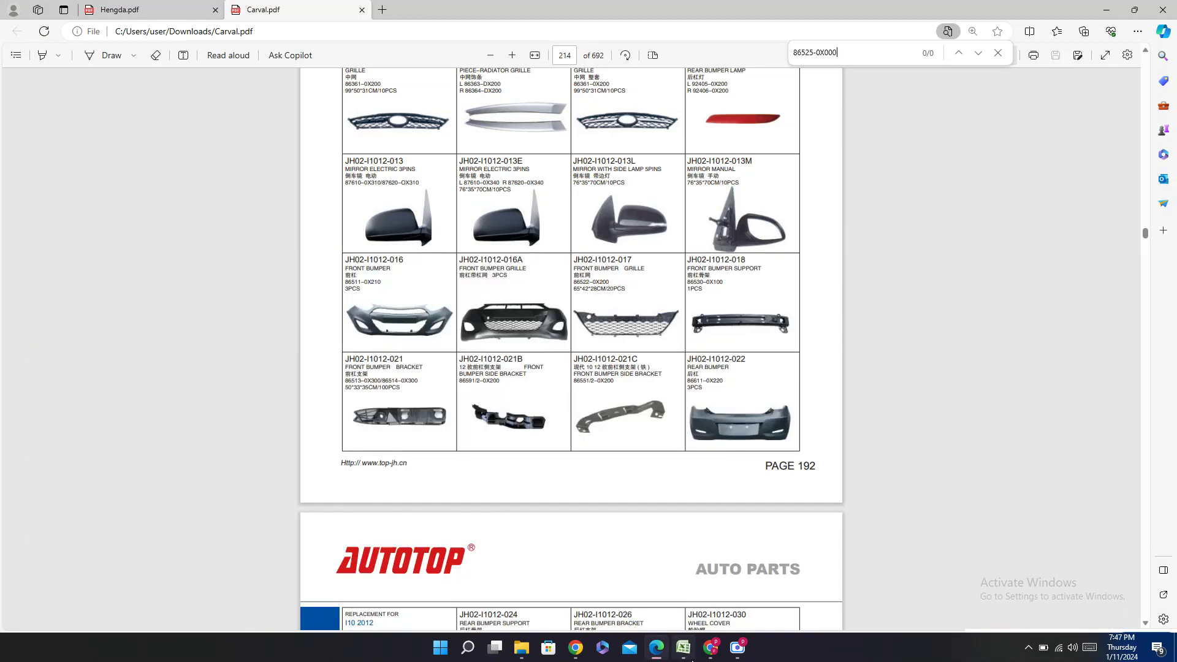
click(692, 660)
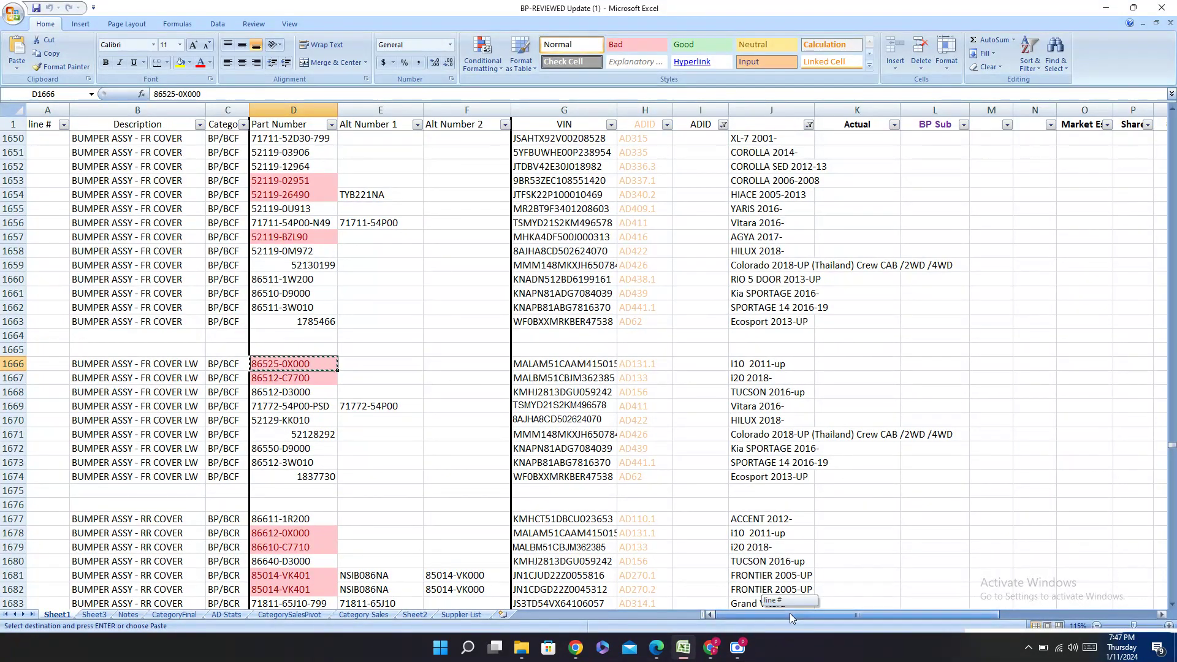
drag(790, 613, 947, 613)
click(881, 366)
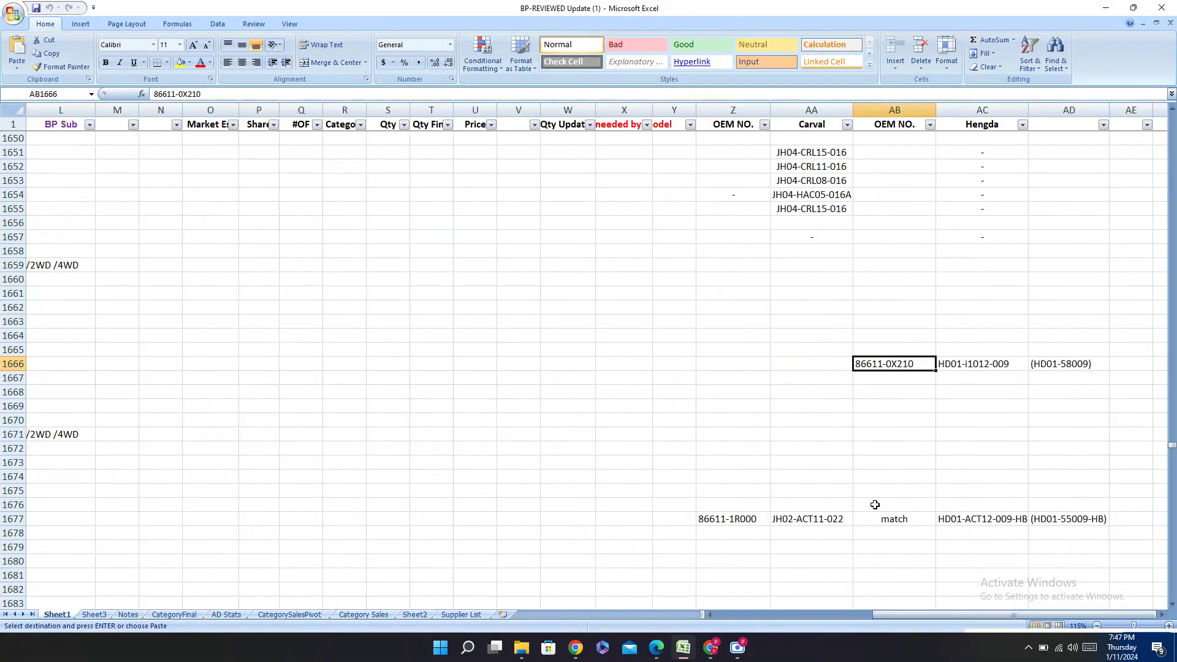
key(ctrl+c)
Step: Search the Carval and Hengda catalogs for 86611-0X210, matching Hengda HD01-I1012-009 on page 66
click(711, 647)
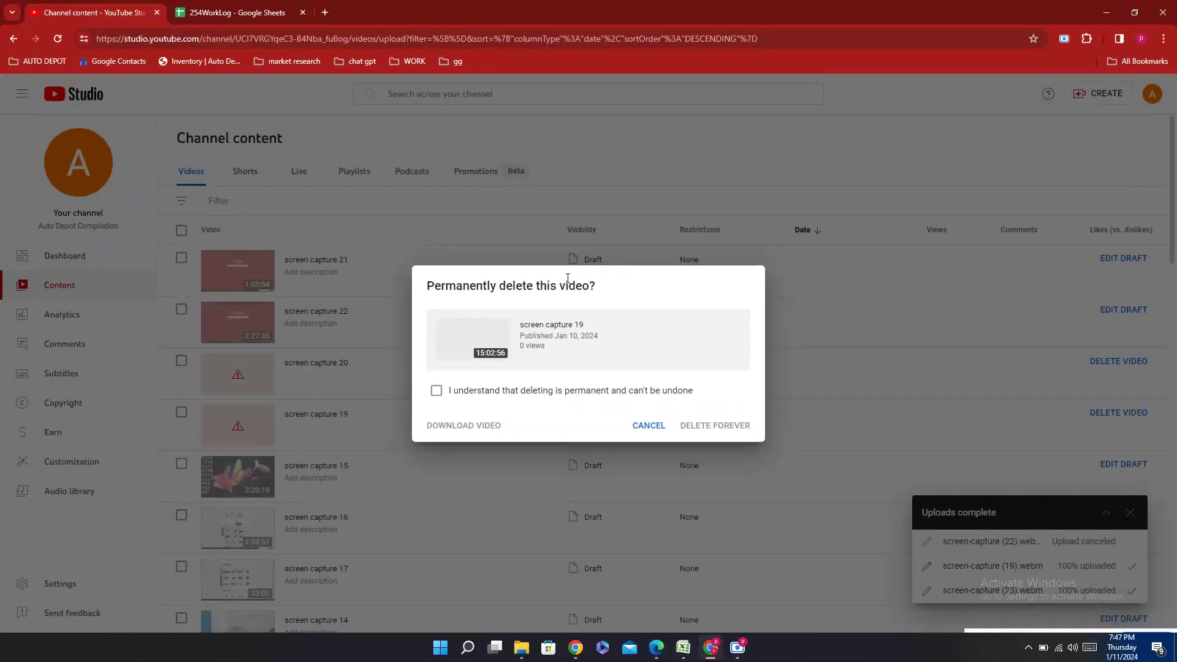
click(668, 655)
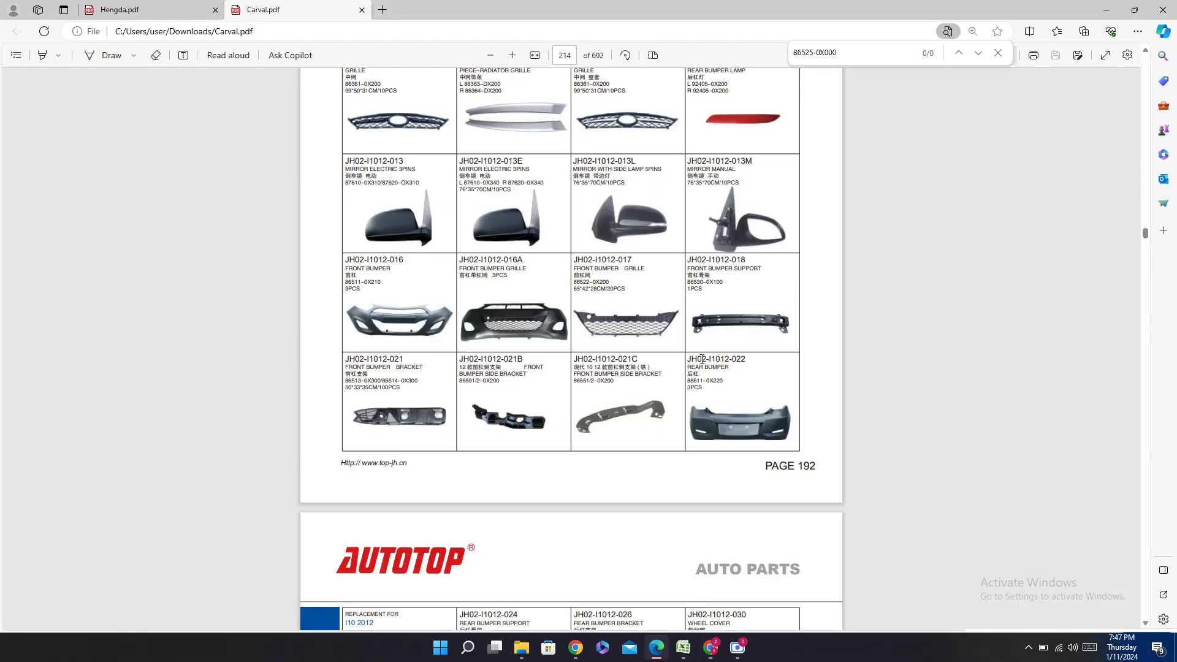
key(ctrl+f)
key(ctrl+v)
click(158, 9)
key(ctrl+a)
key(ctrl+v)
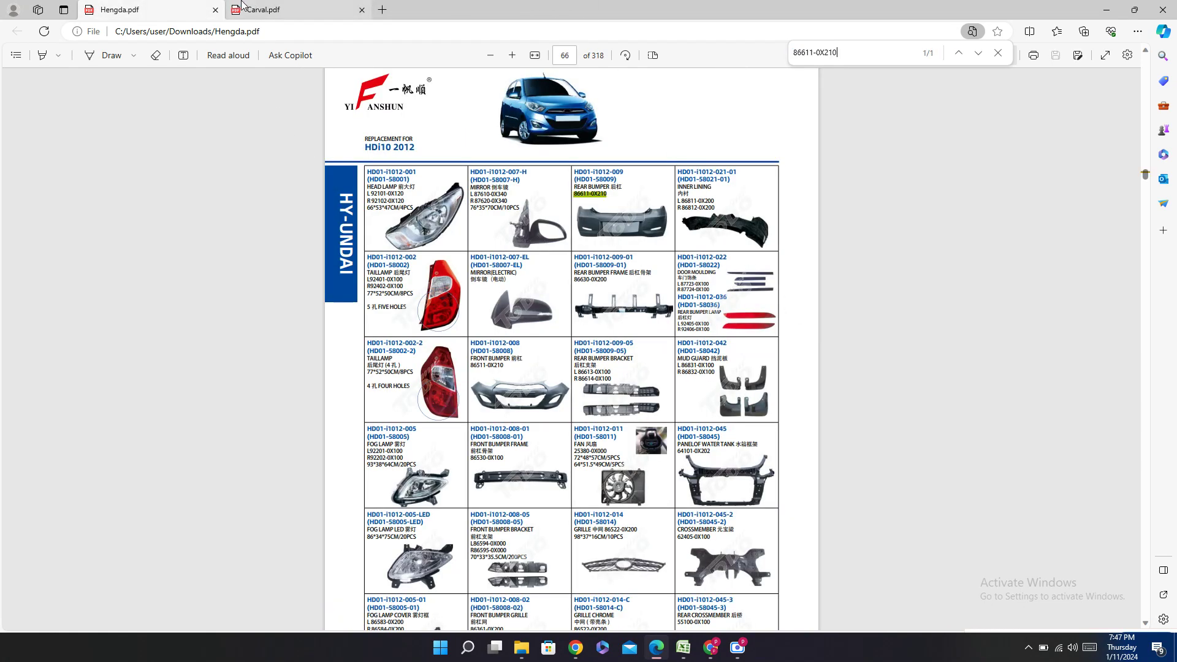
Step: Compare the Carval and Hengda catalog results for 86611-0X210 against the workbook
click(264, 8)
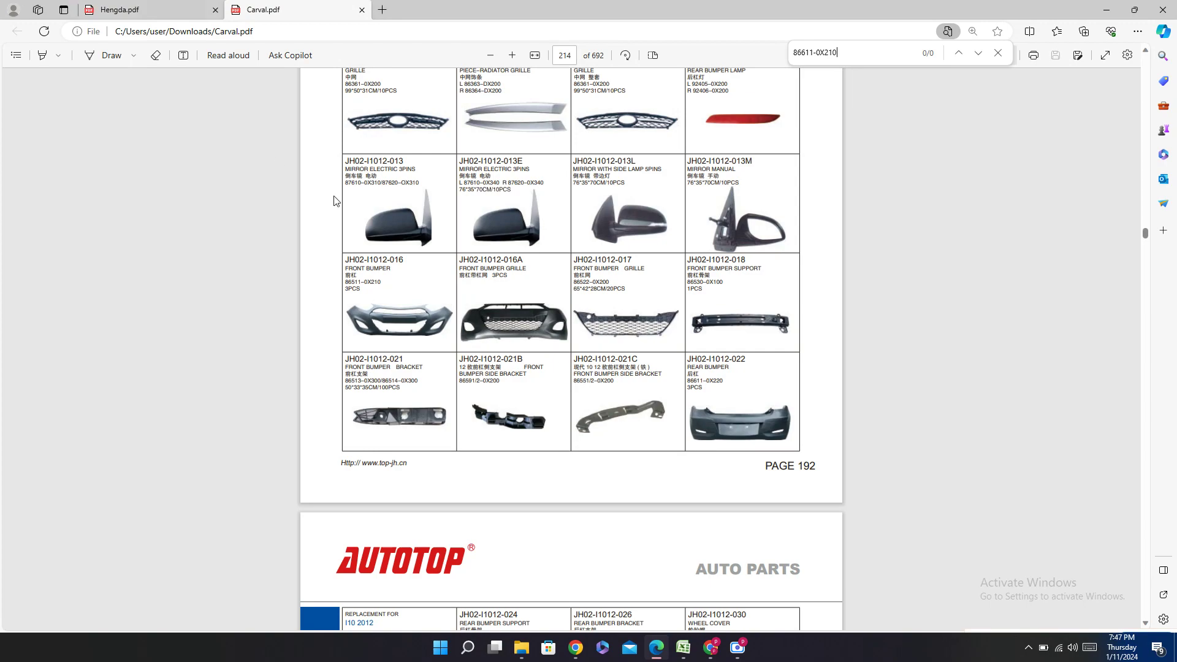
scroll(556, 348, down, 10)
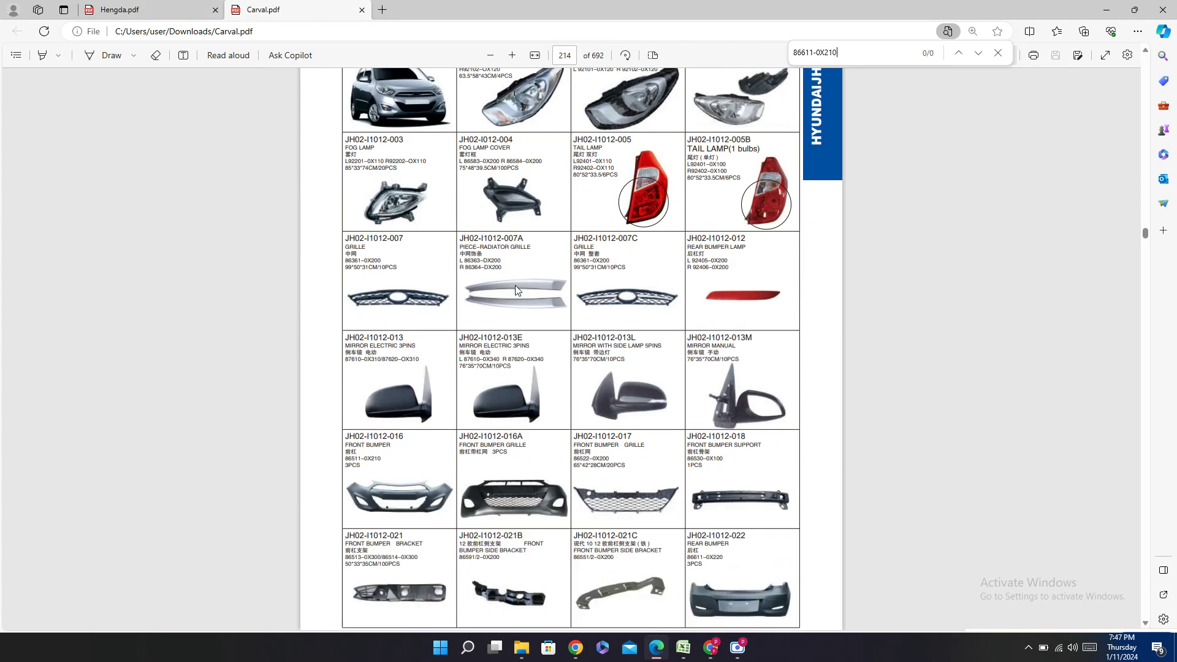
click(120, 6)
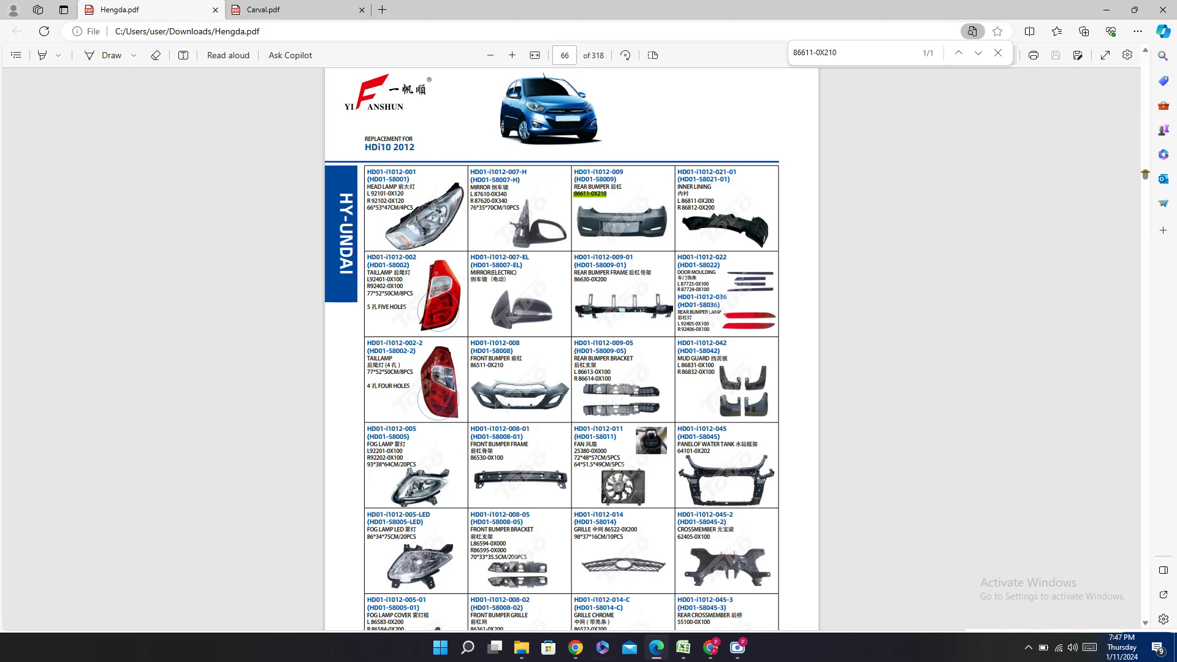
click(711, 647)
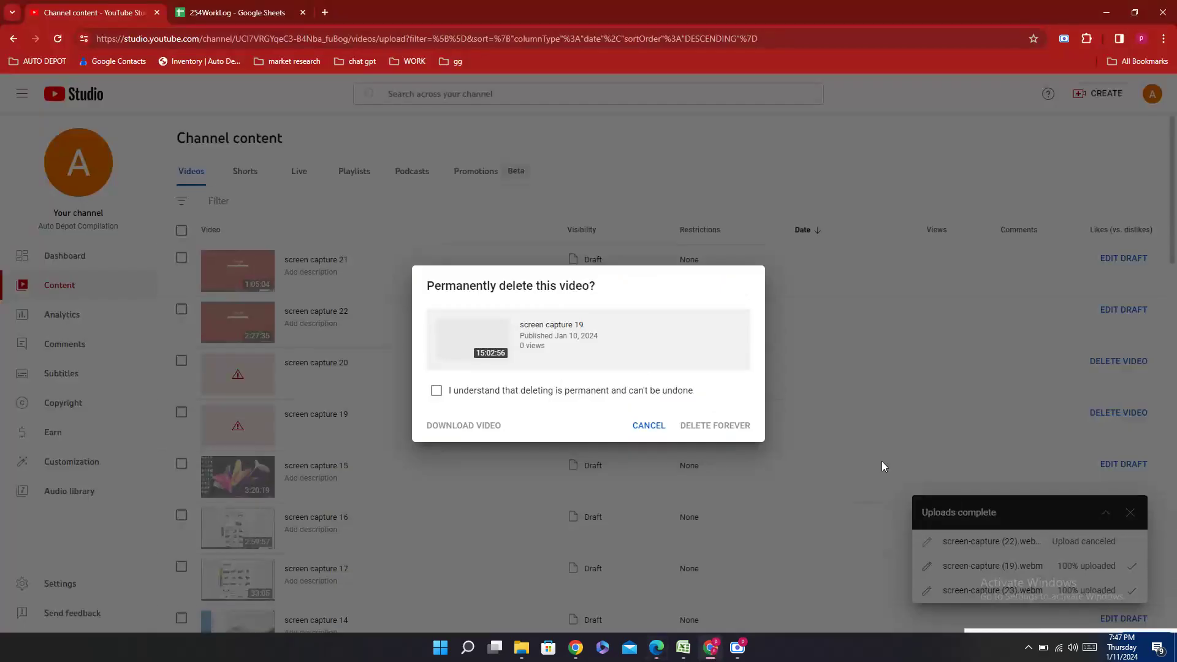
click(683, 648)
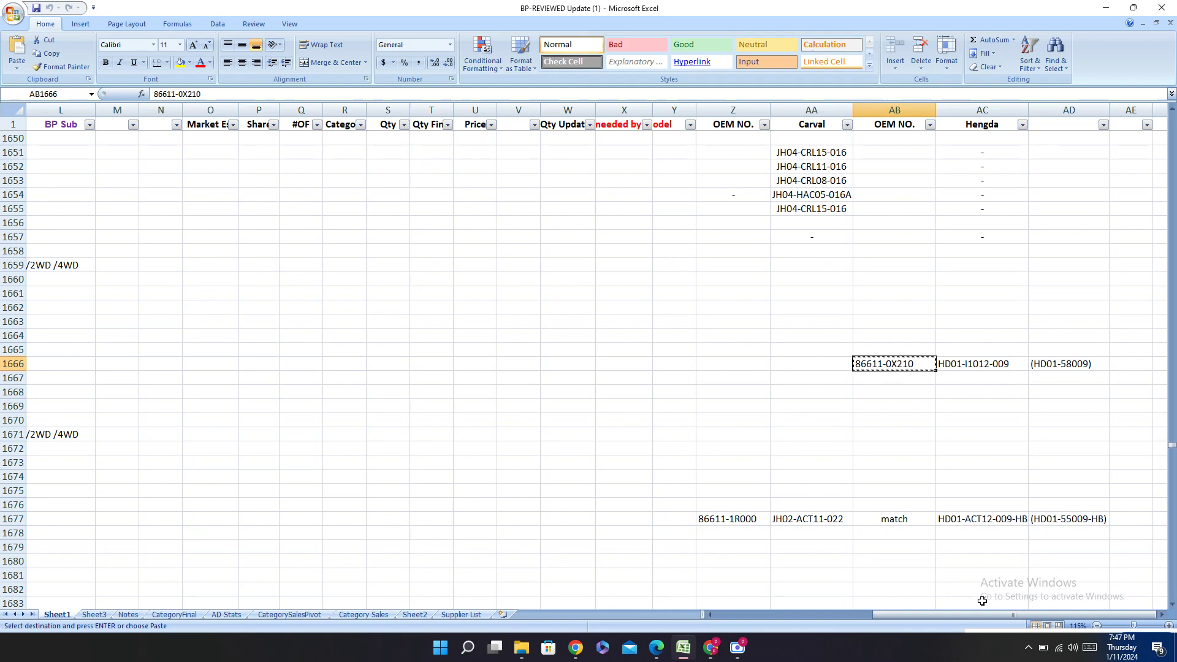
drag(969, 616, 710, 631)
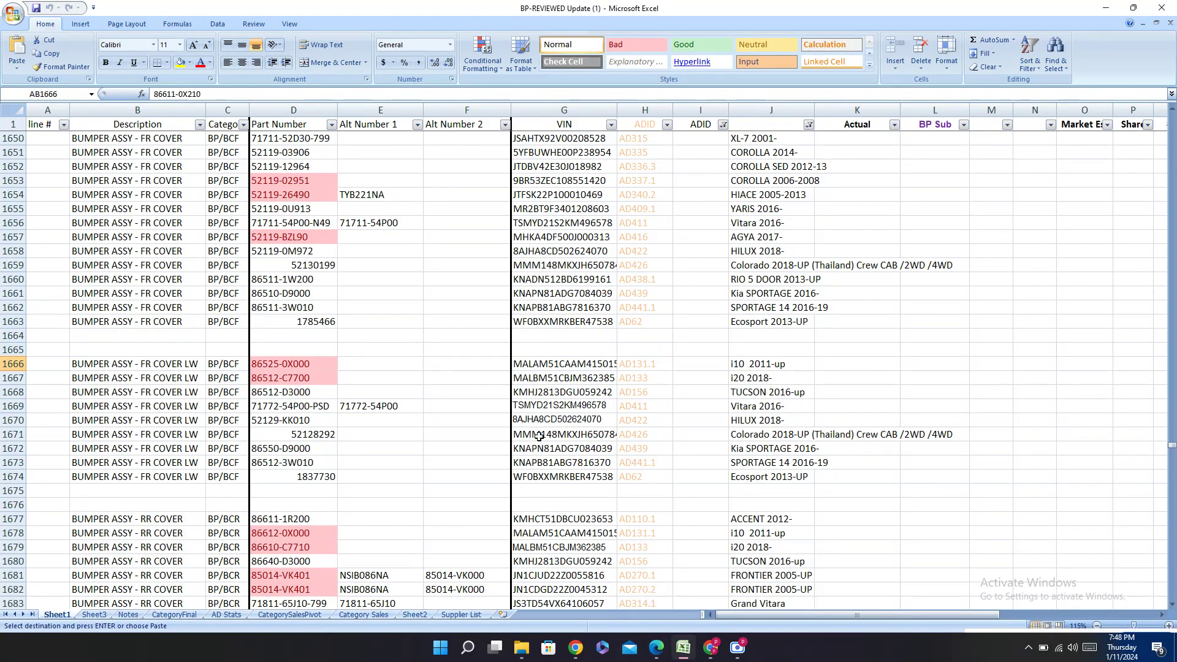
click(710, 647)
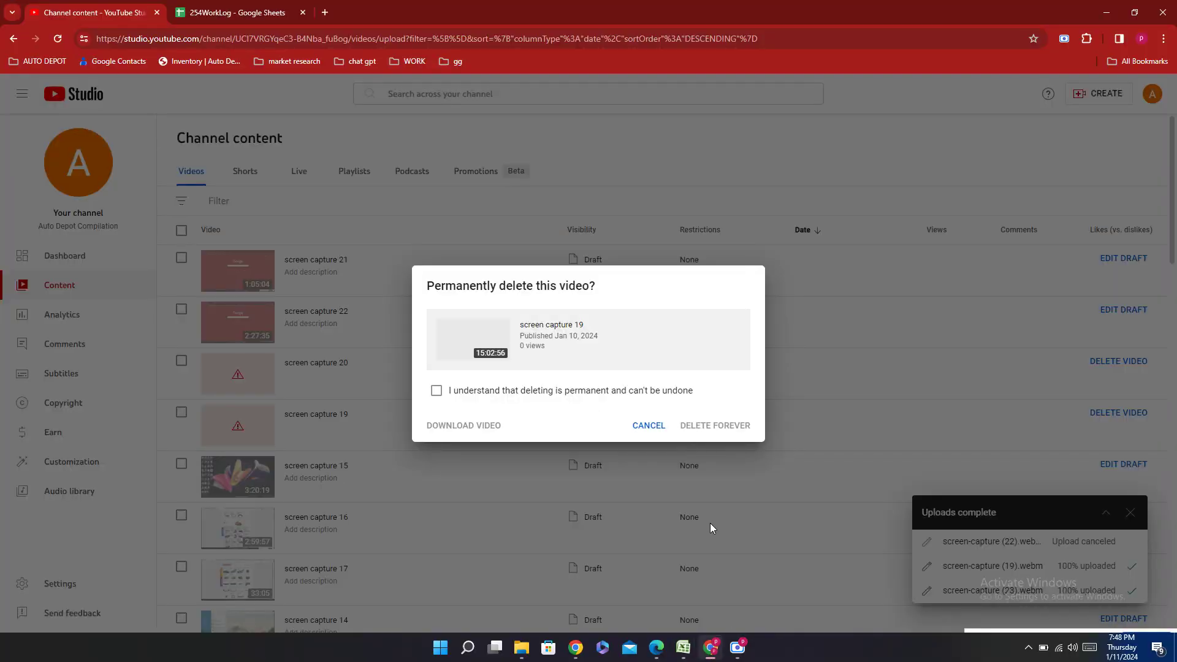
Step: Select Hengda item code HD01-i1012-008 on page 66, then return to the bumper workbook
click(656, 647)
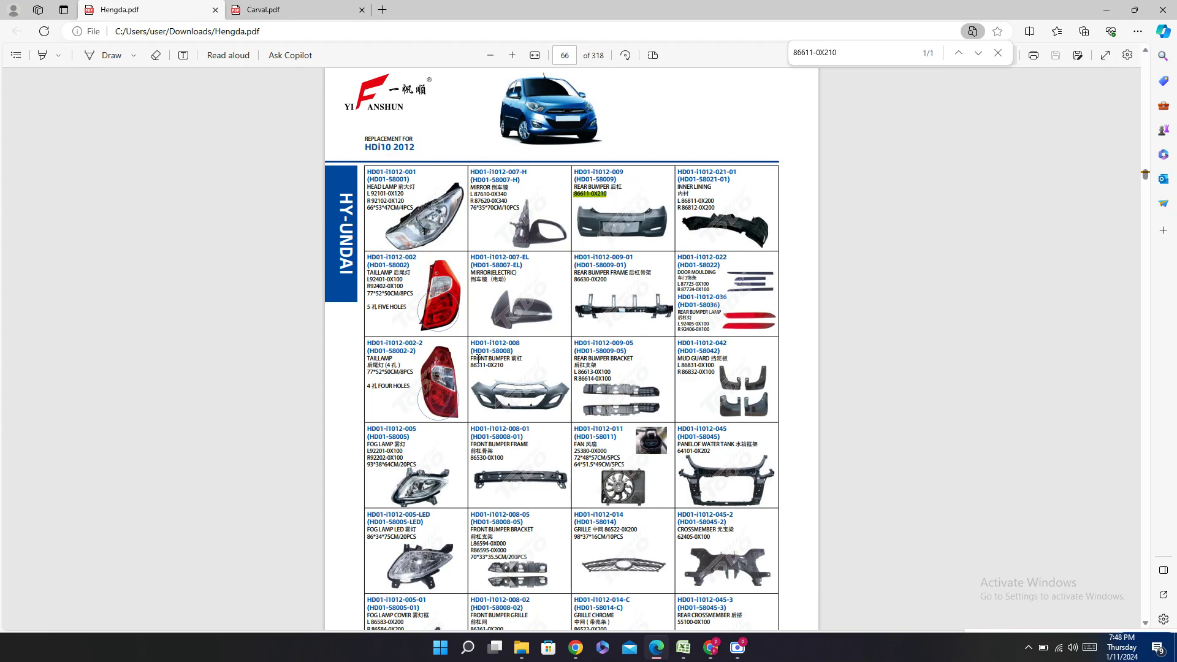
scroll(520, 436, down, 2)
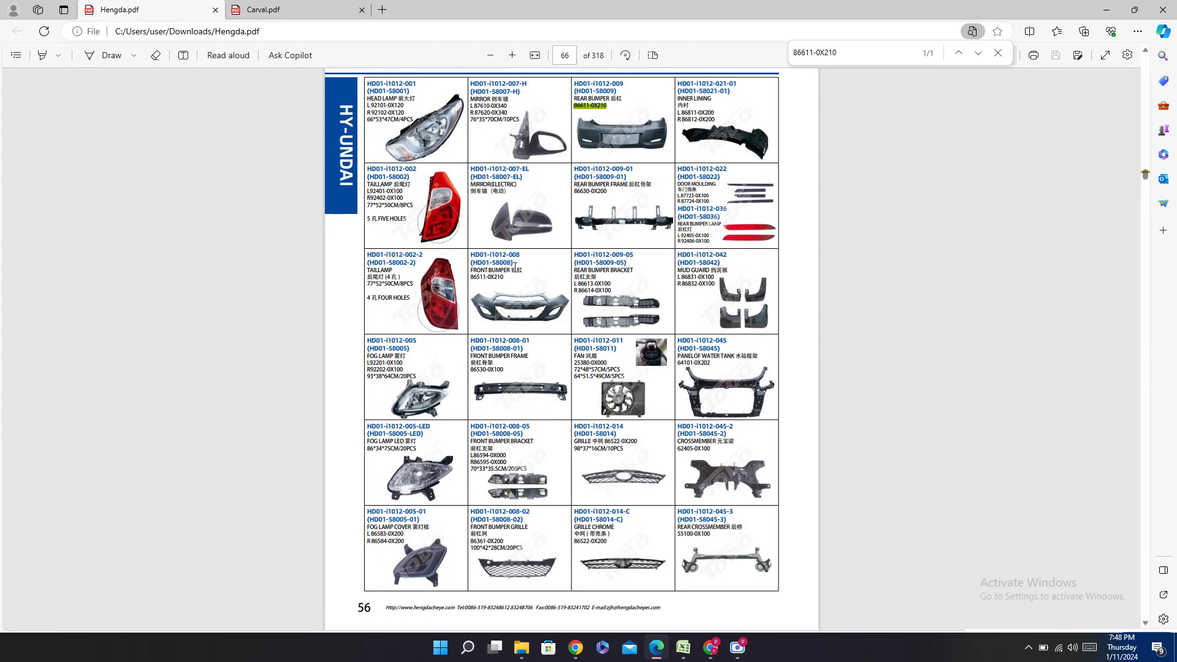
double_click(499, 253)
click(717, 651)
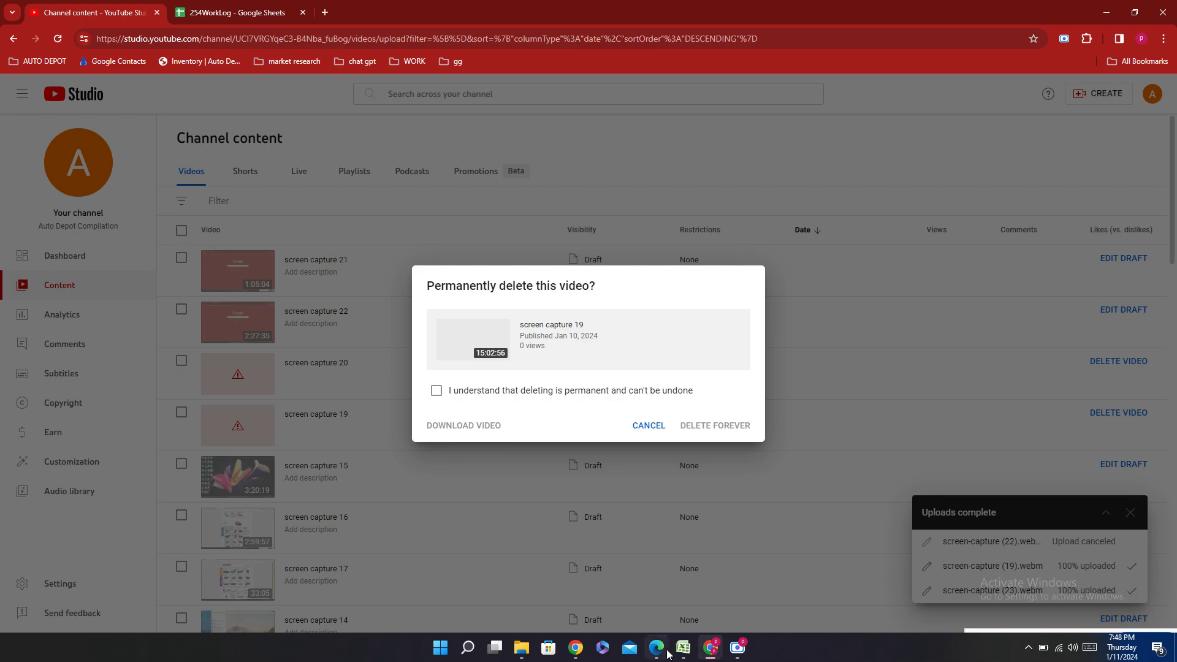
click(657, 652)
click(685, 653)
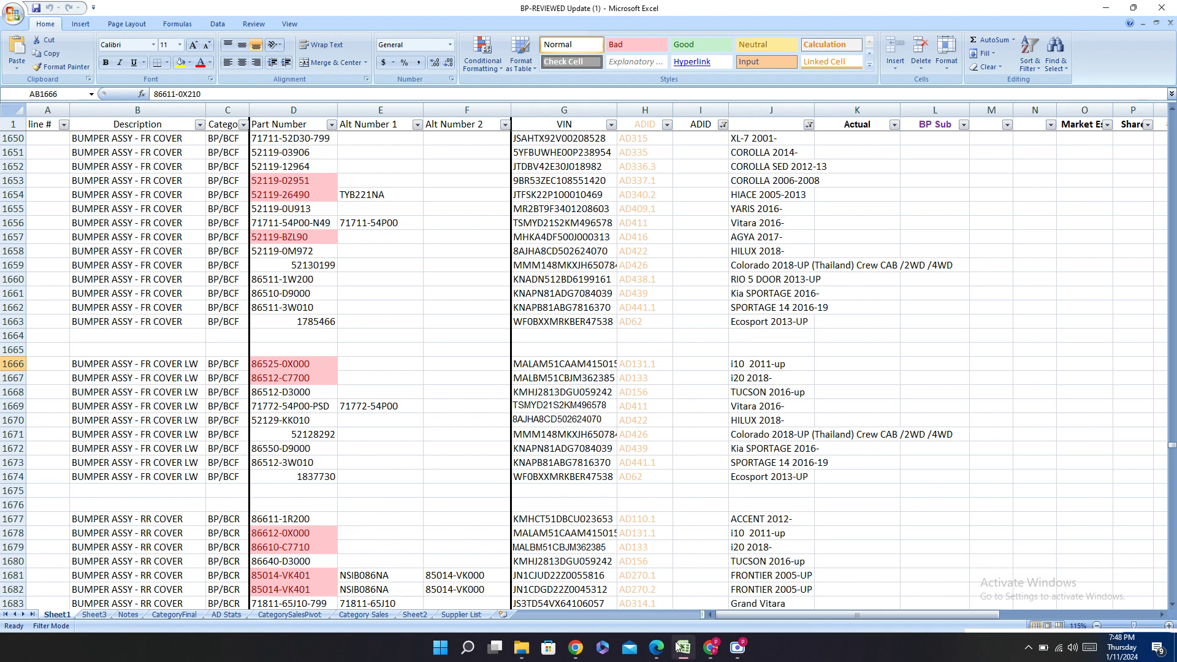
Step: Take Hengda code HD01-i1007-008-2 from row 1642 and find it on page 67 of Hengda.pdf
scroll(353, 476, up, 6)
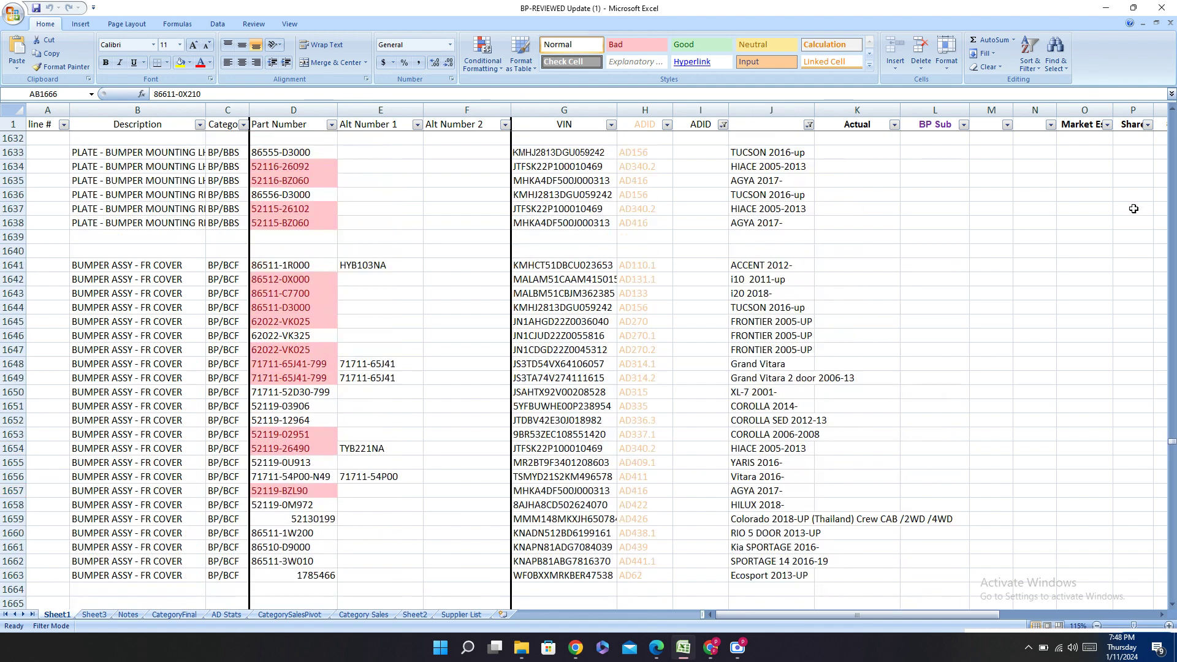
drag(795, 281, 280, 283)
scroll(478, 420, down, 4)
scroll(484, 420, up, 2)
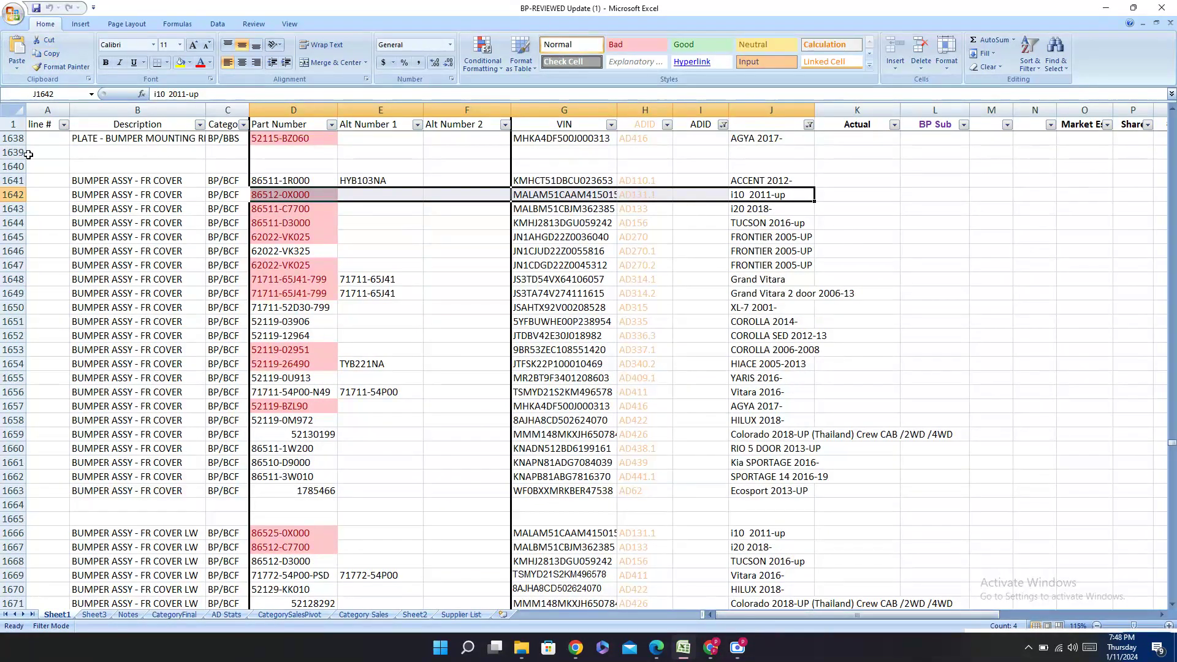
click(12, 195)
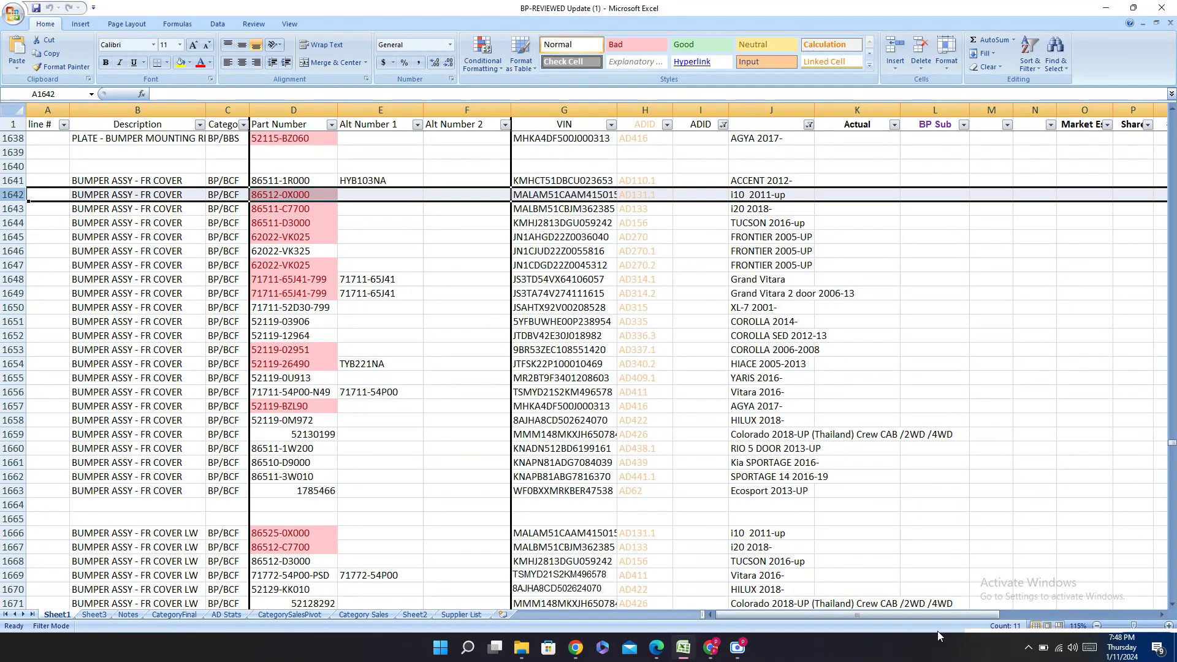
drag(939, 613, 1160, 610)
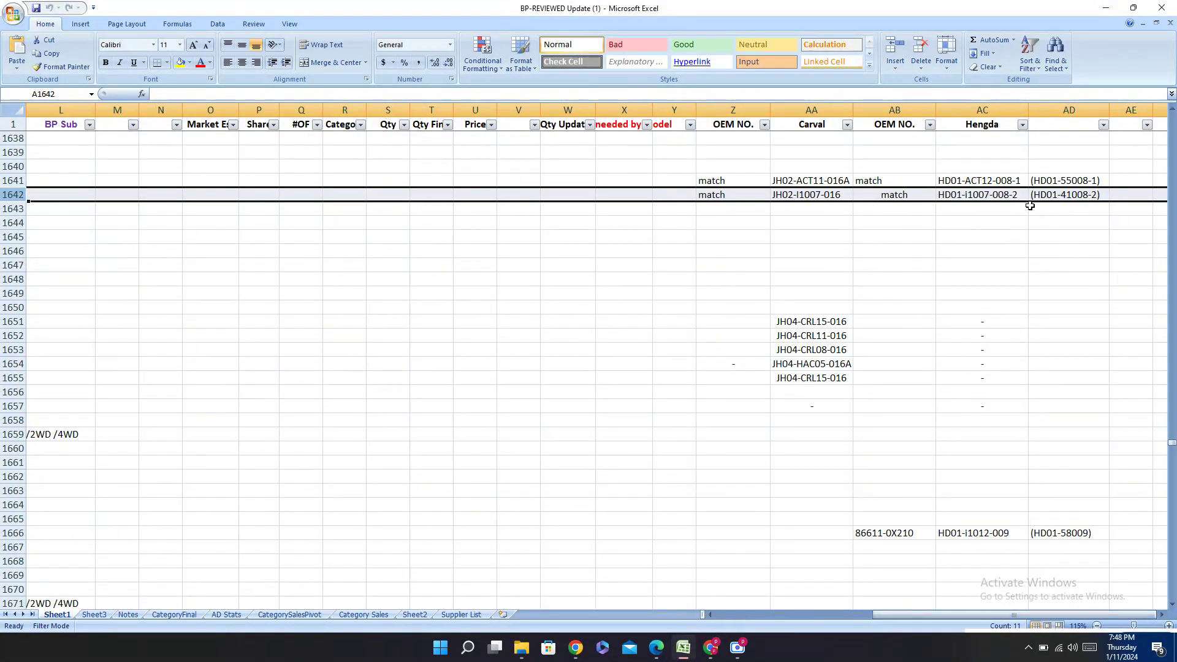
click(983, 194)
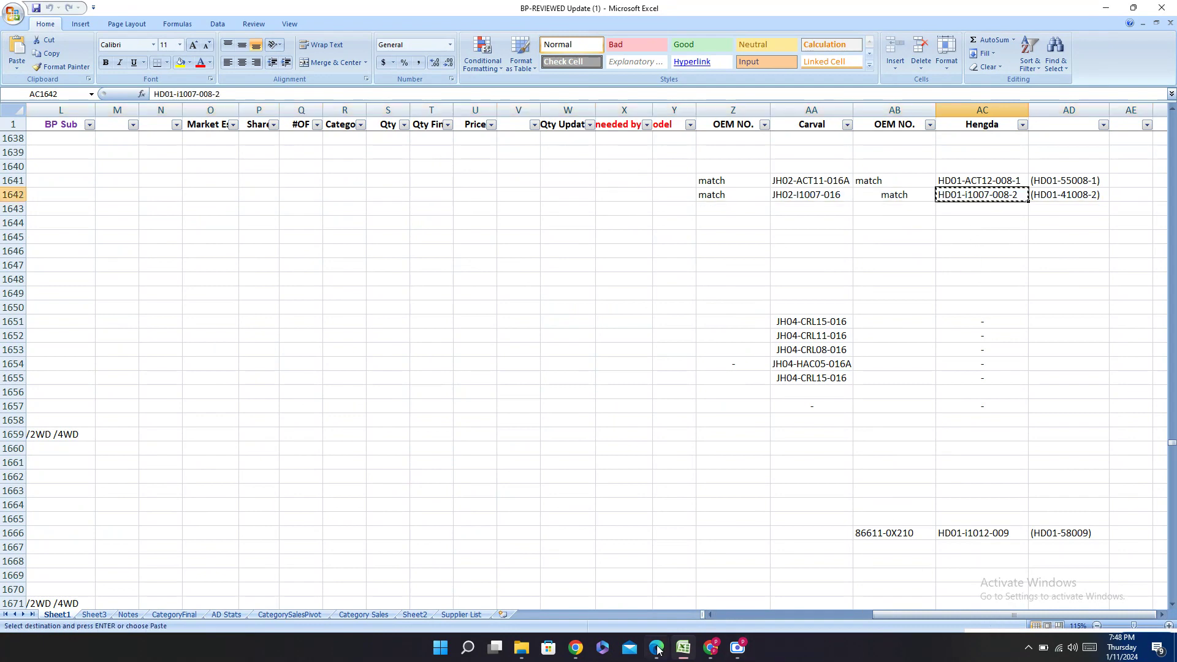
click(656, 648)
key(ctrl+v)
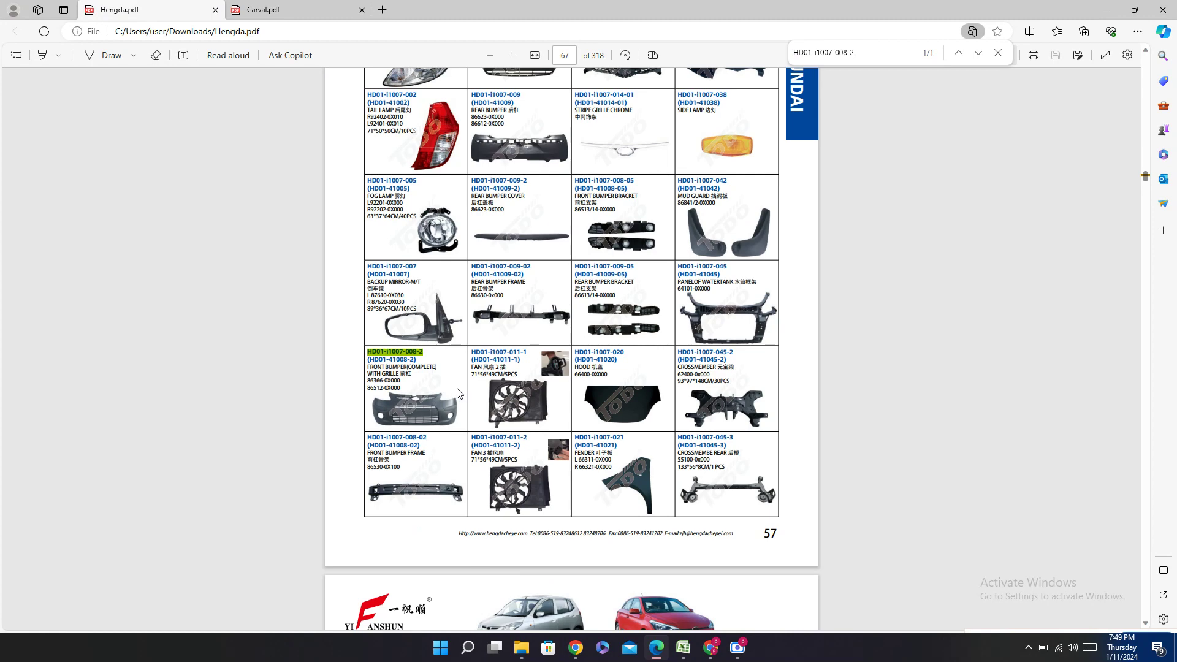
Step: After reviewing Hengda page 67, set Carval cell AA1666 to =AB1666, which shows a dash
scroll(454, 268, up, 4)
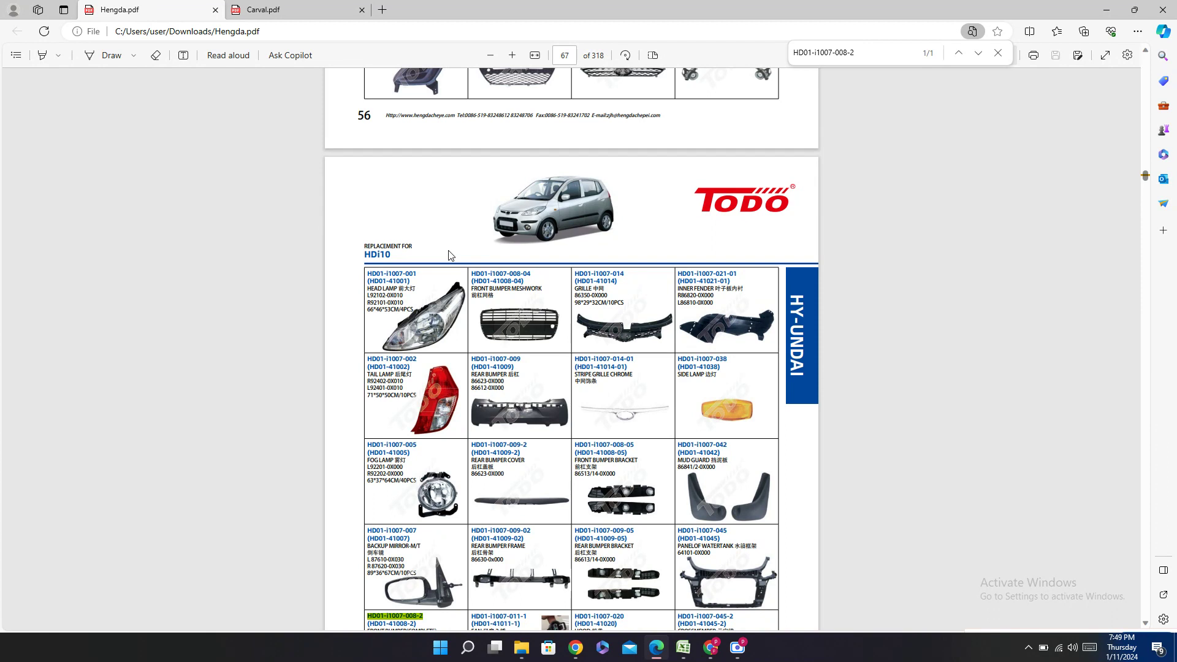
scroll(315, 310, down, 5)
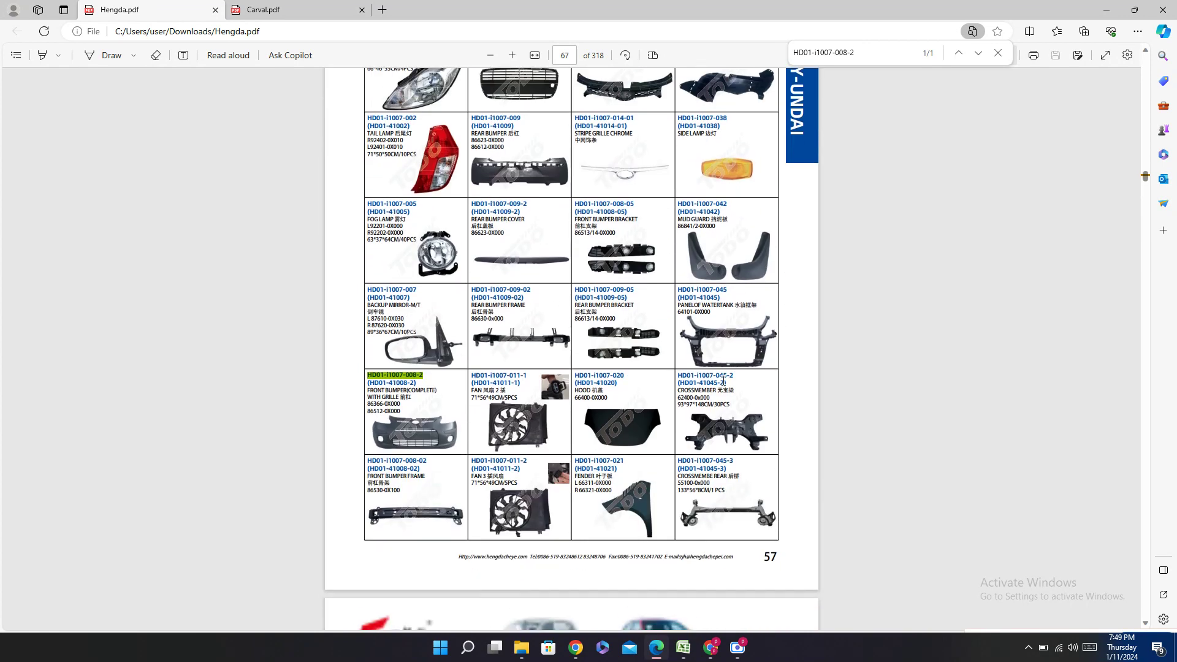
click(683, 647)
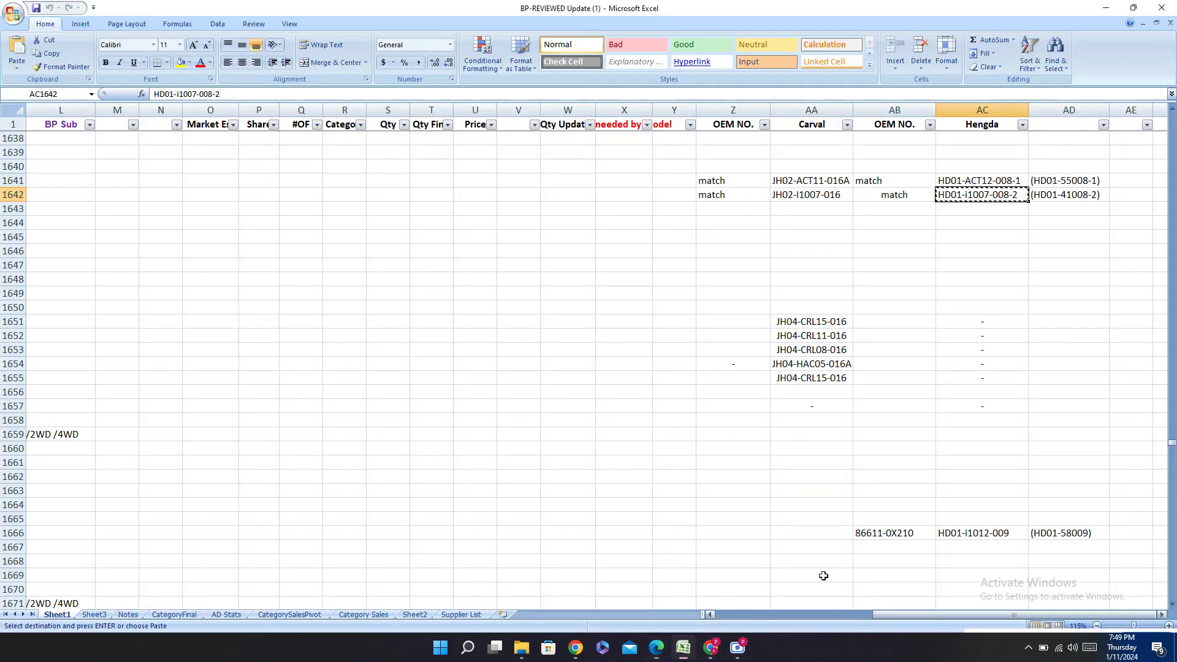
click(821, 533)
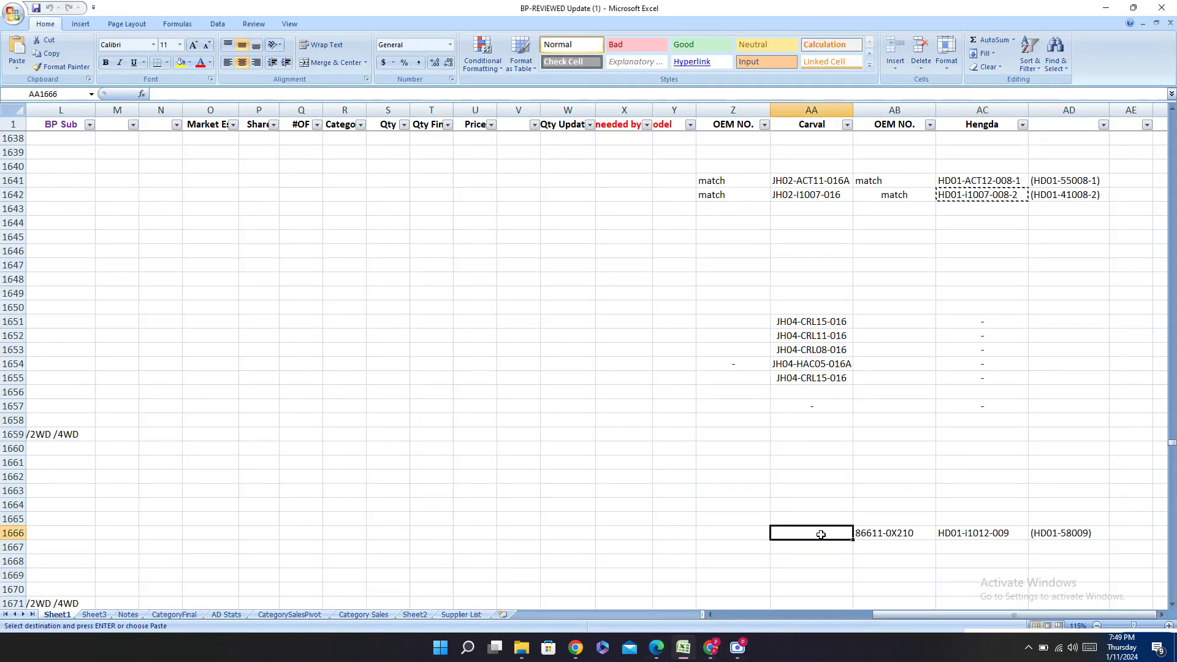
text(=)
click(890, 538)
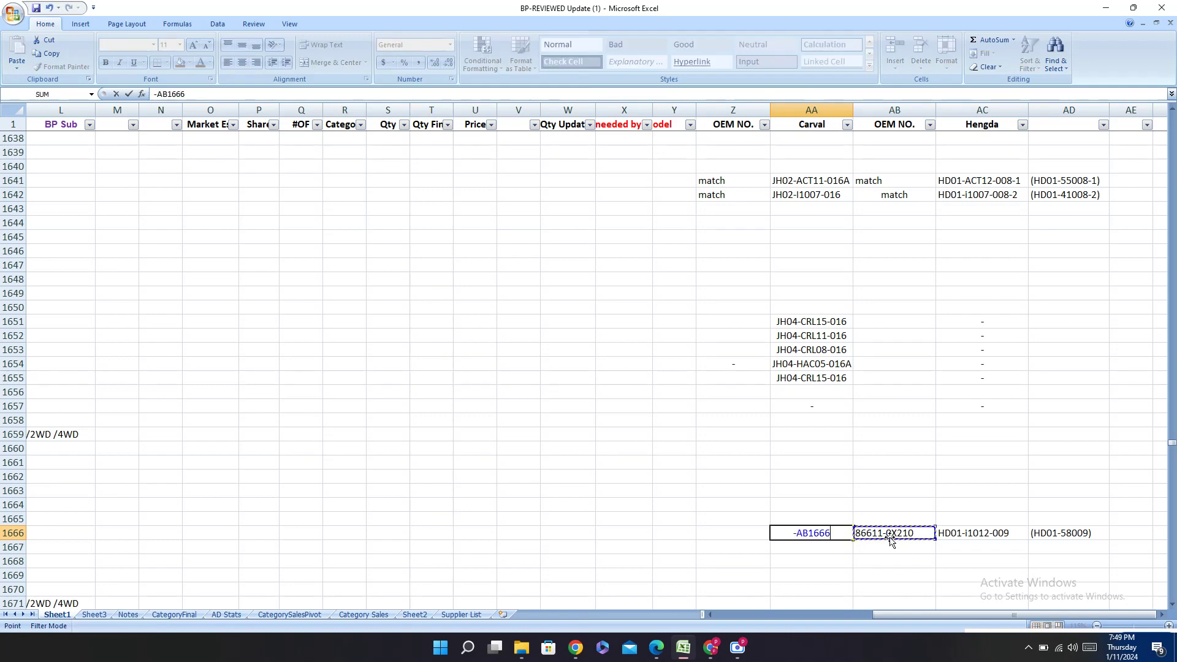
key(Return)
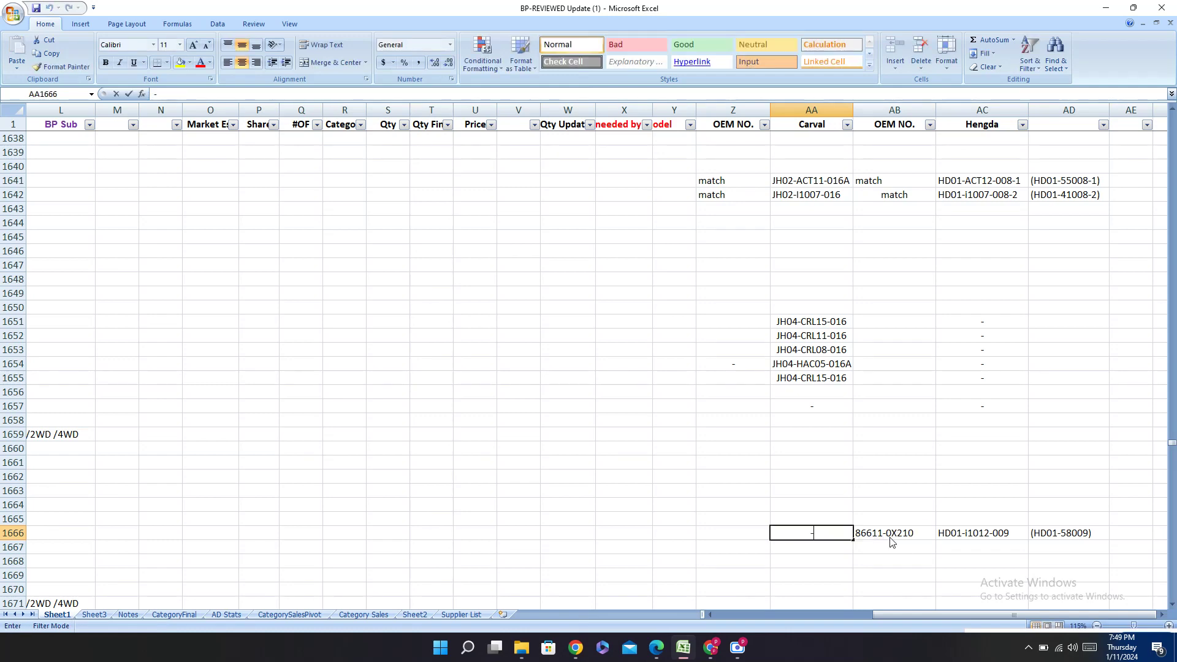
Step: Clear AB1666:AD1666 and enter a dash in Hengda cell AC1666
drag(883, 534, 1030, 532)
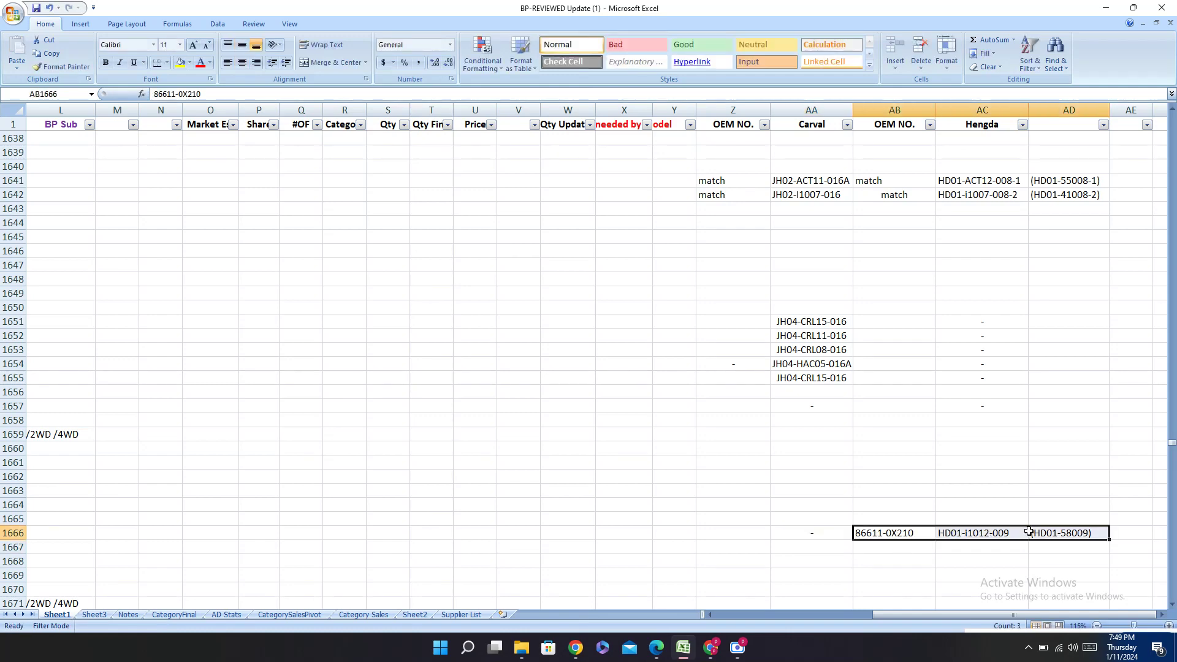
key(Delete)
click(993, 534)
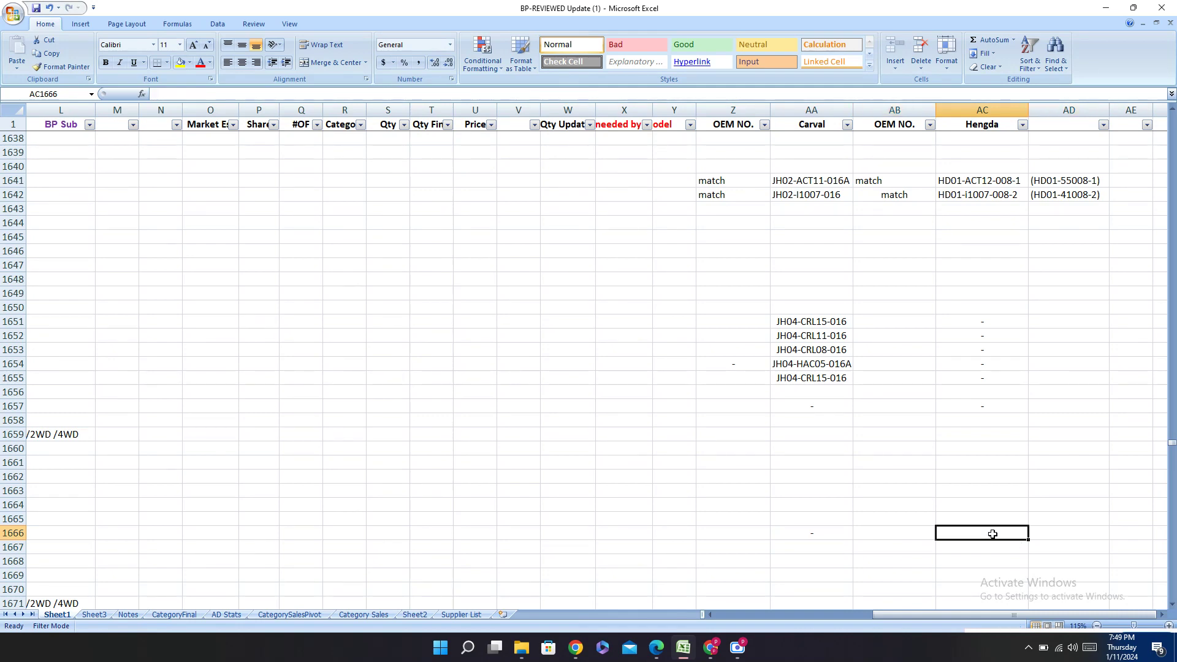
text(-)
key(Return)
key(Left)
key(Left)
key(Left)
key(Left)
key(Left)
key(Left)
key(Left)
key(Left)
key(Left)
key(Left)
key(Left)
key(Left)
key(Left)
key(Left)
key(Left)
key(Left)
key(Left)
key(Left)
key(Left)
key(Left)
key(Left)
key(Left)
key(Left)
key(Left)
key(Left)
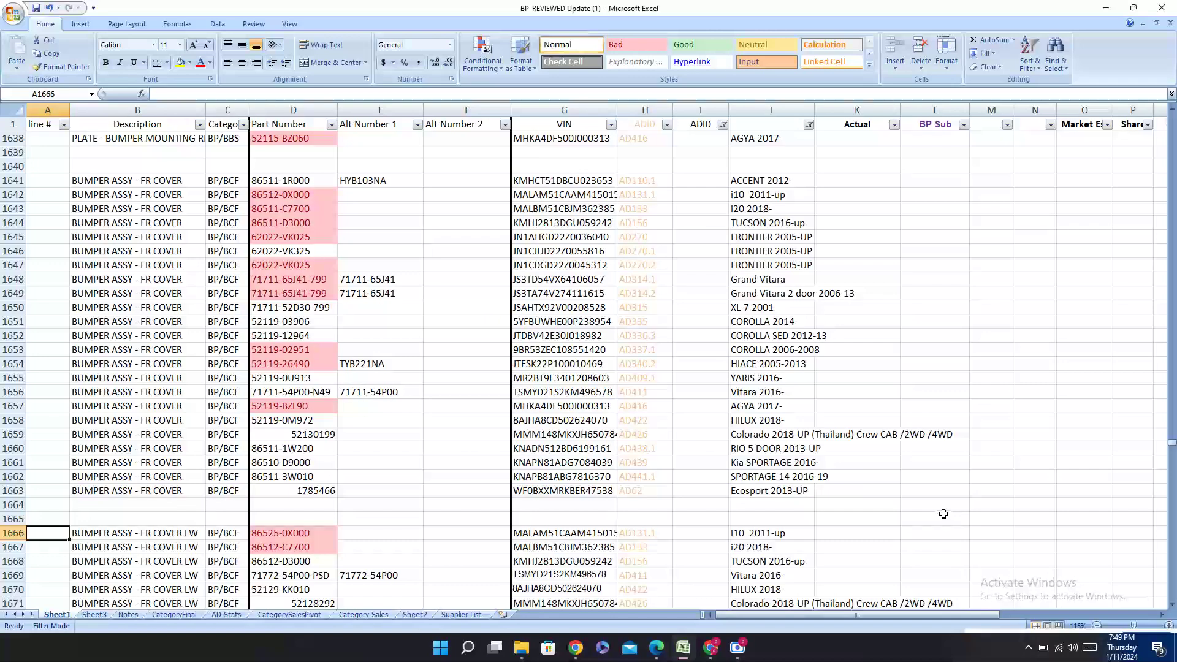
Step: Find the next 'i10 2011-up' row, 1678, using the model text from row 1666
click(788, 537)
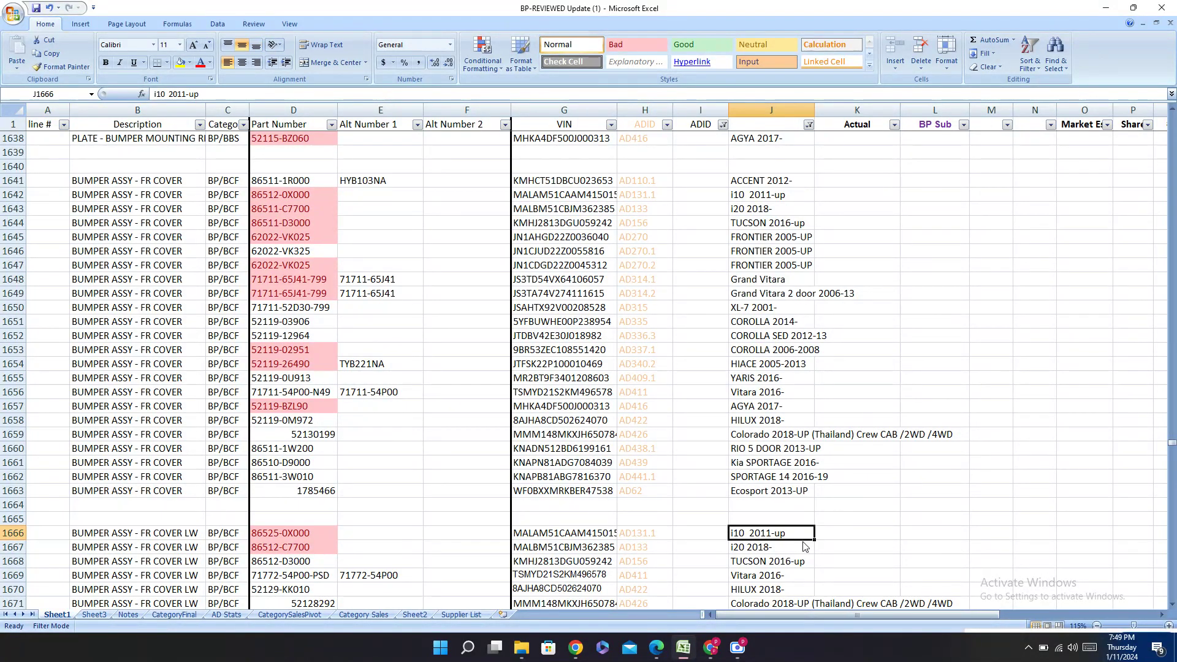
key(ctrl+c)
key(ctrl+f)
key(ctrl+v)
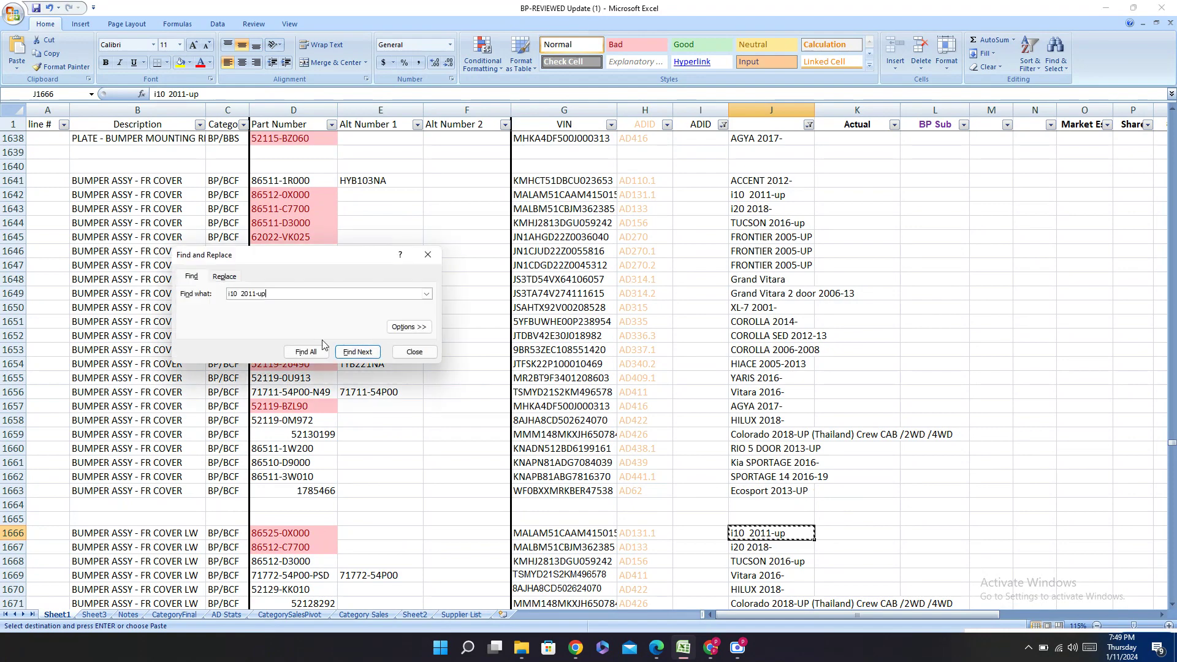
click(358, 352)
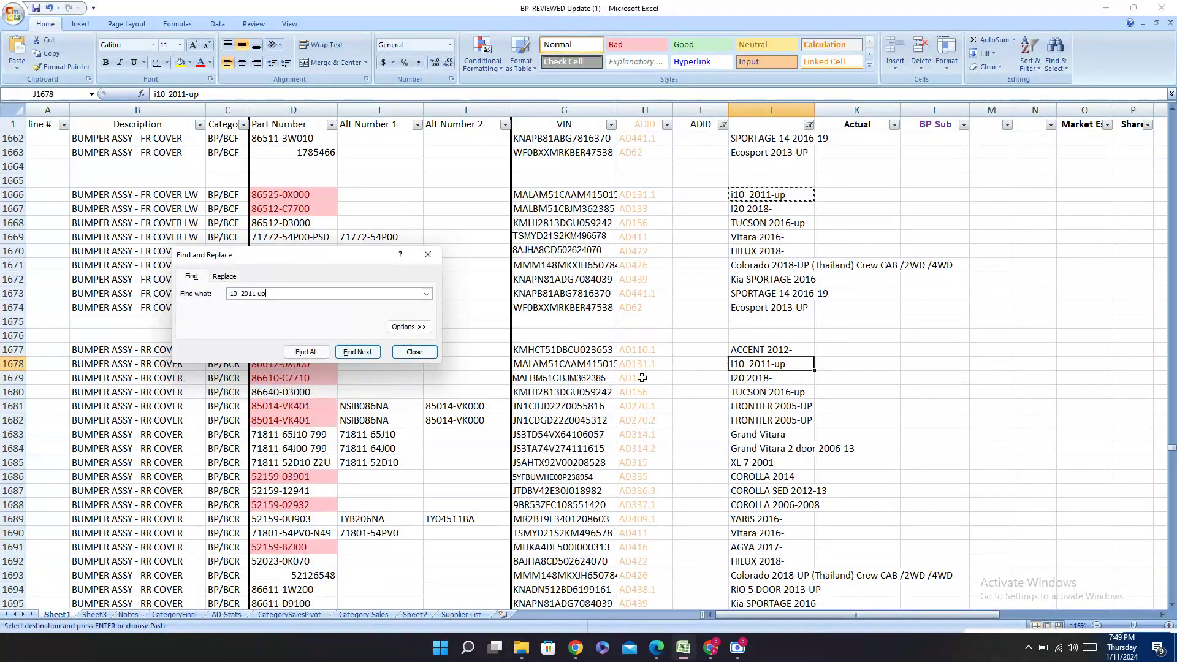
drag(321, 256, 404, 164)
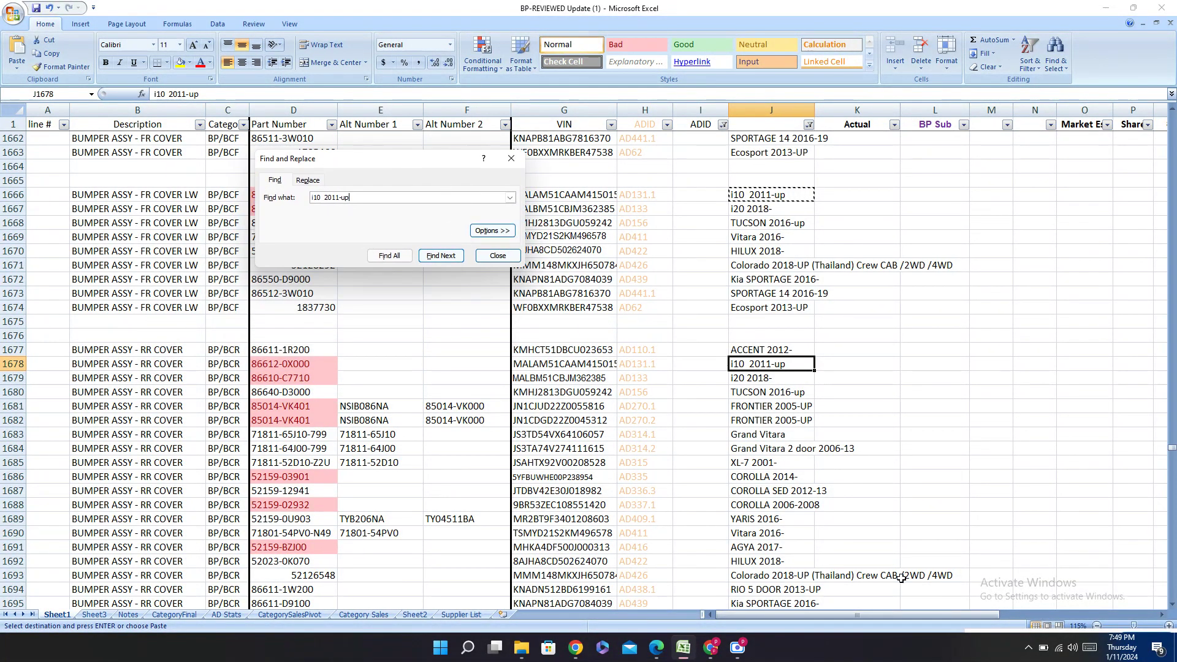
click(711, 647)
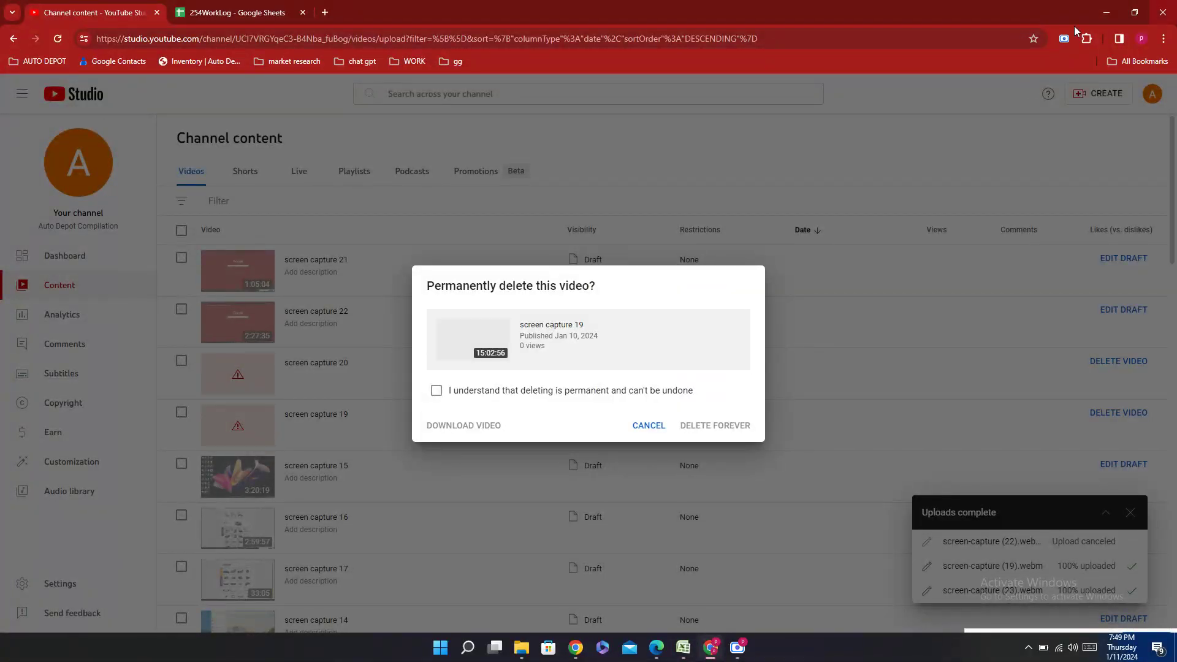
Step: Cancel deleting screen capture 19, dismiss the uploads-complete notice, and close the YouTube Studio window
click(640, 427)
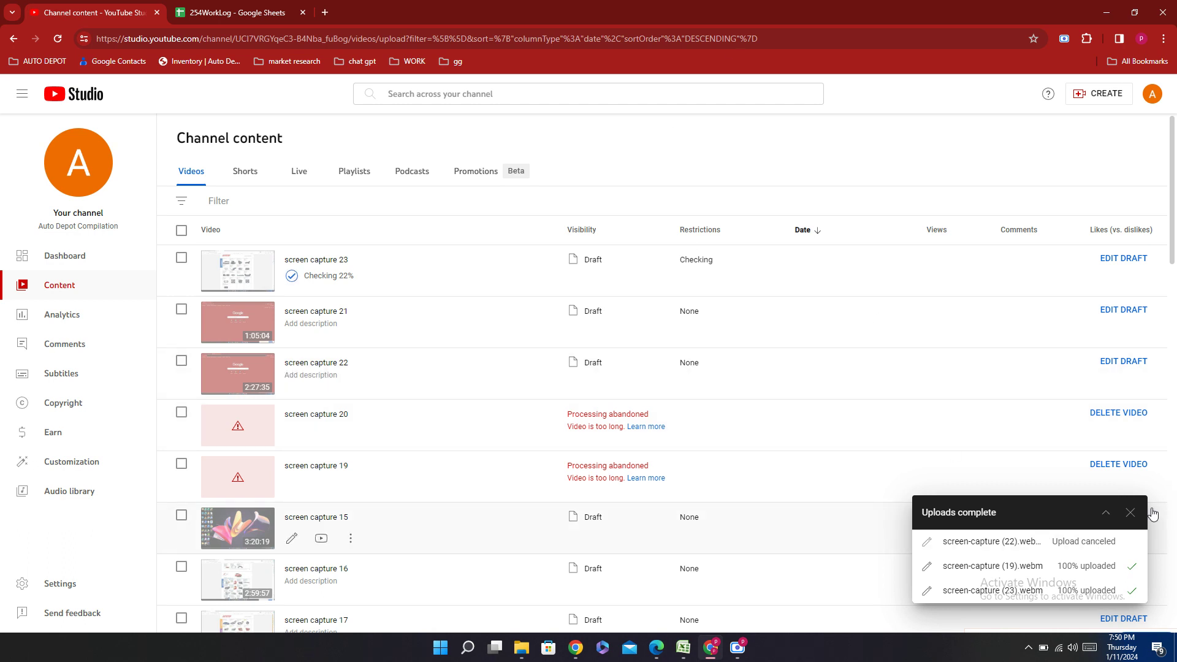
click(1131, 514)
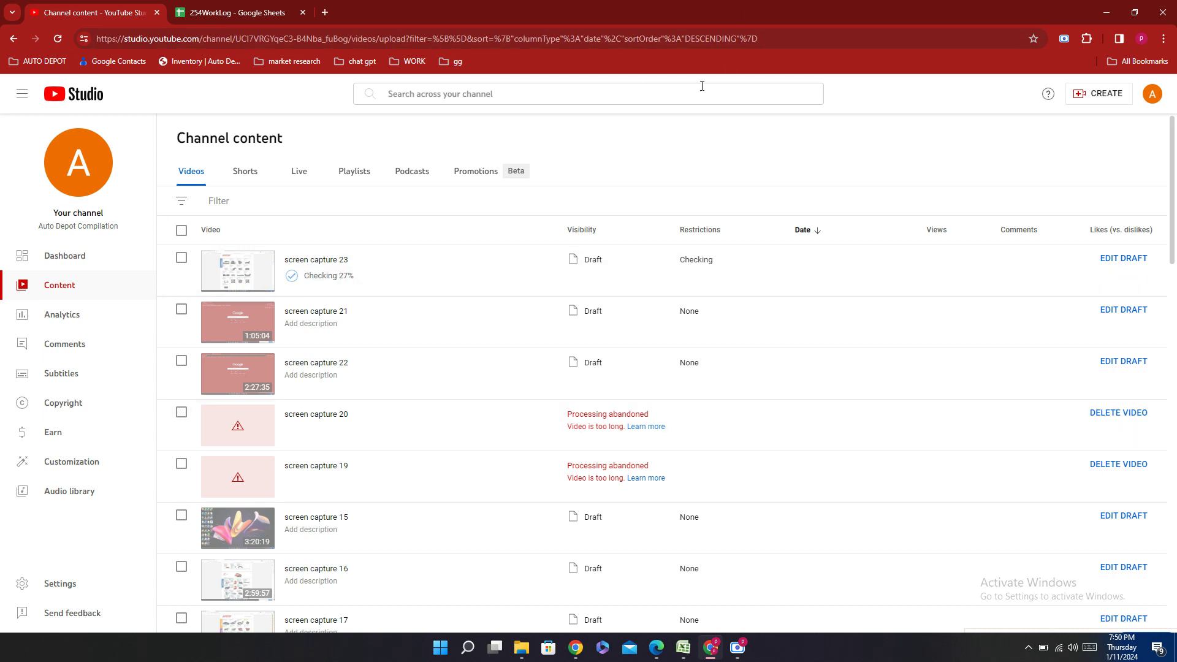
click(1163, 13)
Step: Close the Downloads window and copy rear bumper part 86612-0X000 from row 1678
click(678, 648)
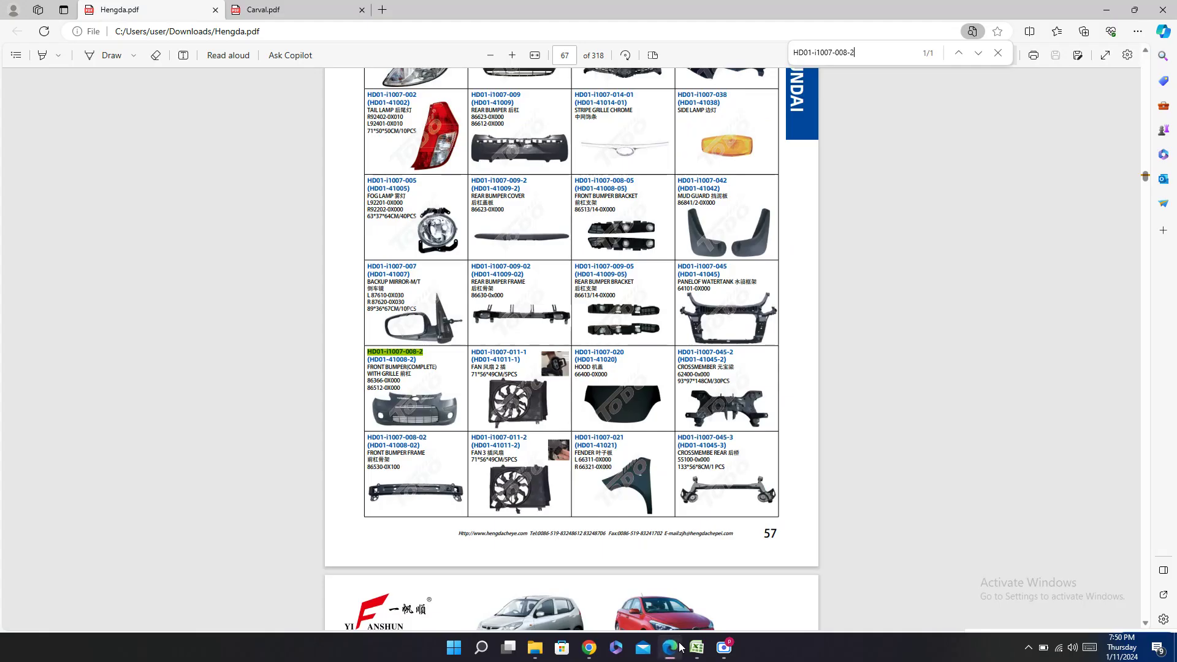
click(696, 649)
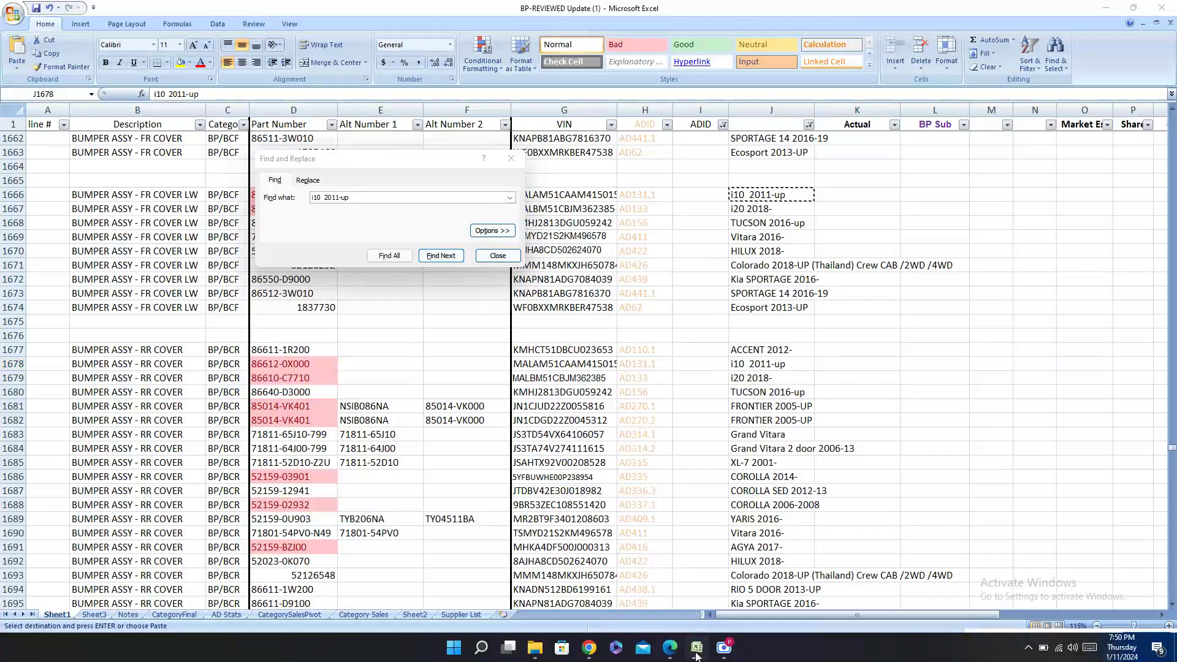
click(697, 655)
click(697, 655)
click(697, 655)
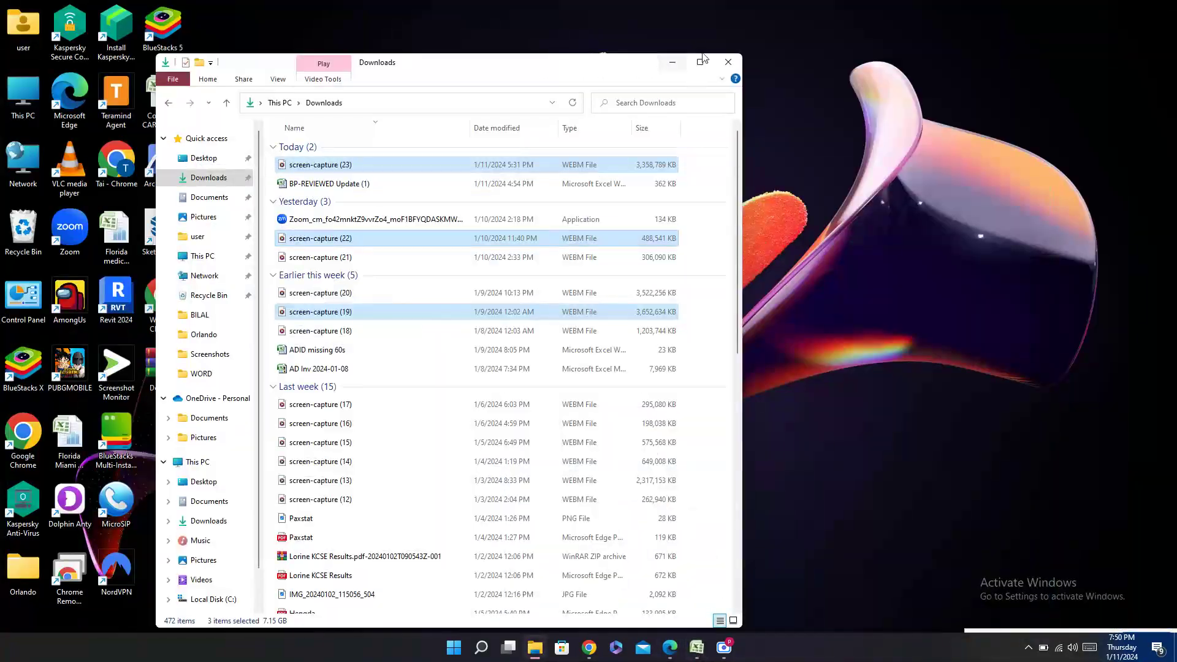
click(734, 62)
click(697, 649)
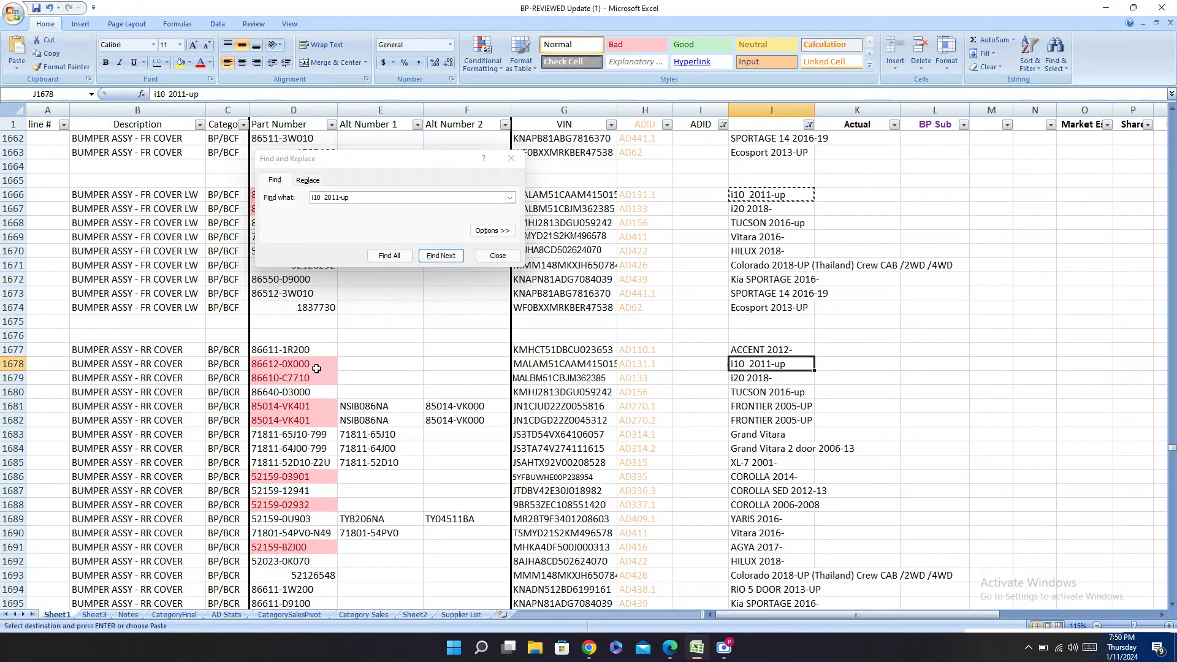
click(315, 369)
key(ctrl+c)
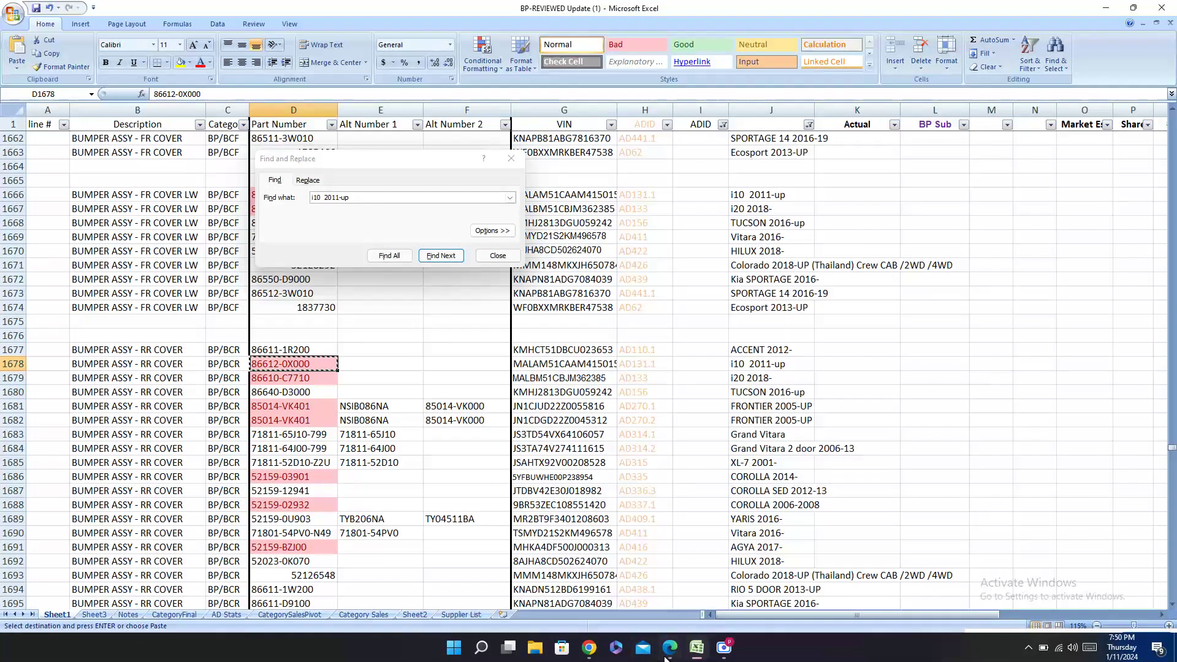
Step: Search both catalogs for 86612-0X000 and select Hengda code HD01-i1007-009
click(670, 649)
key(ctrl+a)
key(ctrl+v)
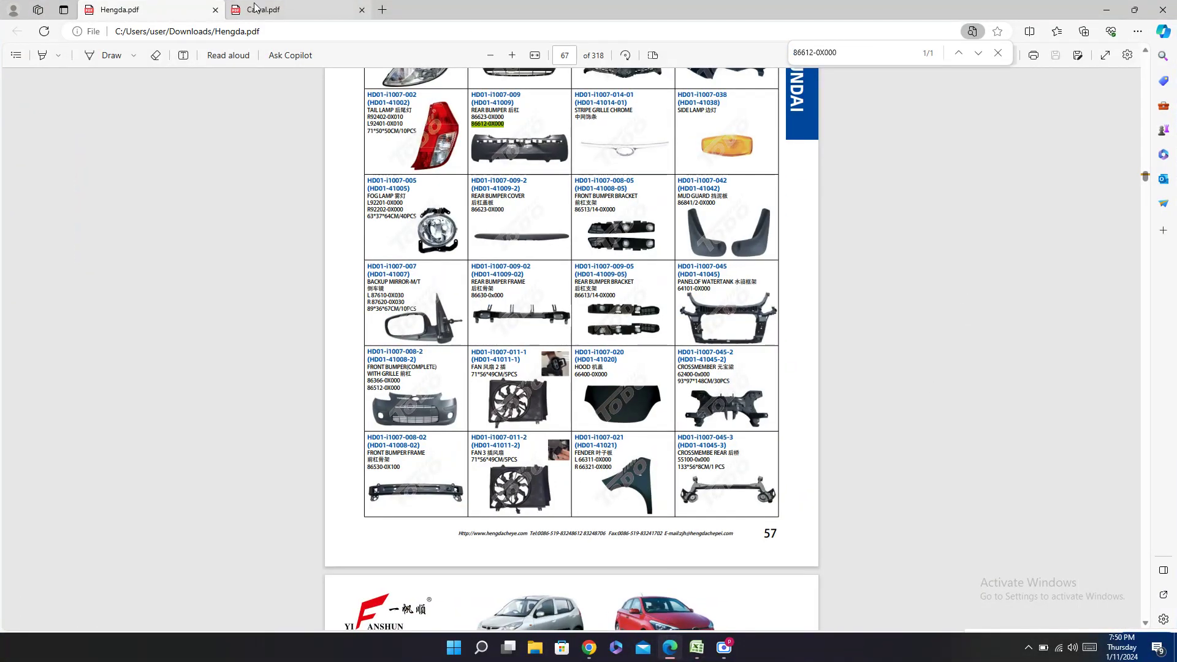
click(297, 9)
key(ctrl+a)
key(ctrl+v)
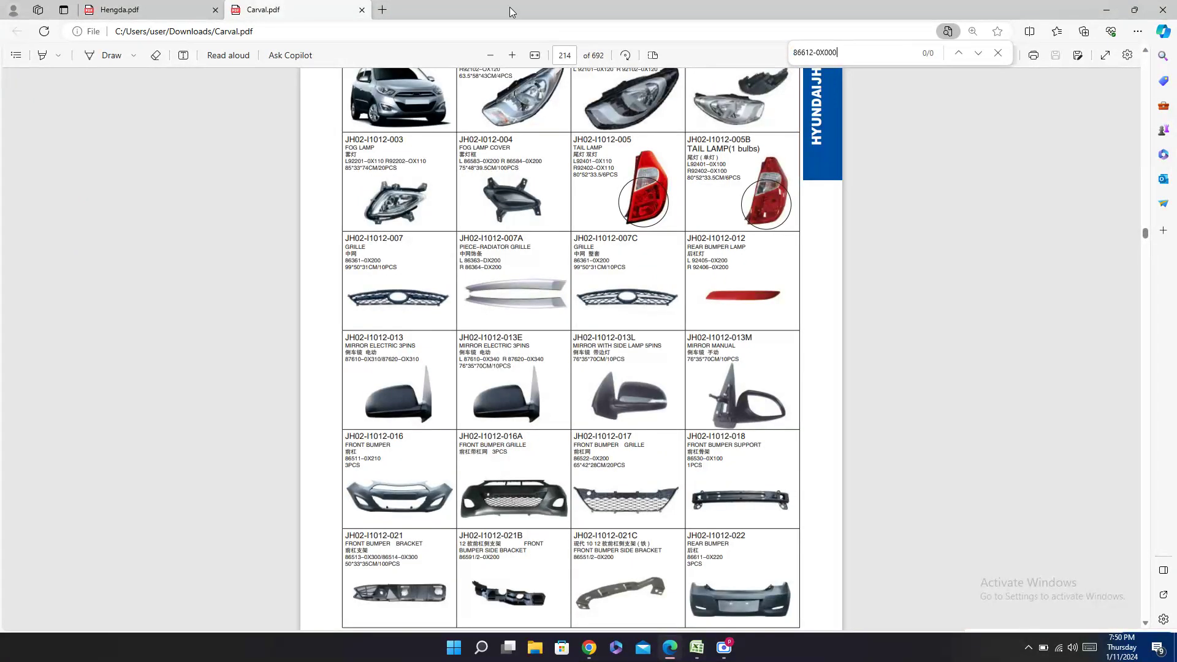
click(125, 8)
scroll(515, 280, up, 5)
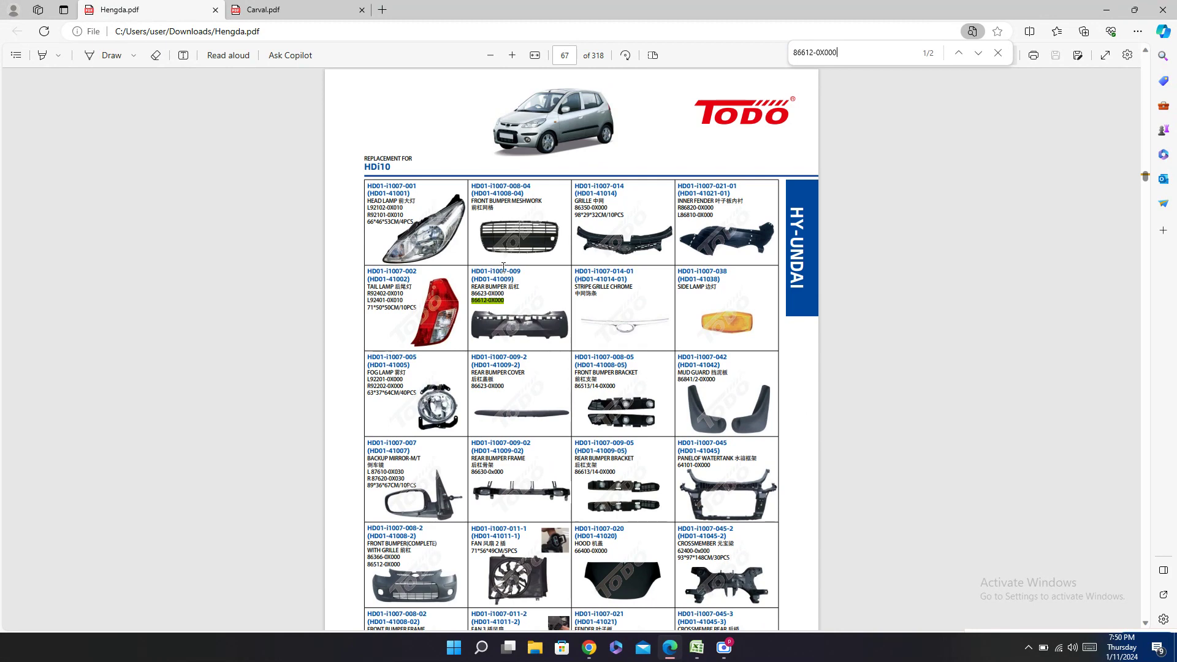
double_click(509, 271)
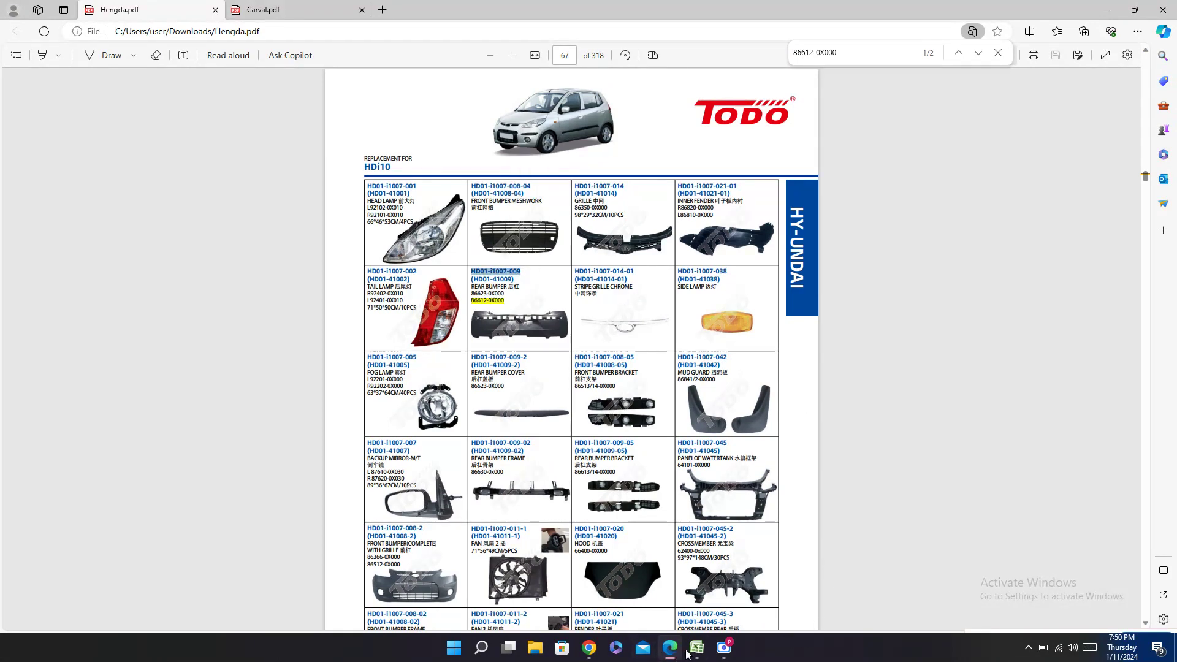
Step: Paste HD01-i1007-009 into Hengda cell AC1678
click(696, 649)
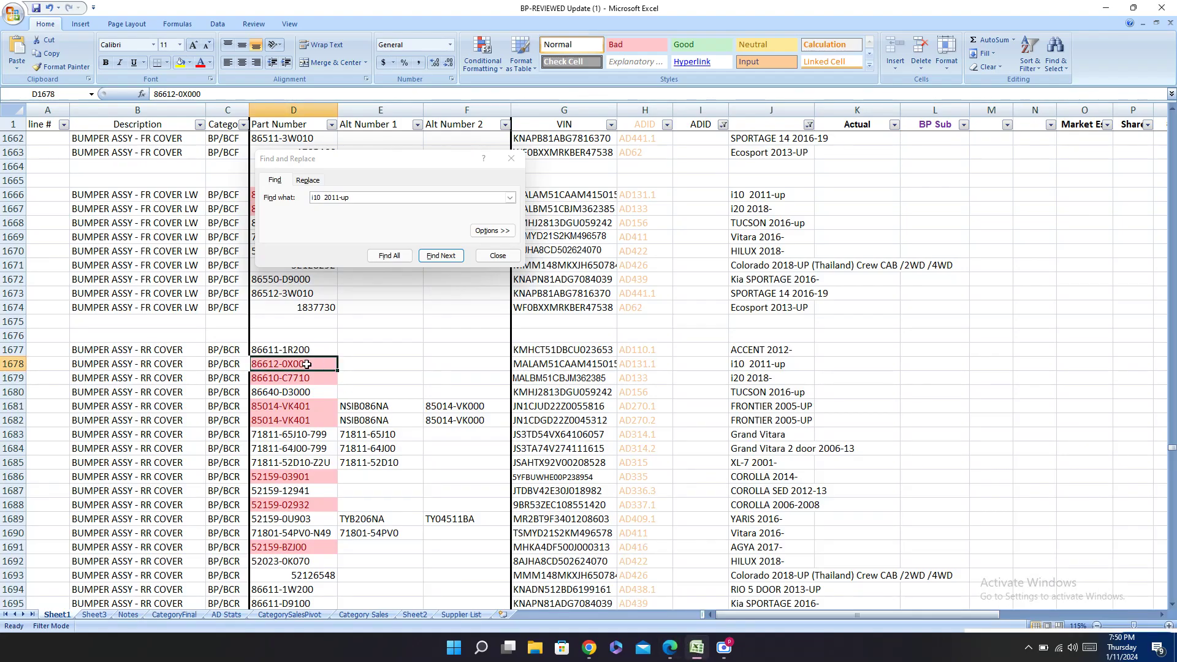
key(Right)
key(Right)
key(Right)
key(Right)
key(Right)
key(Right)
key(Right)
key(Right)
key(Right)
key(Right)
key(Right)
key(Right)
key(Right)
key(Right)
key(Right)
key(Right)
key(Right)
key(Right)
key(Right)
key(Right)
key(Right)
key(Right)
key(Right)
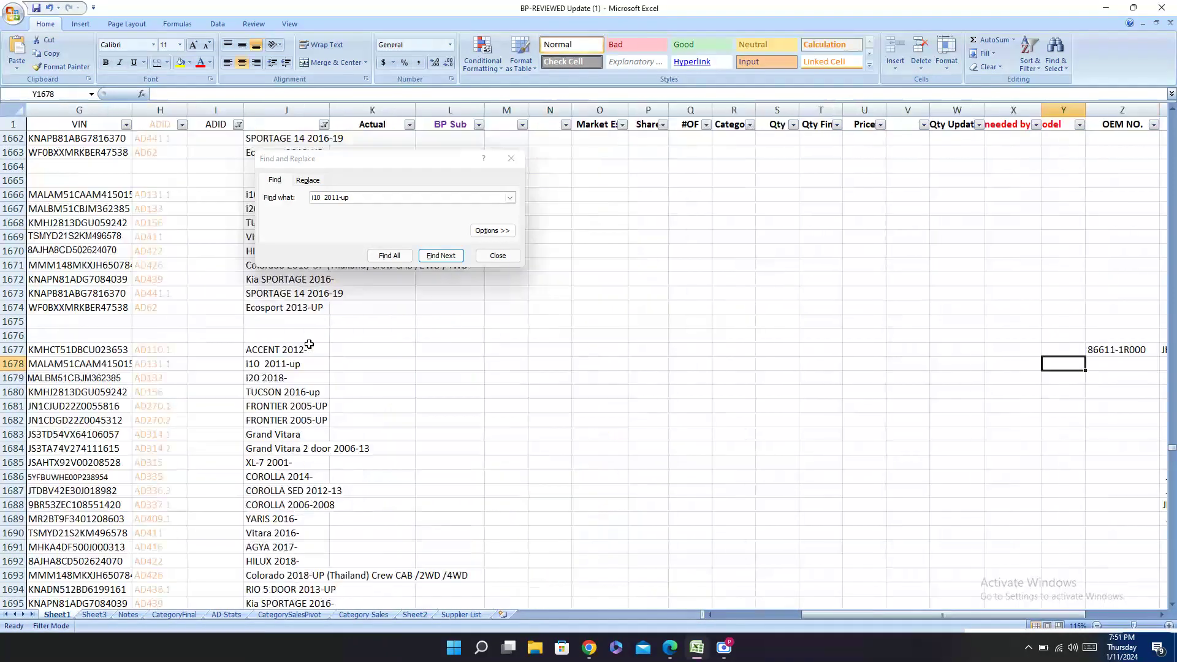
key(Right)
key(Right)
key(Right)
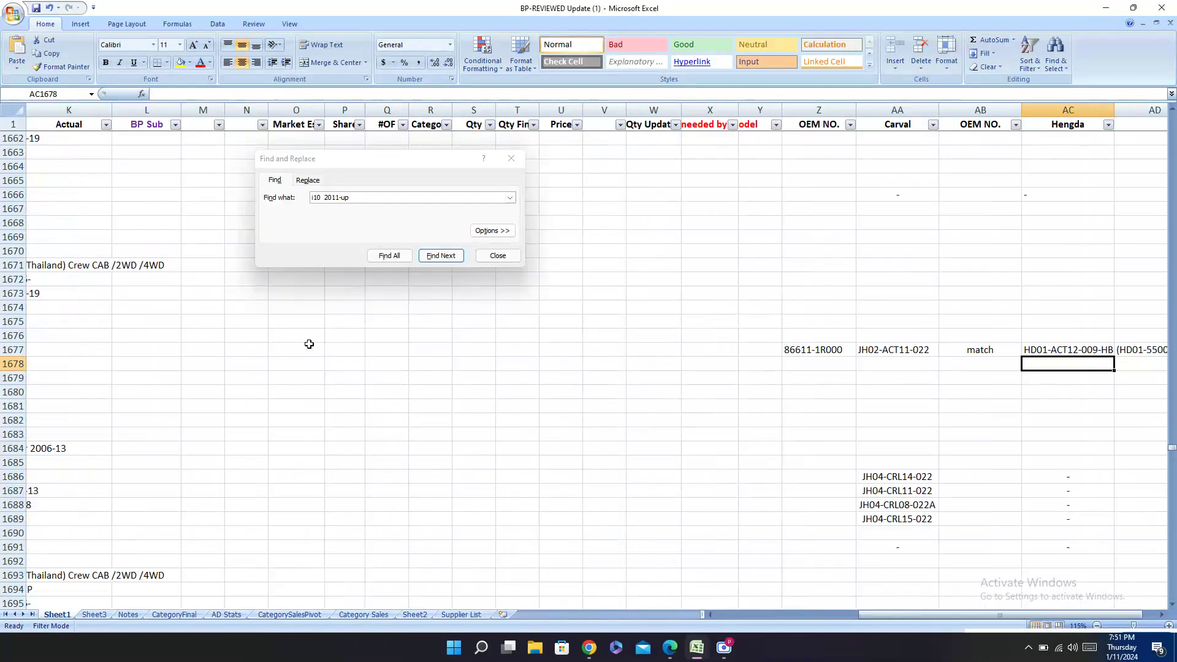
key(Left)
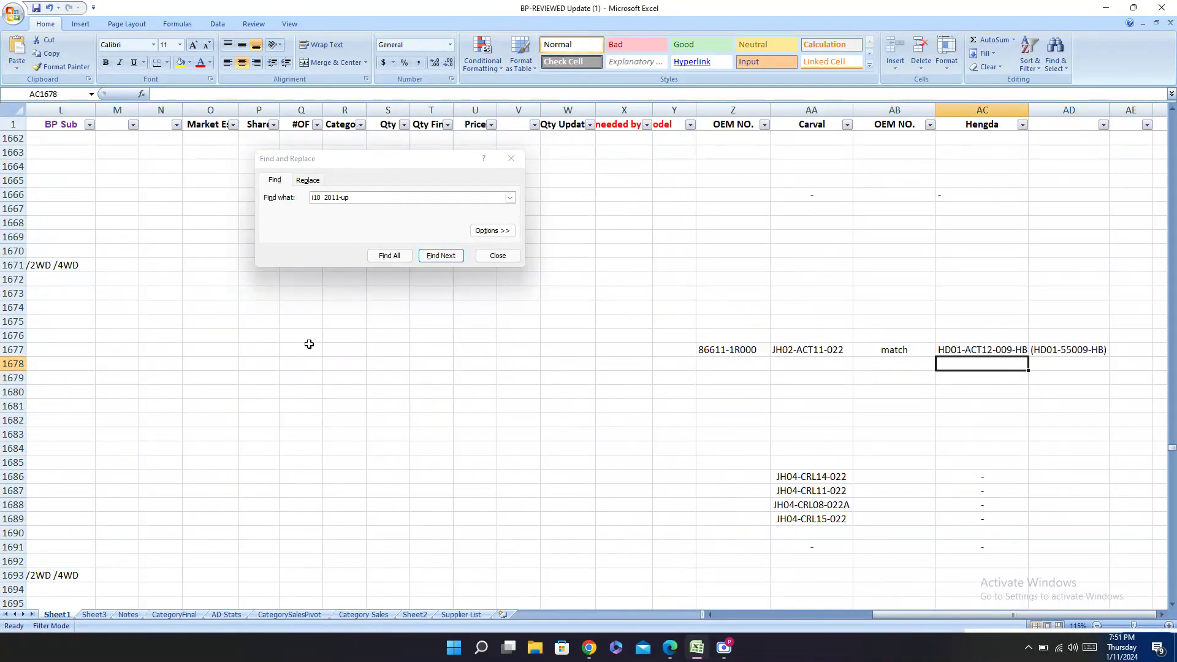
key(ctrl+v)
Step: Copy the alternate code (HD01-41009) from the Hengda catalog and select cell AD1678
click(670, 647)
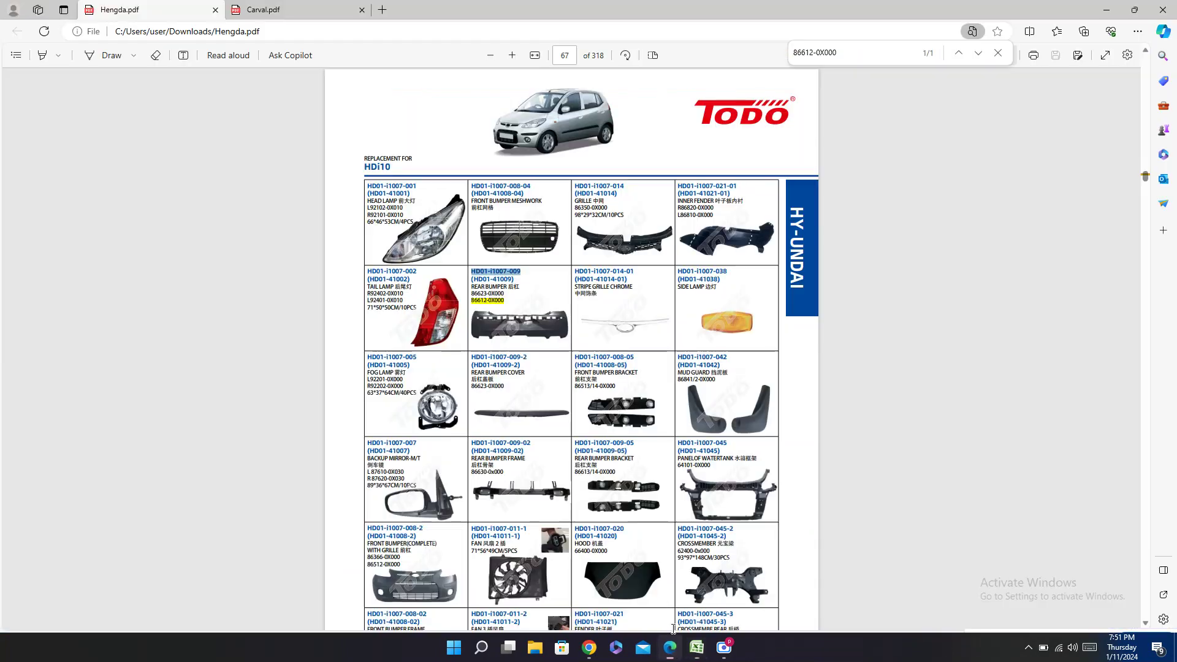
double_click(485, 277)
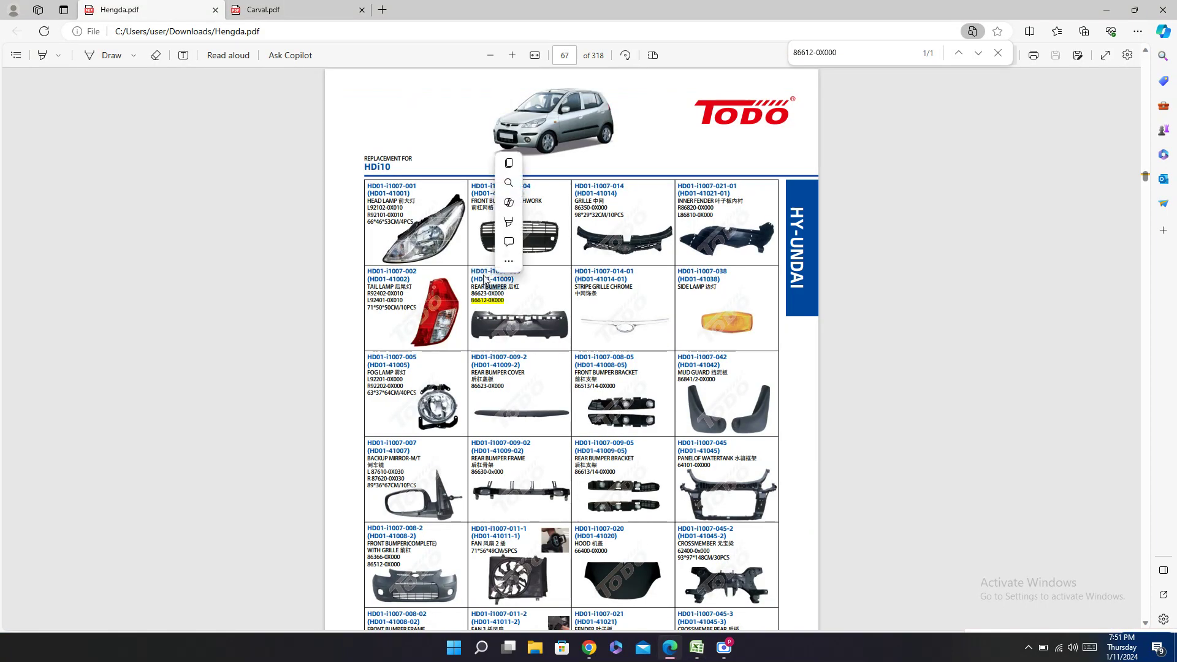
triple_click(485, 279)
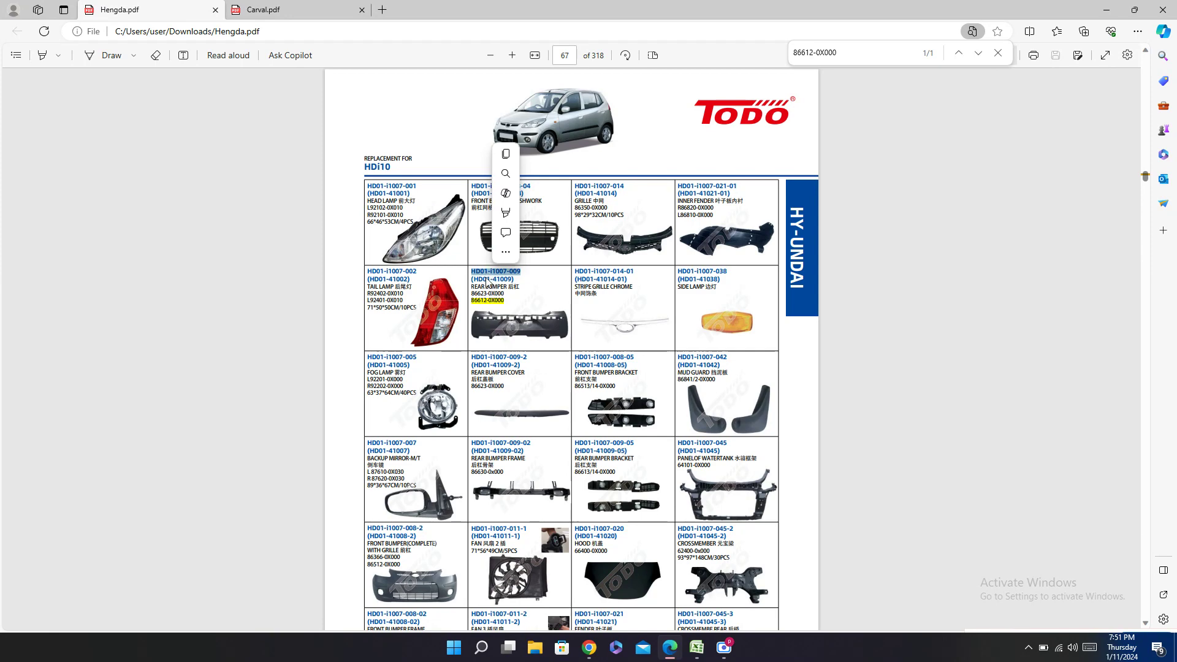
triple_click(488, 280)
key(ctrl+c)
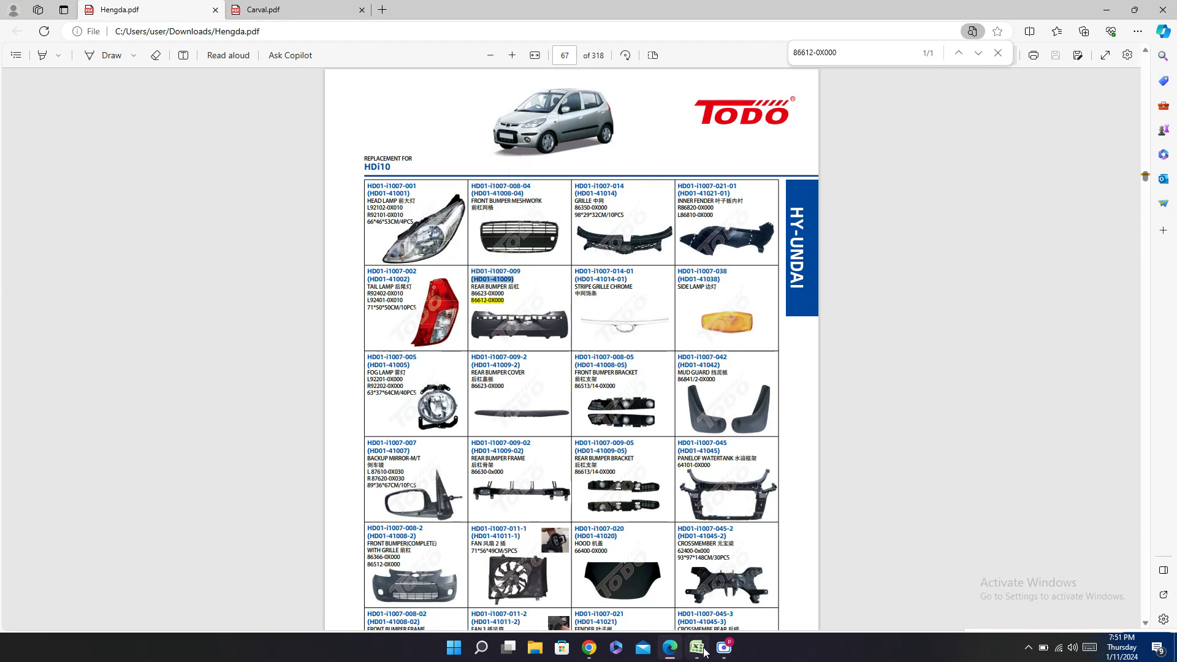
click(699, 649)
click(1050, 366)
Step: Paste (HD01-41009) into AD1678 and enter 'match' in the OEM NO. cell AB1678
key(ctrl+v)
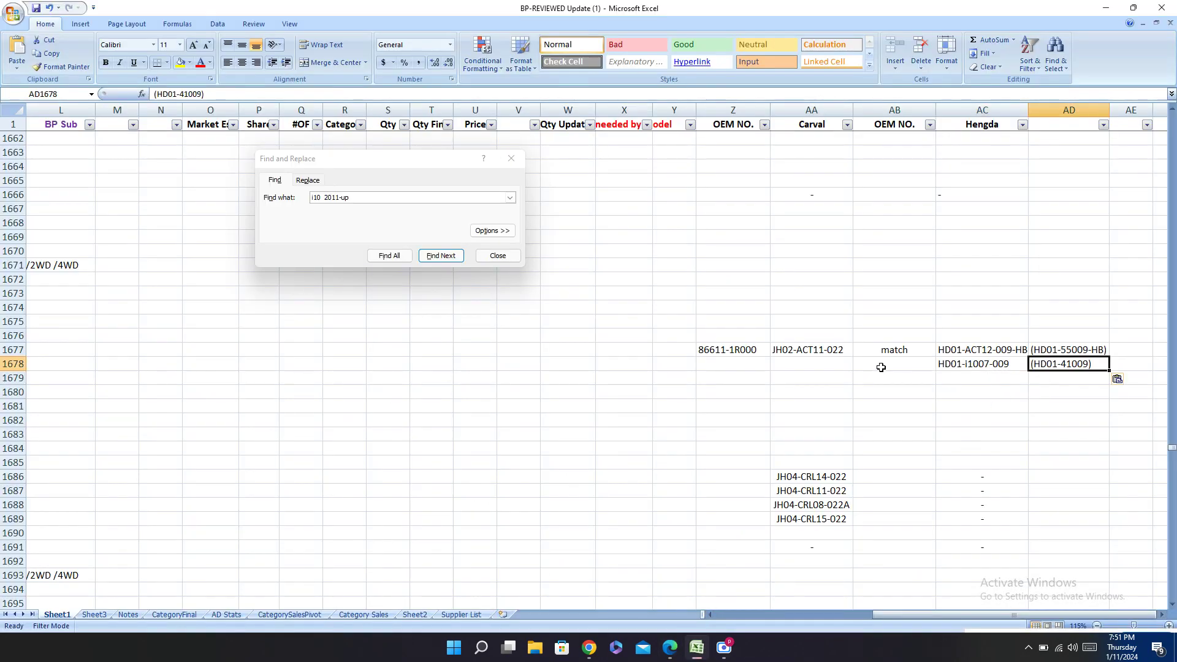
click(871, 366)
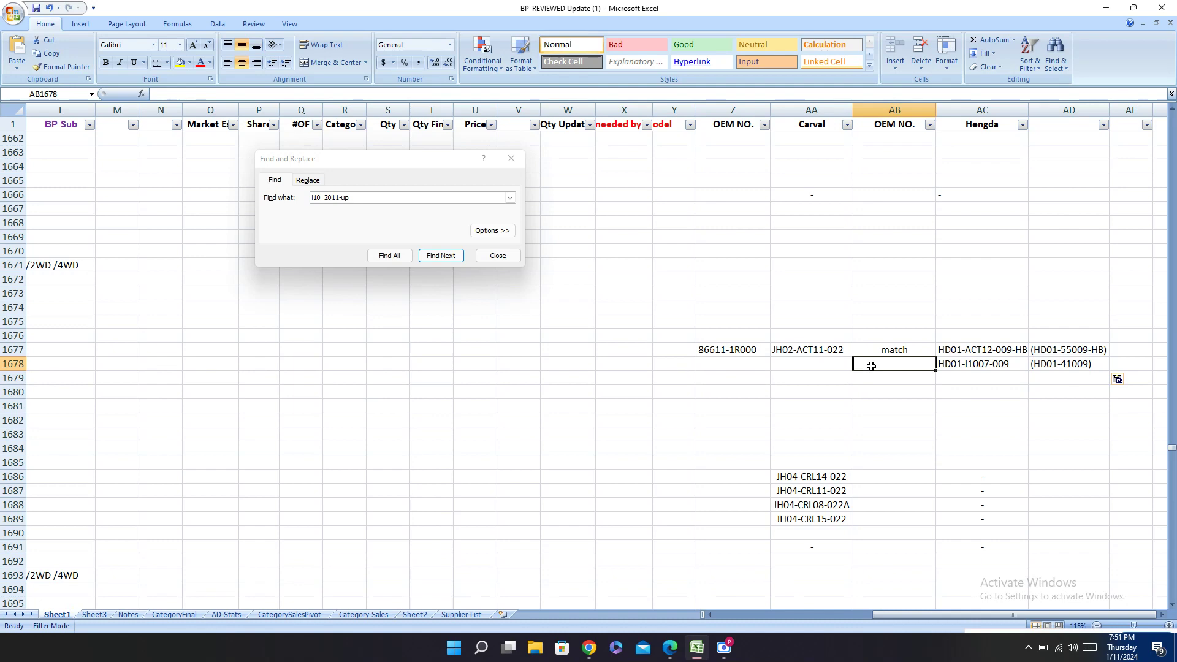
text(a])
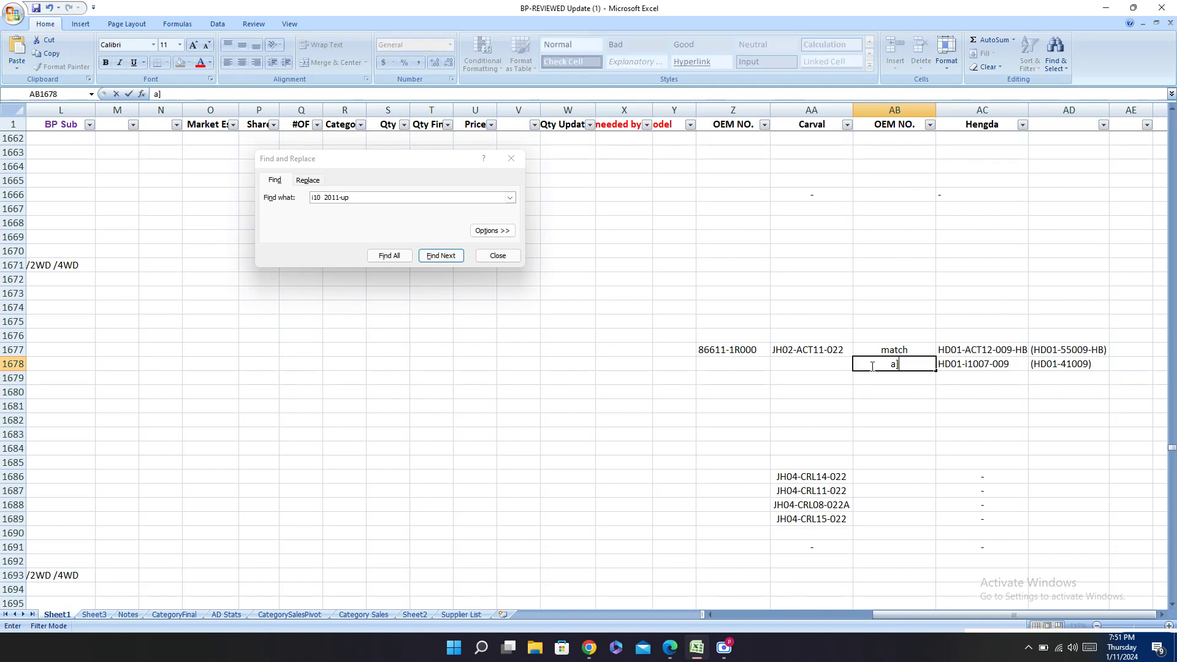
key(BackSpace)
key(BackSpace)
text(match)
key(Return)
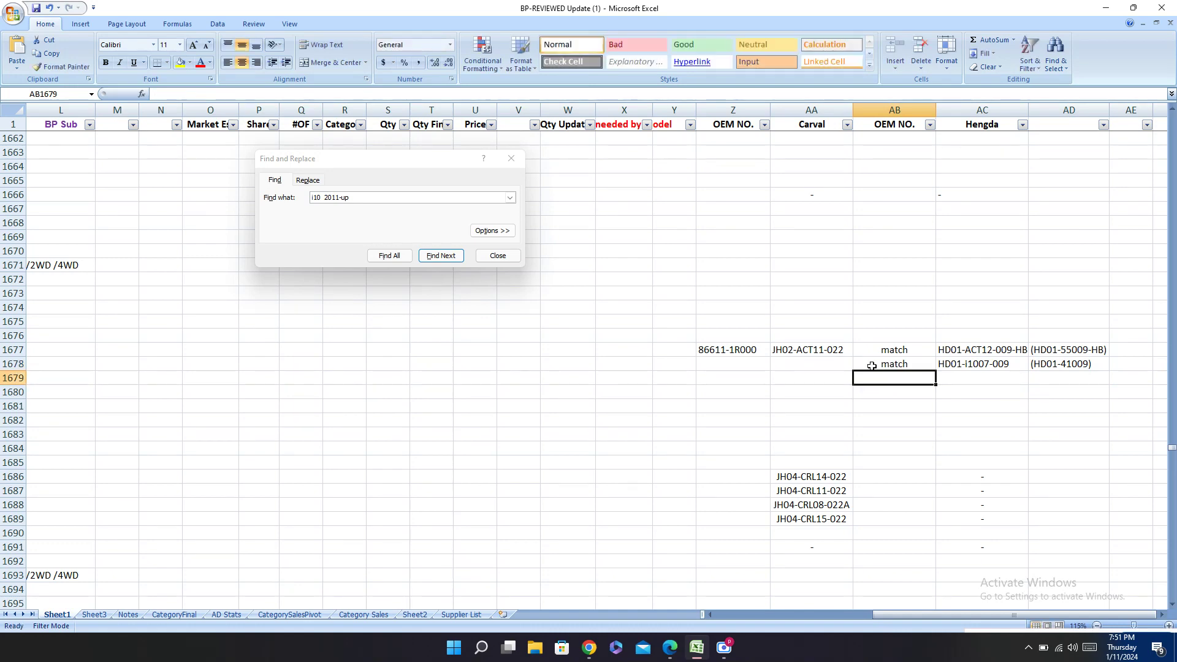
key(Left)
key(Up)
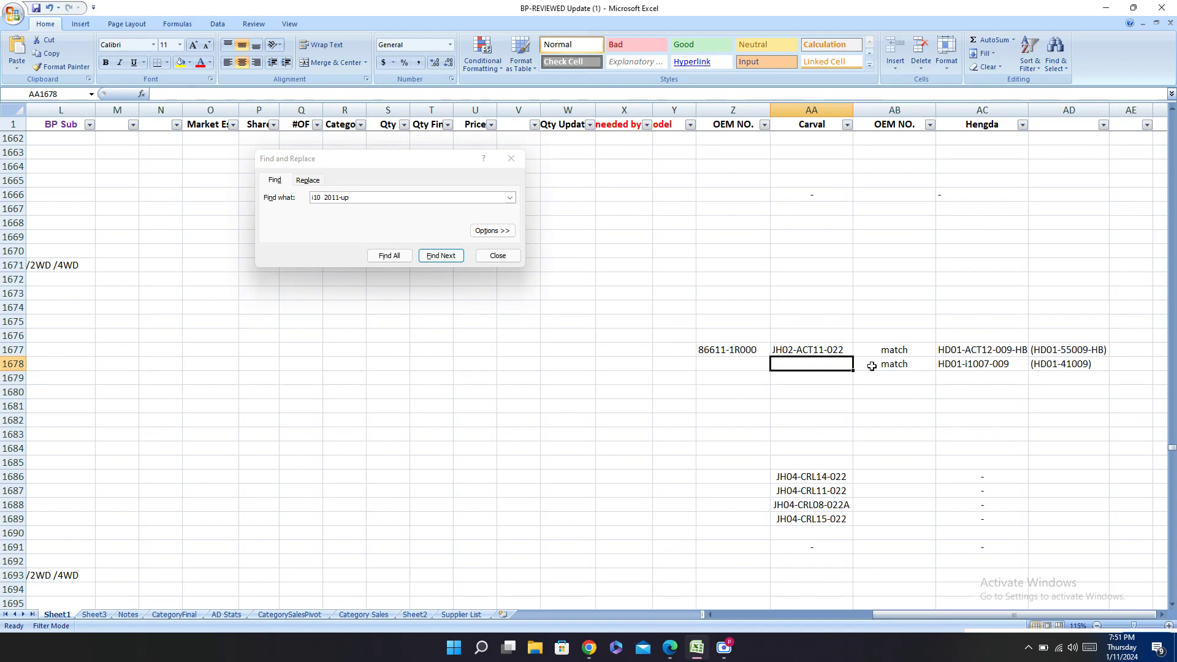
Step: Copy Carval code JH02-I1007-022 from Carval.pdf into AA1678 and enter 'match' in Z1678
click(670, 648)
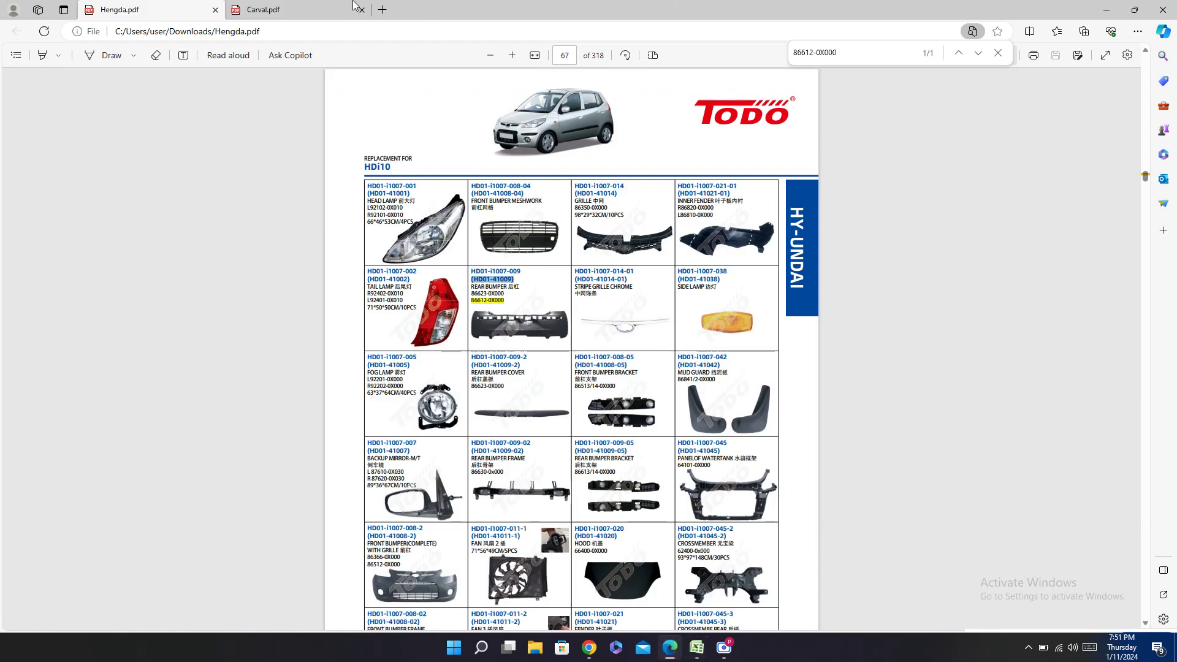
click(343, 9)
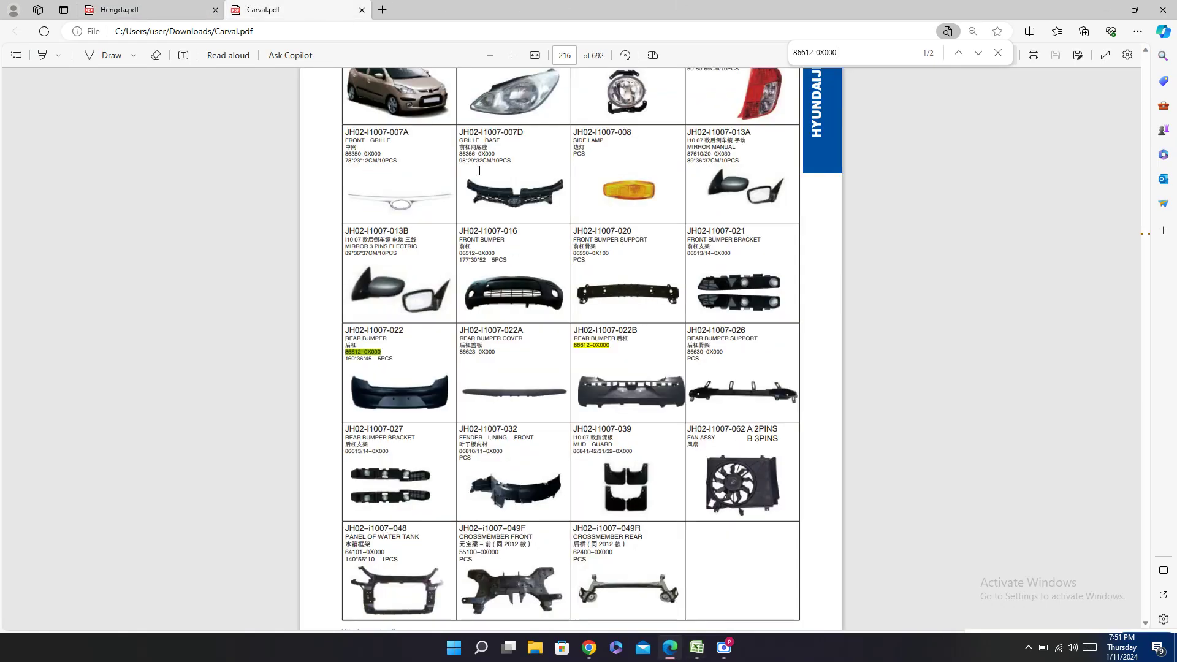
double_click(379, 328)
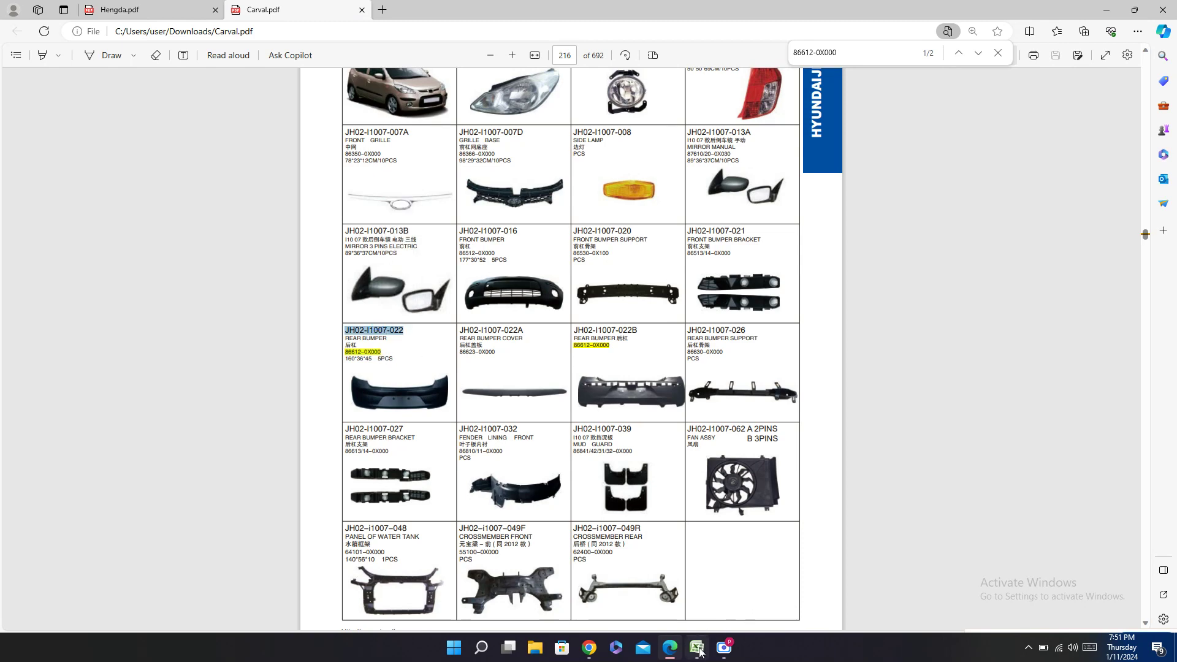
click(696, 648)
key(ctrl+v)
click(751, 366)
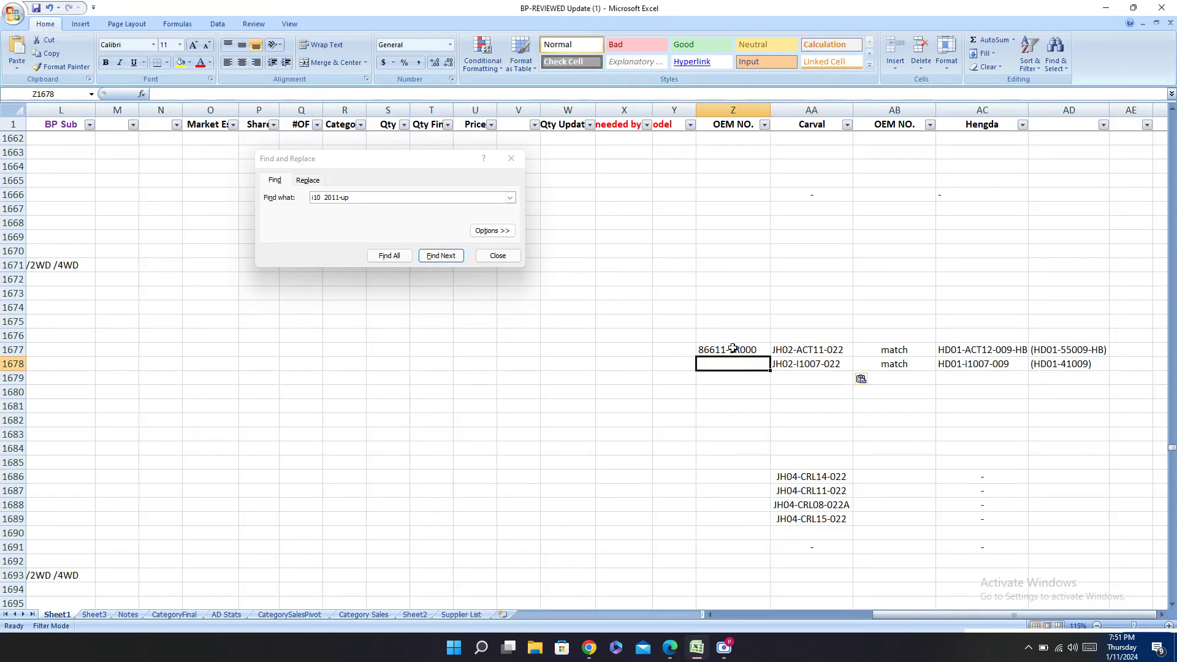
text(match)
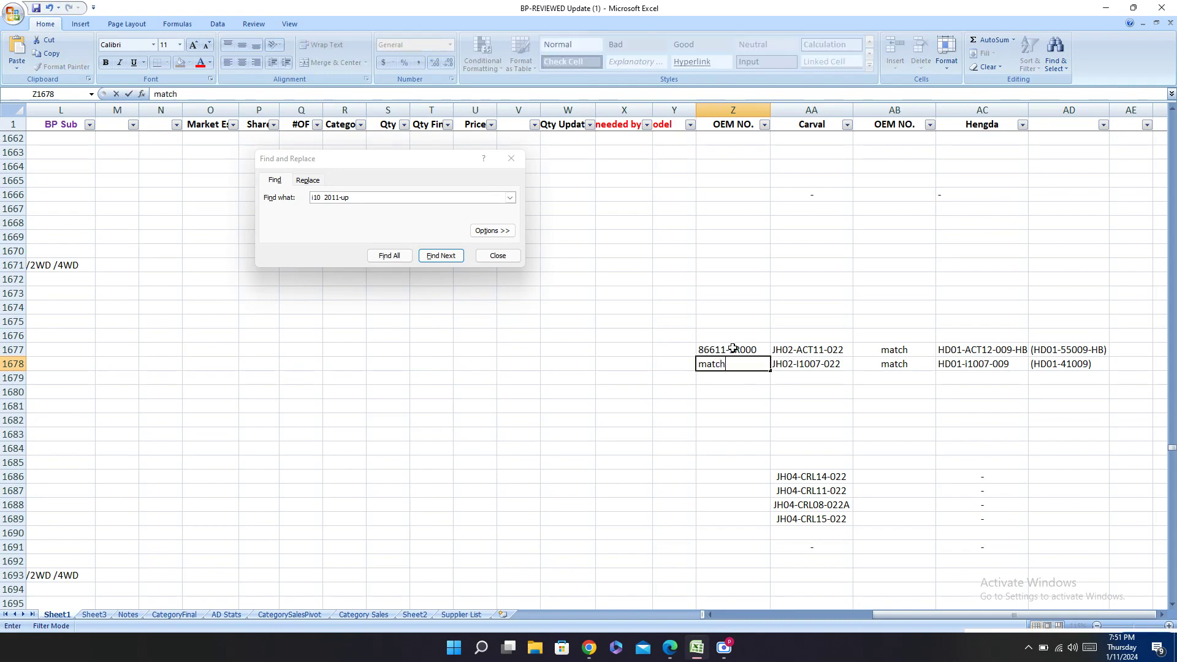
key(Return)
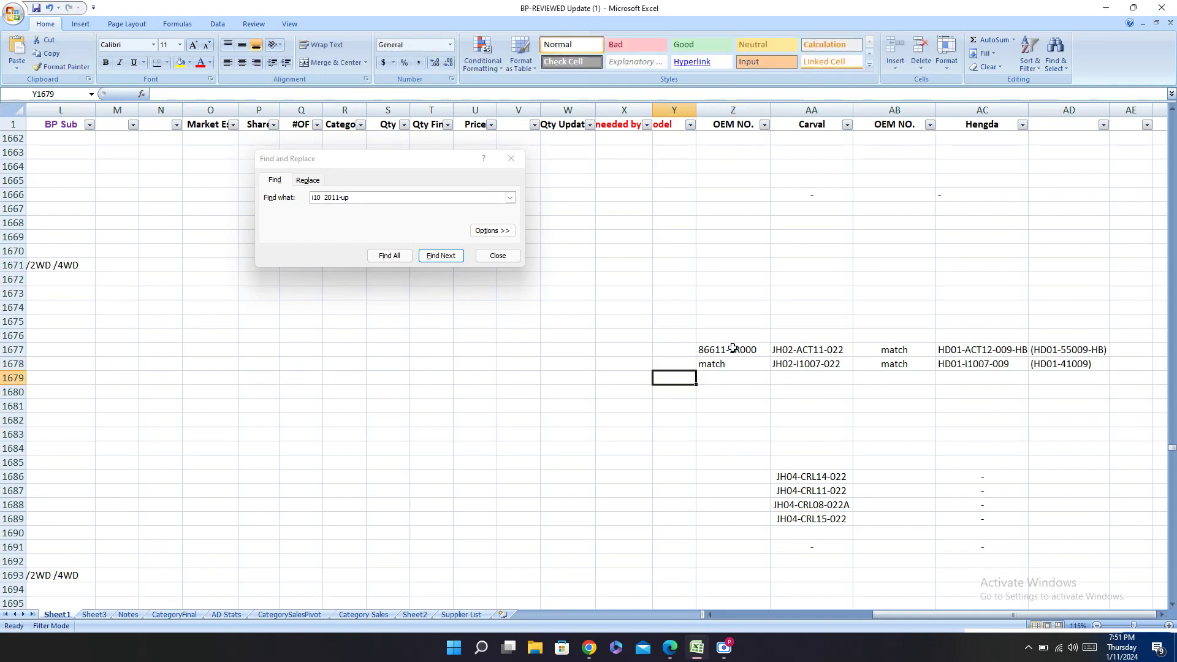
key(Left)
key(Left)
key(Left)
key(Left)
key(Left)
key(Left)
key(Left)
key(Left)
key(Left)
key(Left)
key(Left)
key(Left)
key(Left)
key(Left)
key(Left)
key(Left)
key(Left)
key(Left)
key(Left)
key(Left)
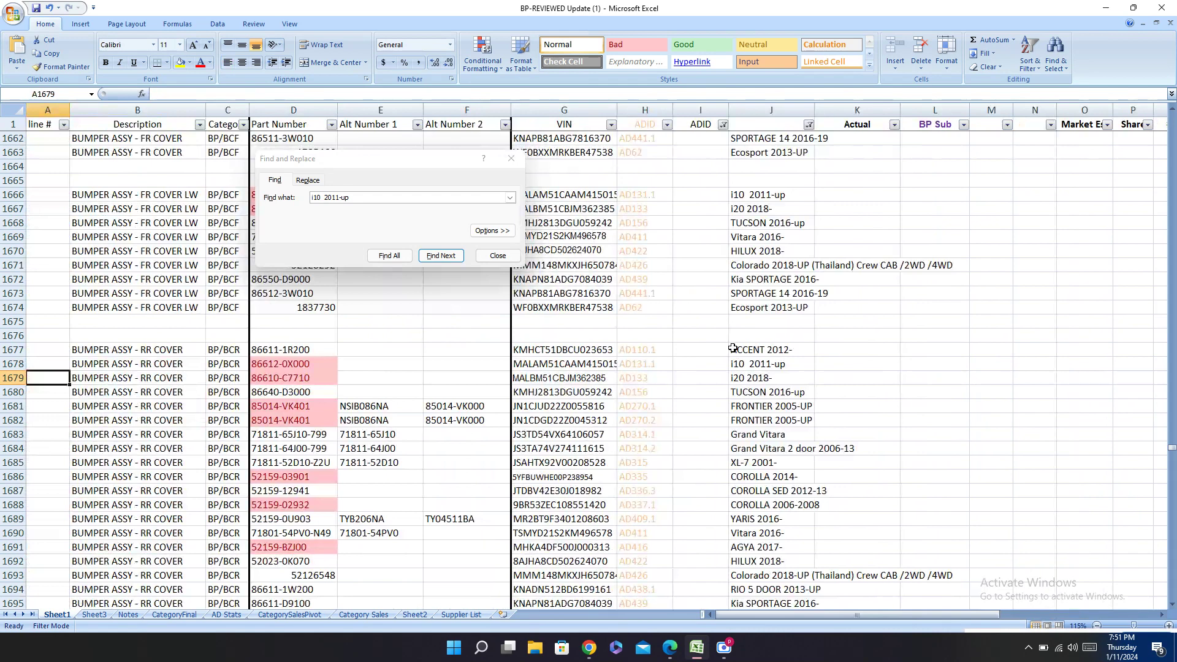
Step: Find the next i10 2011-up row and copy its part number 86523-0X000 from D1728
click(441, 256)
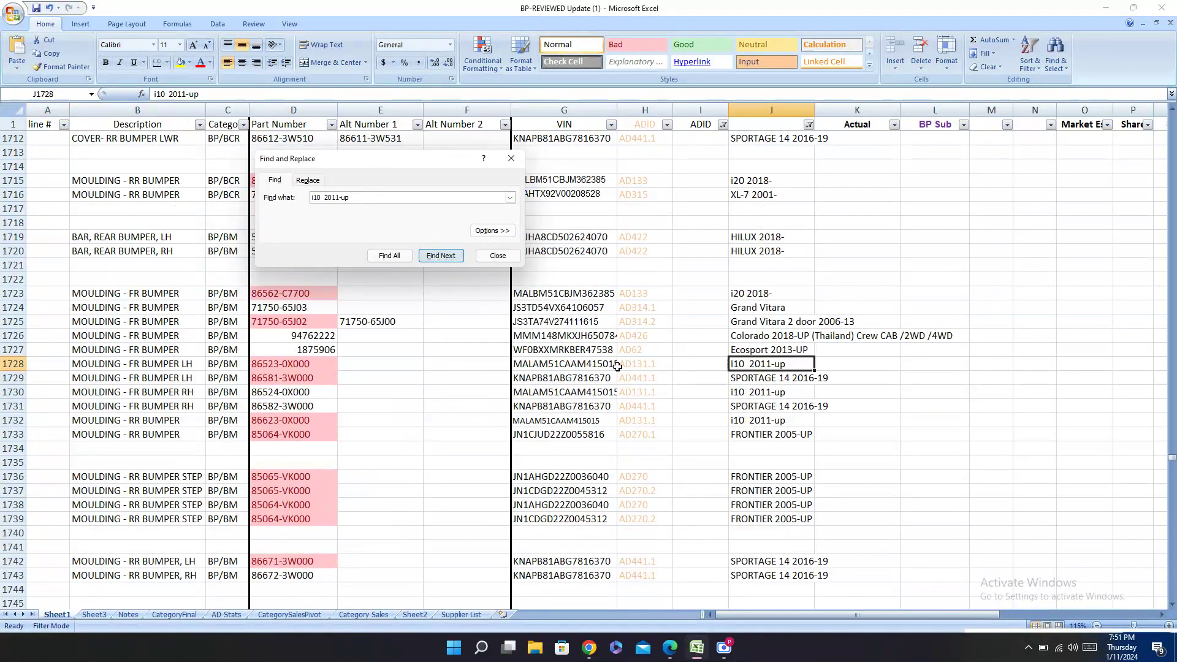
click(306, 364)
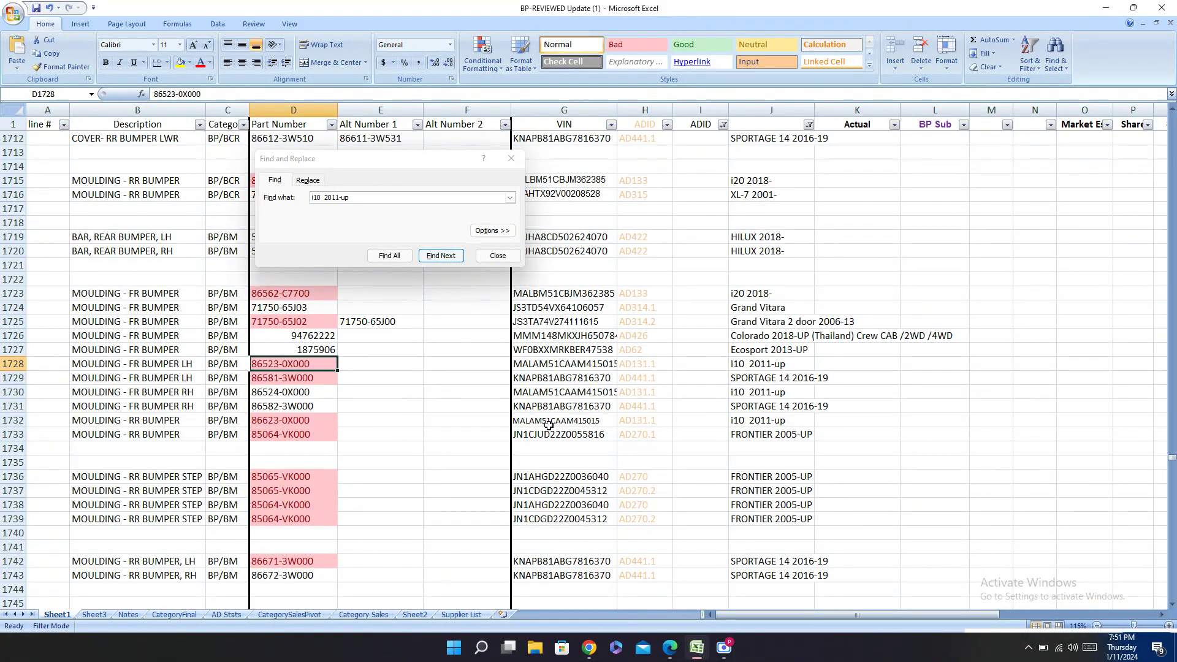
key(ctrl+c)
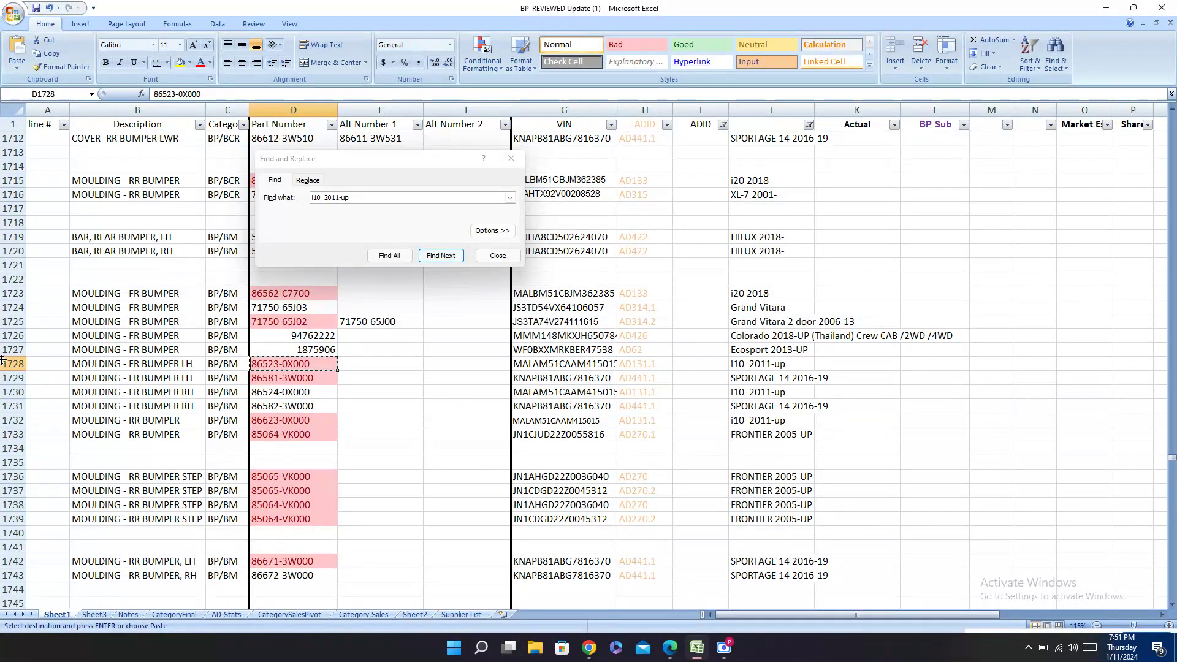
Step: Search Carval.pdf and Hengda.pdf for 86523-0X000; neither catalogue has a match
click(674, 649)
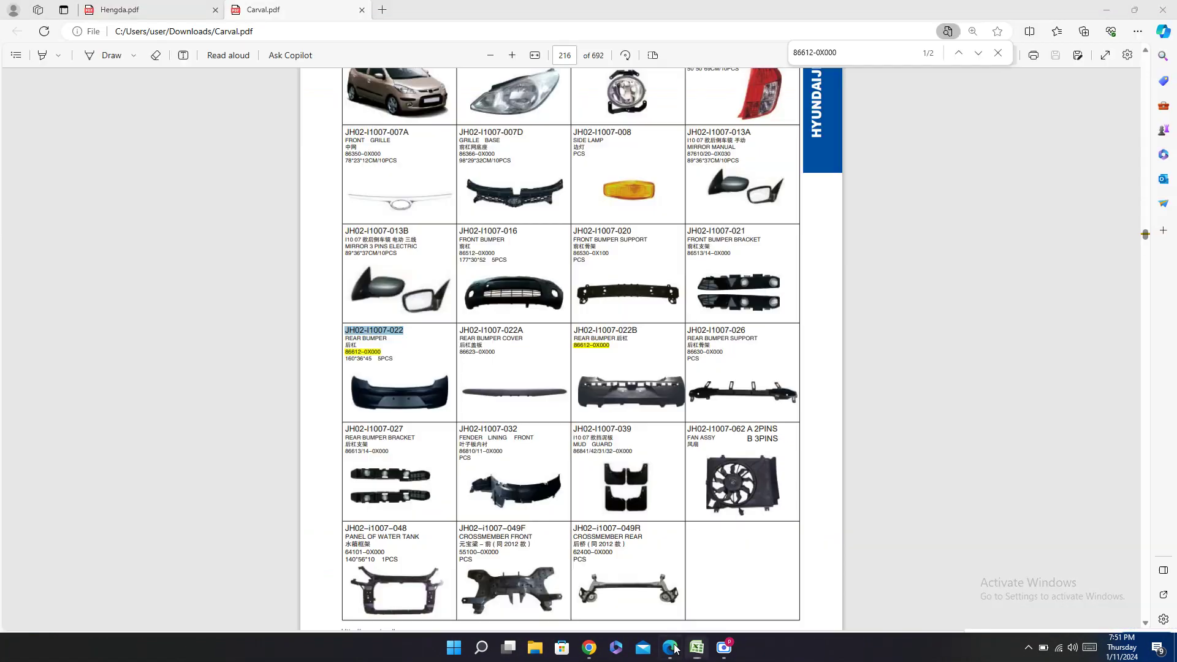
key(ctrl+f)
key(ctrl+v)
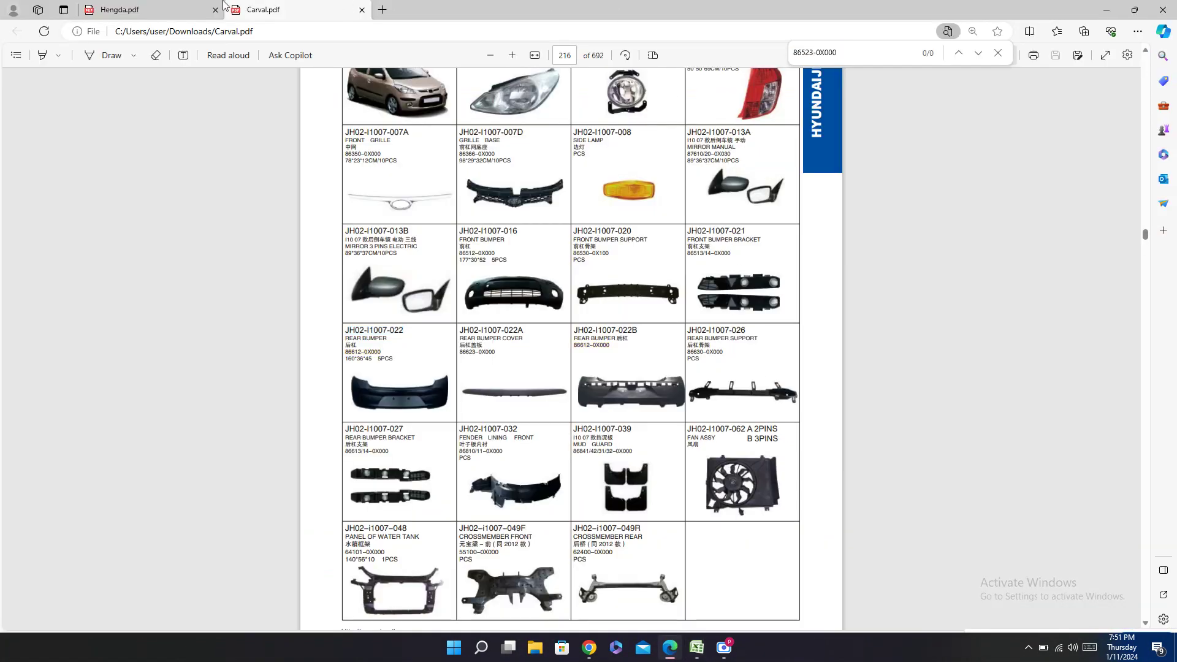
click(221, 7)
key(ctrl+f)
key(ctrl+v)
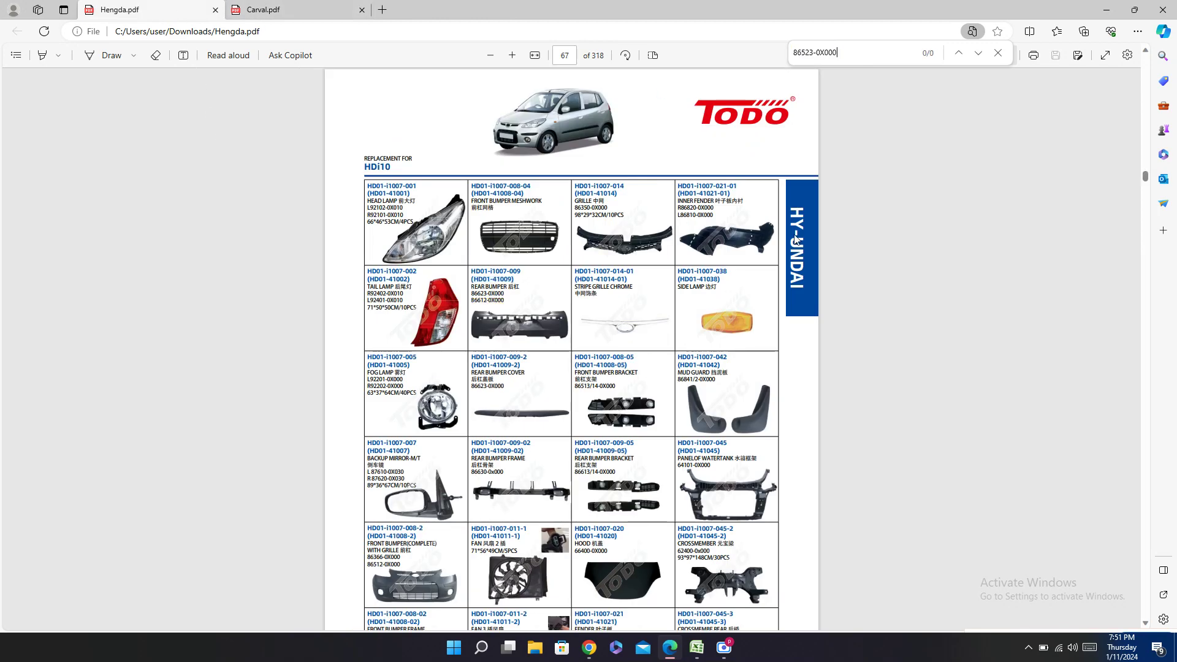
key(ctrl+Tab)
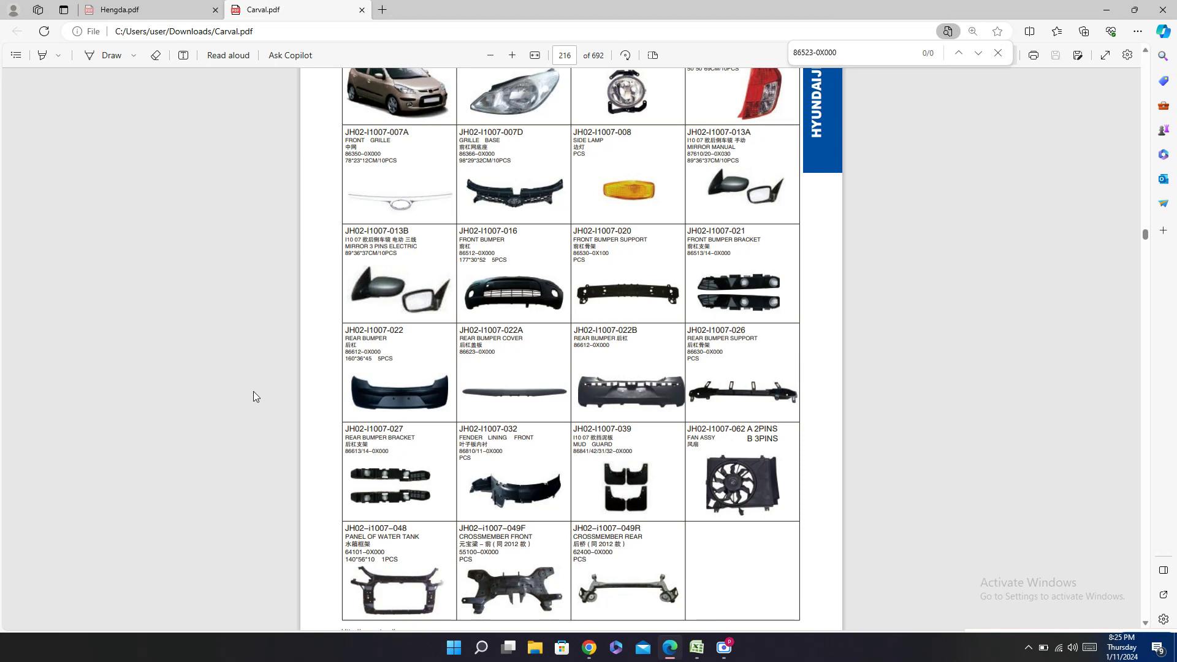
Step: Toggle between Carval.pdf and the BP-REVIEWED Update workbook, leaving the workbook in front and scrolled up
click(693, 647)
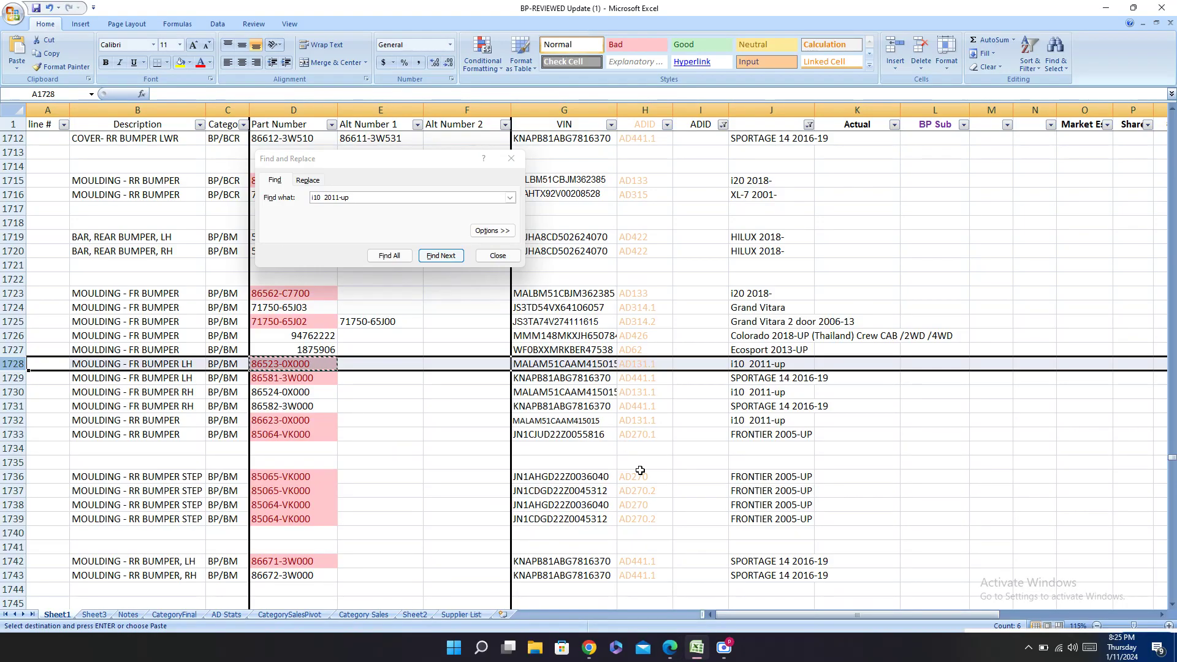
click(698, 652)
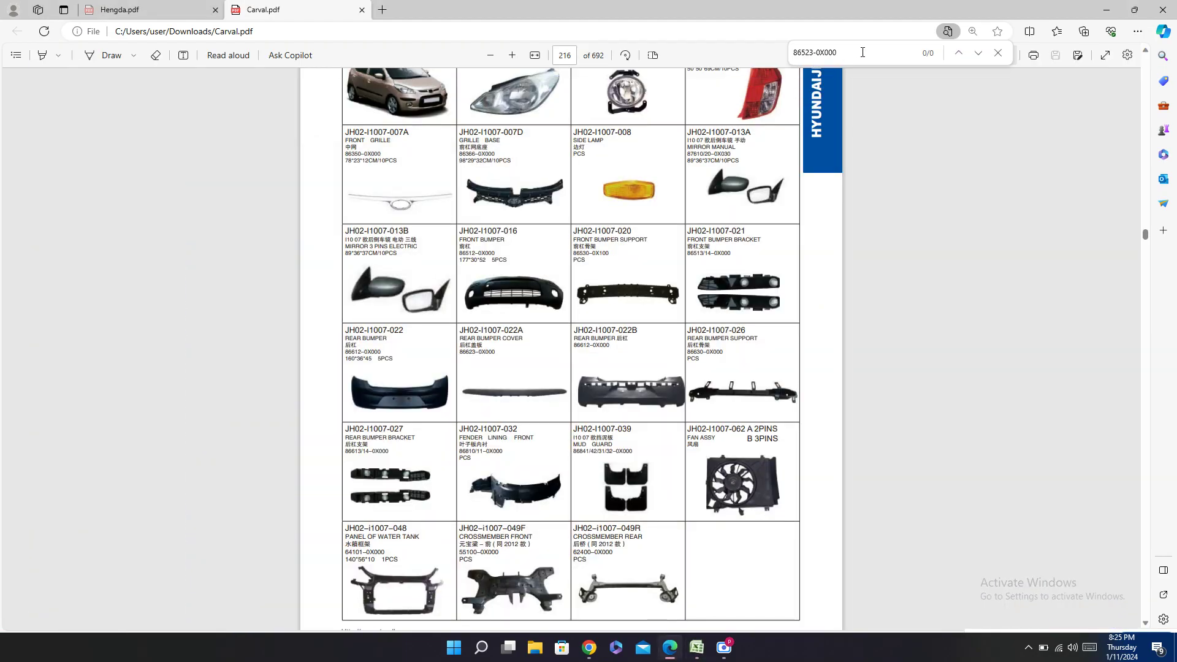
click(694, 653)
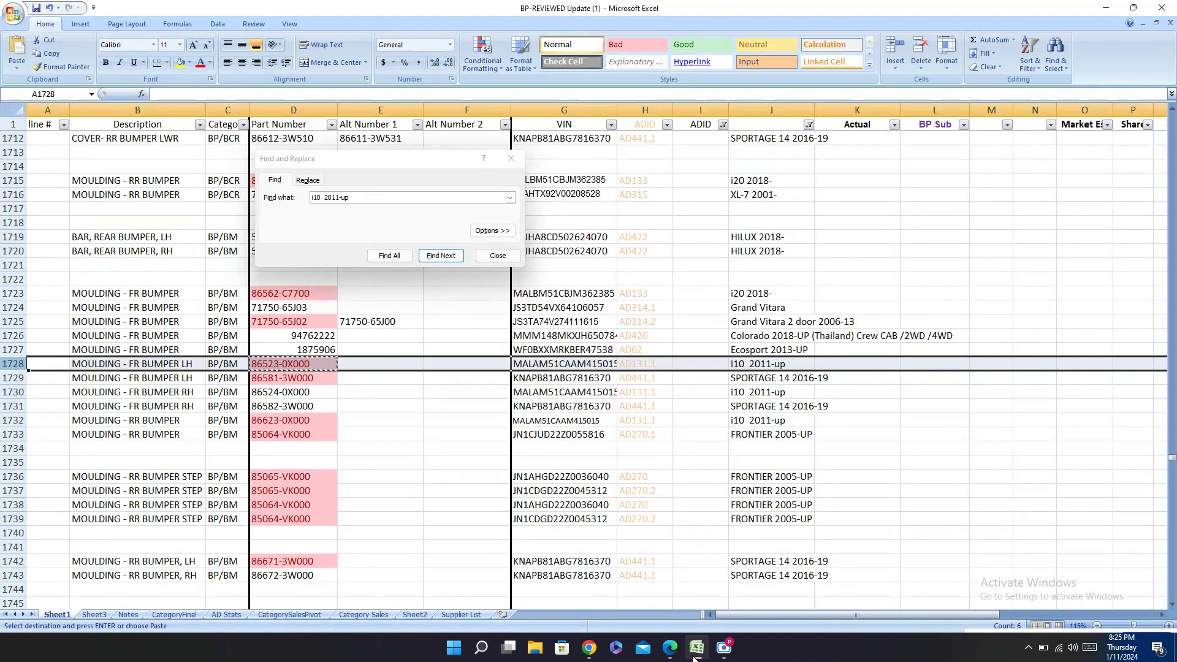
click(693, 654)
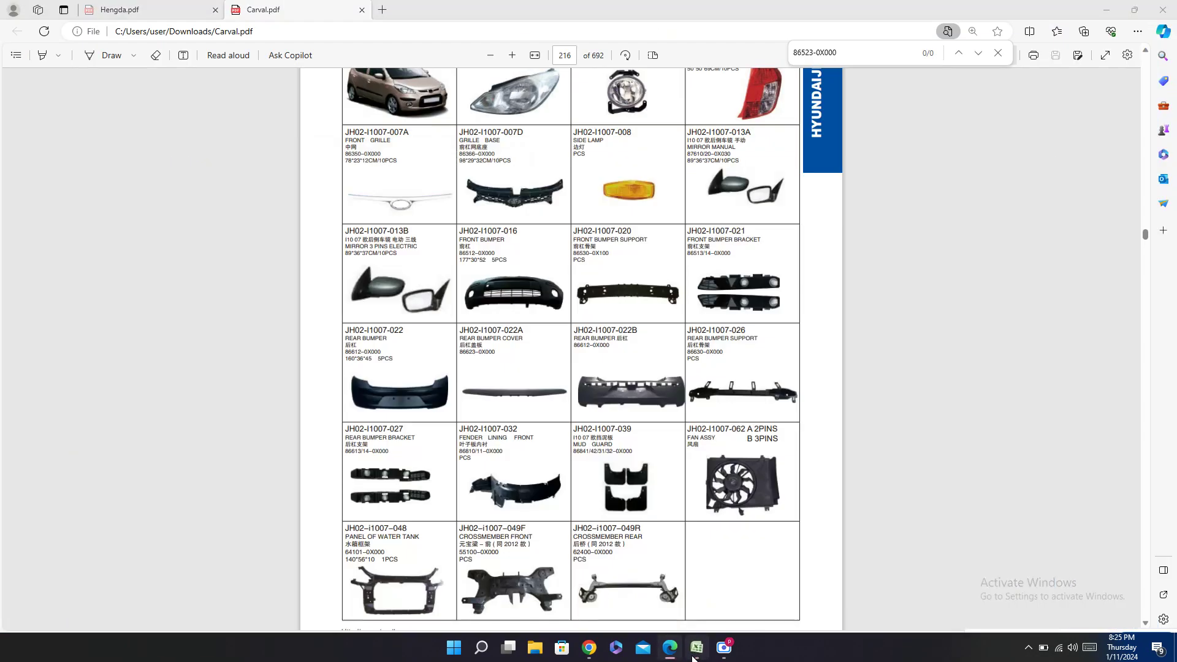
click(694, 655)
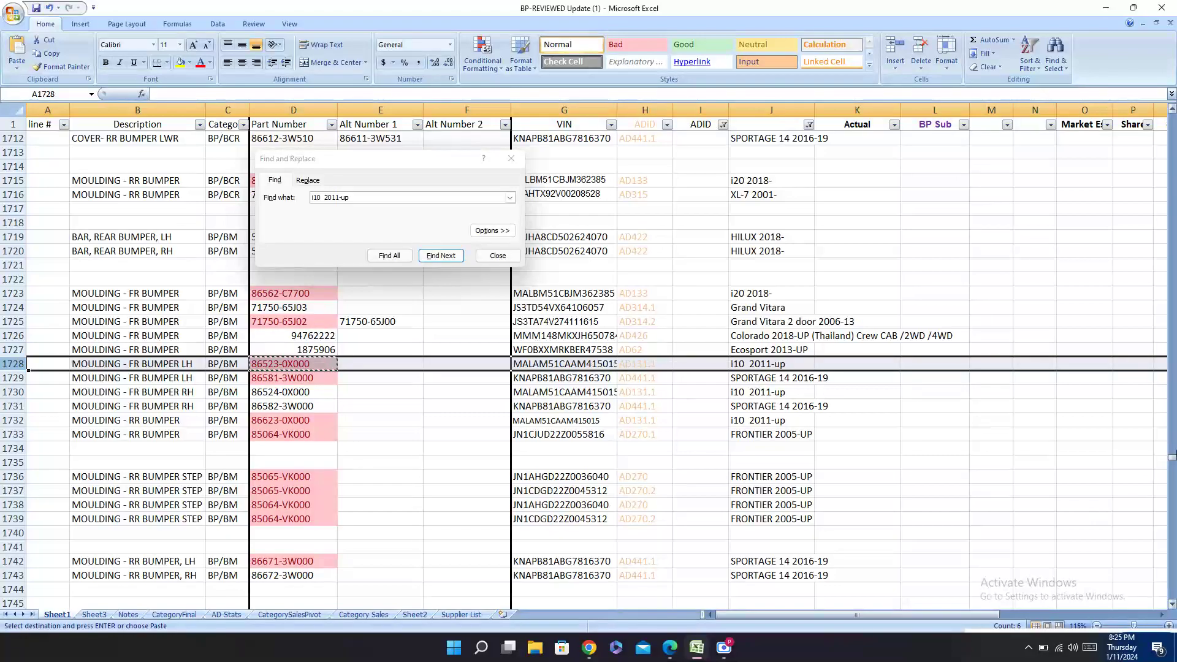
drag(1172, 458, 1173, 156)
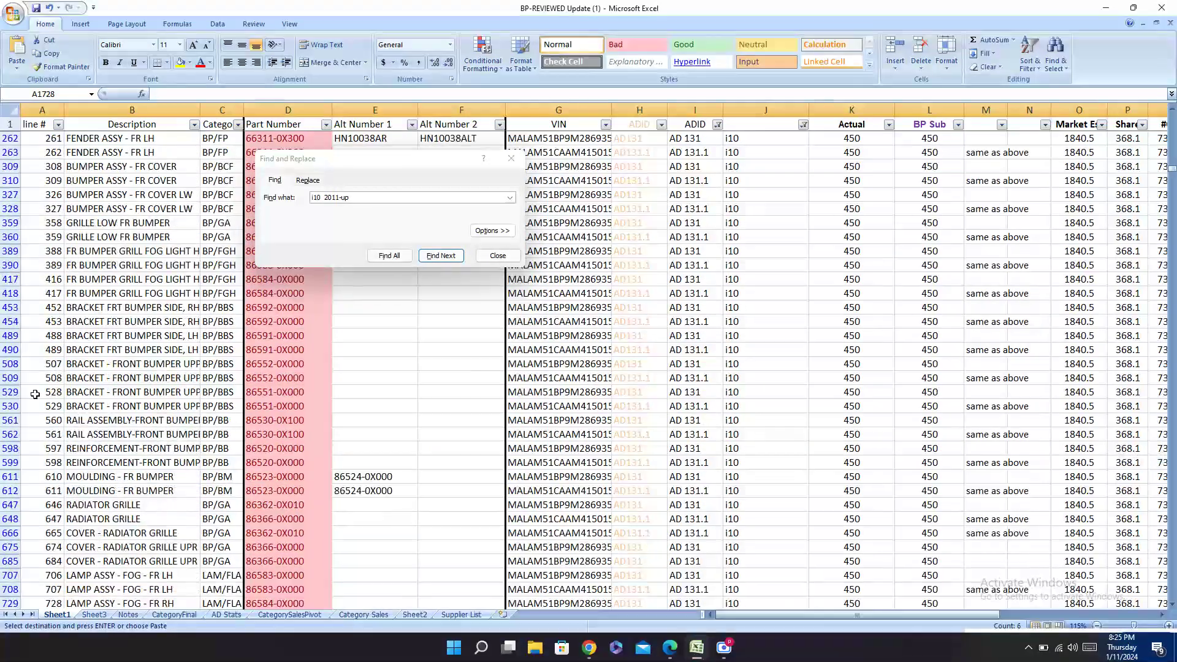
Step: Scroll Sheet1 down to row 2292 and select cell E2292 holding 55100-0X500
click(8, 476)
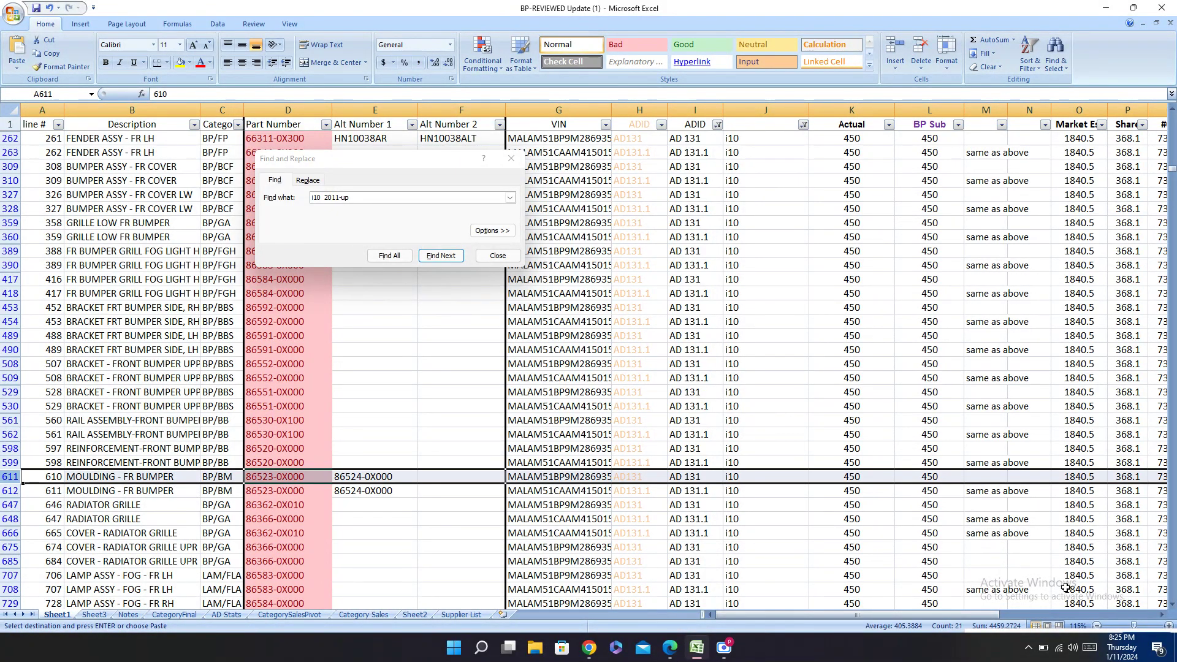
drag(920, 615, 1173, 478)
scroll(1173, 200, down, 3)
scroll(492, 504, down, 20)
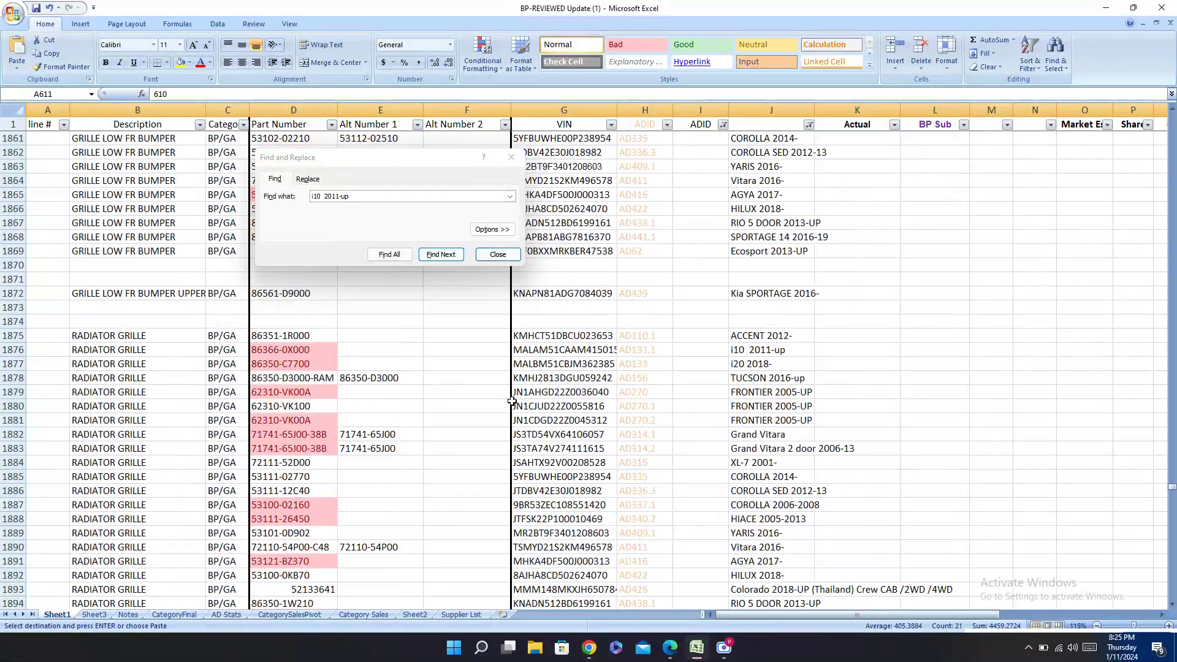
scroll(519, 390, down, 20)
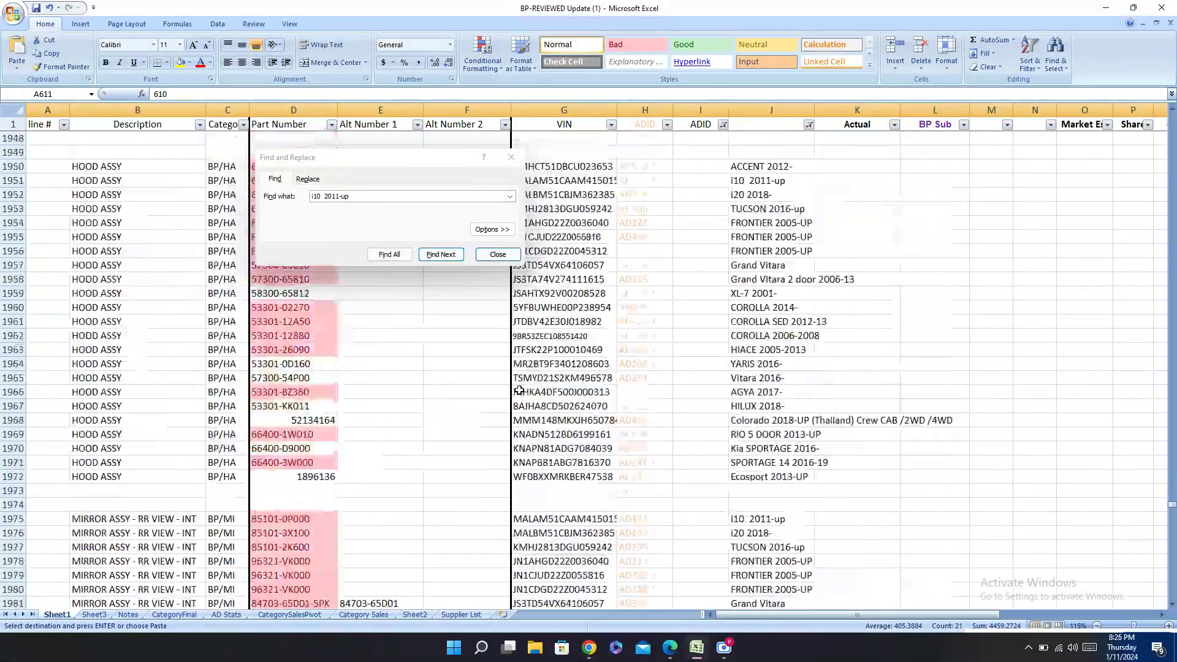
scroll(519, 390, down, 20)
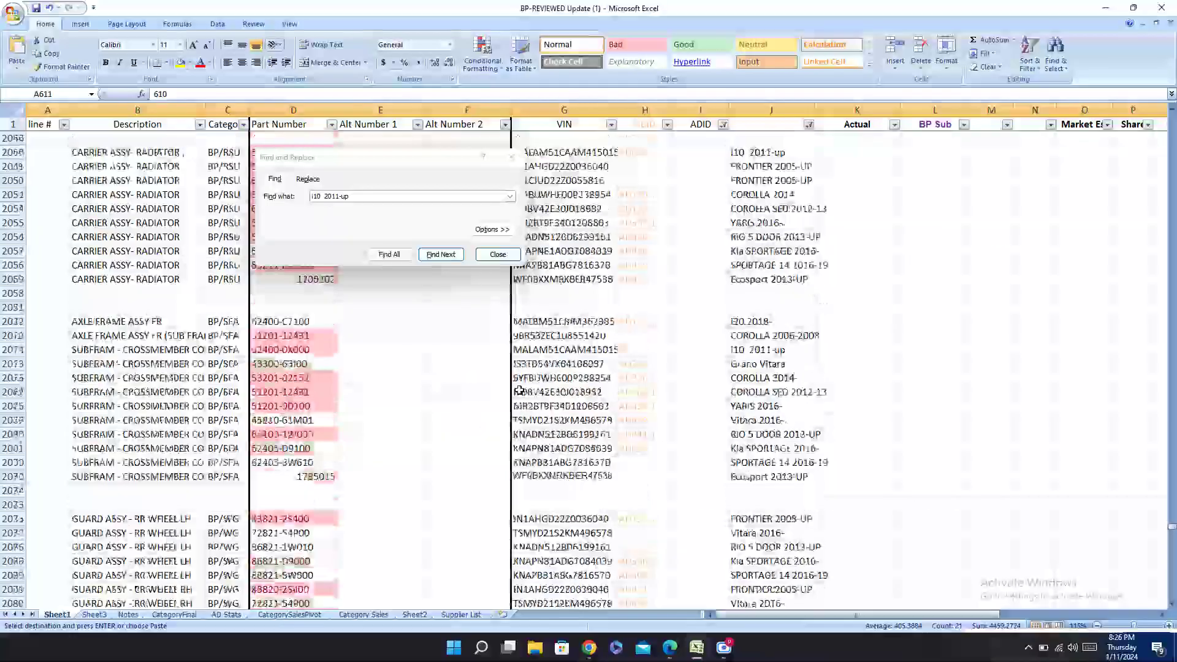
scroll(519, 374, down, 20)
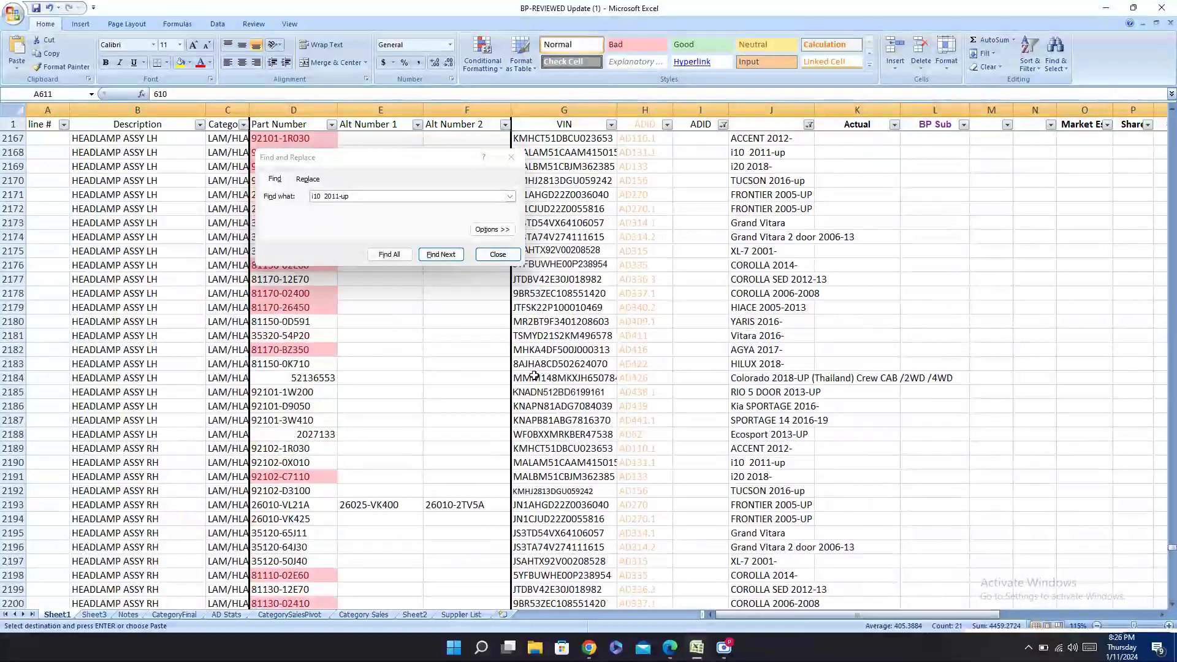
scroll(532, 382, down, 20)
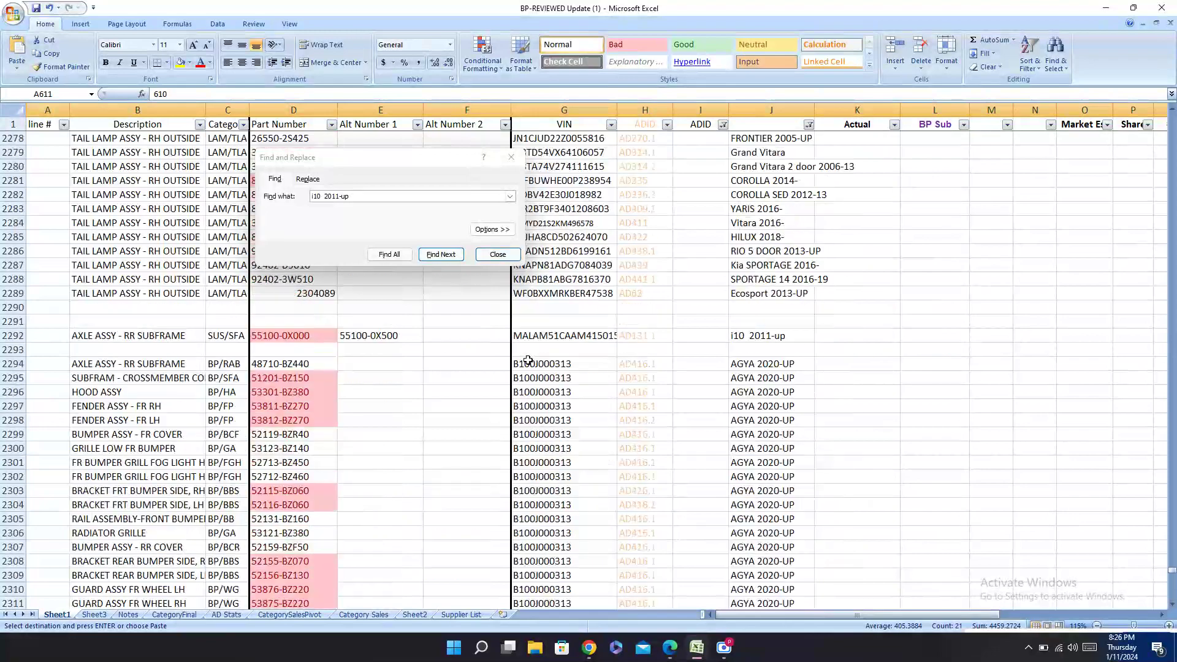
scroll(527, 360, up, 4)
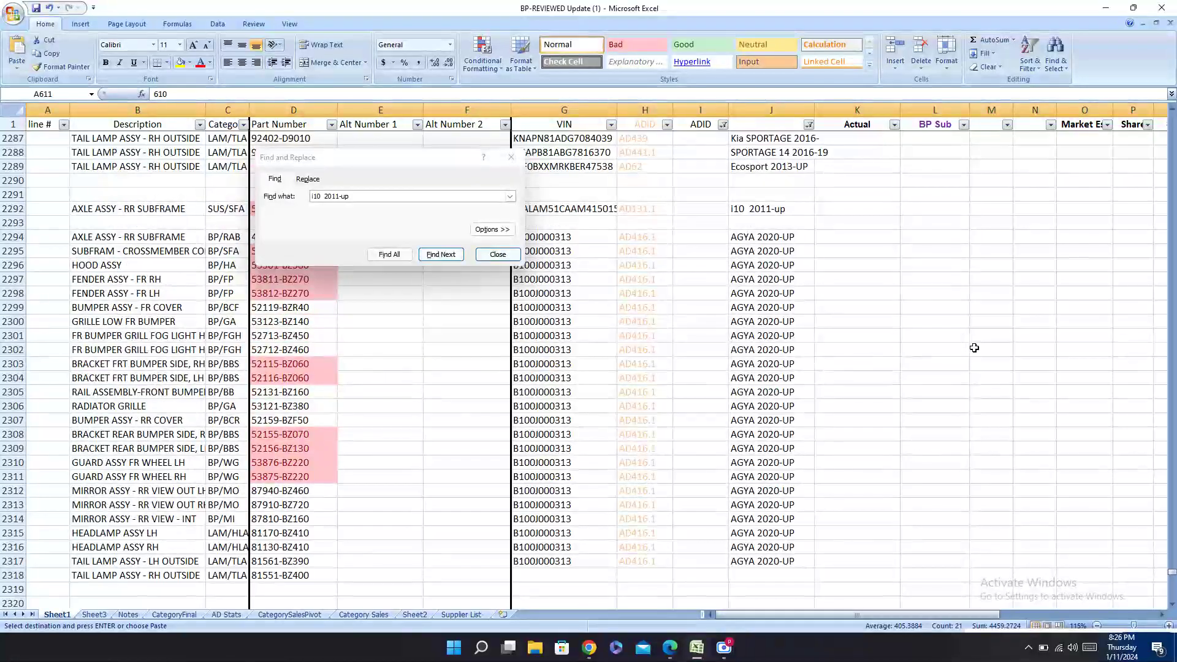
drag(901, 613, 877, 613)
scroll(184, 413, up, 4)
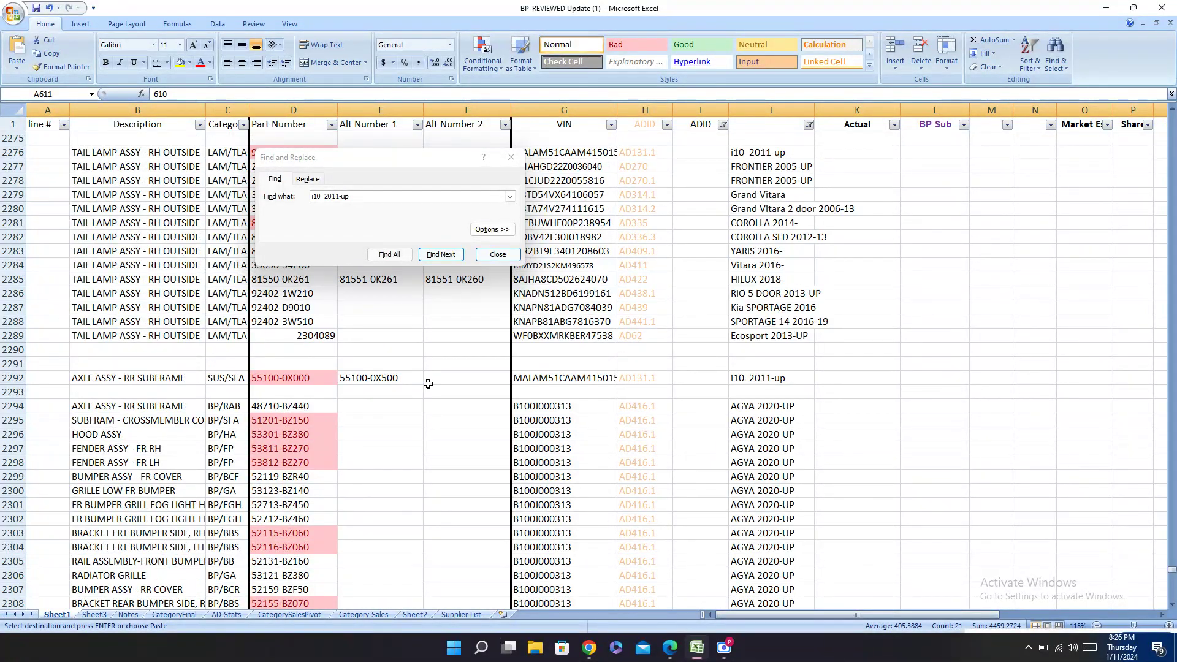
click(366, 378)
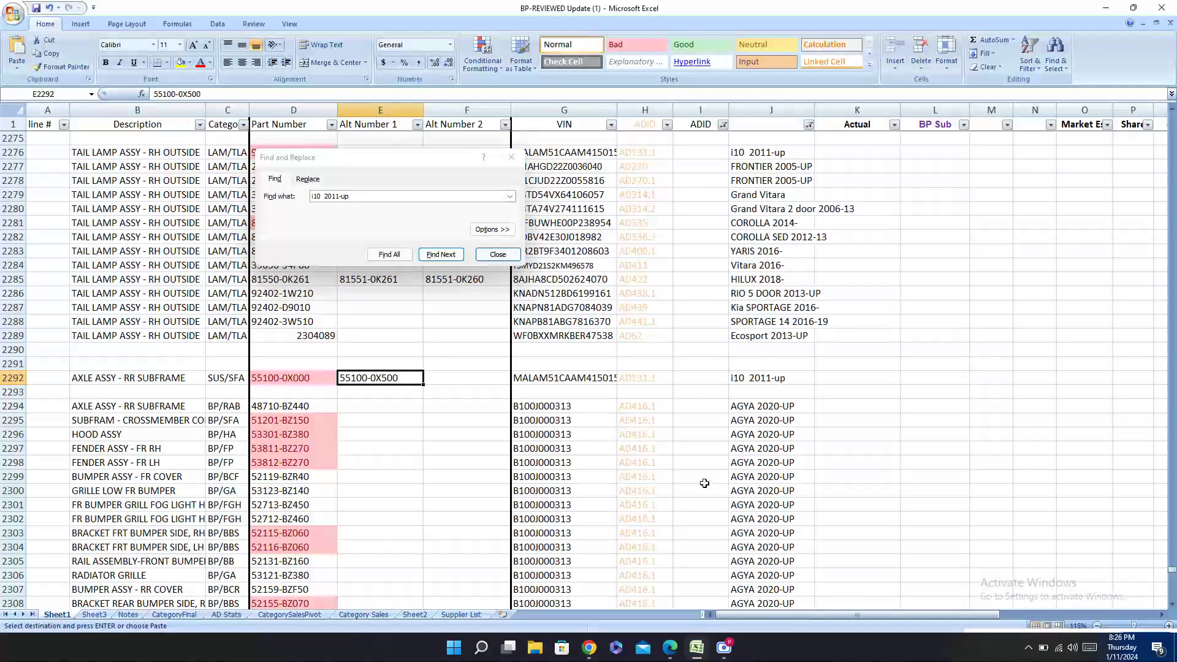
Step: Copy 55100-0X500 and search for it in both the Carval and Hengda catalogs
key(ctrl+c)
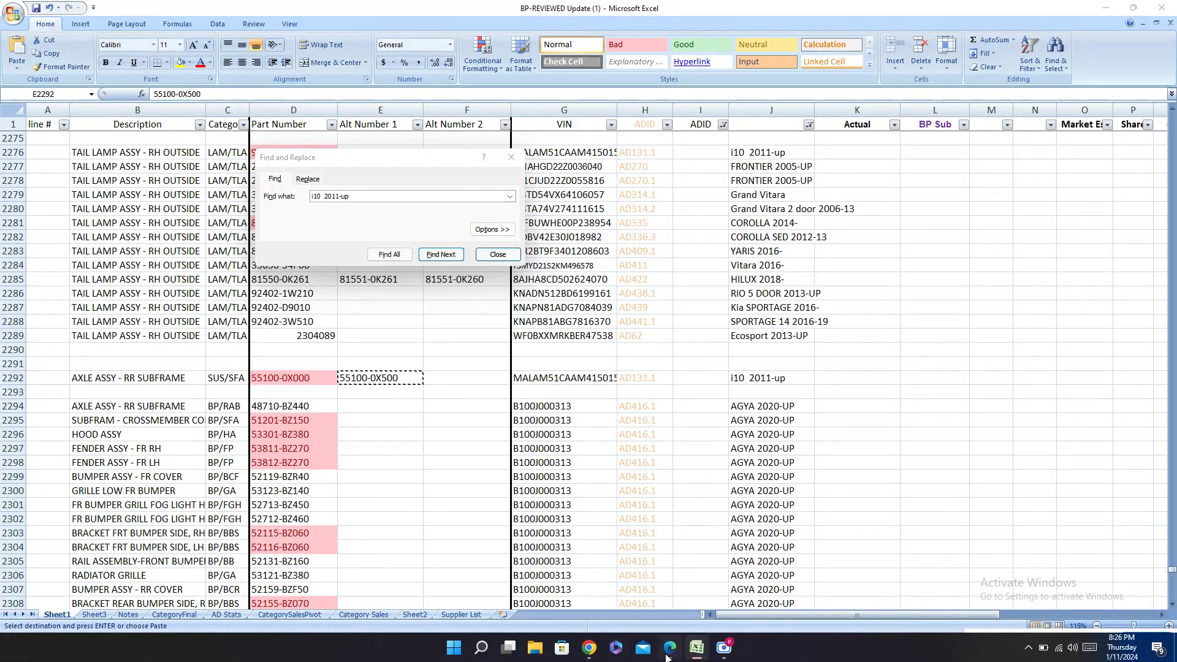
click(665, 649)
key(ctrl+f)
key(ctrl+v)
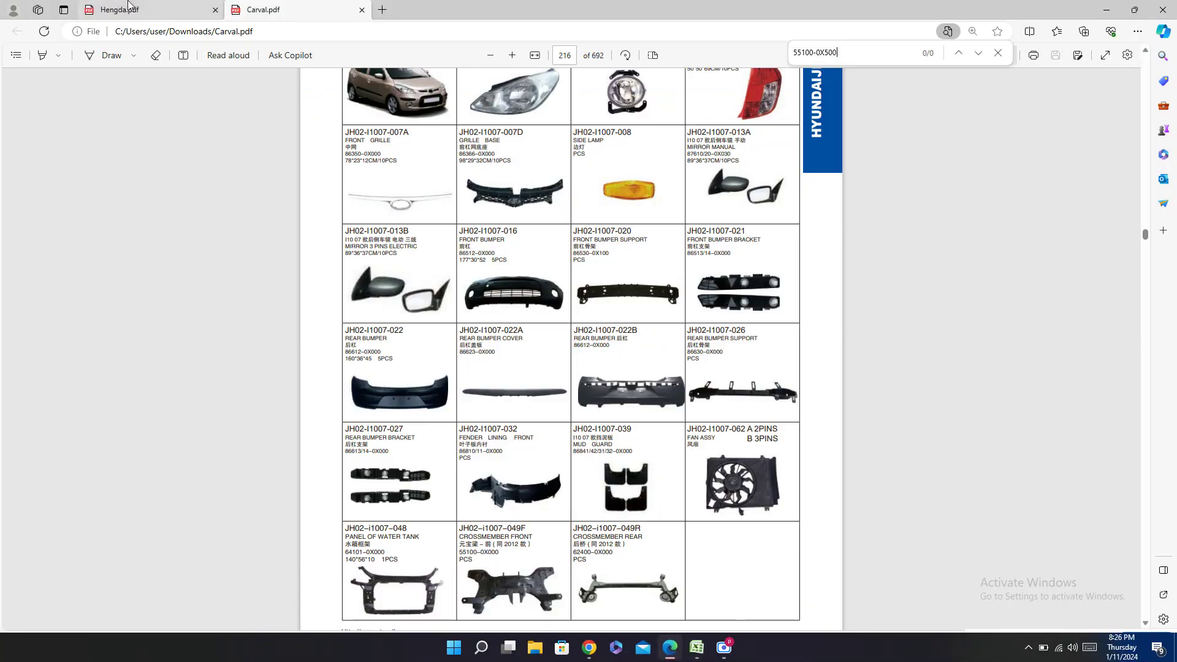
click(129, 6)
key(ctrl+f)
key(ctrl+v)
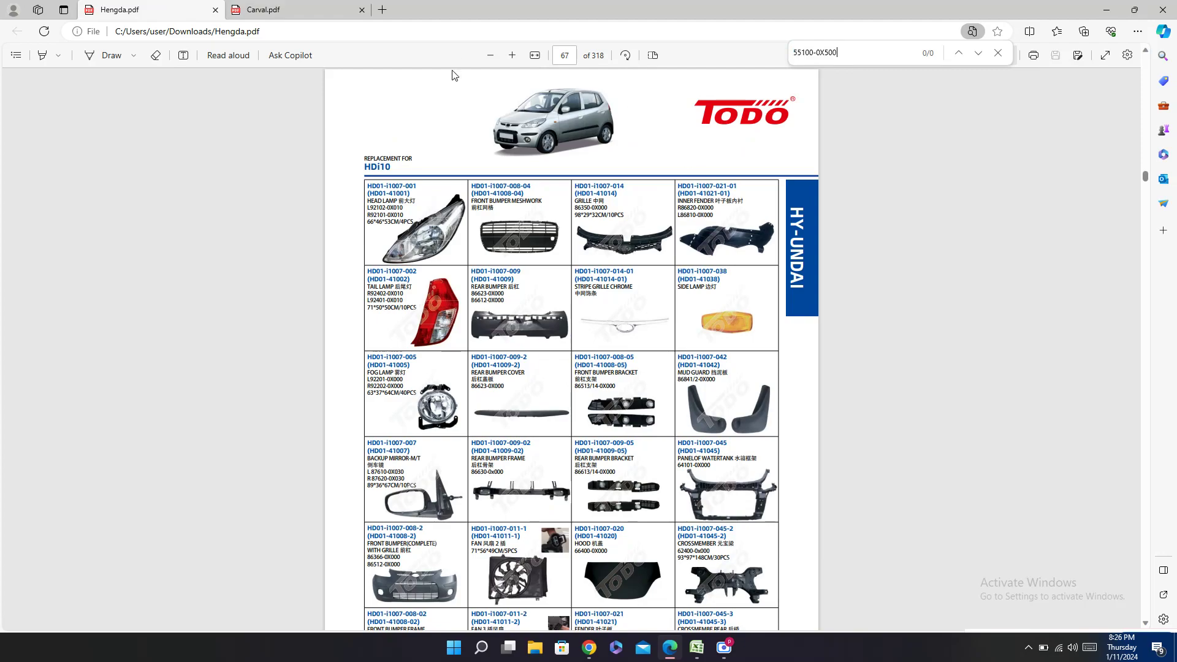
Step: Check row 2292, then select the Hengda rear crossmember code HD01-i1012-045-3 in Hengda.pdf
click(689, 652)
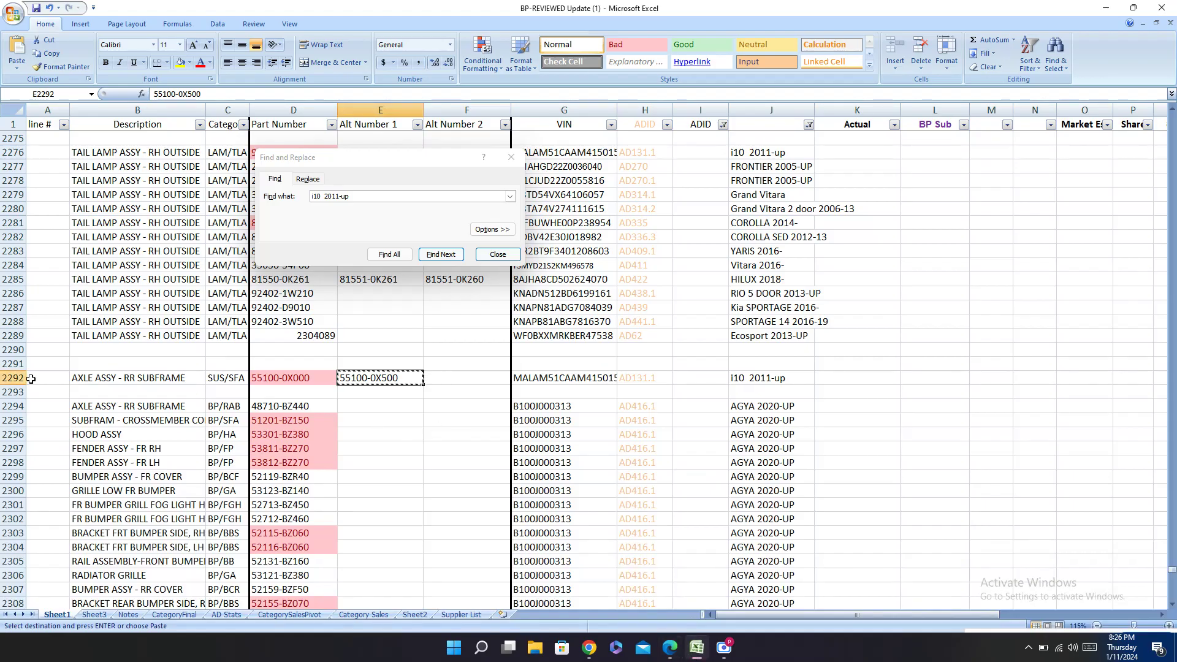
click(86, 391)
click(12, 377)
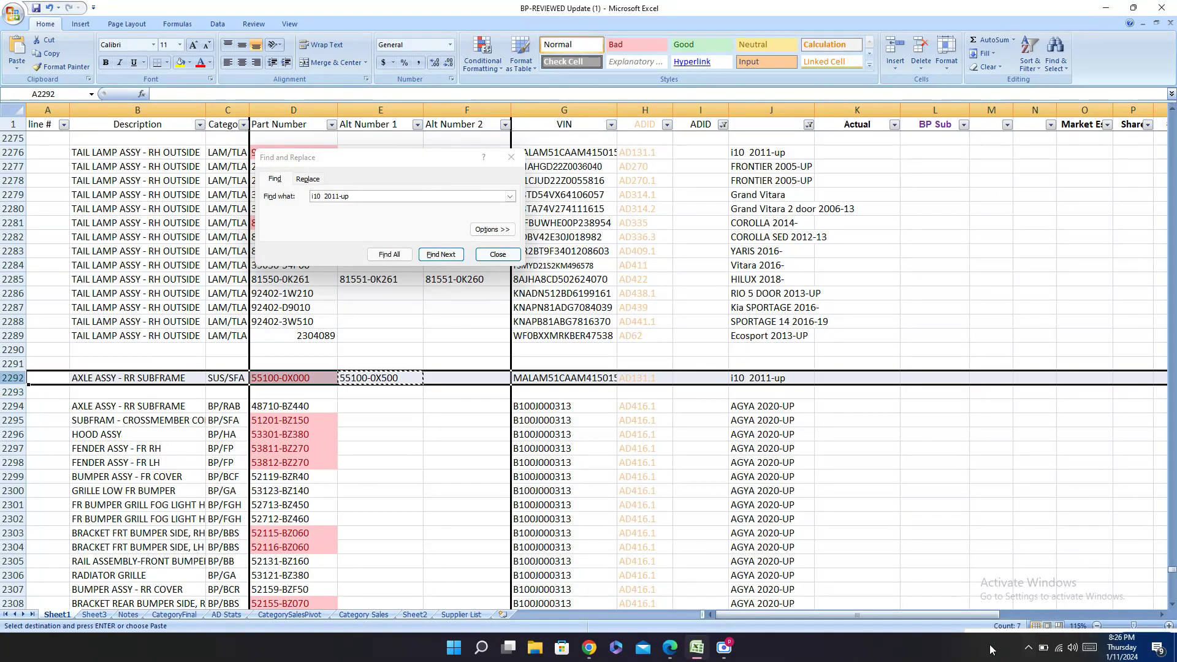
drag(793, 615, 902, 598)
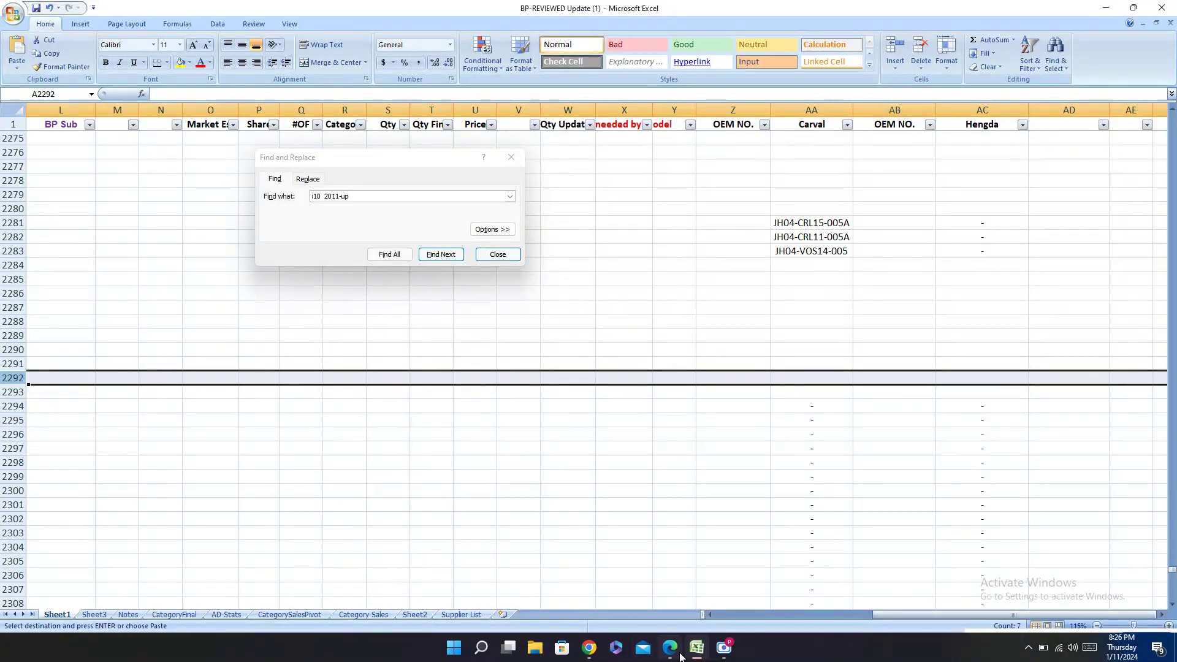
click(670, 648)
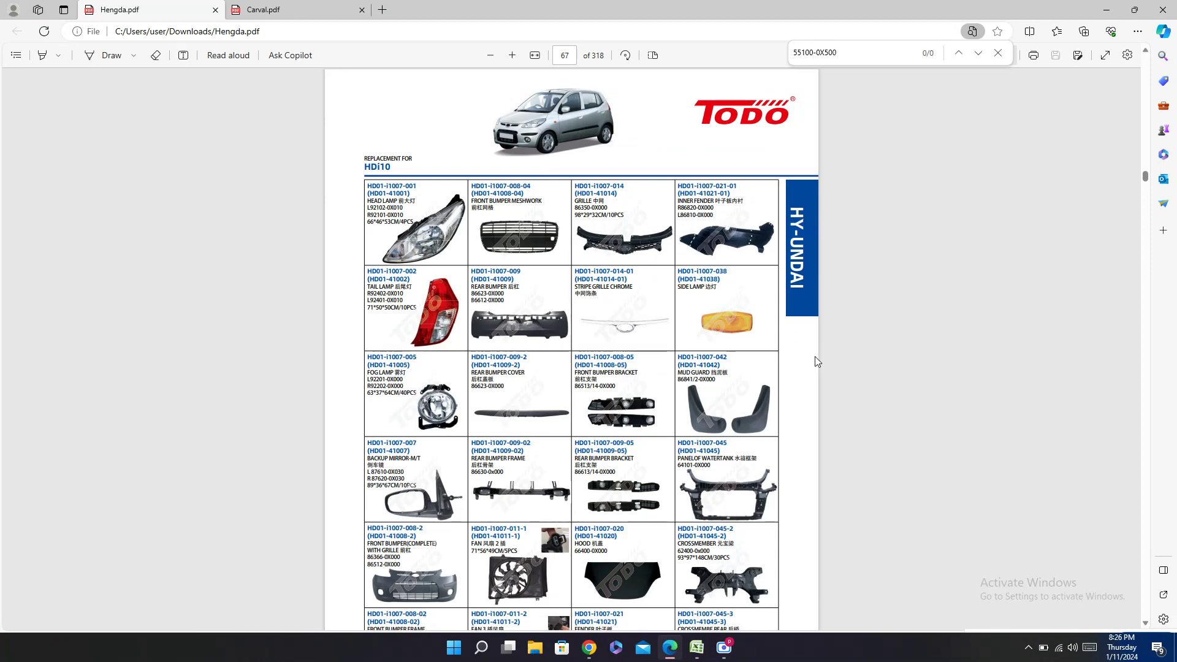
mouse_move(697, 648)
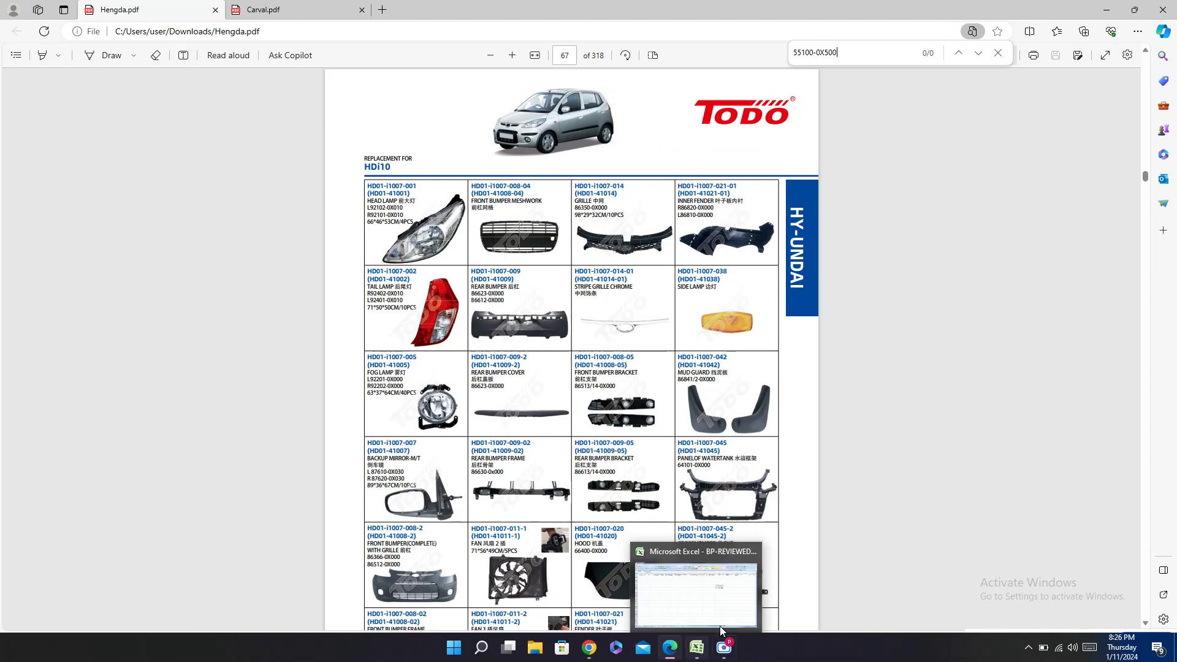
scroll(716, 442, down, 1)
scroll(720, 435, up, 8)
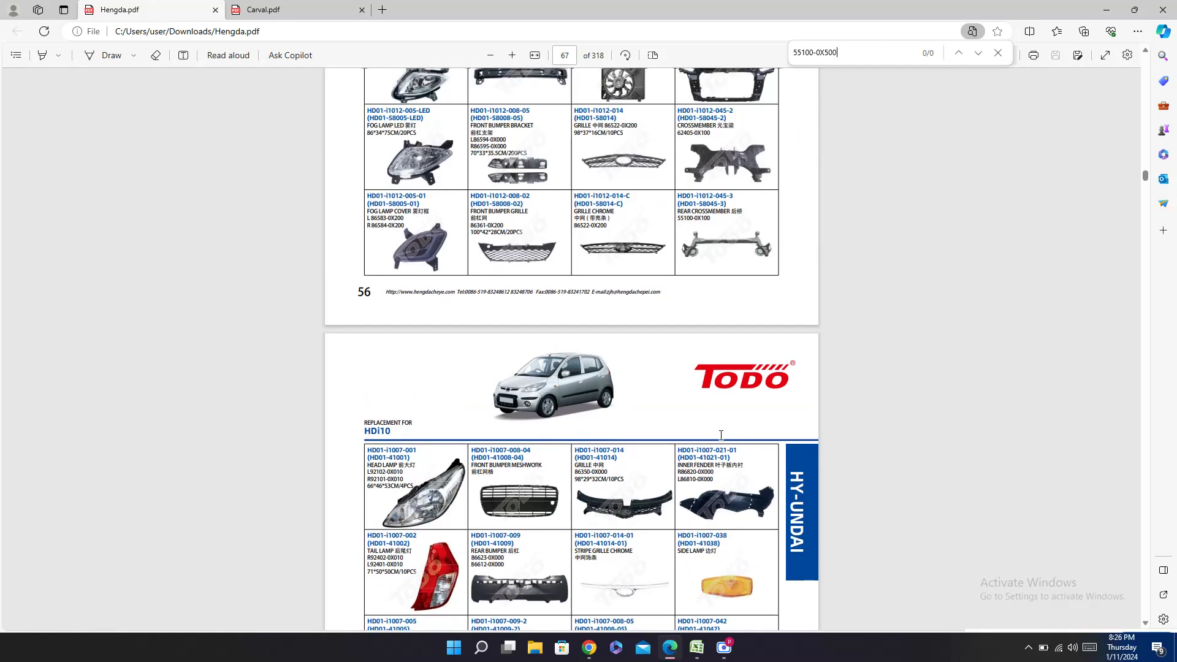
scroll(743, 439, down, 3)
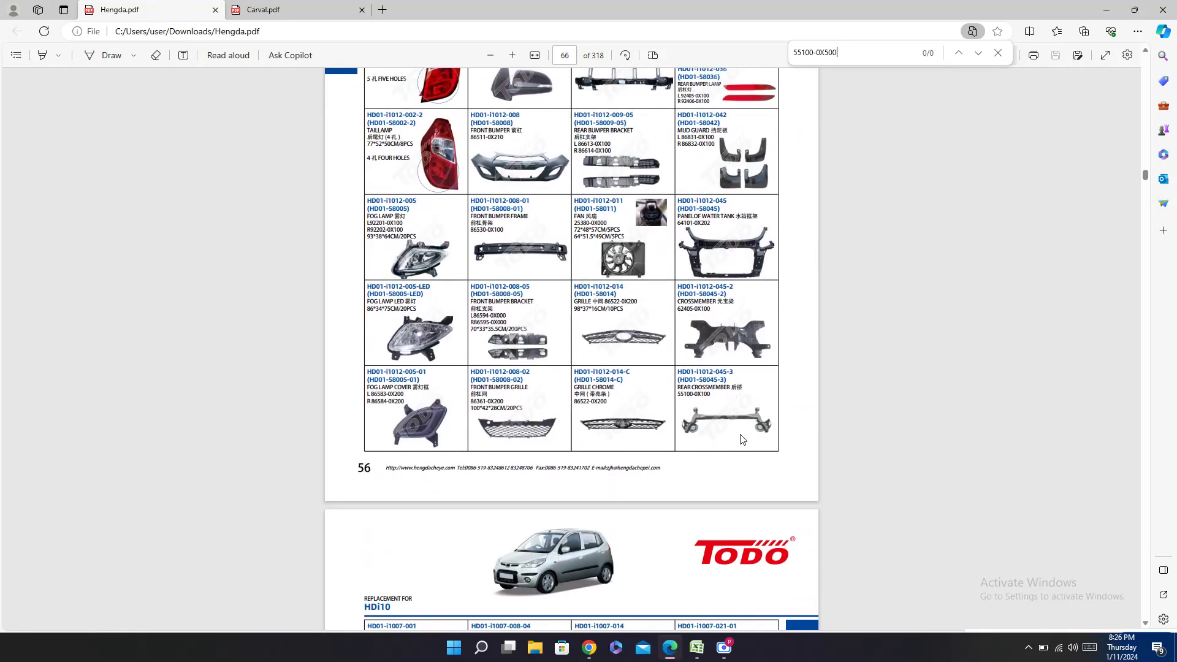
double_click(705, 371)
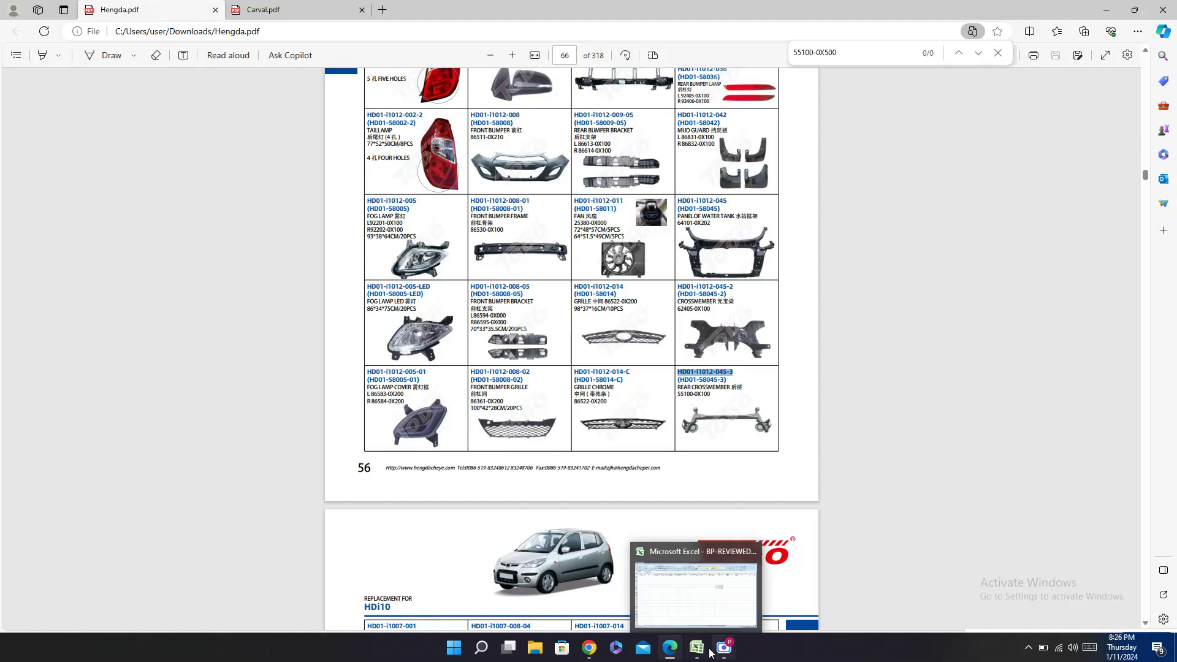
click(769, 599)
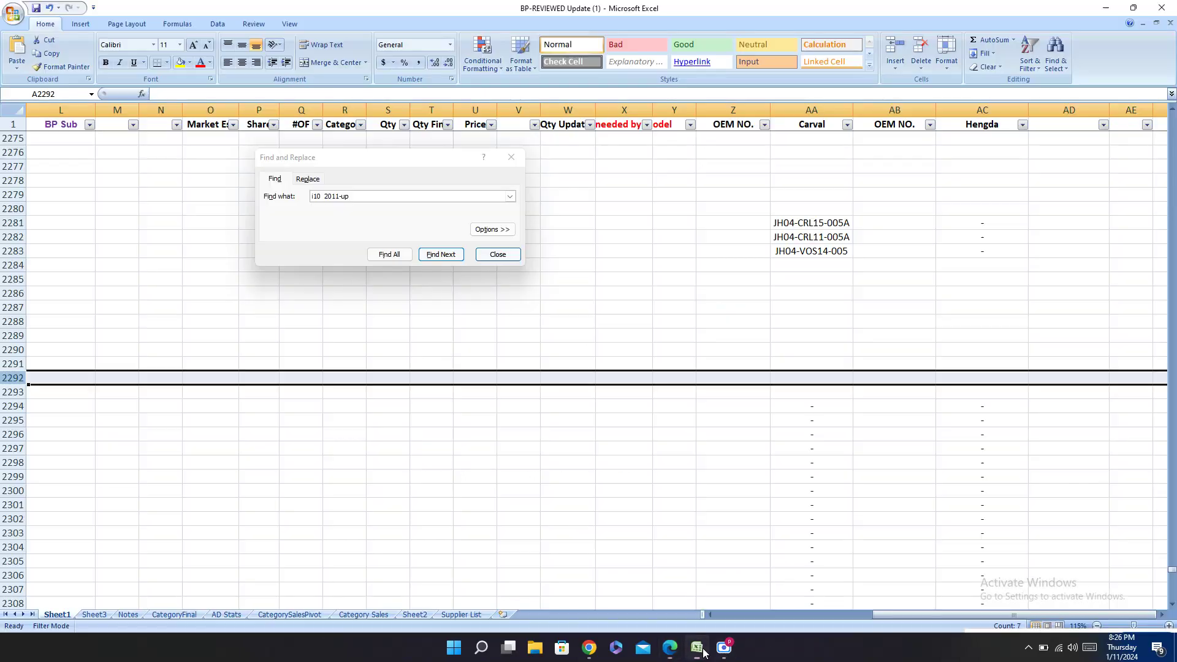
Step: Put HD01-i1012-045-3 in AC2292 and Hengda alternate code HD01-58045-3 in AD2292
click(961, 372)
key(ctrl+v)
click(1042, 375)
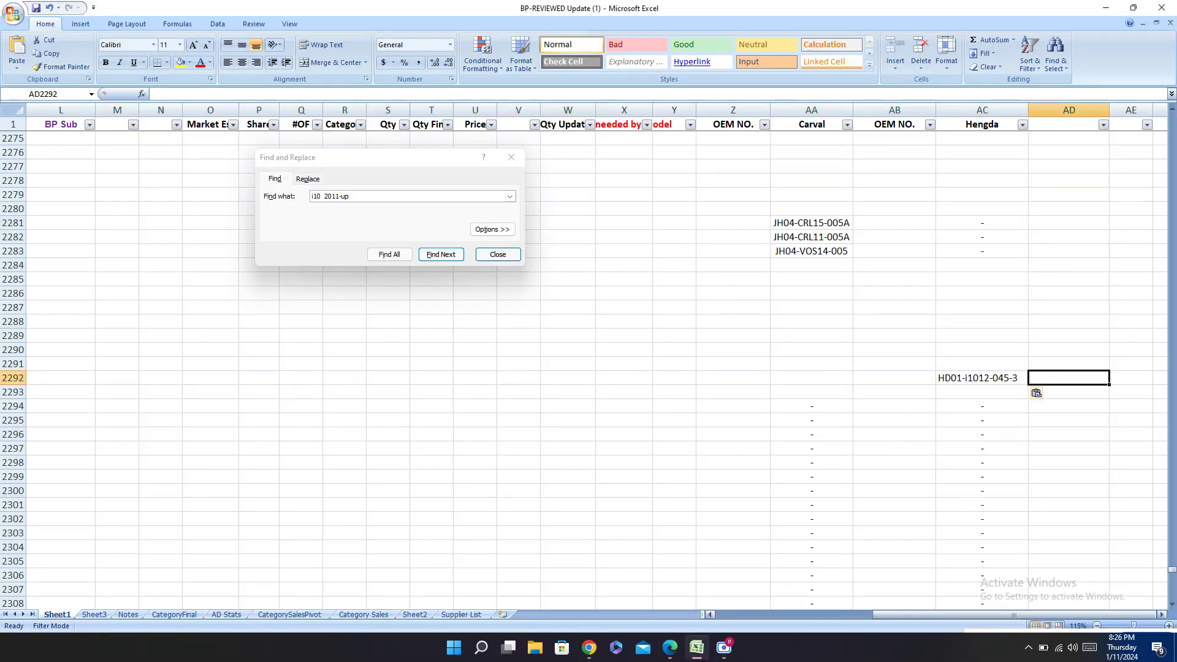
click(670, 648)
double_click(702, 380)
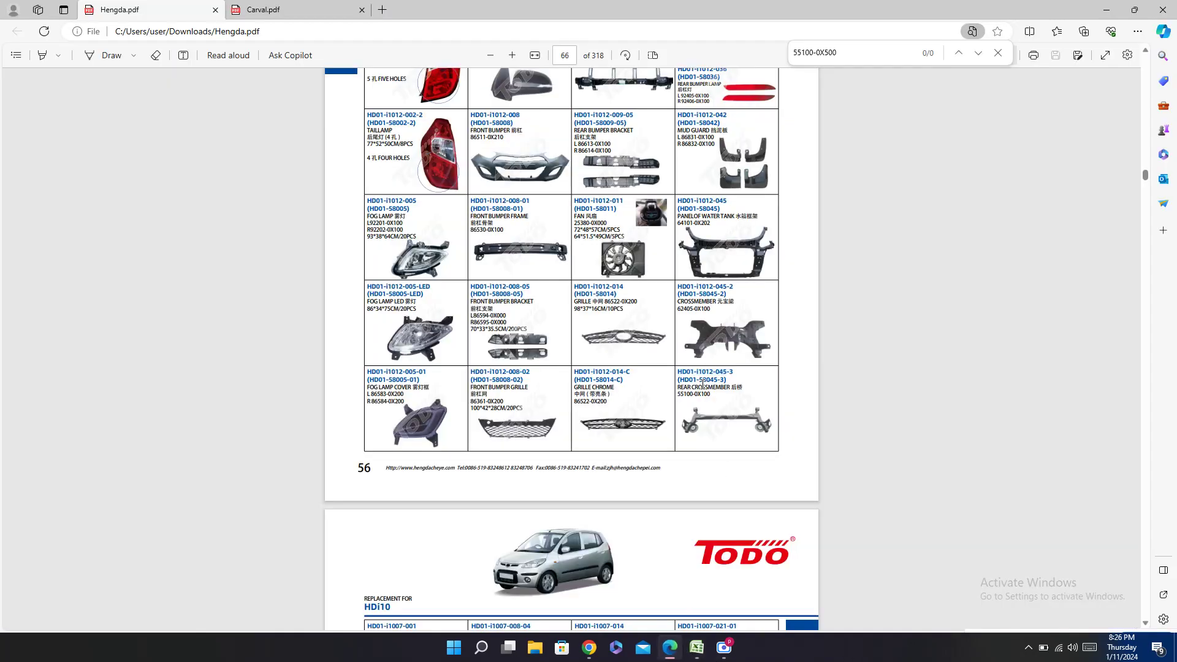
key(ctrl+c)
click(697, 648)
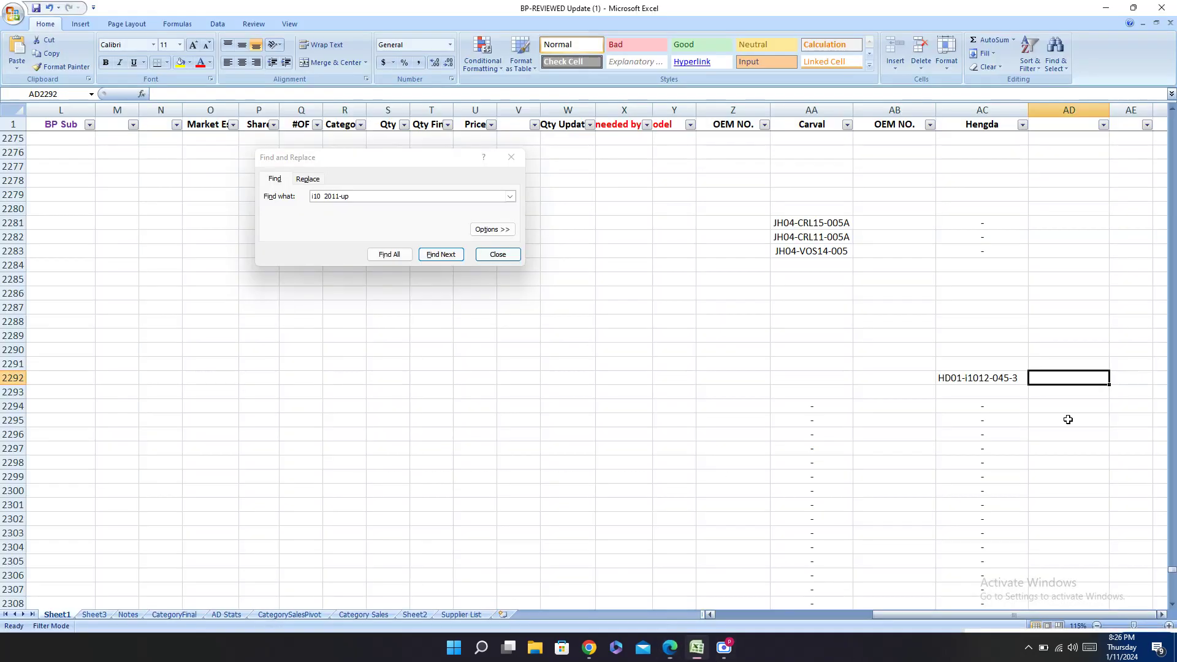
key(ctrl+v)
Step: Copy the Hengda OEM number 55100-0X100 into AB2292
click(881, 380)
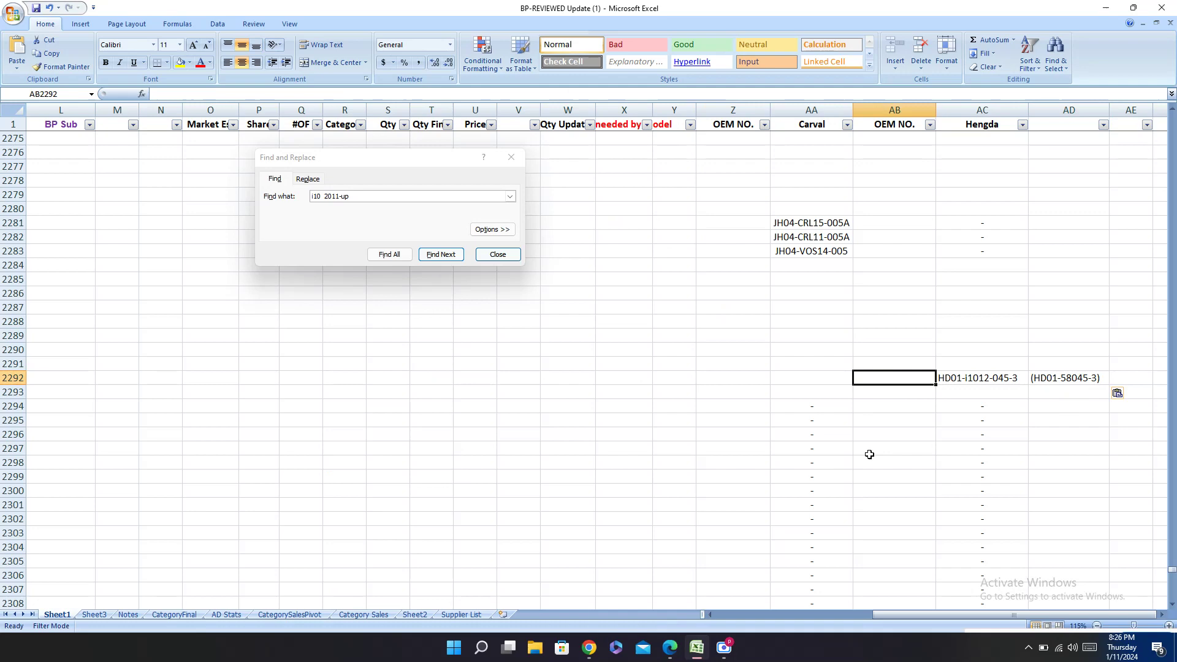
click(670, 647)
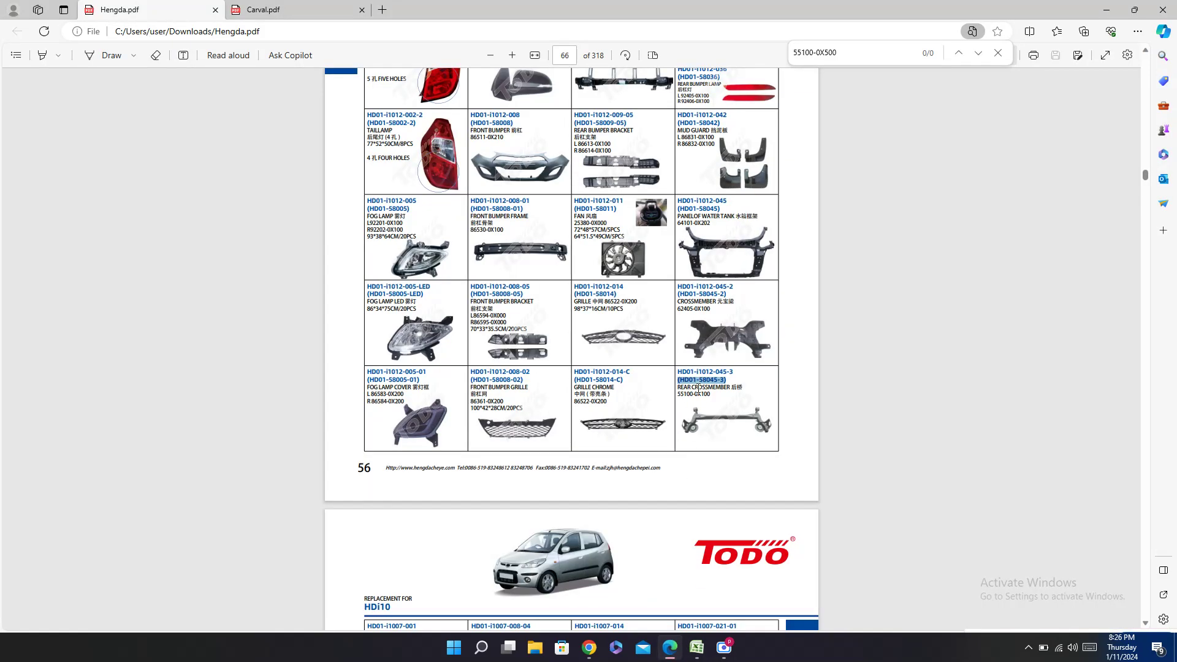
drag(677, 393, 711, 395)
click(697, 648)
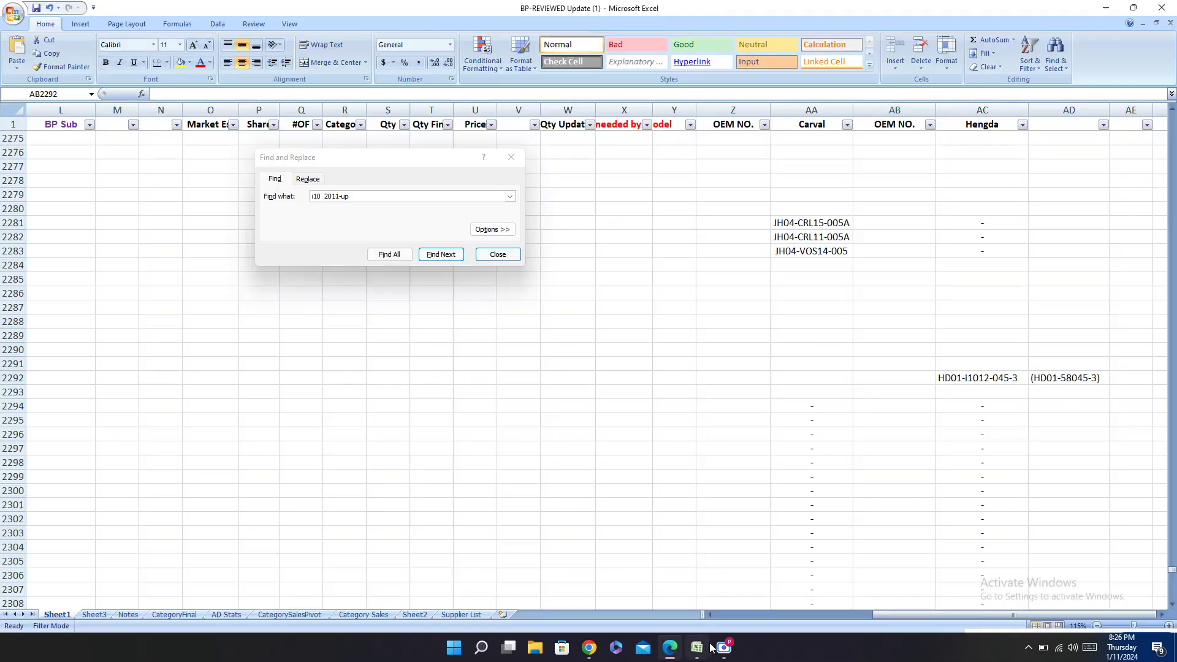
key(ctrl+v)
Step: Search the Carval catalog for 55100-0X100
click(805, 366)
click(798, 390)
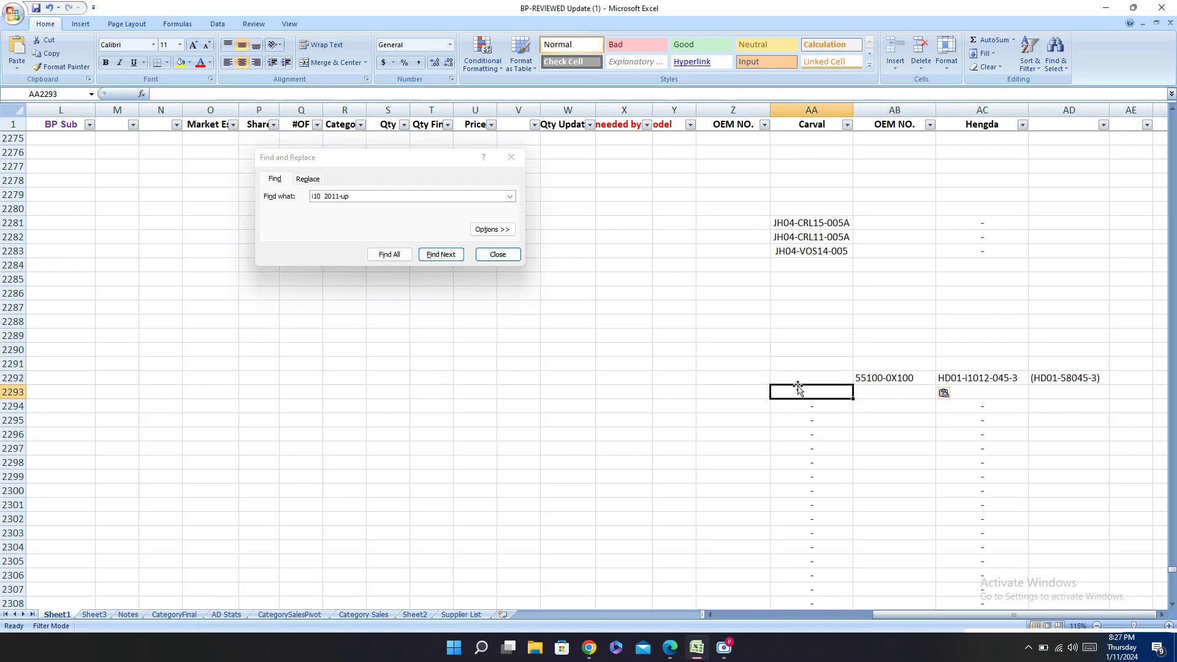
click(670, 647)
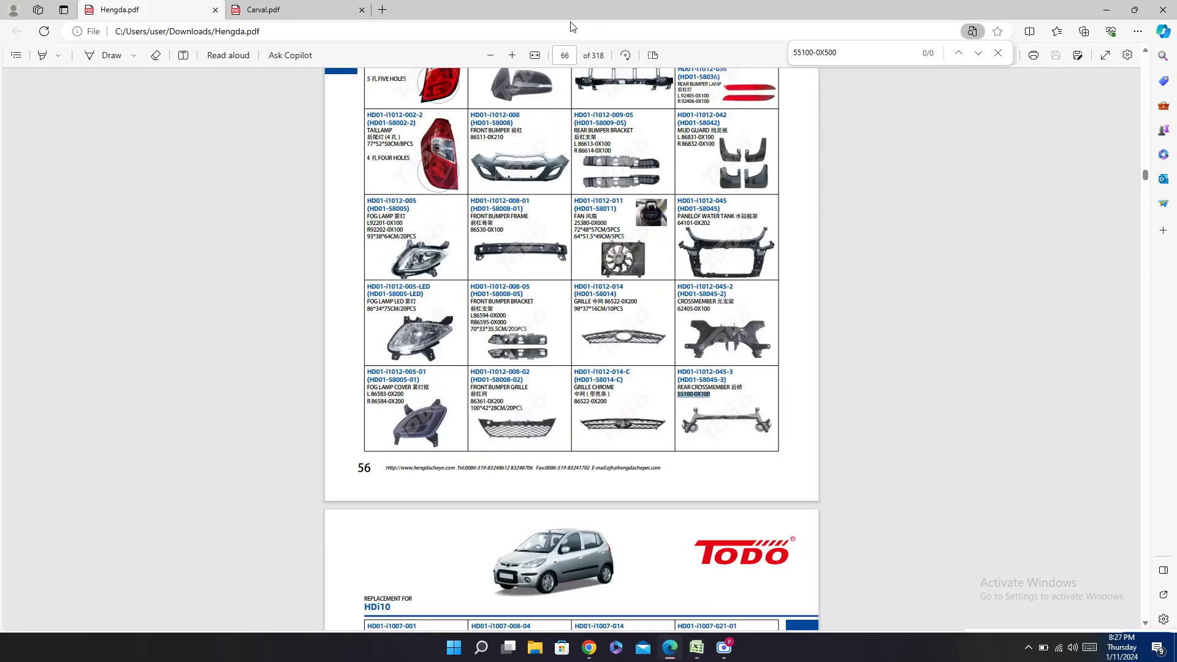
click(263, 8)
key(ctrl+f)
key(ctrl+v)
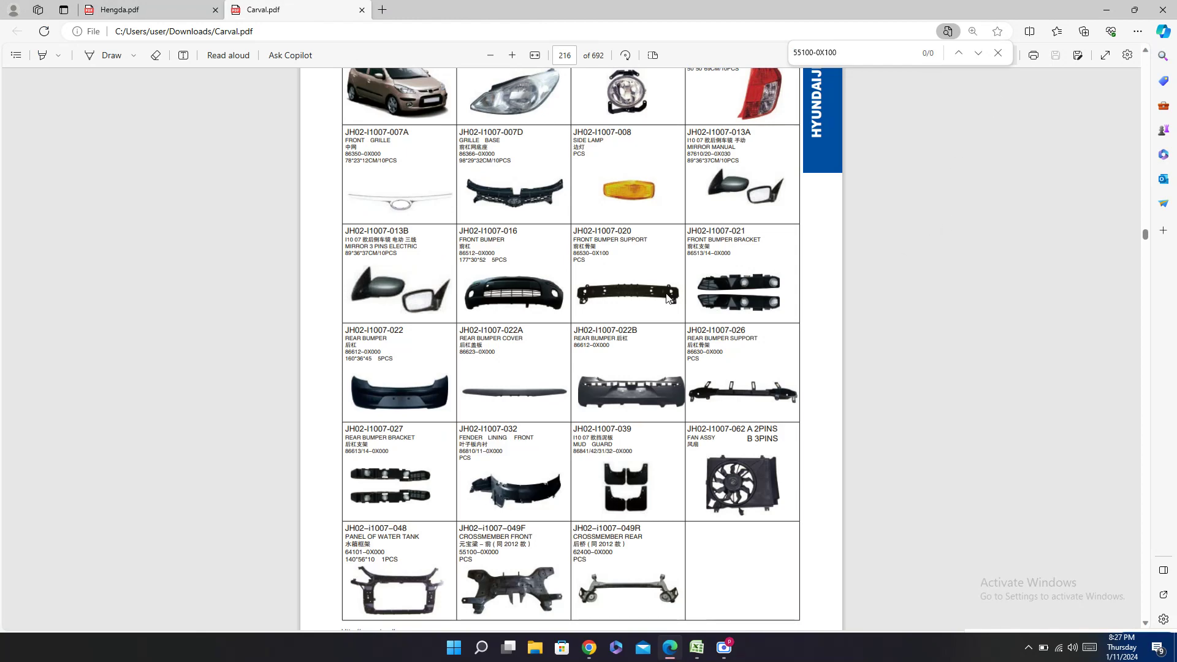
Step: Copy the Carval OEM number 55100-0X000 into cell Z2292
scroll(717, 424, up, 12)
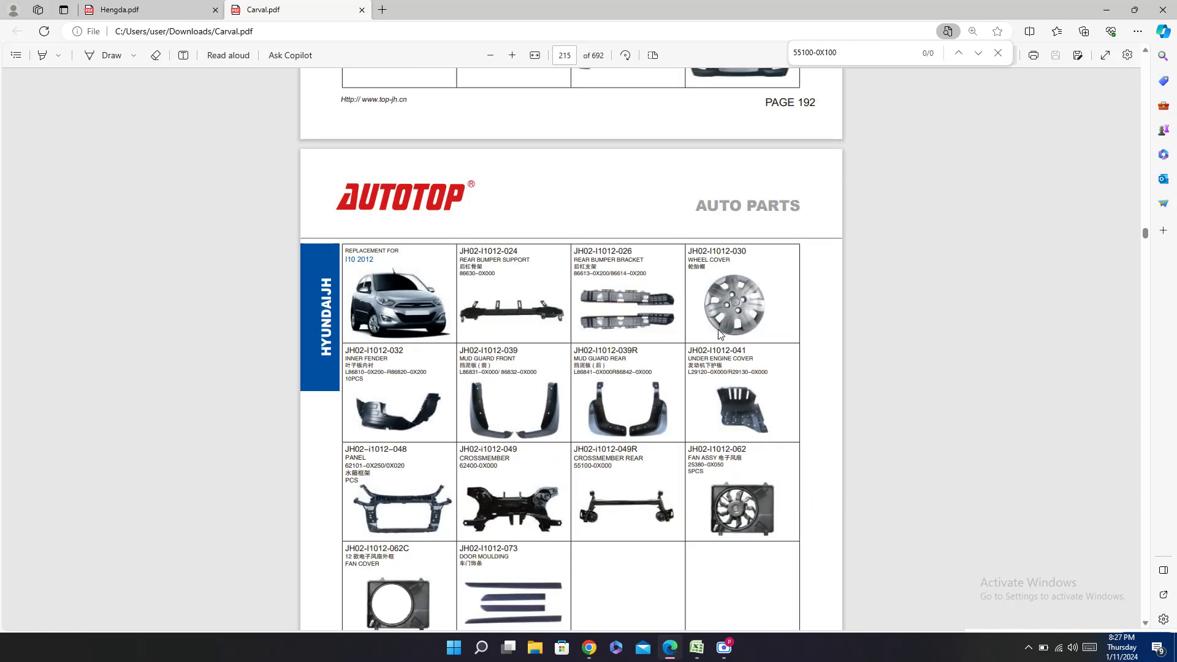
scroll(720, 334, down, 3)
double_click(607, 290)
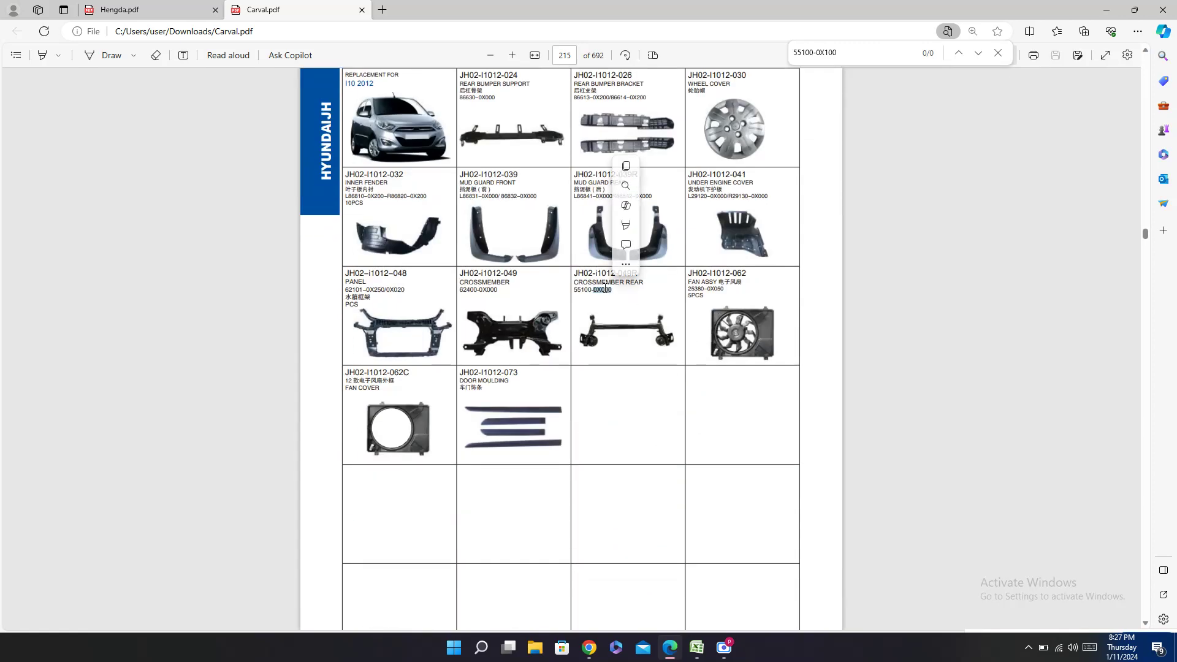
drag(613, 290, 573, 290)
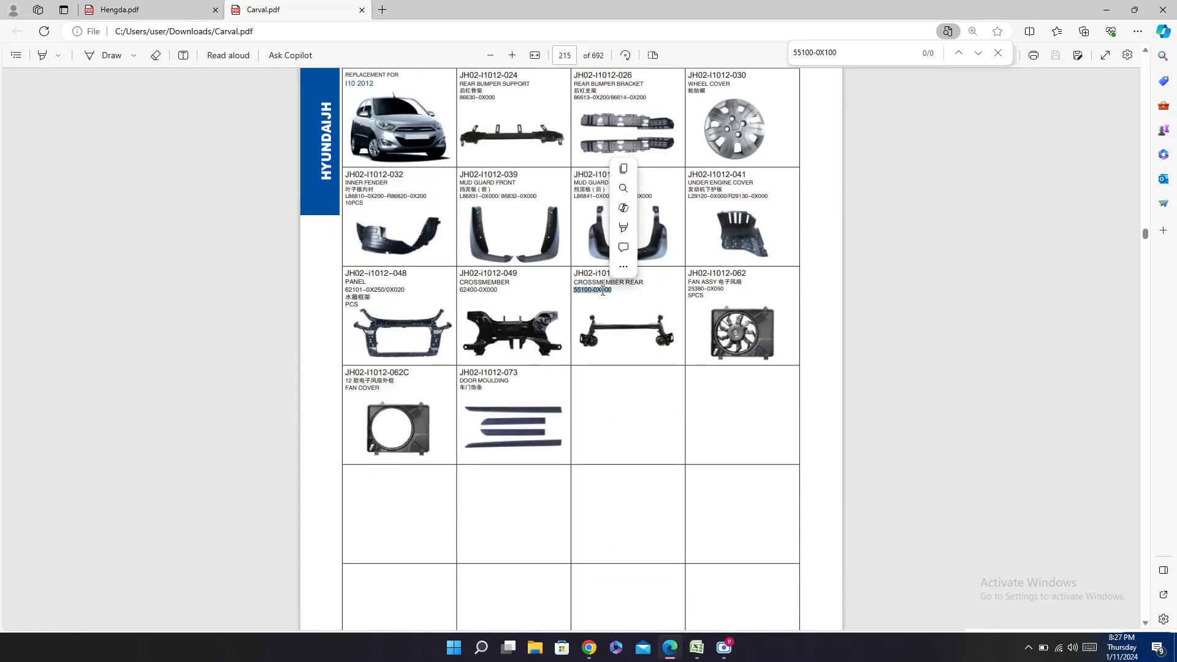
click(697, 648)
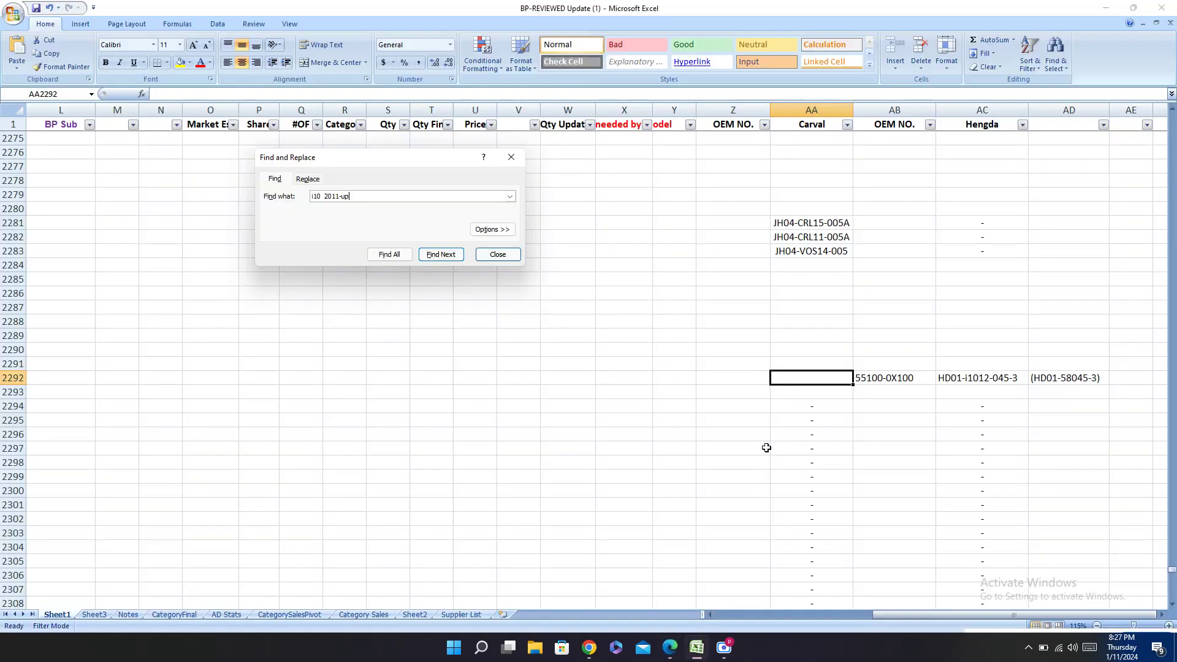
ctrl+click(753, 376)
key(ctrl+v)
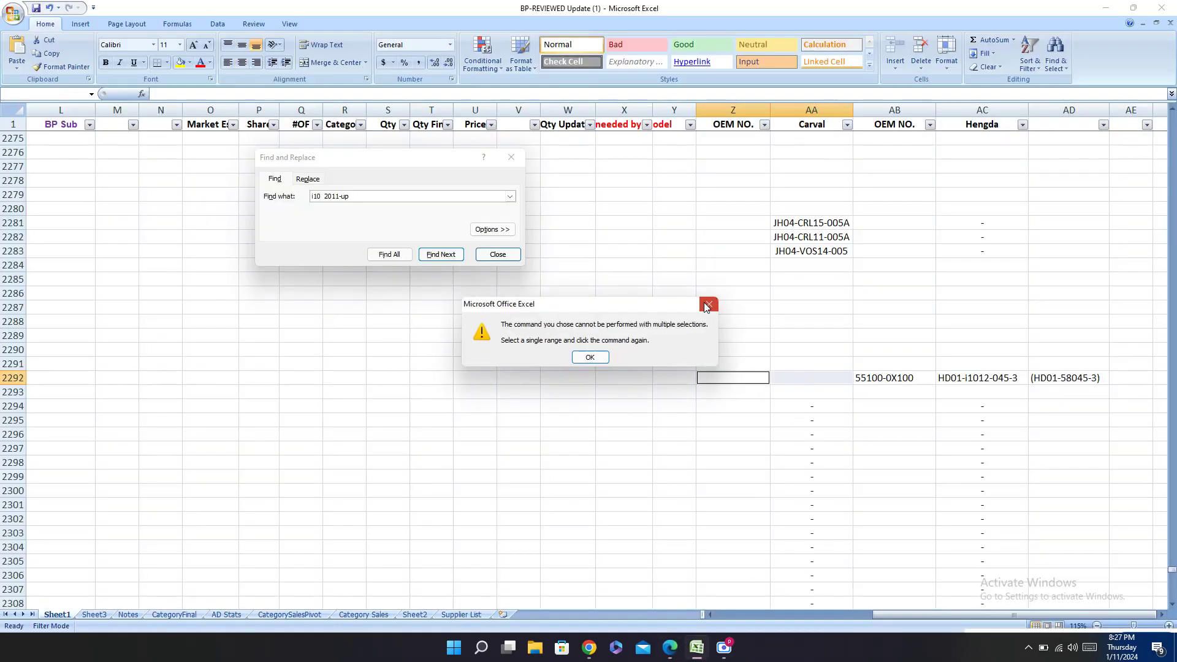
key(Return)
click(727, 380)
key(ctrl+v)
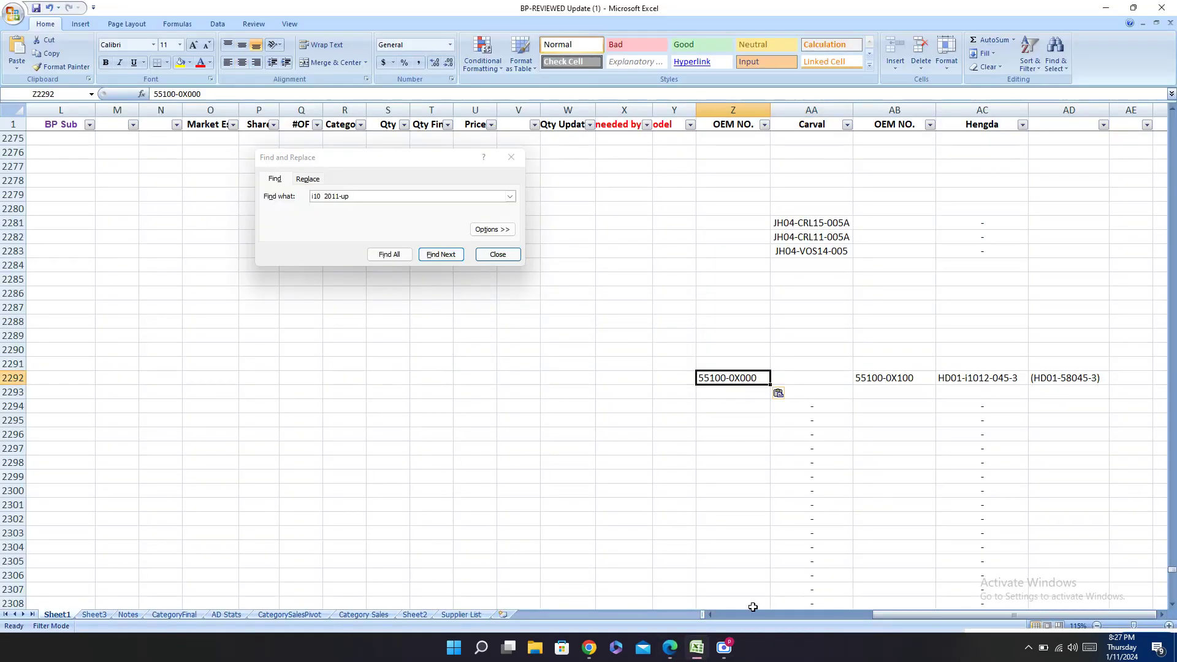
Step: Copy the Carval code JH02-i1012-049R into cell AA2292
click(670, 648)
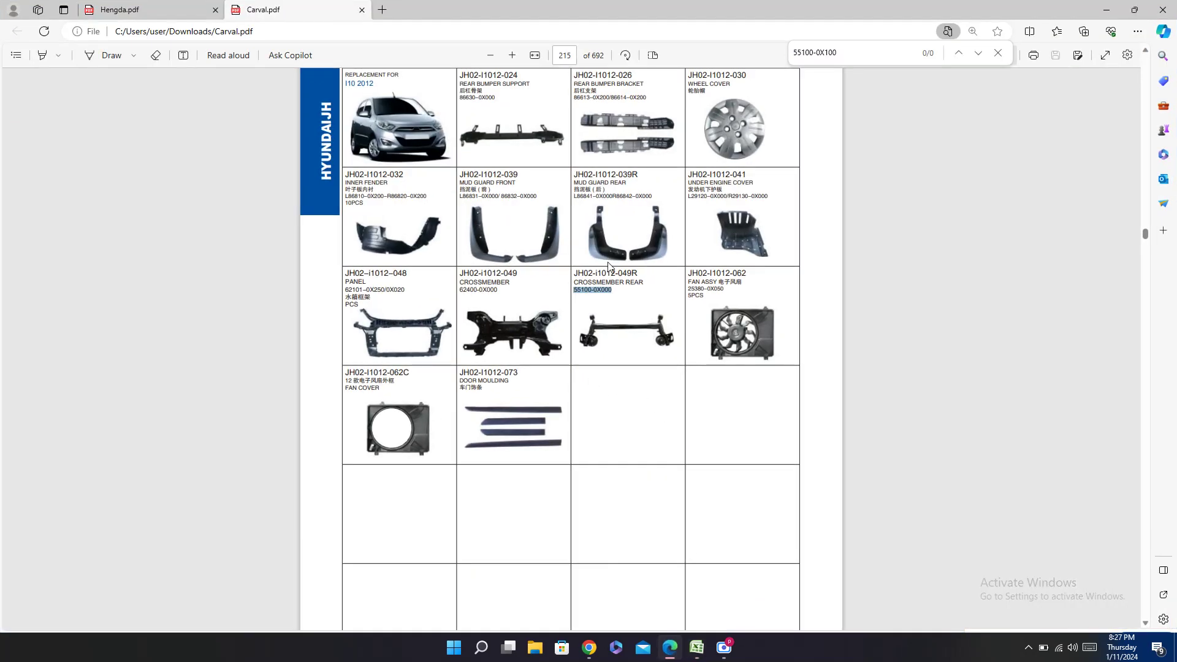
double_click(610, 277)
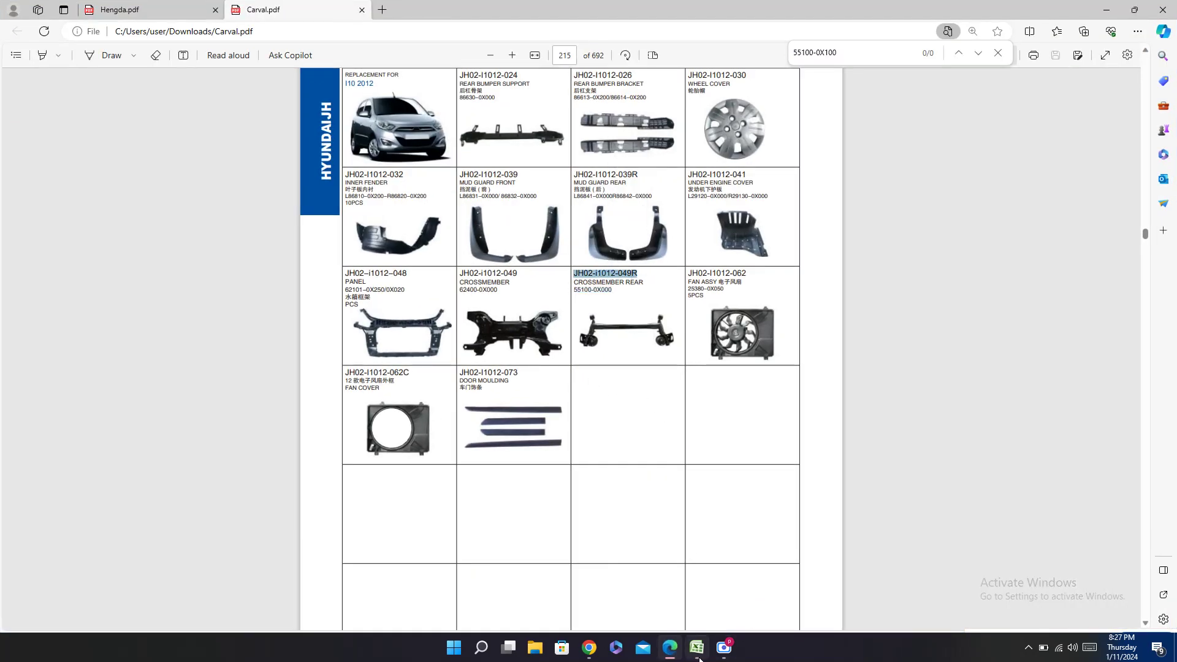
click(696, 648)
click(850, 383)
key(ctrl+v)
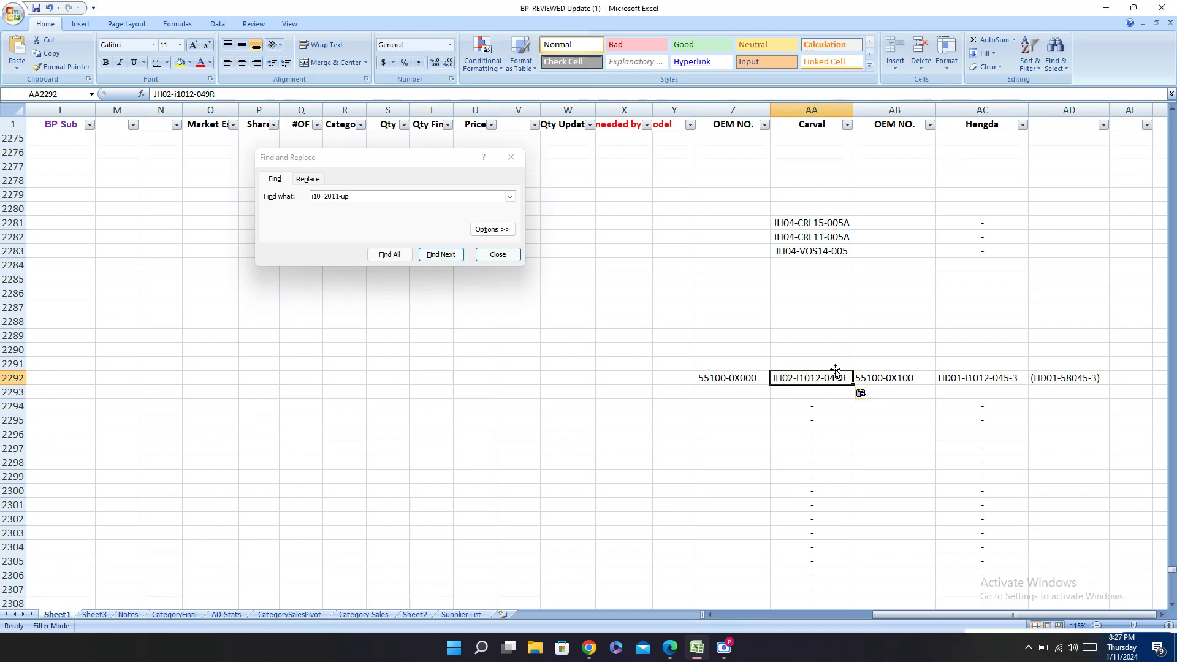
key(Left)
key(Left)
key(Left)
key(Left)
key(Left)
key(Left)
key(Left)
key(Left)
key(Left)
key(Left)
key(Left)
key(Left)
key(Left)
key(Left)
key(Left)
key(Left)
key(Left)
key(Left)
key(Left)
key(Left)
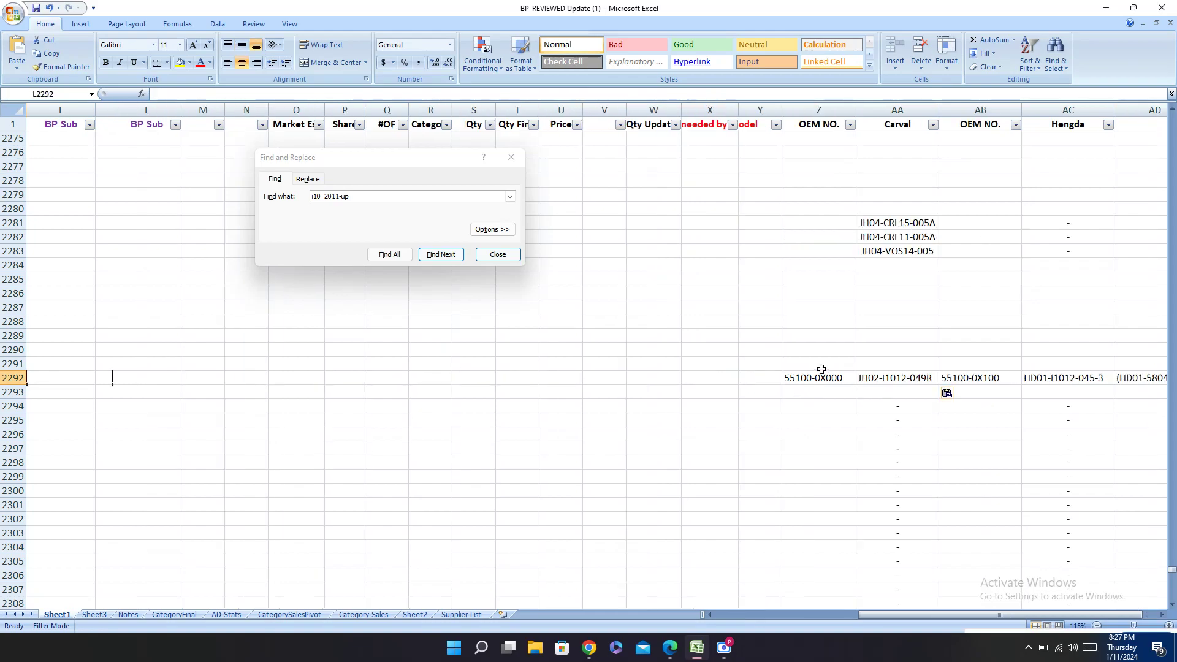
Step: Find Next to row 1728, LH front bumper moulding 86523-0X000, and bring its catalog columns into view
scroll(648, 337, up, 20)
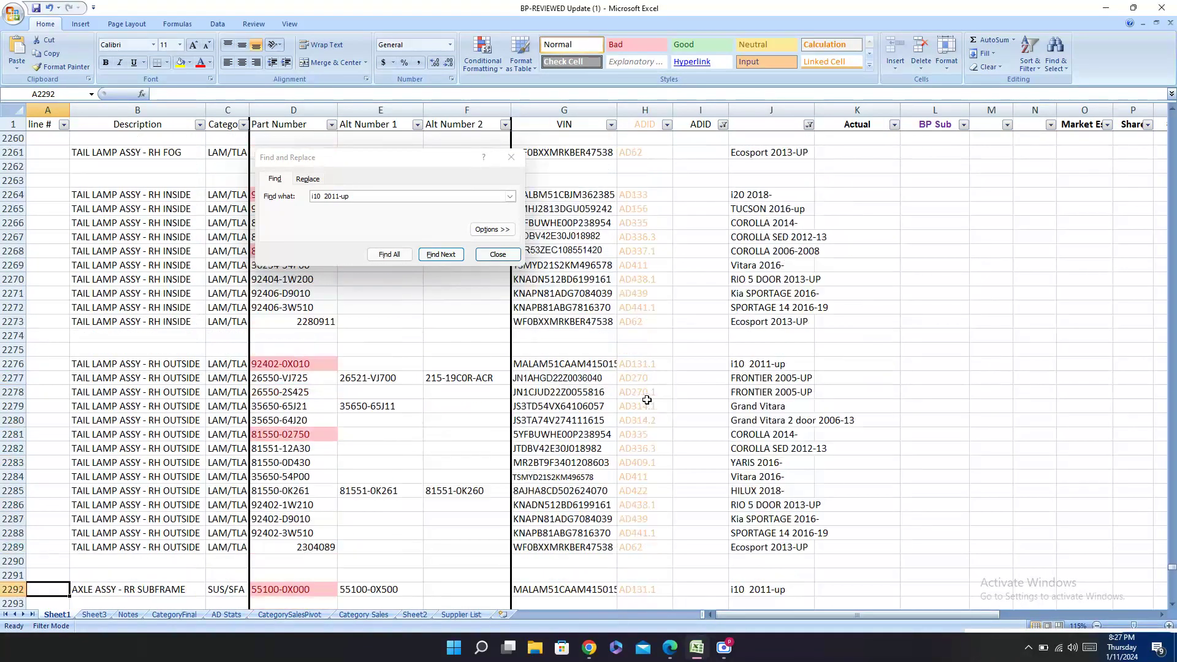
scroll(647, 398, up, 20)
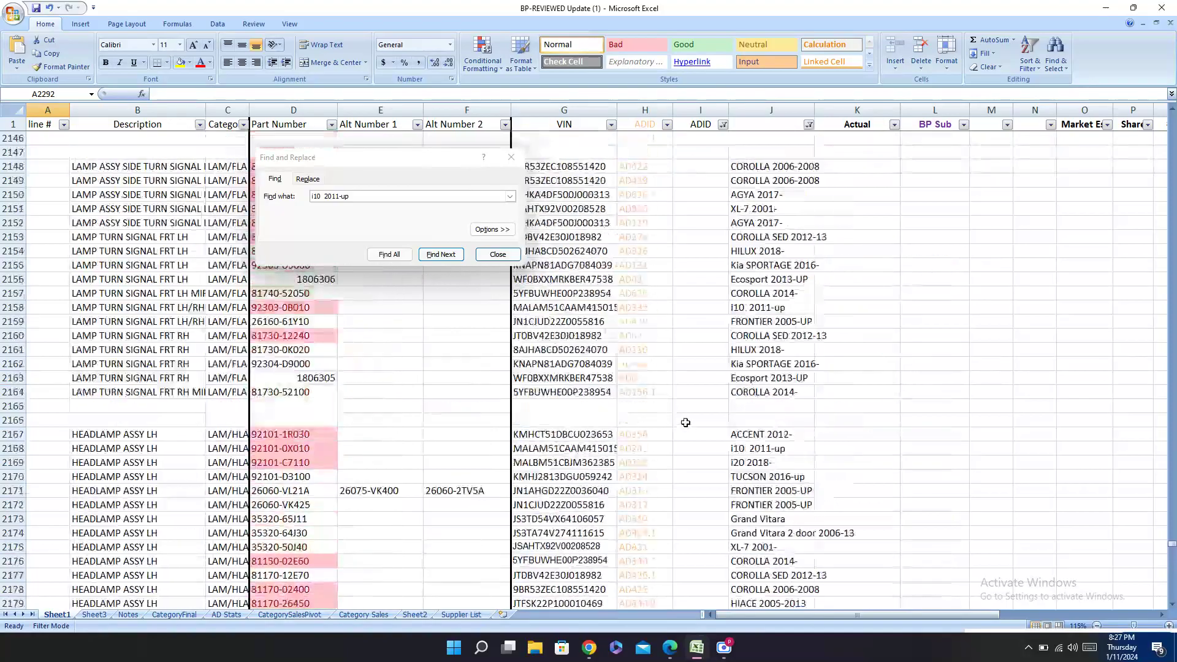
scroll(664, 407, up, 20)
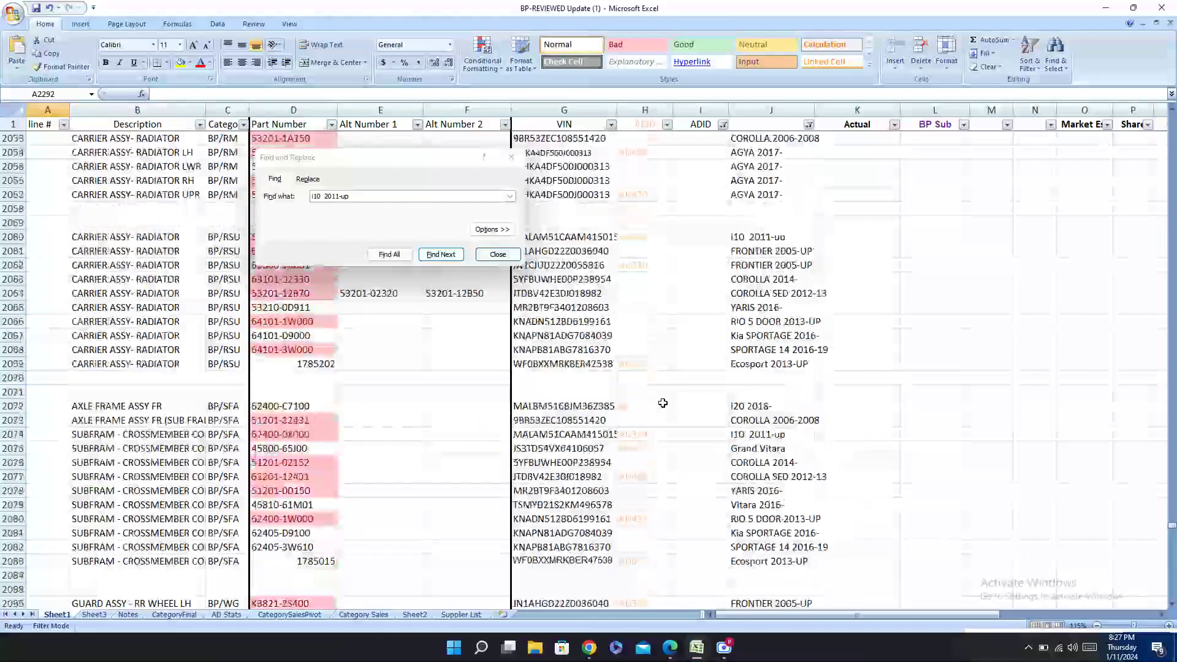
scroll(662, 403, up, 20)
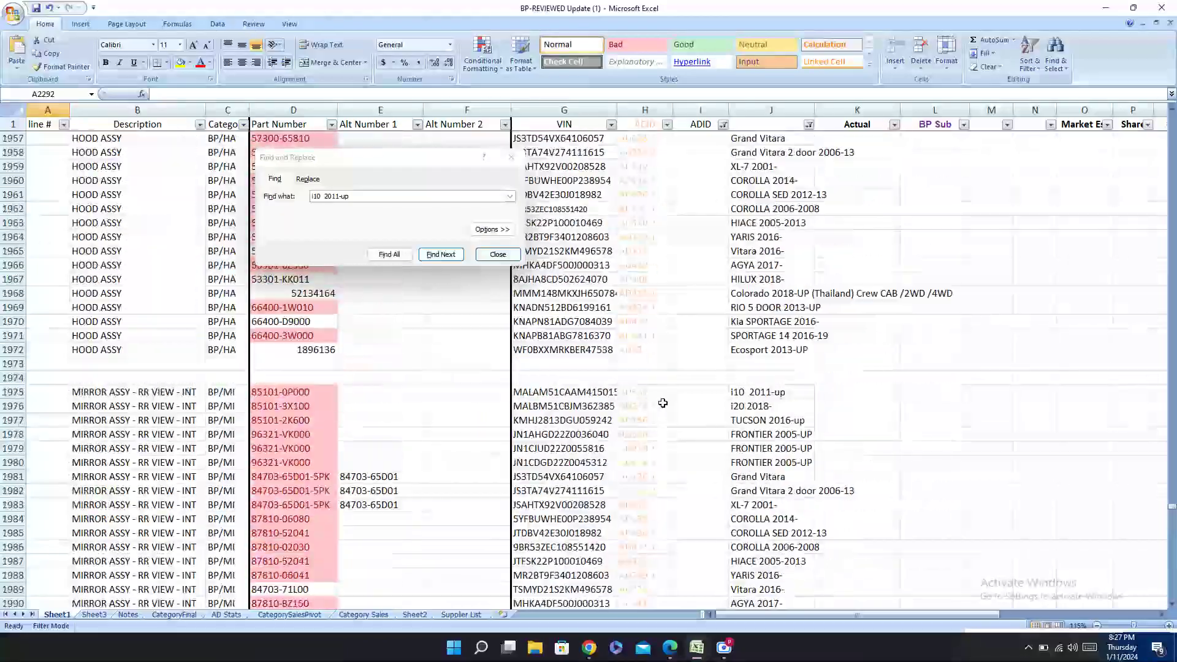
scroll(663, 403, up, 20)
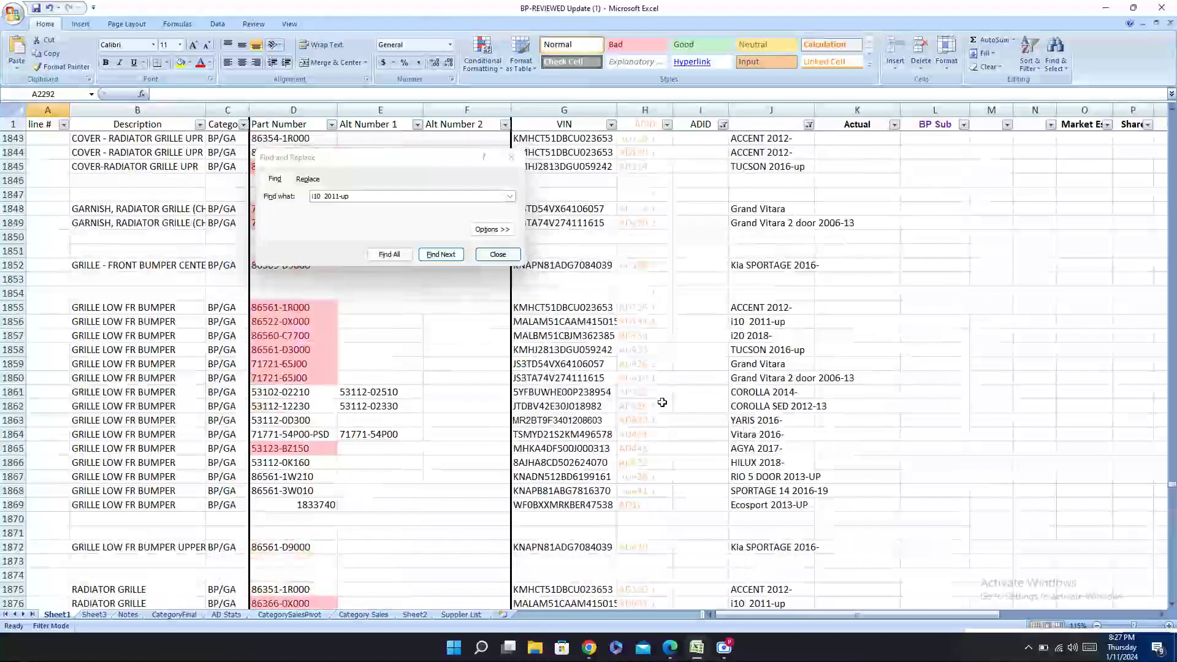
scroll(662, 403, up, 20)
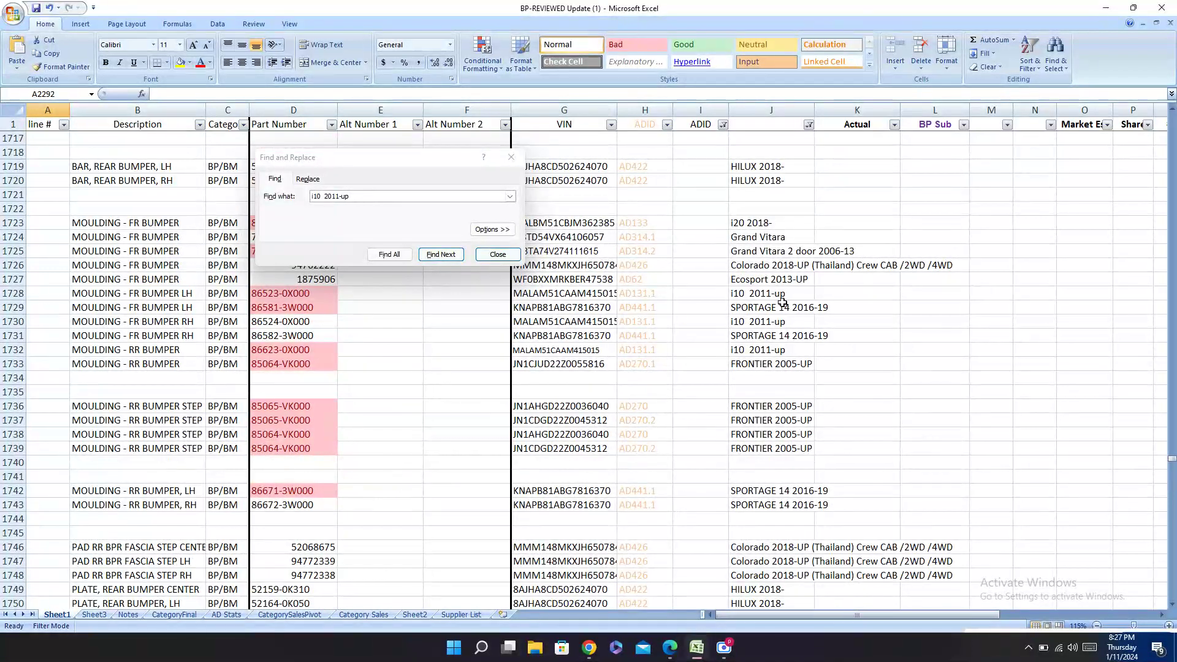
click(762, 184)
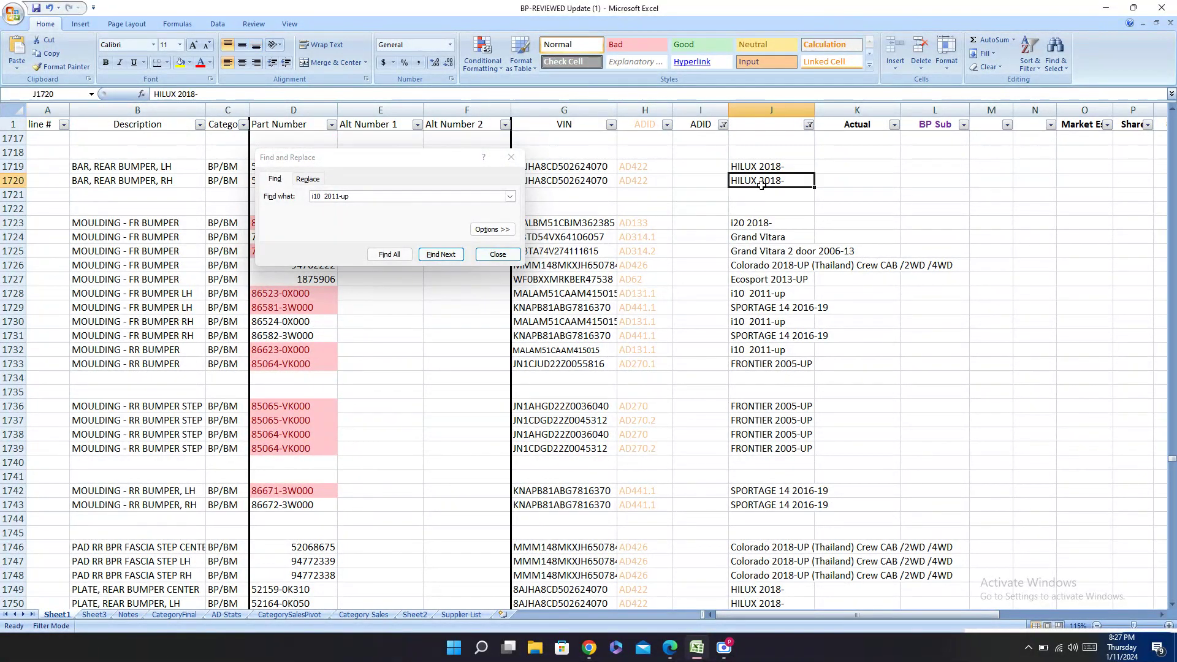
click(440, 255)
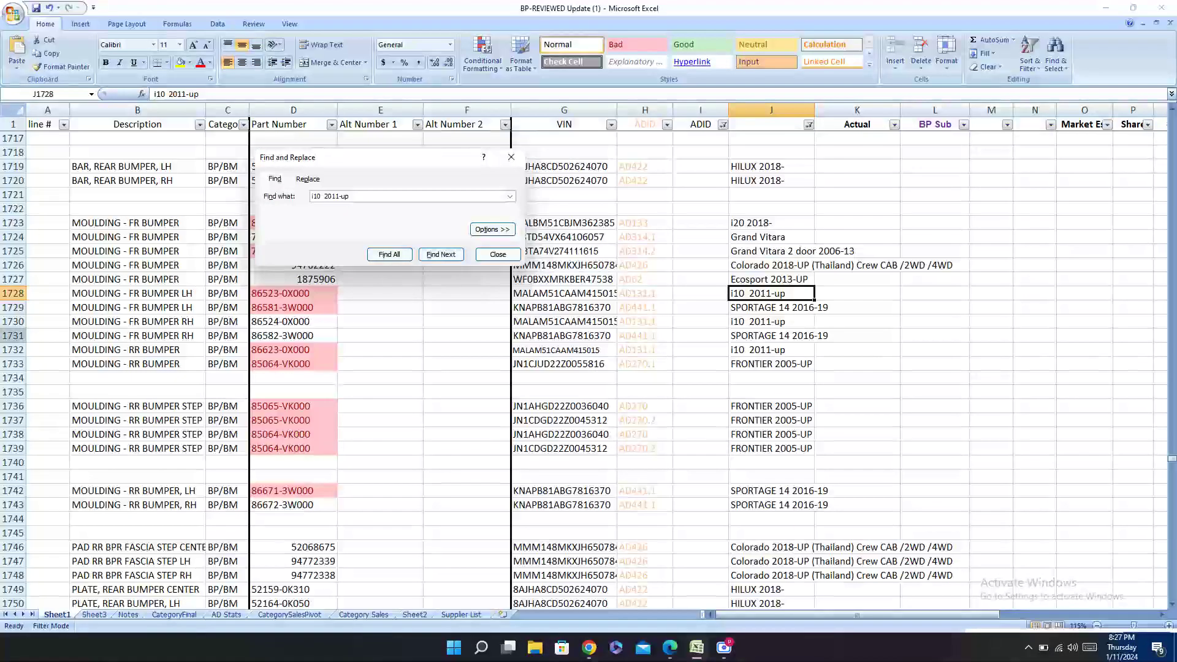
click(12, 294)
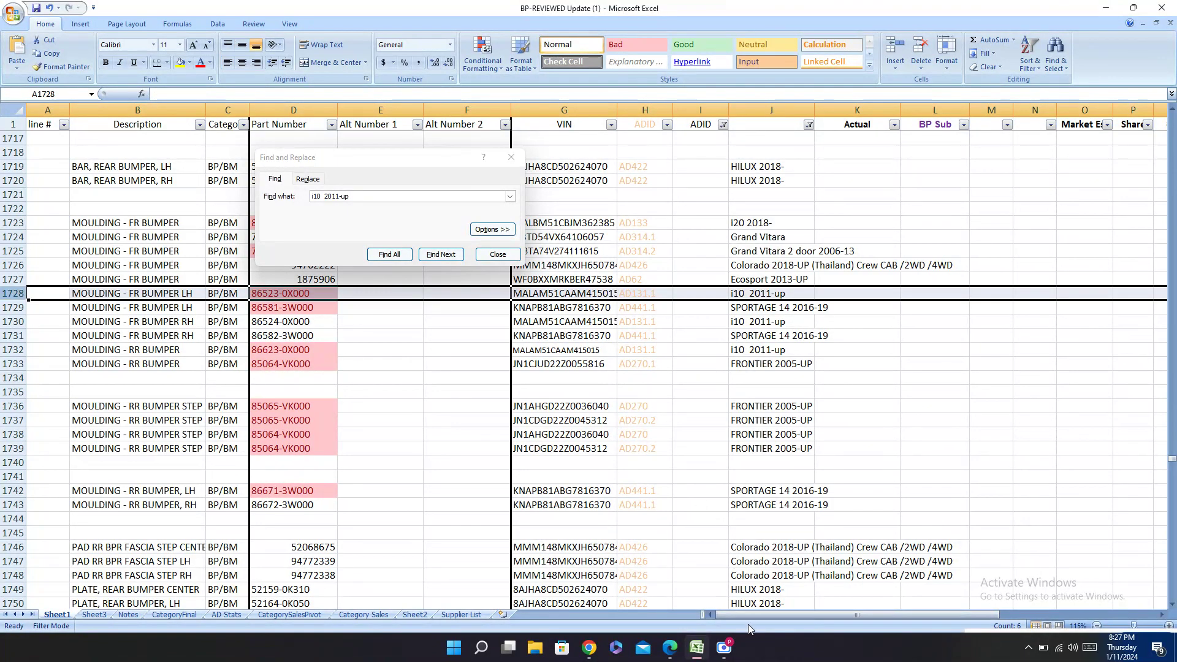
drag(764, 618, 960, 604)
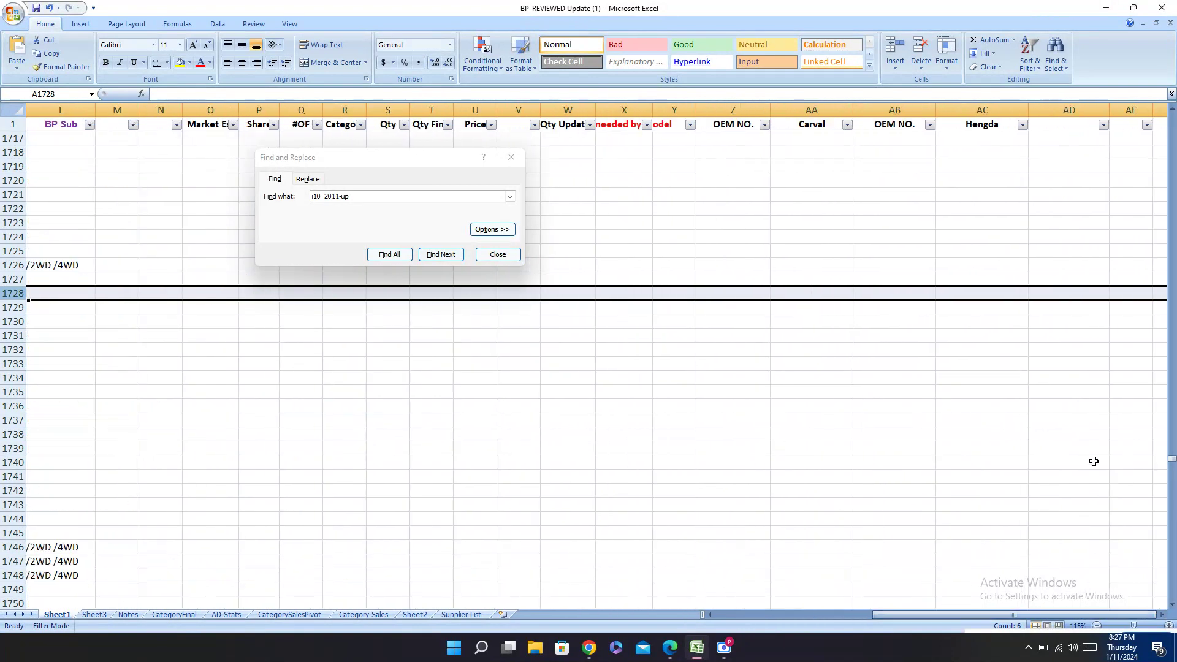
Step: Finish the dashes in row 1728's Carval and Hengda cells and copy them
click(988, 295)
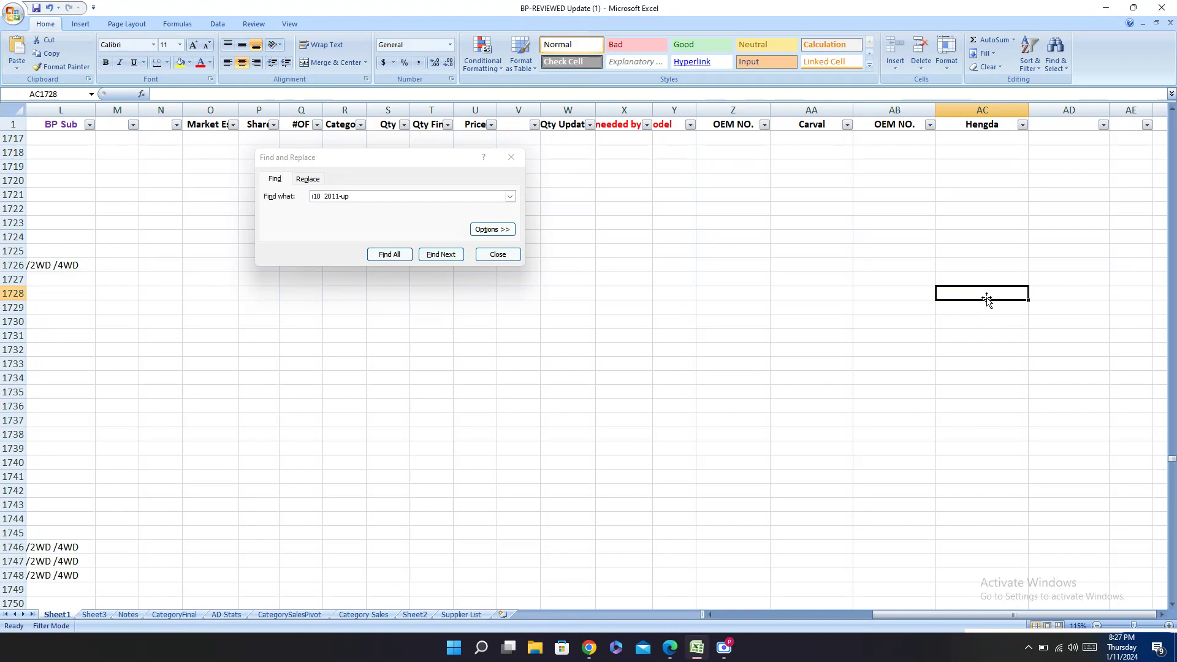
click(977, 303)
click(808, 292)
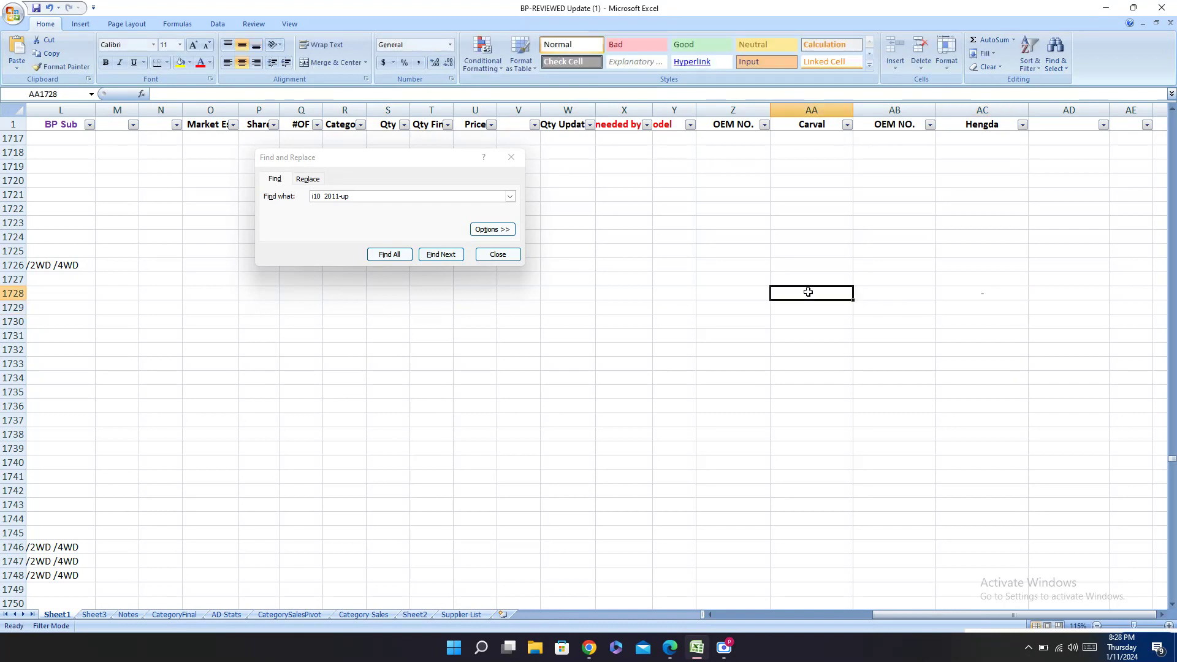
drag(808, 292, 964, 293)
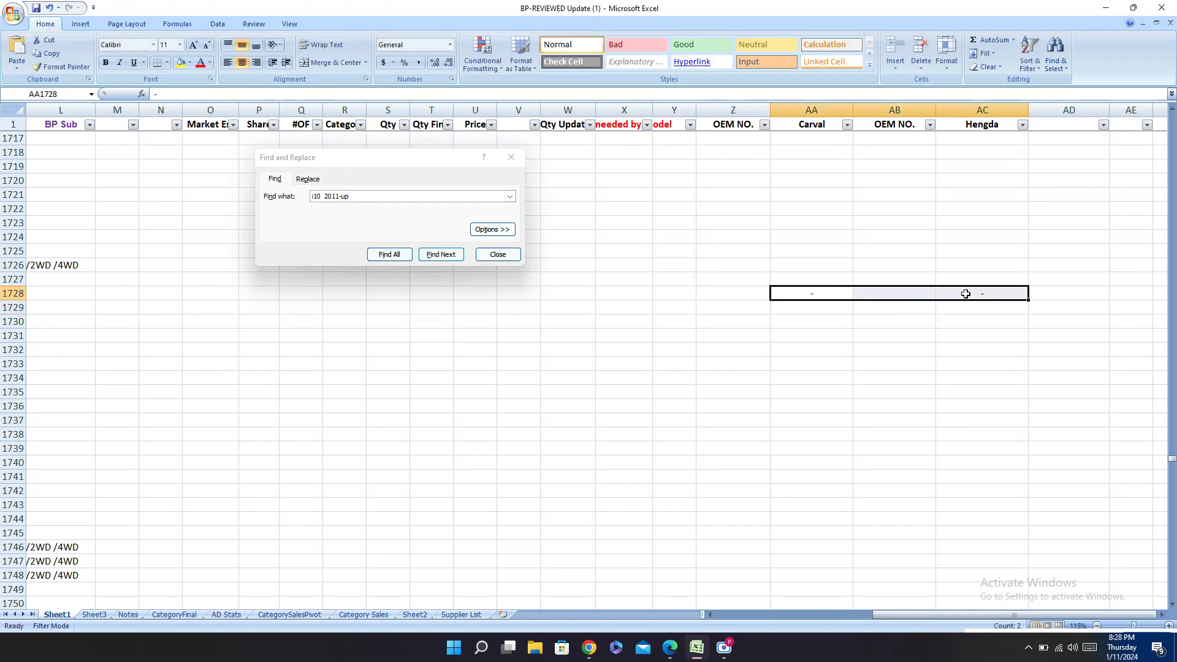
key(ctrl+c)
drag(926, 614, 769, 613)
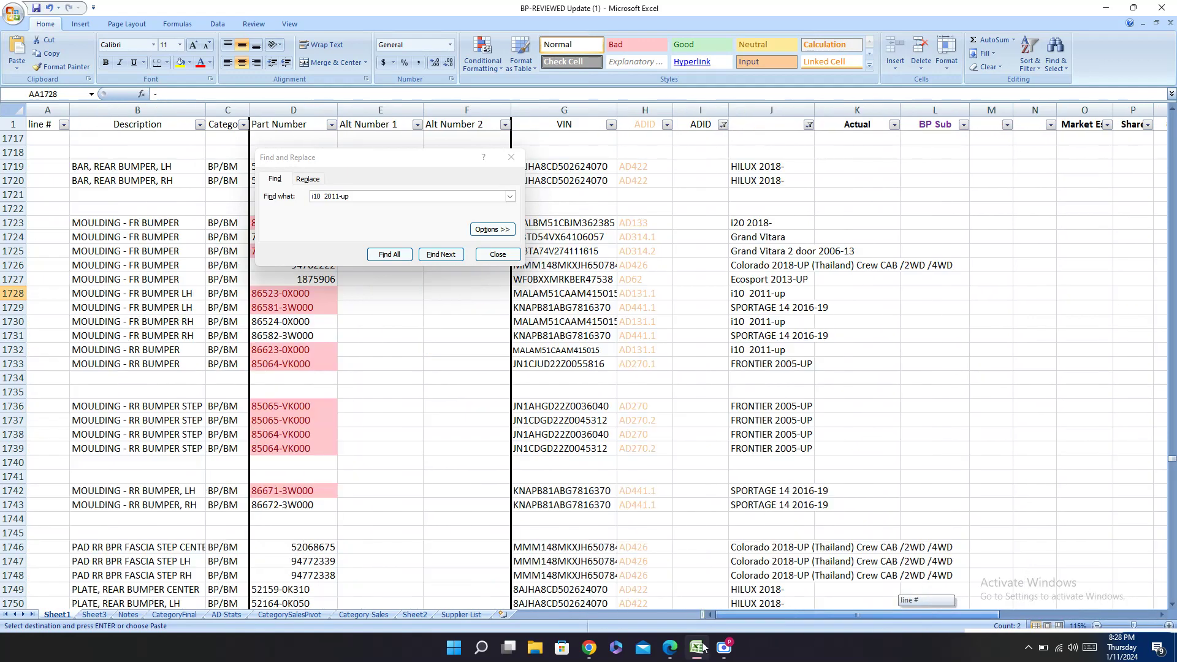
click(4, 293)
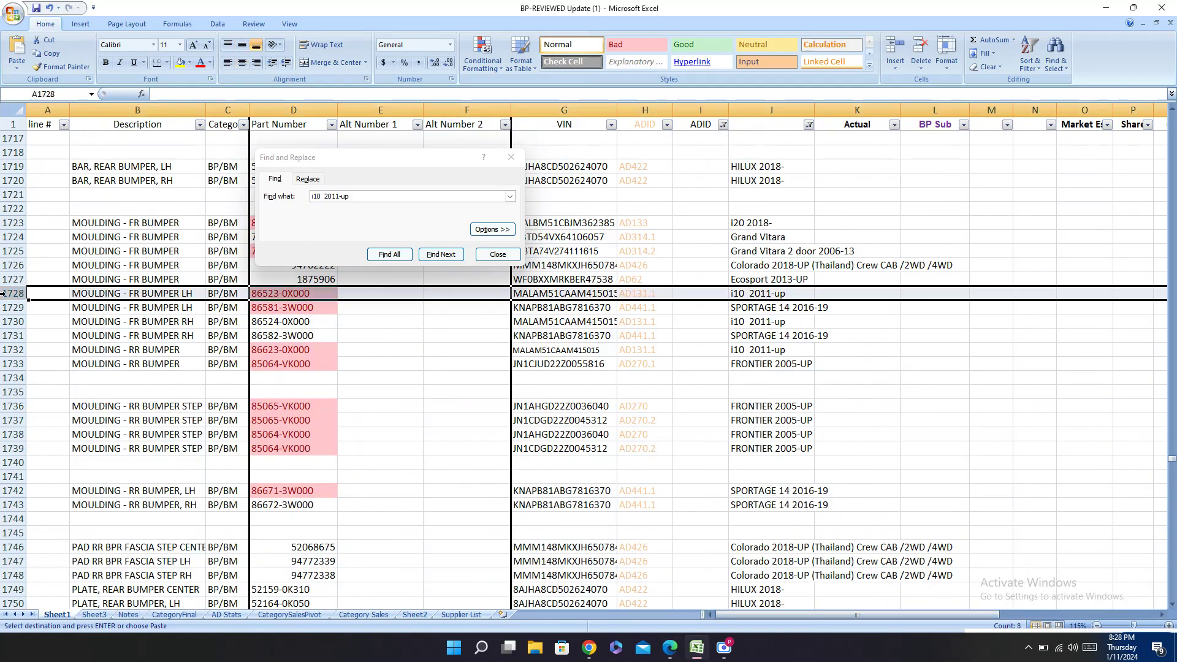
click(759, 294)
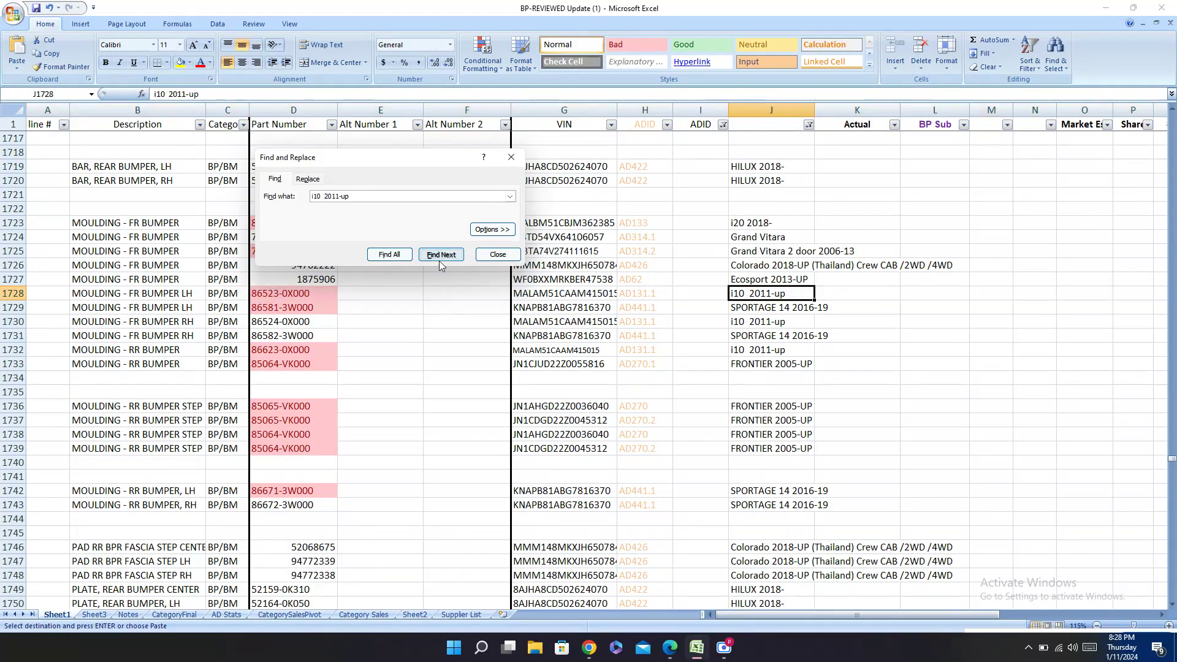
Step: Go to the next match, row 1730, and paste the dashes into its catalog columns
click(441, 254)
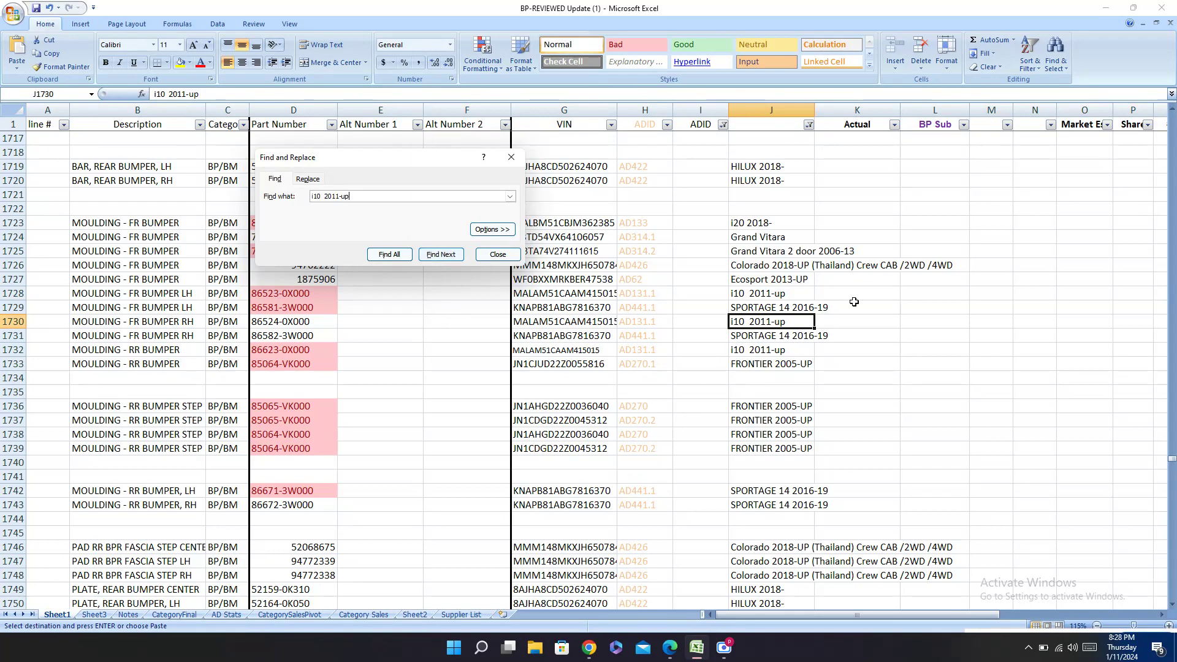
click(14, 321)
drag(929, 608, 1087, 610)
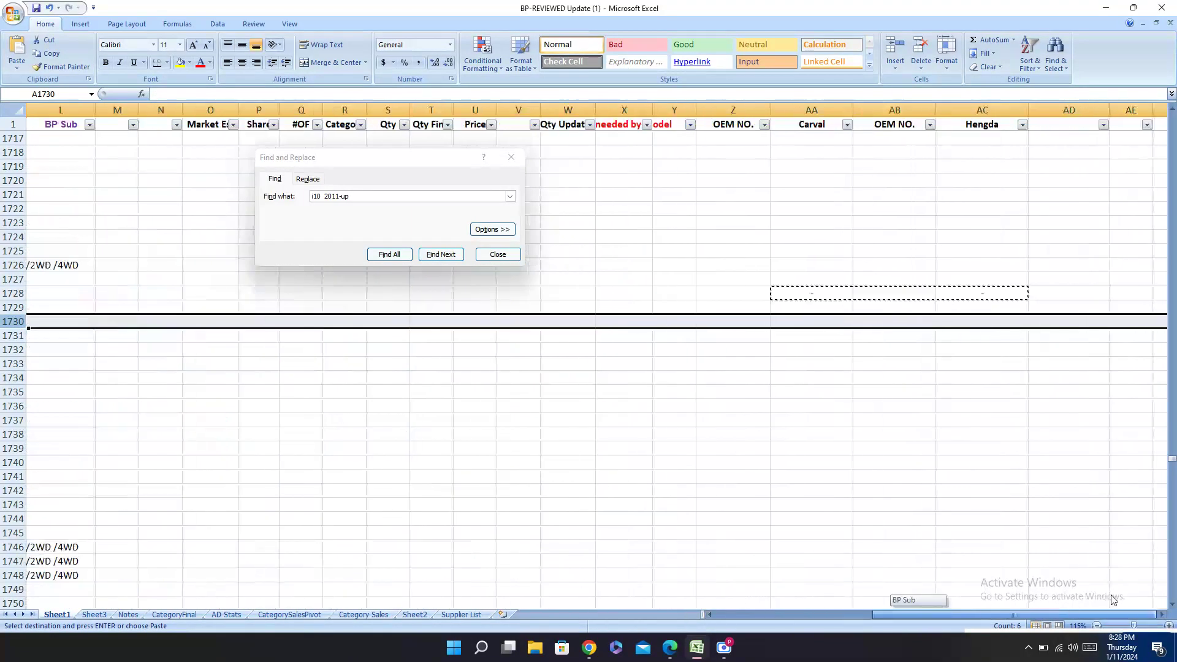
click(800, 321)
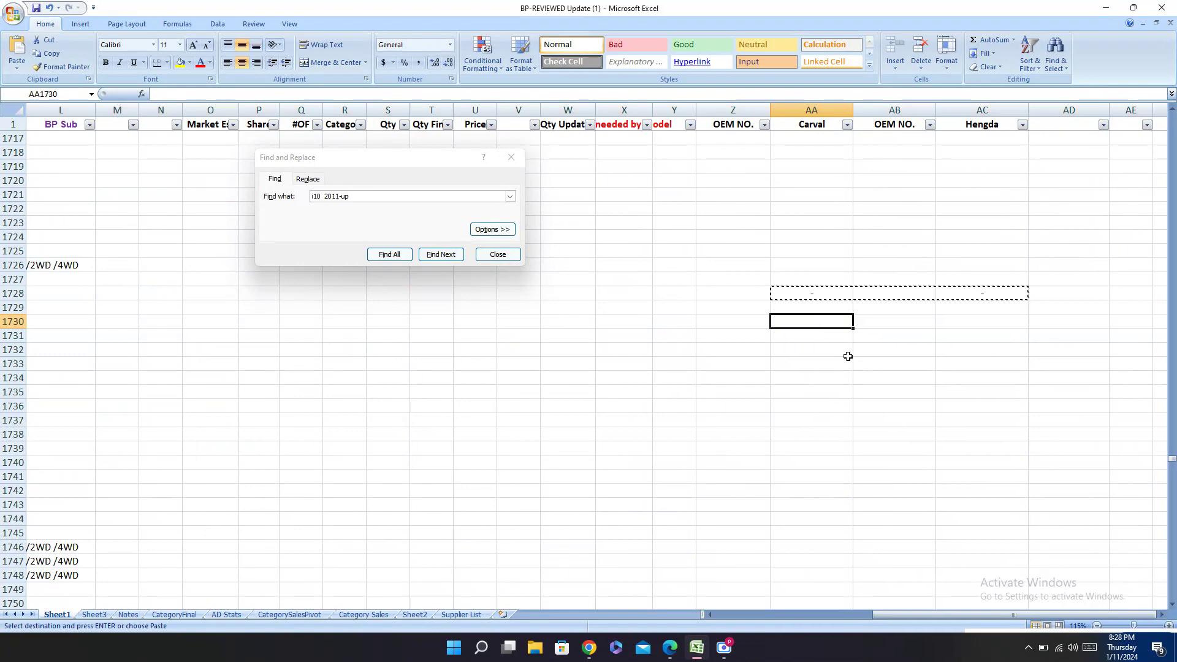
key(ctrl+v)
drag(954, 618, 795, 614)
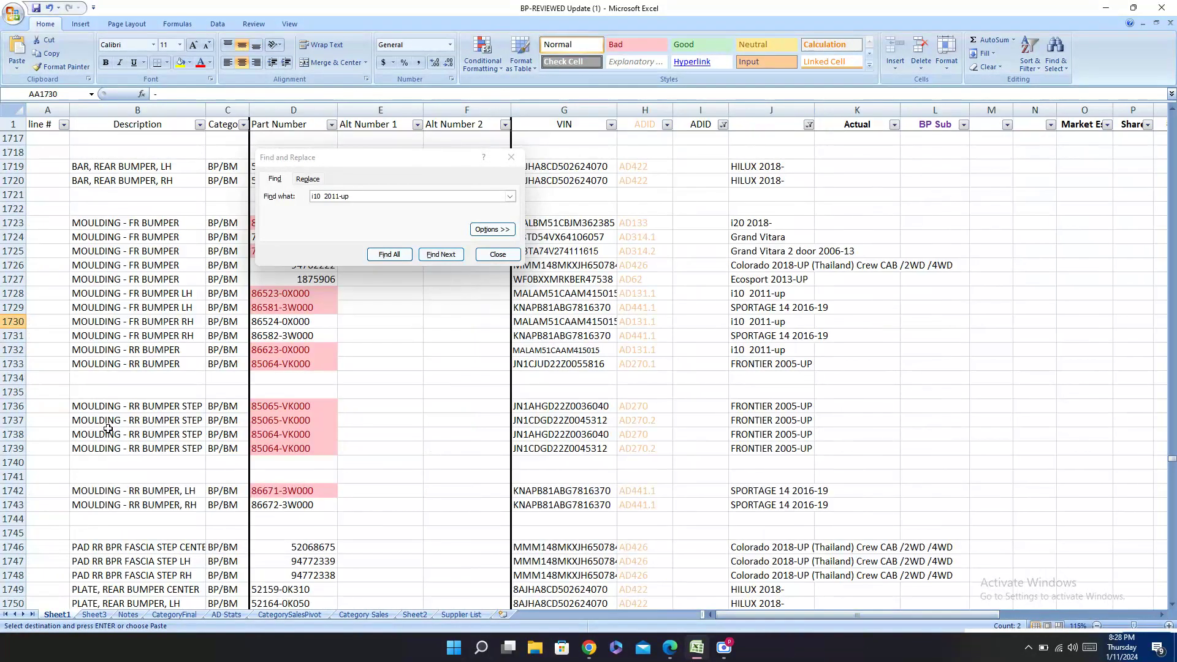
click(27, 319)
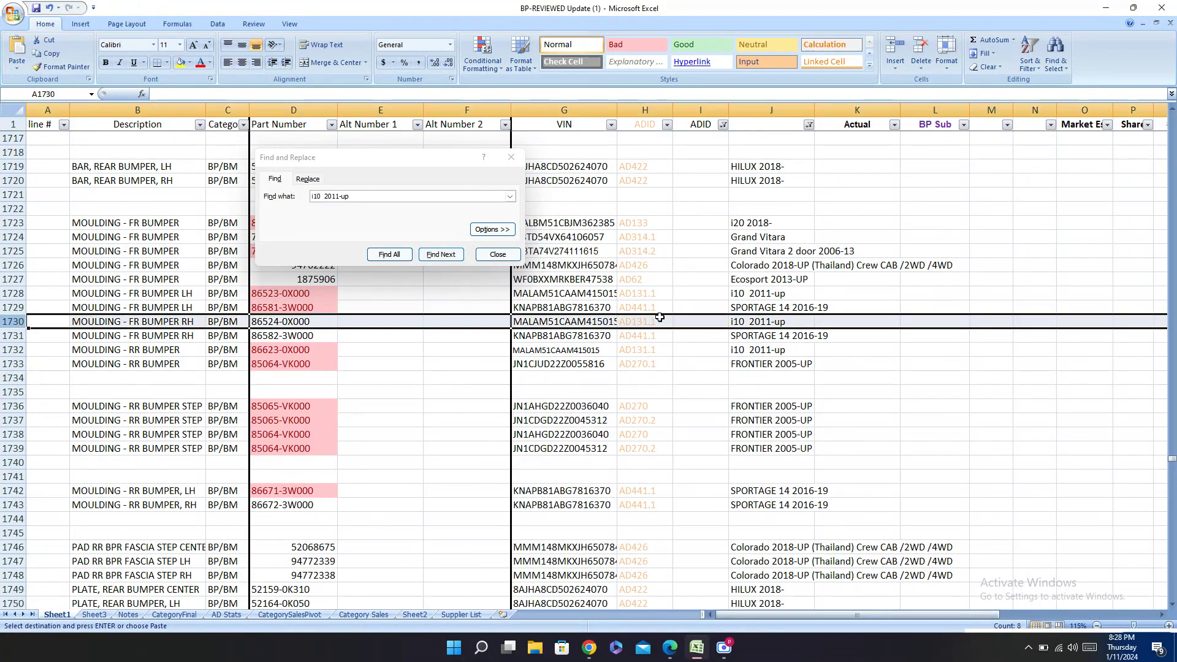
click(776, 321)
Step: Go to row 1732, part 86623-0X000, and paste the dashes into its catalog columns
click(440, 255)
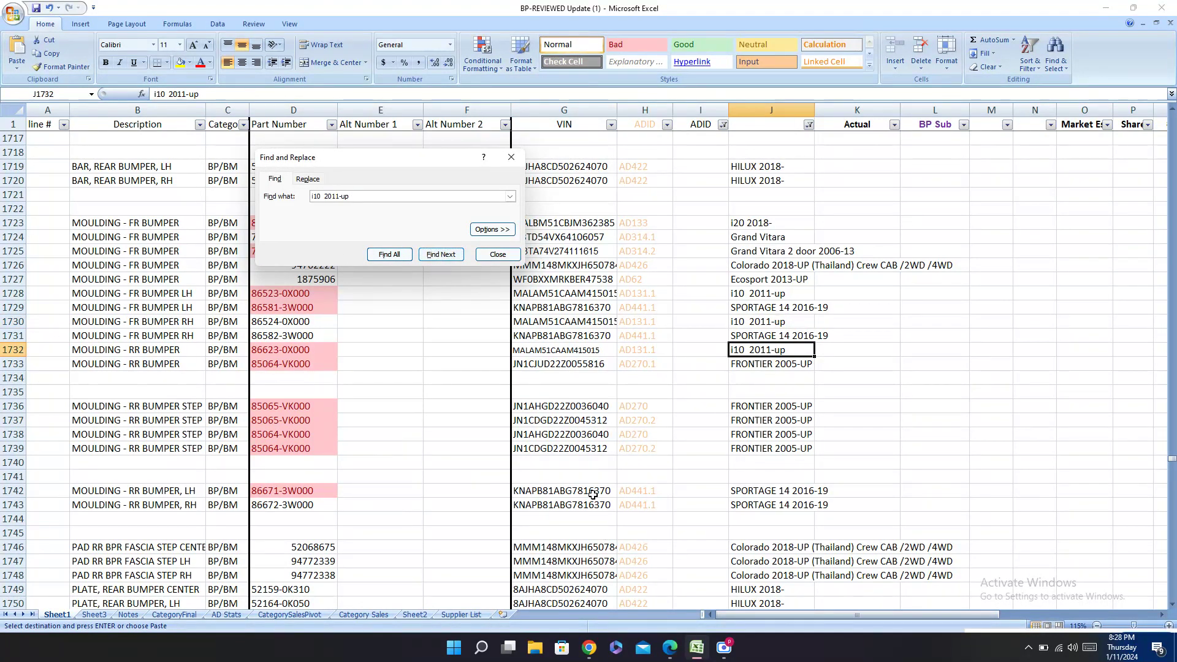
click(16, 349)
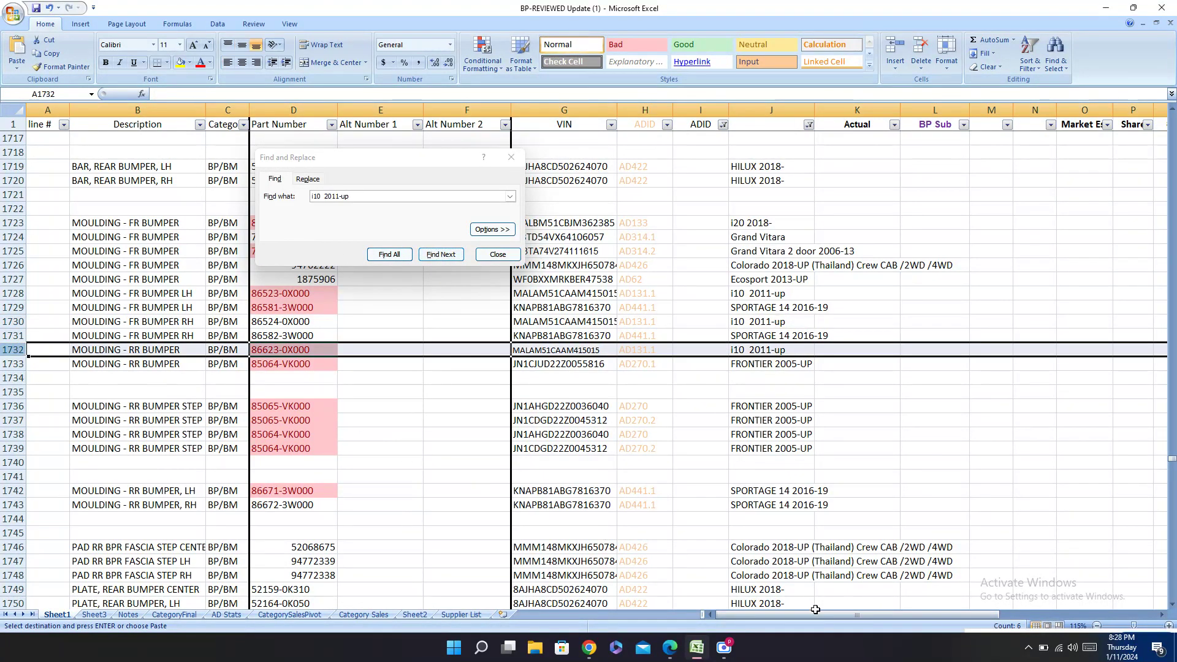
drag(815, 609, 975, 610)
click(808, 348)
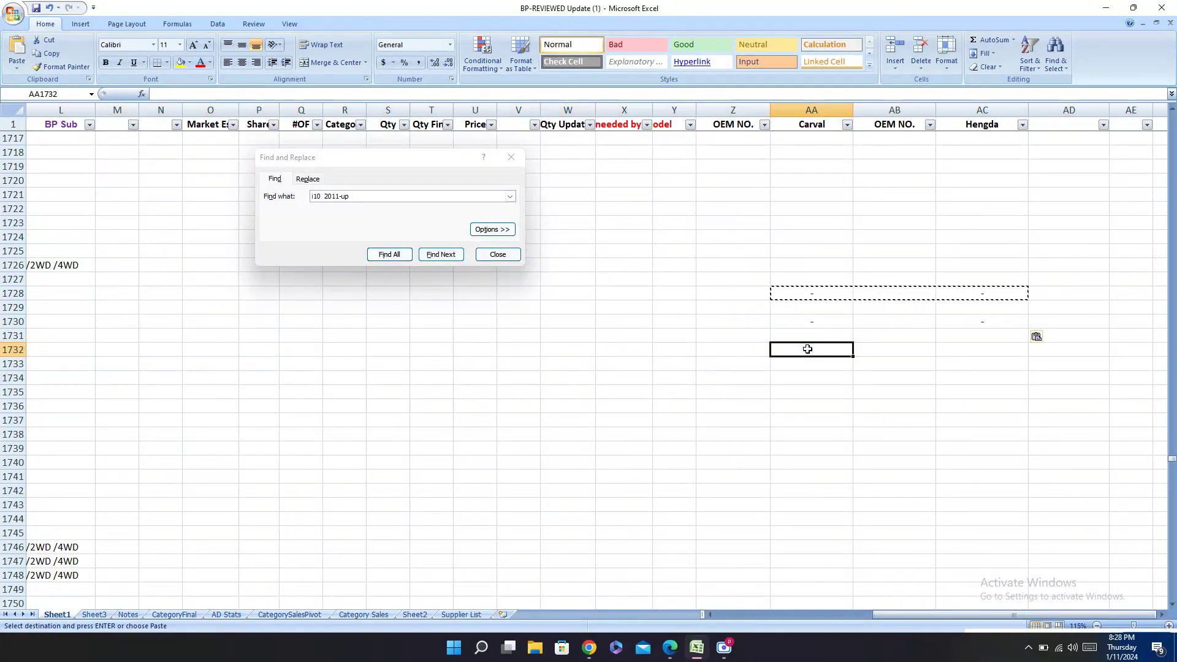
key(ctrl+v)
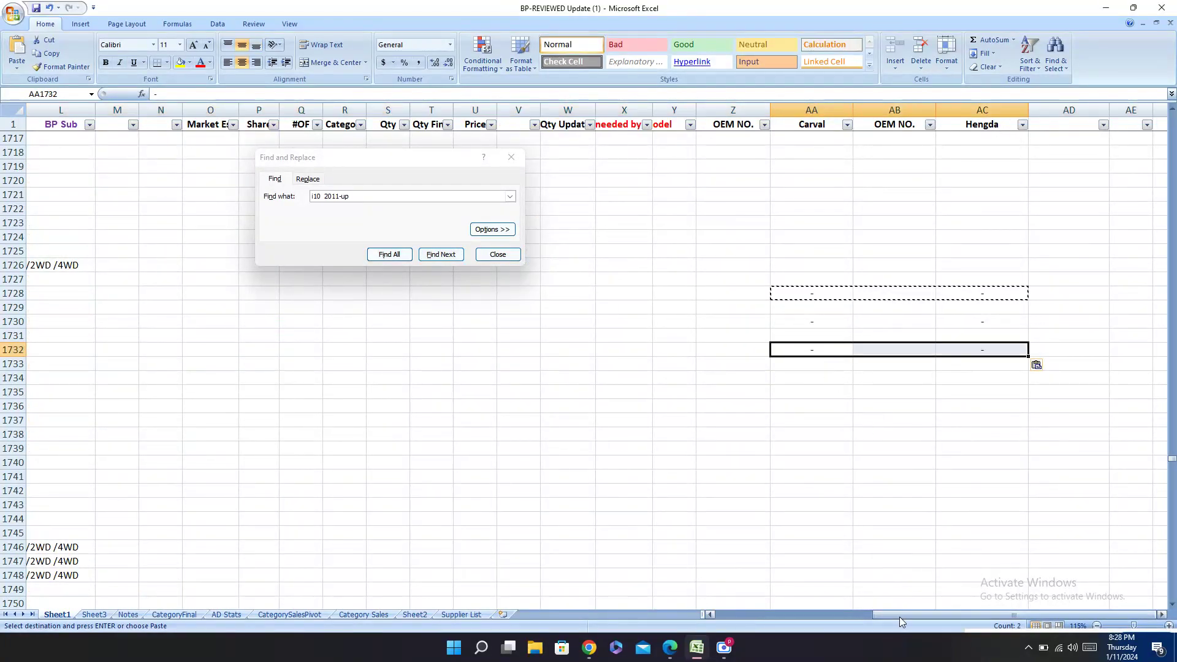
drag(899, 615, 743, 615)
click(758, 349)
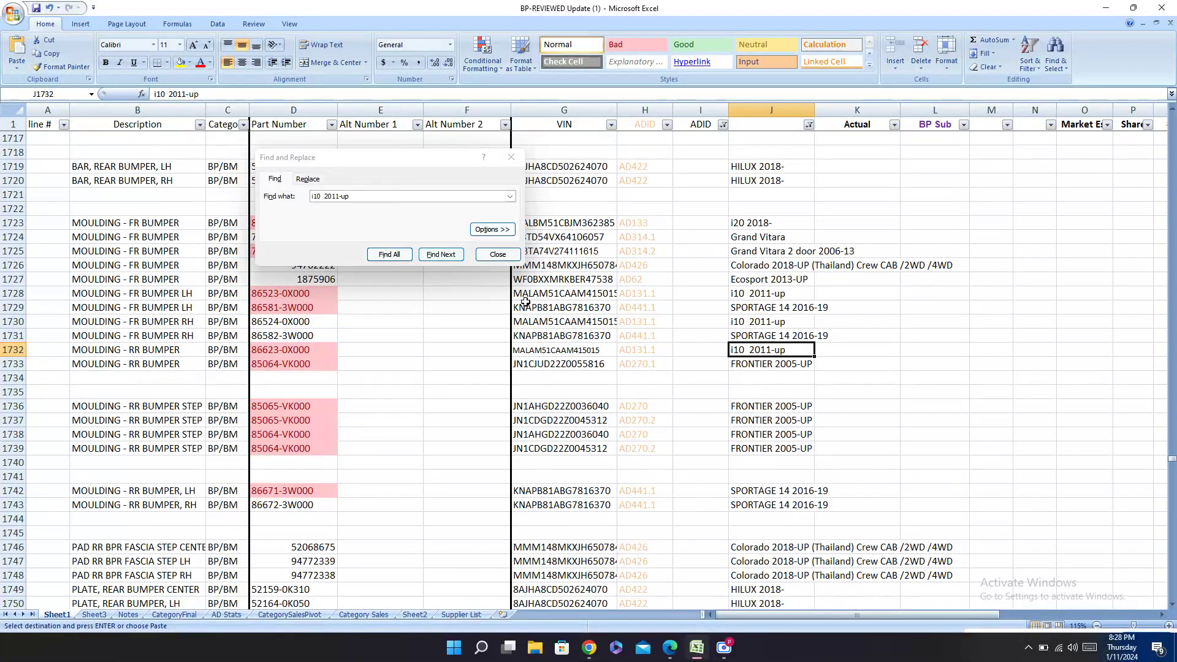
Step: Advance to row 1788 and copy the front LH fender part number 66311-0X300 from D1788
click(441, 254)
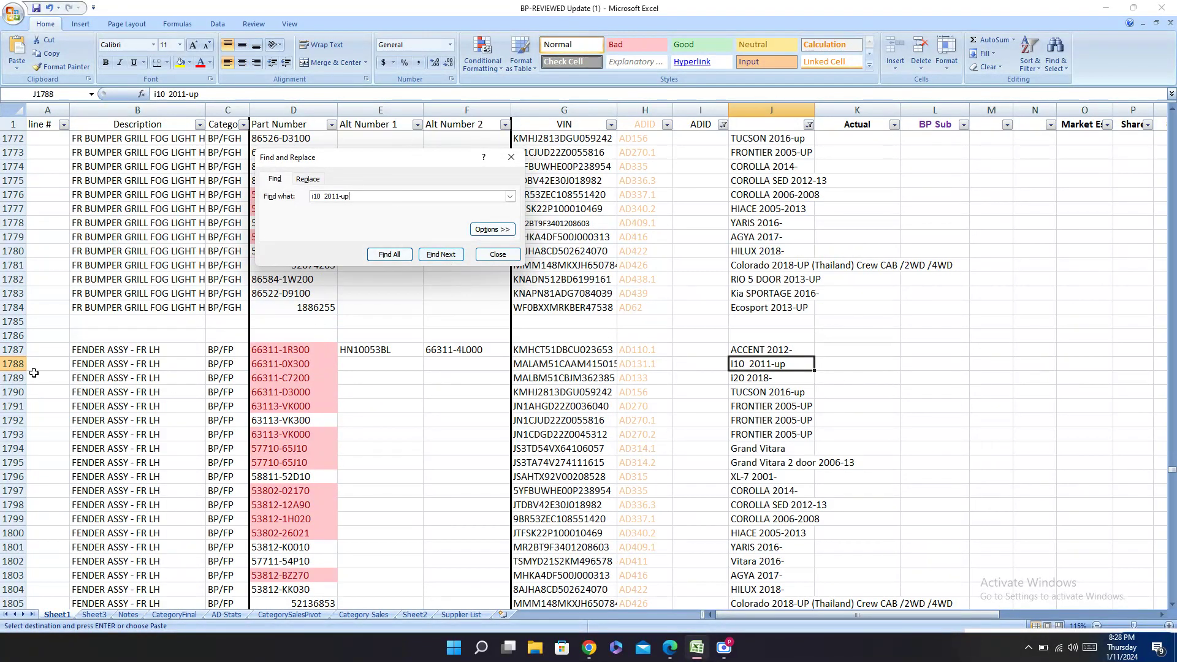
click(16, 366)
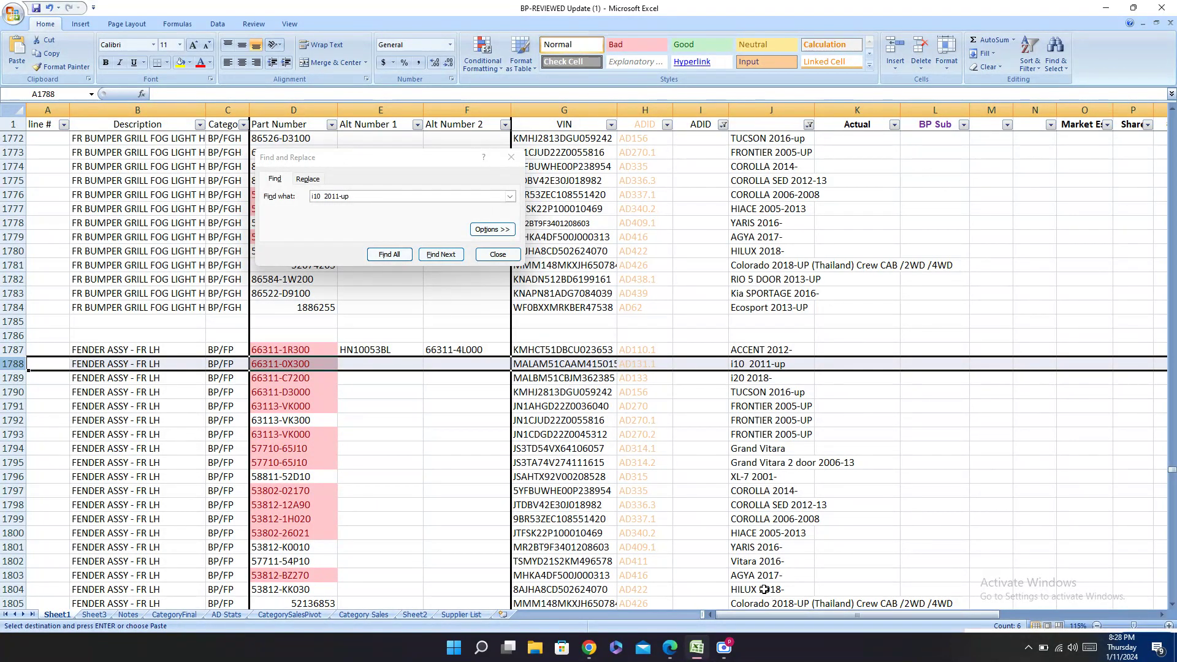
click(682, 646)
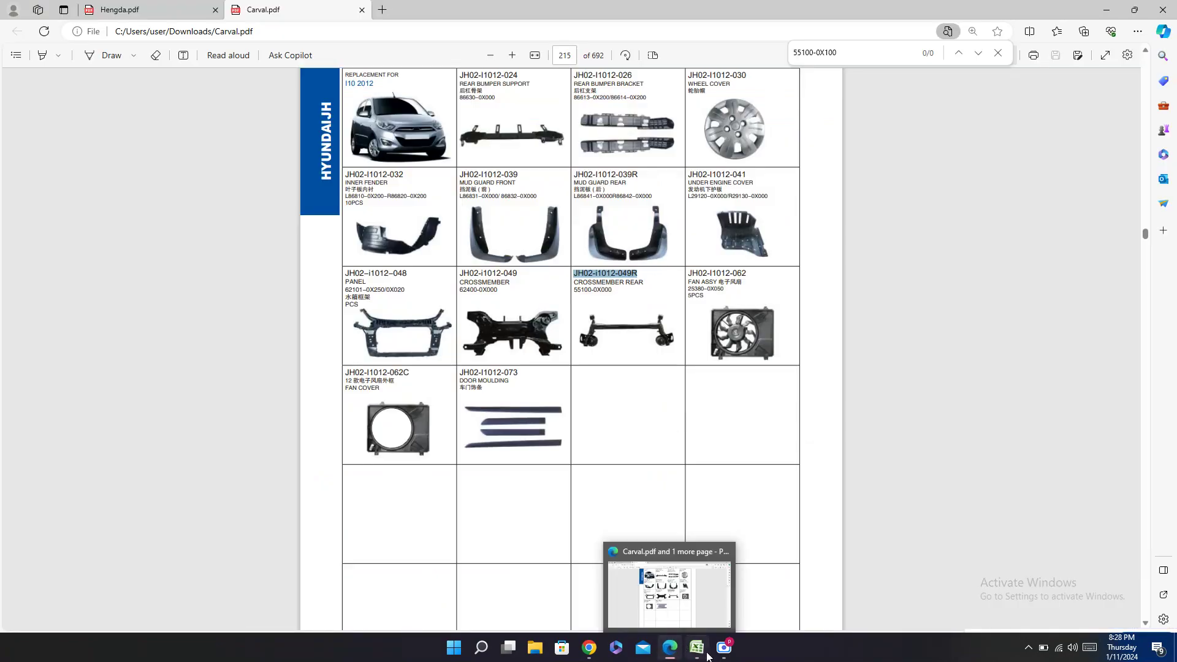
click(693, 651)
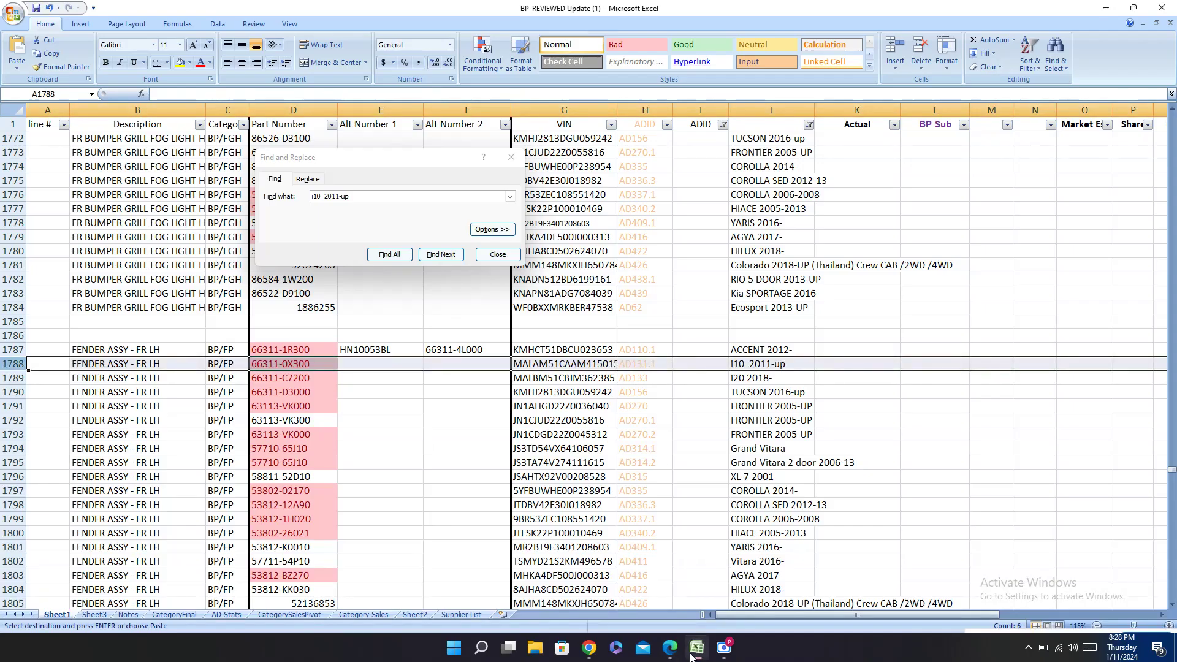
click(304, 366)
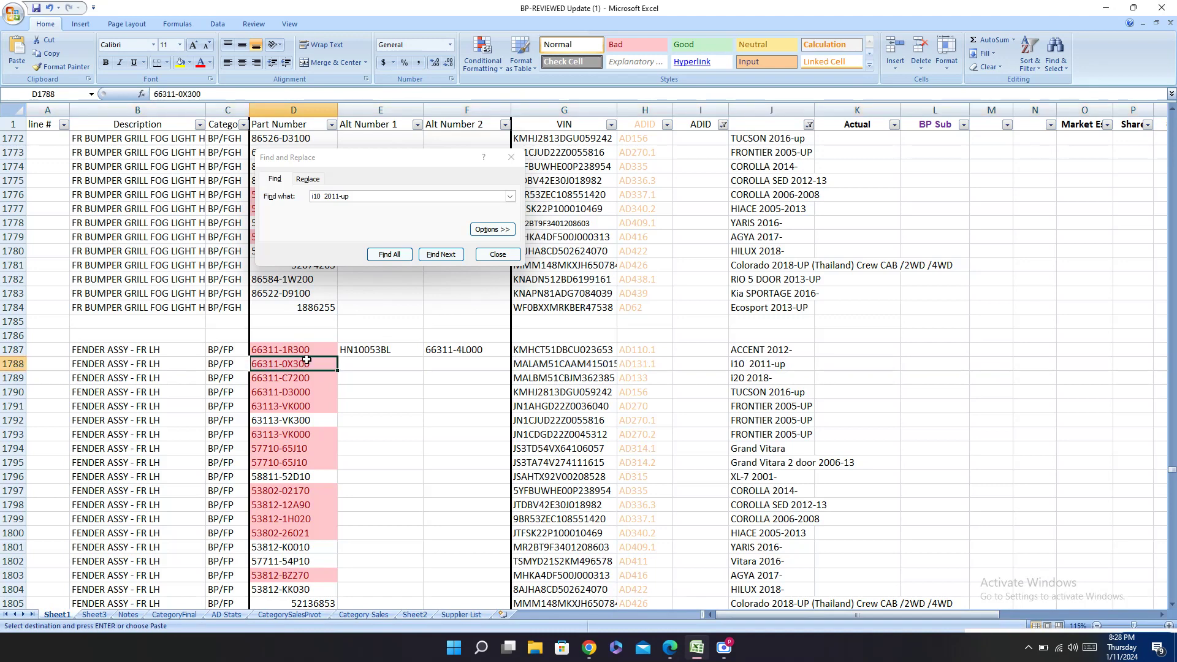
key(ctrl+c)
Step: Search Carval.pdf for 66311-0X300, which returns no matches
key(alt+Tab)
key(ctrl+f)
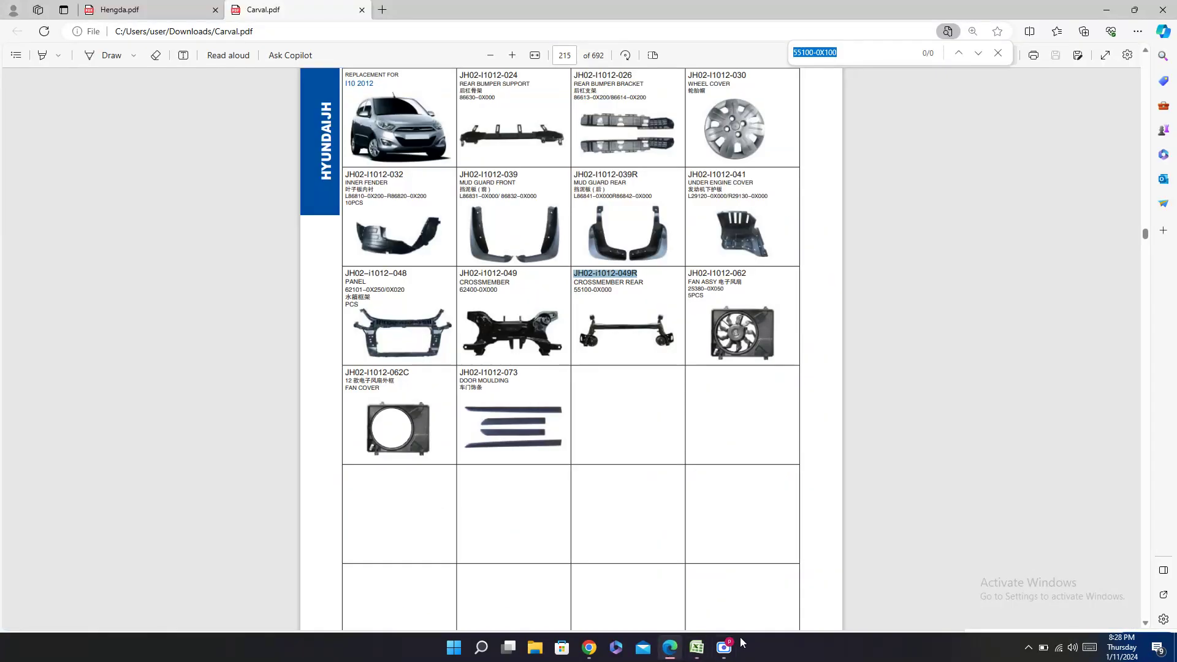
key(ctrl+v)
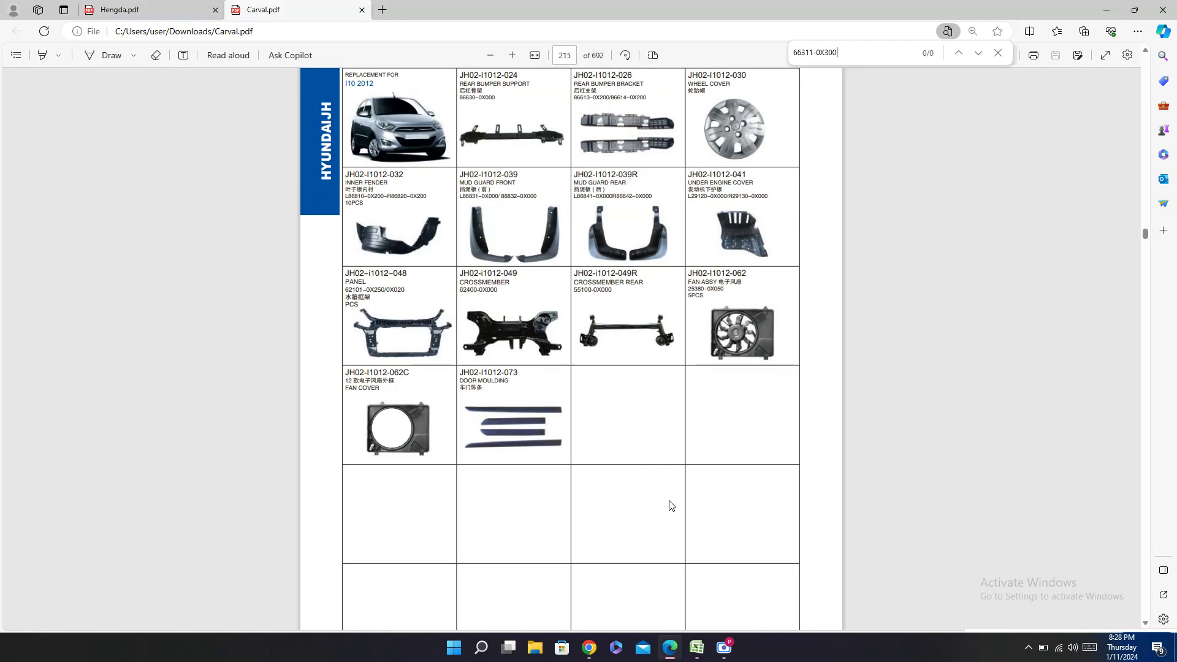
click(699, 659)
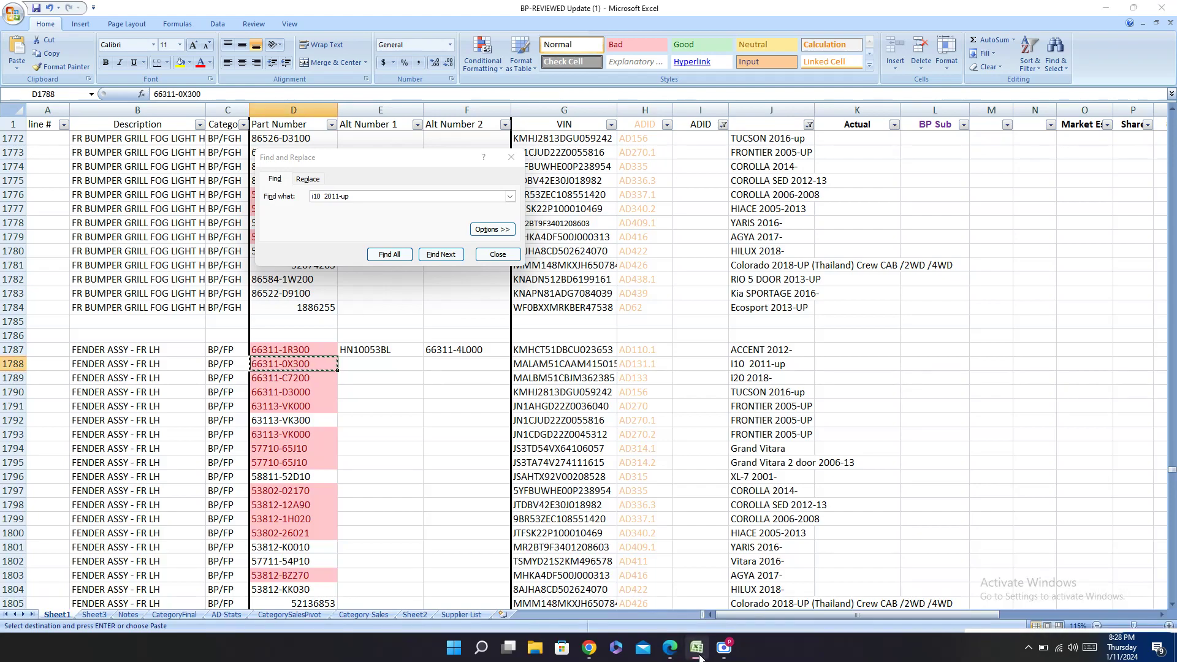
click(670, 647)
Step: Scroll through Carval pages 215–218 checking the i10 parts grids, ending on page 215
scroll(773, 345, up, 5)
scroll(773, 345, up, 10)
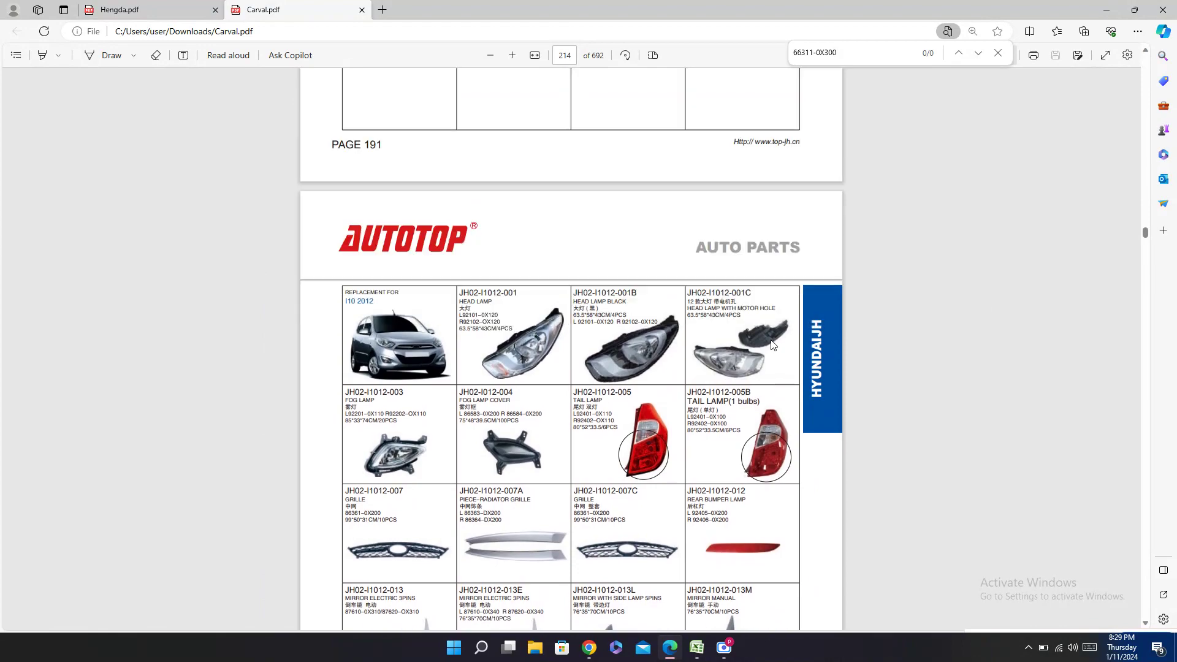
scroll(773, 345, down, 5)
scroll(773, 345, up, 1)
scroll(773, 345, up, 12)
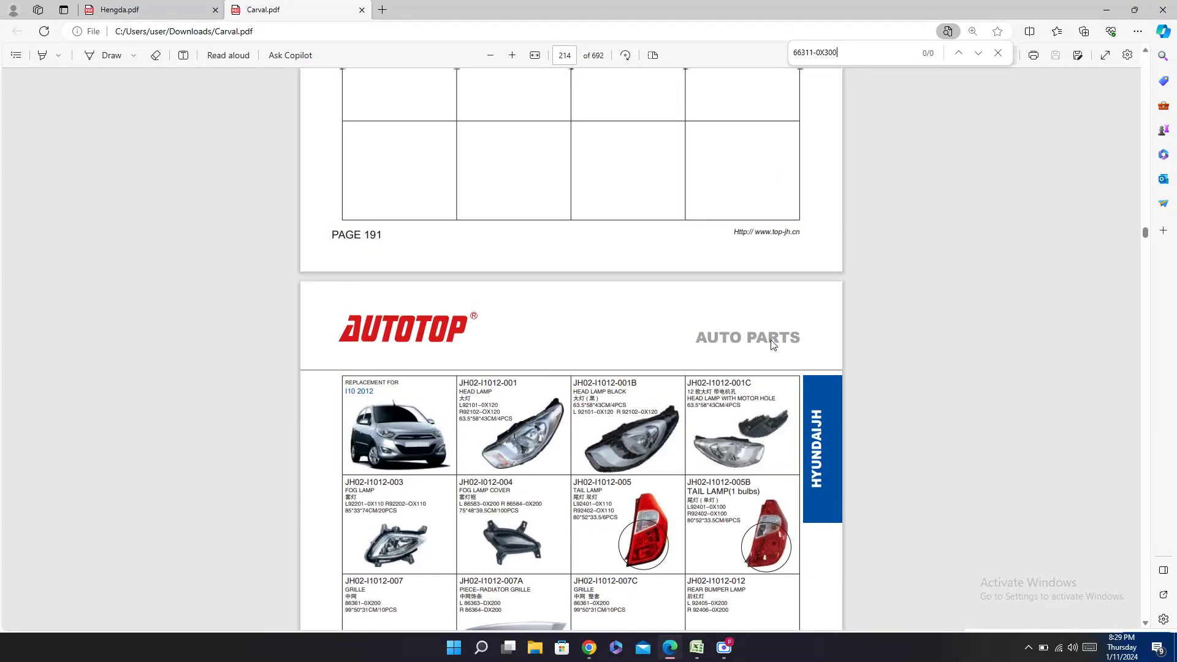
scroll(773, 345, up, 2)
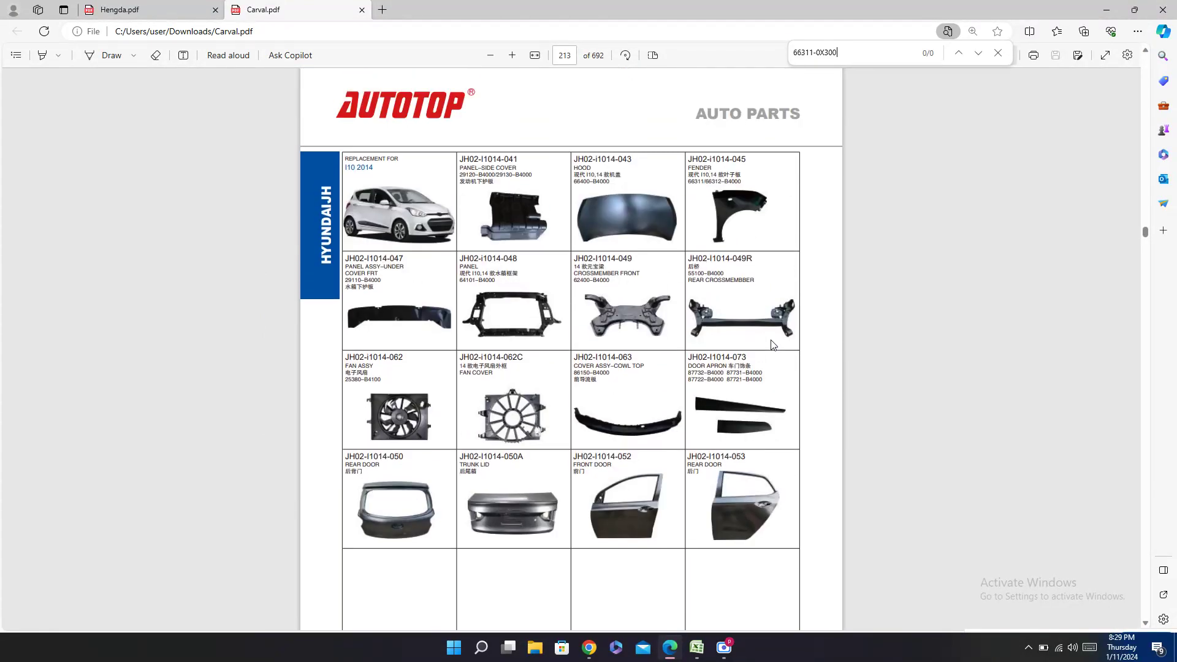
scroll(771, 344, down, 20)
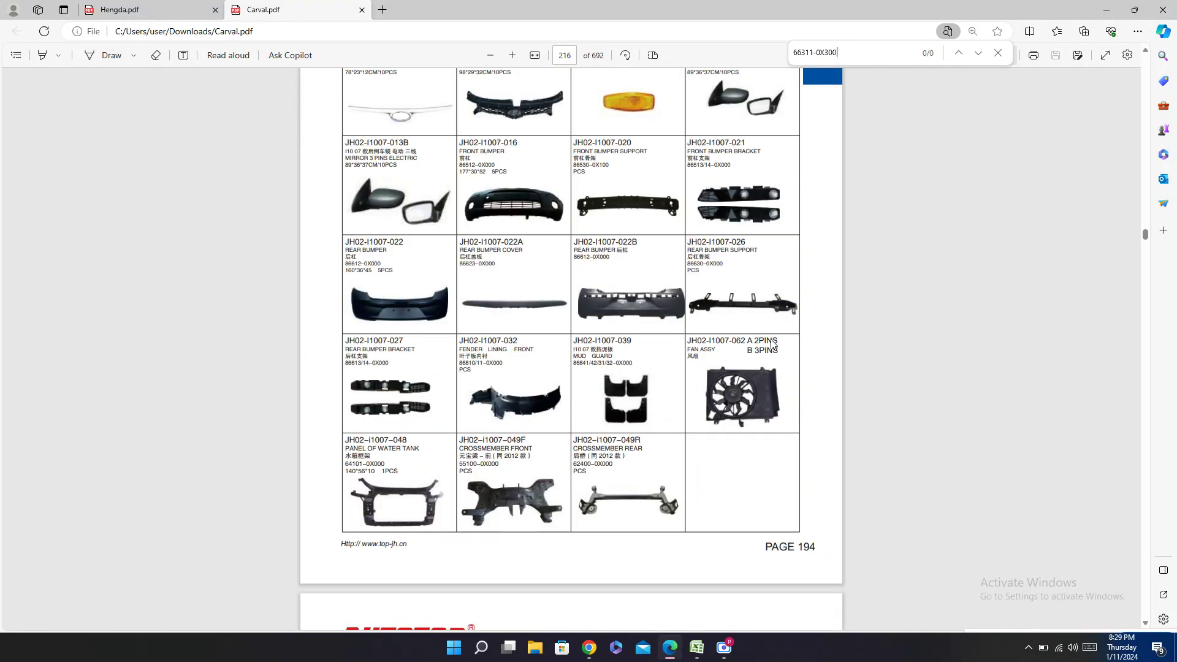
scroll(758, 308, up, 6)
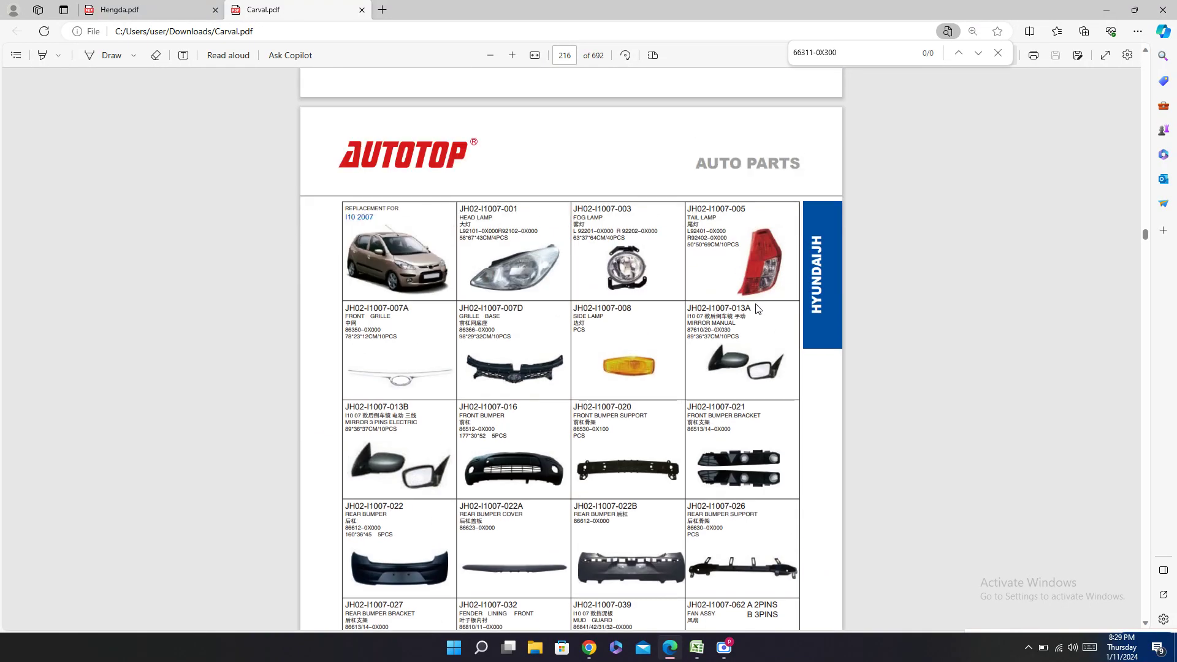
scroll(757, 308, up, 18)
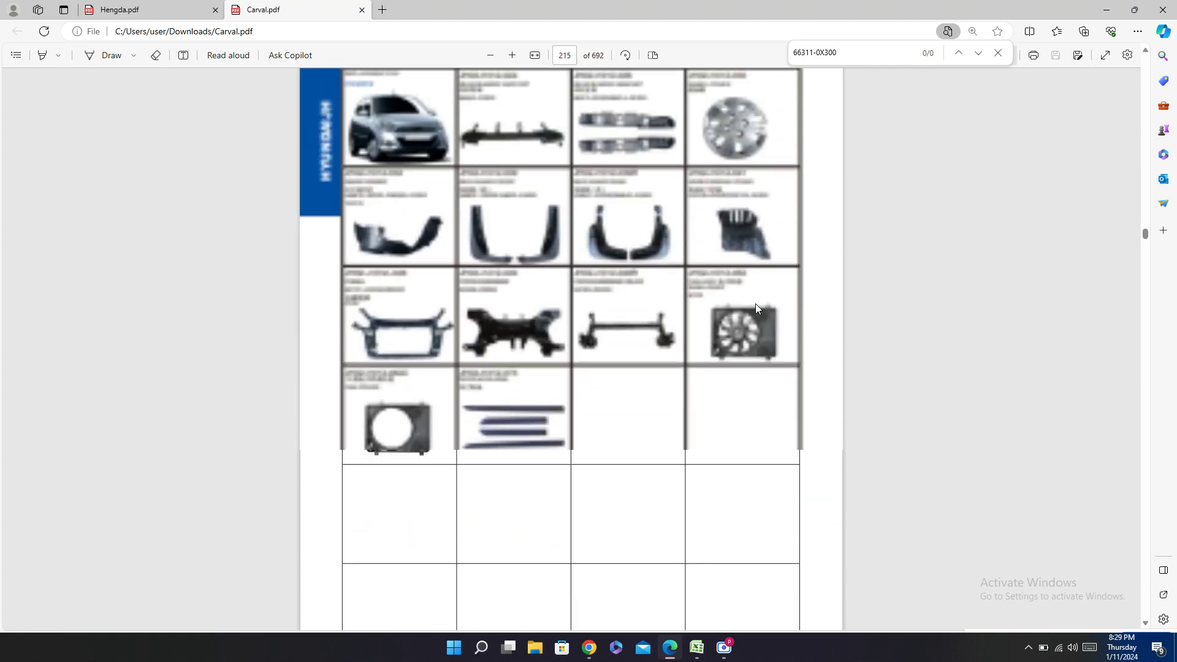
scroll(756, 303, up, 8)
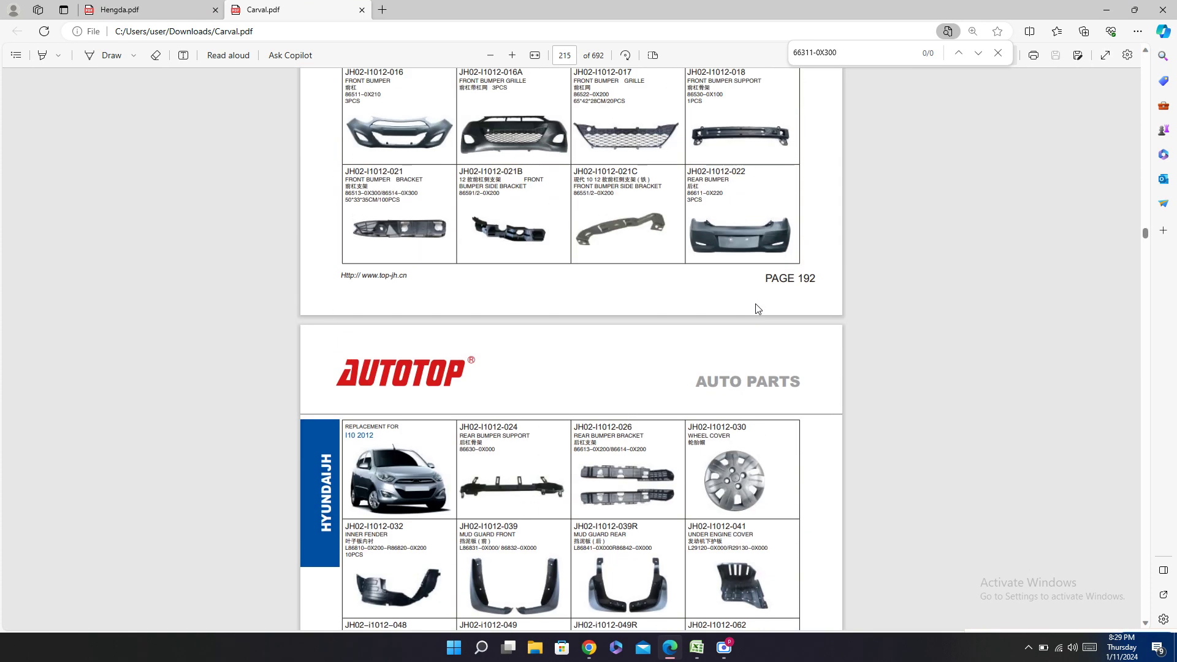
scroll(758, 308, up, 8)
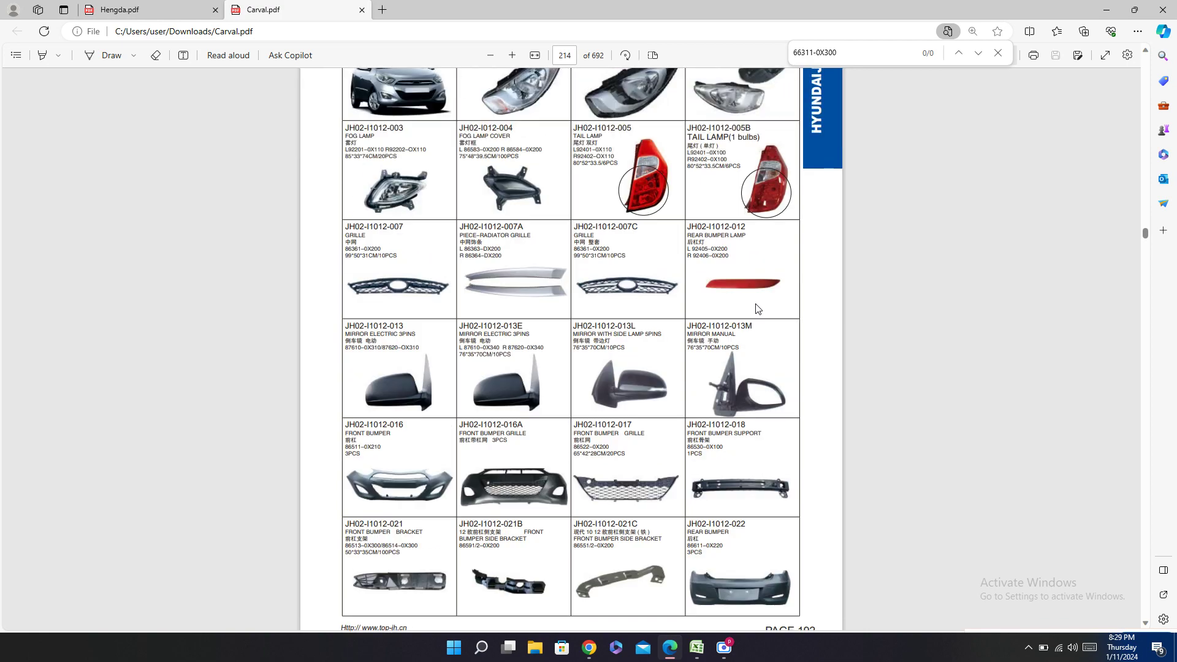
scroll(758, 308, up, 4)
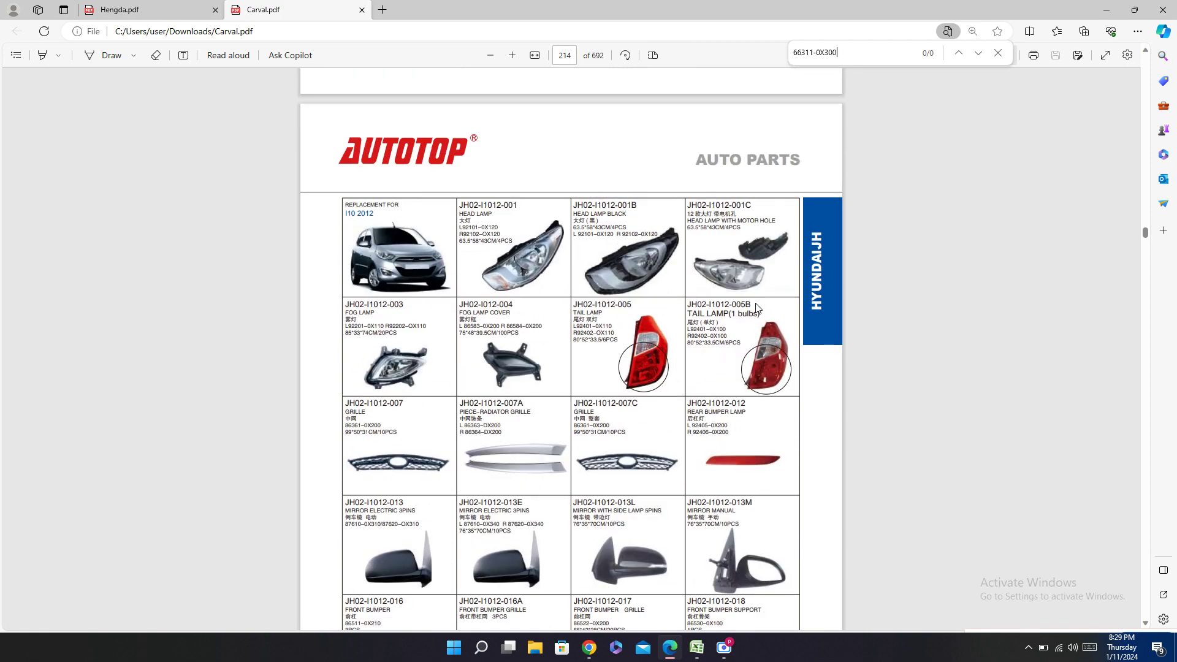
scroll(758, 308, down, 20)
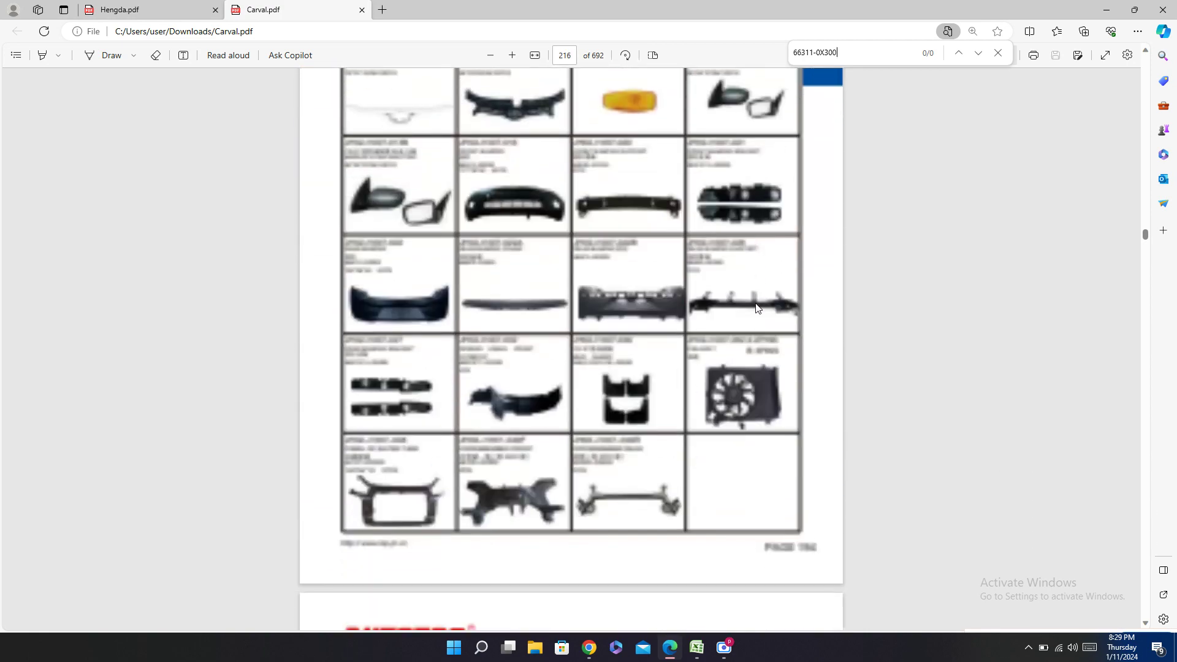
scroll(771, 314, down, 15)
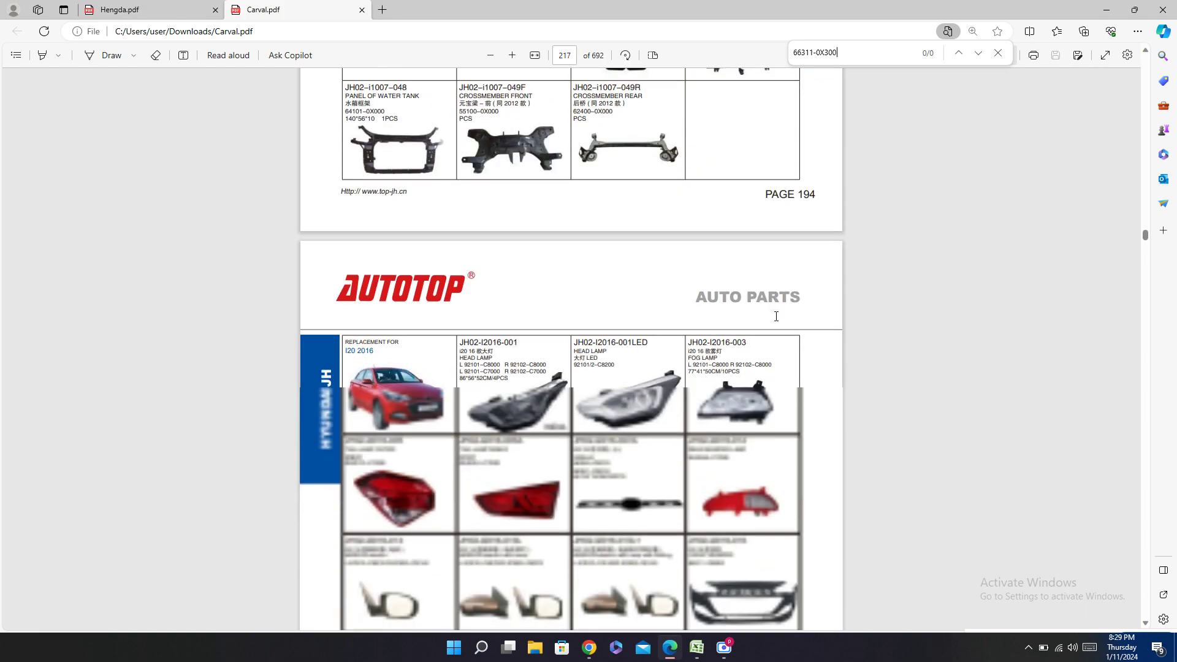
scroll(776, 308, down, 2)
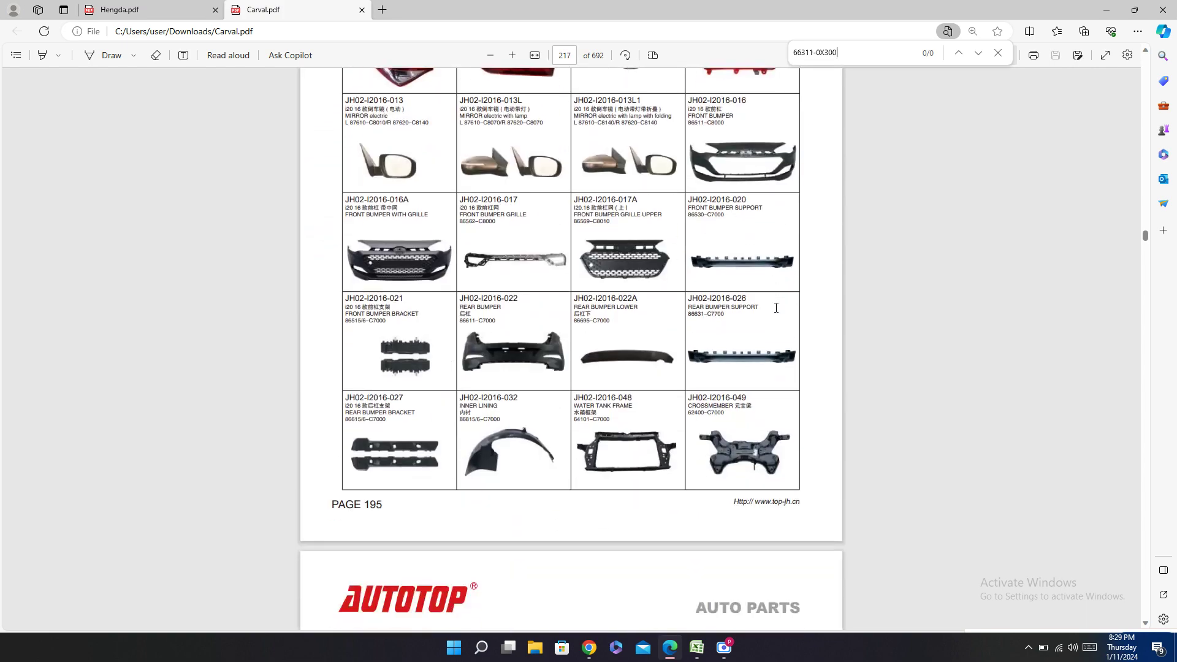
scroll(776, 308, down, 5)
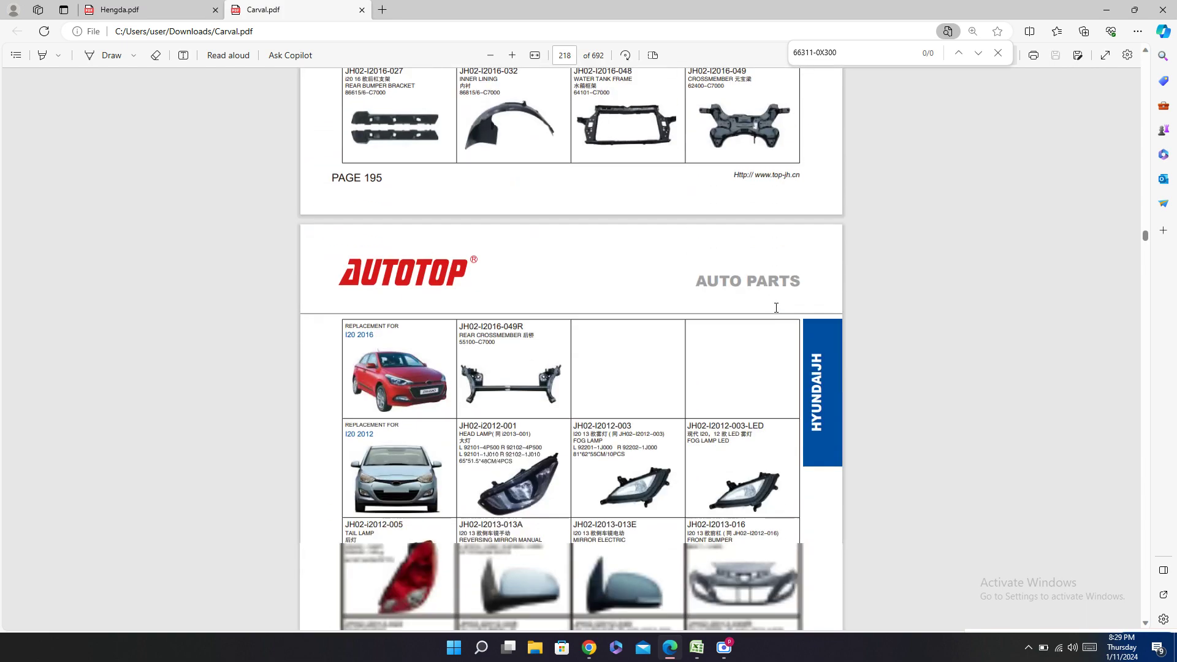
scroll(776, 308, up, 7)
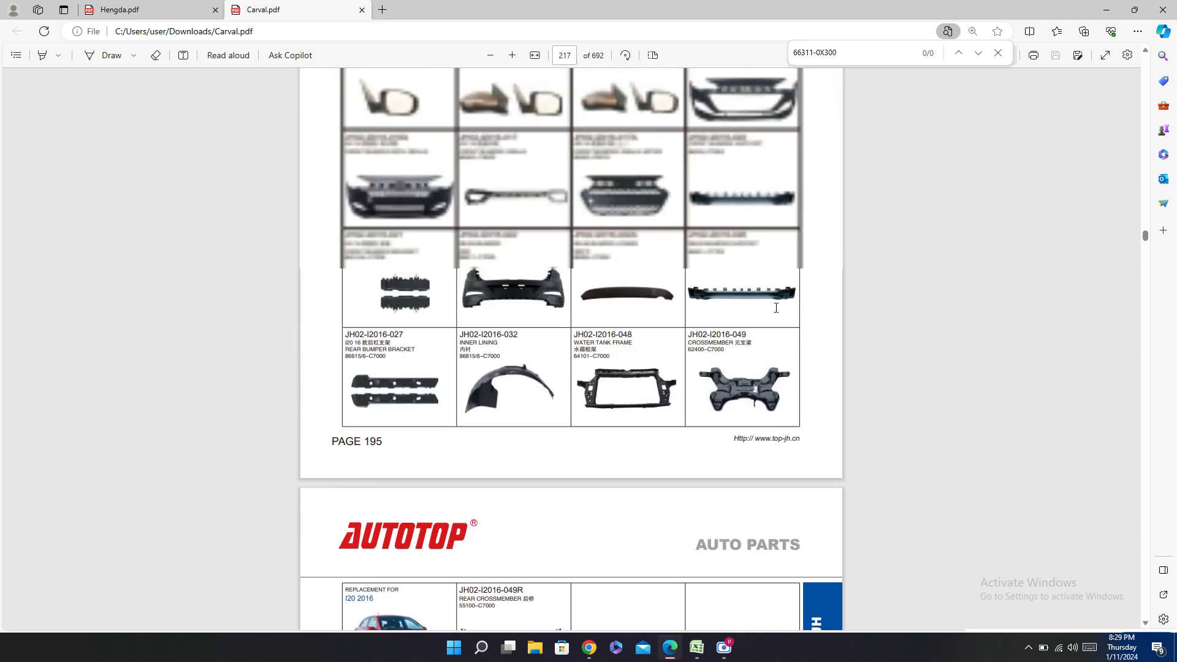
scroll(776, 308, up, 2)
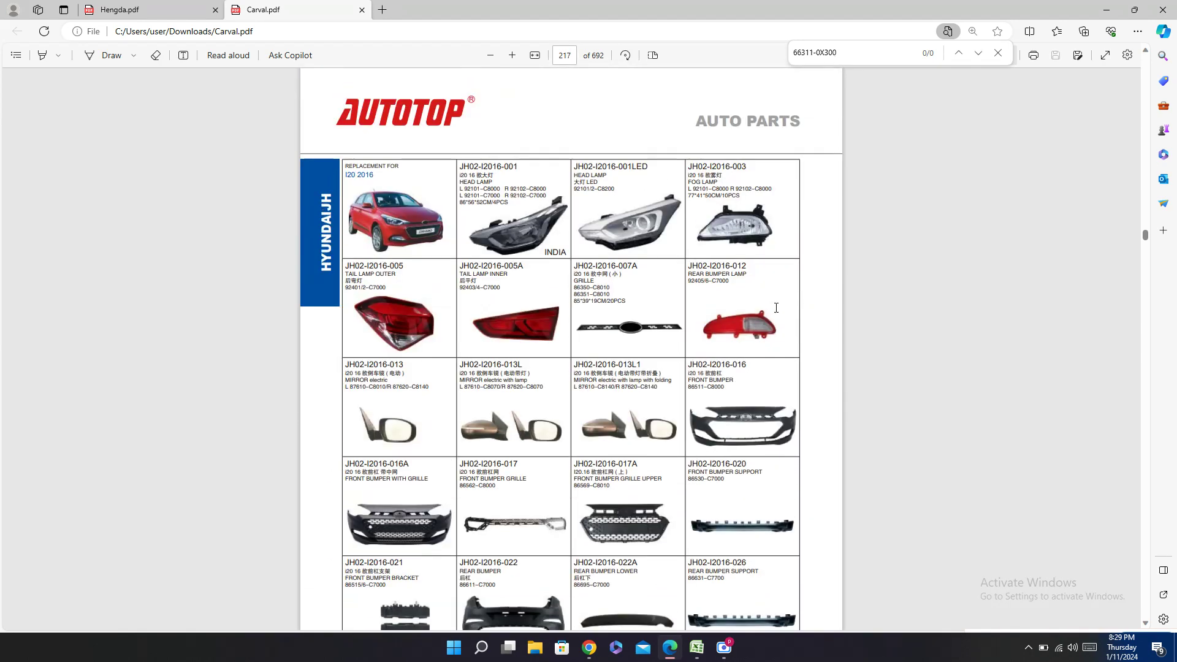
scroll(776, 308, down, 3)
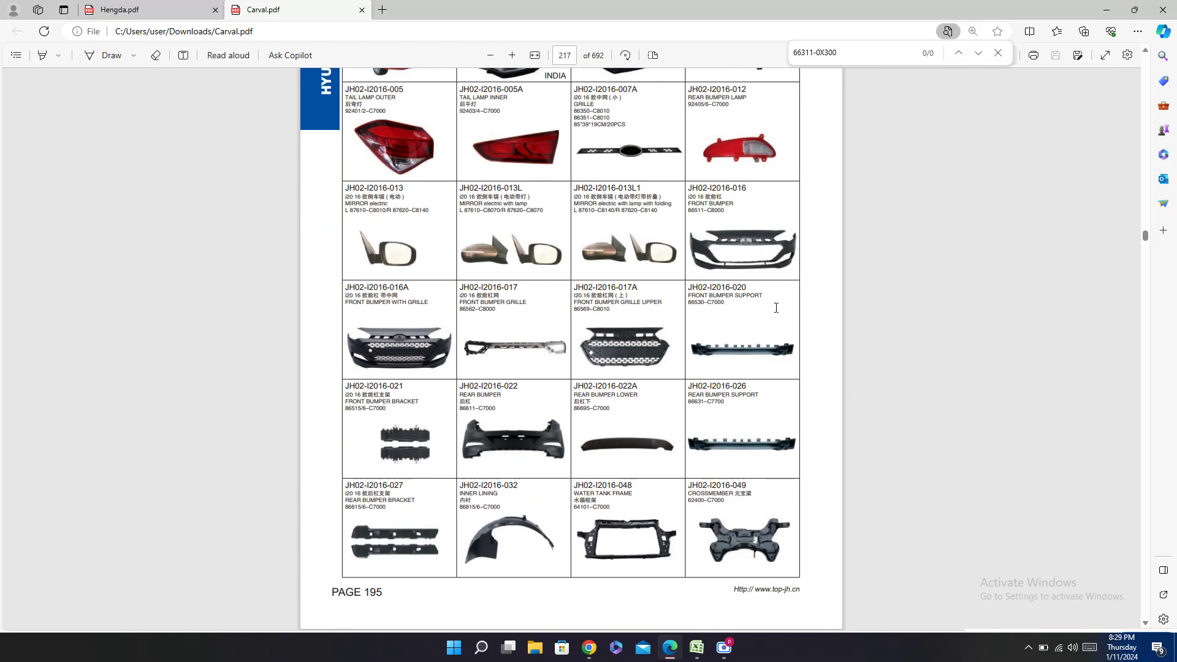
scroll(776, 308, up, 12)
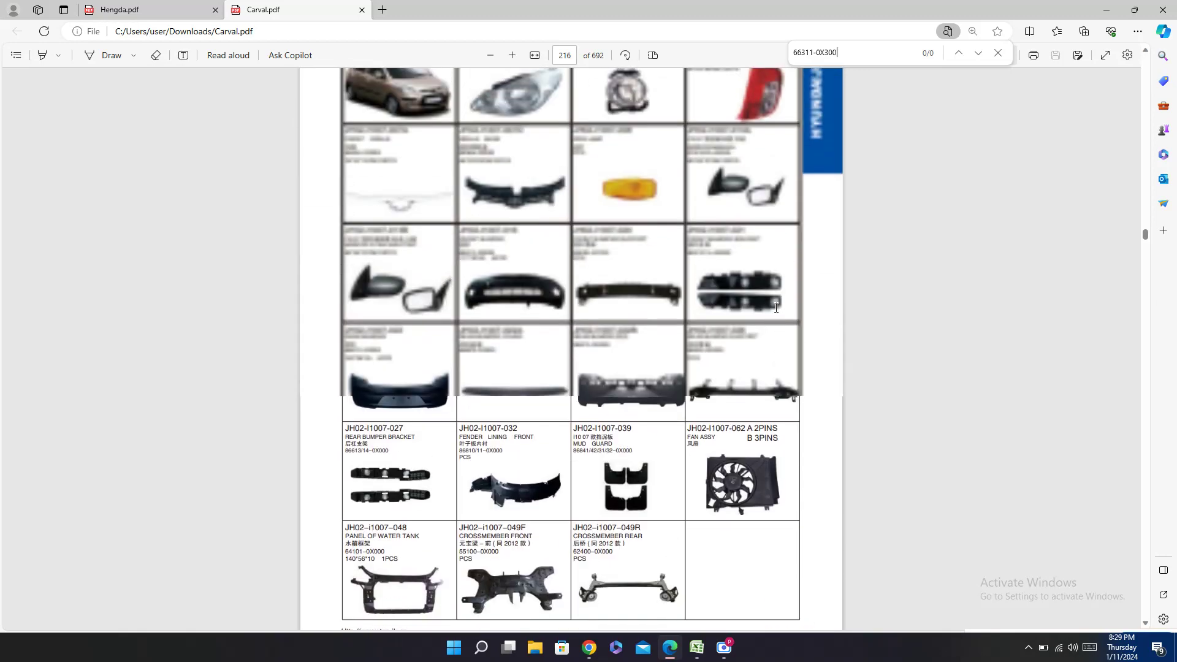
scroll(776, 308, down, 7)
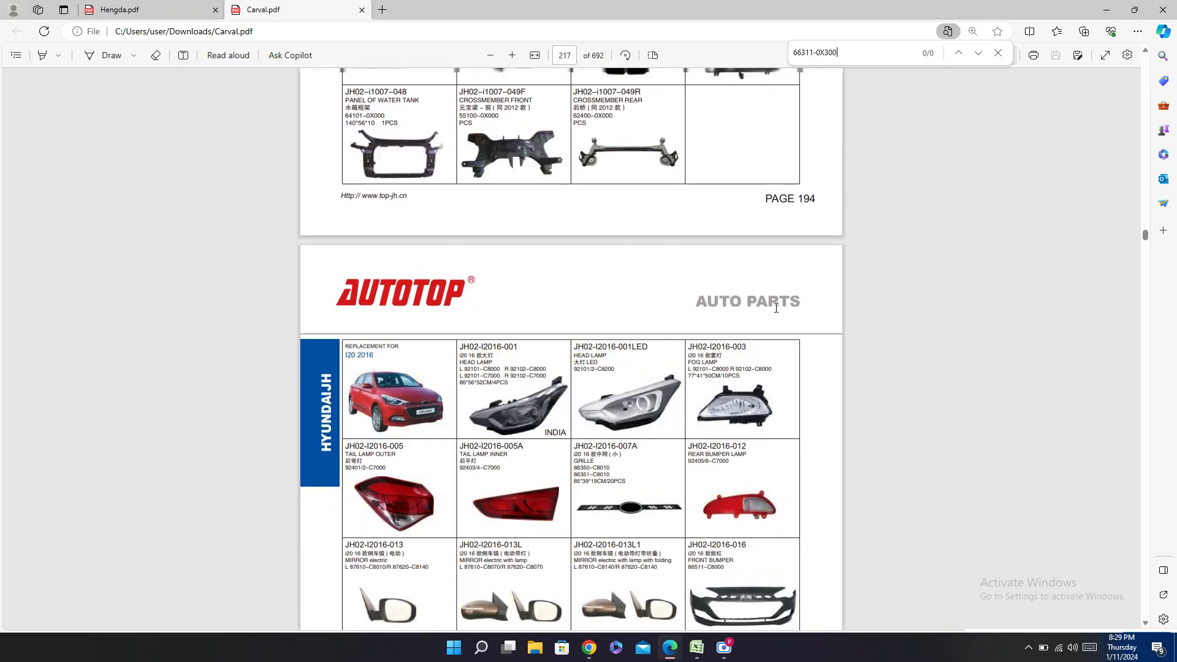
scroll(777, 308, up, 6)
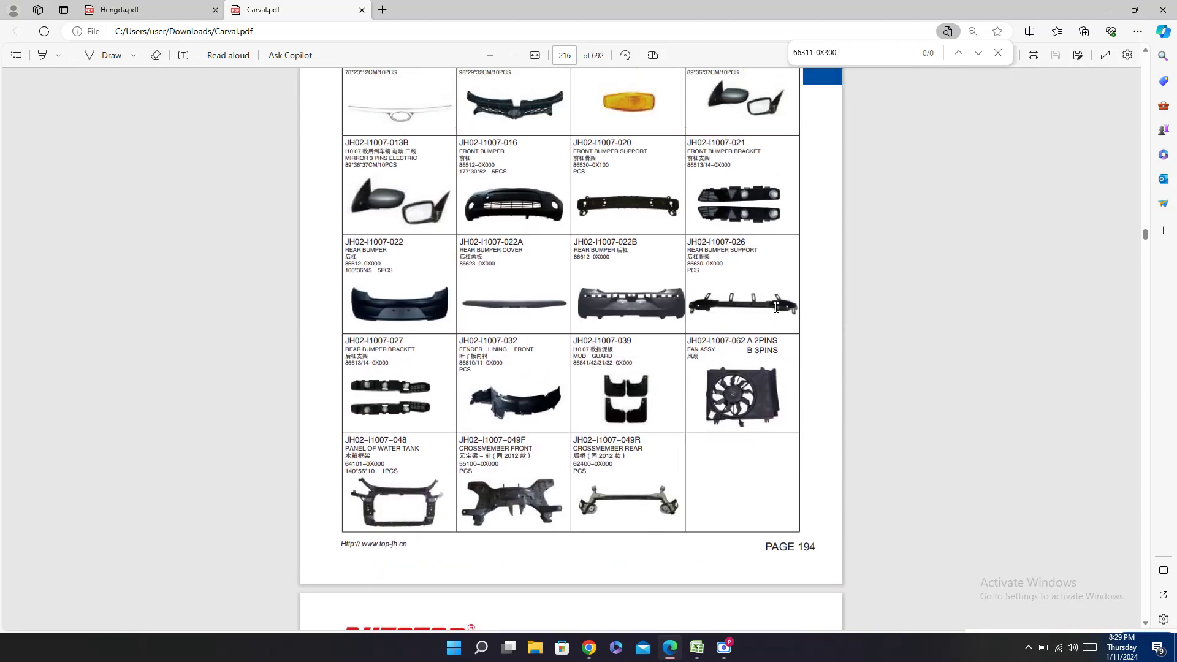
scroll(776, 308, up, 3)
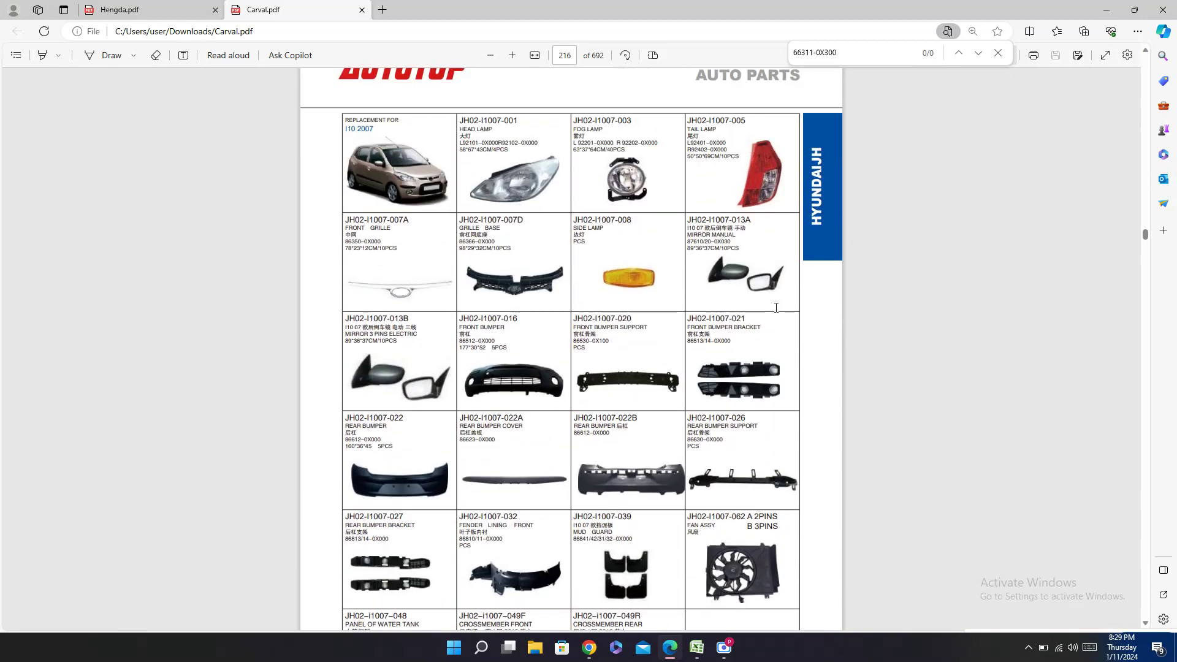
scroll(776, 308, up, 12)
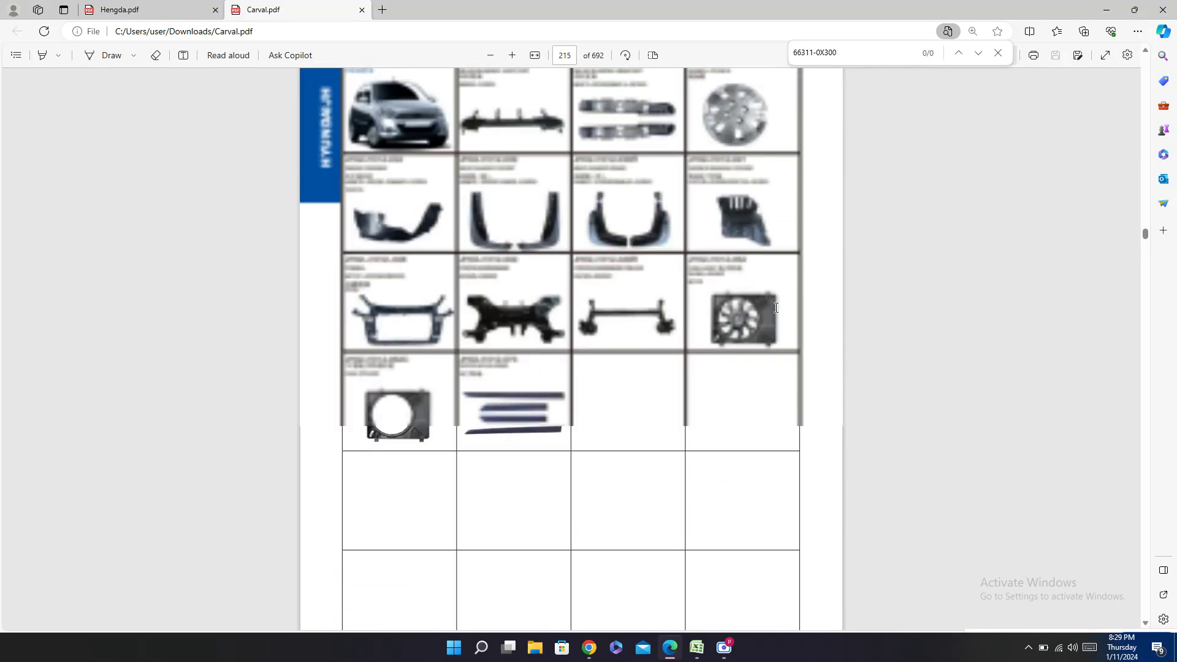
Step: Fill row 1788's Carval and Hengda cells with dashes copied from row 1779, undoing a mistaken OEM paste
click(697, 648)
click(8, 363)
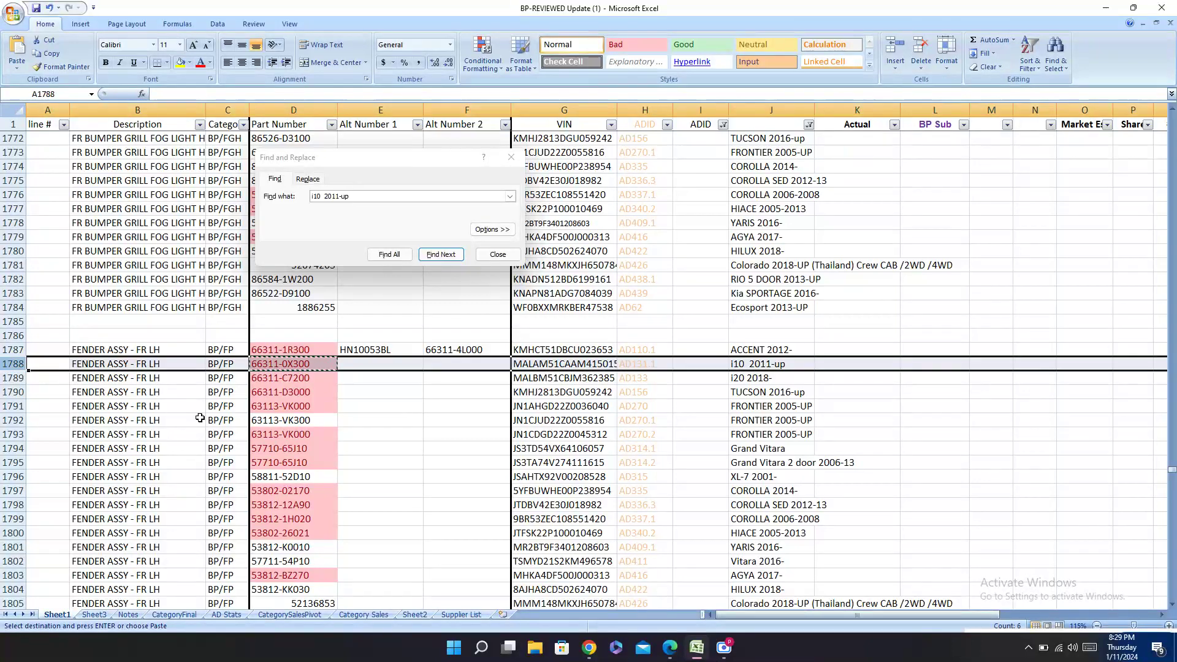
drag(712, 614, 1108, 605)
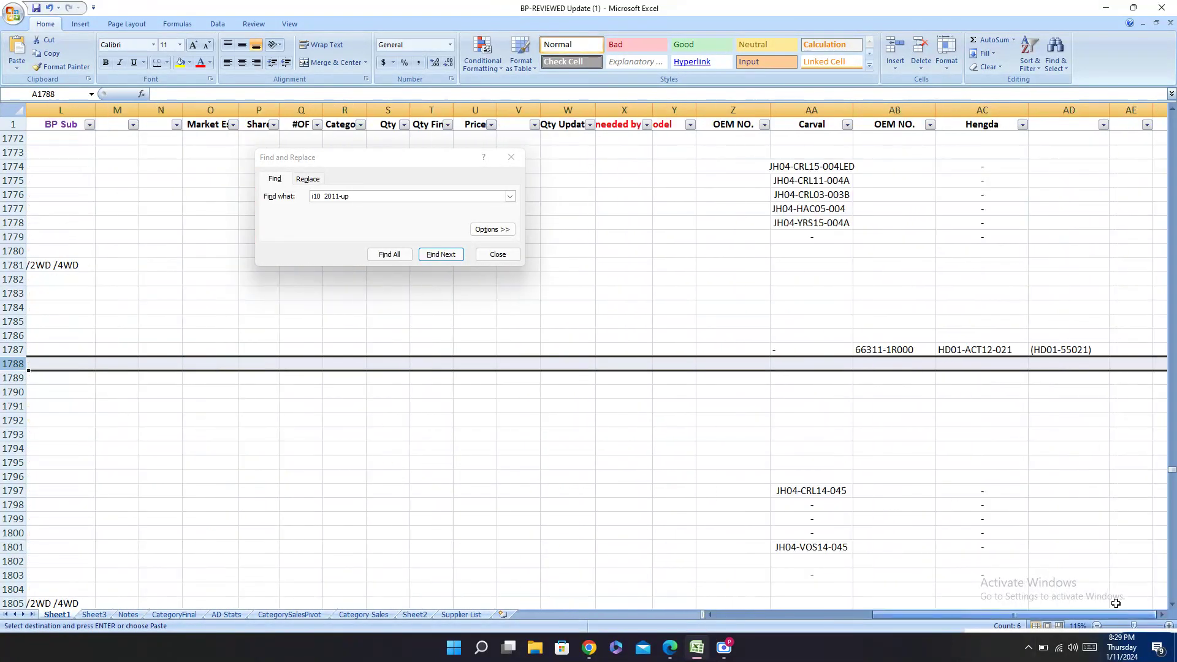
click(809, 364)
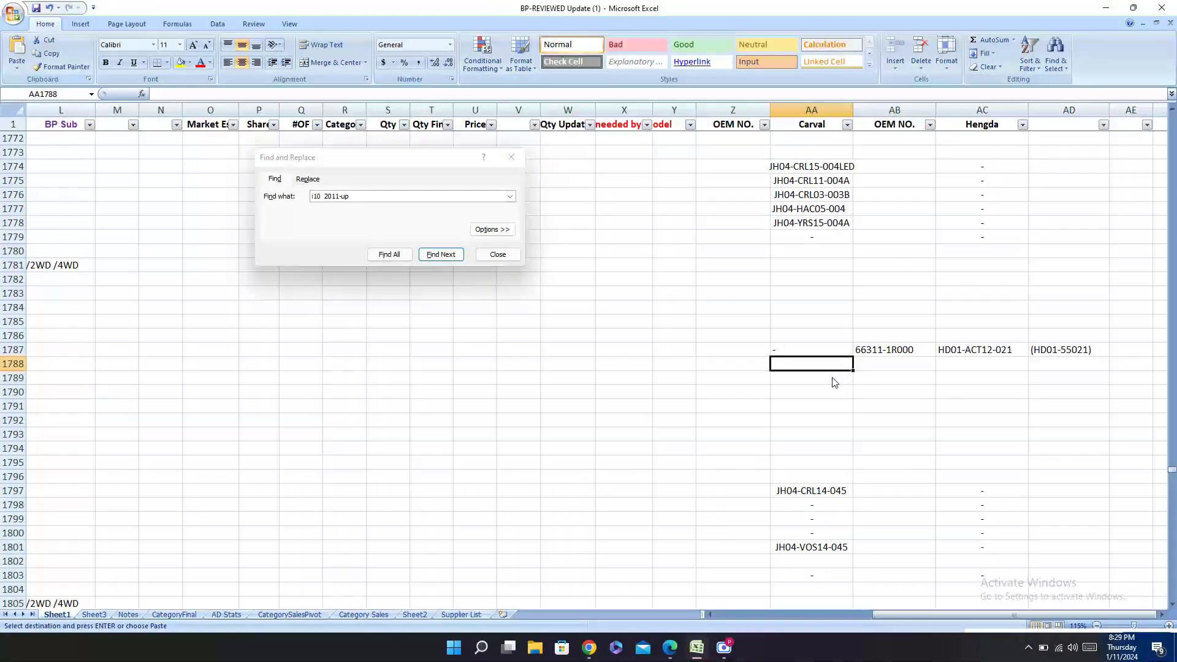
text(66311-0X300)
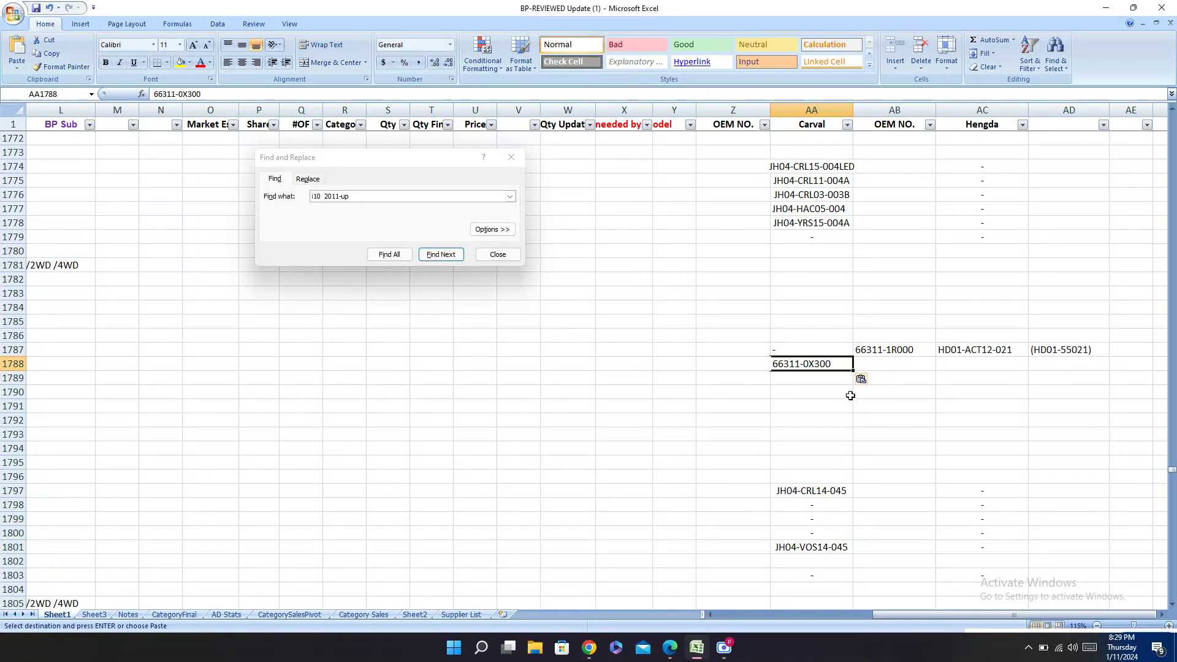
key(ctrl+z)
drag(823, 238, 968, 247)
key(ctrl+c)
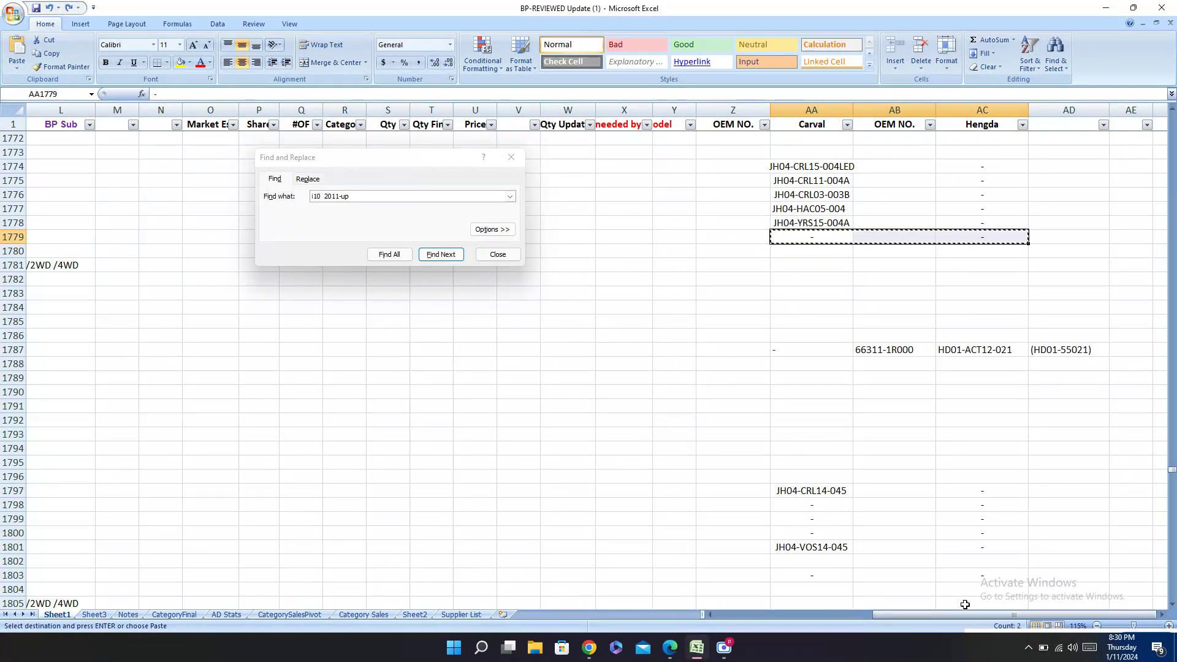
drag(948, 613, 700, 641)
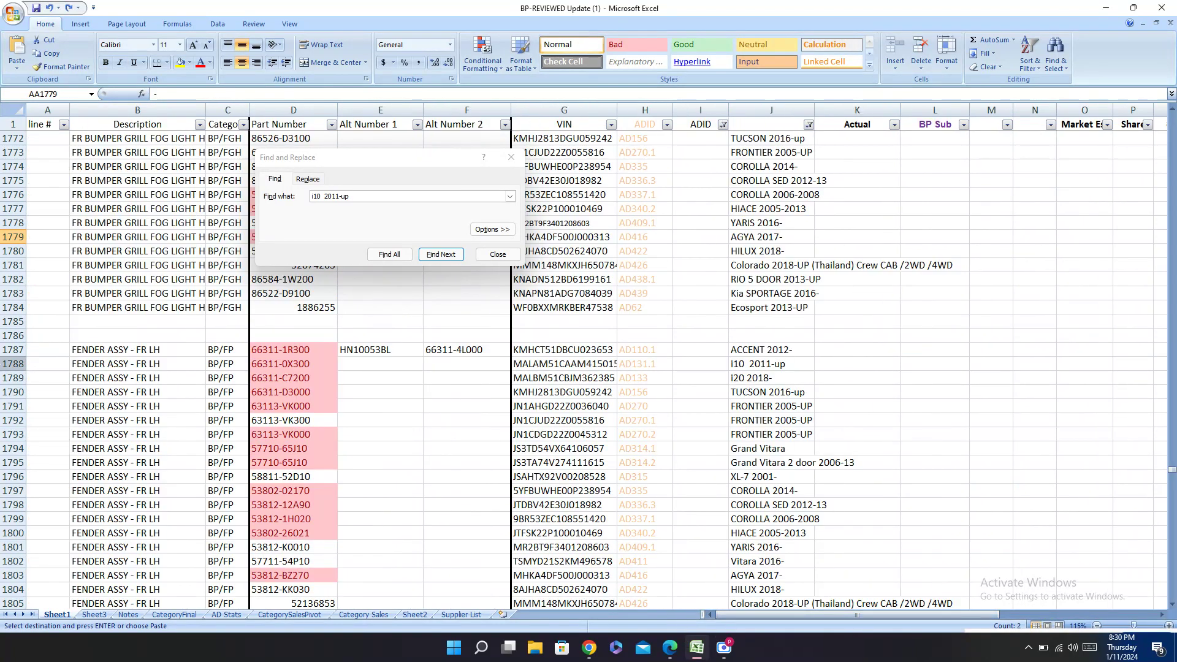
click(766, 363)
click(11, 364)
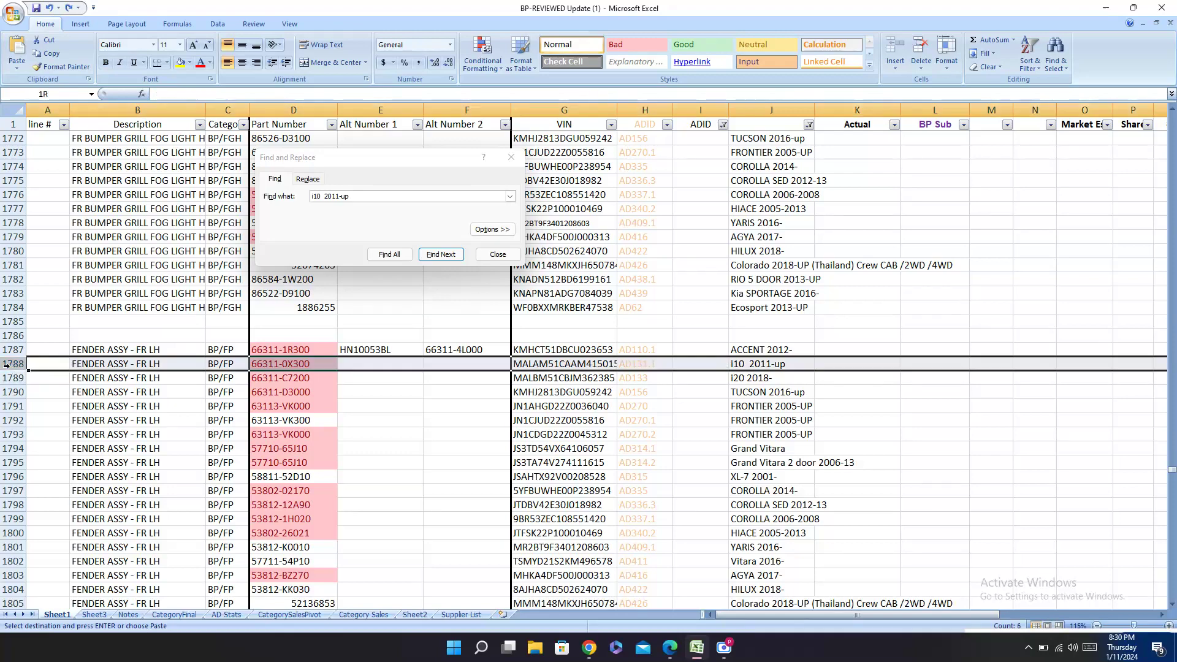
drag(781, 616, 941, 615)
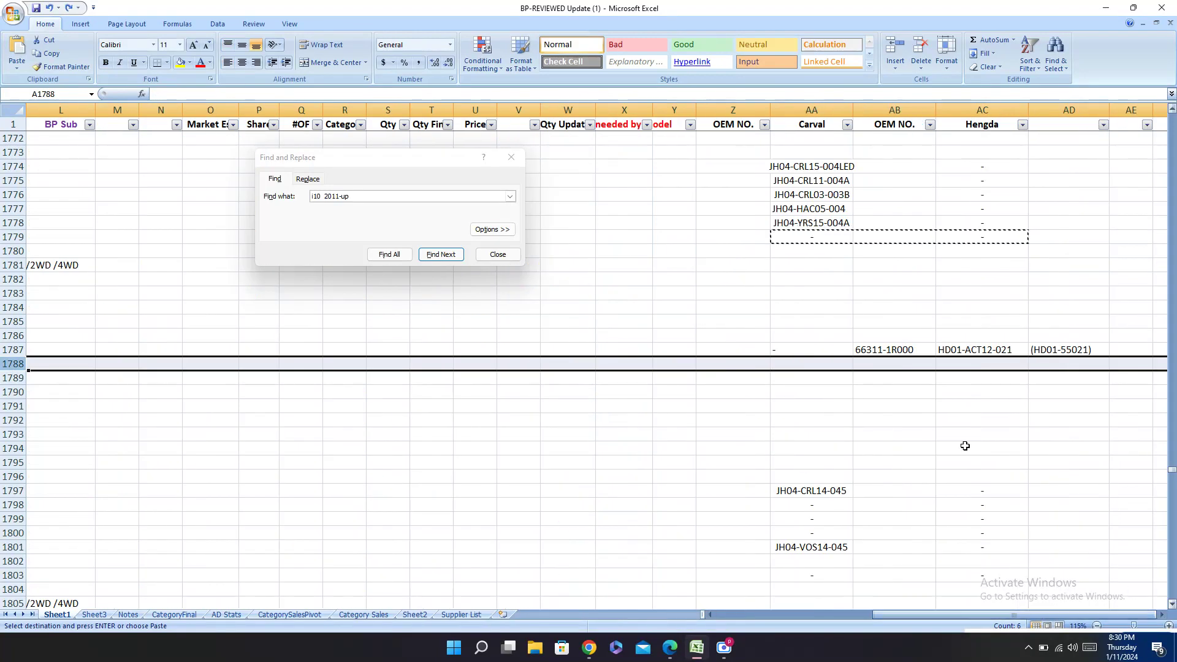
click(795, 366)
key(ctrl+v)
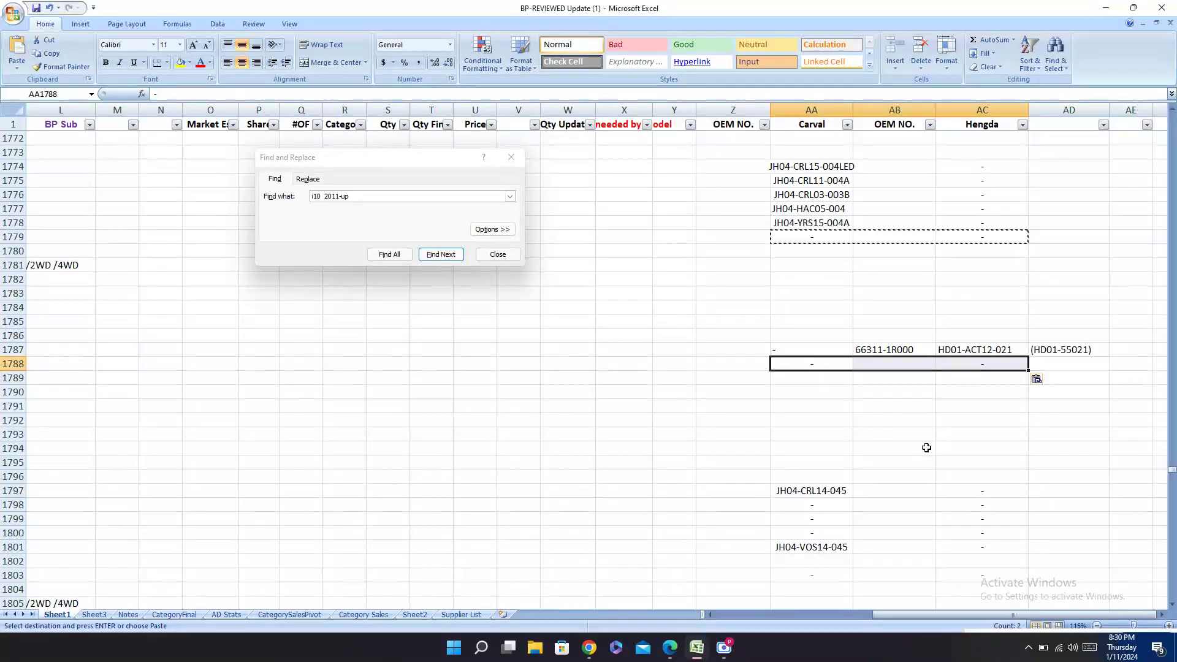
Step: Find the next i10 2011-up row, 1811, and put dashes under its Carval and Hengda
click(804, 365)
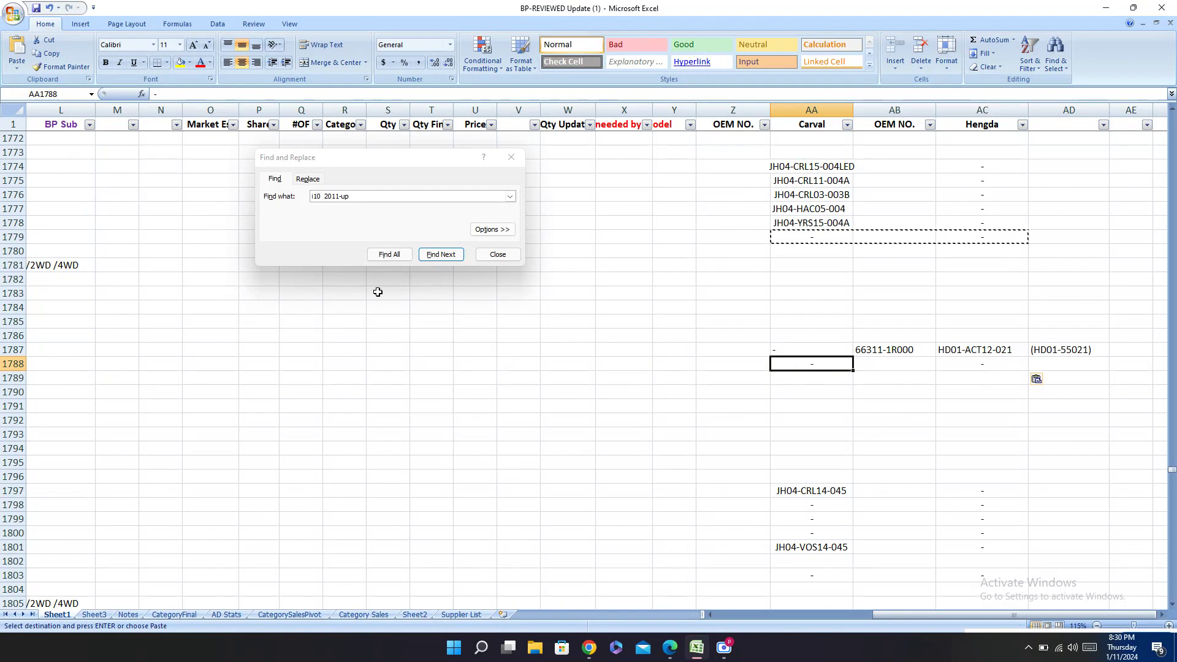
click(436, 262)
click(440, 256)
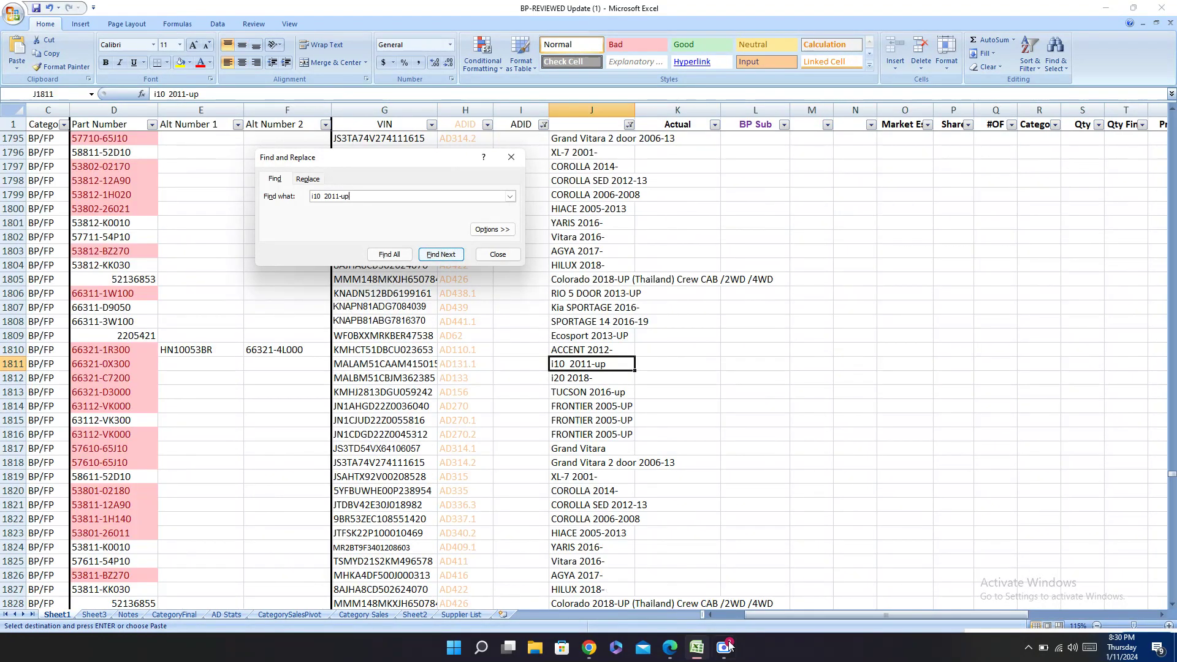
drag(767, 615, 582, 640)
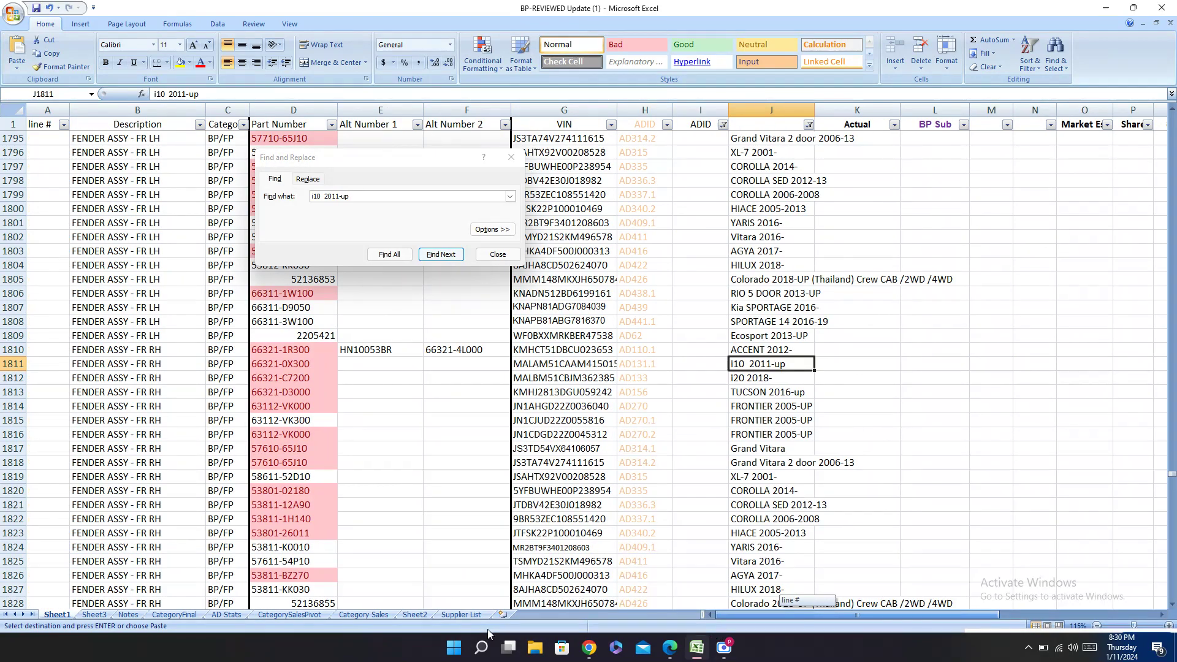
click(13, 364)
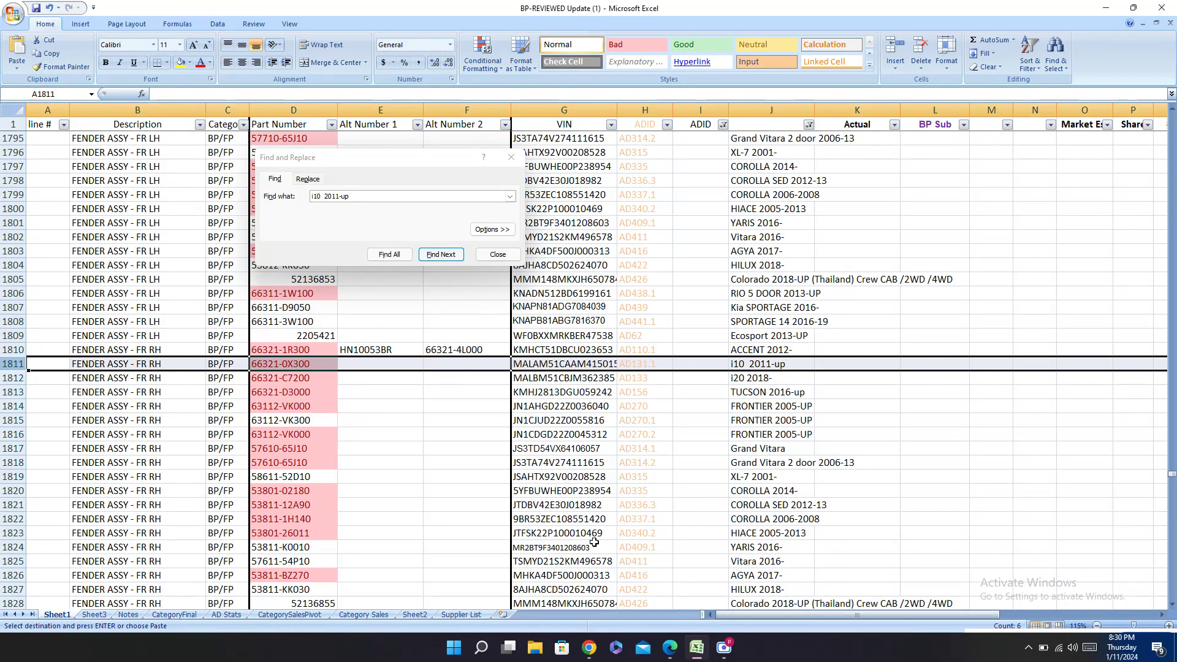
drag(822, 616, 984, 616)
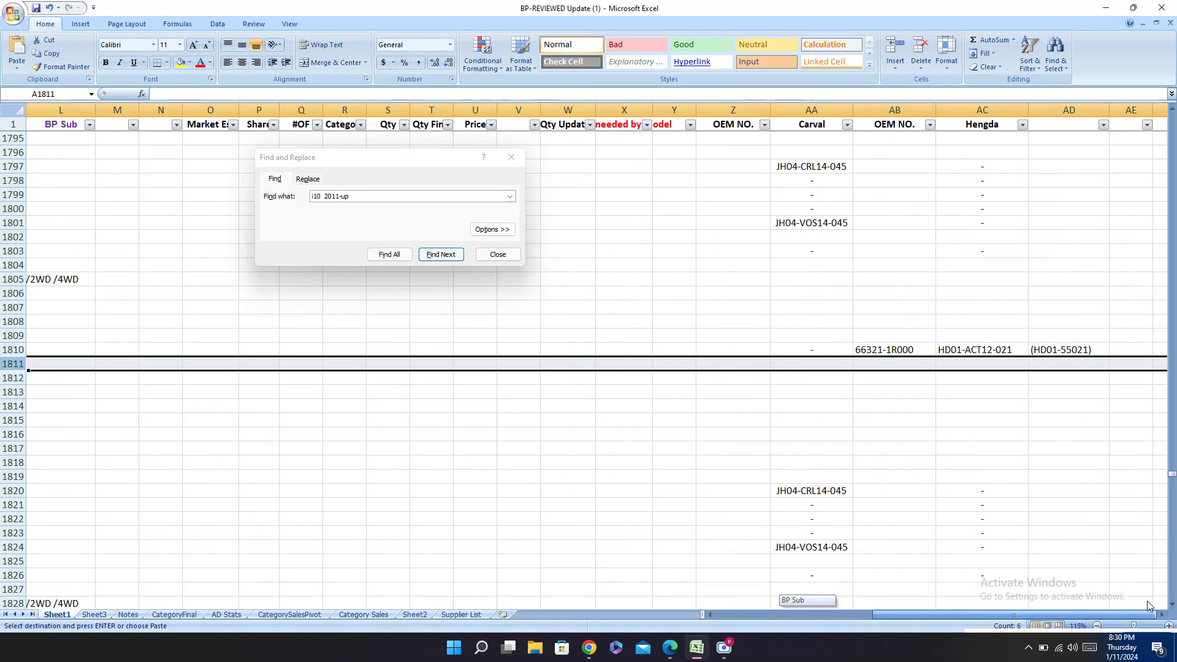
click(813, 365)
key(ctrl+v)
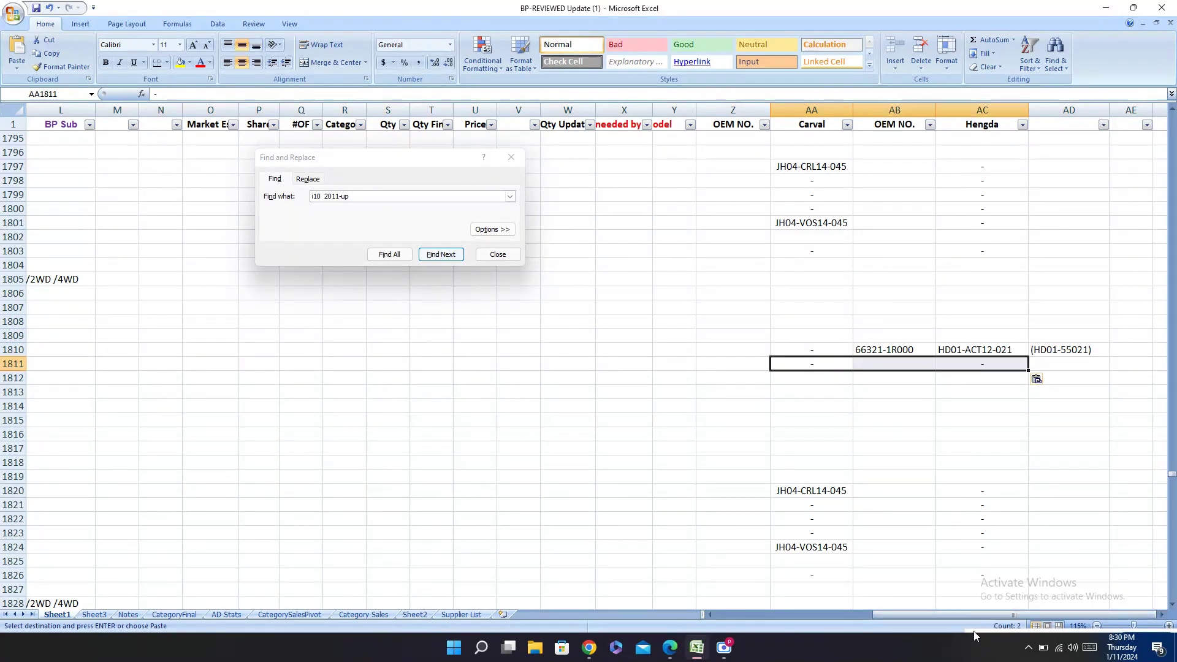
Step: Jump from J1811 to the next i10 2011-up row, 1835
drag(910, 616, 750, 615)
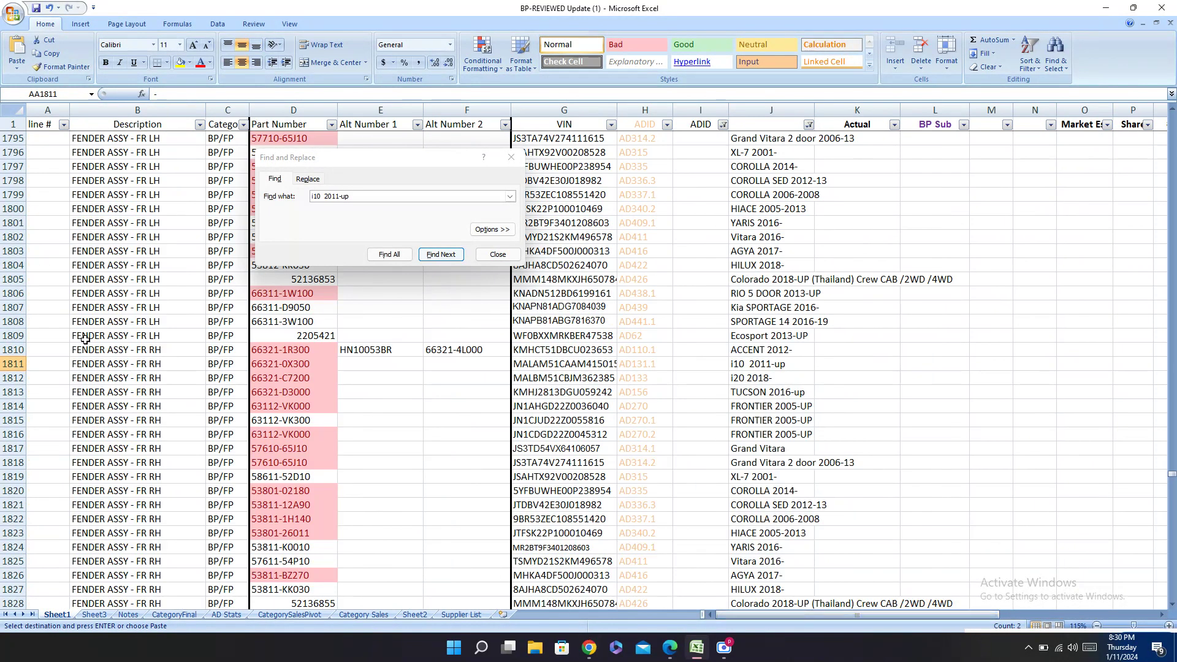
click(758, 366)
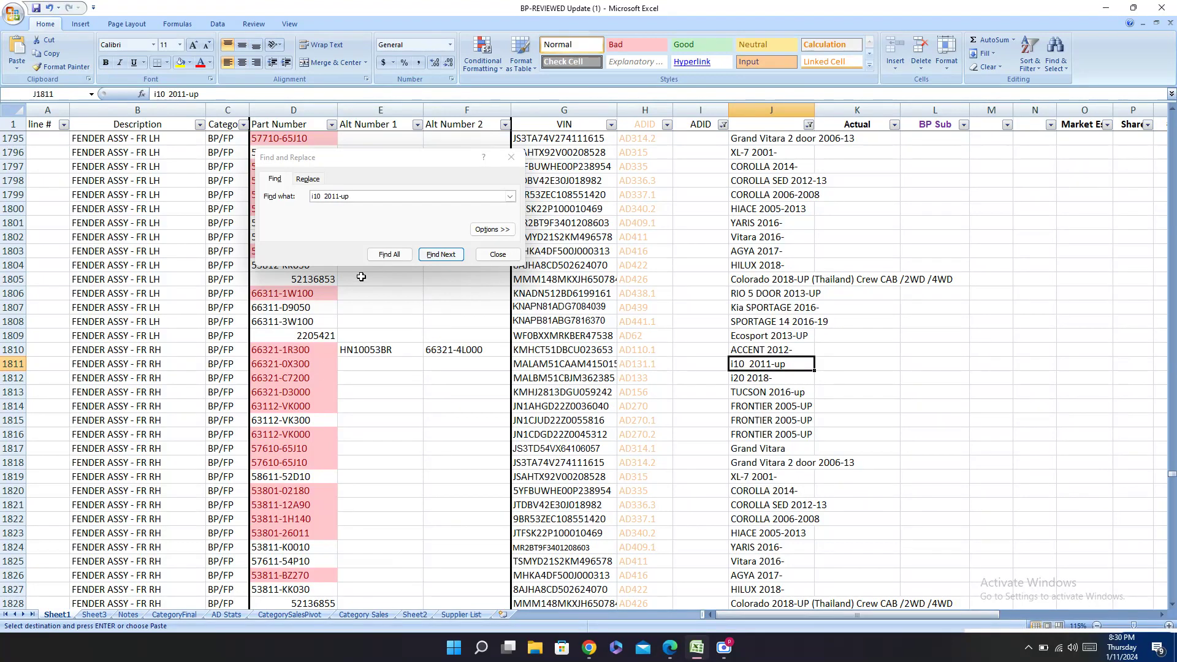
click(439, 255)
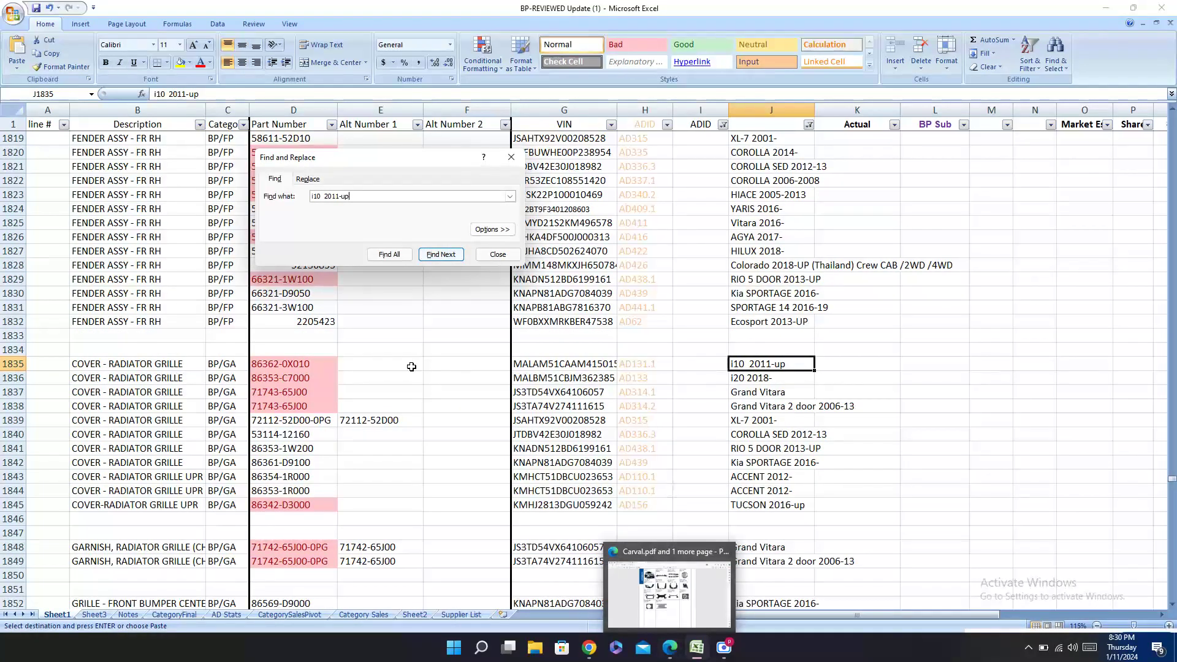
Step: Search Carval.pdf for grille part 86362-0X010, trimming the term to 86362-0X0
click(311, 366)
key(ctrl+c)
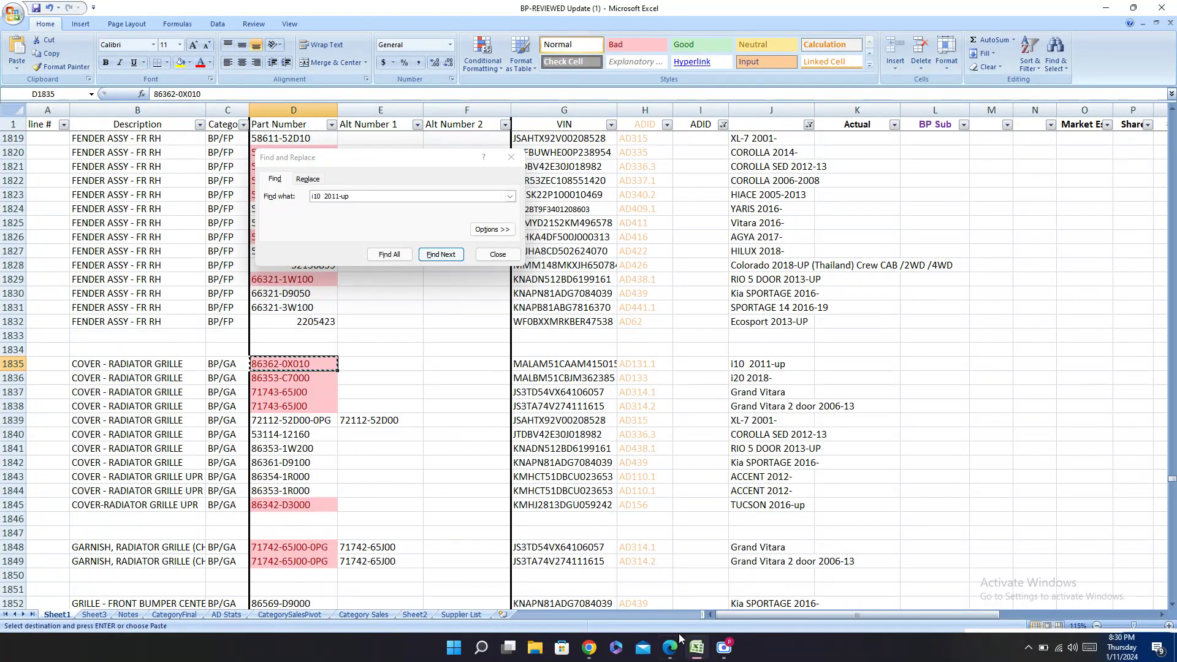
click(670, 647)
key(ctrl+f)
key(ctrl+v)
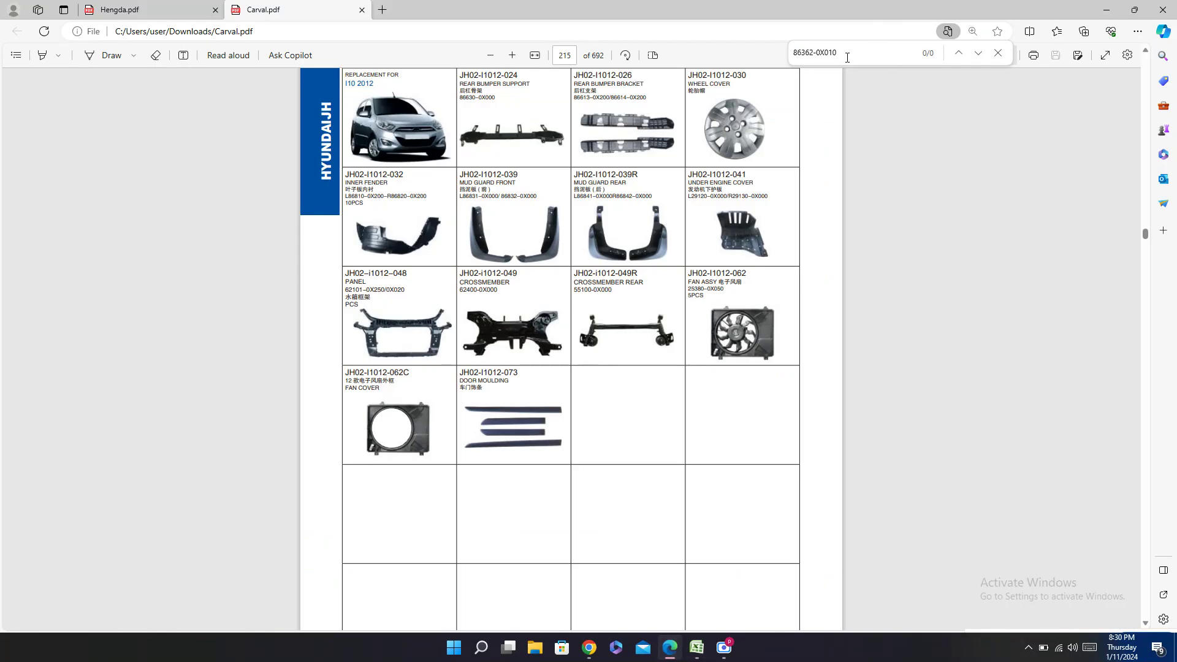
key(BackSpace)
key(BackSpace)
Step: Scroll through Carval.pdf pages 214–215, find no match, and return to the workbook
scroll(846, 245, up, 1)
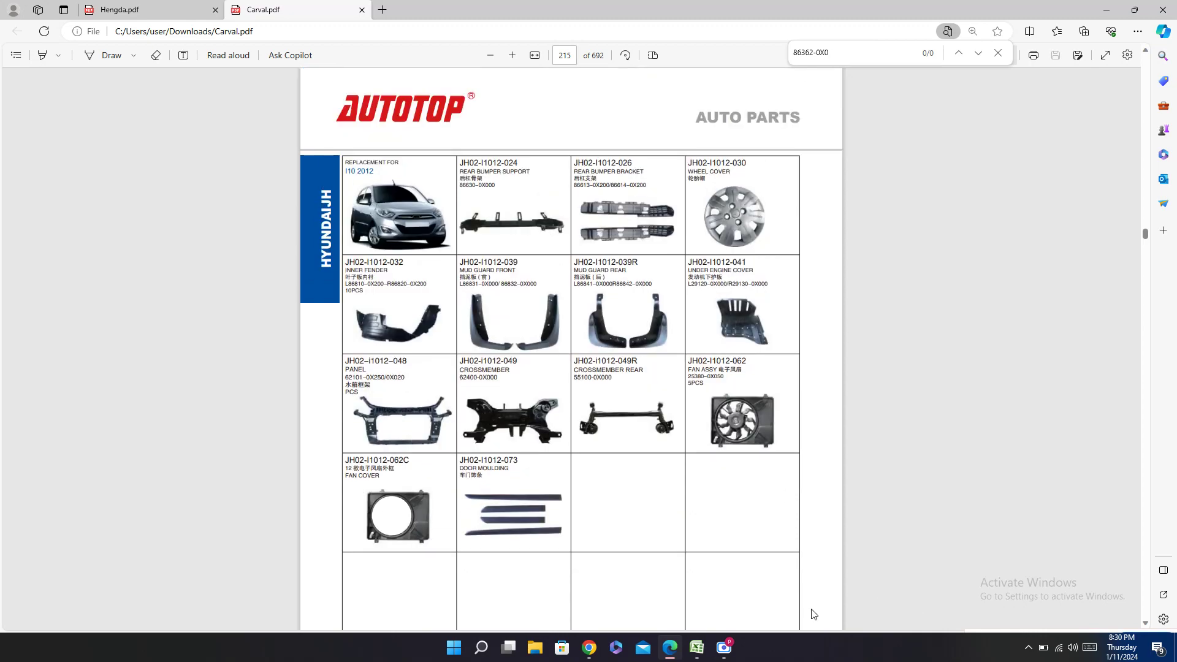
click(703, 651)
click(699, 648)
scroll(615, 482, up, 6)
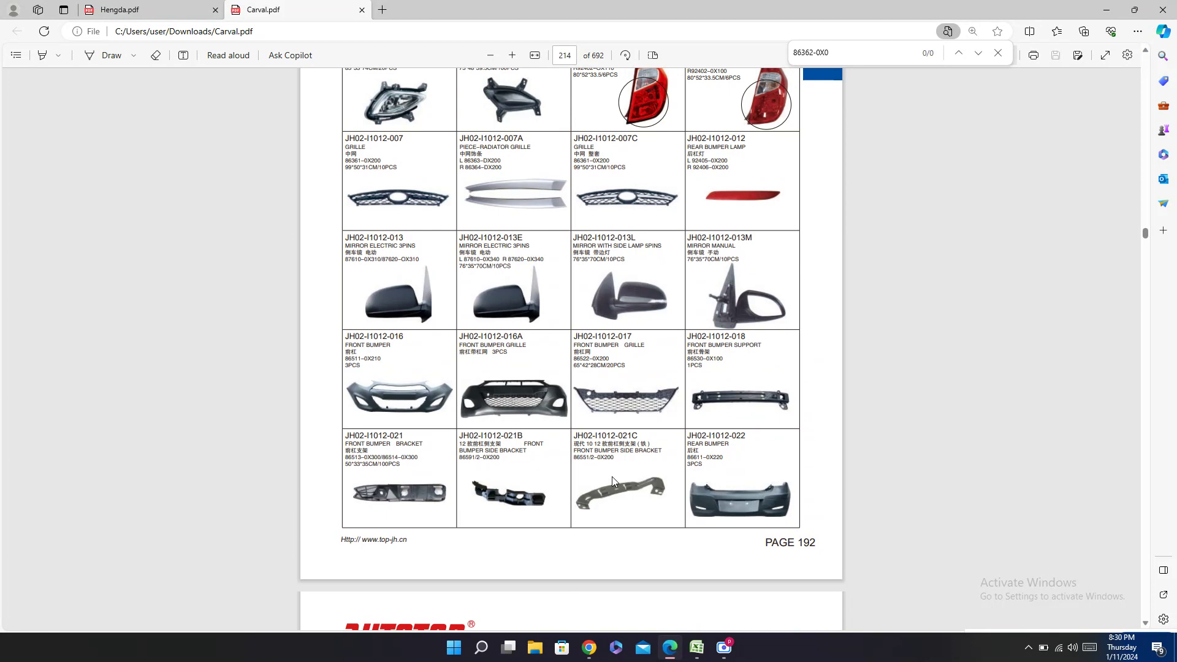
scroll(611, 476, up, 2)
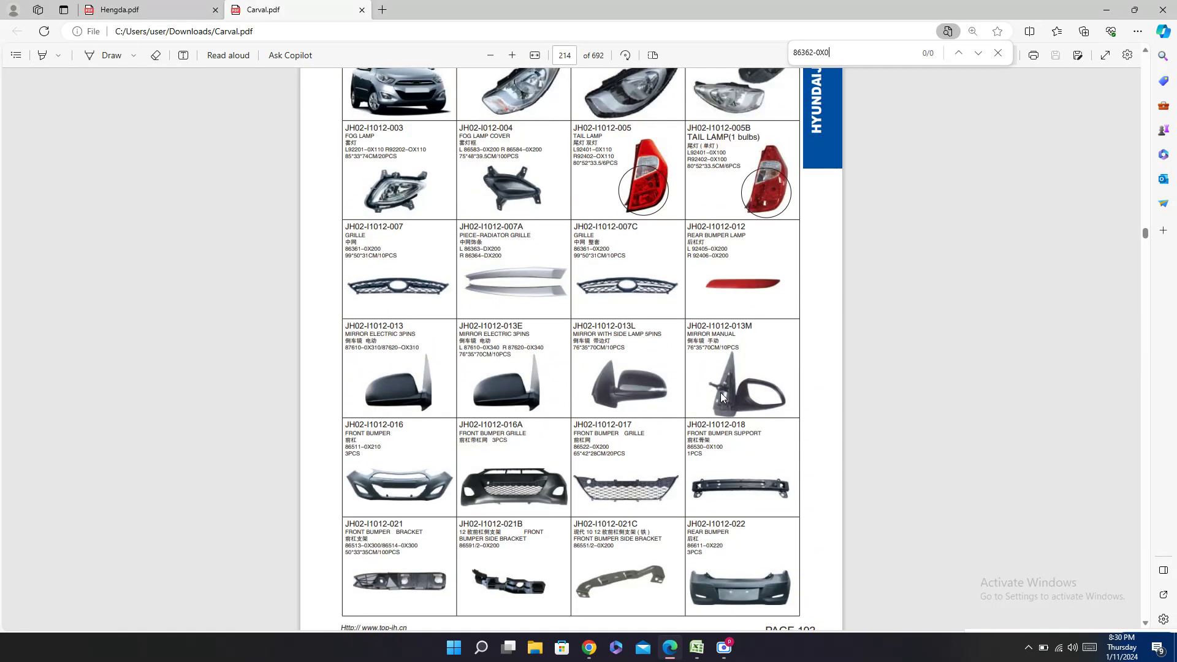
click(695, 649)
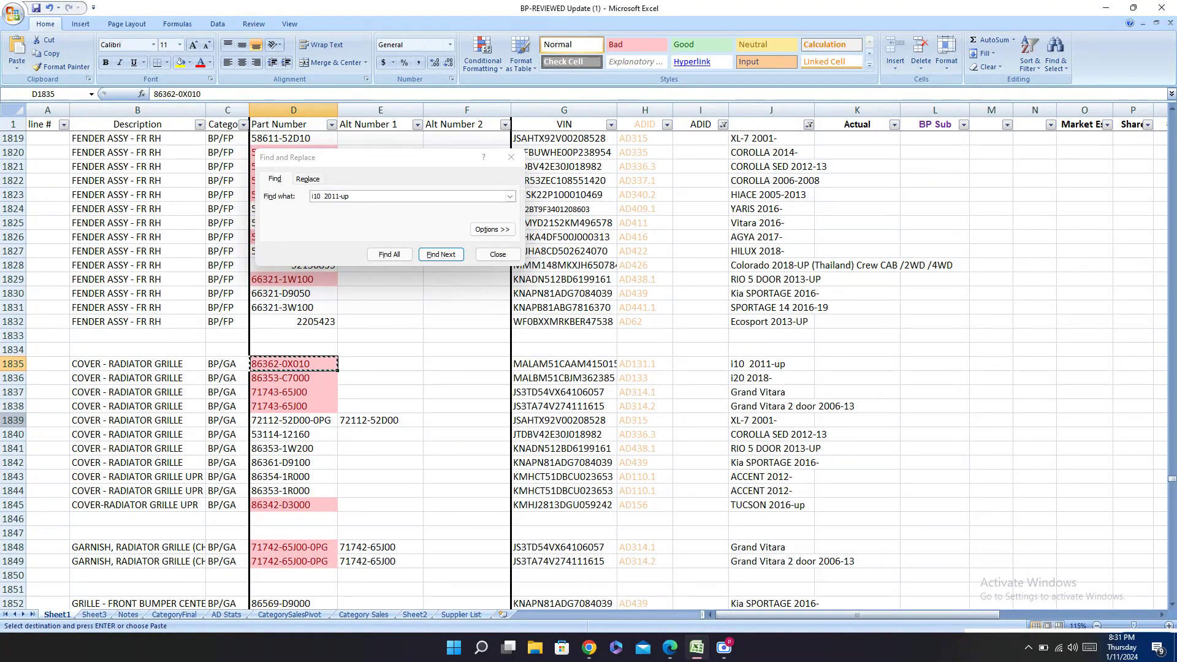
Step: Copy the '-' entries from row 1826's Carval and Hengda cells into row 1835
click(14, 363)
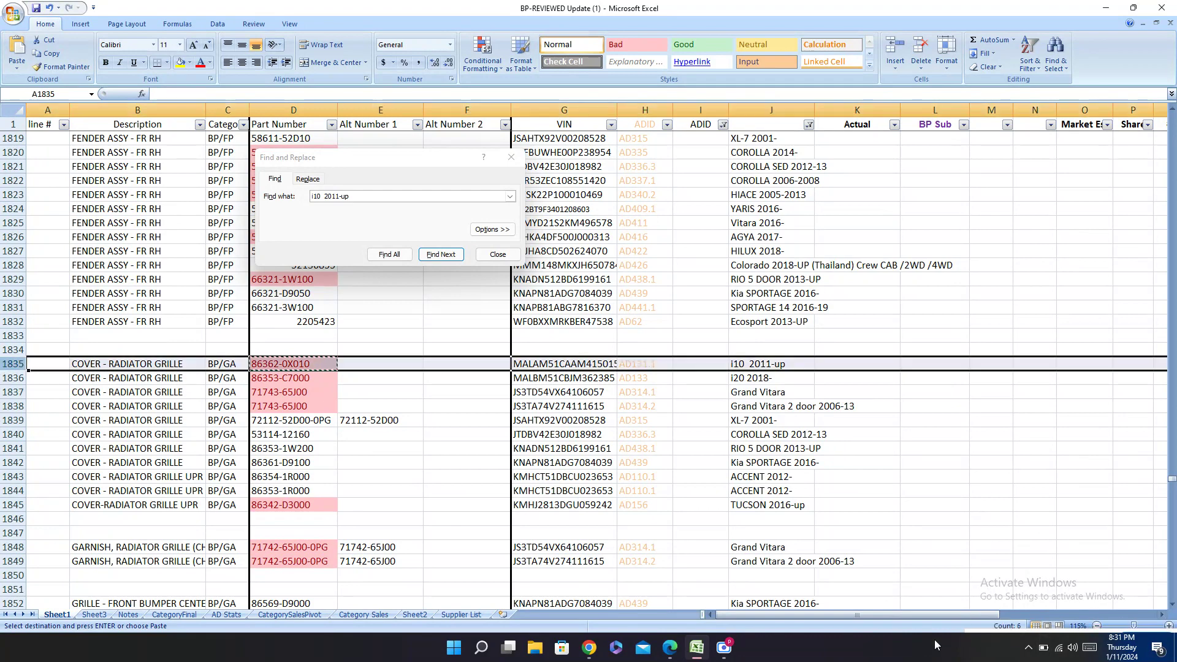
drag(862, 610, 1157, 592)
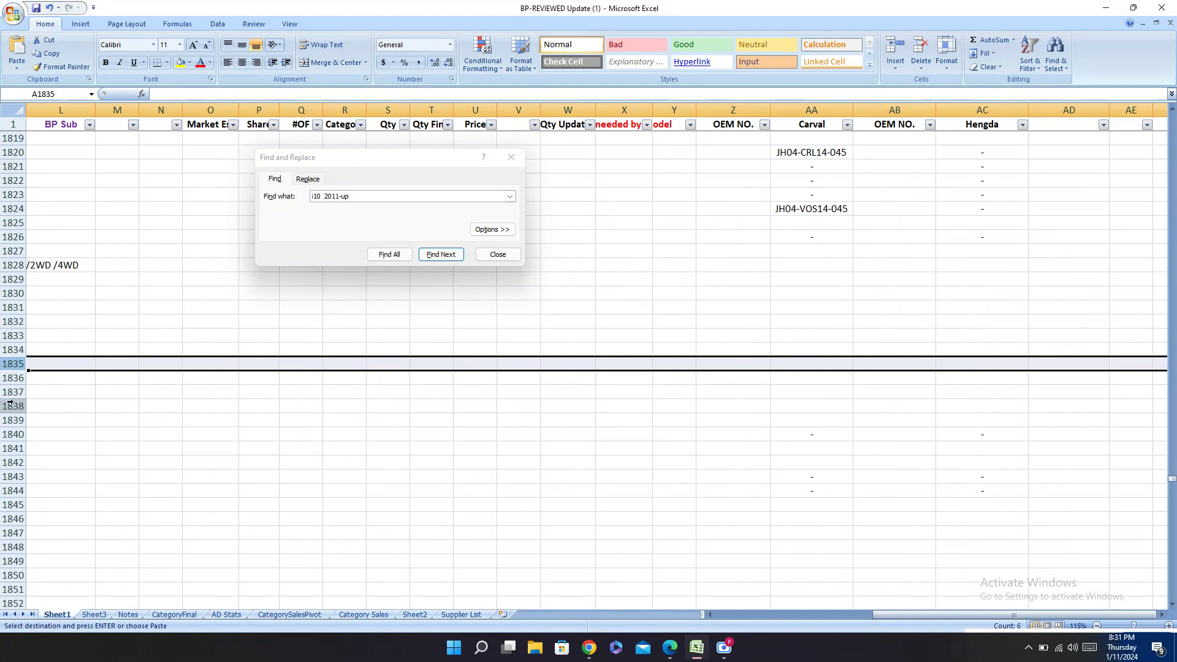
click(805, 234)
drag(804, 234, 970, 234)
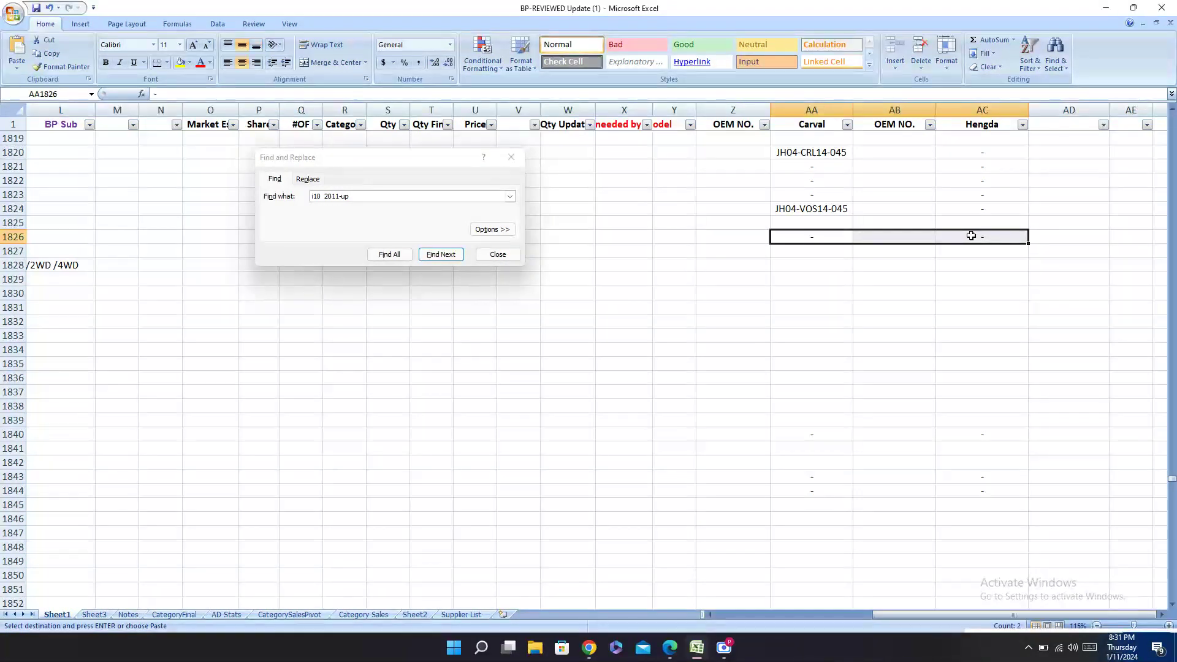
key(ctrl+c)
click(15, 364)
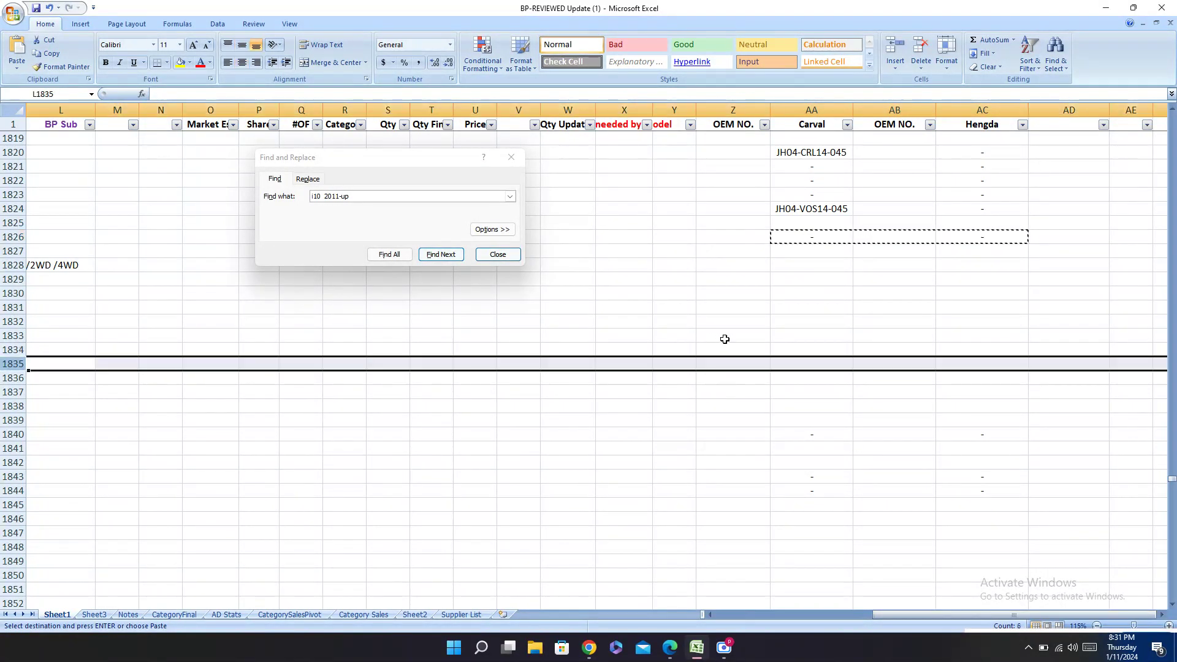
click(803, 363)
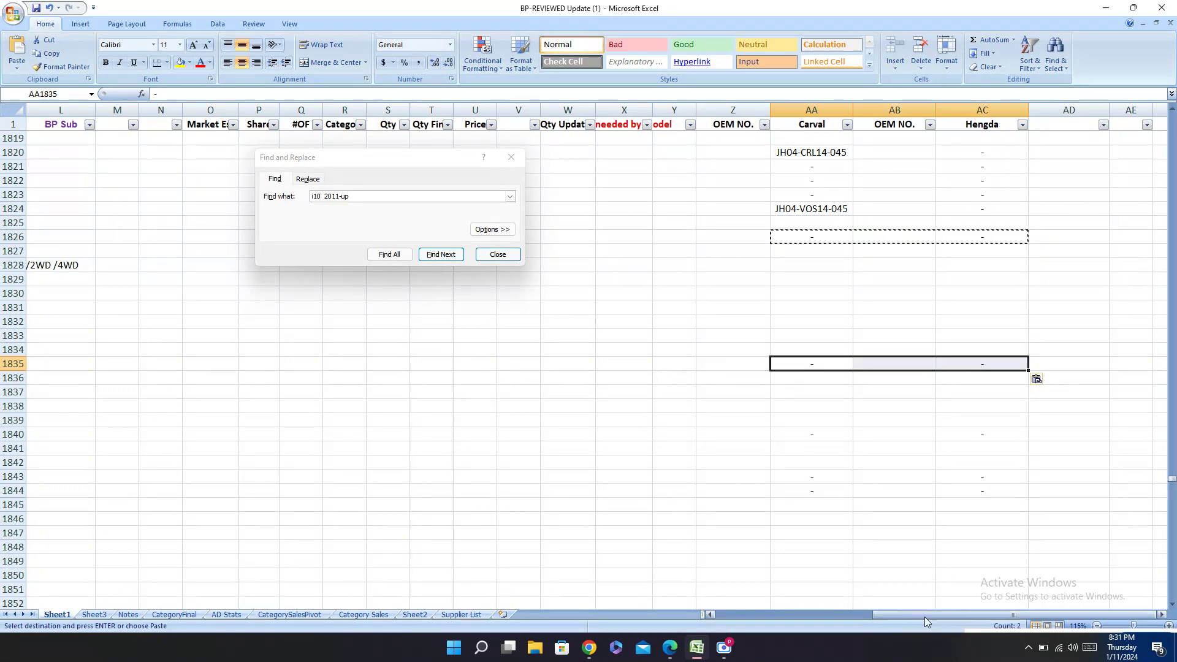
scroll(1035, 376, left, 10)
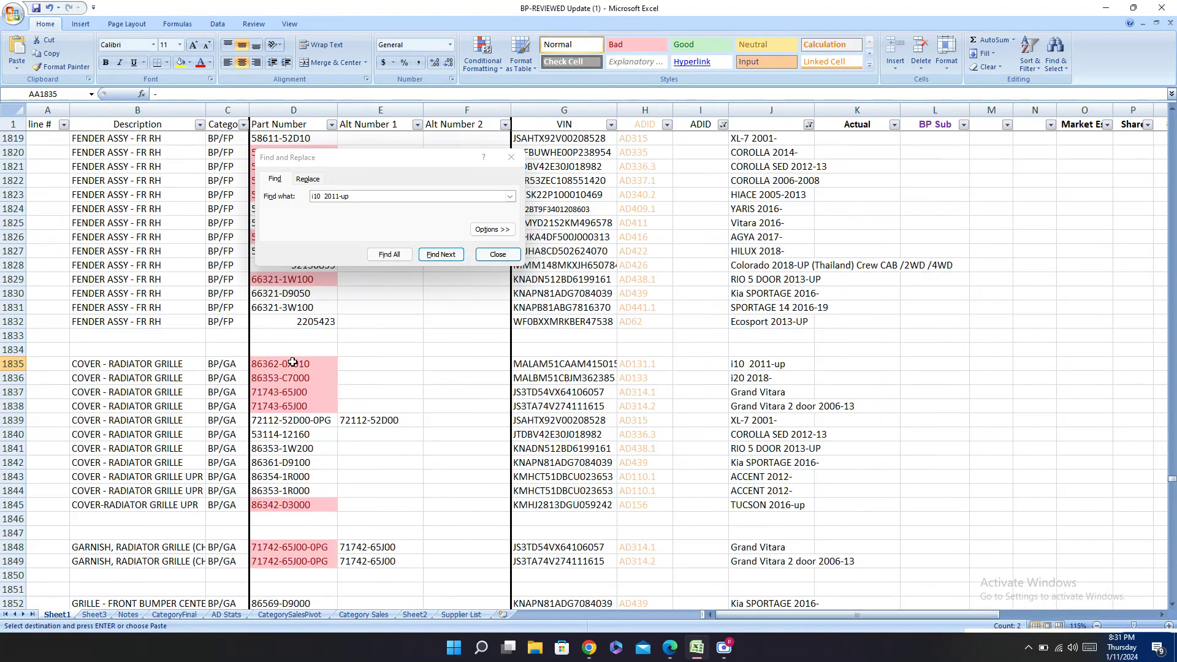
click(736, 362)
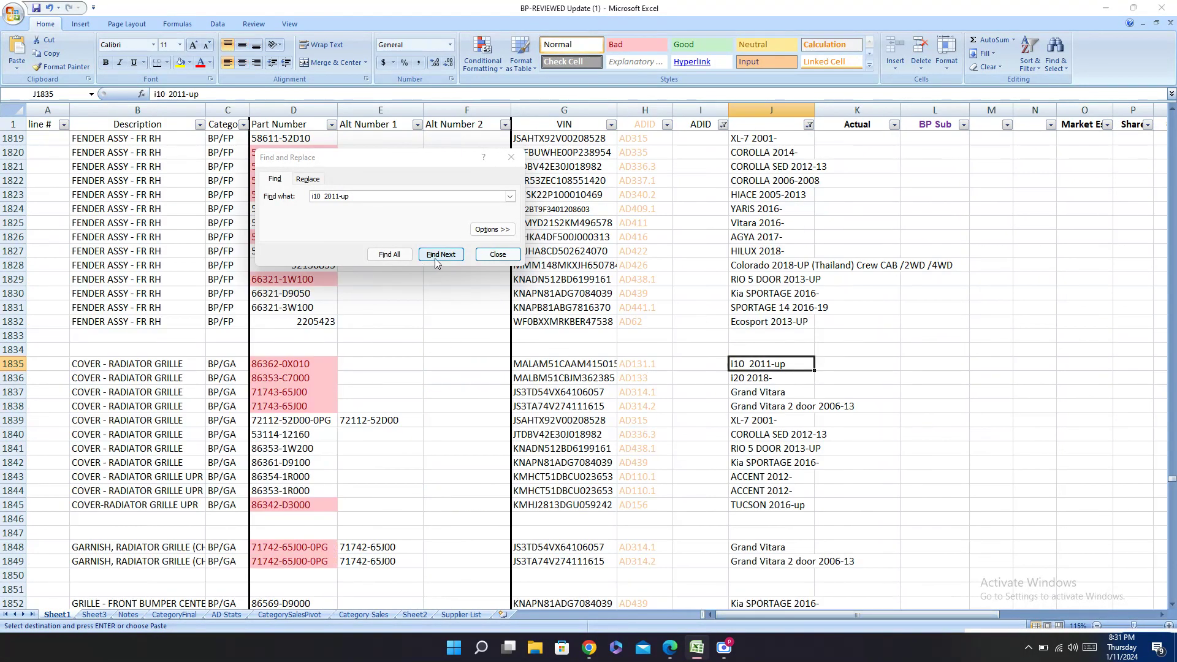
Step: Jump to row 1856 and search Carval.pdf for its part number 86522-0X000
click(441, 254)
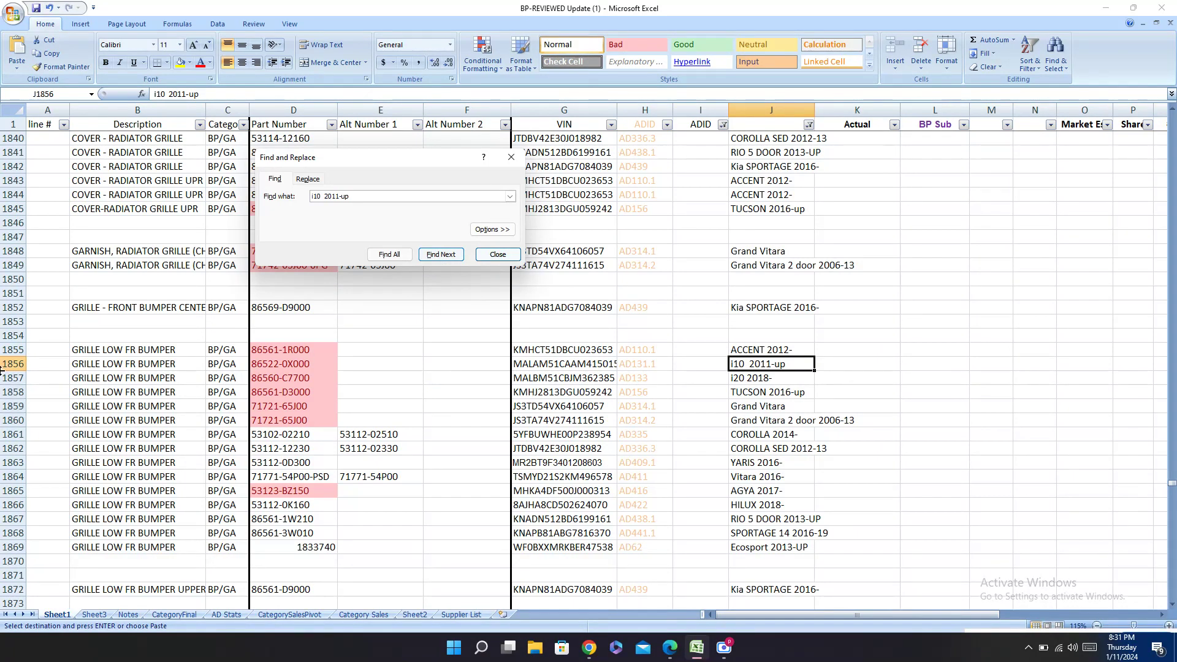
click(12, 364)
drag(854, 613, 1012, 613)
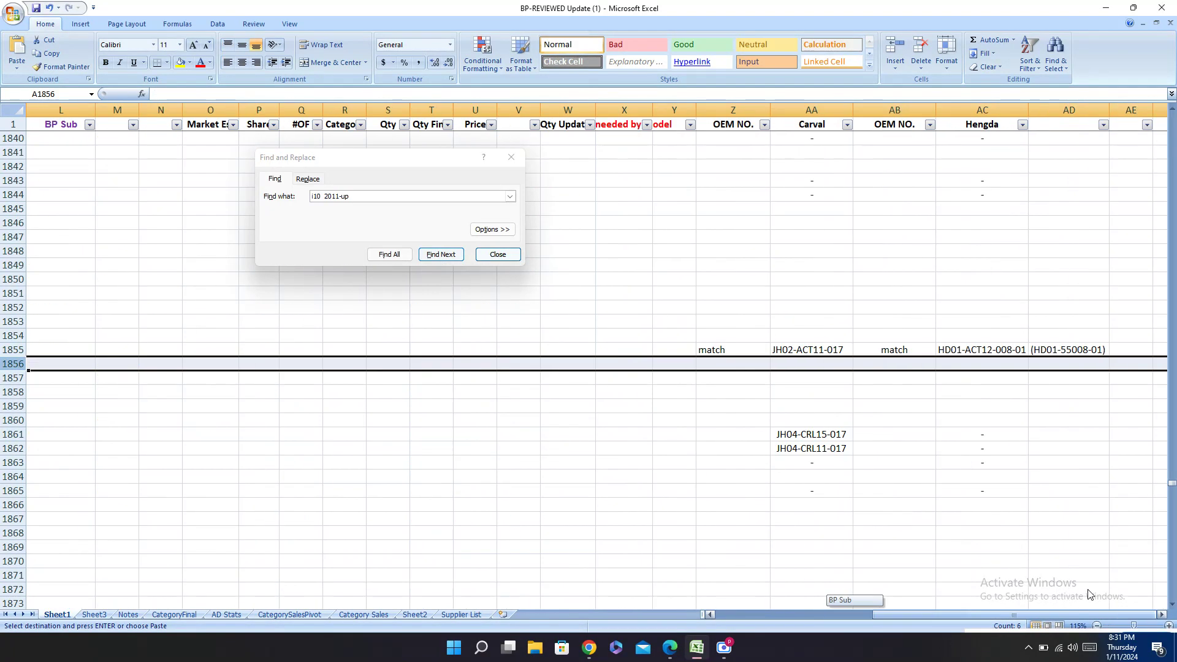
click(676, 654)
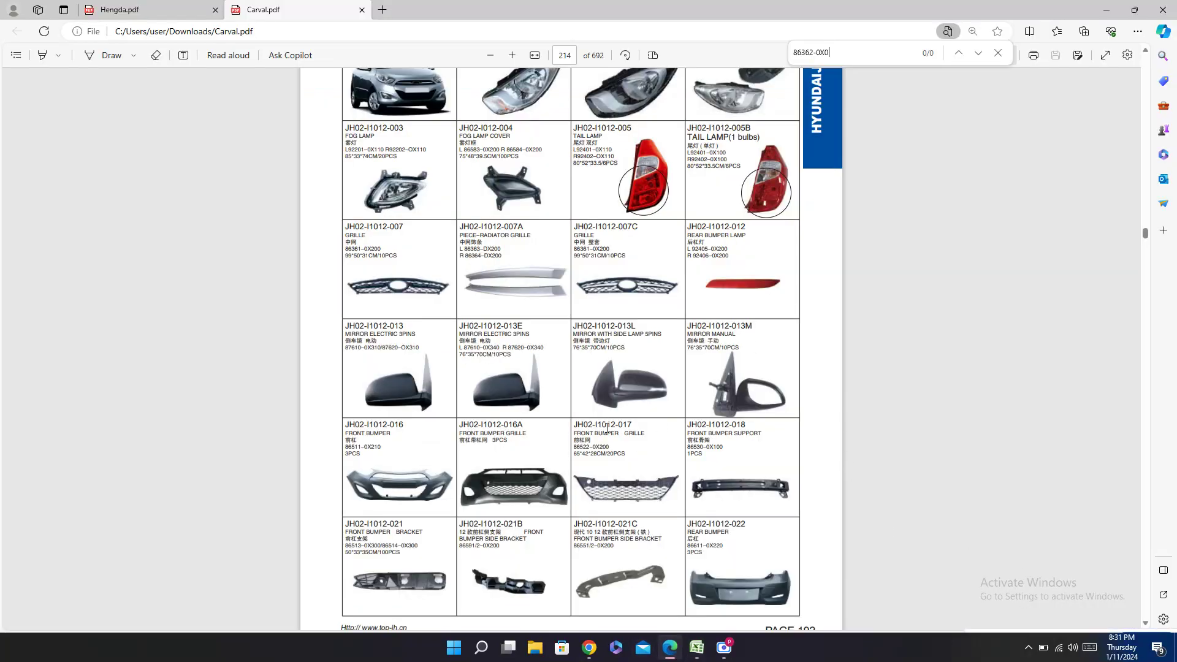
click(697, 648)
drag(882, 606, 729, 606)
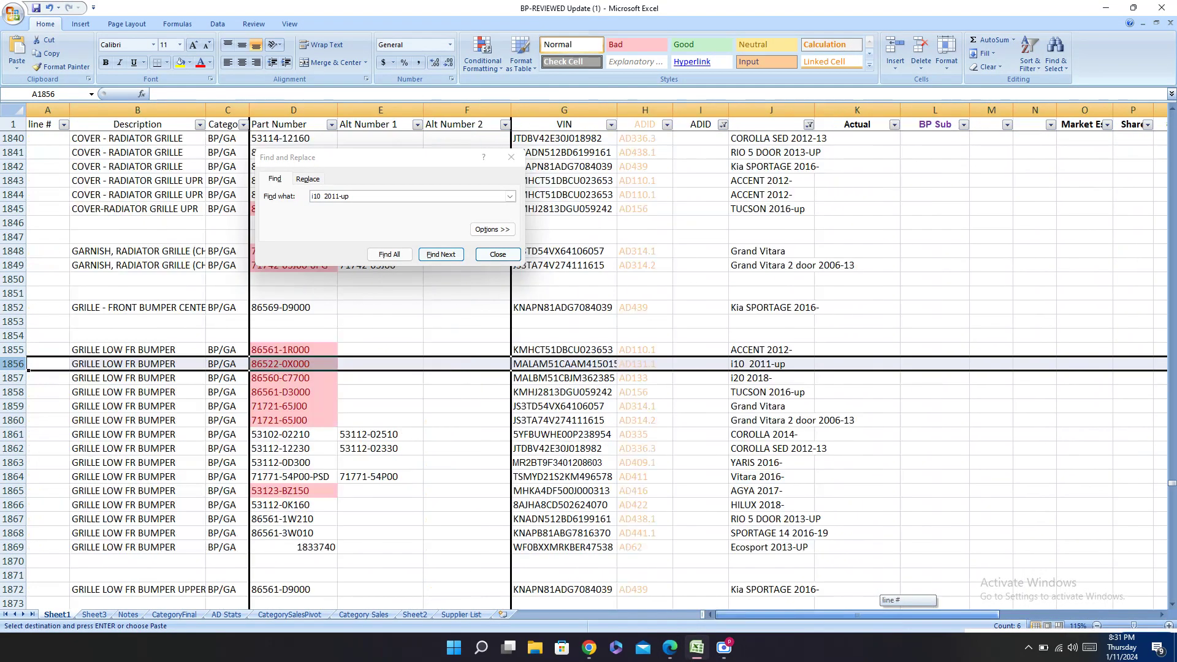
click(287, 366)
right_click(287, 366)
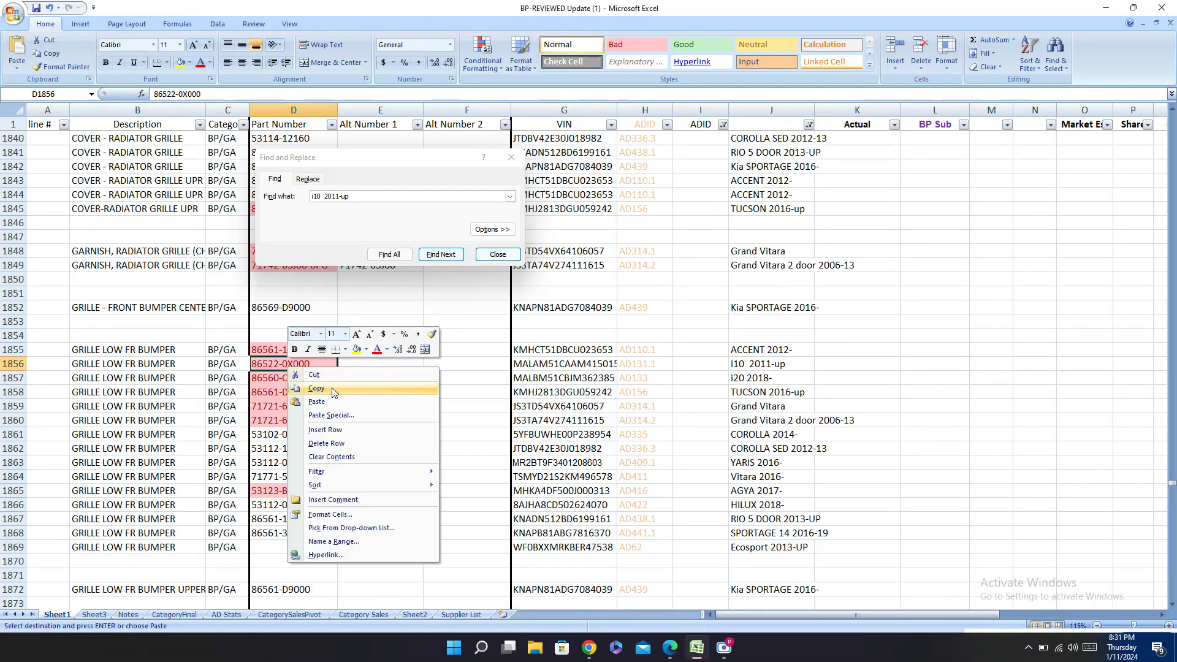
click(334, 388)
click(676, 656)
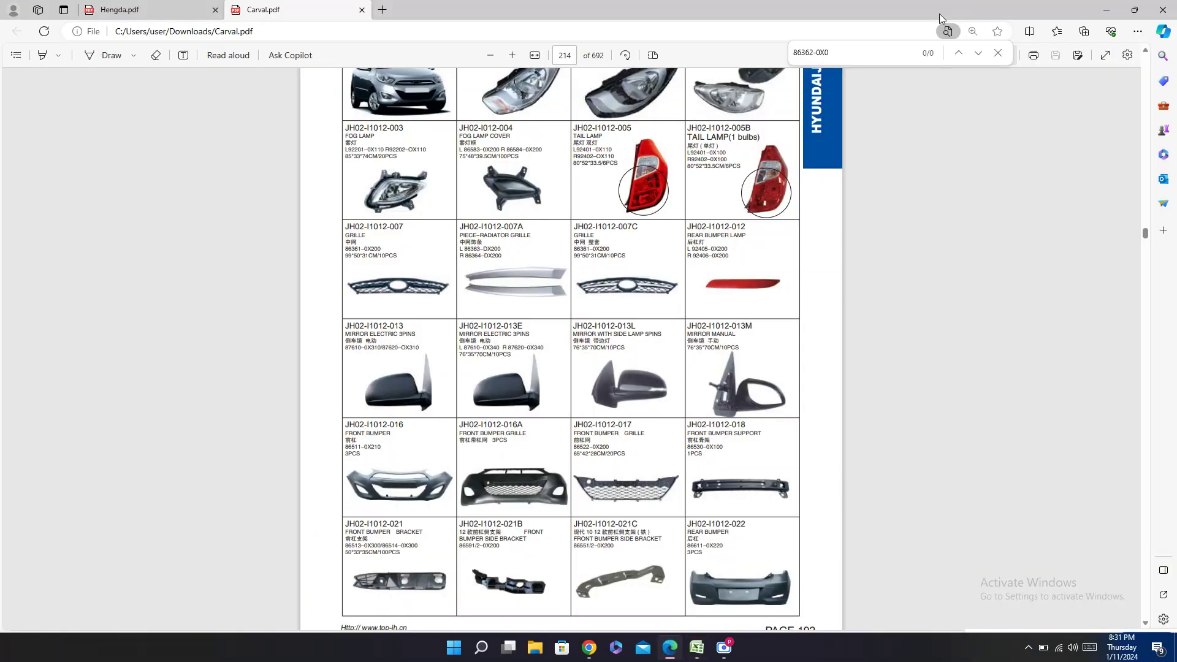
key(ctrl+a)
key(ctrl+v)
Step: Paste Carval code JH02-I1012-017 into row 1856's Carval column
double_click(602, 427)
click(696, 648)
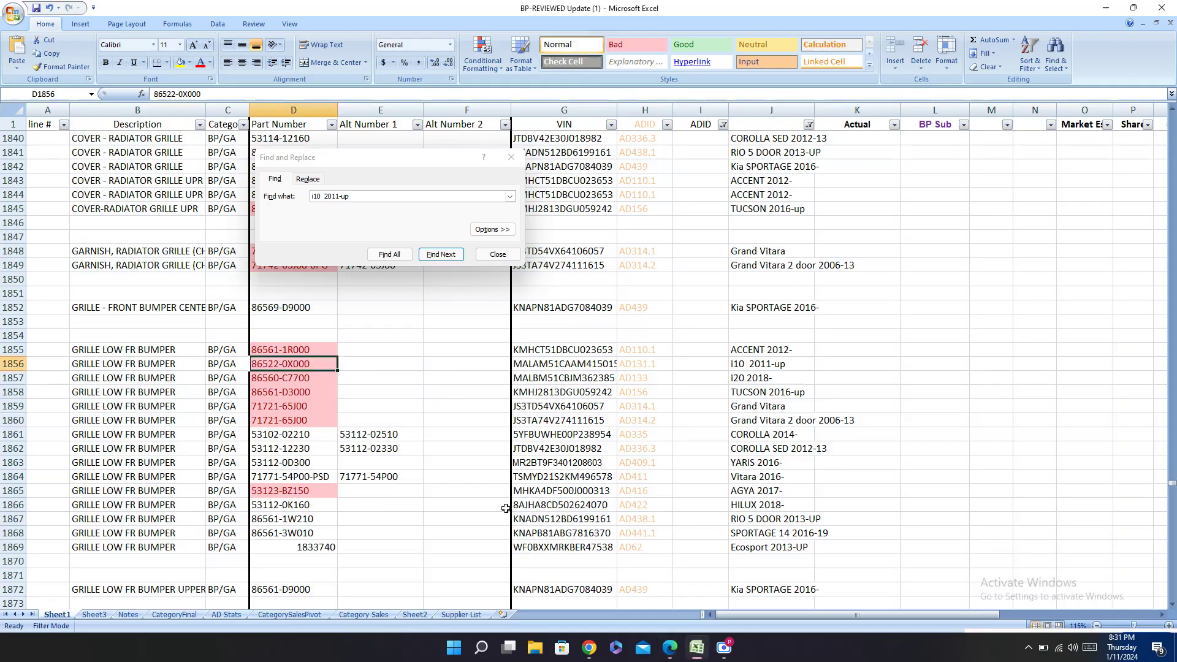
click(8, 362)
drag(752, 615, 1040, 579)
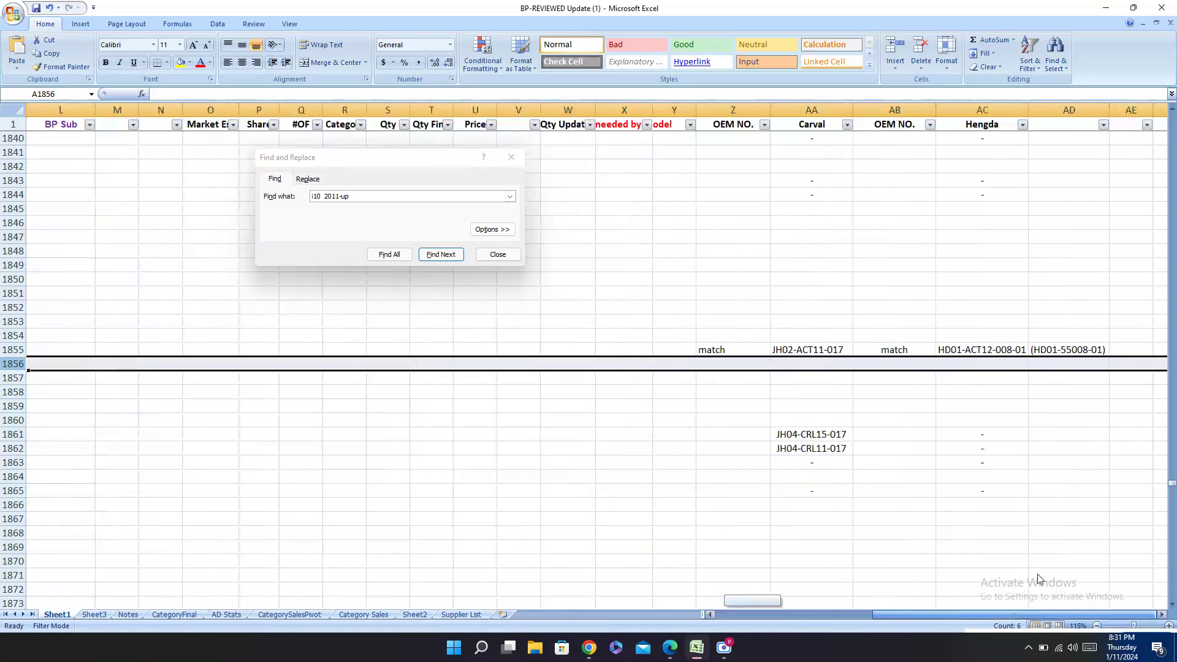
click(807, 362)
key(ctrl+v)
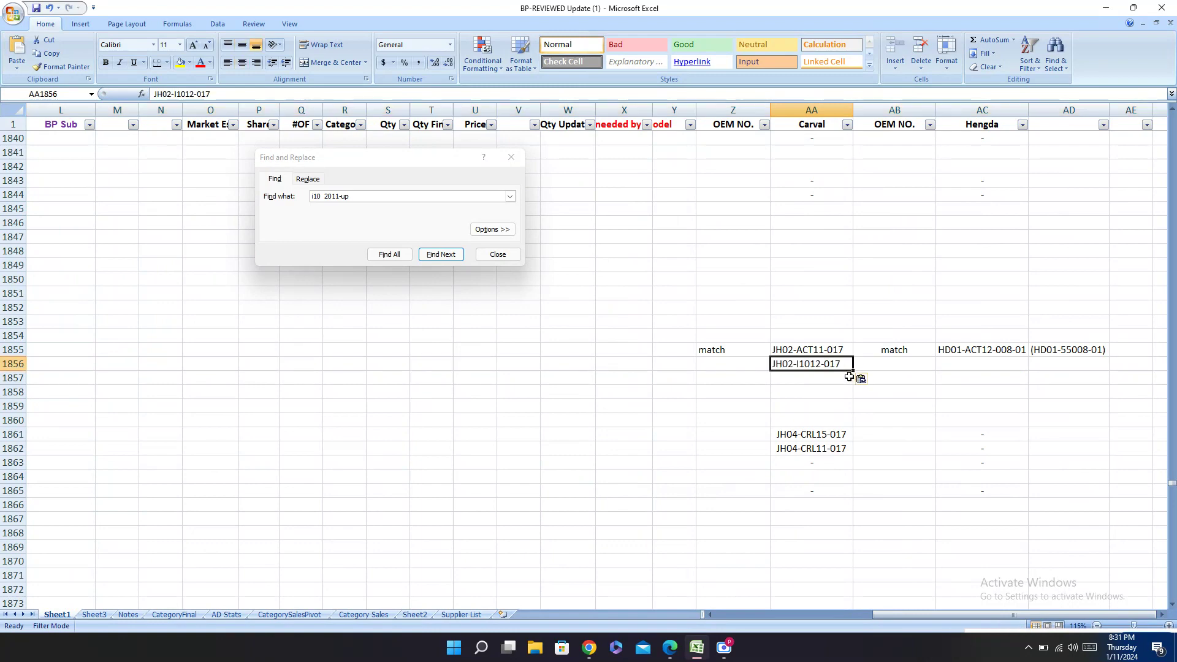
click(938, 362)
click(711, 367)
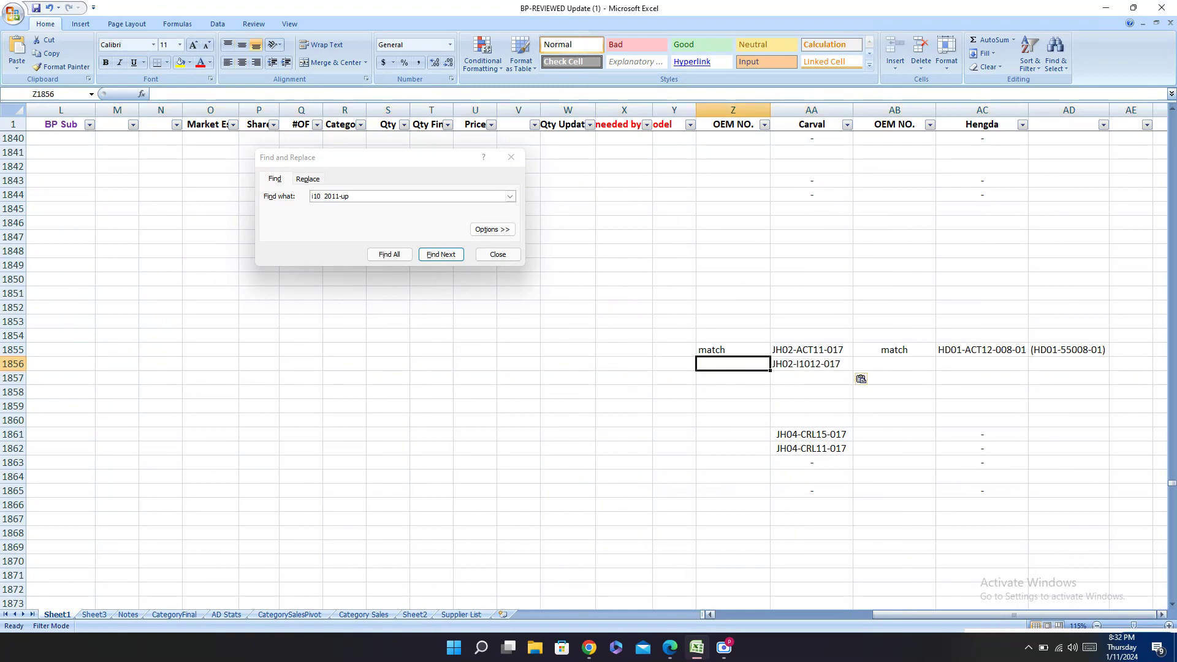
Step: Copy OEM number 86522-0X200 from the catalog into row 1856's OEM NO. column
click(679, 655)
drag(609, 447, 574, 447)
mouse_move(710, 643)
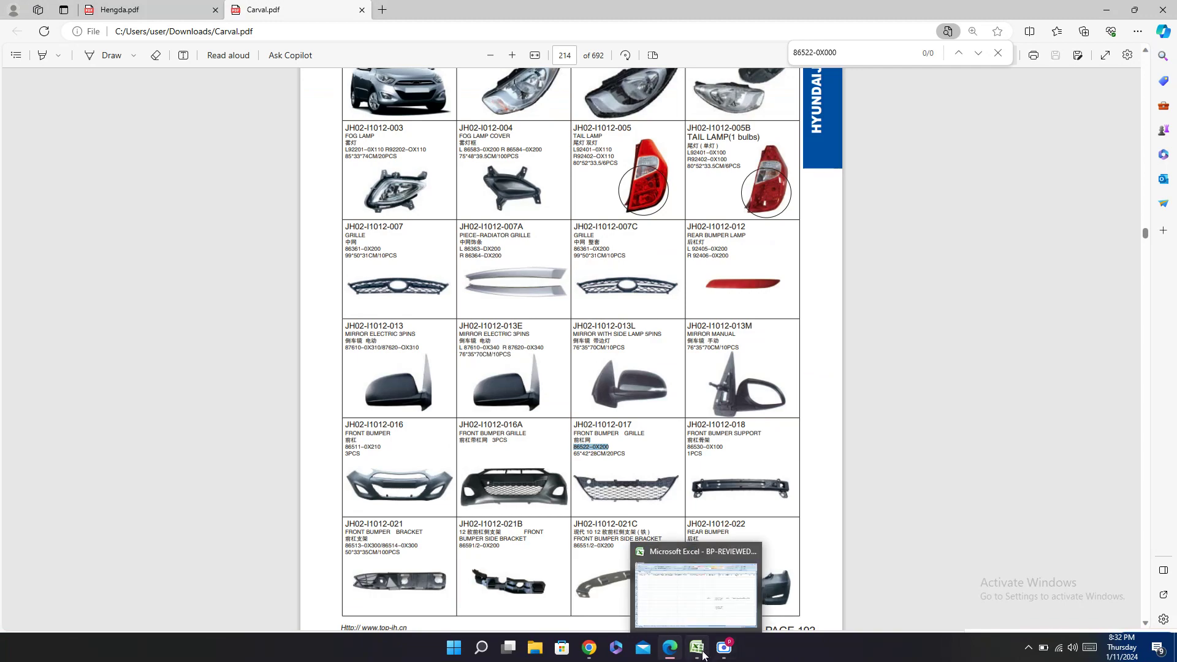
click(704, 654)
click(697, 647)
click(711, 623)
key(ctrl+v)
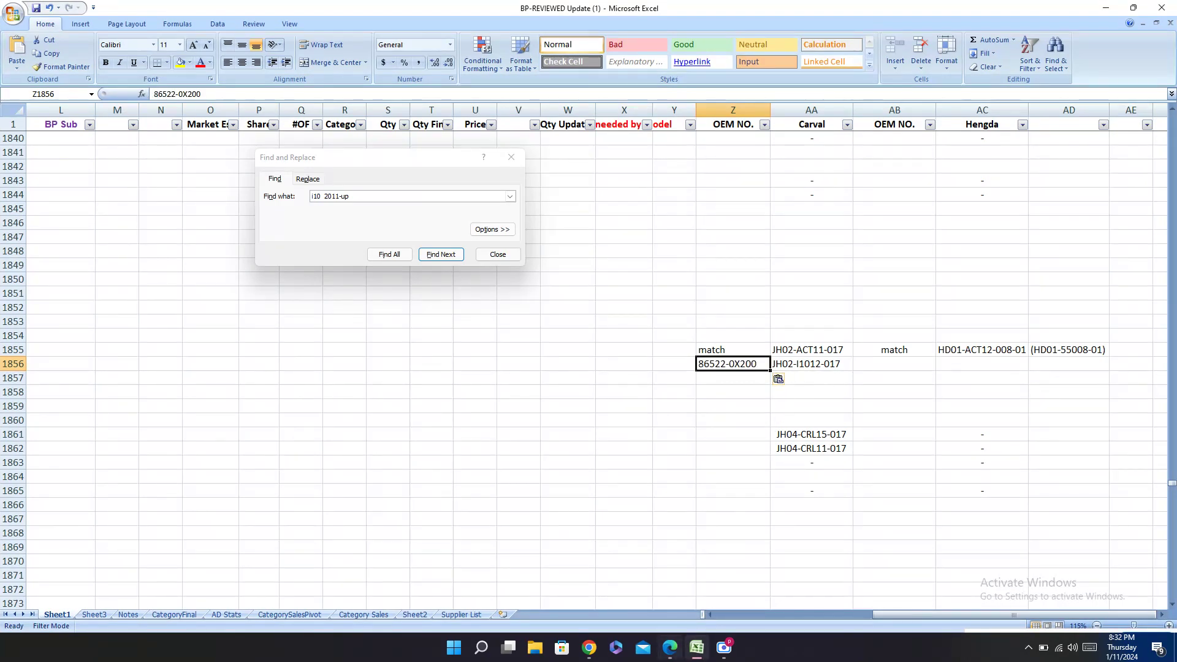
Step: Search the Hengda catalog for 86522-0X200
click(670, 648)
click(147, 9)
key(ctrl+f)
key(ctrl+v)
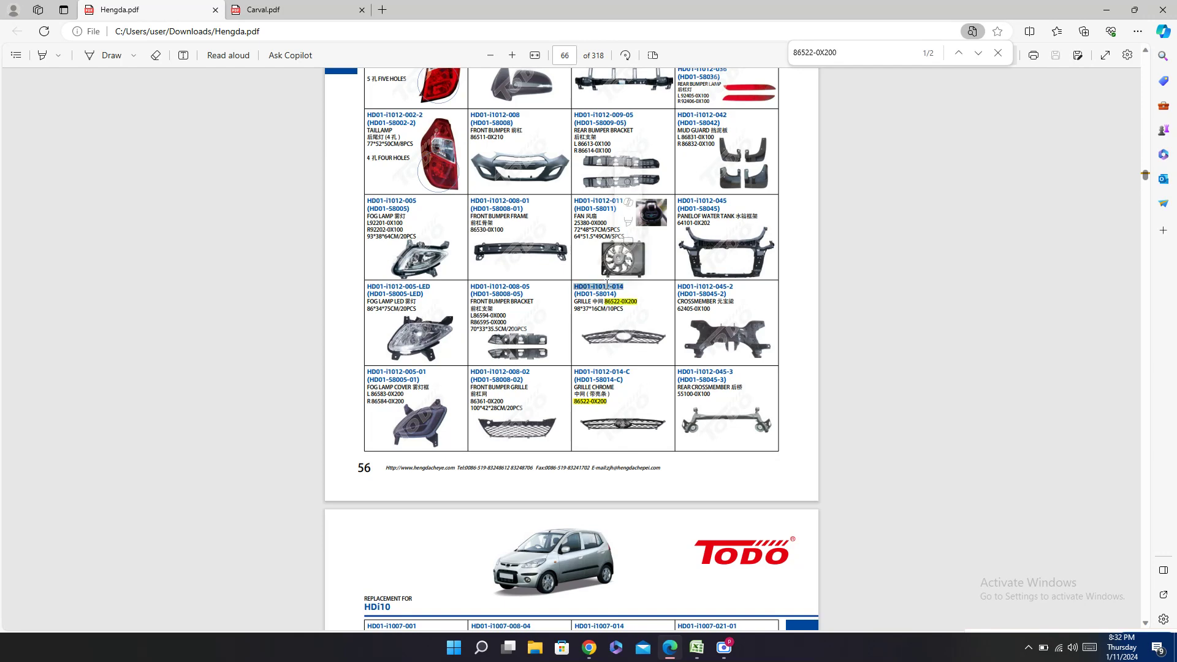
Step: Enter Hengda code HD01-i1012-014 and OEM number 86522-0X200 in row 1856's Hengda columns
click(697, 647)
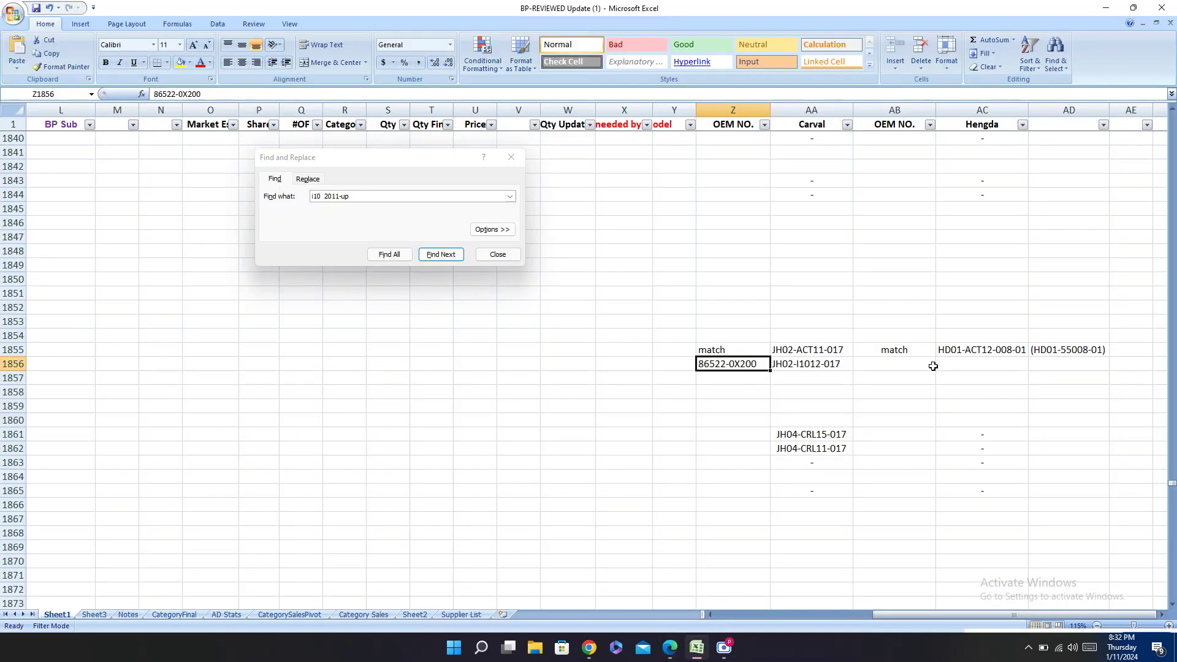
key(ctrl+v)
key(ctrl+z)
click(957, 363)
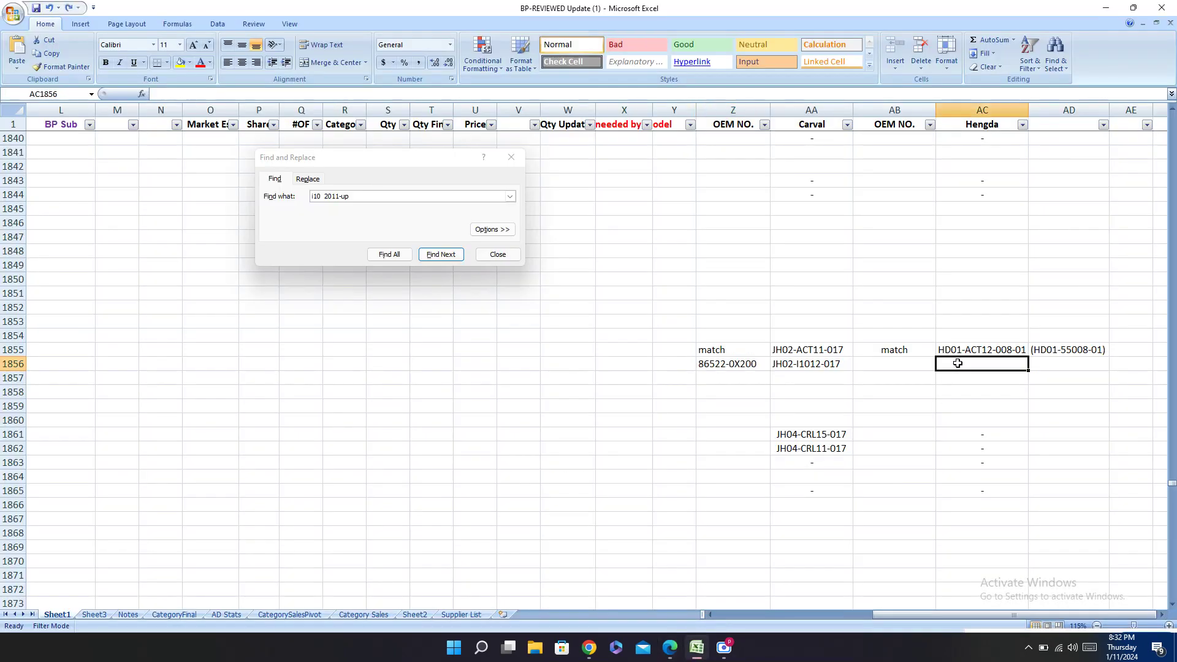
key(ctrl+v)
click(721, 366)
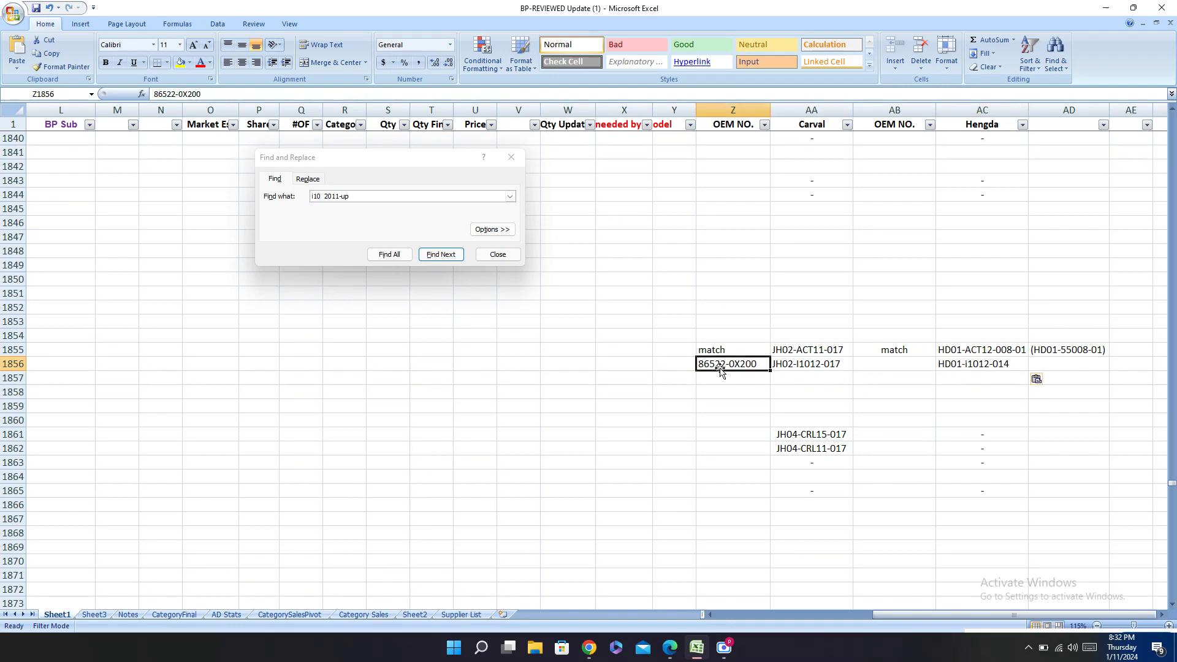
key(ctrl+c)
click(895, 363)
key(ctrl+v)
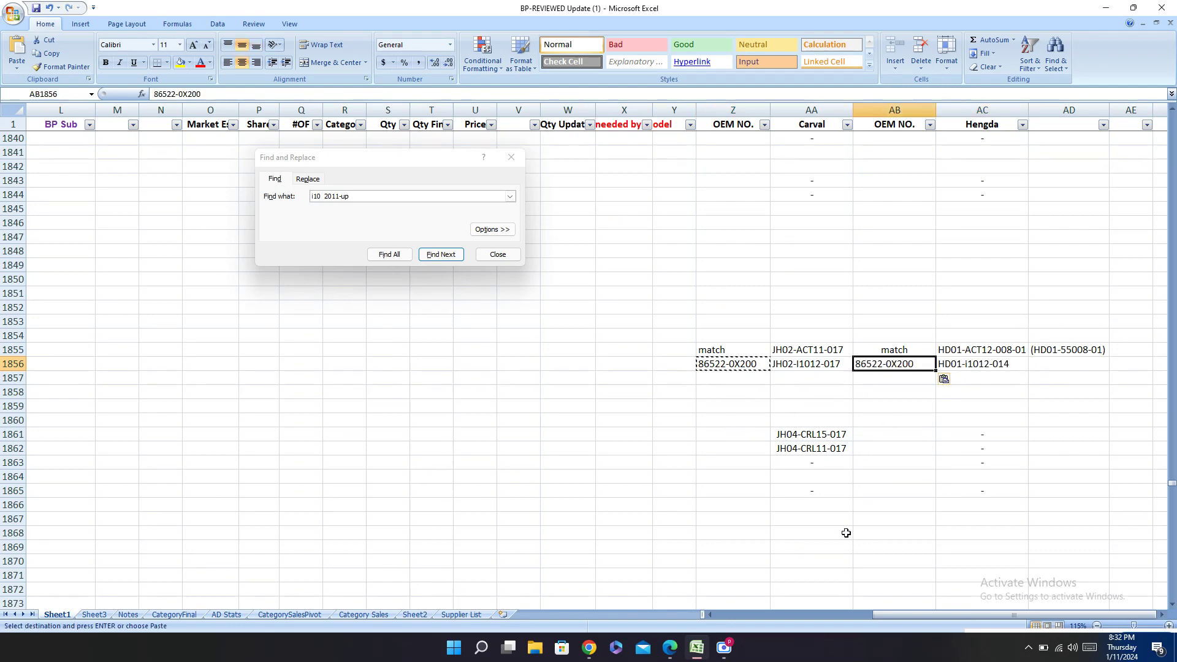
Step: Add alternate Hengda code (HD01-58014) to row 1856 and search for the next i10 2011-up row
click(670, 648)
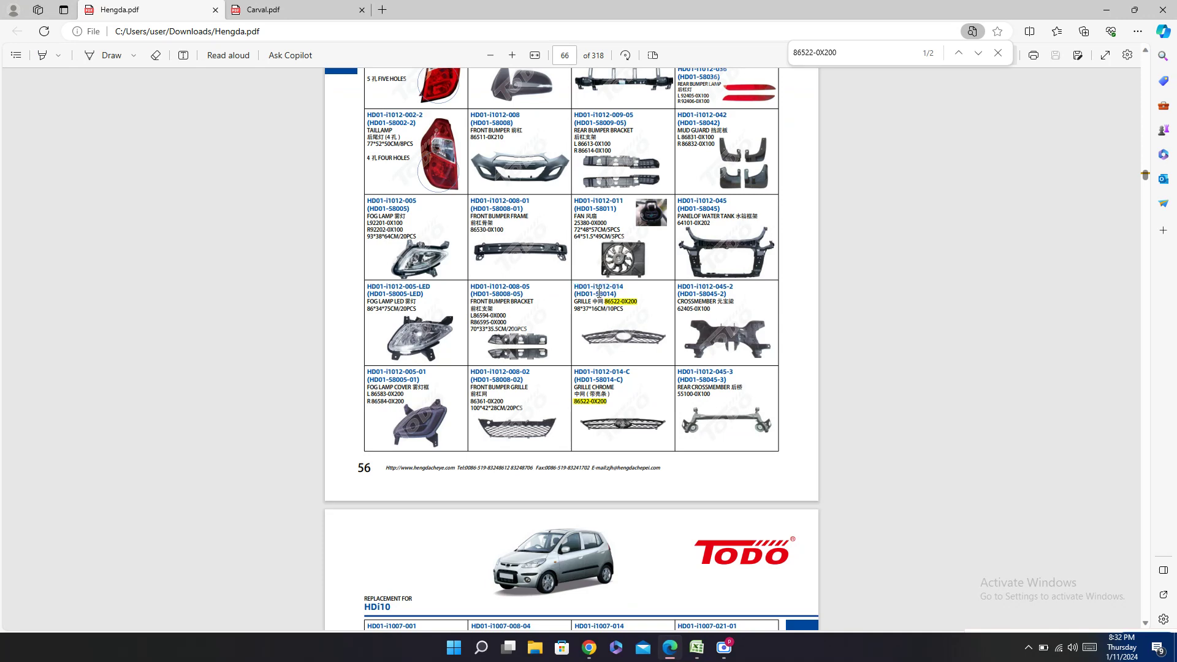
click(697, 647)
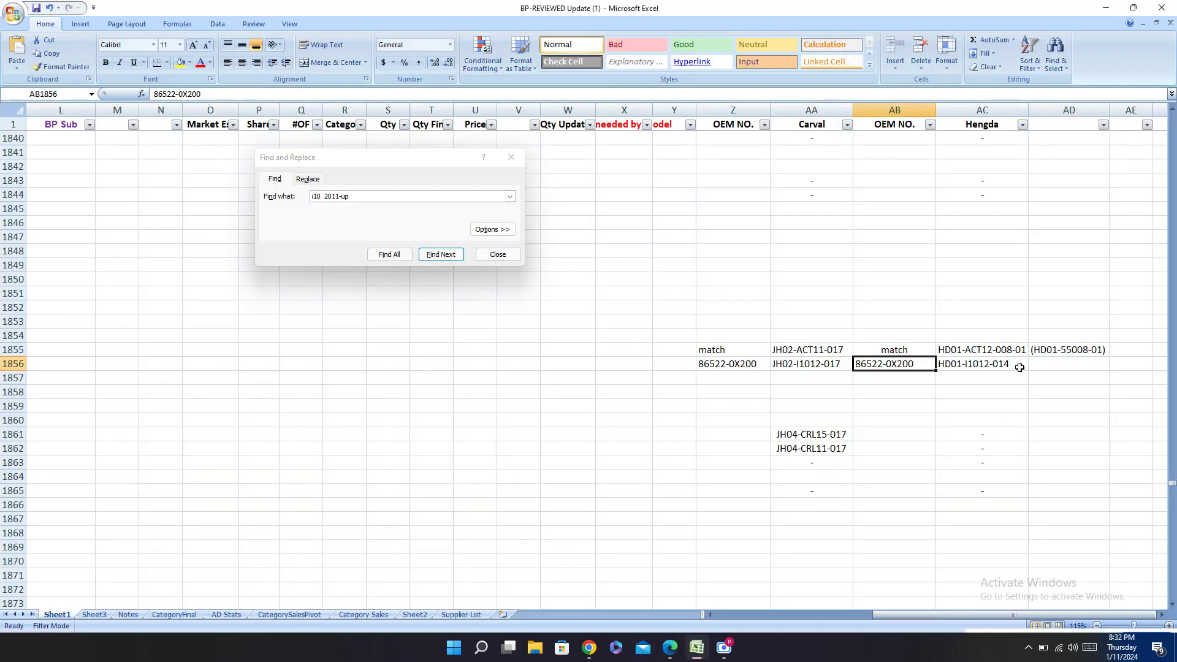
click(1040, 364)
key(ctrl+v)
key(Left)
key(Left)
key(Left)
key(Left)
key(Left)
key(Left)
key(Left)
key(Left)
key(Left)
key(Left)
key(Left)
key(Left)
key(Left)
key(Left)
key(Left)
key(Left)
key(Left)
key(Left)
key(Left)
key(Left)
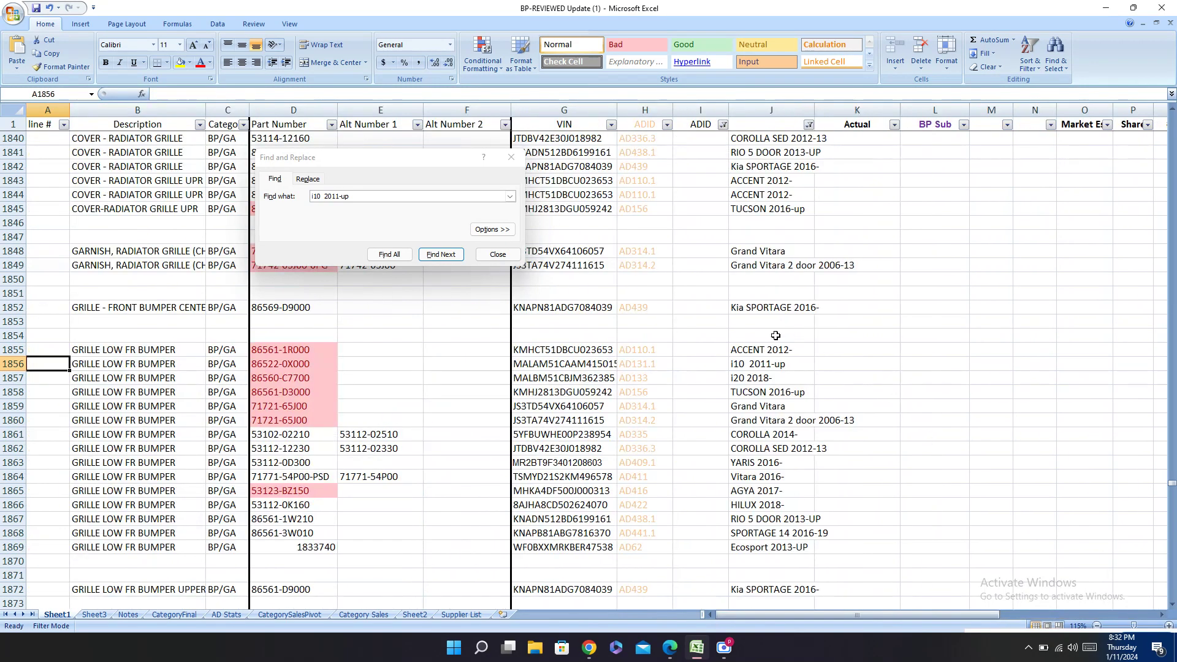
click(448, 261)
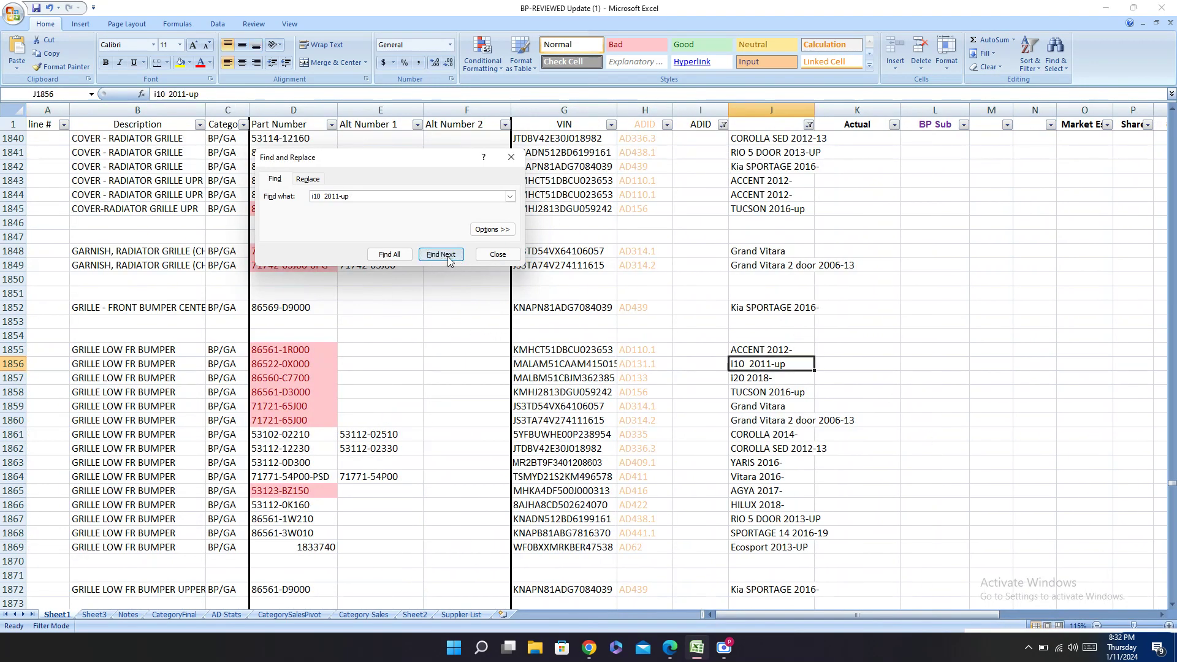
Step: Jump to row 1876 and paste alternate Hengda code (HD01-58014) into AD1876
click(448, 261)
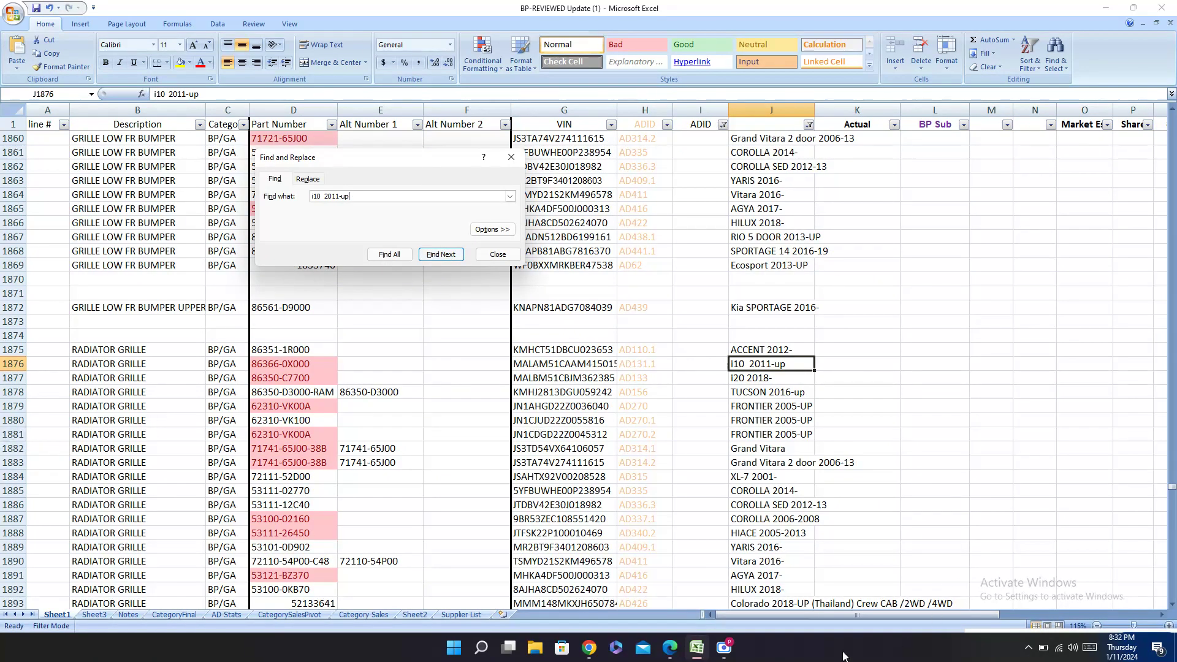
click(672, 656)
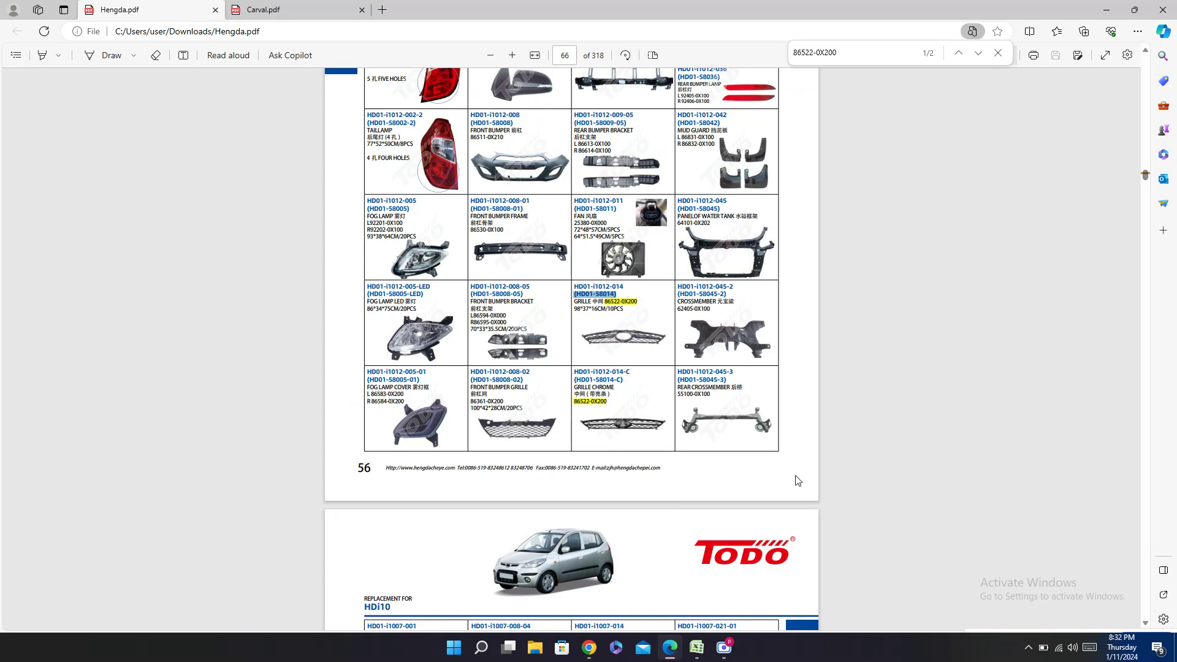
scroll(675, 417, up, 4)
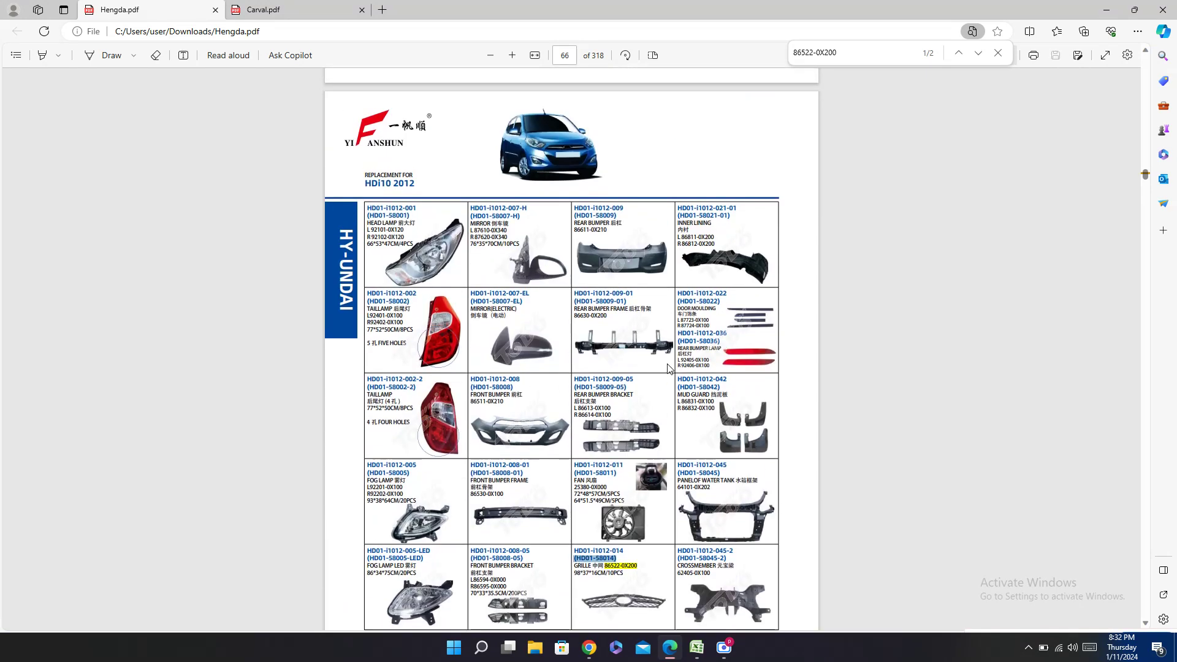
scroll(669, 367, down, 2)
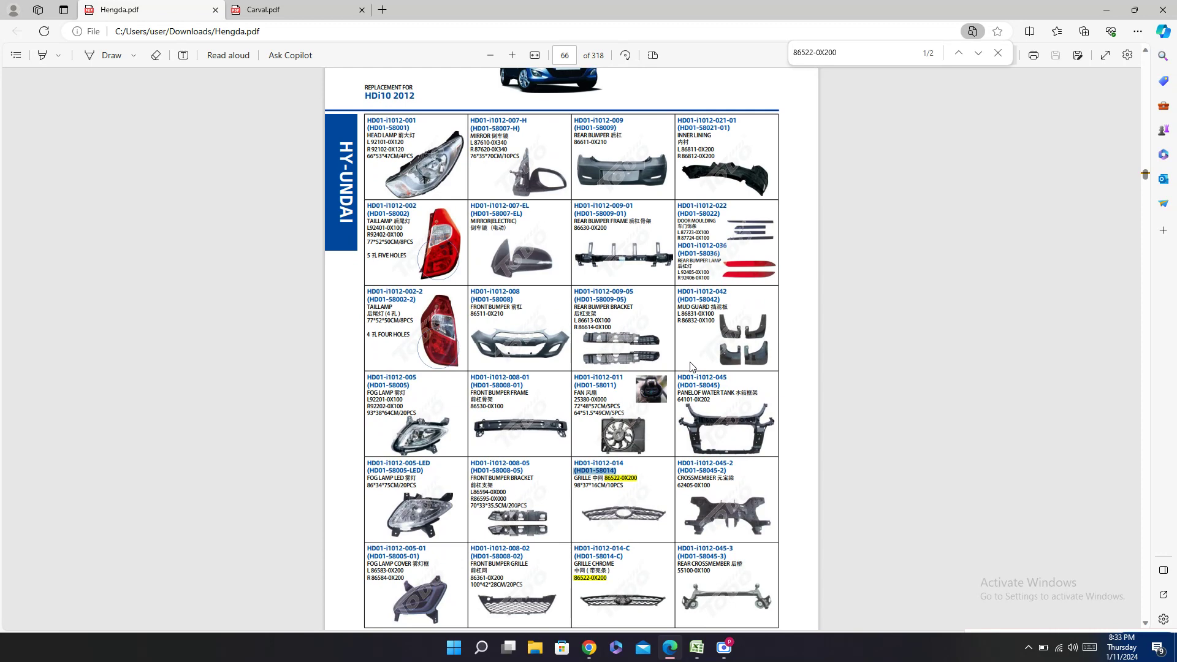
scroll(692, 366, down, 2)
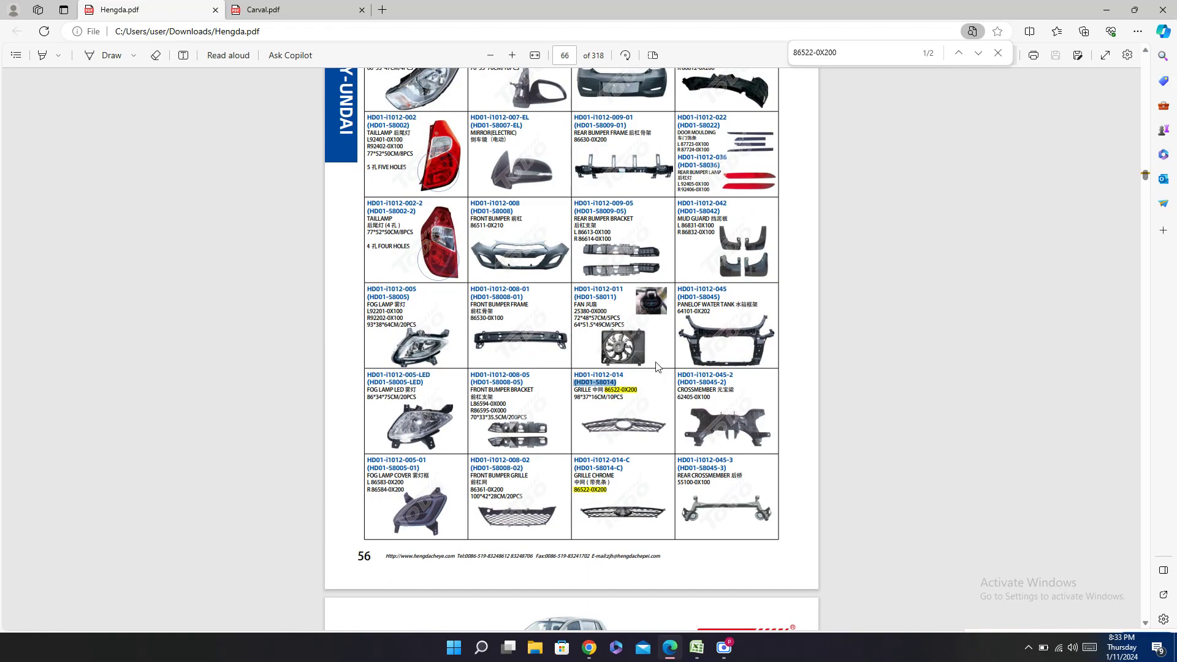
click(697, 648)
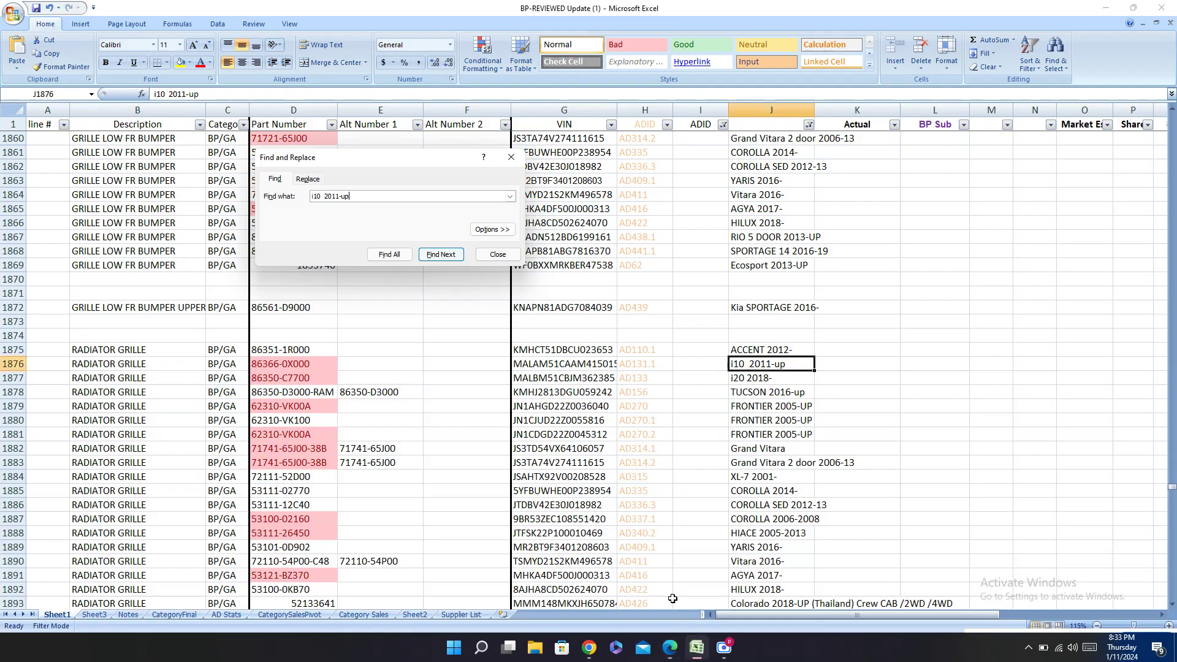
click(2, 363)
drag(900, 613, 1099, 580)
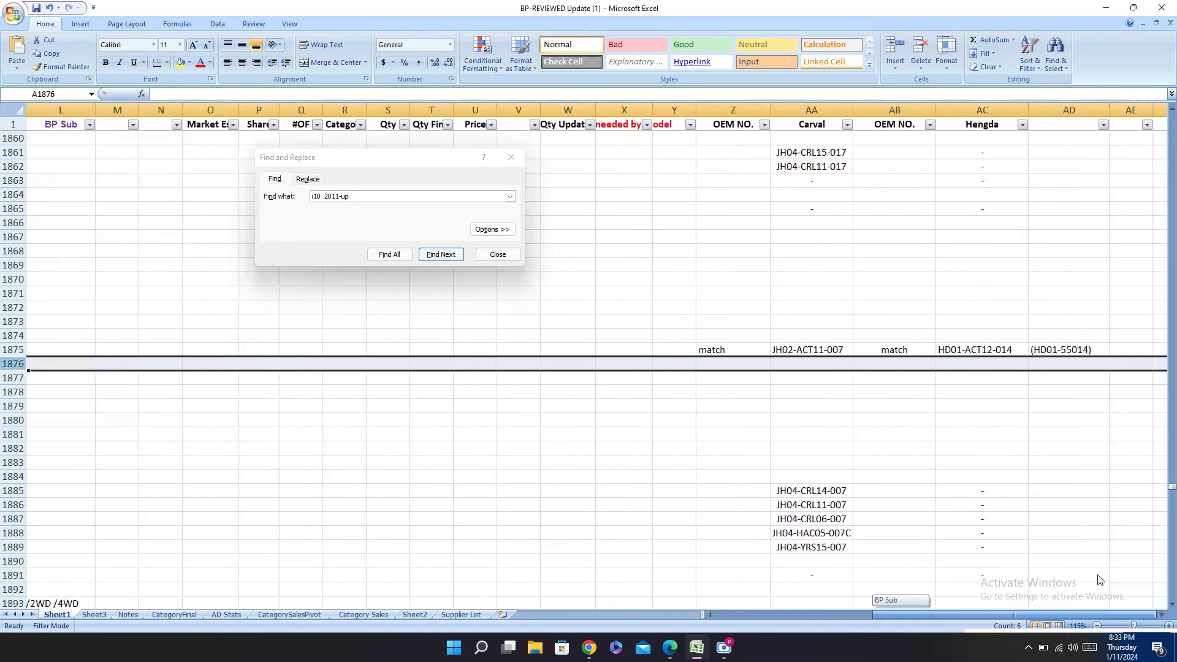
click(1058, 364)
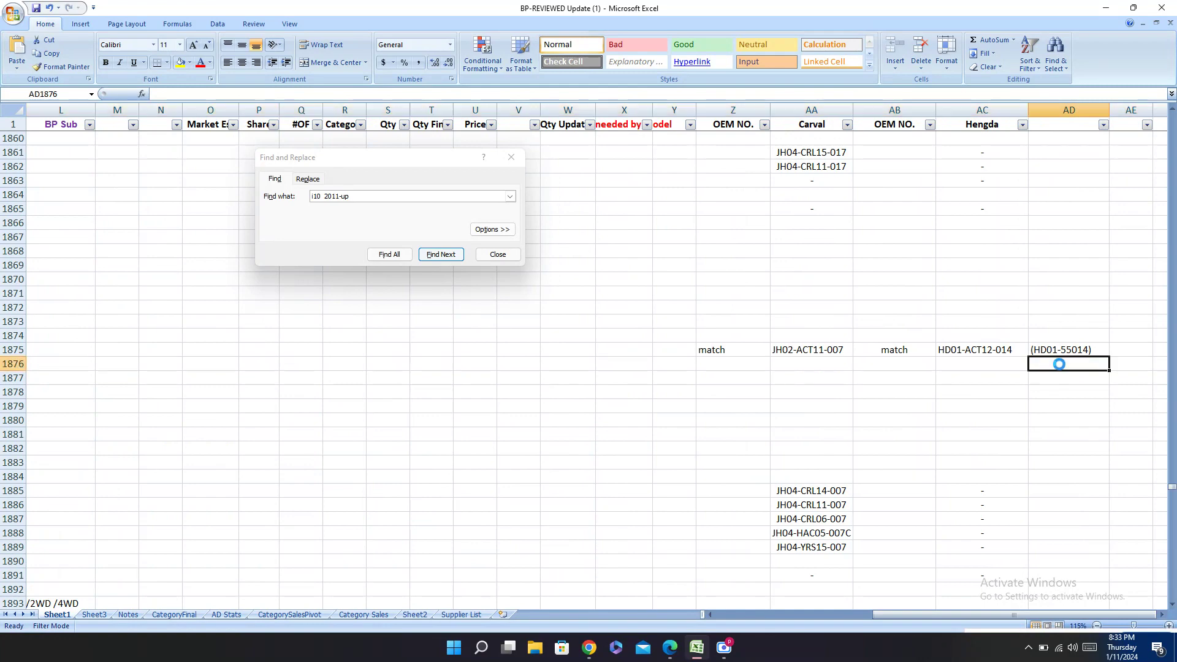
key(ctrl+v)
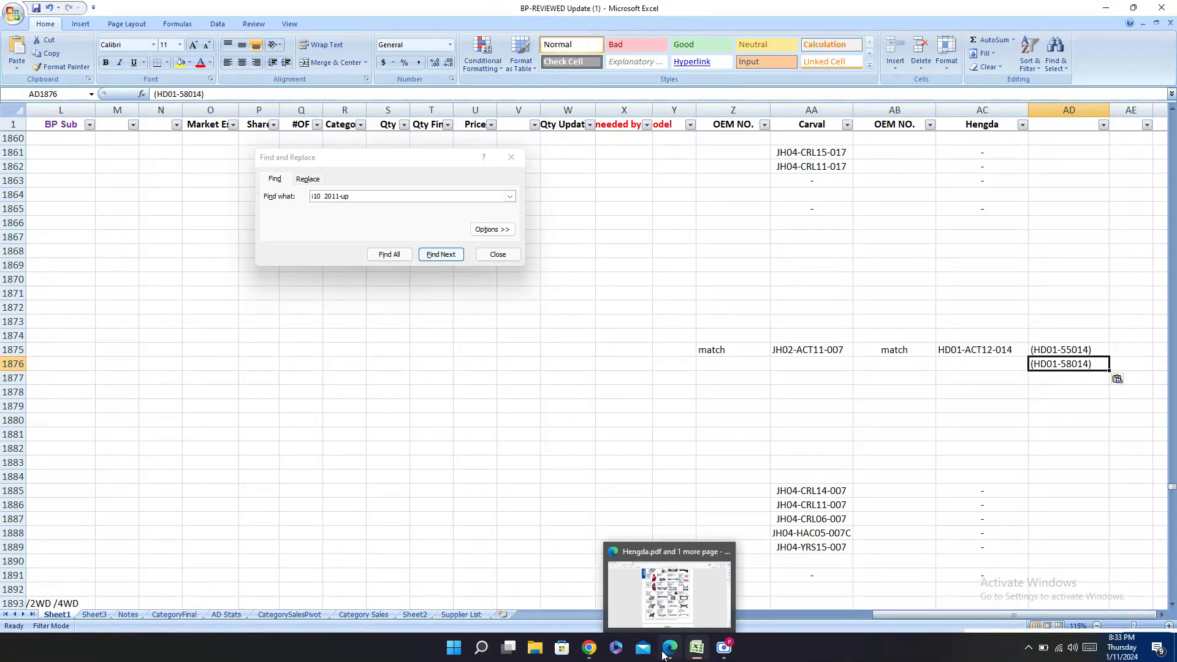
Step: Fill row 1876 with Hengda code HD01-i1012-014 and OEM number 86522-0X200
click(663, 655)
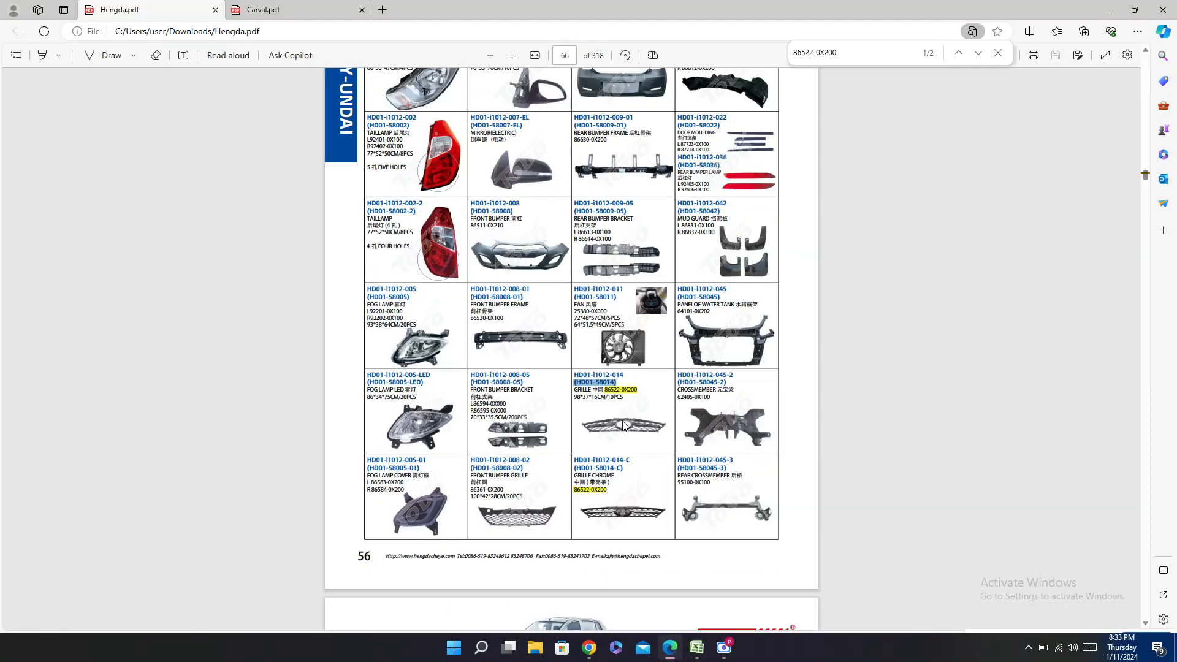
click(696, 648)
click(981, 366)
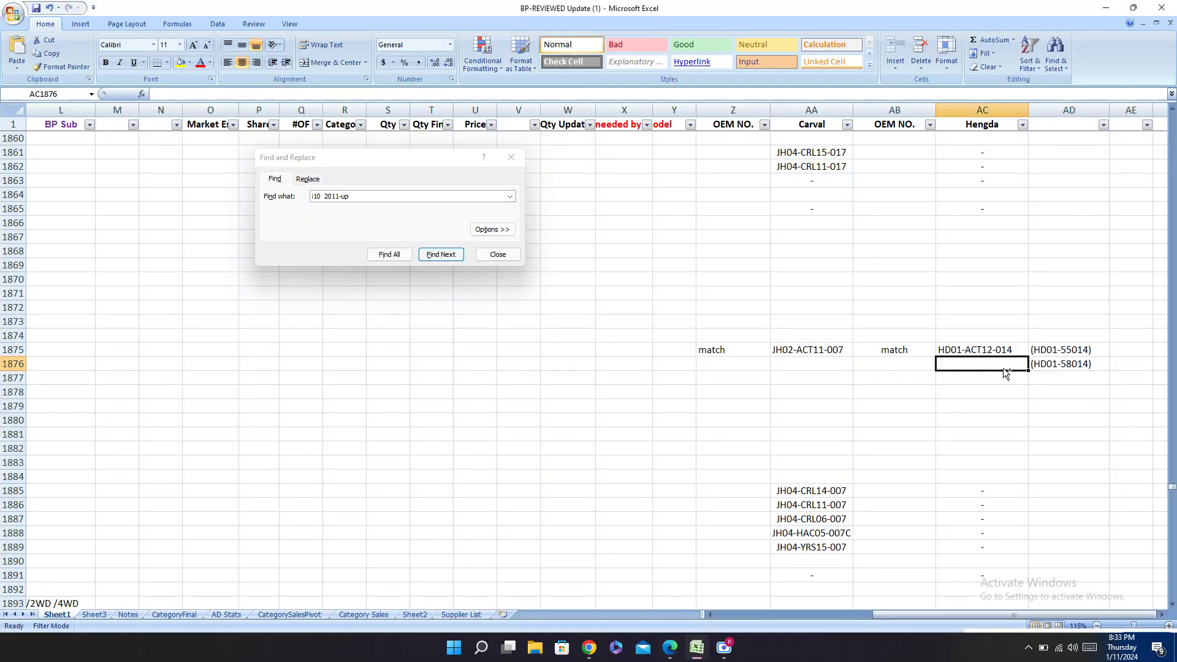
key(ctrl+v)
key(alt+Tab)
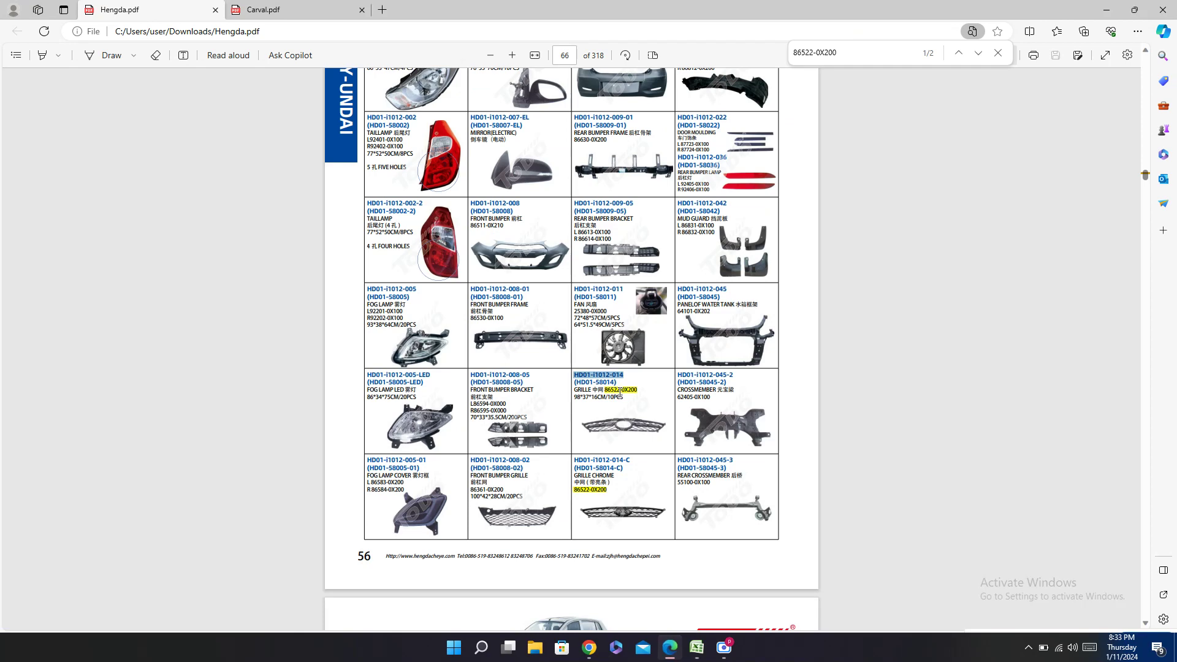
click(601, 471)
click(694, 656)
click(904, 365)
key(ctrl+v)
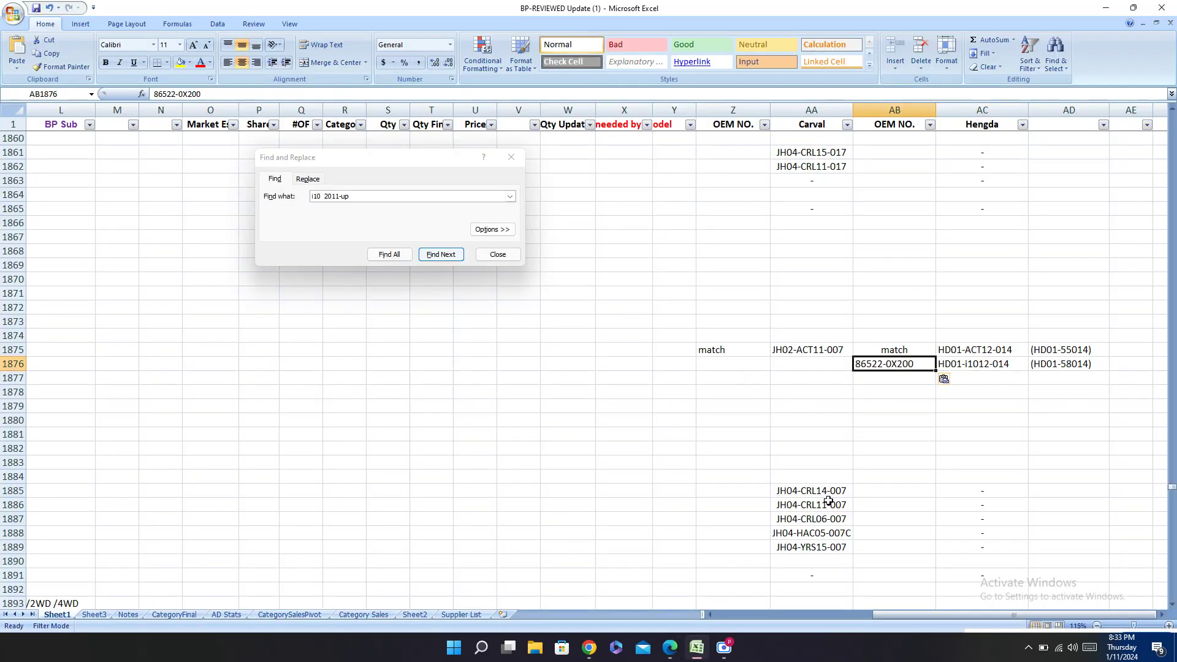
click(670, 648)
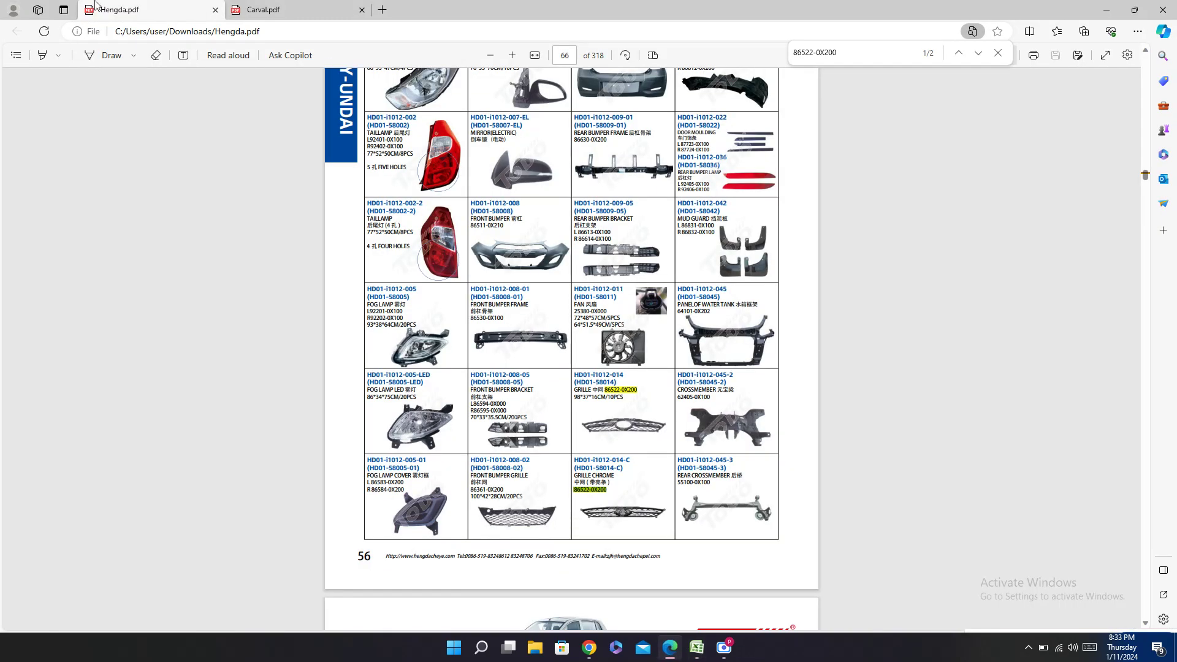
Step: Copy Carval code JH02-I1012-007 and OEM number 86361-0X200 from Carval.pdf into row 1876
click(264, 9)
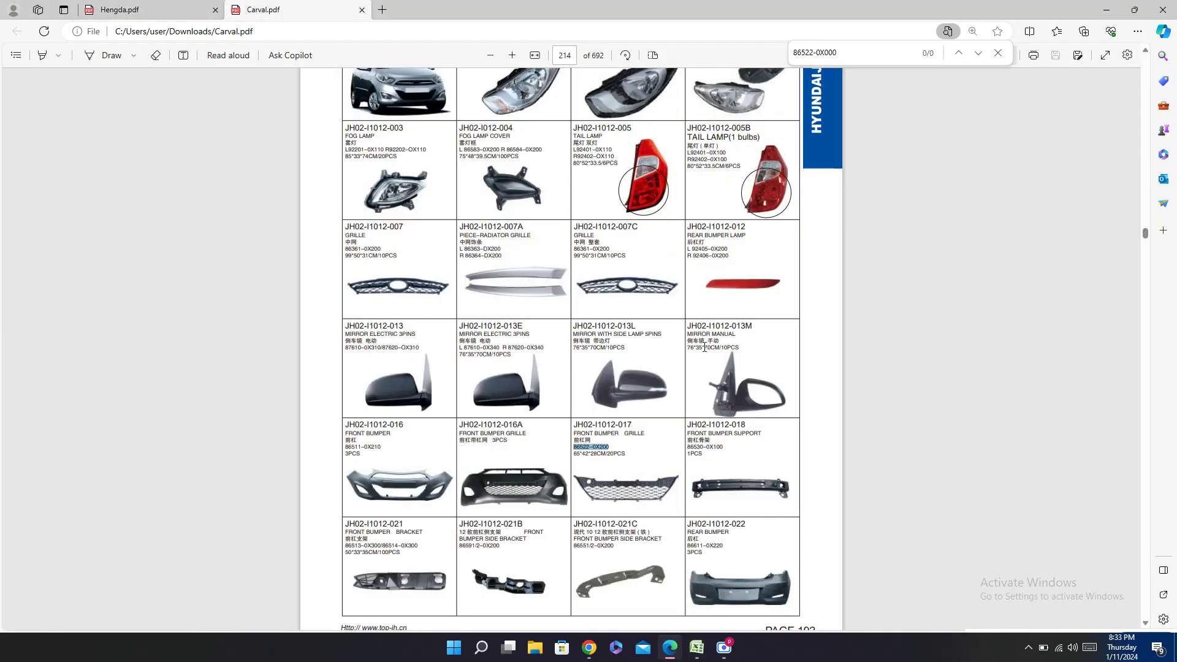
triple_click(372, 225)
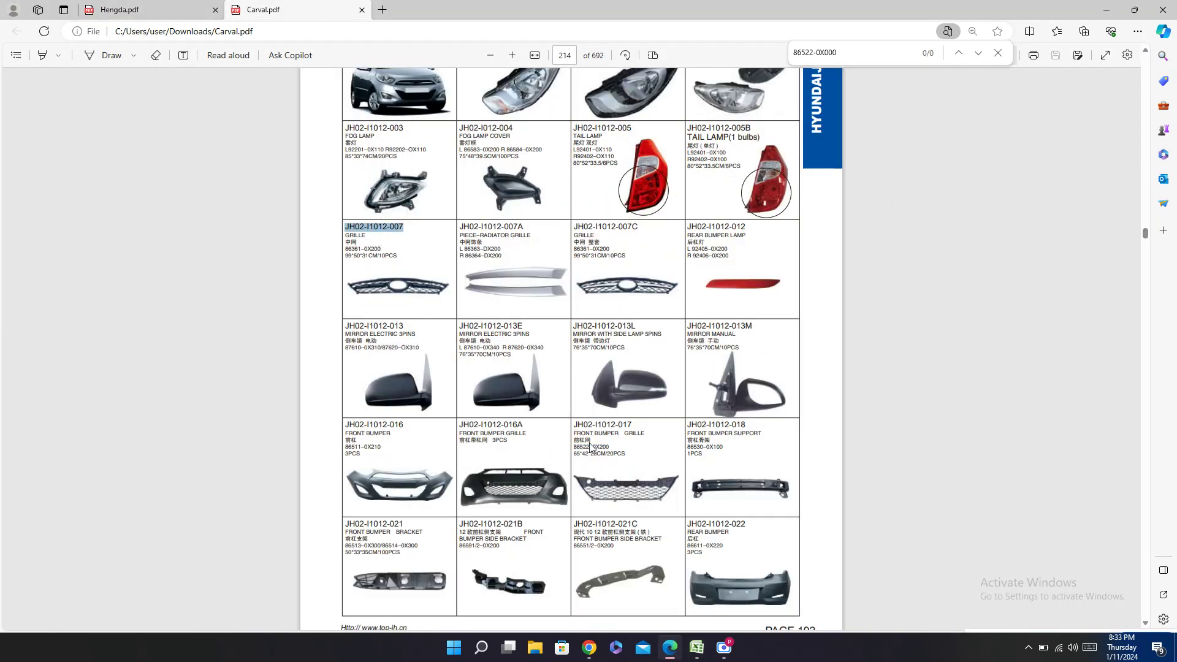
click(696, 647)
click(810, 363)
key(ctrl+v)
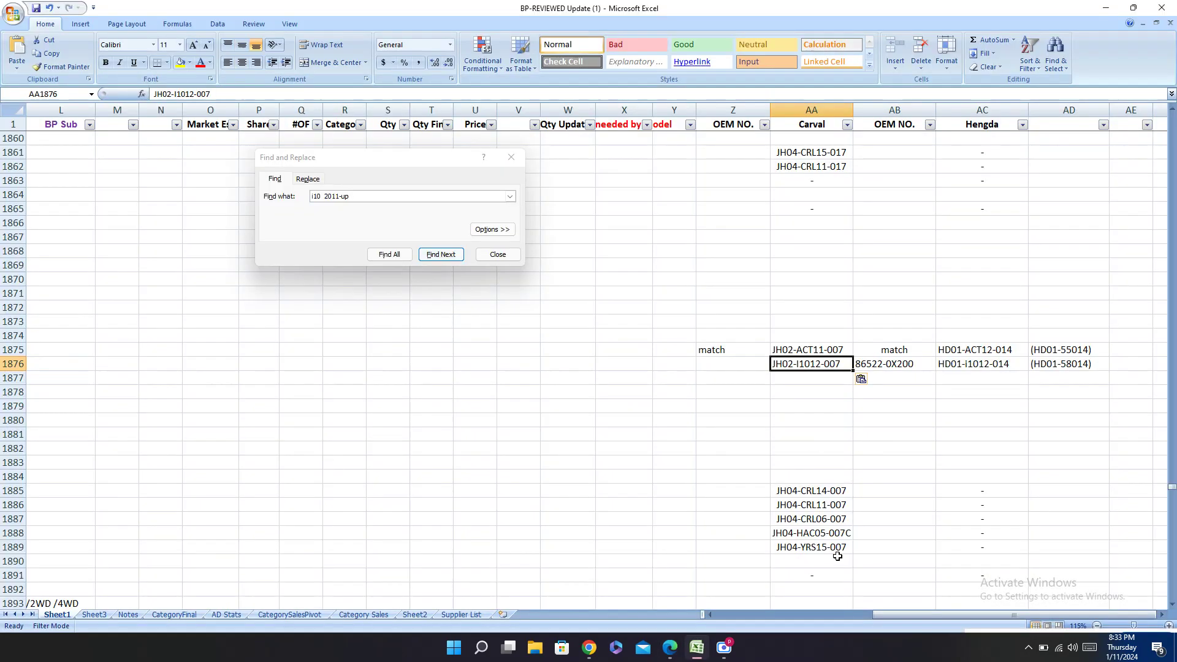
click(670, 656)
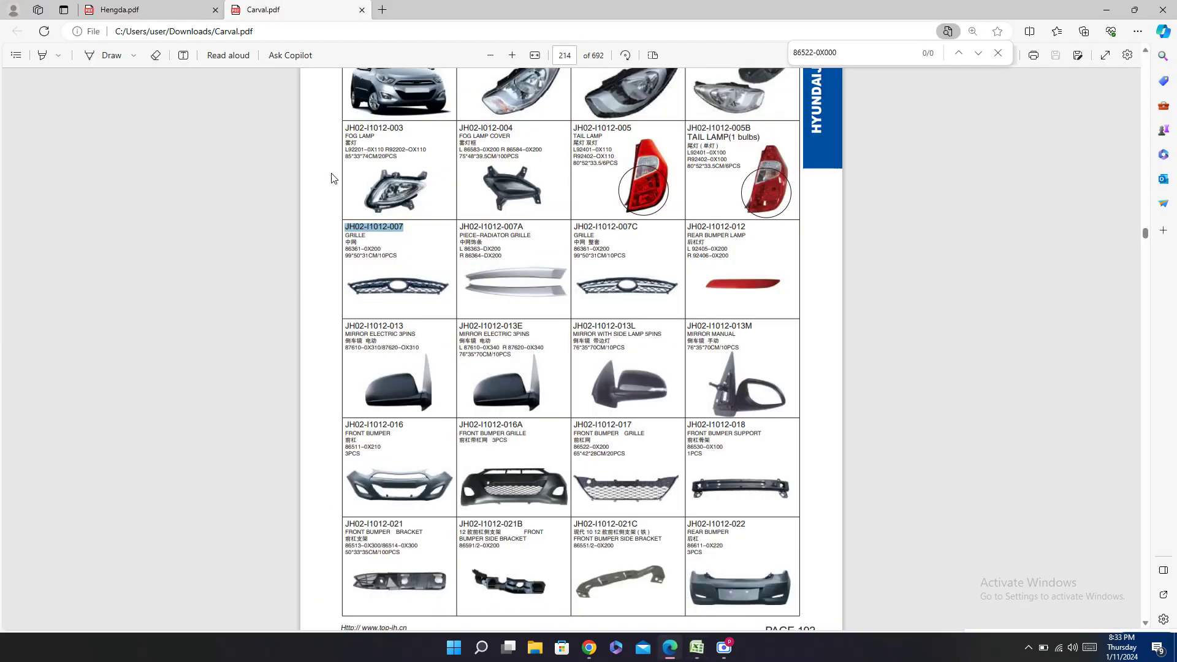
triple_click(366, 250)
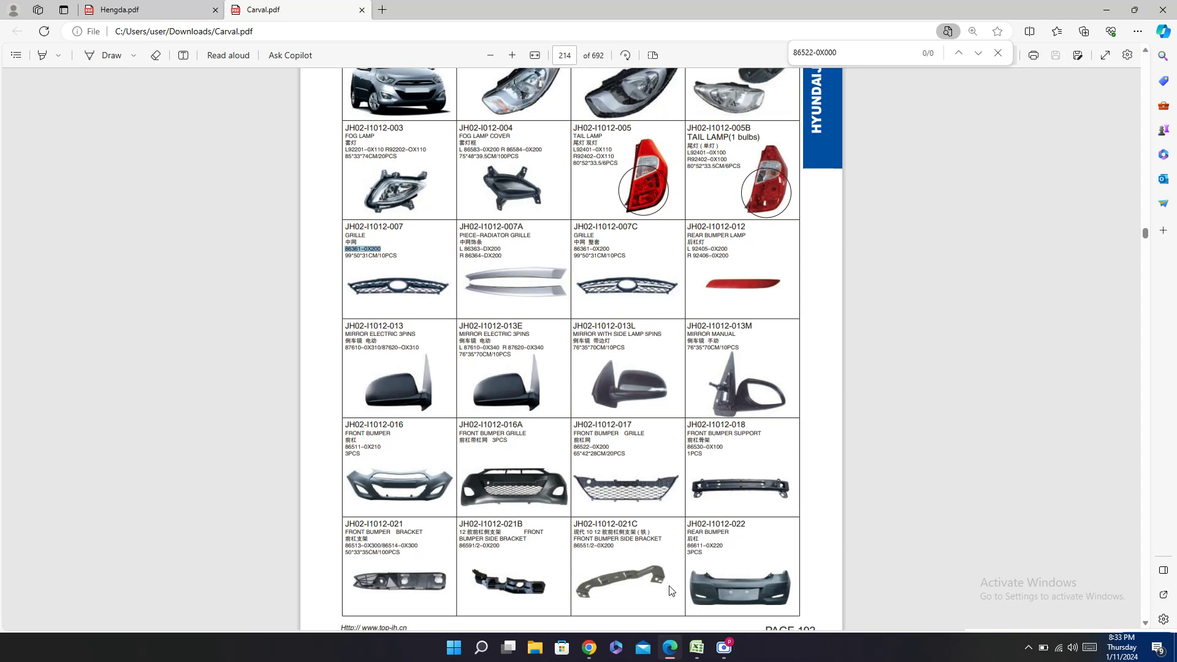
click(697, 648)
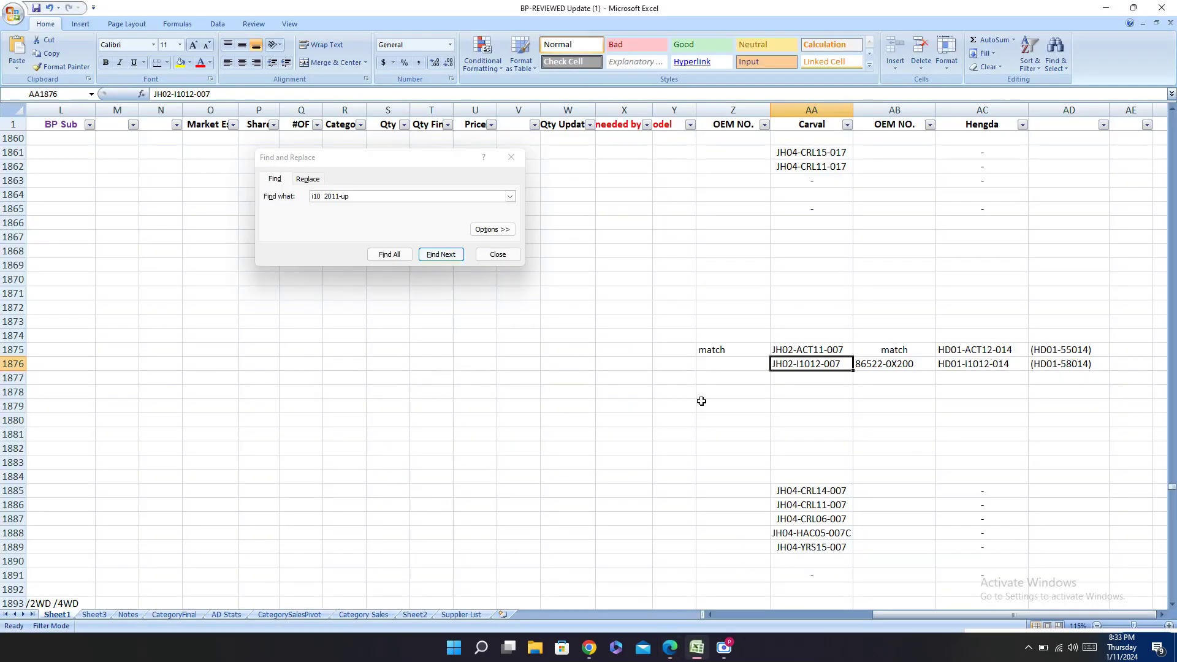
click(724, 368)
key(ctrl+v)
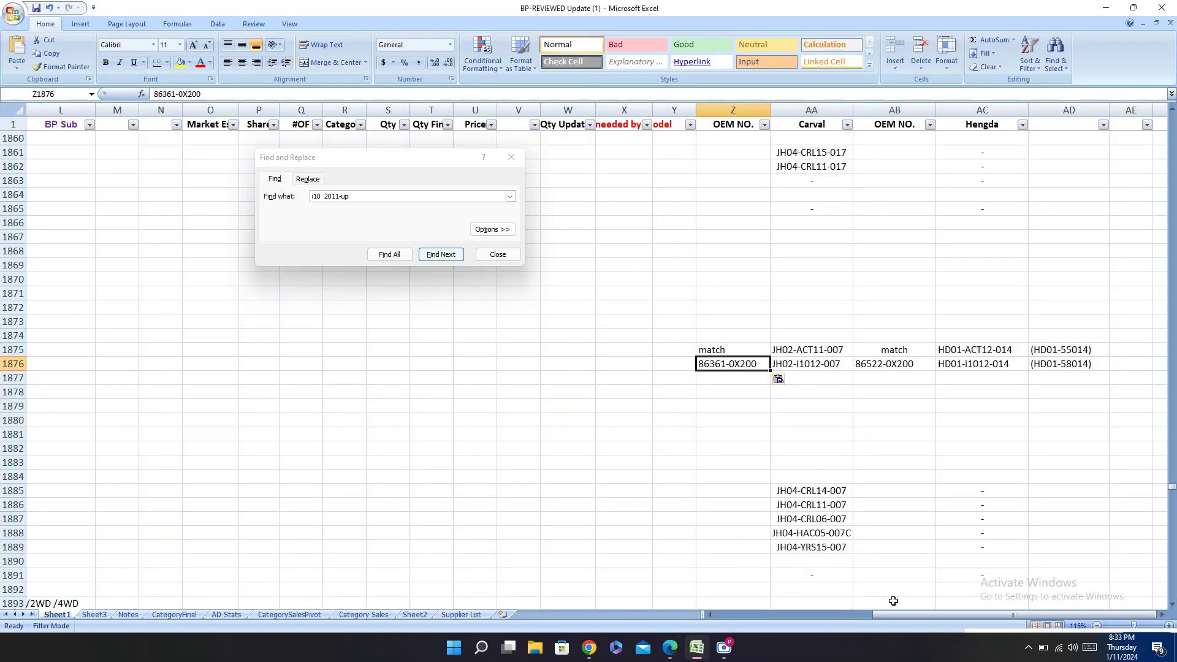
Step: Search Carval.pdf for row 1876's part number 86366-0X000, then continue to the next match
drag(888, 617, 598, 621)
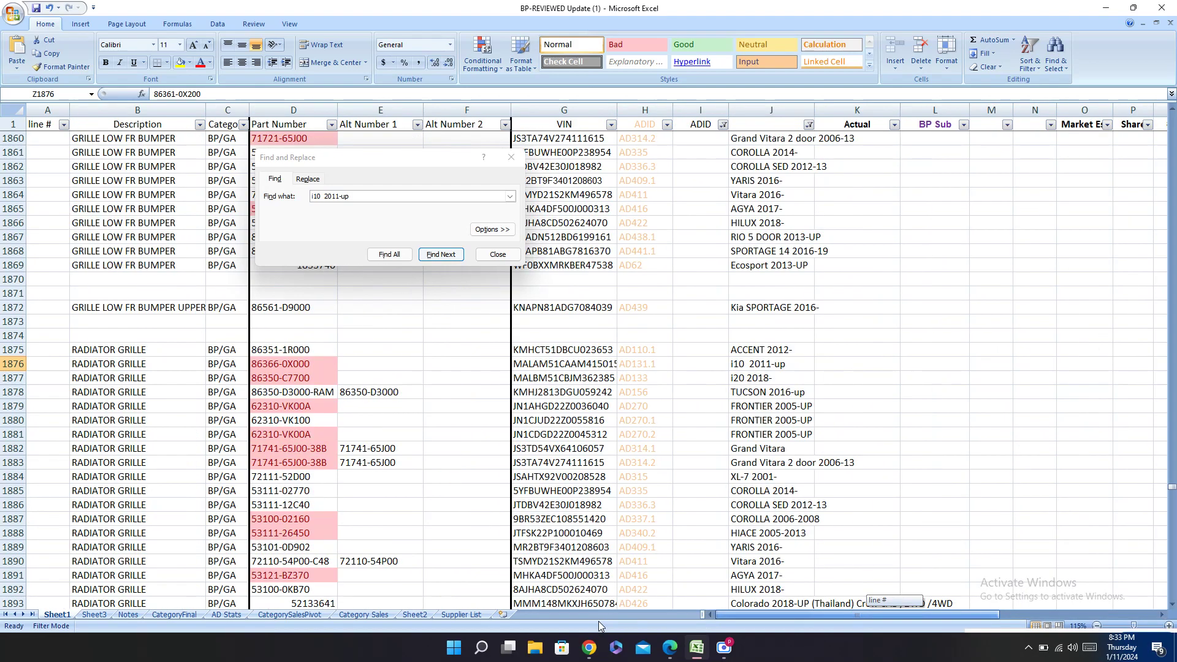
click(294, 363)
key(ctrl+c)
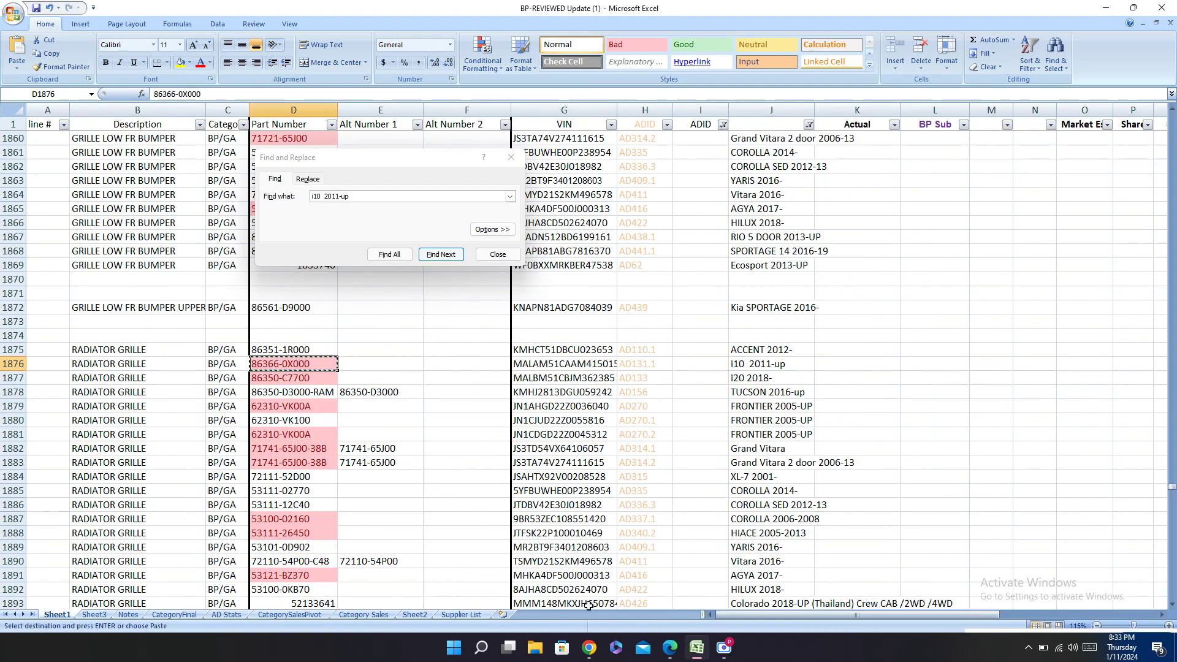
click(669, 646)
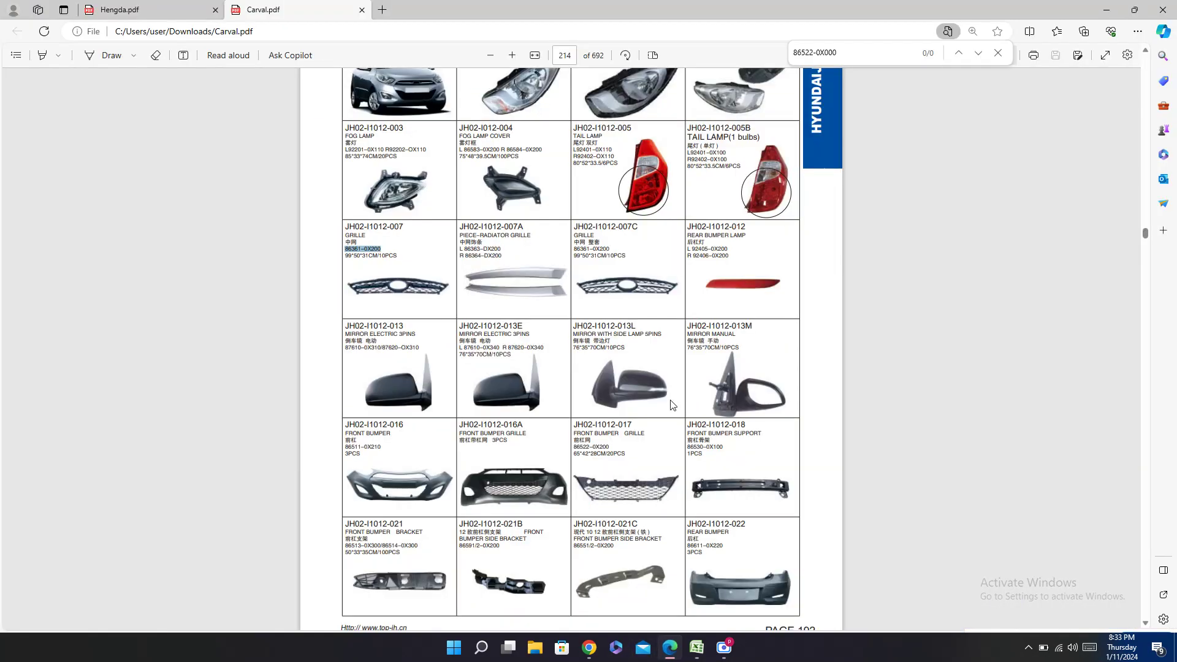
key(ctrl+f)
key(ctrl+v)
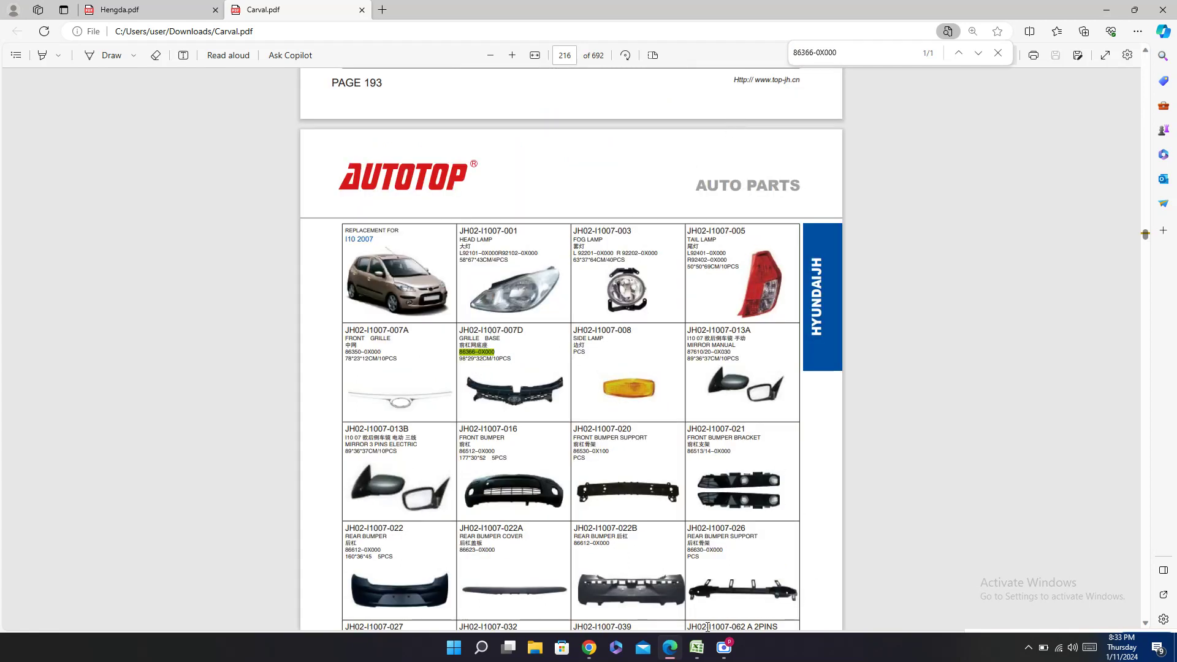
click(699, 651)
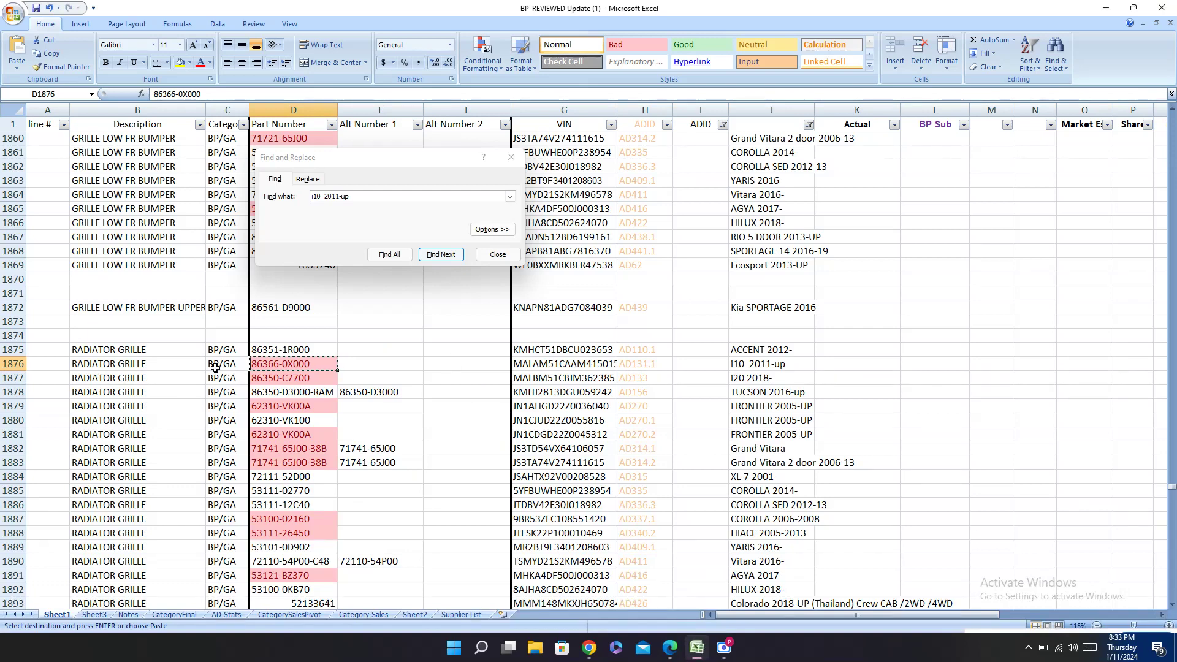
click(756, 364)
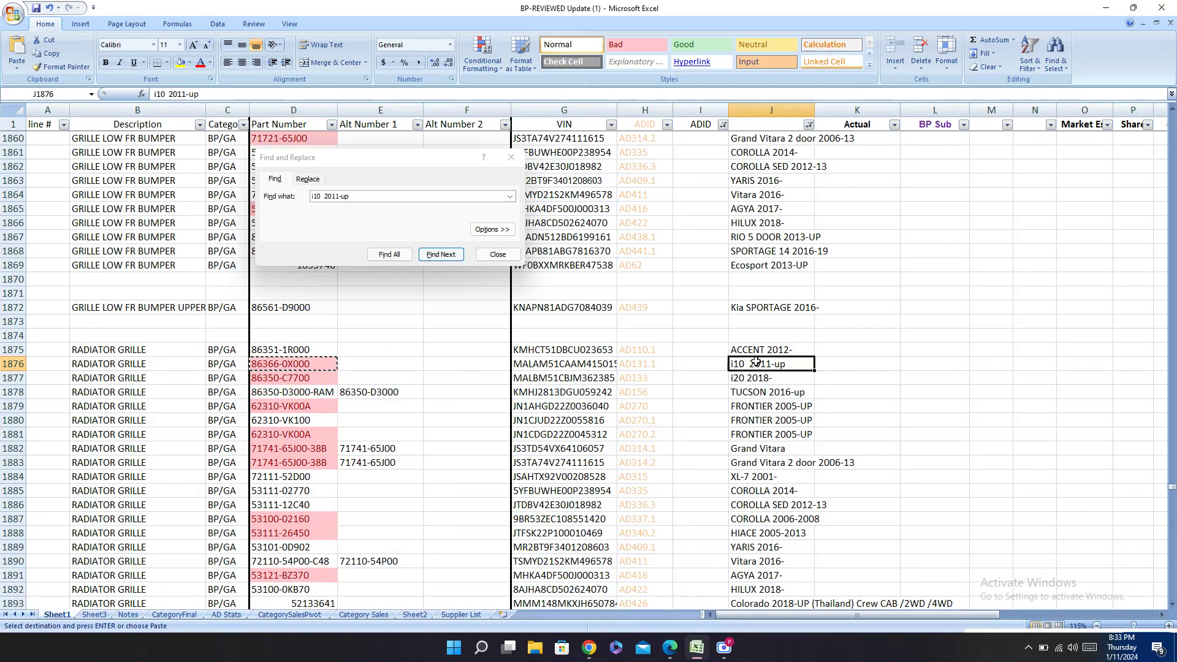
Step: Jump to row 1951's hood part 66400-0X020 and search Carval.pdf for it
click(441, 254)
click(289, 362)
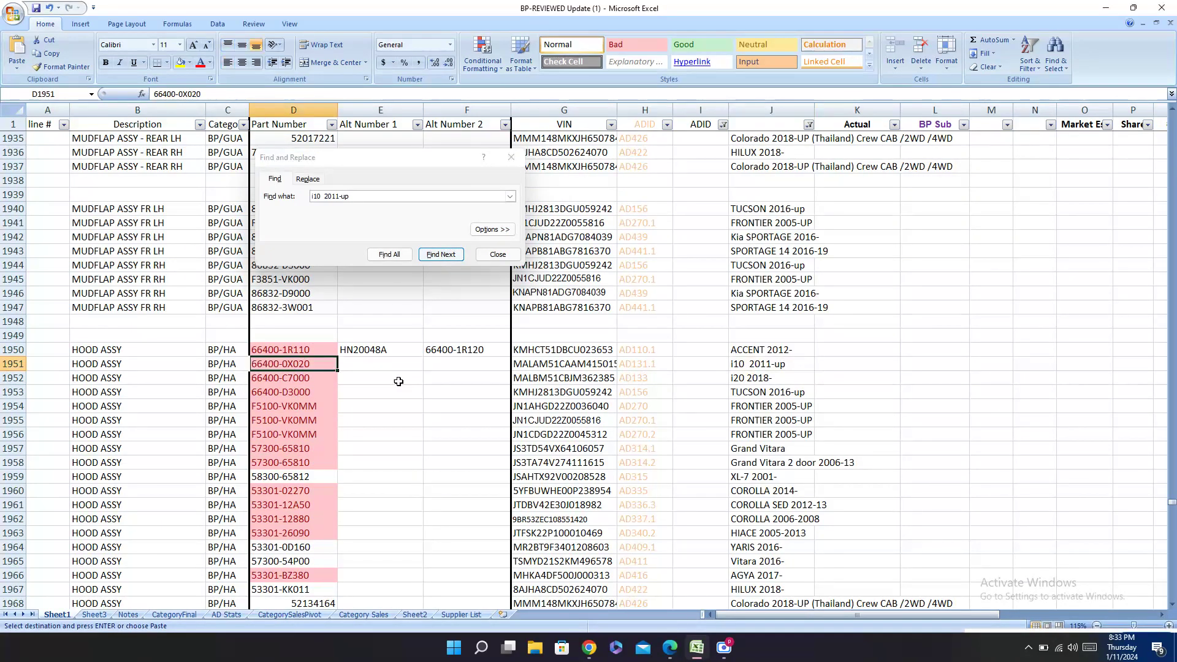
click(670, 648)
key(ctrl+f)
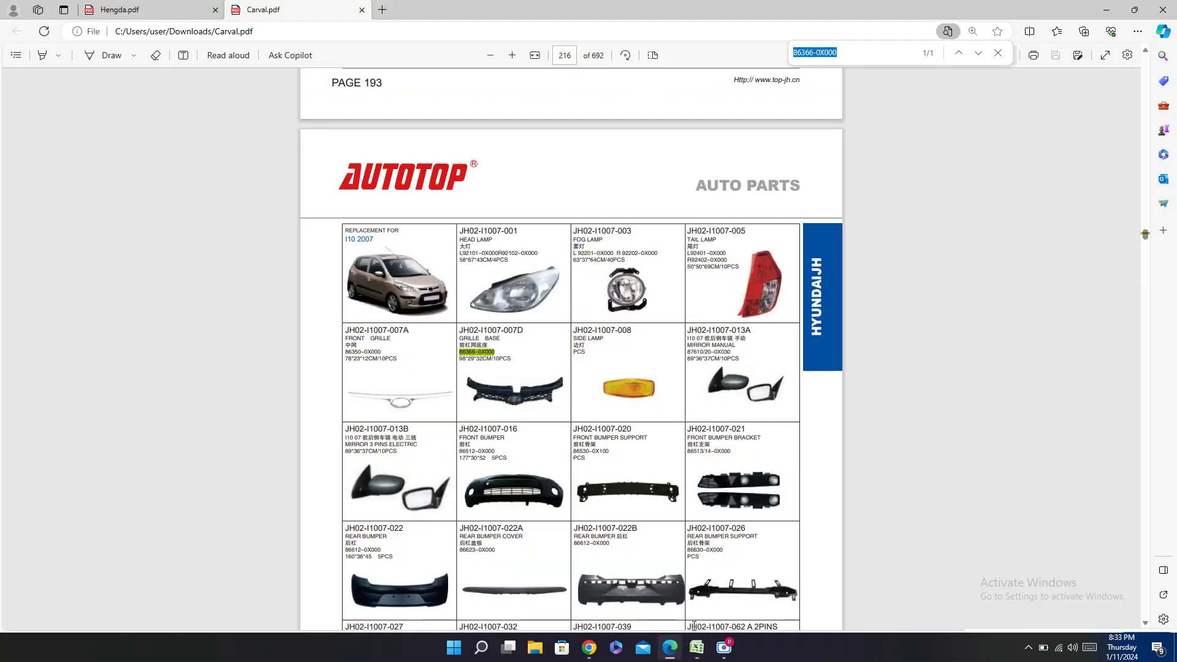
key(ctrl+v)
Step: Search Hengda.pdf for 66400-0X020, broadening to 66400-0X to locate the hood entry
click(131, 11)
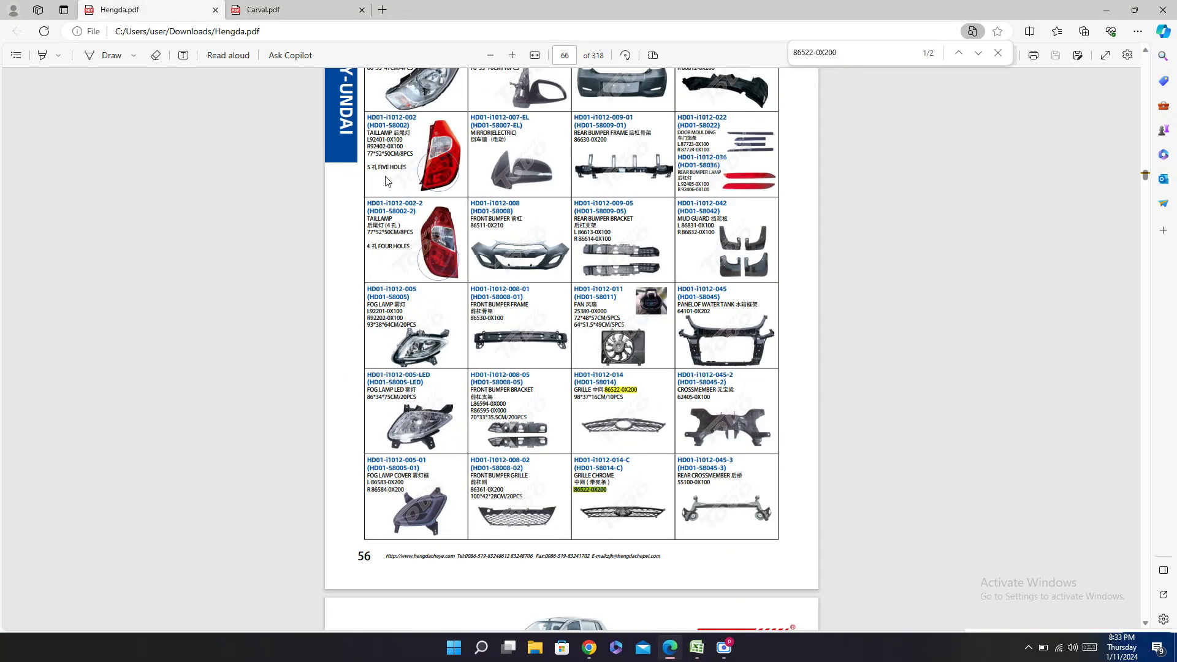
key(ctrl+f)
key(ctrl+v)
key(BackSpace)
key(BackSpace)
key(BackSpace)
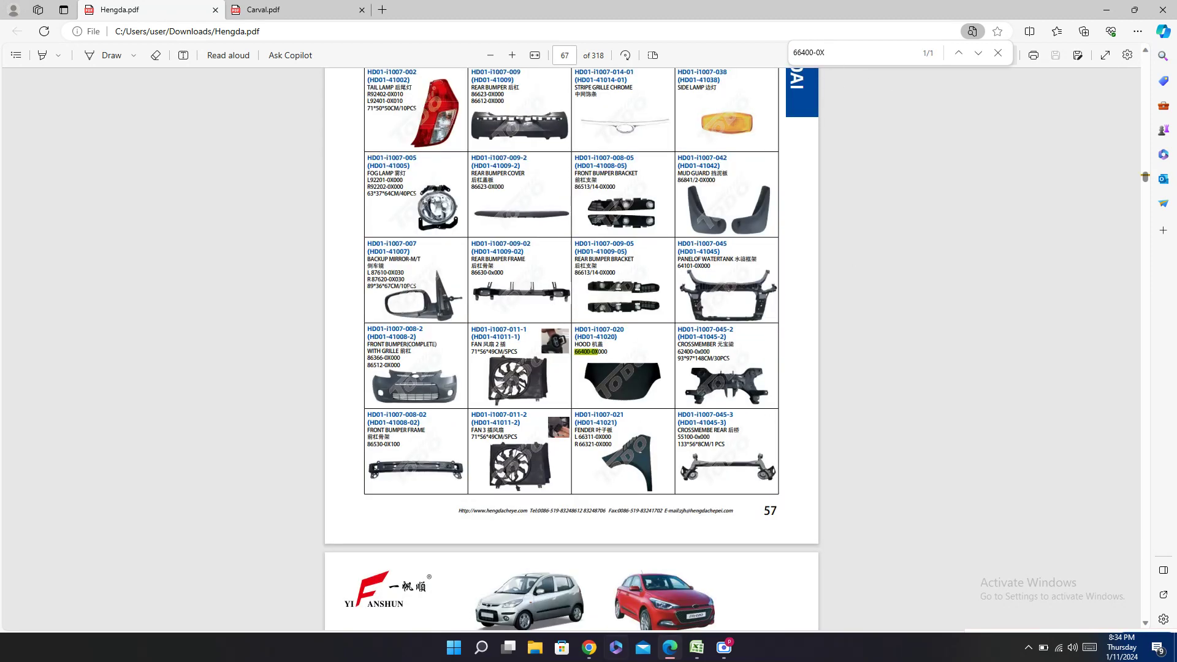
click(699, 652)
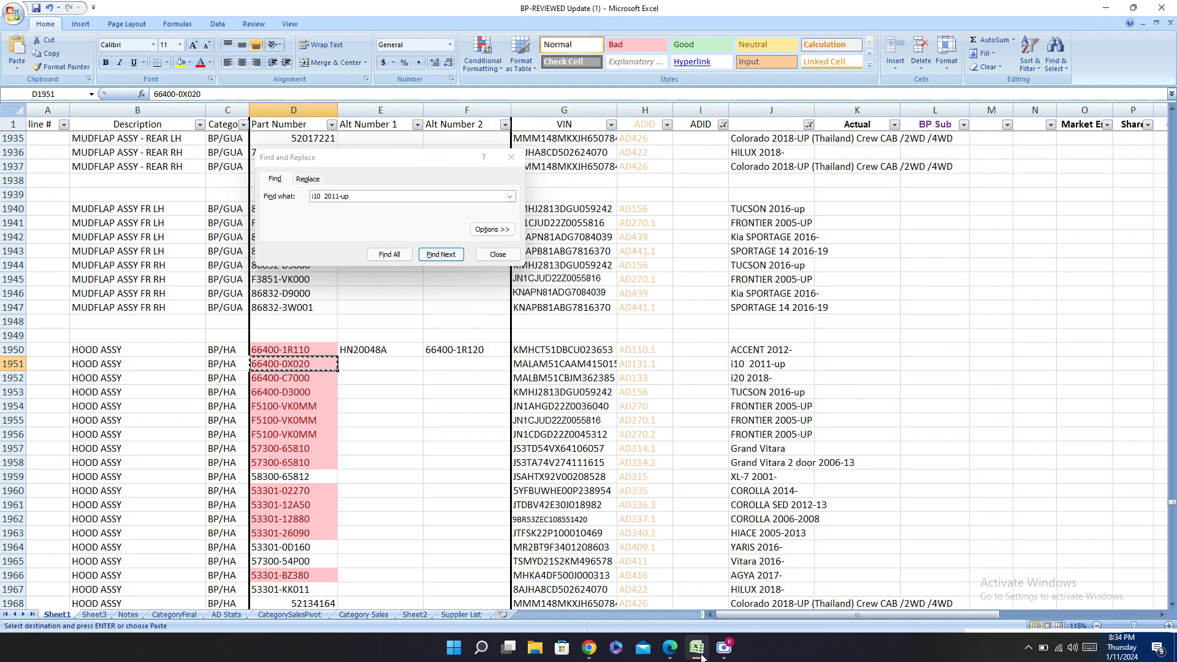
click(670, 647)
scroll(600, 359, up, 3)
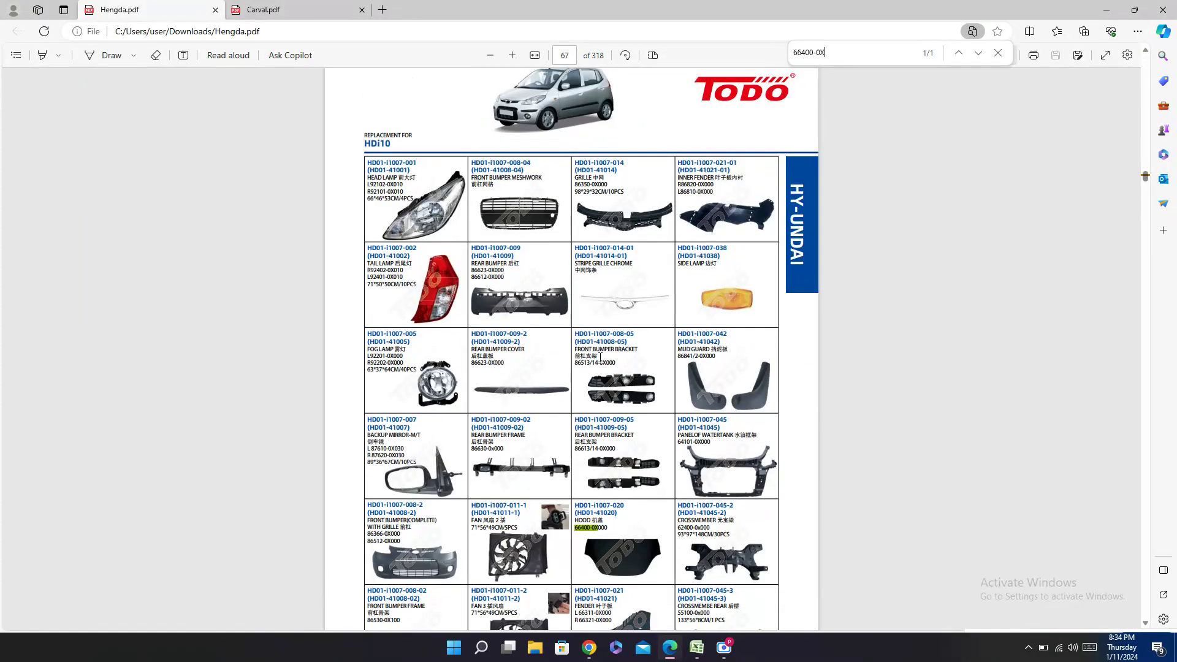
scroll(600, 357, up, 20)
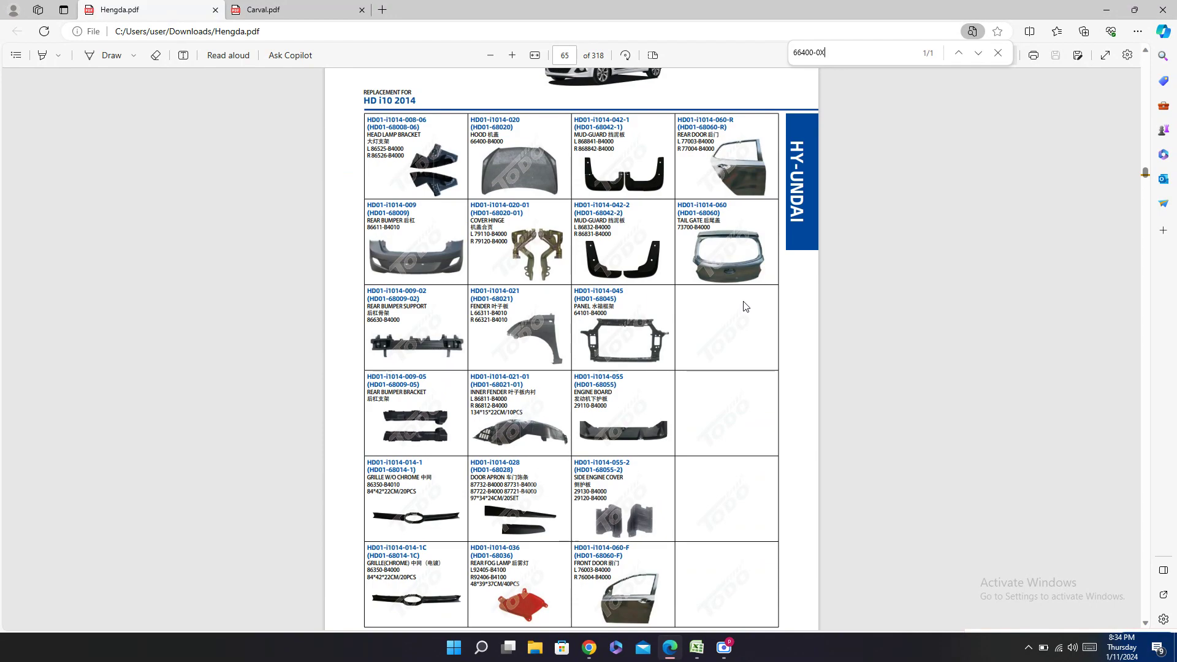
scroll(746, 307, up, 2)
scroll(746, 307, down, 12)
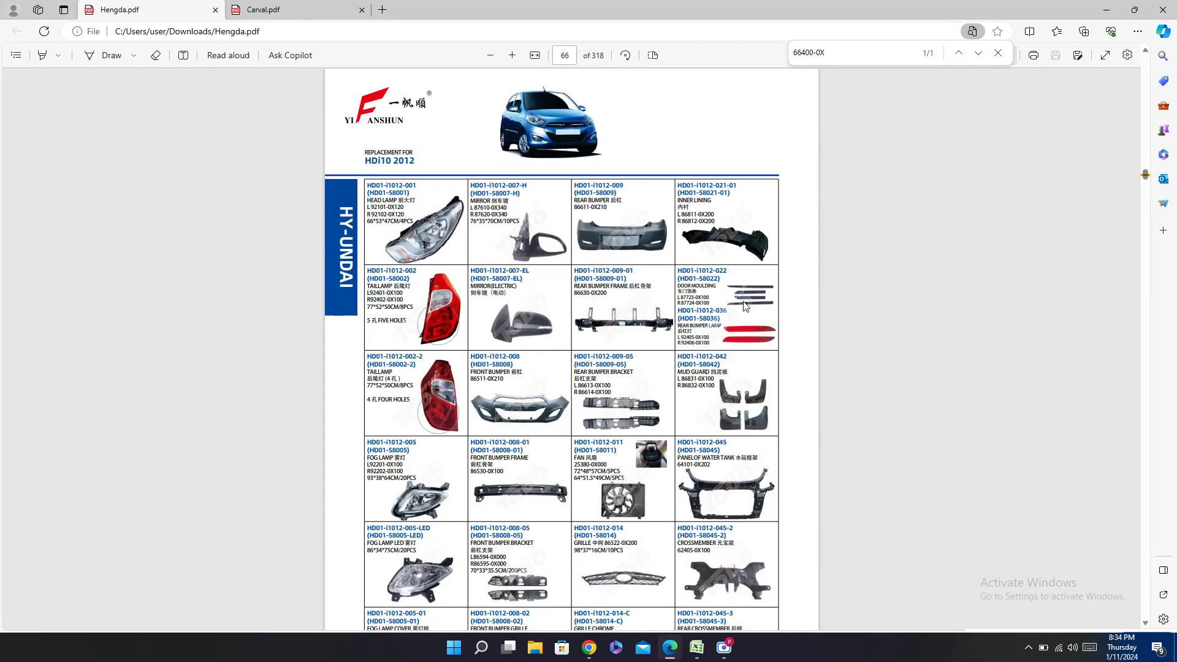
scroll(745, 307, down, 10)
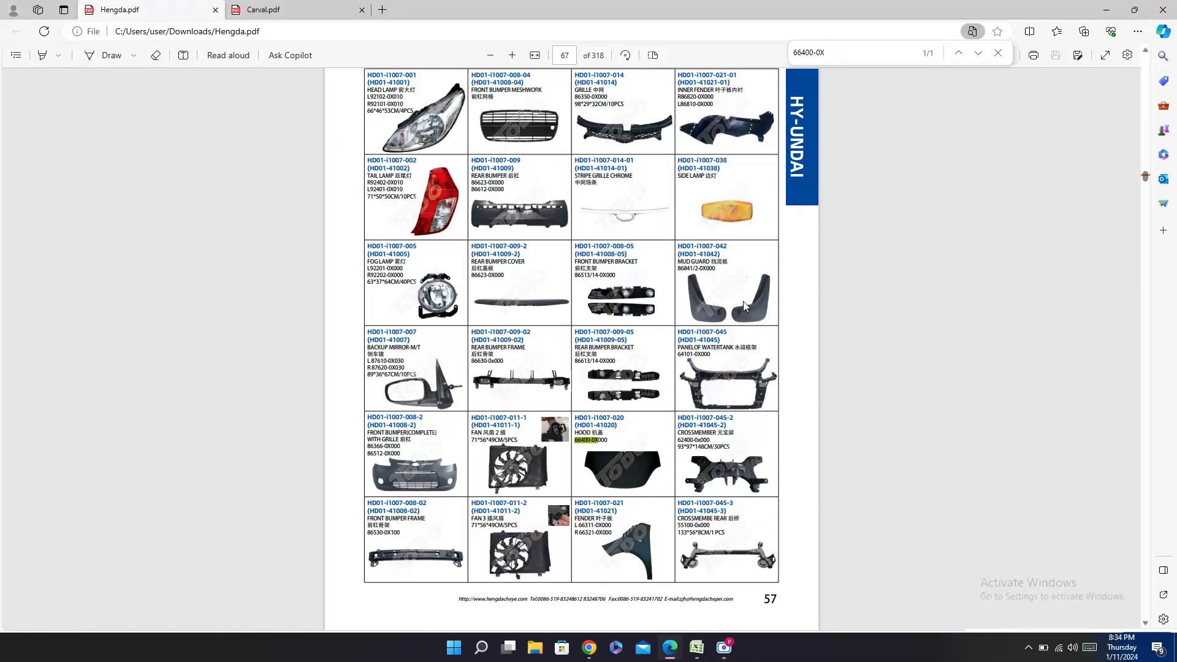
double_click(608, 415)
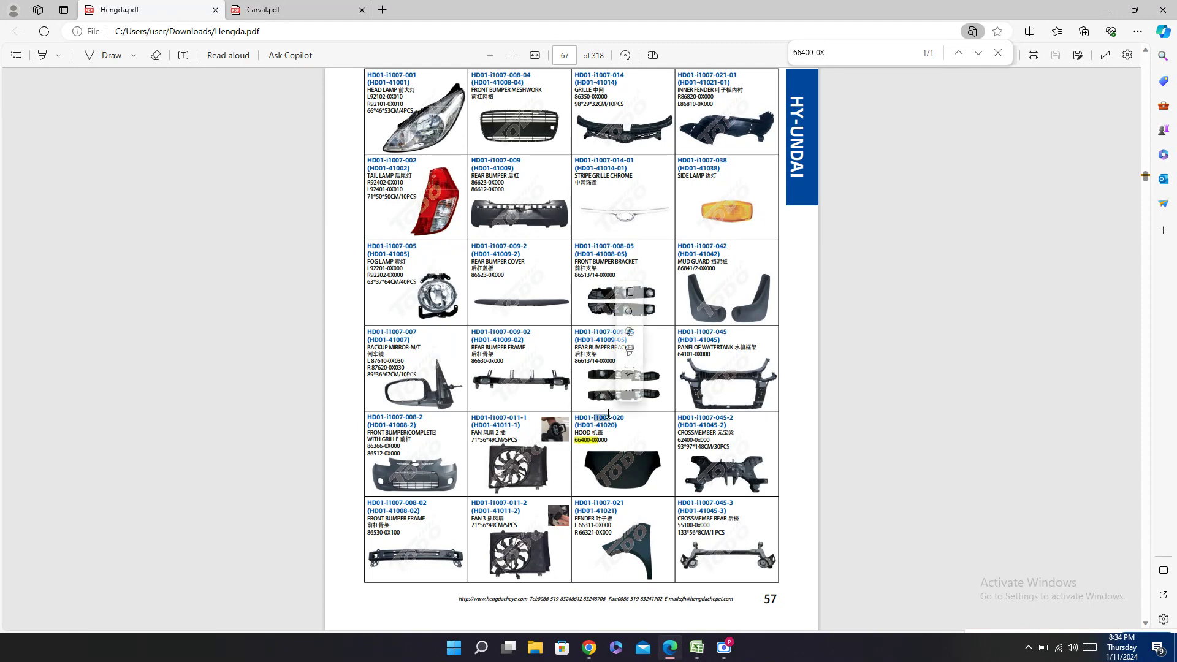
click(590, 441)
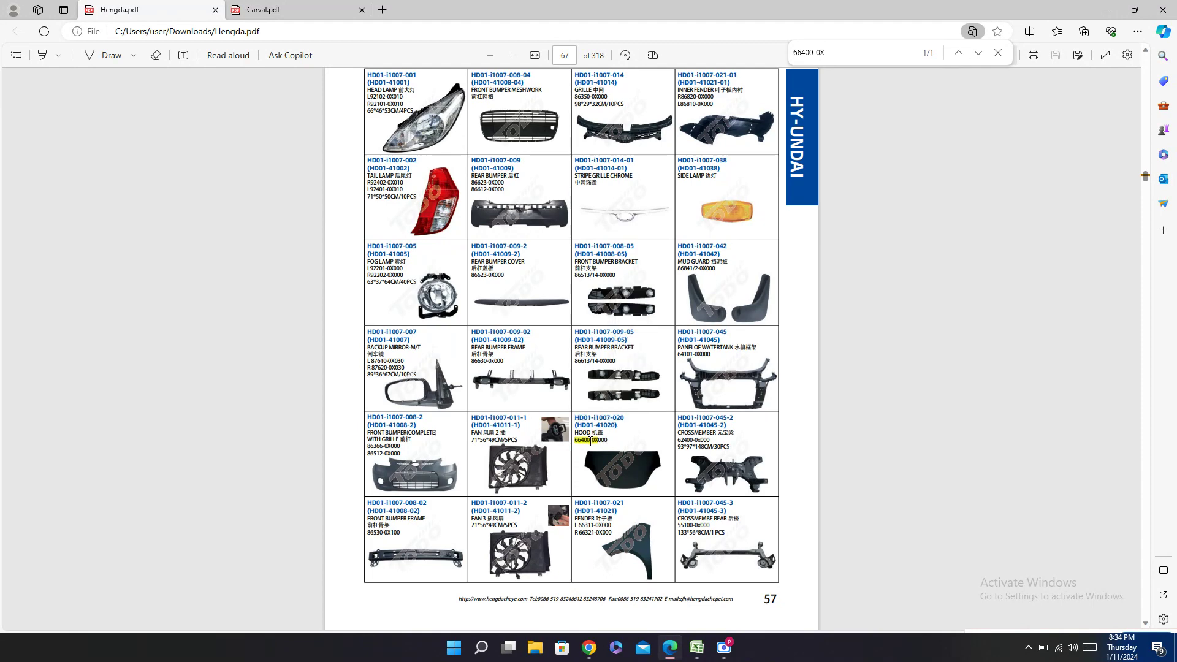
click(249, 5)
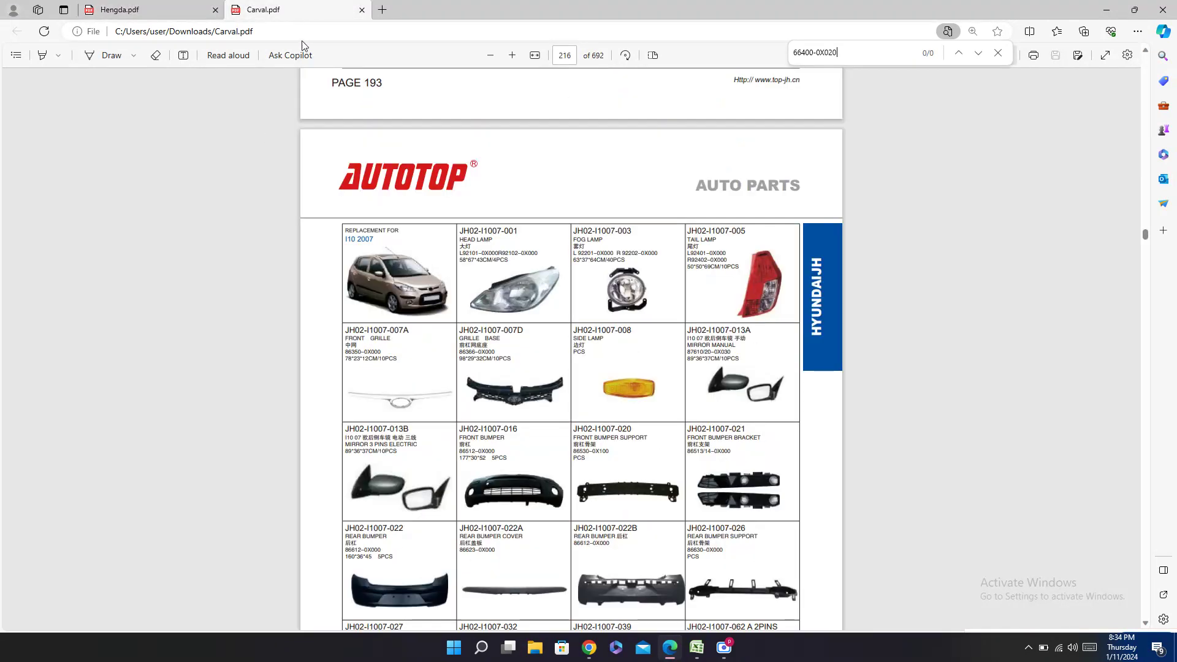
key(ctrl+f)
key(ctrl+v)
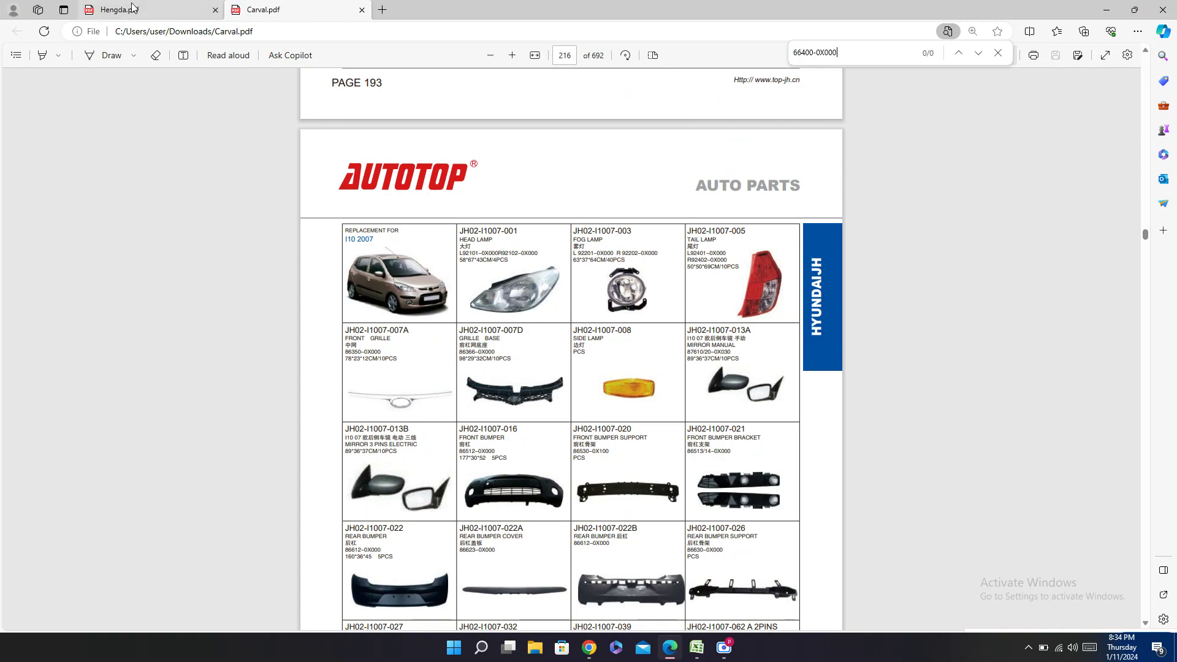
click(117, 9)
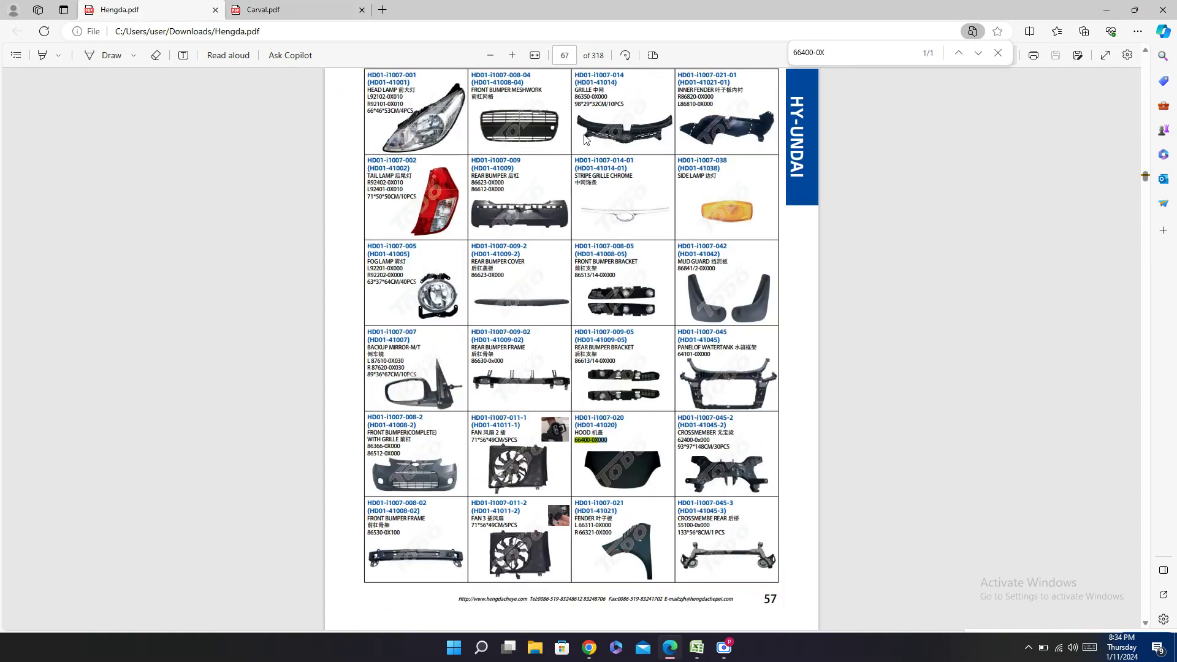
click(699, 655)
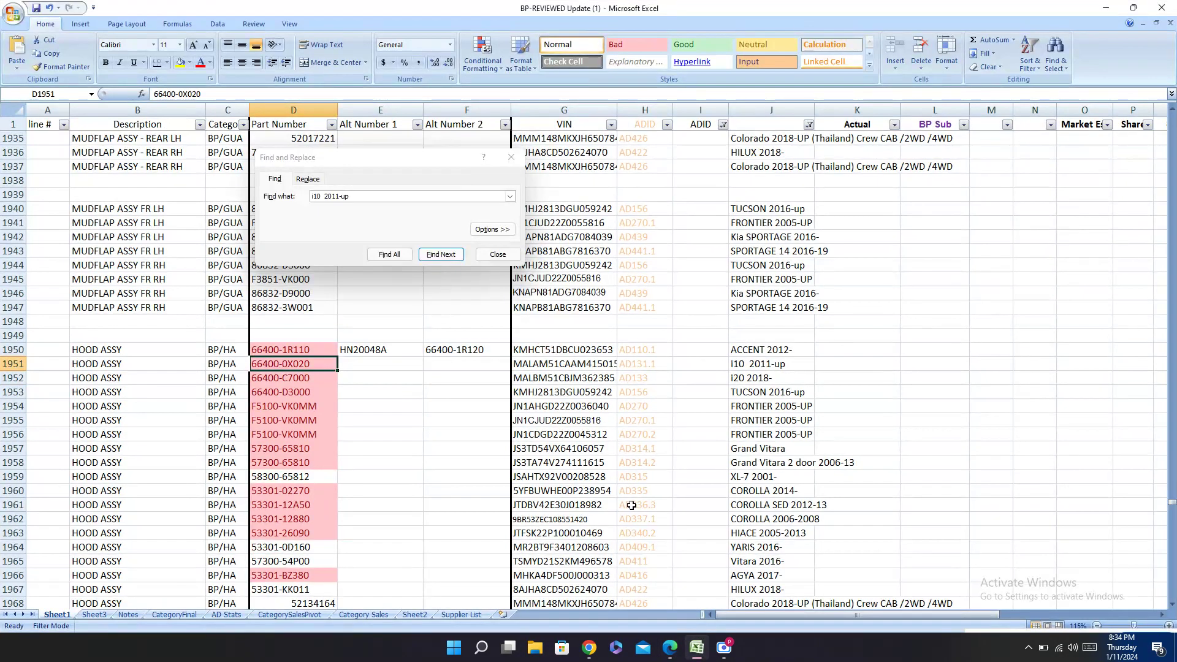
Step: Enter OEM 66400-0X000 and Hengda code HD01-i1007-020 in row 1951
key(Right)
key(Right)
key(Right)
key(Right)
key(Right)
key(Right)
key(Right)
key(Right)
key(Right)
key(Right)
key(Right)
key(Right)
key(Right)
key(Right)
key(Right)
key(Right)
key(Right)
key(Right)
key(Right)
key(Right)
key(Right)
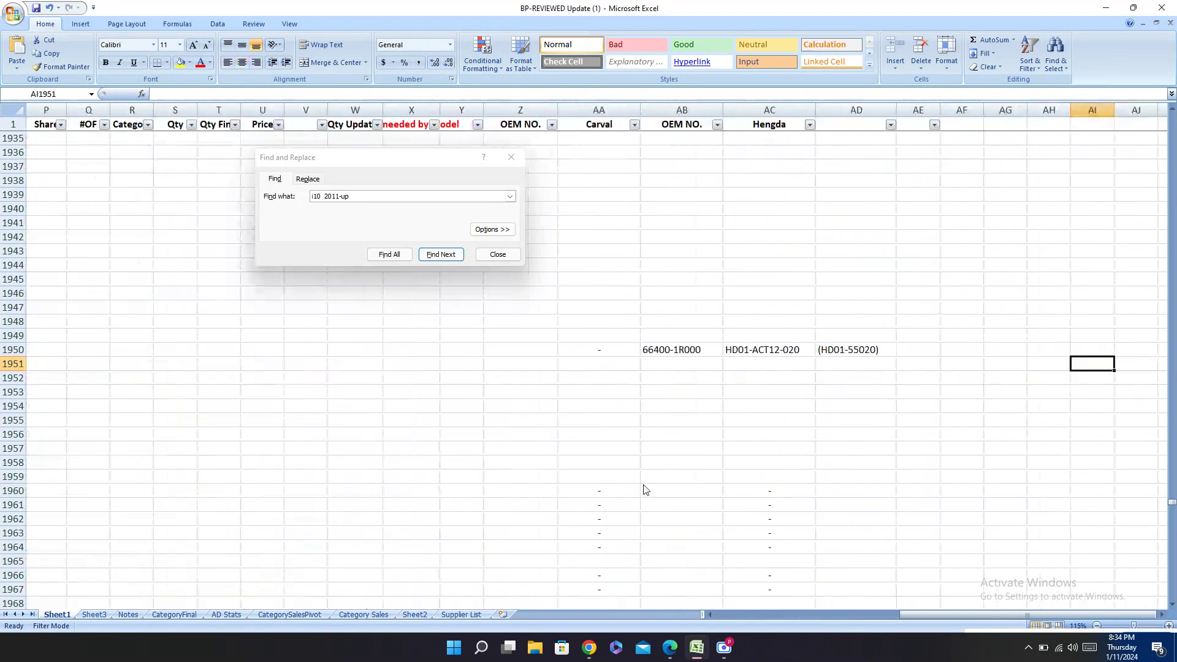
key(Left)
key(Left)
key(Left)
key(Left)
key(Left)
key(Left)
key(Left)
key(Left)
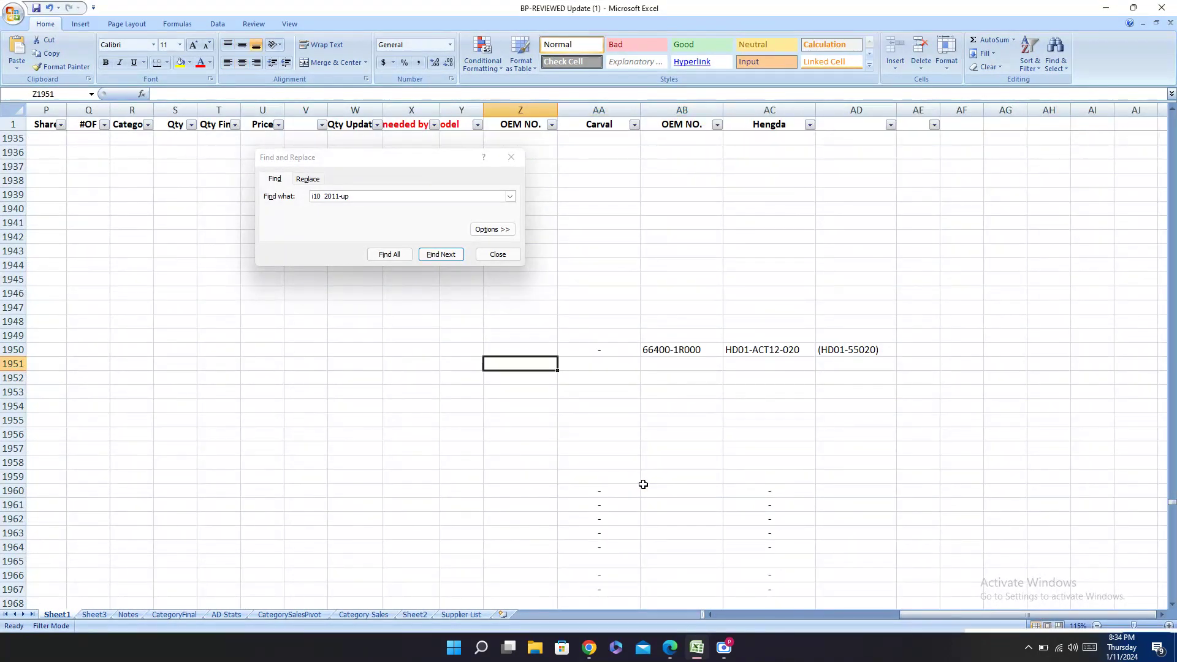
key(ctrl+v)
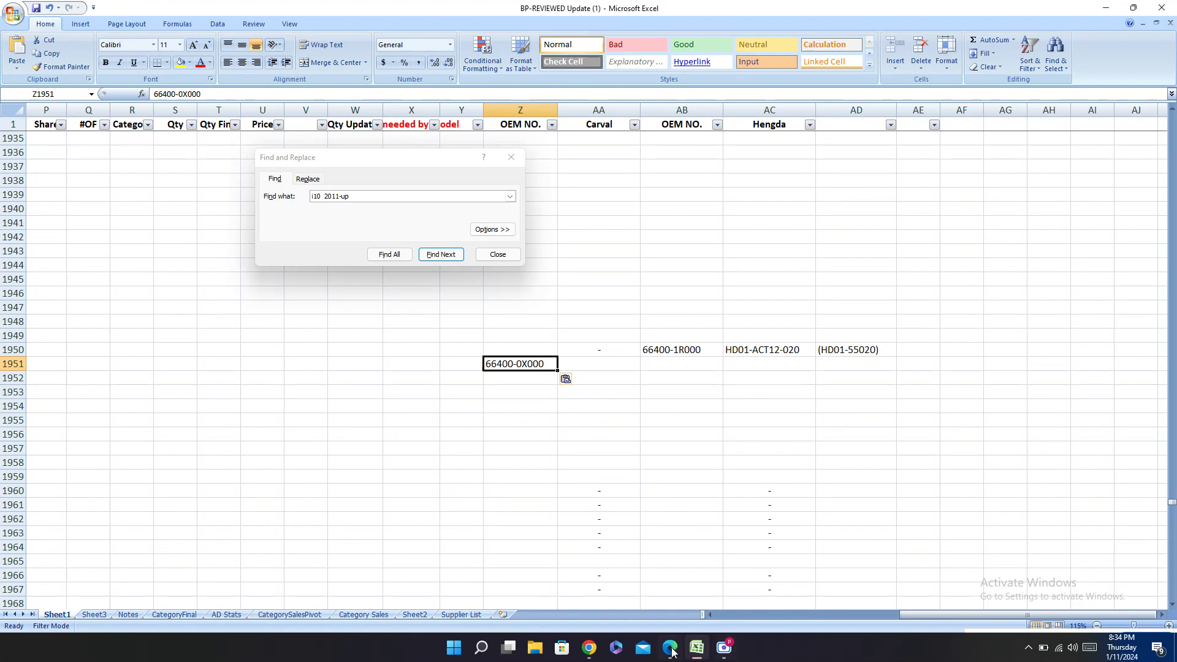
key(alt+Tab)
double_click(601, 418)
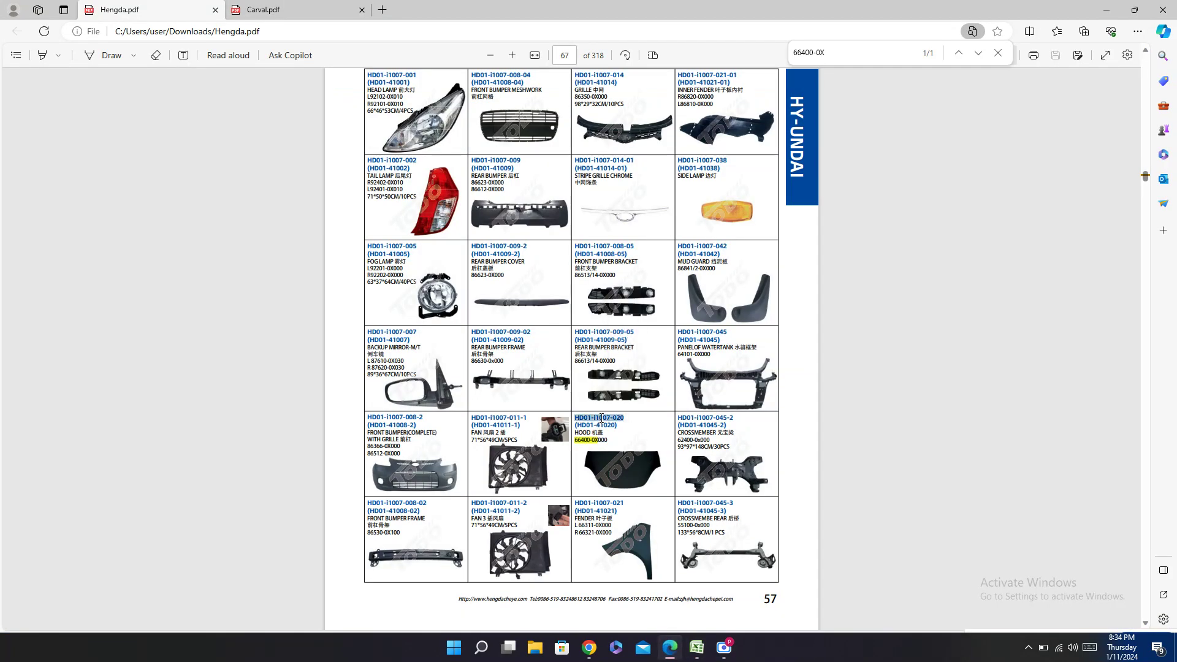
key(ctrl+c)
click(697, 647)
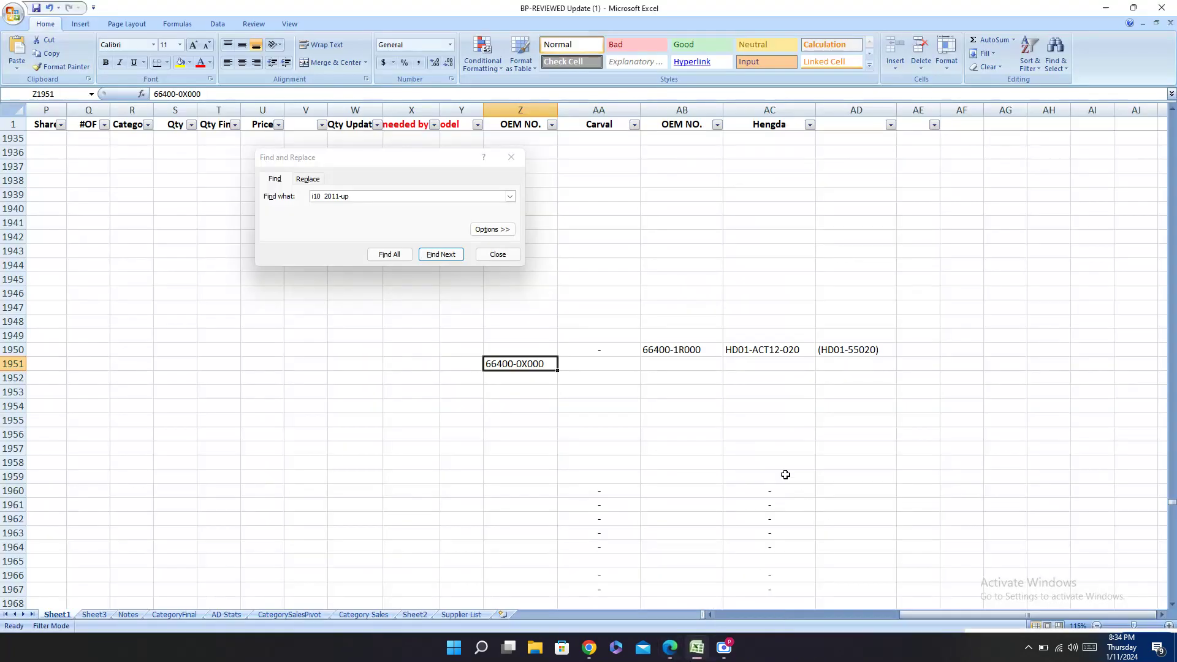
click(758, 365)
key(ctrl+v)
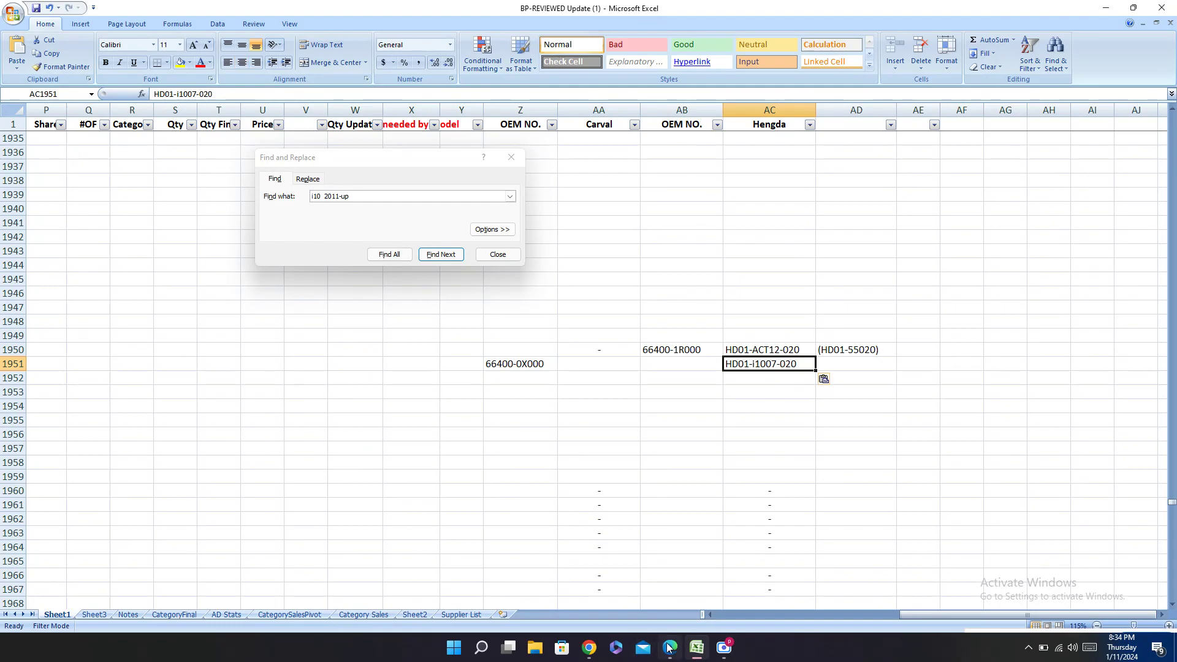
Step: Add (HD01-41020) beside the Hengda code and copy 66400-0X000 into the second OEM NO. column
click(669, 647)
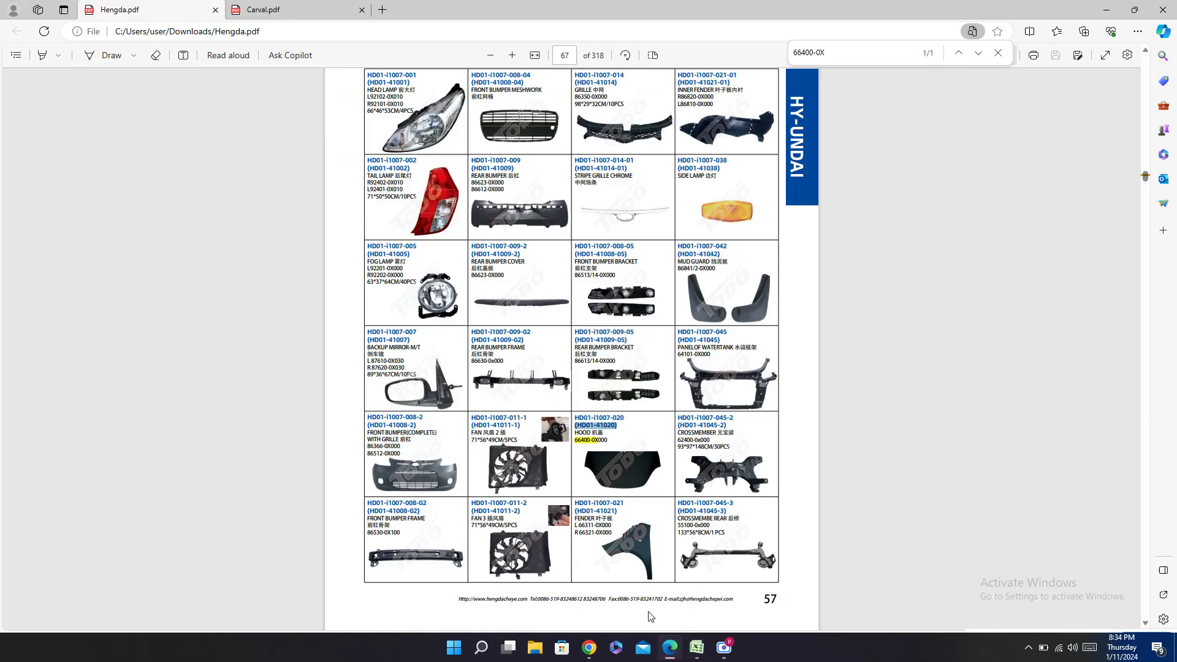
click(697, 648)
click(830, 366)
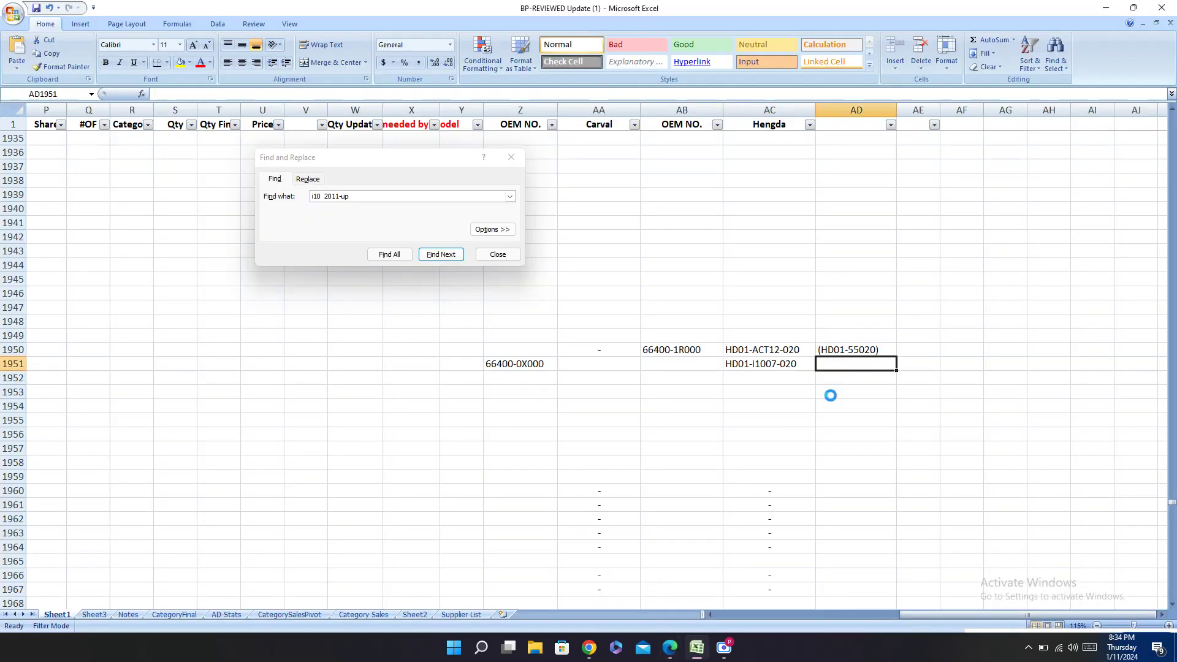
key(ctrl+v)
click(518, 378)
click(529, 365)
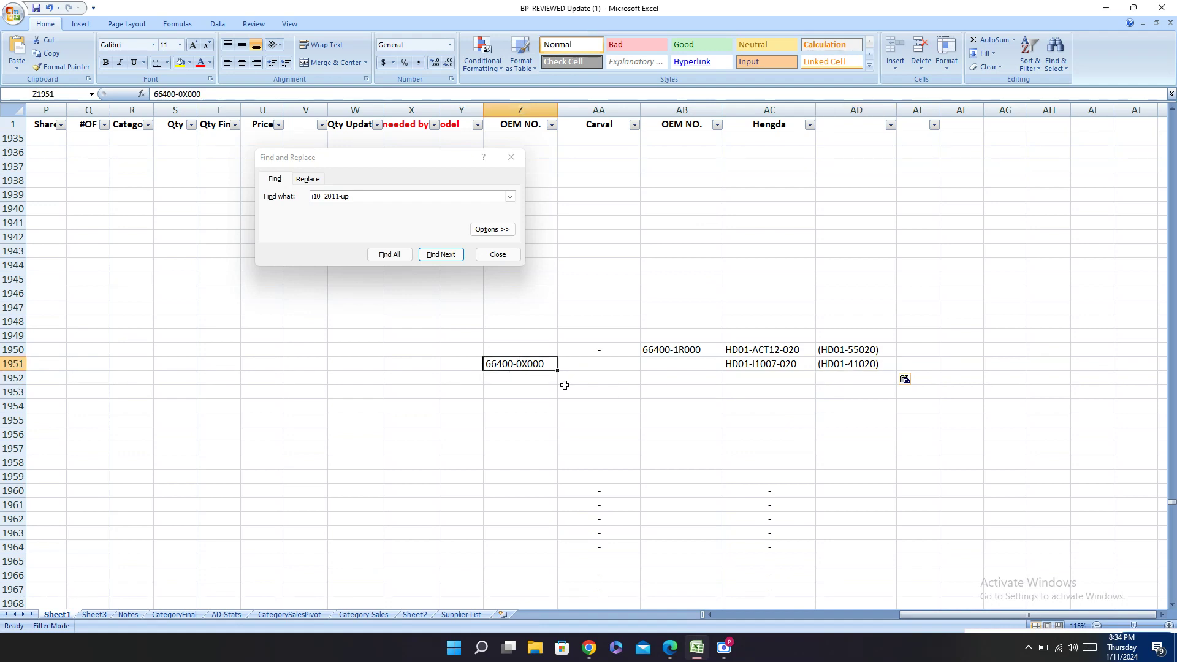
key(ctrl+c)
click(666, 367)
key(ctrl+v)
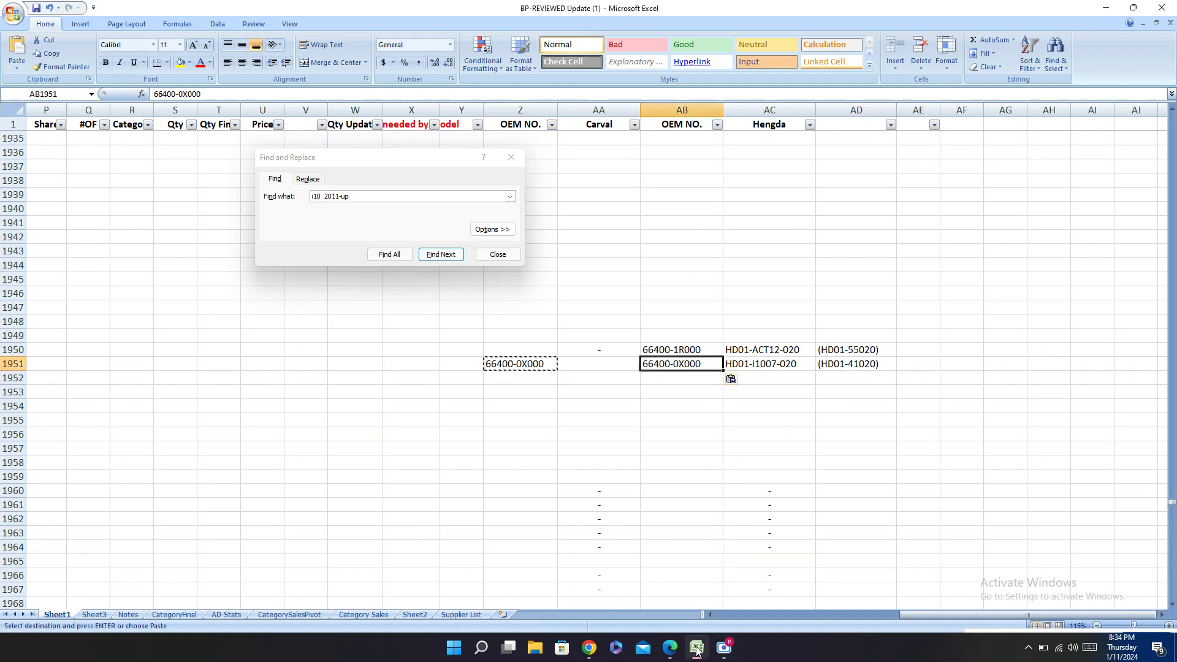
click(670, 647)
click(295, 7)
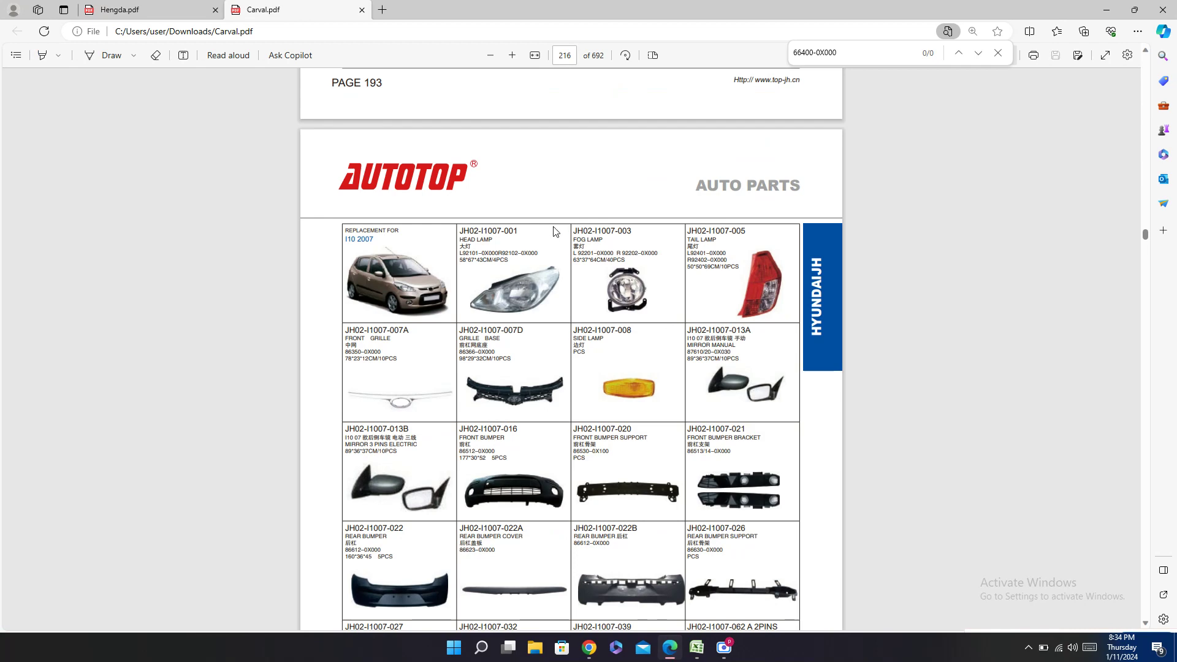
Step: Browse Carval.pdf pages 213–216 for an i10 hood, find none, and select row 1951's Carval cell
scroll(486, 388, down, 3)
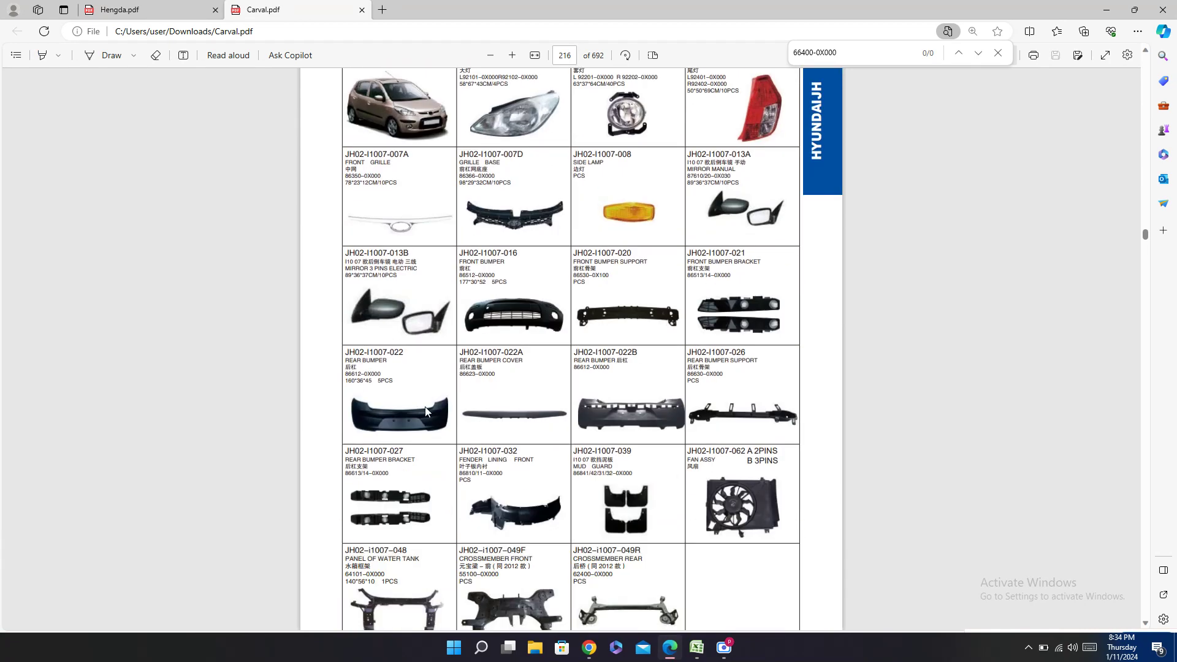
scroll(428, 410, down, 3)
scroll(443, 397, down, 2)
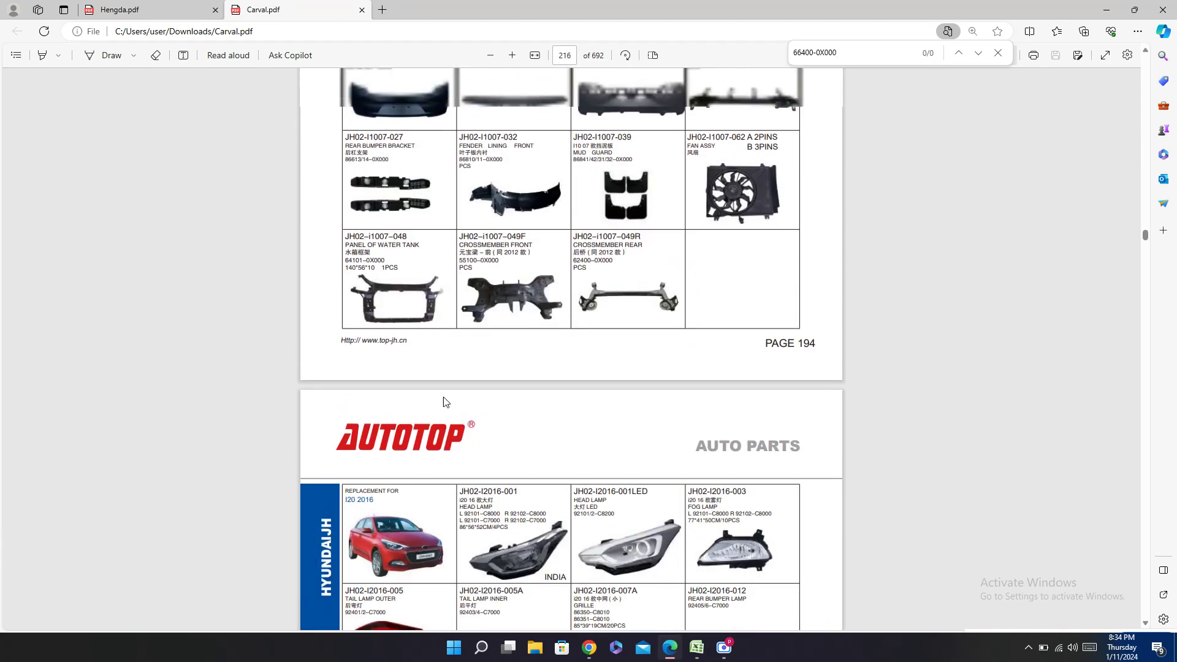
scroll(446, 402, up, 6)
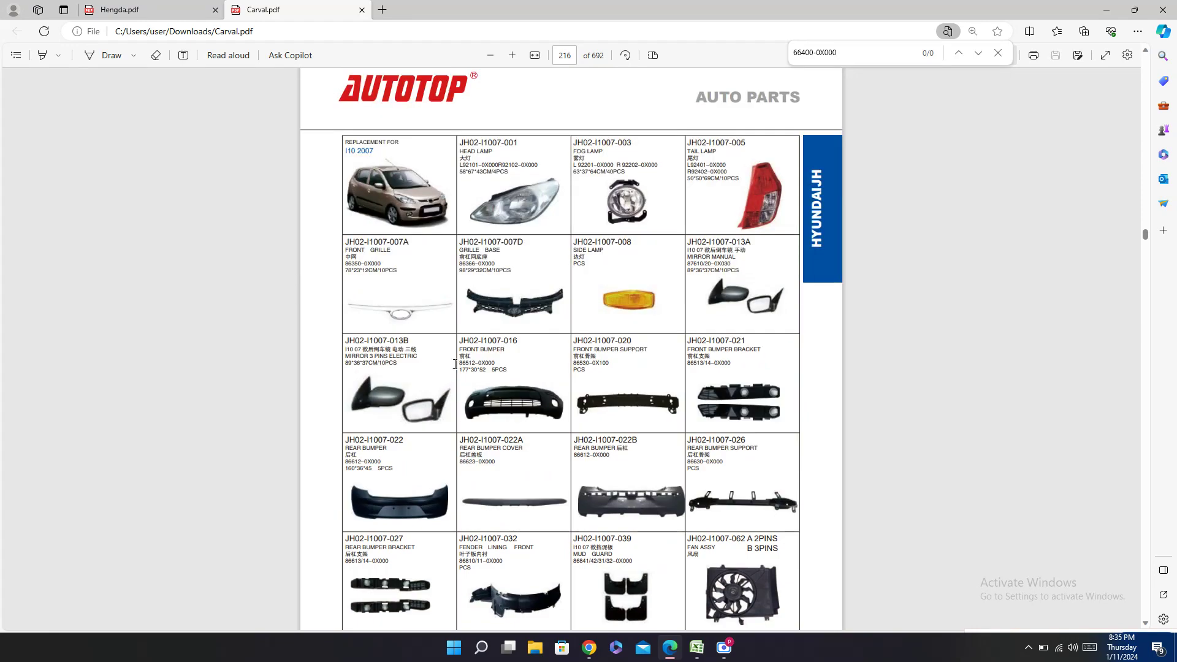
scroll(455, 364, up, 12)
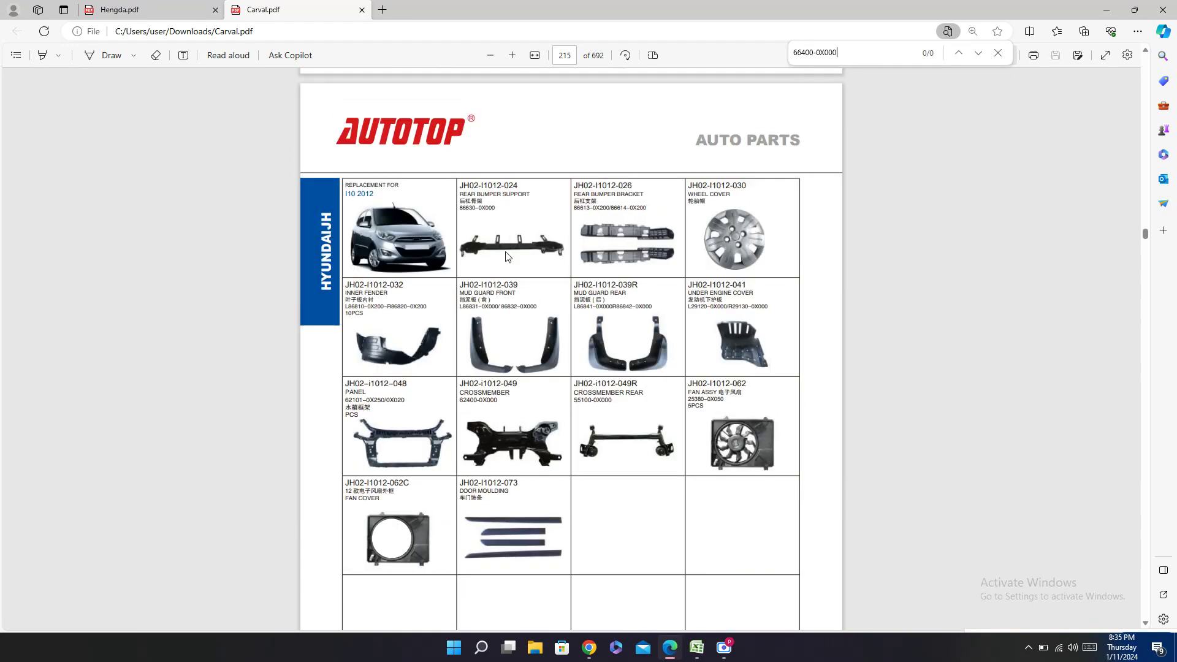
scroll(549, 262, down, 9)
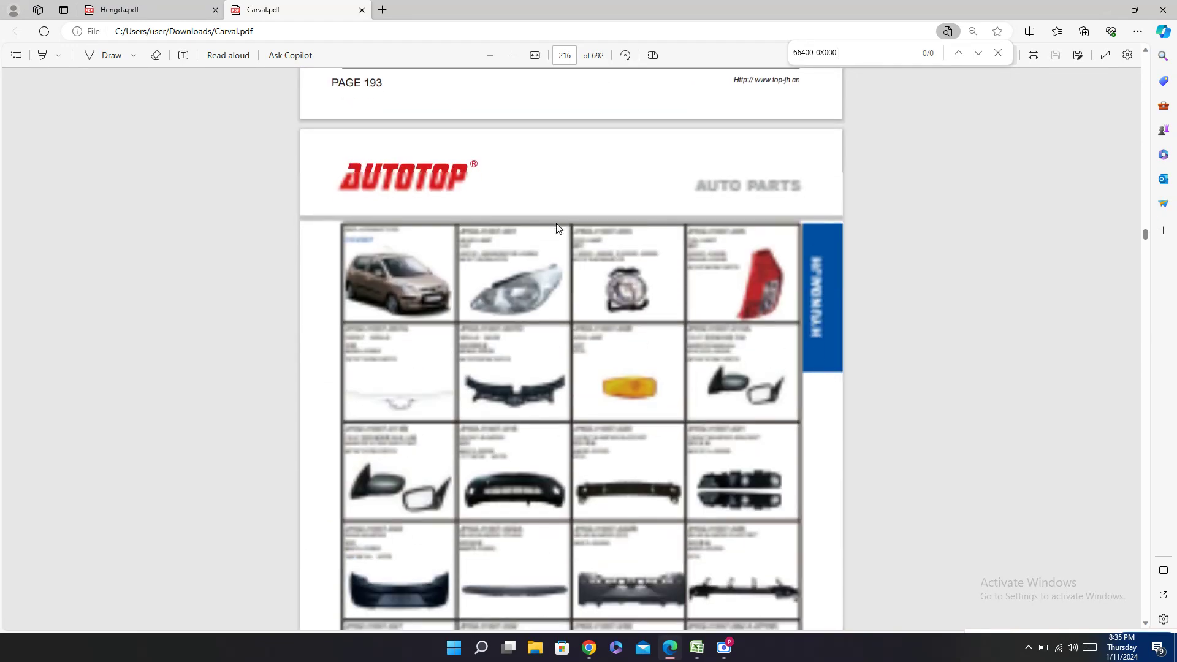
scroll(567, 233, down, 1)
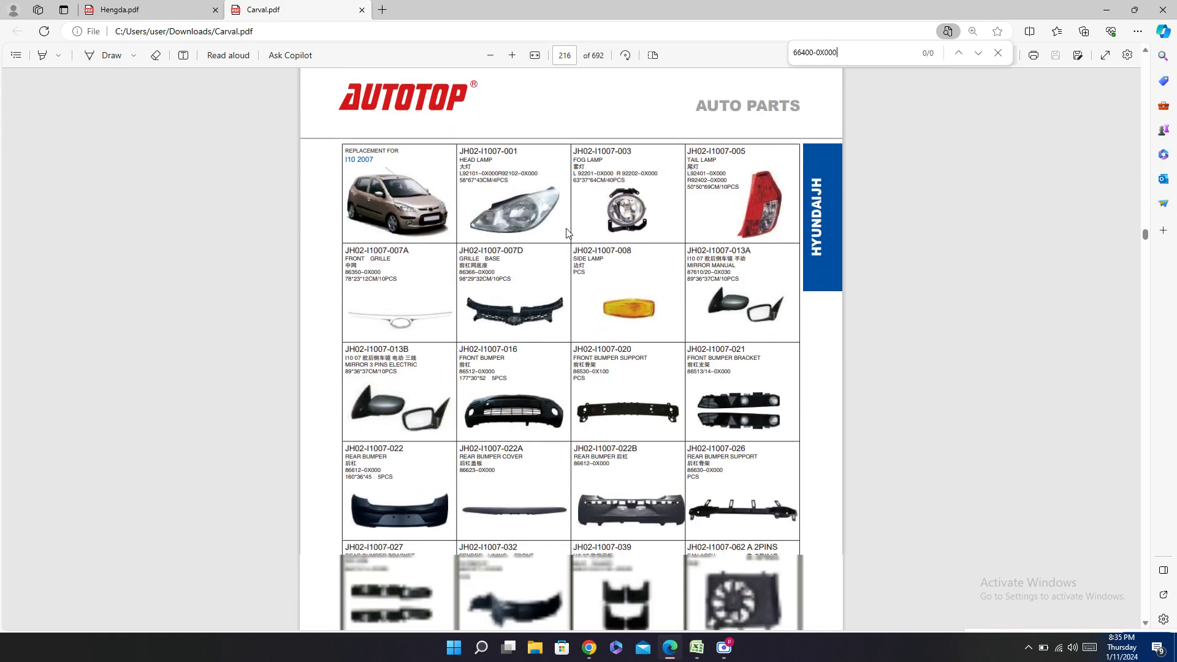
scroll(563, 270, down, 3)
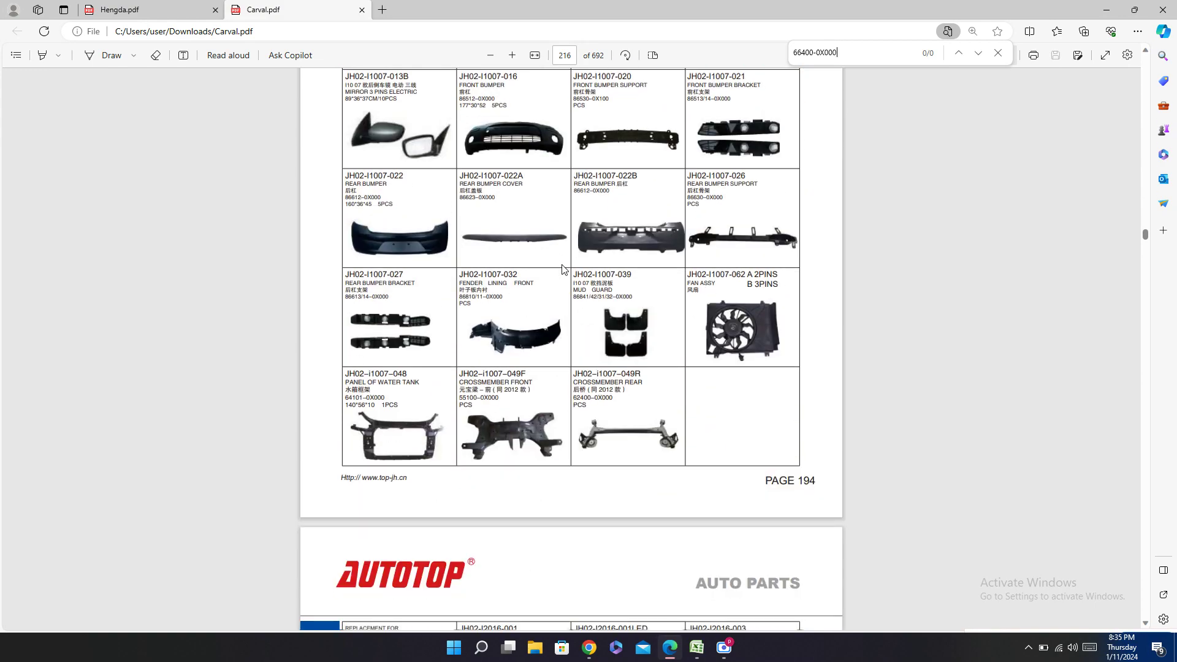
scroll(562, 269, down, 7)
scroll(561, 264, up, 20)
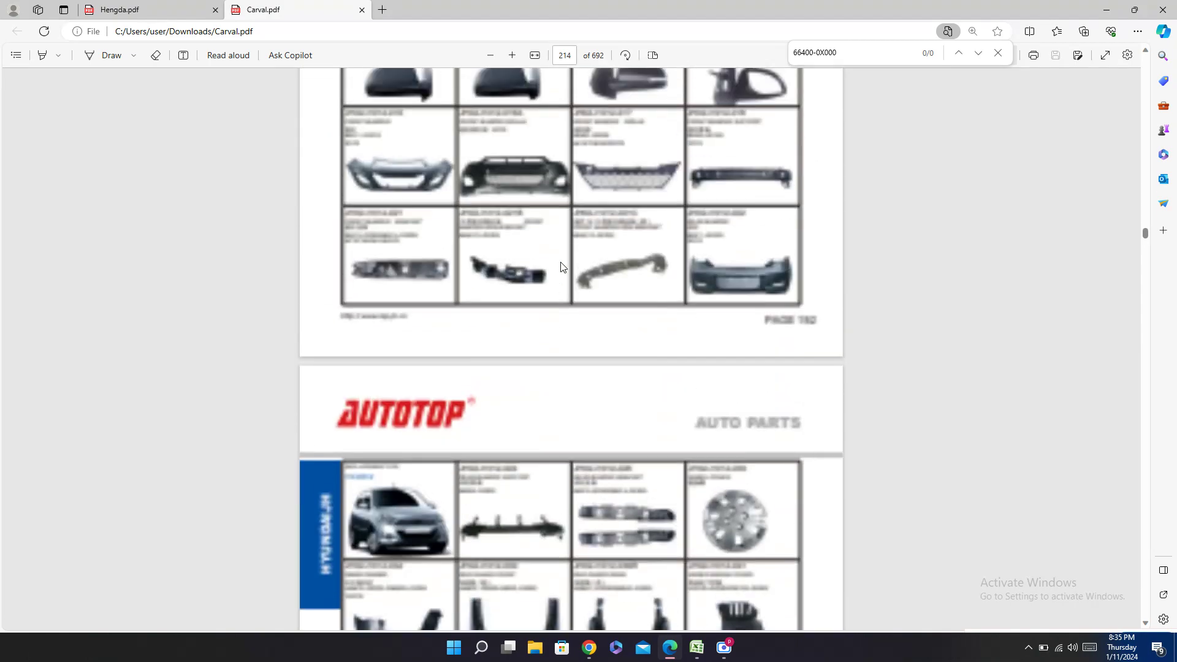
scroll(561, 263, up, 5)
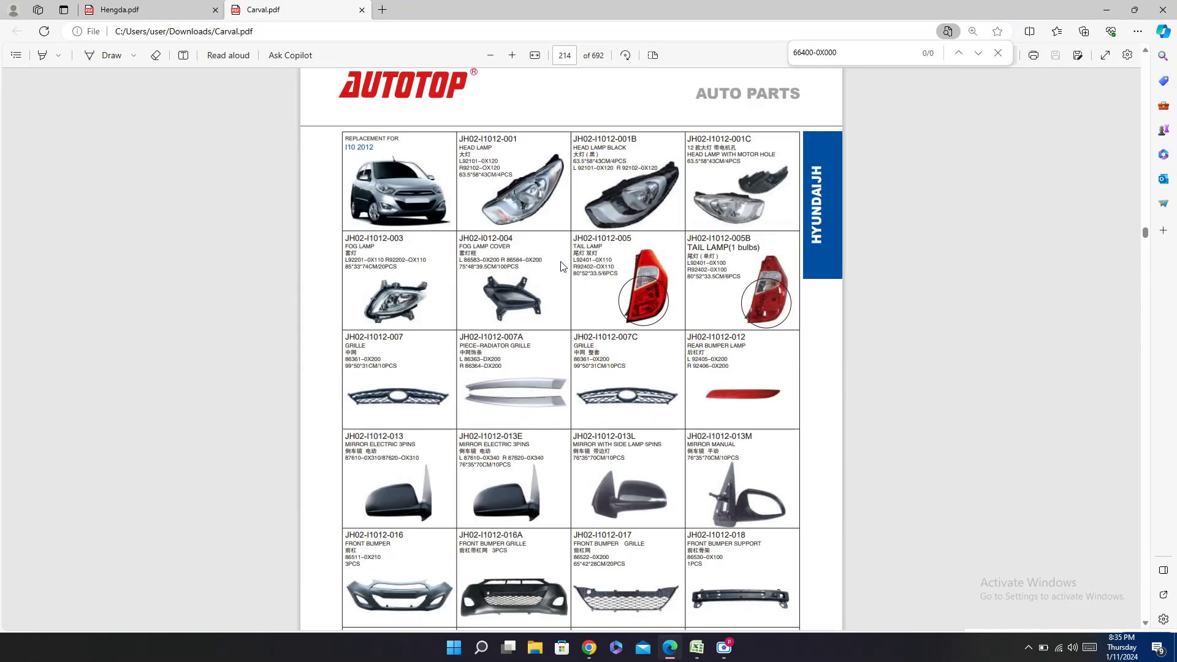
scroll(563, 265, up, 6)
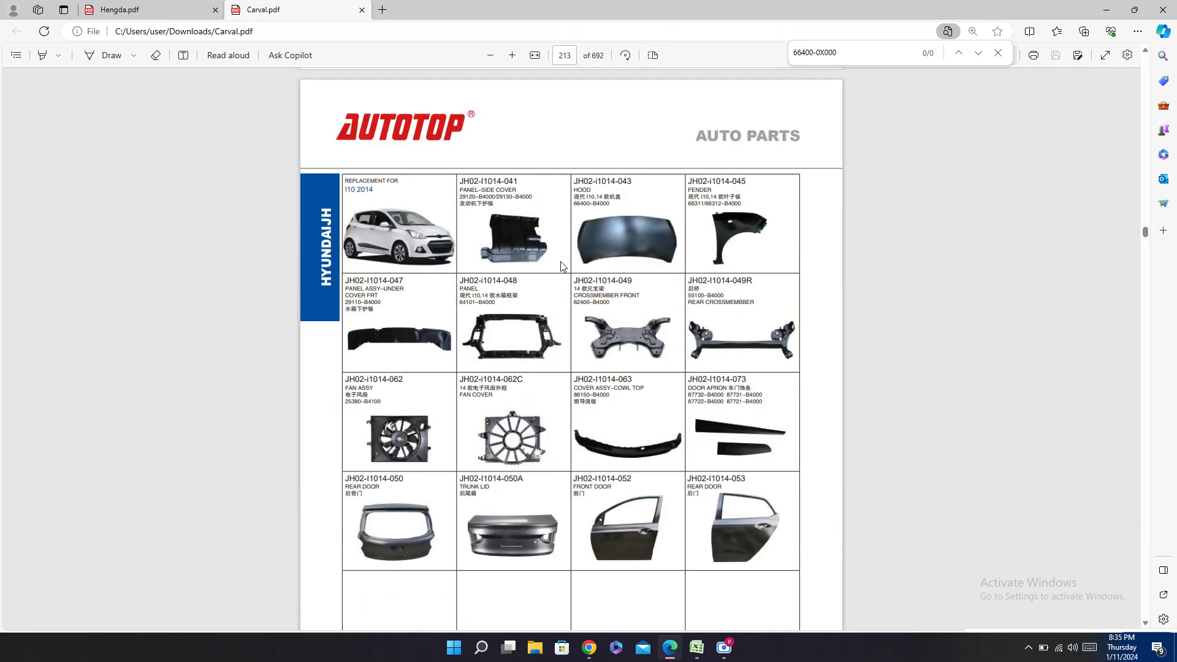
scroll(562, 264, down, 6)
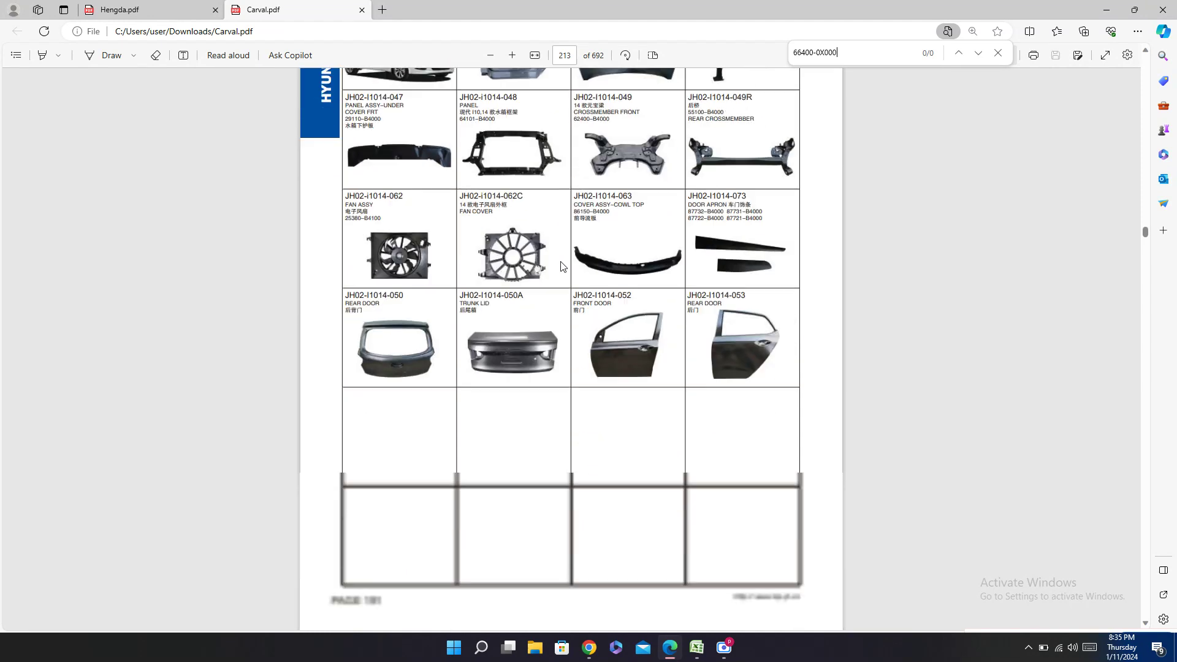
scroll(563, 266, down, 5)
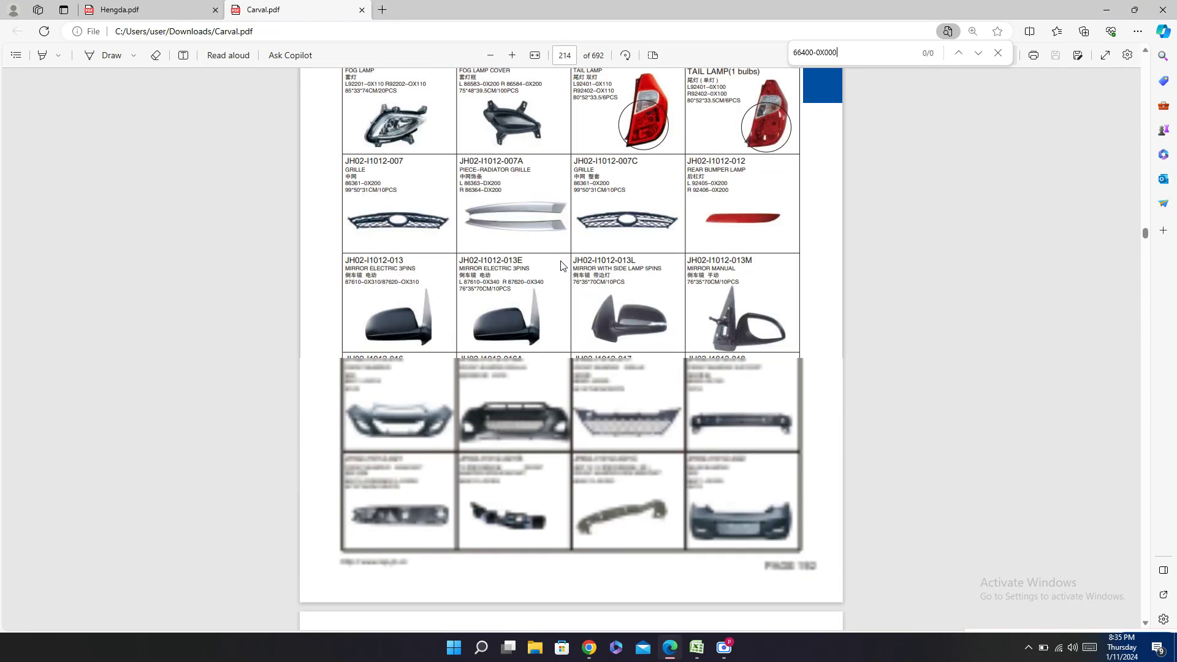
click(697, 647)
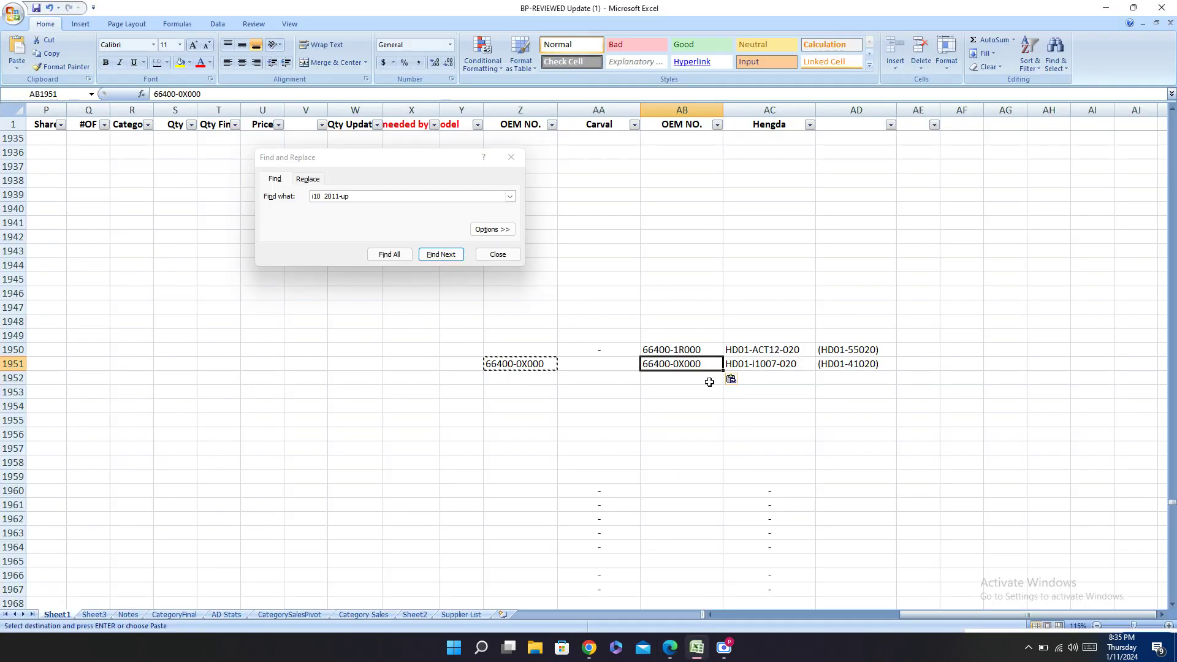
click(604, 364)
Step: Put a dash in row 1951's Carval cell, clear Z1951, and move on to row 1975
text(-)
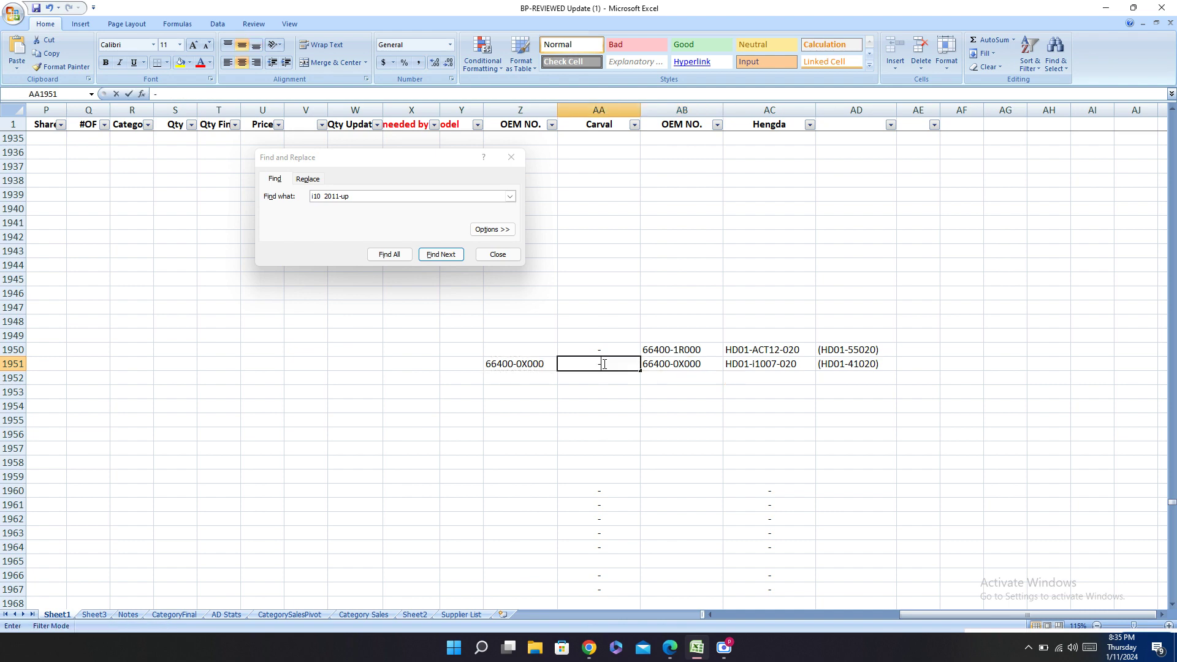
click(548, 364)
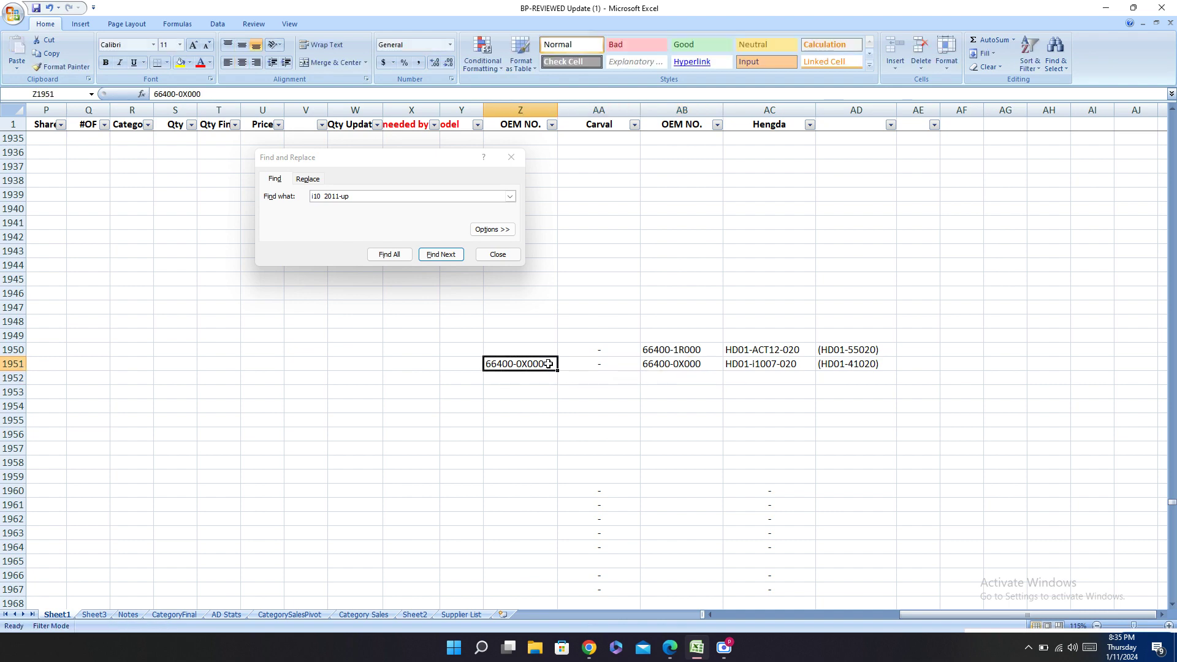
key(Delete)
key(Left)
key(Left)
key(Left)
key(Left)
key(Left)
key(Left)
key(Left)
key(Left)
key(Left)
key(Left)
key(Left)
key(Left)
key(Left)
key(Left)
key(Left)
key(Left)
key(Left)
key(Left)
key(Left)
key(Left)
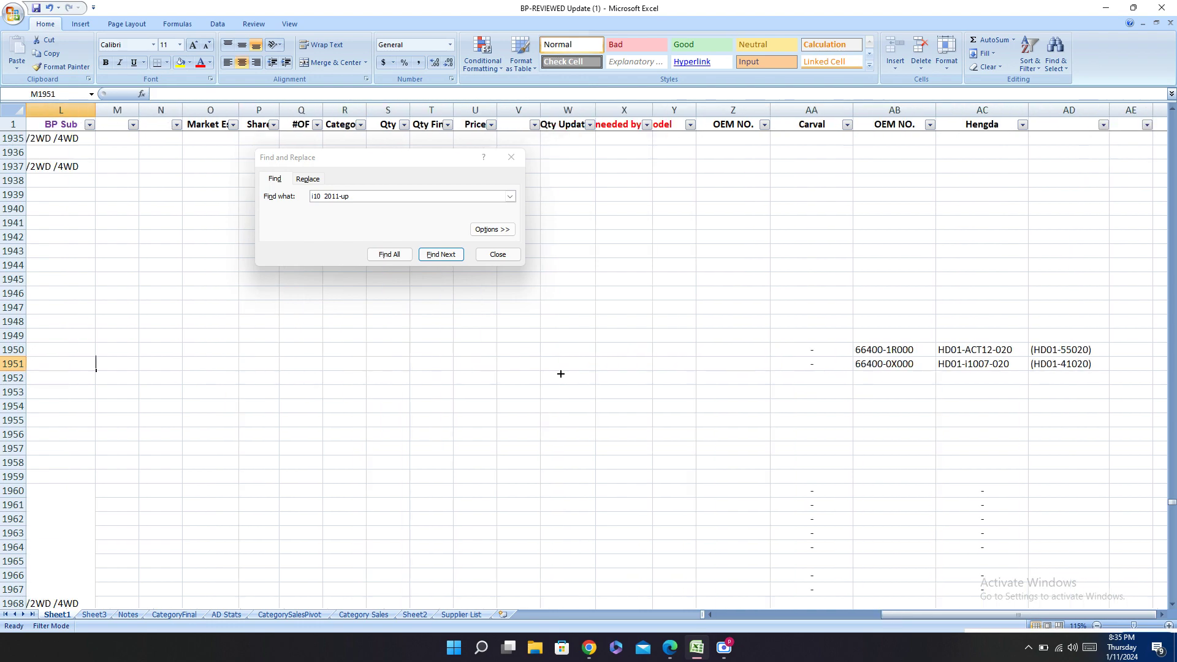
click(441, 255)
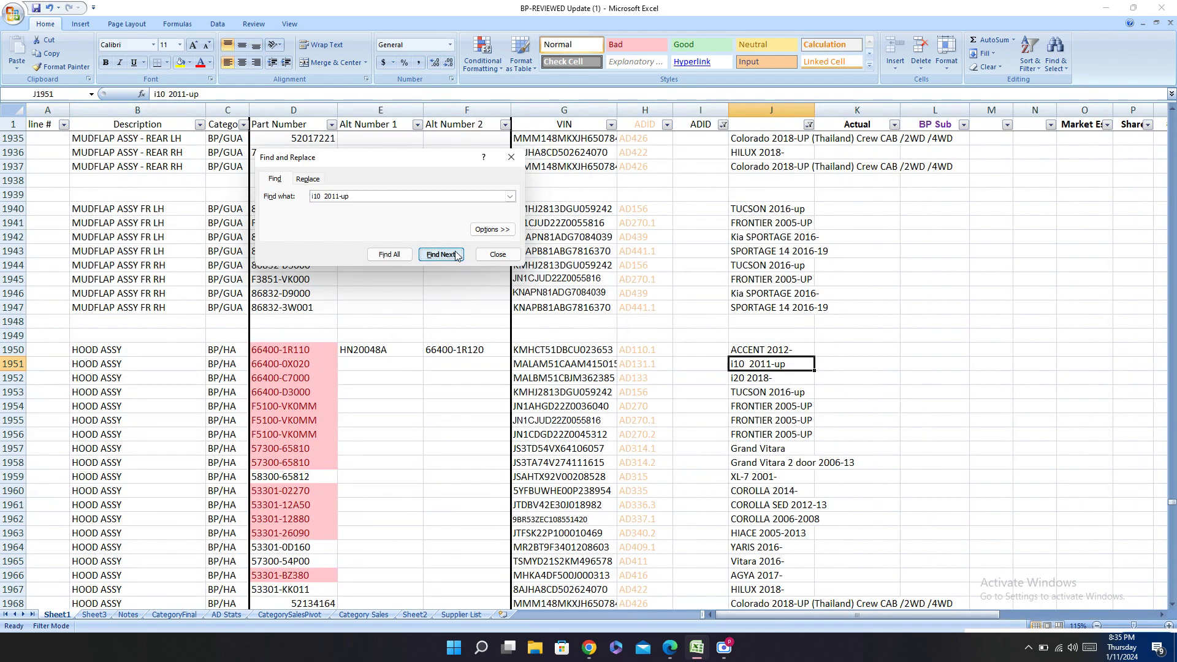
click(441, 255)
Step: Enter '-' in row 1975's Hengda cell
scroll(453, 328, up, 6)
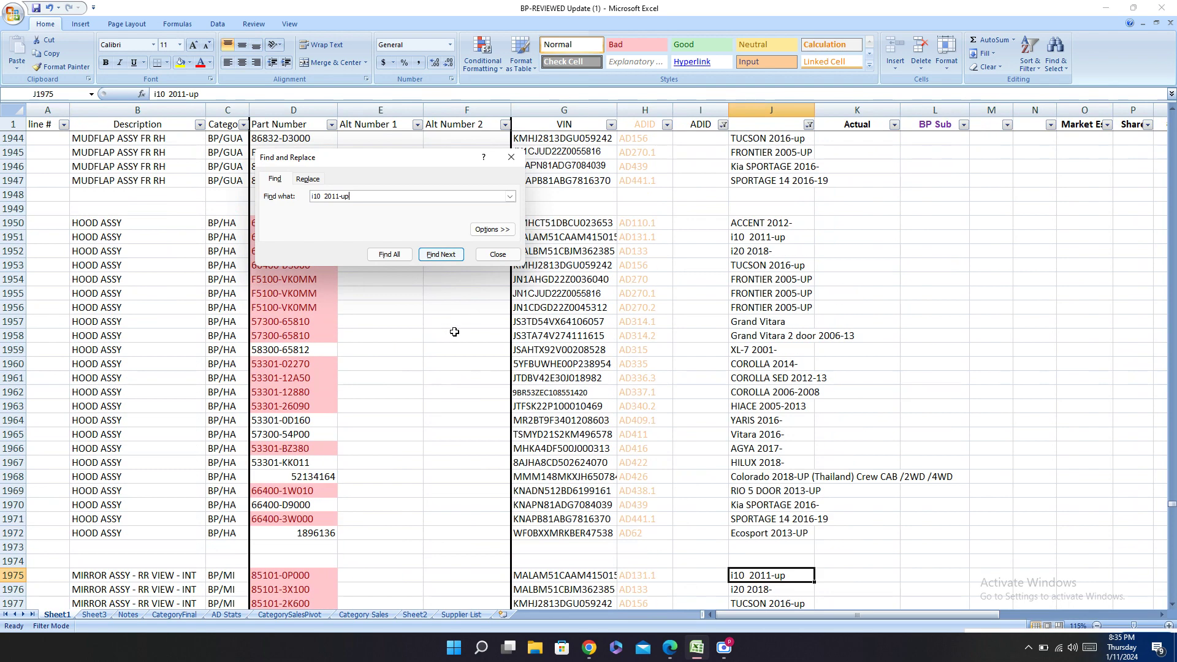
scroll(463, 332, down, 5)
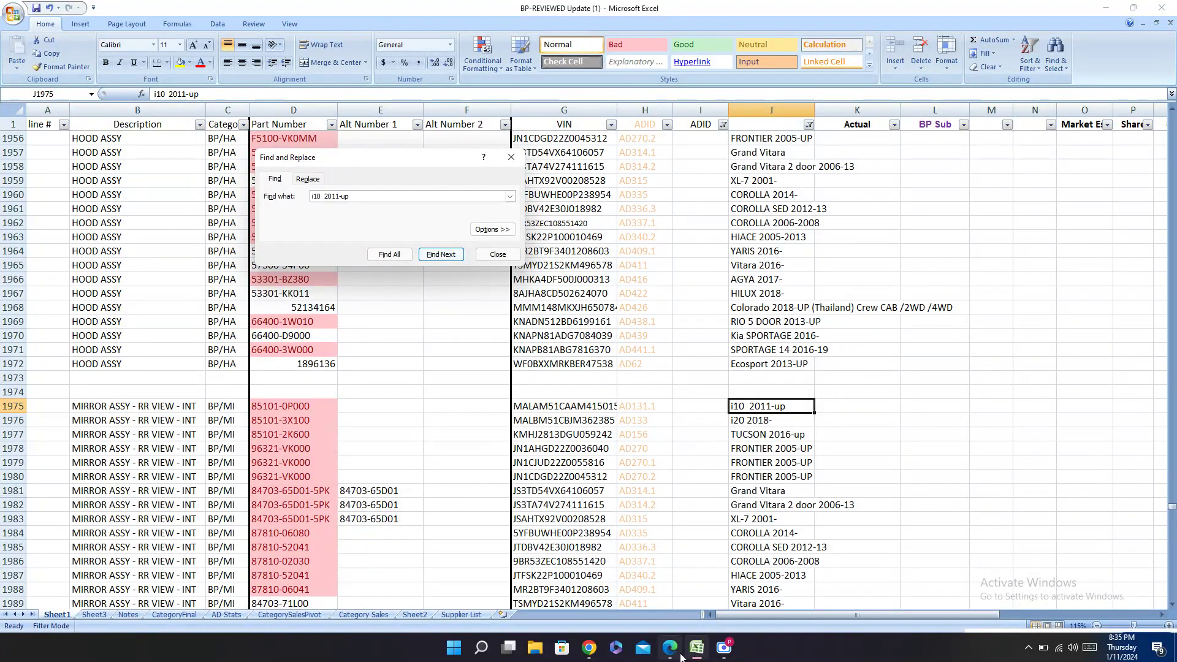
mouse_move(671, 657)
click(780, 406)
key(Right)
key(Right)
key(Right)
key(Right)
key(Right)
key(Right)
key(Right)
key(Right)
key(Right)
key(Right)
key(Right)
key(Right)
key(Right)
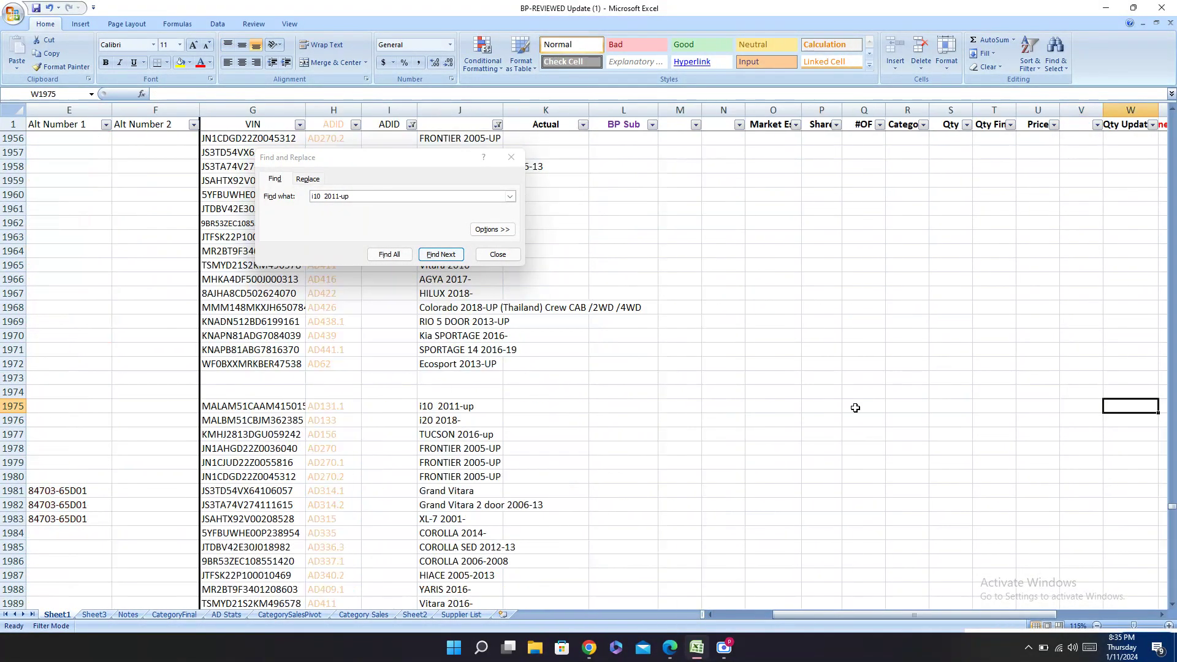
key(Right)
key(Right)
key(Right)
key(Right)
key(Right)
key(Right)
key(Right)
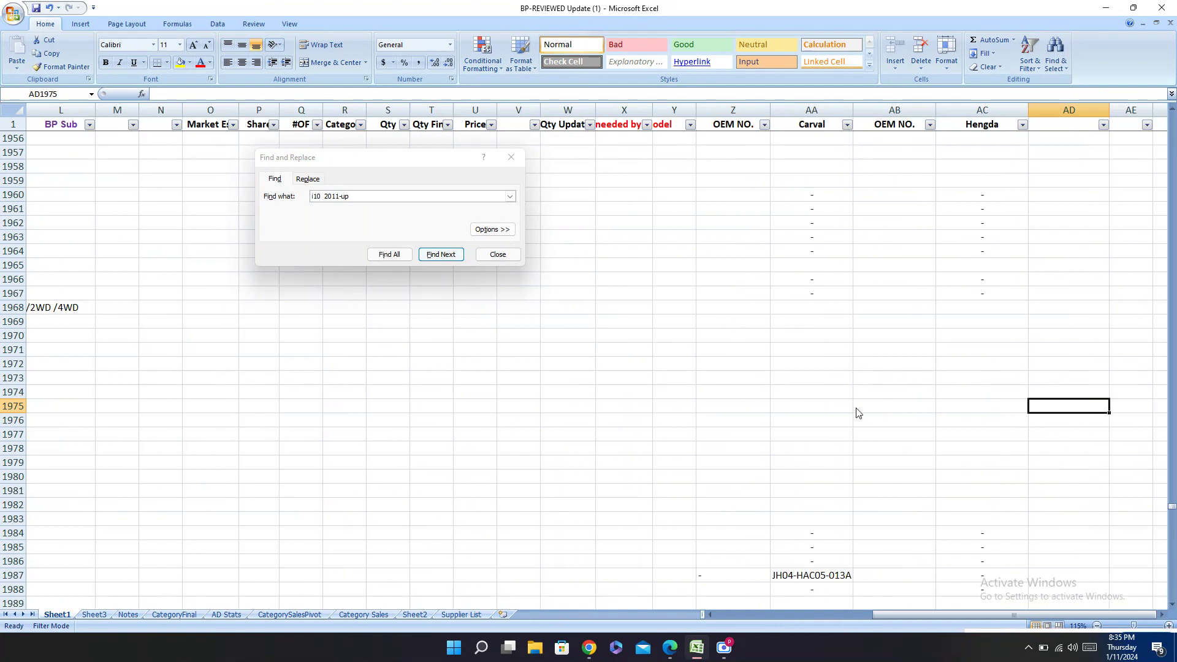
key(Left)
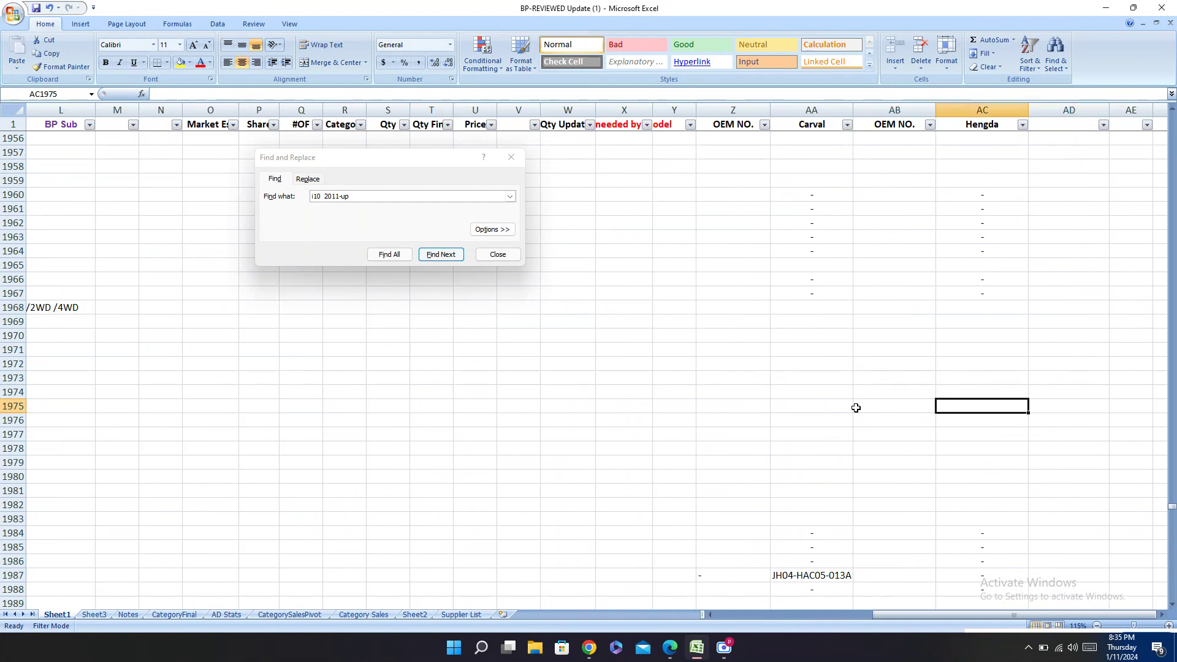
text(-)
key(Return)
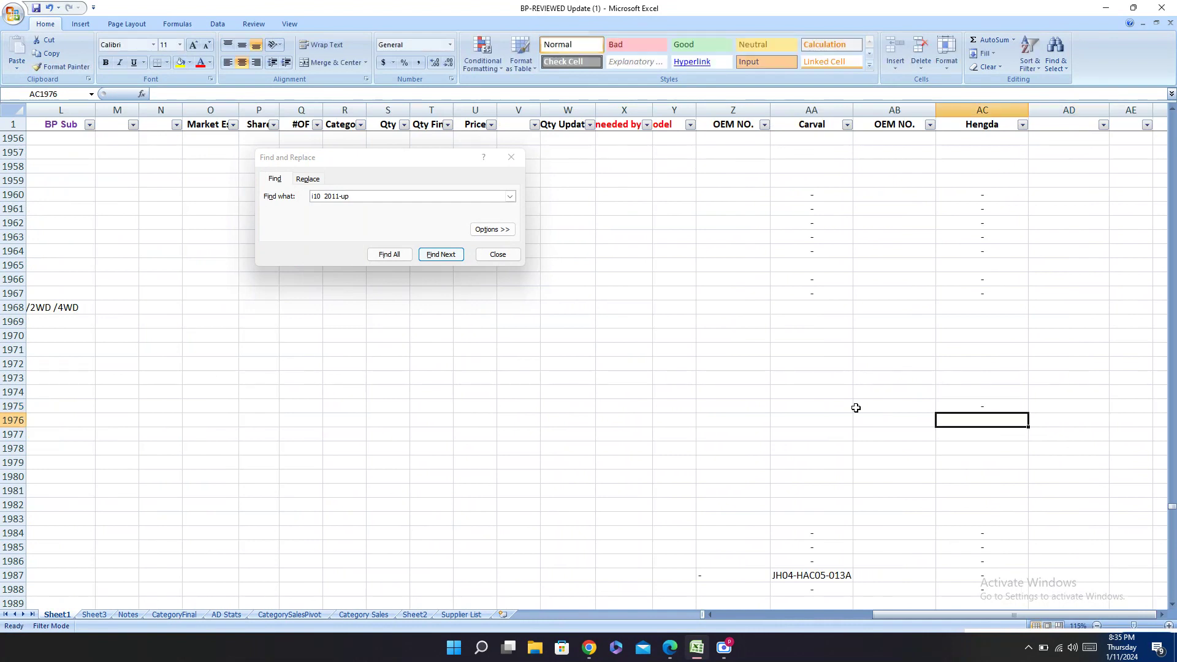
Step: Enter '-' in row 1975's Carval cell and find the next i10 2011-up row, 2000
click(828, 407)
text(-)
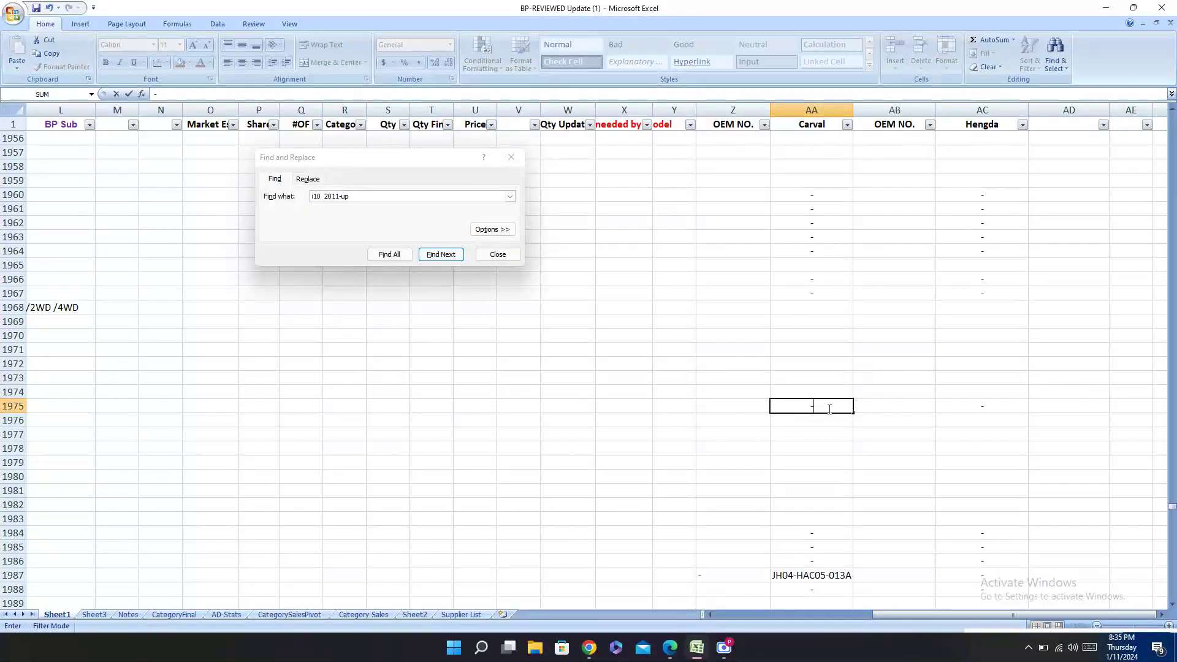
key(Return)
key(Left)
key(Left)
key(Left)
key(Left)
key(Left)
key(Left)
key(Left)
key(Left)
key(Left)
key(Left)
key(Left)
key(Left)
key(Left)
key(Left)
key(Left)
key(Left)
key(Left)
key(Left)
key(Left)
key(Left)
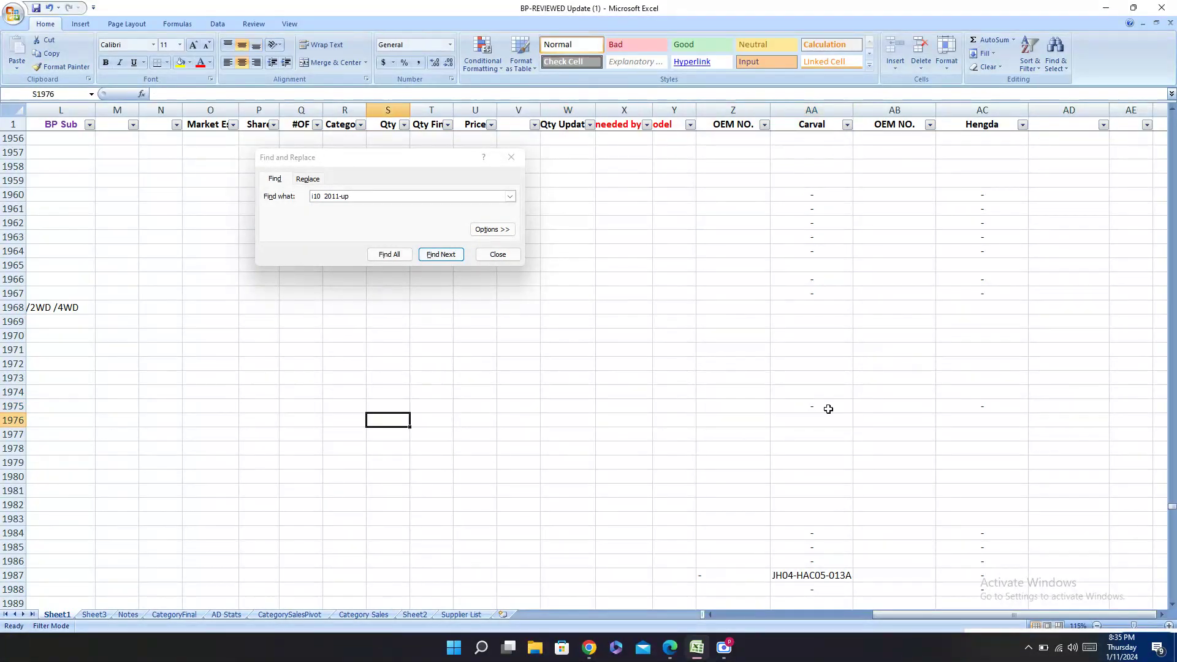
click(453, 257)
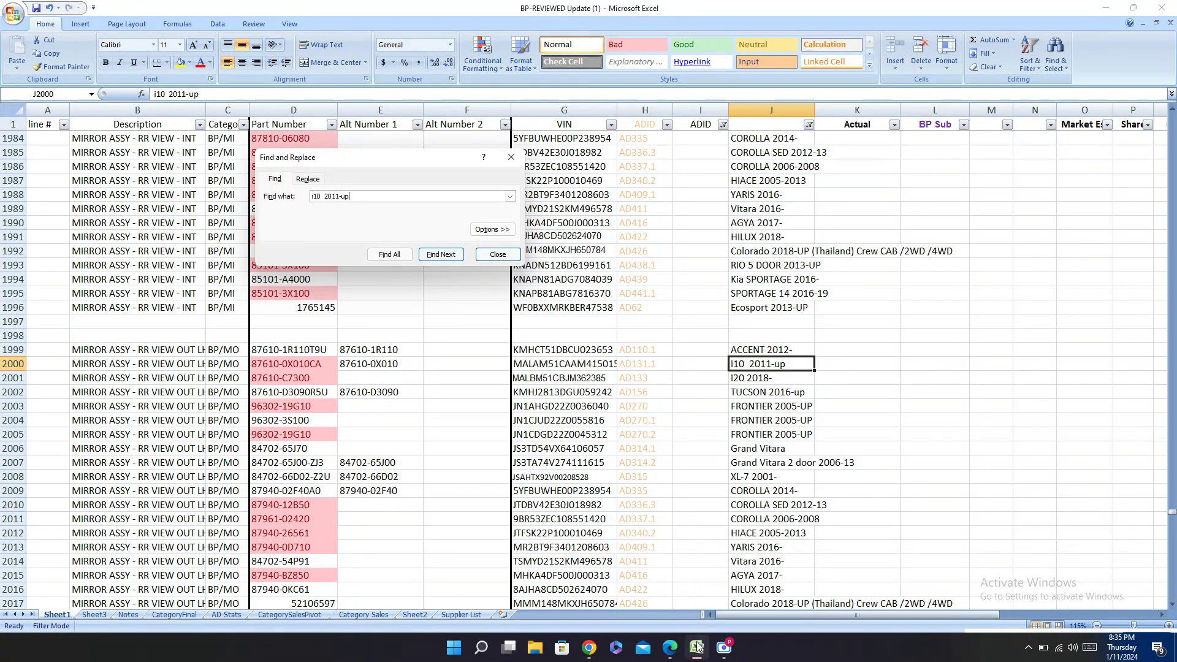
click(670, 646)
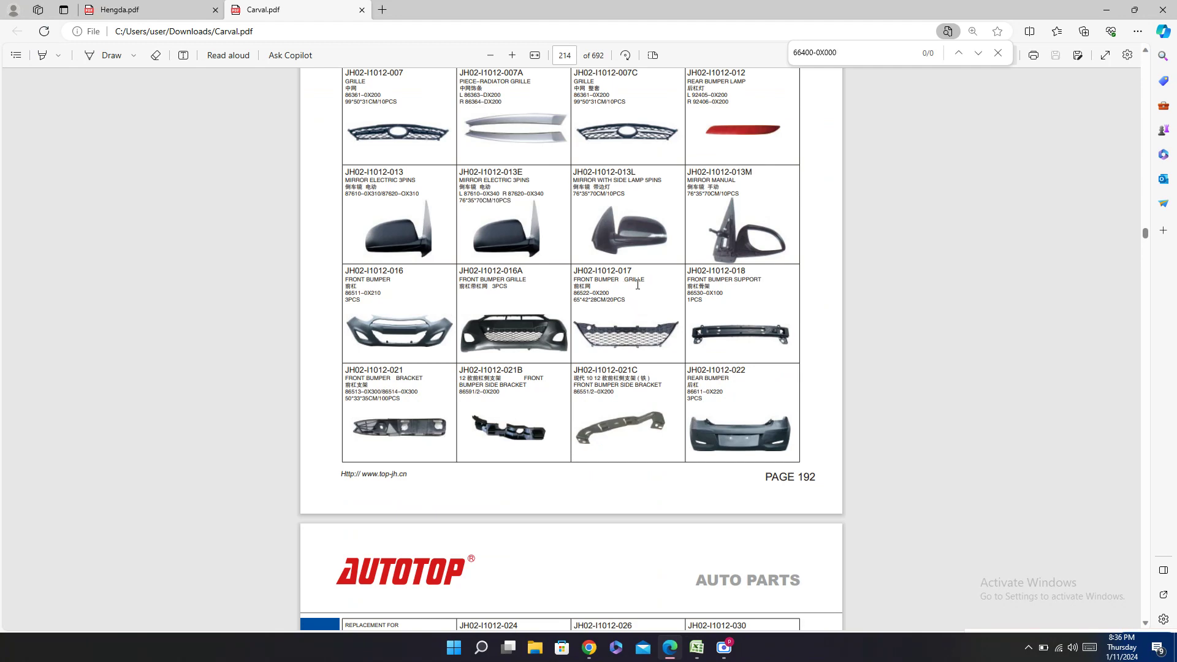
Step: Copy Carval mirror code JH02-I1012-013 into row 2000's Carval cell AA2000
scroll(637, 285, up, 5)
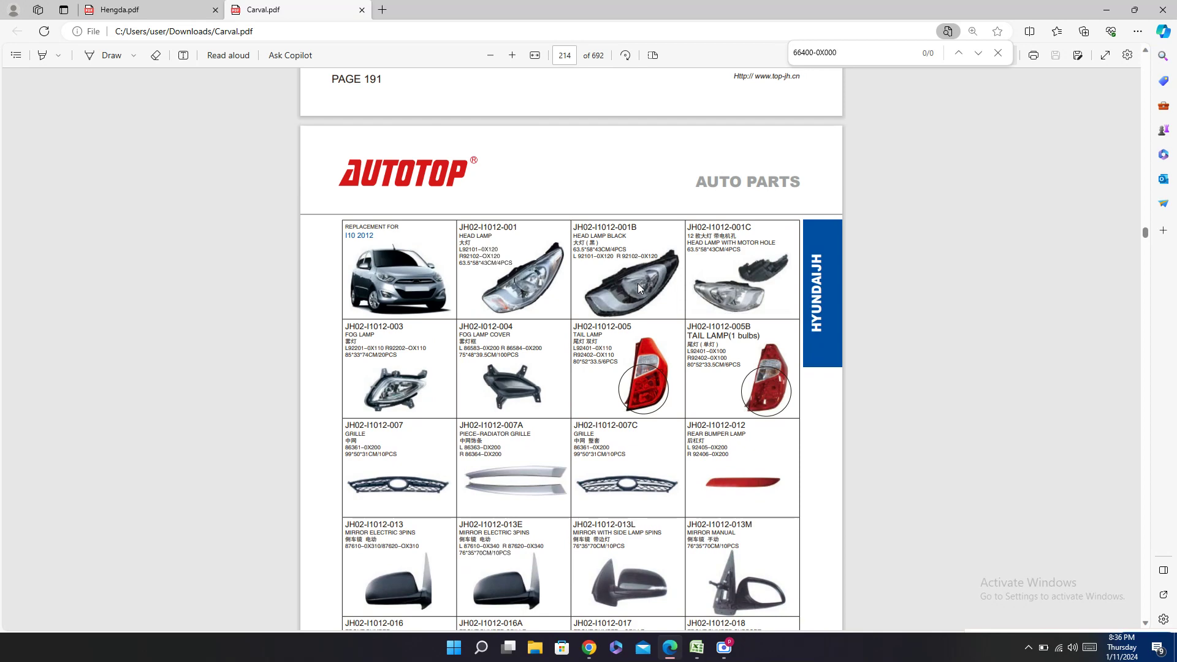
scroll(667, 281, down, 4)
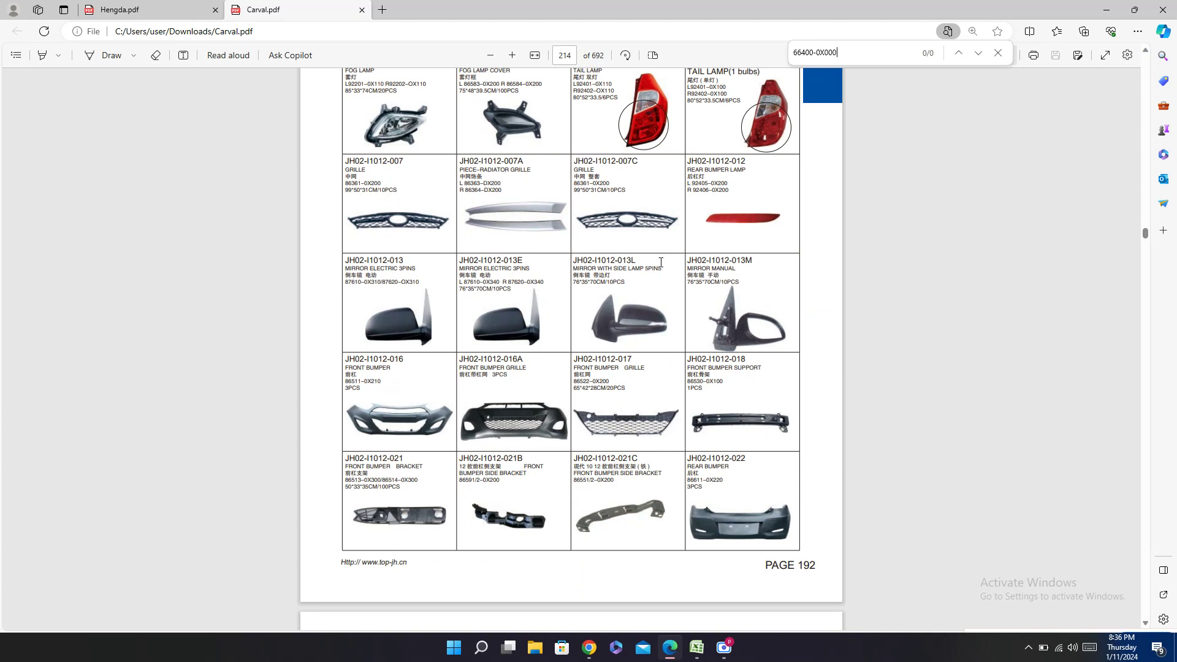
double_click(380, 262)
key(ctrl+c)
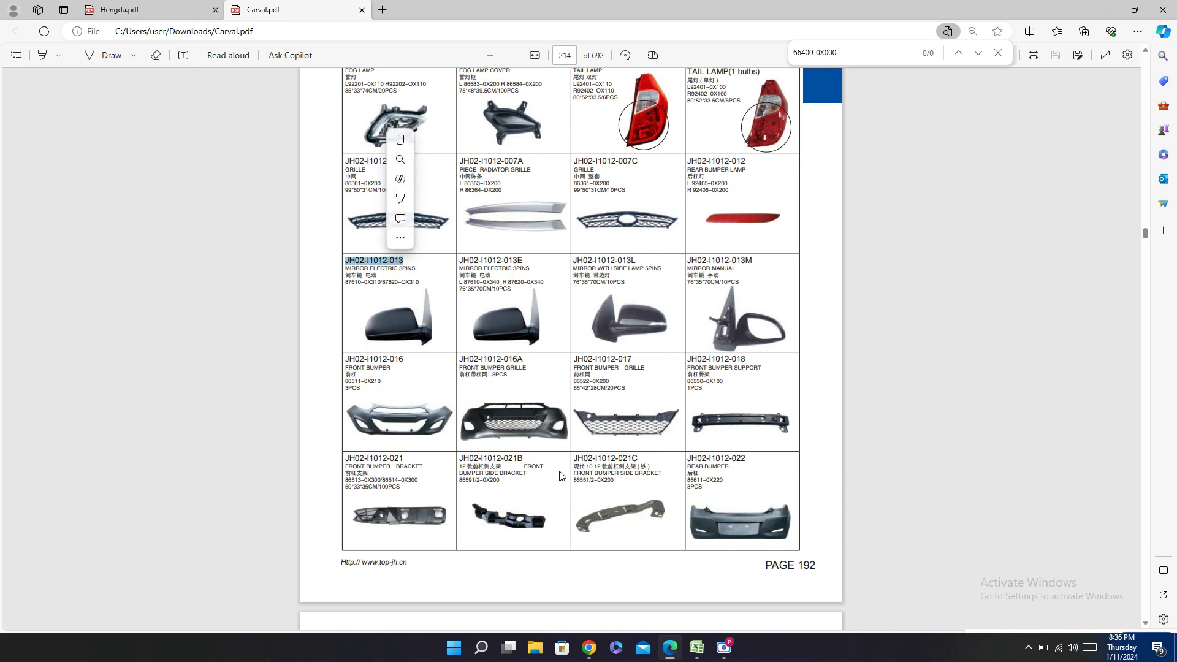
click(691, 649)
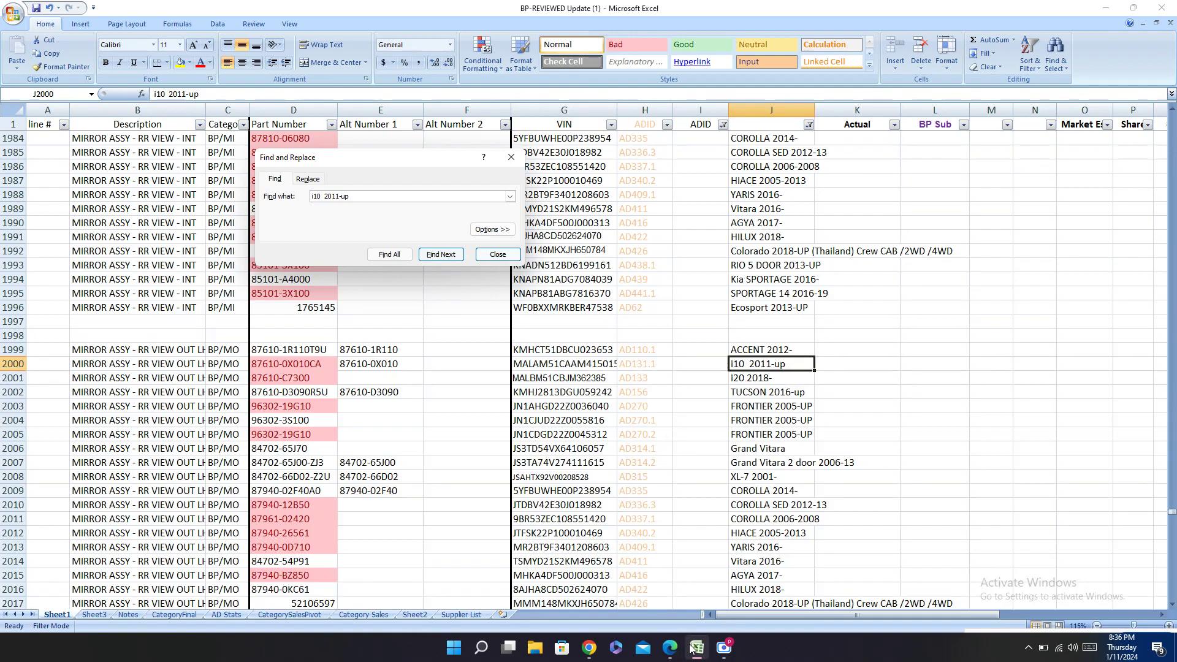
click(691, 649)
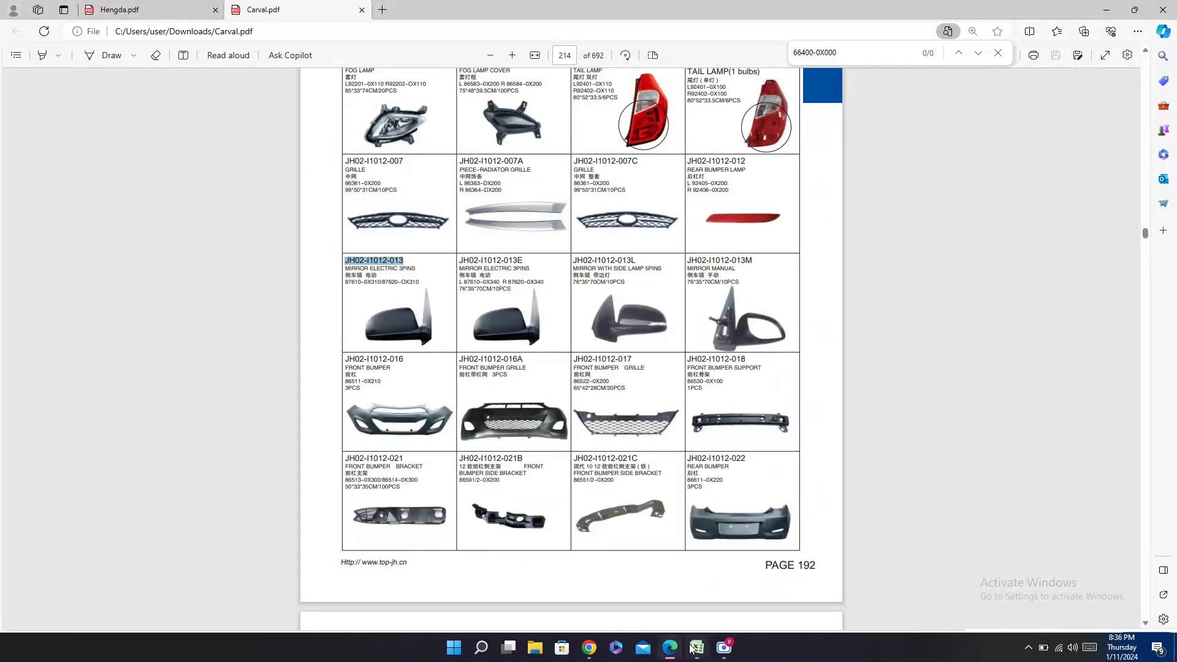
click(695, 649)
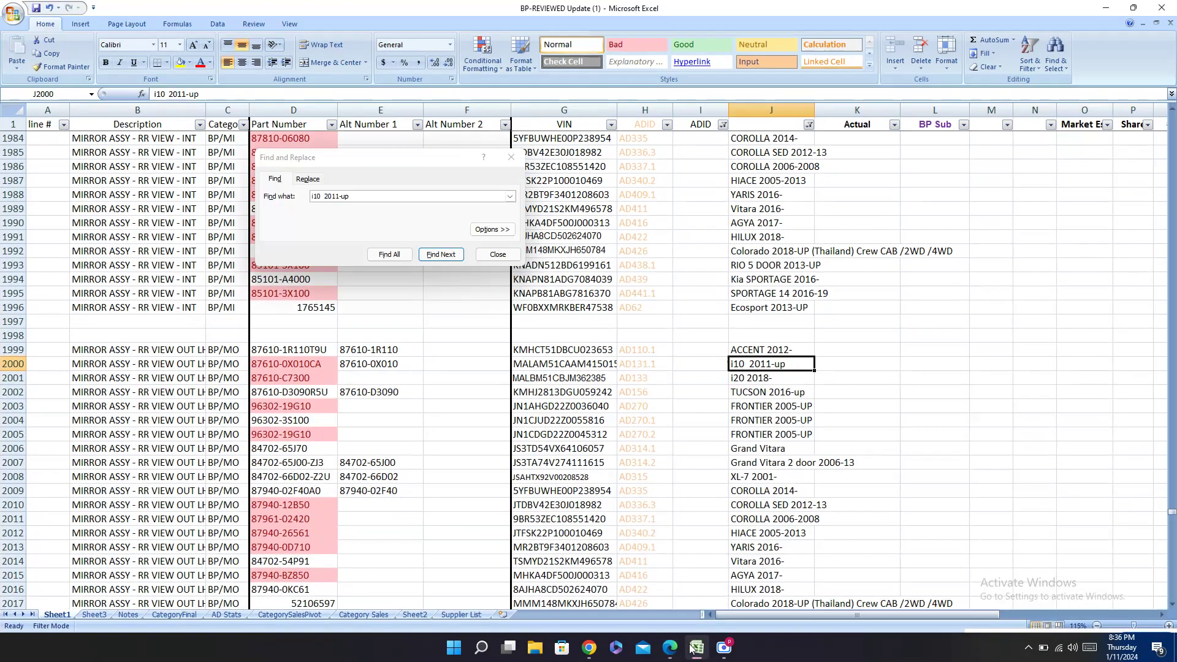
click(691, 648)
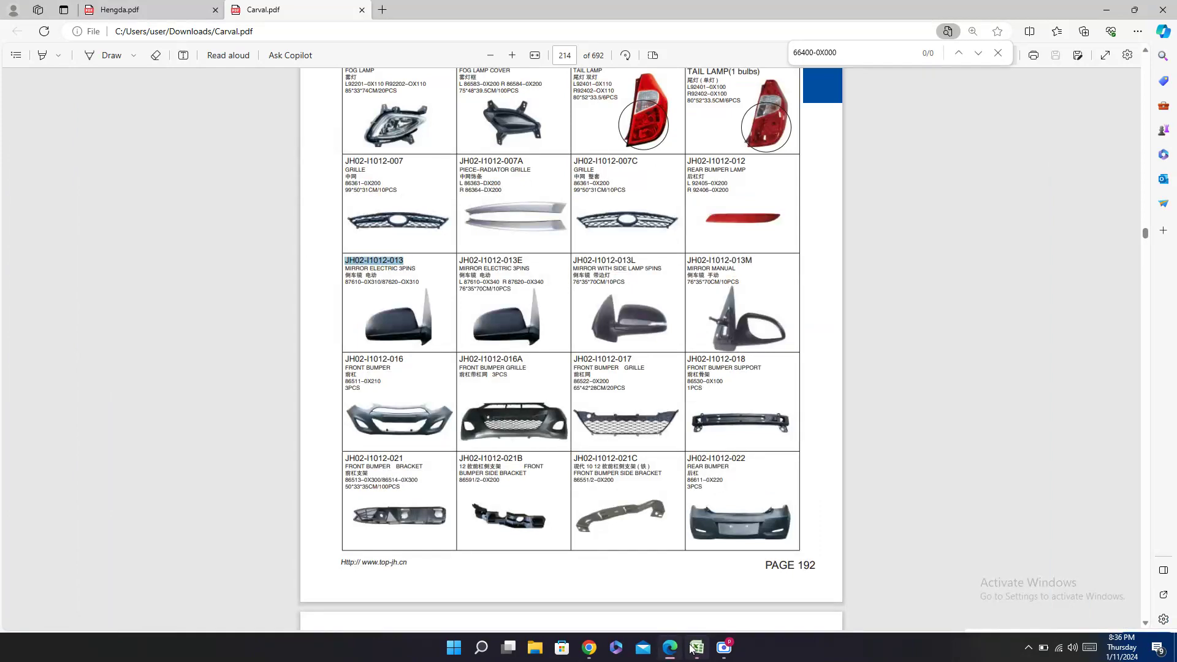
click(690, 648)
key(Right)
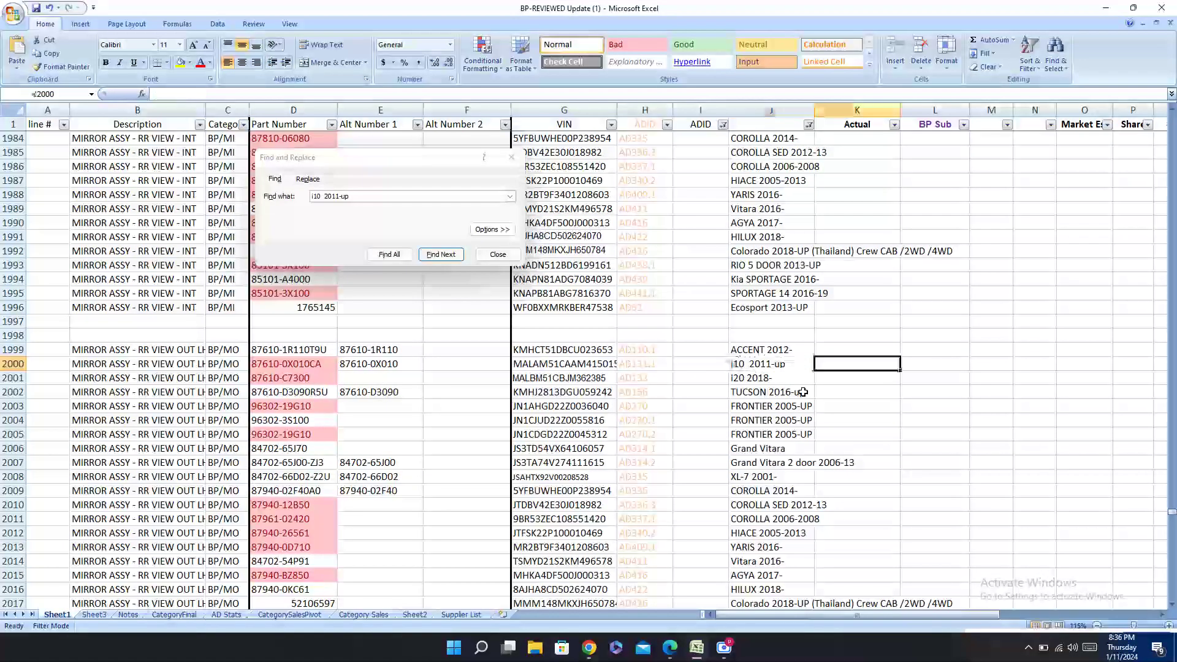
key(Right)
key(Right)
key(Right)
key(Right)
key(Right)
key(Right)
key(Right)
key(Right)
key(Right)
key(Right)
key(Right)
key(Right)
key(Right)
key(Right)
key(Right)
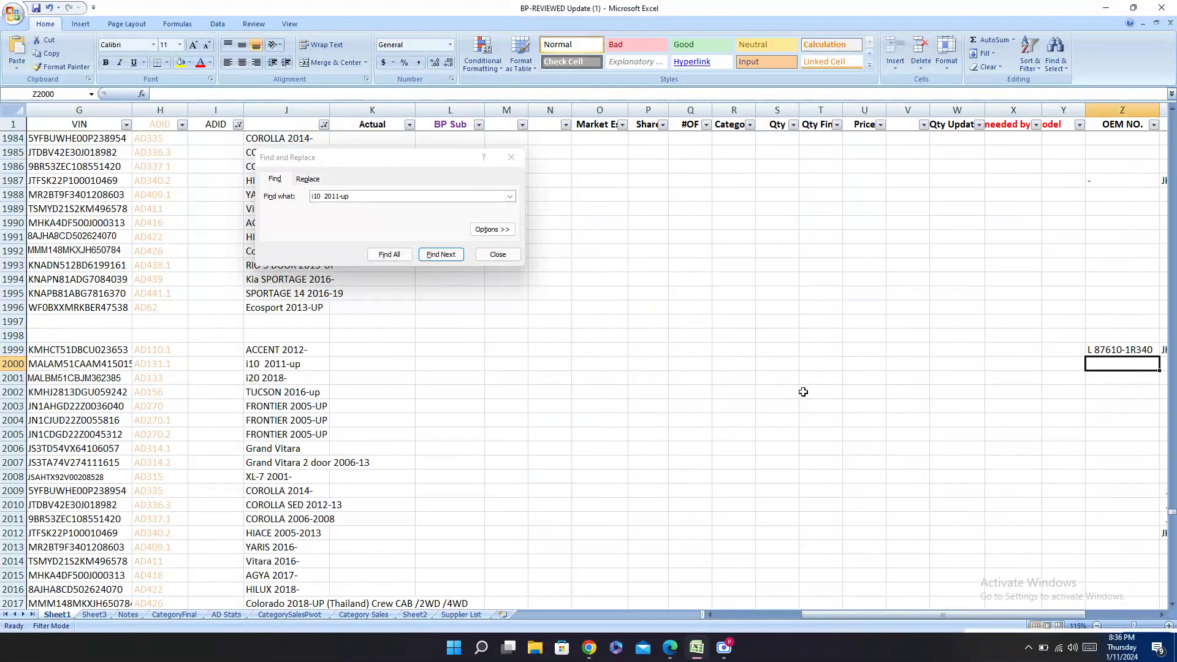
key(Right)
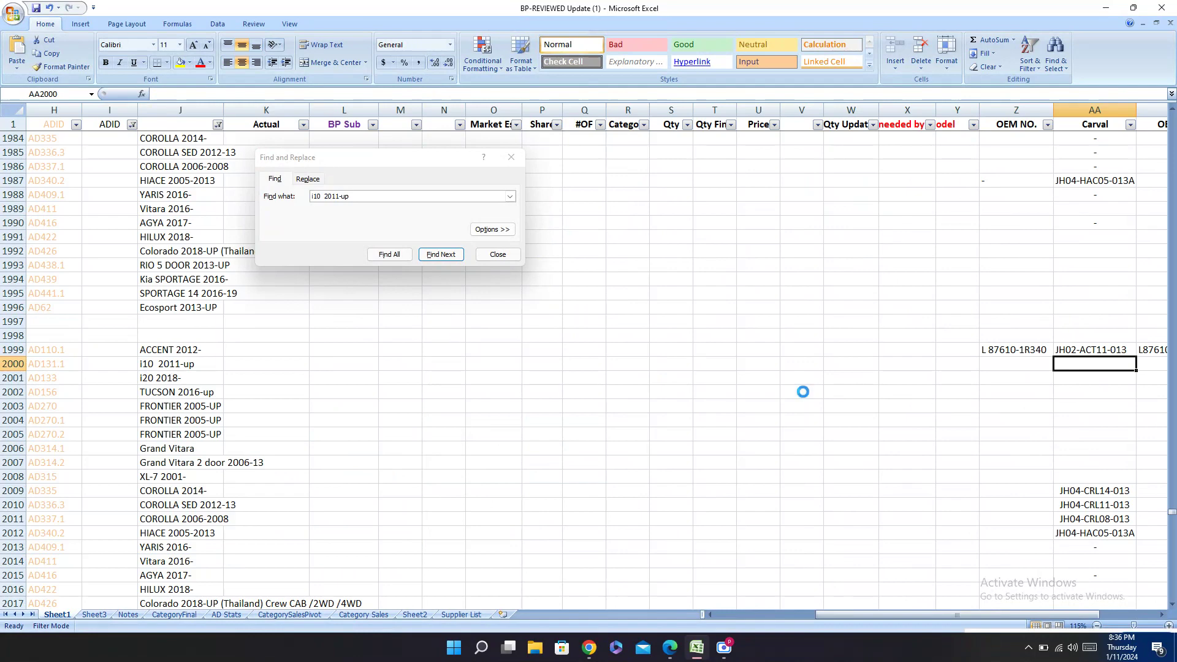
key(ctrl+v)
Step: Copy the mirror's OEM number 87610-0X310 into row 2000's OEM NO. cell Z2000
key(alt+Tab)
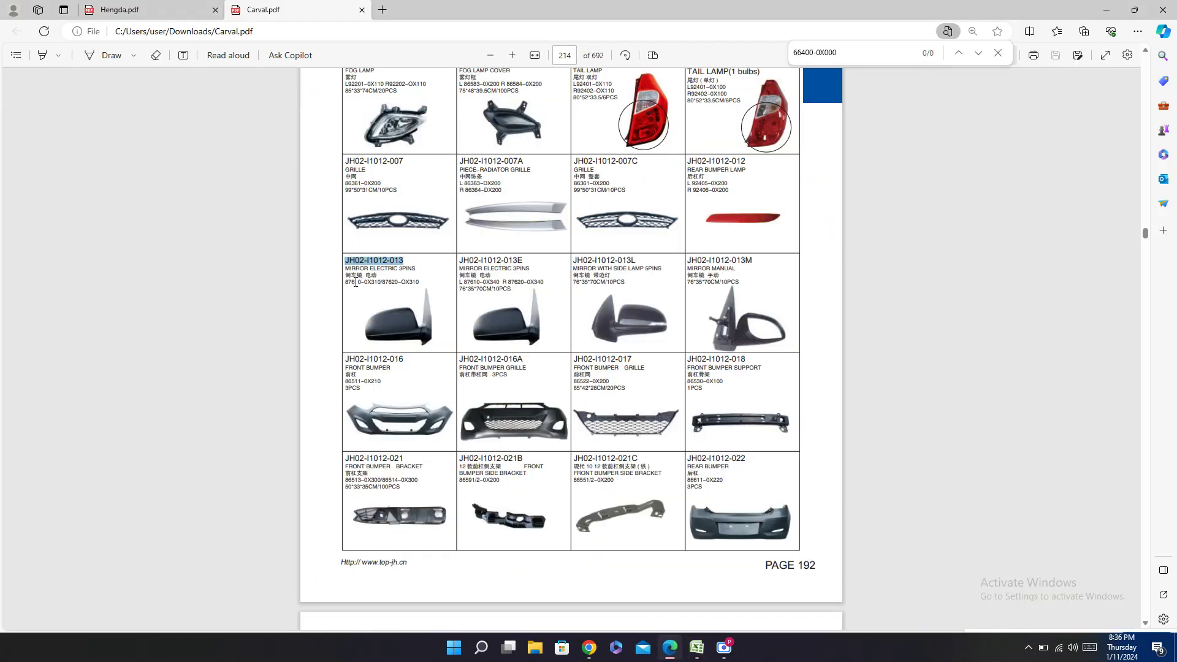
drag(344, 282, 383, 282)
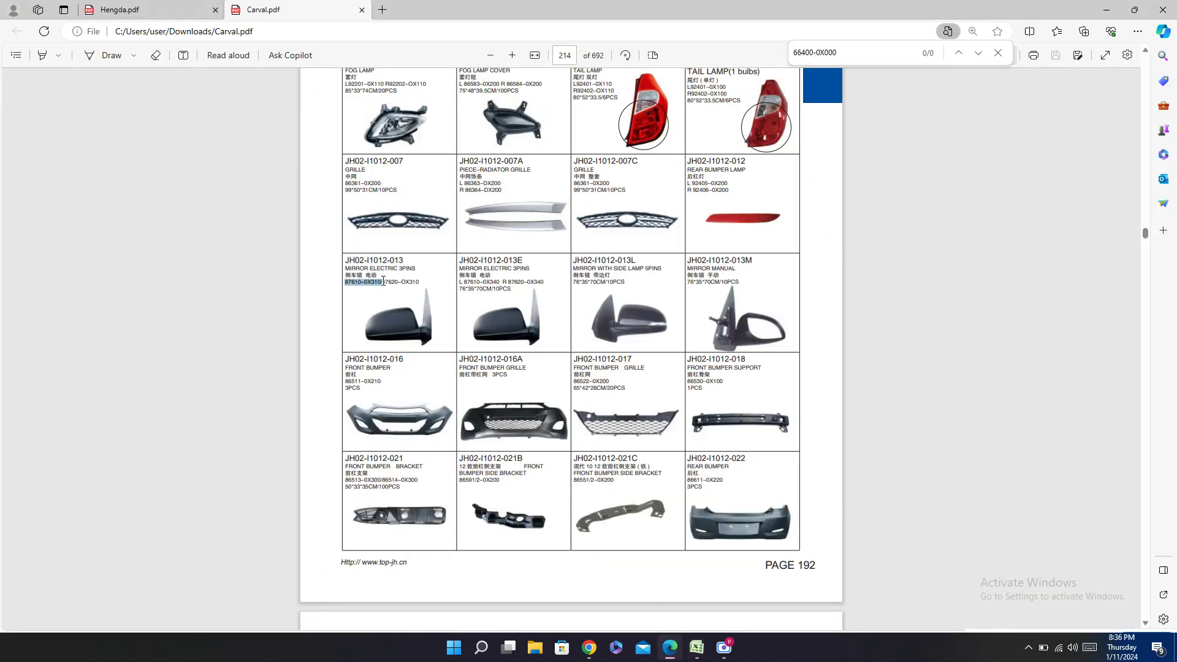
key(ctrl+c)
click(711, 659)
key(Left)
key(ctrl+v)
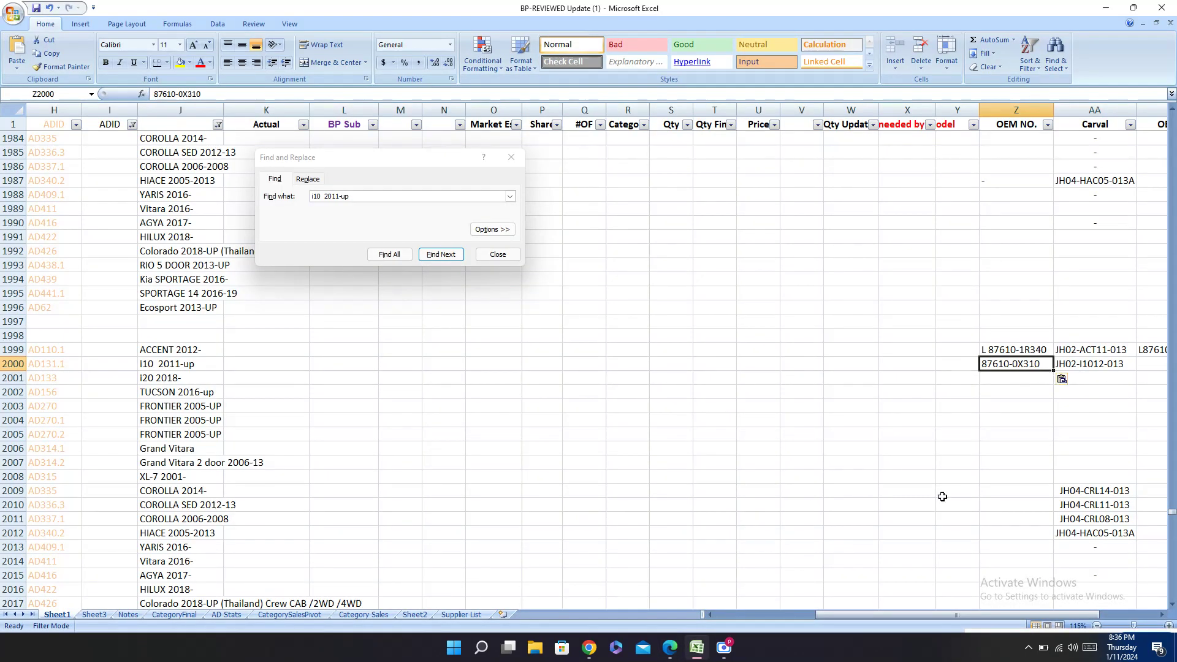
click(670, 648)
Step: Search Hengda.pdf for the OEM number 87610-0X310
click(178, 10)
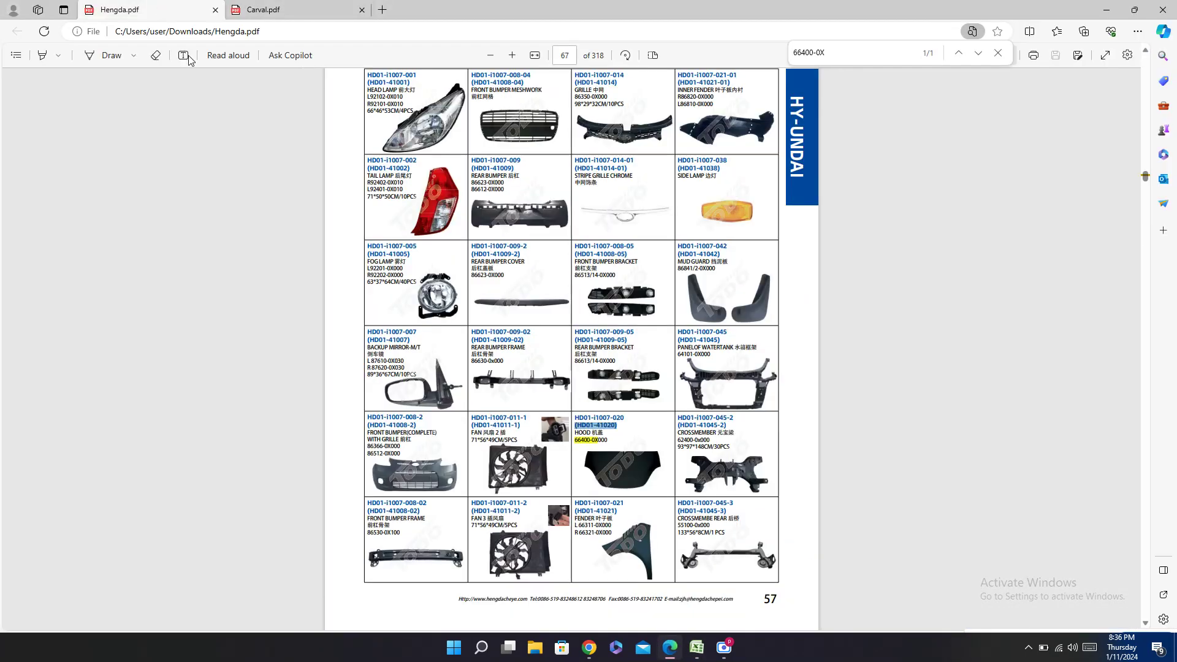
key(ctrl+f)
key(ctrl+v)
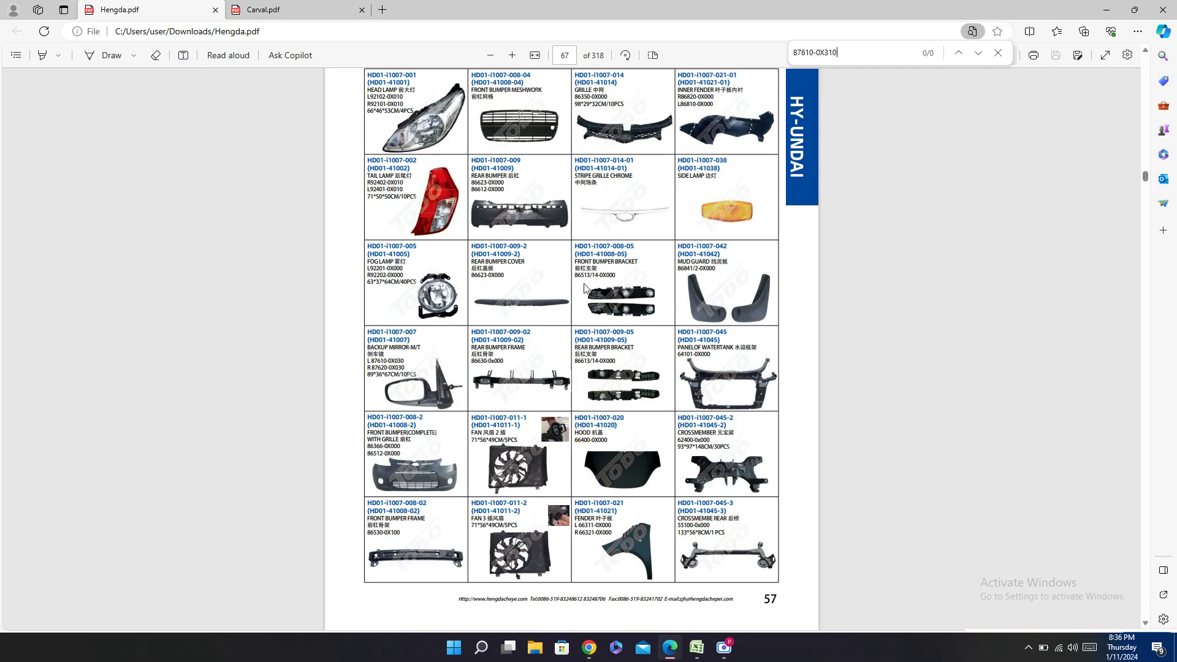
scroll(584, 288, up, 3)
scroll(589, 265, up, 15)
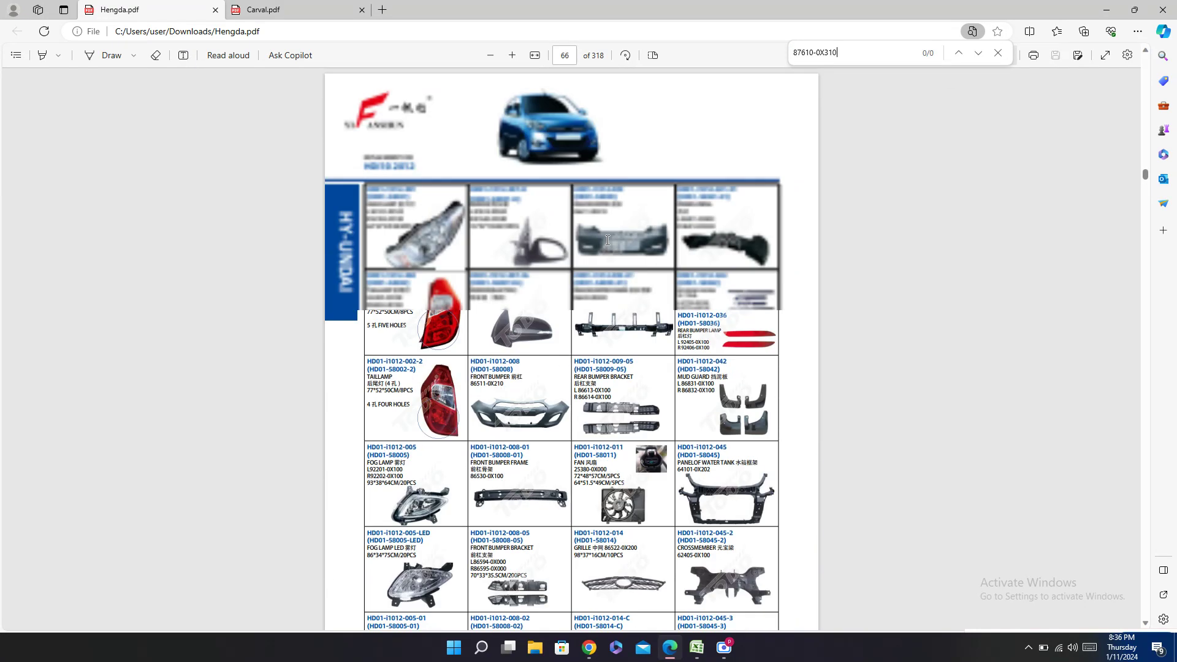
scroll(601, 233, up, 5)
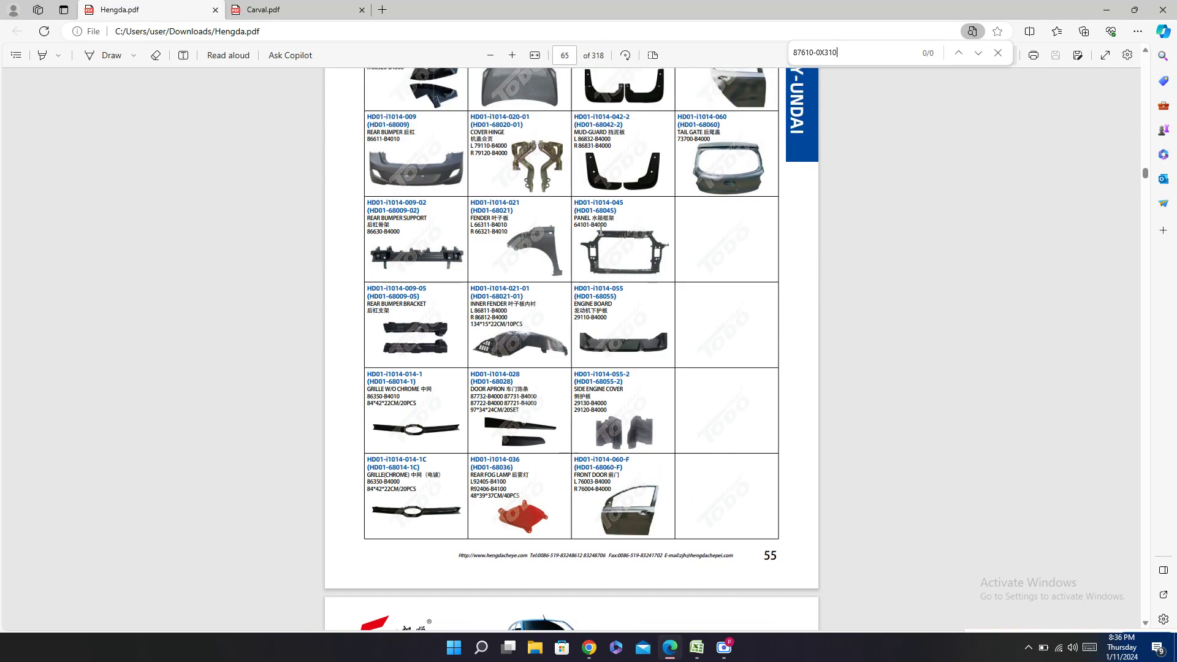
scroll(600, 231, down, 6)
scroll(601, 230, down, 7)
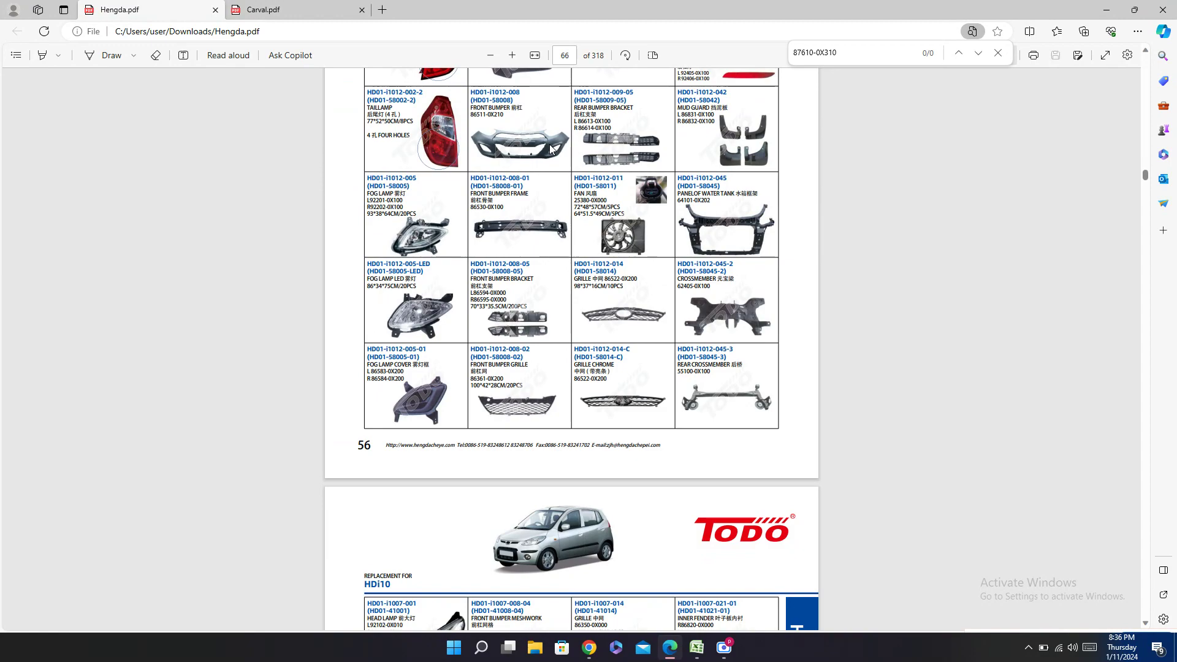
scroll(550, 147, up, 4)
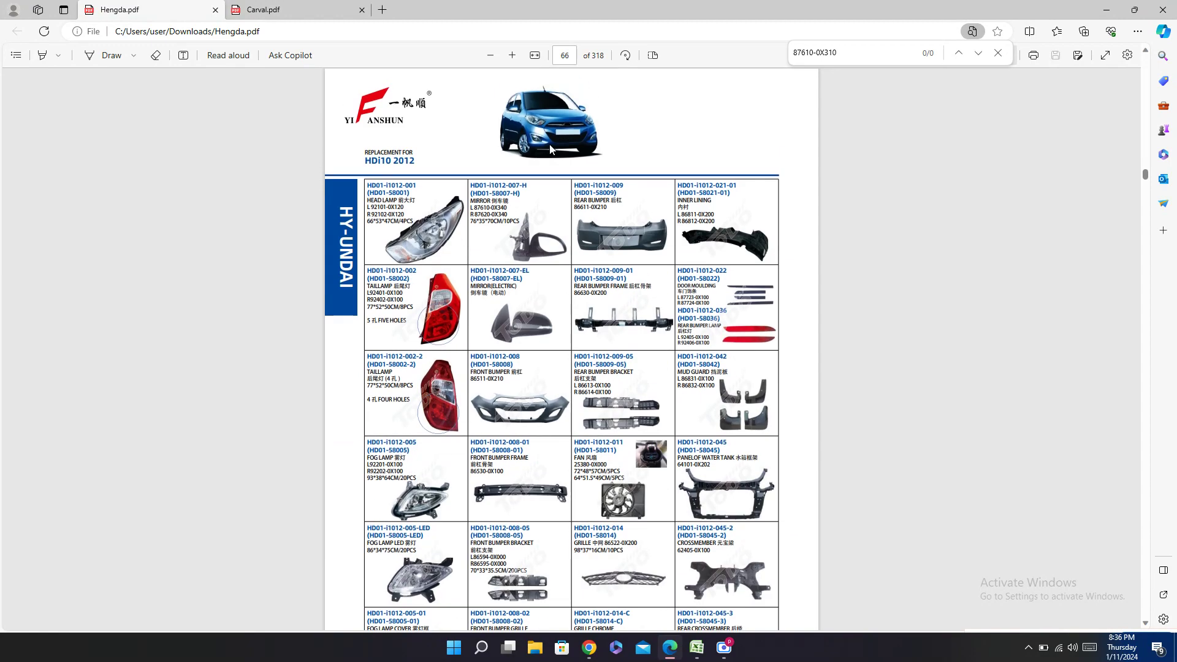
scroll(550, 147, up, 6)
scroll(550, 147, down, 6)
Step: Search Hengda.pdf for D2000's 87610-0X010CA, trimmed to 87610-0X0, reaching mirror HD01-i1012-007-H
click(697, 648)
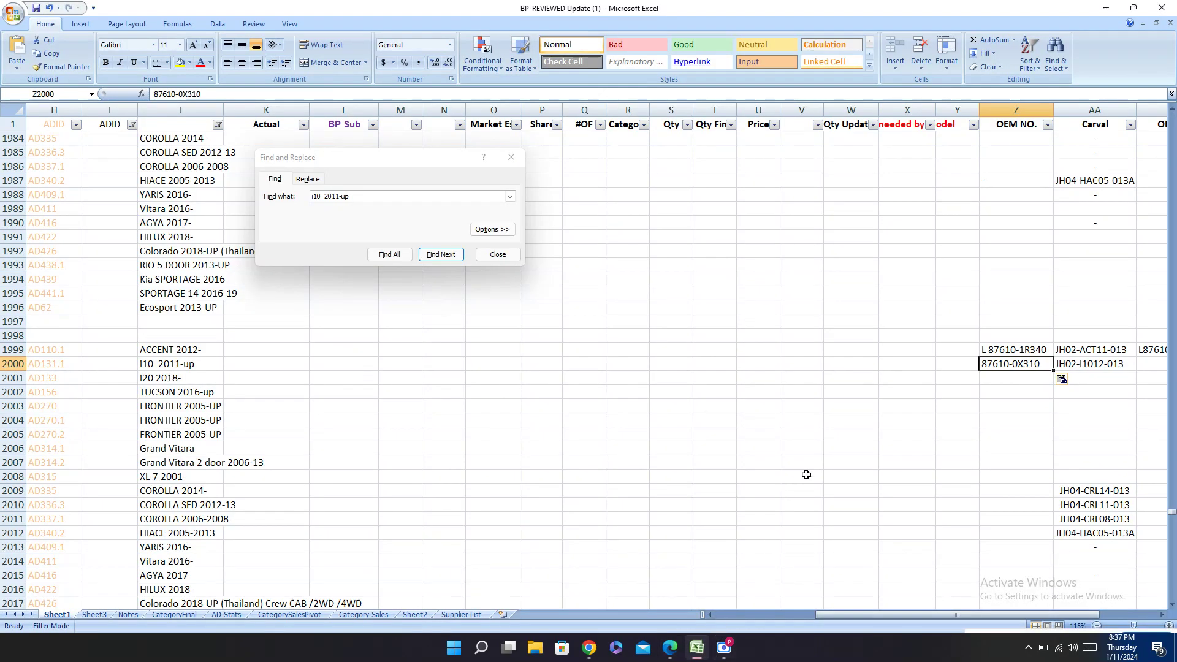
key(Left)
key(Left)
key(Left)
key(Left)
key(Left)
key(Left)
key(Left)
key(Left)
key(Left)
key(Left)
key(Left)
key(Left)
key(Left)
key(Left)
key(Left)
key(Left)
key(Left)
key(Left)
key(Left)
key(Left)
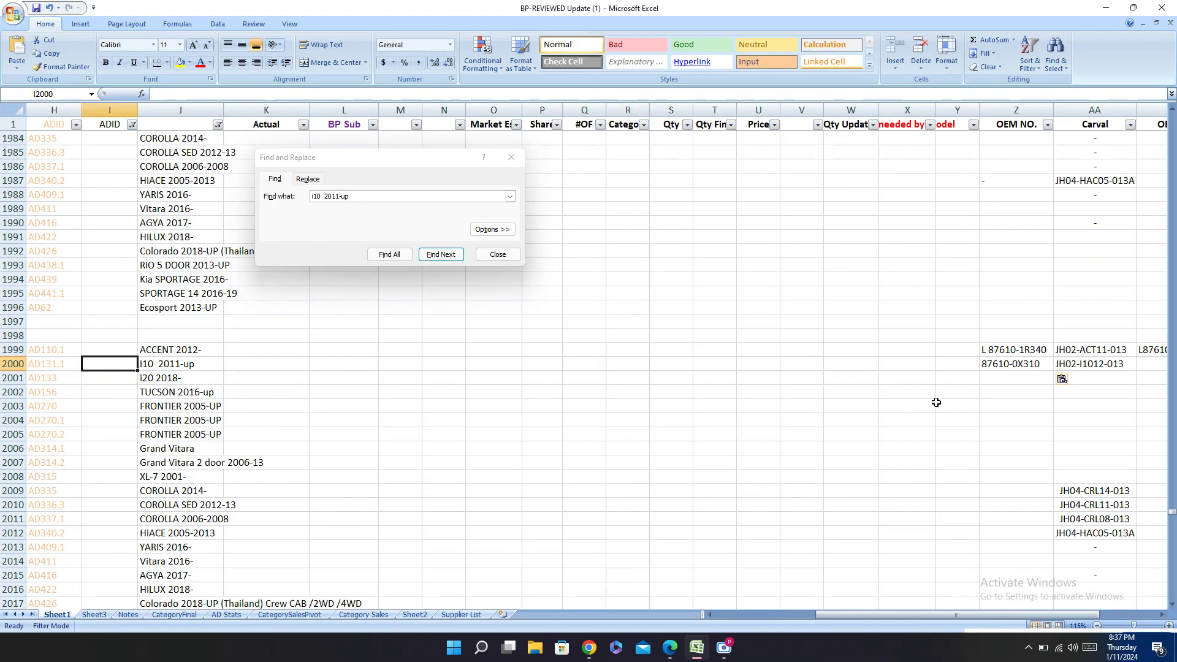
key(Right)
key(Right)
key(Right)
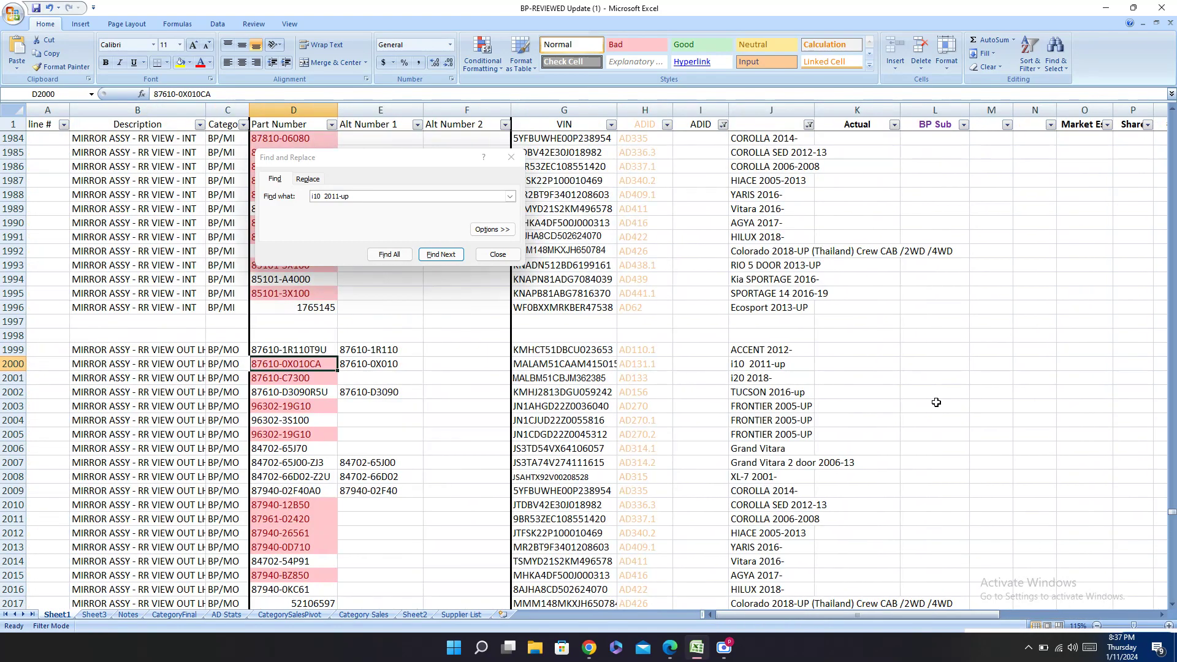
key(ctrl+c)
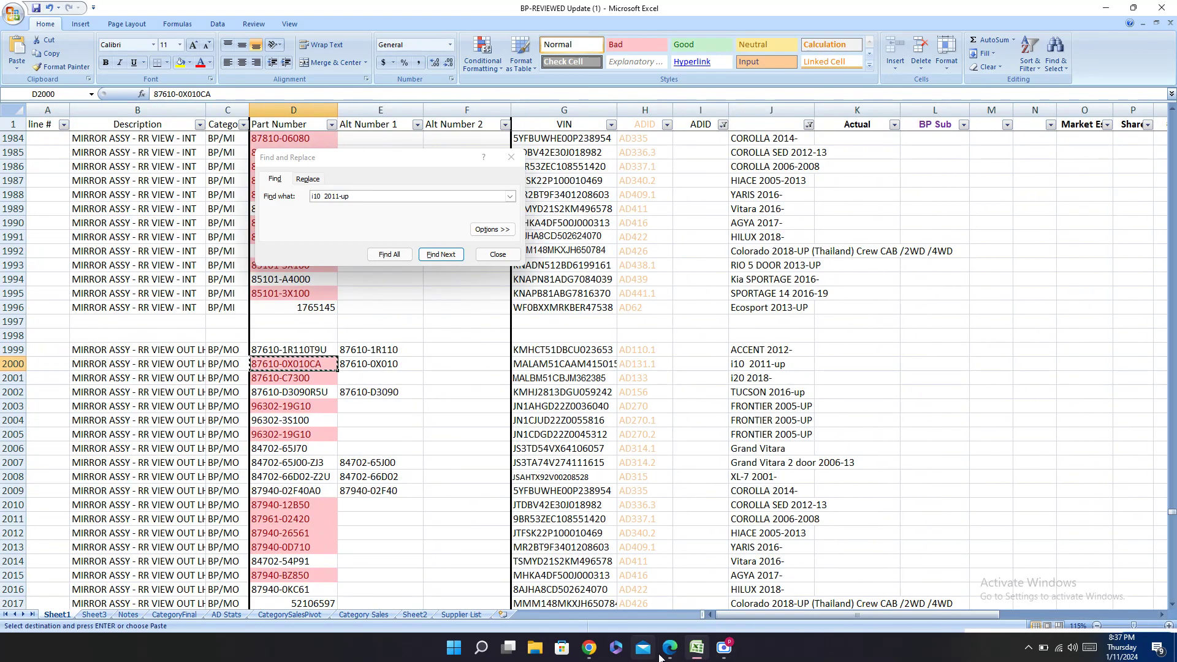
click(670, 650)
key(ctrl+a)
key(ctrl+v)
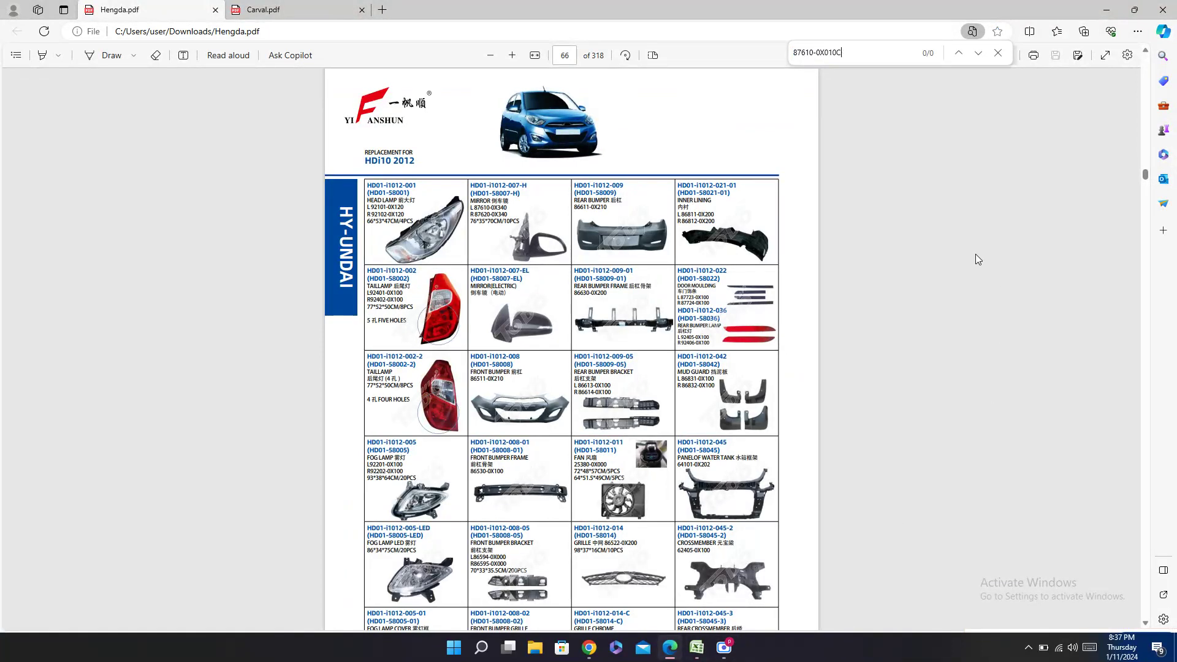
key(BackSpace)
key(BackSpace)
key(BackSpace)
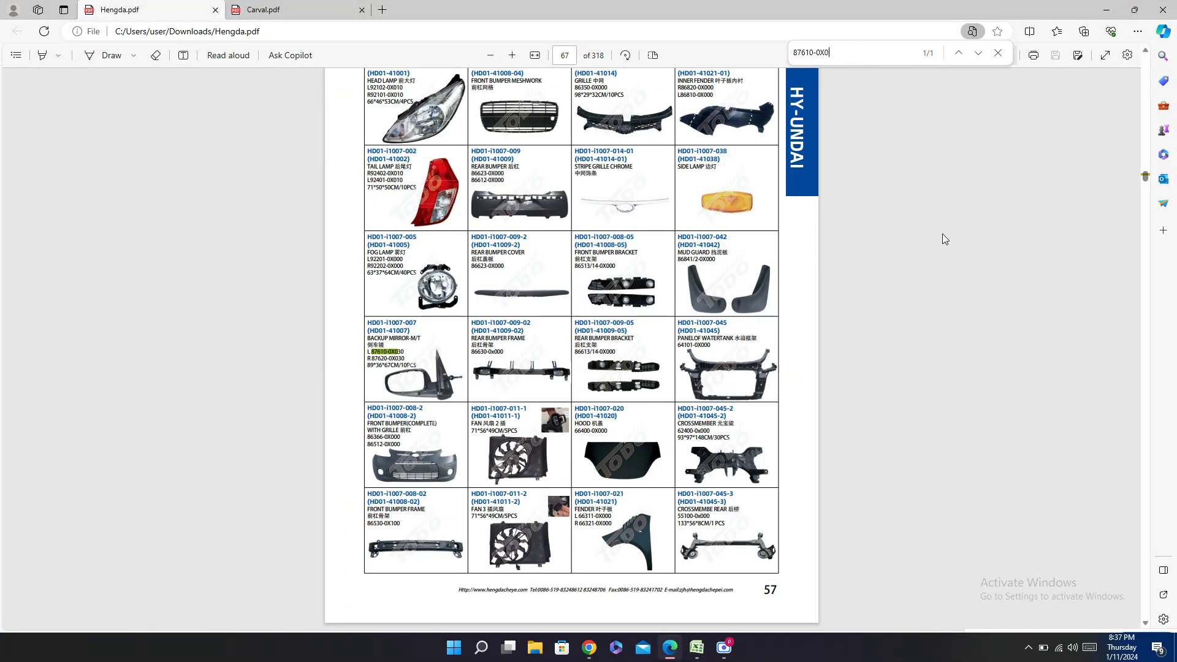
scroll(763, 288, up, 3)
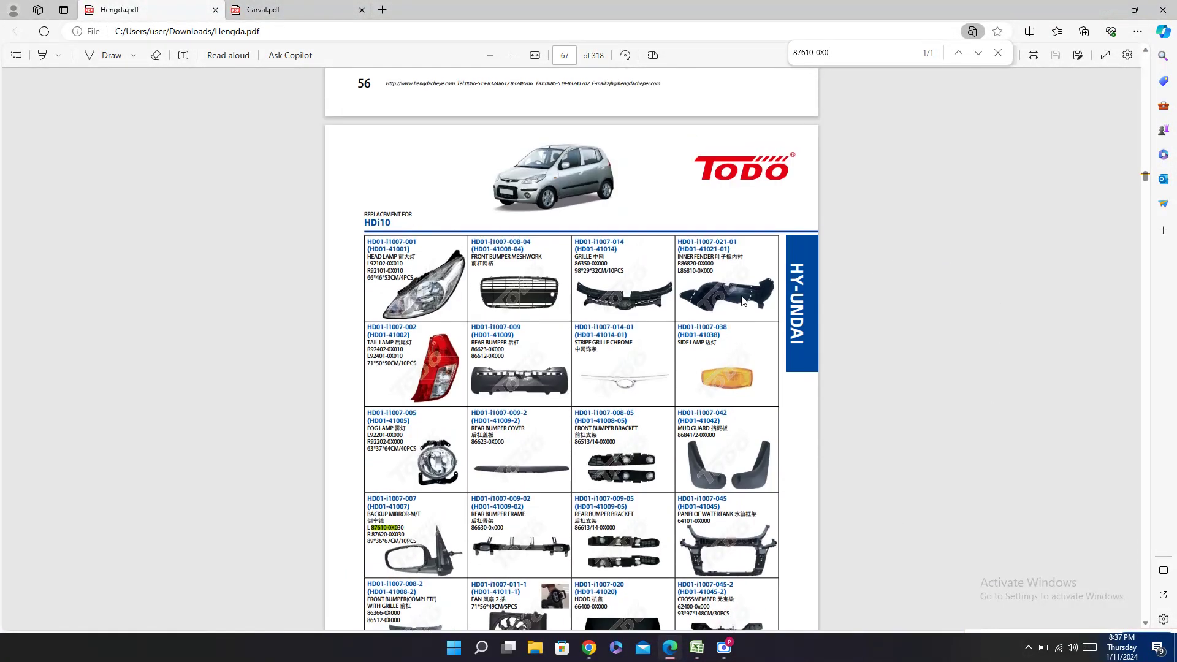
scroll(1002, 158, up, 12)
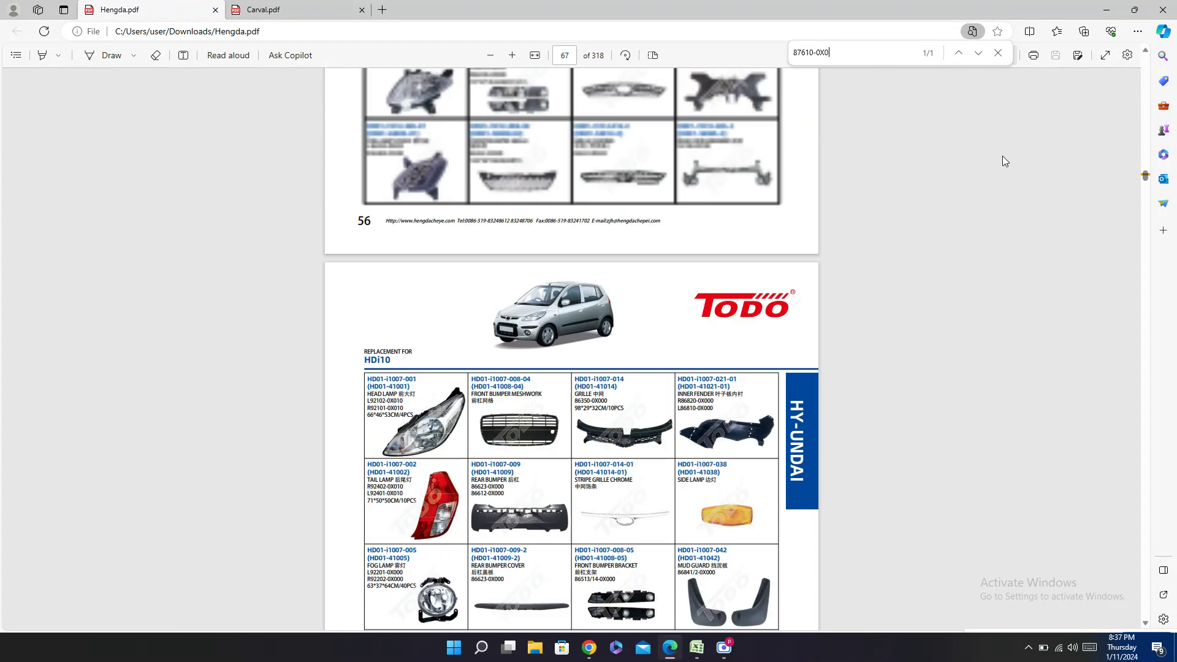
scroll(564, 186, down, 4)
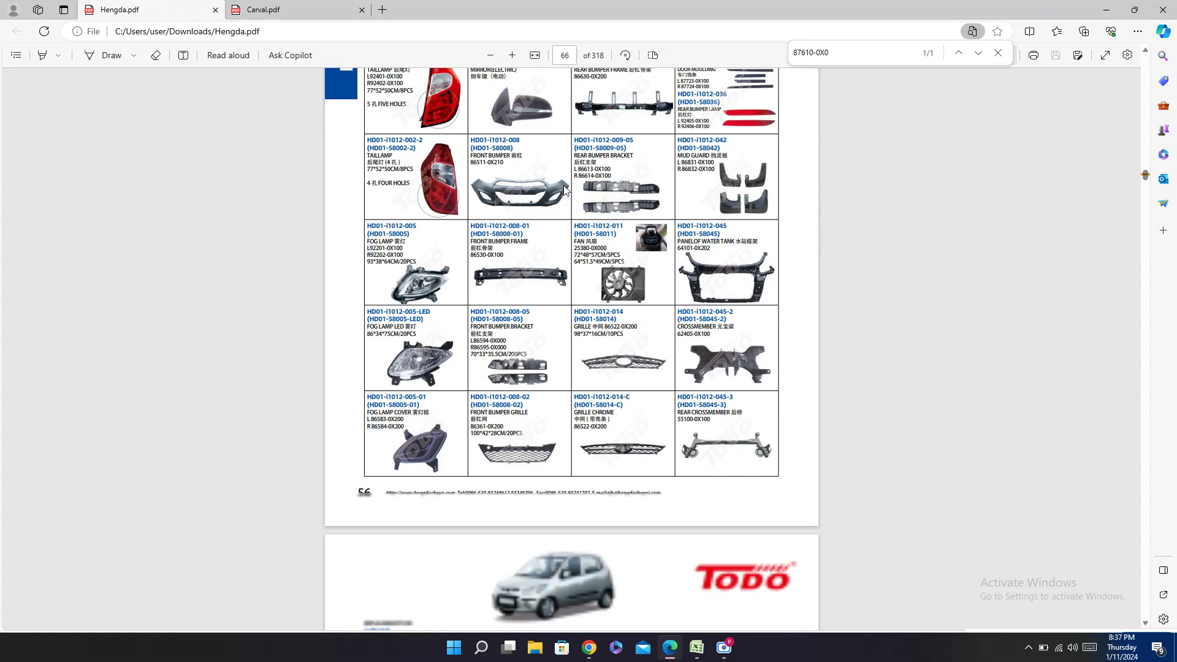
scroll(564, 185, up, 4)
scroll(564, 185, down, 1)
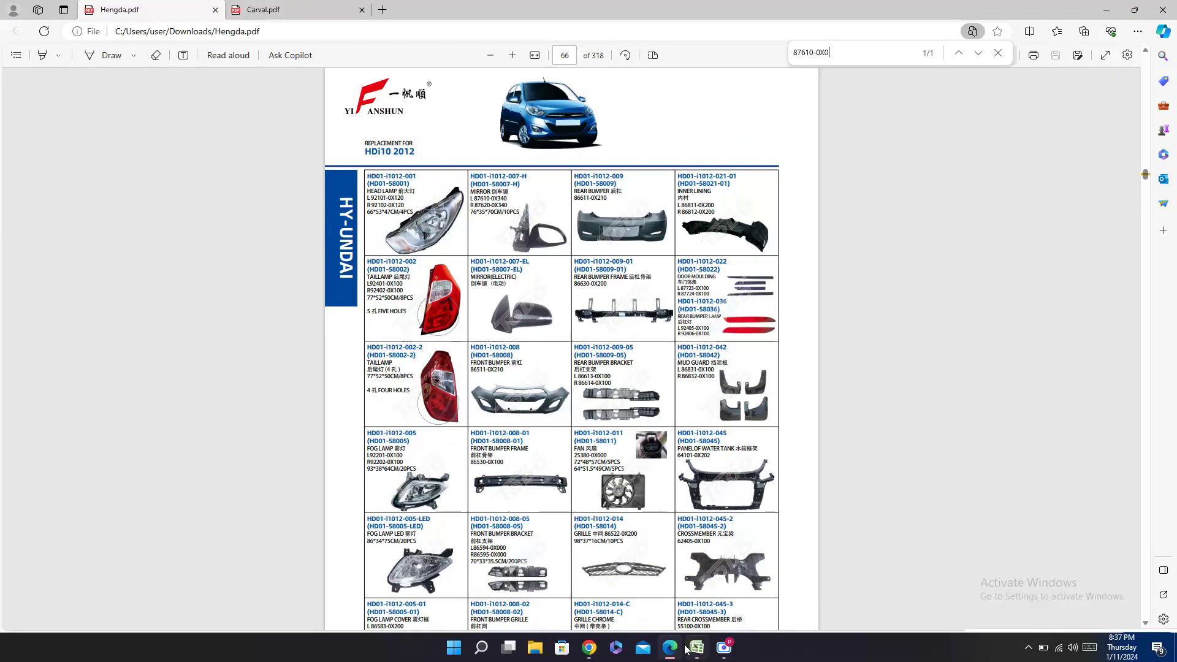
Step: Copy Hengda codes HD01-i1012-007-H and (HD01-58007-H) from Hengda.pdf into AC2000 and AD2000
mouse_move(676, 650)
double_click(507, 176)
key(ctrl+c)
click(696, 647)
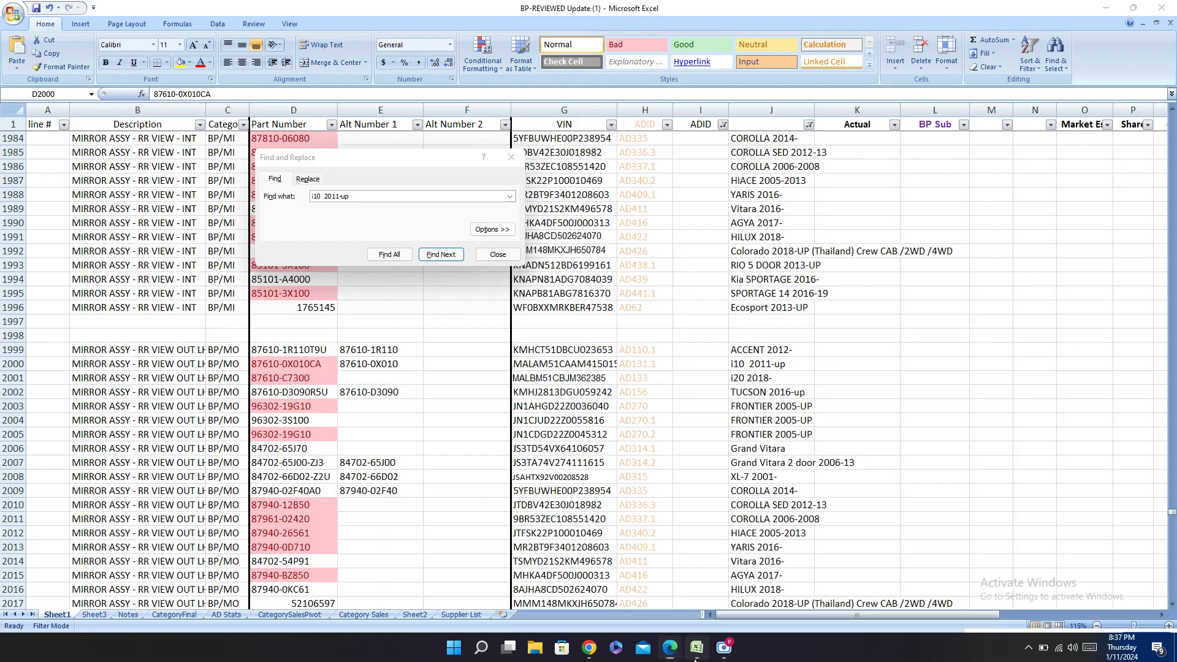
drag(760, 612, 918, 612)
click(984, 368)
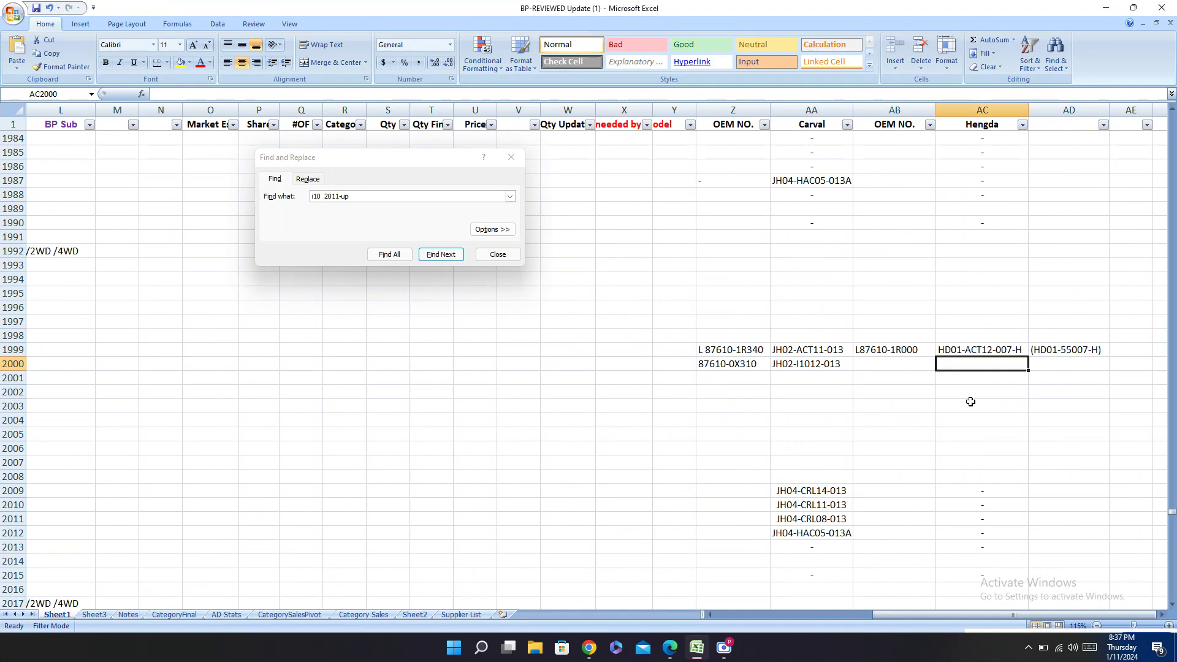
key(ctrl+v)
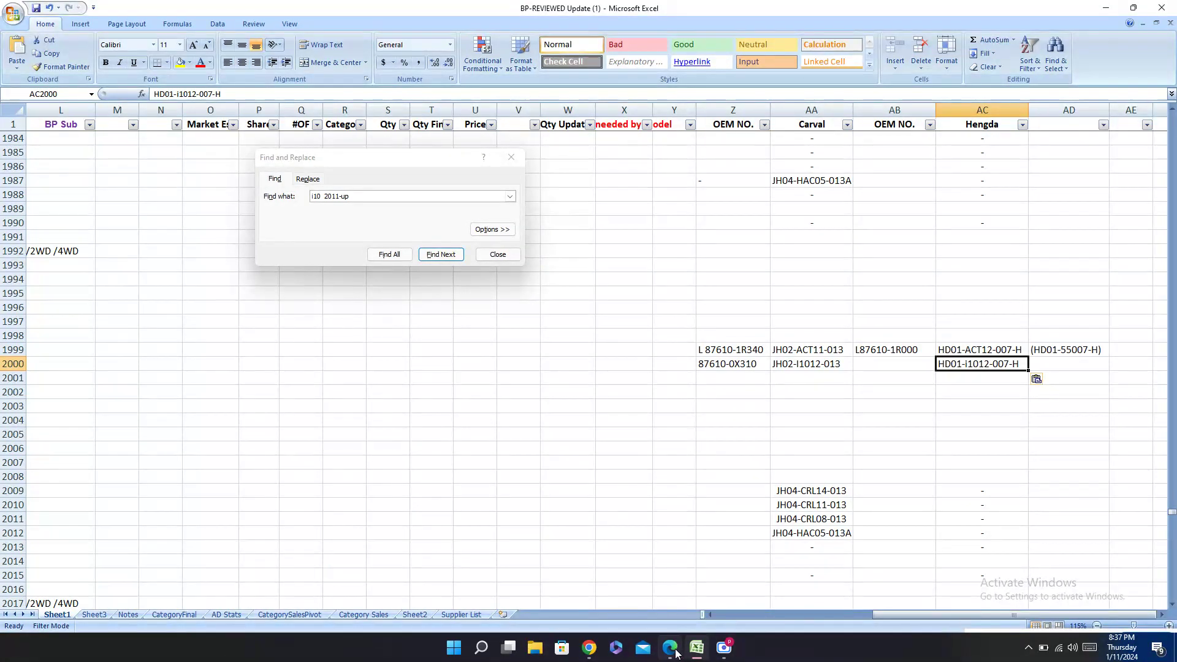
click(670, 648)
double_click(499, 185)
key(ctrl+c)
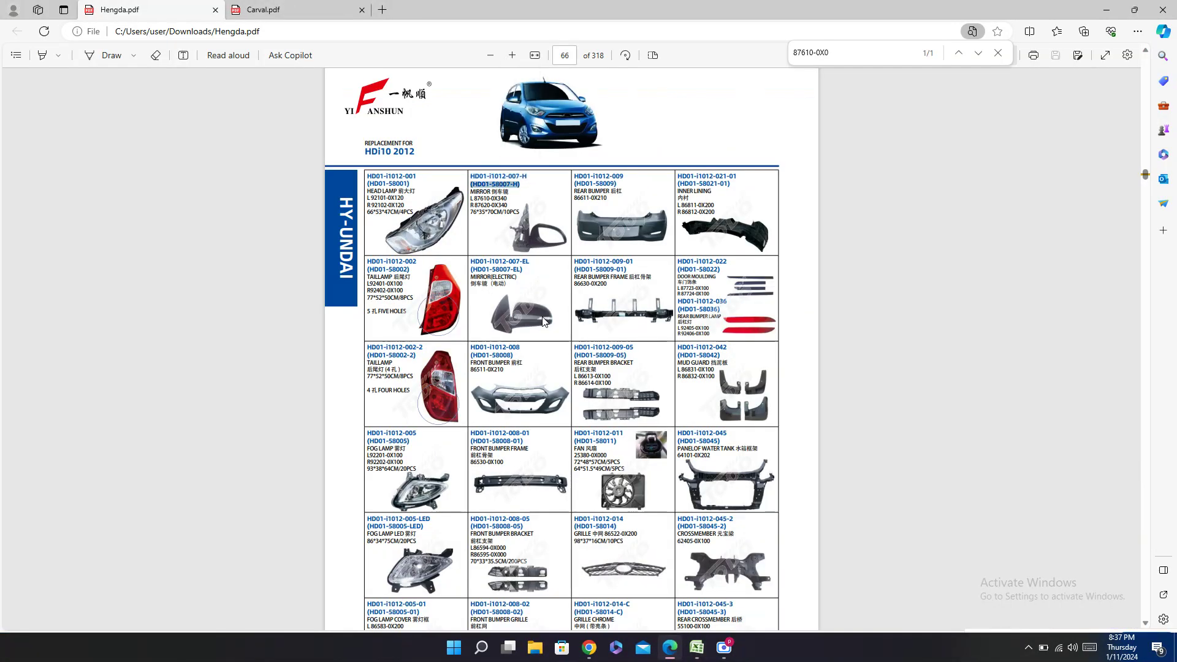
click(697, 648)
click(1067, 366)
key(ctrl+v)
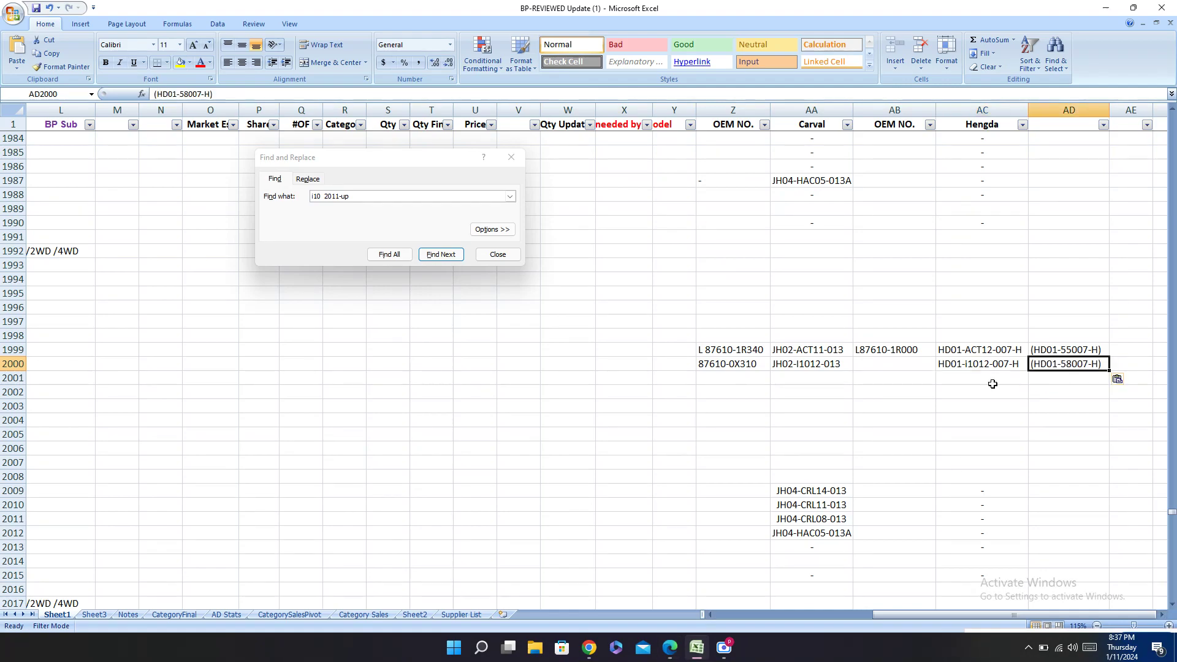
Step: Paste OEM number L 87610-0X340 from the Hengda catalogue into AB2000
click(886, 368)
click(670, 648)
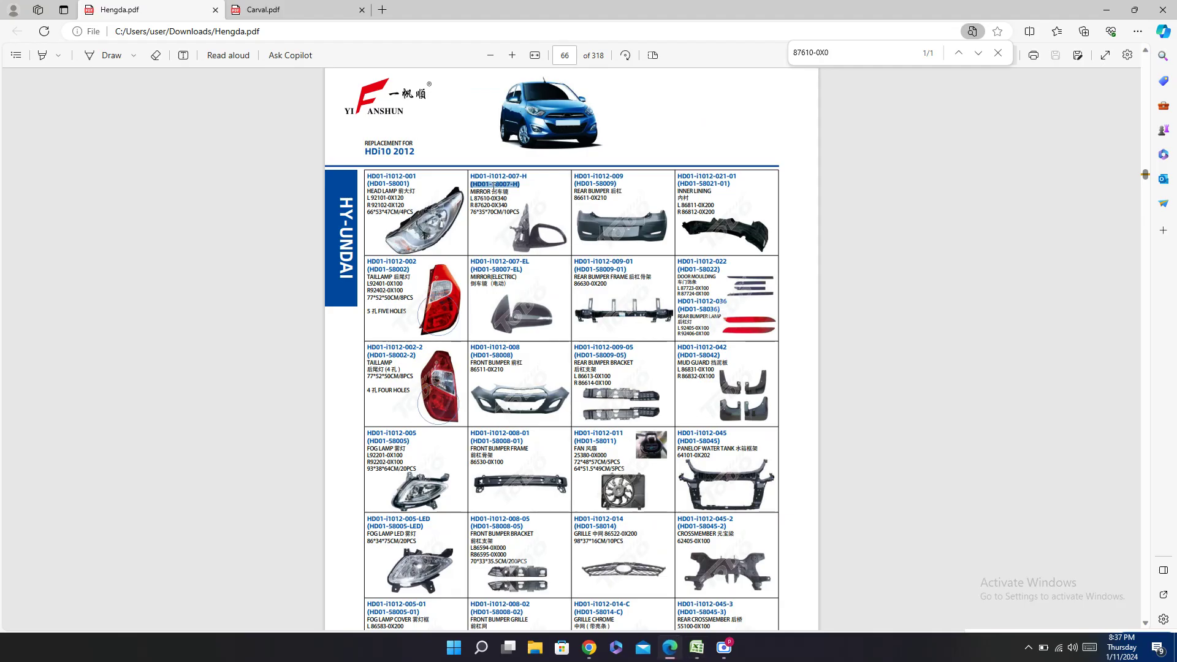
triple_click(484, 199)
key(ctrl+c)
click(697, 648)
key(ctrl+v)
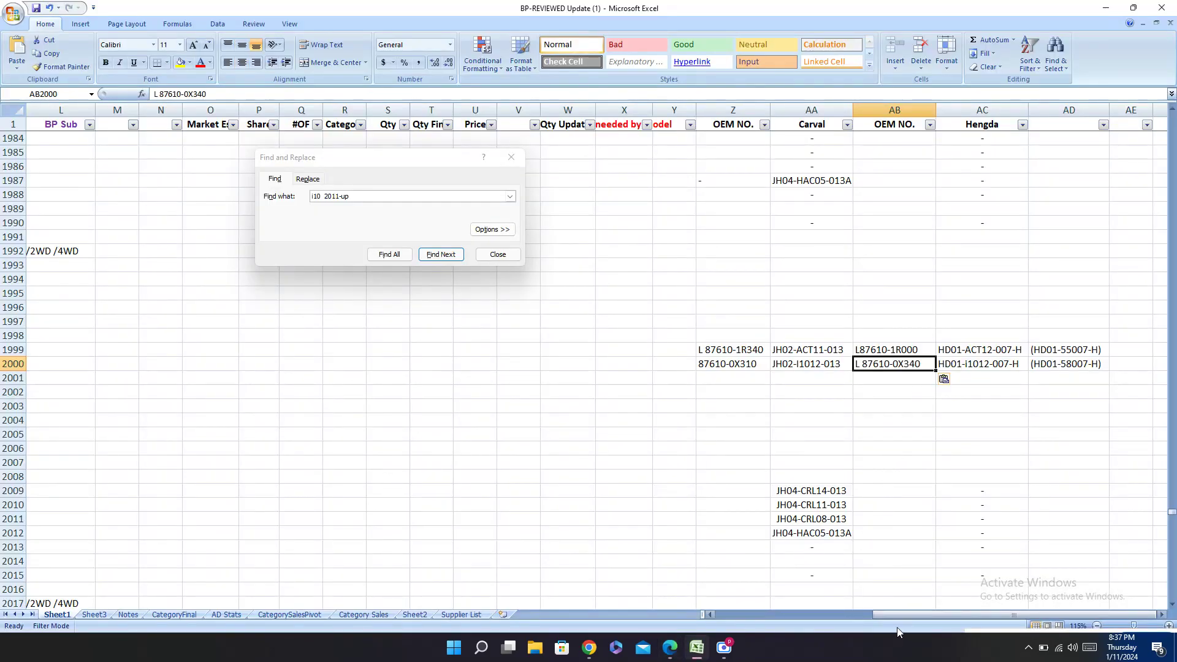
drag(906, 617, 748, 617)
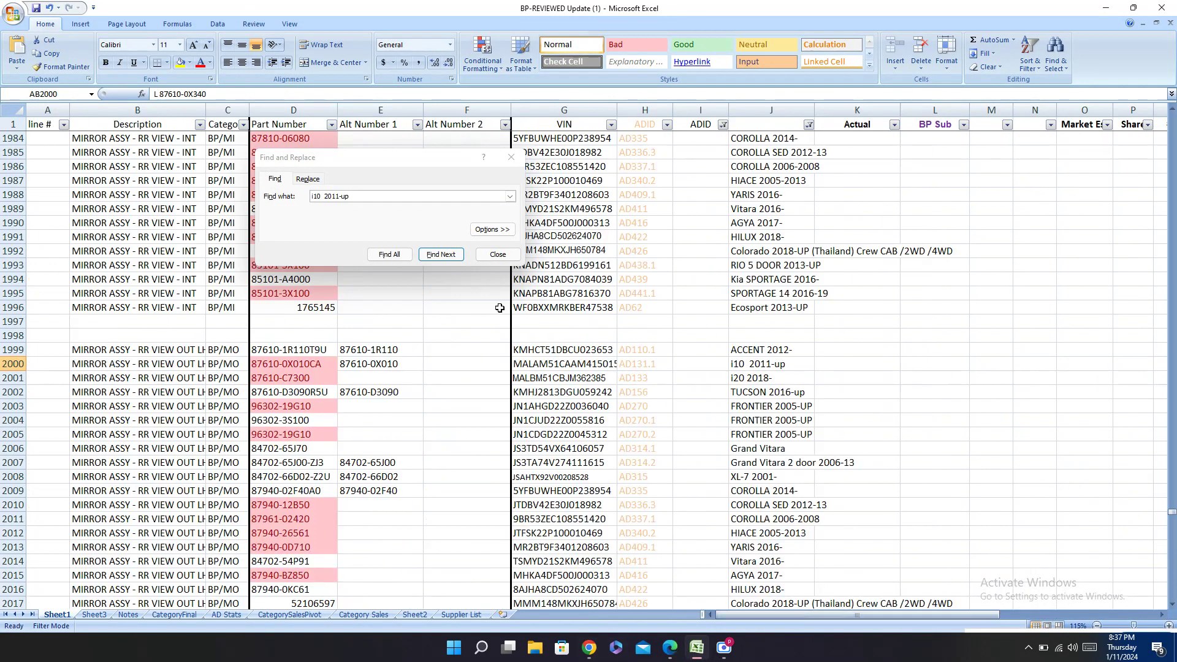
Step: Jump to the next i10 2011-up row, 2023, and paste HD01-i1012-007-H into AC2023
click(440, 254)
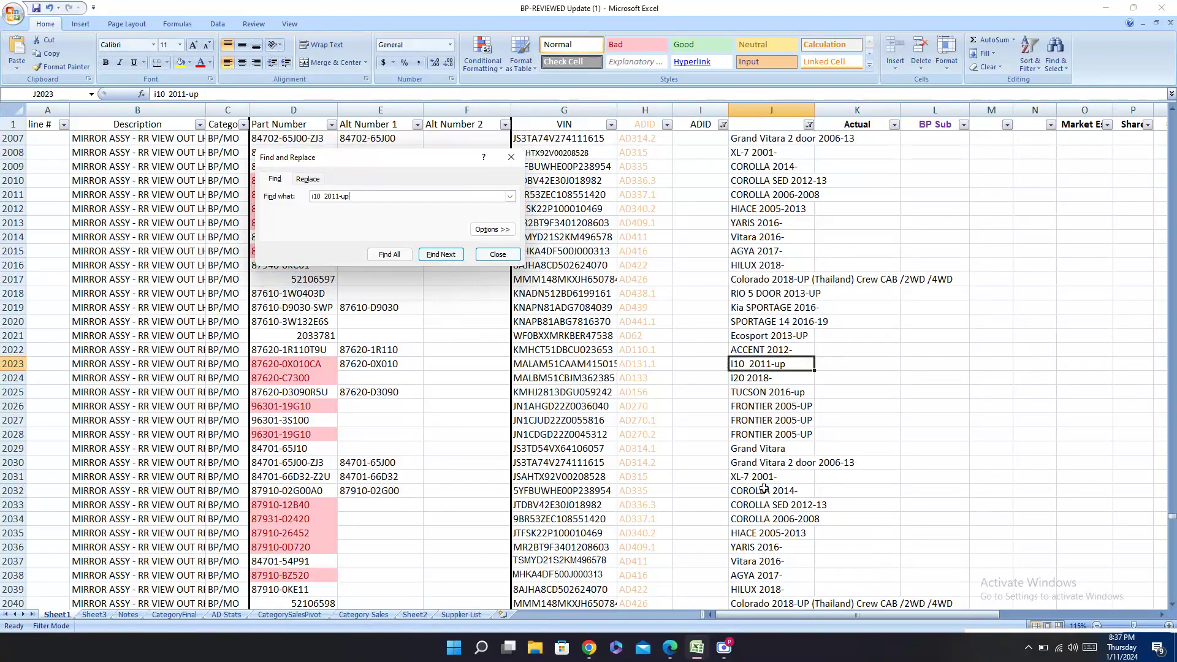
click(2, 366)
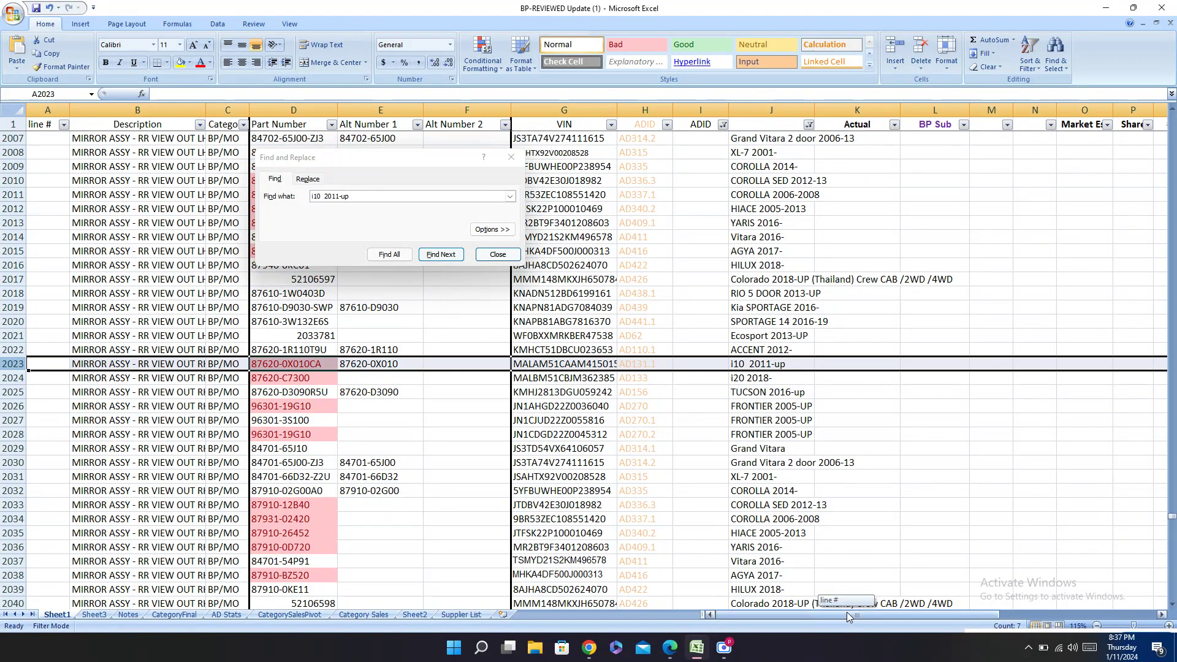
drag(847, 612, 1006, 614)
click(669, 647)
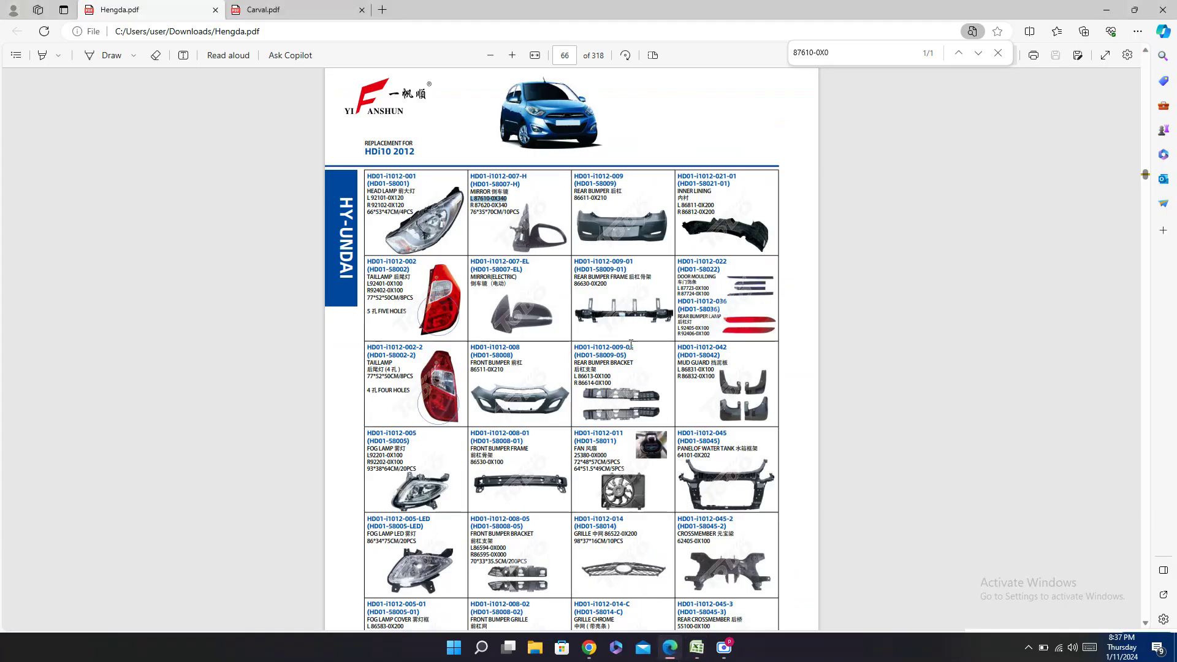
triple_click(494, 177)
key(ctrl+c)
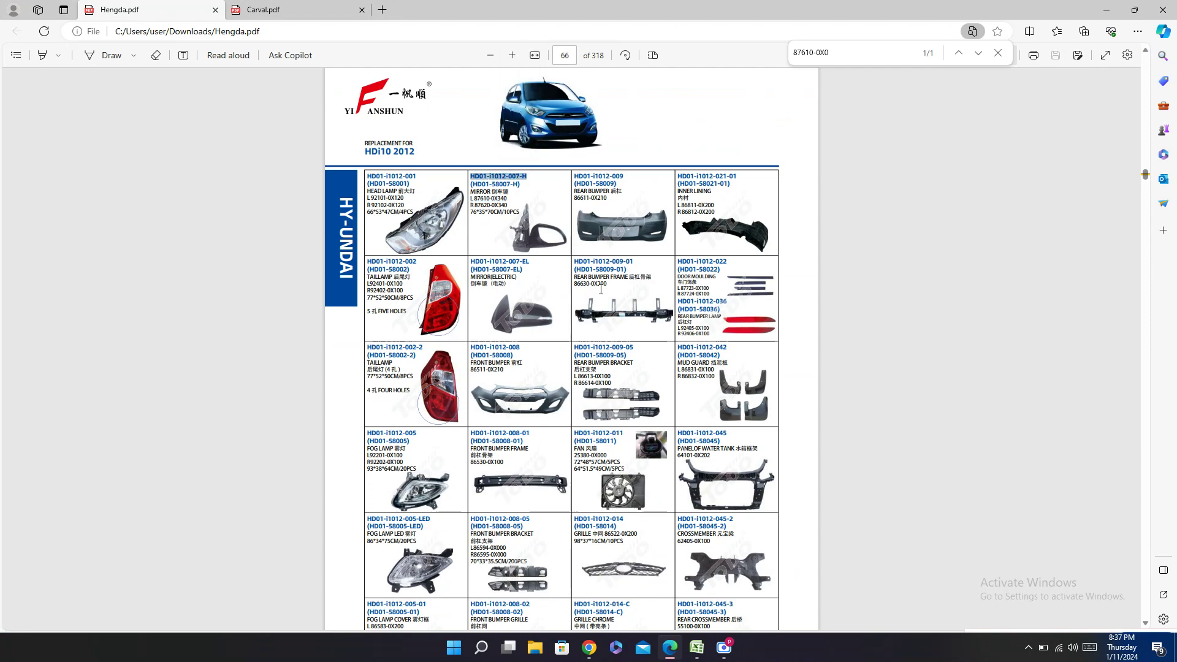
click(697, 647)
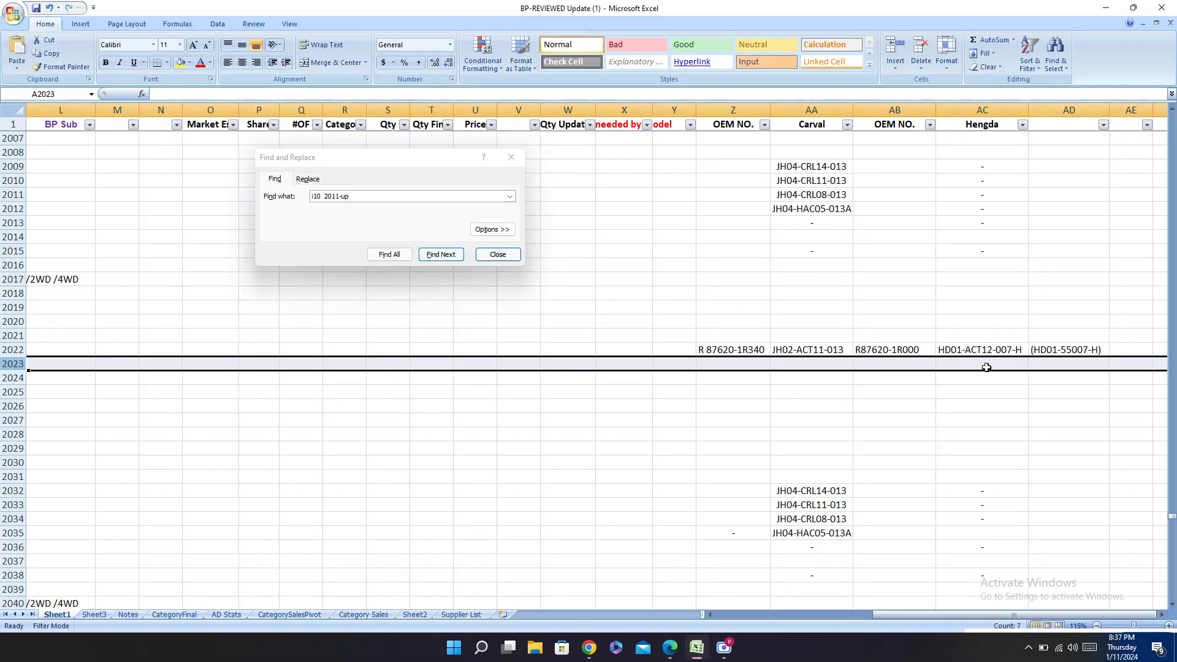
click(993, 361)
key(ctrl+v)
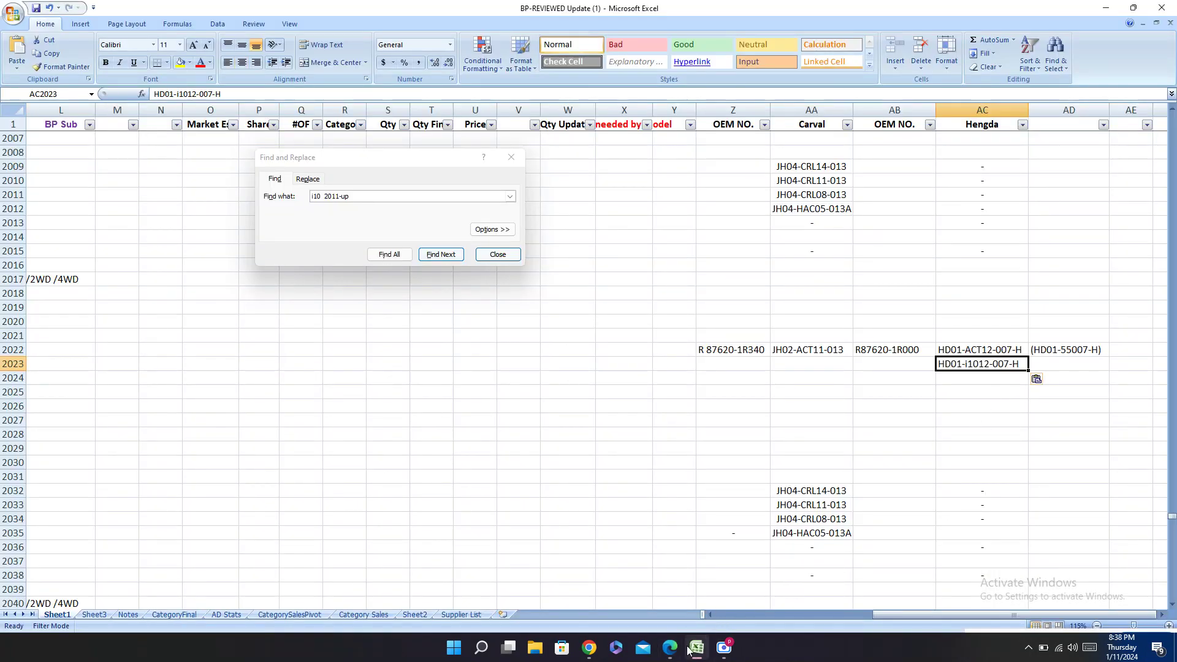
Step: Paste the alternate Hengda code (HD01-58007-H) into AD2023
key(alt+Tab)
triple_click(494, 184)
key(ctrl+c)
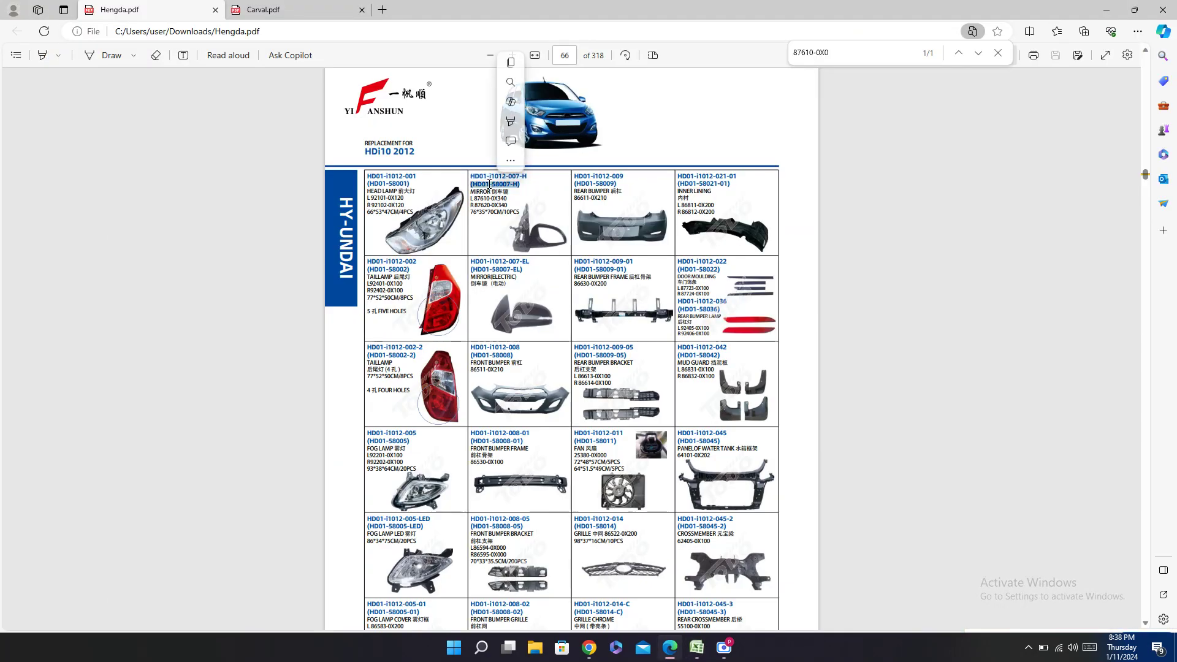
key(alt+Tab)
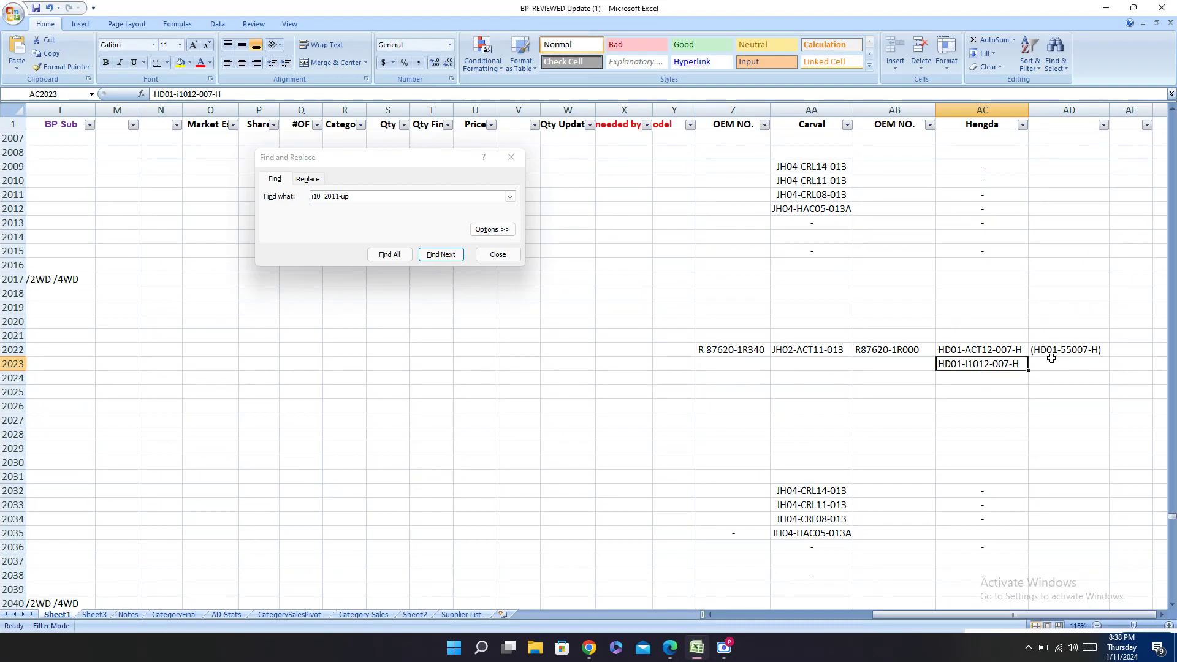
click(1054, 363)
key(ctrl+v)
Step: Paste the right-side OEM number R 87620-0X340 into AB2023
key(alt+Tab)
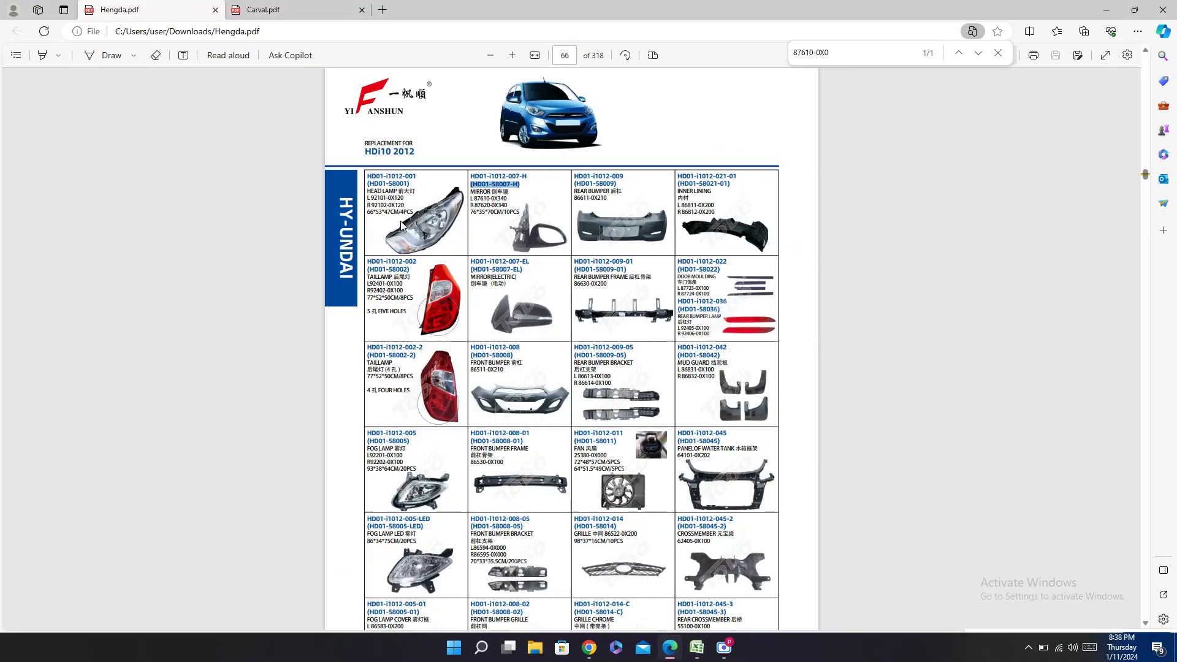
click(486, 206)
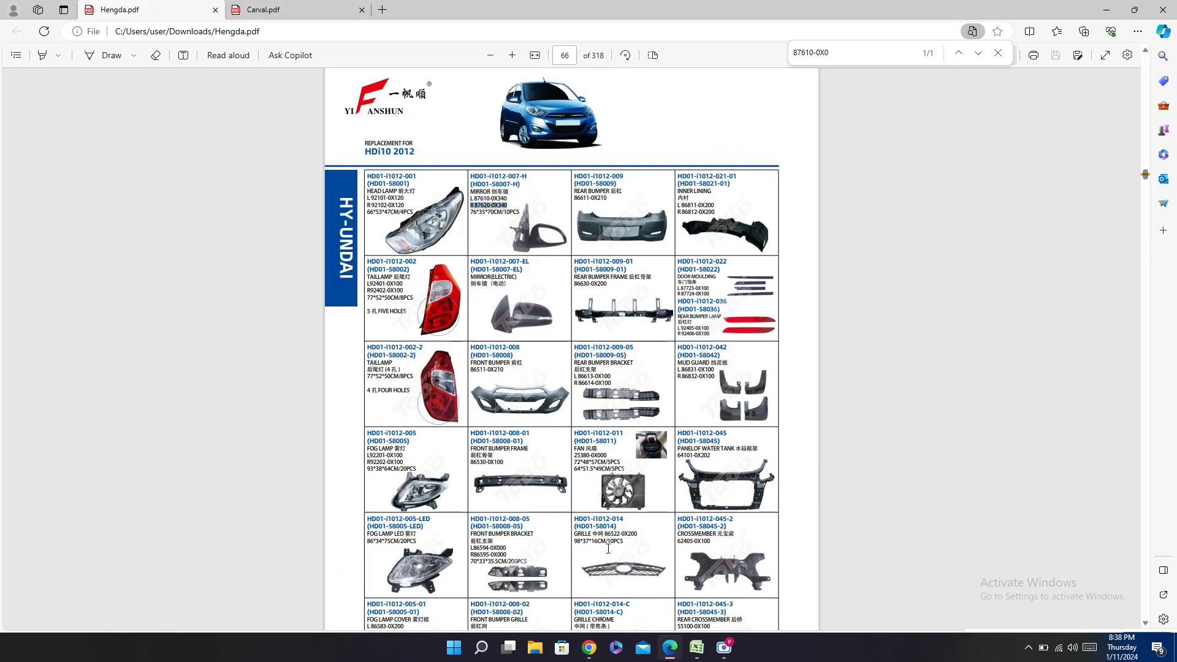
key(alt+Tab)
click(869, 363)
text(R 87620-0X340)
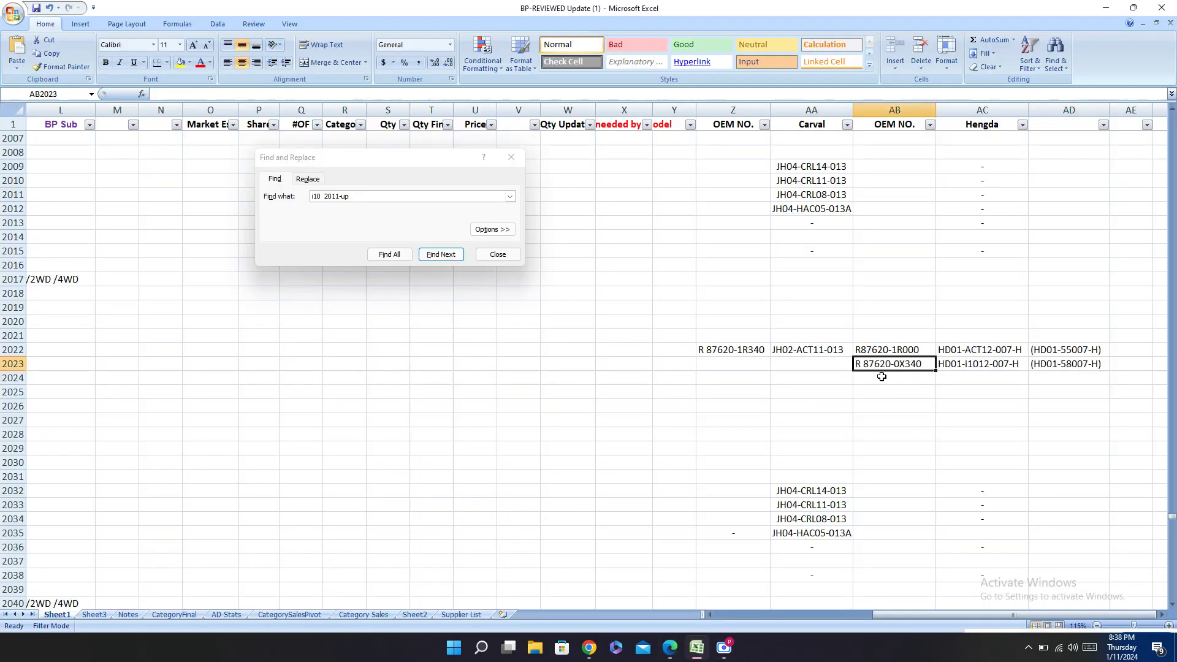
click(813, 366)
click(670, 647)
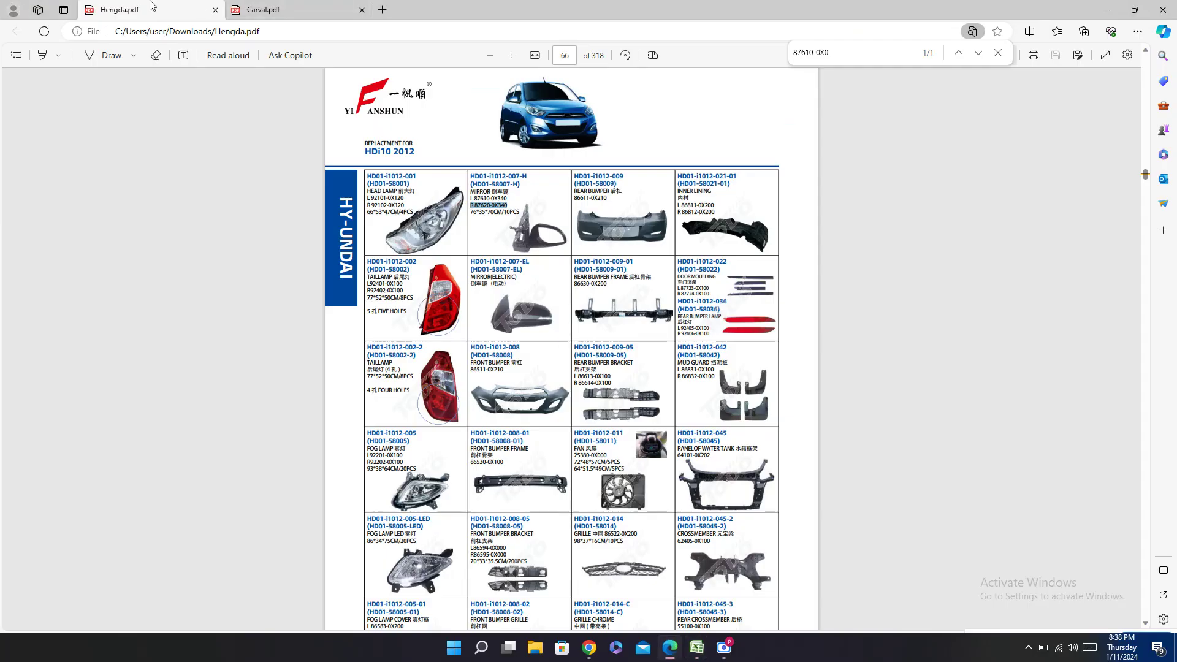
Step: Check the Carval.pdf mirror OEM numbers and paste R 87620-0X340 into Z2023
click(298, 10)
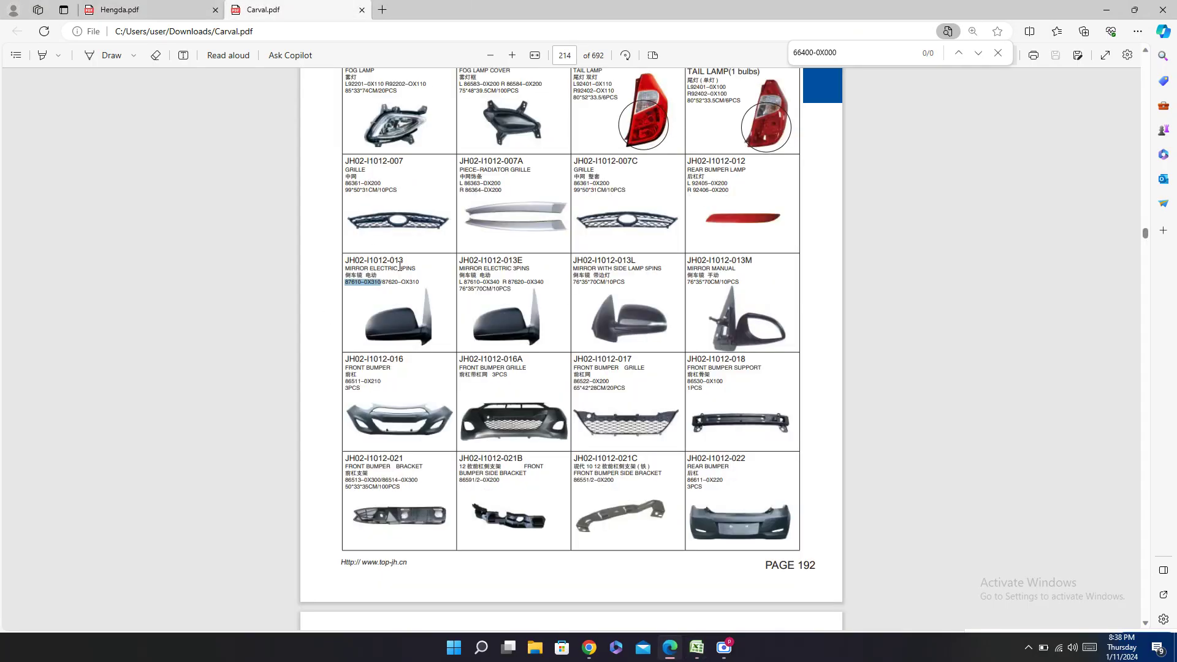
drag(344, 281, 385, 282)
click(417, 286)
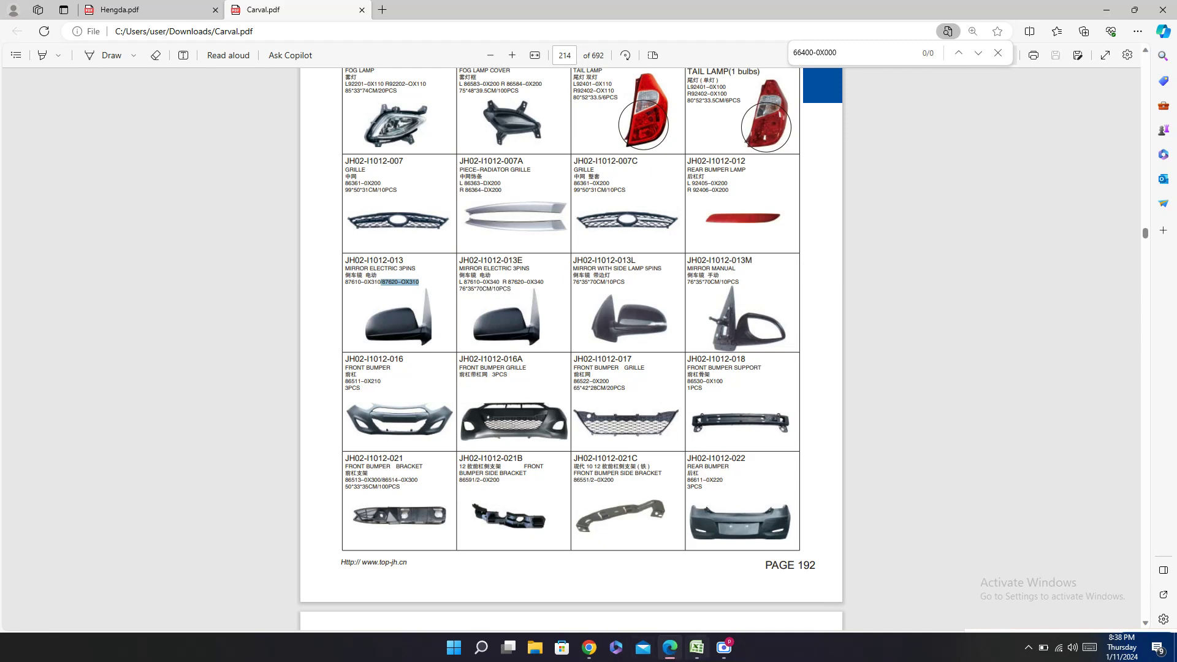
click(697, 648)
click(757, 365)
text(R 87620-0X340)
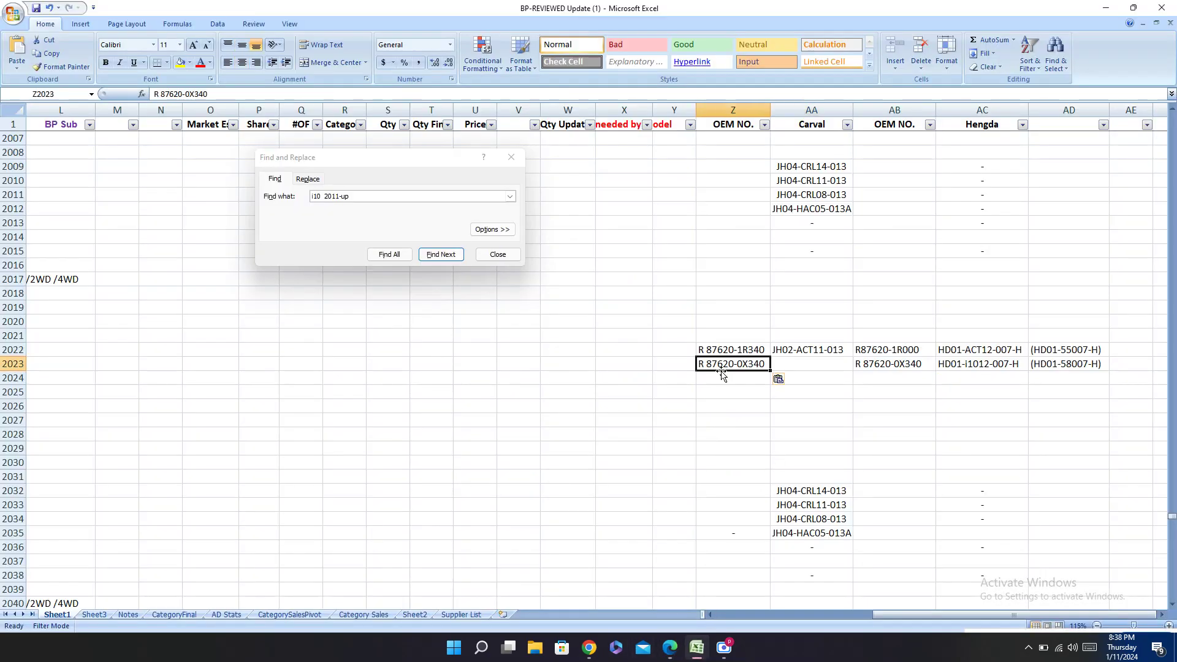
Step: Paste Carval code JH02-I1012-013 into AA2023
click(796, 367)
click(670, 648)
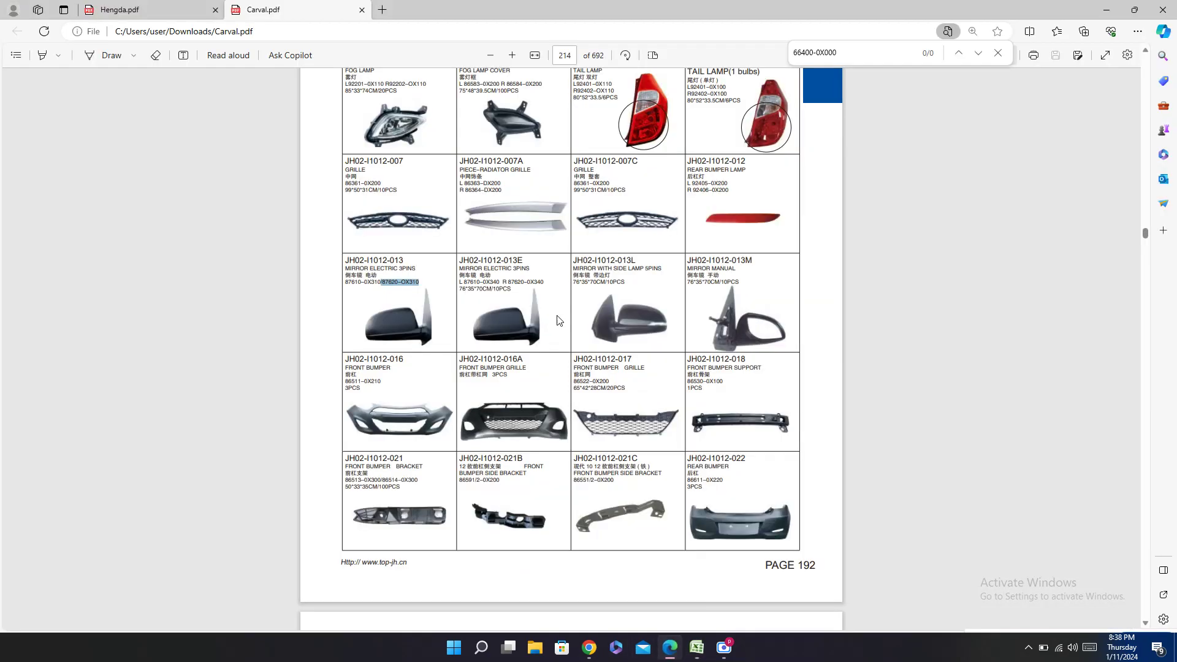
double_click(384, 258)
key(ctrl+c)
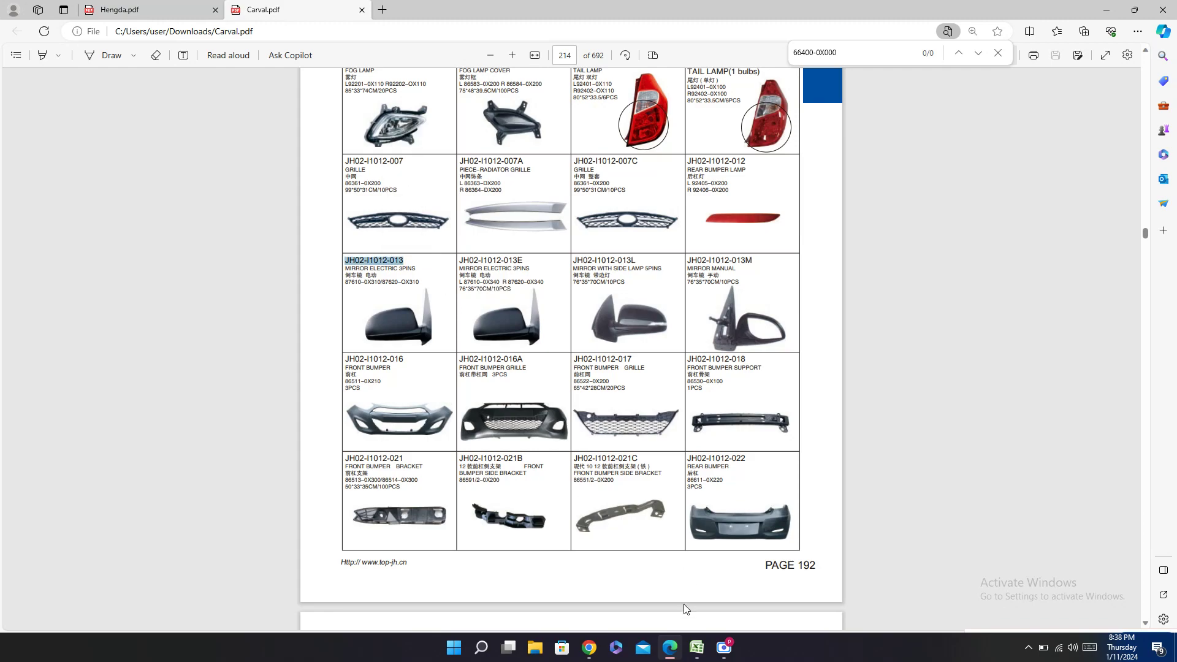
click(696, 647)
key(ctrl+v)
key(Left)
key(Left)
key(Left)
key(Left)
key(Left)
key(Left)
key(Left)
key(Left)
key(Left)
key(Left)
key(Left)
key(Left)
key(Left)
key(Left)
key(Left)
key(Left)
key(Left)
key(Left)
key(Left)
key(Left)
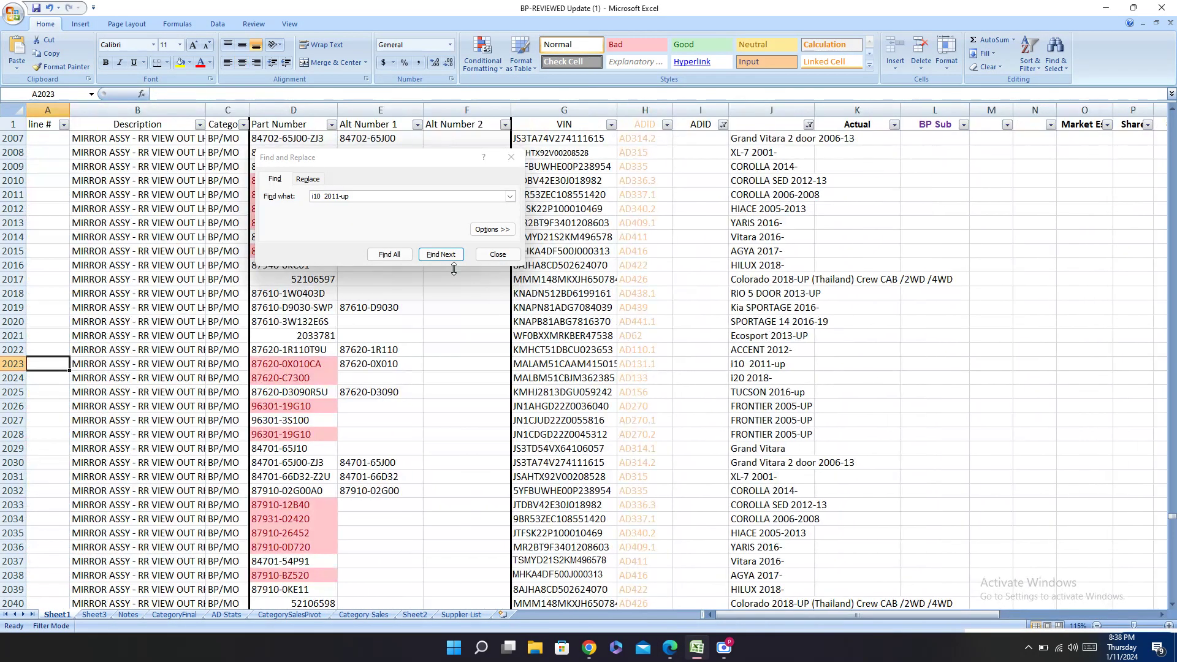
Step: Jump to row 2060 and paste Carval part JH02-i1012-048 into AA2060
click(440, 255)
click(440, 256)
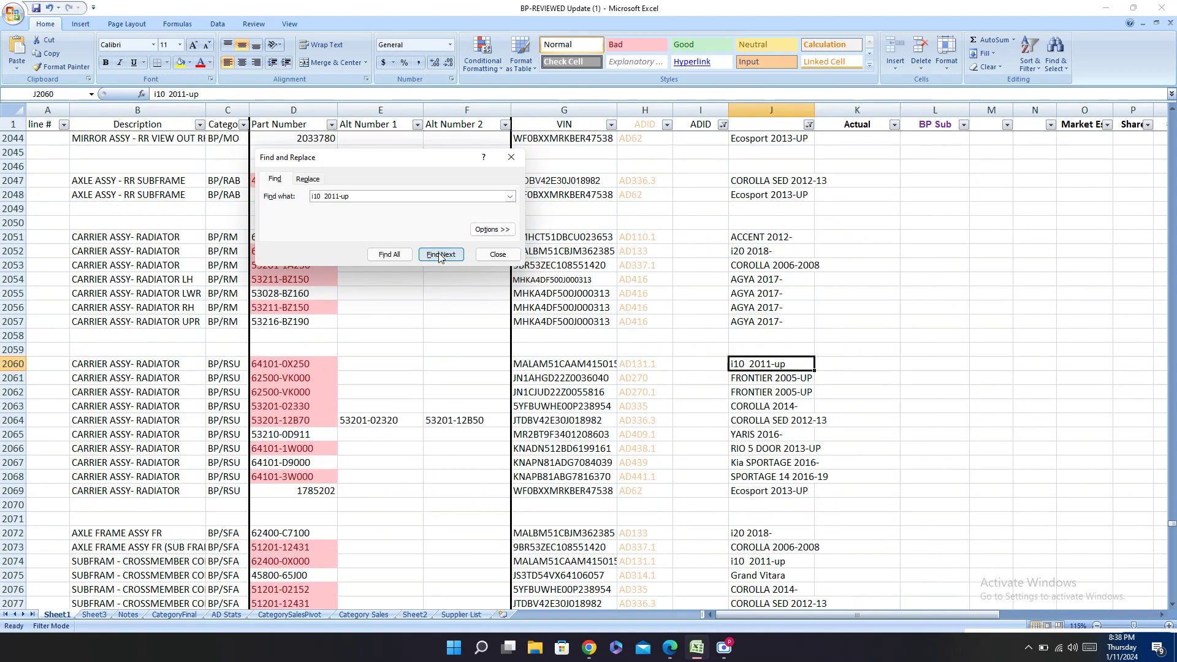
click(666, 649)
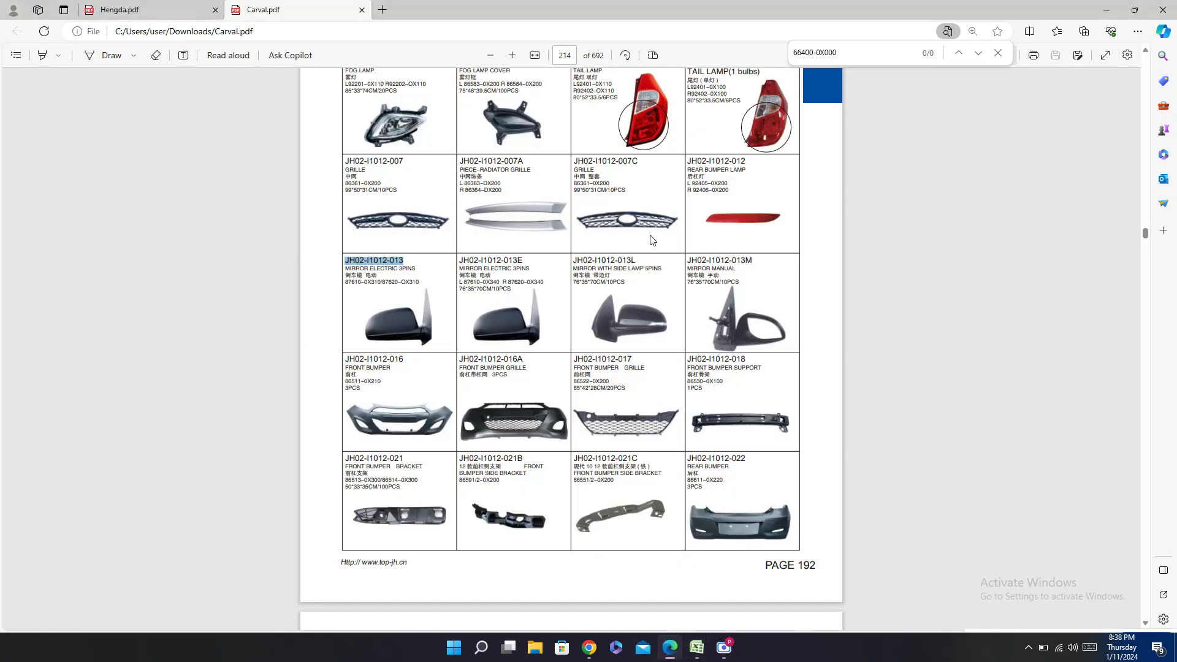
scroll(615, 287, down, 8)
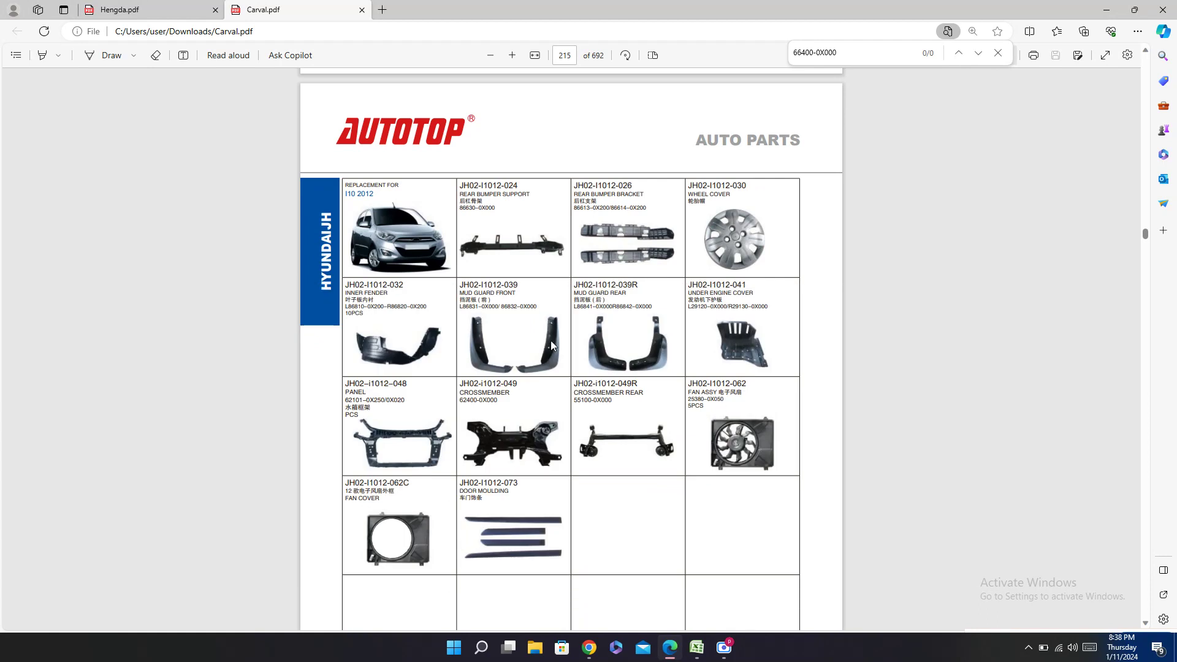
double_click(390, 383)
click(697, 644)
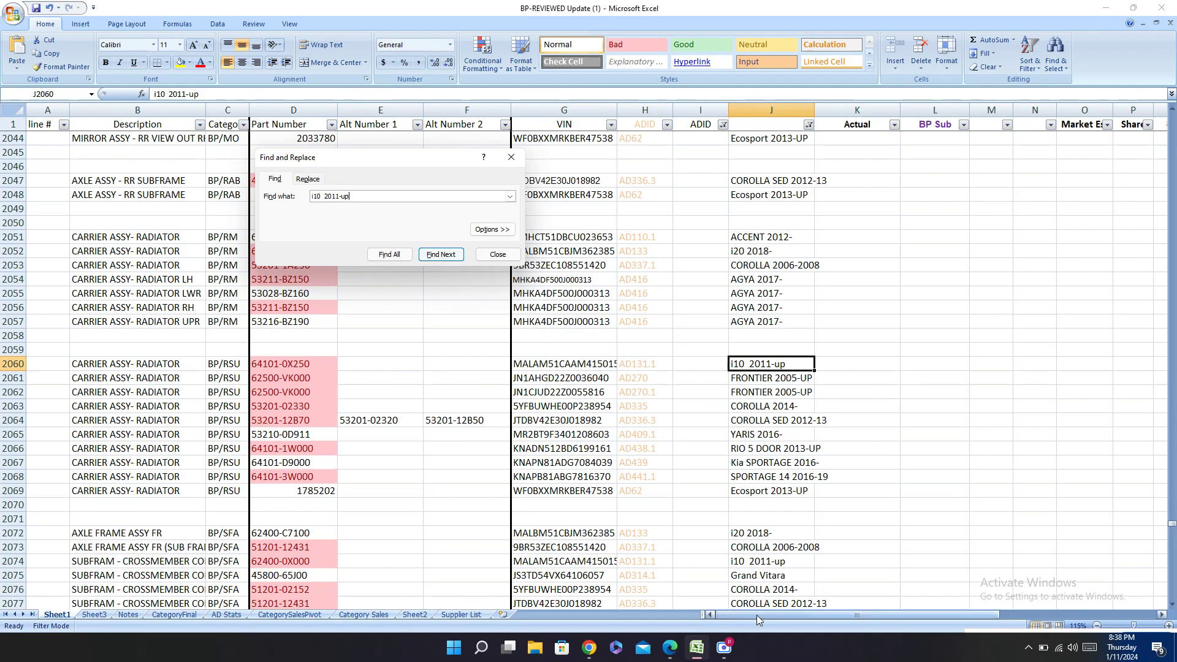
drag(757, 616, 898, 607)
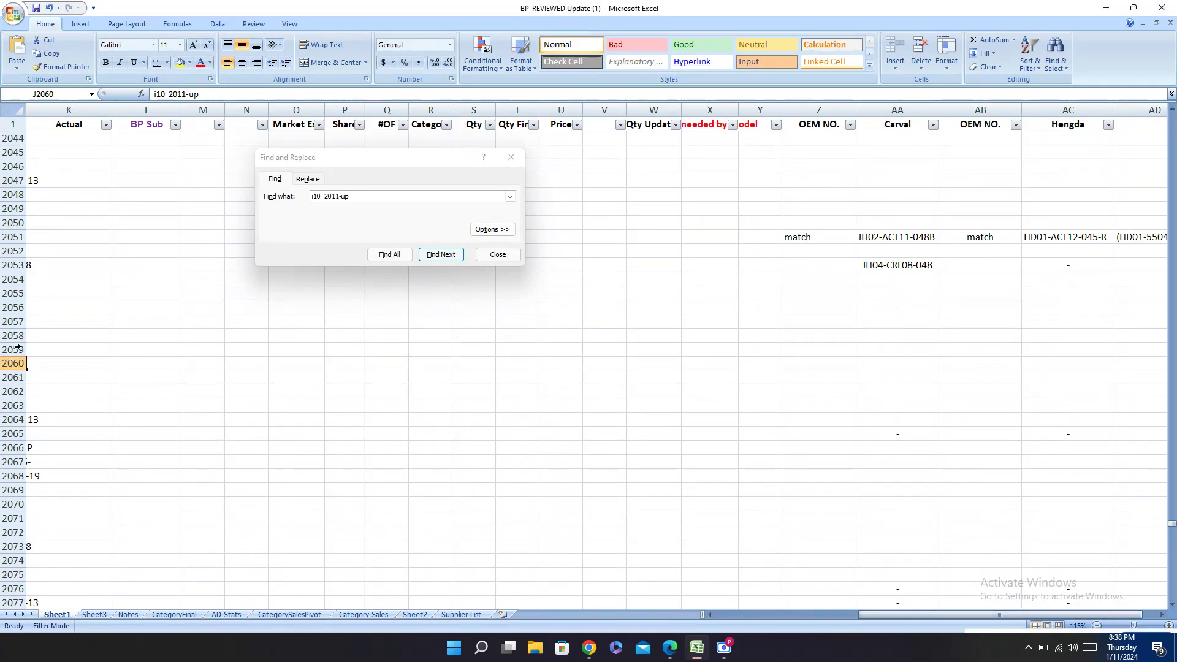
click(14, 363)
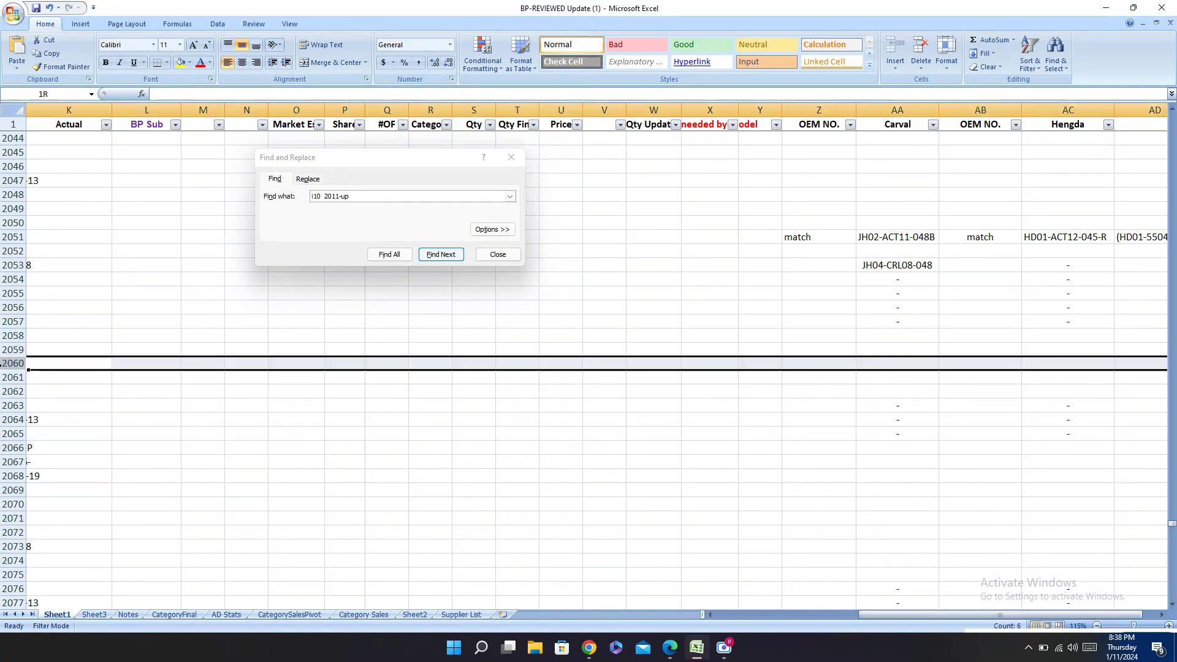
click(887, 363)
text(JH02-i1012-048)
Step: Paste Carval OEM numbers 62101-0X250/0X020 into Z2060
click(822, 368)
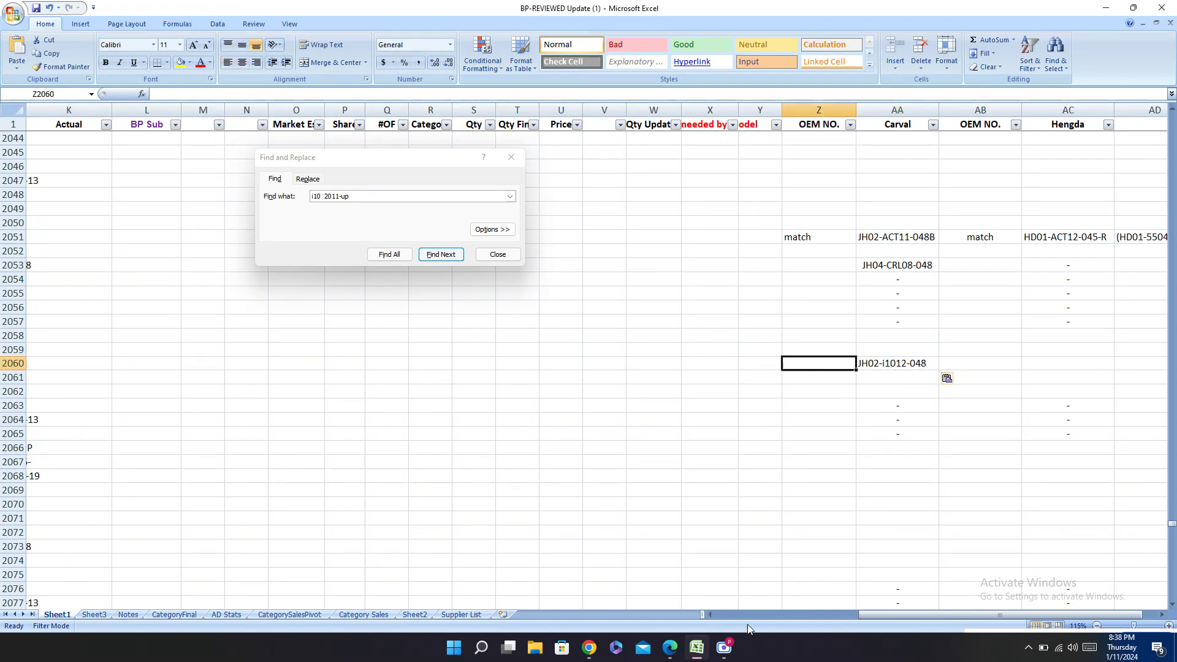
click(670, 648)
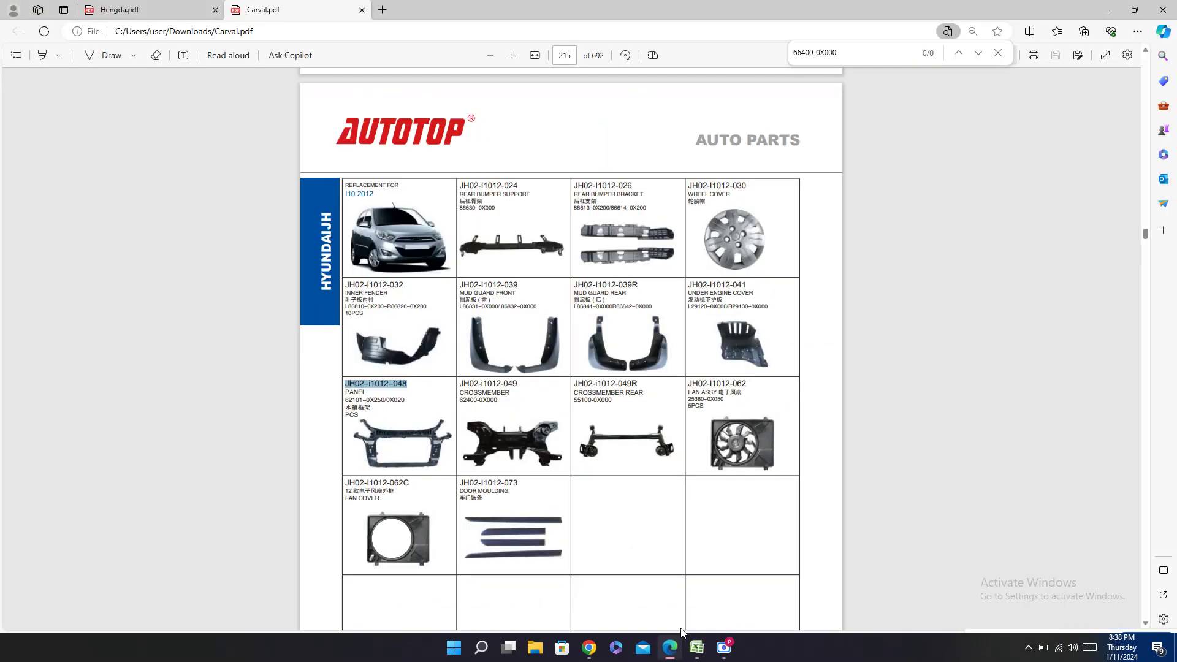
triple_click(393, 400)
key(ctrl+c)
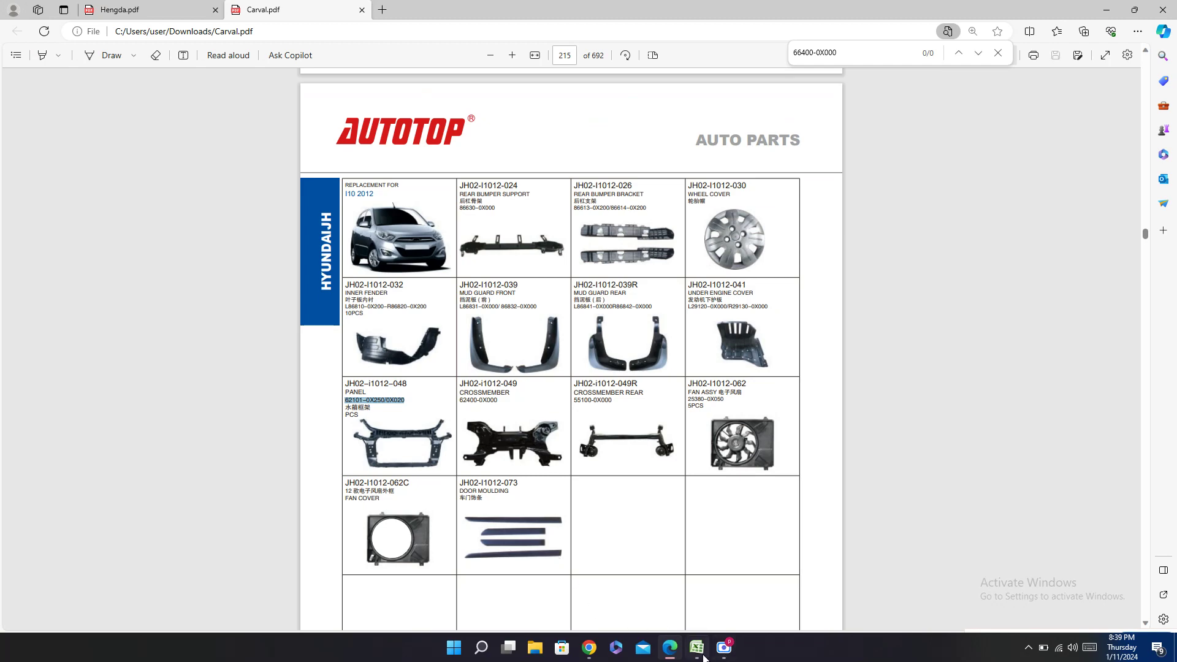
click(696, 646)
key(ctrl+v)
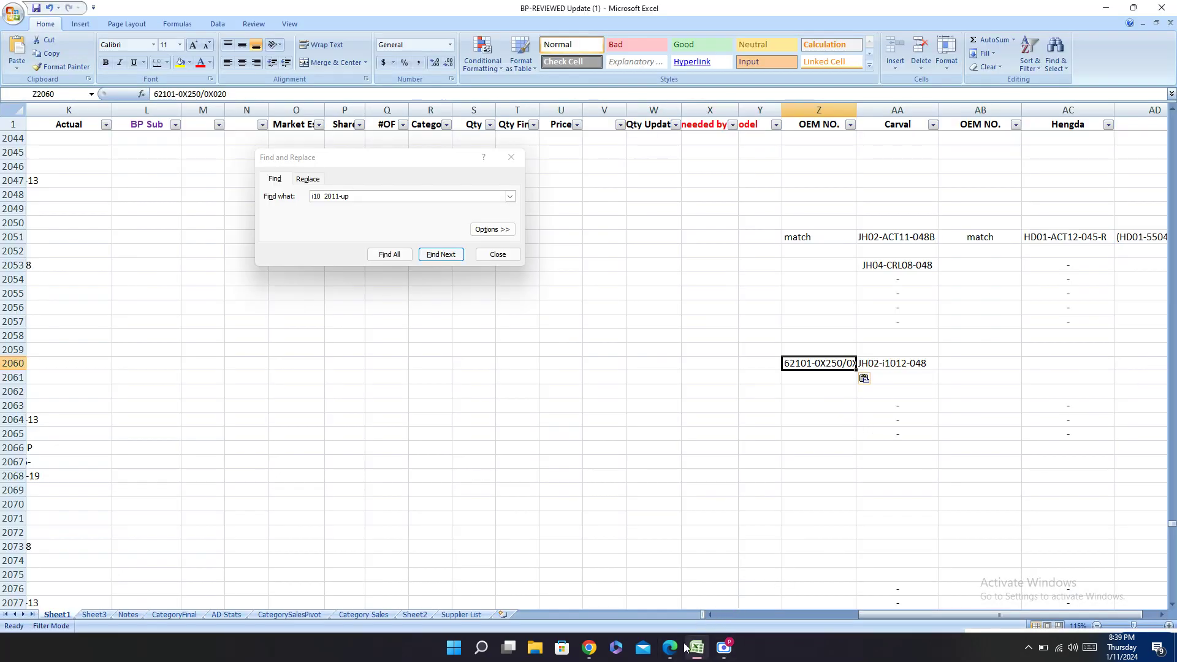
Step: Copy Hengda part HD01-i1012-045 from Hengda.pdf into AC2060
click(670, 648)
click(150, 10)
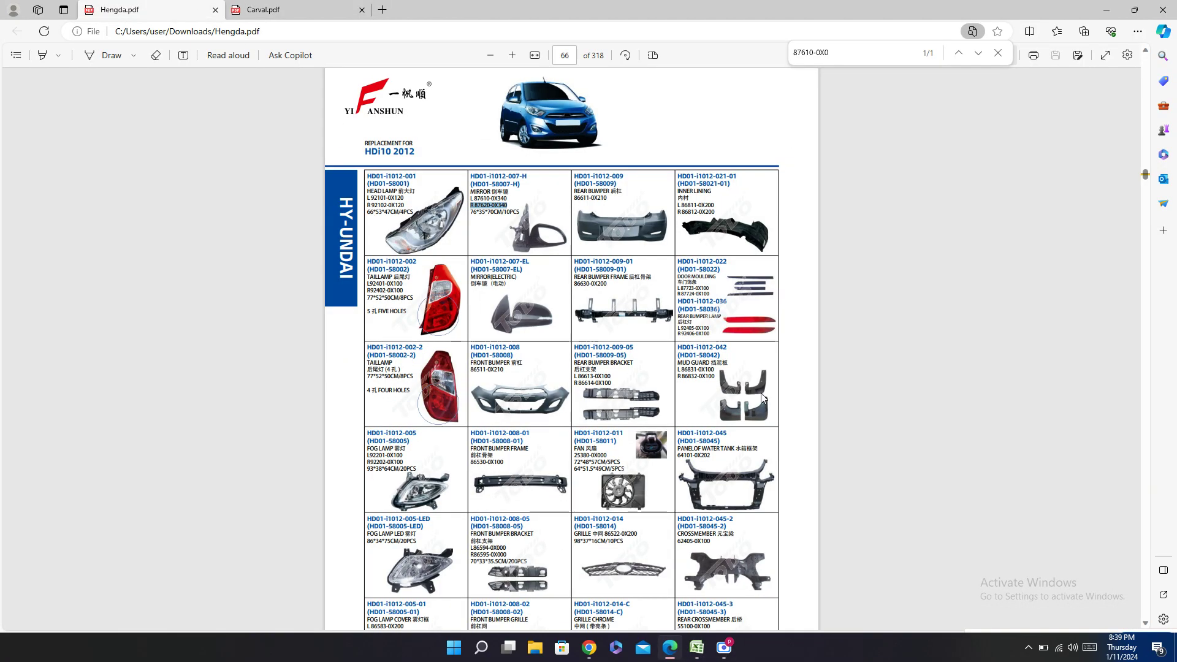
scroll(729, 380, down, 8)
scroll(733, 306, up, 5)
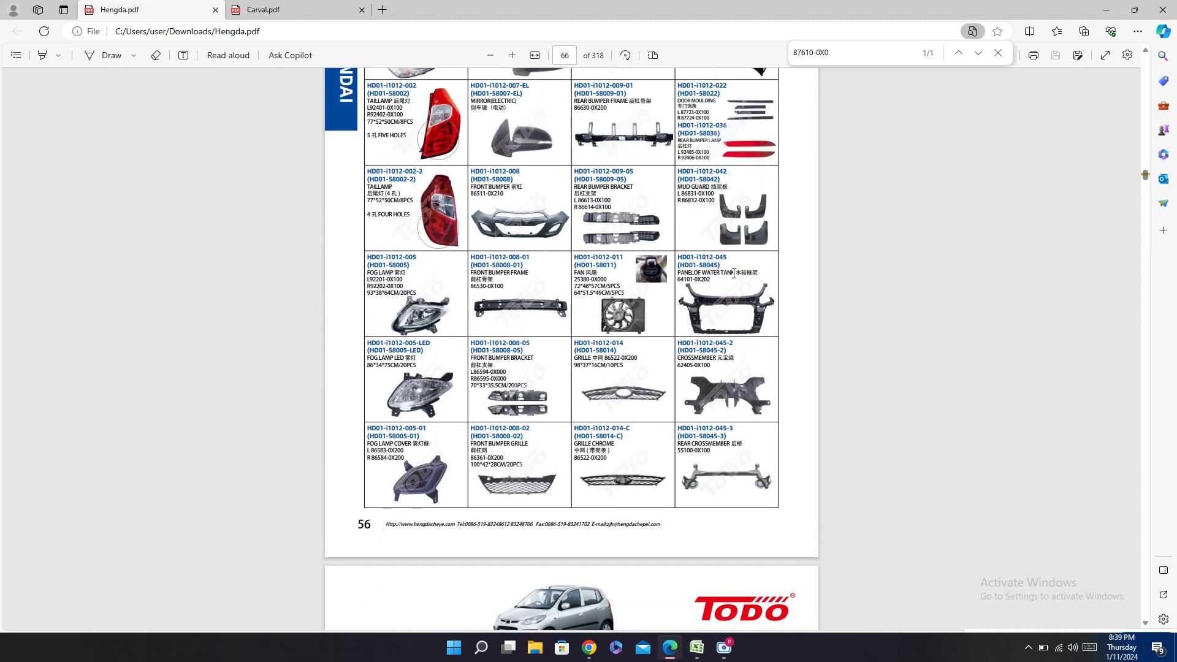
double_click(704, 256)
key(ctrl+c)
click(692, 653)
click(1036, 362)
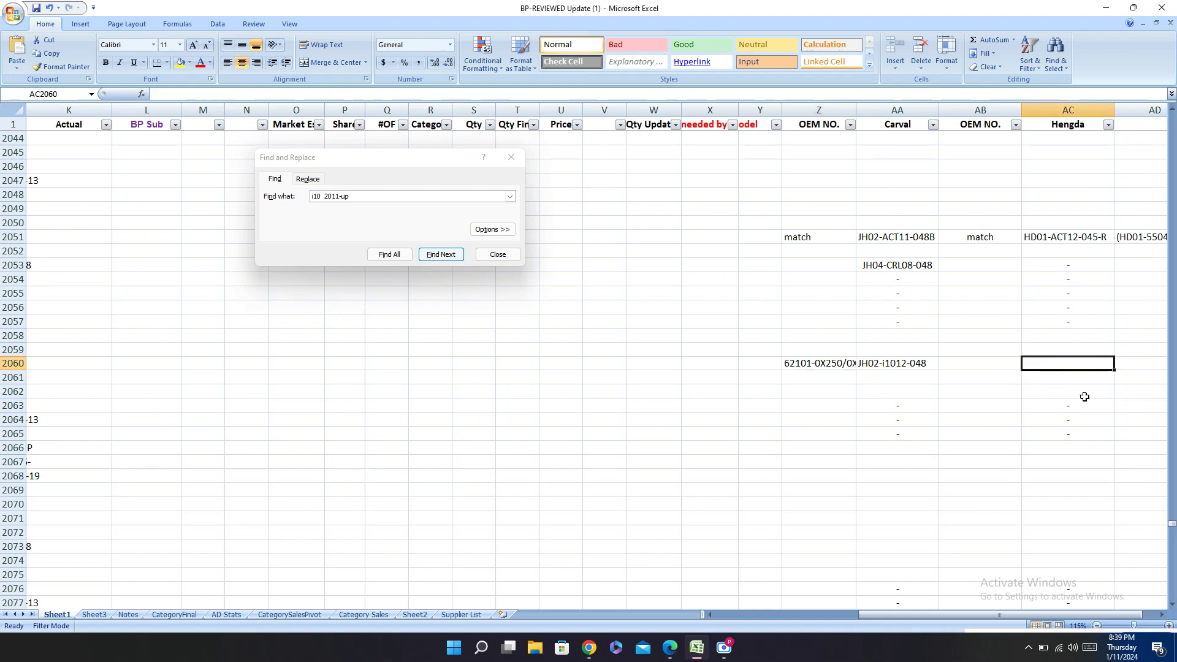
key(ctrl+v)
Step: Paste the alternate Hengda code (HD01-58045) into AD2060
key(alt+Tab)
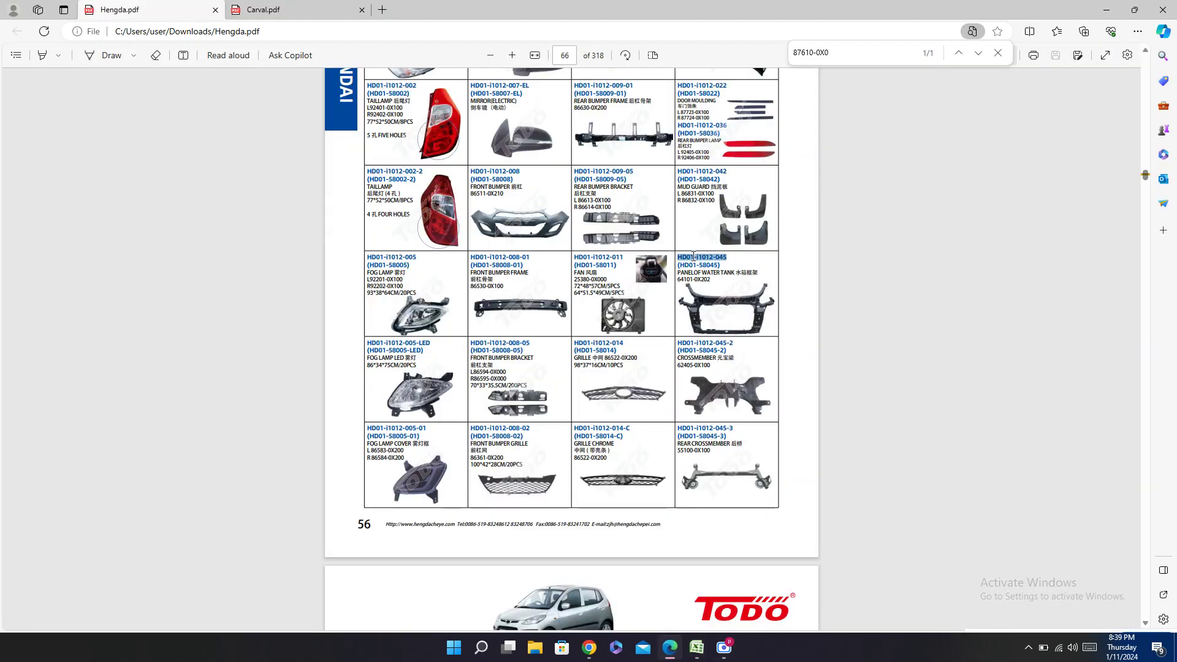
double_click(698, 265)
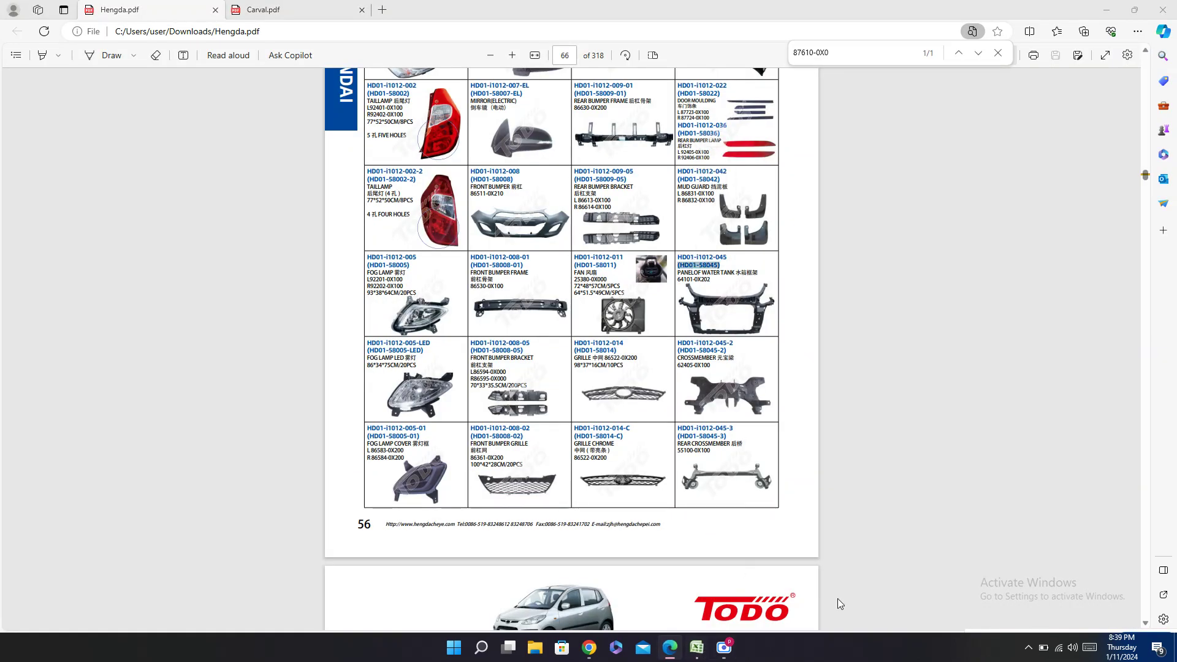
click(697, 648)
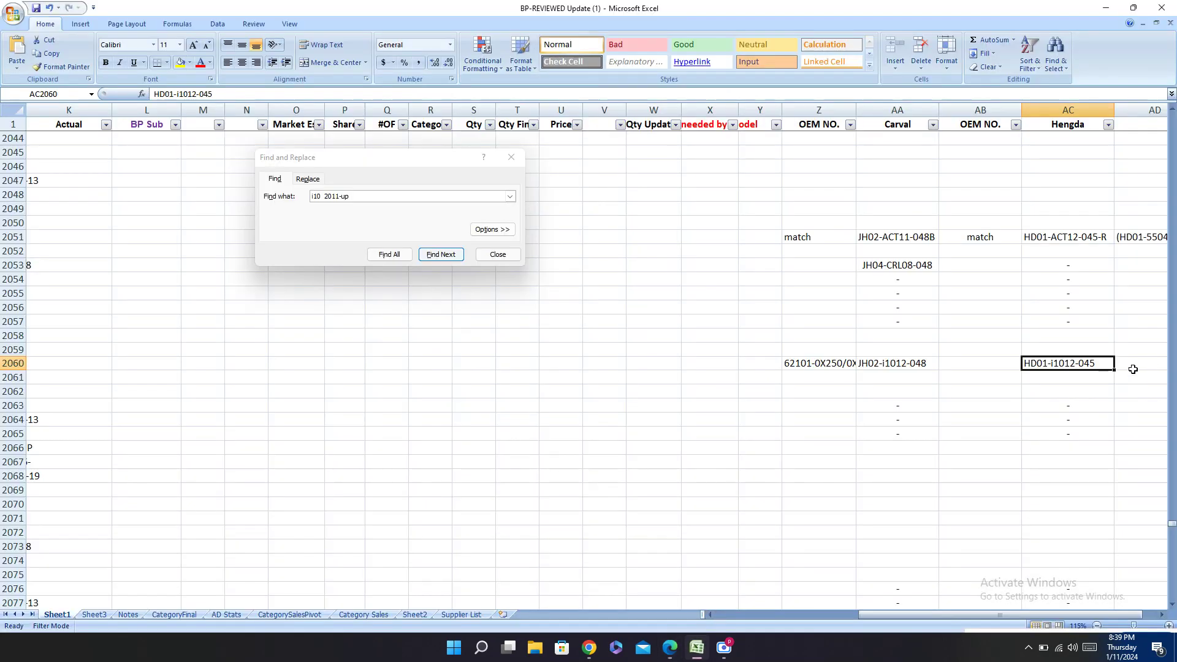
click(1133, 369)
key(ctrl+v)
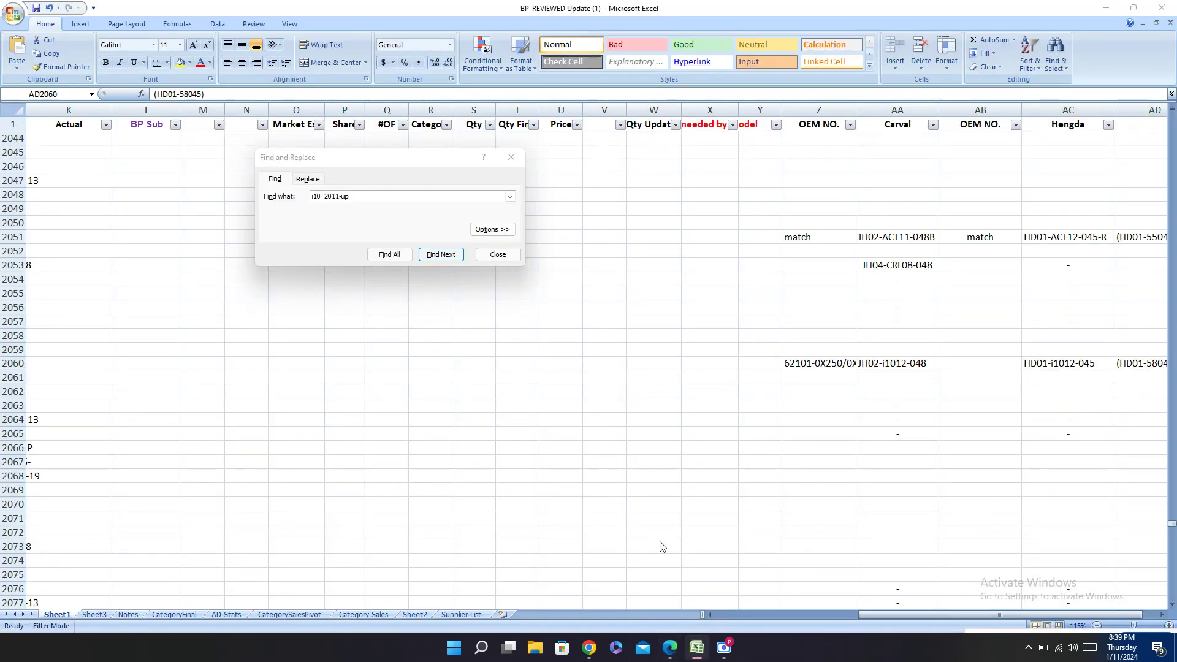
Step: Paste OEM number 64101-0X202 into AB2060
click(670, 647)
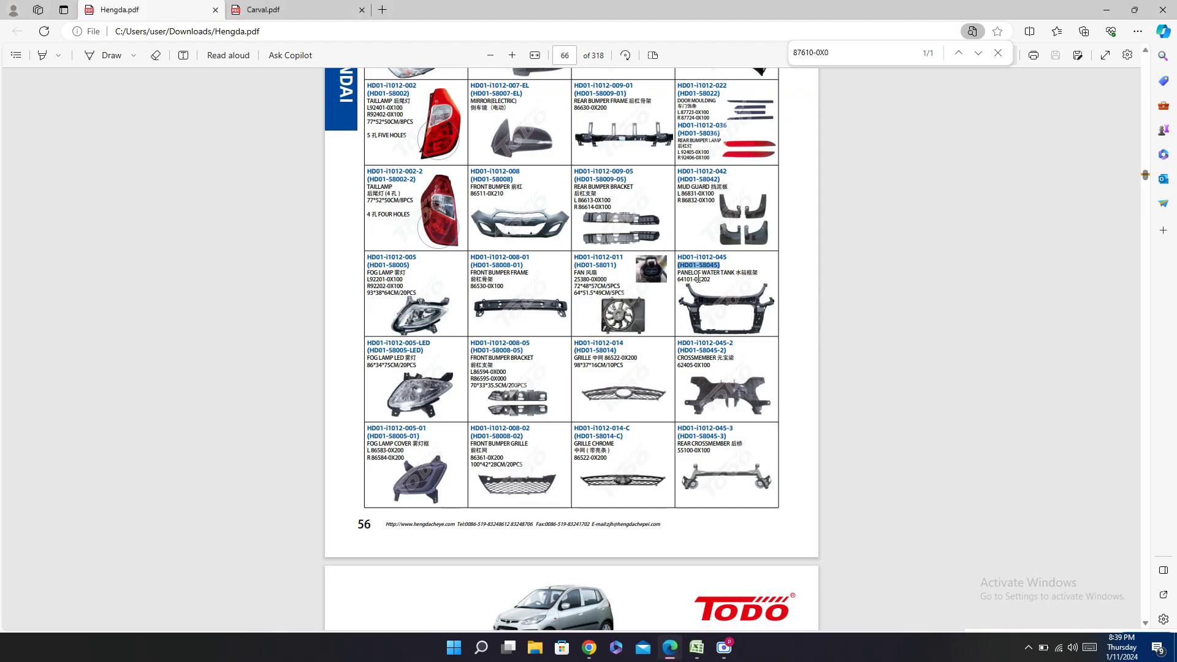
click(696, 647)
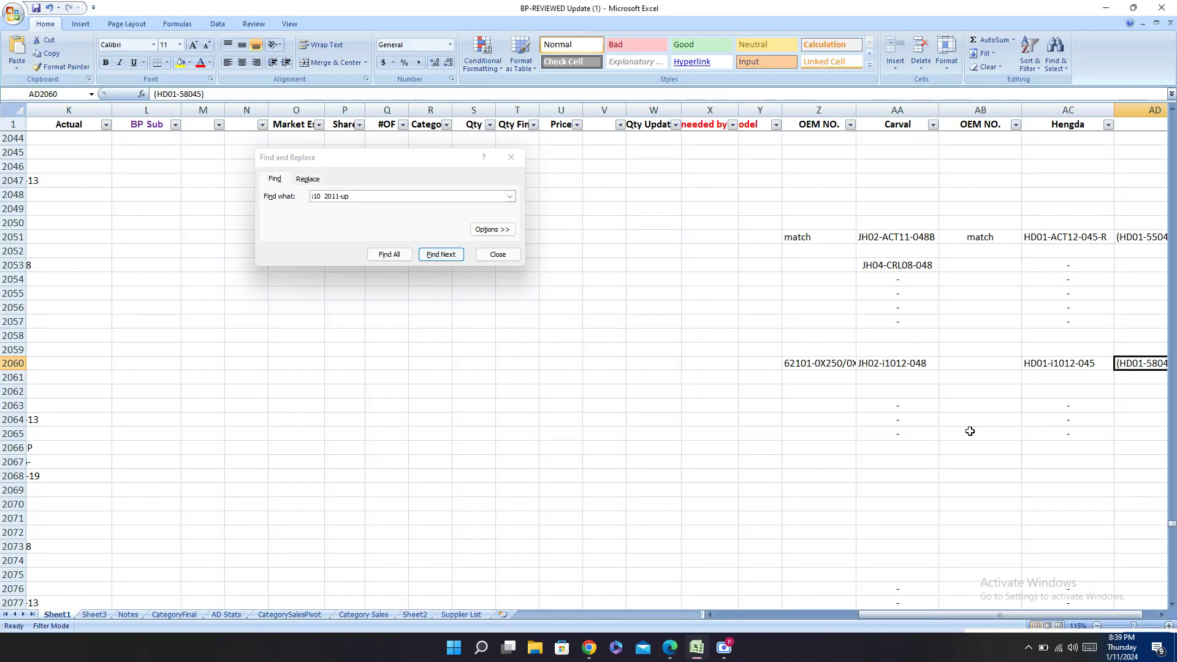
click(977, 368)
key(ctrl+v)
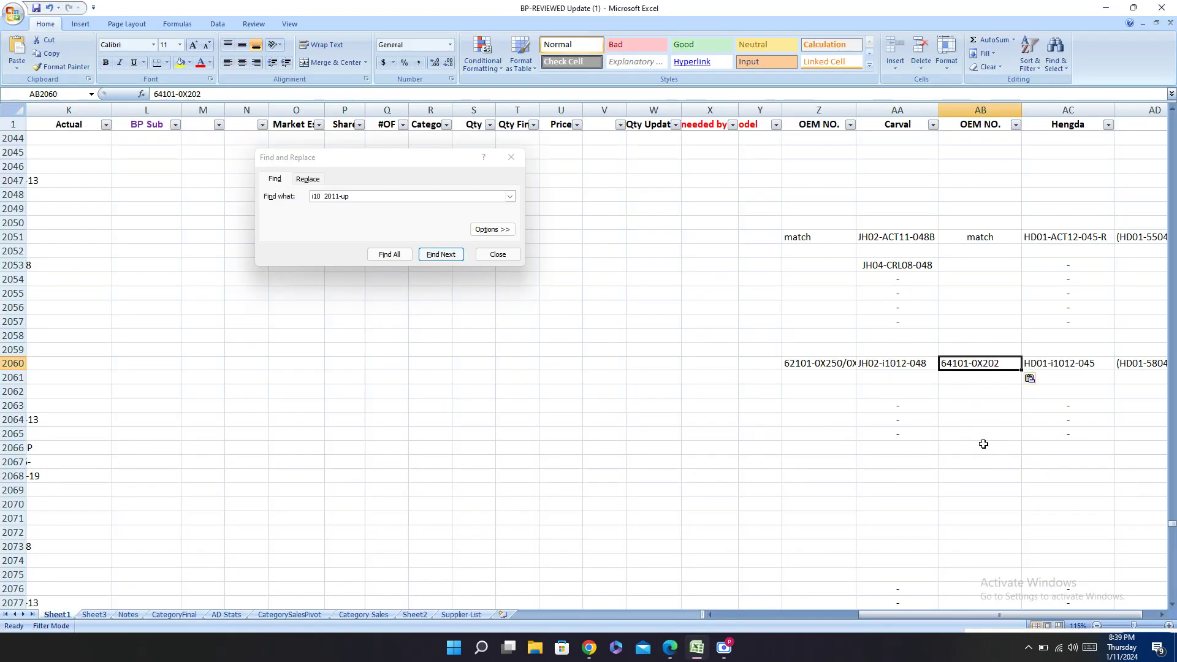
key(Left)
key(Left)
key(Left)
key(Left)
key(Left)
key(Left)
key(Left)
key(Left)
key(Left)
key(Left)
key(Left)
key(Left)
key(Left)
key(Left)
key(Left)
key(Left)
key(Left)
key(Left)
key(Left)
key(Left)
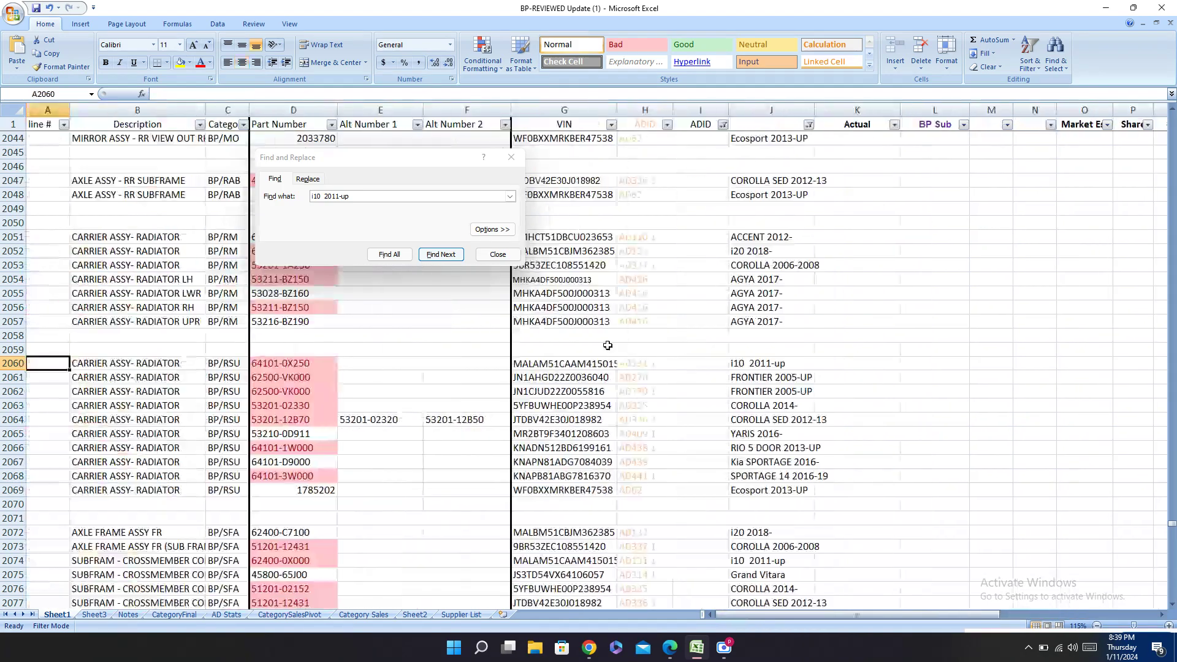
click(440, 255)
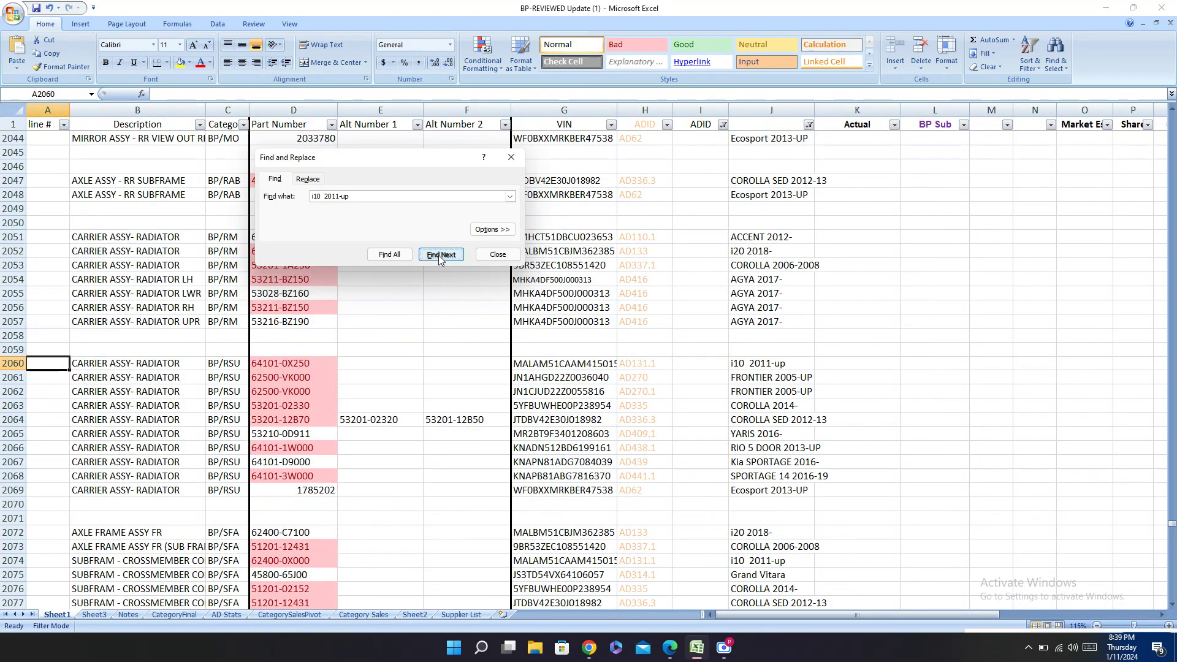
Step: Jump to crossmember row 2074 and paste Hengda HD01-i1012-045-2 into AC2074
click(439, 257)
click(440, 255)
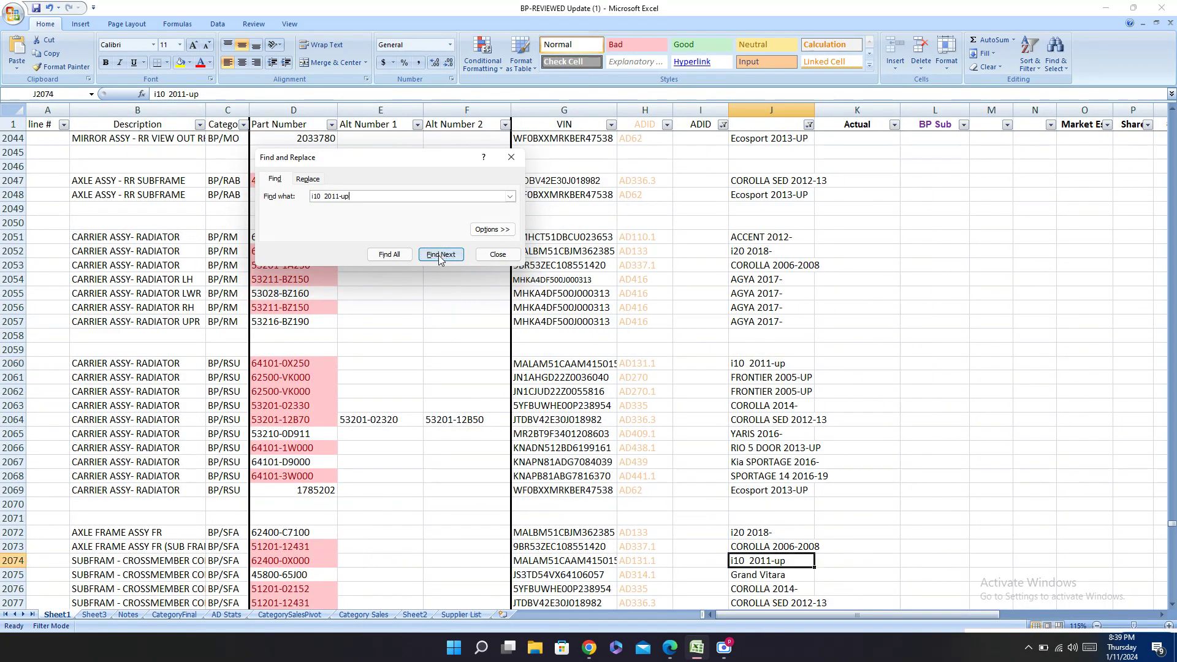
scroll(659, 407, down, 5)
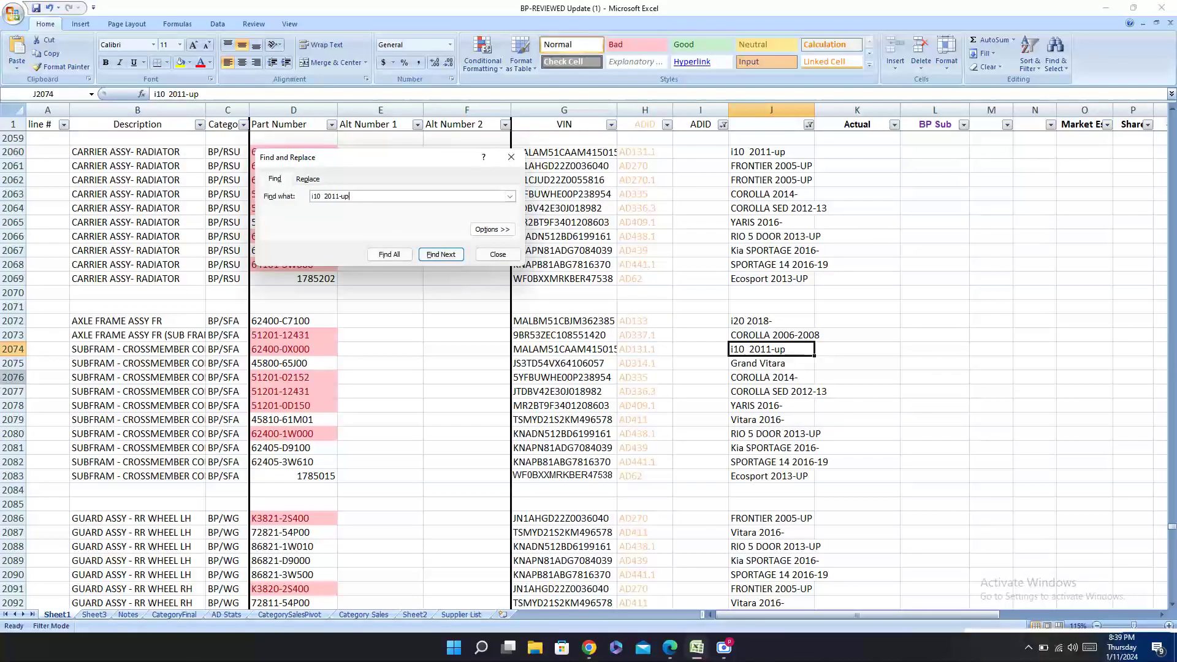
click(11, 348)
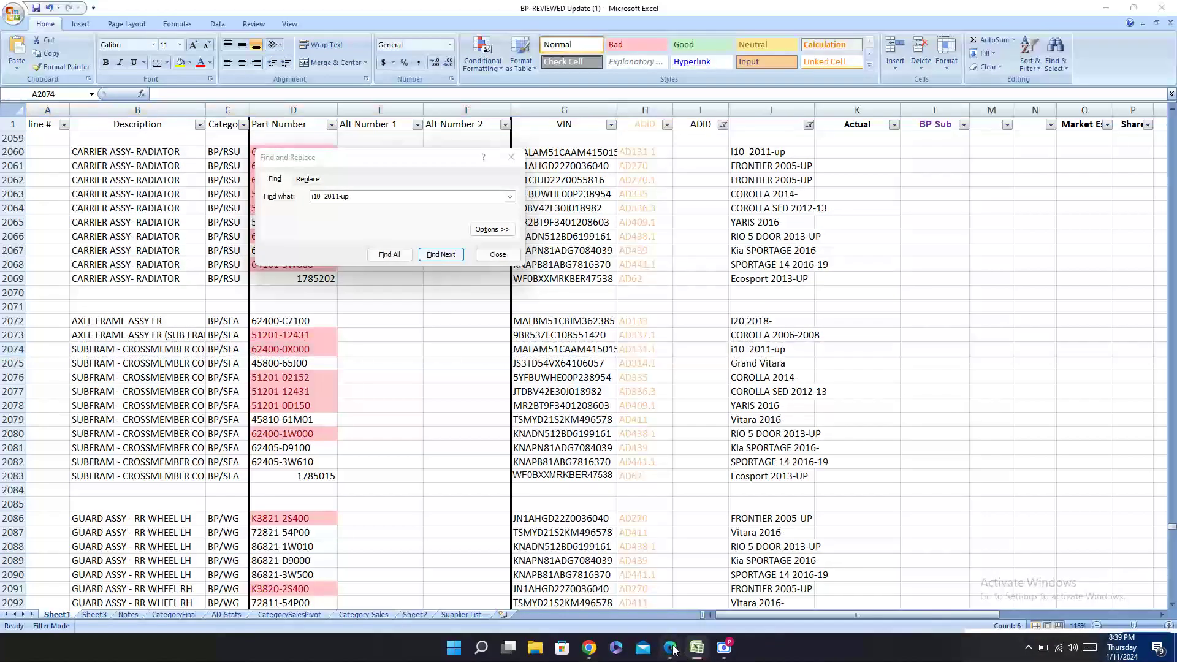
click(698, 646)
double_click(705, 342)
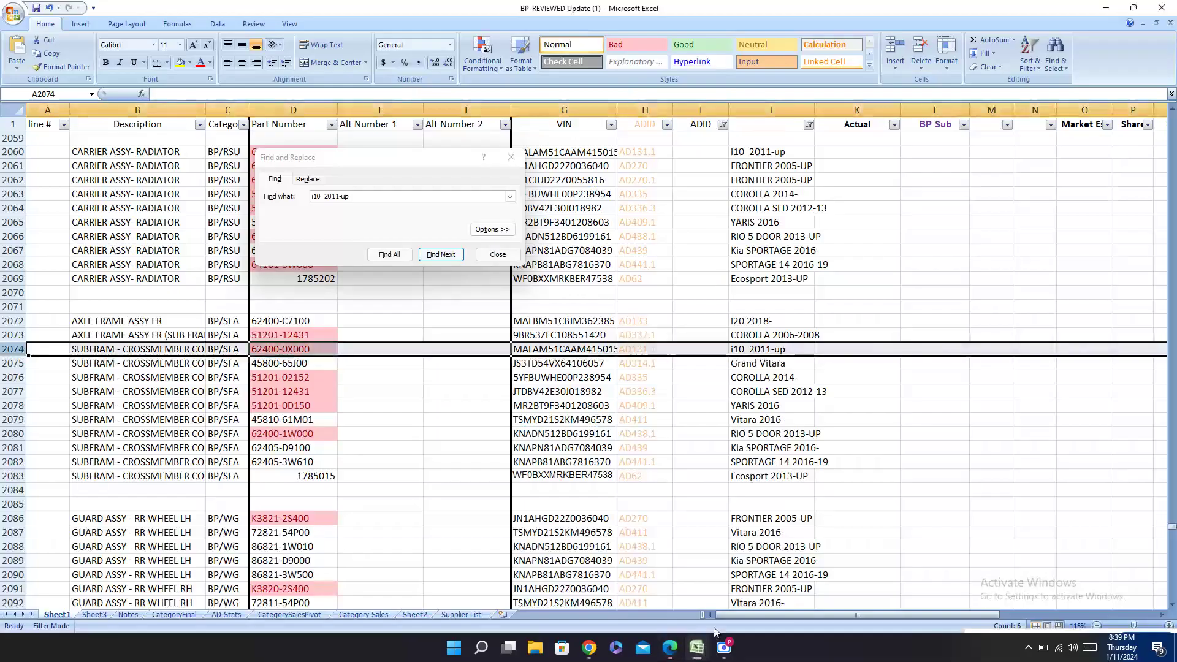
click(697, 647)
drag(894, 614, 1052, 614)
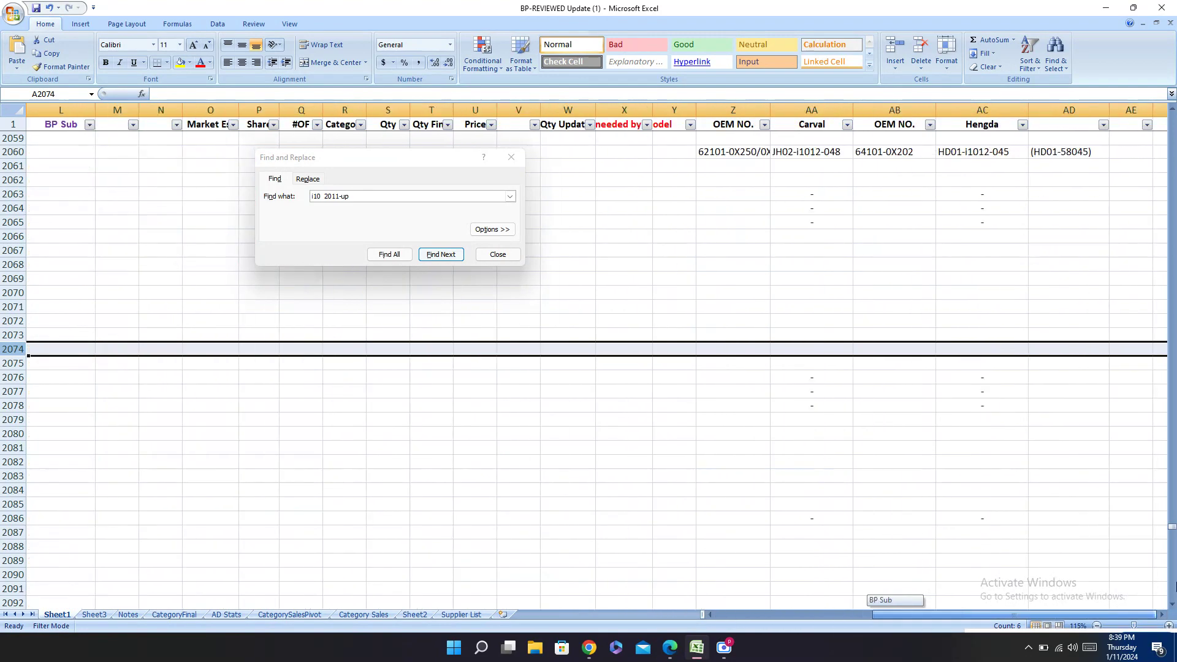
click(972, 347)
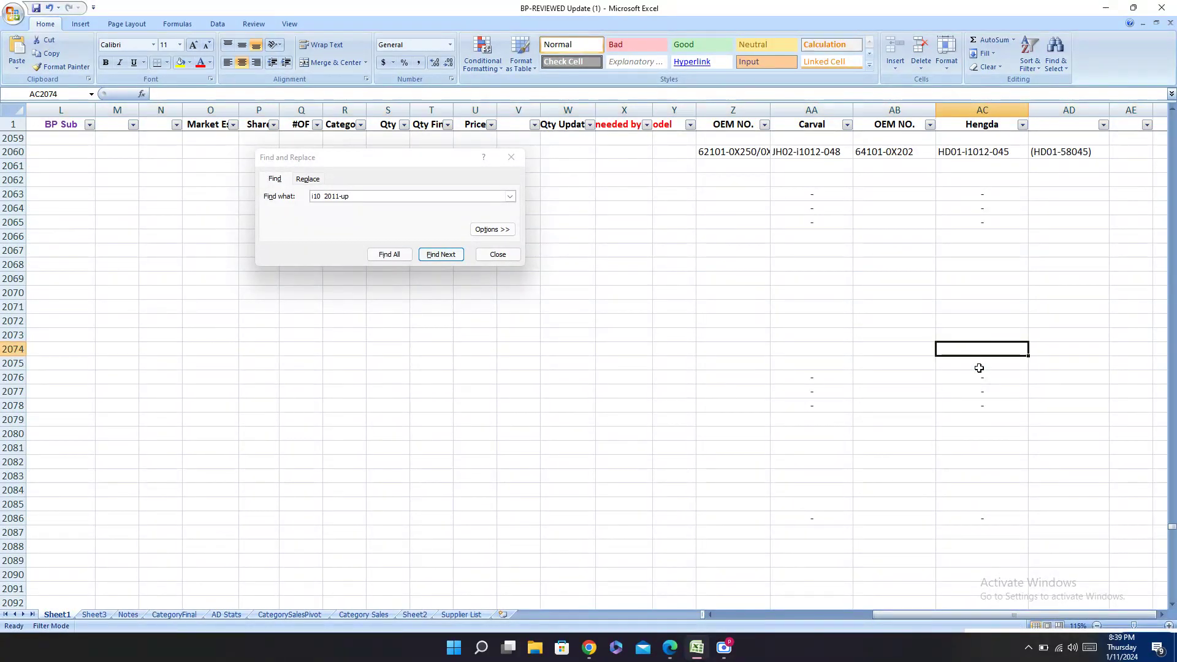
key(ctrl+v)
Step: Paste the alternate Hengda code (HD01-58045-2) into AD2074
key(Tab)
click(669, 647)
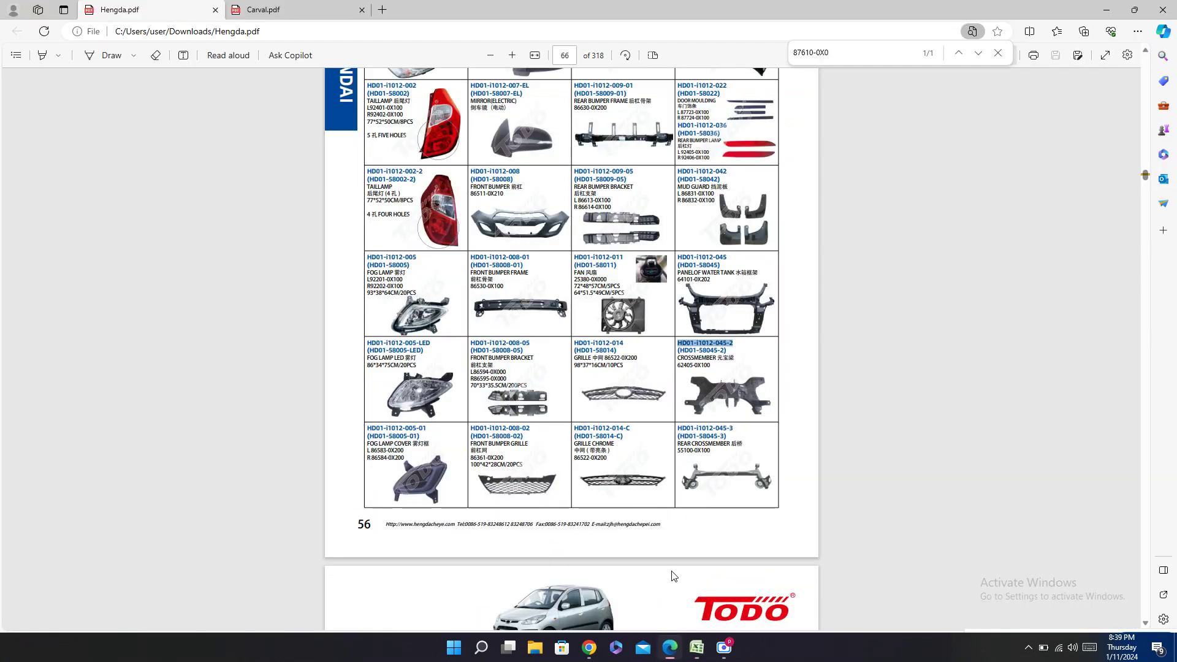
click(697, 352)
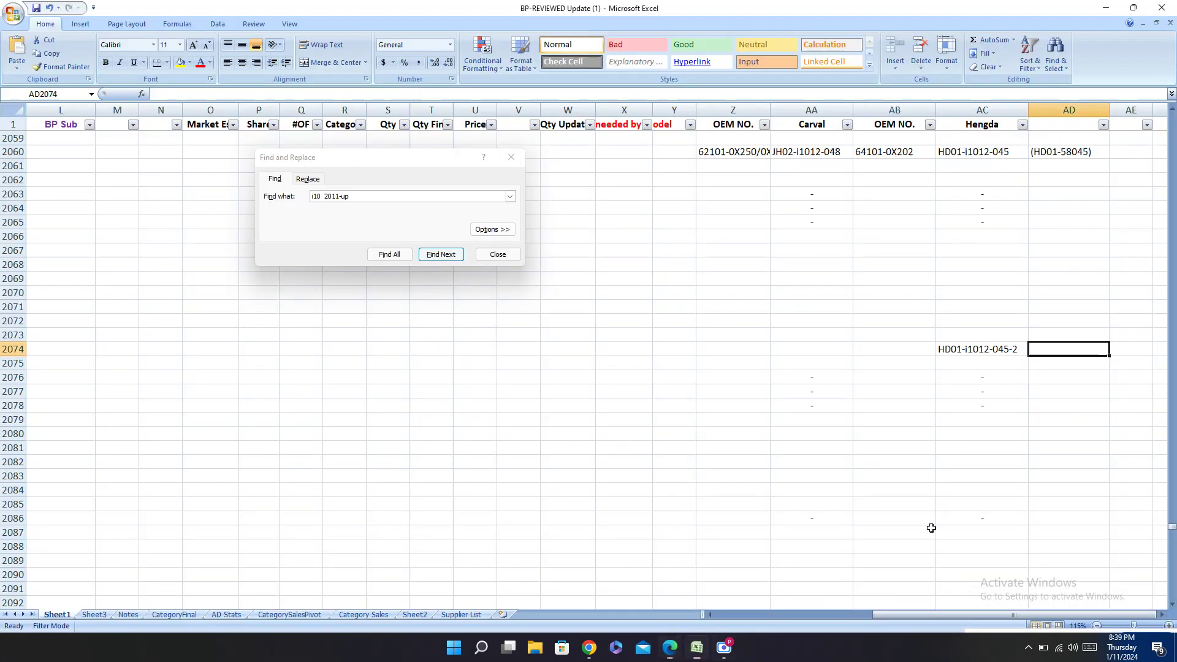
click(696, 647)
key(ctrl+v)
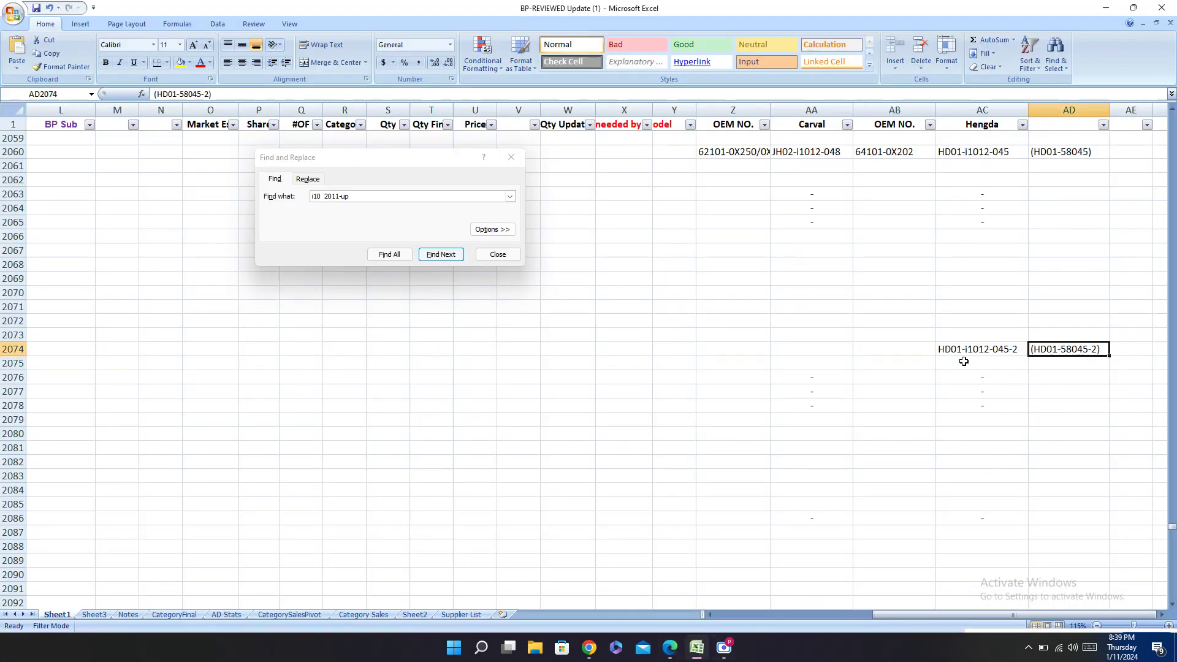
Step: Paste crossmember OEM number 62405-0X100 into AB2074
click(669, 647)
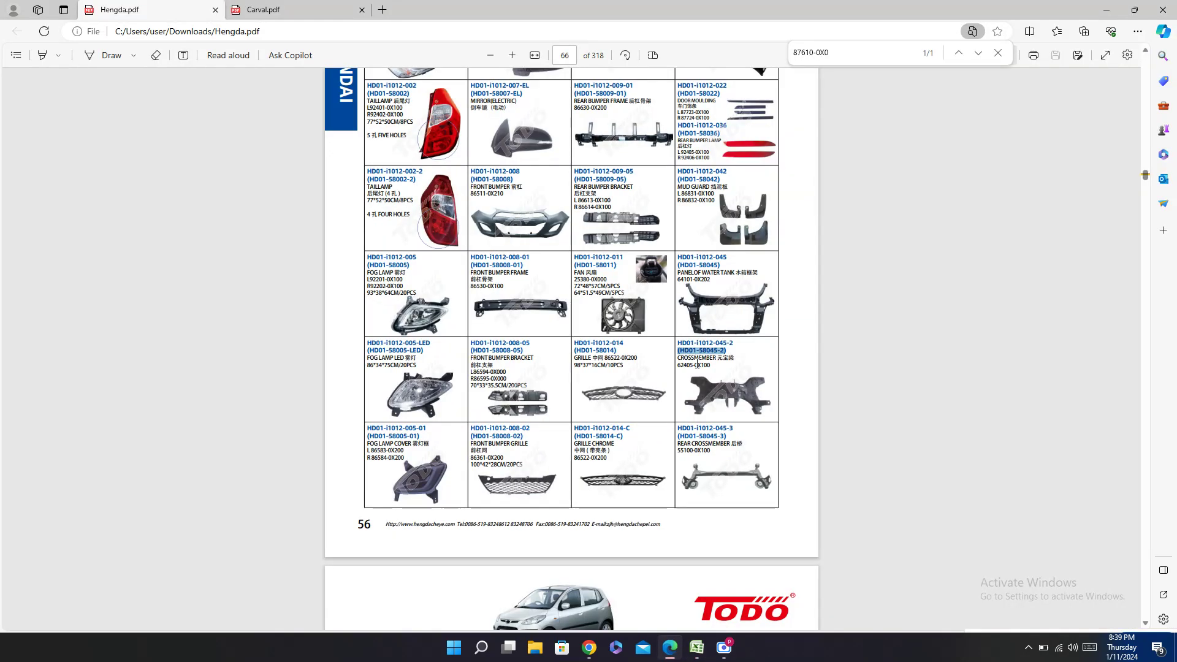
drag(677, 365, 710, 365)
click(697, 648)
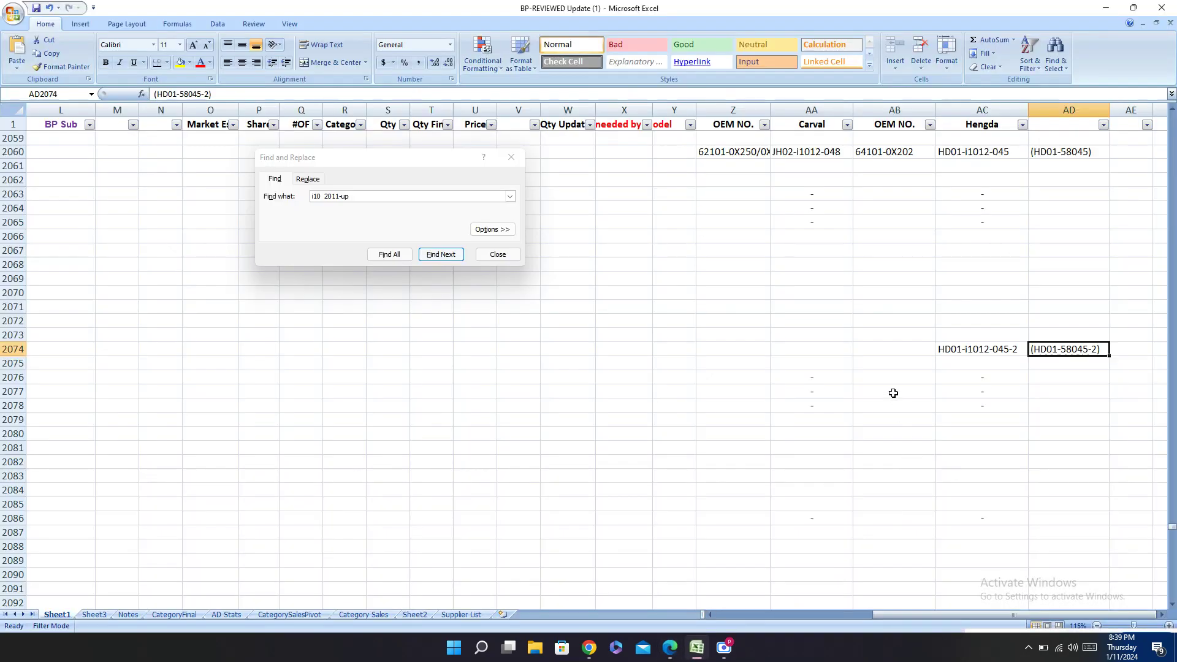
click(887, 341)
click(887, 350)
key(ctrl+v)
Step: Paste Carval crossmember code JH02-i1012-049 into AA2074
click(796, 353)
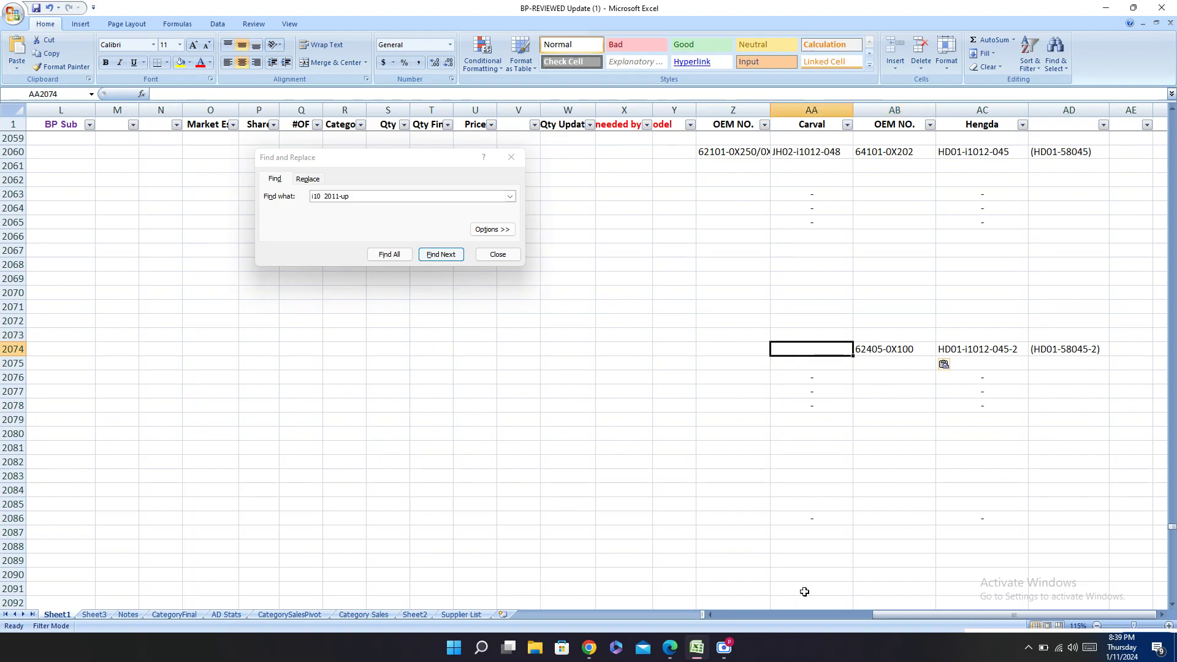
click(674, 645)
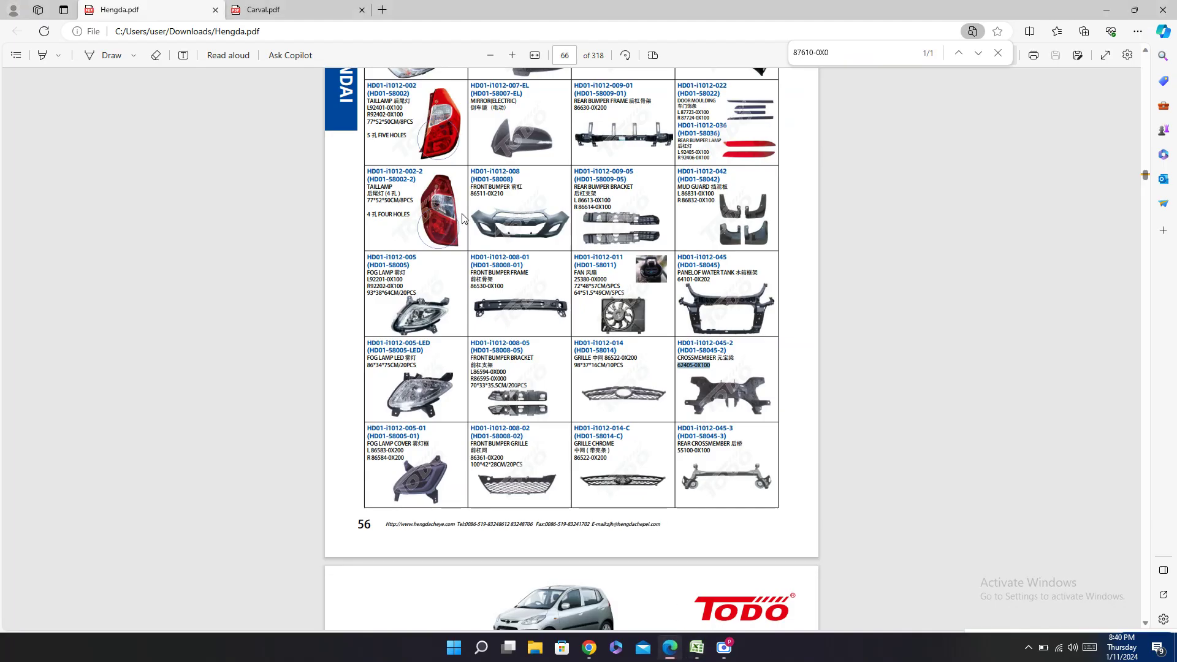
click(294, 10)
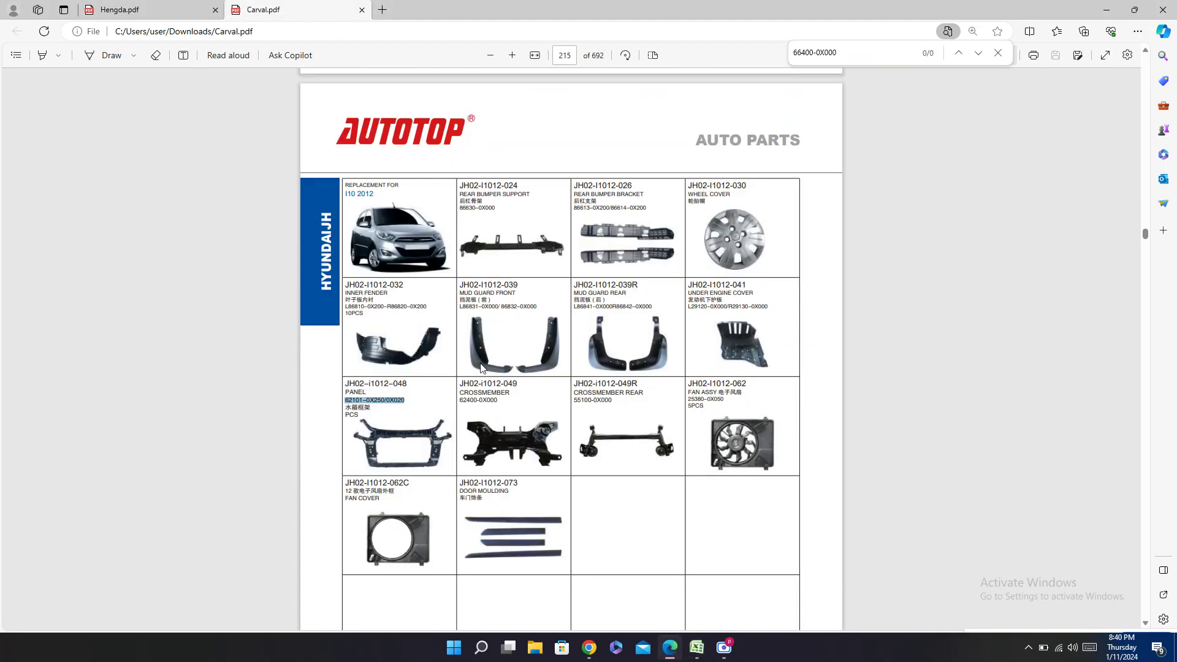
double_click(489, 381)
key(ctrl+c)
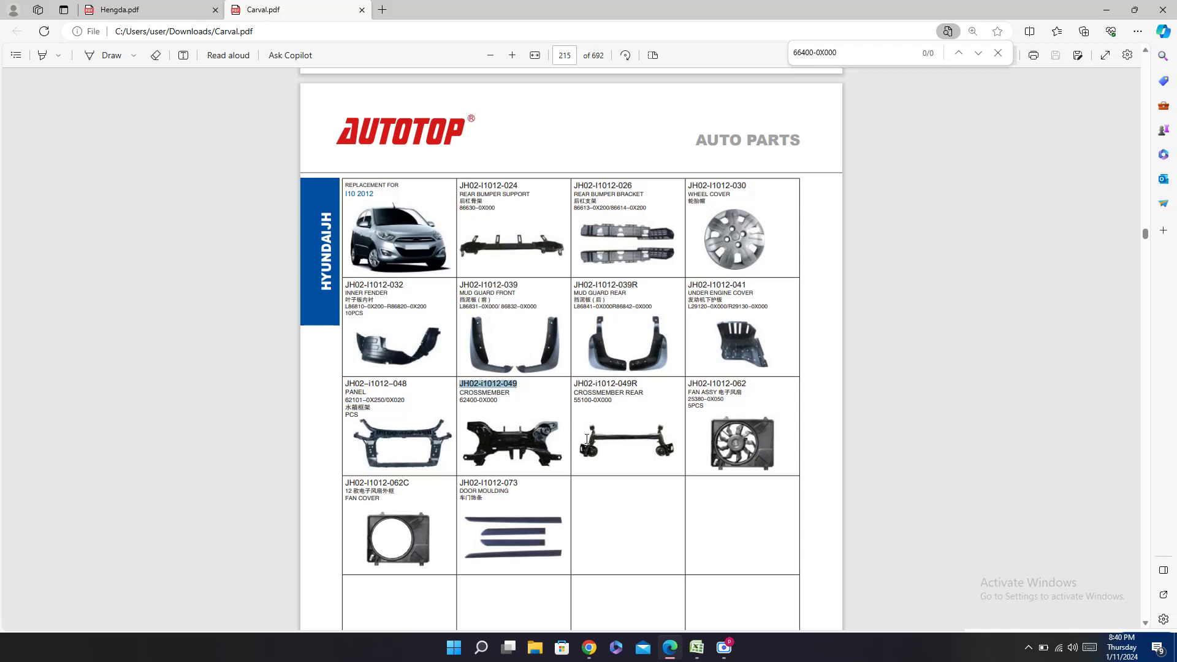
click(703, 644)
key(ctrl+v)
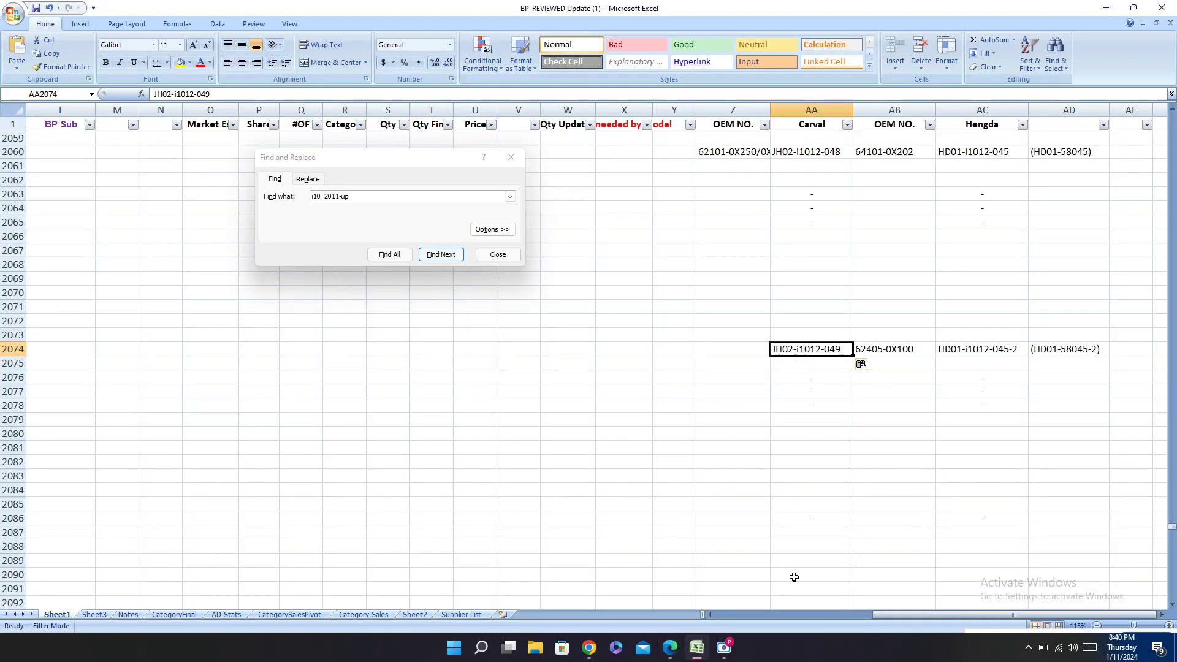
Step: Paste 62400-0X000 into Z2074, then replace it with 'match'
click(669, 649)
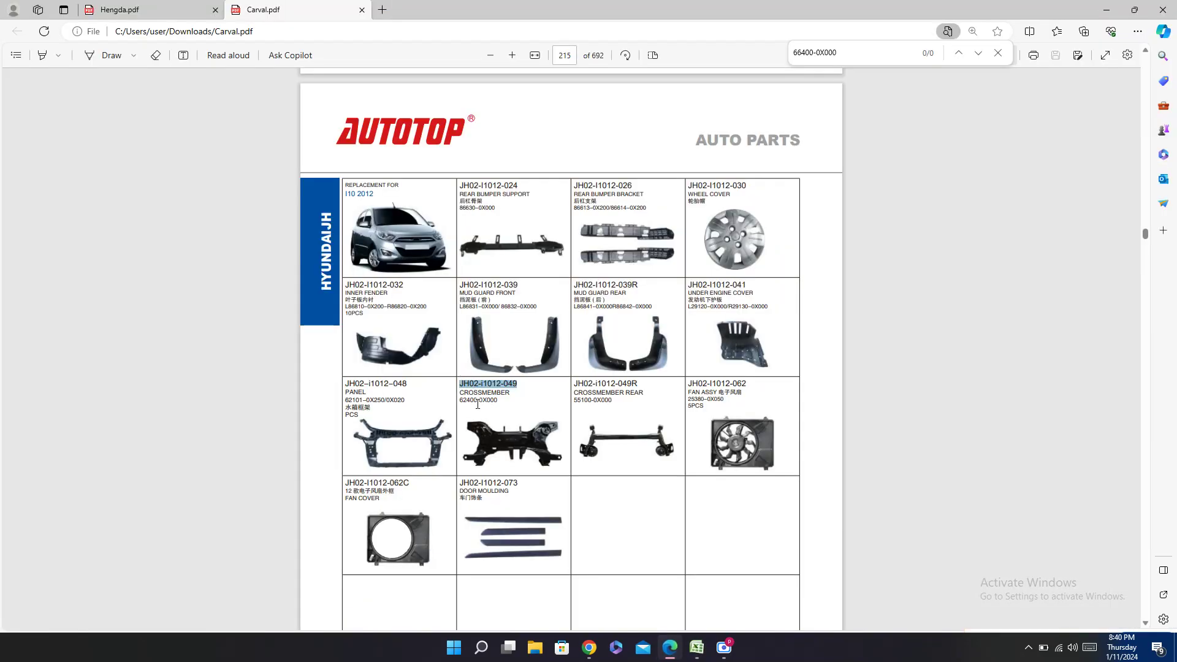
click(697, 647)
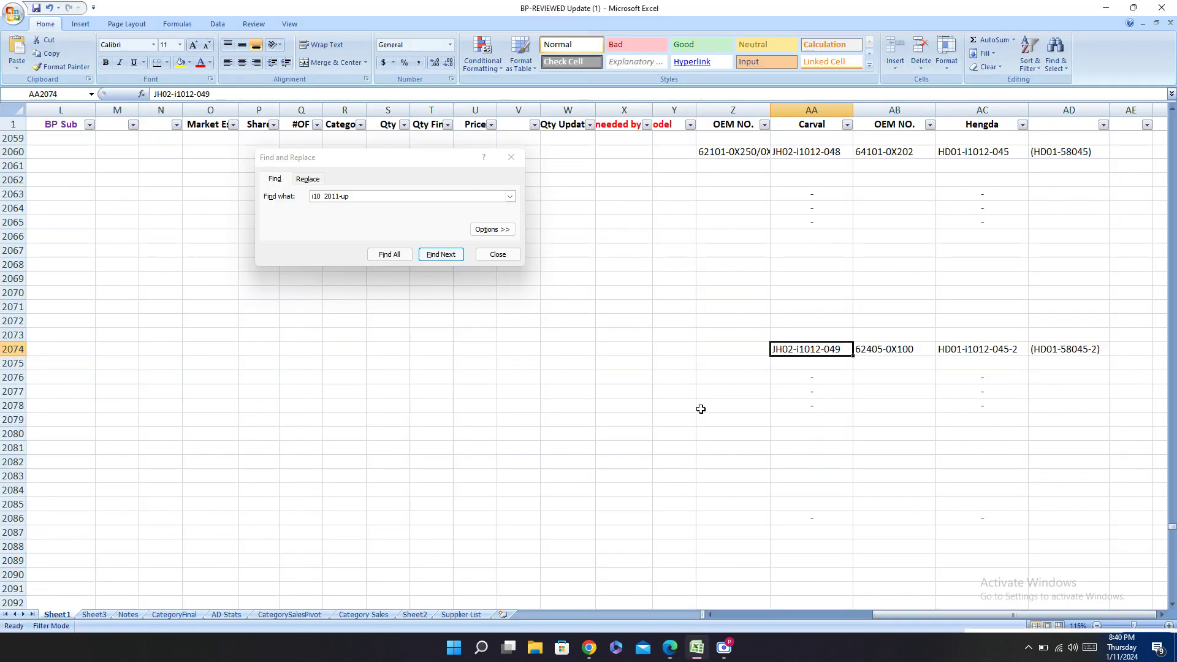
click(723, 351)
text(62400-0X000)
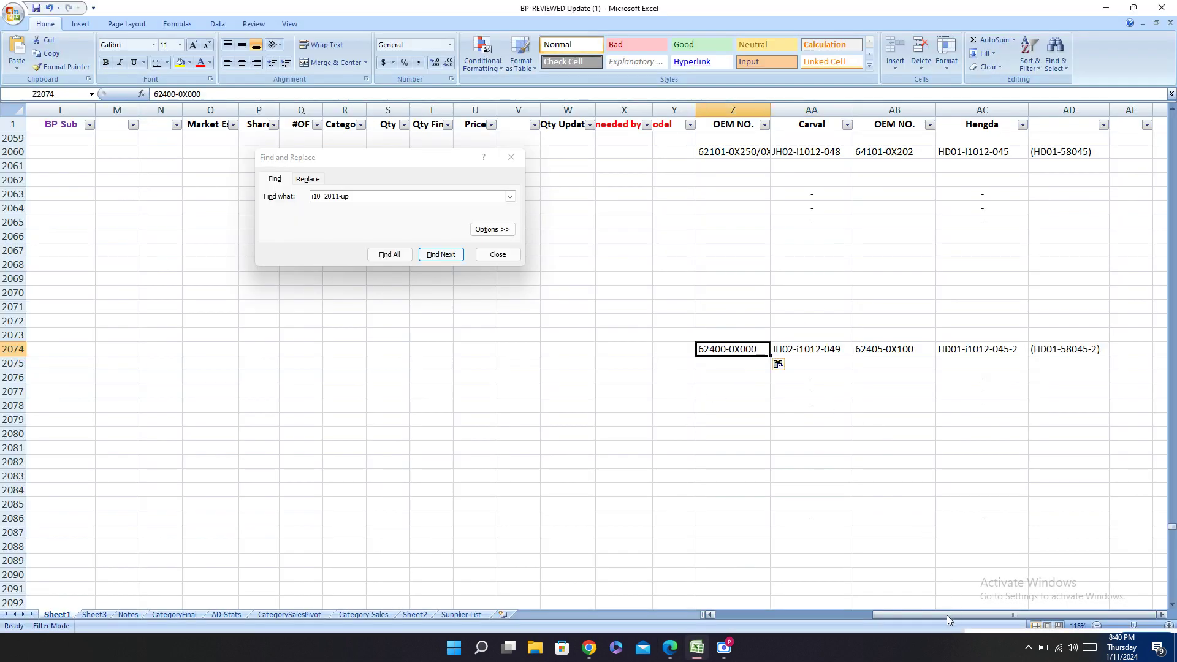
drag(947, 616, 991, 592)
text(ma)
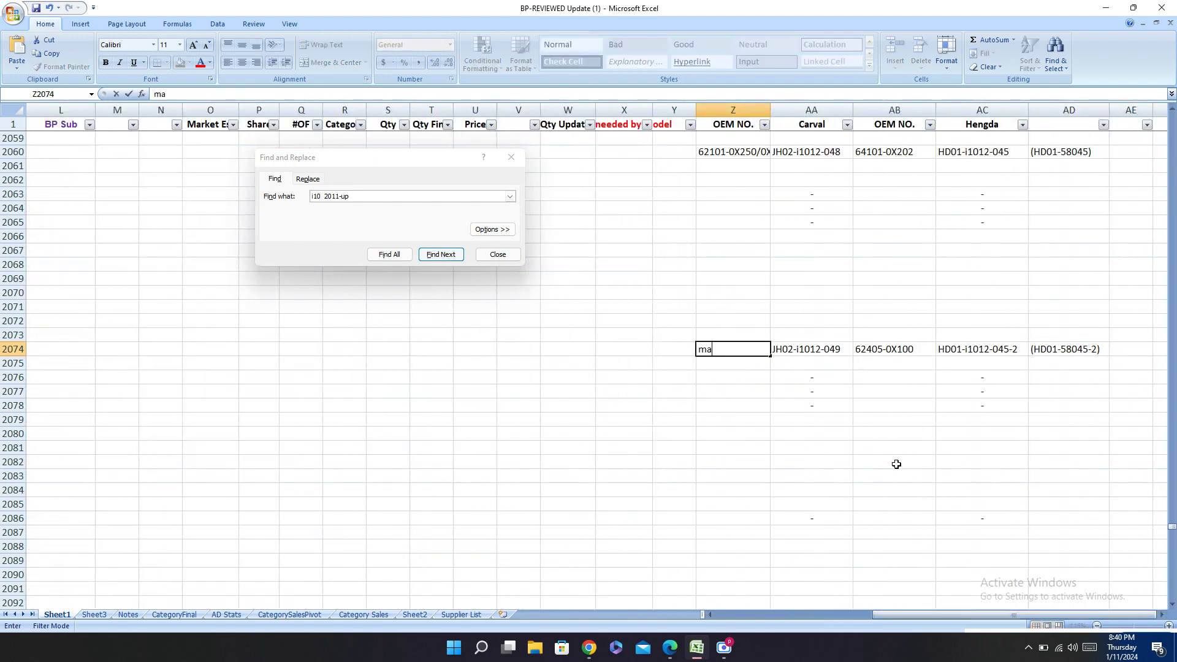
text(tch)
key(Return)
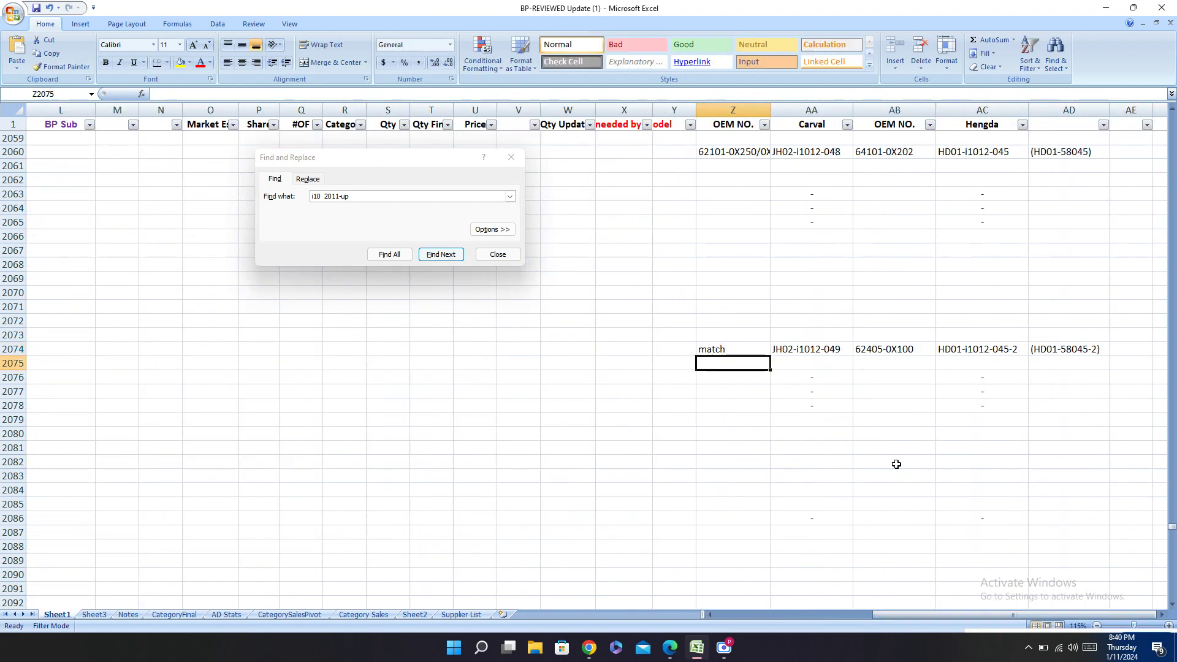
click(441, 255)
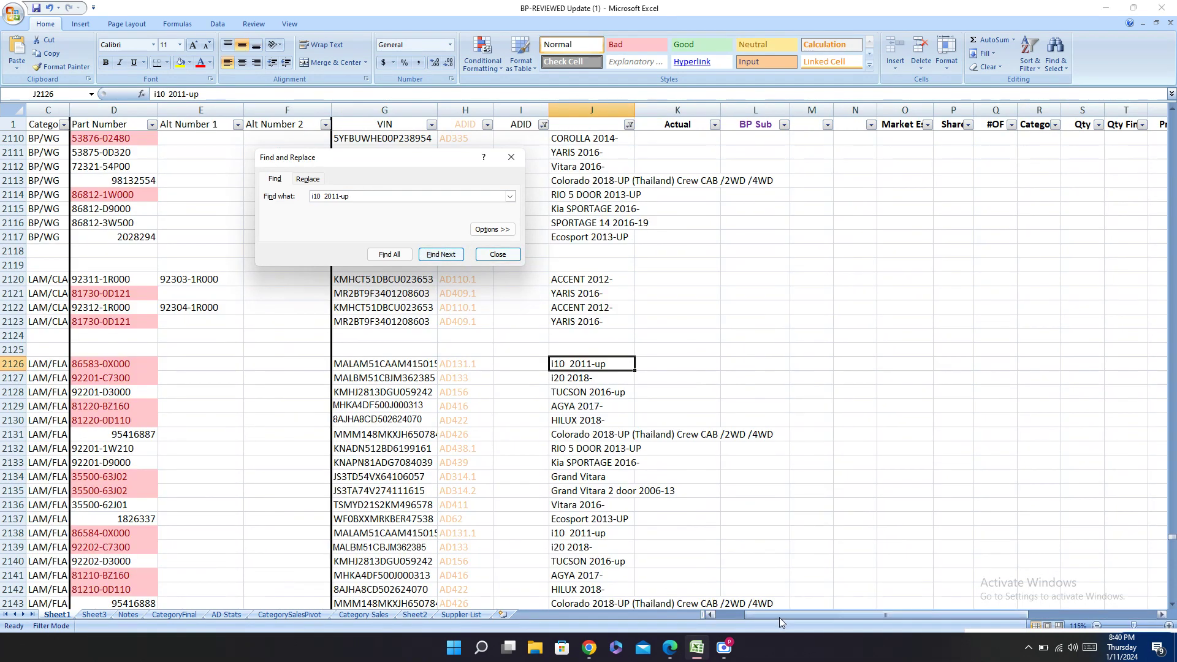
Step: Search Carval.pdf and Hengda.pdf for part 86583-0X000 copied from D2126
drag(774, 616, 744, 616)
click(268, 363)
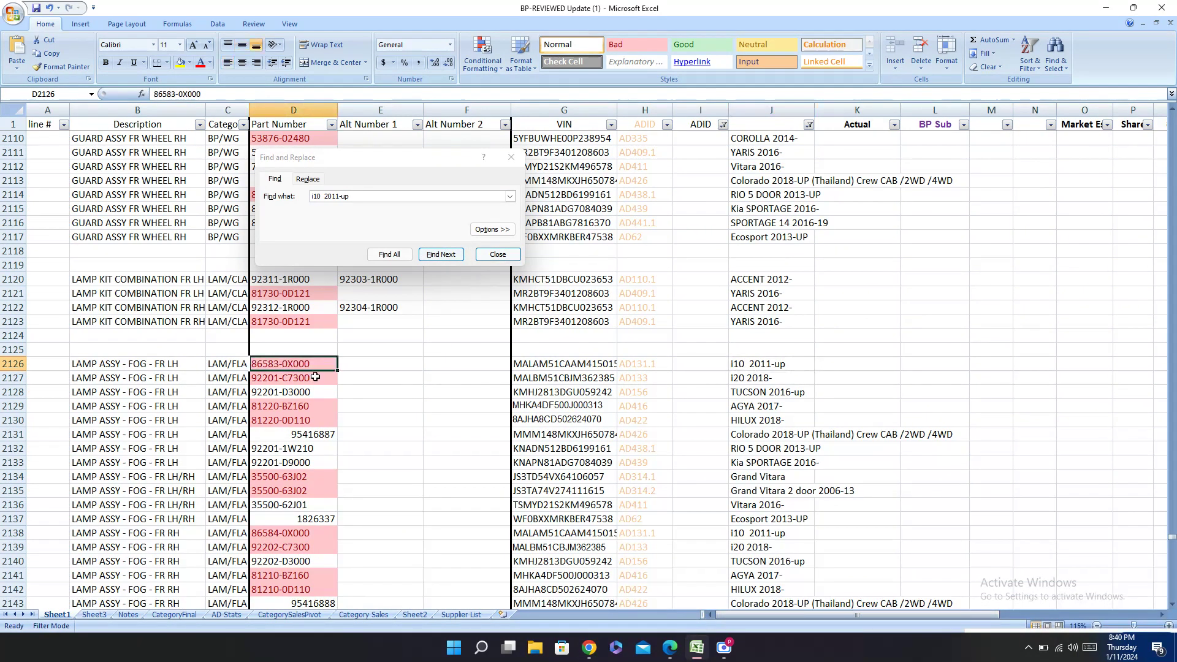
key(ctrl+c)
click(670, 648)
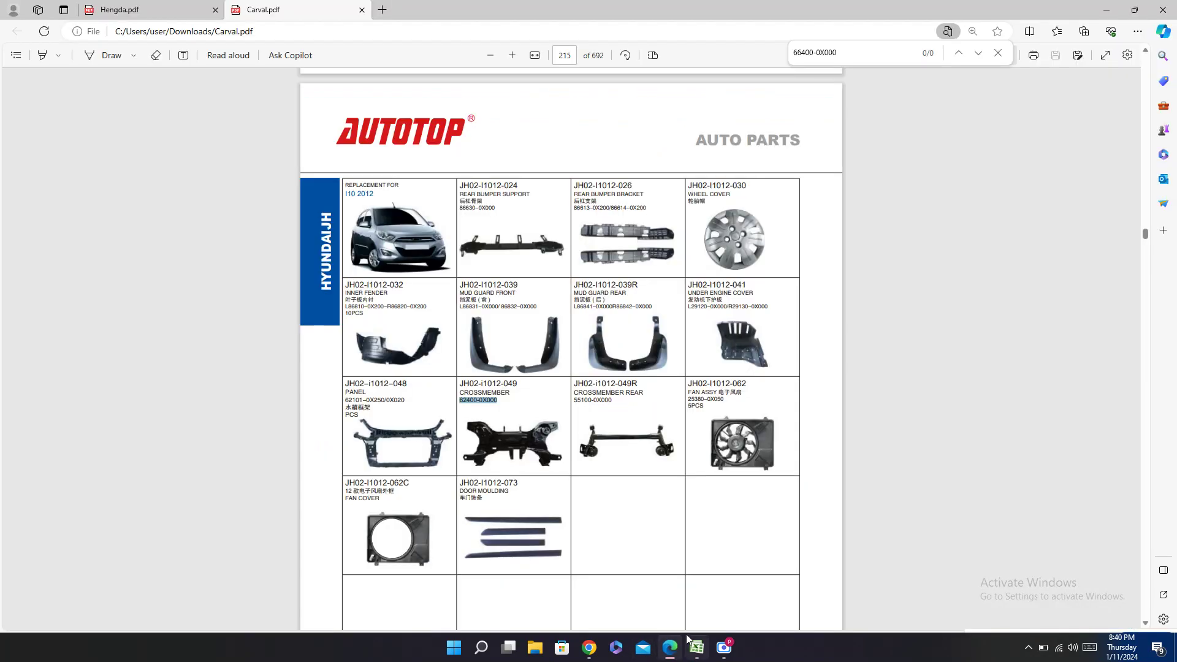
key(ctrl+f)
key(ctrl+v)
click(153, 10)
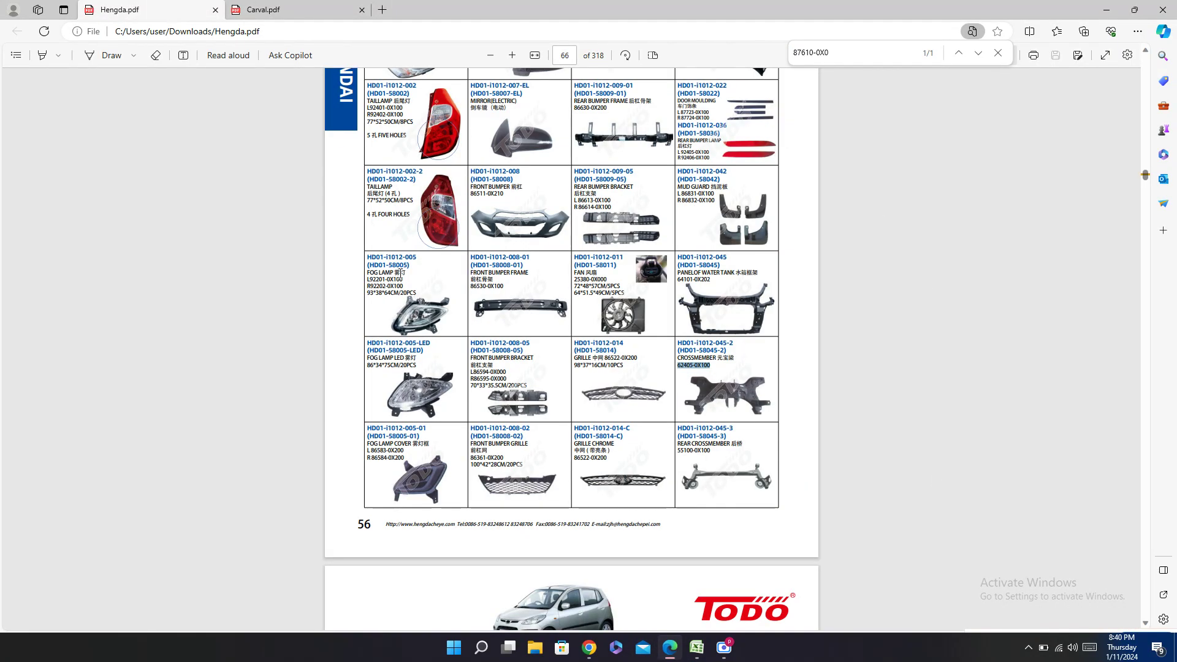
key(ctrl+f)
key(ctrl+v)
Step: Browse Carval.pdf to the page 214 fog lamps and select JH02-I1012-003
click(293, 8)
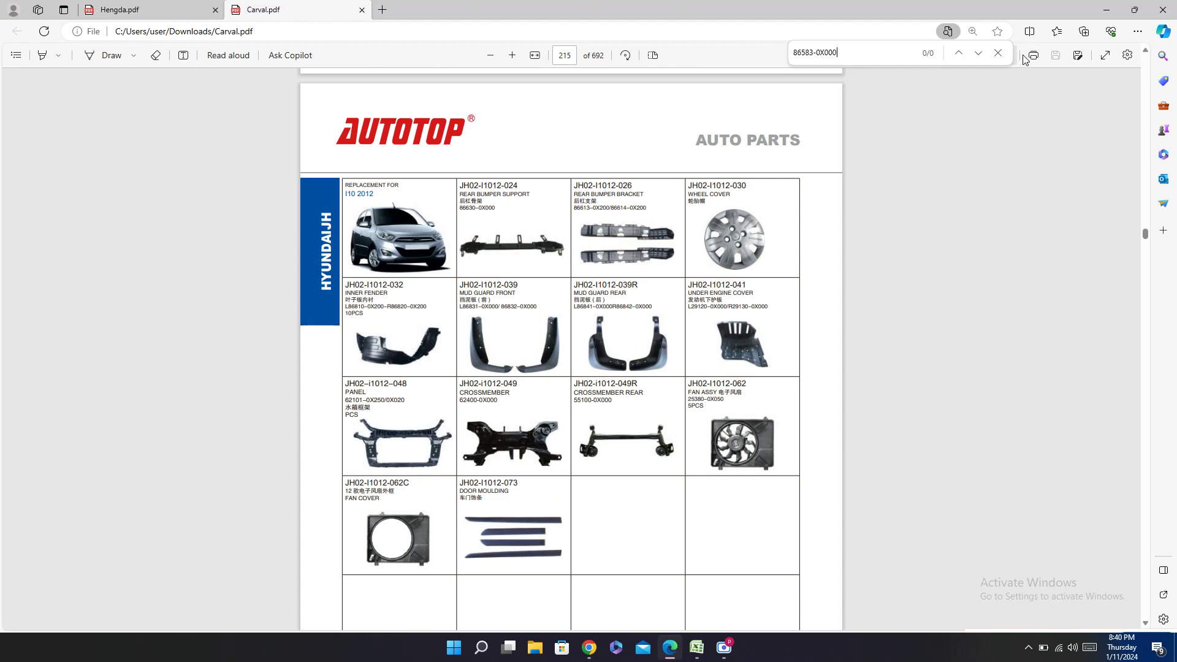
click(697, 648)
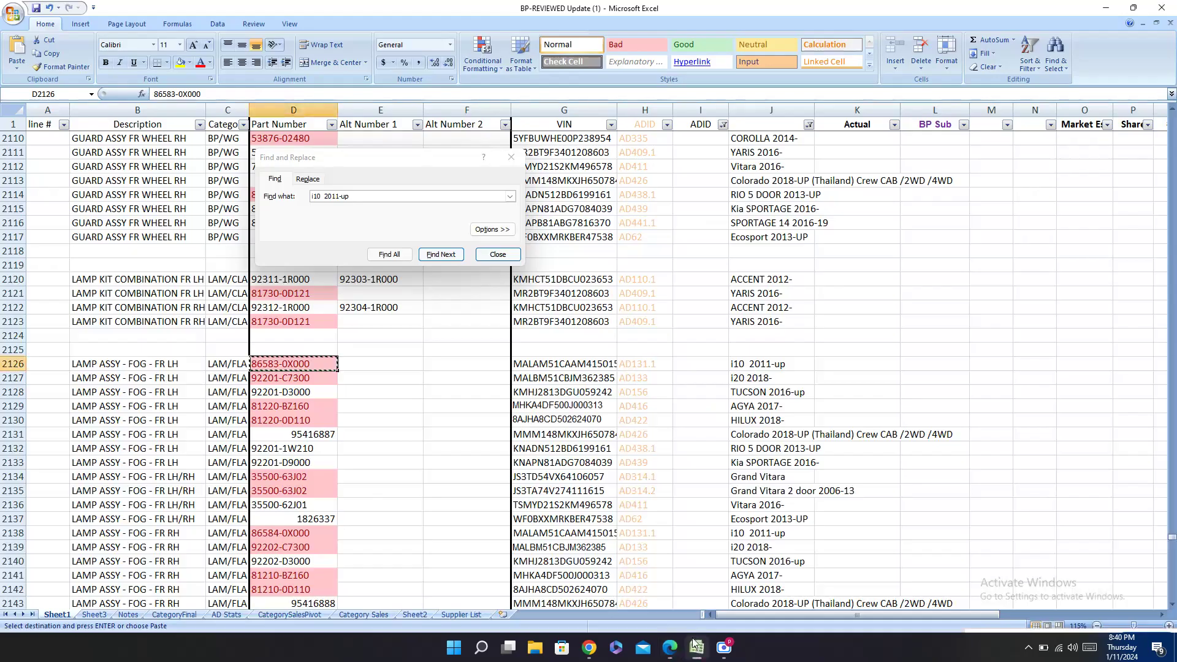
scroll(628, 424, down, 5)
drag(472, 153, 472, 30)
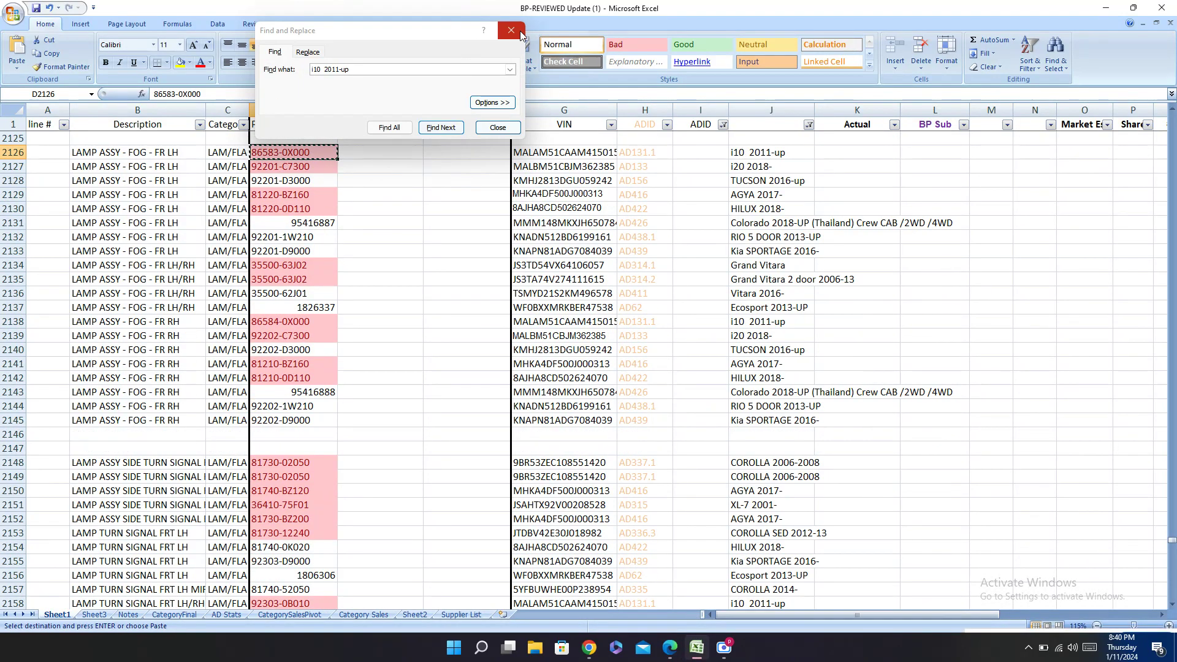
click(423, 28)
drag(423, 28, 472, 6)
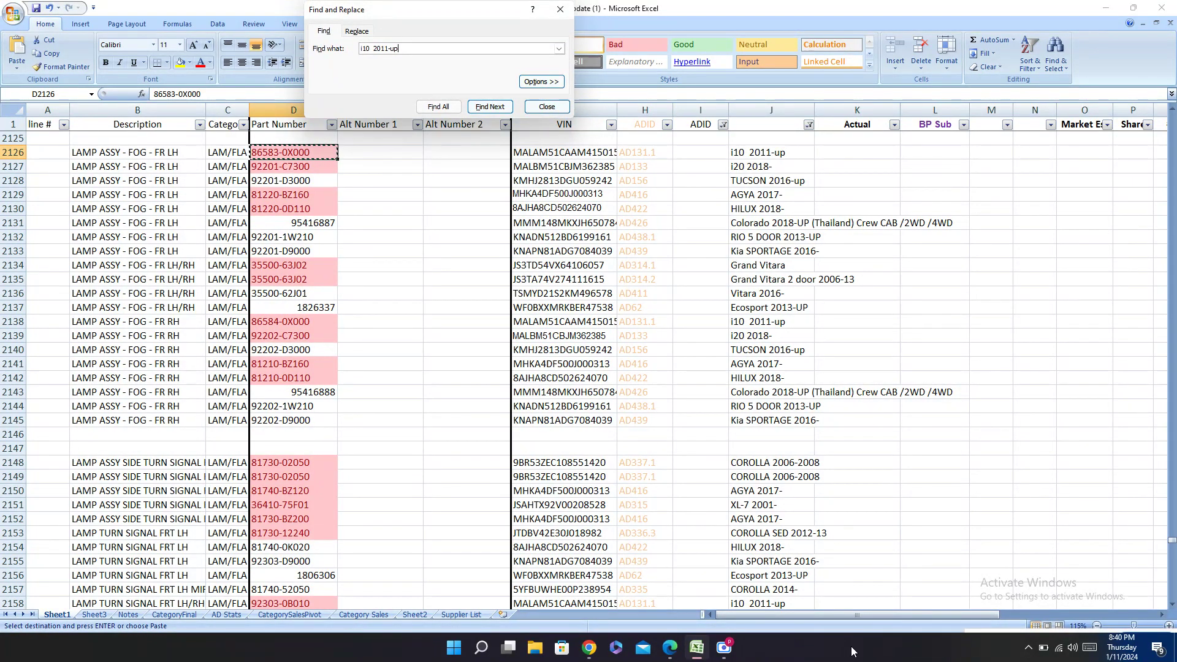
click(697, 648)
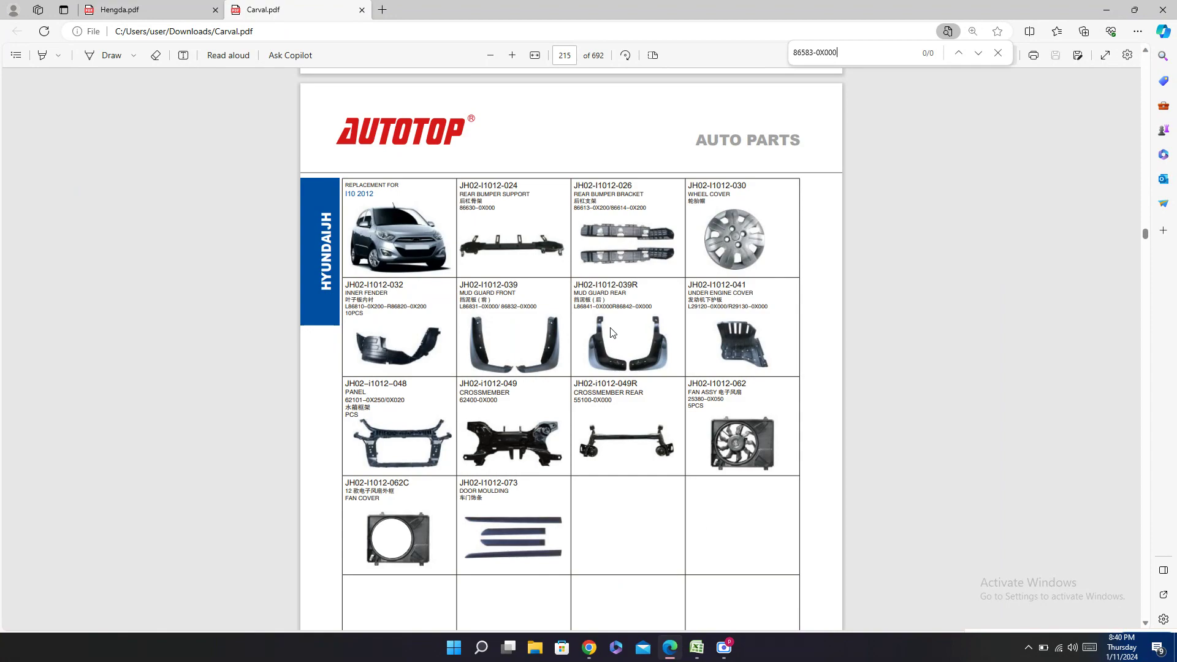
scroll(611, 333, up, 10)
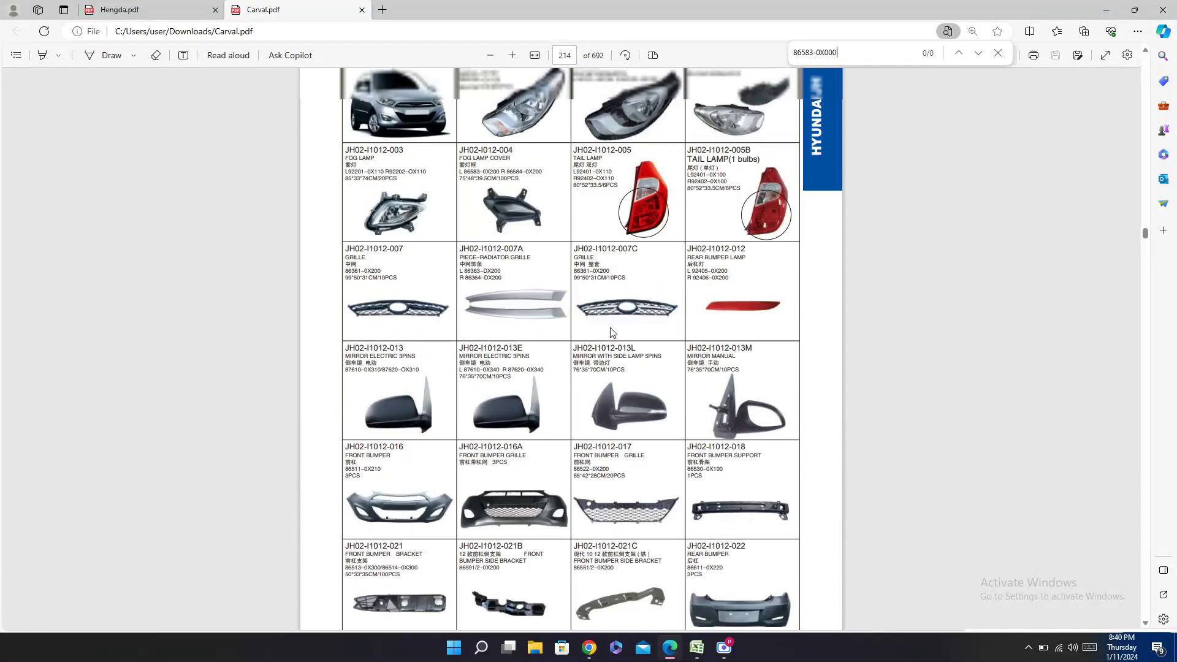
scroll(611, 333, up, 3)
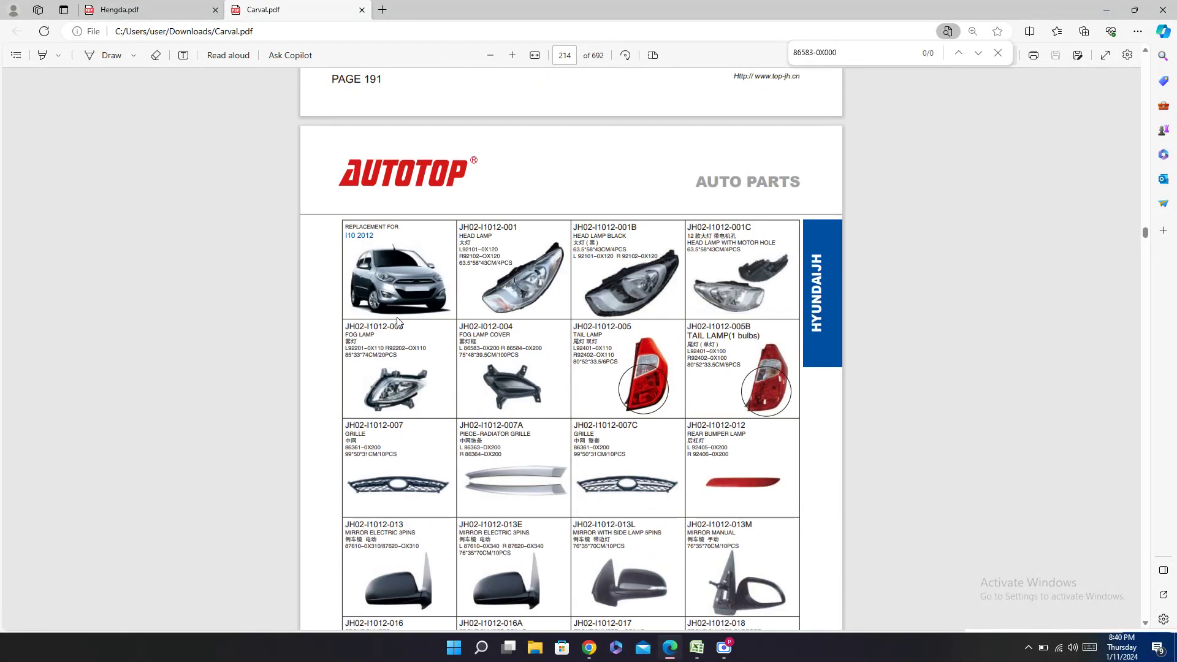
triple_click(381, 326)
Step: Paste Carval part number JH02-I1012-003 into the Carval cell of row 2126
click(697, 652)
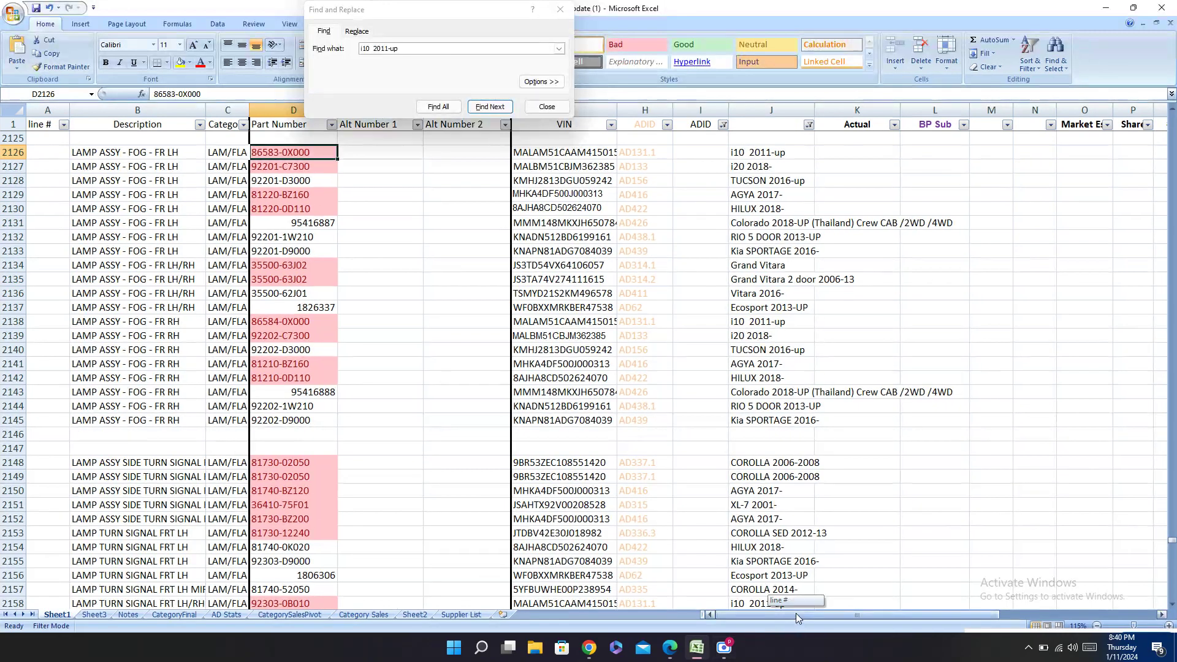
drag(796, 613, 975, 610)
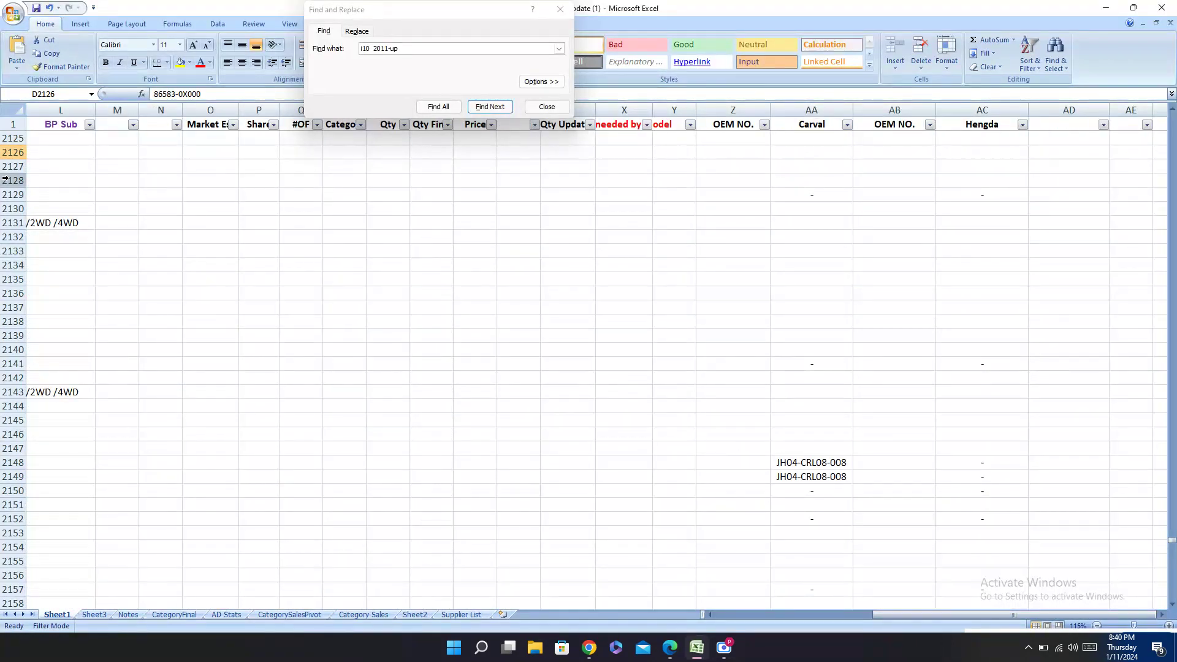
click(9, 152)
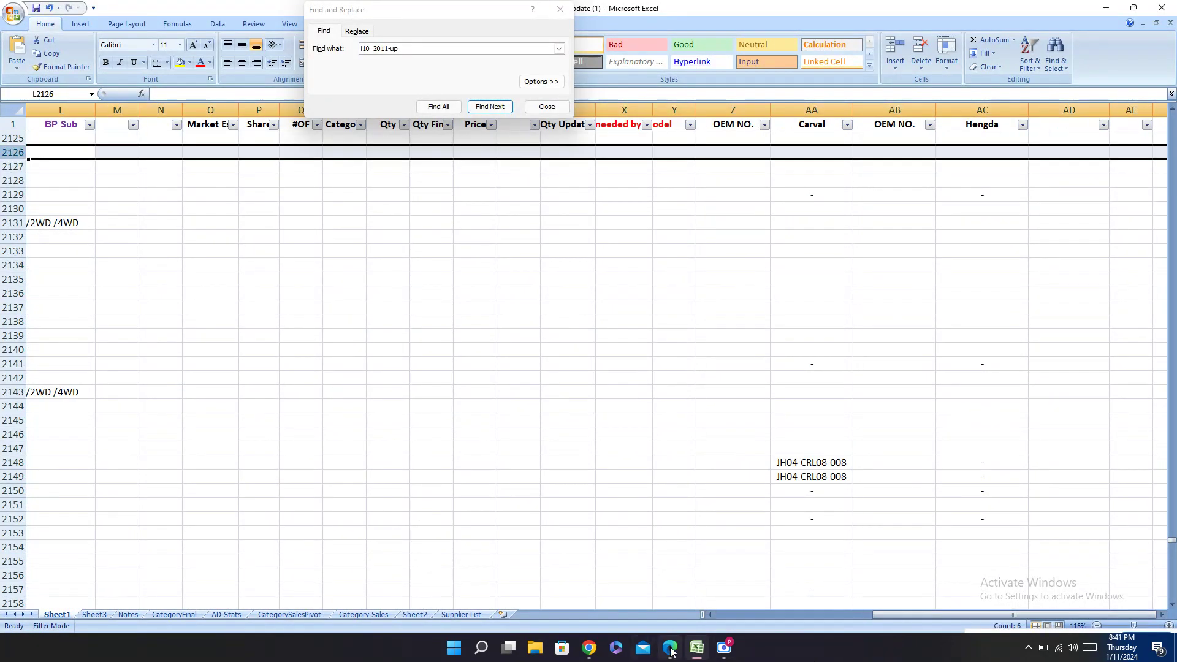
click(672, 649)
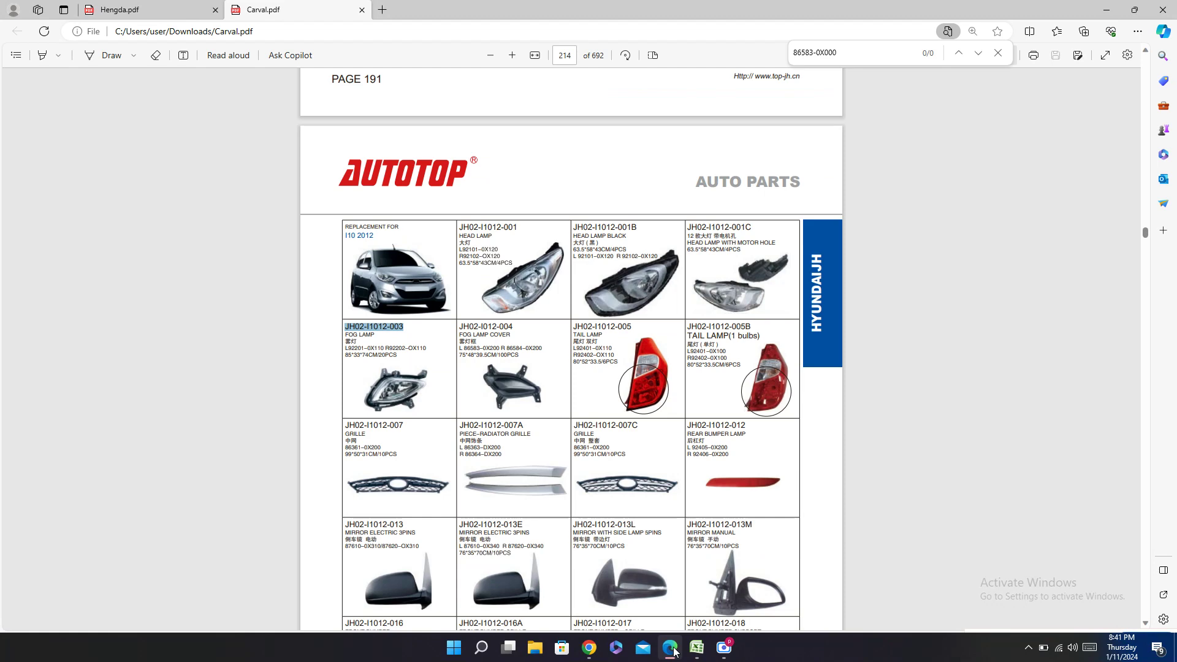
click(672, 649)
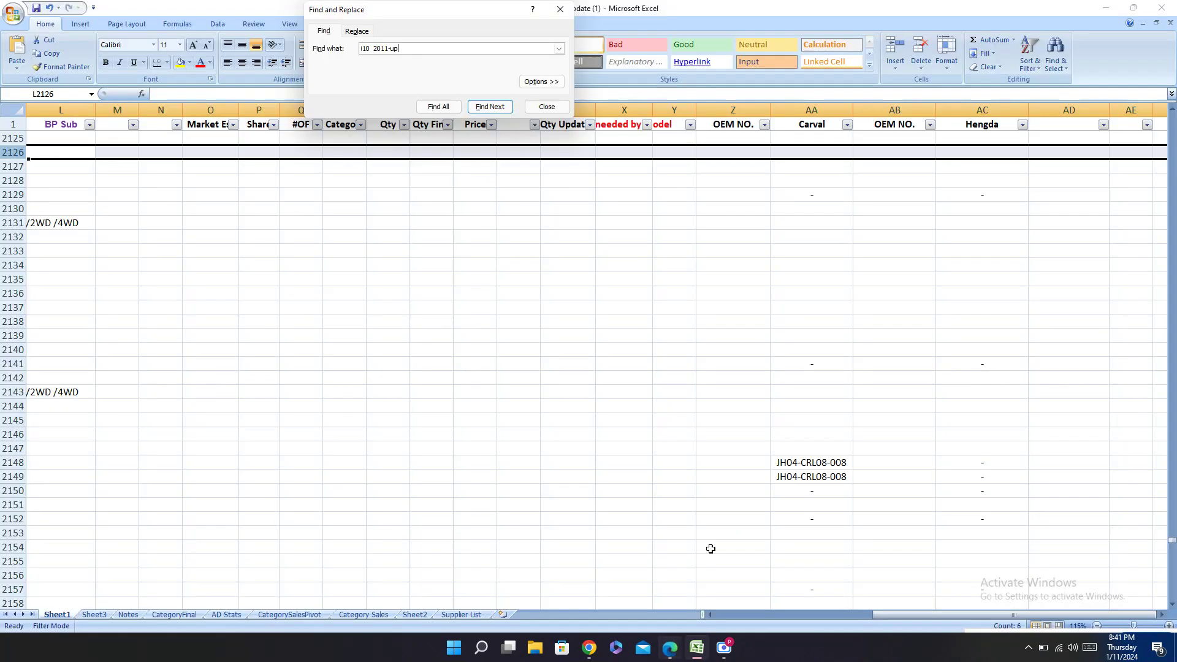
click(808, 153)
key(ctrl+v)
Step: Copy OEM number L92201-0X110 from the Carval catalogue into Z2126
click(670, 647)
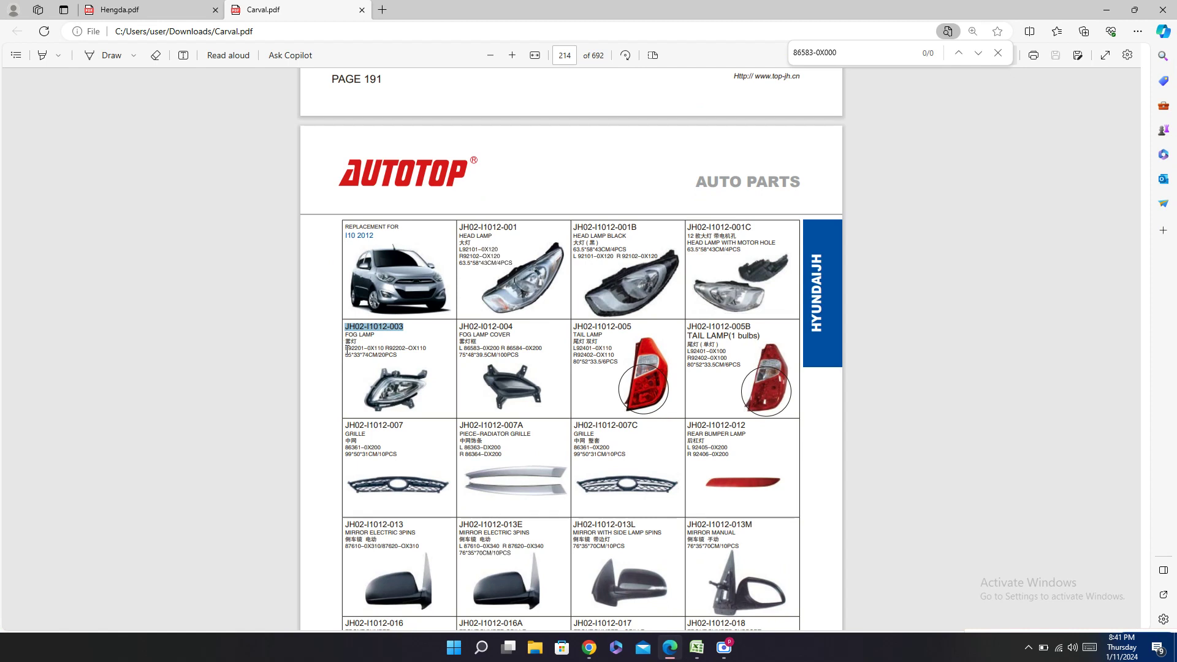
drag(347, 350, 388, 349)
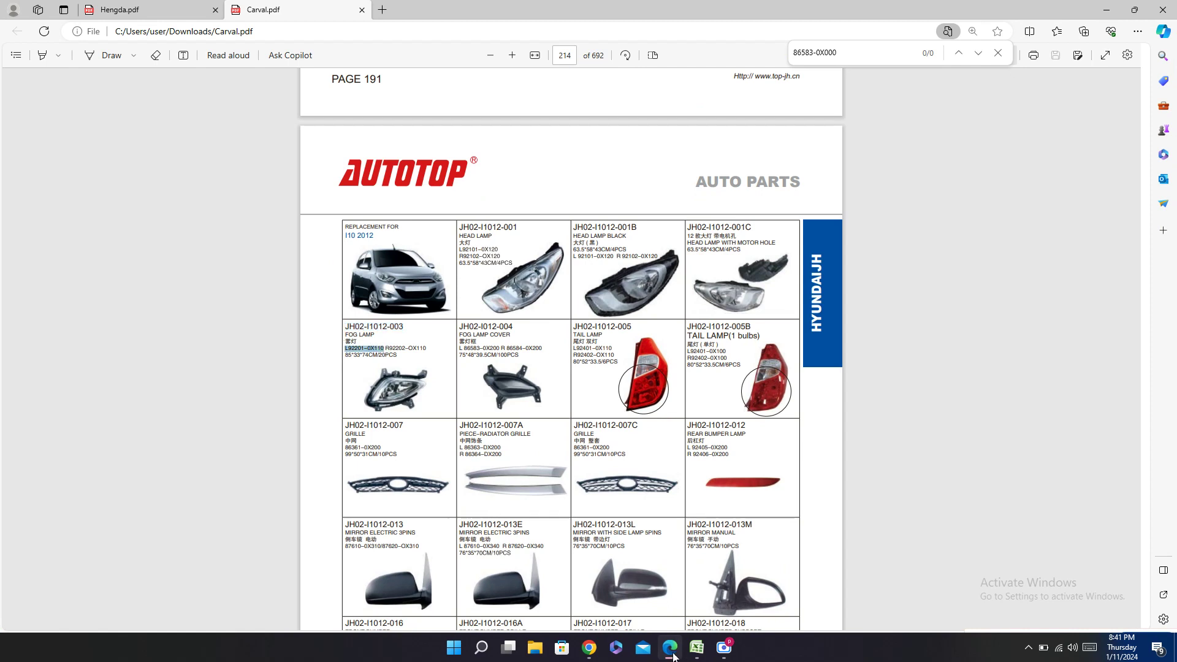
click(696, 648)
click(719, 155)
key(ctrl+v)
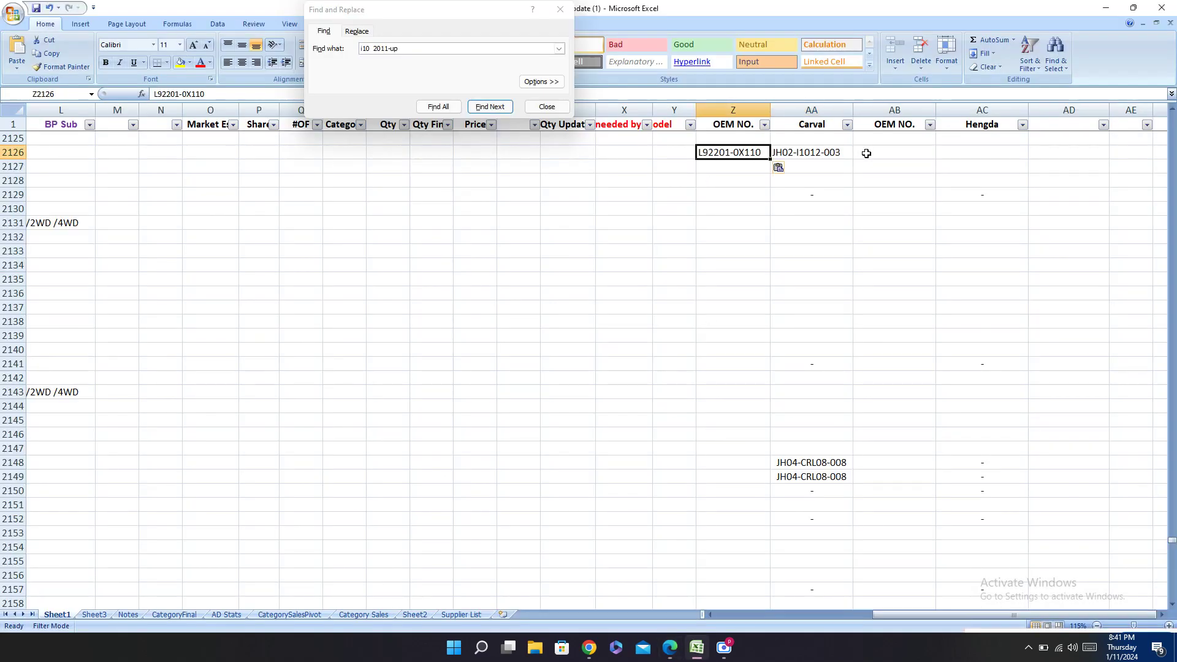
Step: Put Hengda number HD01-i1012-005 into AC2126, undoing a paste into the wrong column
click(864, 152)
click(670, 648)
click(206, 6)
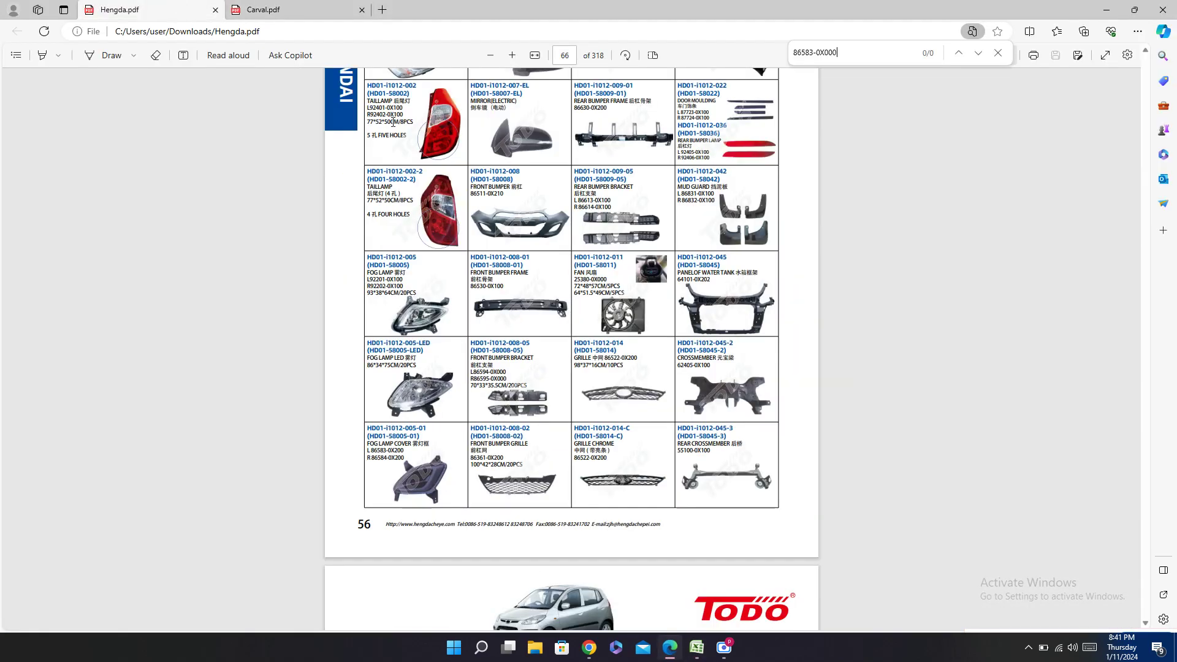
triple_click(404, 341)
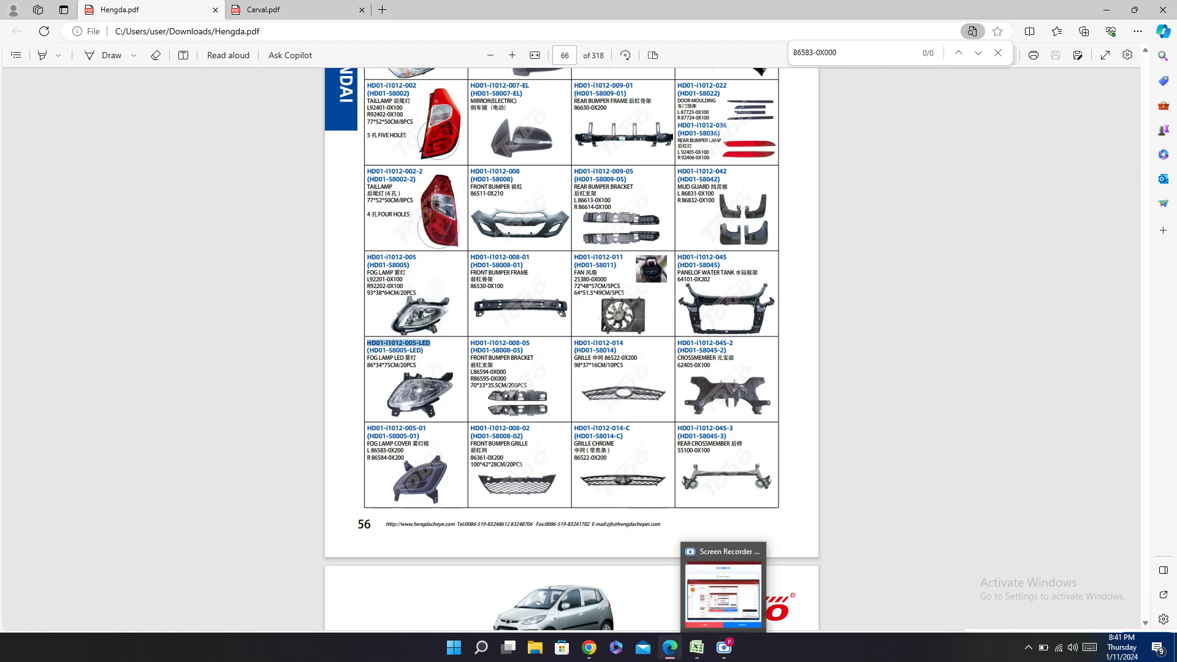
triple_click(393, 257)
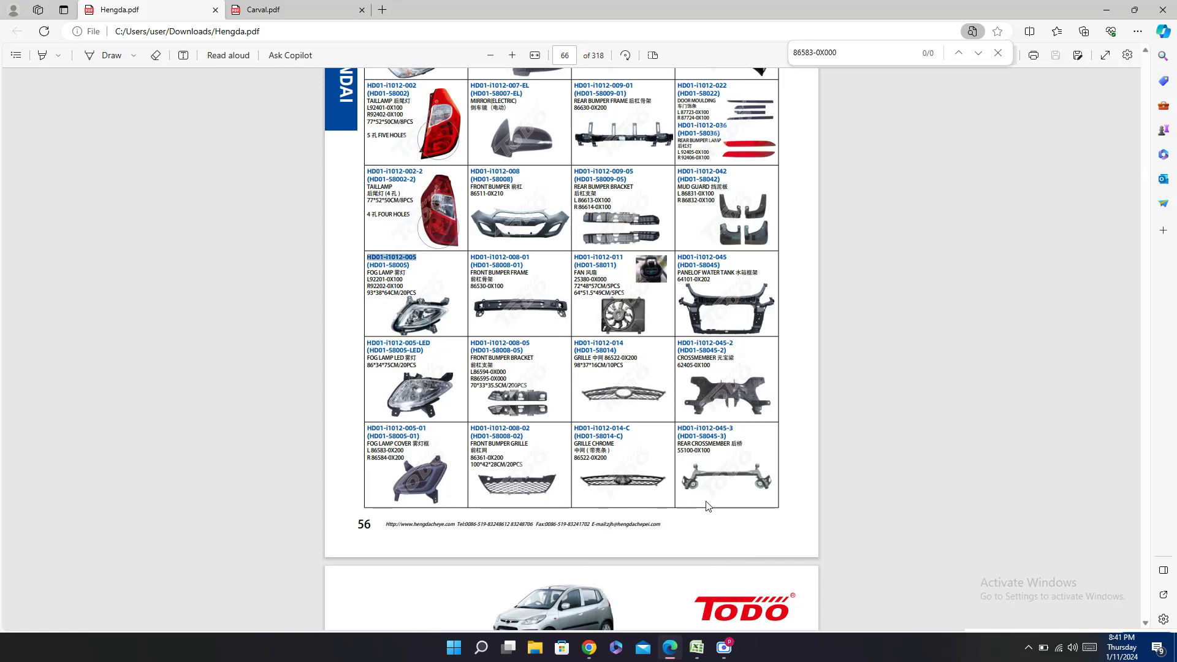
click(697, 647)
key(ctrl+v)
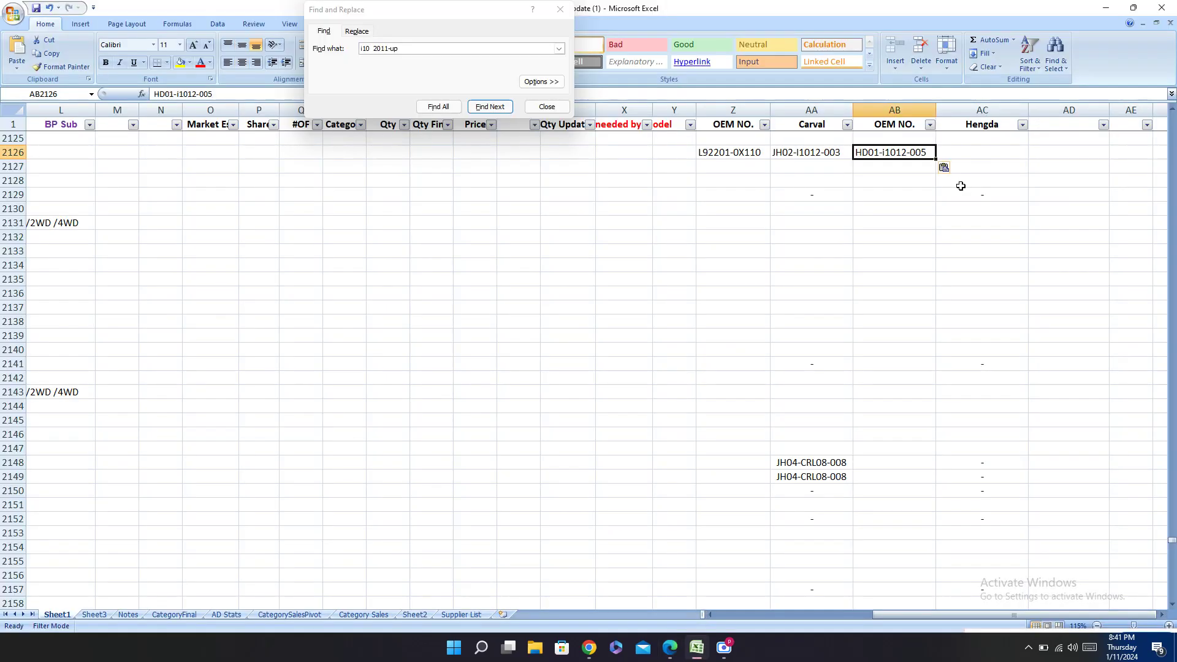
key(ctrl+z)
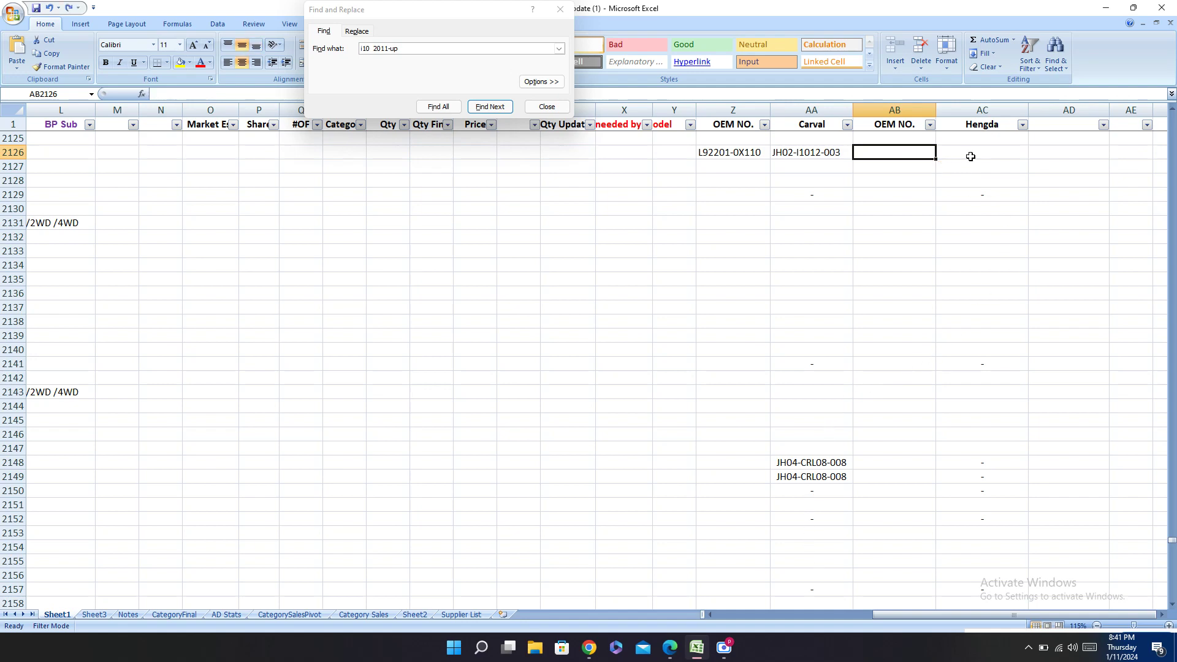
click(971, 154)
key(ctrl+v)
Step: Copy the secondary Hengda code (HD01-58005) into AD2126
click(670, 645)
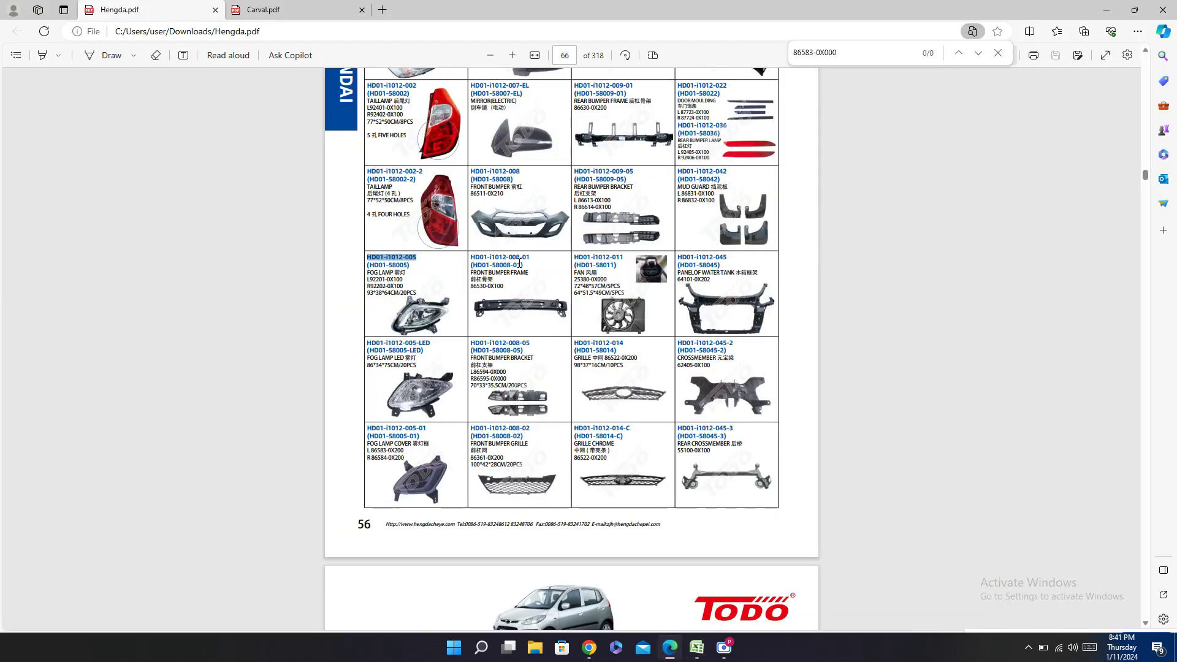
drag(410, 265, 366, 265)
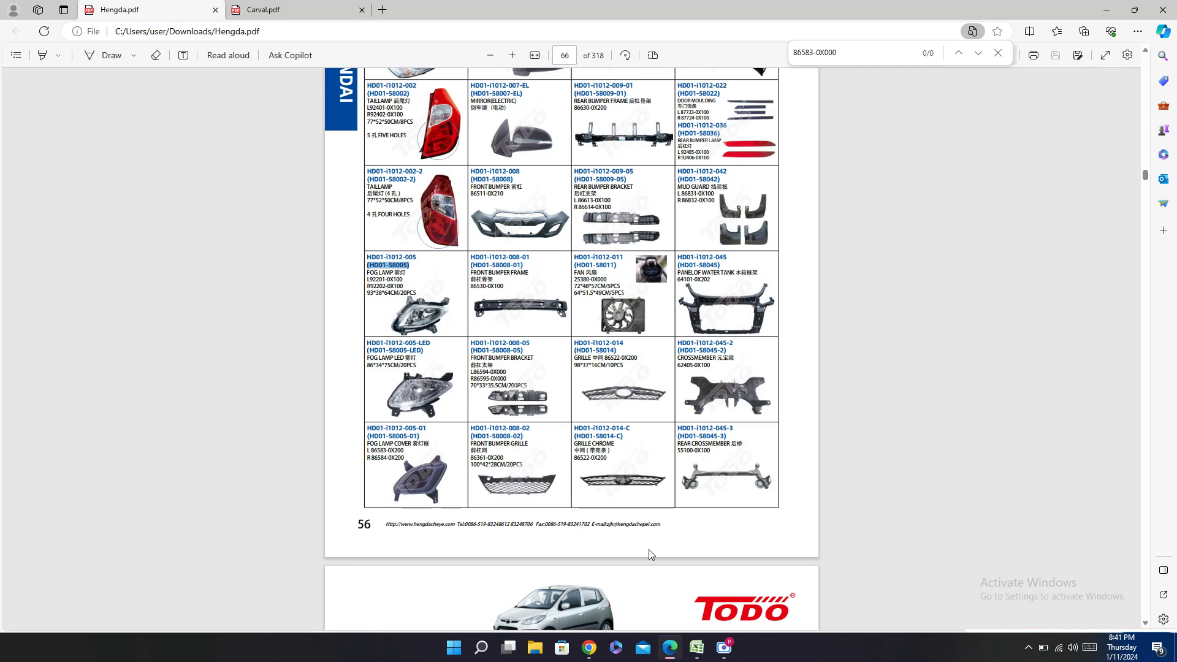
click(697, 647)
click(1078, 152)
key(ctrl+v)
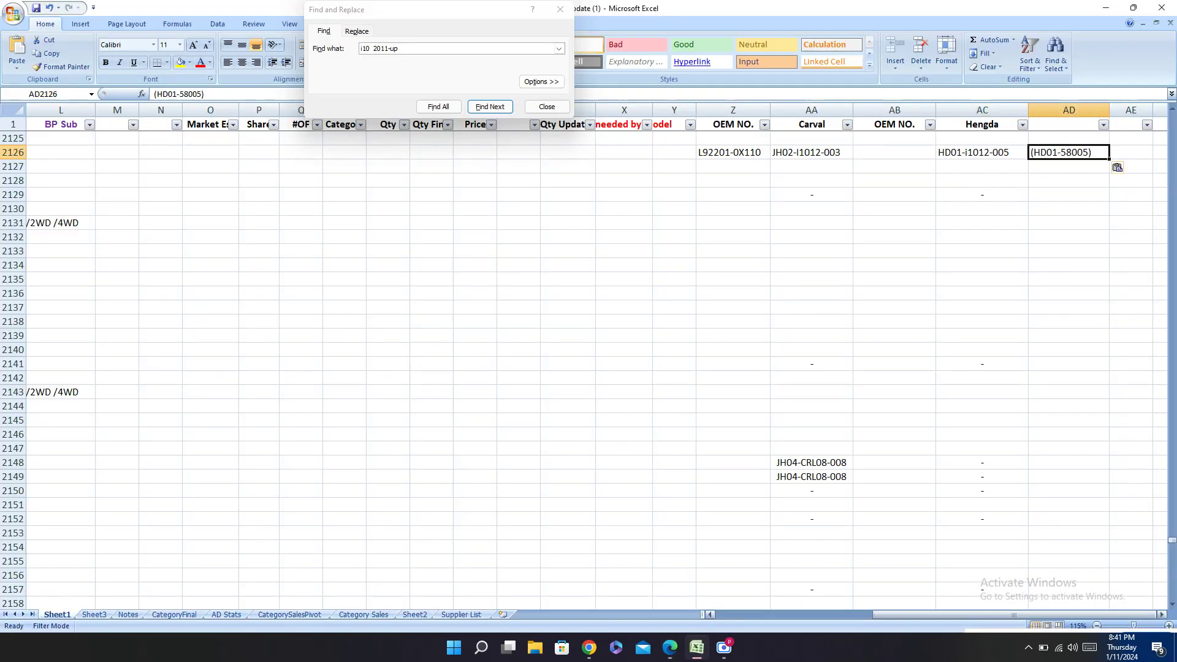
Step: Paste OEM number L92201-0X100 from the Hengda catalogue into AB2126
click(670, 645)
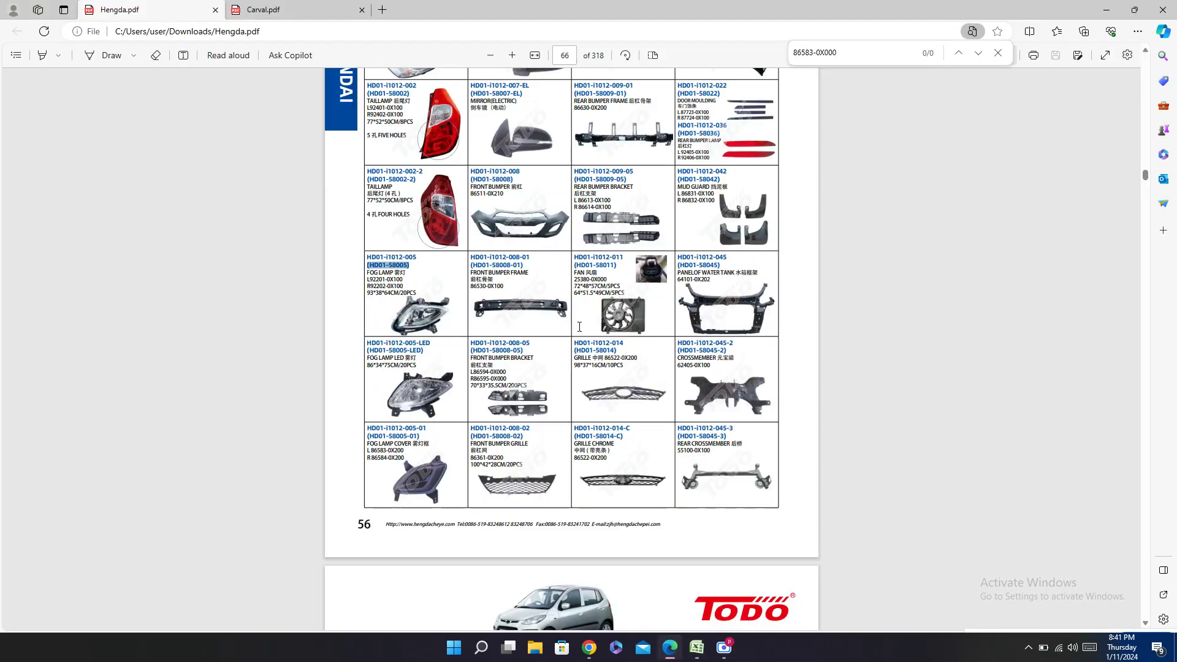
click(394, 279)
drag(403, 279, 367, 279)
key(ctrl+c)
click(696, 647)
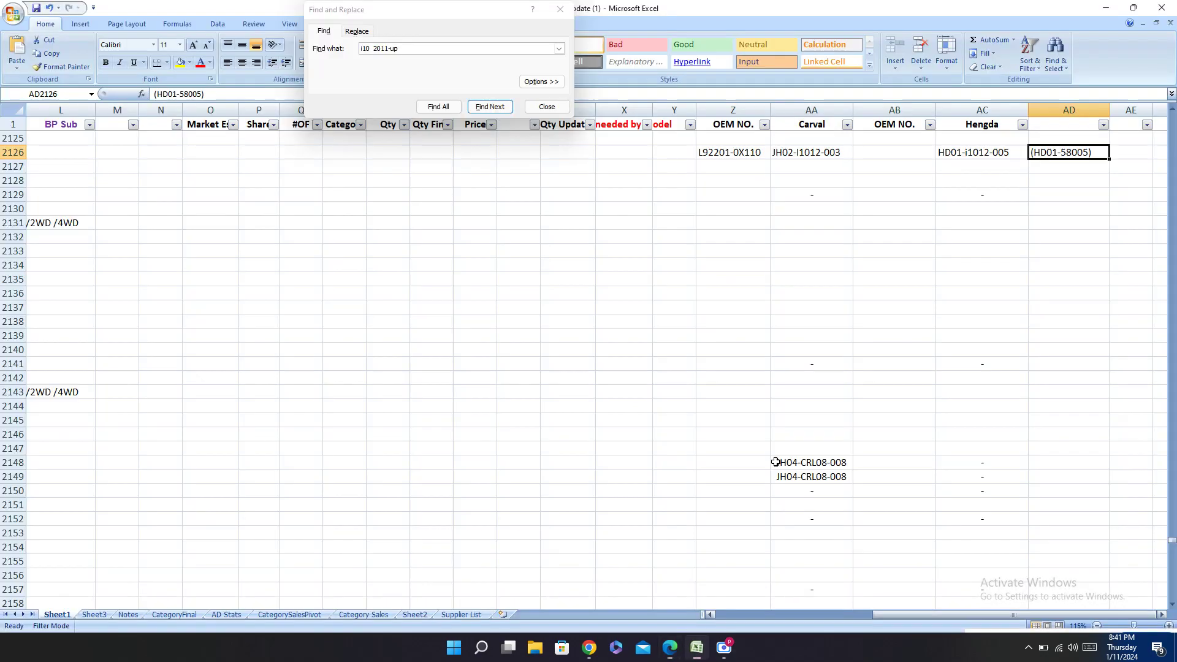
click(883, 154)
key(ctrl+v)
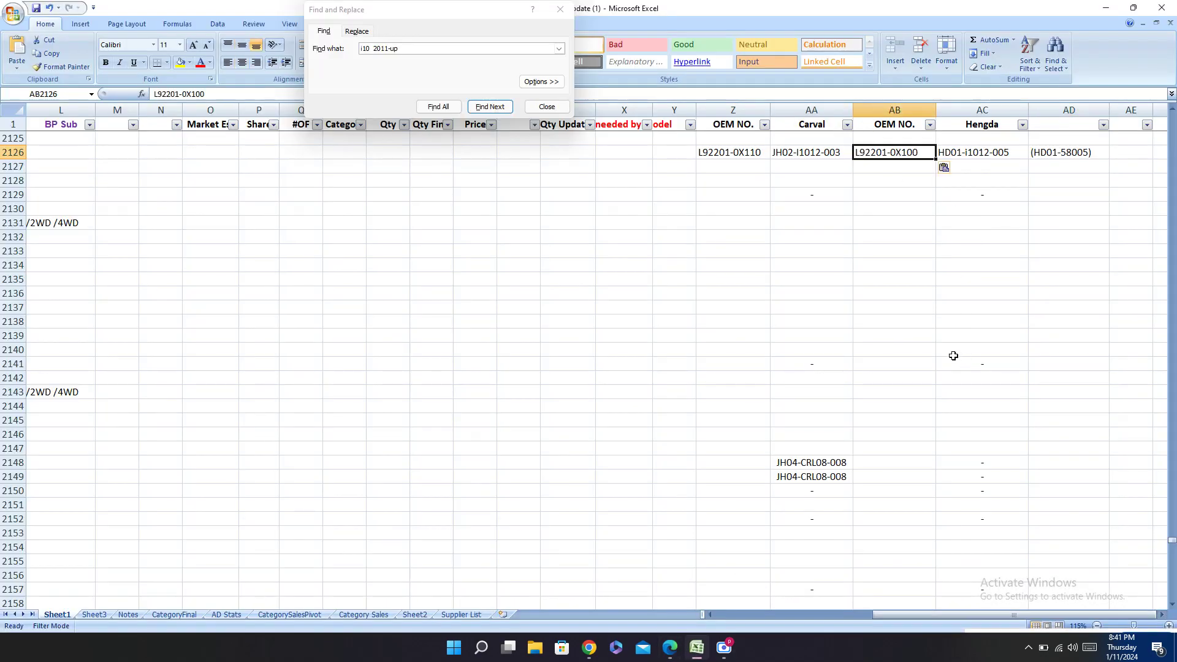
key(Left)
key(Left)
key(Left)
key(Left)
key(Left)
key(Left)
key(Left)
key(Left)
key(Left)
key(Left)
key(Left)
key(Left)
key(Left)
key(Left)
key(Left)
key(Left)
key(Left)
key(Left)
key(Left)
key(Left)
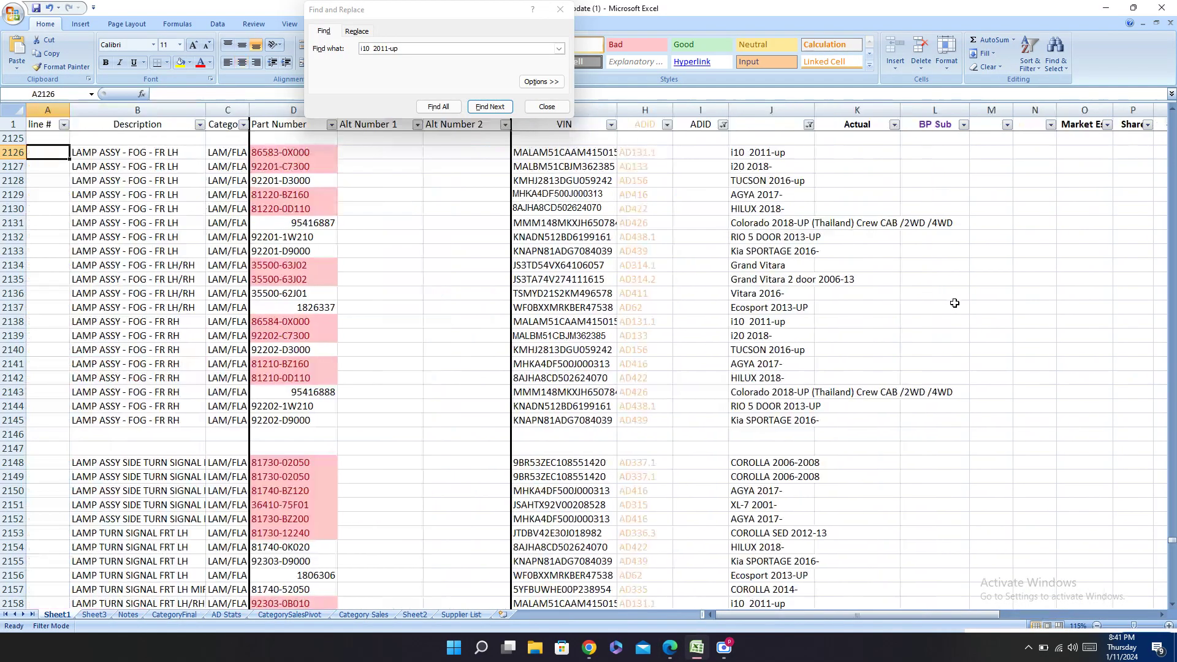
Step: Find the next i10 2011-up fog lamp row, 2138, and select it
click(490, 107)
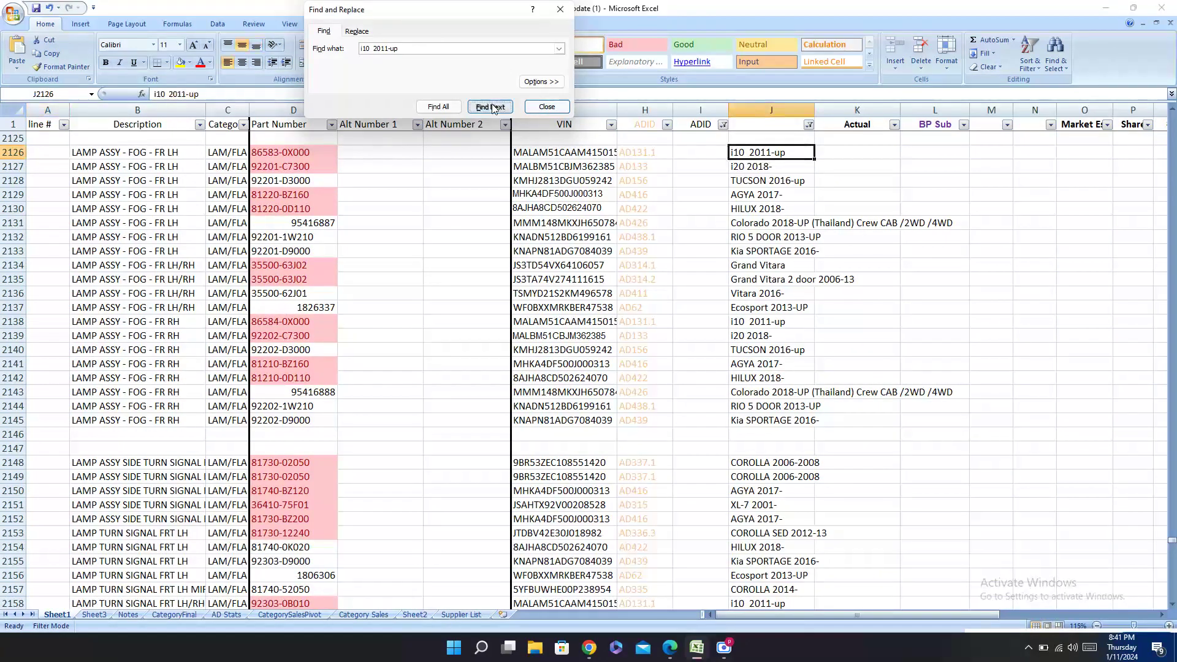
click(486, 108)
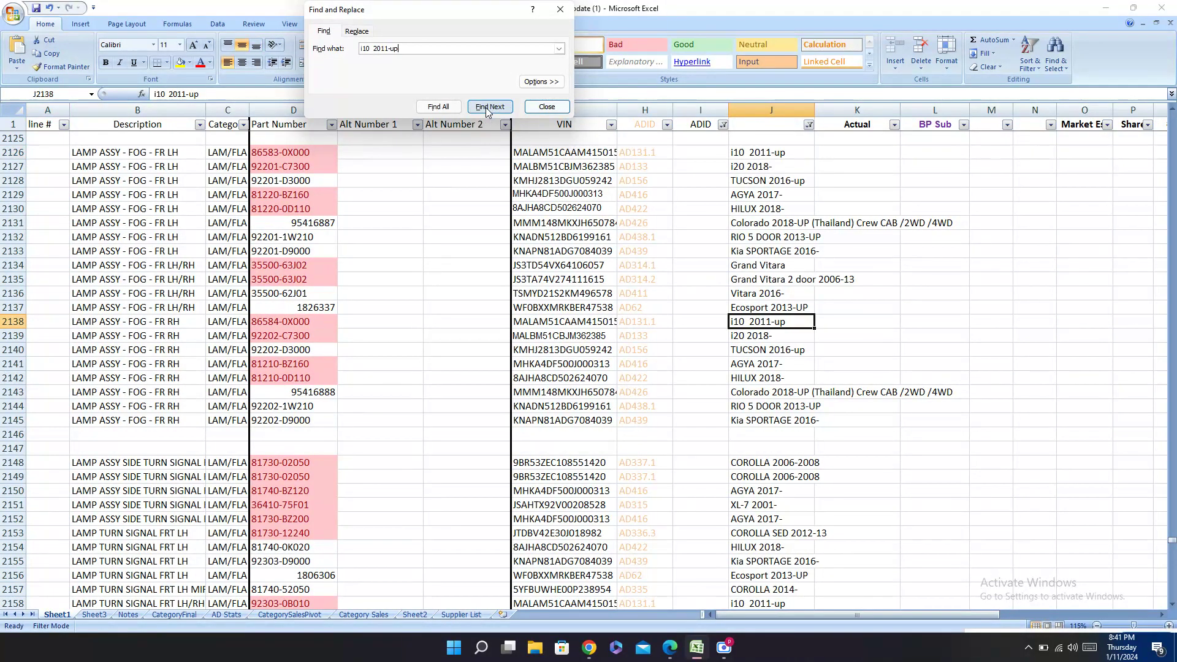
click(2, 323)
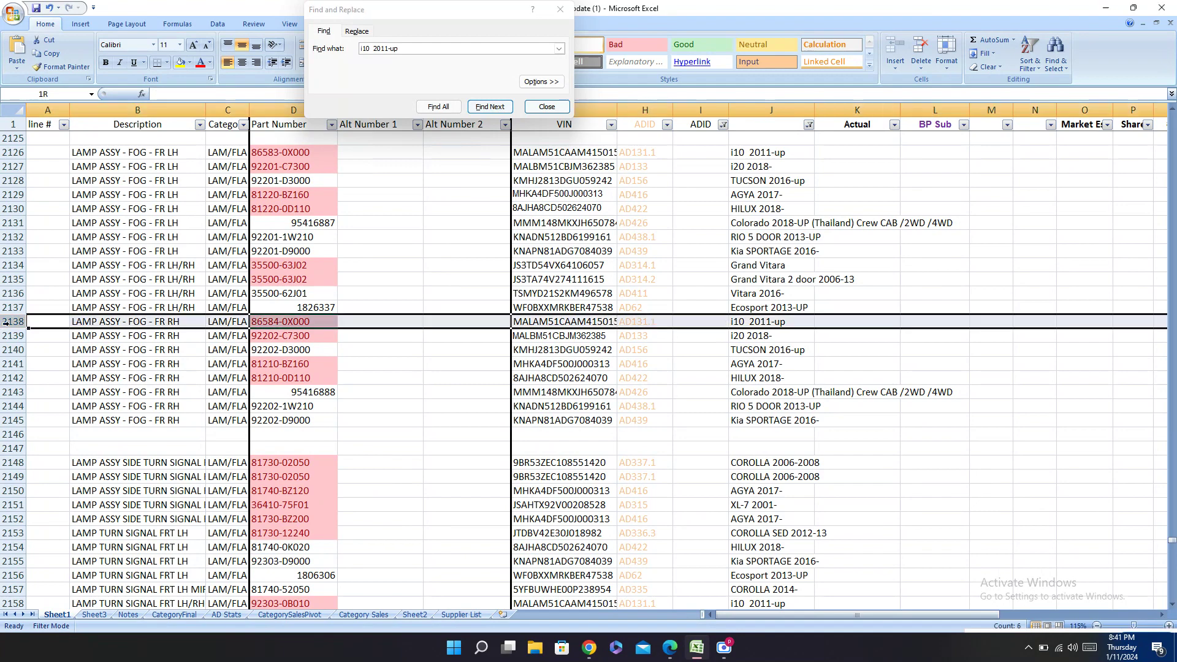
drag(755, 613, 1036, 604)
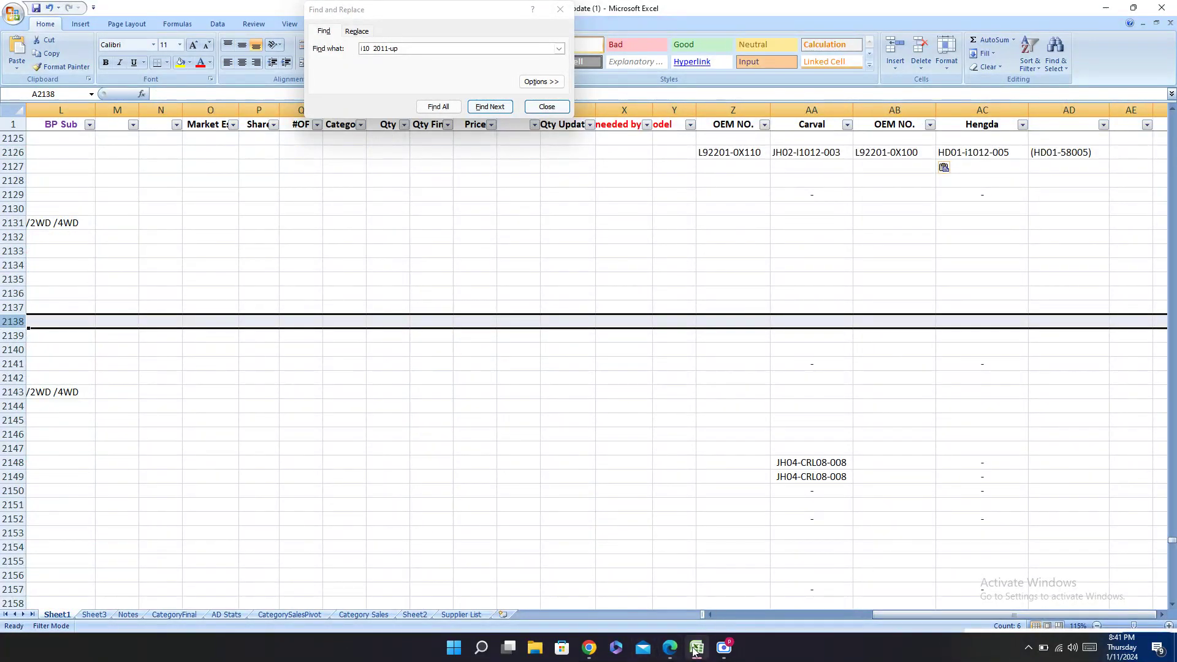
Step: Copy OEM number R92202-0X100 from the Hengda catalogue into AB2138
click(670, 647)
triple_click(387, 286)
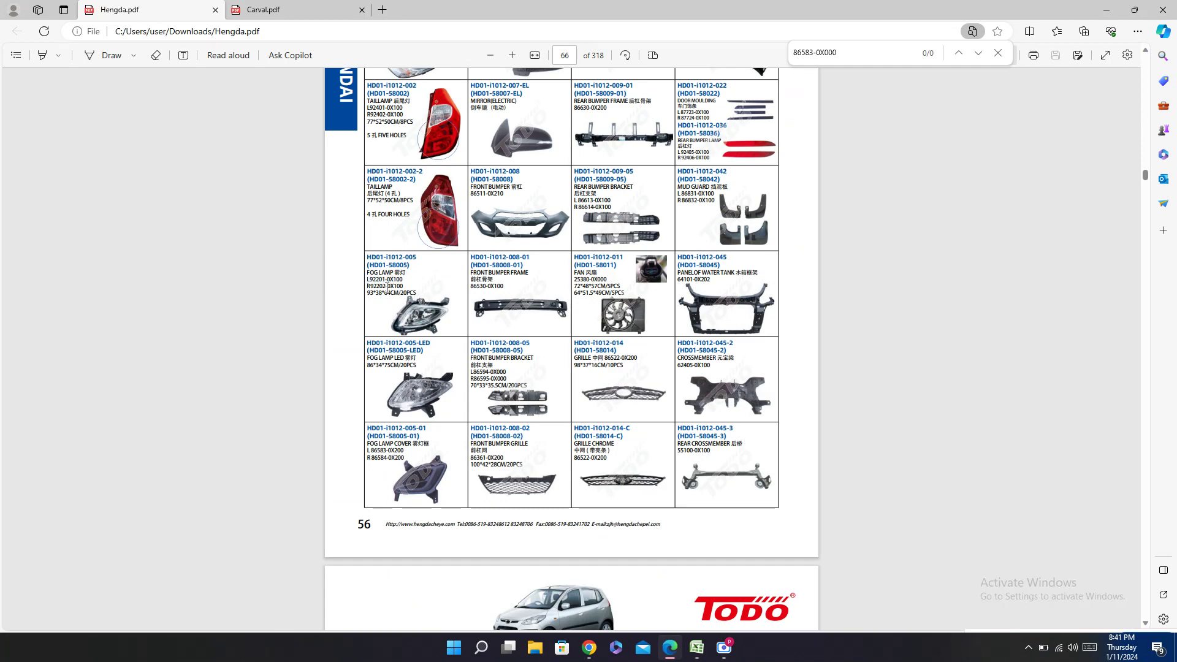
right_click(393, 286)
click(408, 167)
click(696, 647)
click(886, 325)
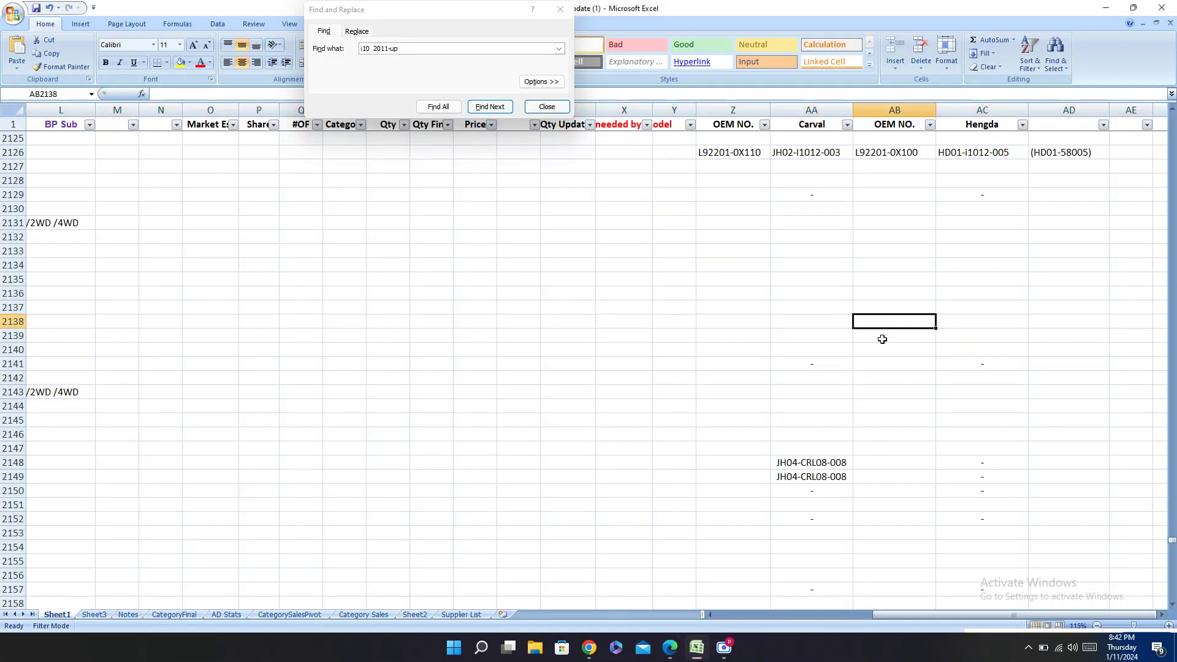
key(ctrl+v)
Step: Paste Hengda number HD01-i1012-005 into AC2138
click(670, 647)
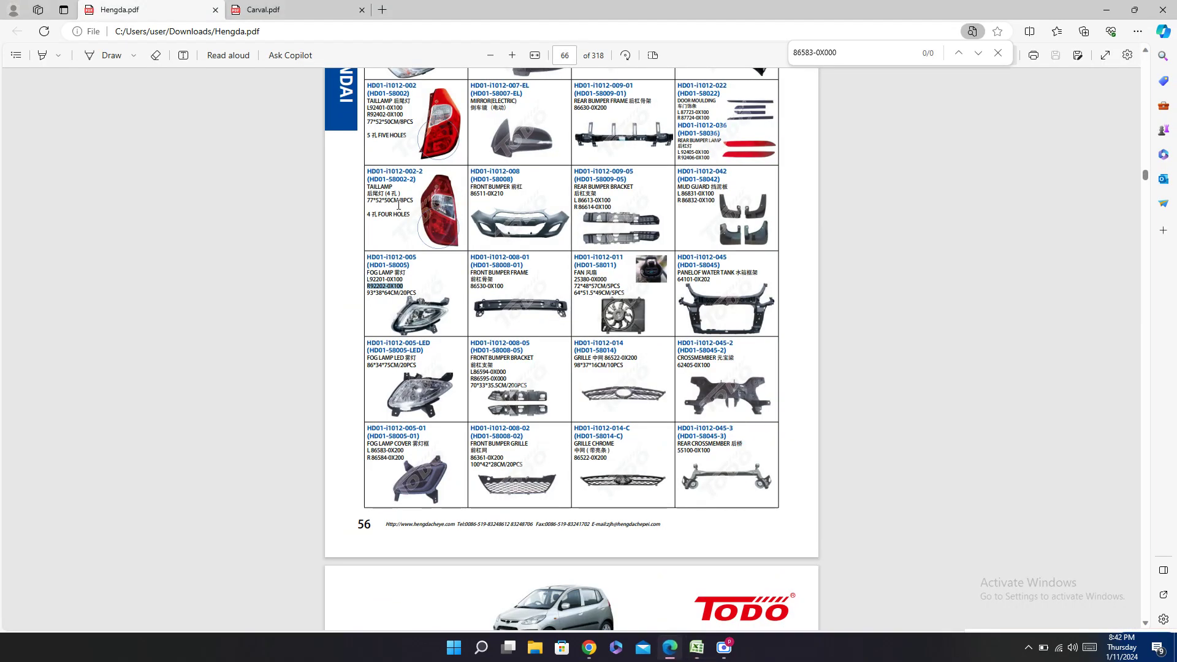
triple_click(387, 258)
click(696, 647)
click(951, 323)
key(ctrl+v)
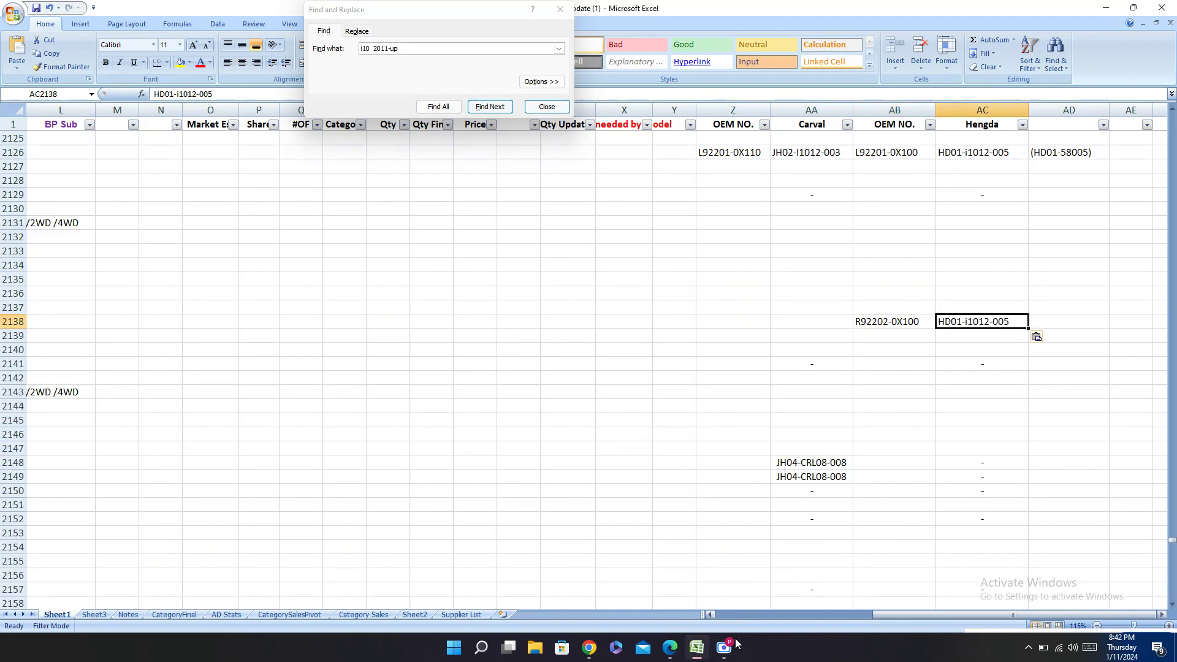
Step: Paste the secondary Hengda code (HD01-58005) into AD2138
click(670, 648)
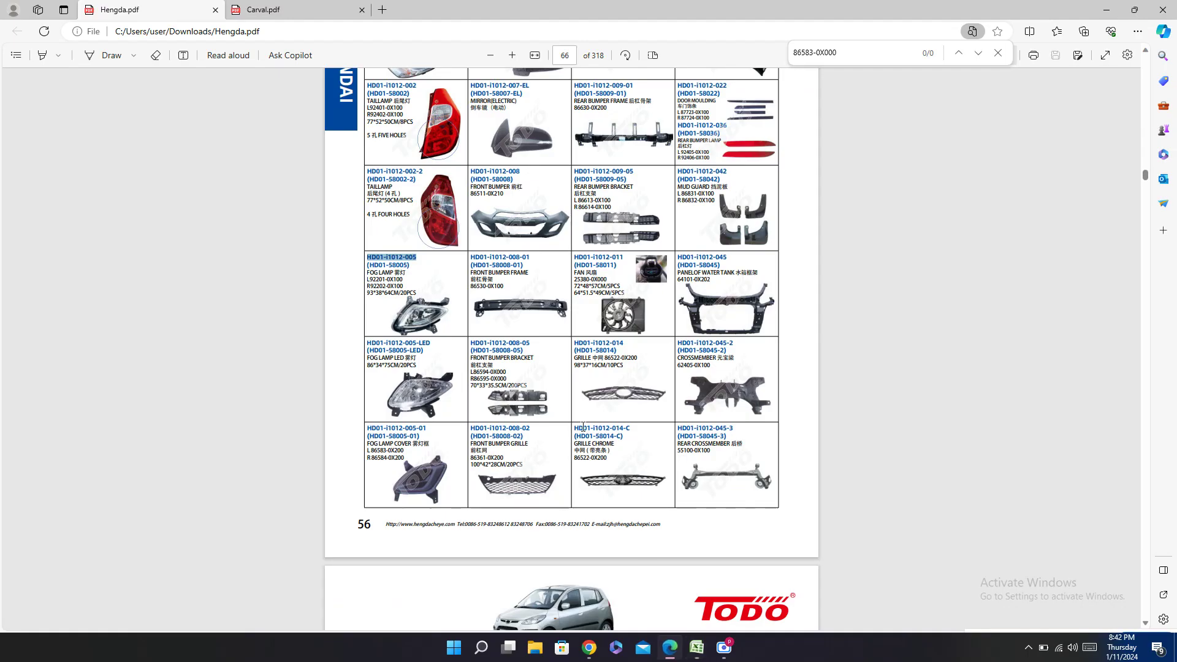
double_click(385, 259)
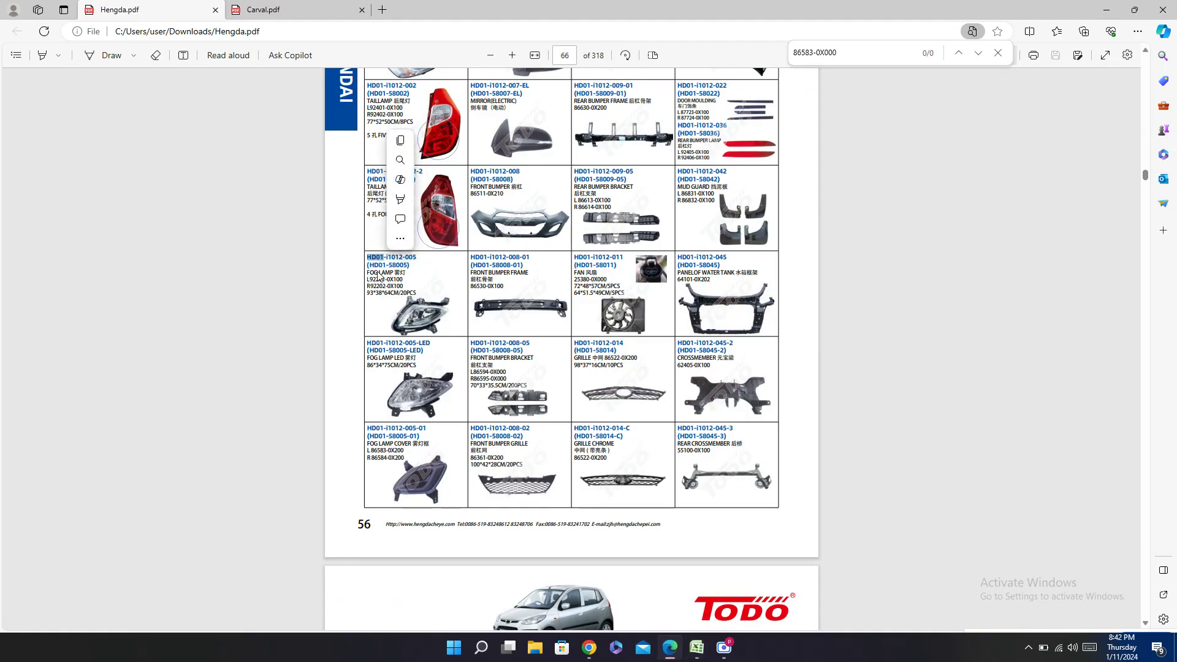
double_click(379, 265)
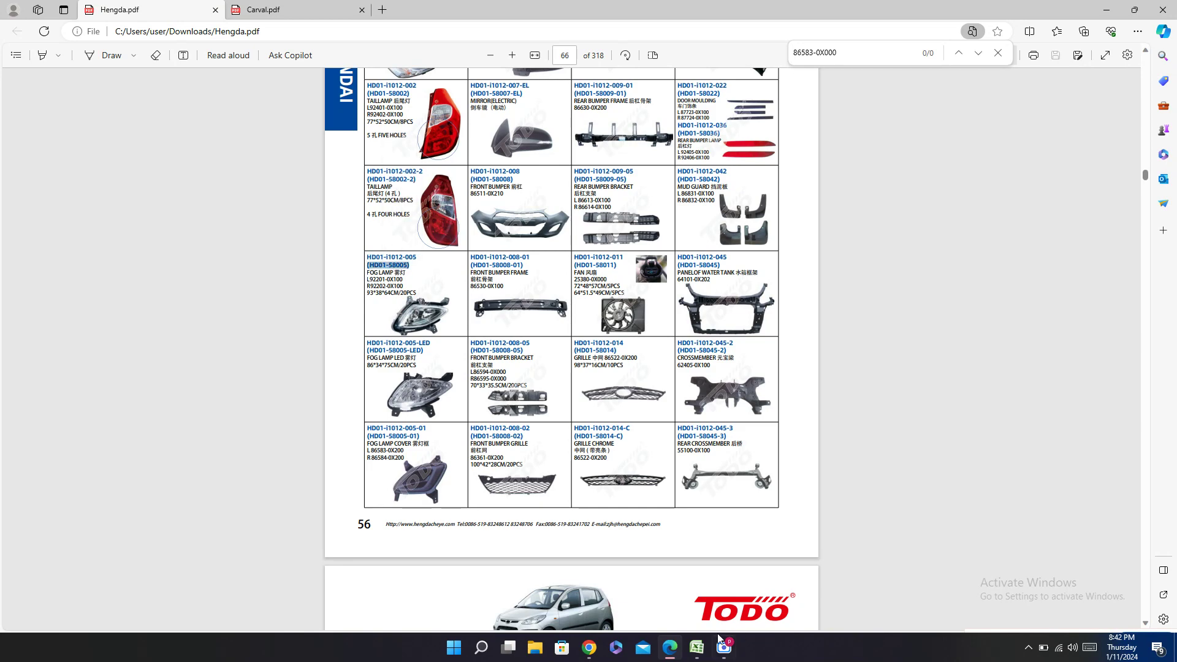
click(696, 647)
click(1051, 325)
key(ctrl+v)
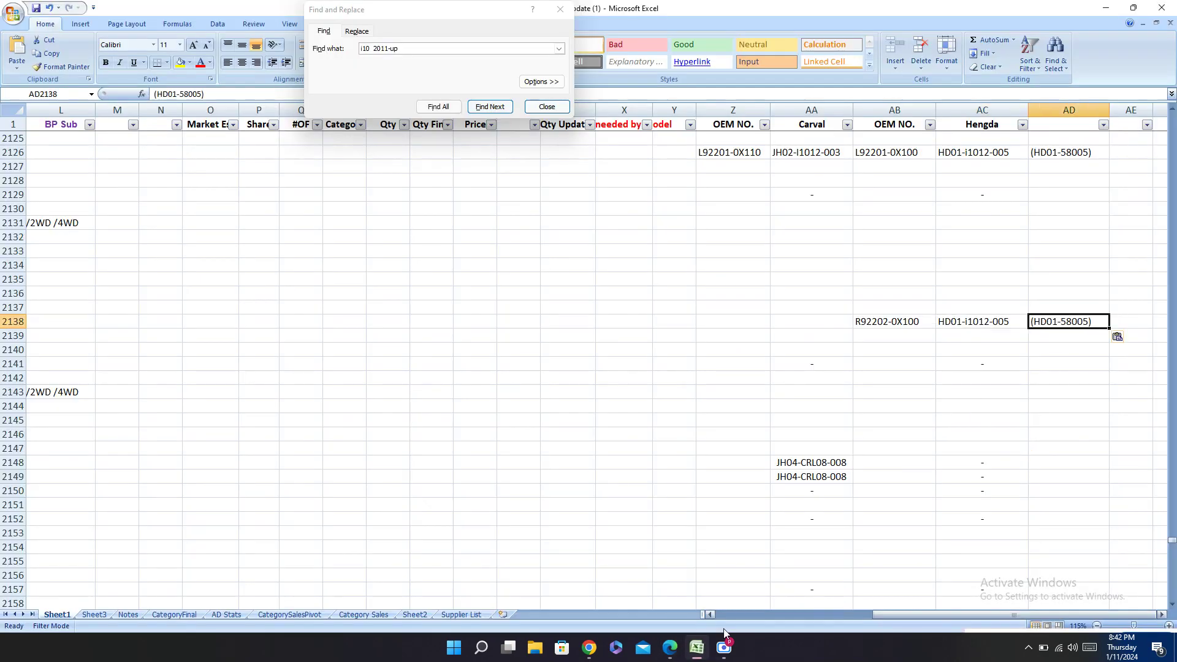
Step: Put OEM number R92202-0X110 from Carval into Z2138, deleting the stray leading 0
click(670, 647)
click(307, 10)
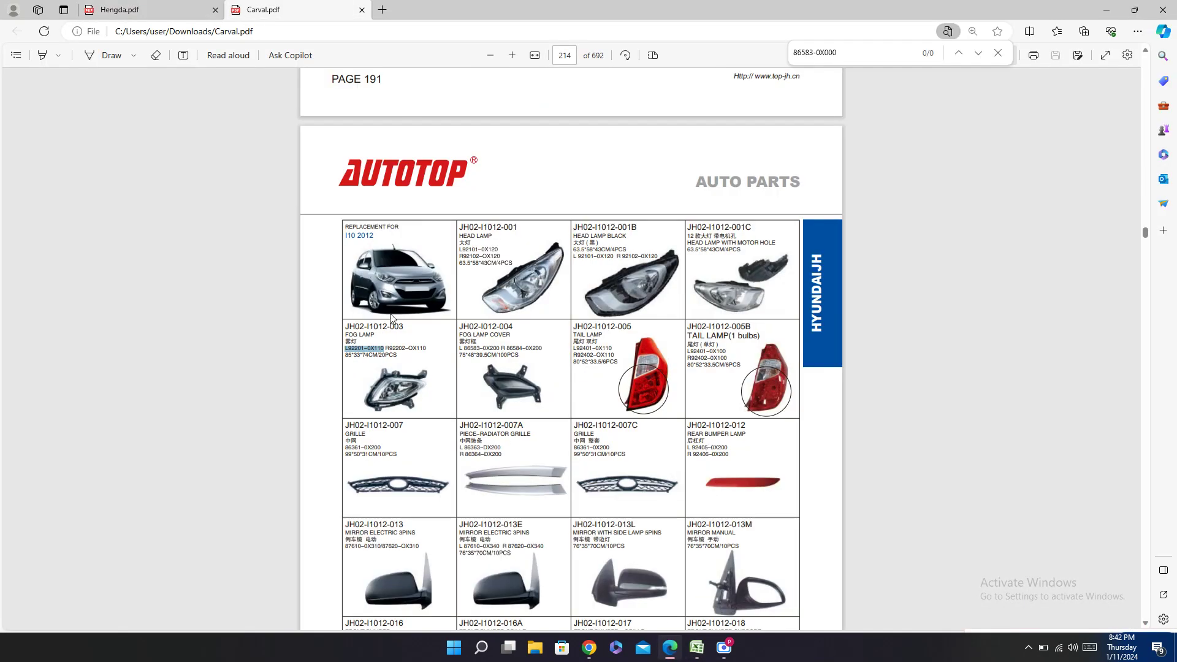
drag(381, 347, 425, 344)
click(697, 647)
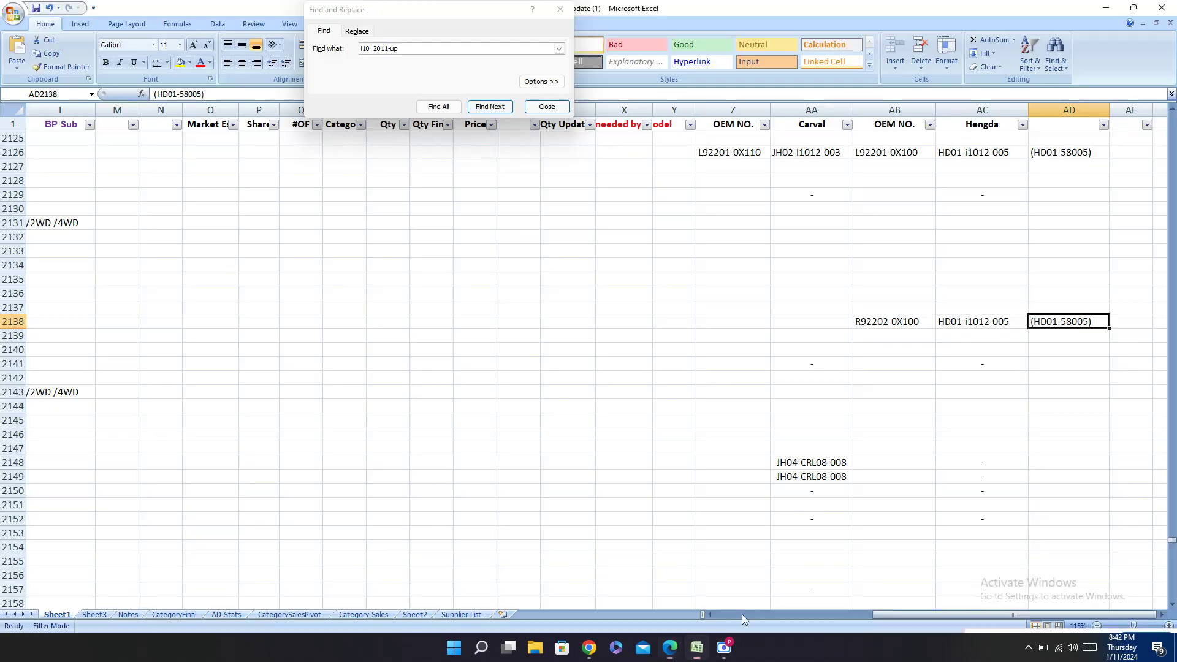
click(750, 320)
key(ctrl+v)
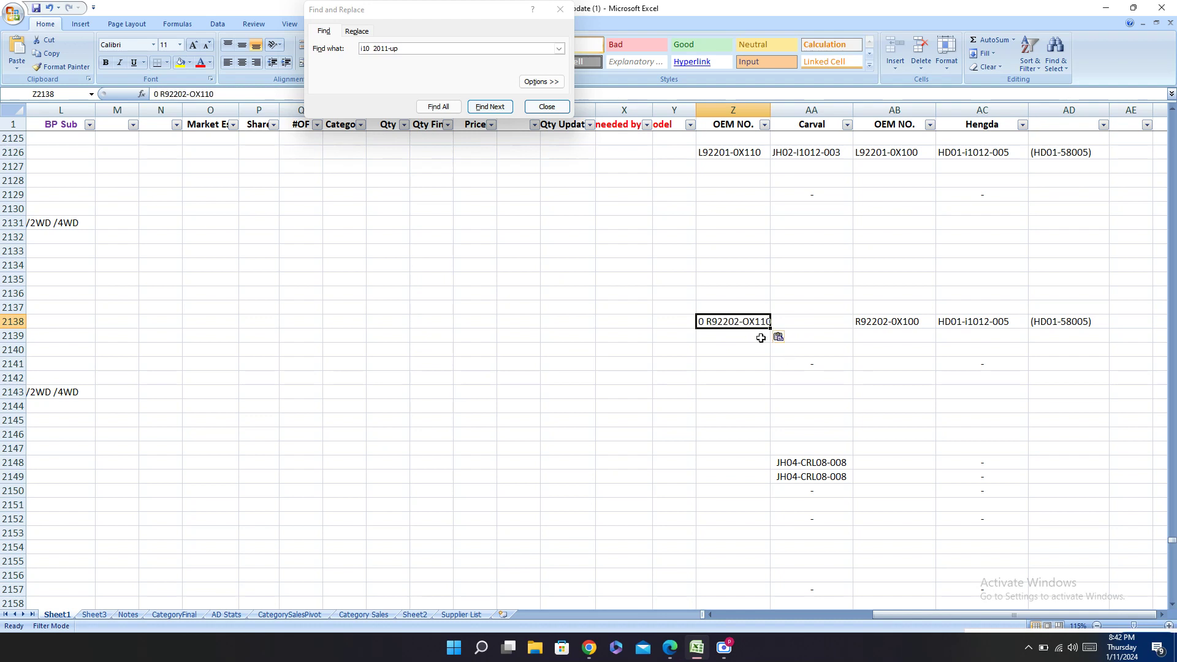
double_click(708, 321)
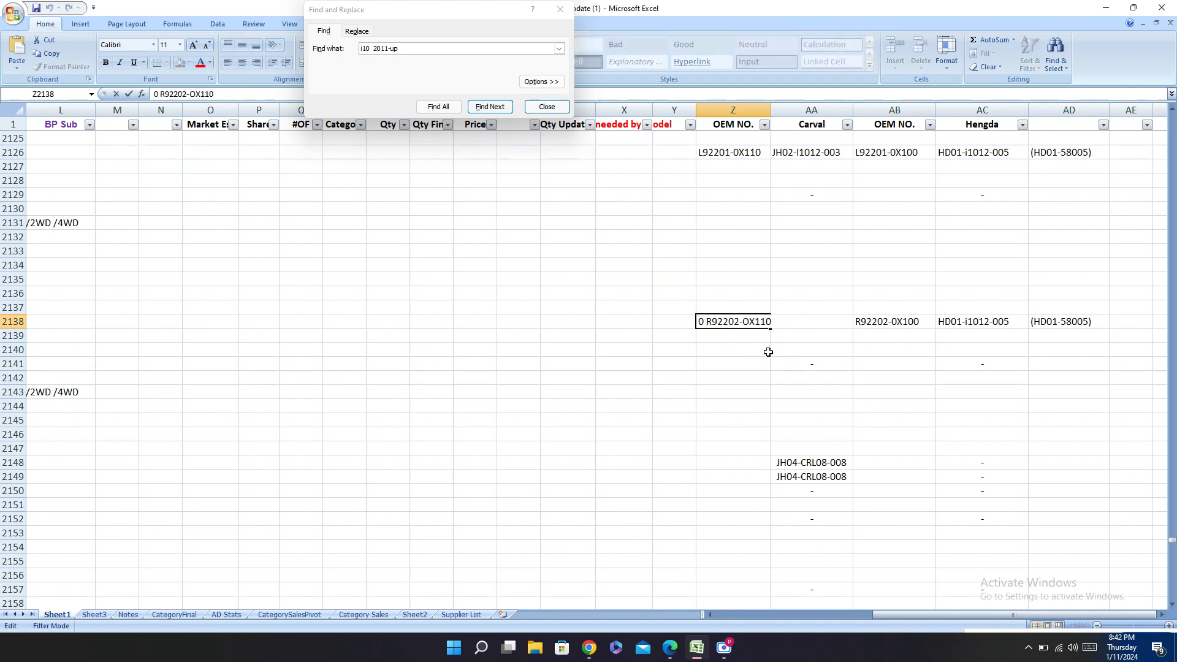
key(BackSpace)
key(BackSpace)
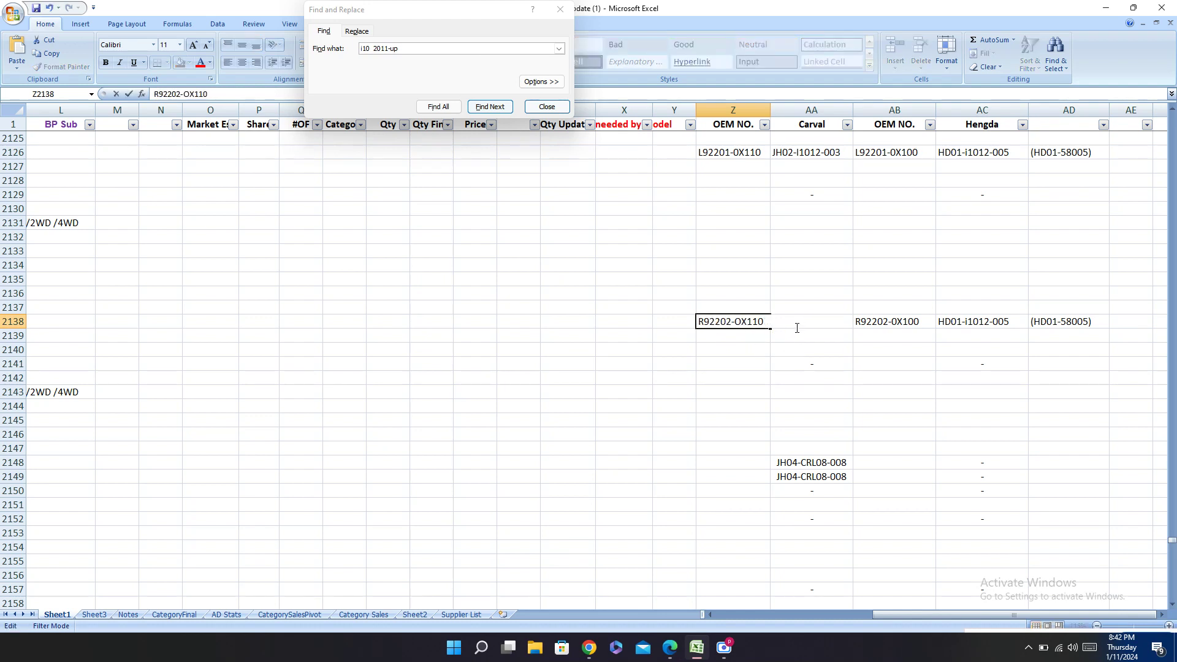
click(799, 364)
Step: Paste Carval code JH02-I1012-003 into AA2138
click(799, 325)
click(670, 648)
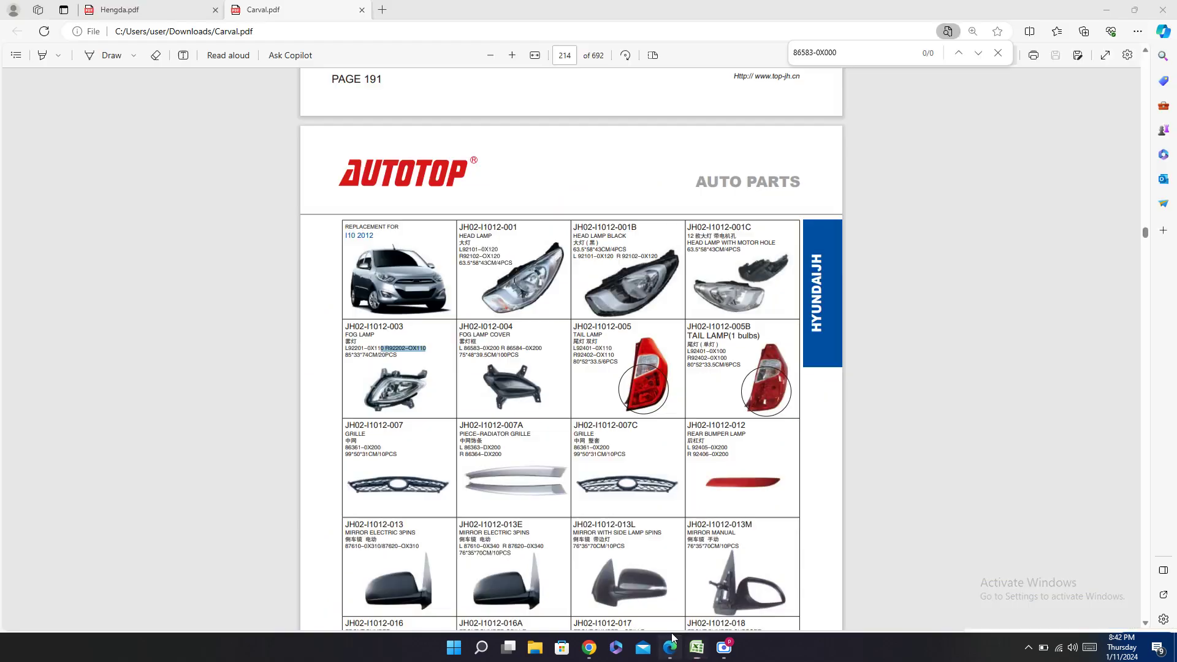
double_click(389, 326)
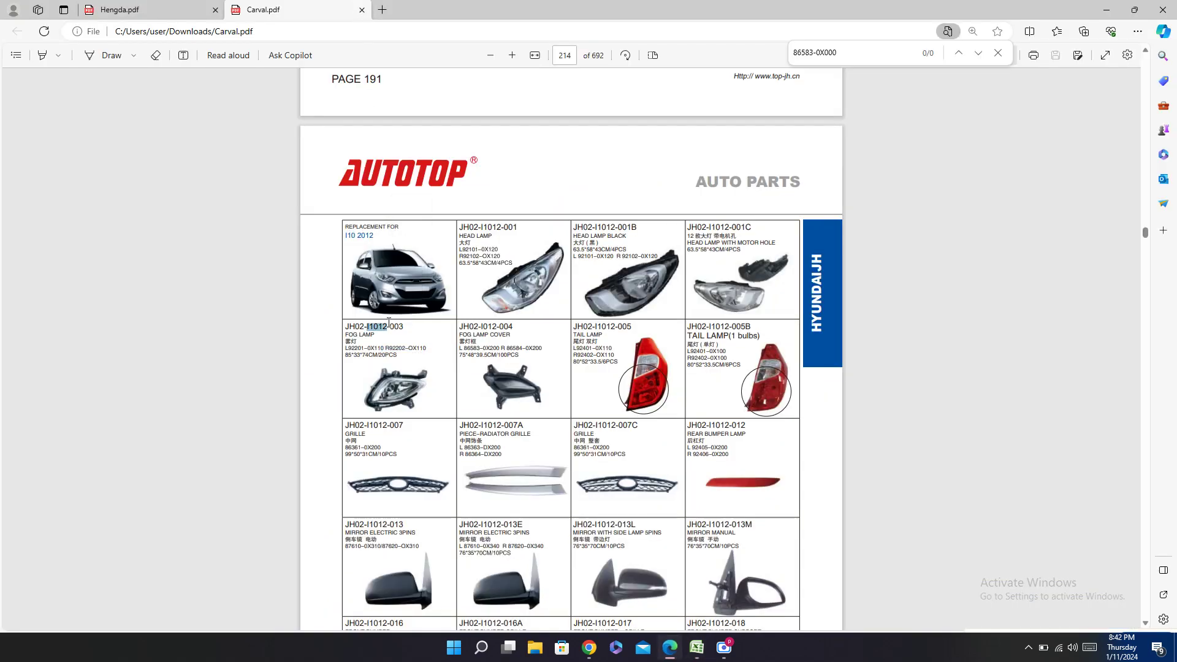
click(696, 648)
key(ctrl+v)
key(Left)
key(Left)
key(Left)
key(Left)
key(Left)
key(Left)
key(Left)
key(Left)
key(Left)
key(Left)
key(Left)
key(Left)
key(Left)
key(Left)
key(Left)
key(Left)
key(Left)
key(Left)
key(Left)
key(Left)
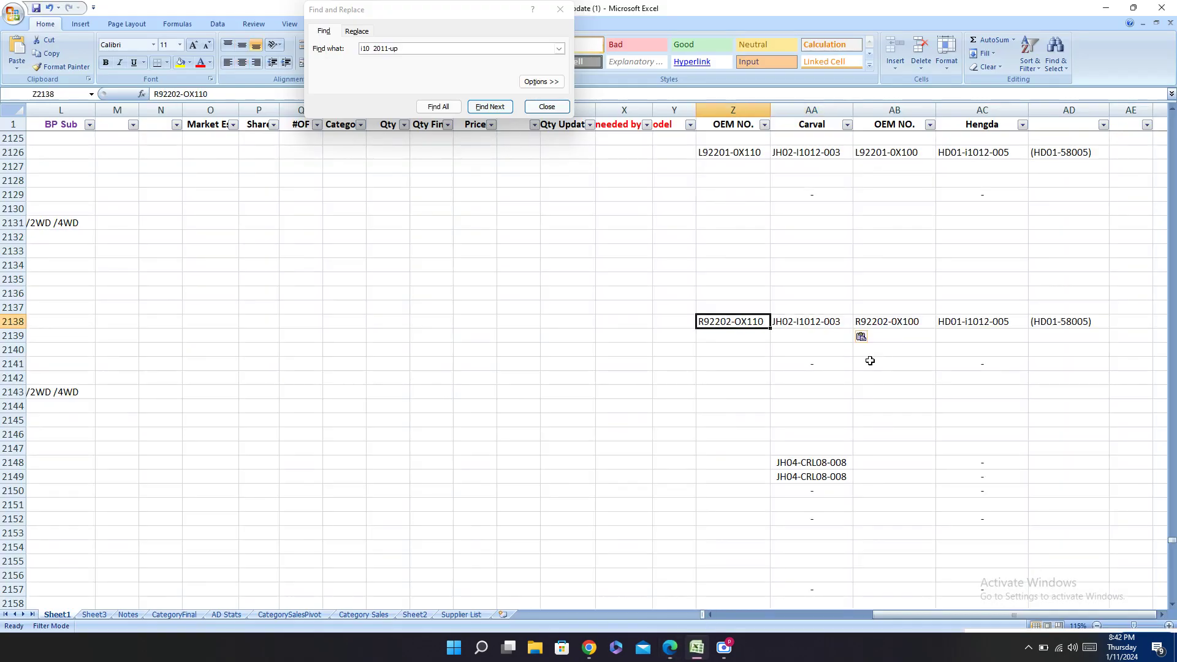
Step: Search the Carval catalogue for turn signal part 92303-0B010, then shortened to 92303-
click(490, 106)
click(490, 106)
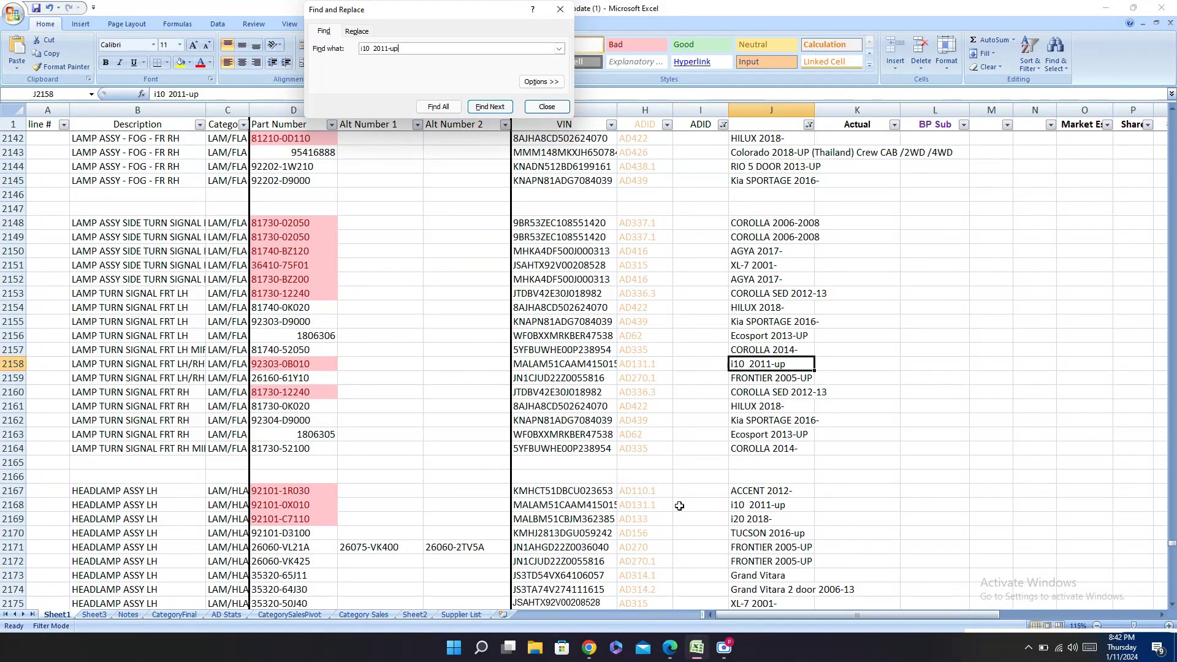
click(282, 365)
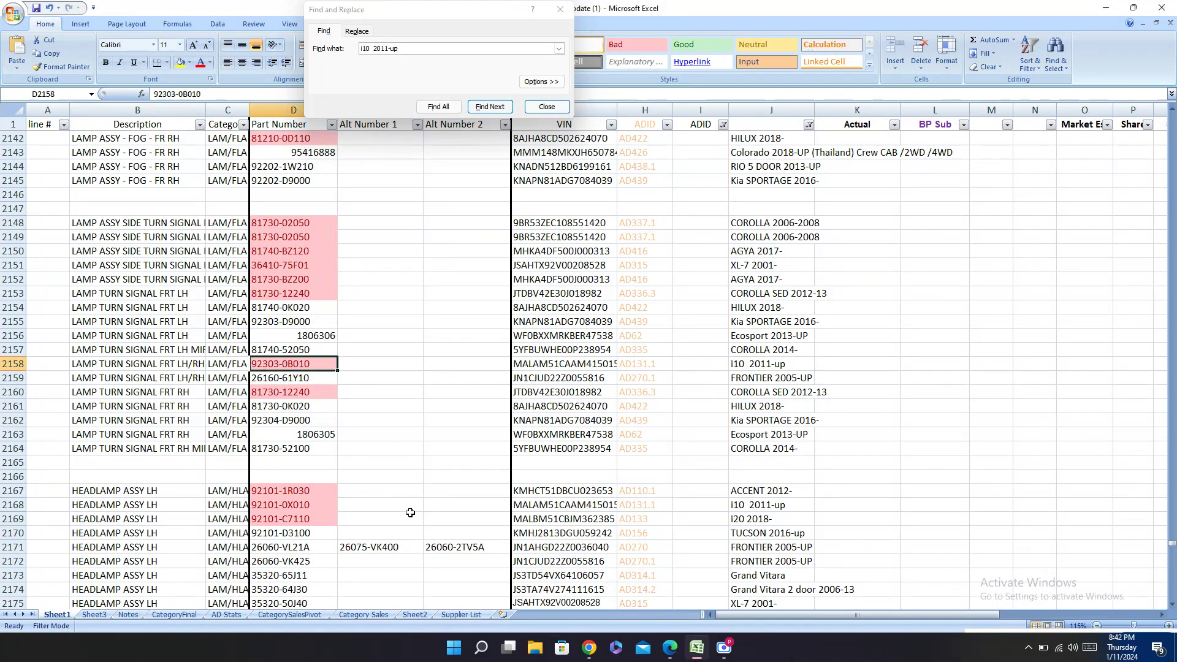
key(ctrl+c)
click(670, 648)
key(ctrl+f)
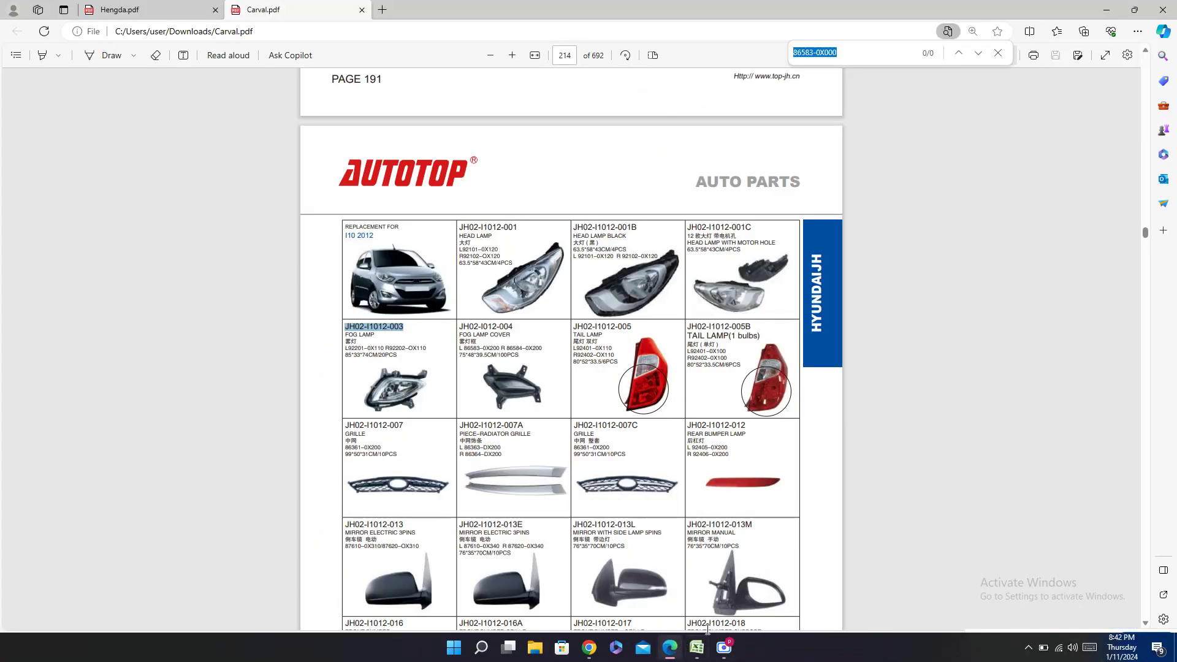
key(ctrl+v)
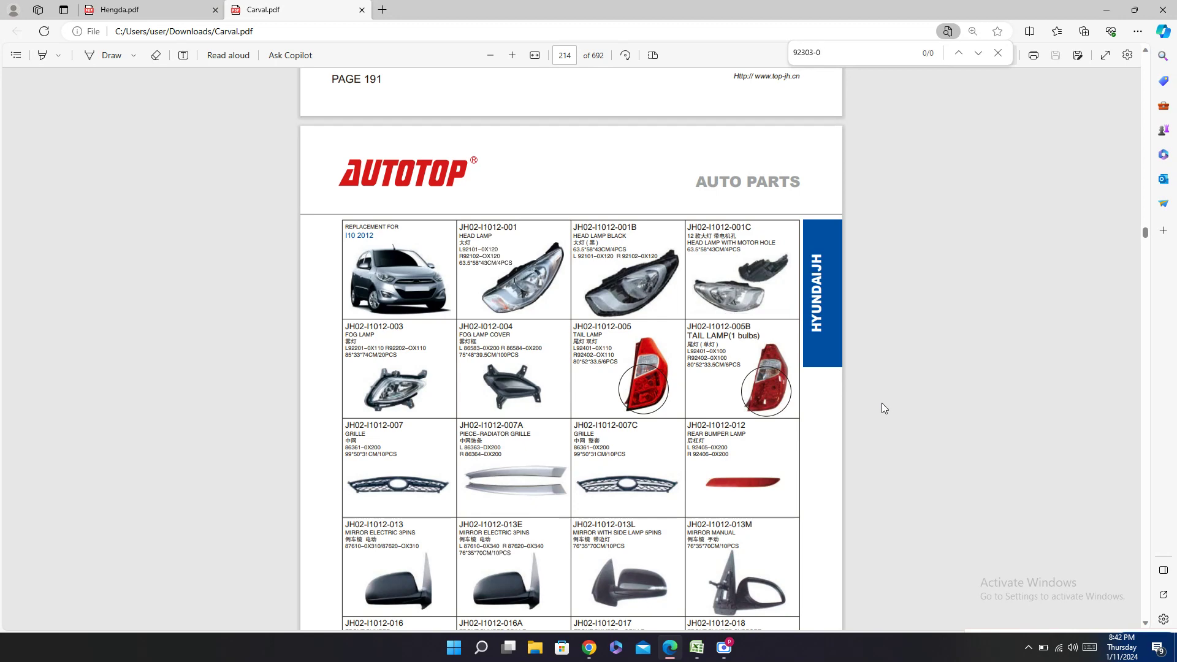
key(BackSpace)
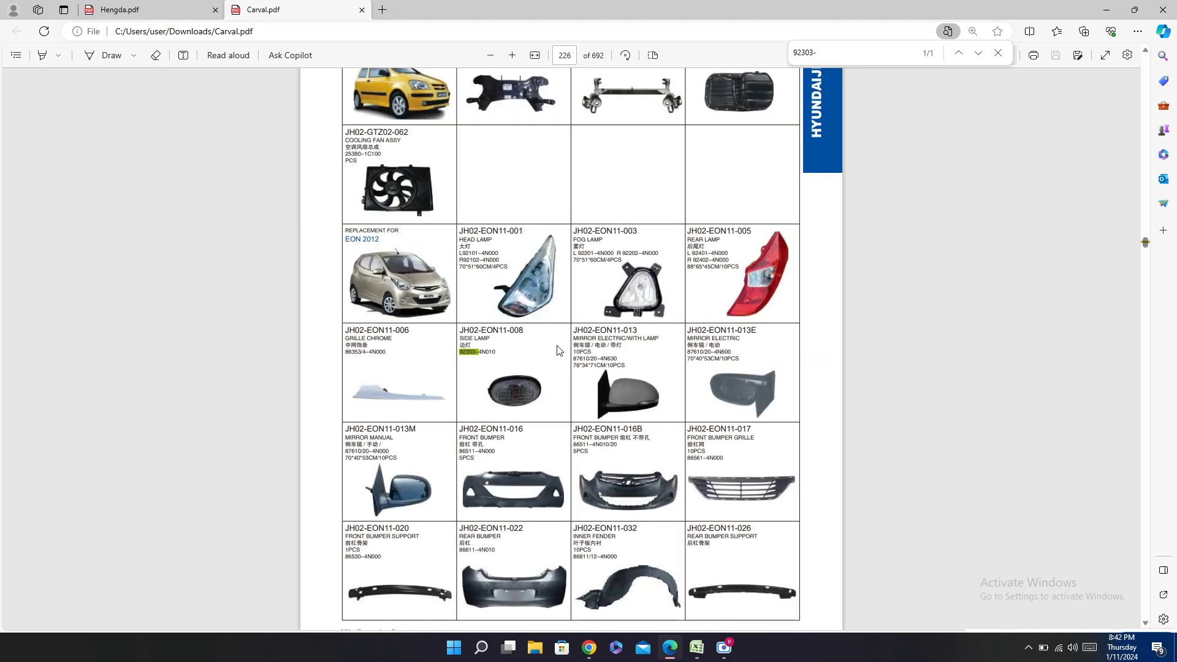
scroll(527, 343, up, 5)
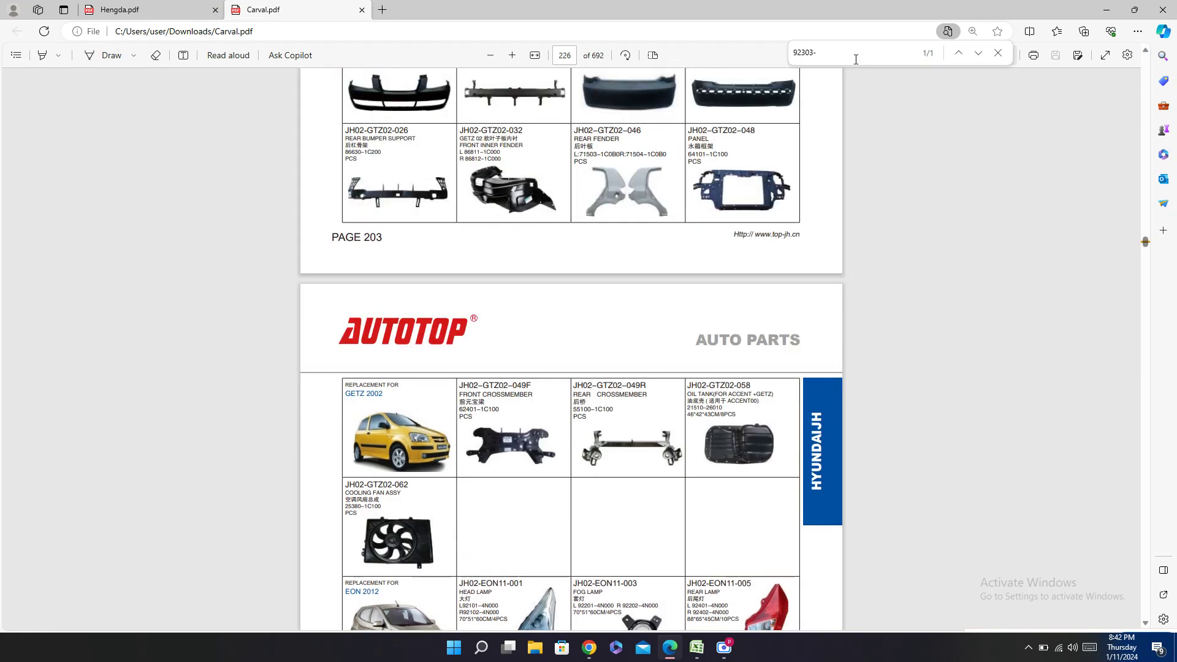
Step: Copy Carval code JH02-I1012-003 from AA2138 and search the Carval catalogue for it
click(704, 652)
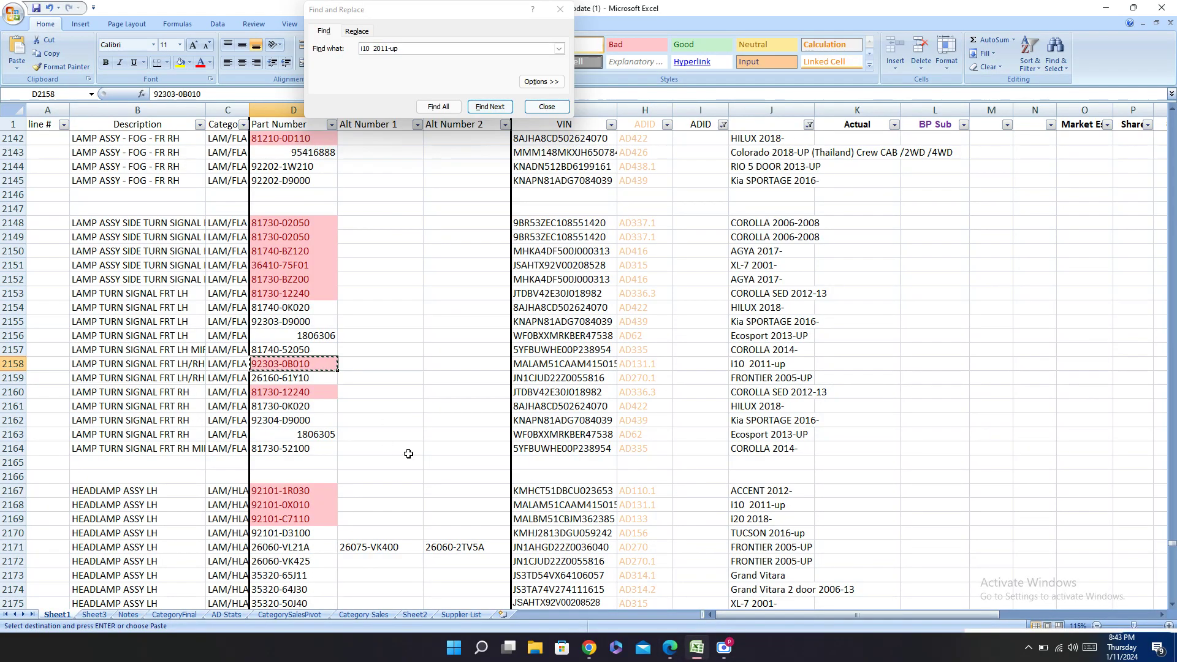
scroll(776, 566, up, 4)
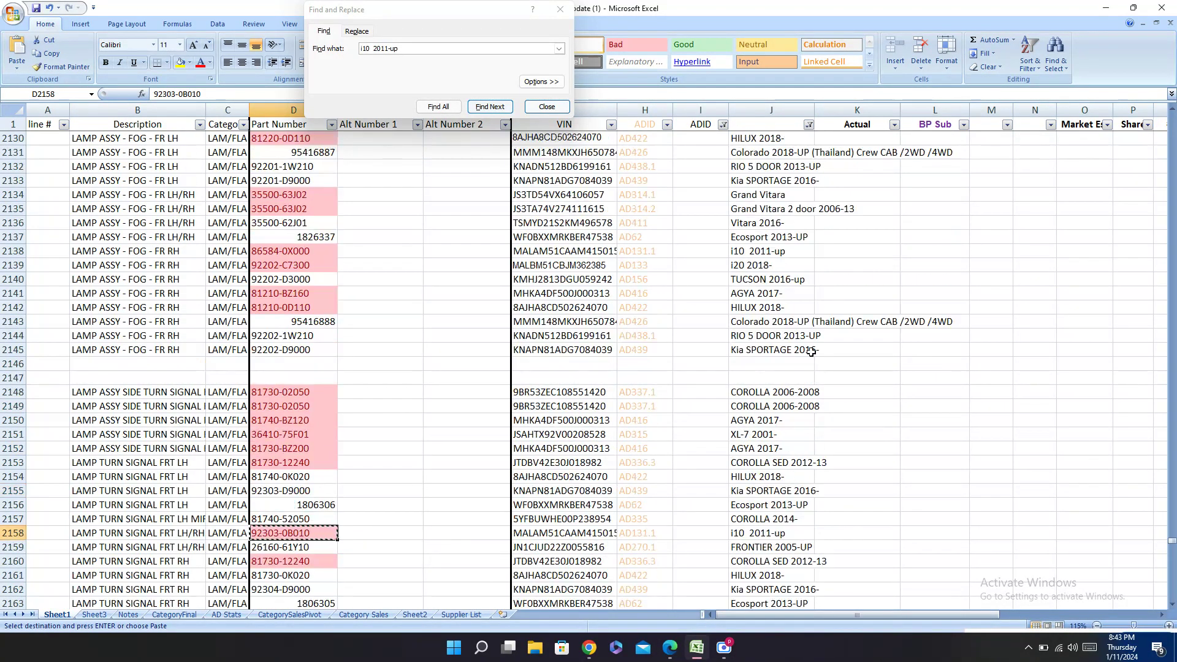
click(777, 250)
key(Right)
key(Right)
key(Right)
key(Right)
key(Right)
key(Right)
key(Right)
key(Right)
key(Right)
key(Right)
key(Right)
key(Right)
key(Right)
key(Right)
key(Right)
key(Right)
key(Right)
key(Right)
key(Right)
key(Right)
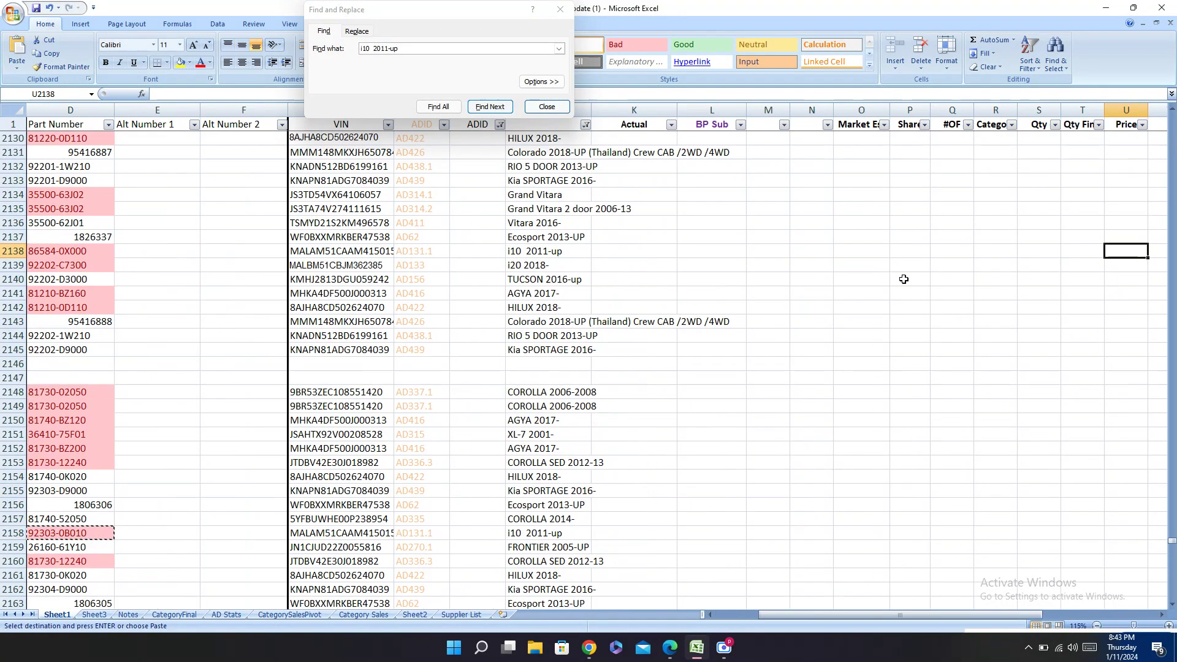
click(670, 648)
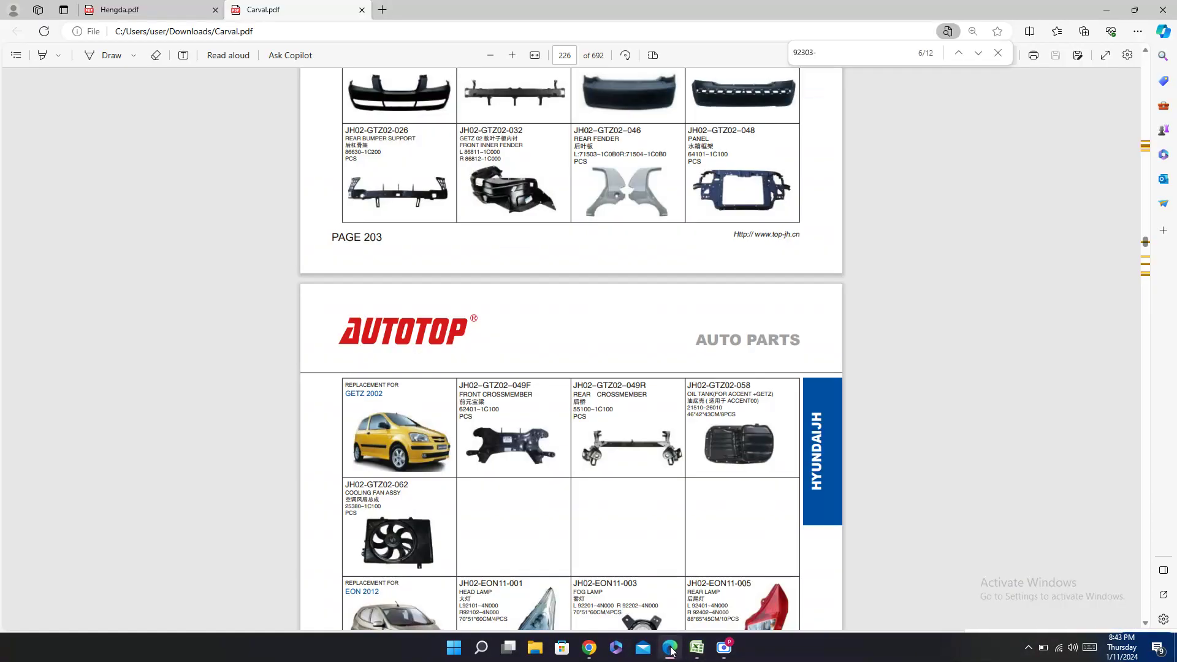
click(670, 648)
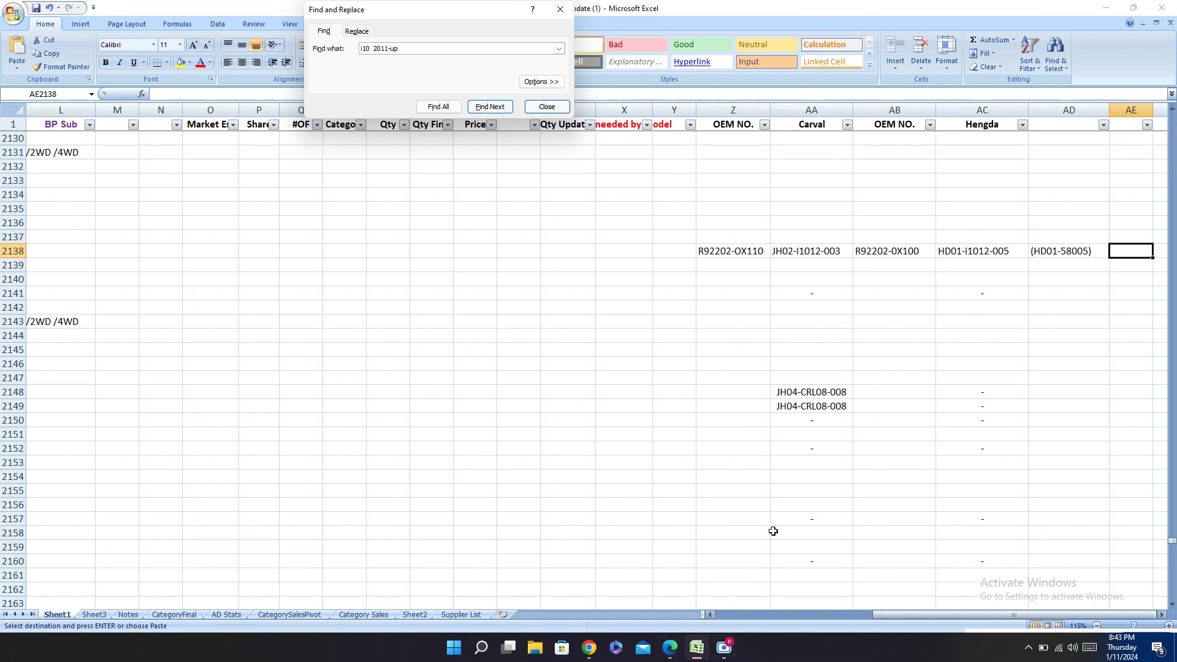
key(Escape)
click(792, 254)
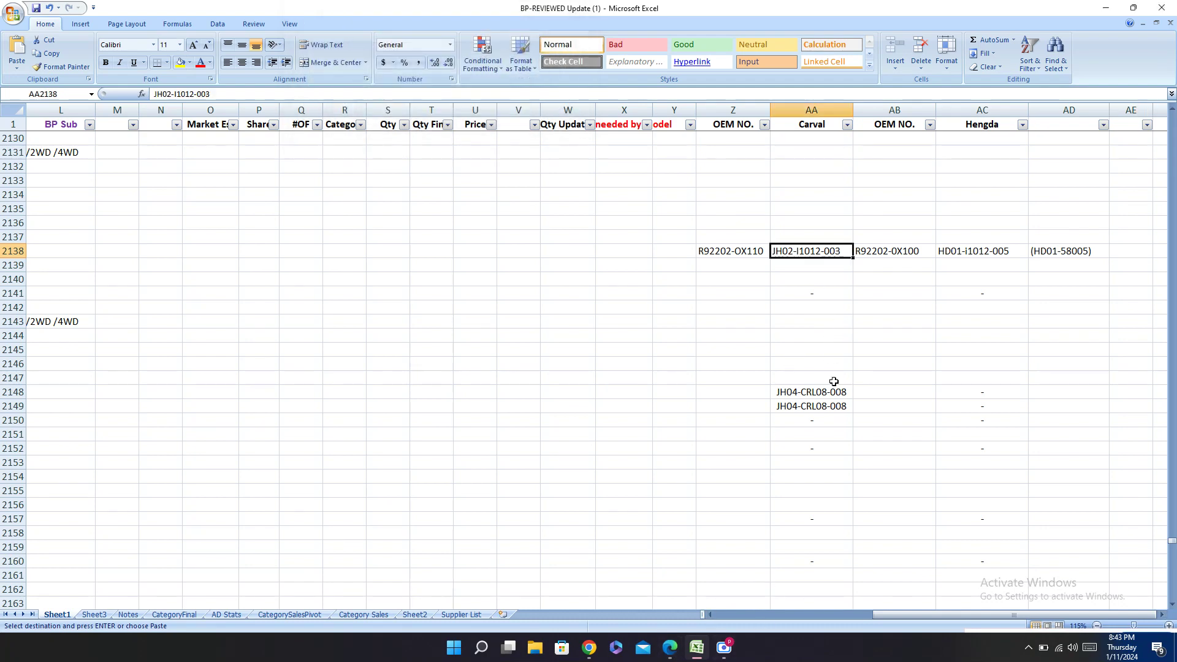
key(ctrl+c)
click(670, 649)
key(ctrl+f)
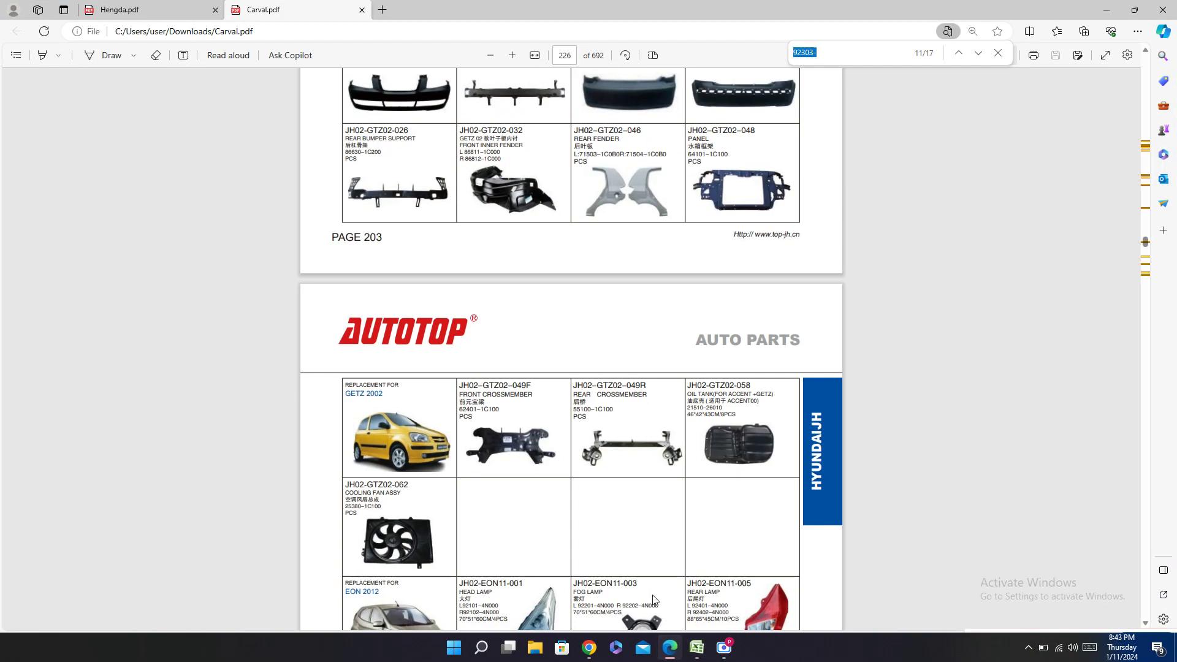
key(ctrl+v)
Step: Search the sheet for 'i10 2011-up' to reach and select turn signal row 2158
click(697, 647)
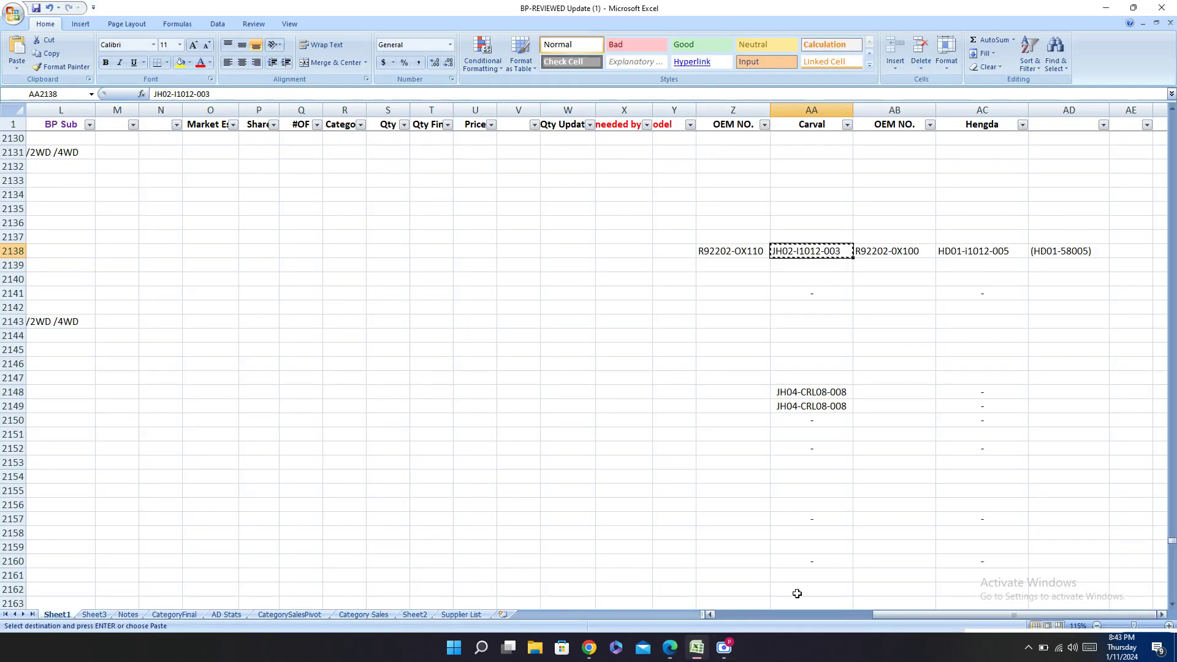
scroll(866, 610, left, 10)
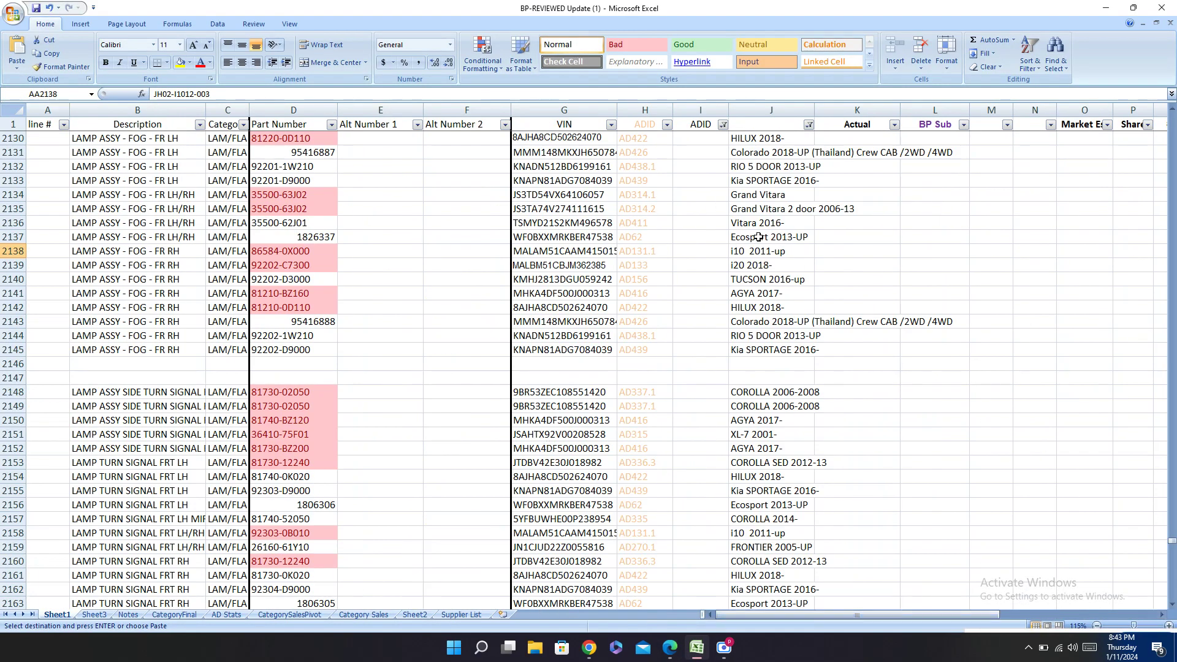
click(763, 252)
key(ctrl+c)
key(ctrl+f)
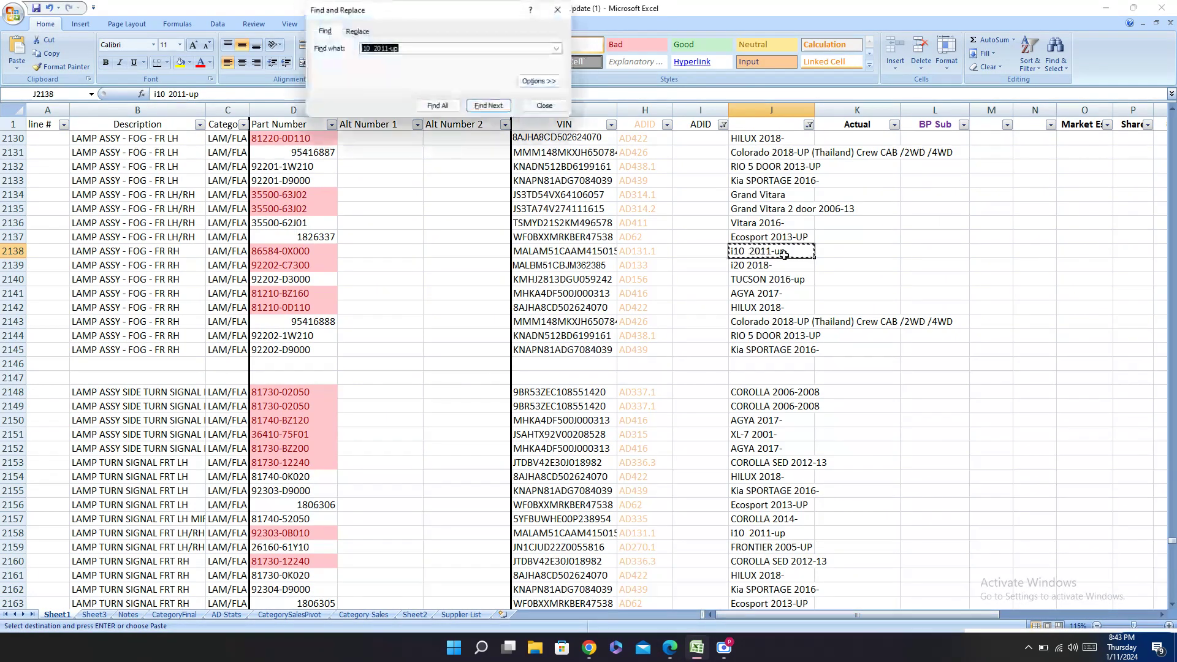
key(ctrl+v)
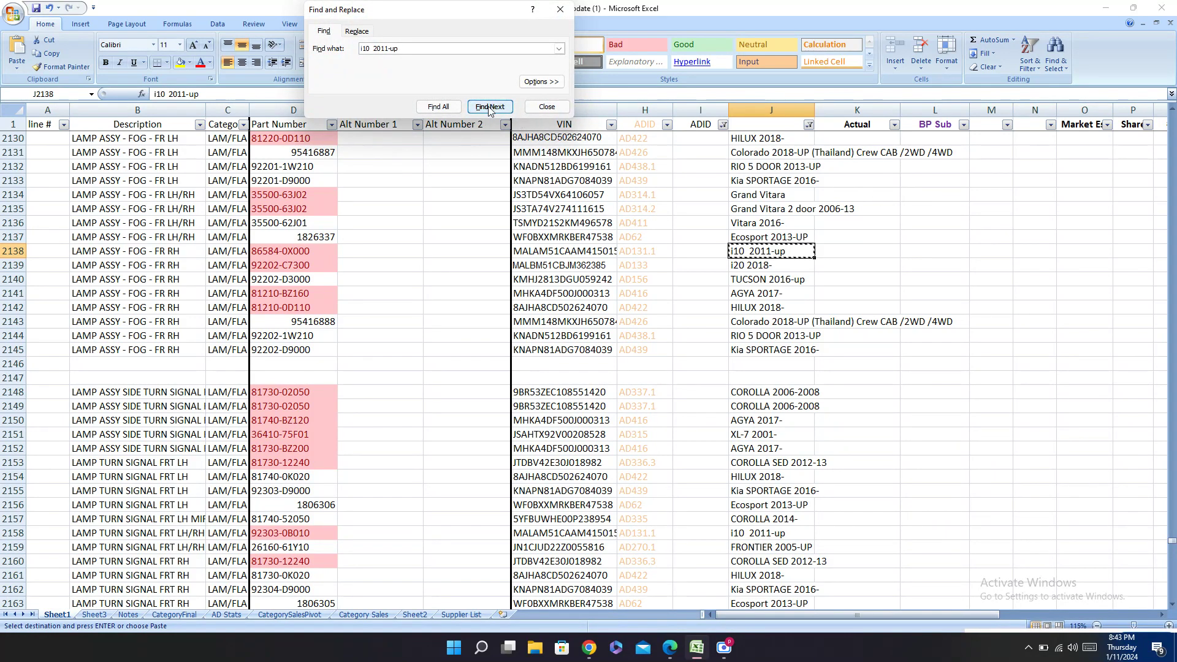
click(489, 107)
scroll(640, 311, down, 4)
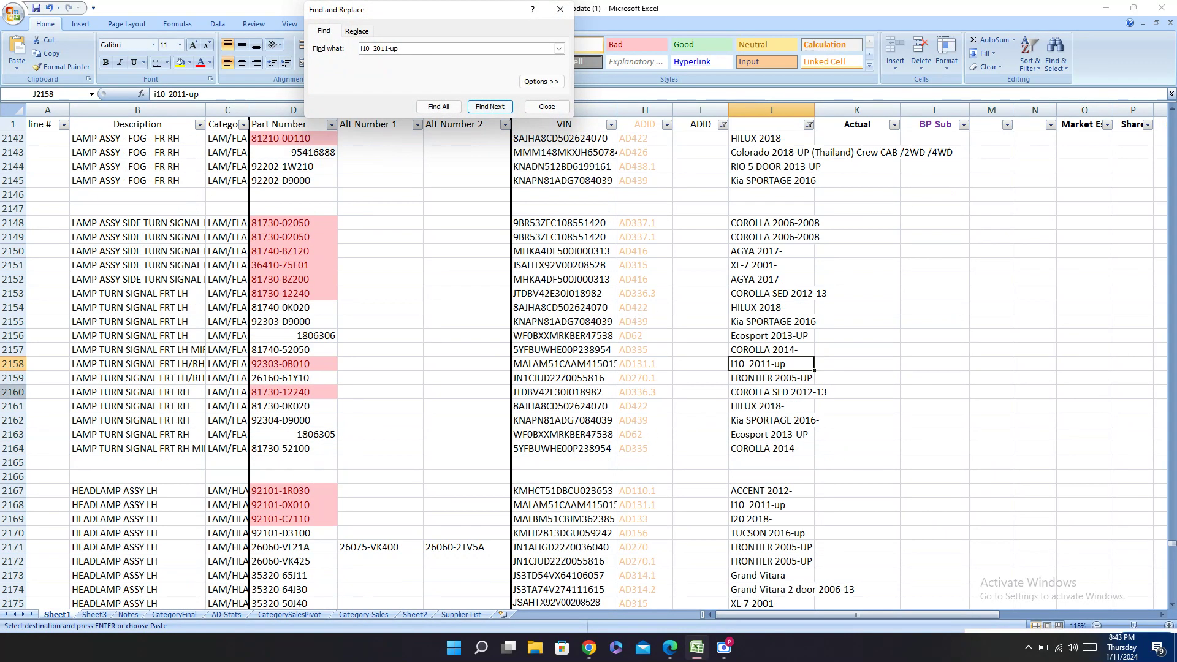
click(10, 364)
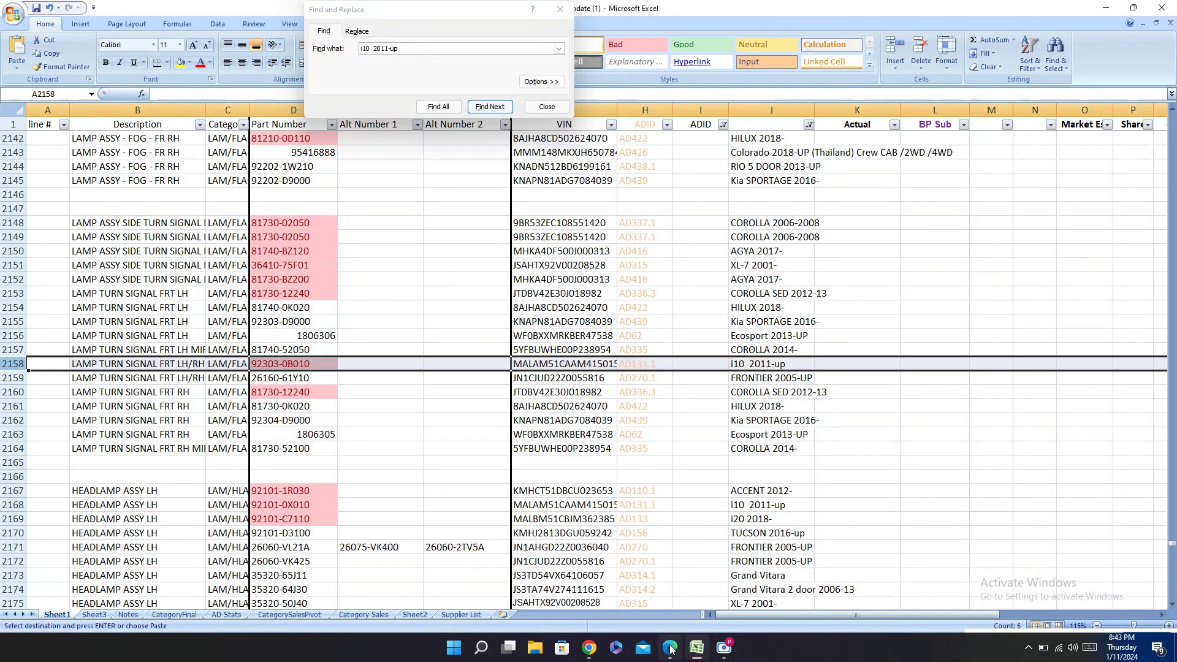
click(670, 648)
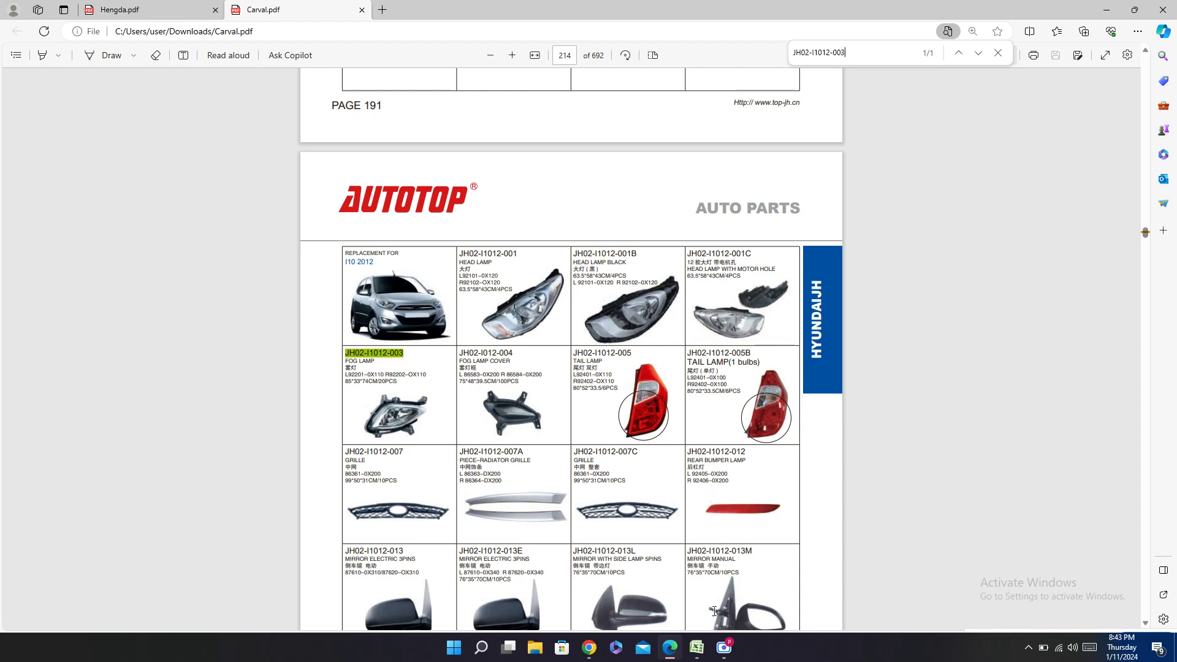
Step: Scroll through the Carval i10 2012 lamp page, then switch to Hengda.pdf
click(699, 652)
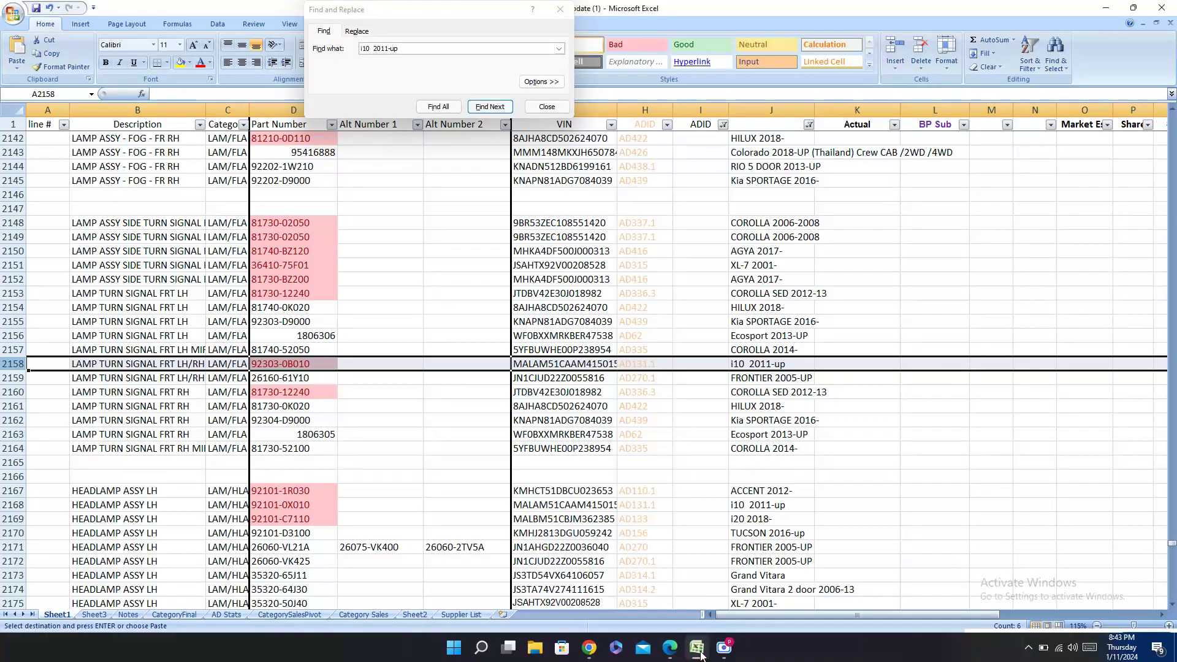
click(699, 652)
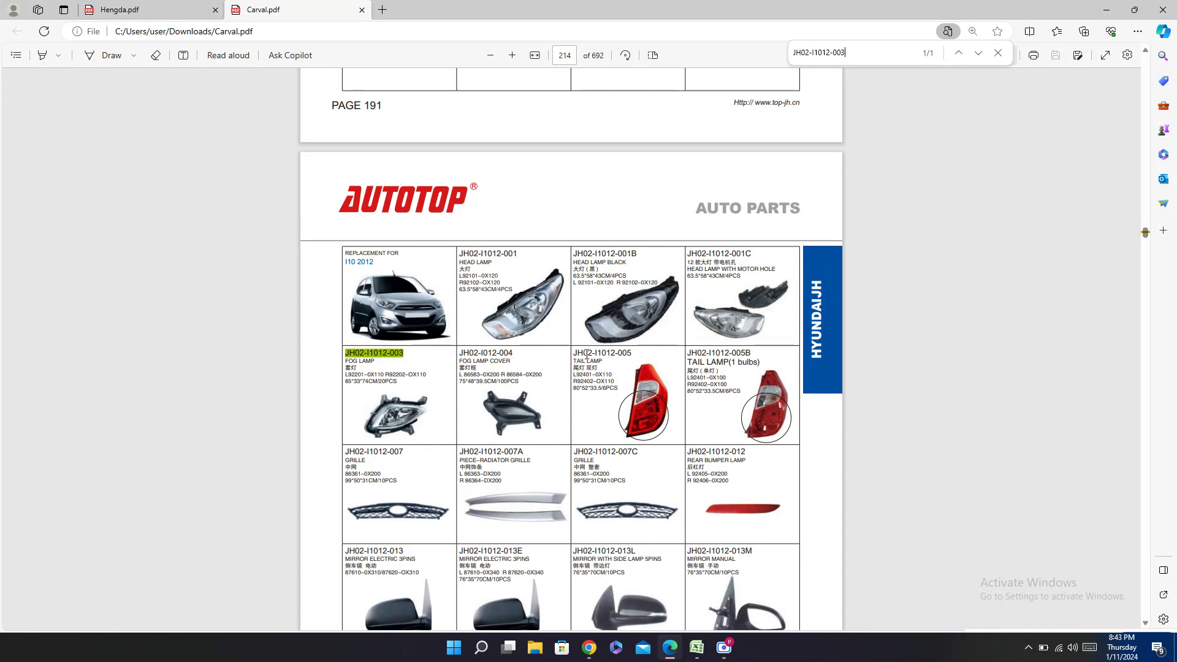
scroll(586, 422, down, 3)
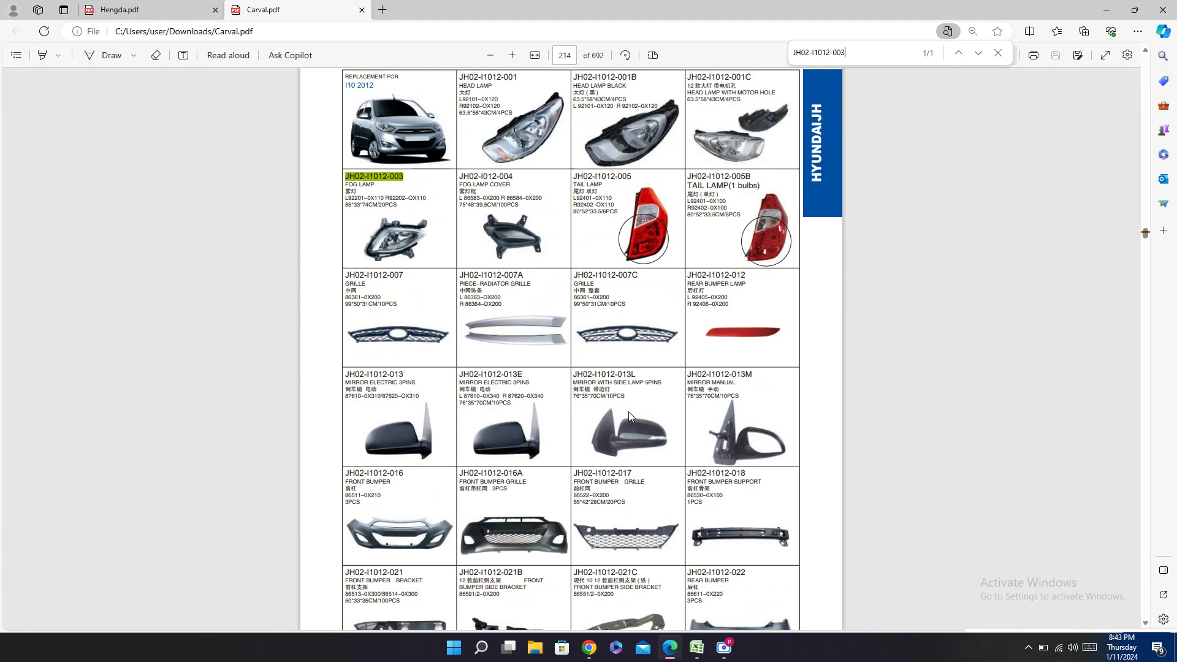
scroll(628, 414, down, 3)
scroll(651, 416, up, 20)
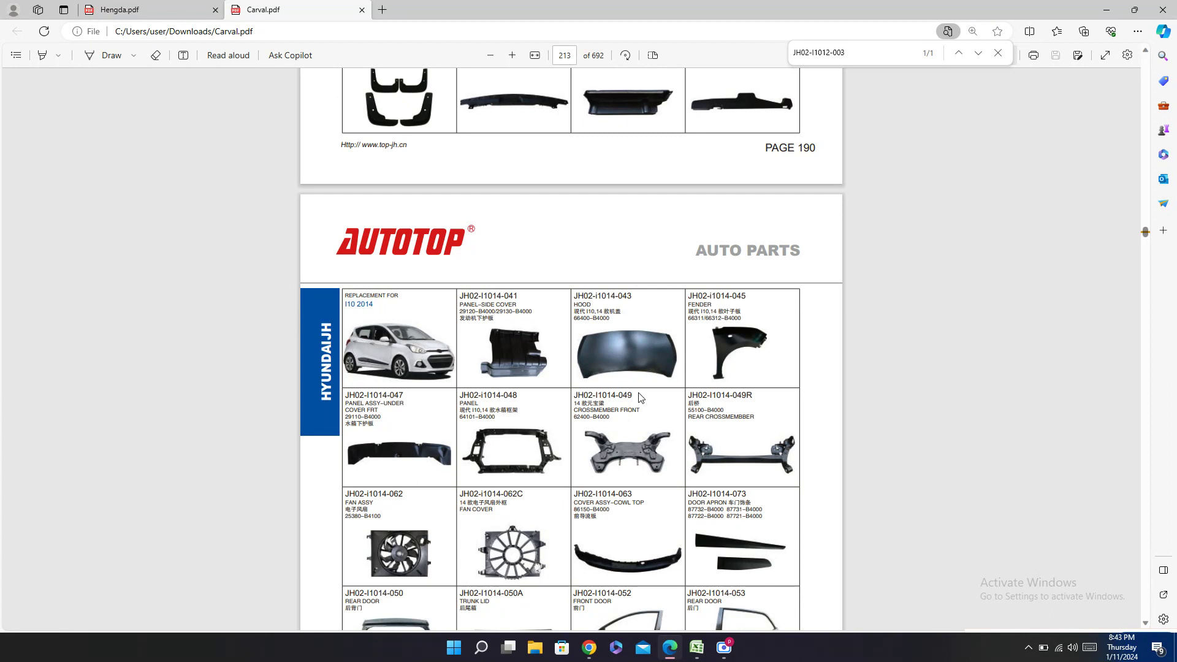
scroll(640, 397, down, 13)
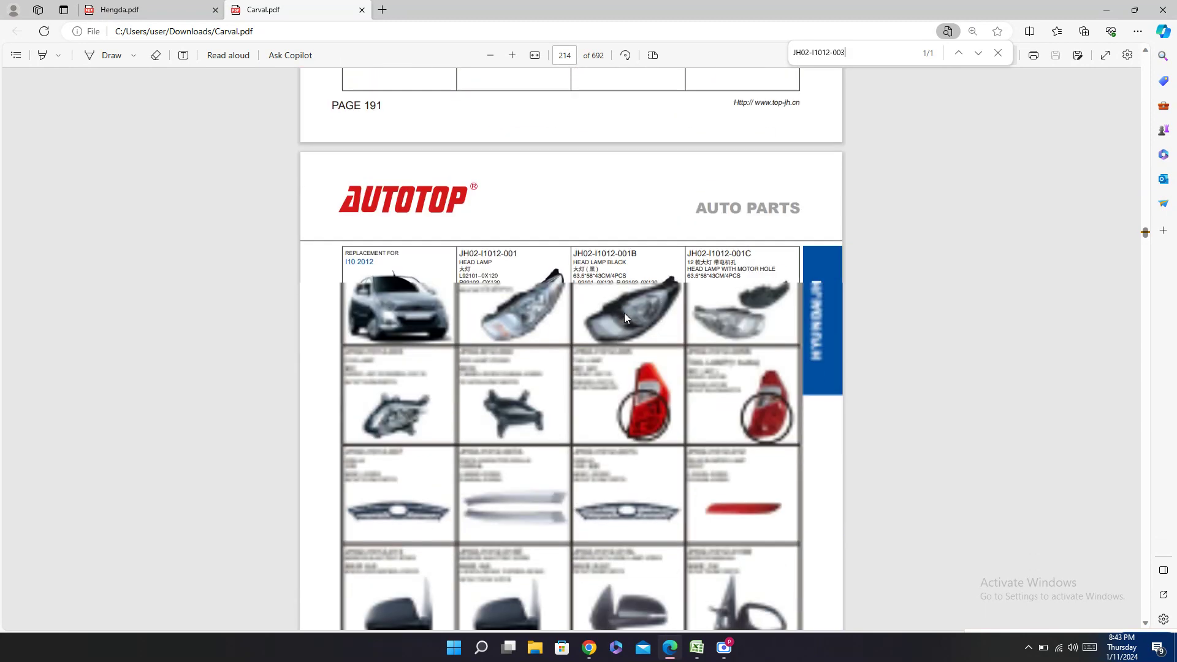
scroll(827, 363, down, 4)
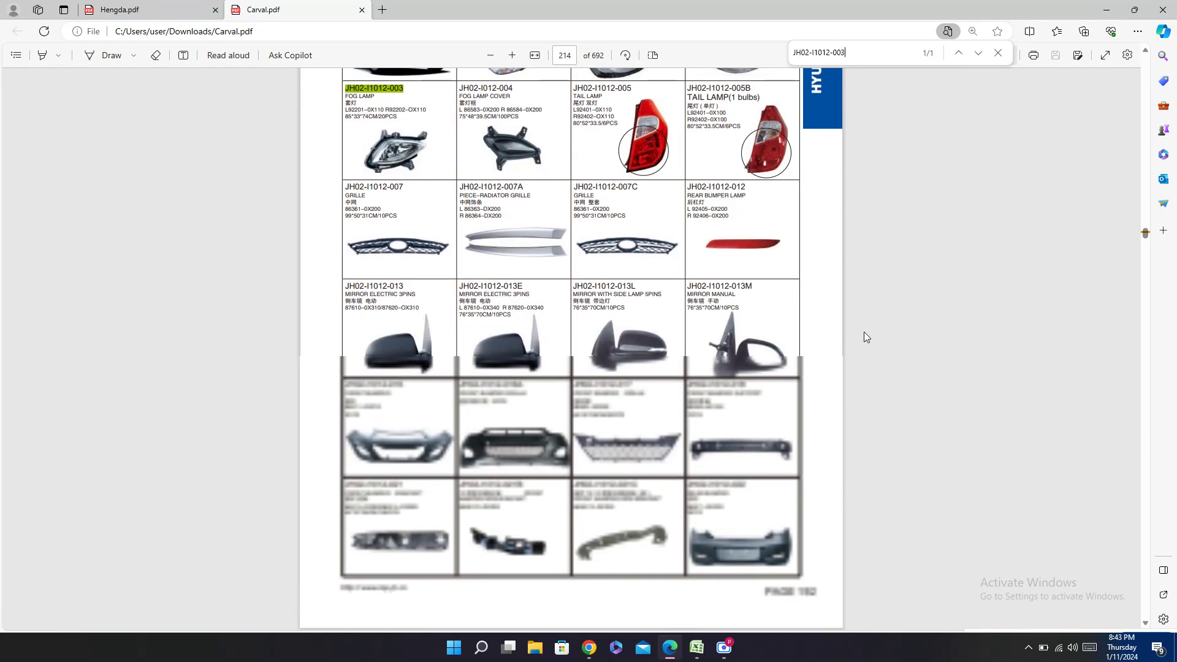
click(695, 654)
click(695, 654)
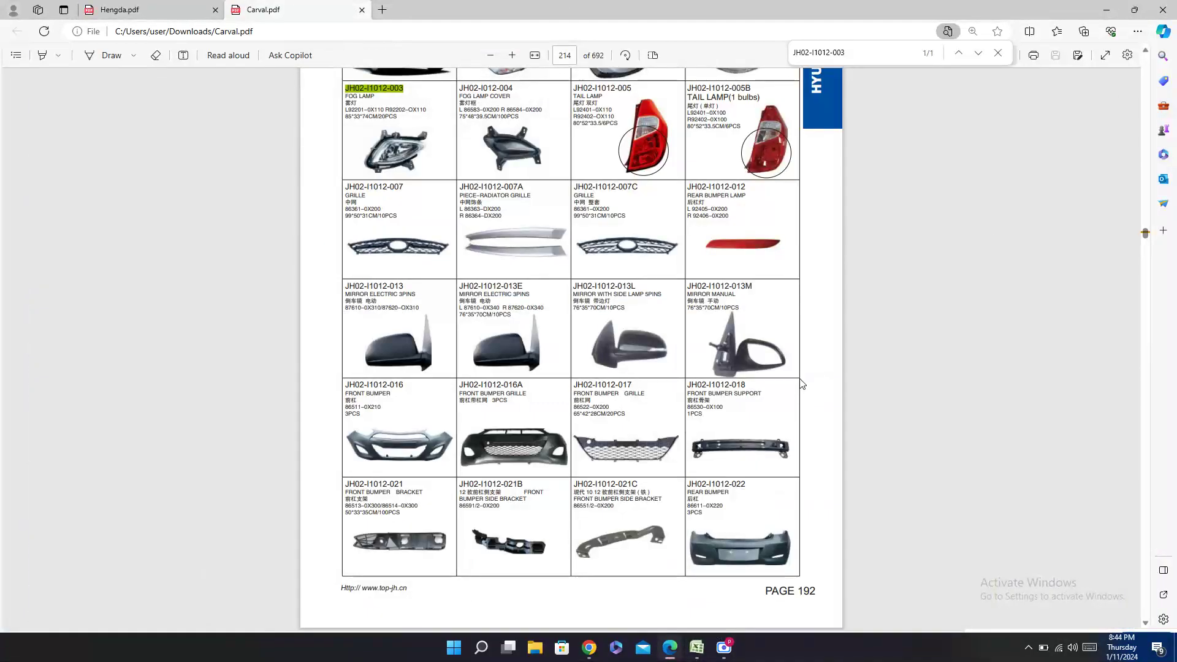
click(153, 10)
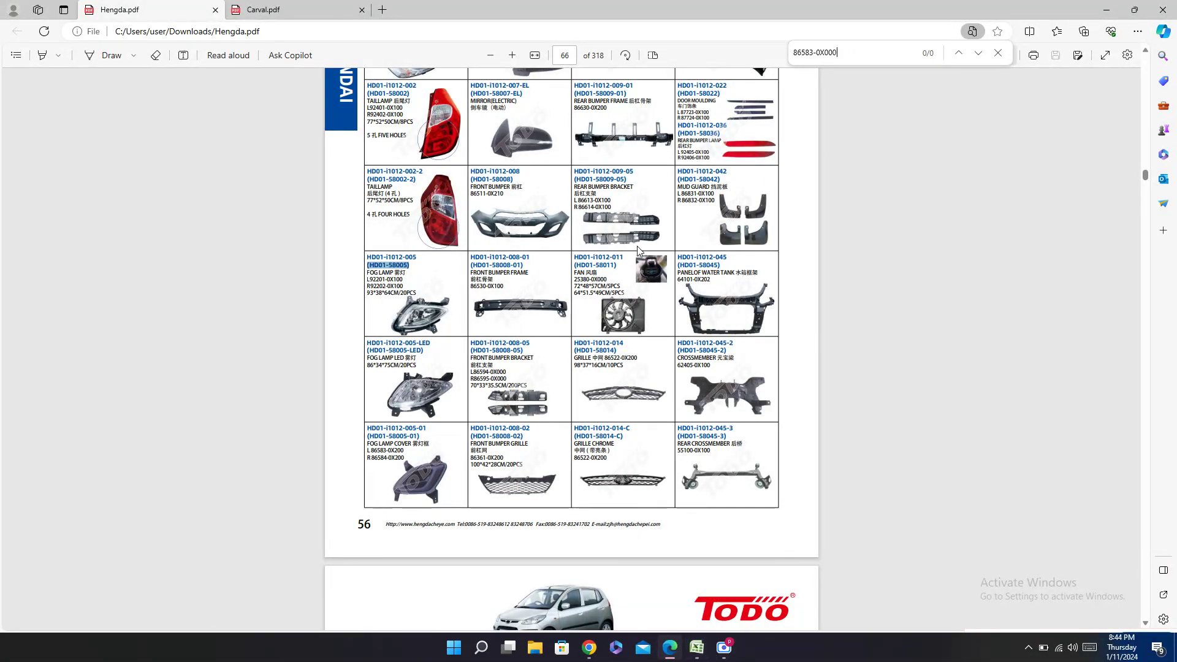
Step: Scroll through the Hengda HDi10 2012 pages 55–67, then return to the parts spreadsheet
scroll(637, 255, up, 2)
scroll(633, 250, up, 15)
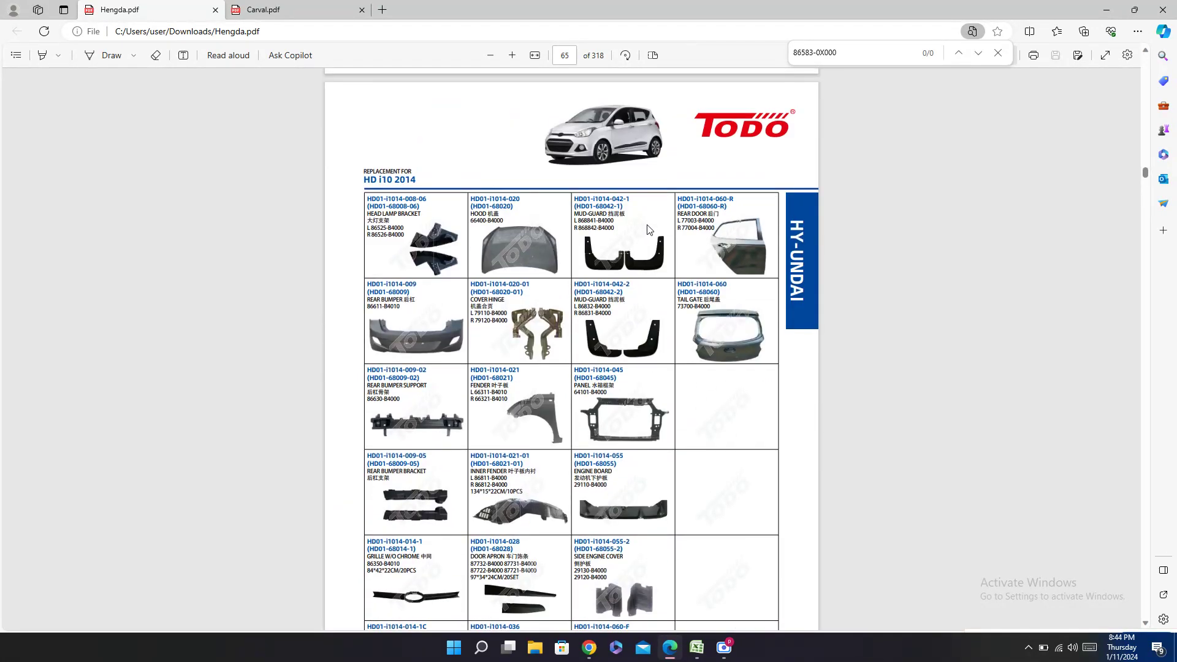
scroll(641, 236, down, 17)
scroll(661, 235, up, 2)
scroll(662, 235, up, 2)
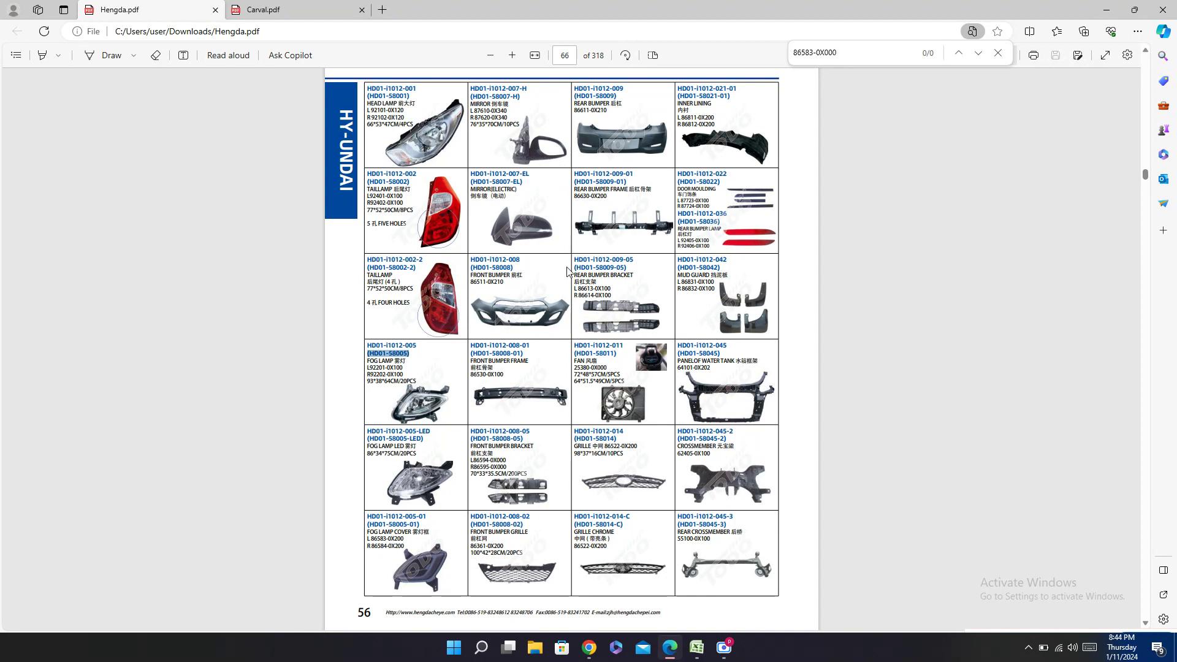
scroll(663, 437, down, 5)
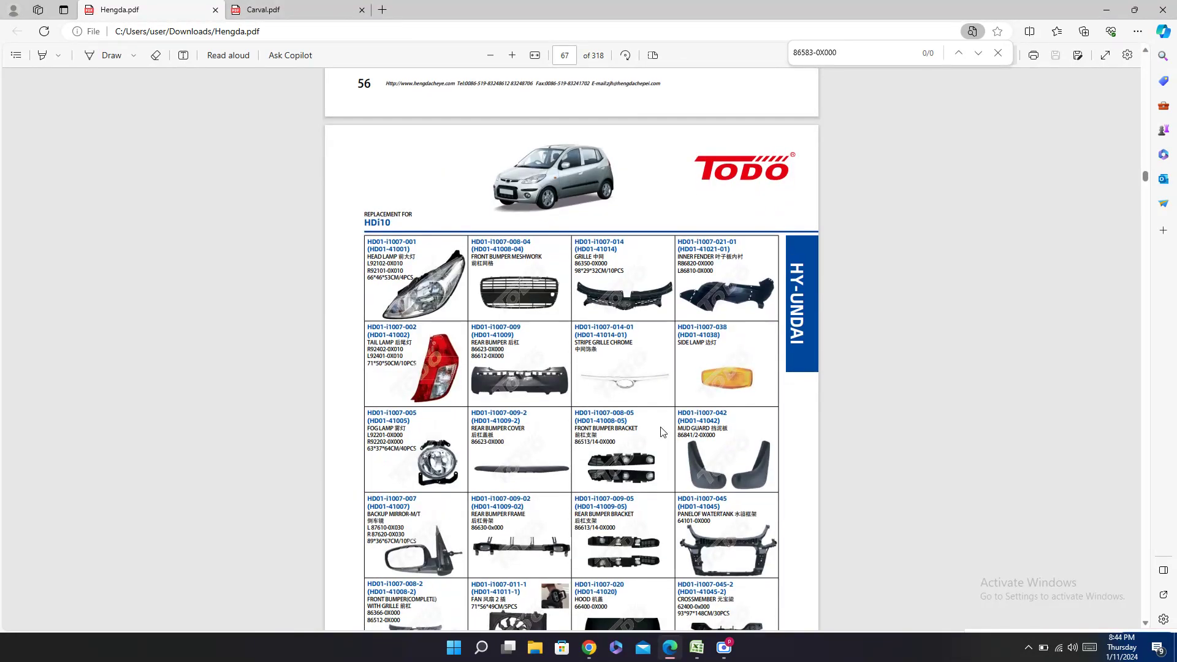
scroll(663, 431, down, 1)
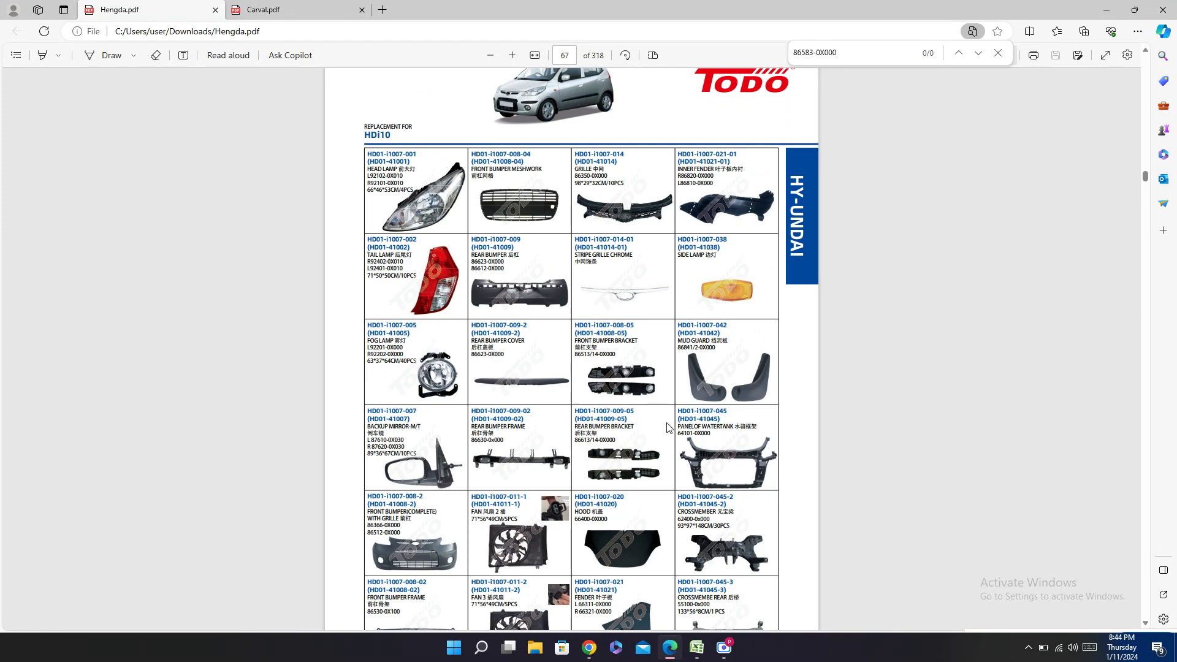
scroll(667, 419, down, 4)
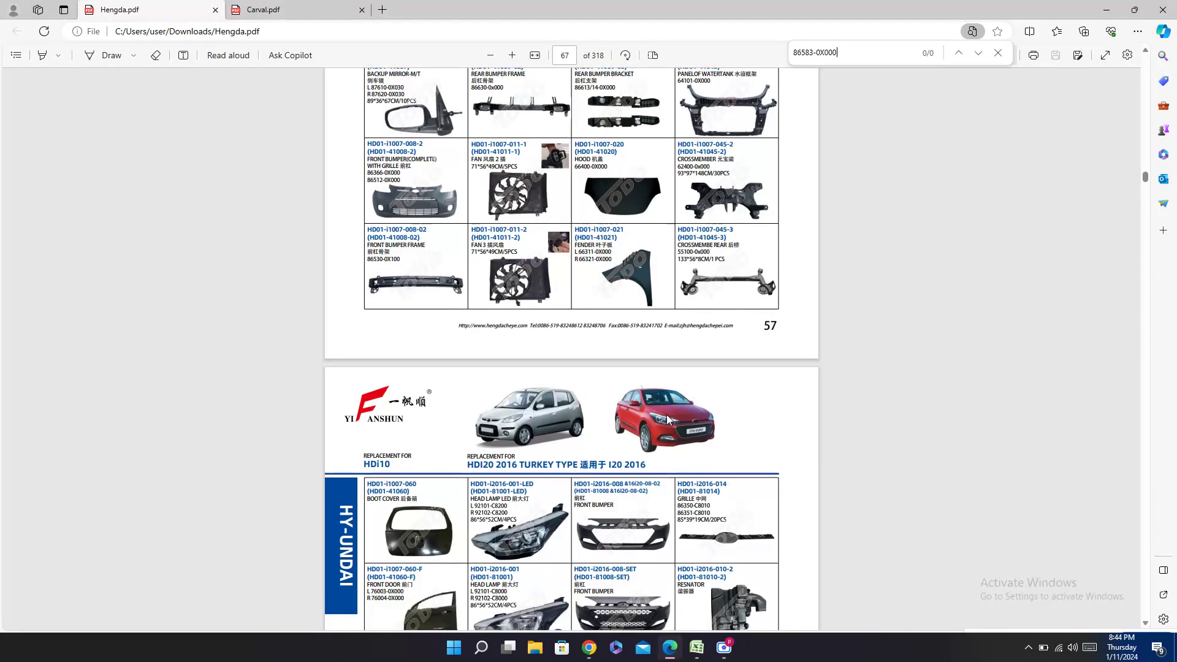
scroll(667, 414, up, 4)
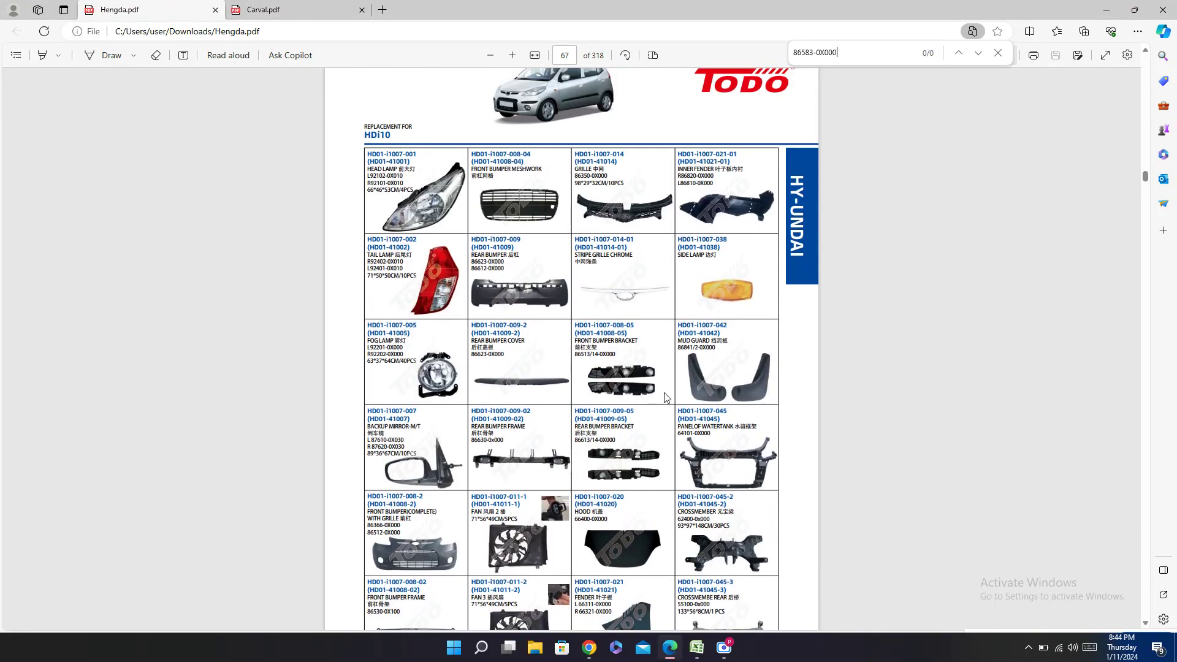
scroll(668, 394, up, 4)
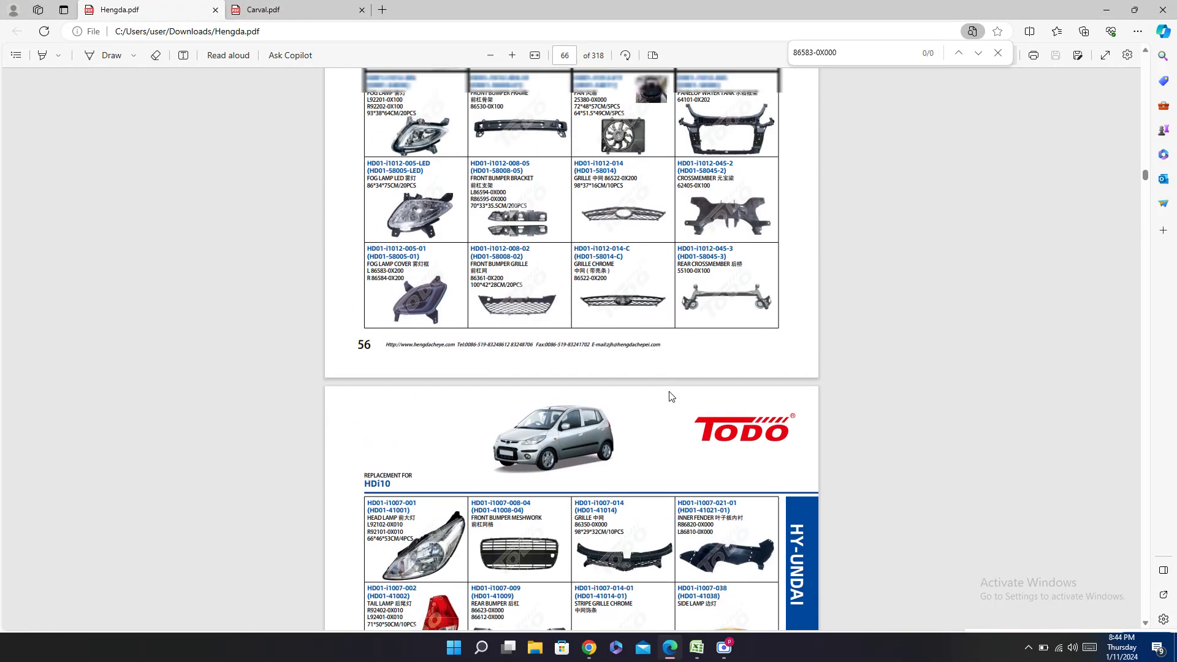
scroll(676, 389, up, 1)
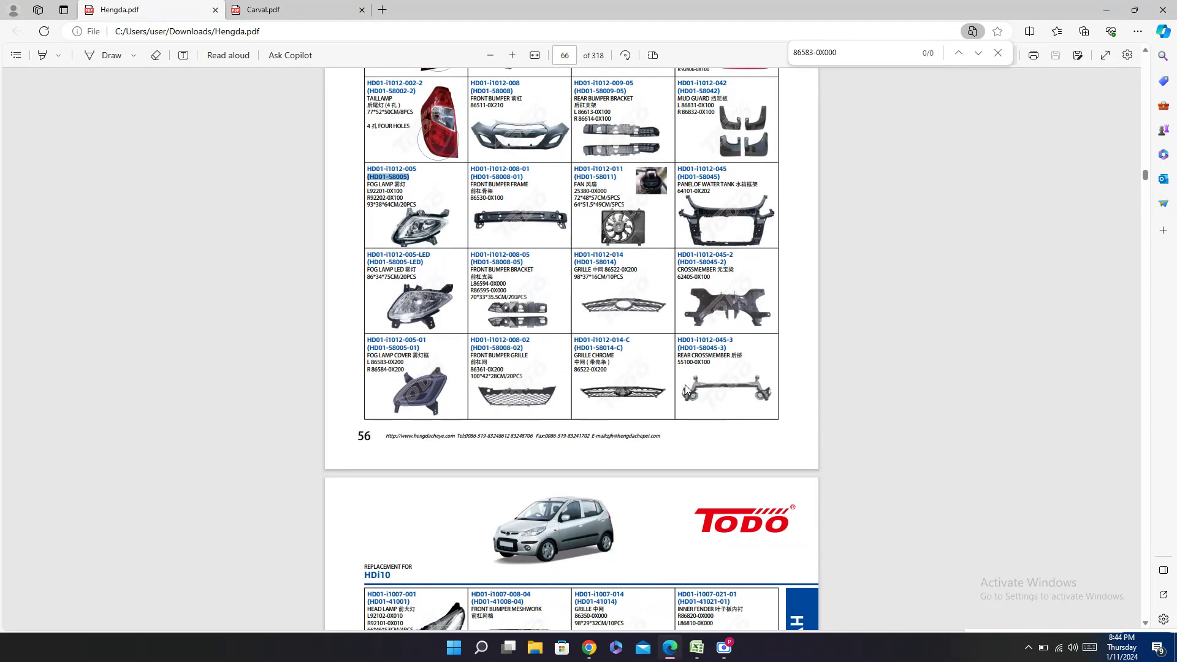
scroll(677, 334, up, 2)
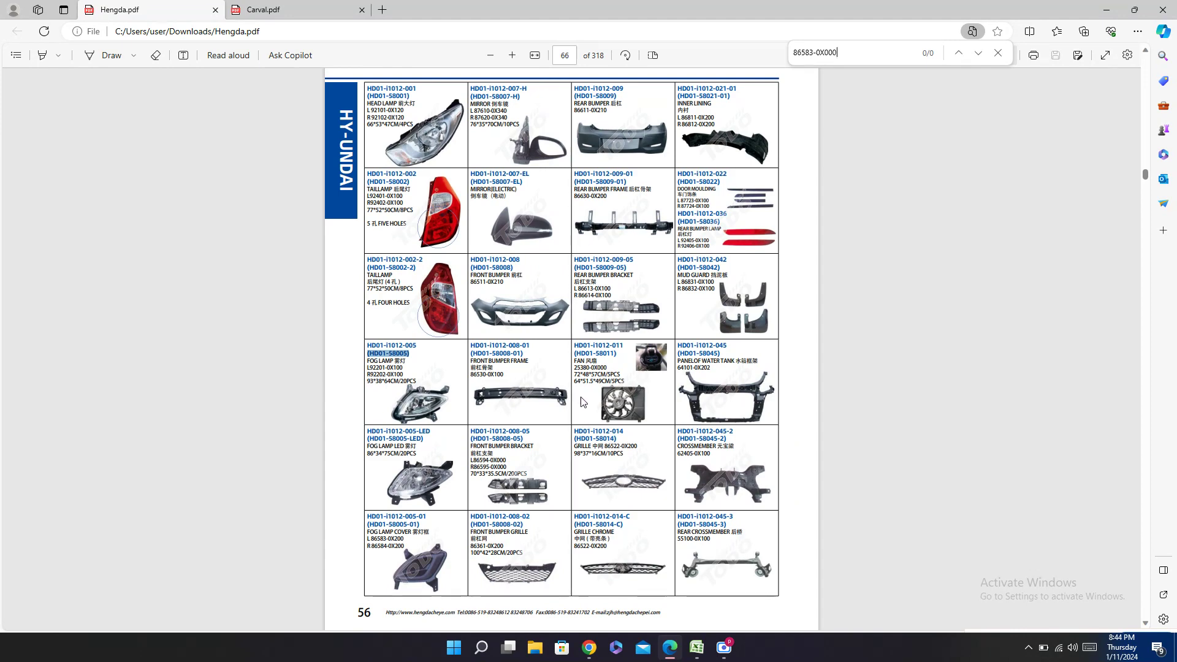
scroll(583, 402, down, 3)
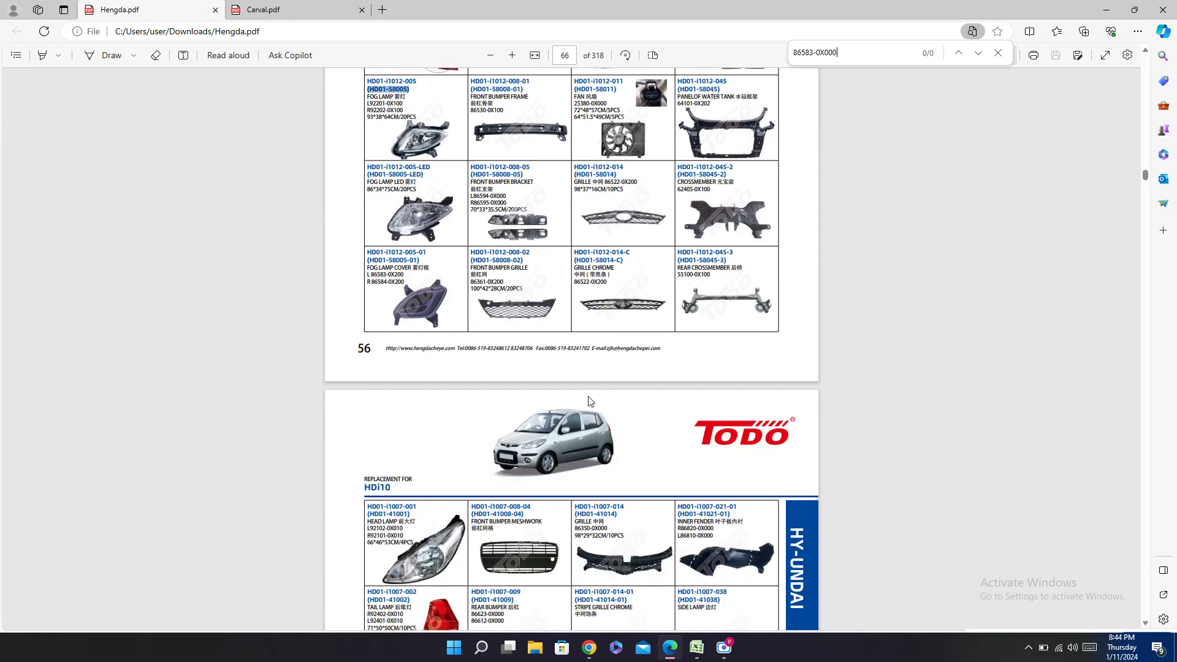
scroll(590, 377, up, 3)
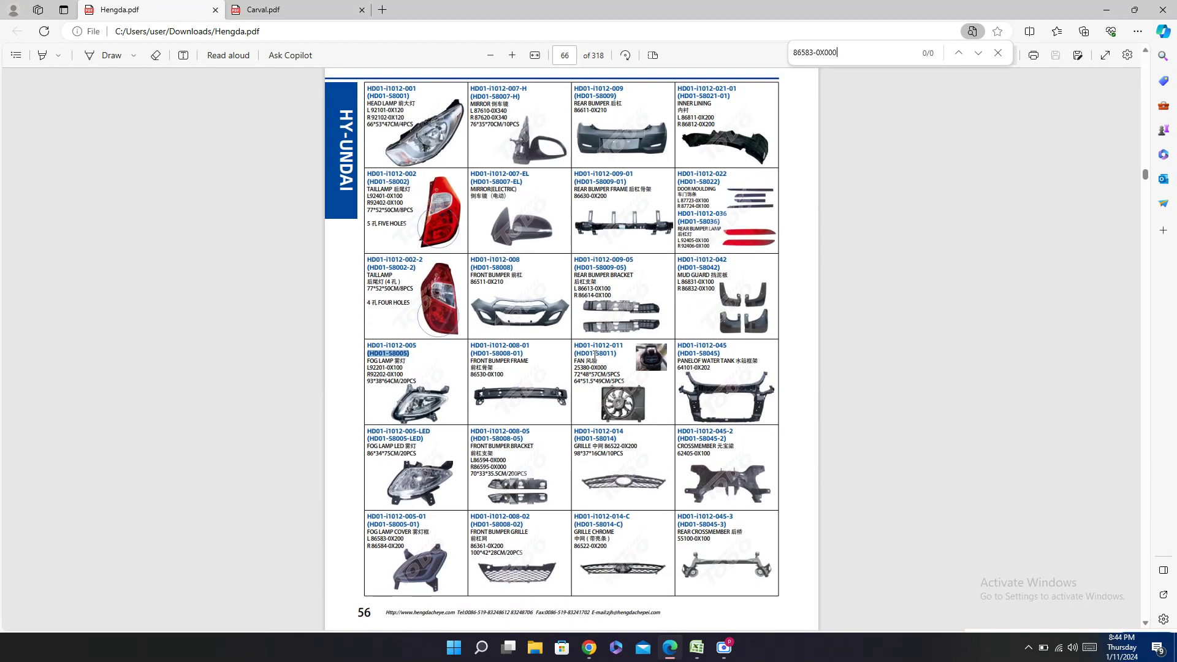
scroll(594, 355, up, 2)
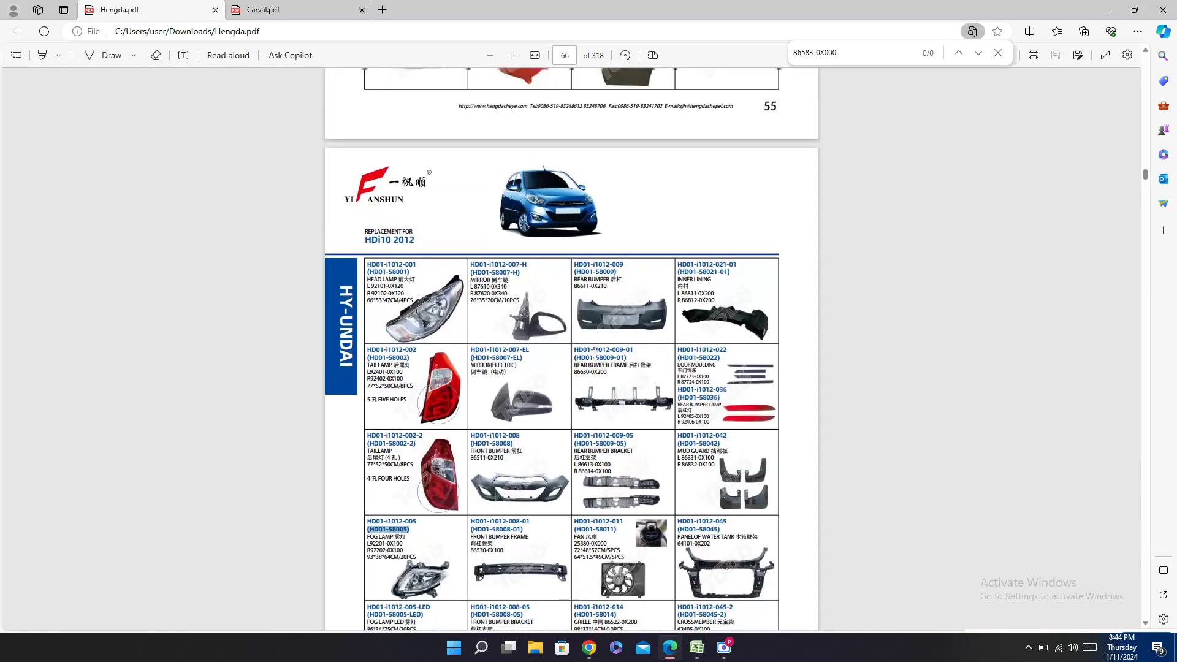
scroll(594, 355, up, 4)
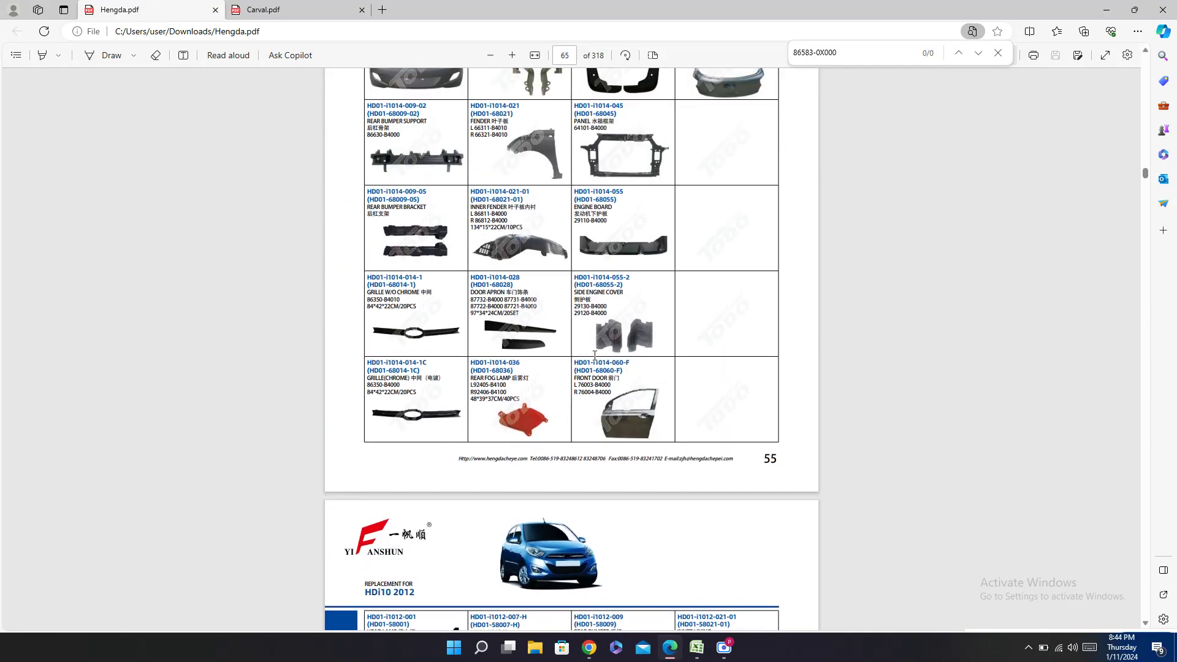
click(696, 648)
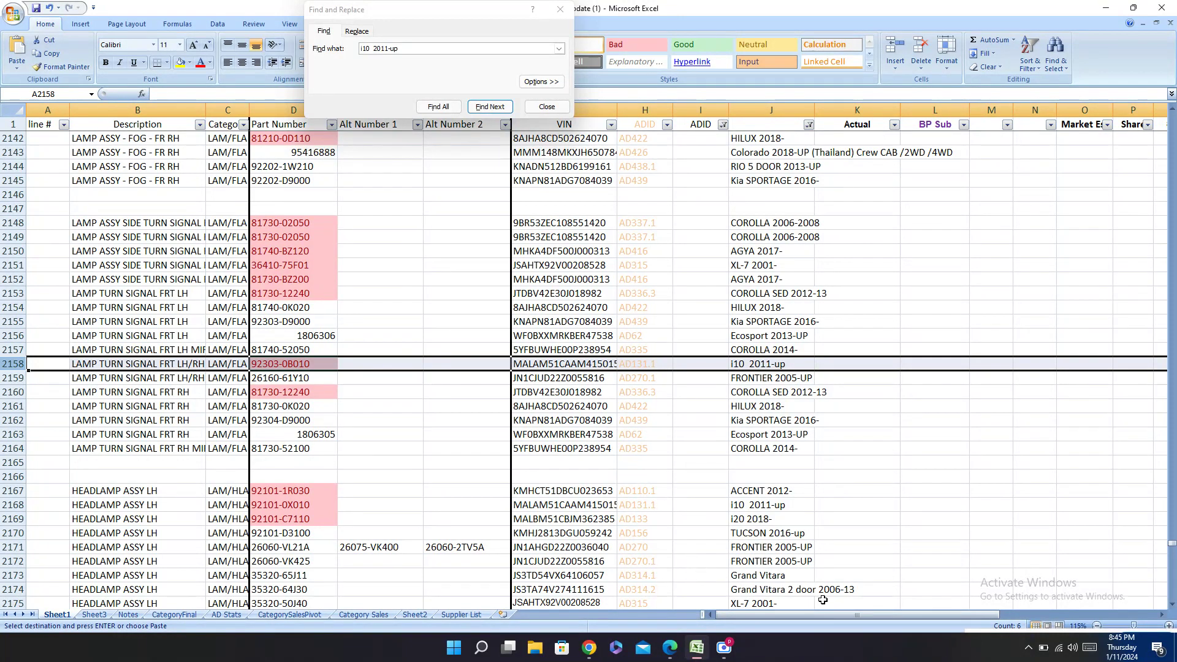
Step: Check the supplier part cells around turn signal row 2158
click(665, 651)
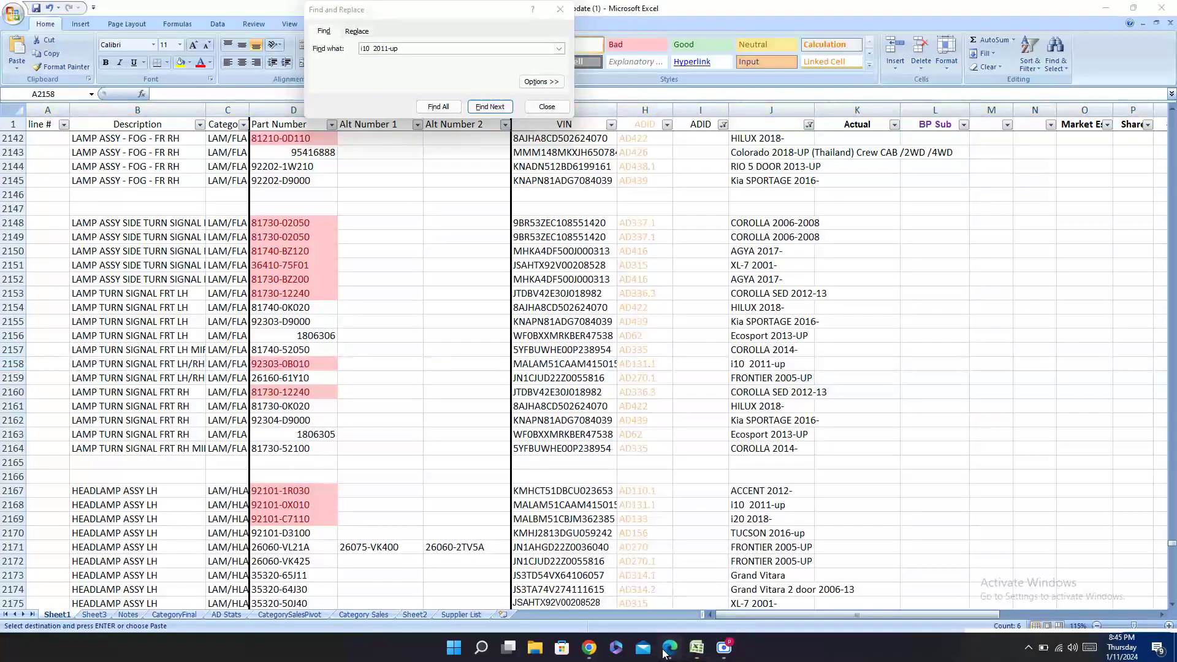
click(7, 363)
drag(849, 615, 1009, 615)
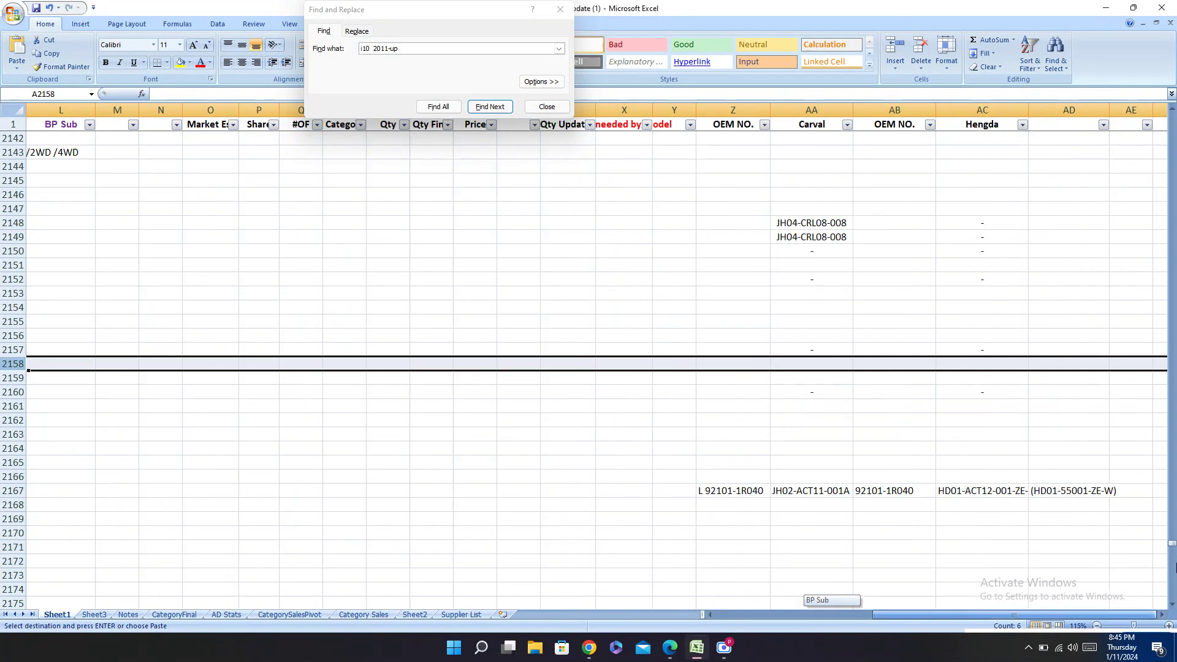
drag(803, 354, 1032, 375)
drag(918, 617, 761, 616)
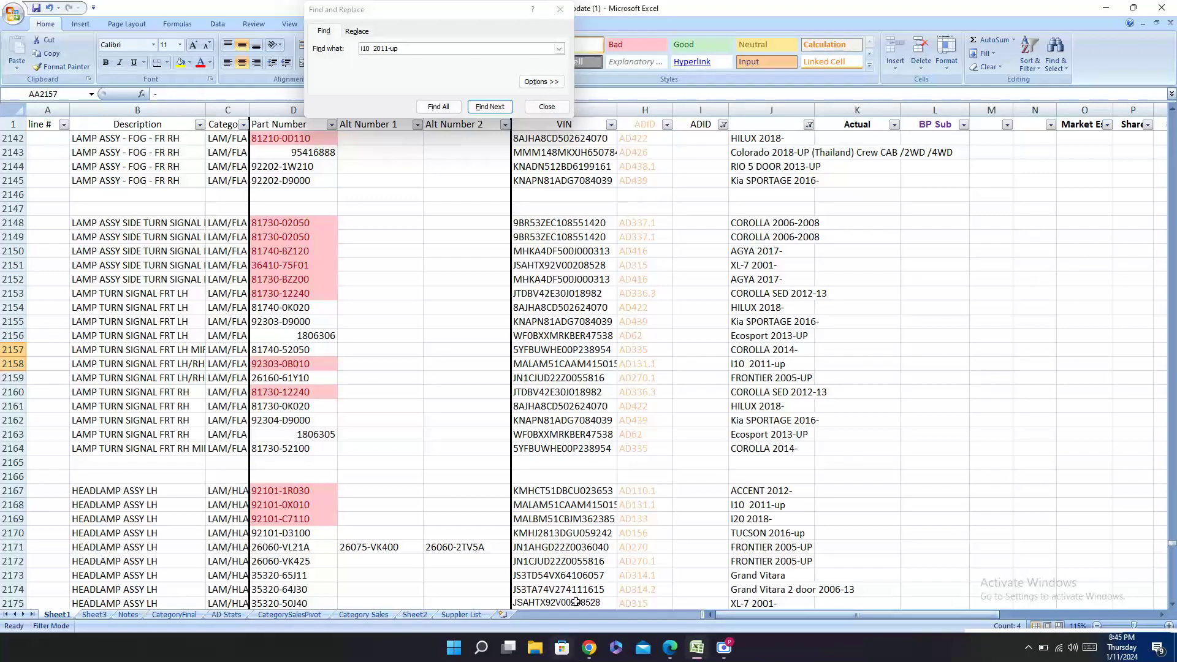
click(760, 365)
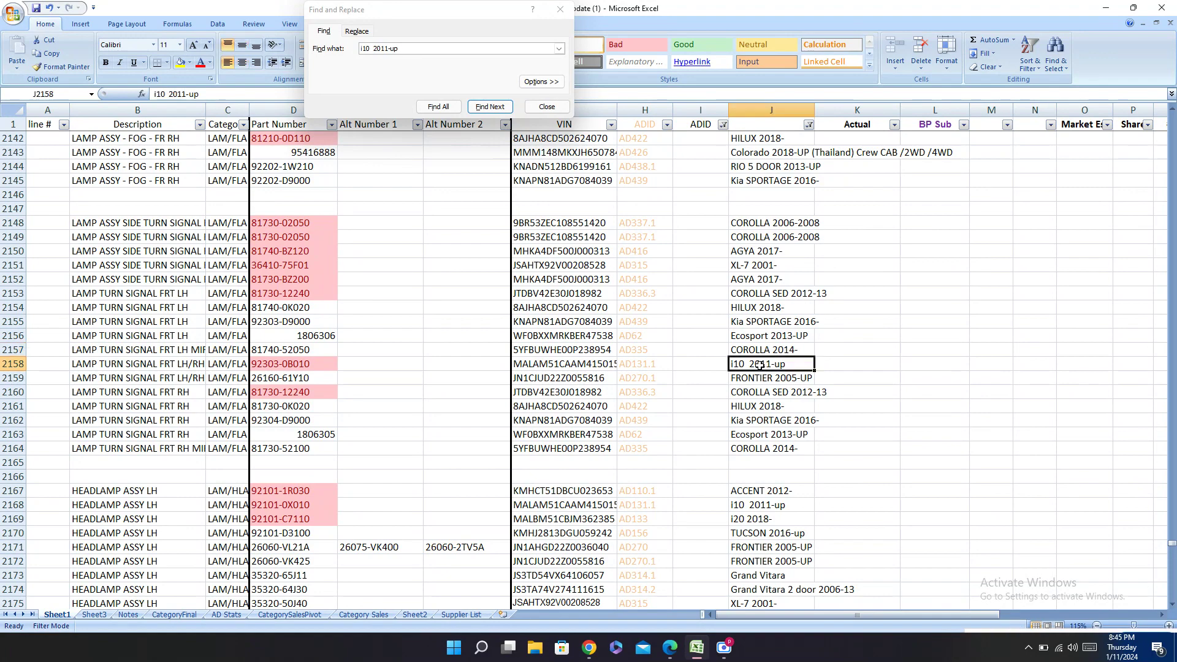
Step: Find the next i10 2011-up row, 2168, and pick its part number 92101-0X010
click(478, 107)
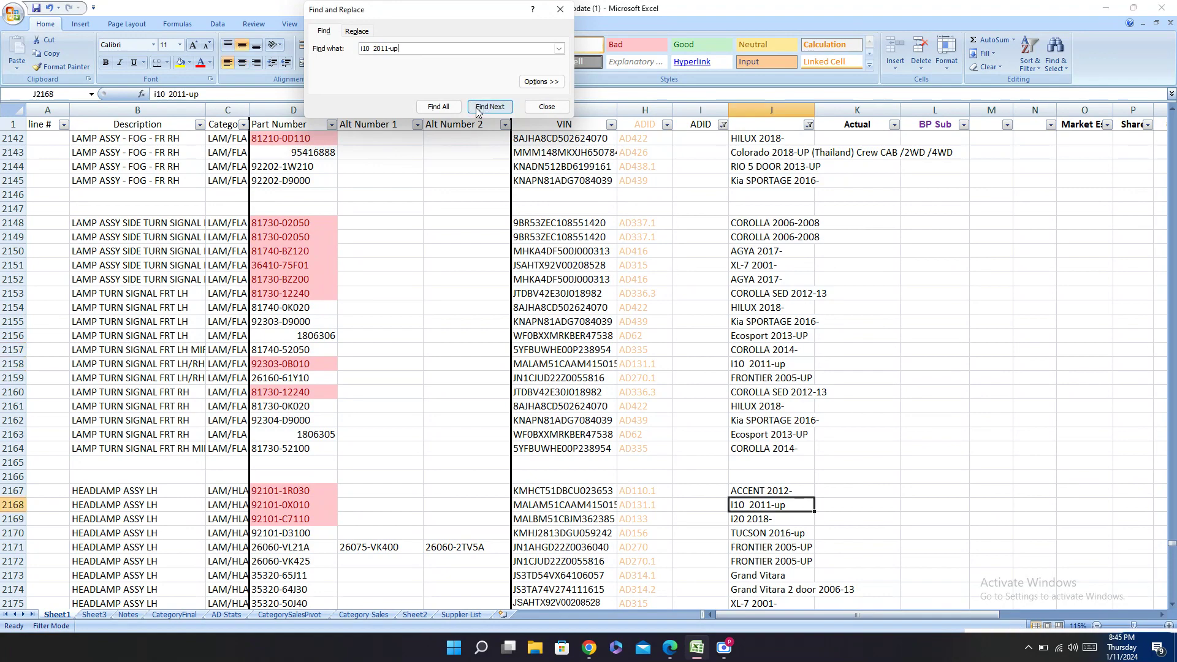
scroll(576, 423, down, 6)
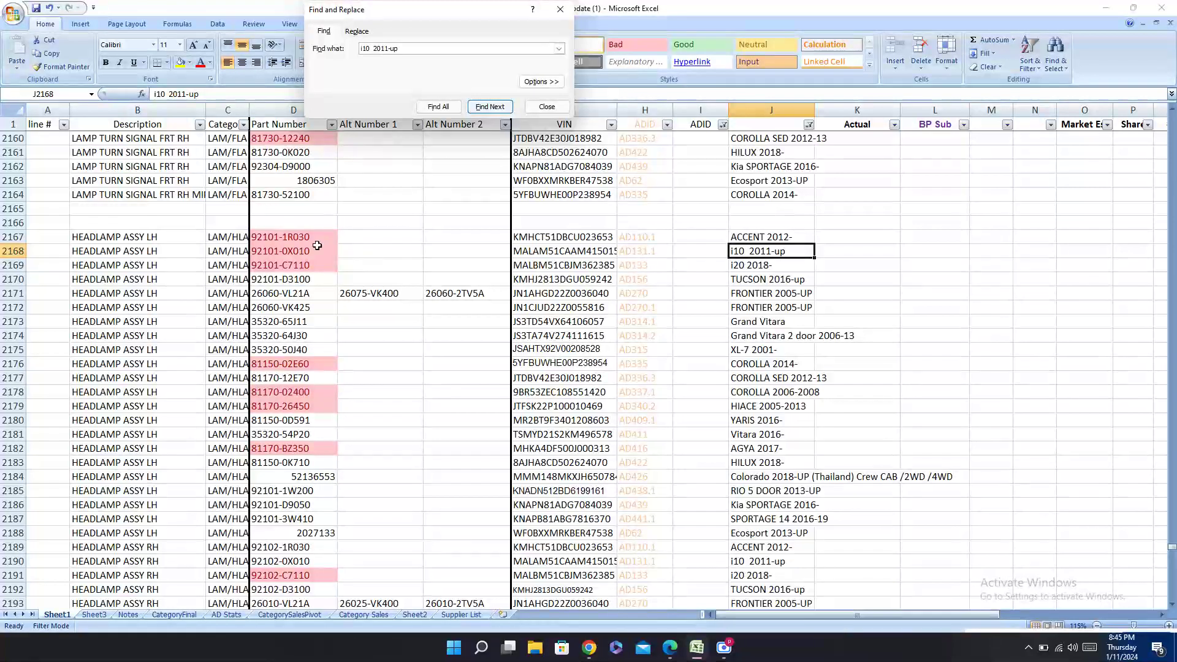
click(314, 251)
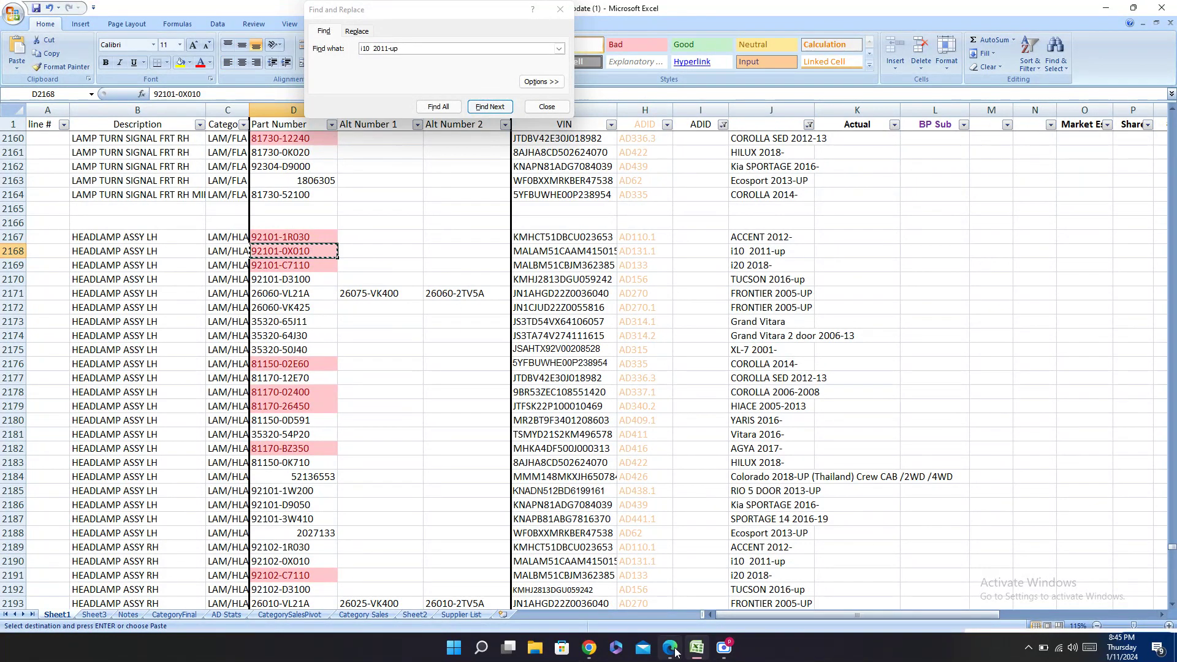
click(670, 648)
Step: Find HD01-i1007-001 in the Hengda catalogue and paste it into AC2168
text(92101-0X010)
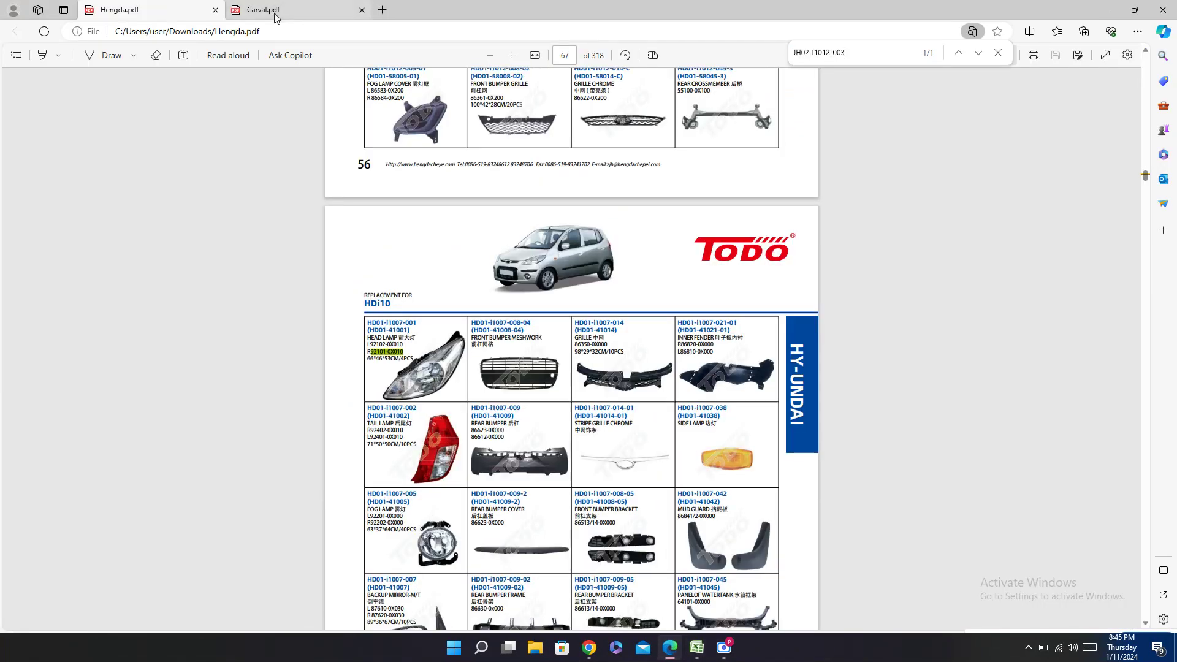
click(258, 9)
click(182, 6)
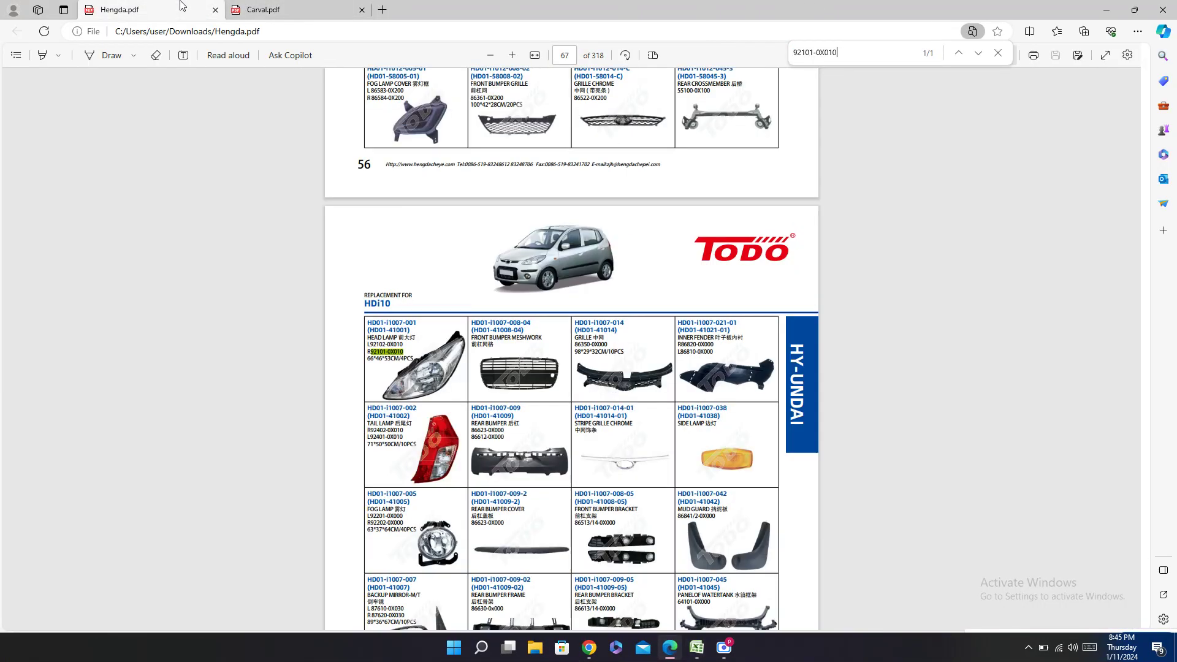
double_click(395, 321)
key(ctrl+c)
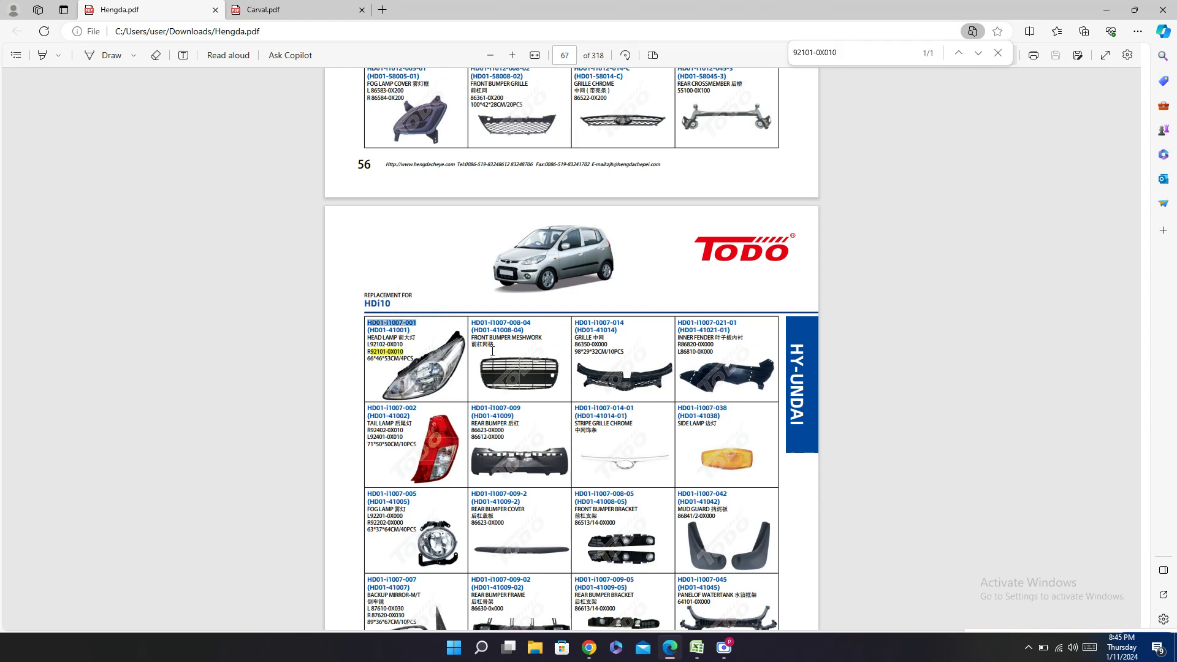
click(697, 647)
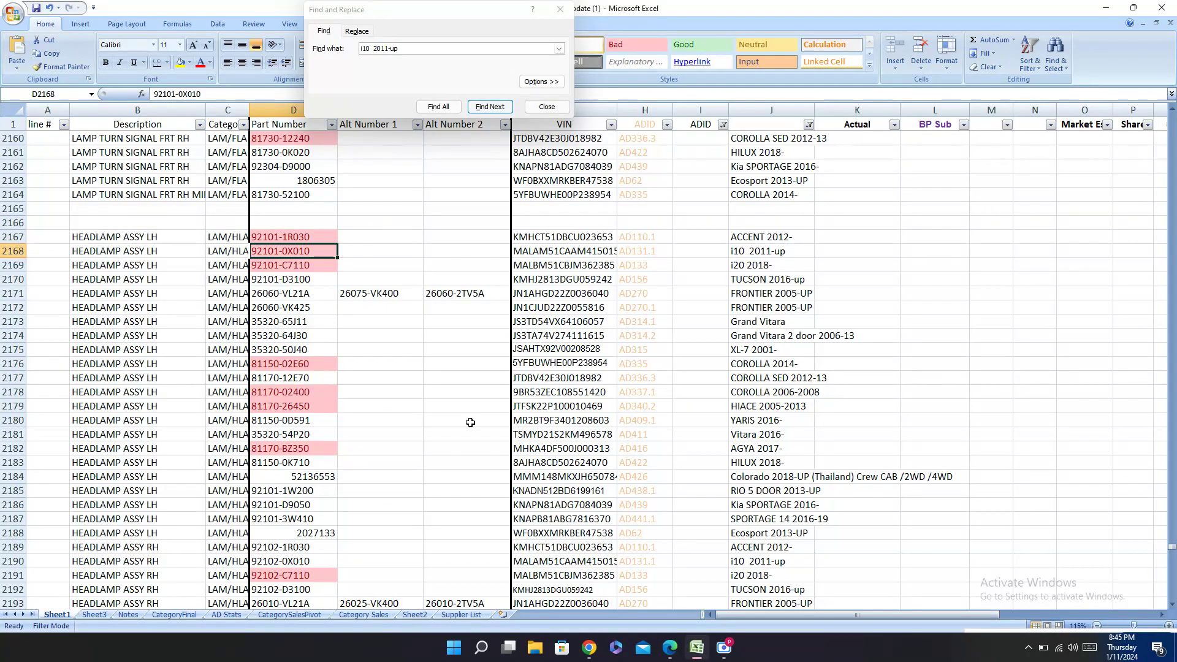
click(10, 251)
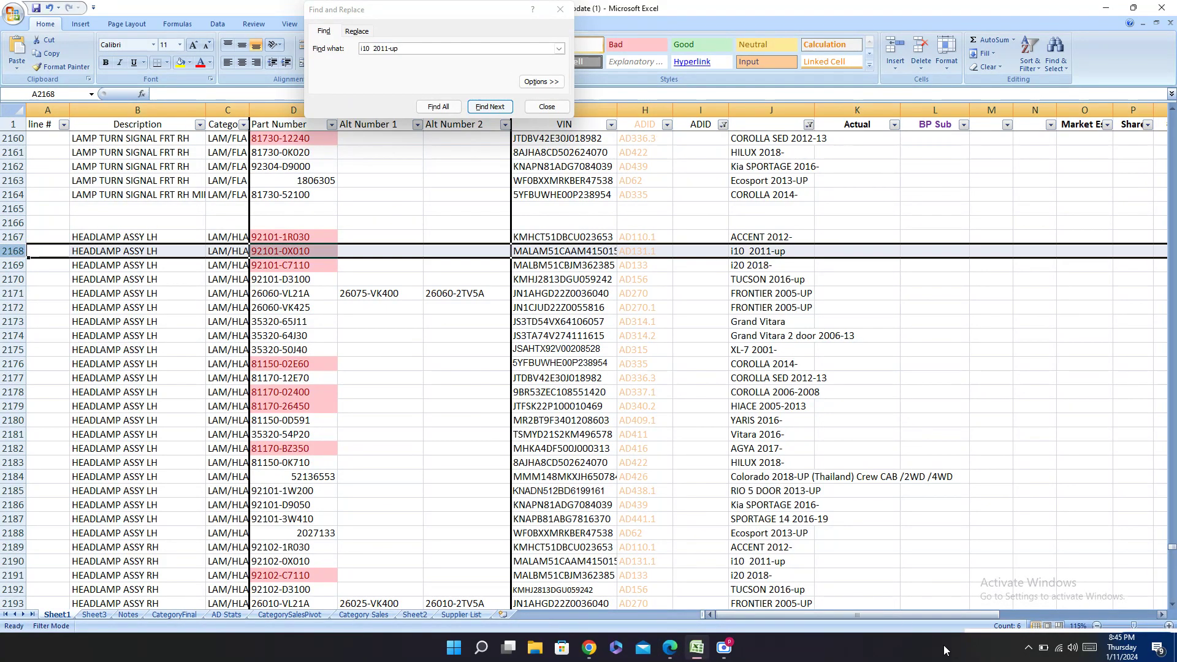
drag(899, 613, 1164, 593)
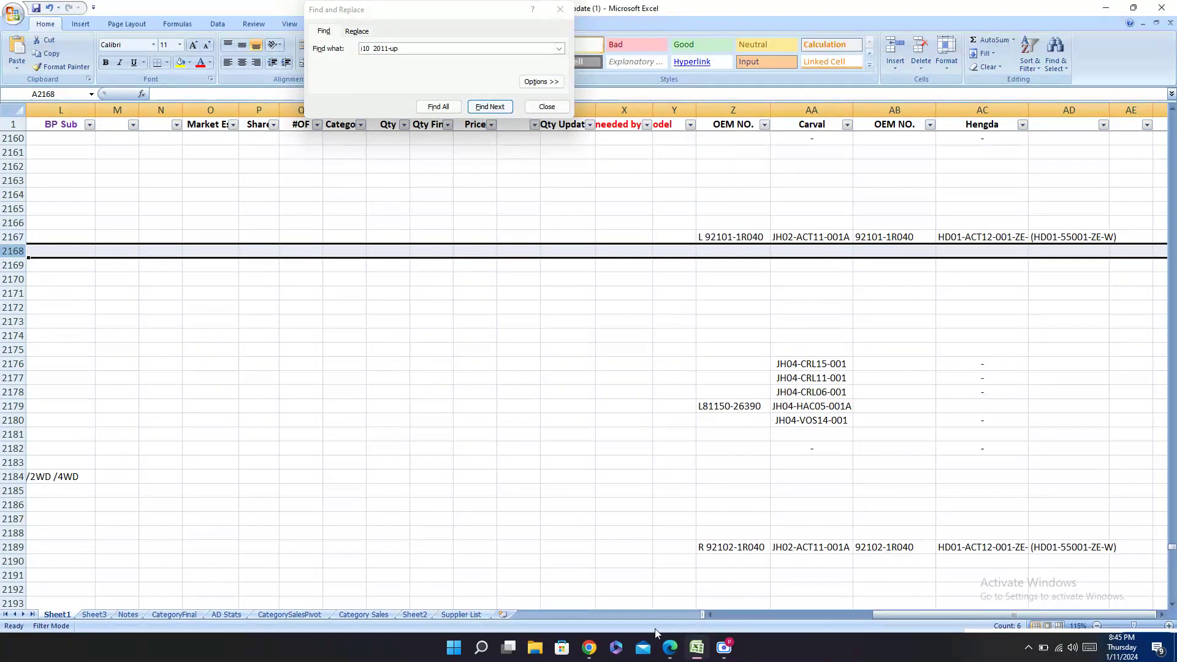
click(669, 648)
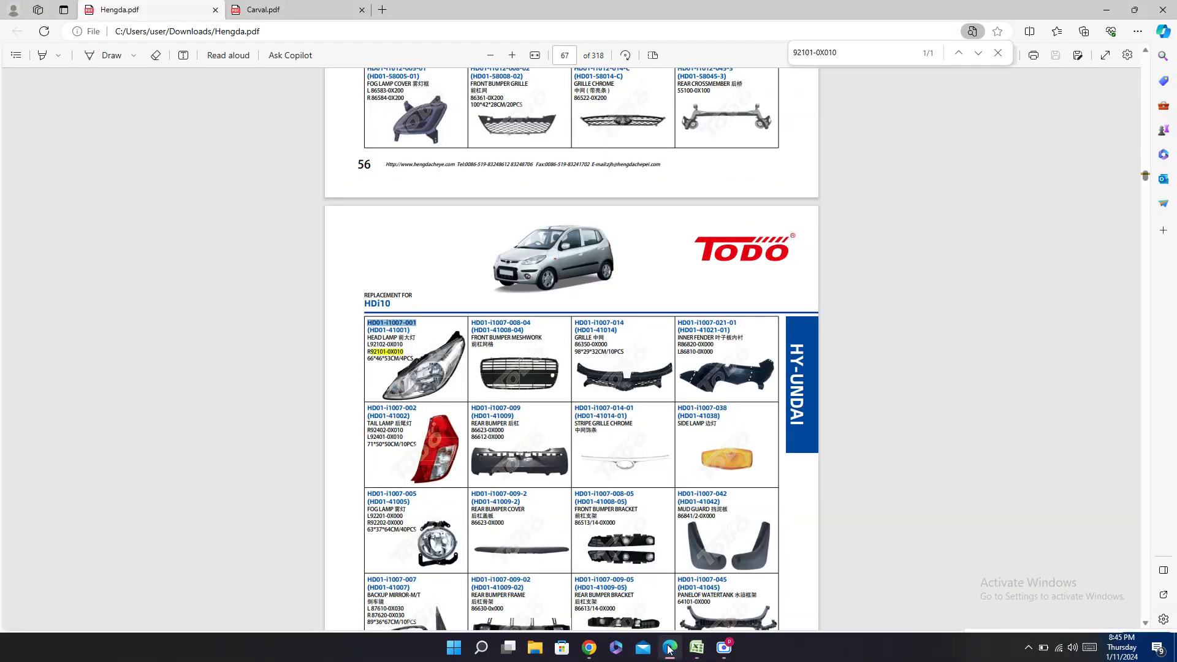
click(669, 648)
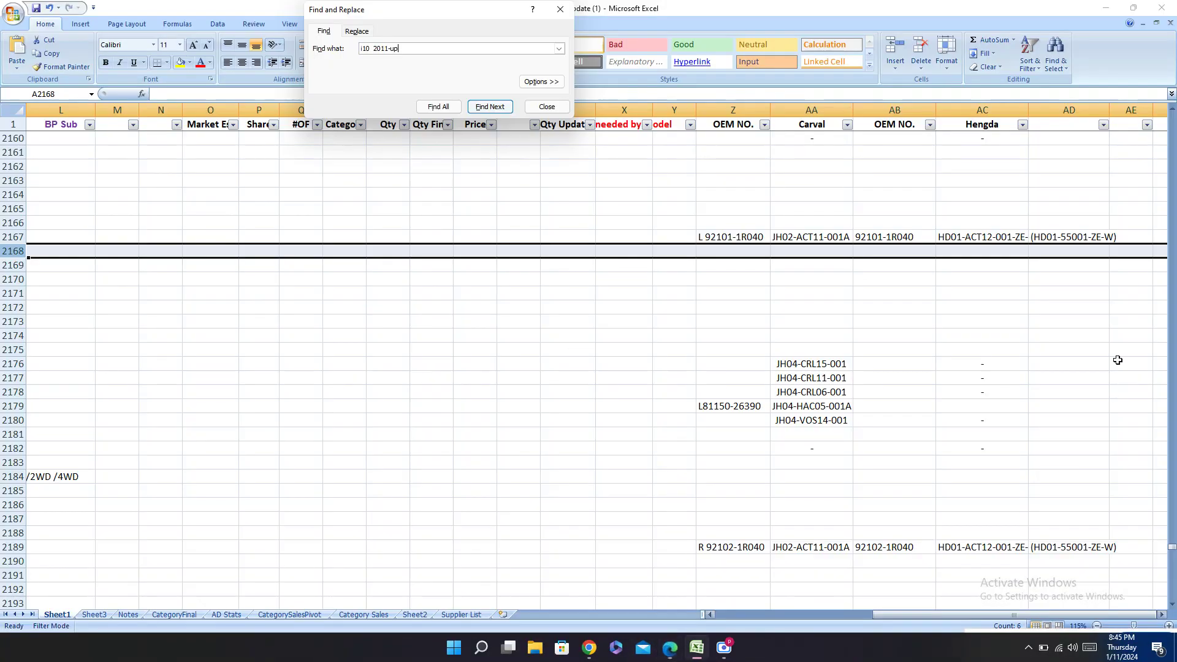
click(975, 252)
key(ctrl+v)
Step: Copy the alternate Hengda number (HD01-41001) into AD2168
click(670, 647)
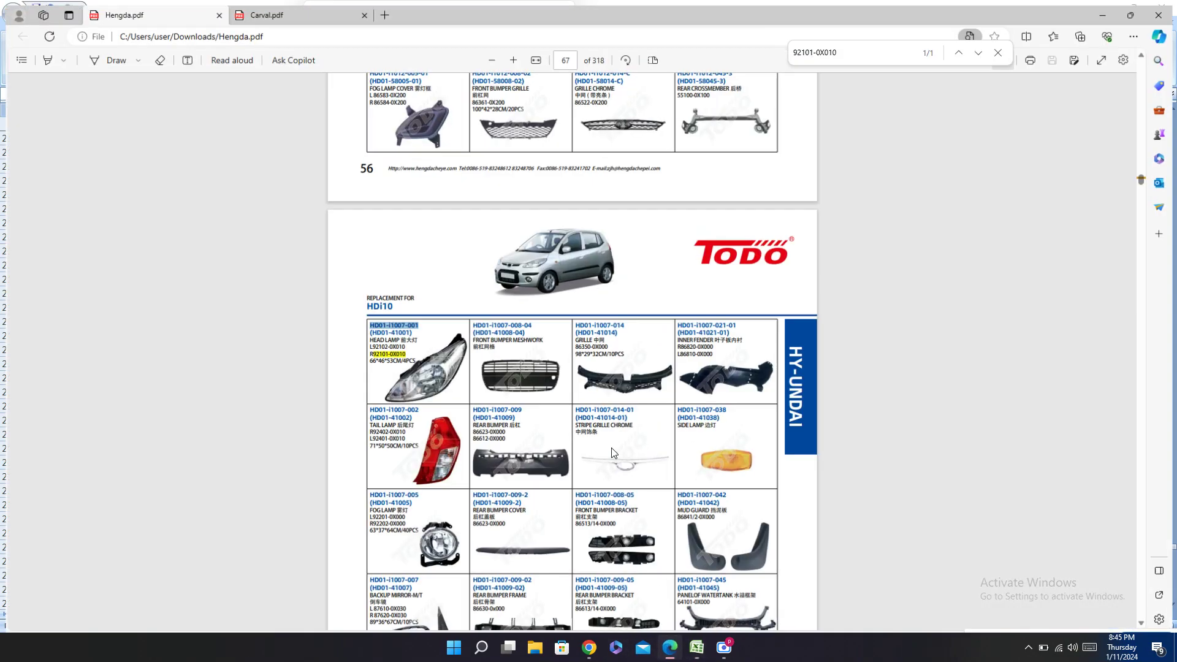
drag(366, 330, 410, 330)
key(ctrl+c)
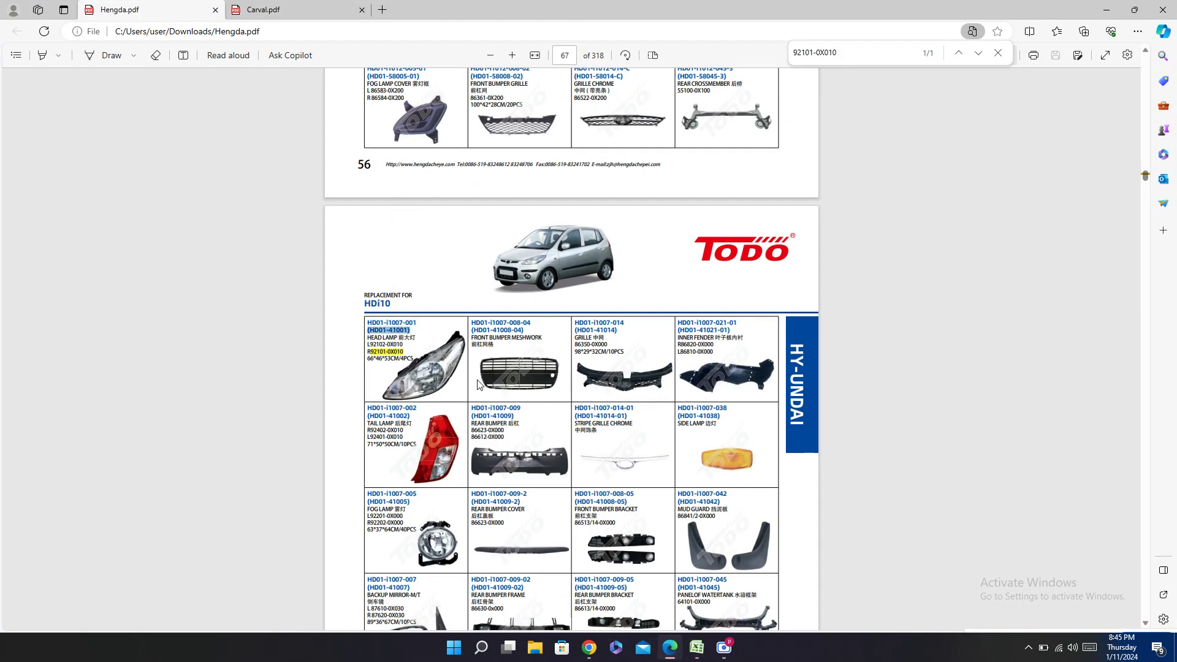
click(698, 649)
click(1063, 254)
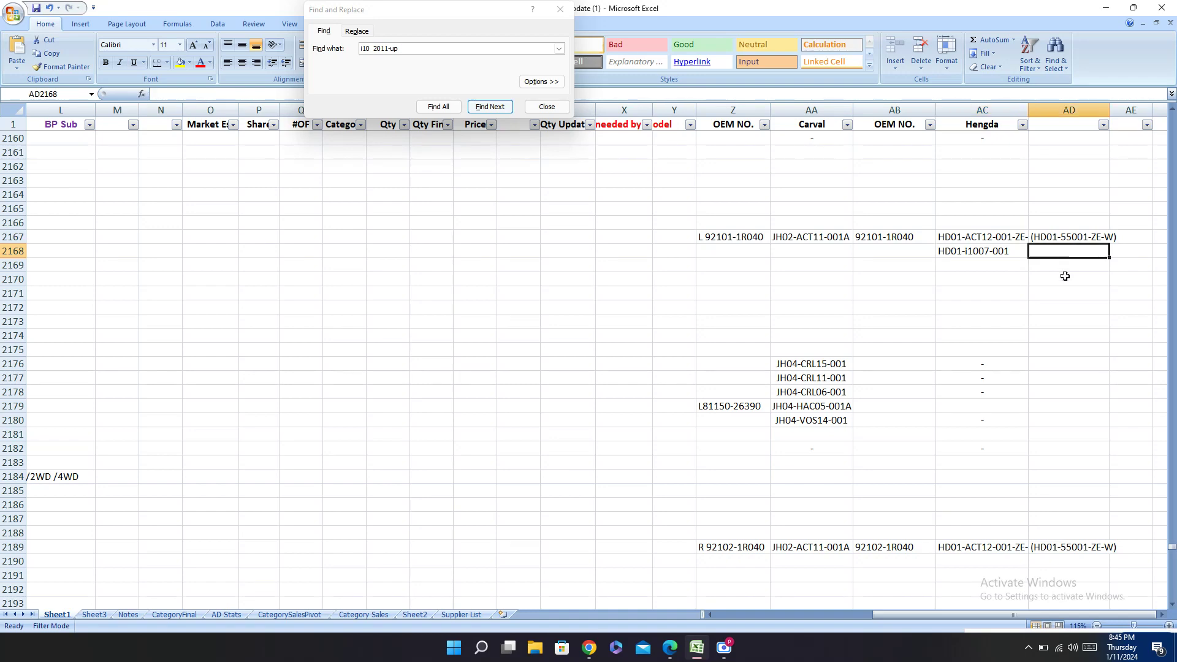
key(ctrl+v)
Step: Enter 'match' in AB2168
click(889, 248)
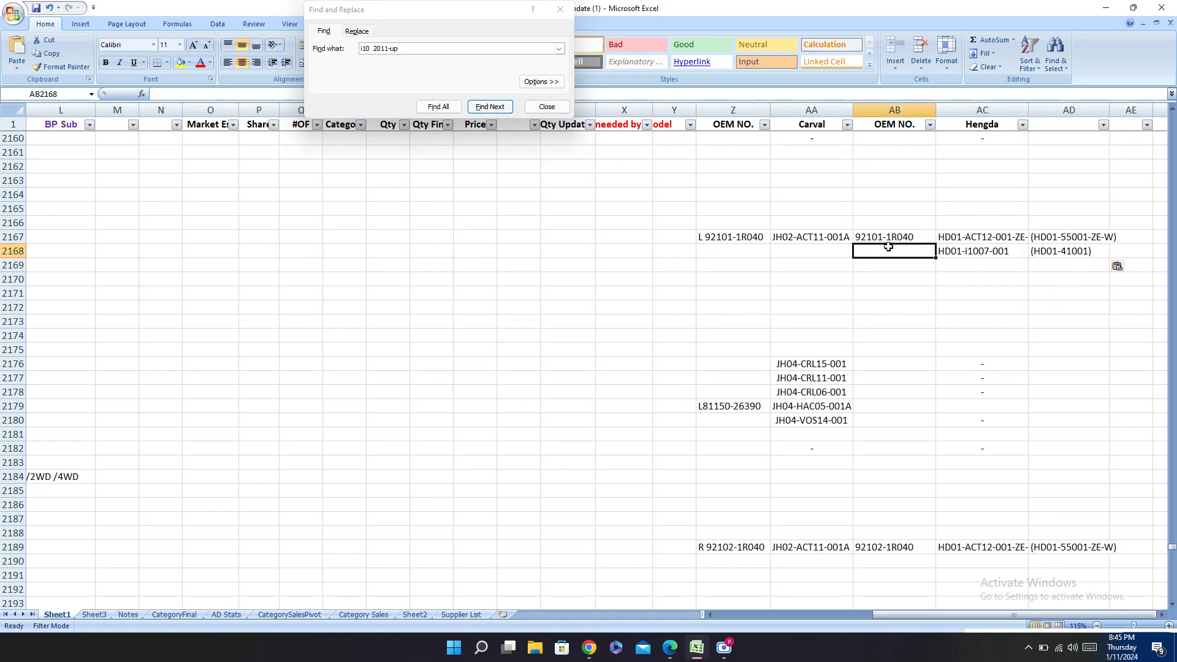
text(match)
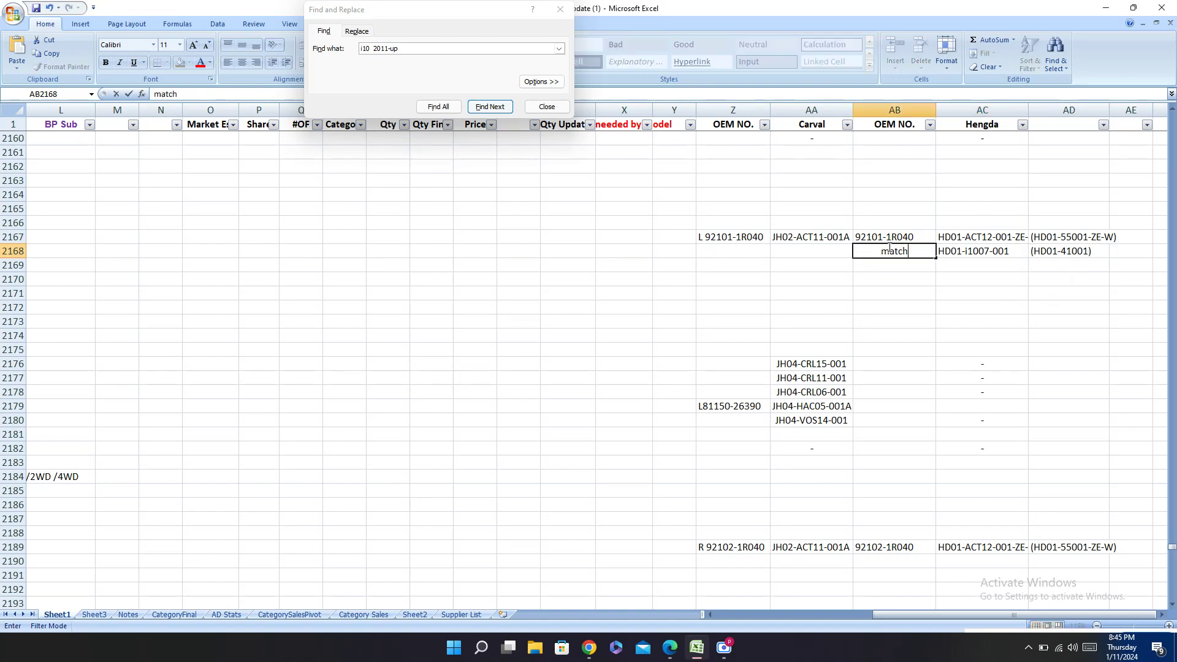
key(Return)
Step: Locate the Carval headlamp part JH02-I1007-001 and paste it into AA2168
key(Left)
key(Up)
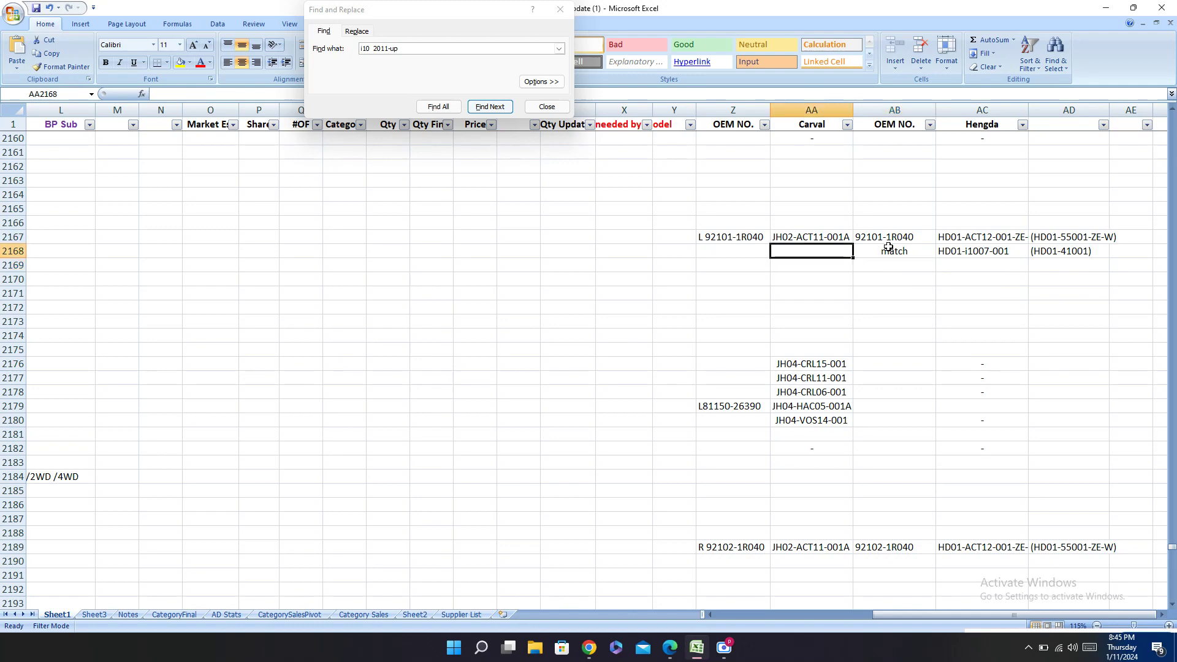
click(670, 648)
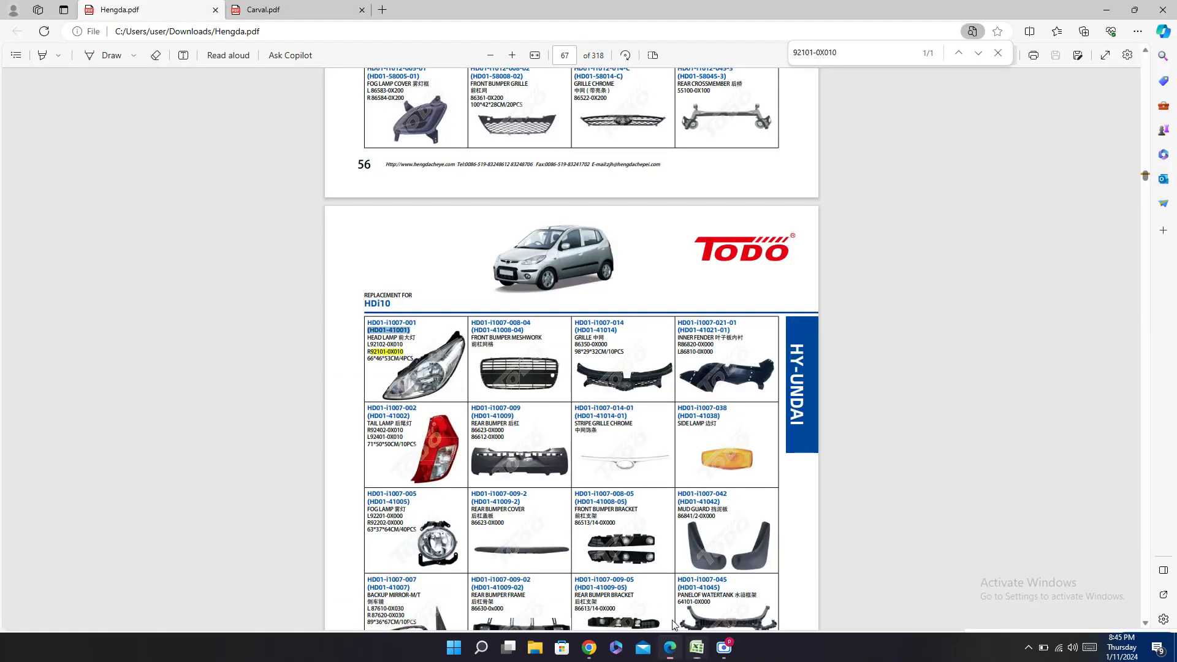
click(319, 10)
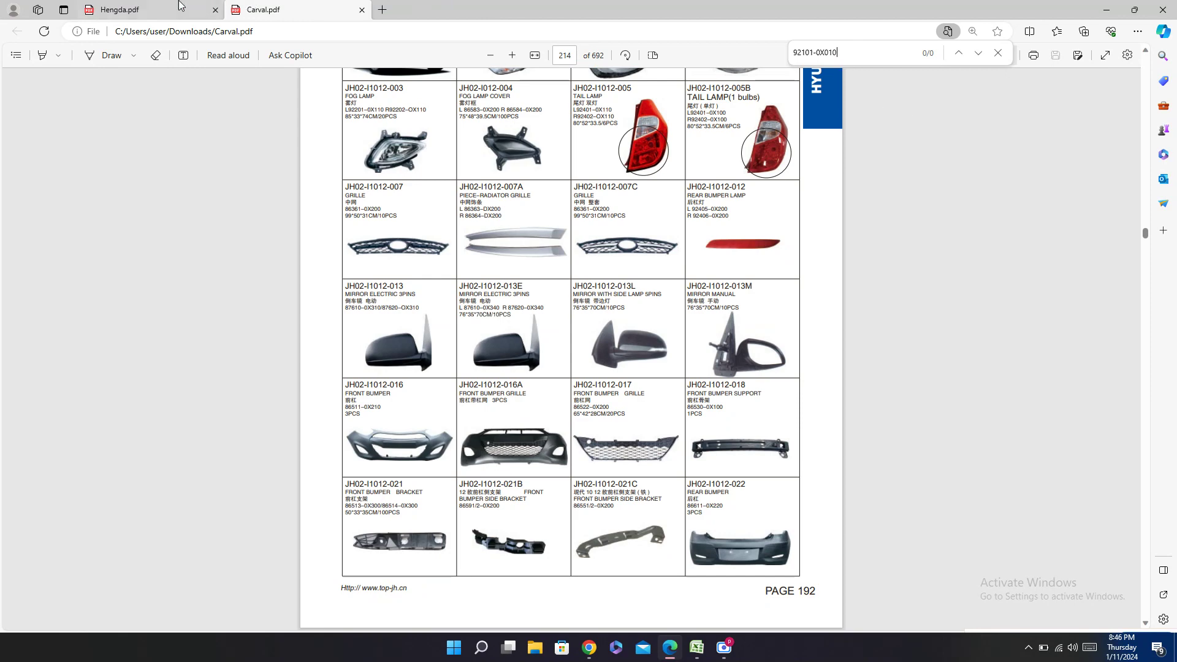
click(136, 9)
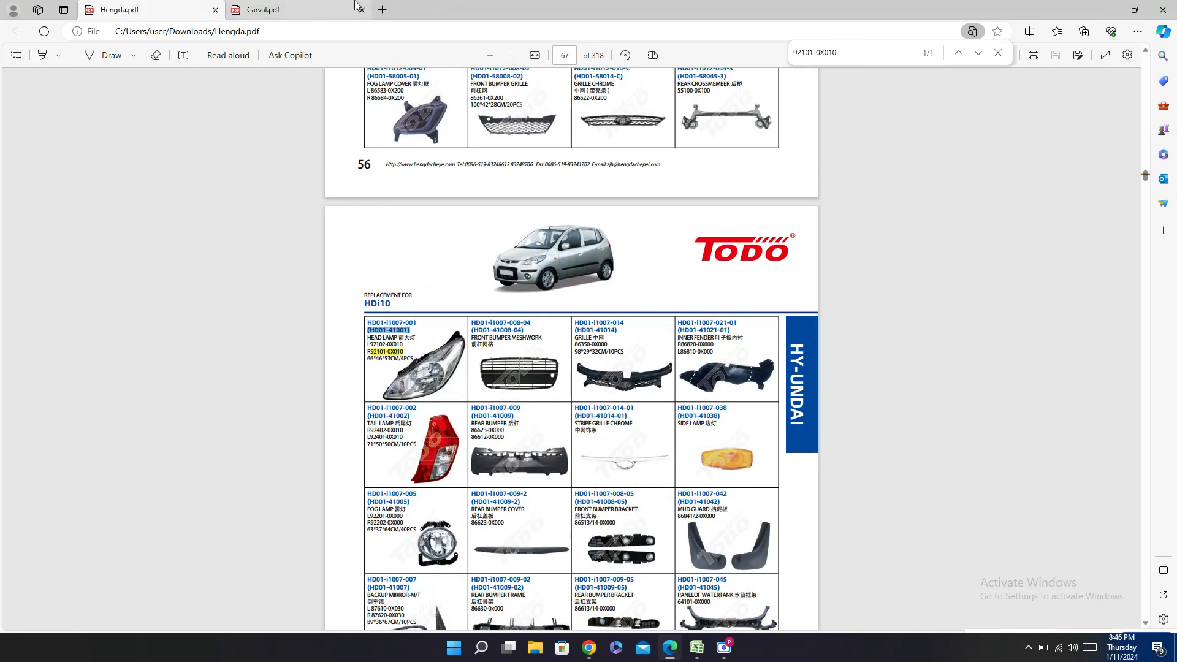
click(319, 10)
scroll(620, 211, up, 3)
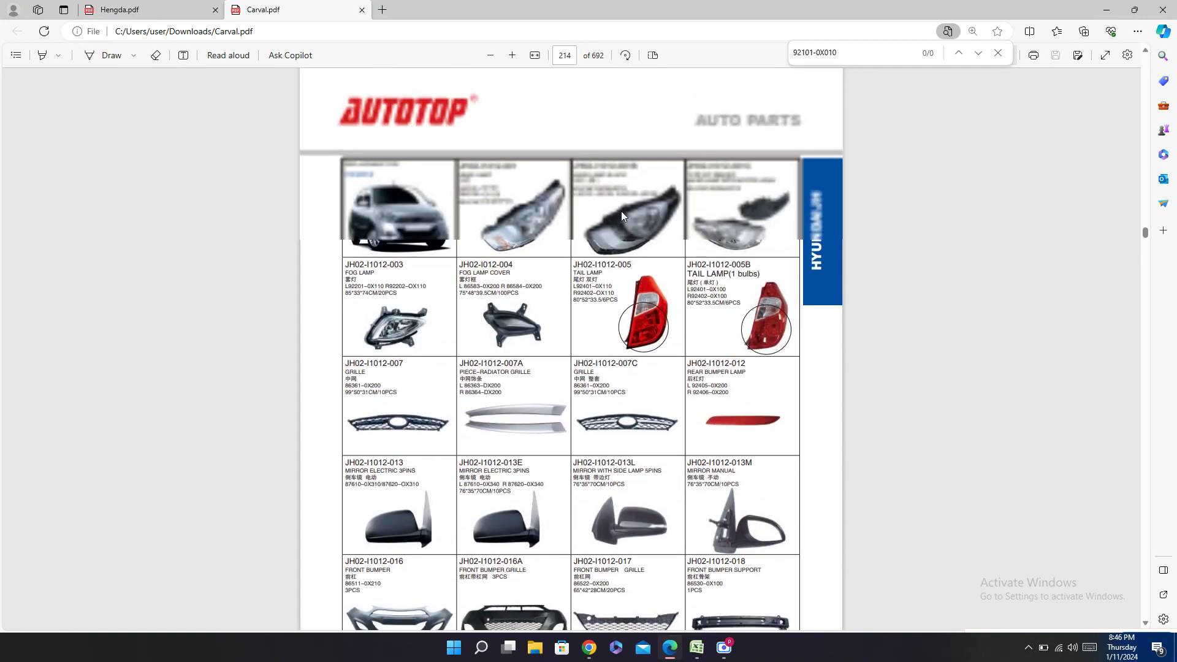
scroll(620, 211, down, 10)
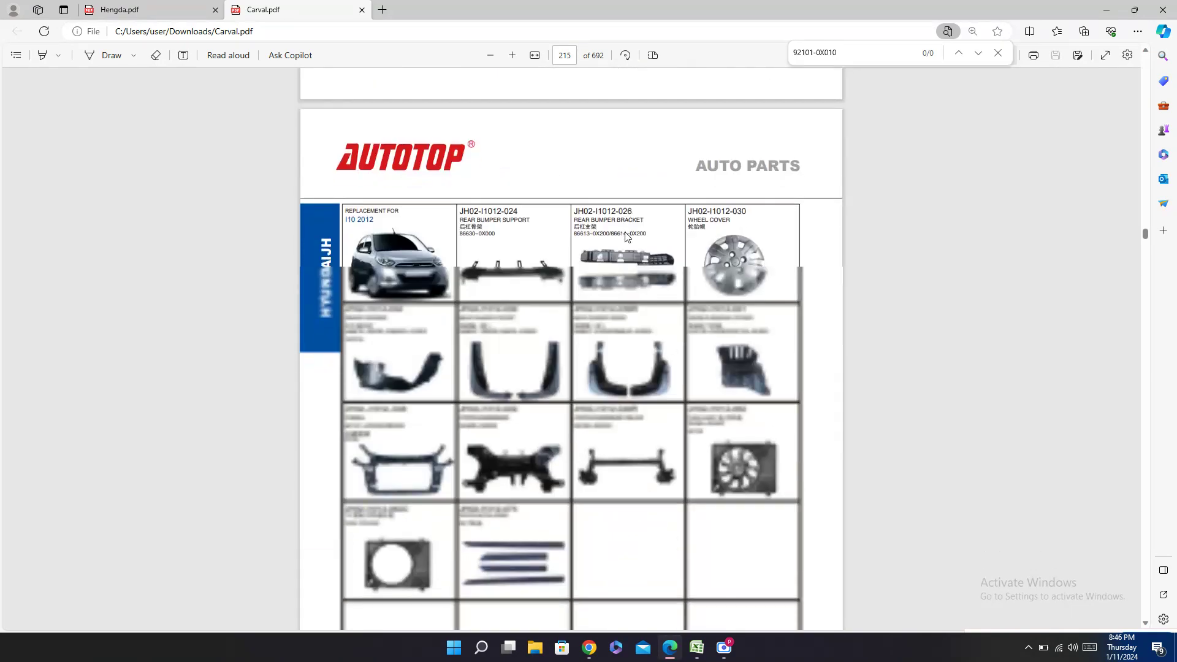
scroll(625, 239, down, 2)
scroll(612, 219, down, 8)
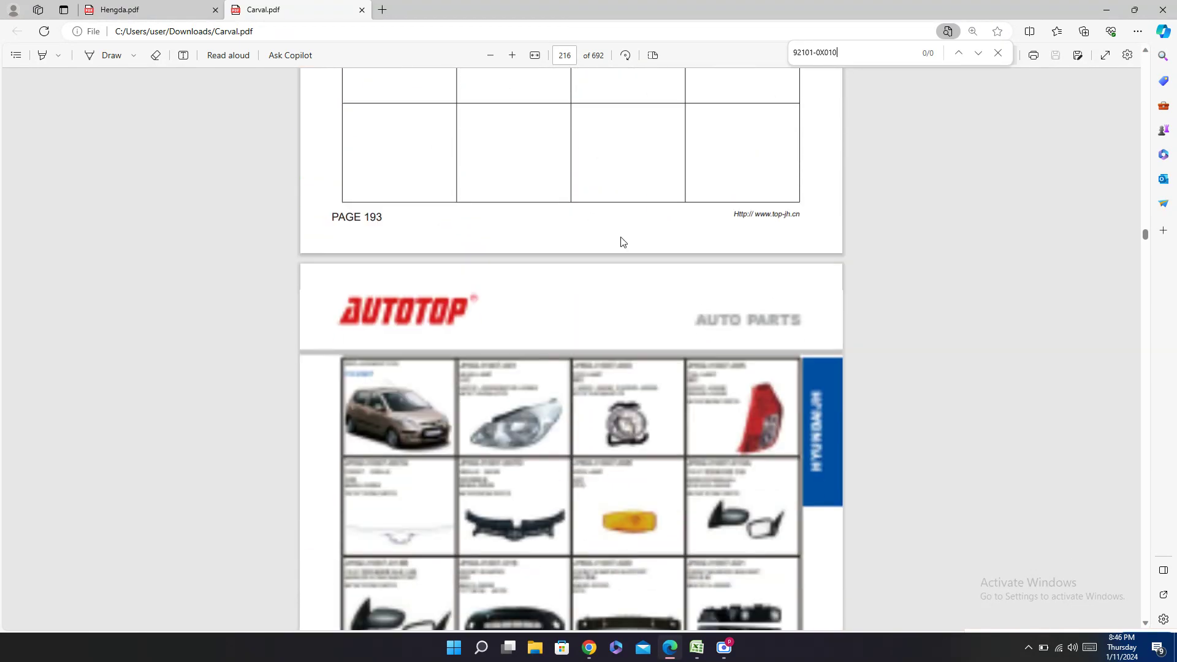
click(129, 12)
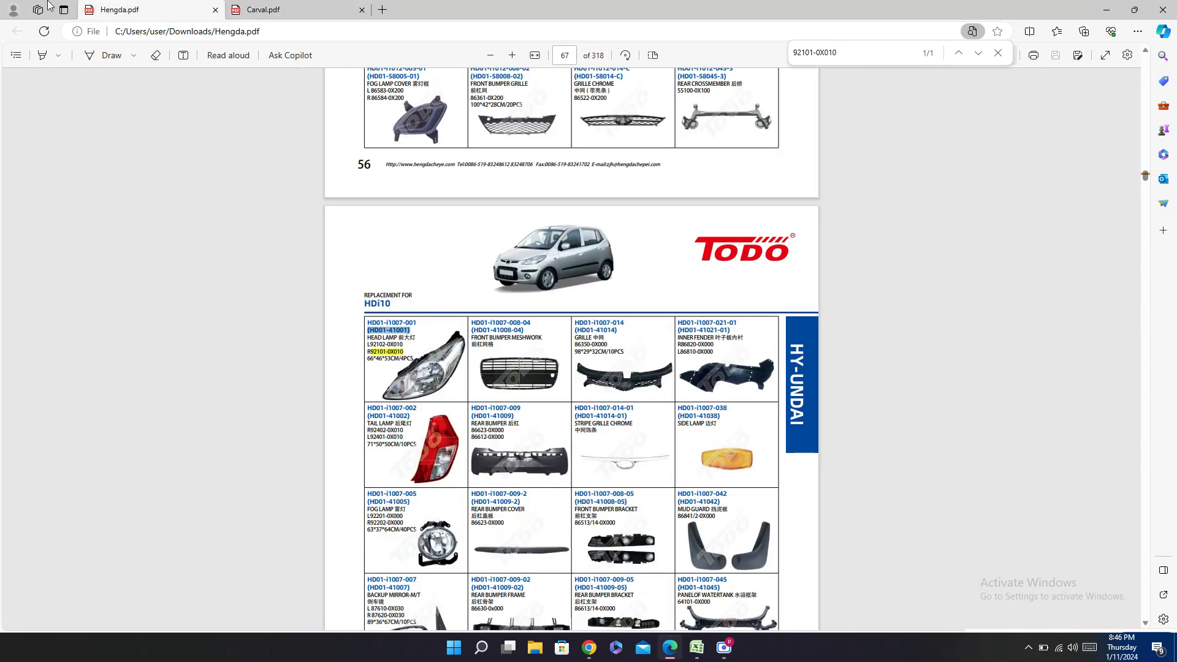
click(279, 6)
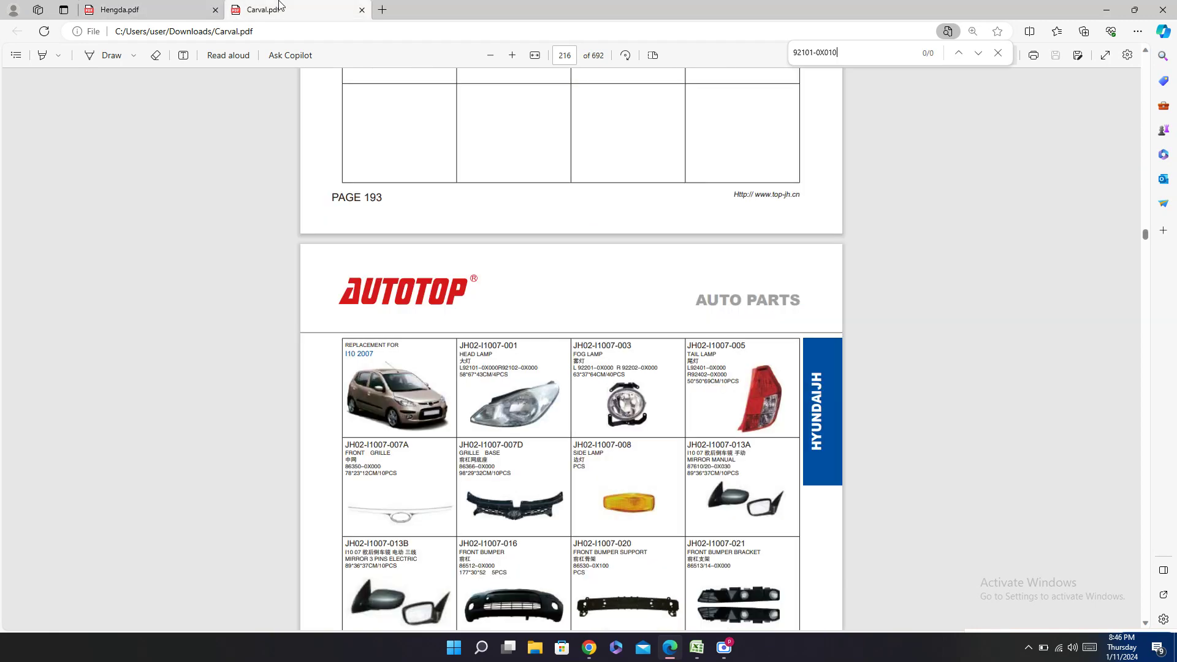
double_click(492, 347)
key(ctrl+c)
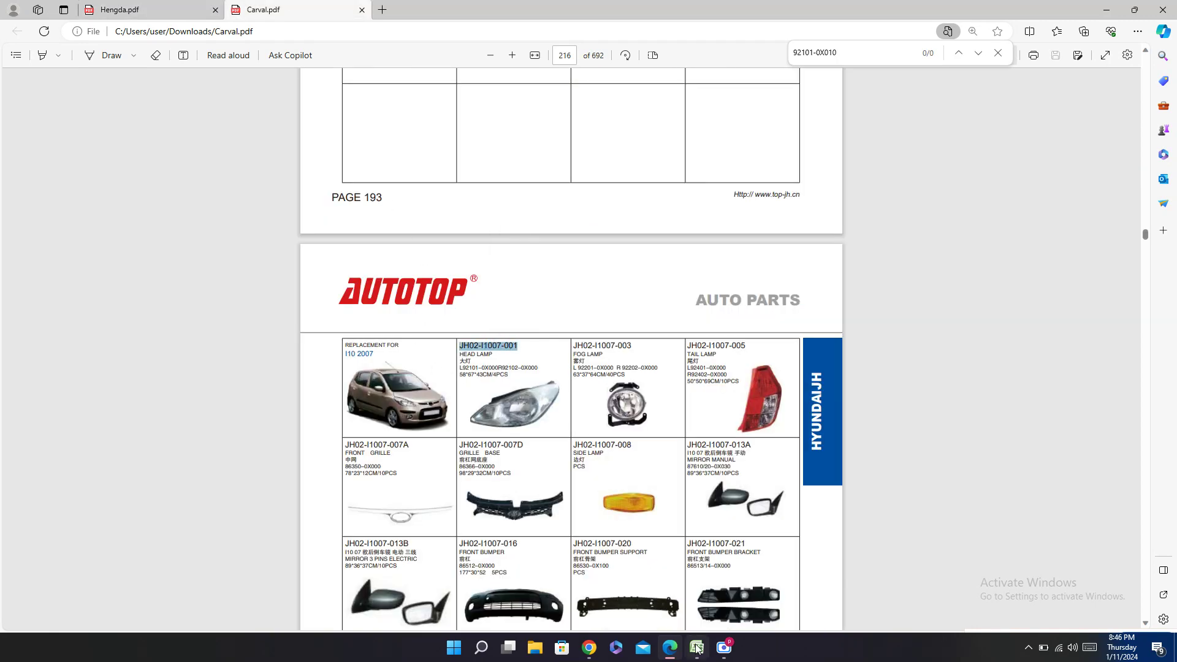
click(697, 648)
key(ctrl+v)
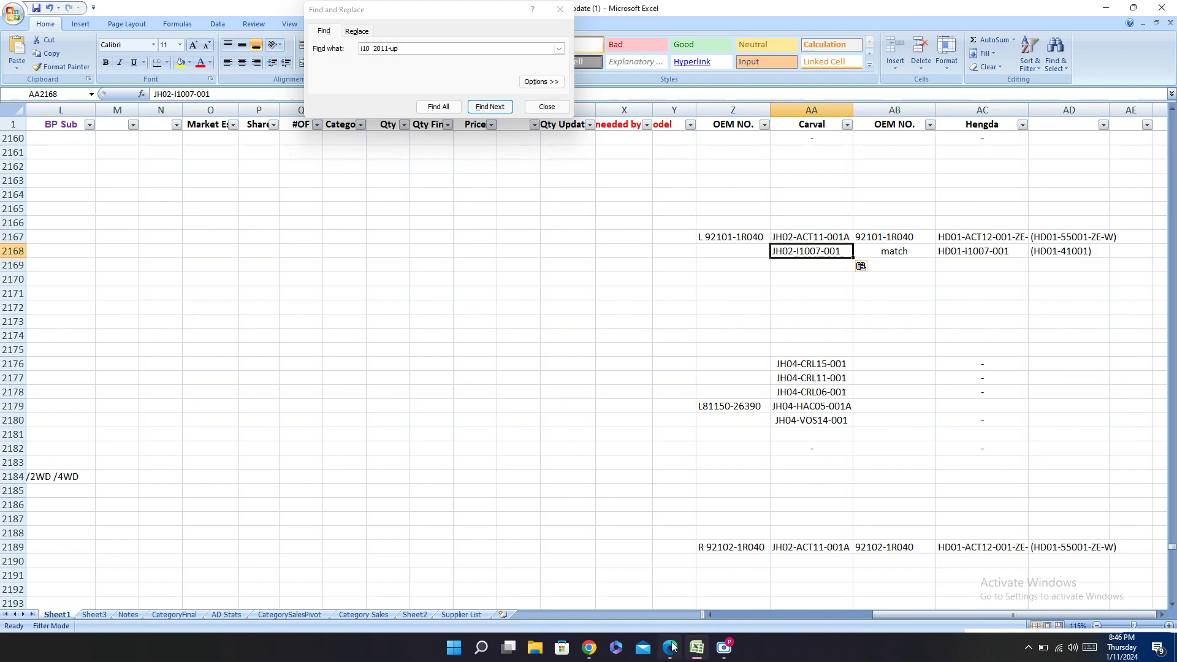
Step: Copy the OEM number L92101-0X000 from the Carval catalogue into Z2168
click(670, 648)
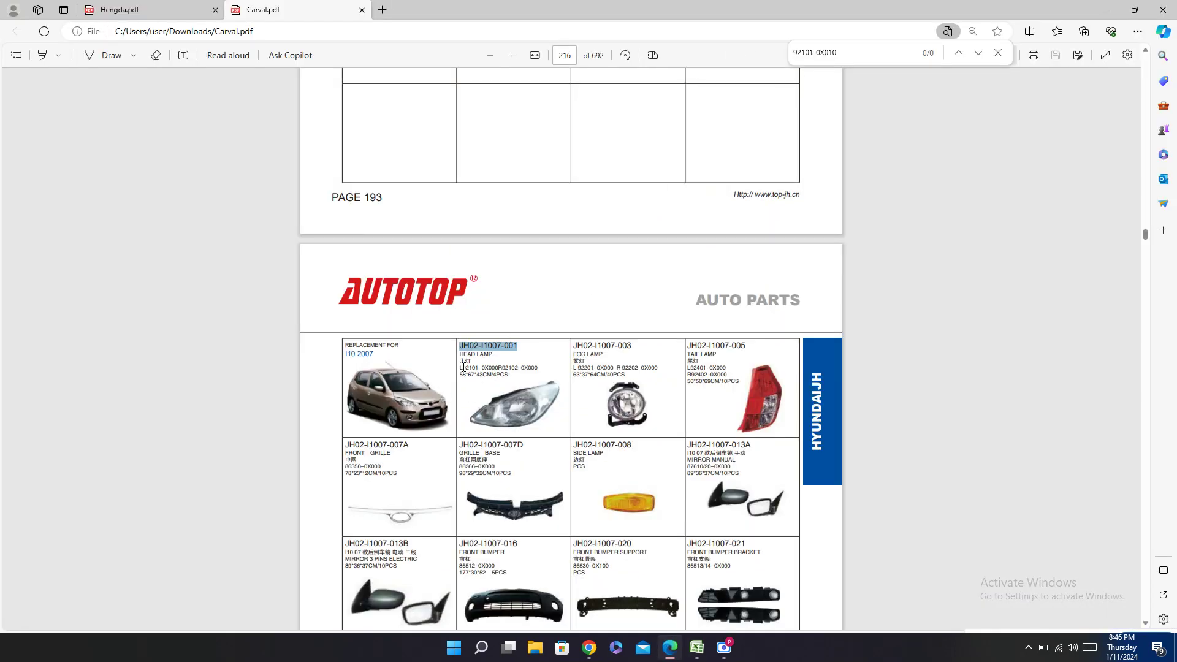
drag(460, 368, 498, 368)
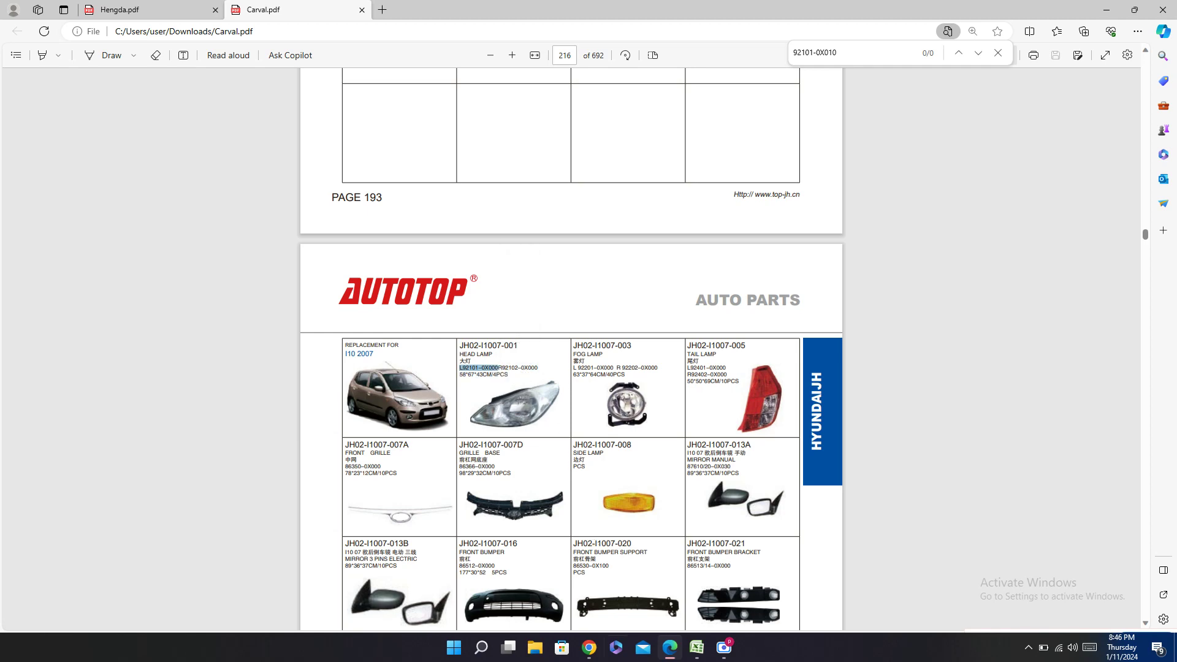
click(697, 648)
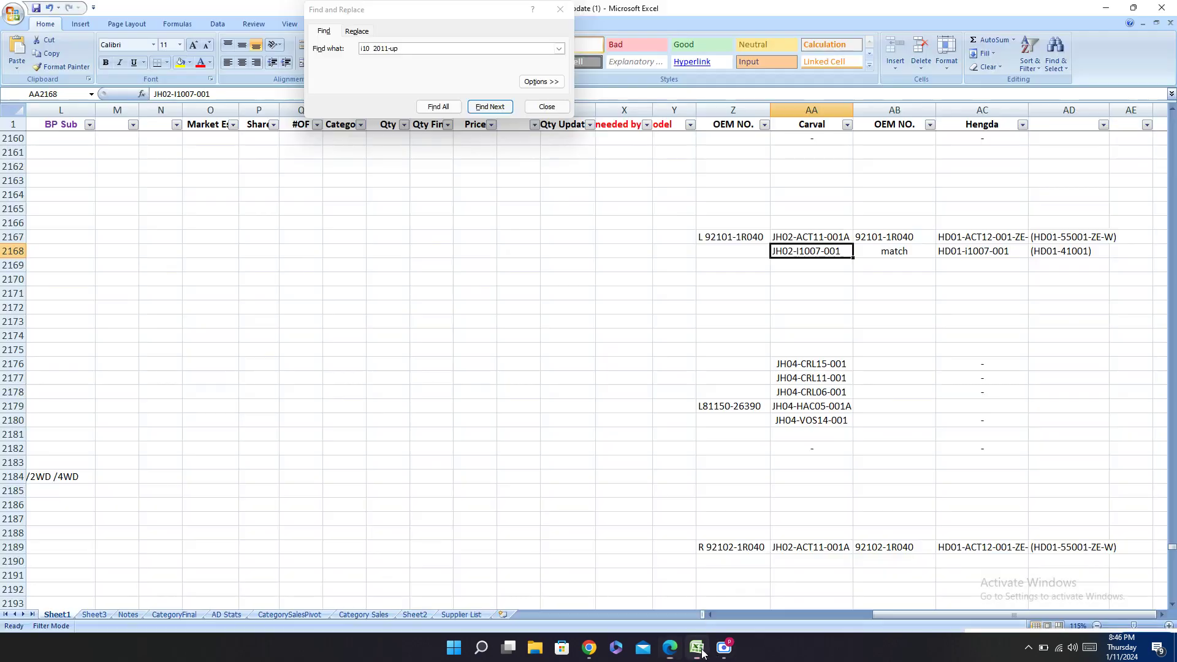
click(733, 251)
text(L92101-0X000)
Step: Find the next i10 2011-up row (2190) and copy row 2168's part numbers Z:AD
drag(883, 615, 632, 614)
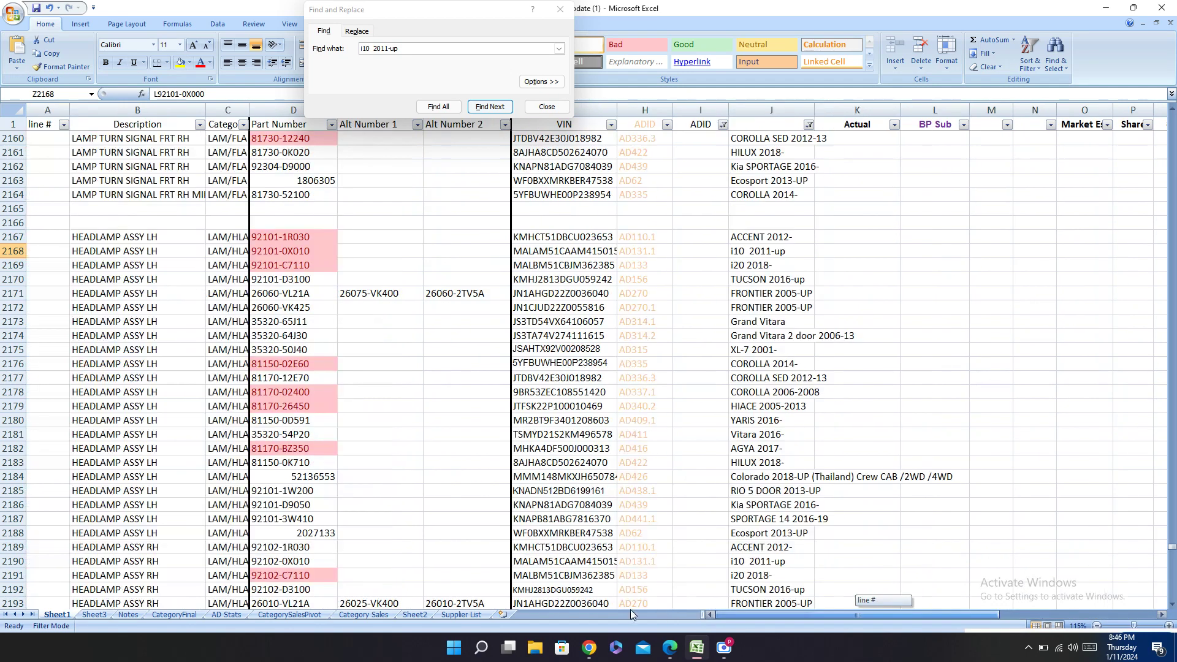
click(758, 250)
click(467, 104)
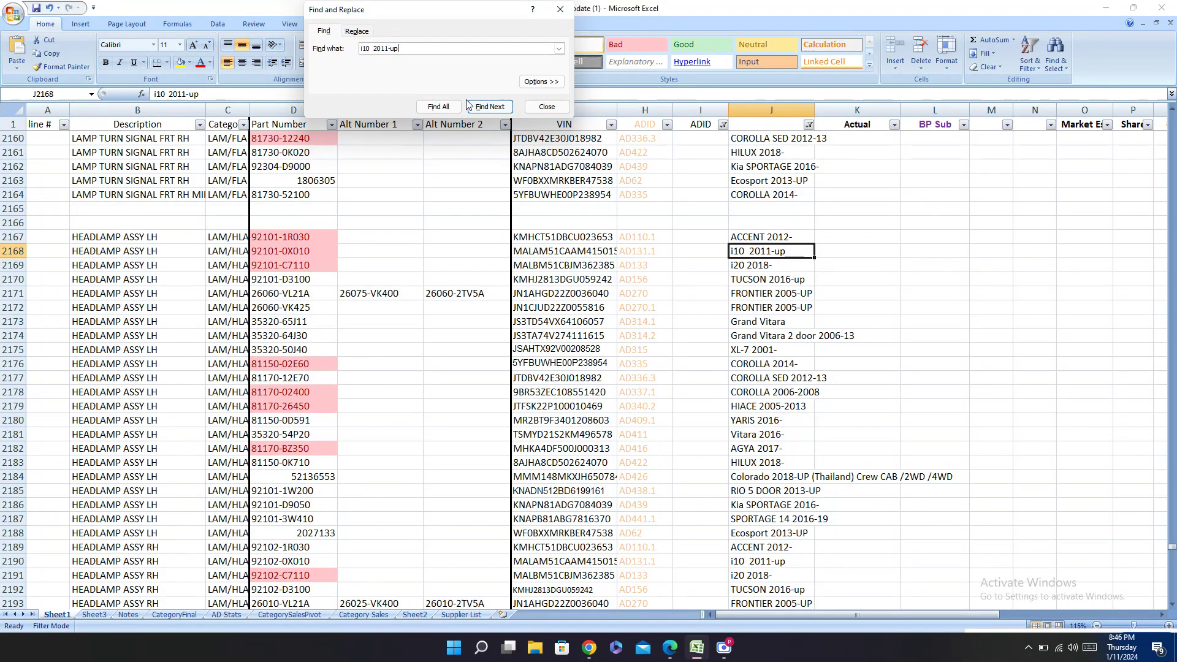
click(470, 105)
scroll(850, 318, down, 4)
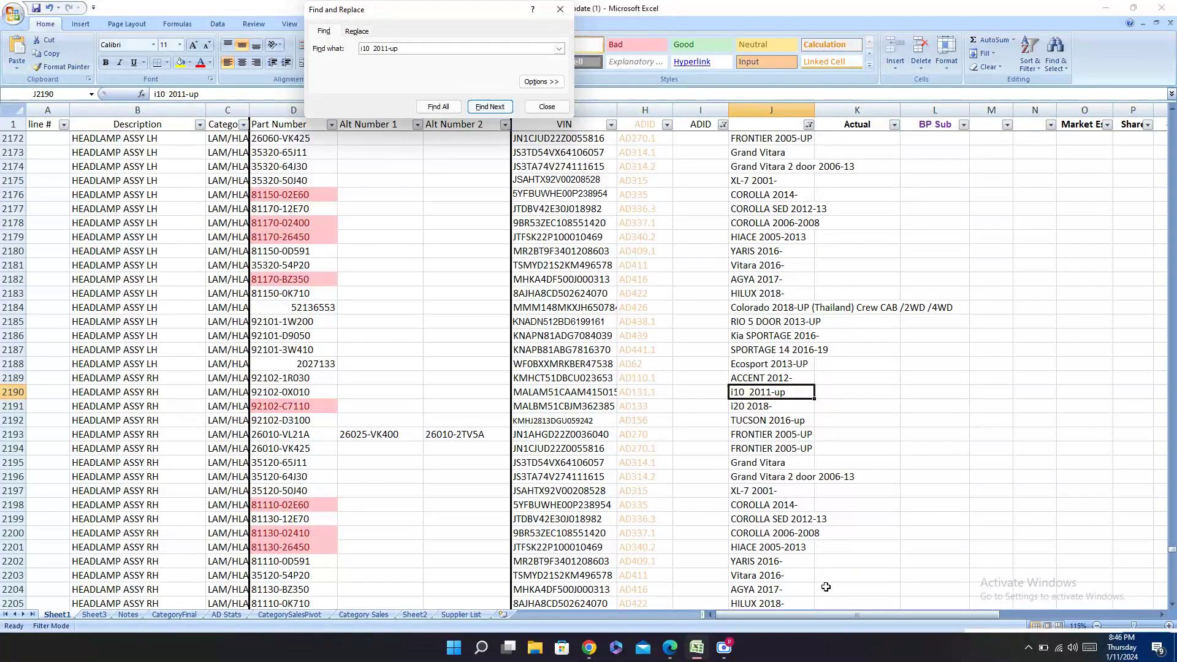
drag(832, 615, 960, 601)
key(ctrl+BackSpace)
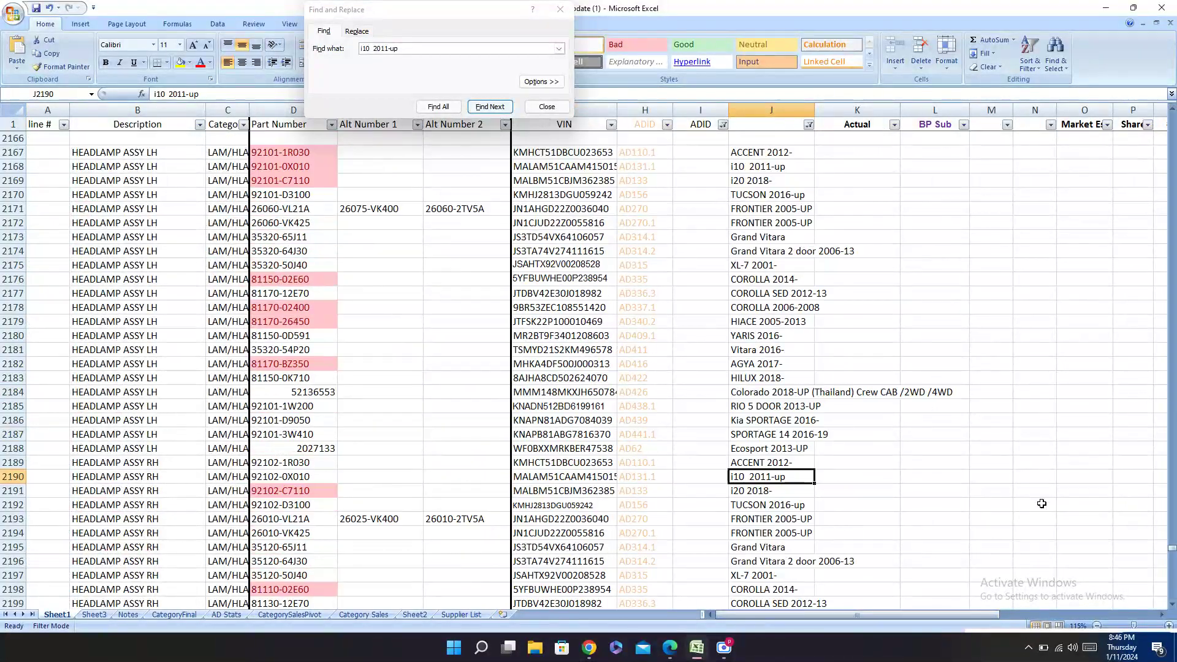
drag(936, 616, 1070, 613)
drag(920, 165, 1072, 170)
key(ctrl+c)
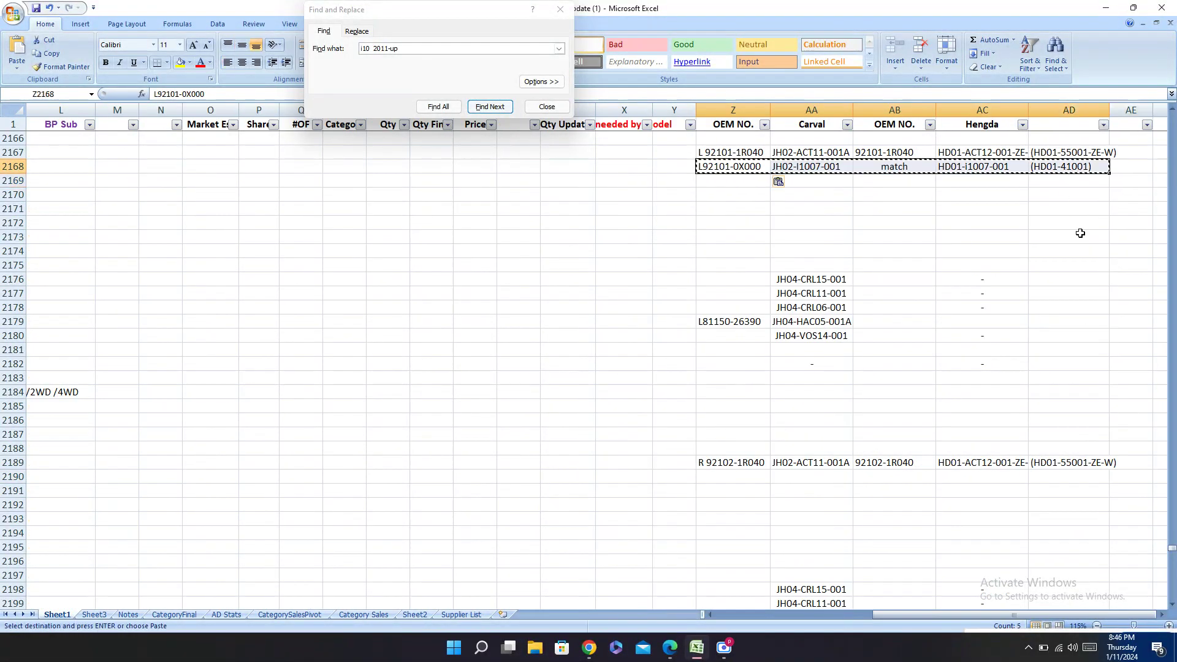
Step: Paste row 2168's Carval and Hengda numbers into row 2190
drag(979, 618, 822, 617)
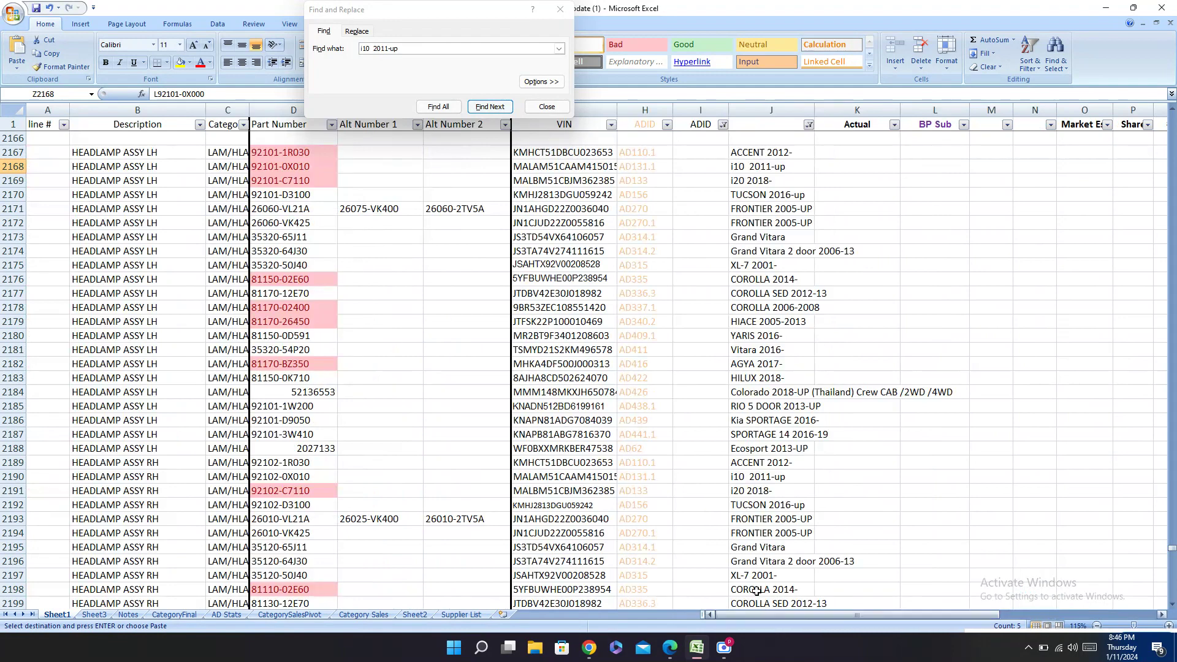
click(761, 477)
click(15, 476)
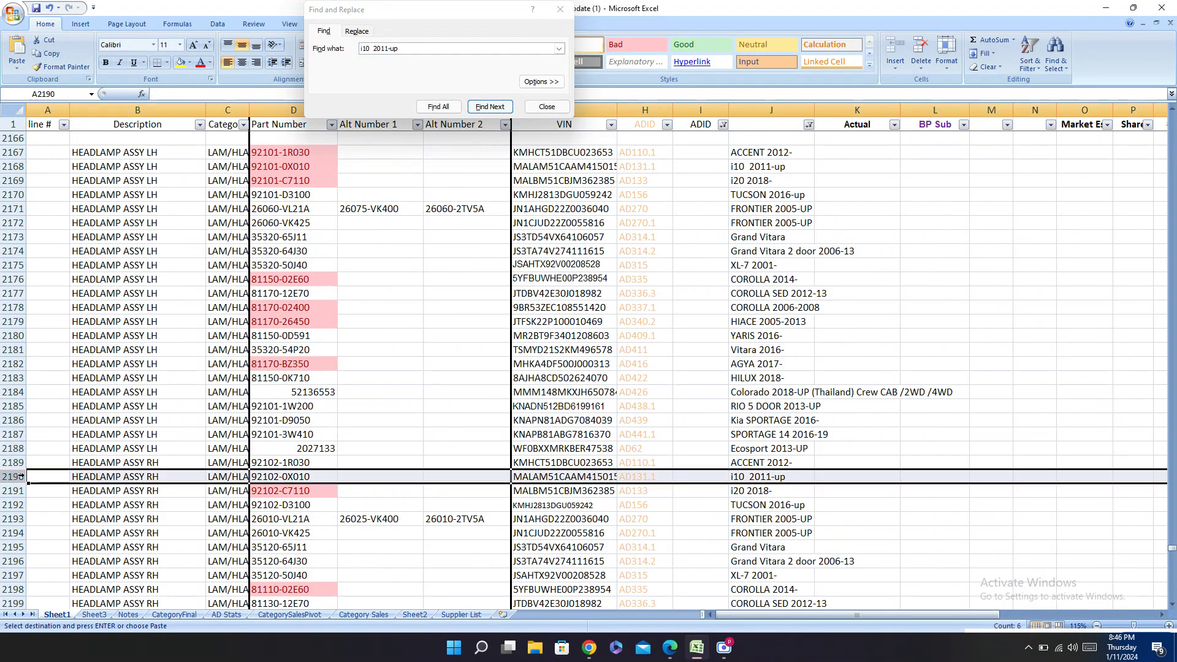
drag(966, 616, 1145, 616)
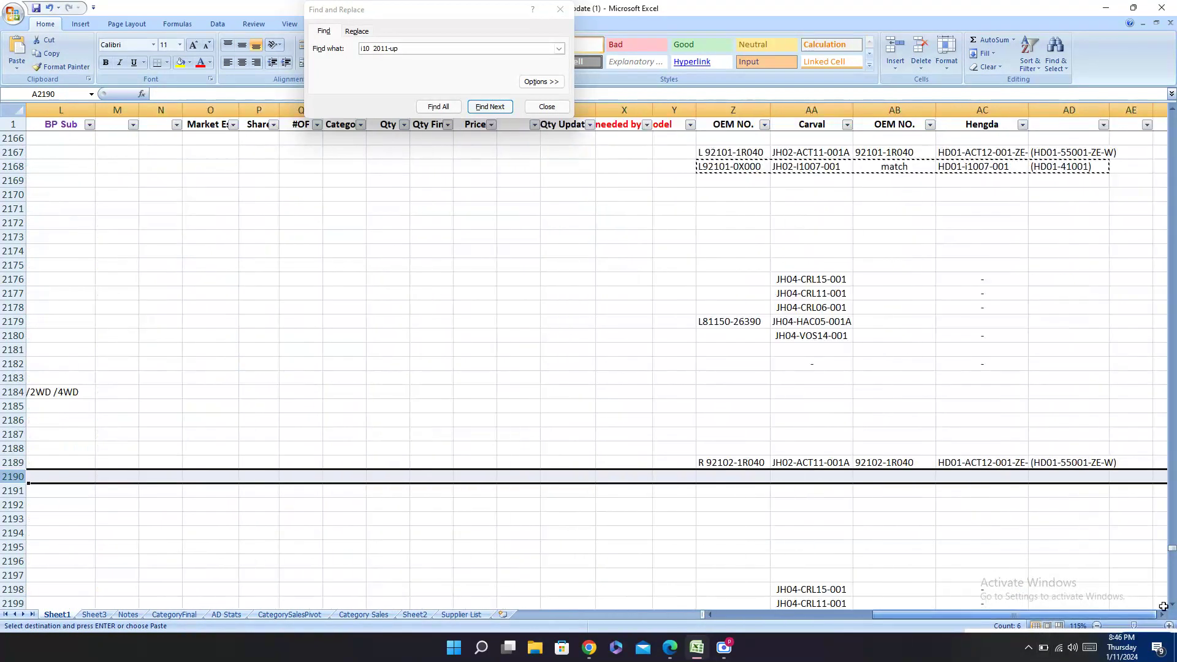
click(733, 477)
key(ctrl+v)
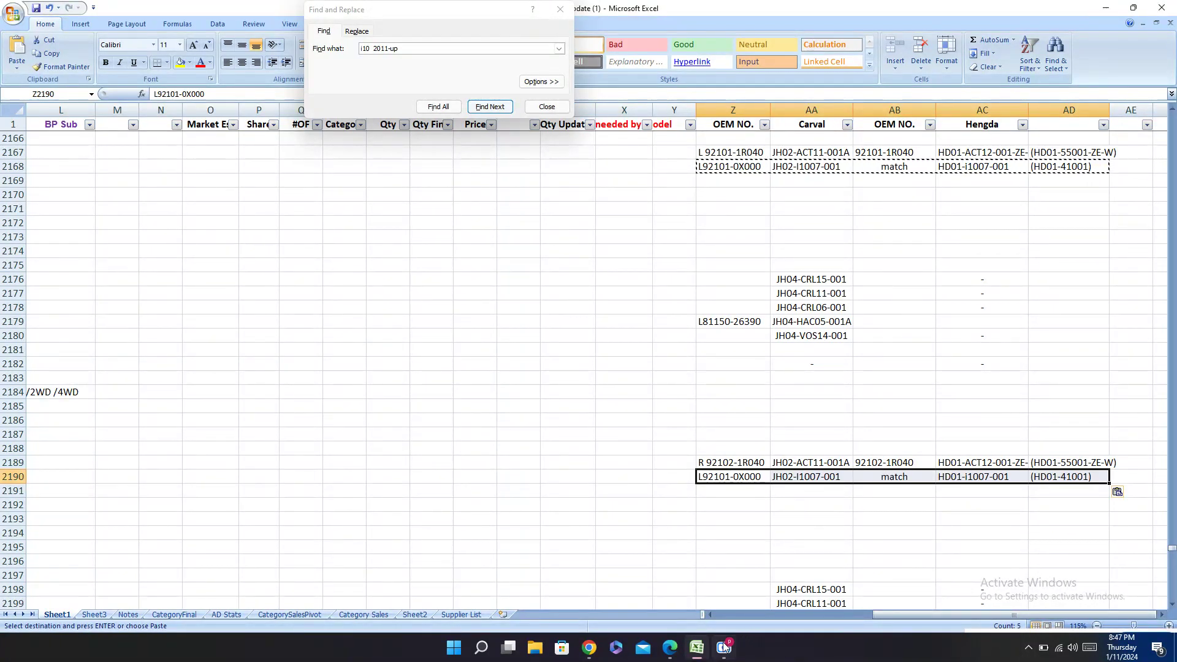
Step: Put the right headlamp OEM number R92102-0X000 from Carval into Z2190, removing the stray 0
click(669, 647)
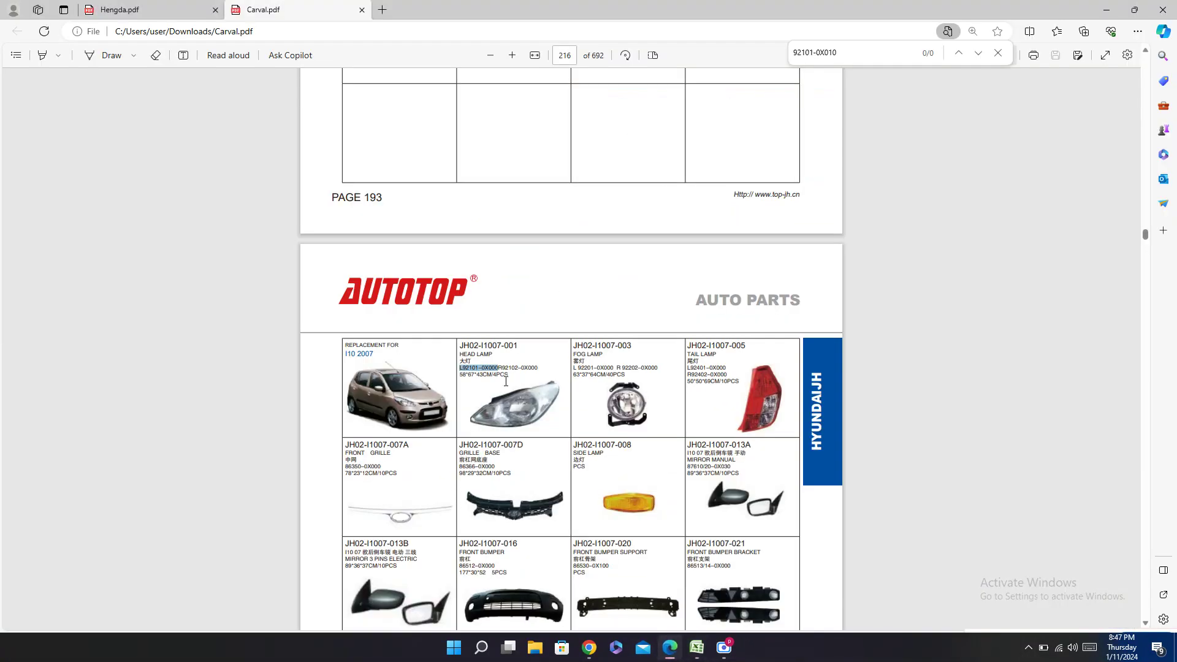
drag(496, 369, 539, 365)
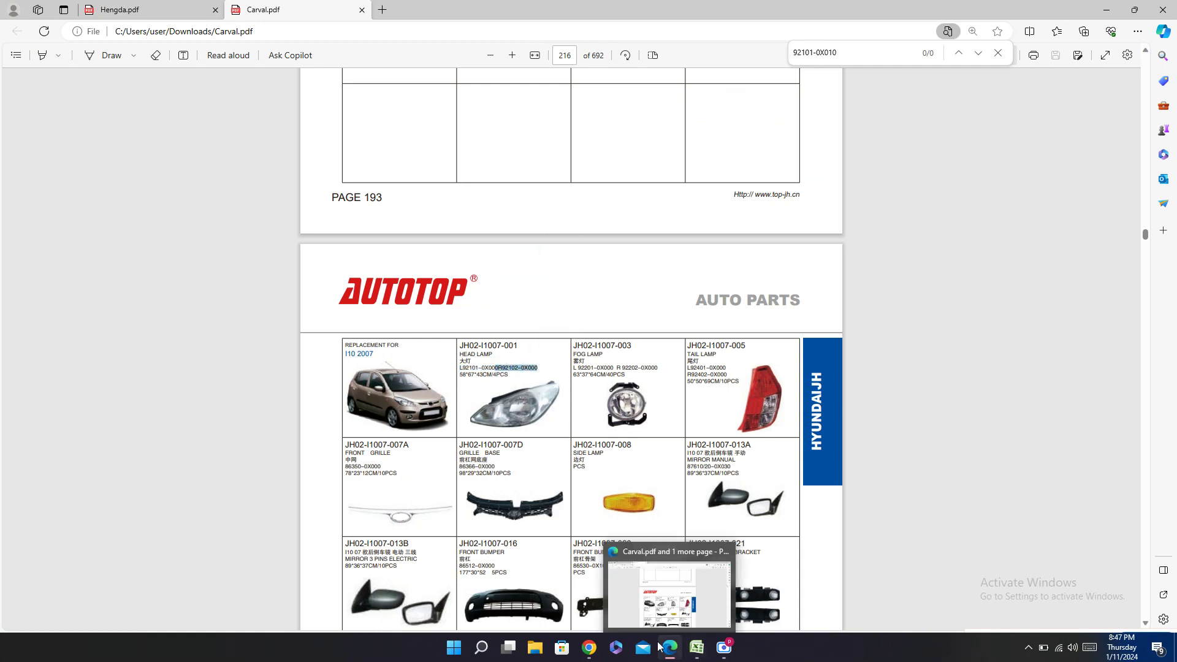
click(702, 652)
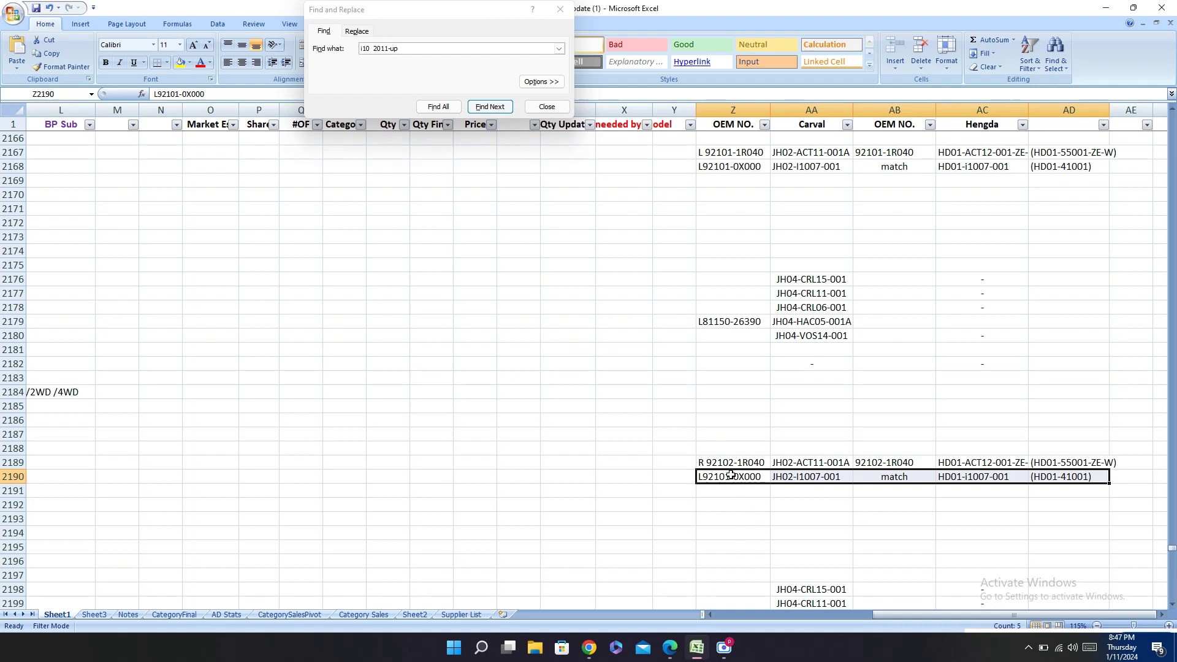
click(702, 477)
key(ctrl+v)
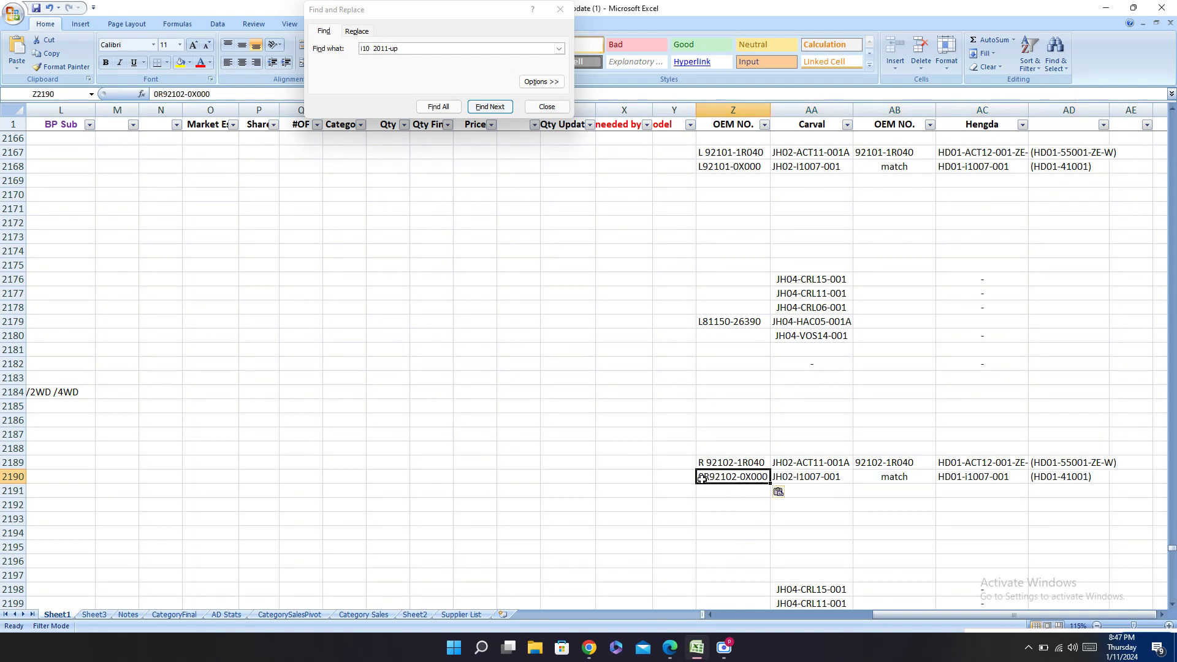
double_click(702, 478)
key(BackSpace)
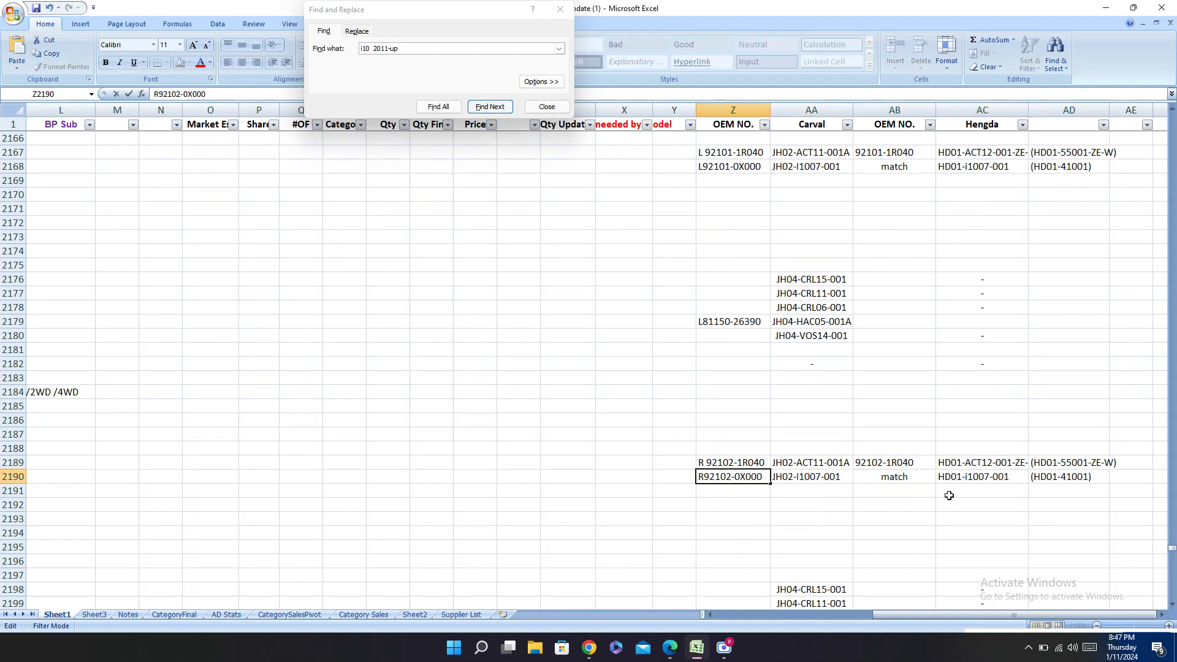
click(892, 482)
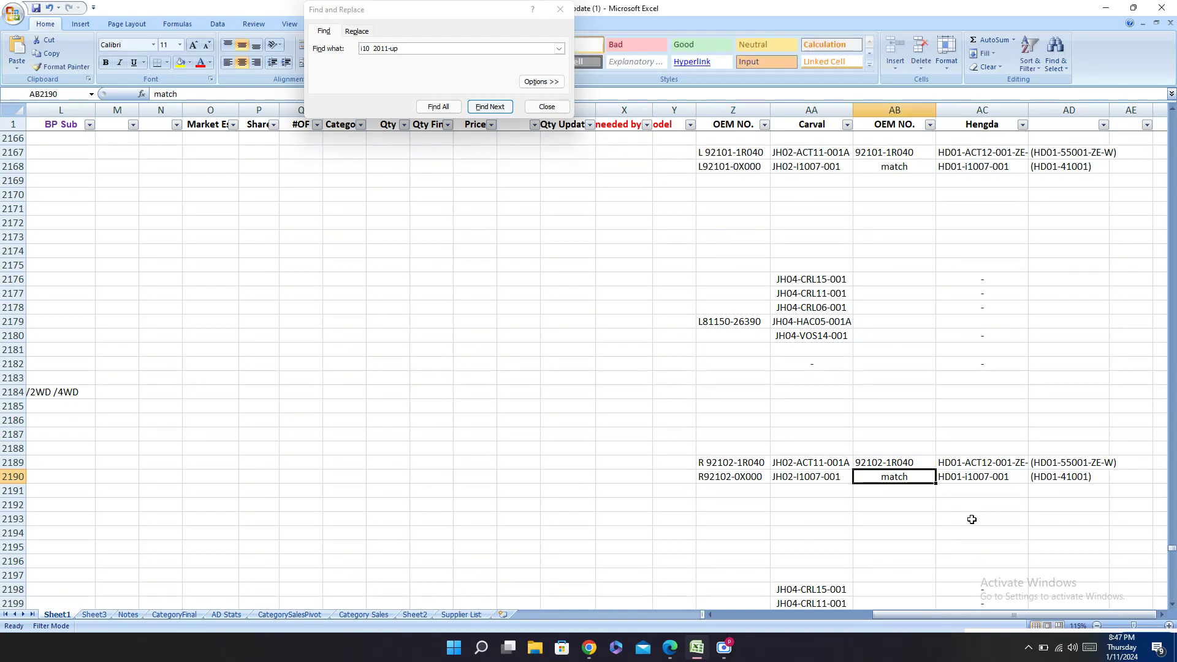
Step: Search onward to the next i10 2011-up row
drag(888, 613, 698, 610)
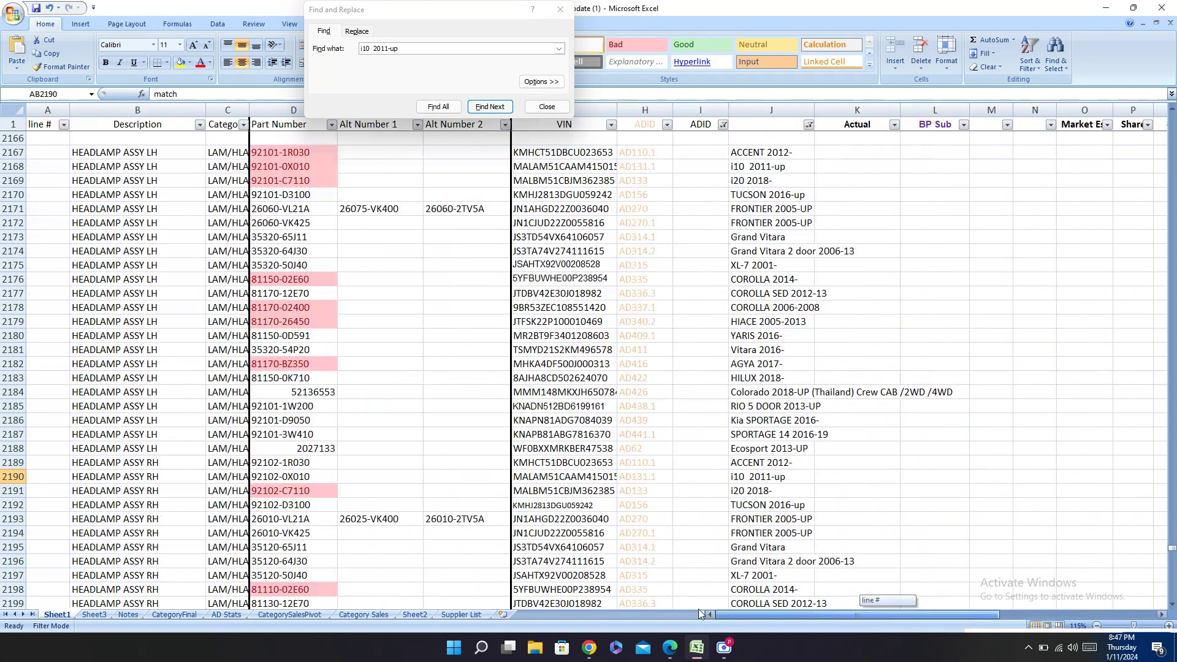
click(763, 477)
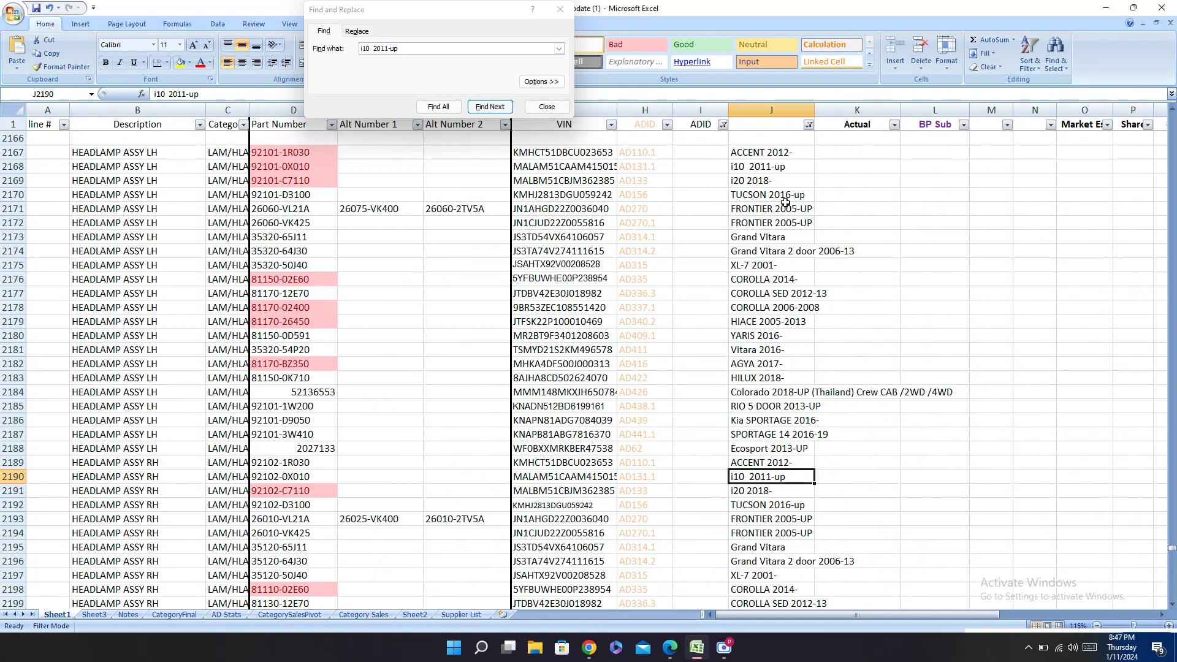
click(490, 107)
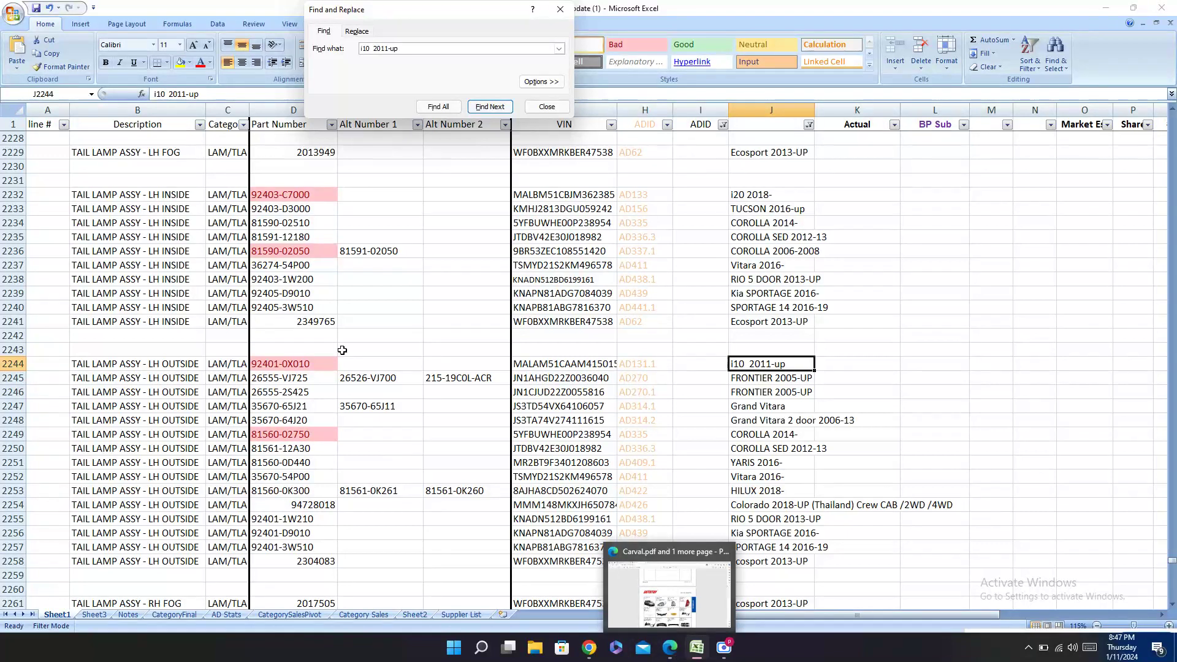
Step: Search the Hengda catalogue for the tail lamp part number 92401-0X010
click(328, 363)
key(ctrl+c)
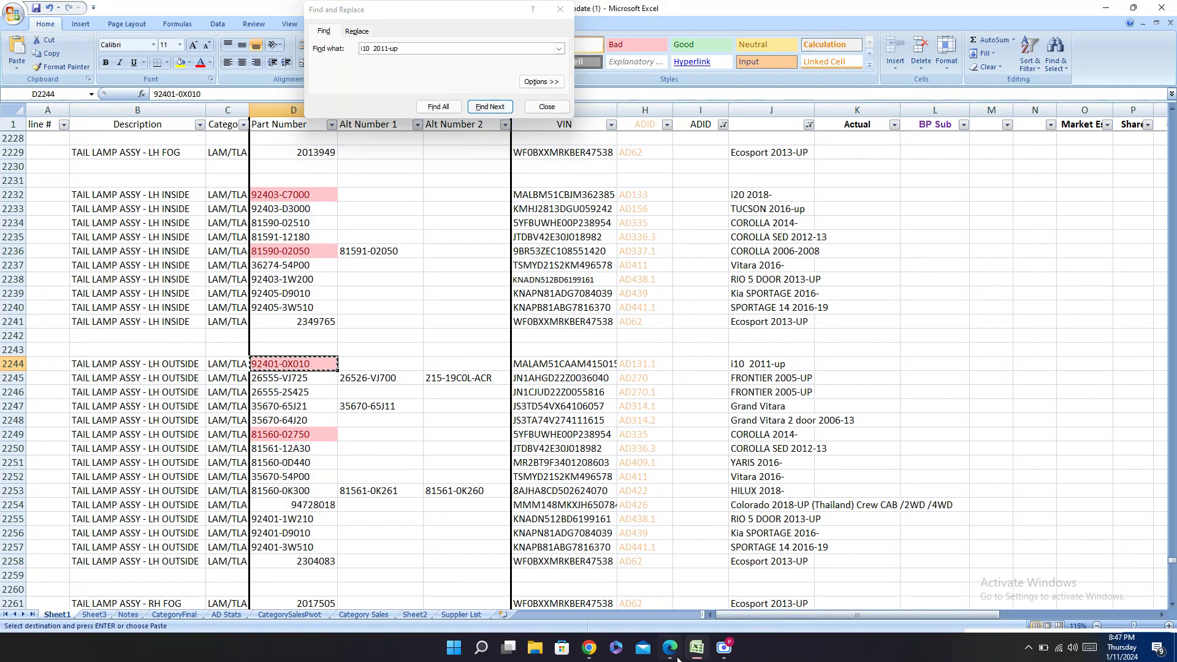
click(676, 655)
click(144, 9)
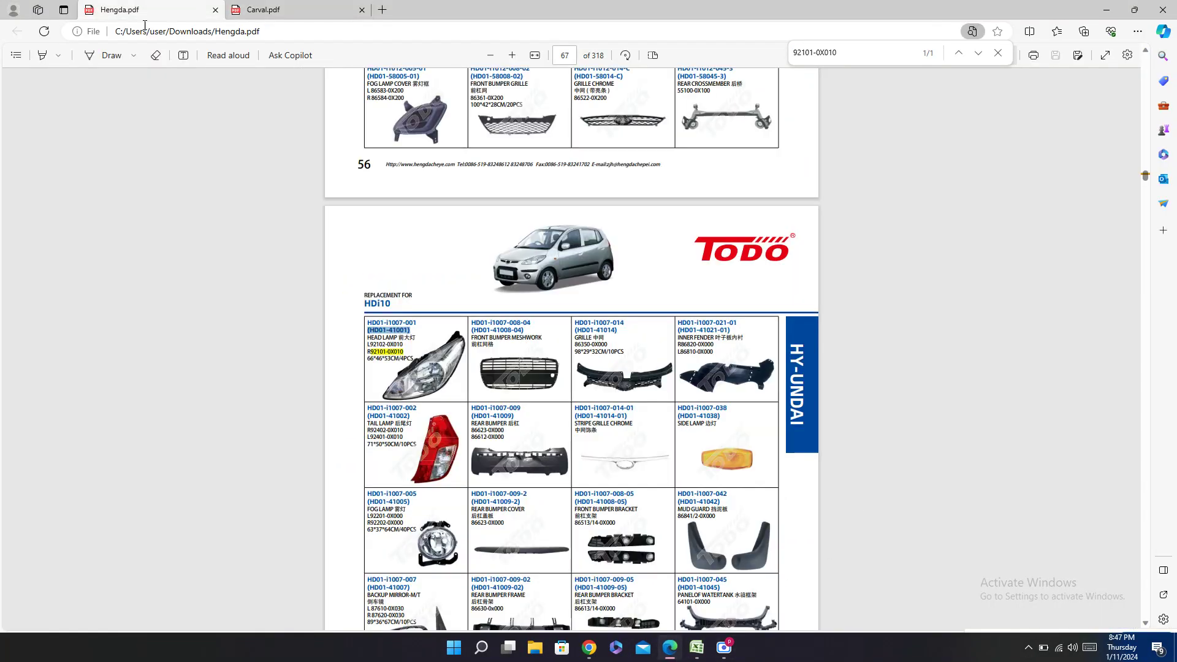
key(ctrl+f)
key(ctrl+v)
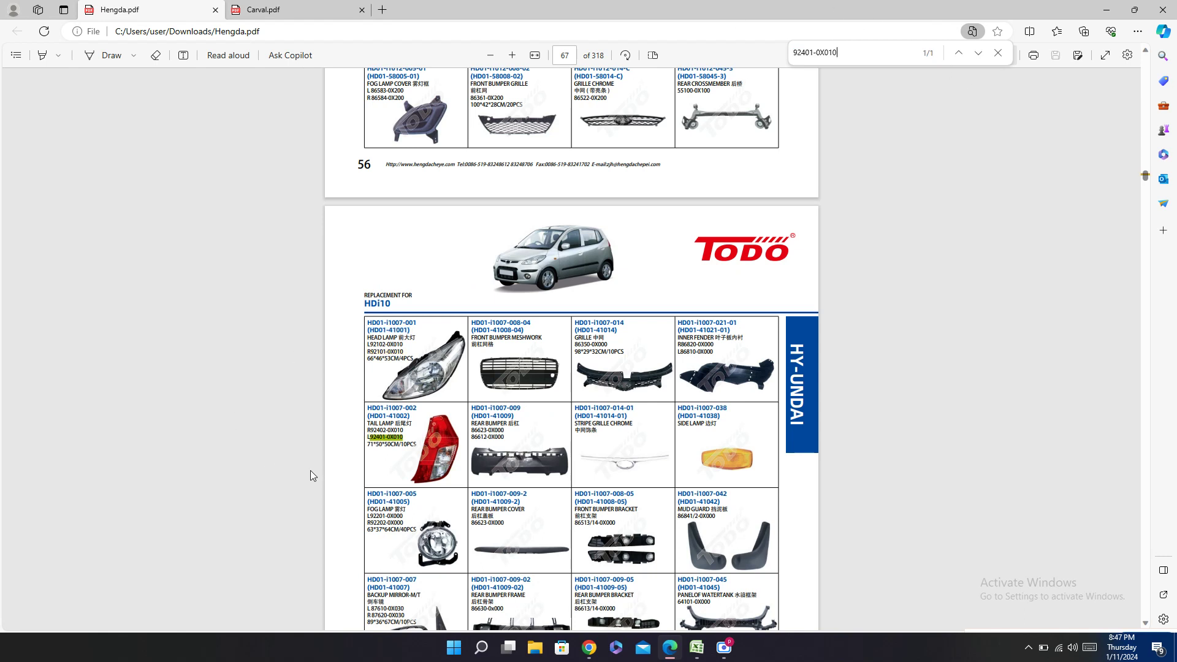
Step: Paste HD01-i1007-002 and (HD01-41002) into AA2244 and AB2244
double_click(386, 408)
click(691, 650)
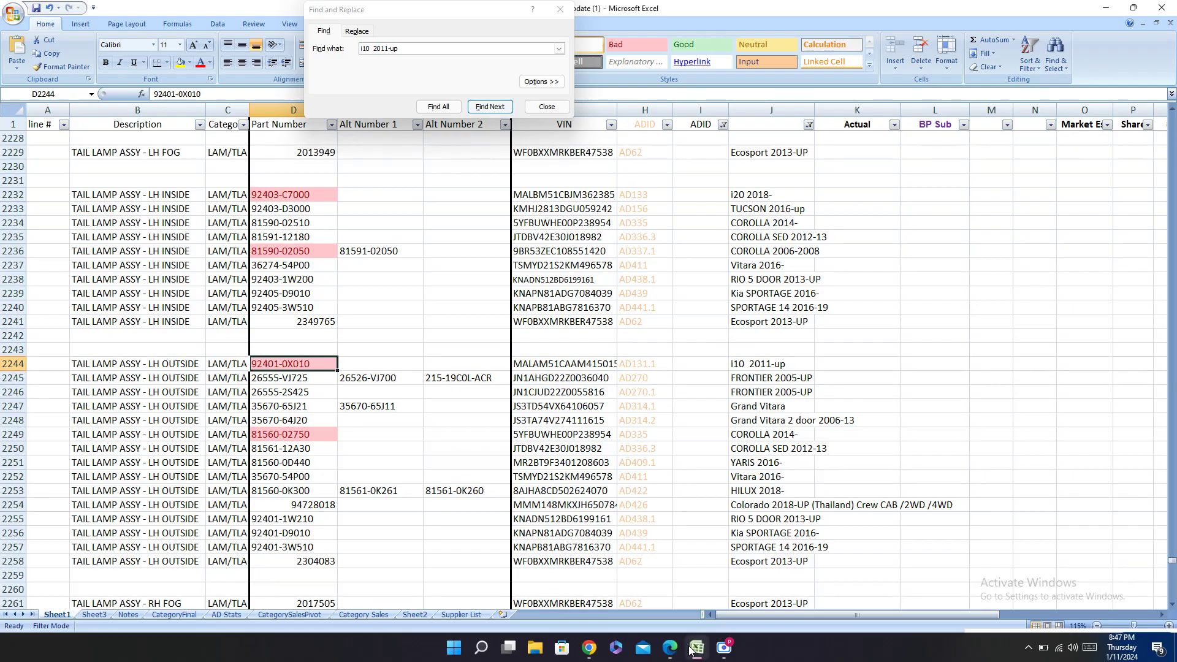
drag(748, 613, 967, 608)
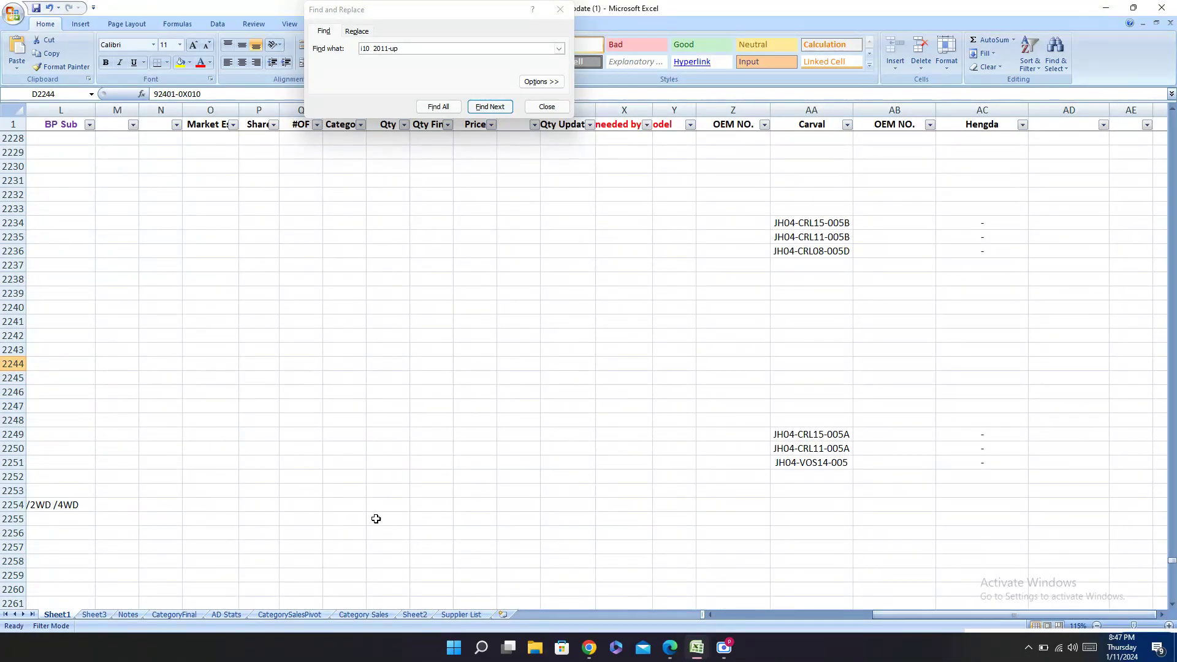
click(12, 364)
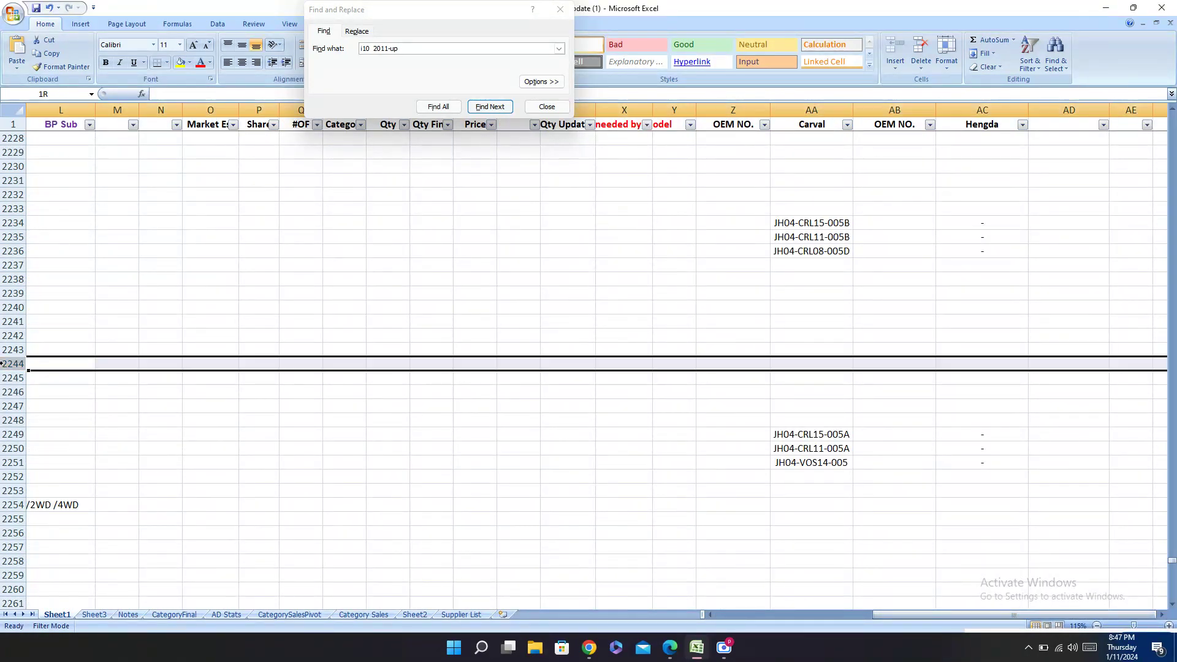
click(824, 366)
key(ctrl+v)
click(743, 363)
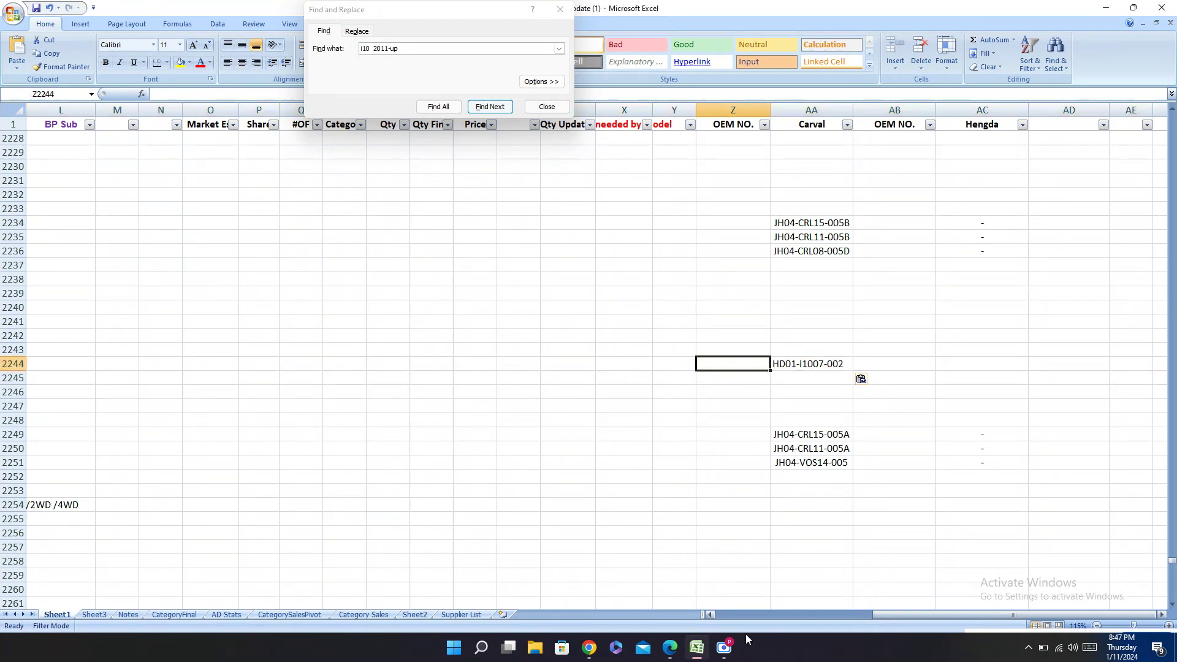
click(674, 649)
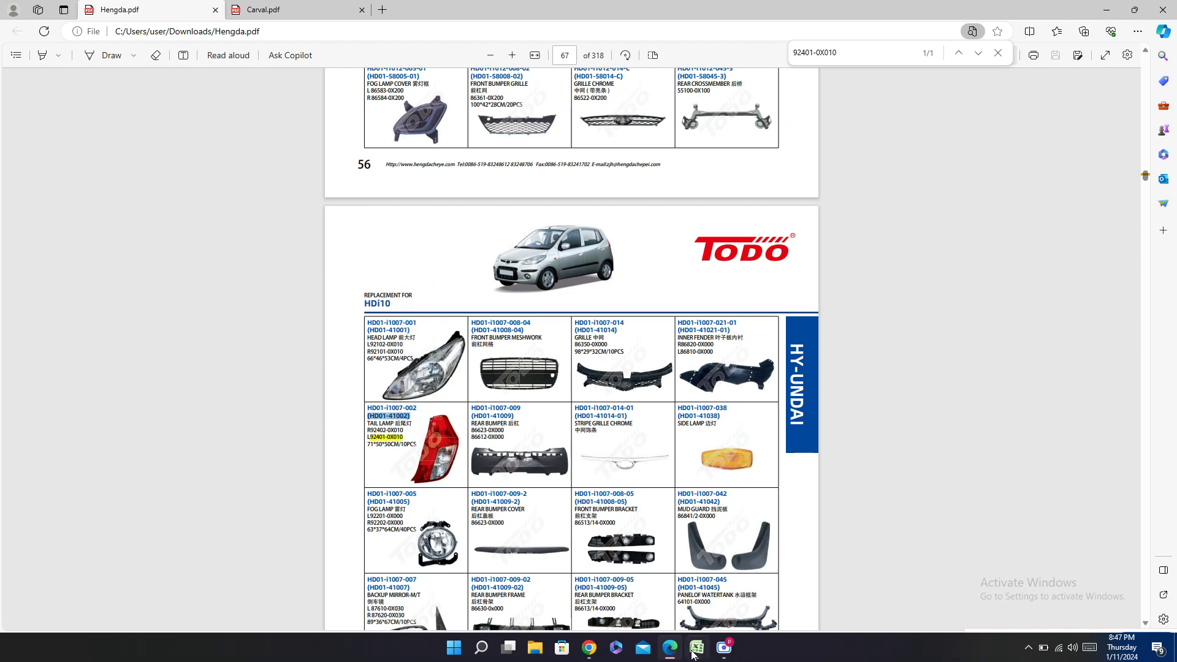
click(696, 649)
click(877, 364)
key(ctrl+v)
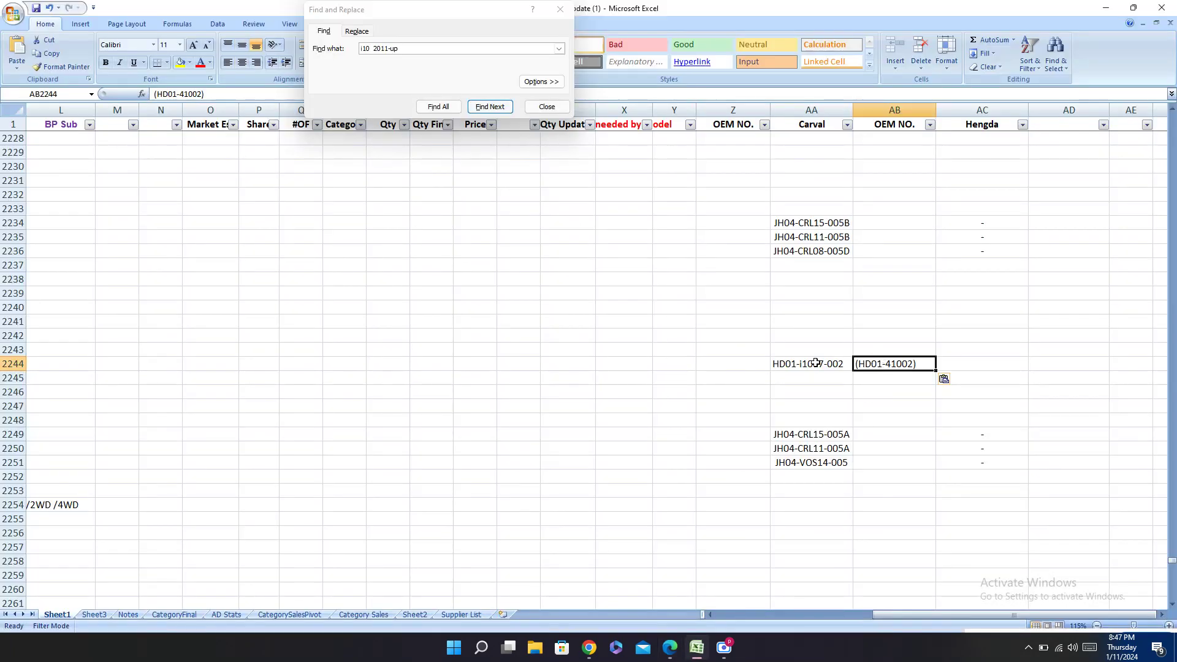
Step: Move the two Hengda numbers to AC2244:AD2244 and clear AA2244:AB2244
drag(814, 362, 877, 363)
key(ctrl+c)
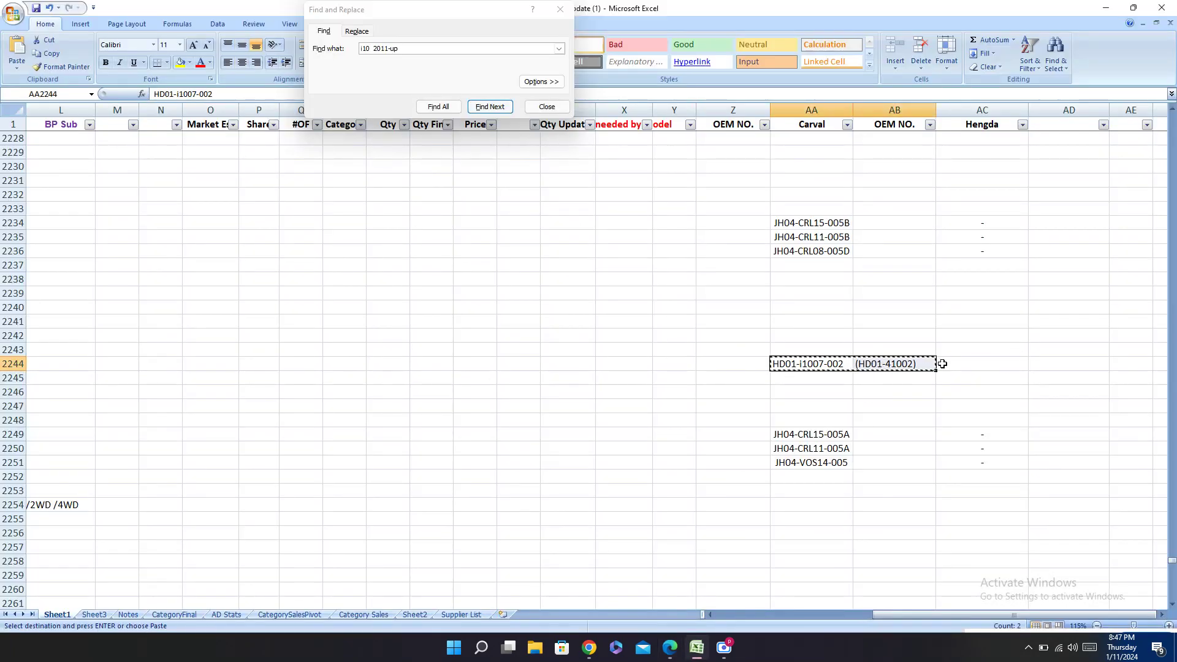
click(975, 364)
key(ctrl+v)
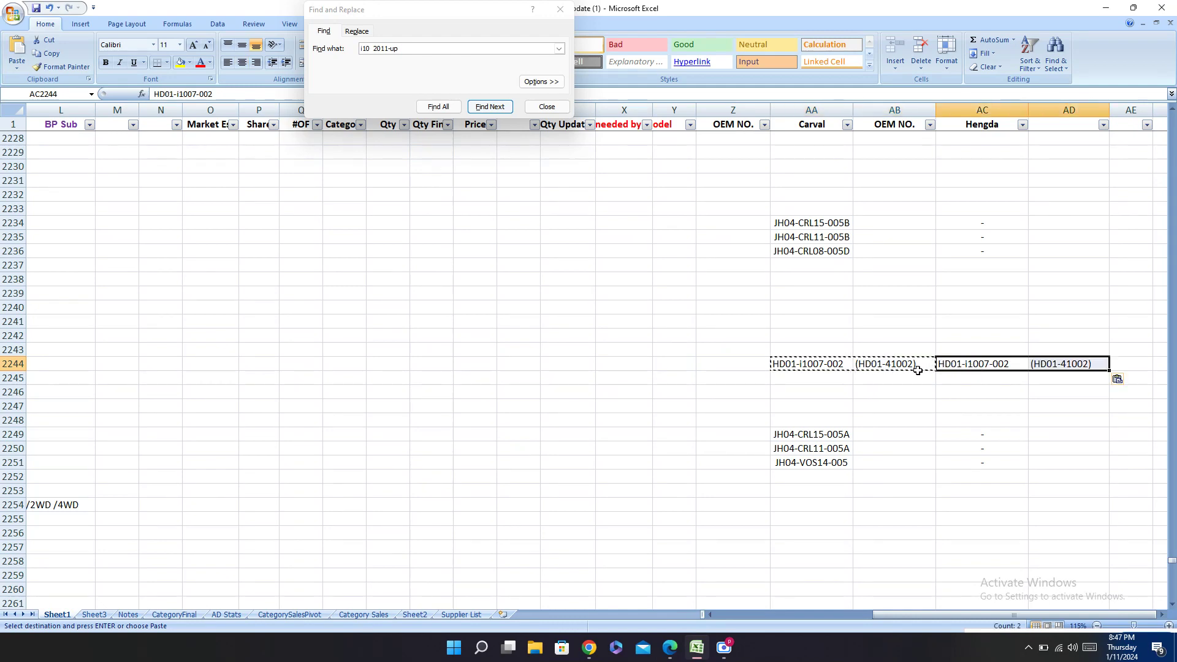
drag(918, 370, 809, 364)
key(Delete)
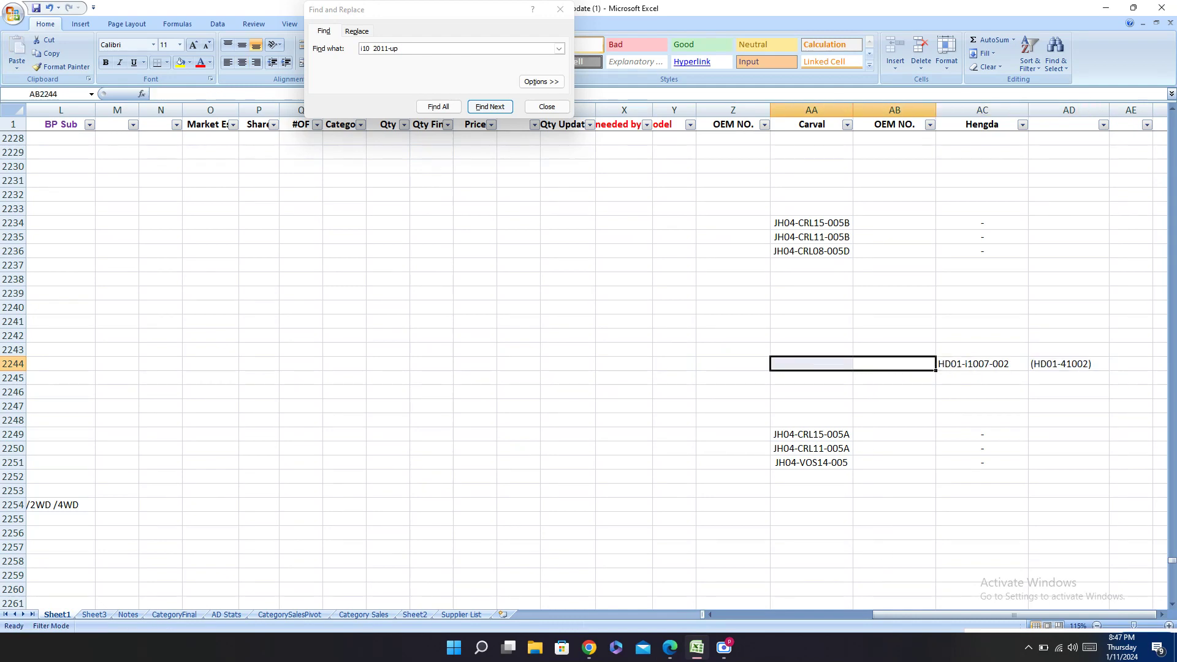
Step: Enter 'match' in AB2244
click(893, 365)
text(mat)
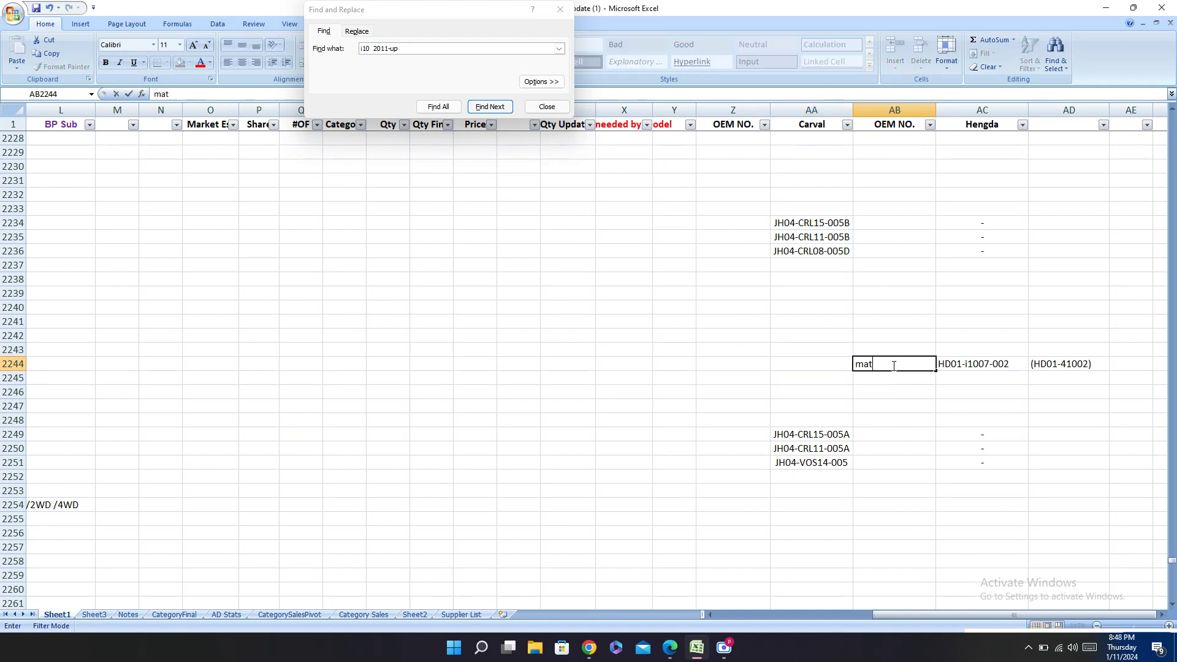
text(ch)
key(Left)
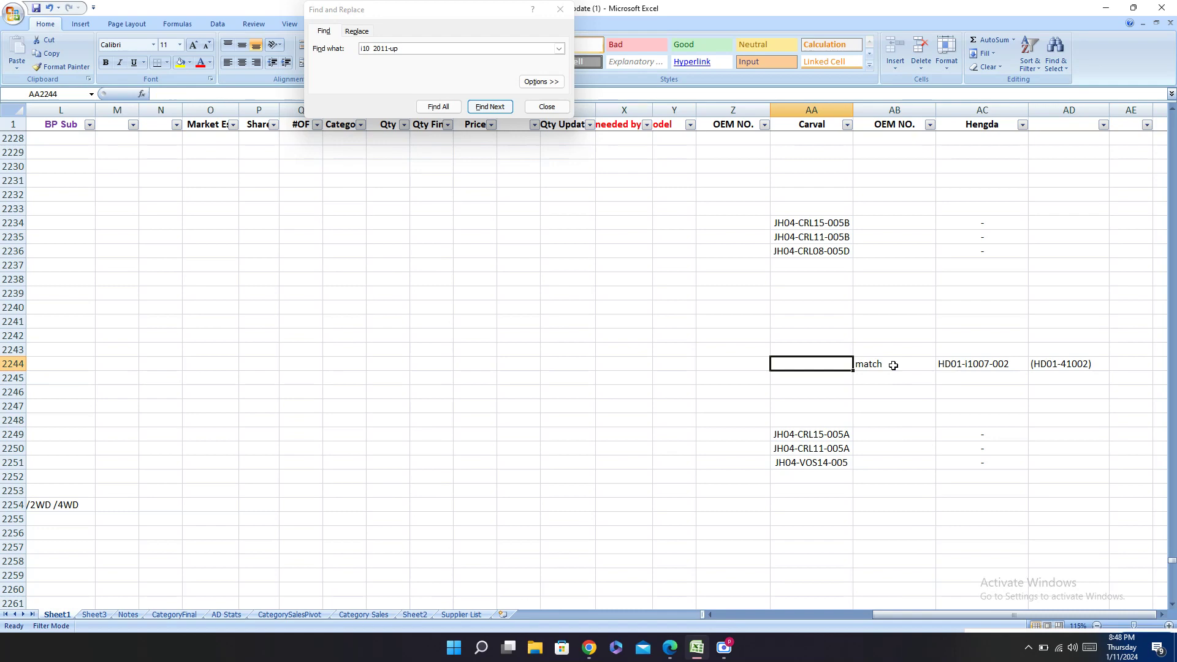
Step: Paste Carval part number JH02-I1007-005 from Carval.pdf into cell AA2244
click(669, 647)
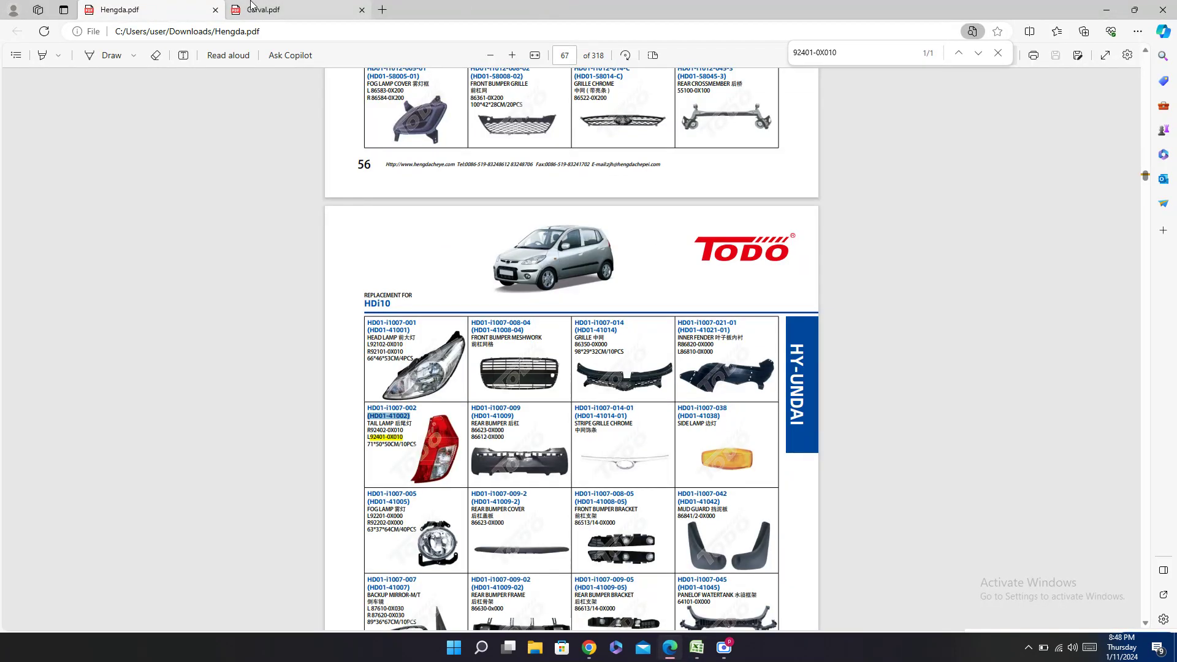
click(251, 8)
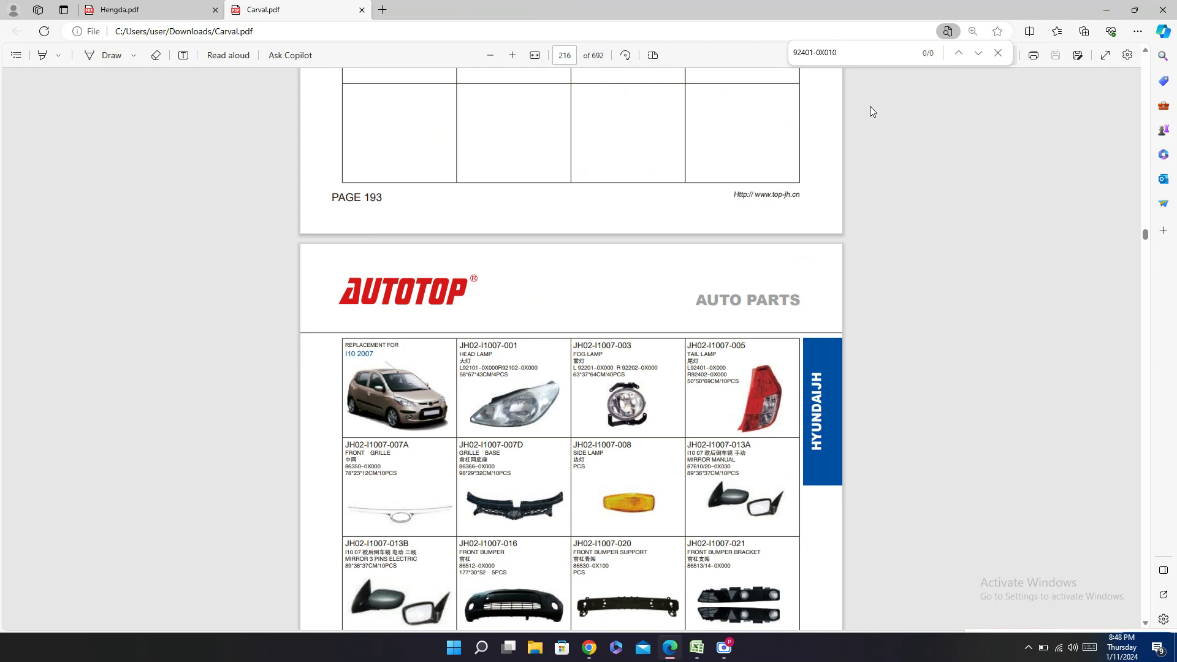
scroll(732, 346, down, 3)
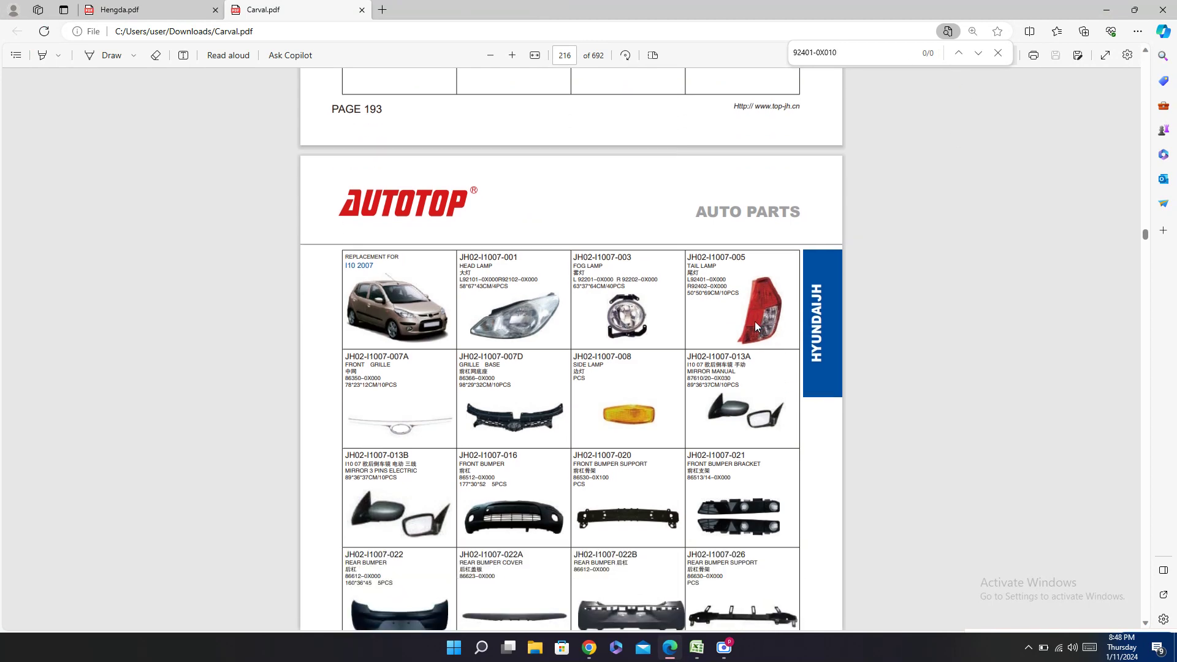
double_click(704, 257)
key(ctrl+c)
click(696, 648)
key(ctrl+v)
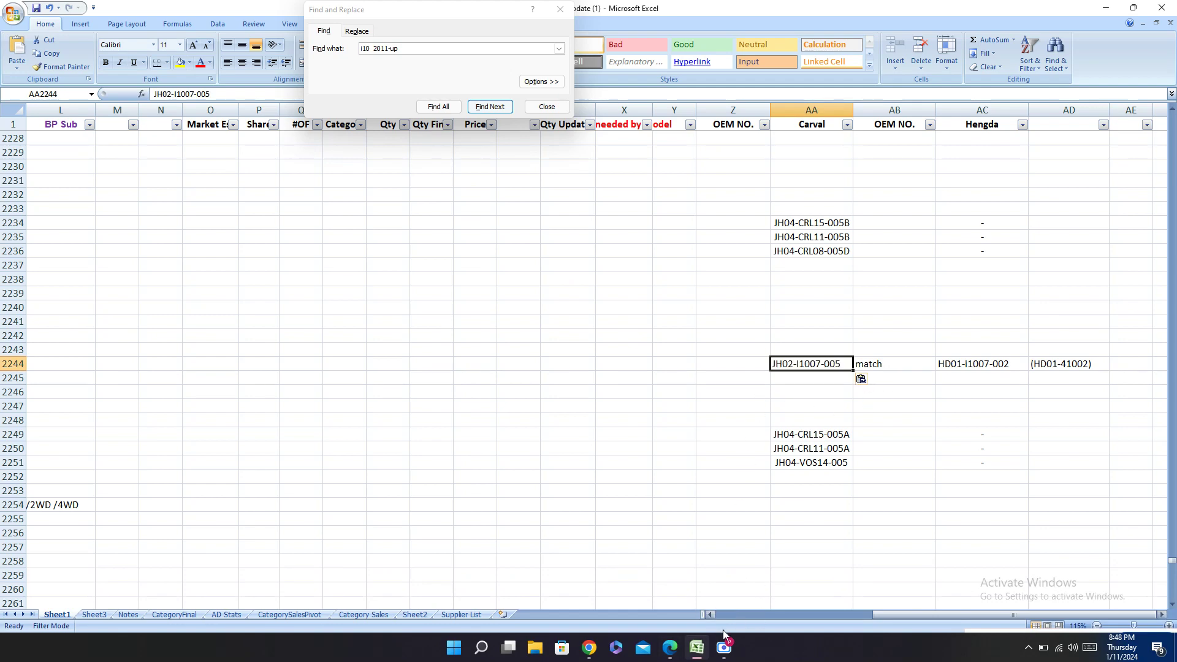
Step: Copy OEM number L92401-0X000 from the Carval catalog into cell Z2244
click(693, 657)
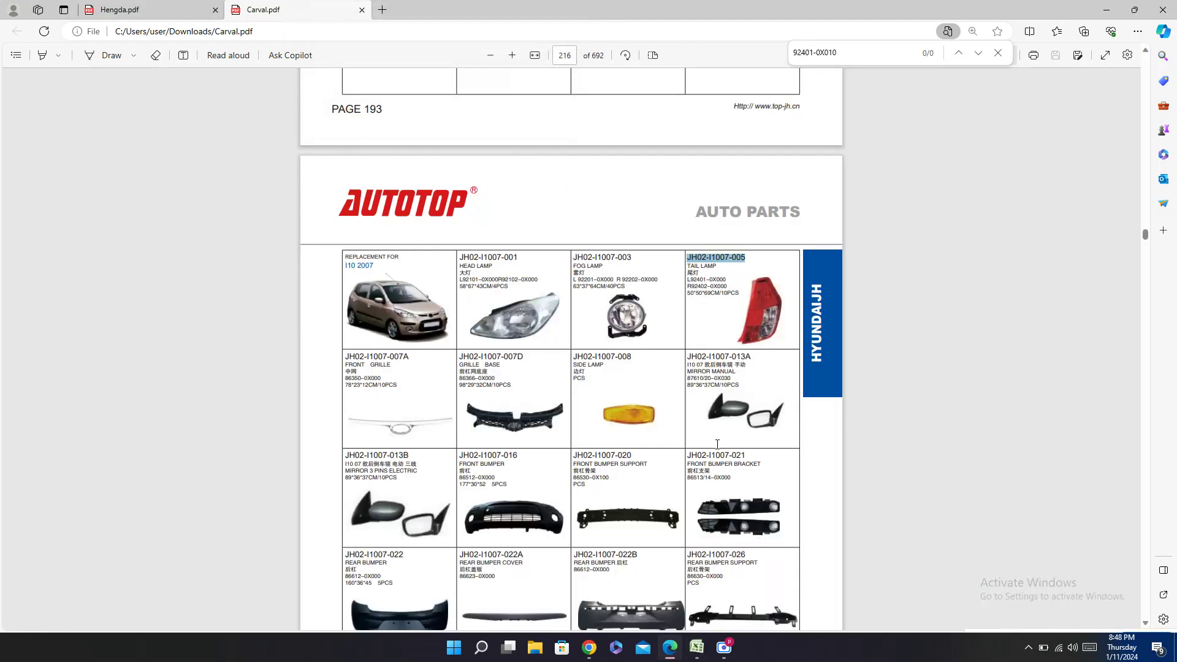
double_click(708, 280)
click(696, 647)
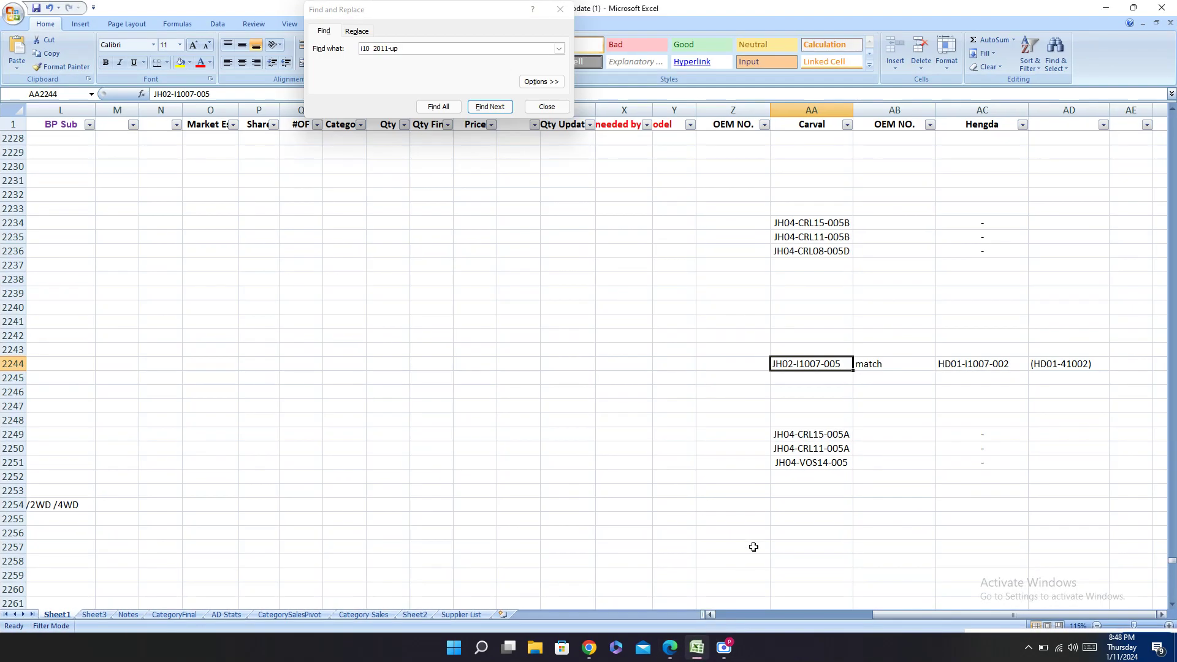
drag(896, 612, 788, 466)
click(742, 372)
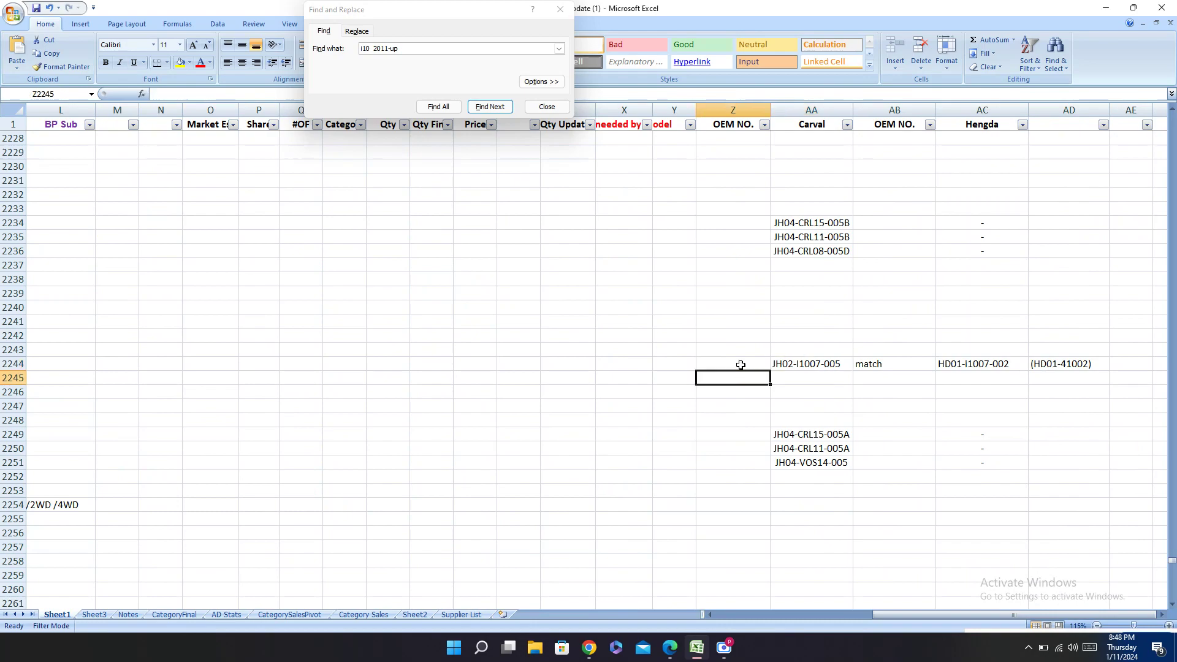
click(741, 365)
text(L92401-0X000)
Step: Copy supplier entries AA2244:AD2244 and find the next 'i10 2011-up' row
drag(788, 366, 1057, 364)
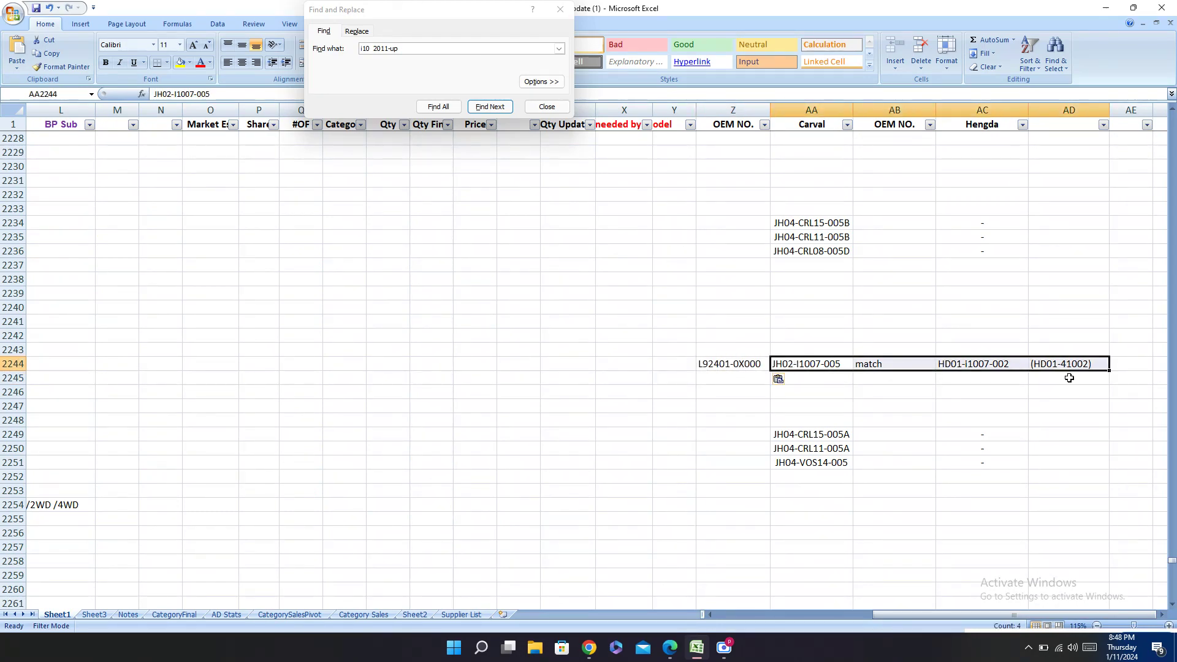
key(ctrl+c)
drag(968, 613, 809, 614)
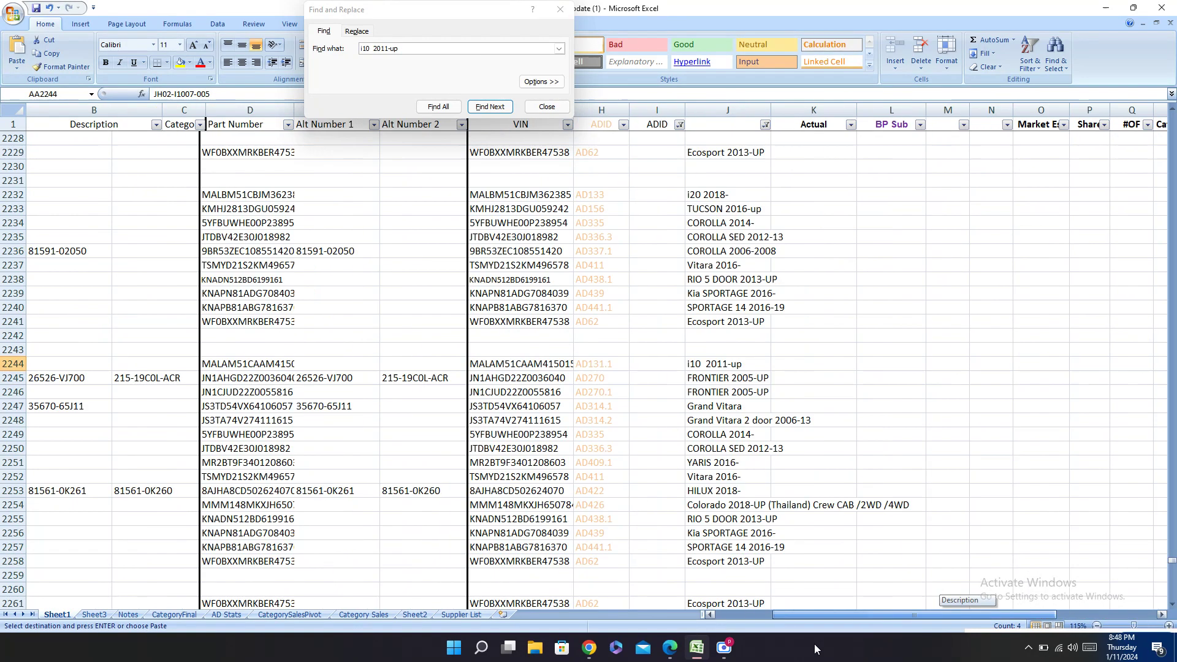
click(490, 107)
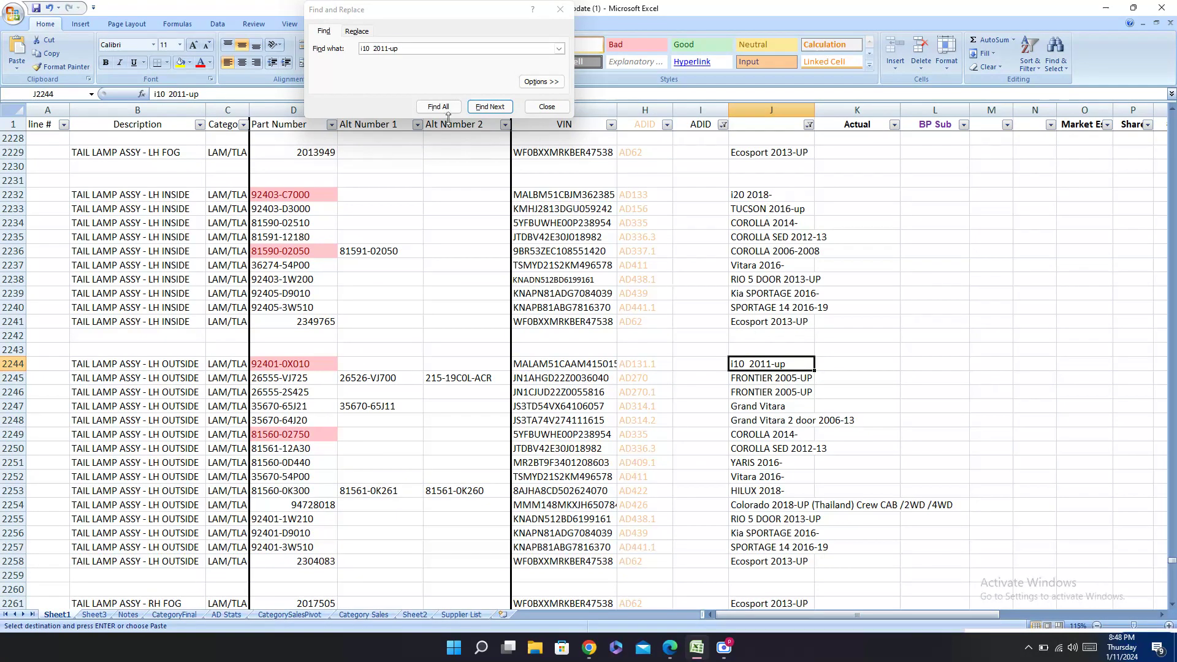
click(500, 111)
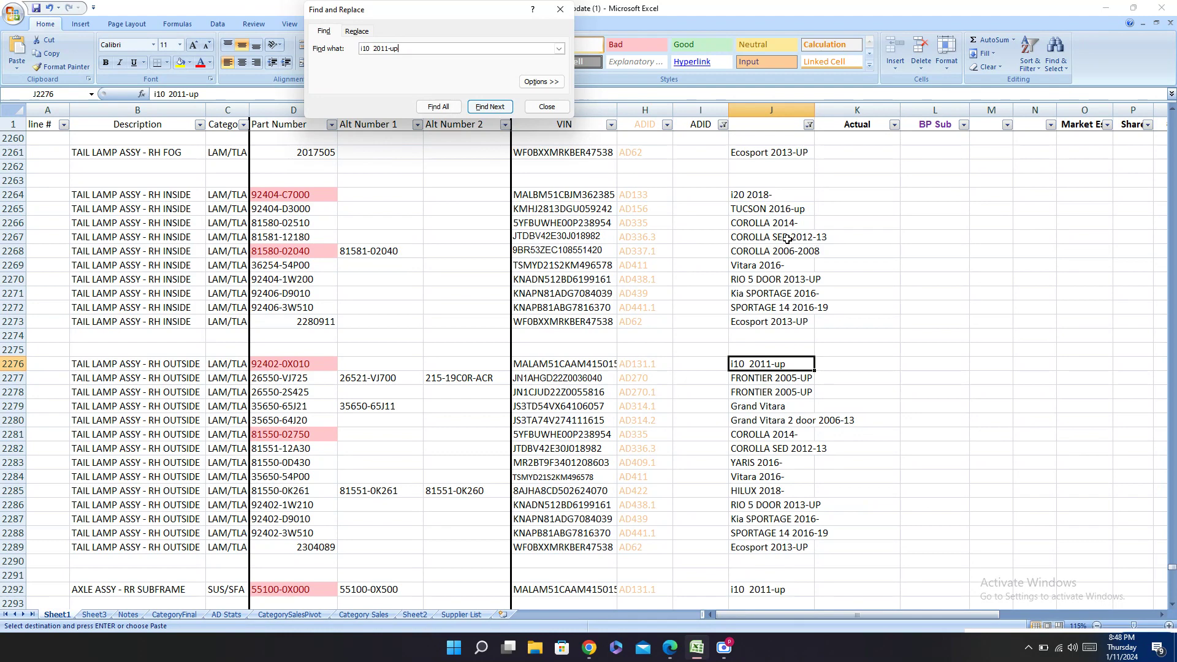
Step: Paste the copied Carval, match and Hengda entries into row 2276 starting at AA2276
click(857, 364)
key(Right)
key(Right)
key(Right)
key(Right)
key(Right)
key(Right)
key(Right)
key(Right)
key(Right)
key(Right)
key(Right)
key(Right)
key(Right)
key(Right)
key(Right)
key(Right)
key(Right)
key(Right)
key(Right)
key(Right)
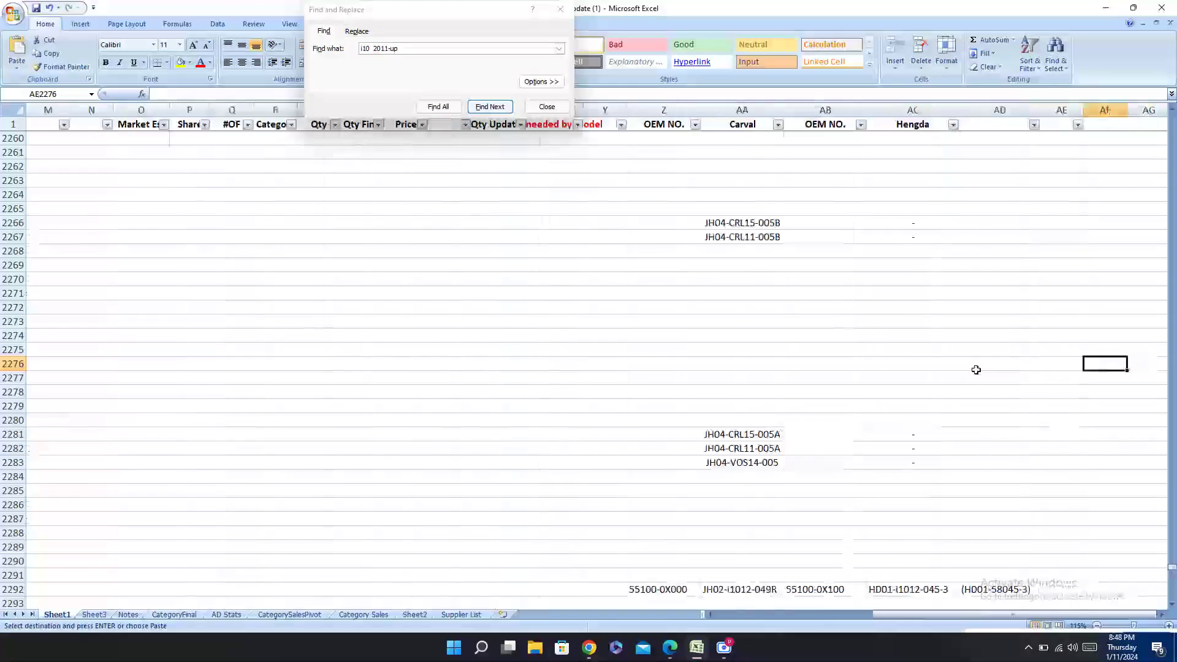
key(Left)
key(Left)
key(Left)
key(Left)
key(Left)
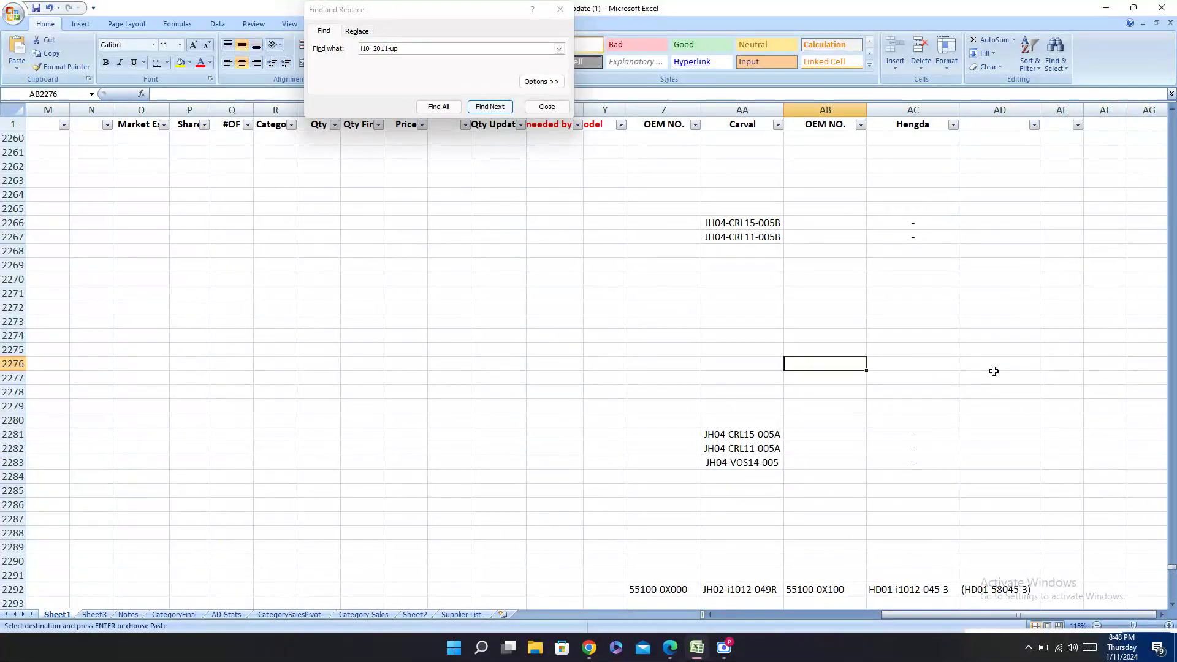
key(ctrl+v)
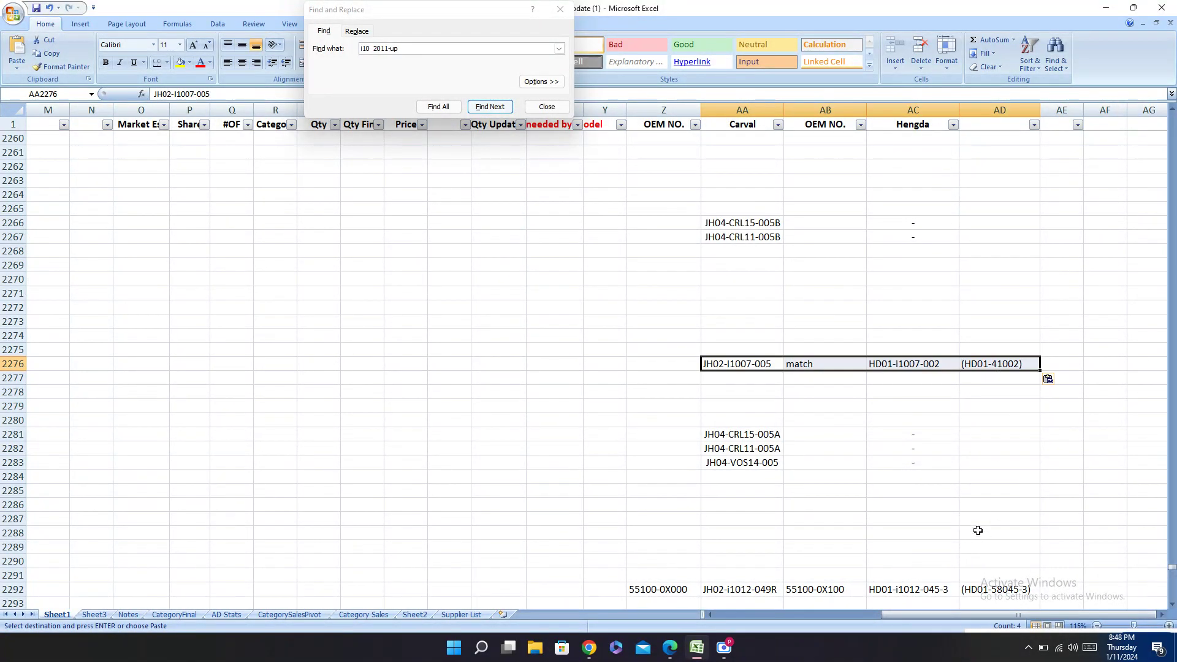
Step: Copy OEM number R92402-0X000 from the Carval catalog into cell Z2276
click(669, 648)
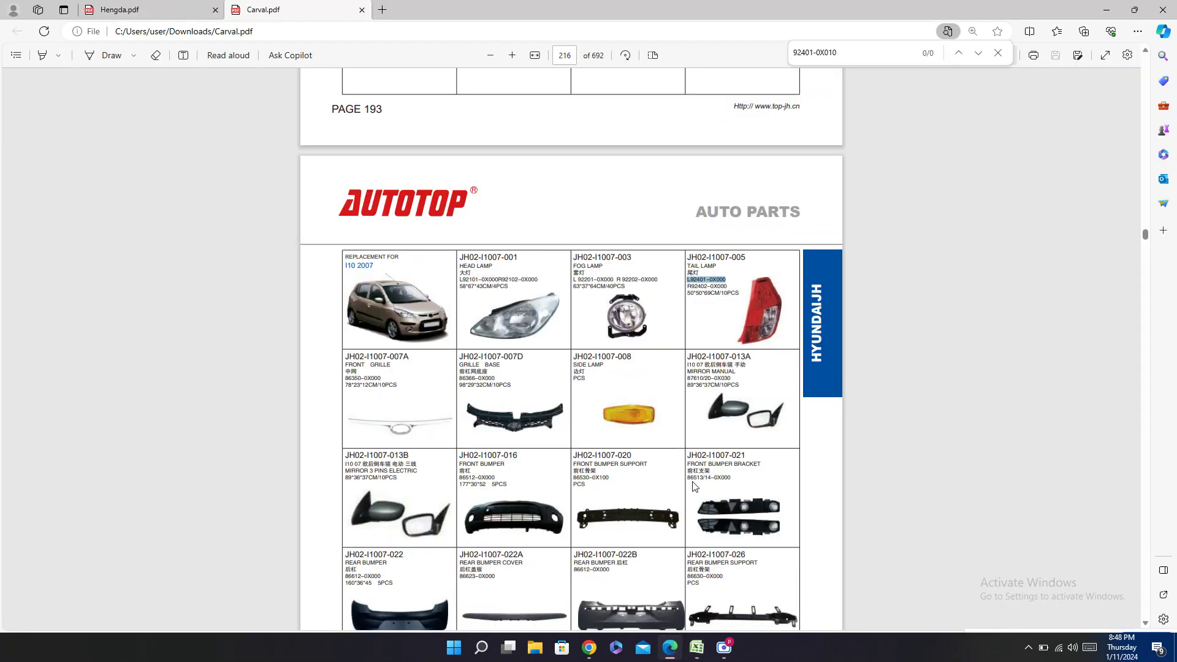
click(718, 292)
double_click(720, 288)
key(ctrl+c)
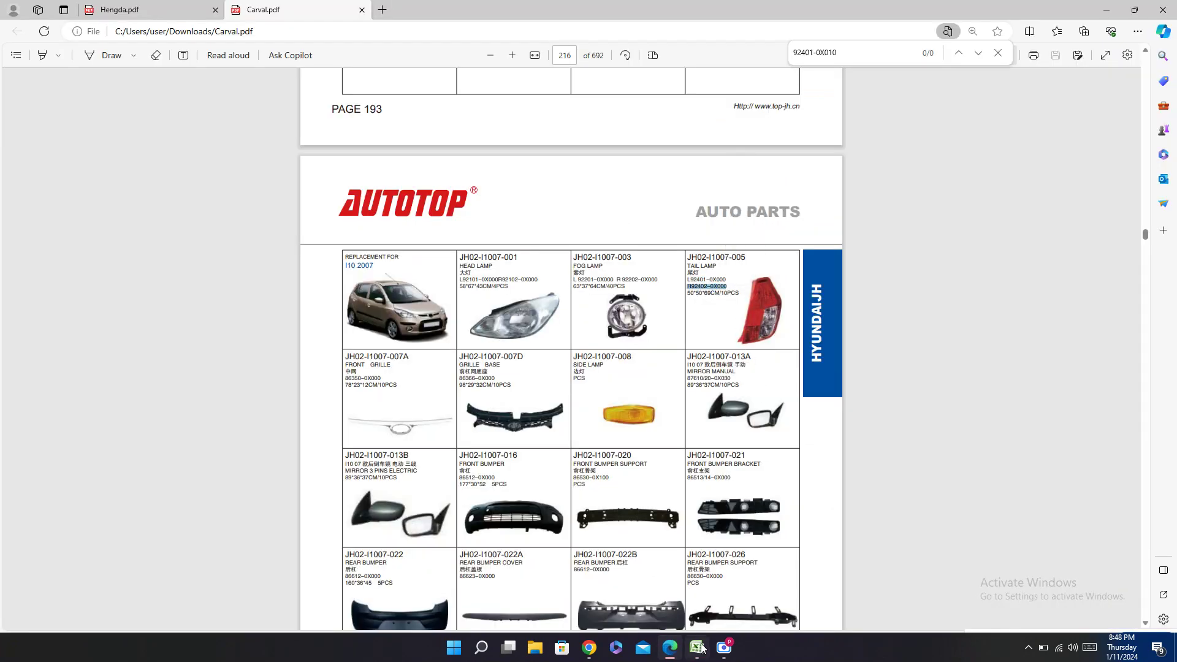
click(696, 648)
click(672, 364)
key(ctrl+v)
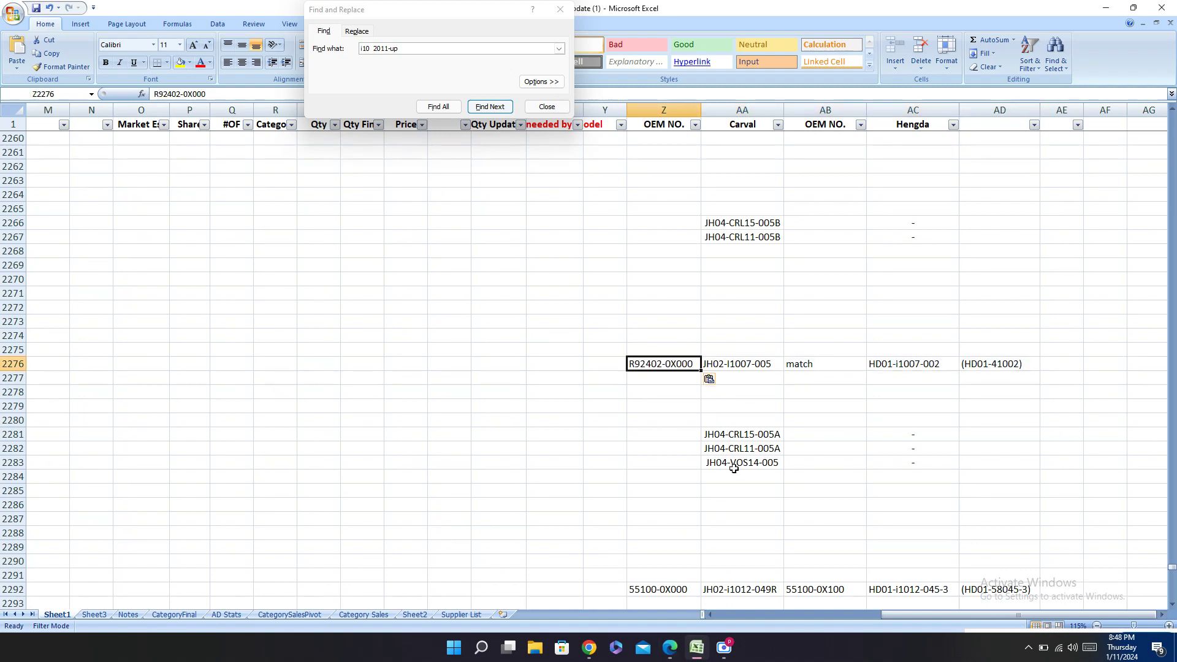
Step: Find the next 'i10 2011-up' row and bring the supplier columns into view
drag(927, 615, 760, 615)
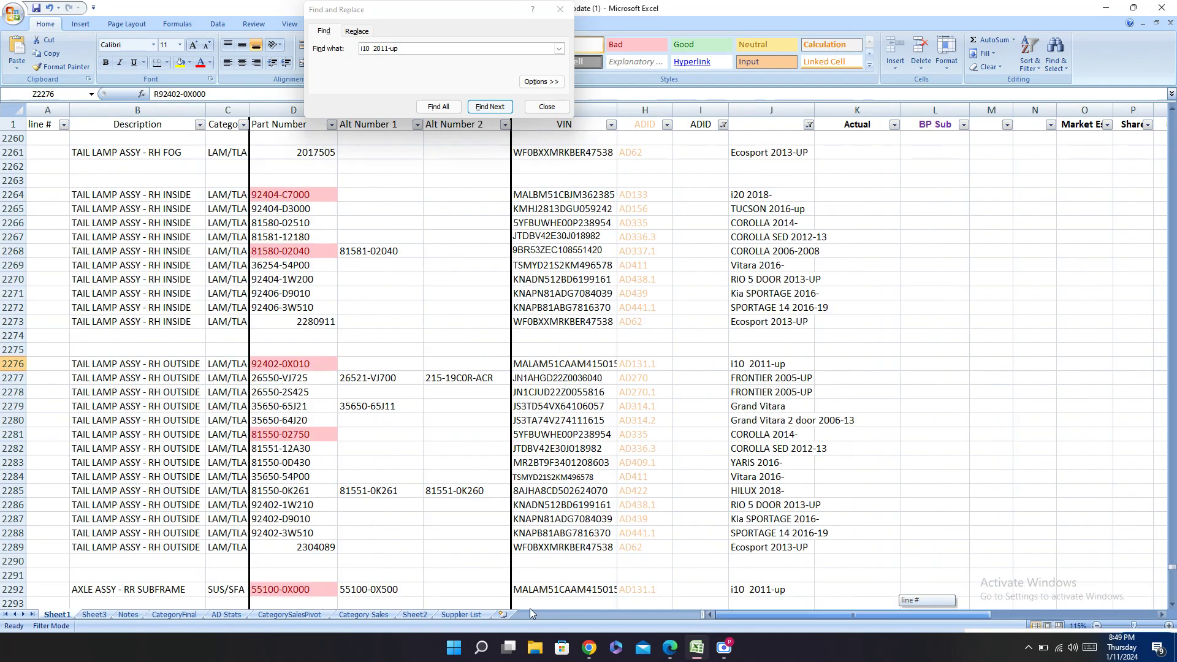
click(773, 365)
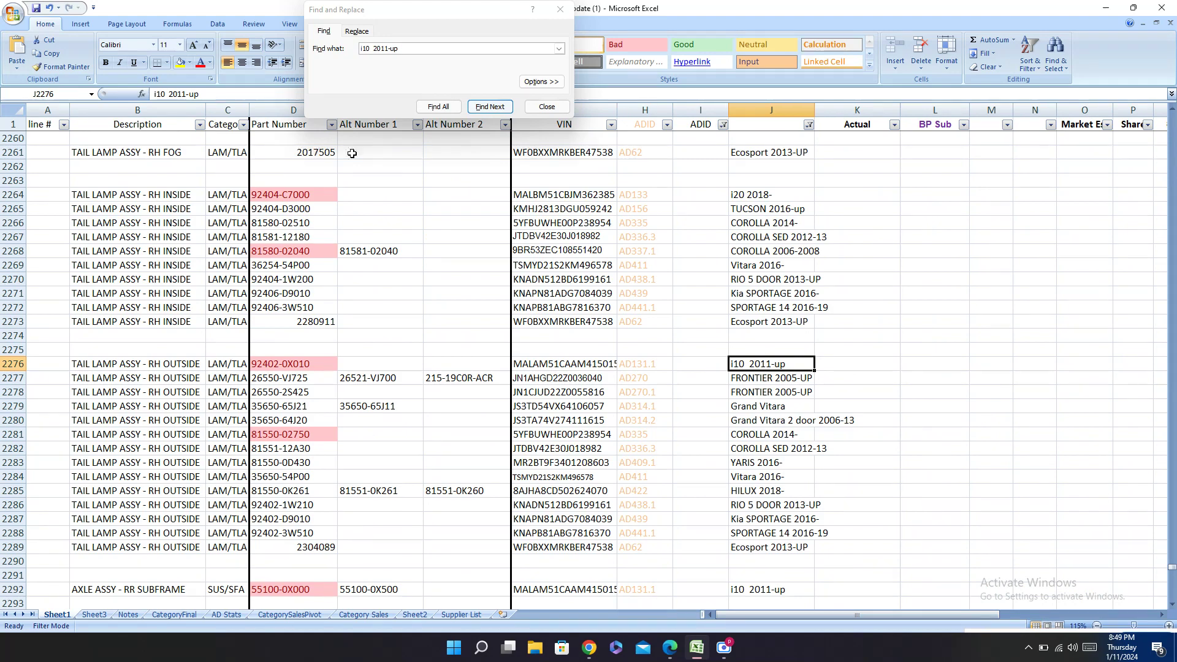
click(492, 108)
scroll(670, 356, down, 5)
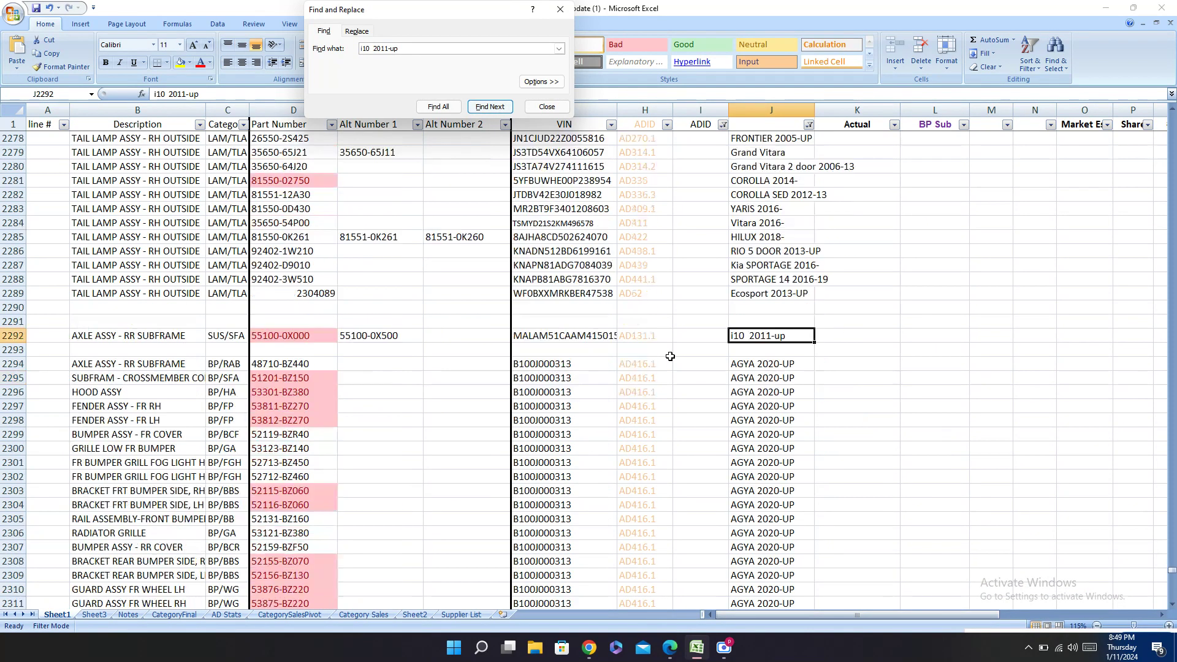
click(1162, 615)
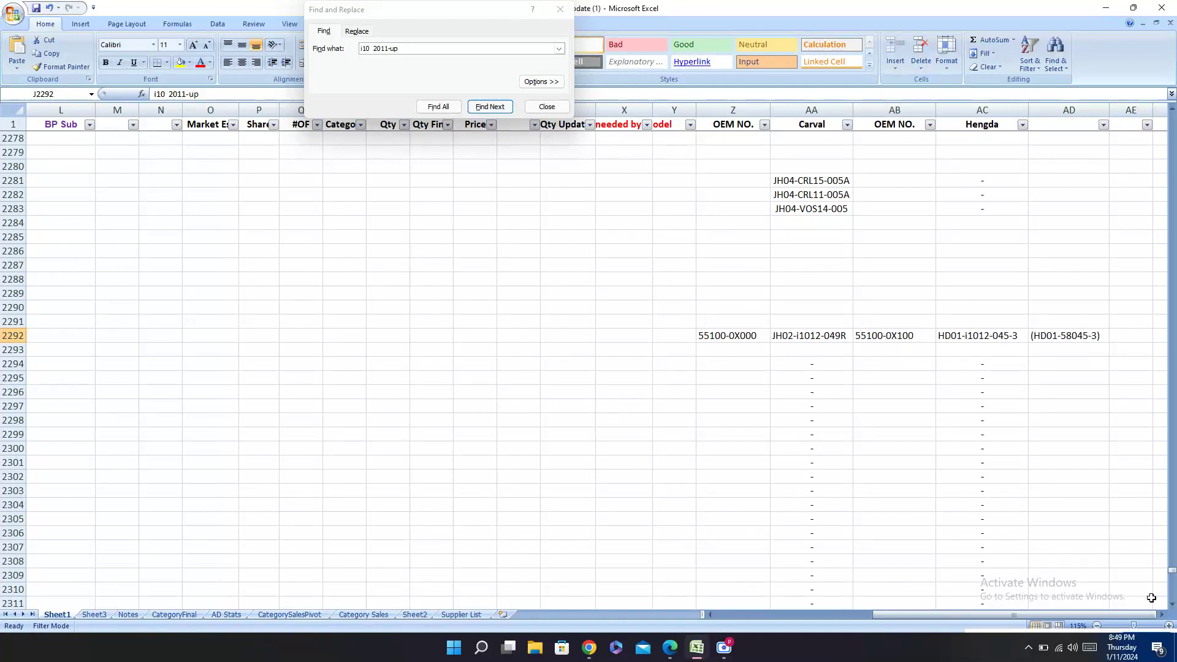
scroll(777, 244, up, 15)
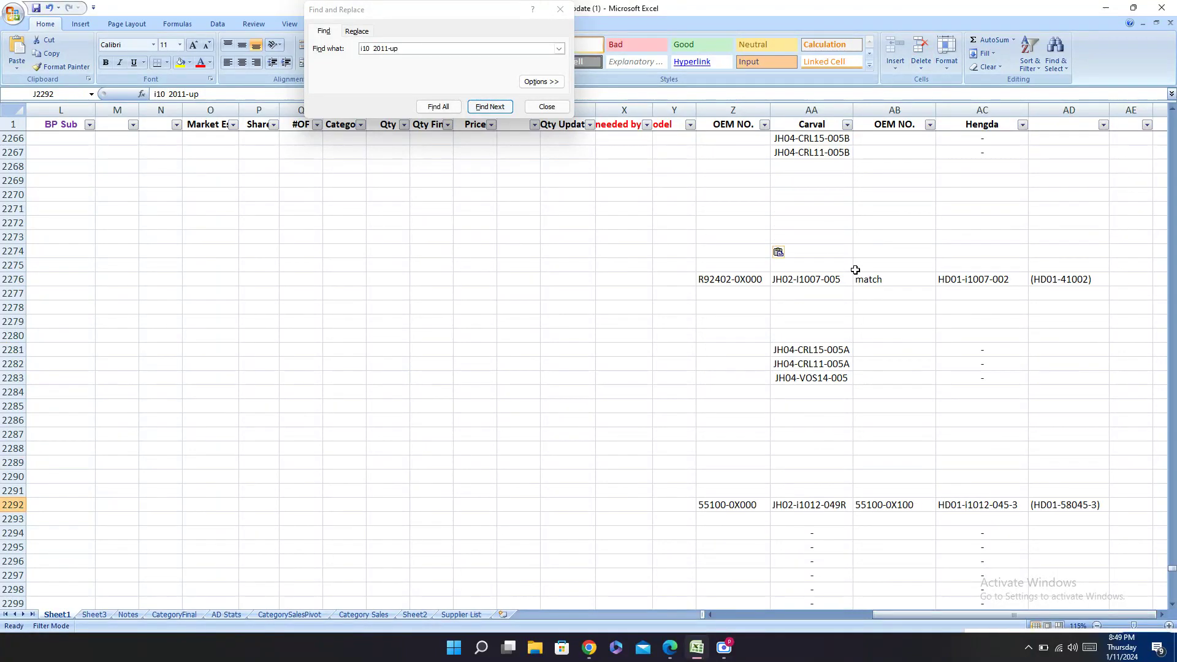
click(560, 9)
drag(908, 615, 747, 615)
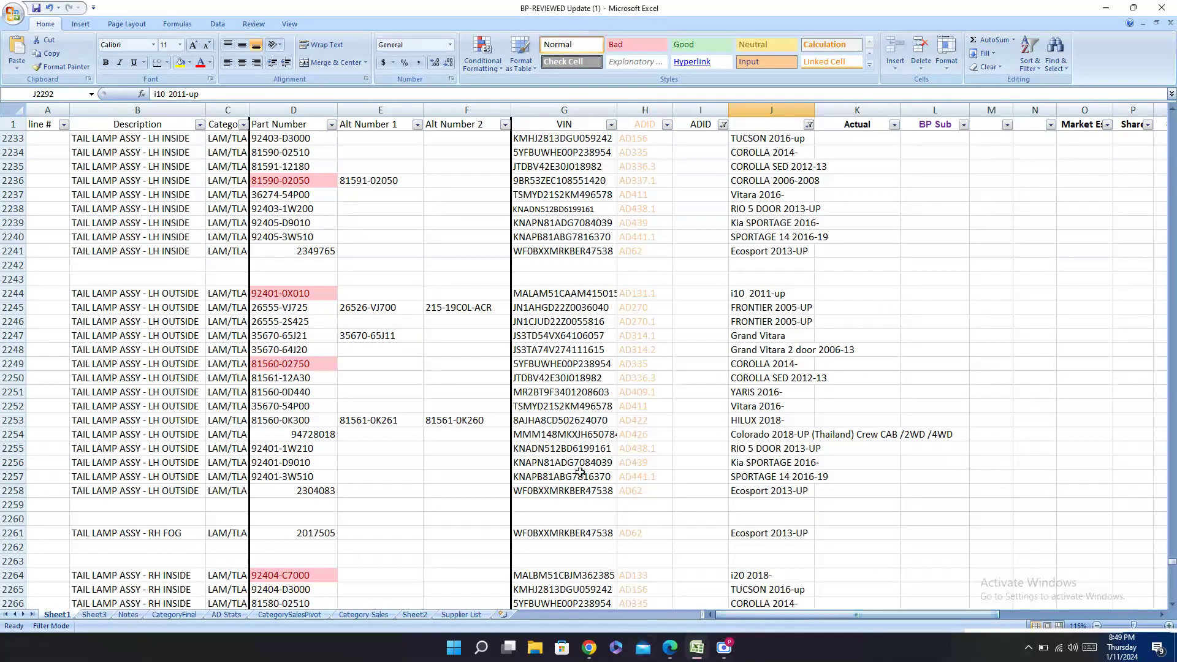
scroll(580, 472, up, 20)
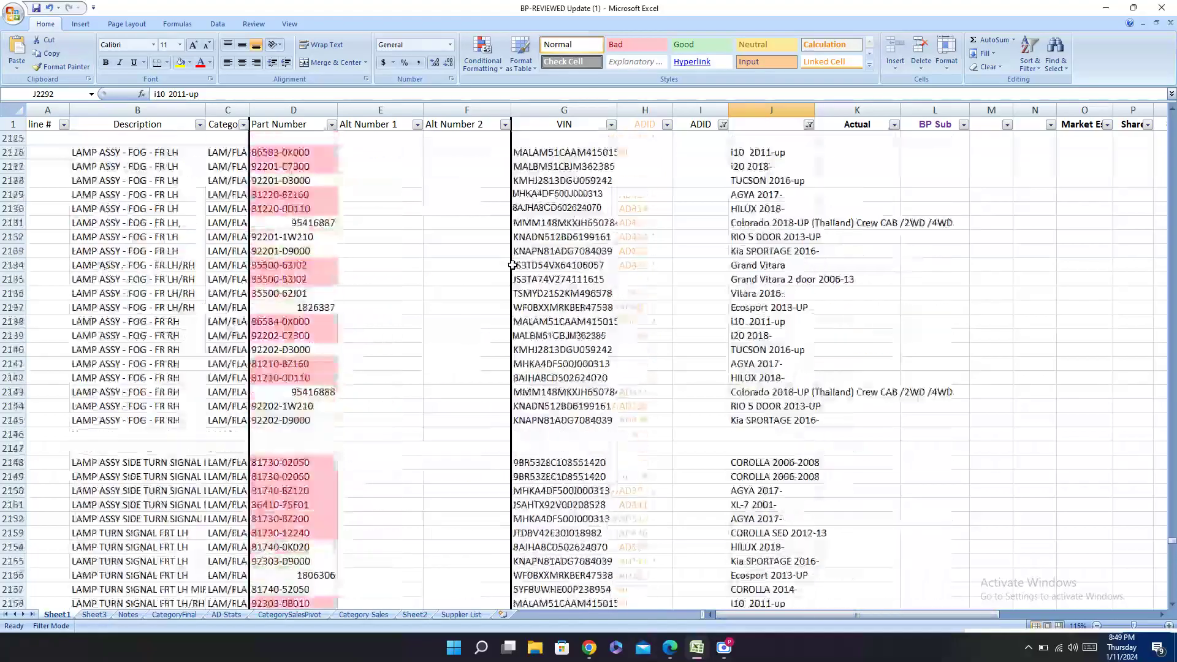
scroll(512, 265, up, 20)
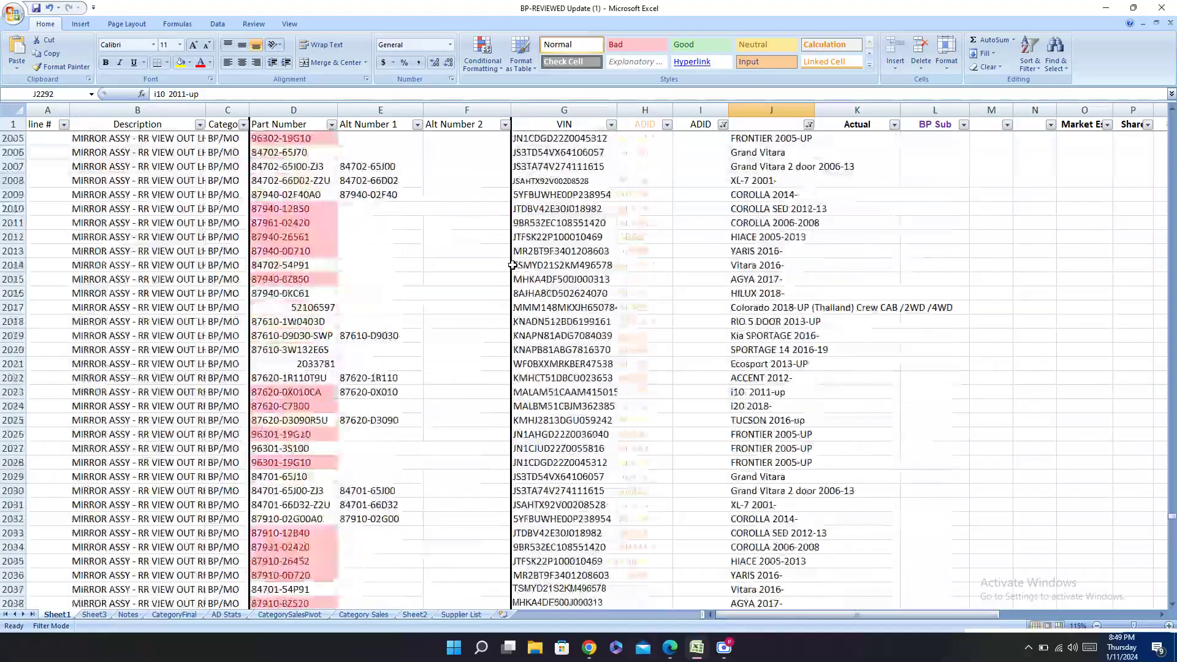
scroll(513, 265, up, 20)
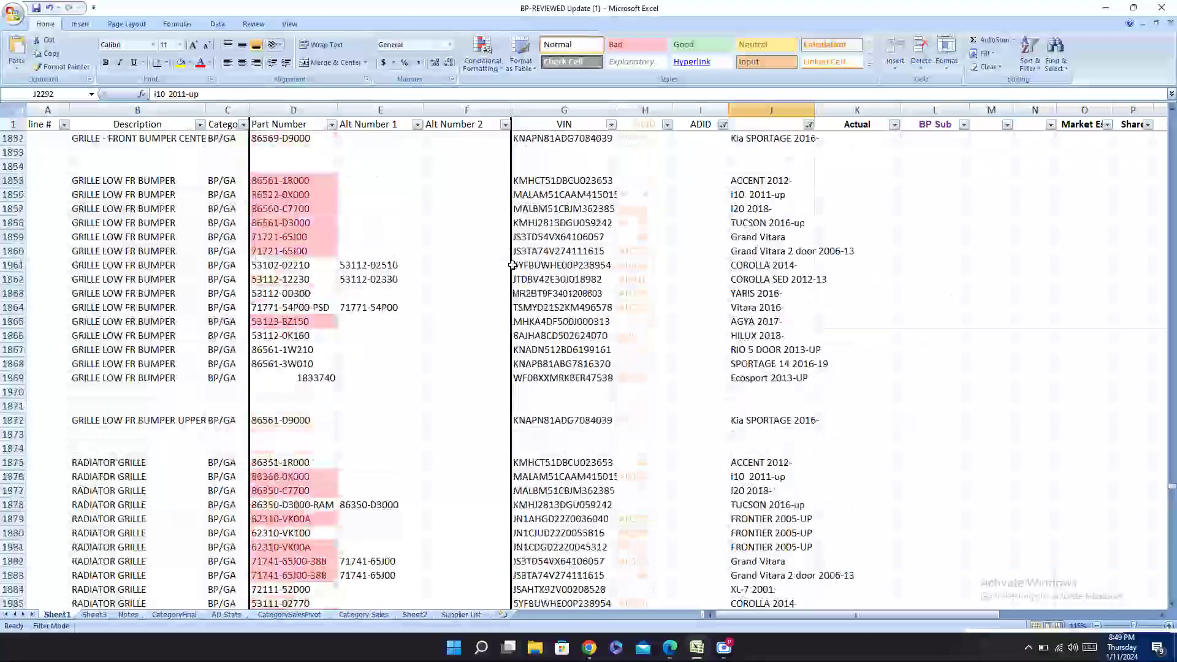
scroll(512, 264, up, 20)
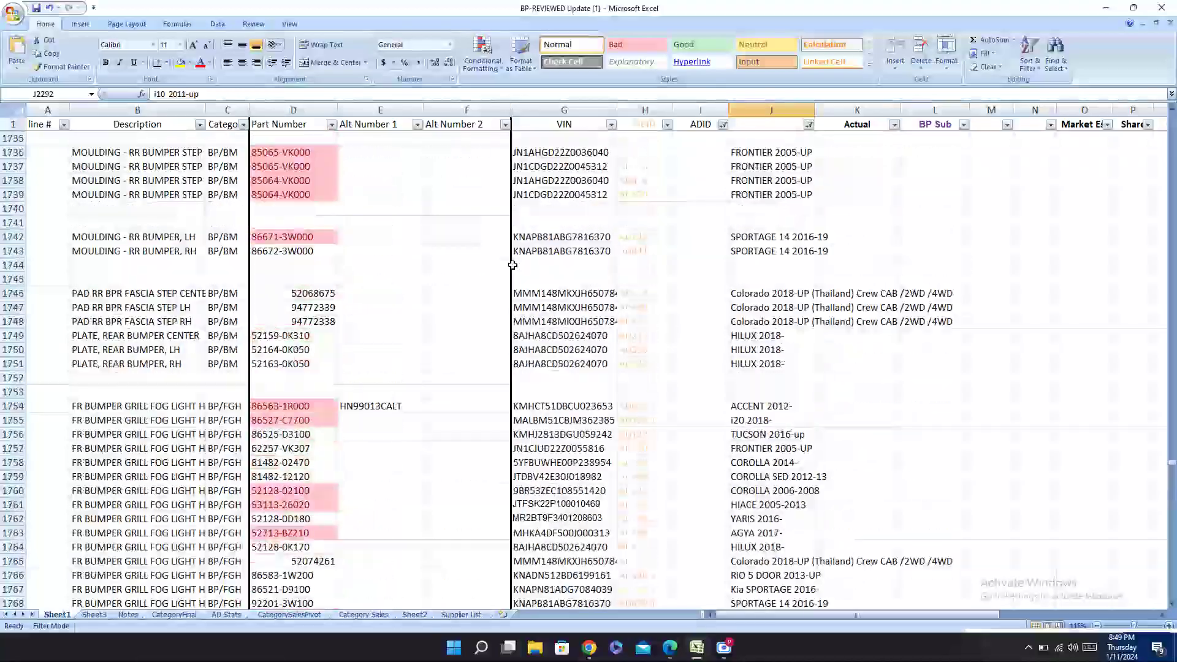
scroll(513, 265, up, 20)
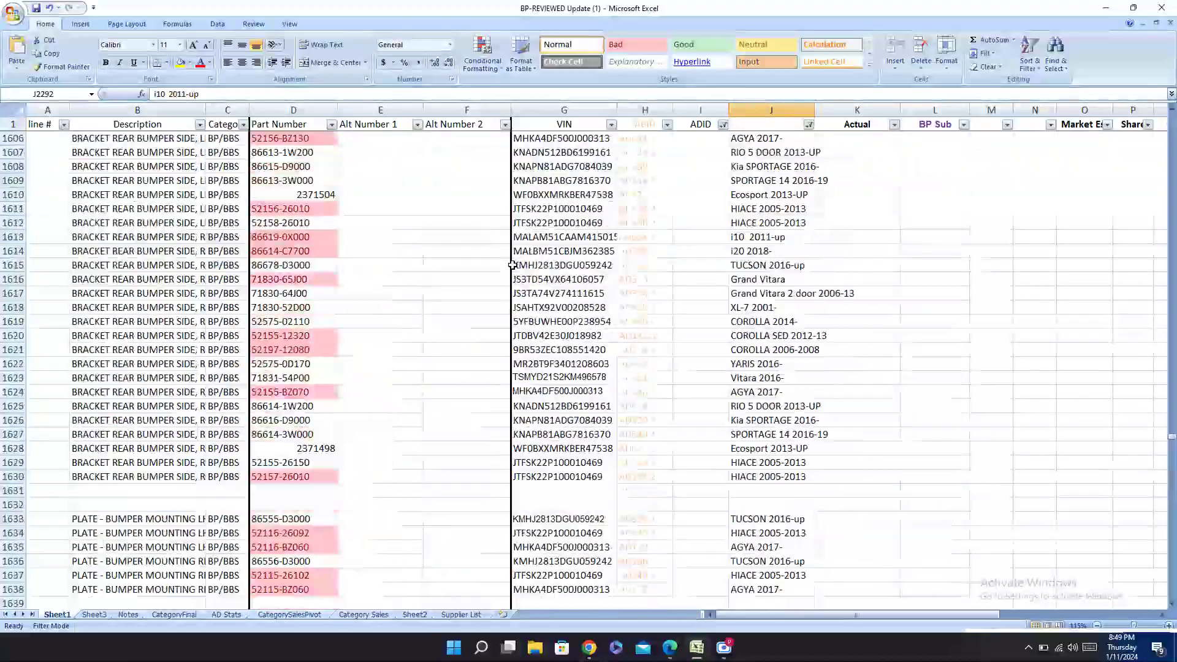
scroll(512, 264, up, 20)
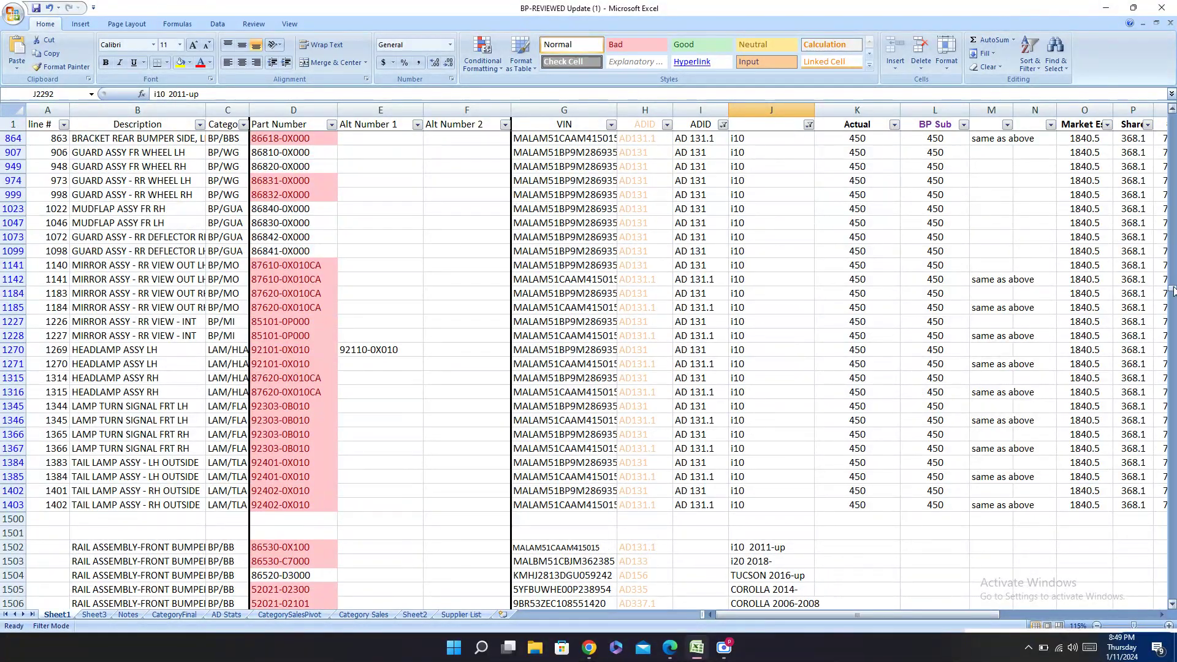
scroll(1173, 290, up, 18)
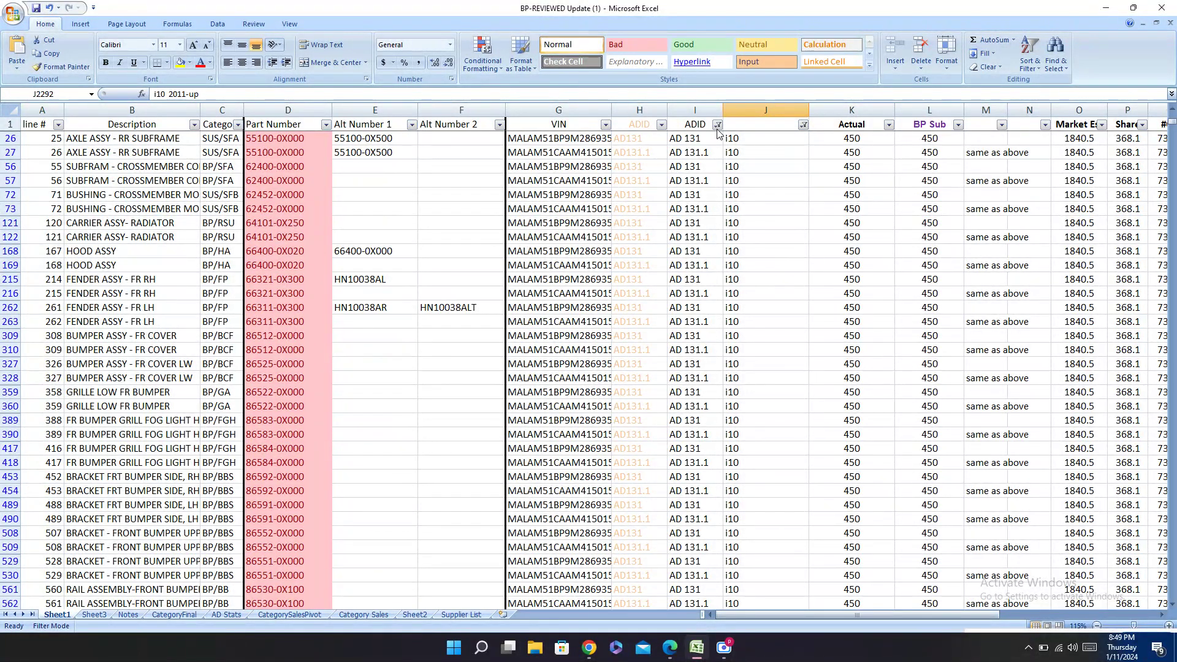
click(803, 125)
Step: Turn off the Sort & Filter filter so all part rows appear
click(1029, 54)
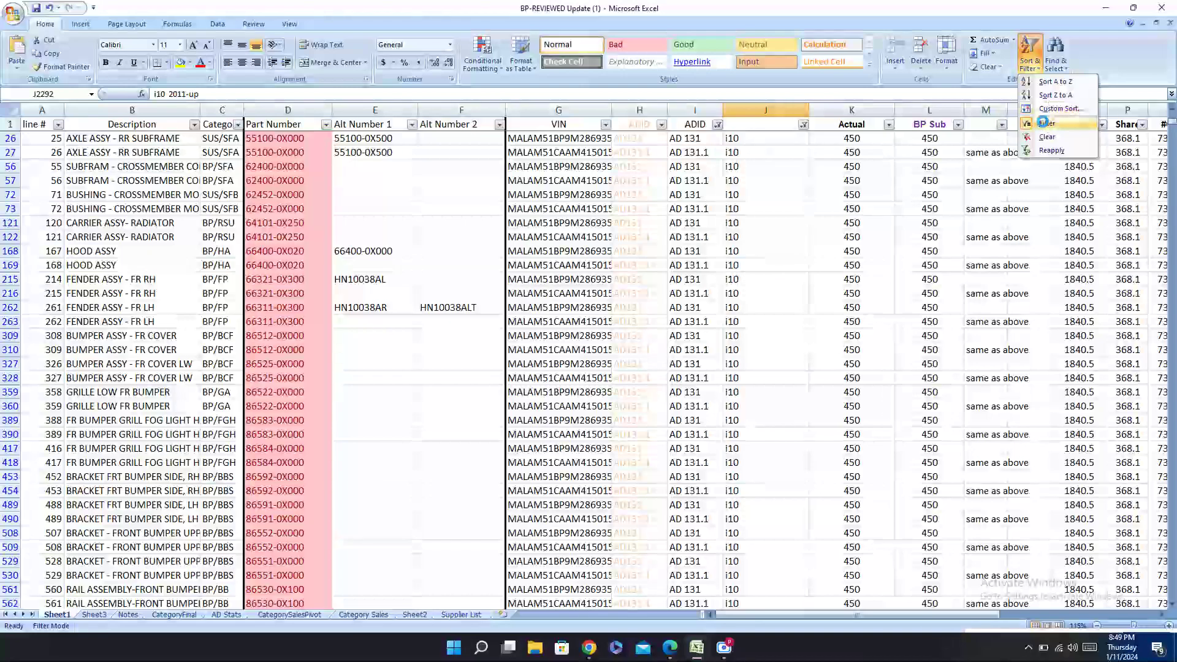
click(1056, 123)
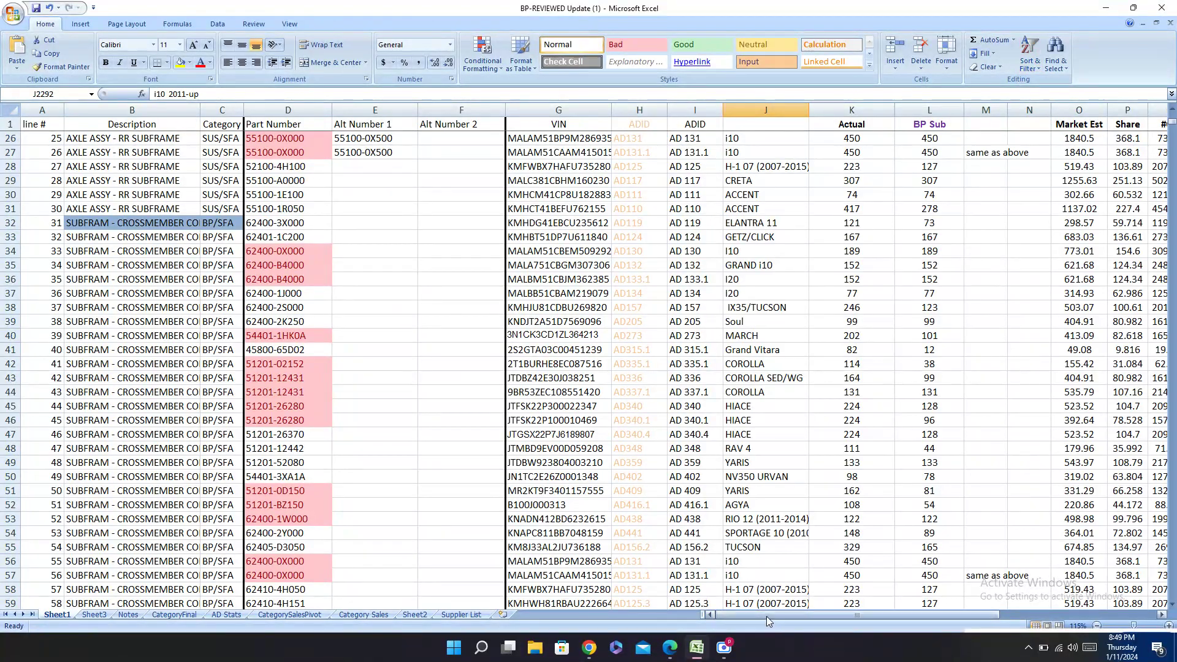
drag(766, 616, 927, 616)
Step: Scroll through the unfiltered sheet and select part rows 2 through 31
scroll(831, 313, down, 4)
scroll(831, 313, down, 14)
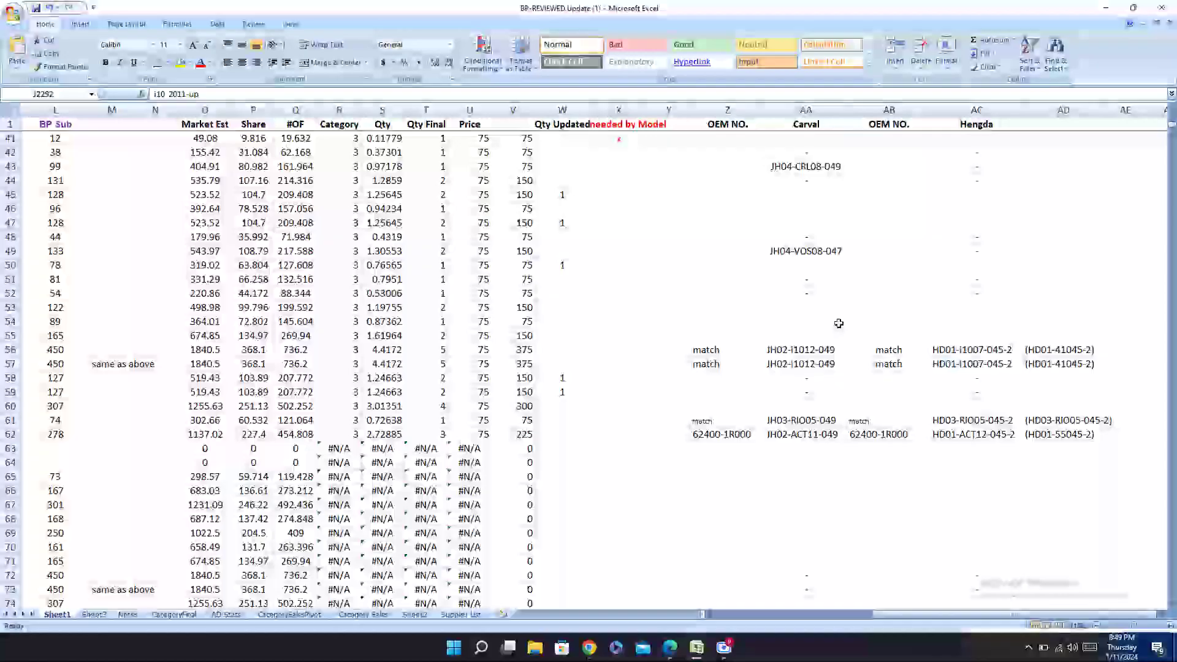
scroll(838, 323, down, 12)
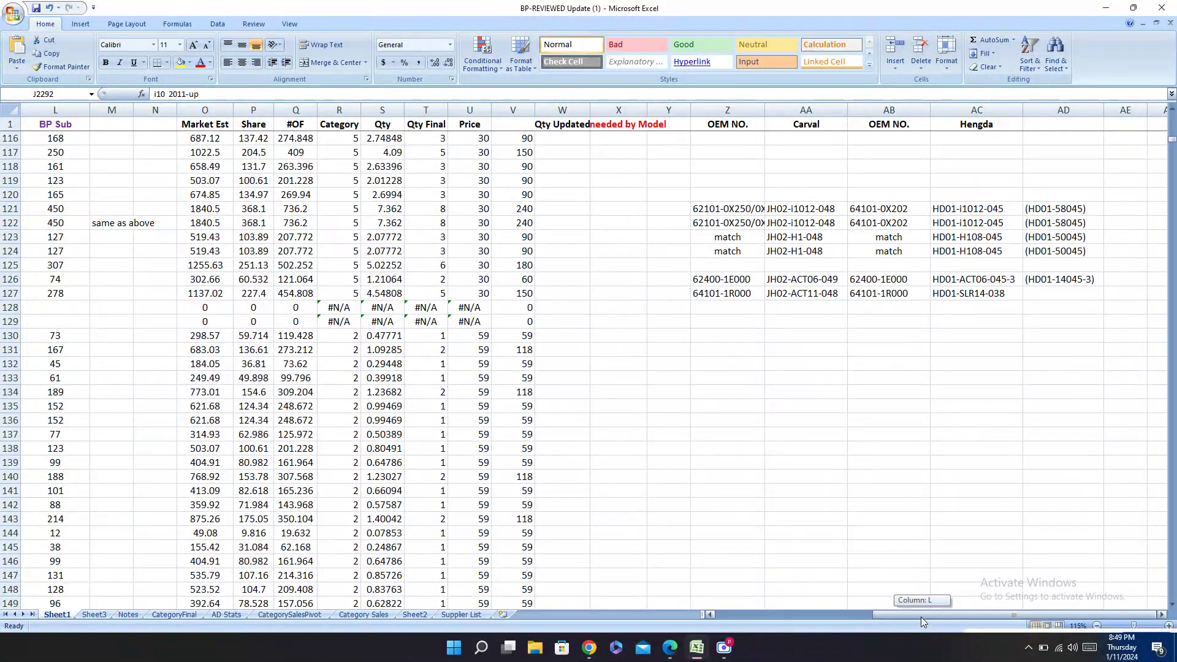
drag(920, 616, 662, 612)
scroll(998, 420, up, 6)
scroll(997, 421, up, 20)
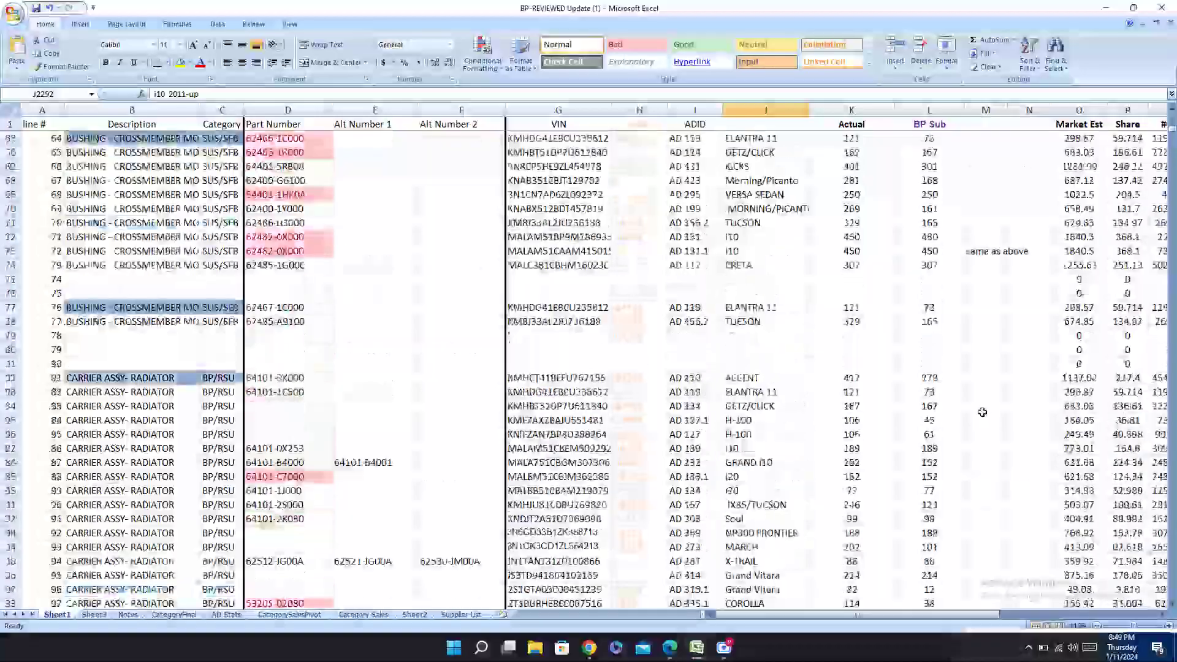
scroll(580, 319, up, 1)
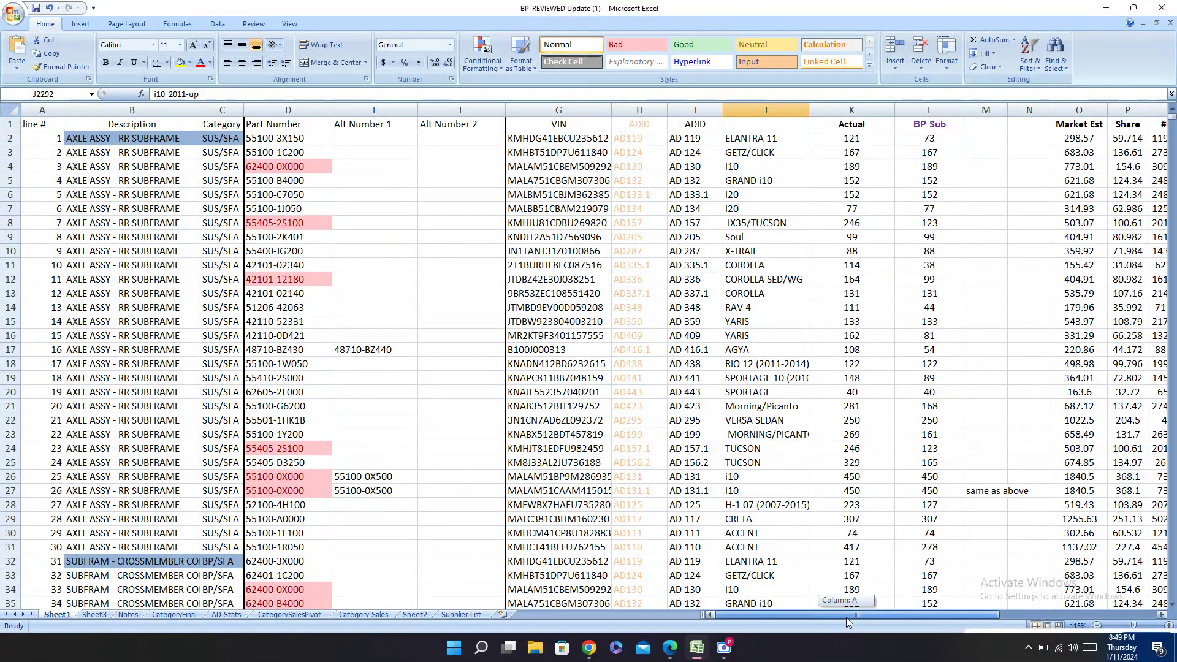
drag(20, 141, 20, 547)
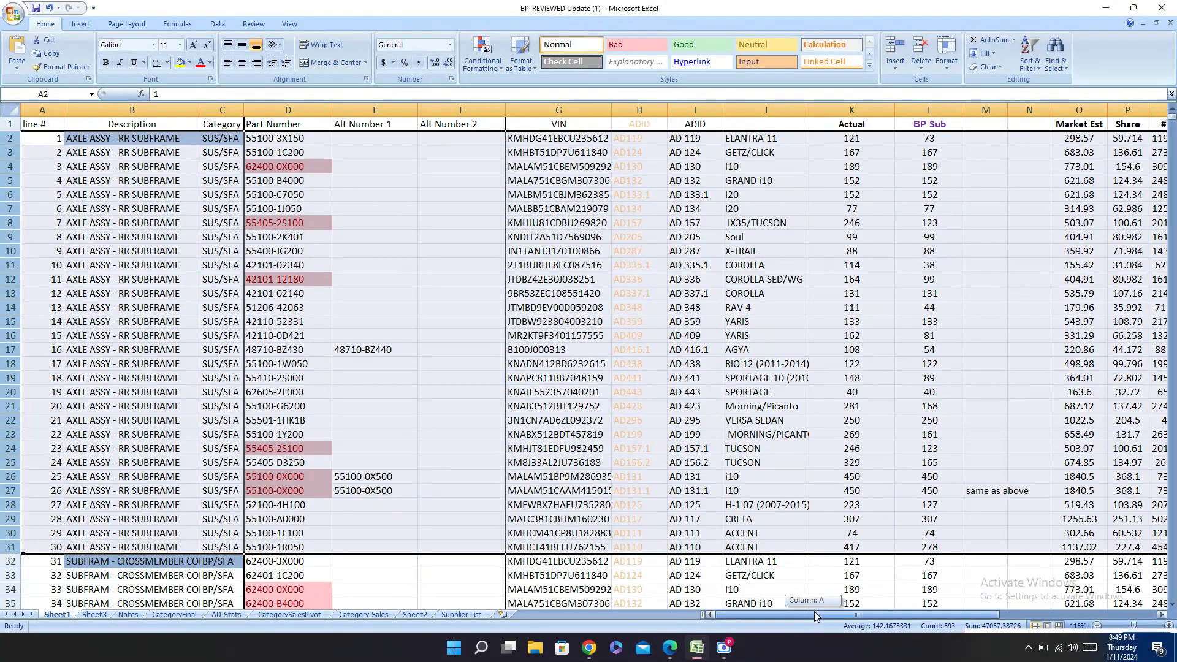
drag(814, 612, 1027, 611)
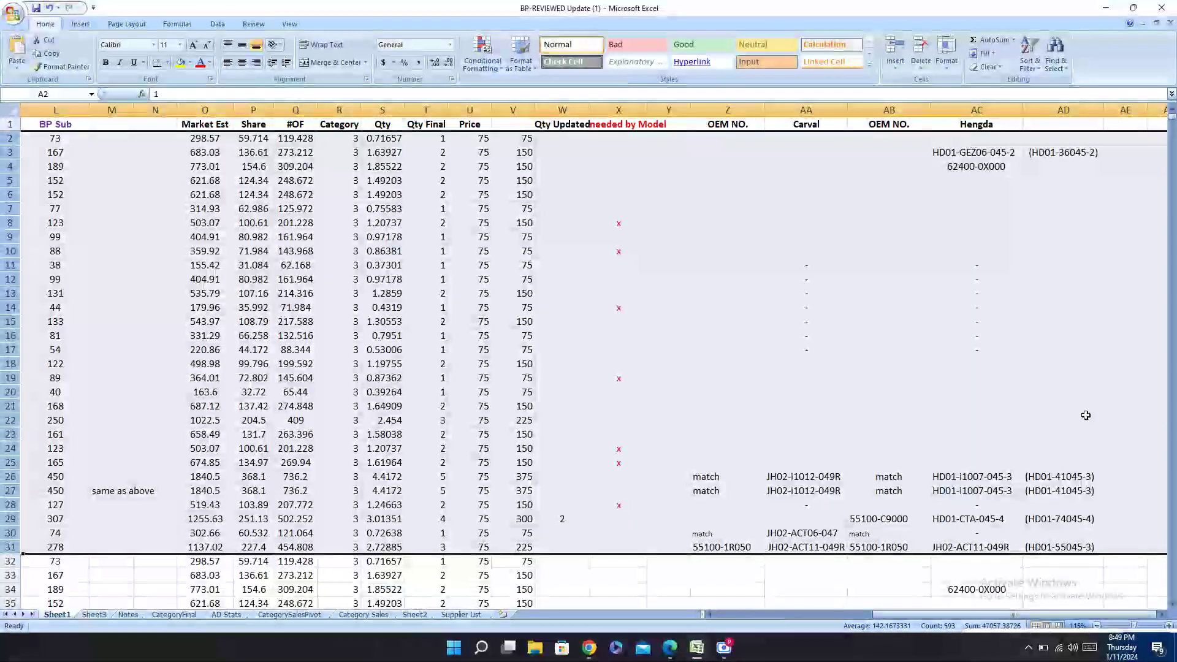
Step: Fill AA29 with the dash from AA28 using the fill handle
drag(985, 270, 12, 362)
drag(790, 615, 1046, 517)
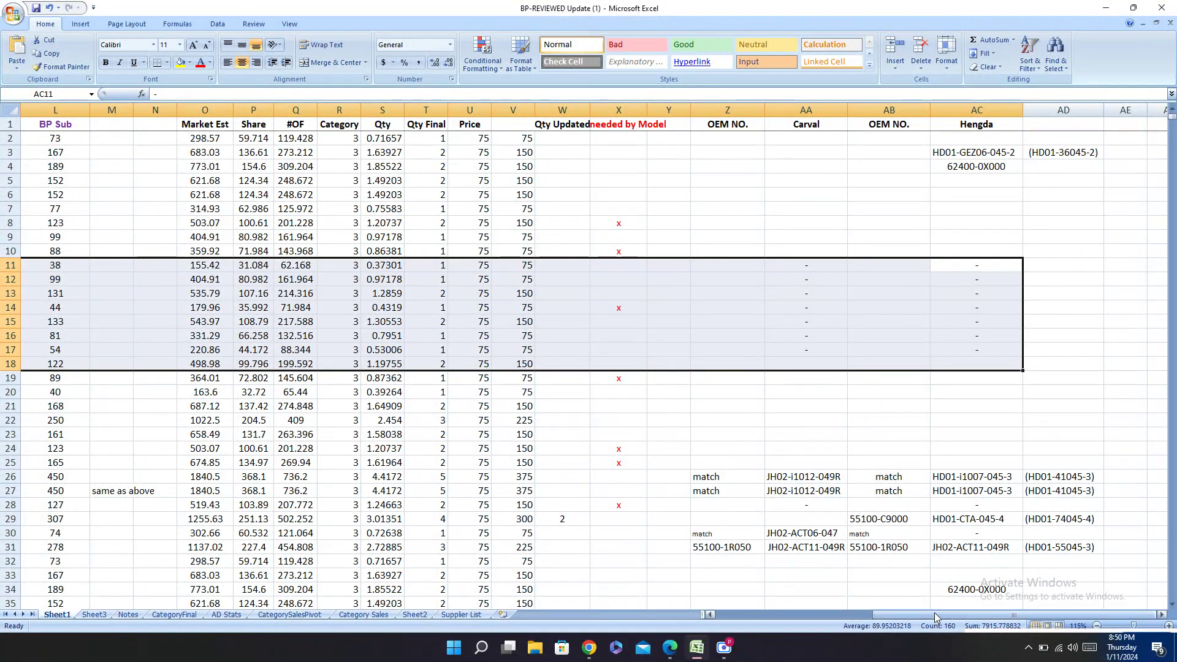
click(812, 508)
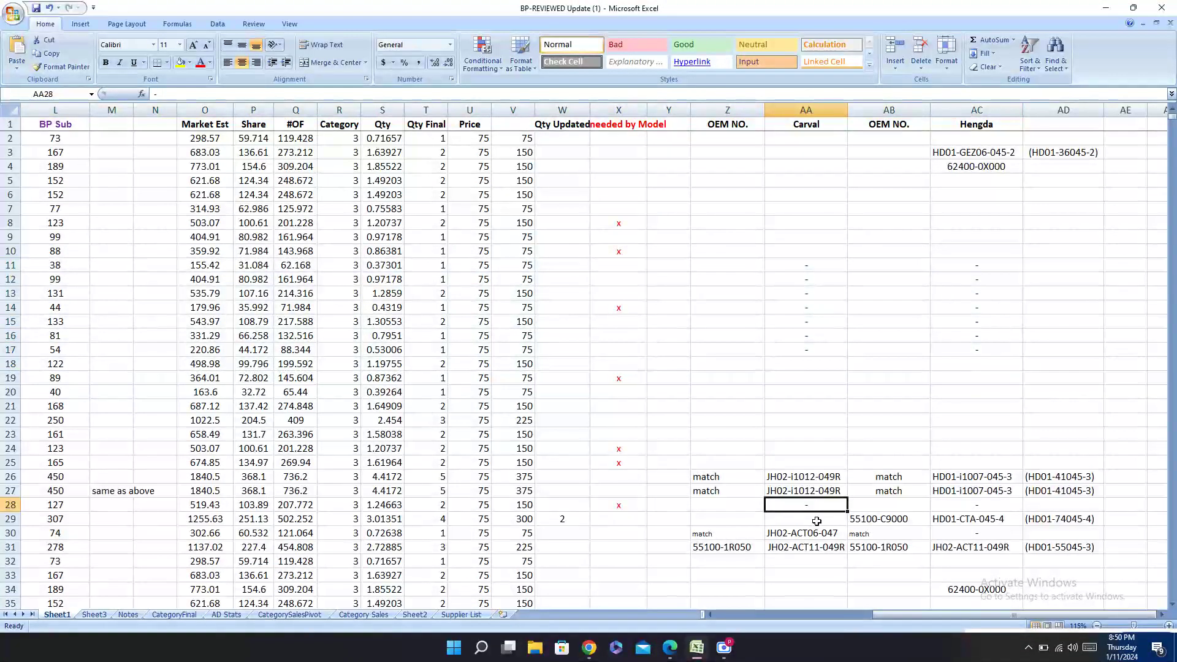
click(826, 520)
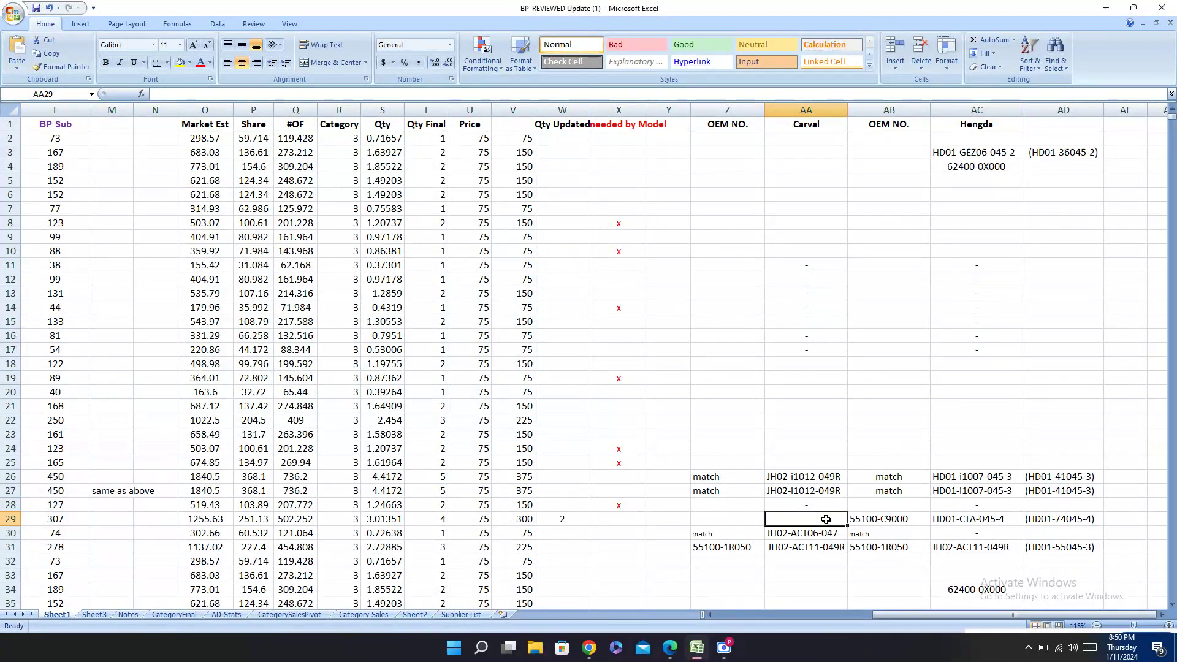
text(-)
click(894, 436)
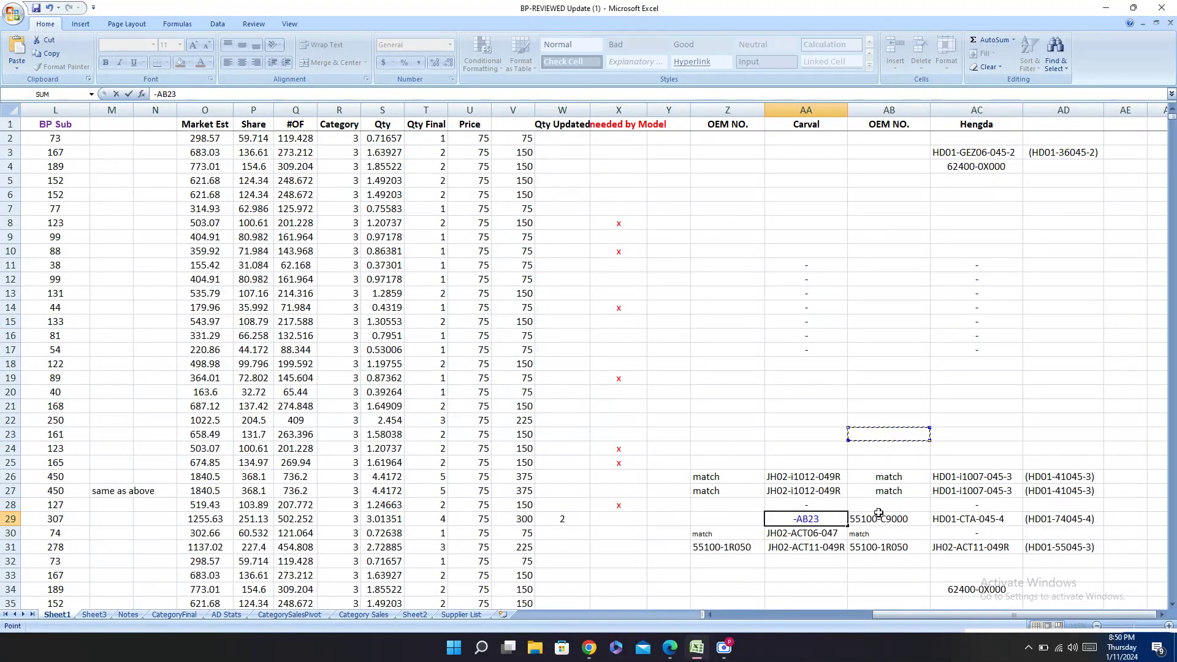
key(Escape)
click(844, 509)
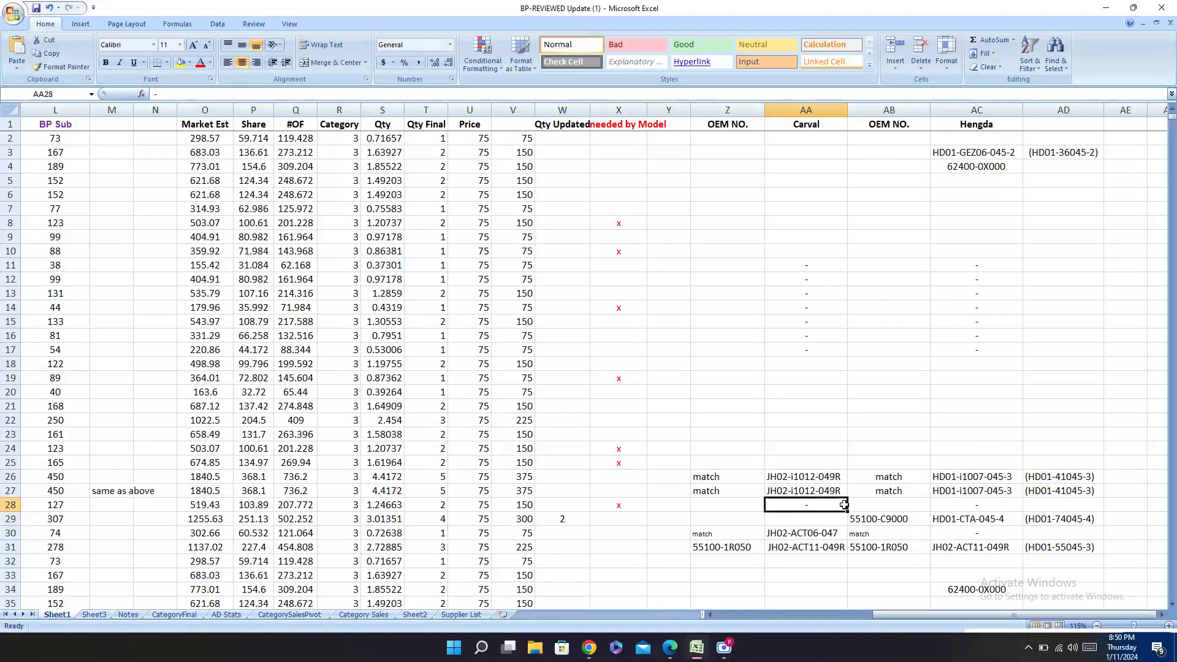
drag(846, 510, 847, 525)
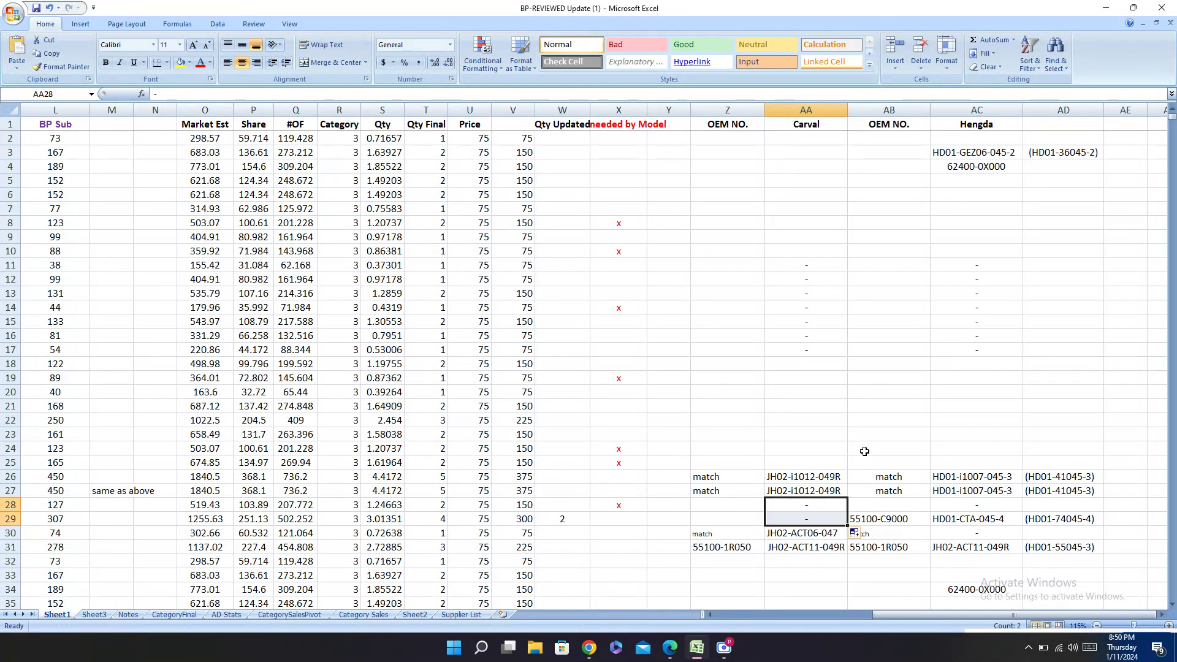
Step: Select the empty Carval cell in row 25, then the Hengda number in row 3
click(843, 460)
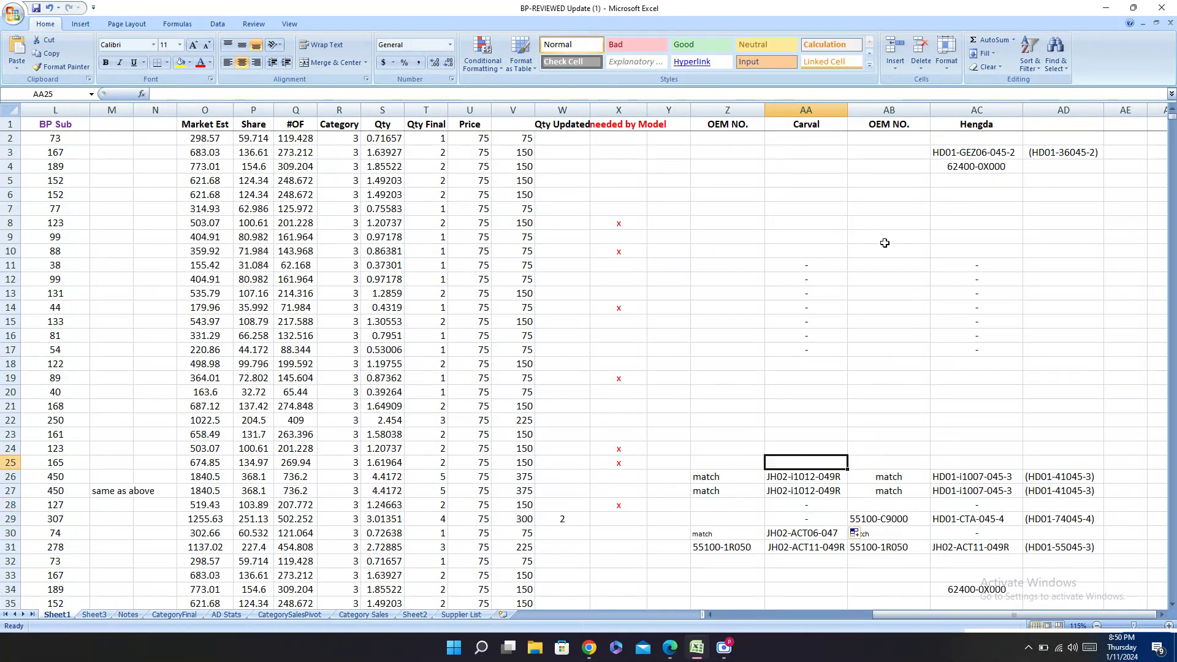
click(993, 149)
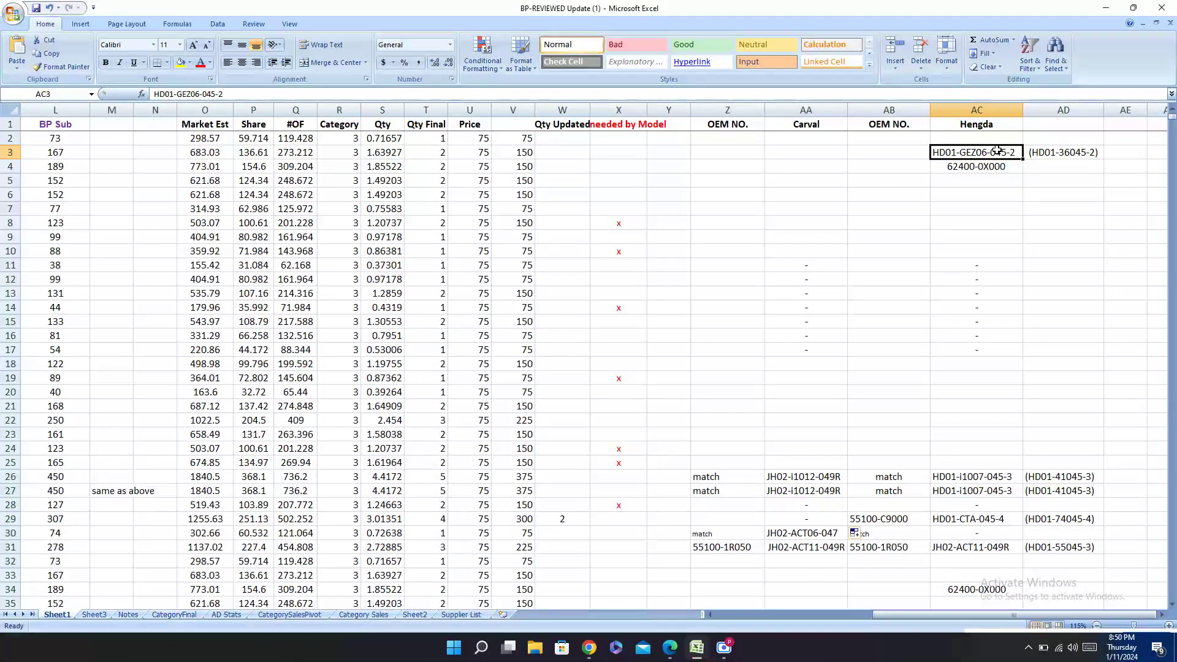
drag(999, 150, 8, 143)
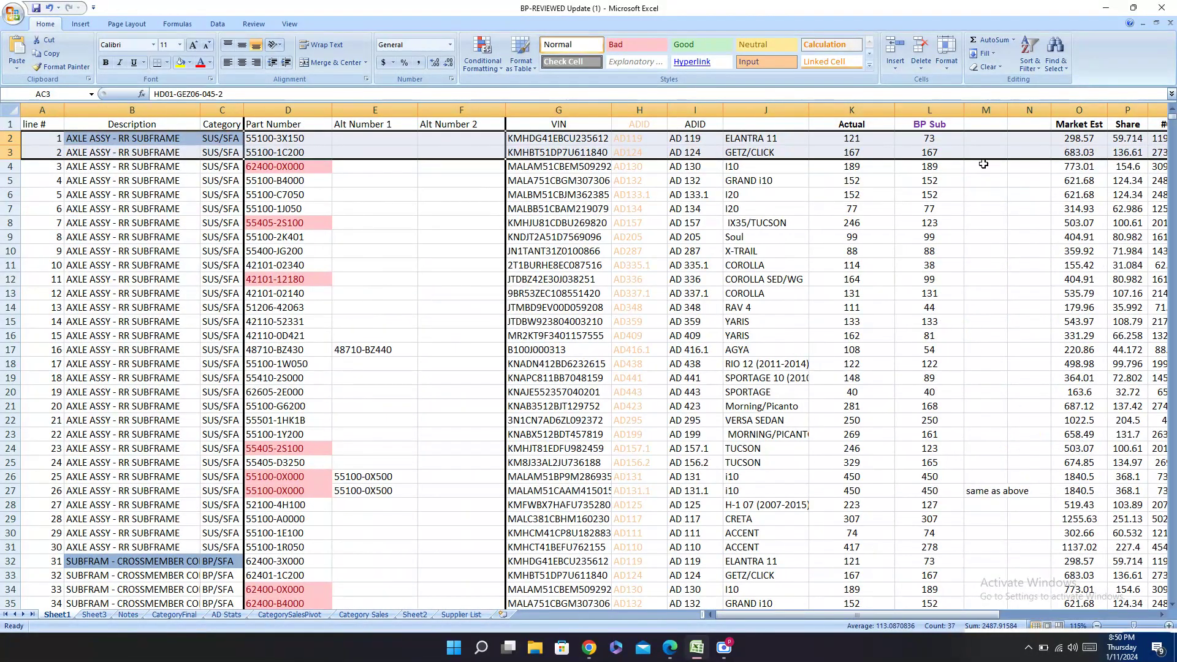
Step: Add filter dropdowns to header row 1
click(762, 124)
click(3, 125)
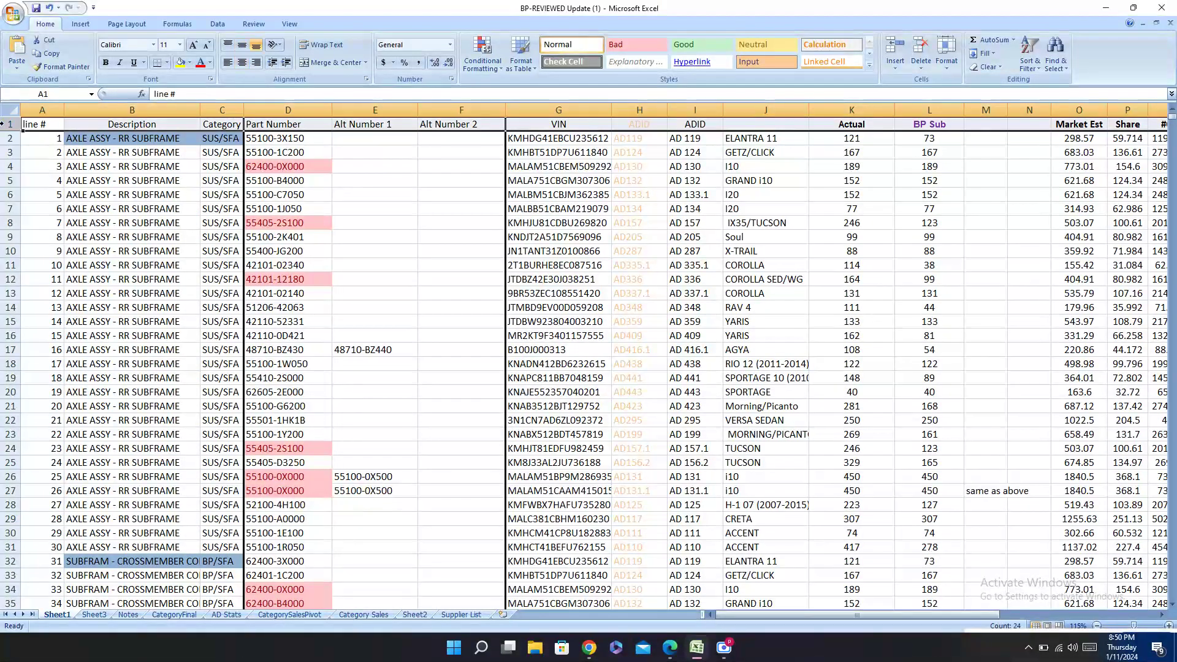
click(1029, 62)
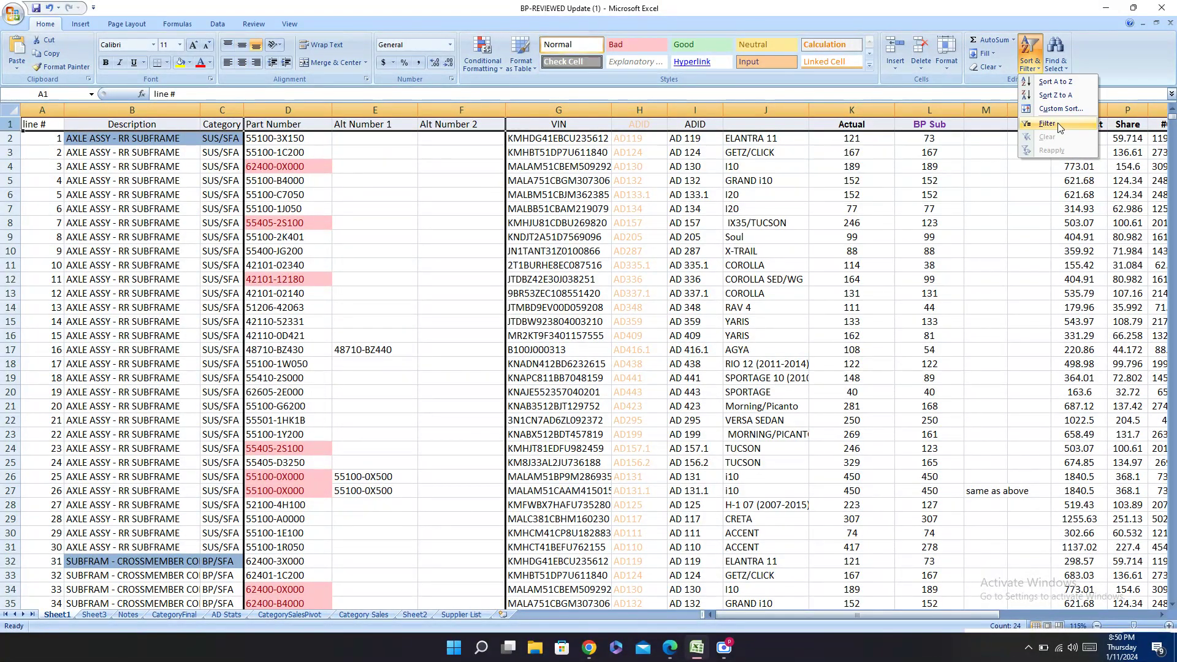
click(1042, 125)
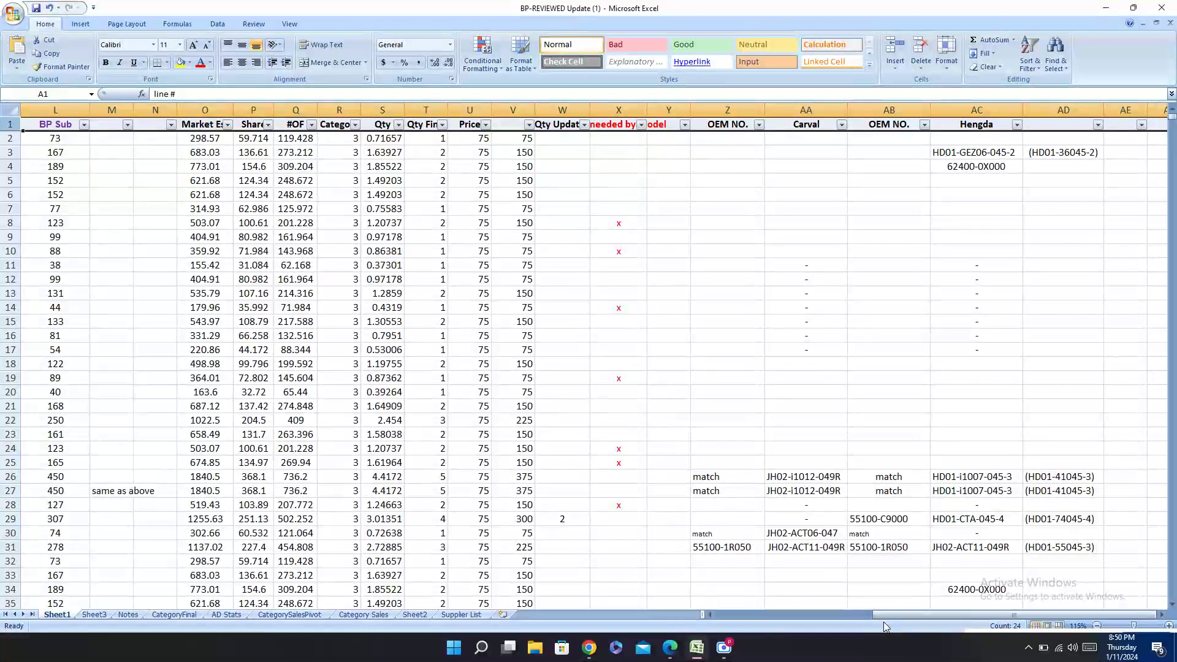
drag(884, 616, 728, 617)
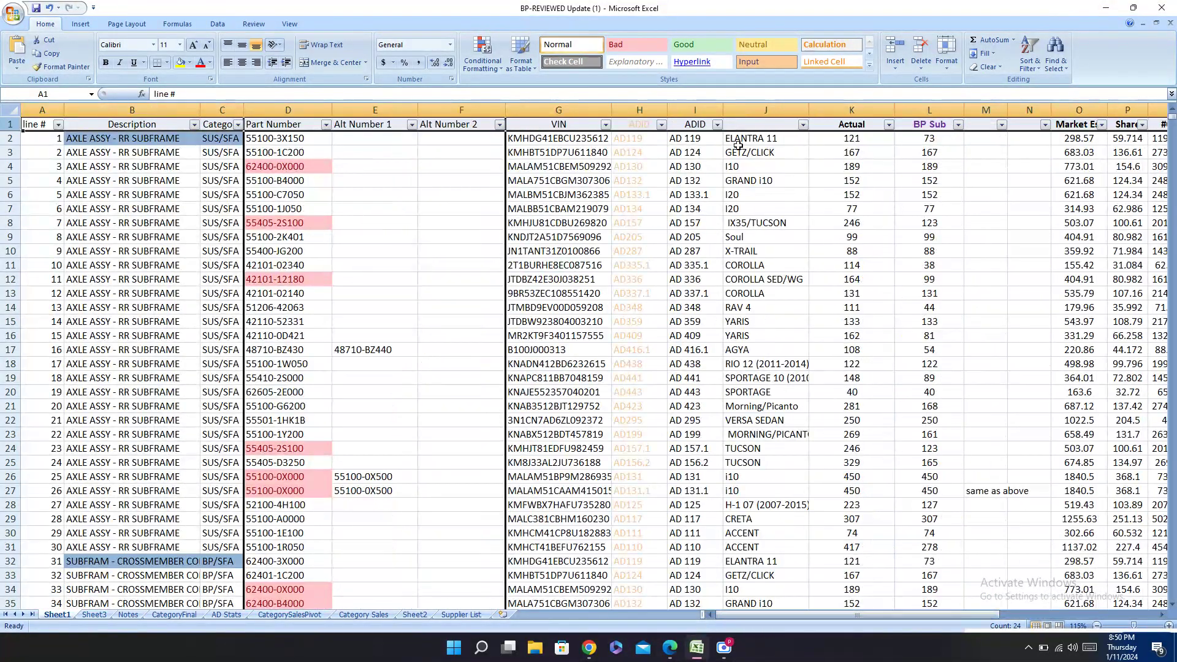
Step: Filter column J to ELANTRA 11 only and select the first row's VIN
click(802, 125)
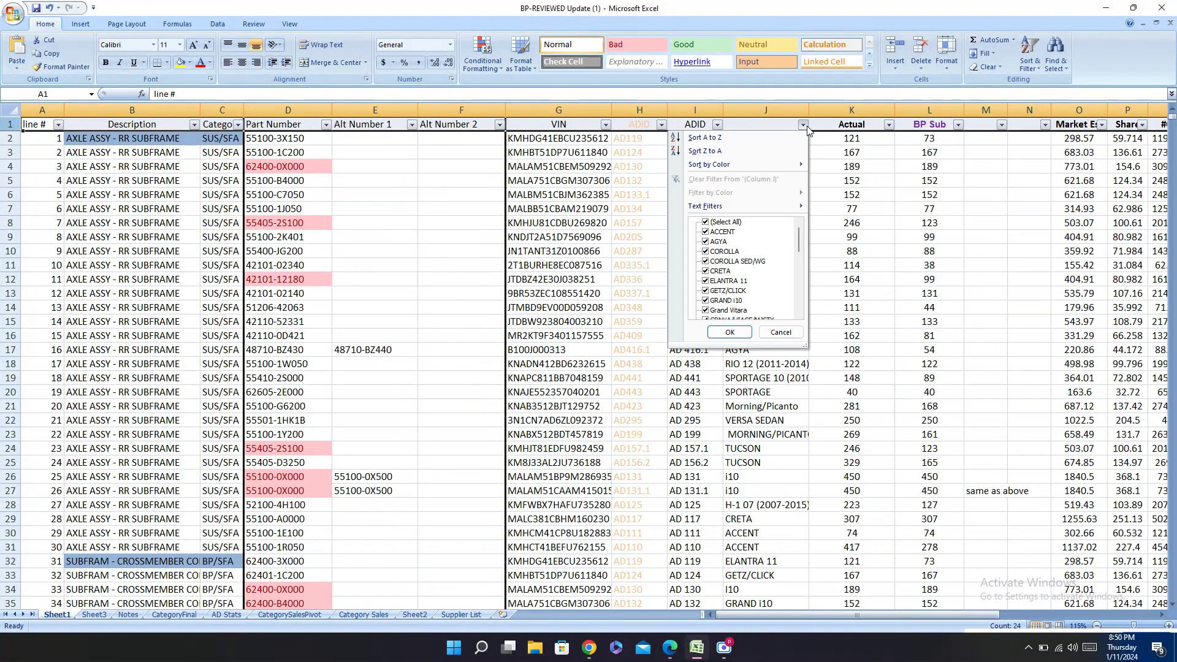
click(725, 223)
click(728, 282)
click(731, 332)
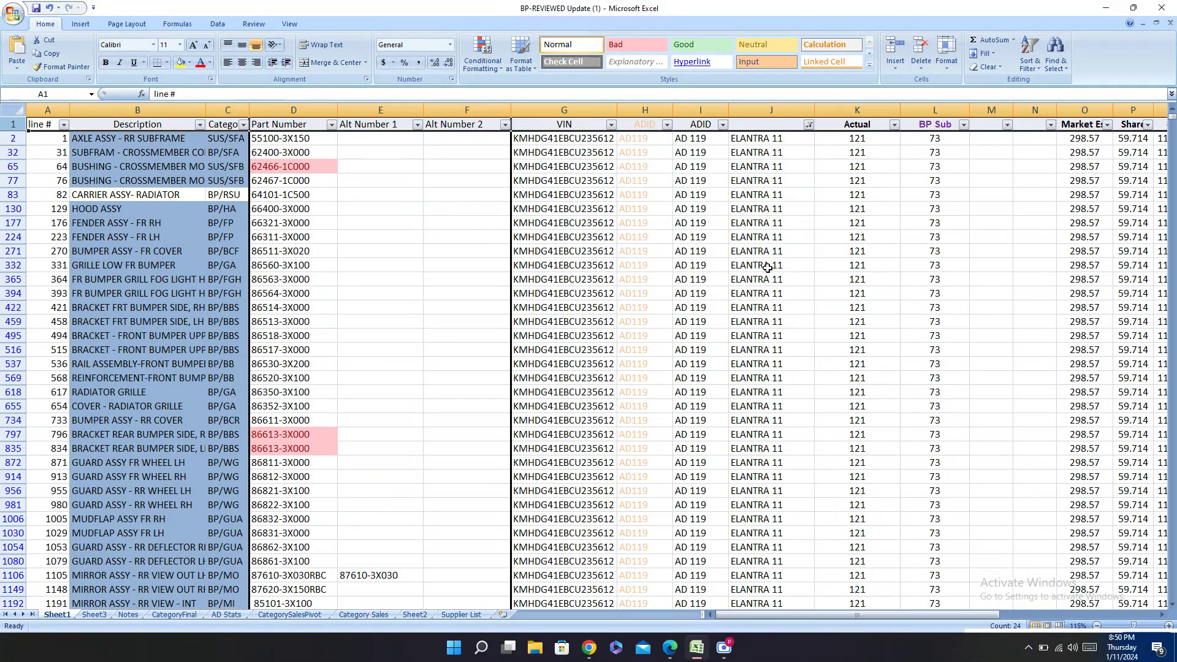
click(5, 140)
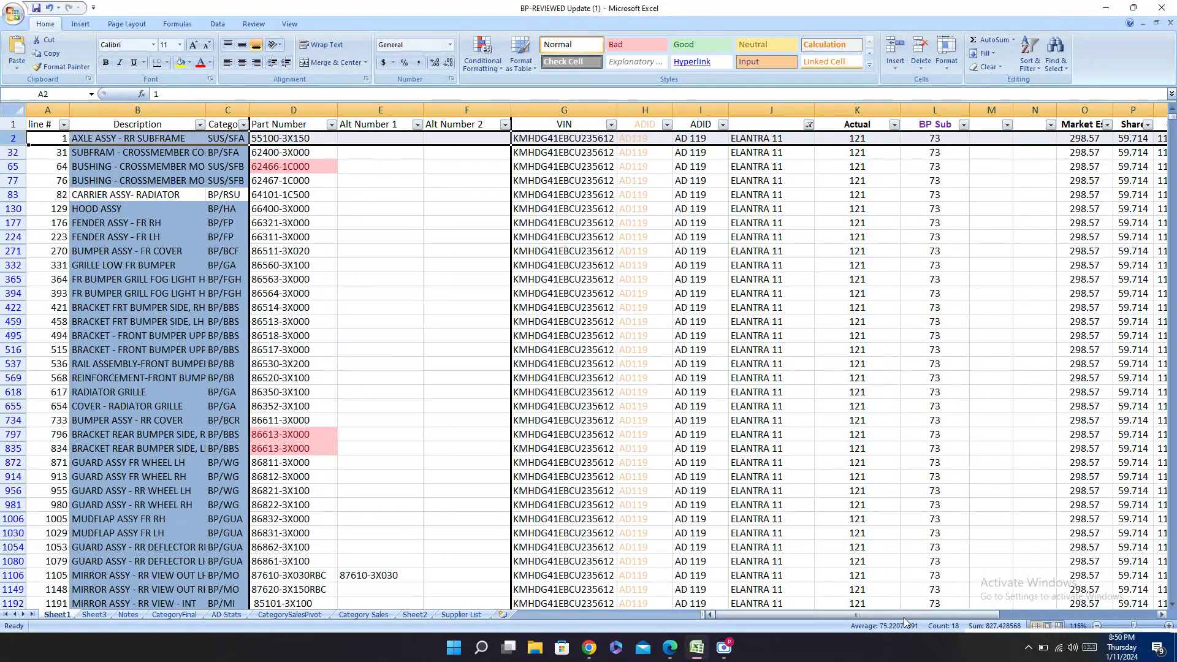
mouse_move(899, 616)
mouse_down()
mouse_move(1133, 619)
mouse_move(888, 621)
mouse_up()
click(604, 138)
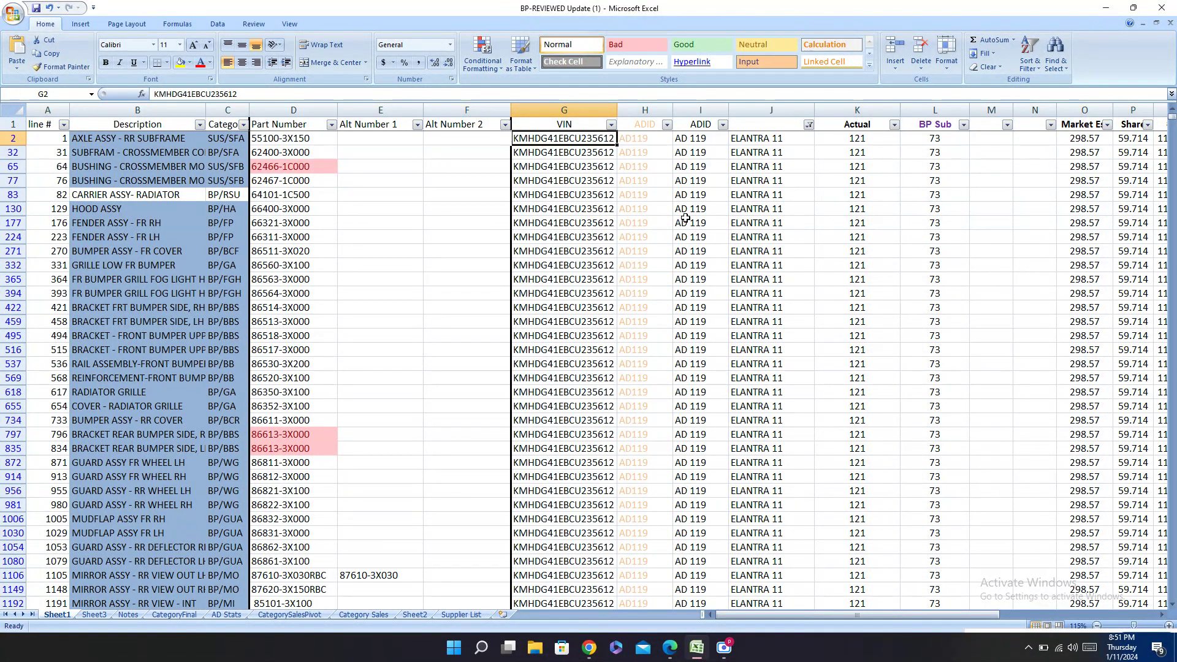
Step: Copy the ELANTRA 11 VIN and launch Google Chrome from the desktop
key(ctrl+c)
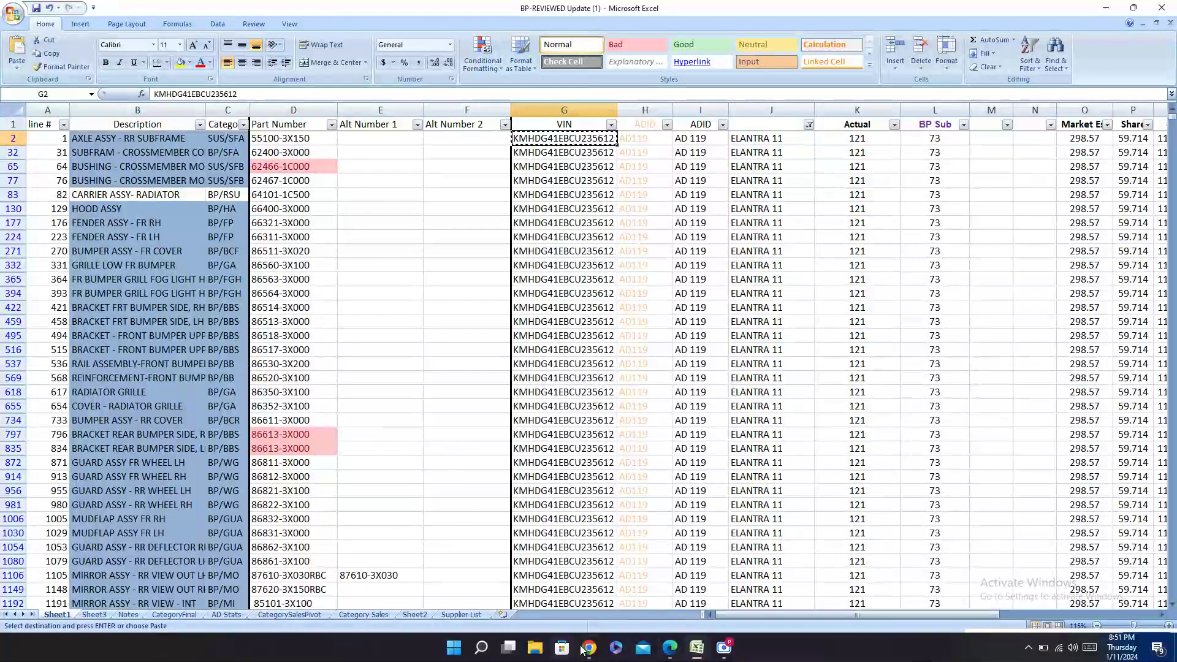
click(587, 648)
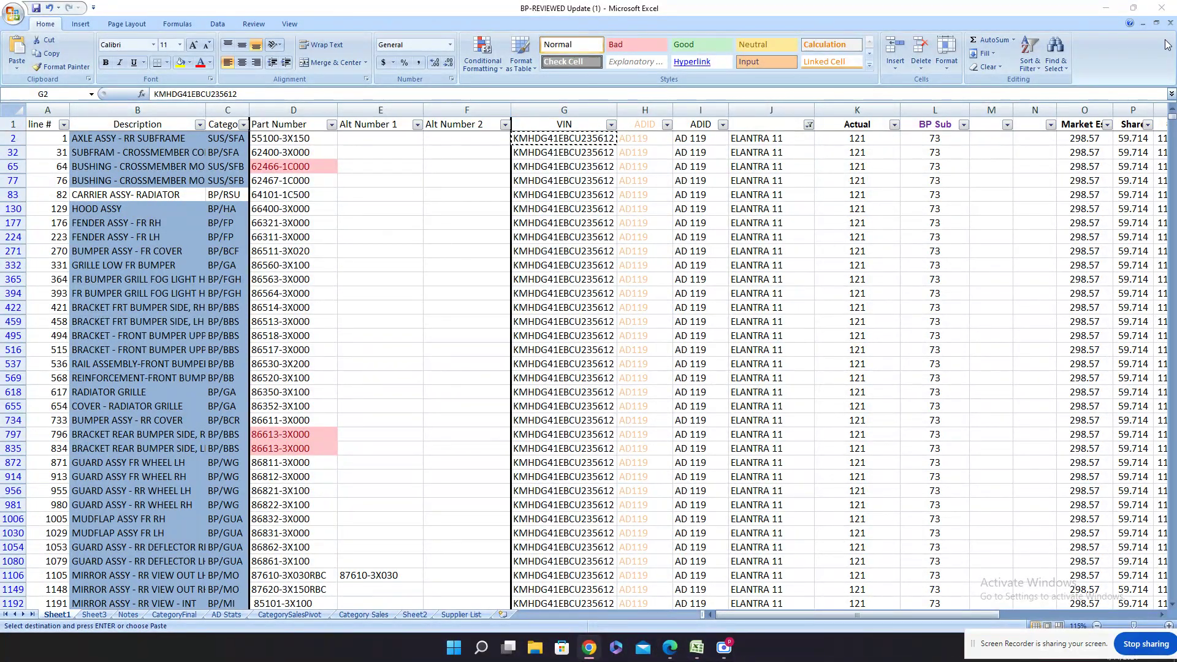
click(1105, 7)
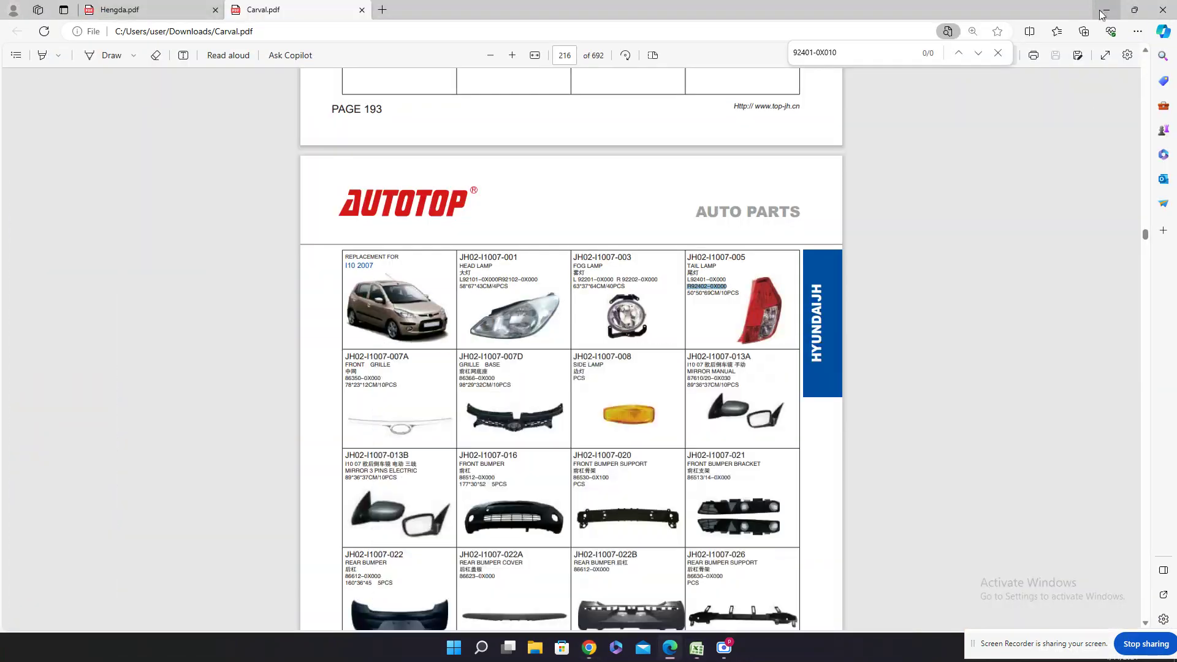
mouse_move(1136, 20)
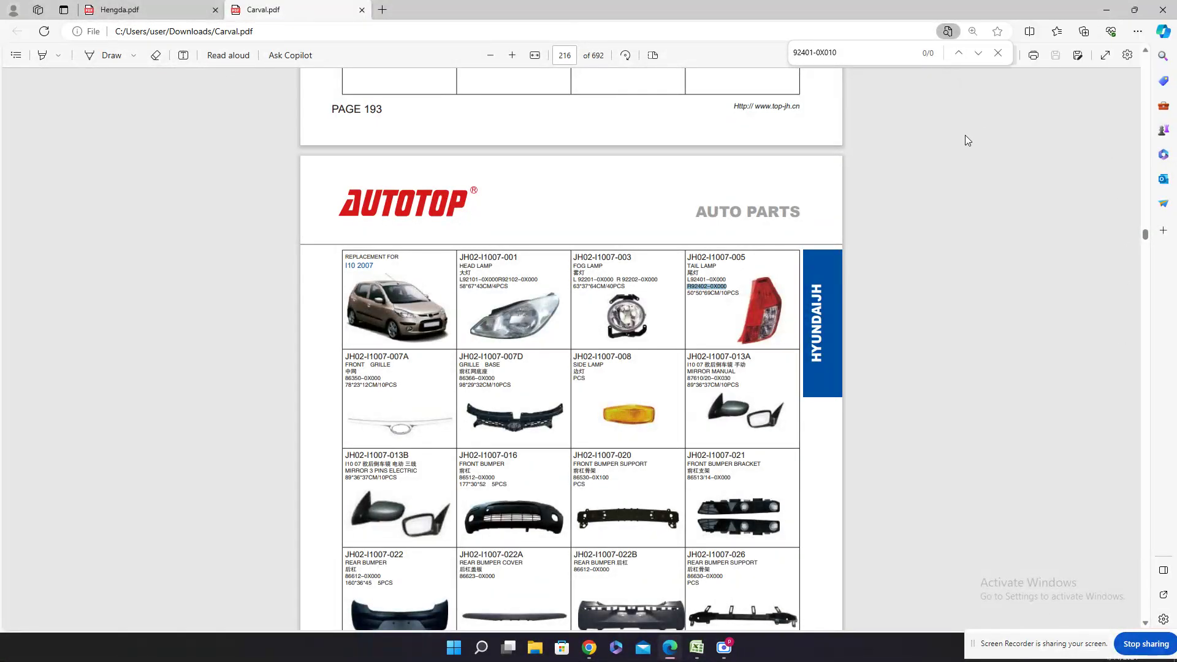
click(1106, 8)
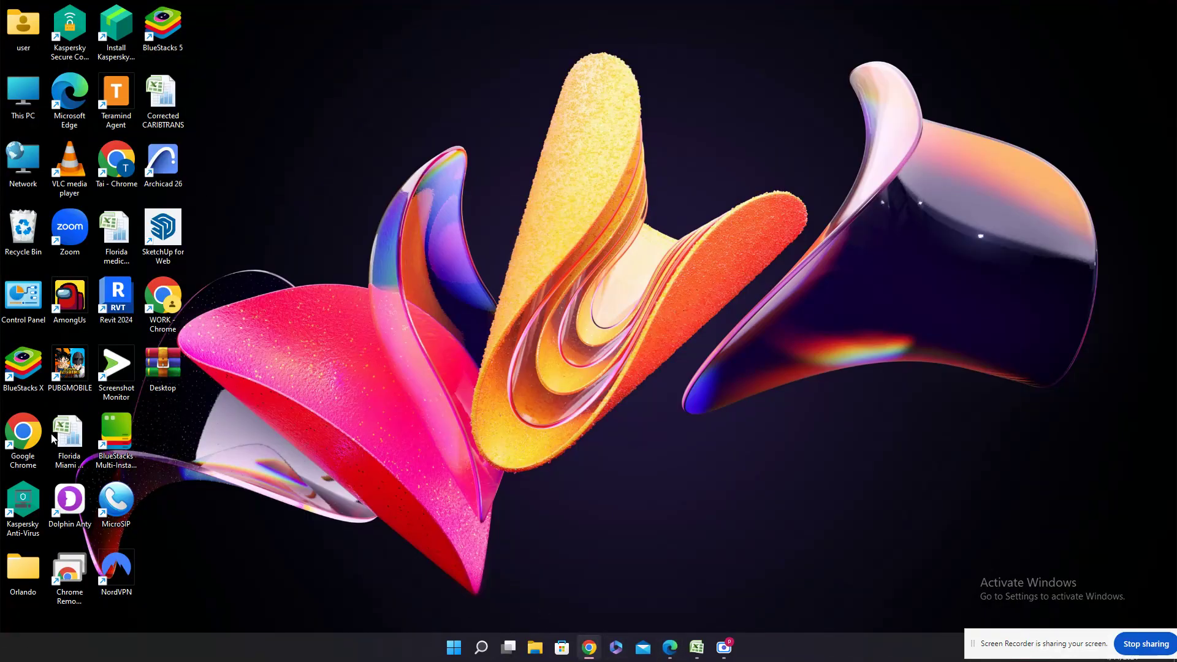
double_click(25, 437)
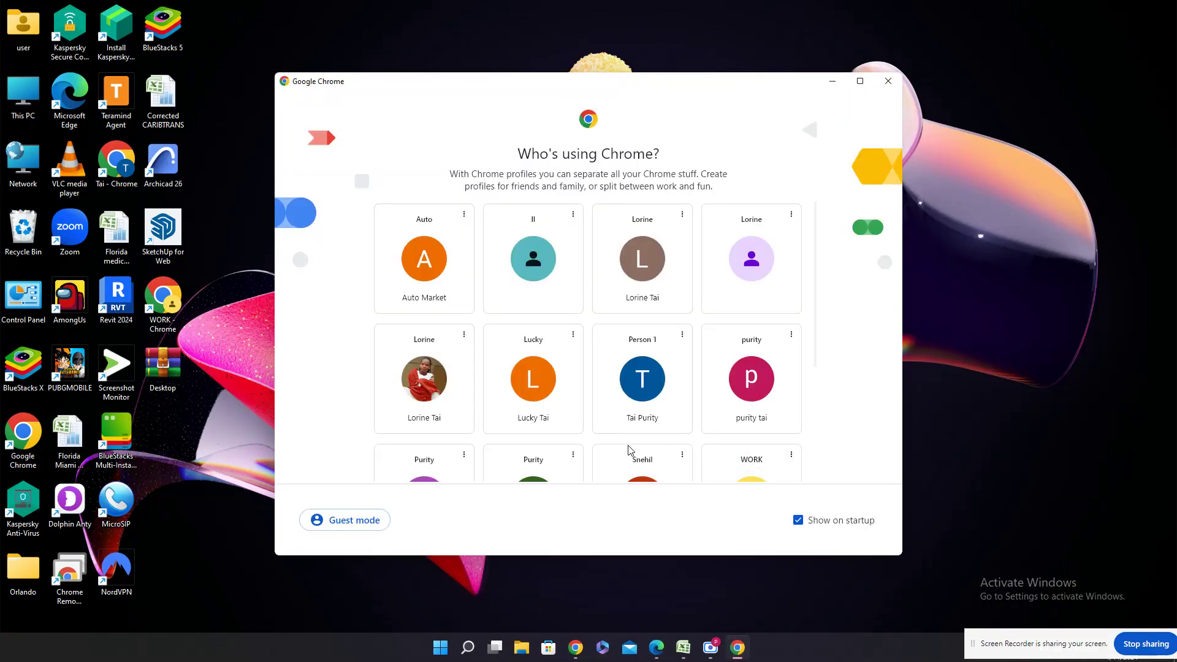
Step: Open PartSouq from the AUTO DEPOT bookmarks and paste the VIN into its search
click(751, 405)
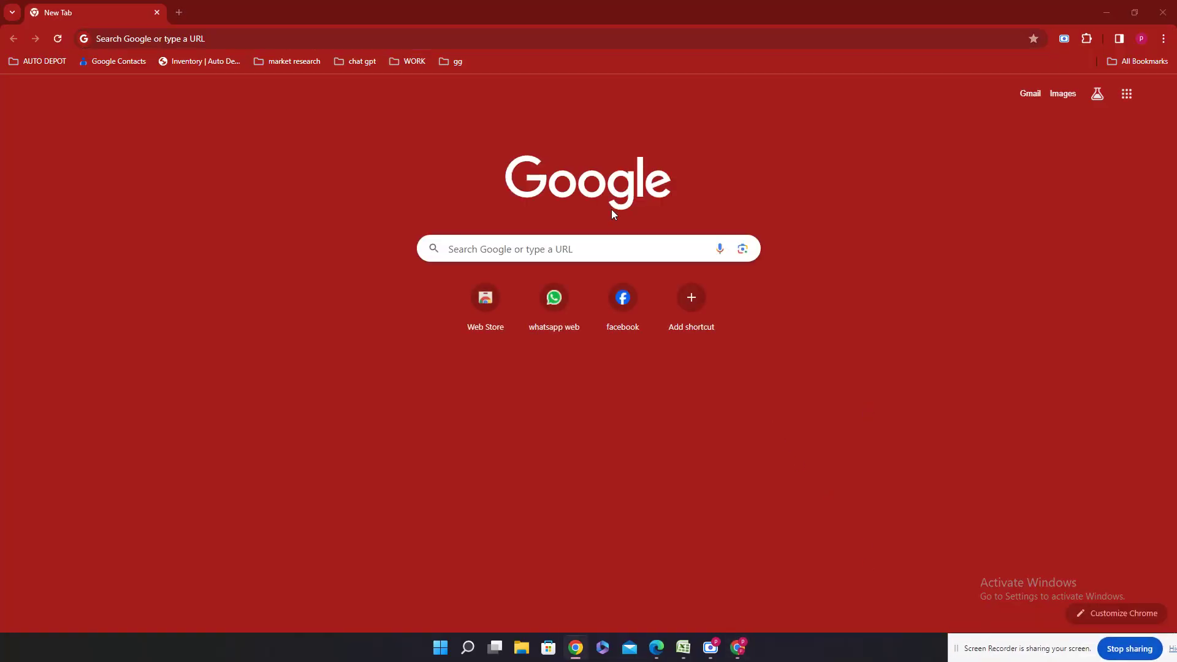
click(47, 58)
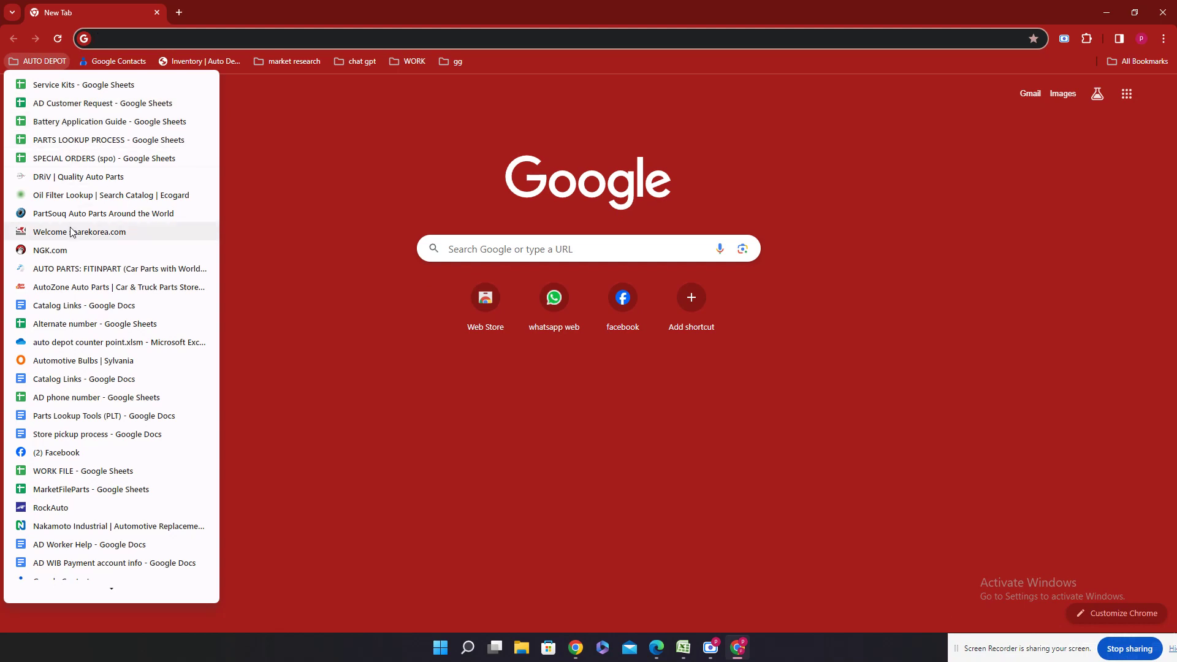
click(68, 222)
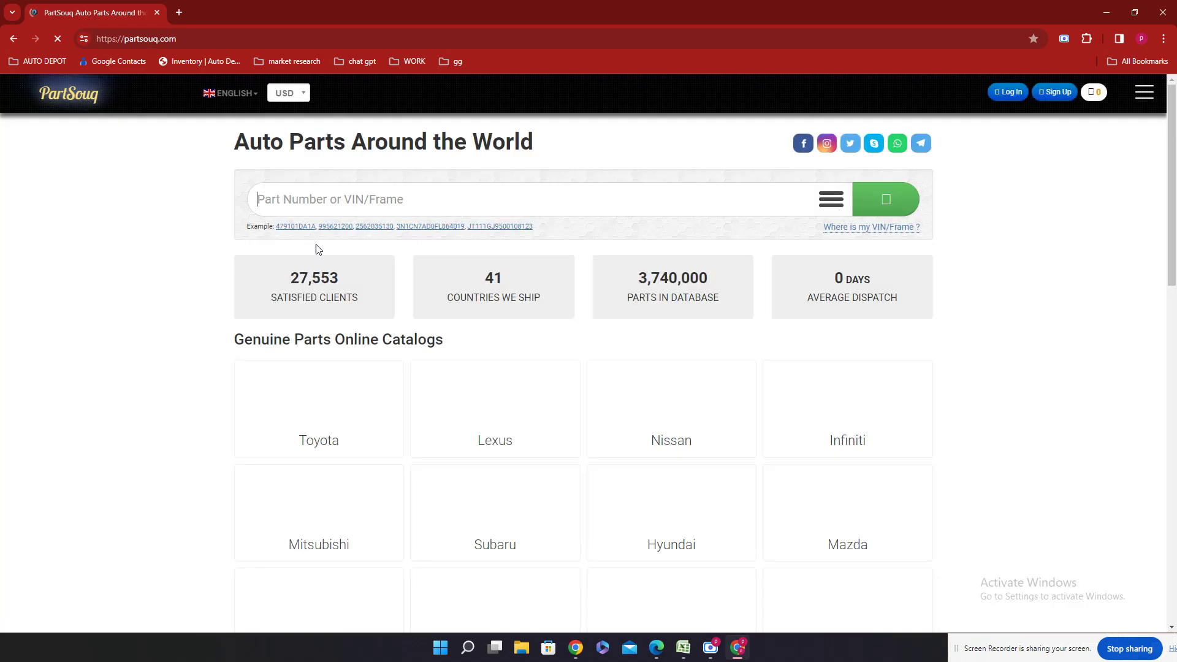
click(371, 198)
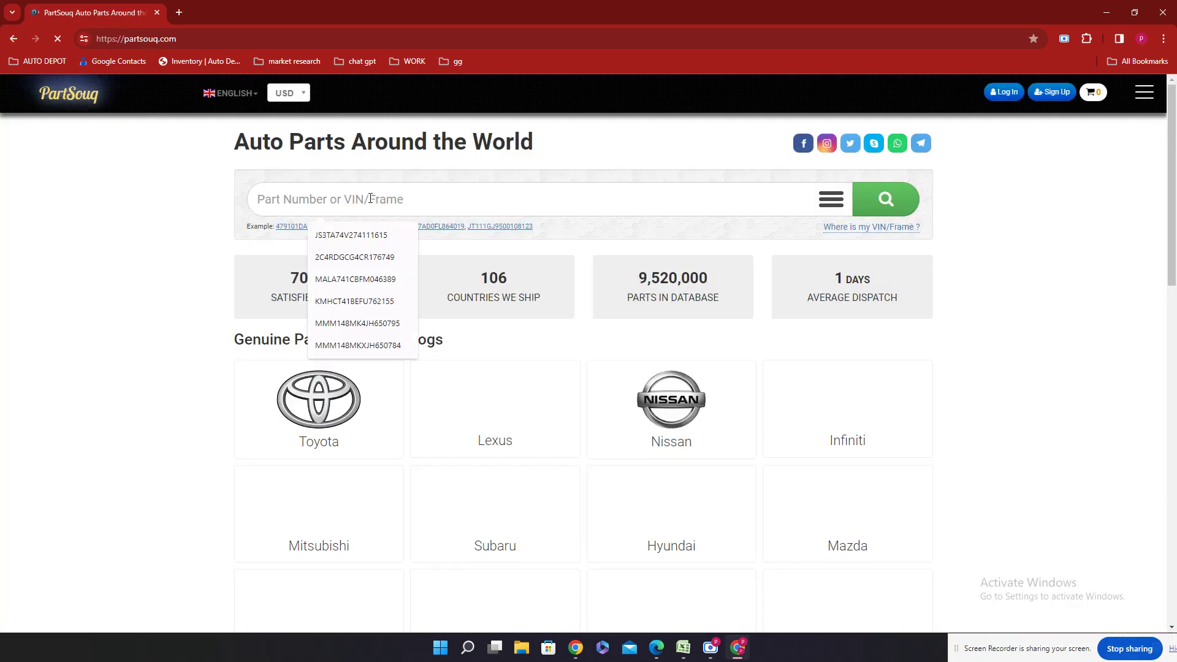
key(ctrl+v)
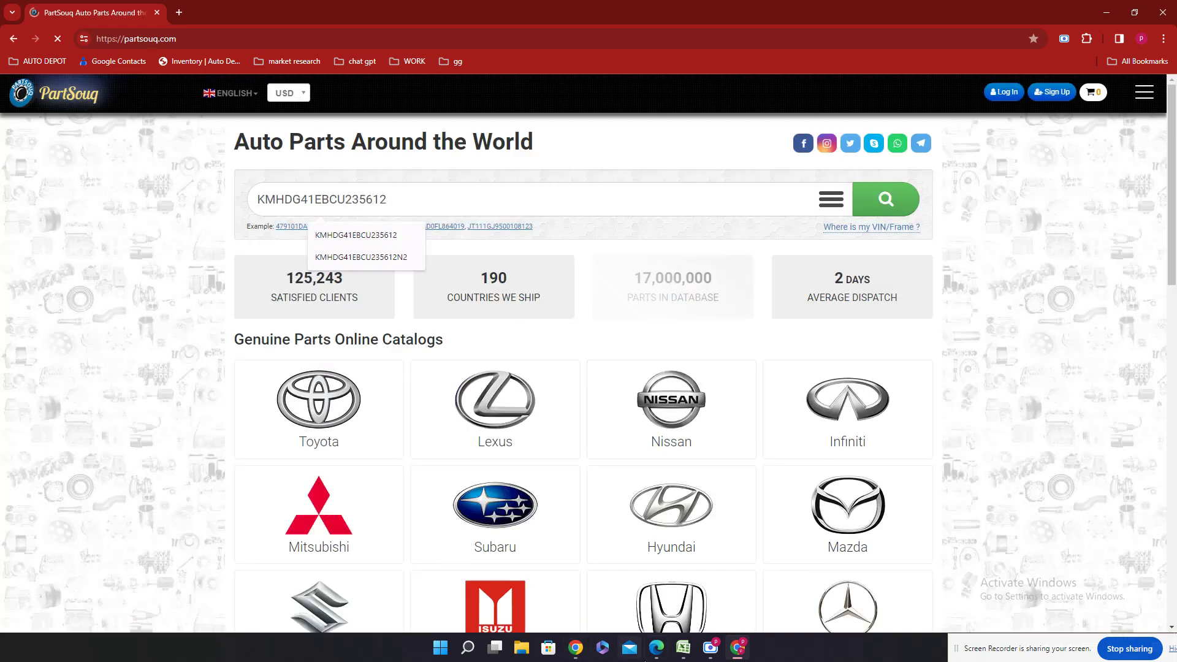
click(682, 655)
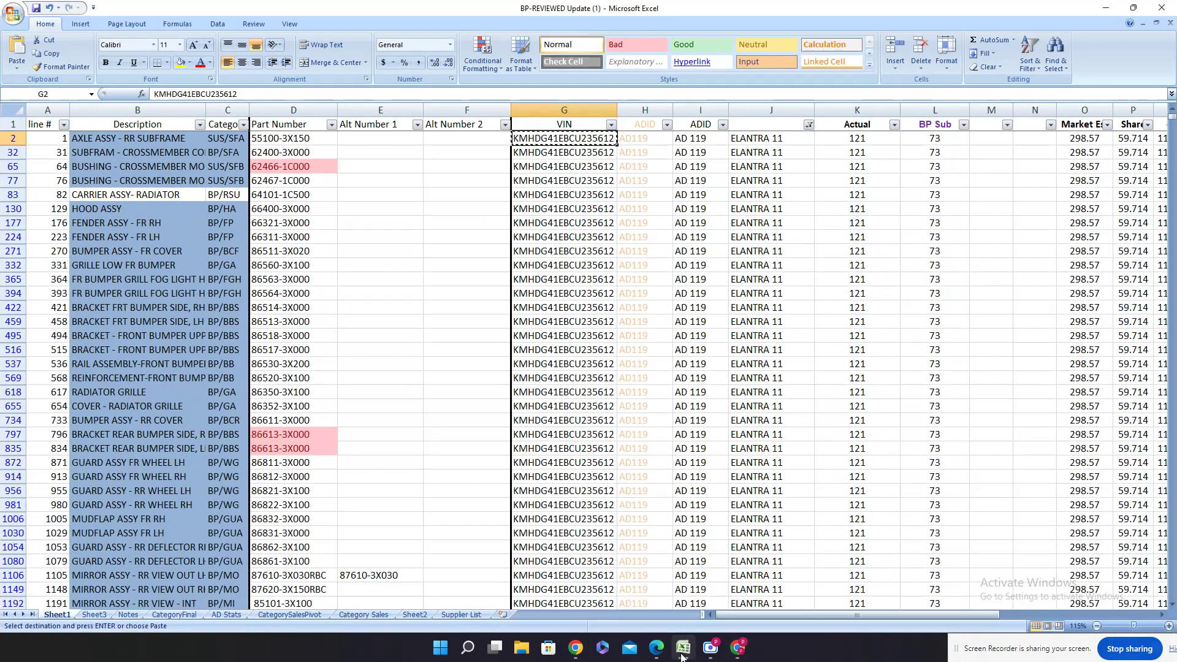
click(683, 655)
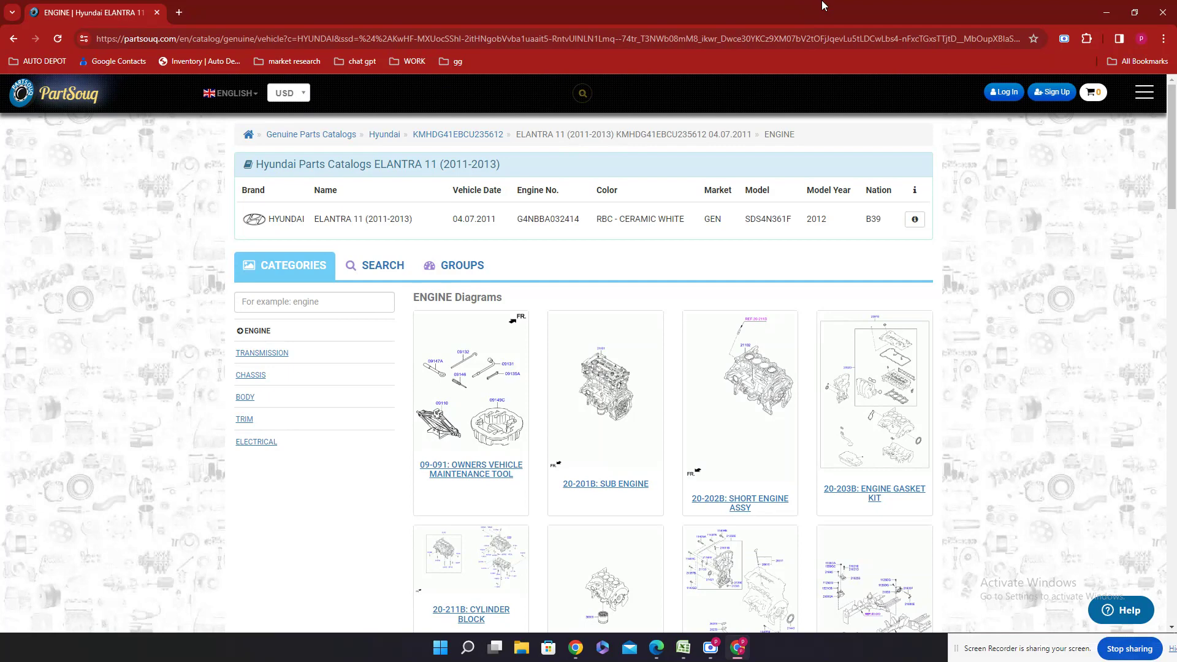
click(683, 647)
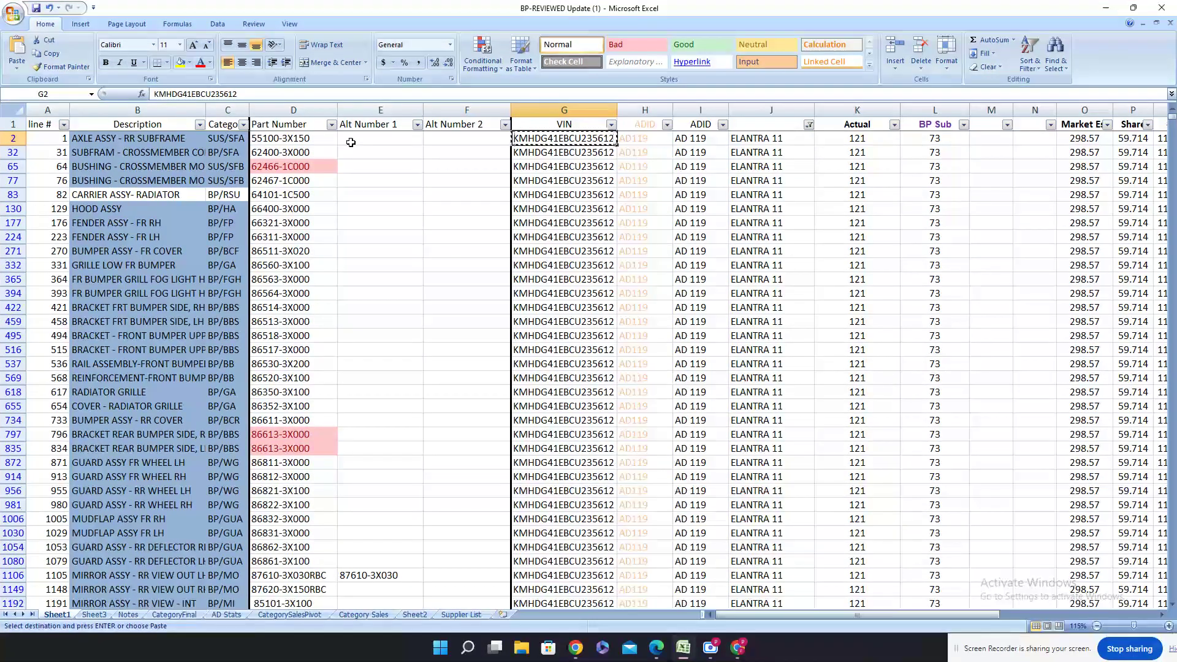
Step: Search the Carval catalog for part number 55100-3X150 from D2
click(296, 138)
key(ctrl+c)
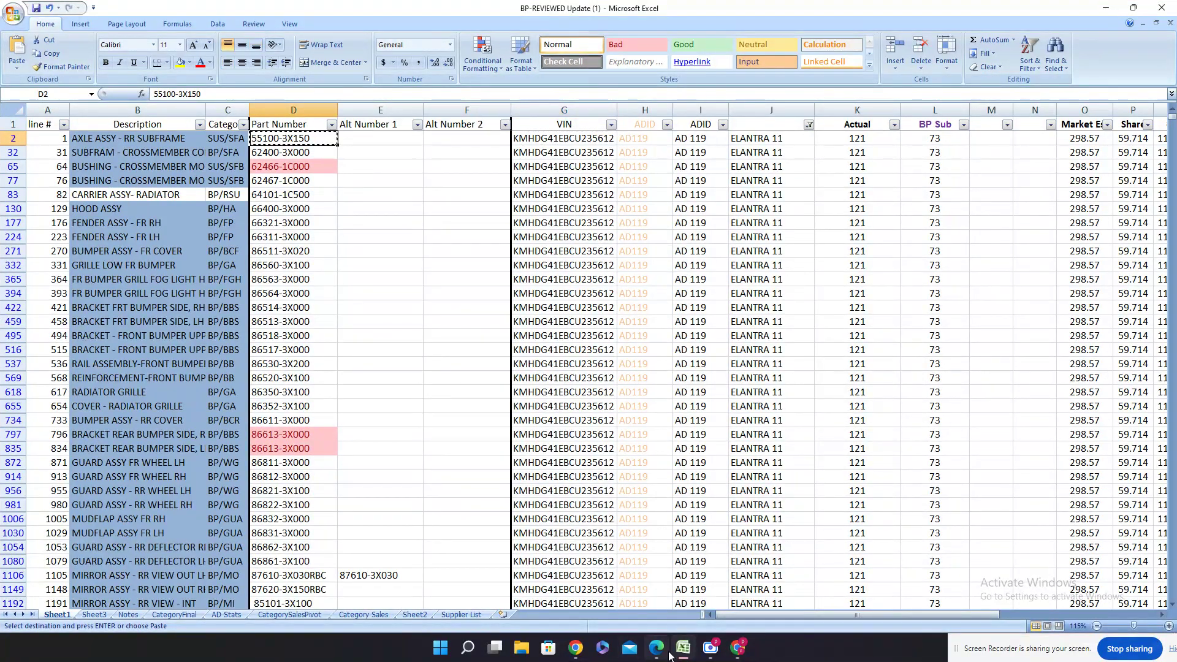
click(737, 647)
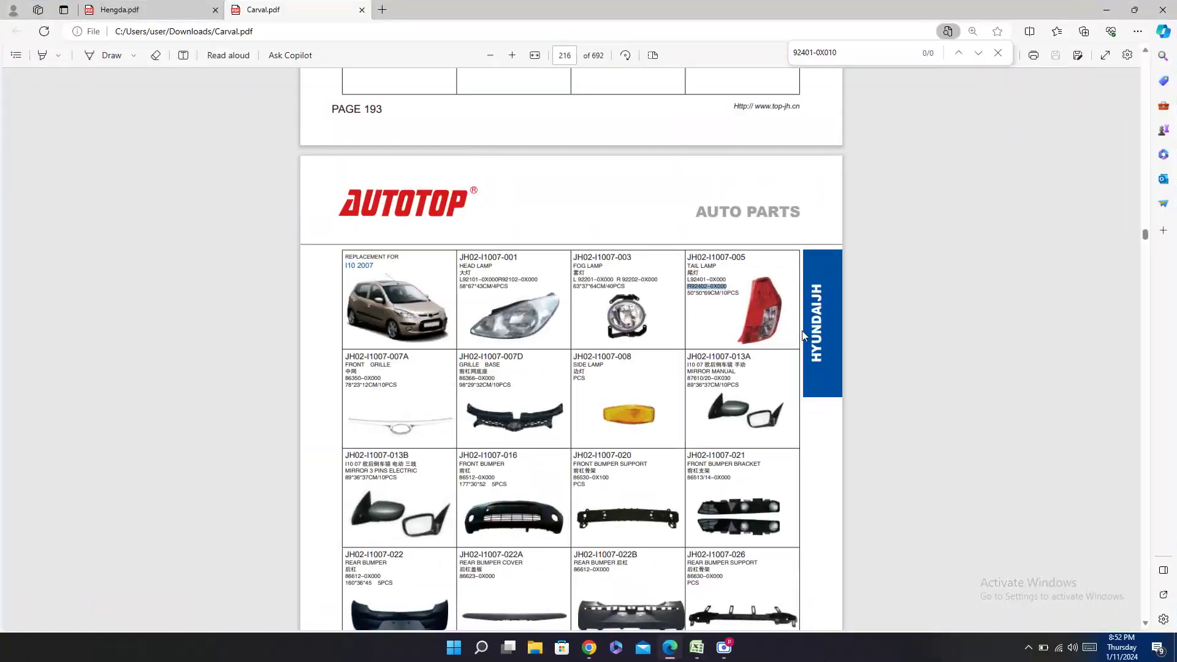
key(ctrl+f)
key(ctrl+v)
click(697, 647)
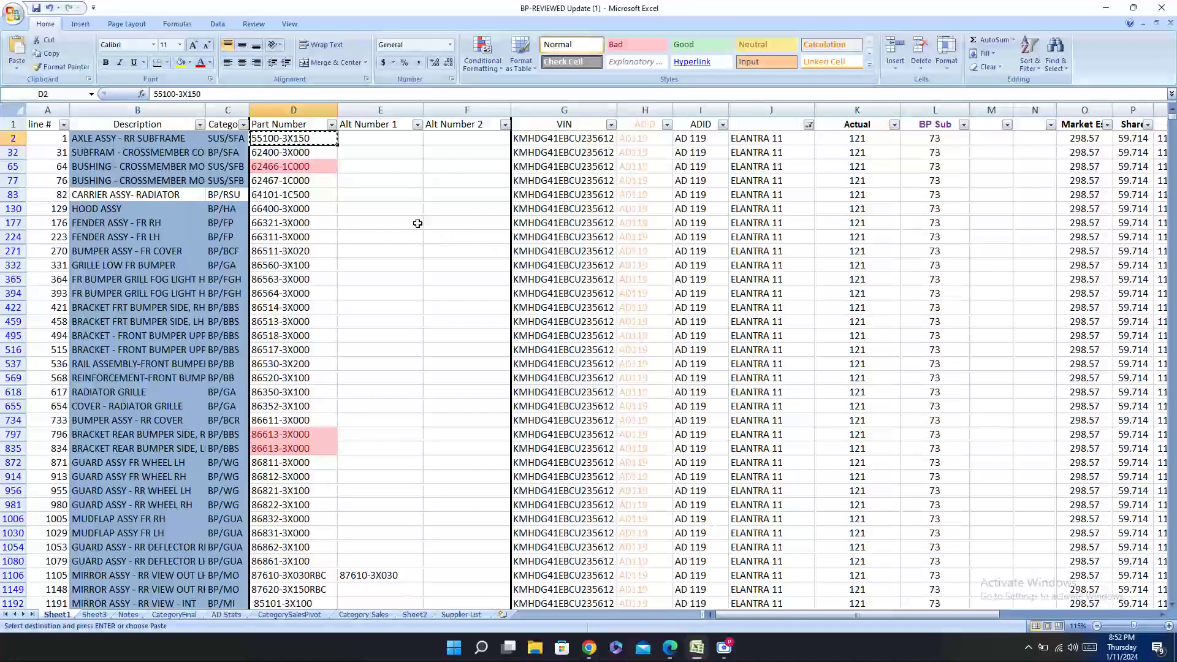
Step: Search the Carval catalog for part number 62400-3X000 from D32
click(279, 152)
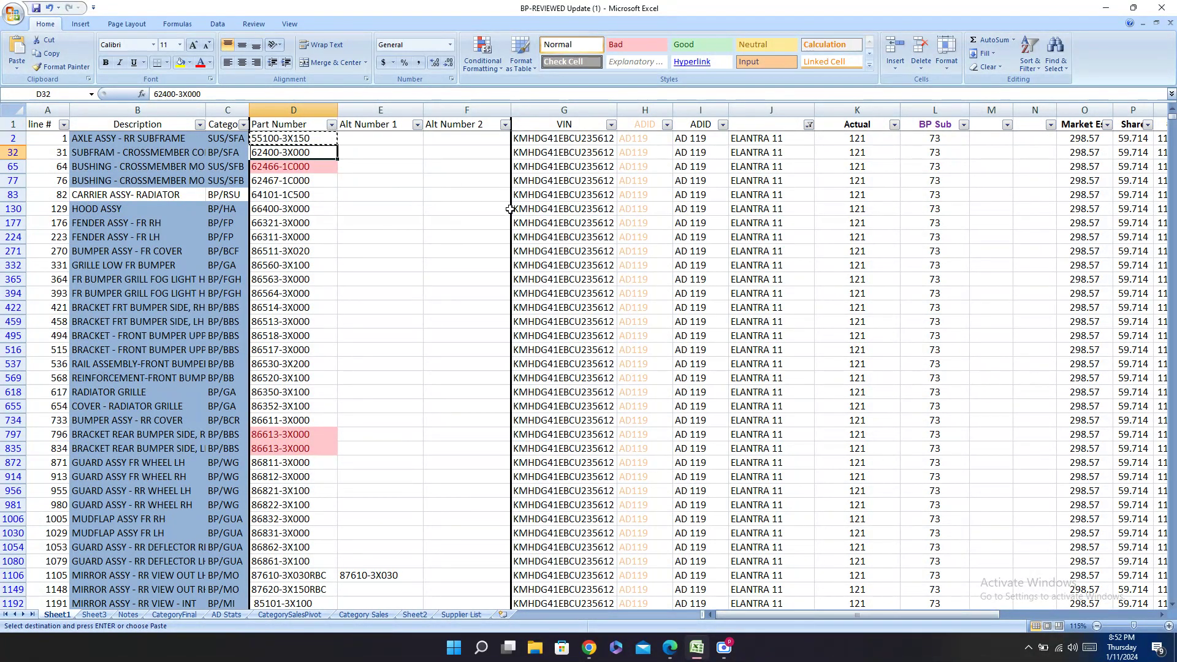
key(ctrl+c)
click(670, 648)
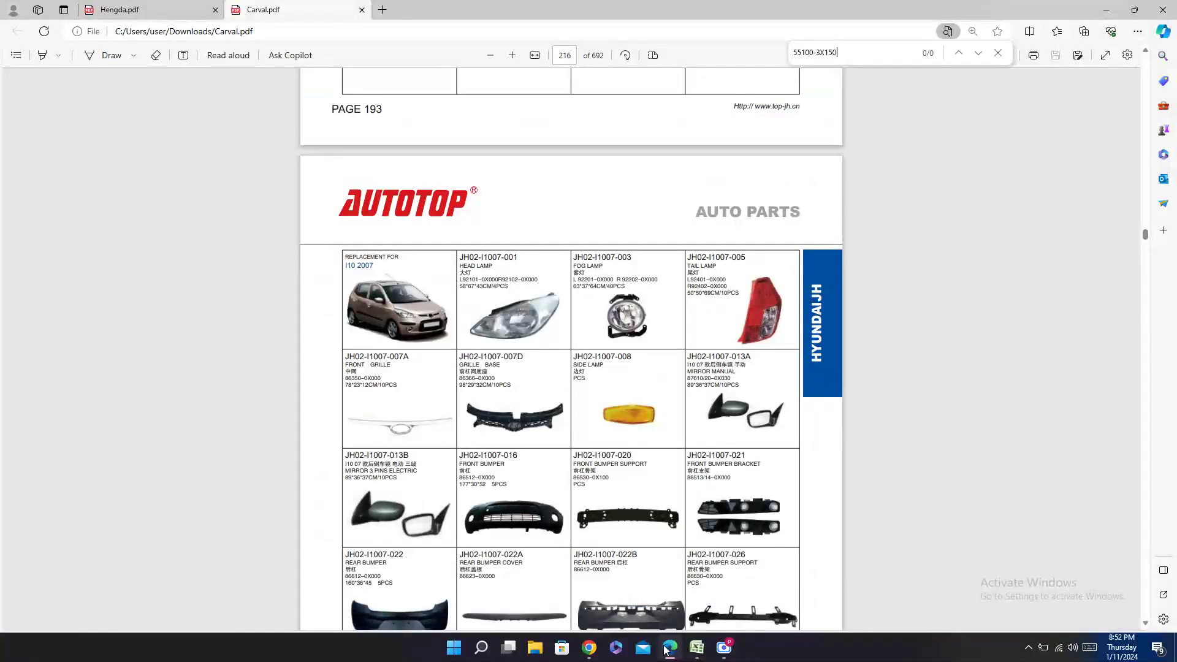
key(ctrl+f)
key(ctrl+v)
click(691, 654)
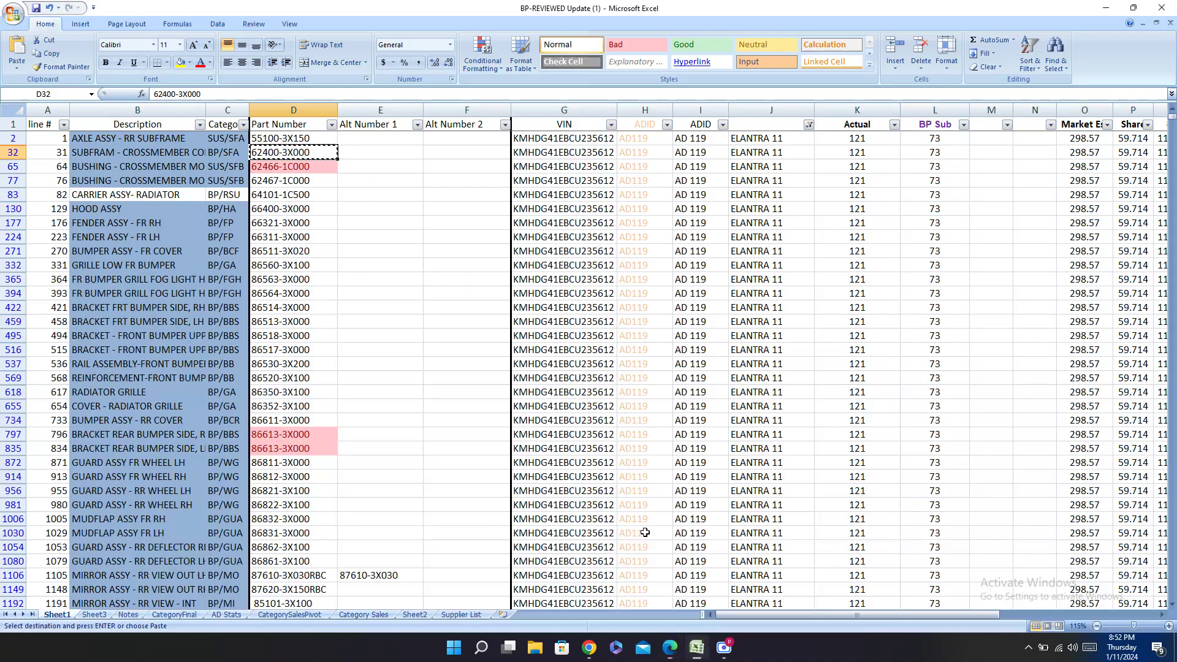
Step: Copy part number 62466-1C000 from D65 and locate Carval number JH02-ELT11-049F
click(295, 168)
key(ctrl+c)
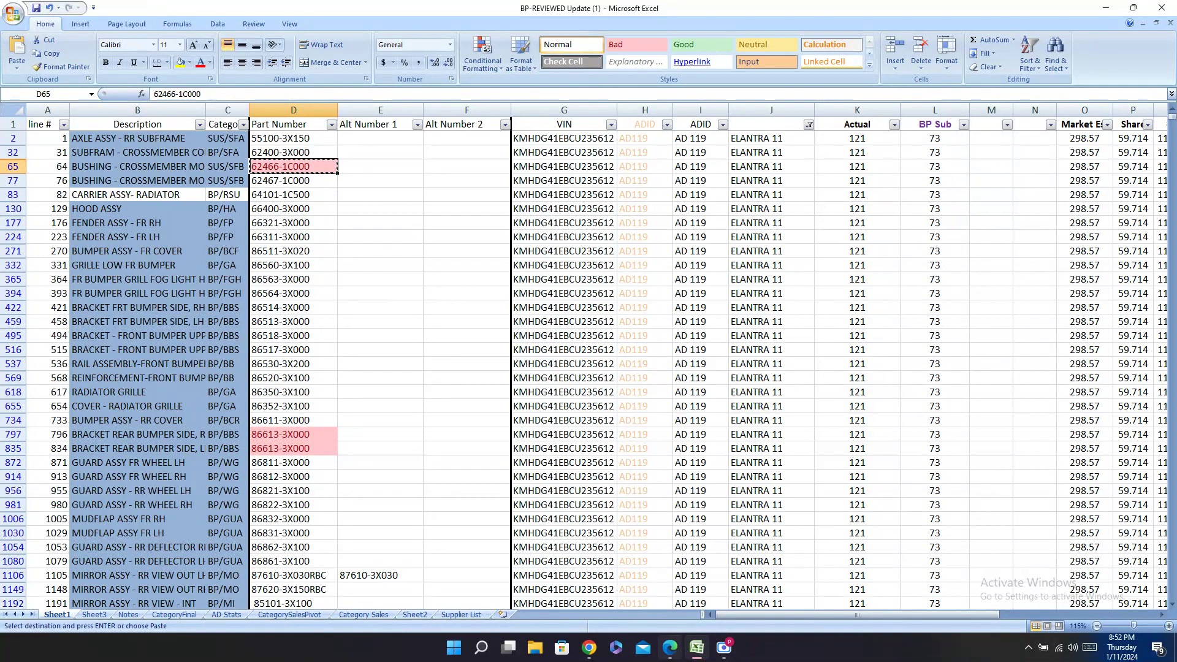
click(697, 651)
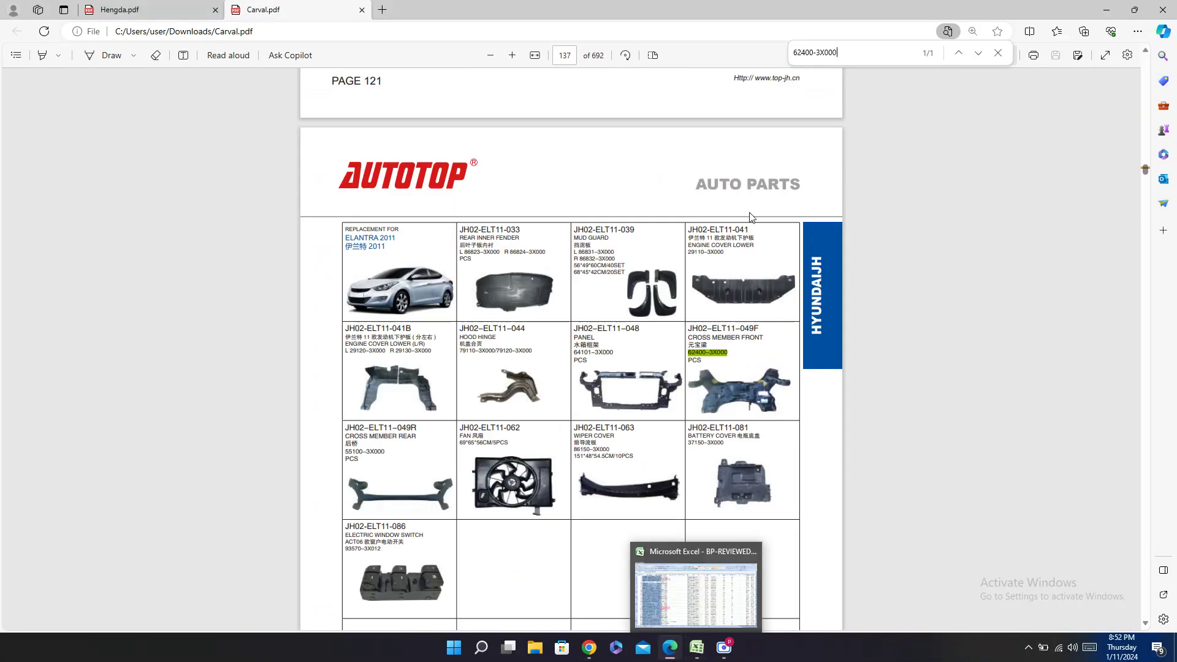
double_click(716, 330)
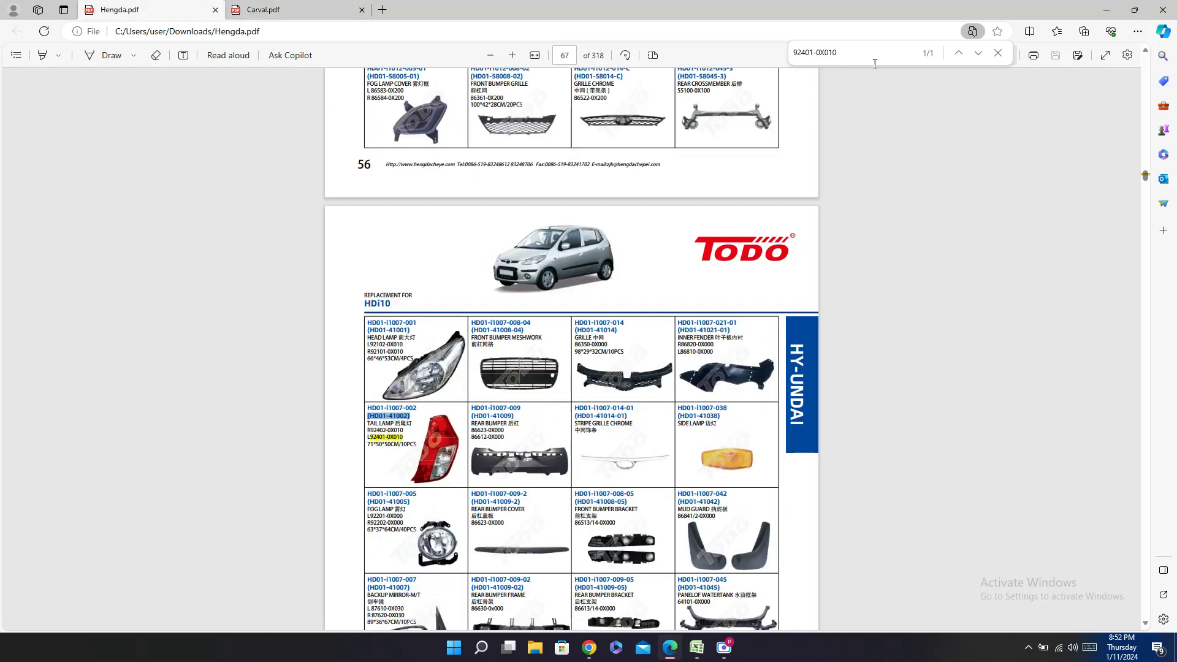
click(300, 6)
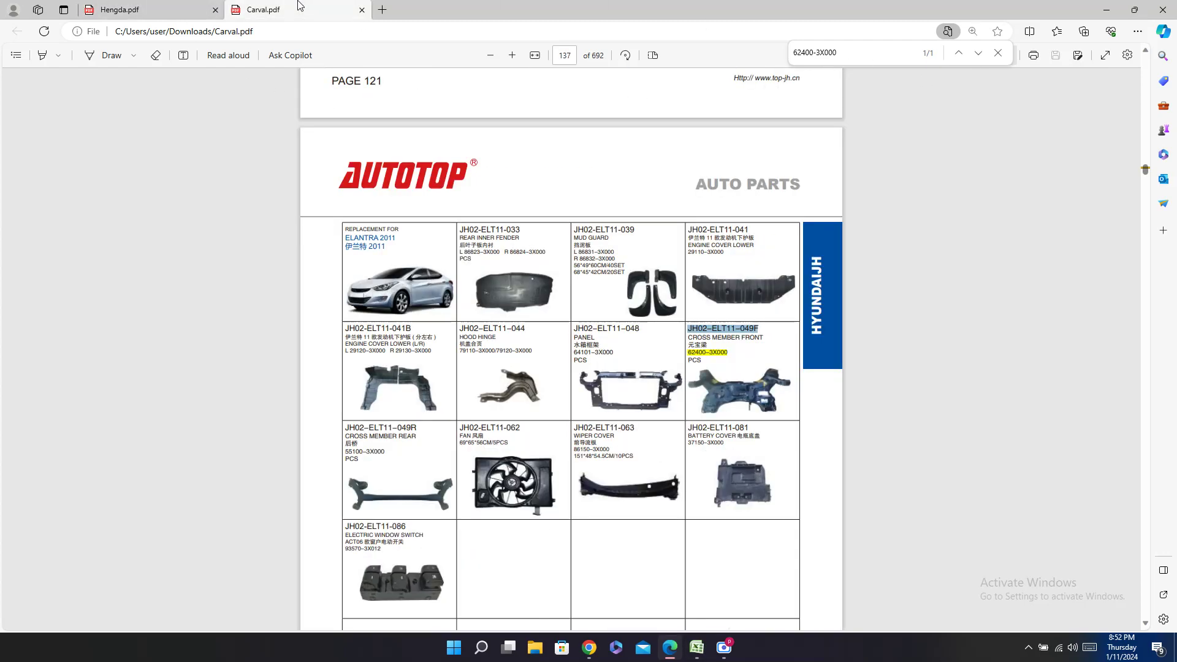
click(714, 352)
Step: Search the Hengda catalog for 62400-3X000 and select Carval number JH02-ELT11-049F
click(147, 9)
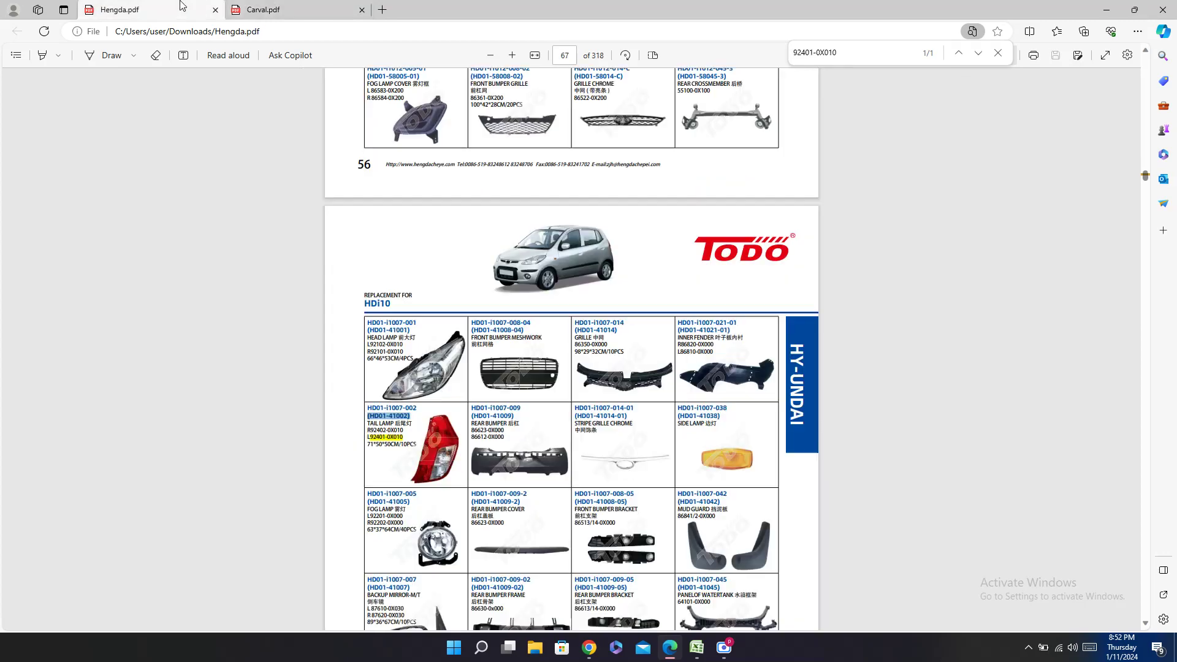
key(ctrl+f)
key(ctrl+v)
click(348, 9)
double_click(724, 327)
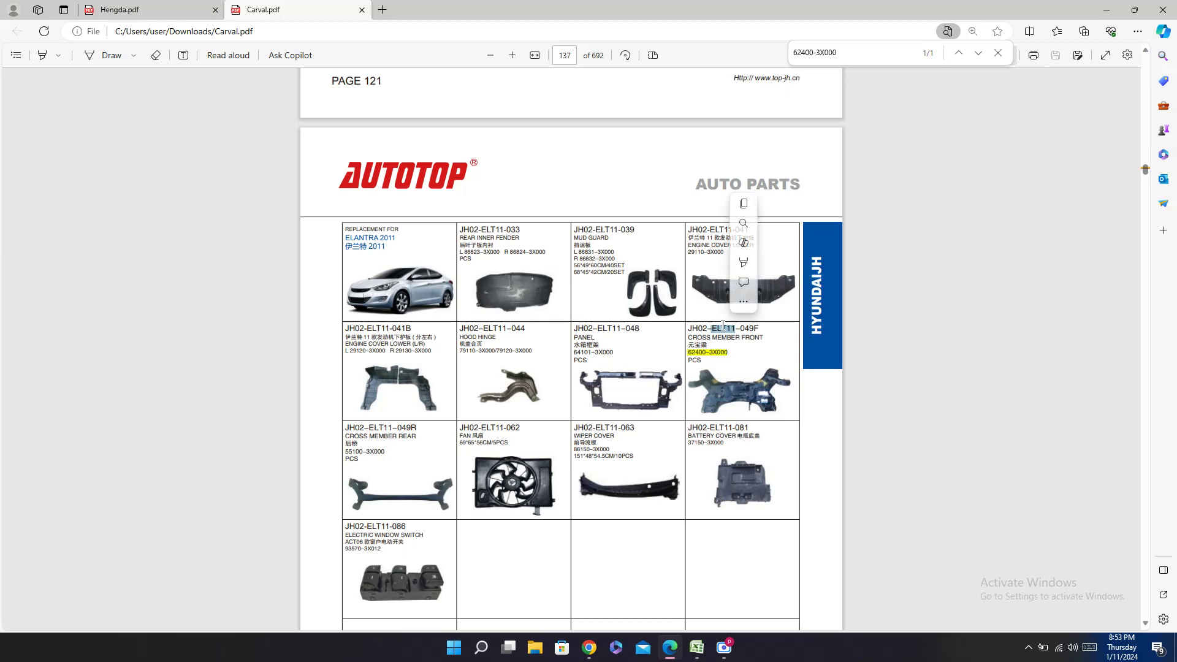
triple_click(723, 327)
Step: Paste JH02-ELT11-049F into AA32 and mark Z32 as match
mouse_move(707, 657)
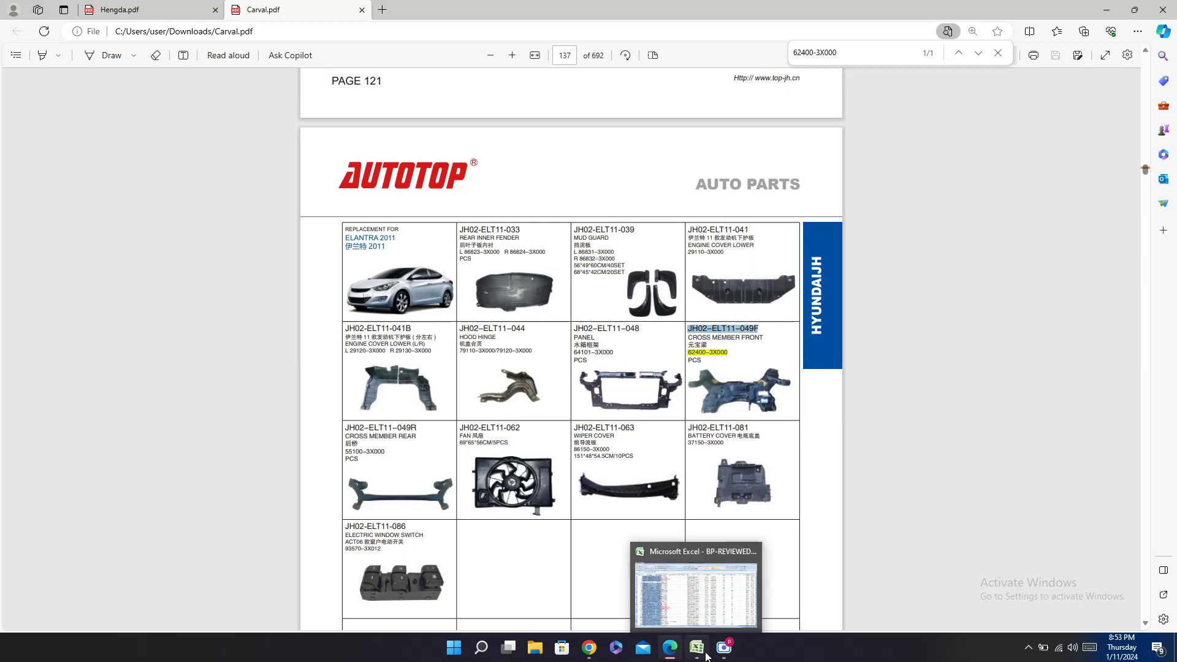
click(697, 593)
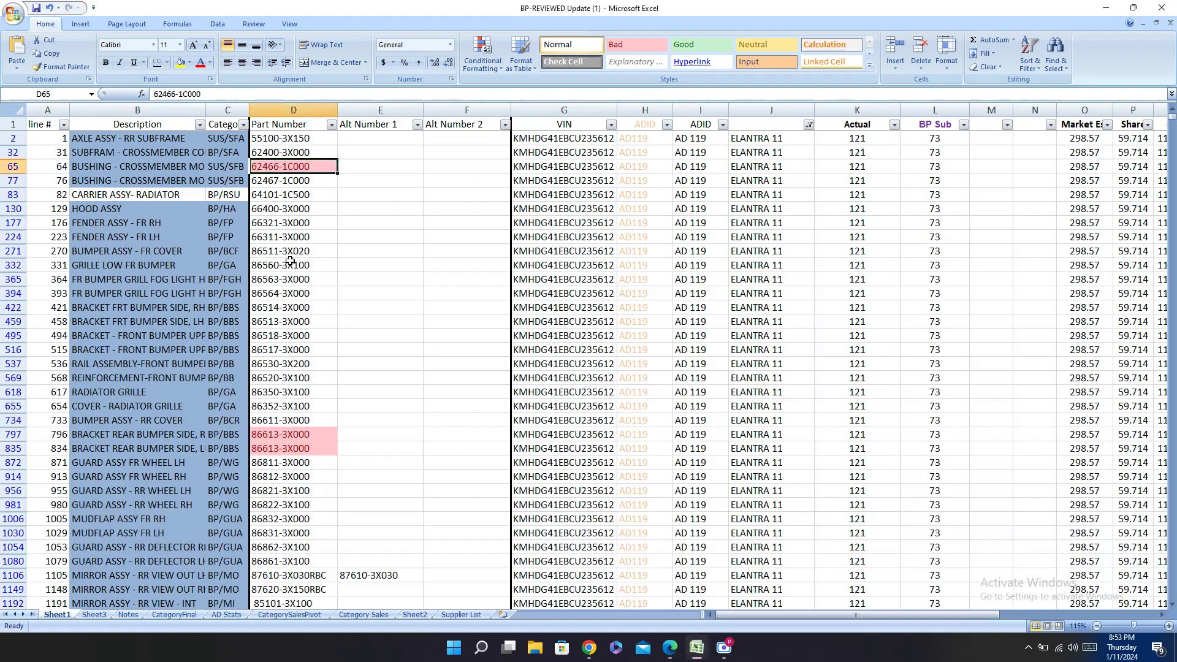
click(12, 153)
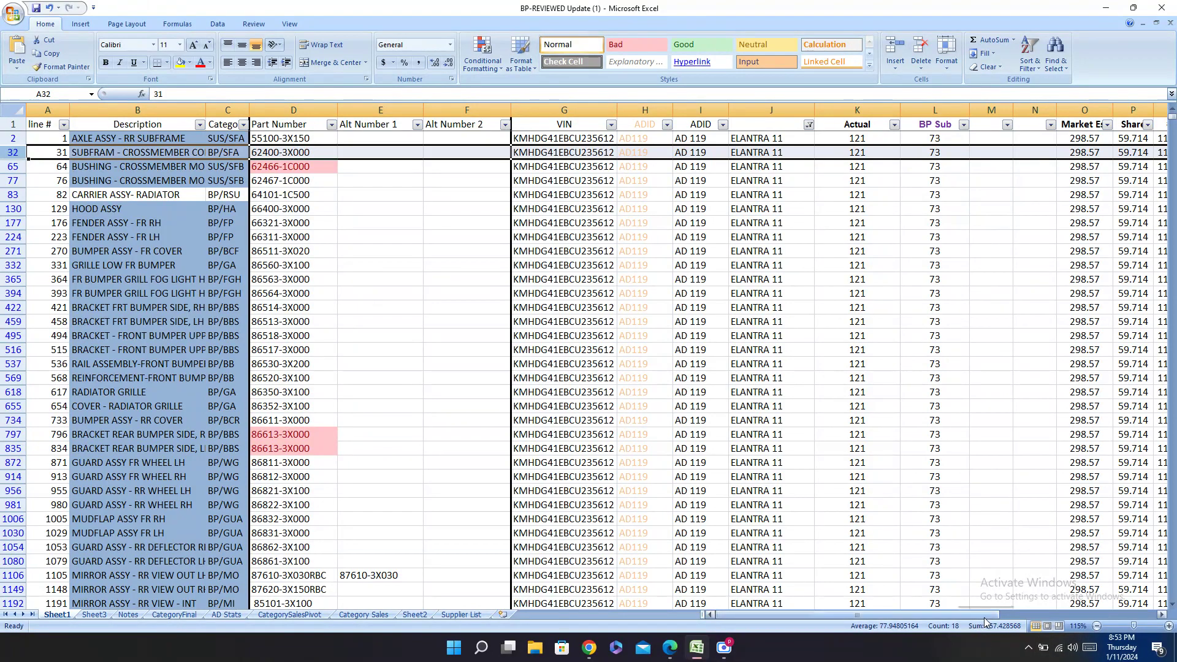
scroll(1007, 204, right, 5)
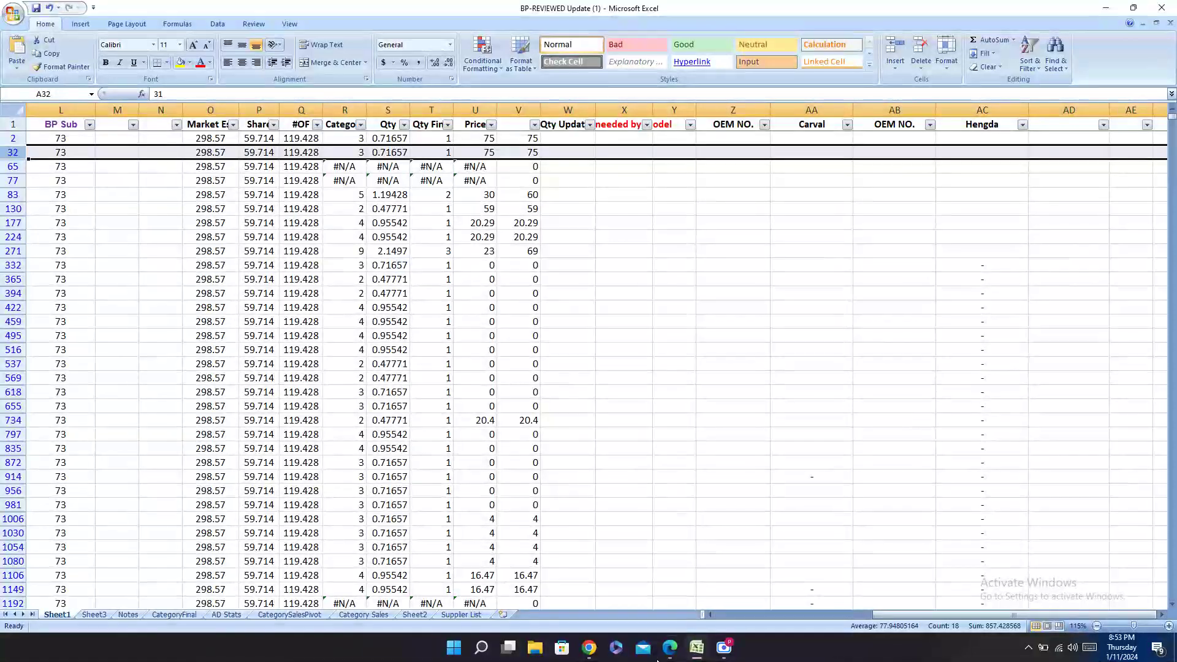
click(680, 655)
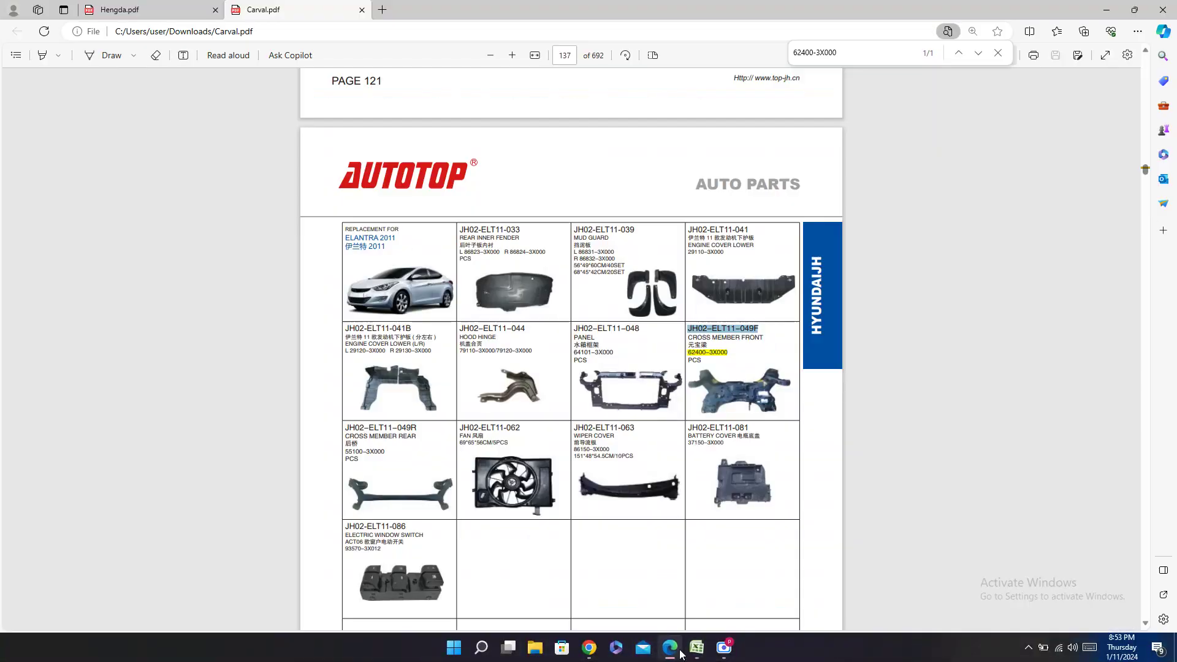
click(680, 654)
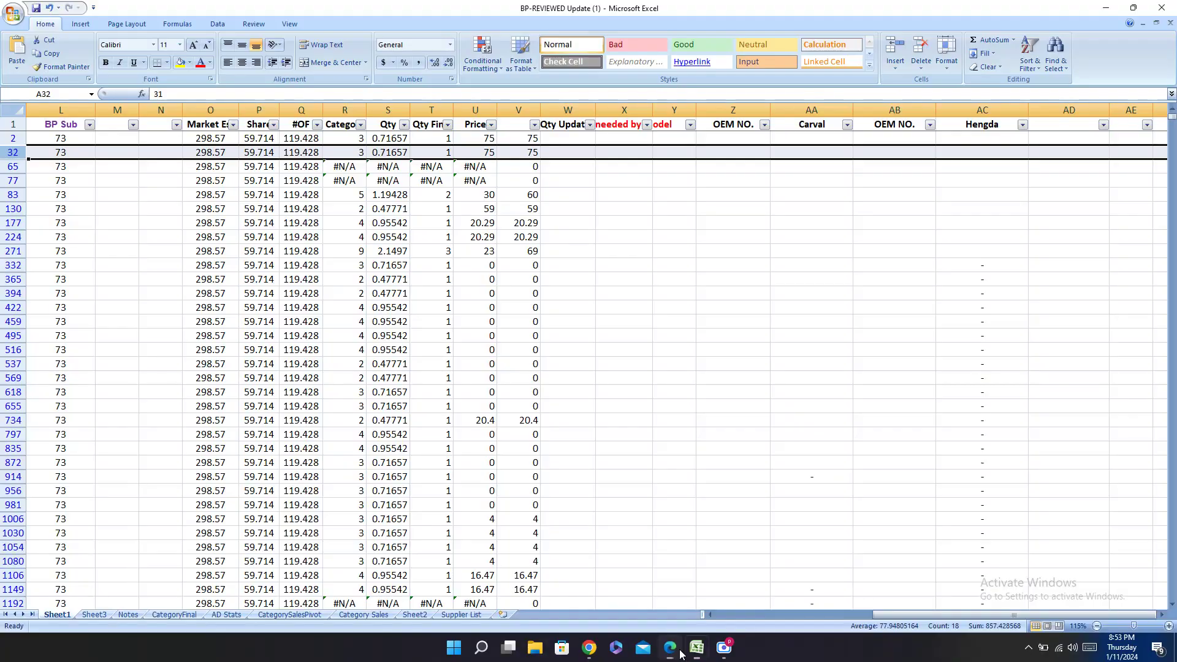
click(808, 152)
key(ctrl+v)
click(734, 155)
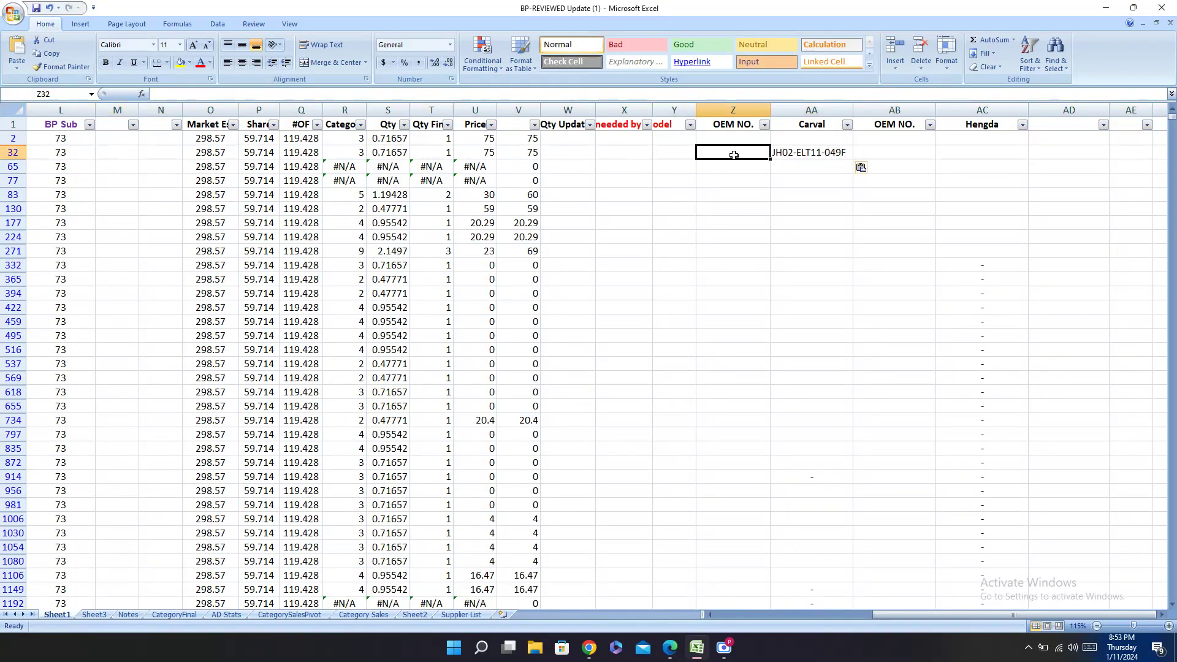
text(ma)
key(Tab)
key(Tab)
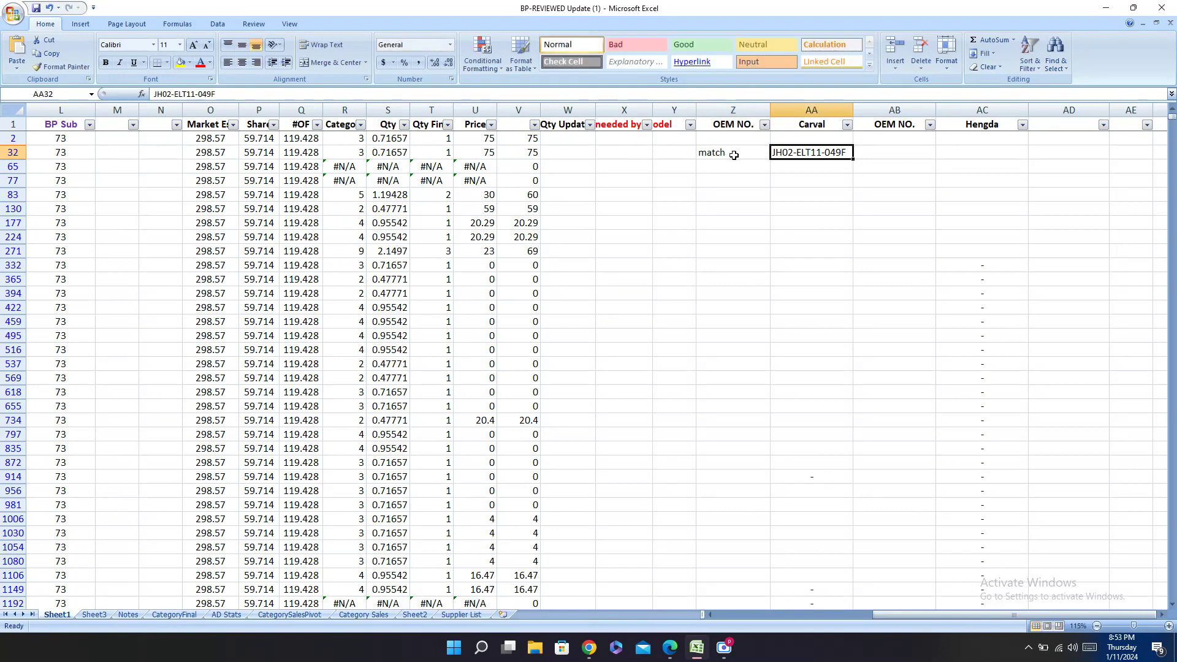
Step: Copy the bracketed Hengda code (HD01-56045-2) into cell AD32
click(670, 648)
key(ctrl+Tab)
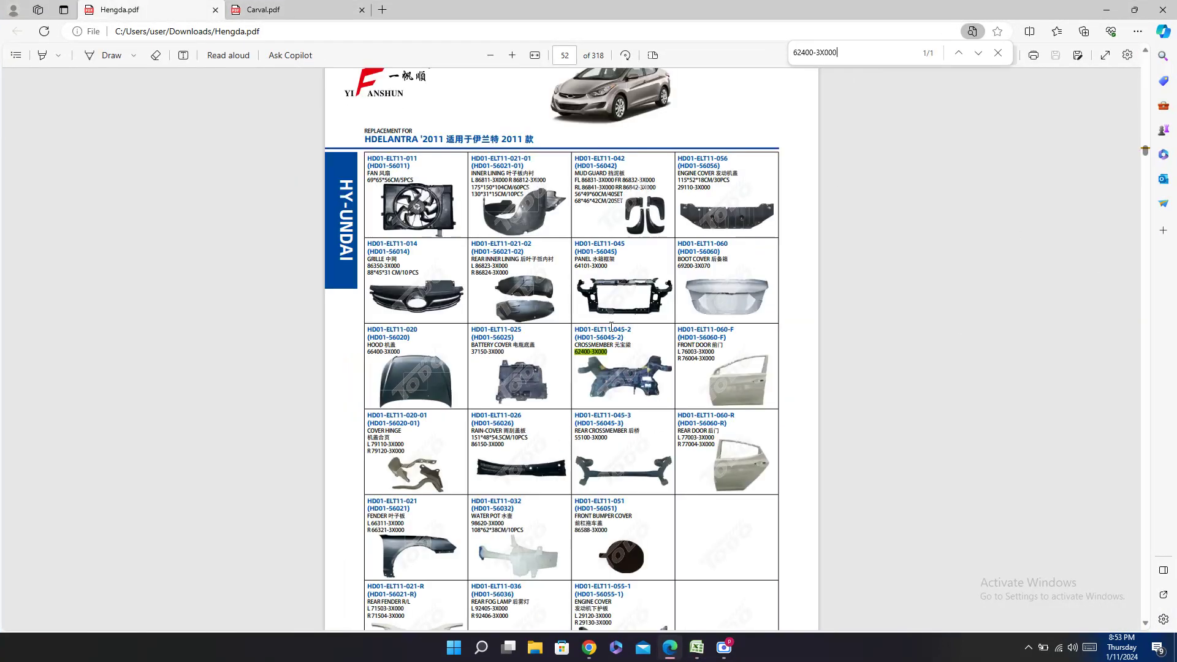
double_click(606, 336)
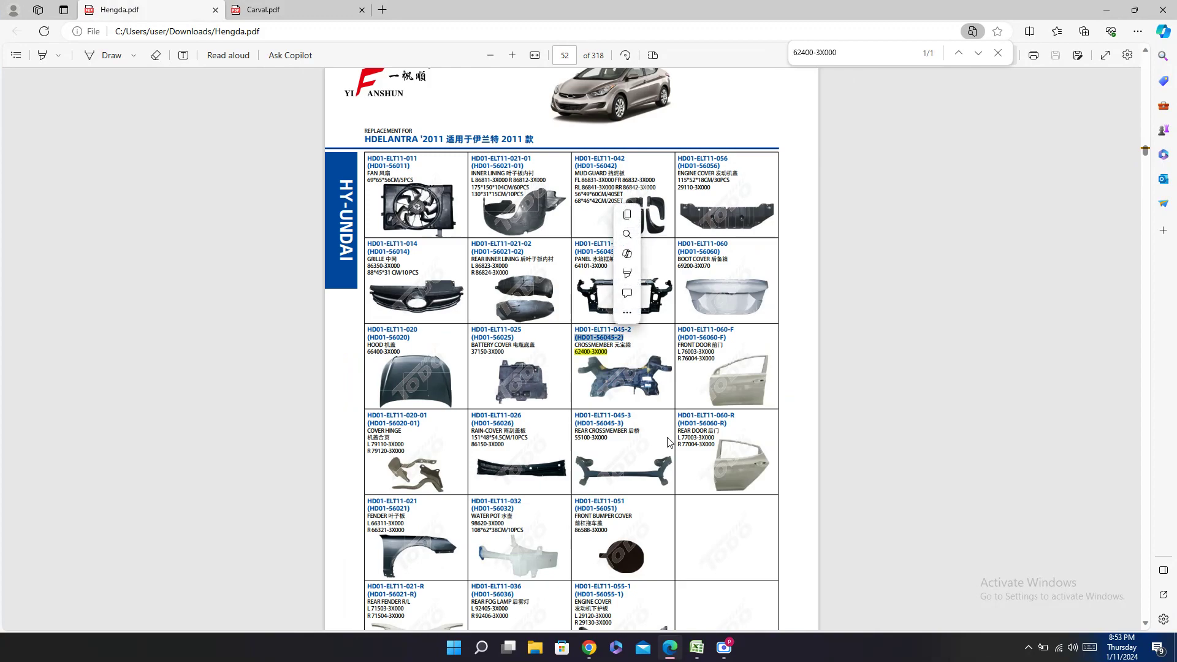
click(697, 648)
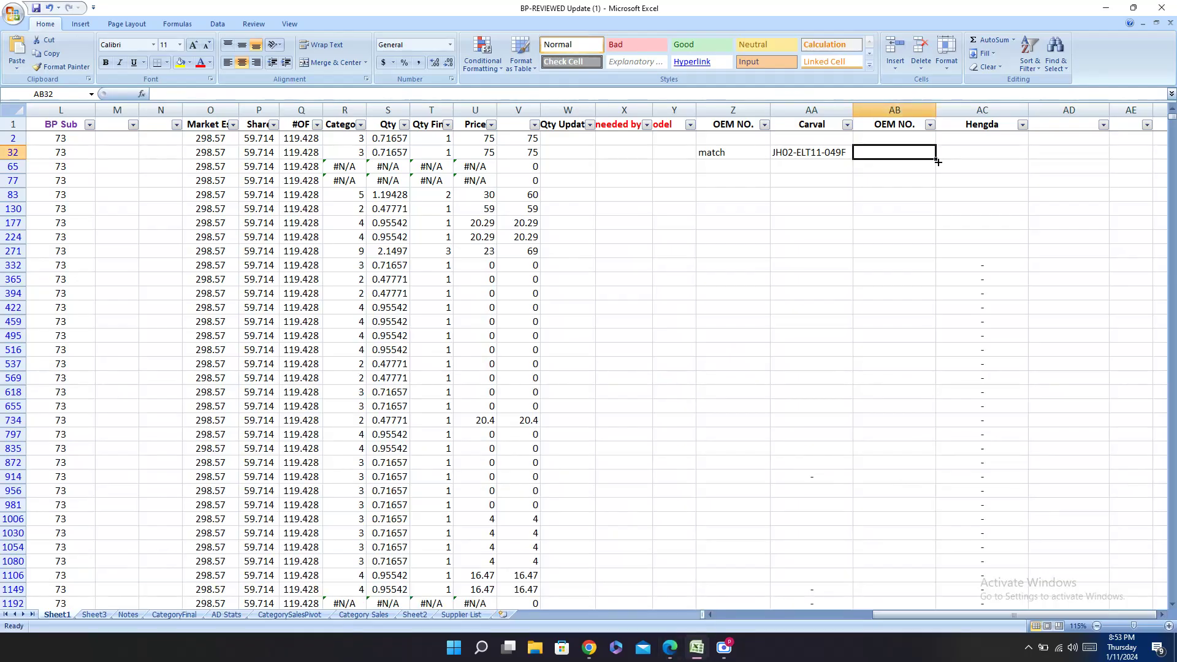
click(1062, 159)
key(ctrl+v)
Step: Copy Hengda number HD01-ELT11-045-2 into AC32 and mark AB32 as match
click(670, 648)
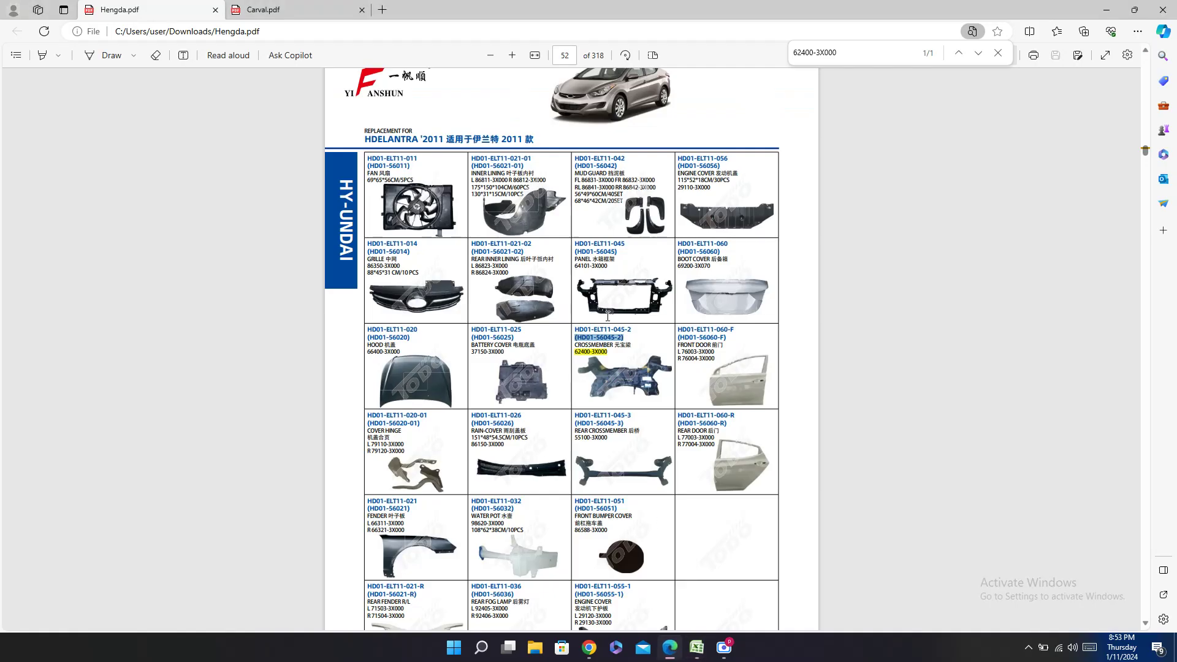
double_click(609, 329)
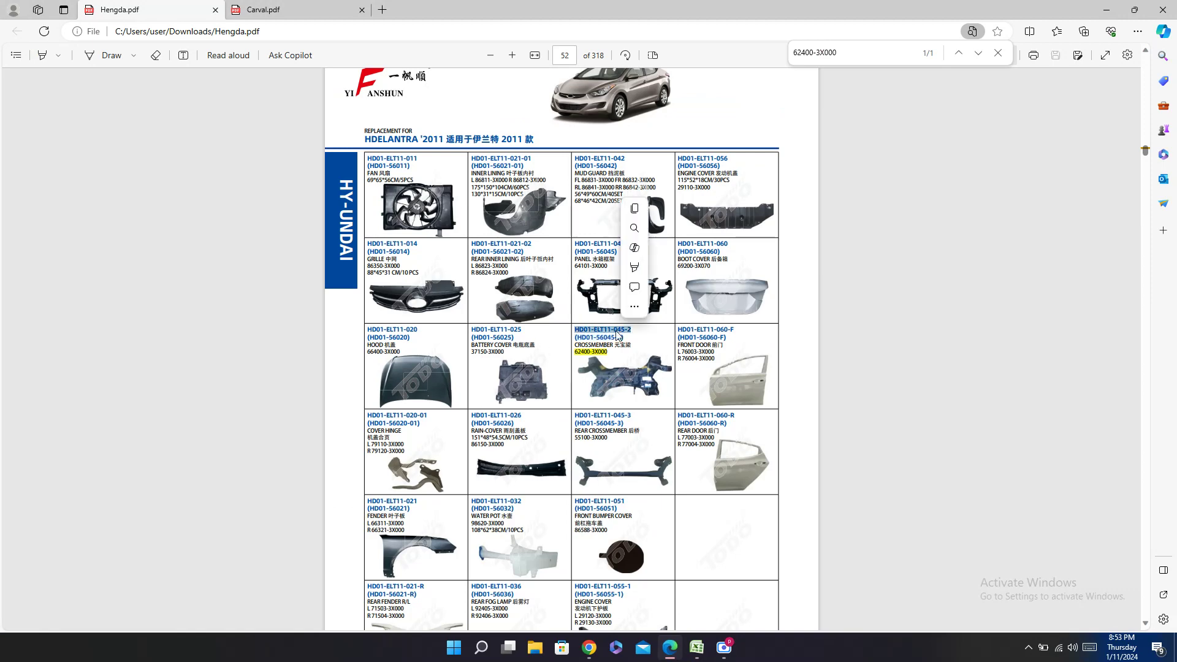
click(697, 648)
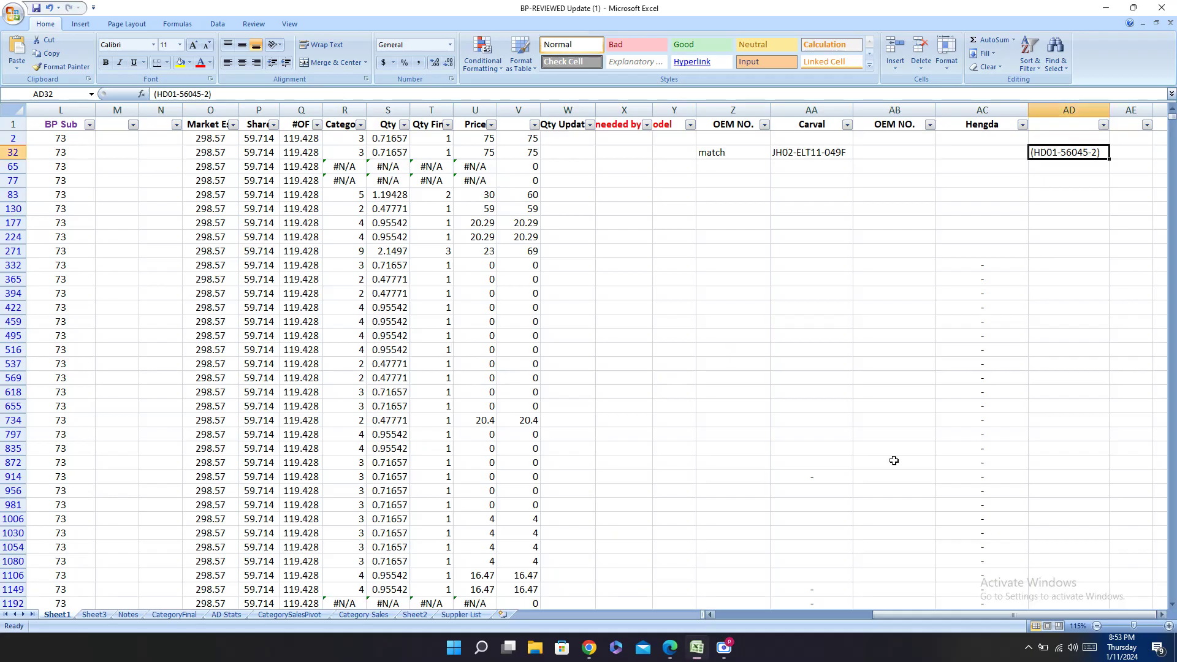
click(961, 155)
key(ctrl+v)
click(909, 147)
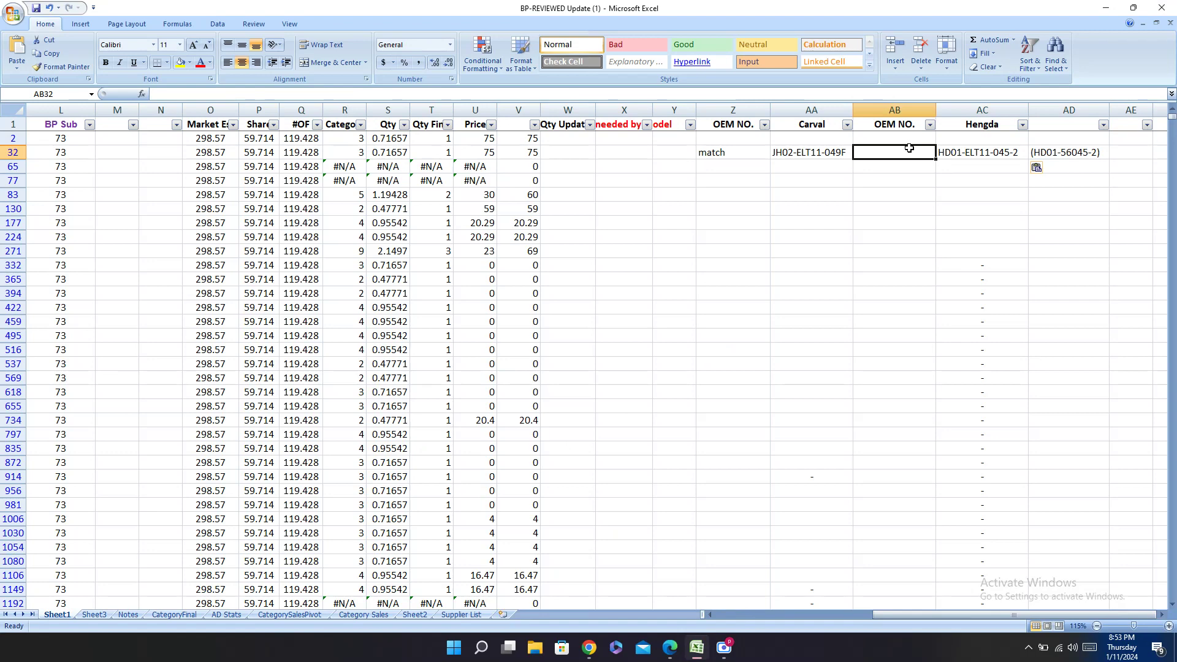
text(mat)
key(Up)
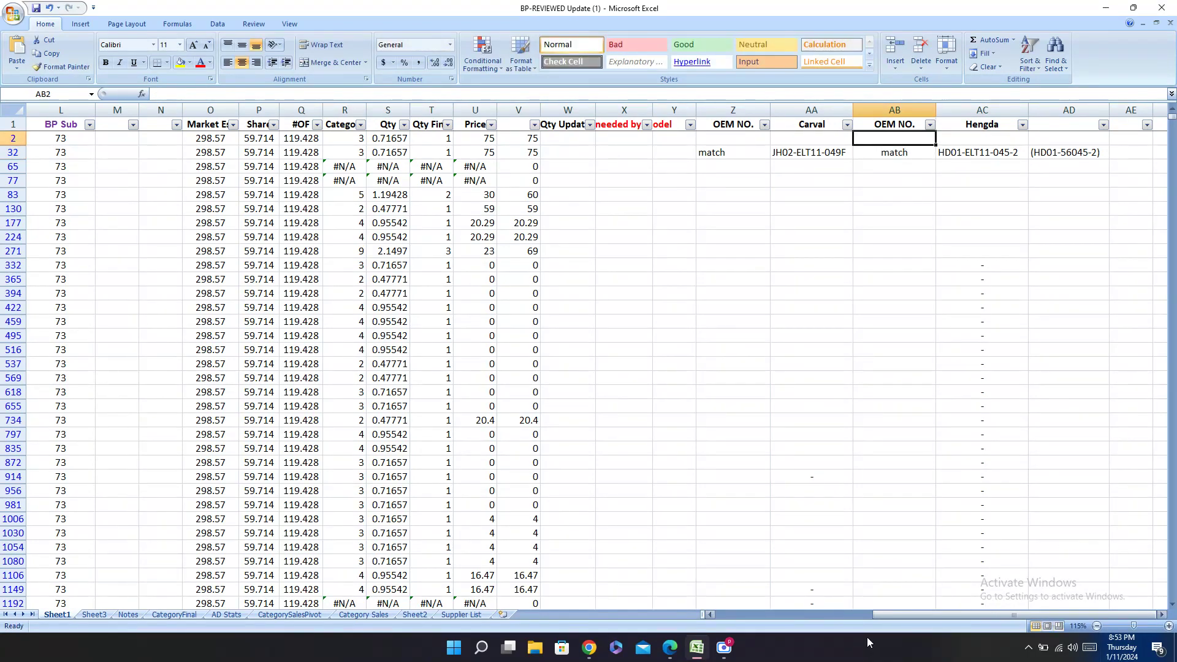
click(669, 648)
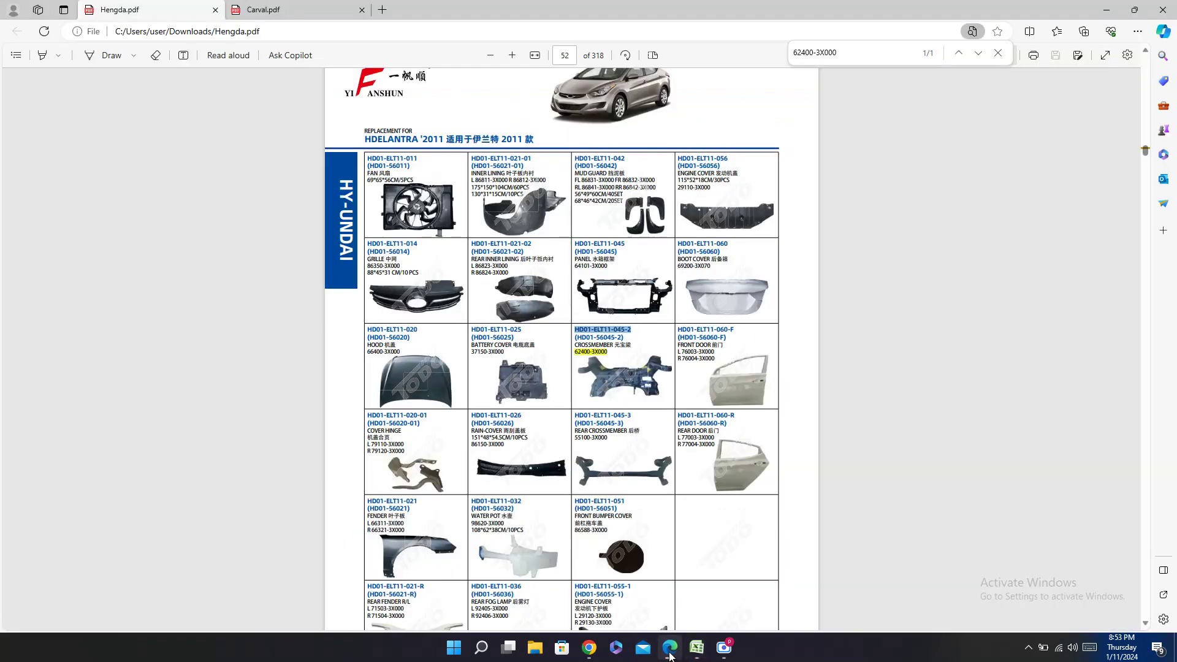
Step: Enter Hengda codes HD01-ELT11-045-3 in AC2 and (HD01-56045-3) in AD2 for the rear crossmember
click(615, 416)
click(696, 648)
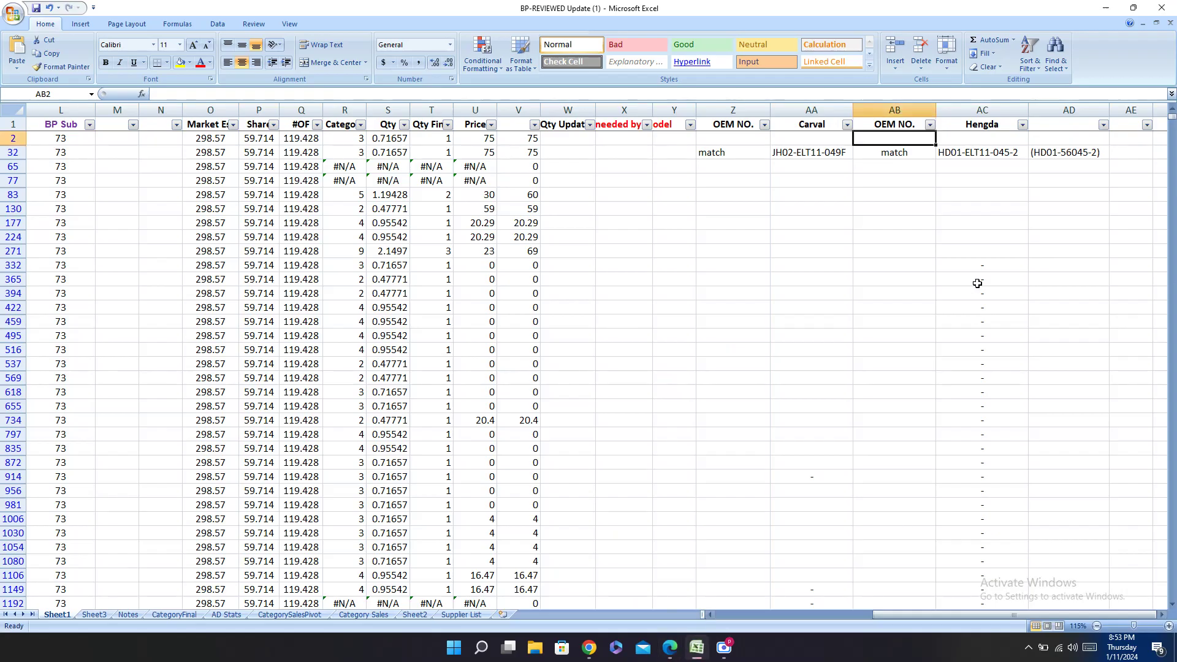
click(968, 150)
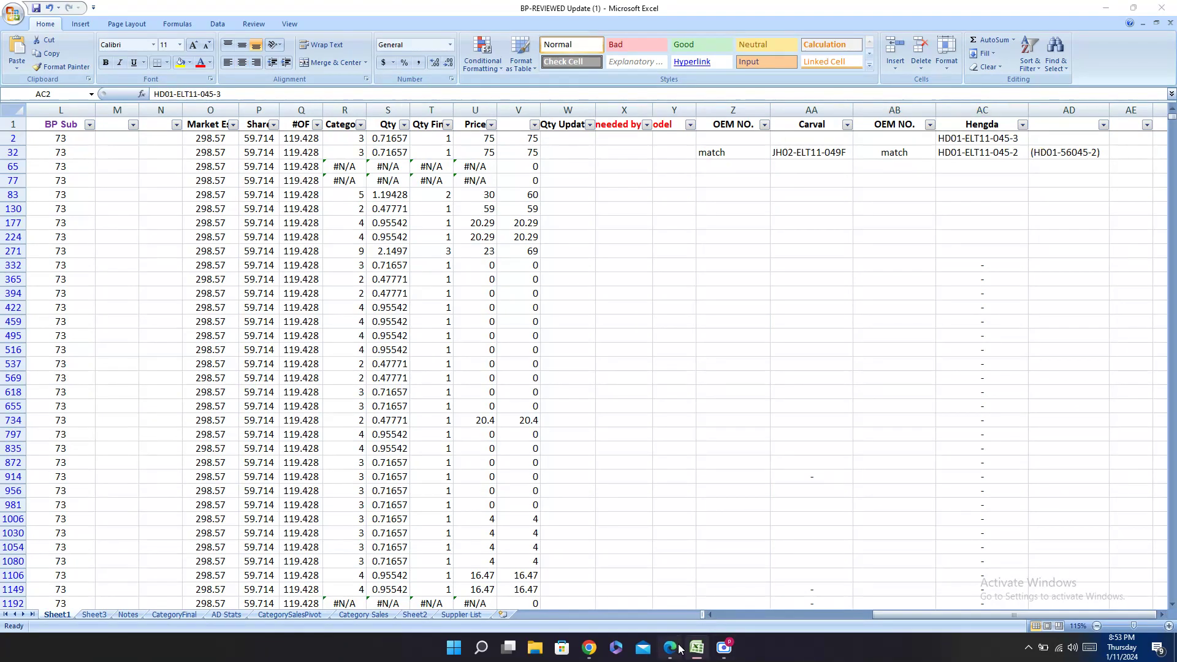
key(alt+Tab)
double_click(604, 423)
key(ctrl+c)
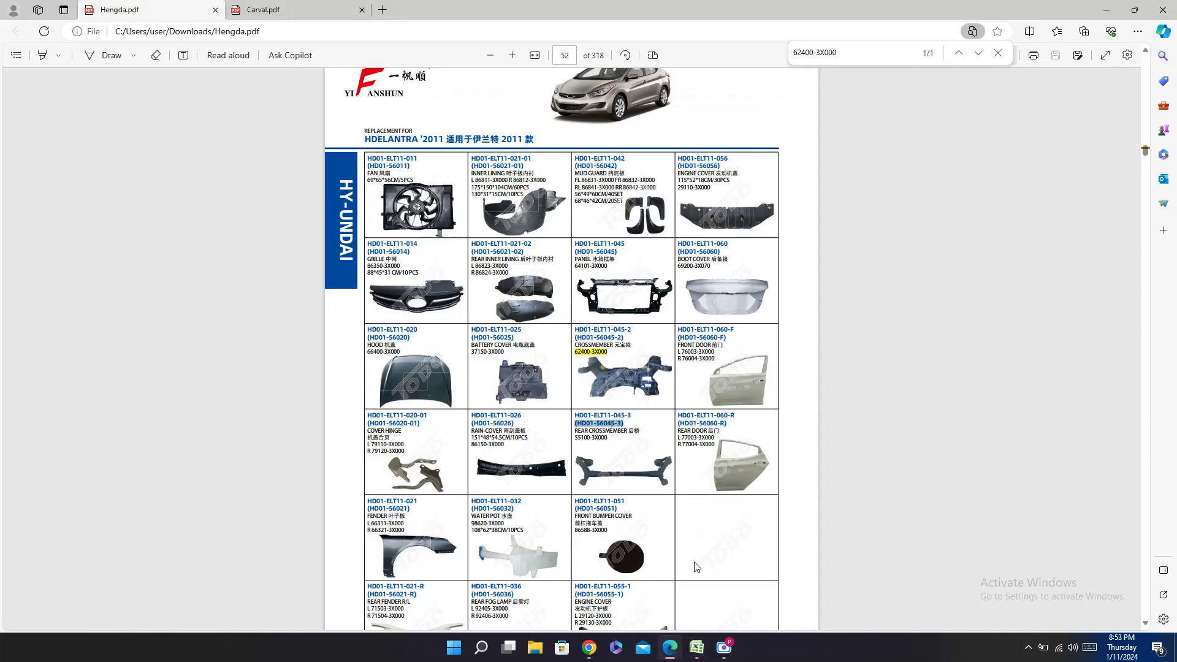
click(697, 648)
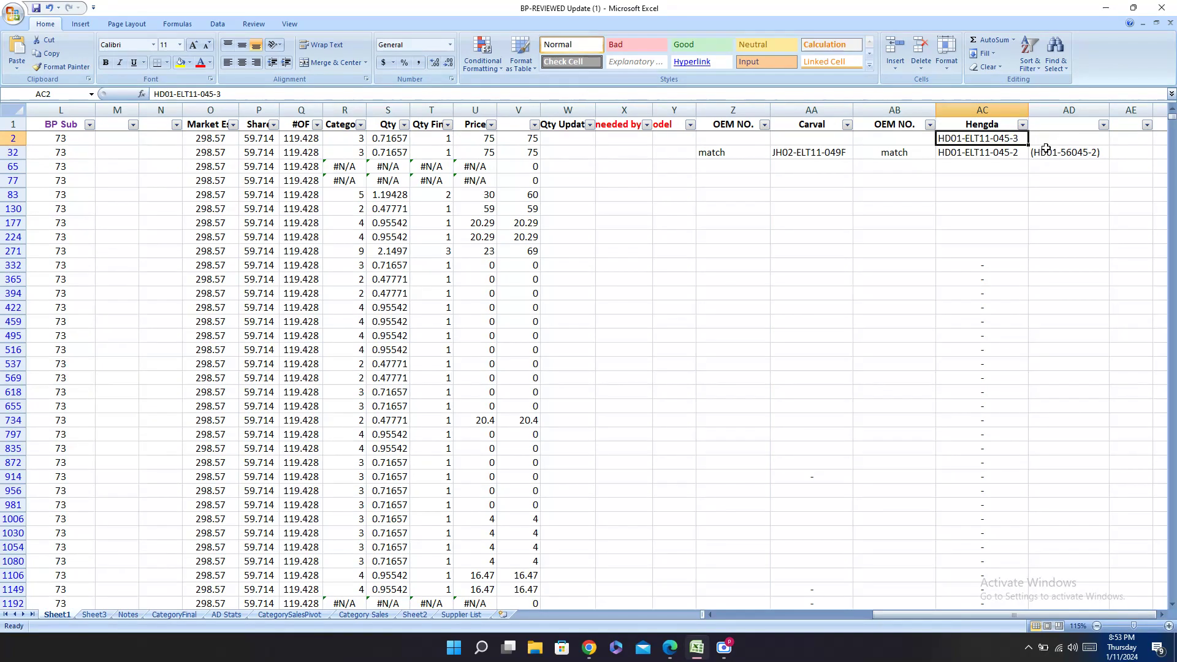
click(1047, 139)
key(ctrl+v)
Step: Copy the Hengda OEM number 55100-3X000 into AB2
click(669, 648)
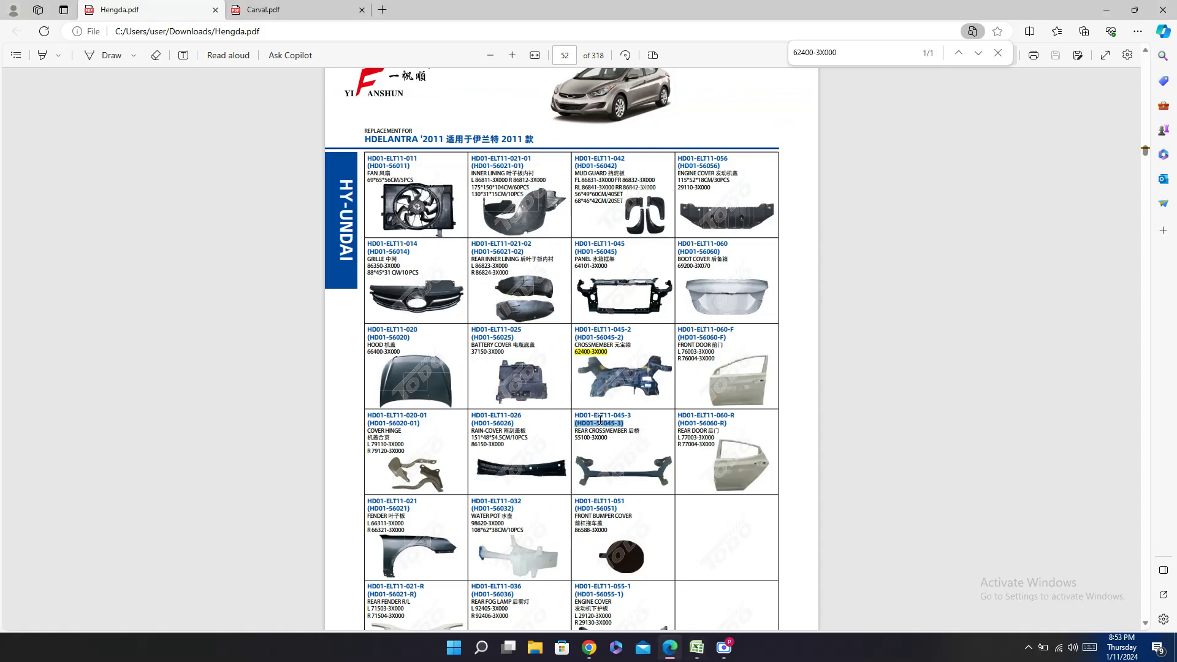
drag(609, 437, 573, 438)
key(ctrl+c)
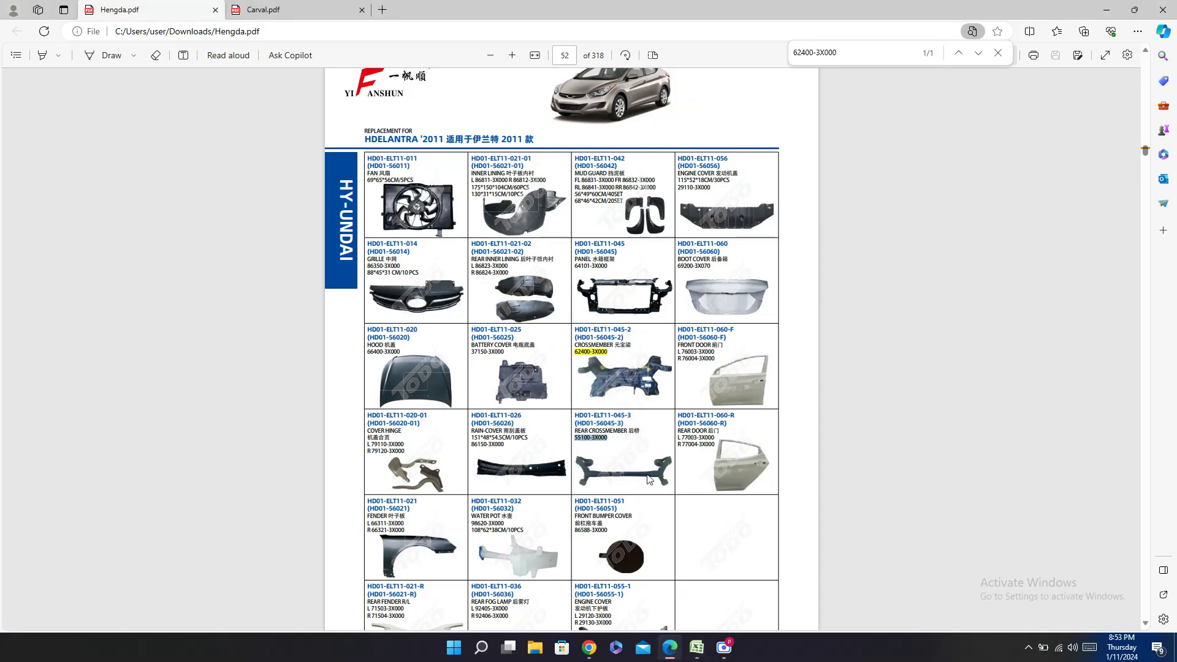
click(699, 647)
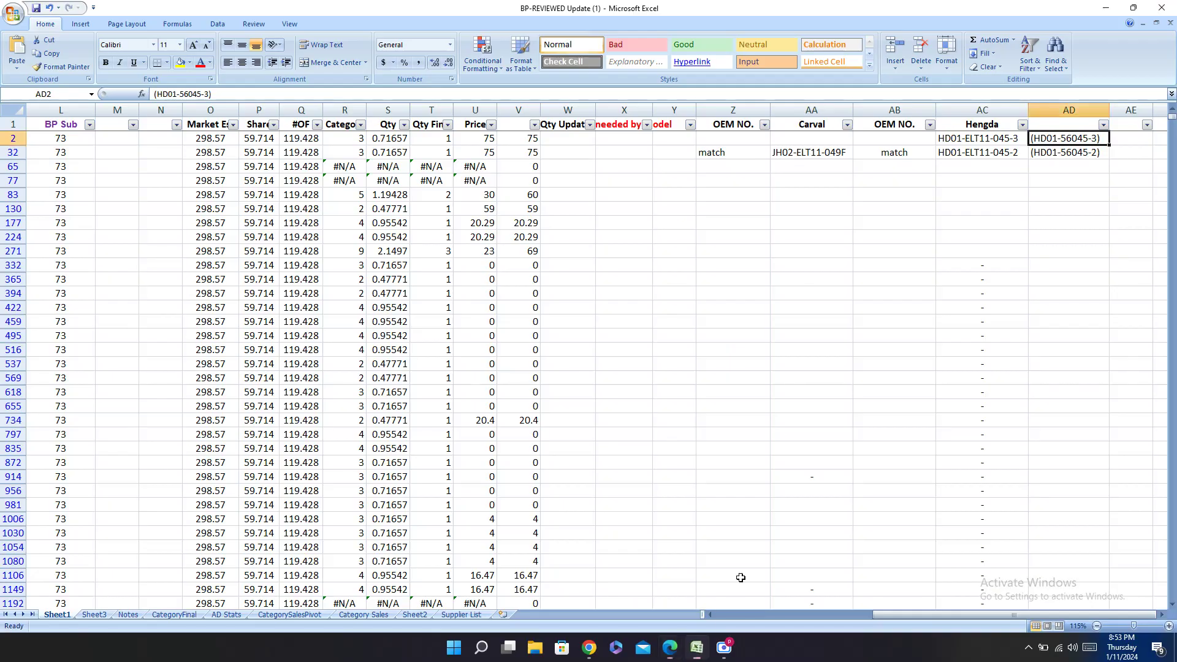
click(889, 139)
key(ctrl+v)
Step: Copy the Carval OEM number 55100-3X000 into Z2
key(Left)
key(Left)
key(Left)
key(Left)
key(Left)
key(Left)
key(Left)
key(Left)
key(Left)
key(Left)
key(Left)
key(Left)
key(Left)
key(Left)
key(Left)
key(Left)
key(Left)
key(Left)
key(Left)
key(Left)
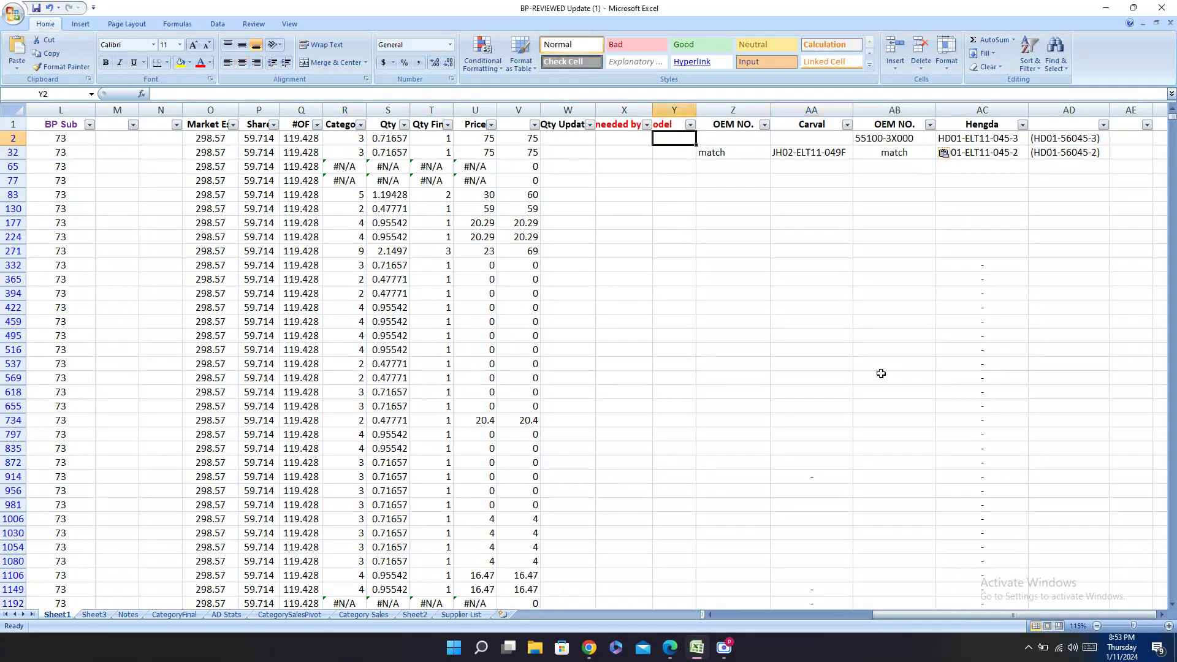
key(Right)
key(Right)
key(Right)
key(Right)
key(Right)
key(Right)
key(Right)
key(Right)
key(Right)
key(Right)
key(Right)
key(Right)
key(Right)
key(Right)
key(Right)
key(Right)
key(Right)
key(Right)
key(Right)
key(Right)
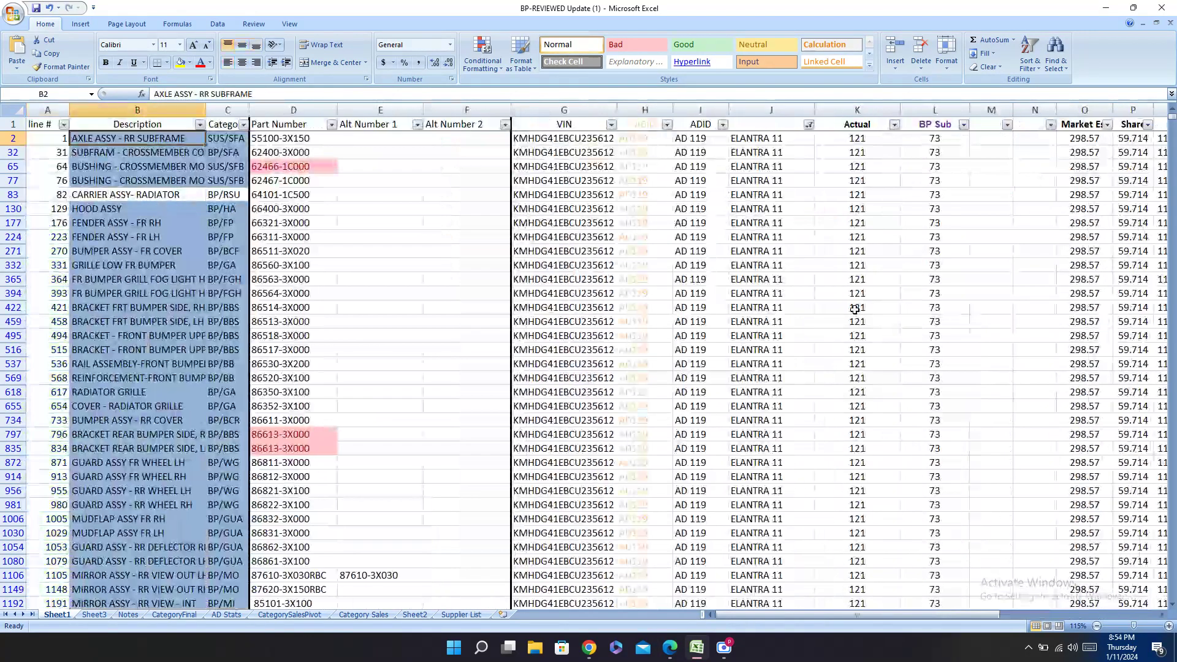
key(Left)
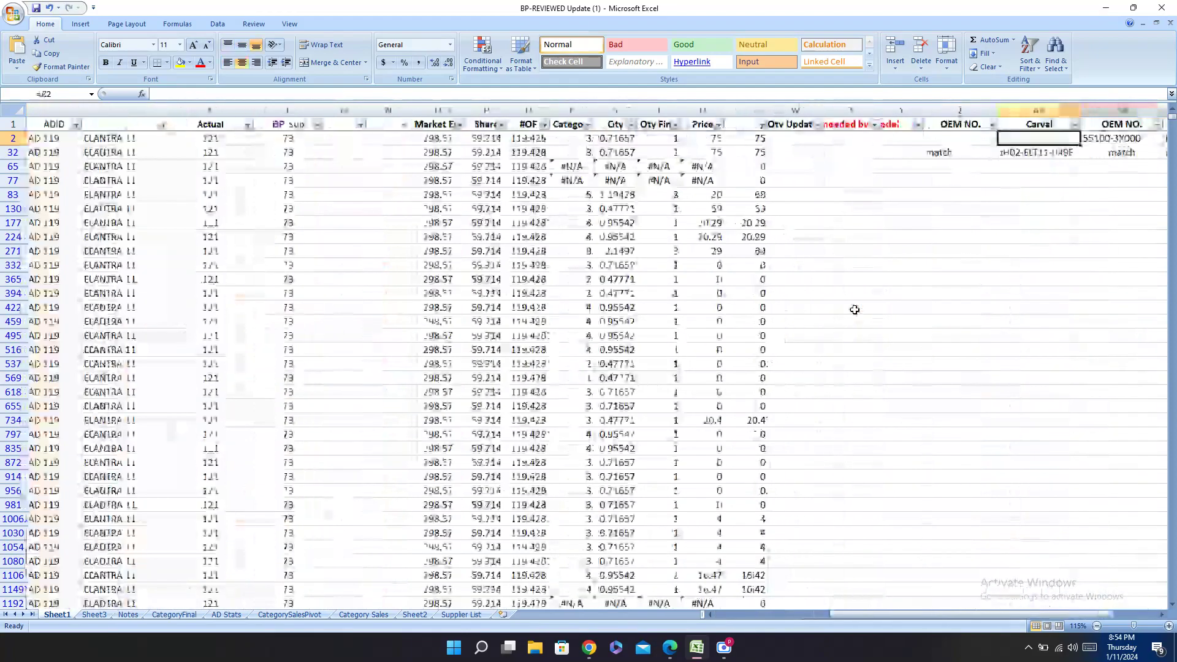
key(alt+Tab)
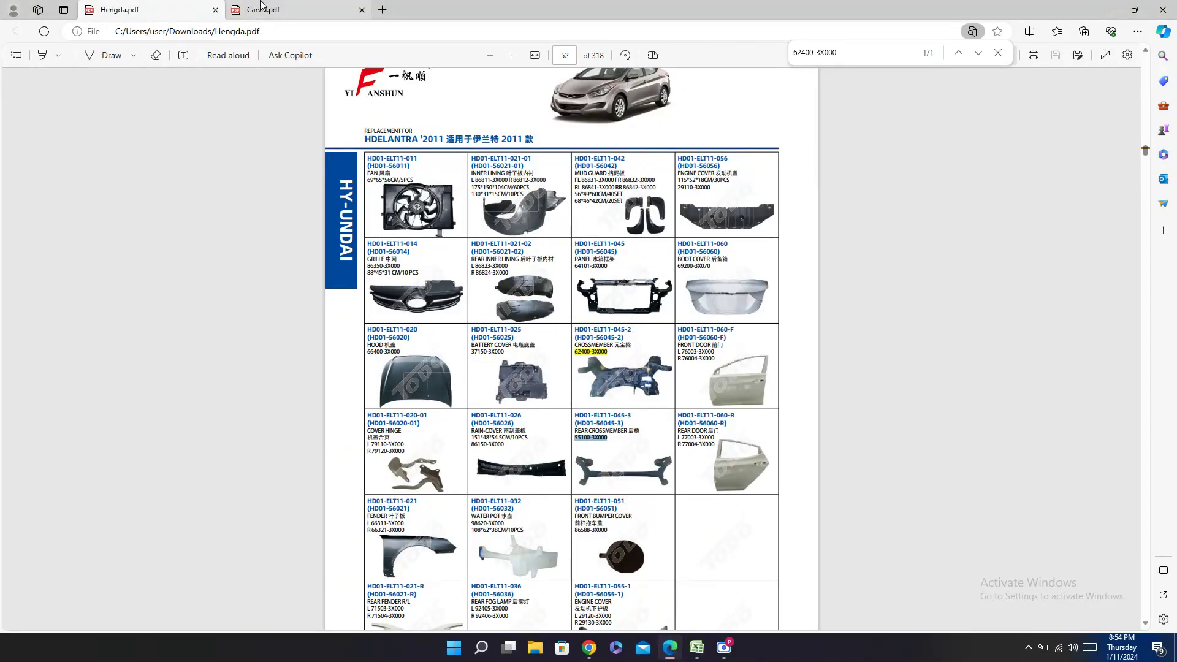
click(288, 10)
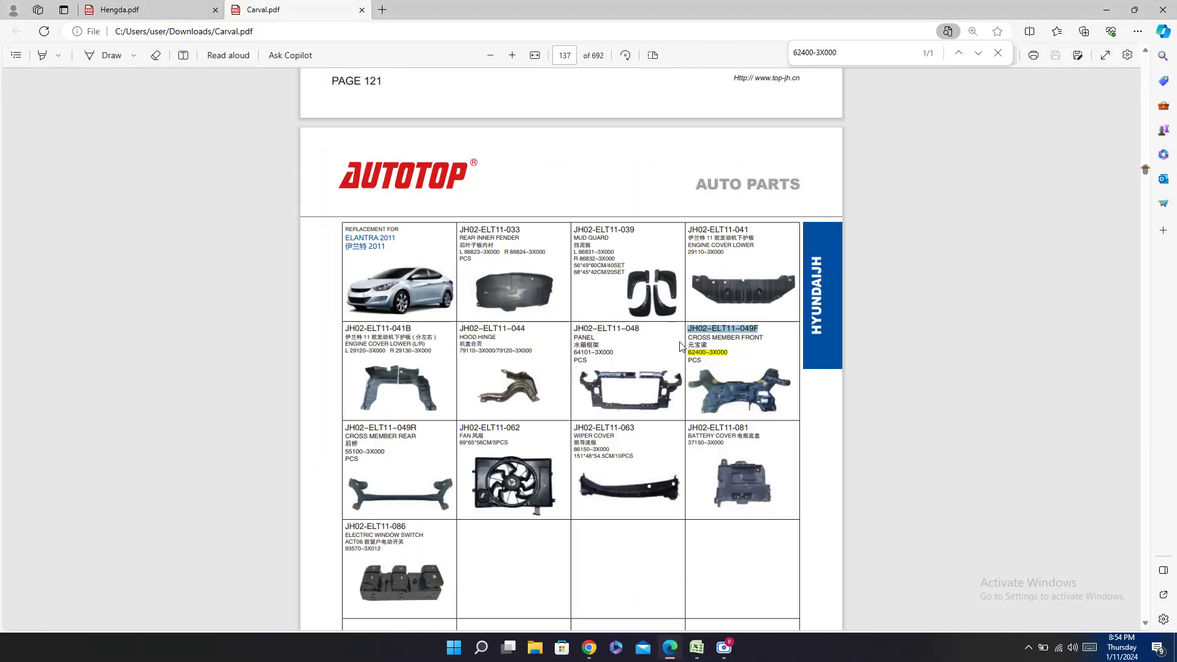
double_click(379, 451)
key(ctrl+c)
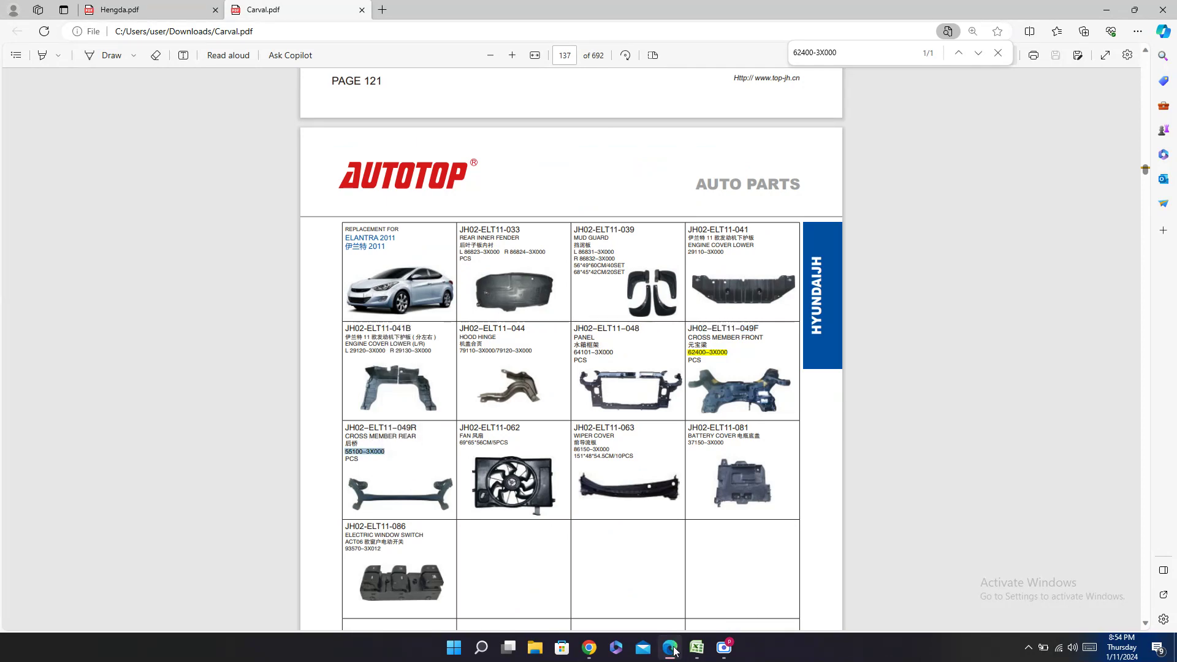
click(696, 648)
click(940, 135)
key(ctrl+v)
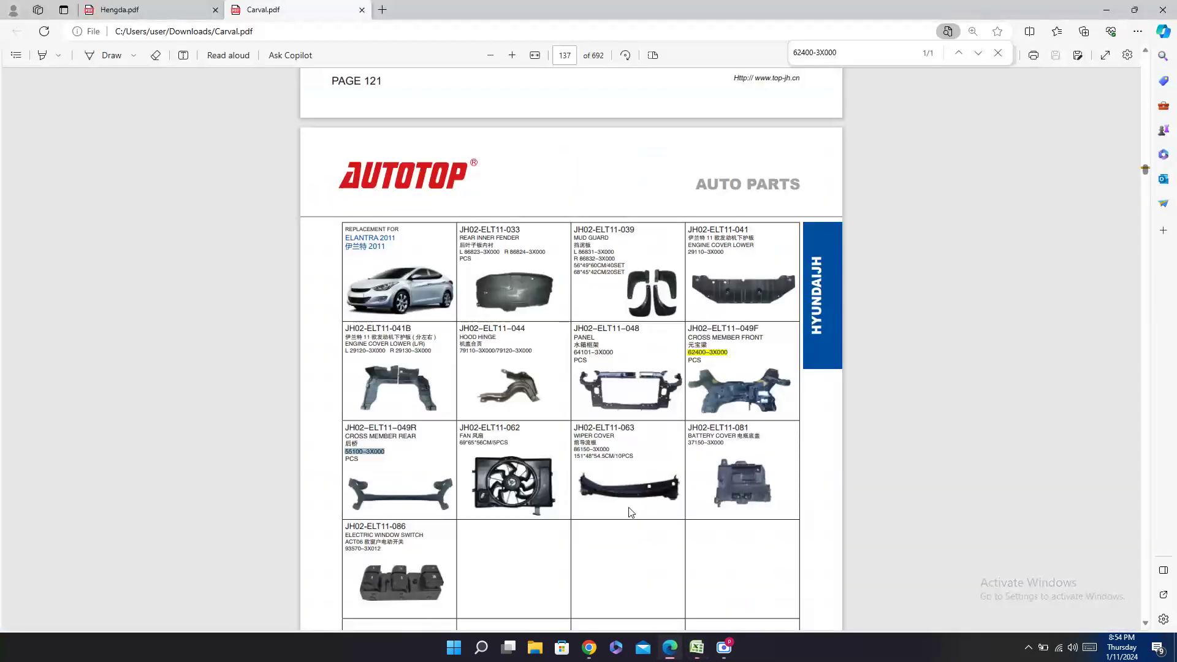
Step: Paste Carval part JH02-ELT11-049R into AA2 and return to column A
click(669, 647)
click(393, 424)
double_click(392, 424)
click(696, 647)
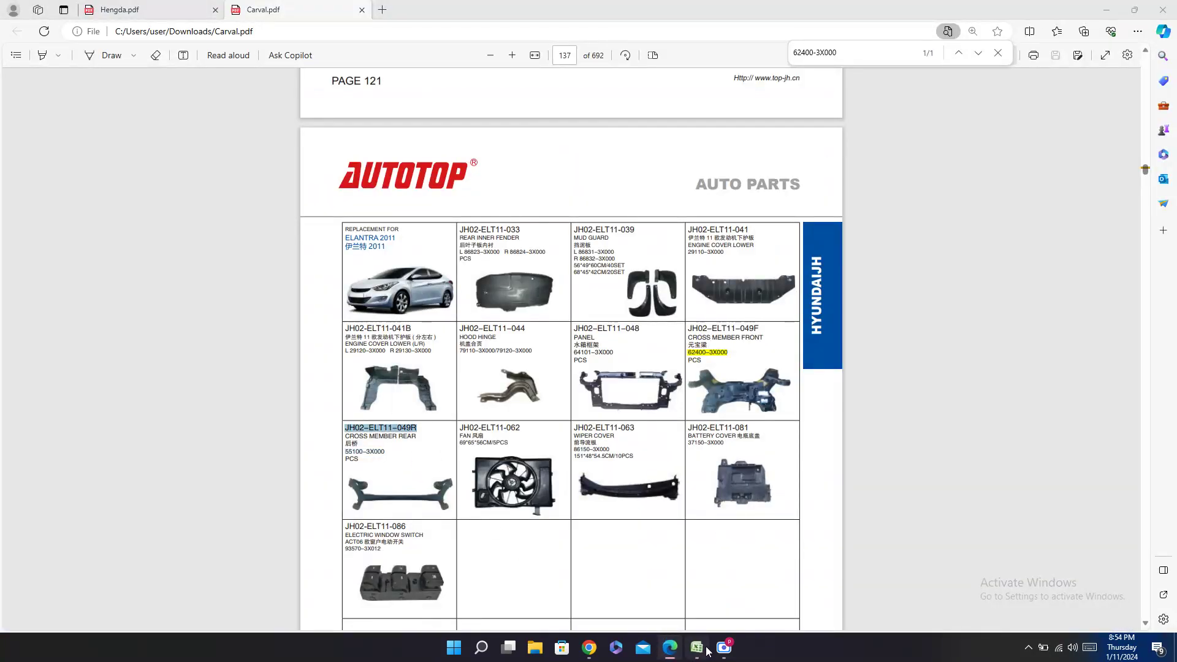
click(1029, 142)
text(JH02-ELT11-049R)
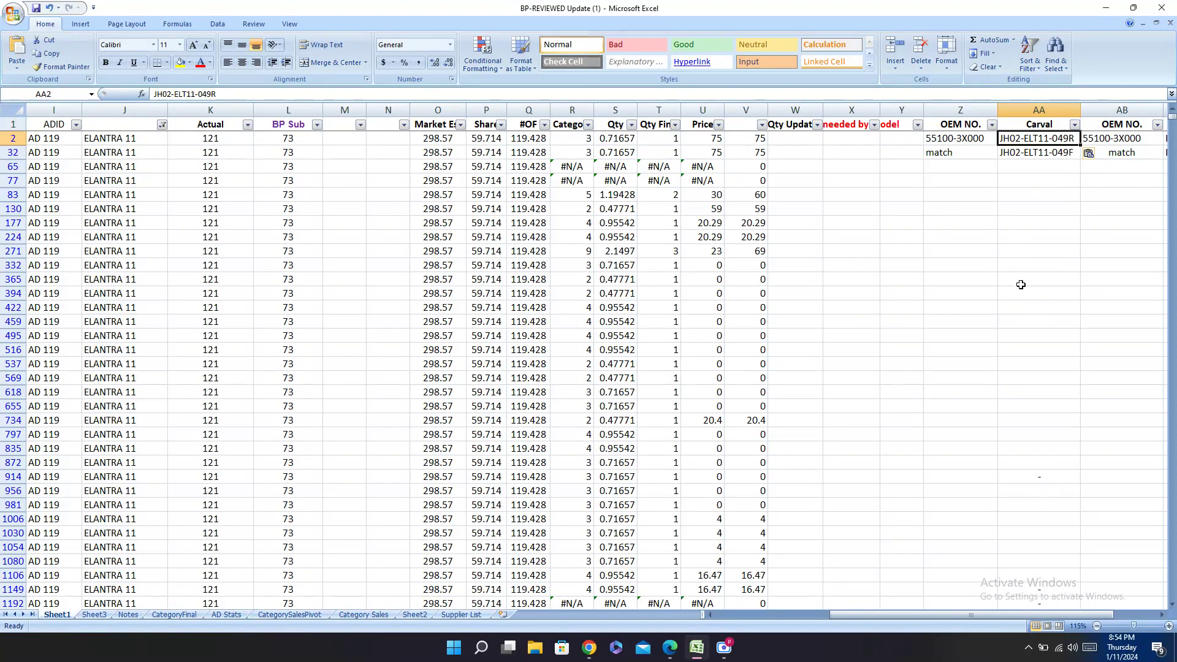
key(Left)
key(ctrl+Home)
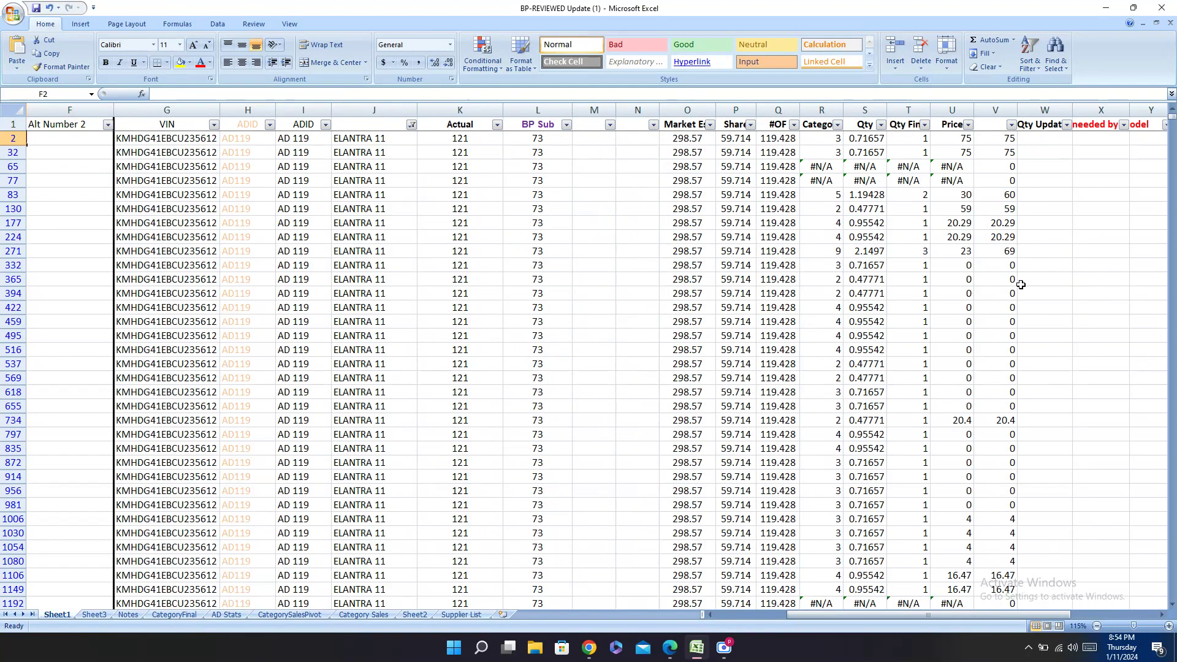
Step: Search the Carval and Hengda catalogs for part number 62466-1C000
click(304, 167)
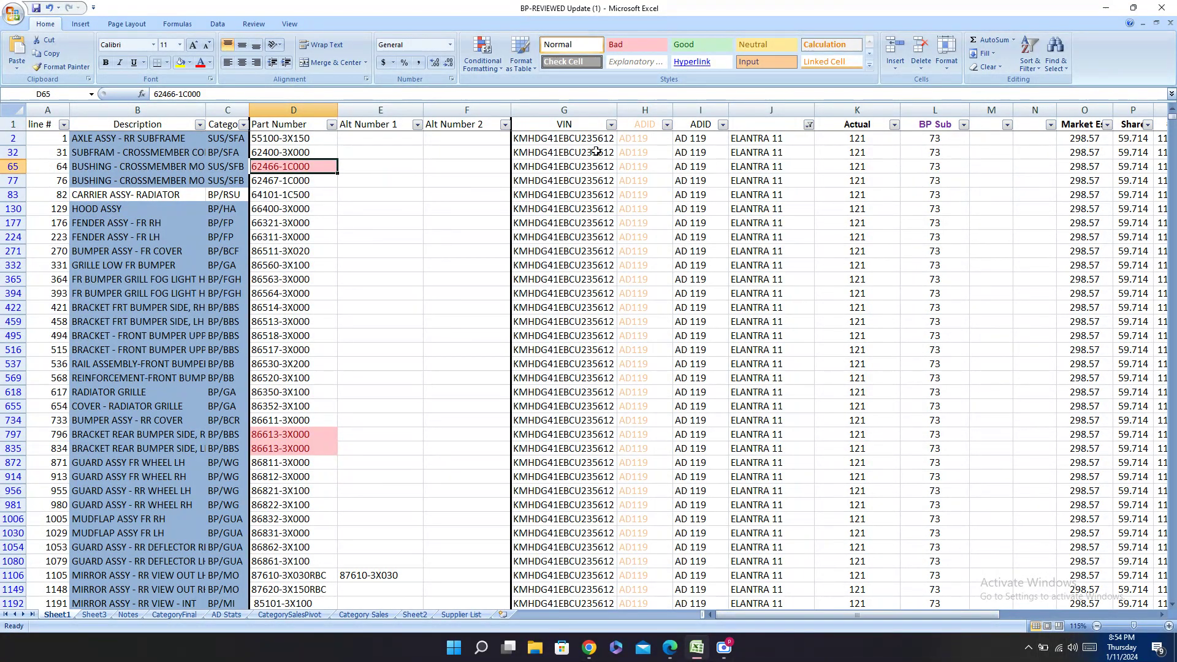
key(ctrl+c)
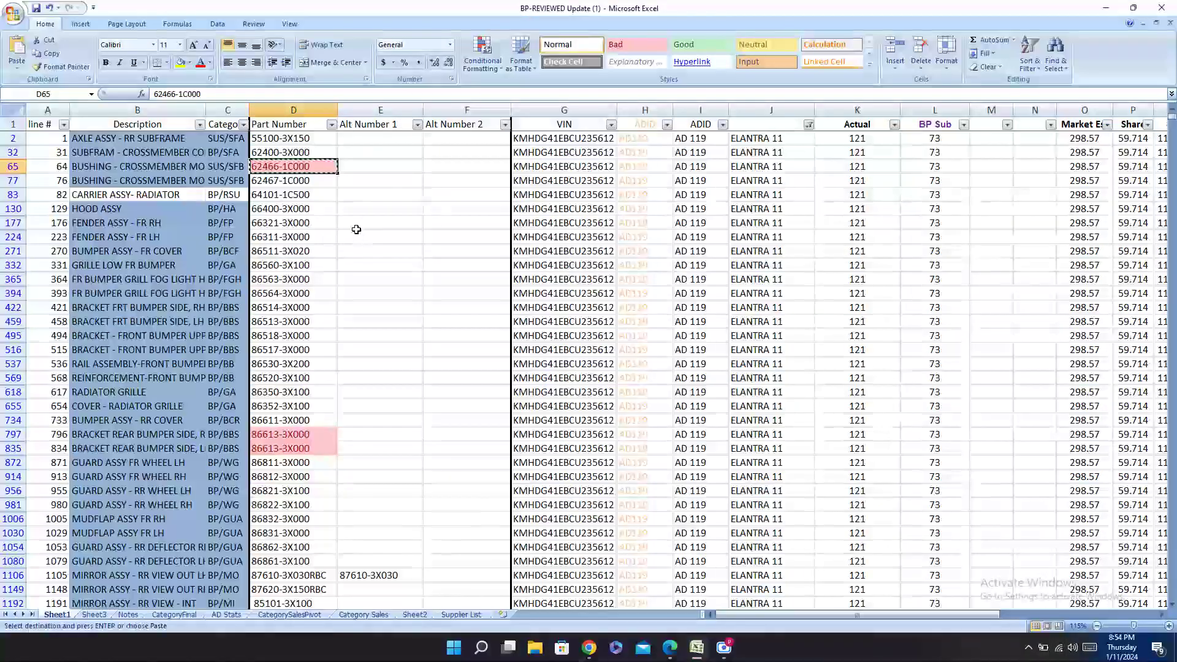
click(670, 648)
key(ctrl+f)
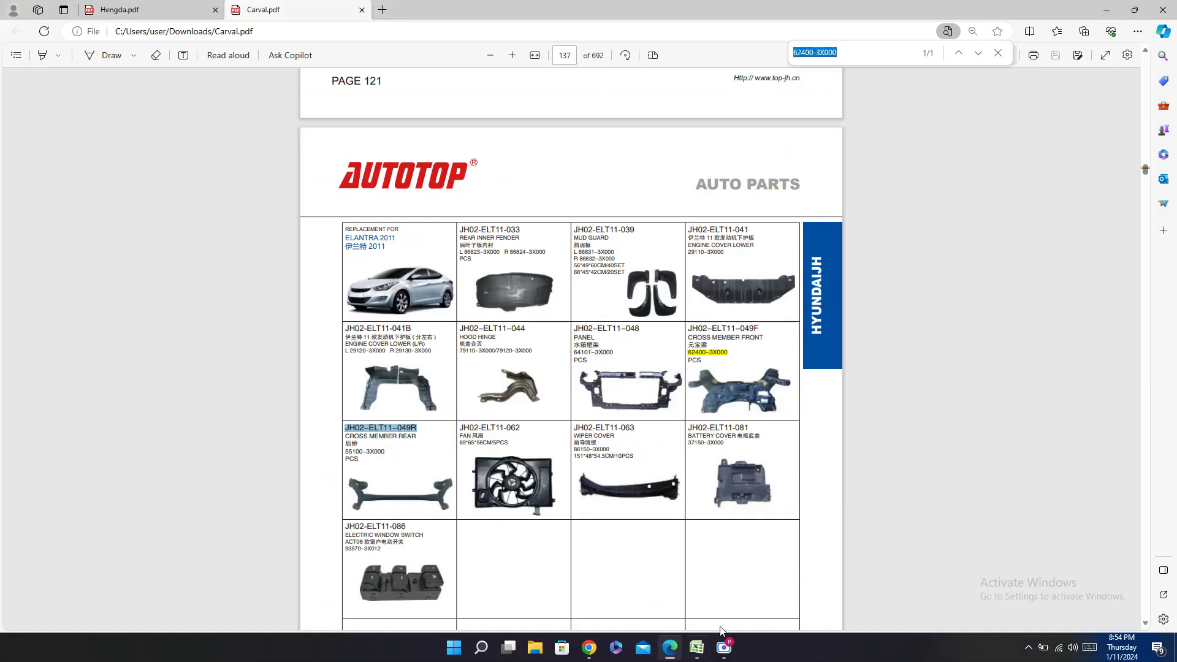
key(ctrl+v)
click(86, 6)
key(ctrl+f)
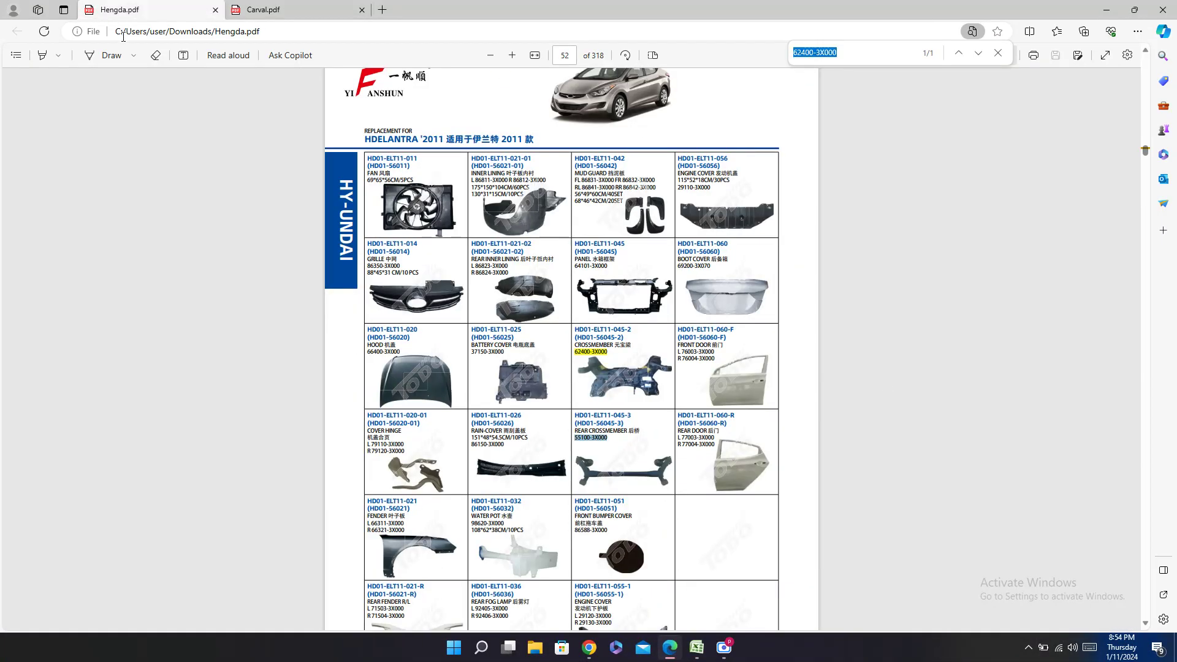
key(ctrl+v)
click(263, 8)
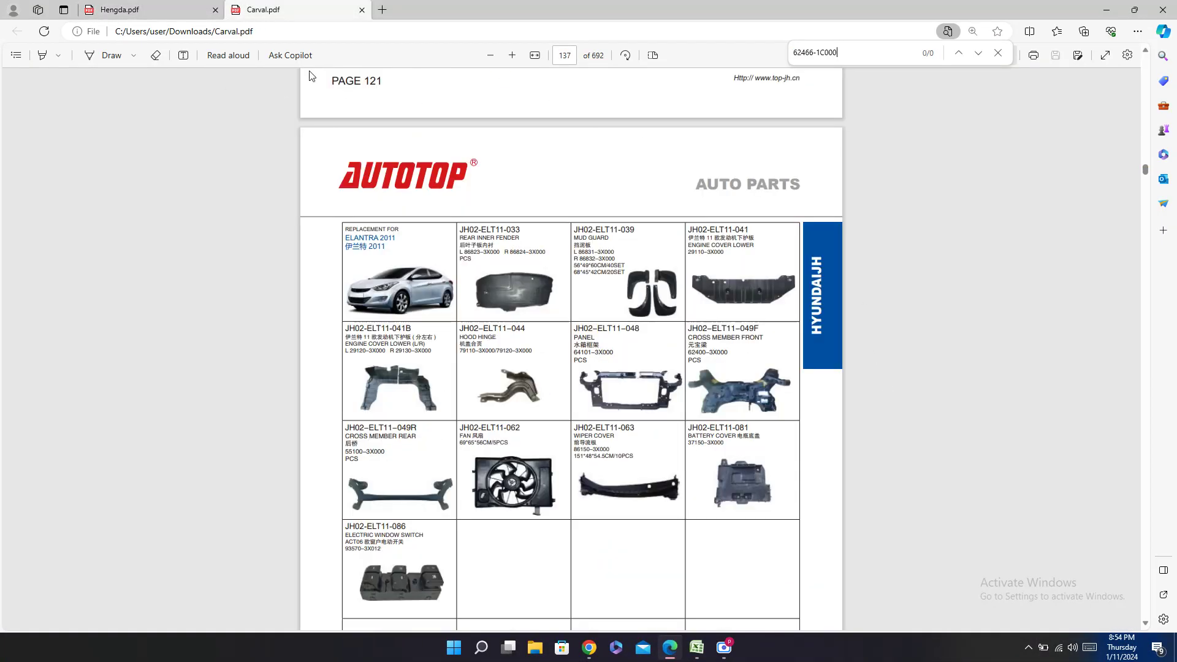
click(699, 648)
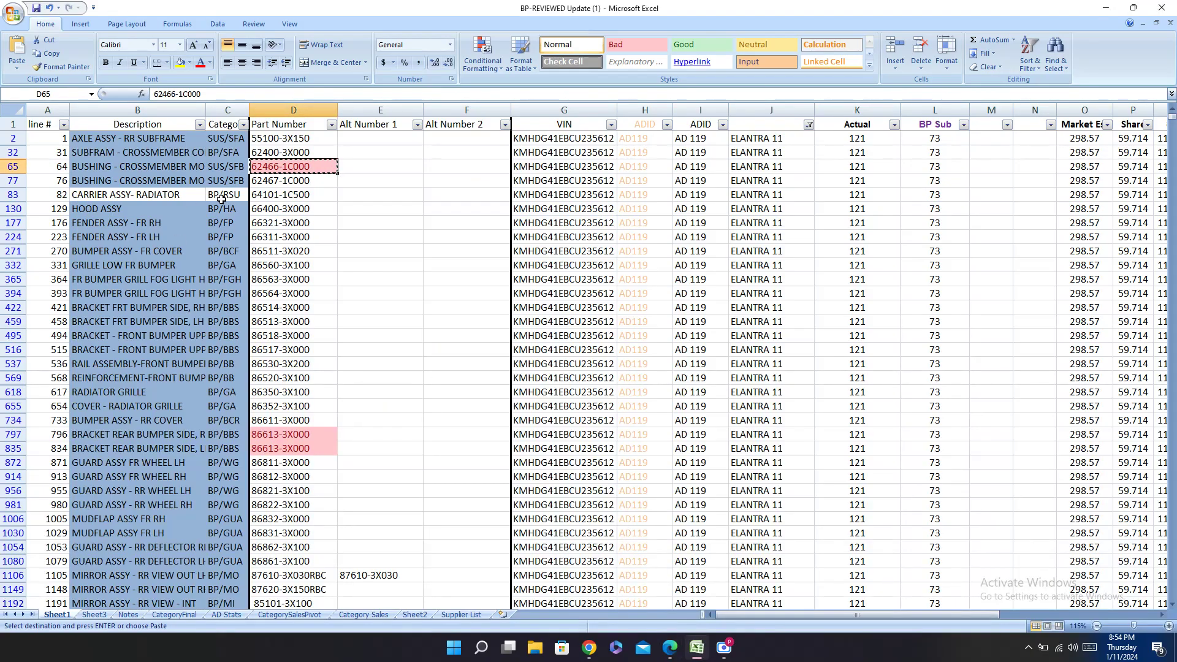
Step: Check both catalogs for the next part number, 64101-1C500
key(Down)
key(Down)
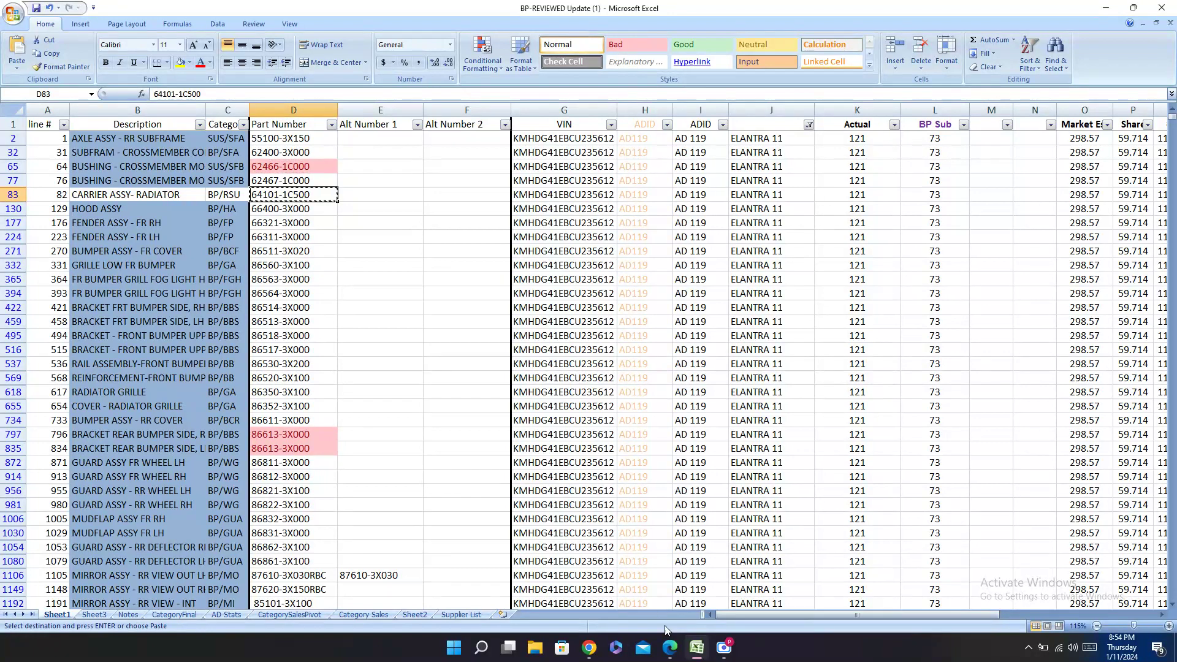
click(671, 648)
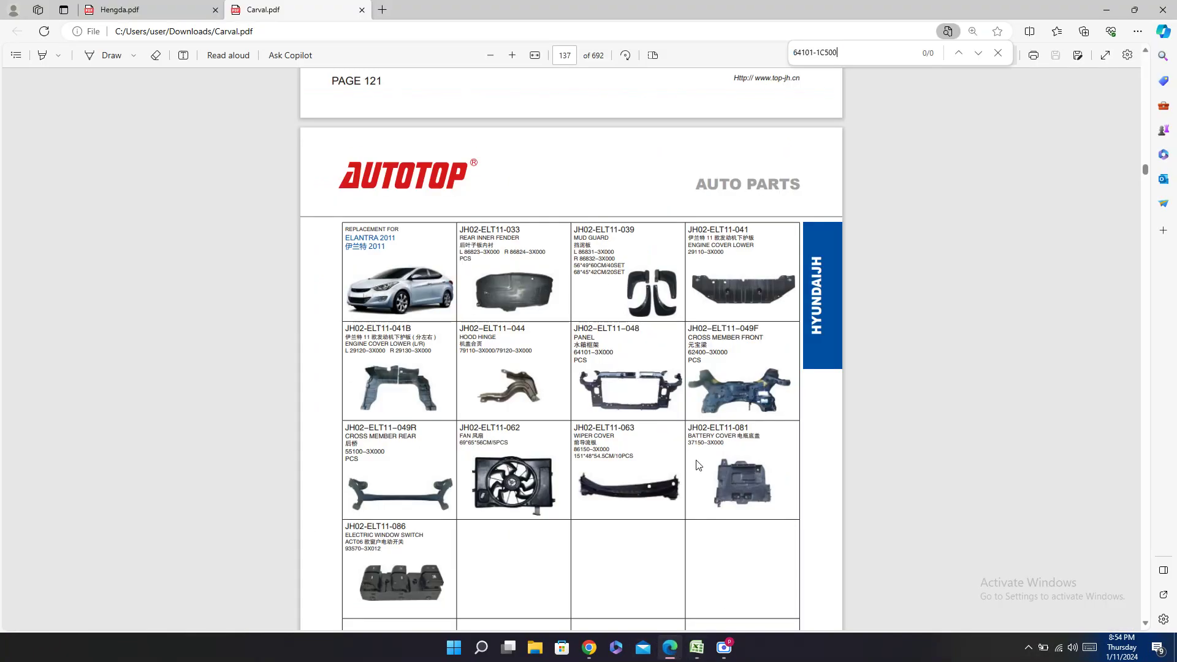
click(176, 9)
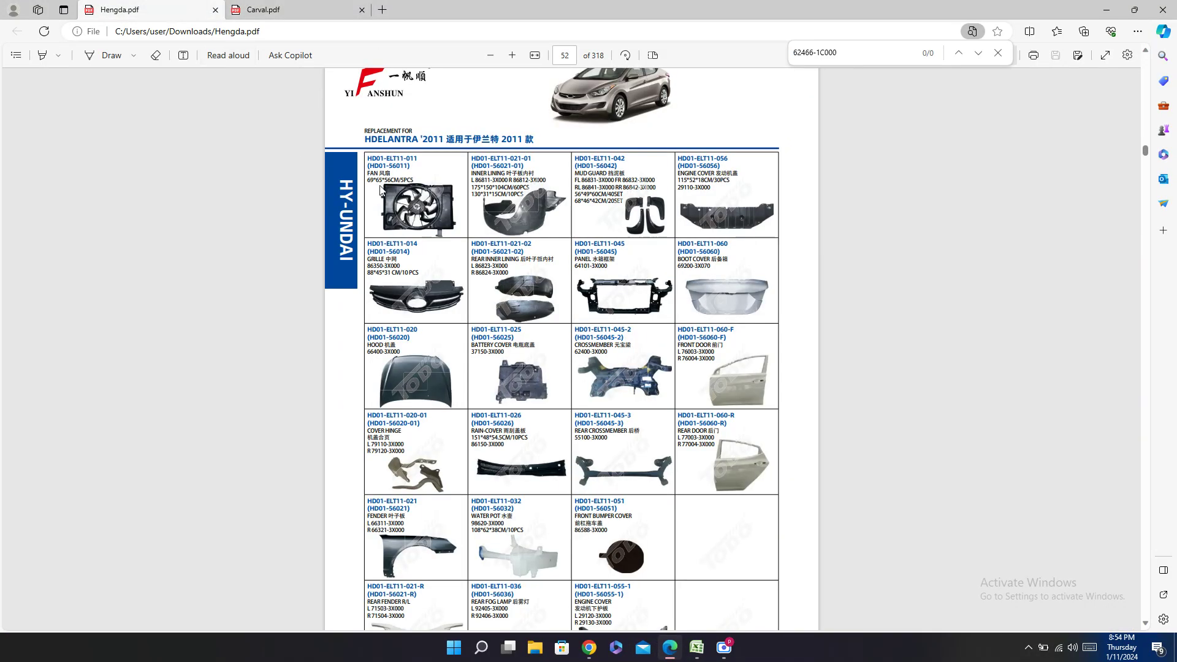
click(697, 648)
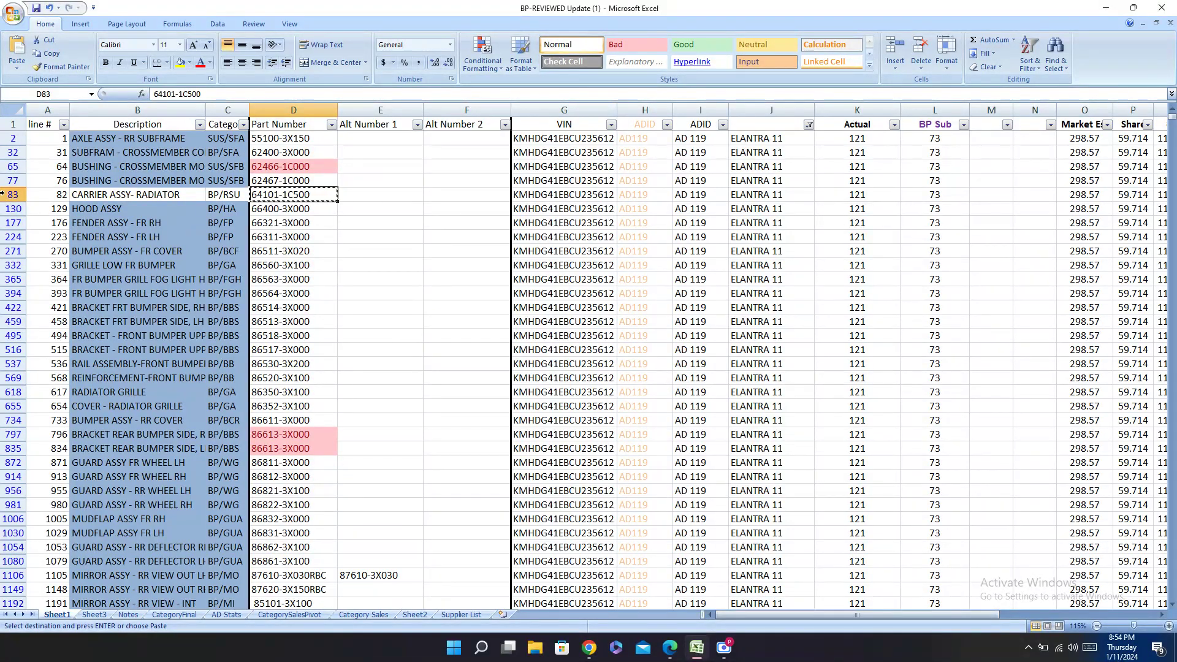
Step: Put dashes under Carval and Hengda for rows 65 and 77
drag(13, 180, 12, 166)
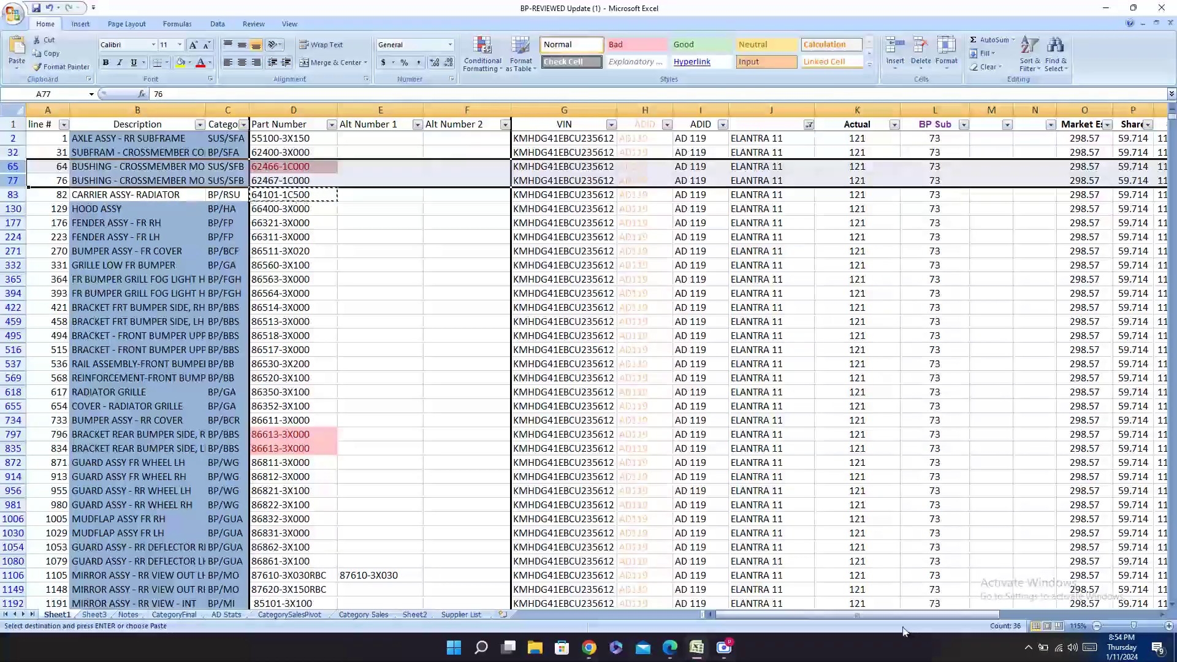
click(1162, 614)
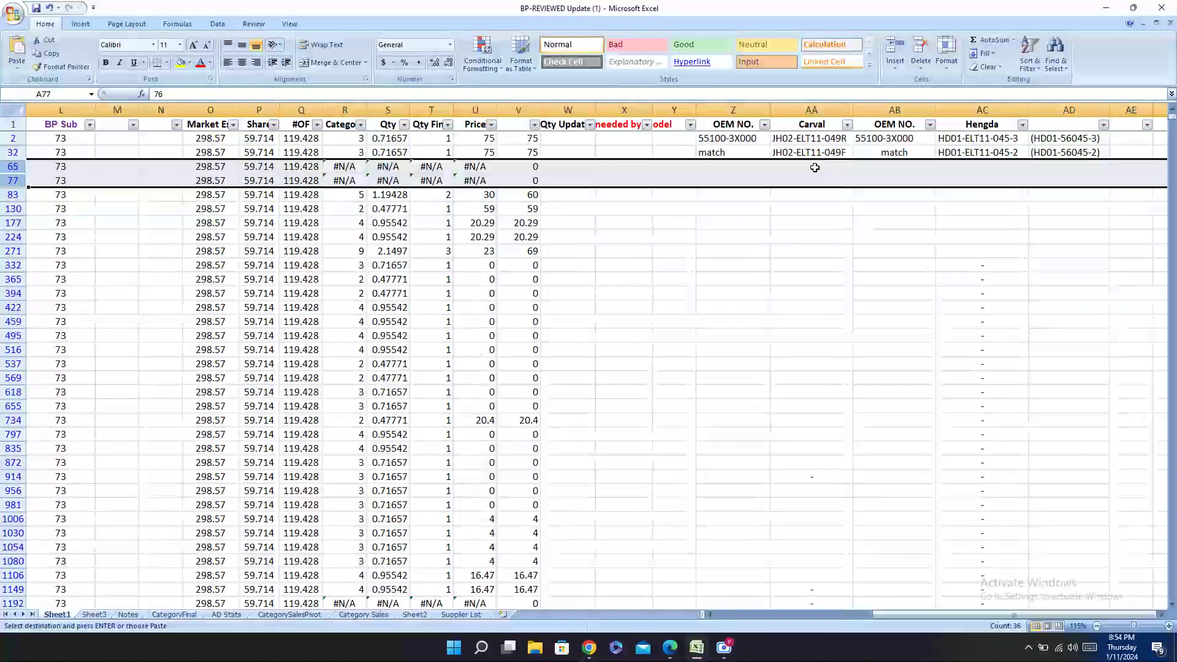
click(814, 167)
key(Down)
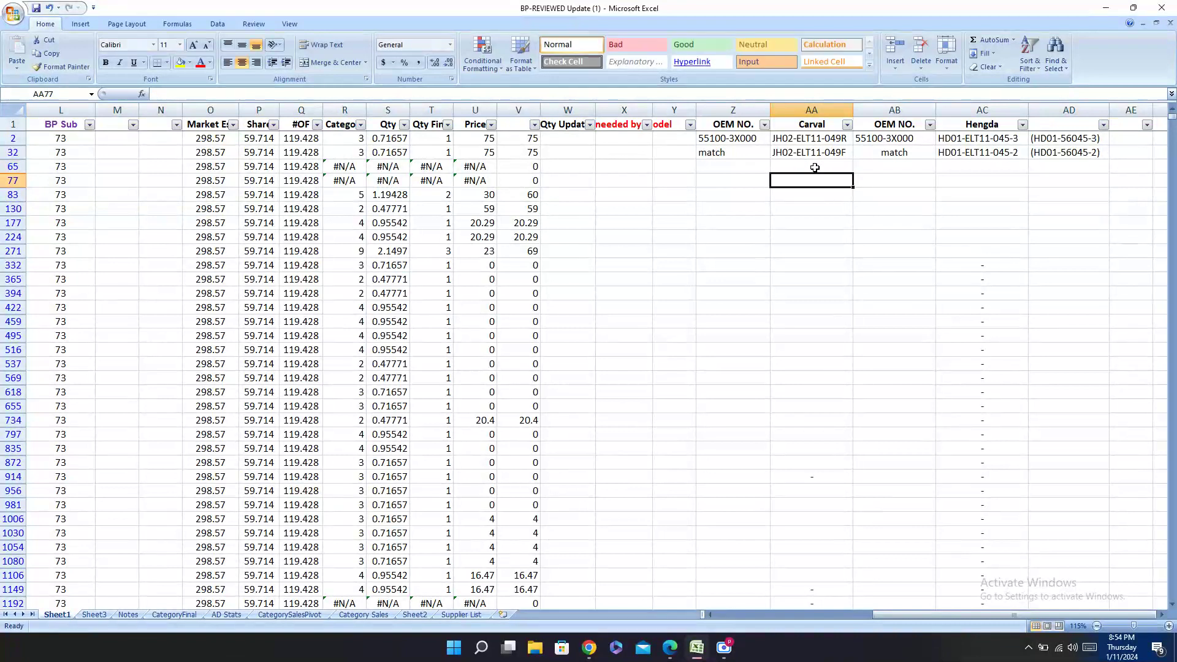
key(Return)
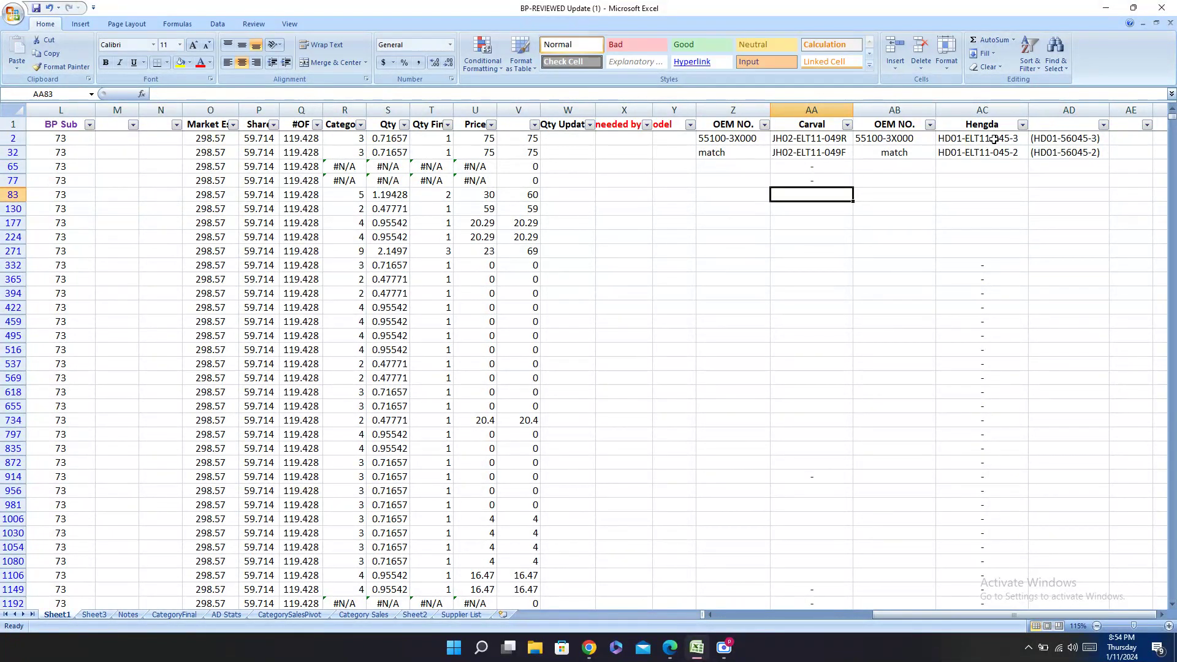
click(1002, 165)
key(ctrl+v)
key(Down)
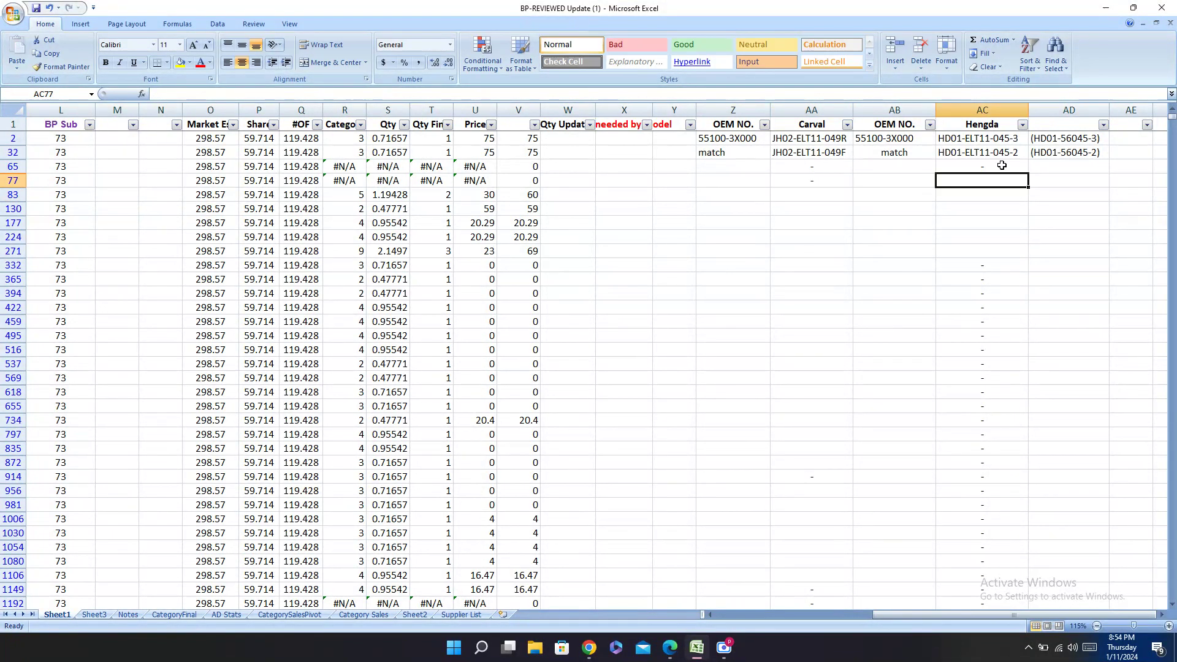
key(Return)
key(ctrl+Left)
key(ctrl+Left)
key(ctrl+Left)
key(ctrl+Left)
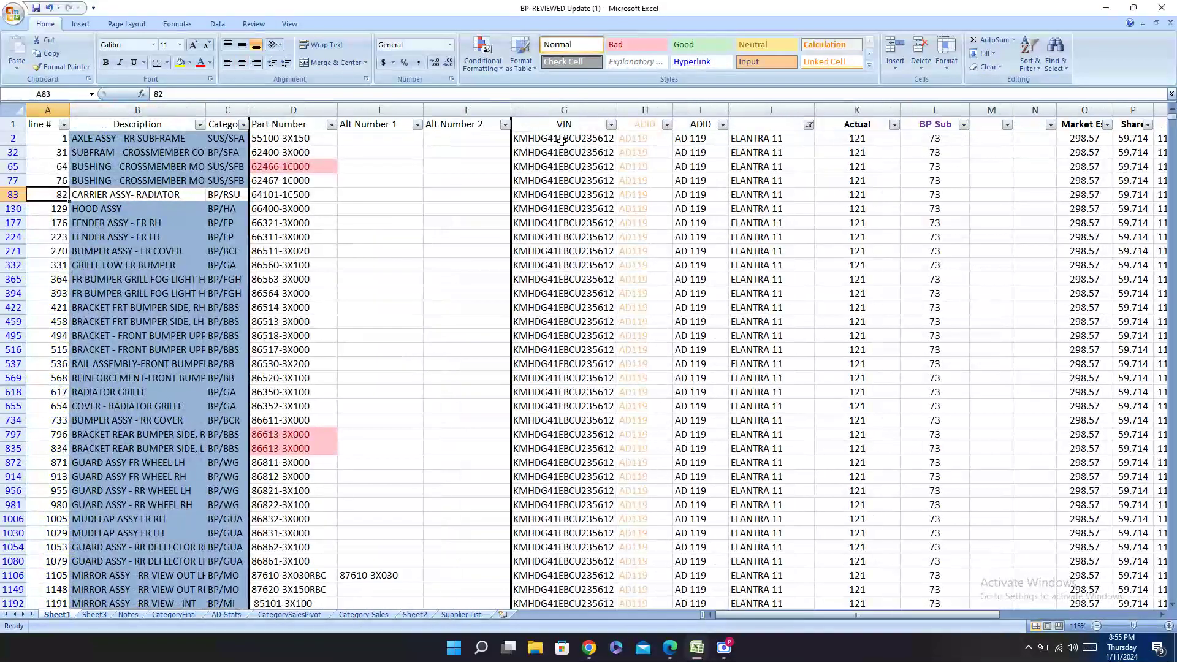
Step: Paste Hengda code HD01-GEZ06-045 into row 83's Hengda column
click(672, 648)
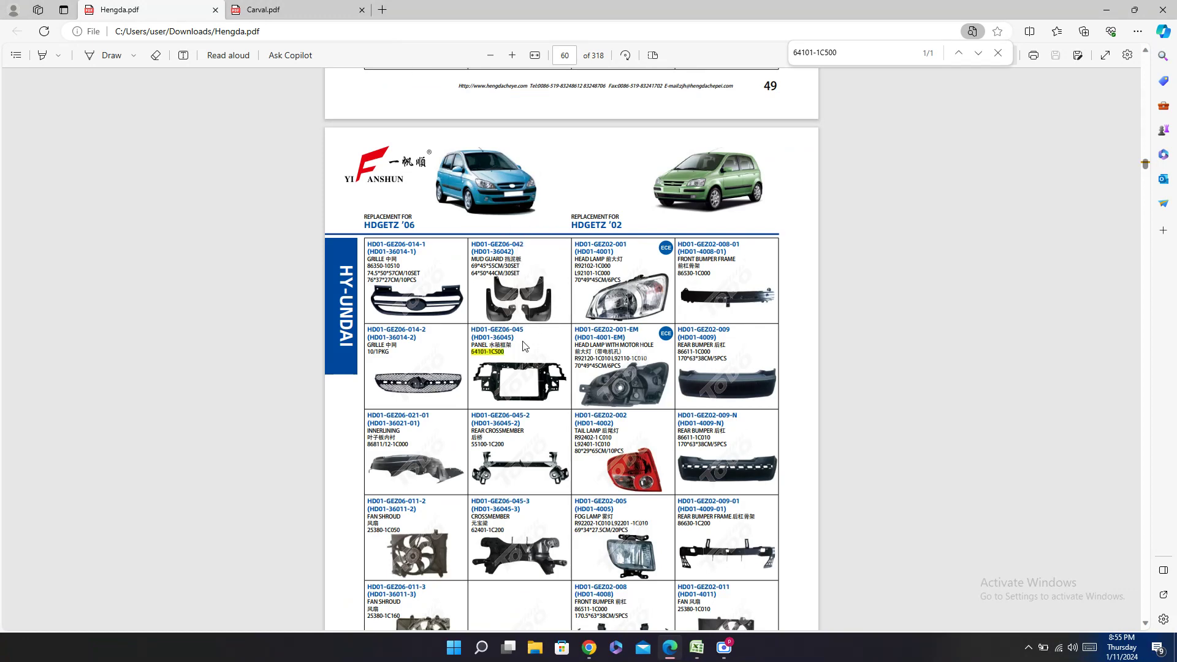
double_click(503, 330)
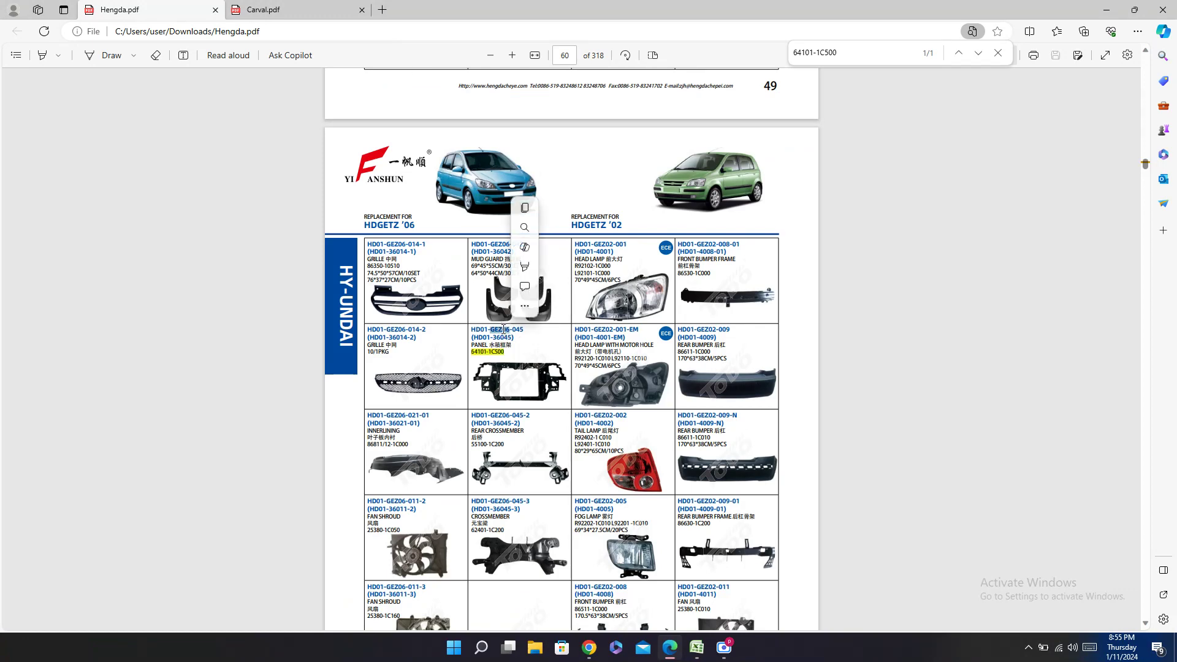
click(701, 652)
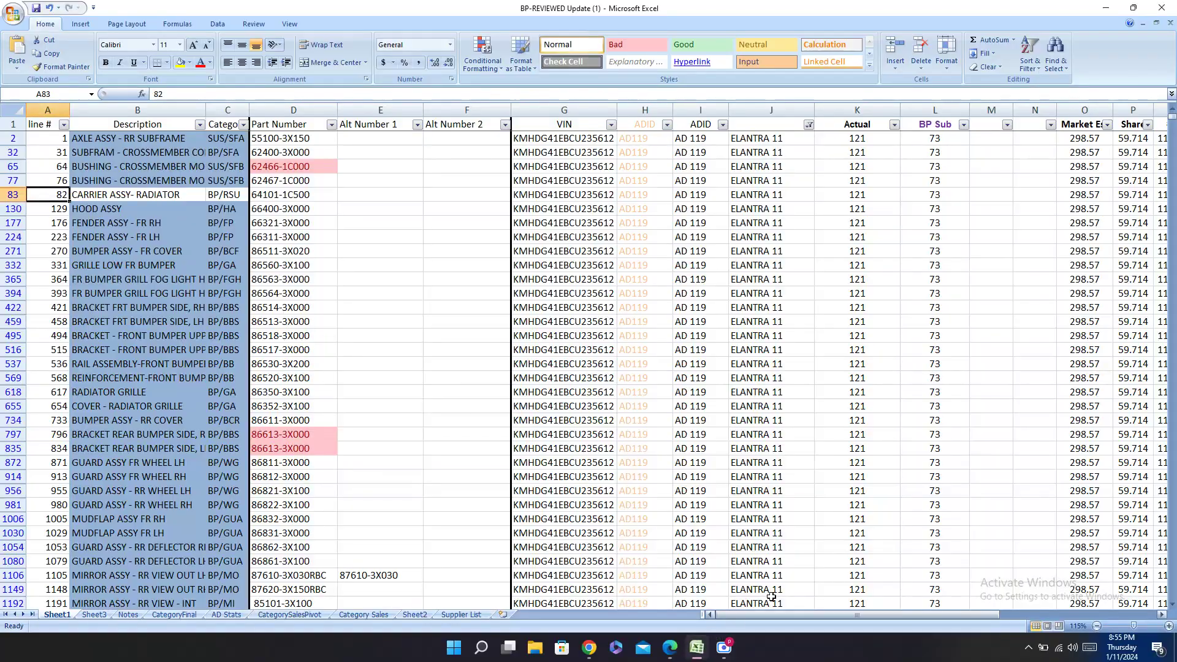
key(Right)
key(Right)
key(Right)
key(Right)
key(Right)
key(Right)
key(Right)
key(Right)
key(Right)
key(Right)
key(Right)
key(Right)
key(Right)
key(Right)
key(Right)
key(Right)
key(Right)
key(Right)
key(Right)
key(Right)
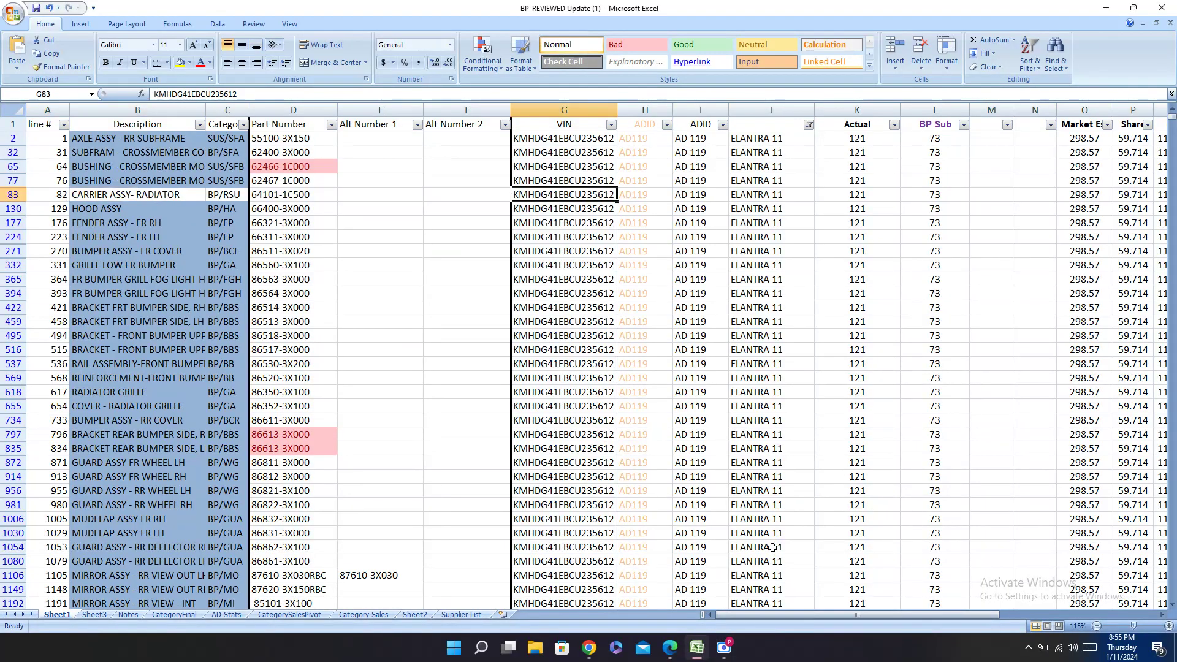
key(Left)
key(Left)
key(Left)
key(Left)
key(Left)
key(Left)
key(Left)
key(Left)
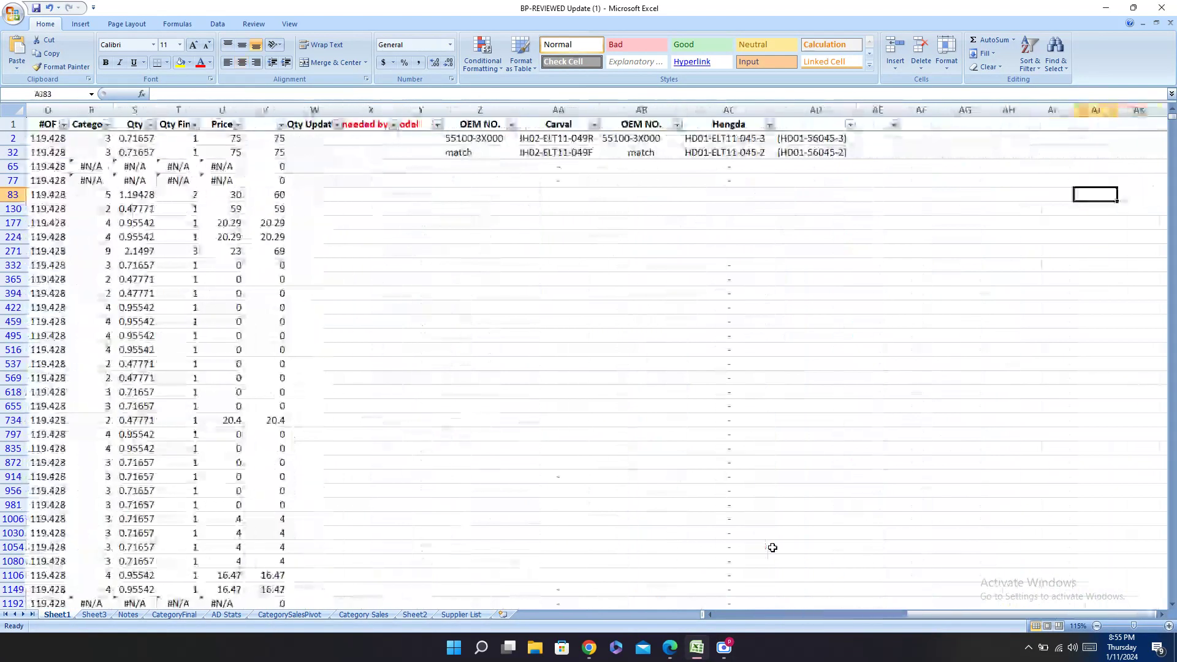
key(ctrl+v)
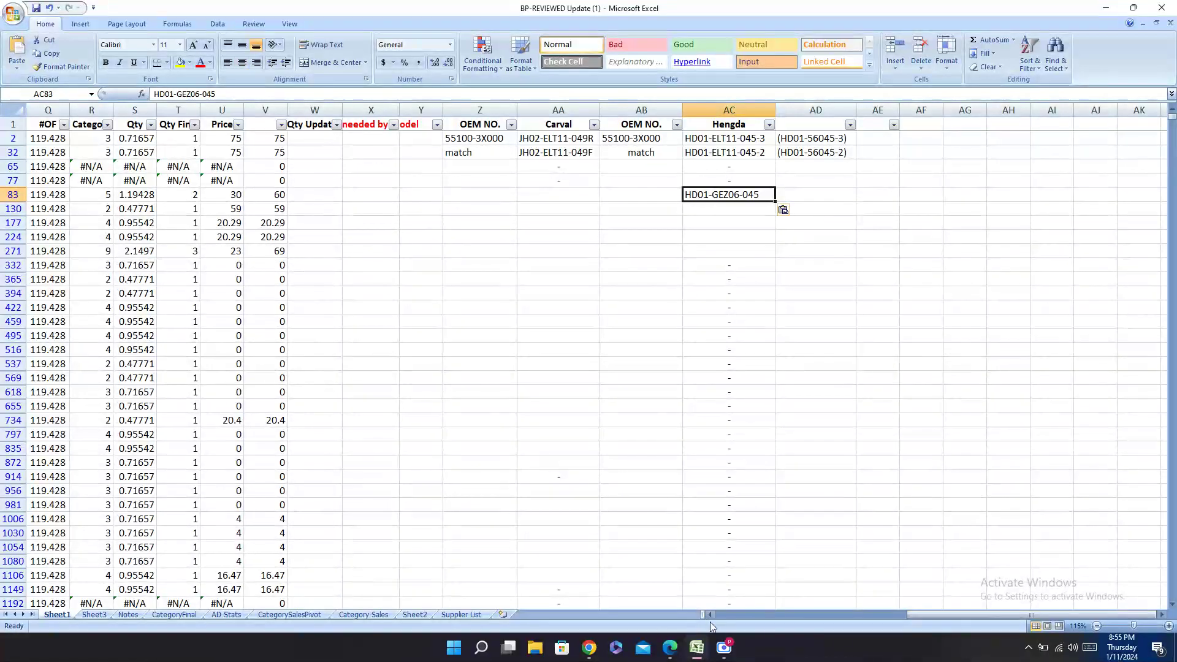
Step: Add the alternate code (HD01-36045) beside it and mark row 83's Hengda OEM as match
click(670, 648)
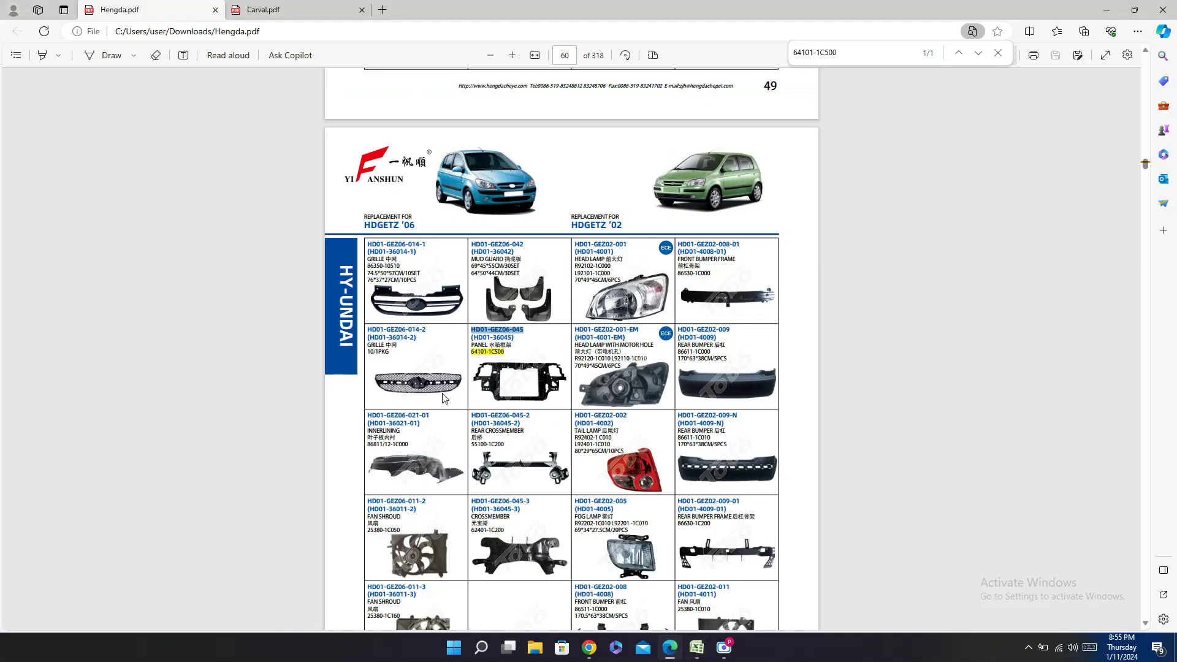
double_click(500, 337)
click(697, 648)
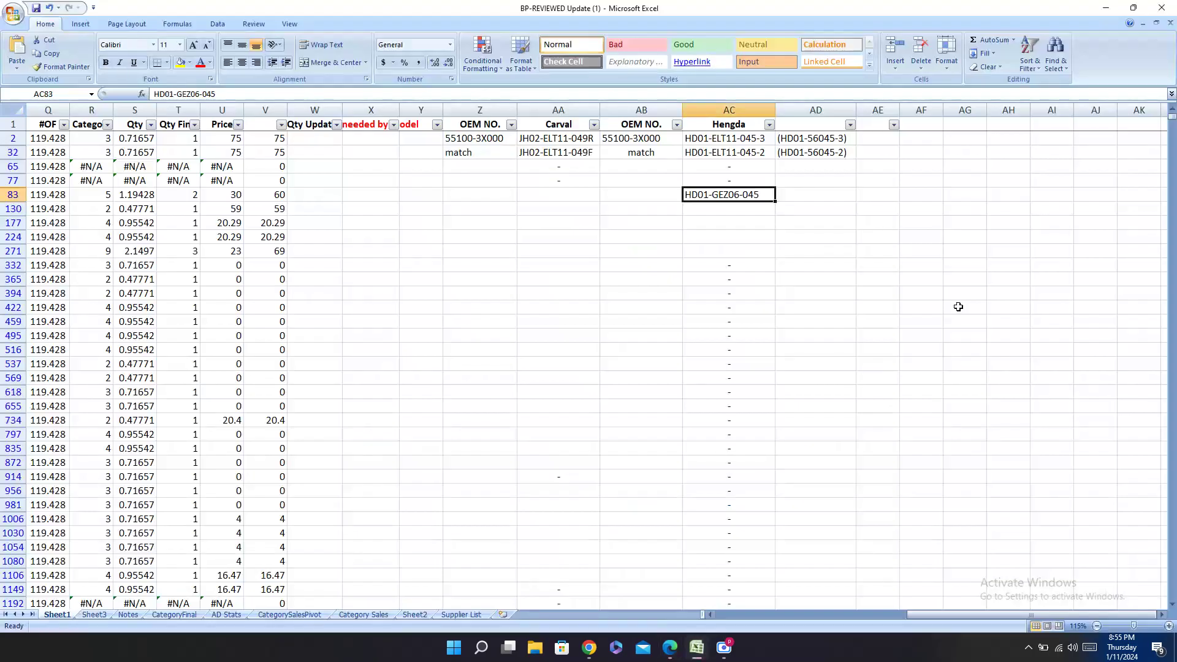
click(823, 196)
key(ctrl+v)
click(646, 195)
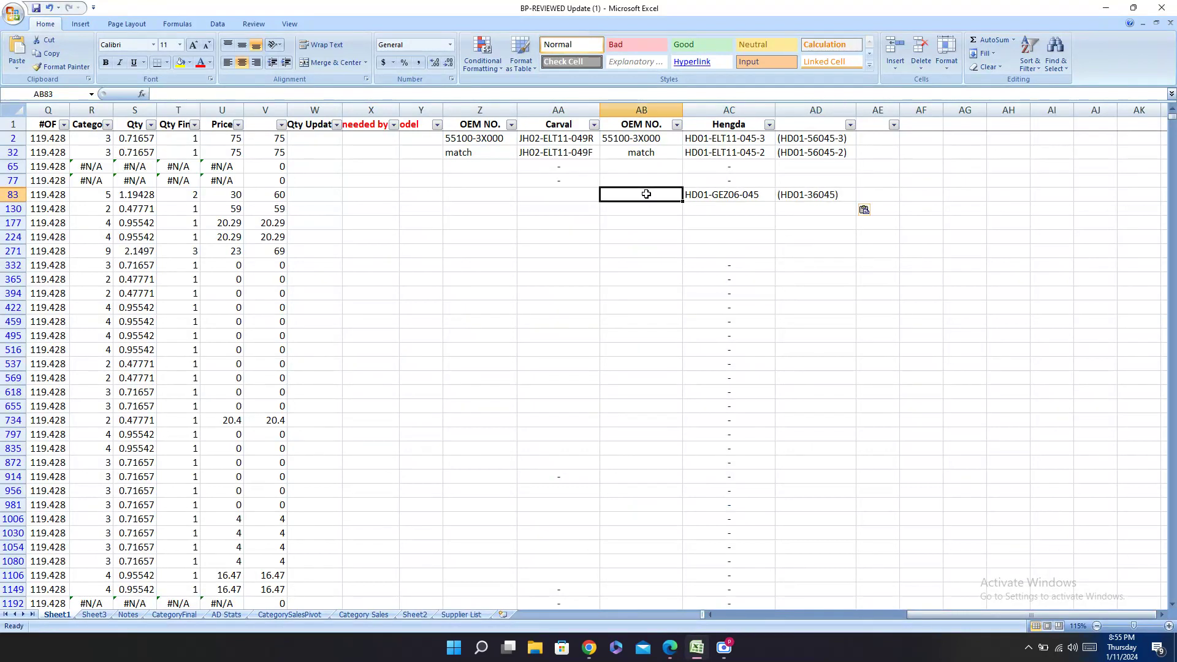
text(match)
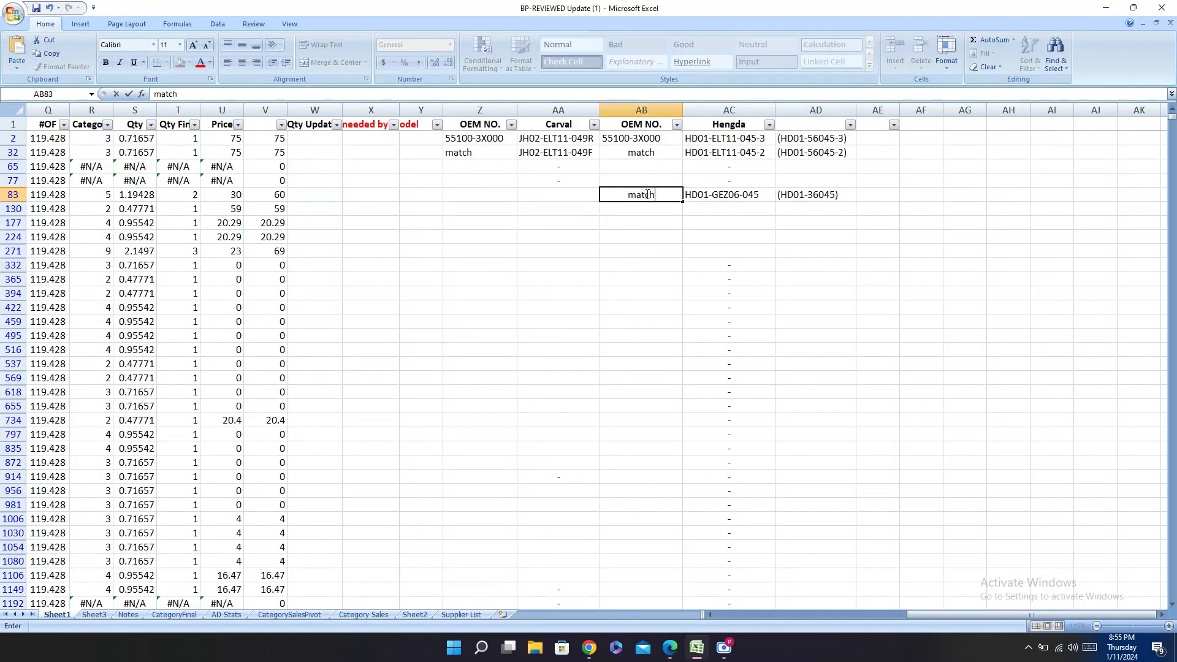
key(Left)
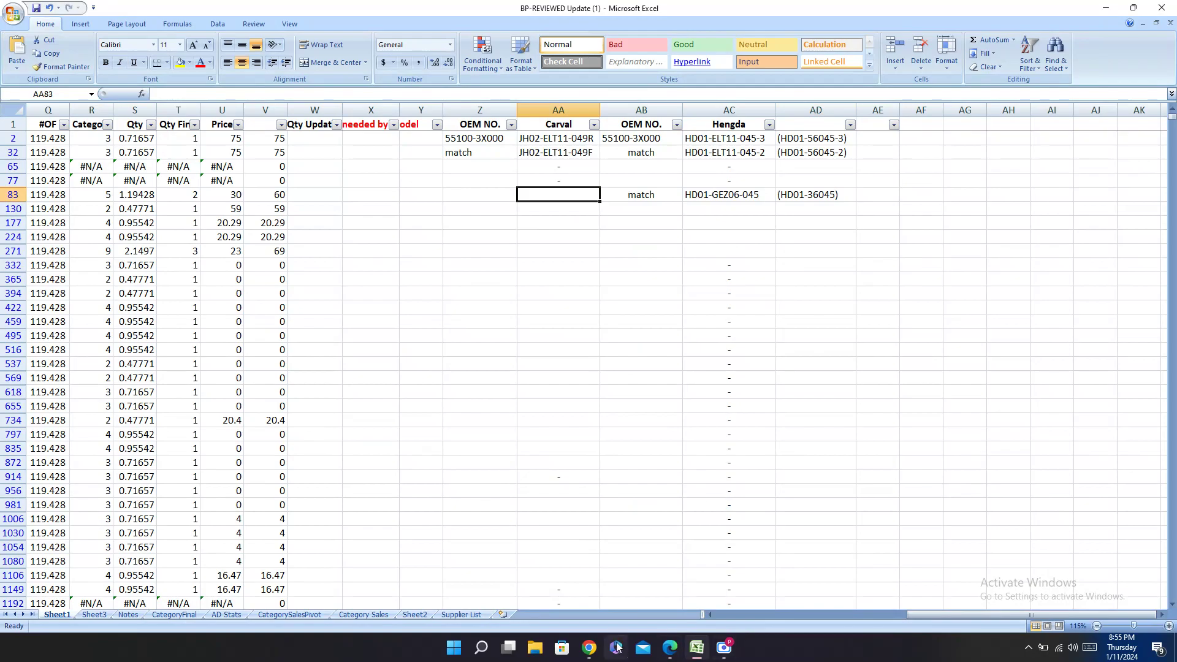
Step: Paste Carval code JH02-GTZ06-048 for row 83 and enter match in its OEM cell
click(670, 648)
click(339, 8)
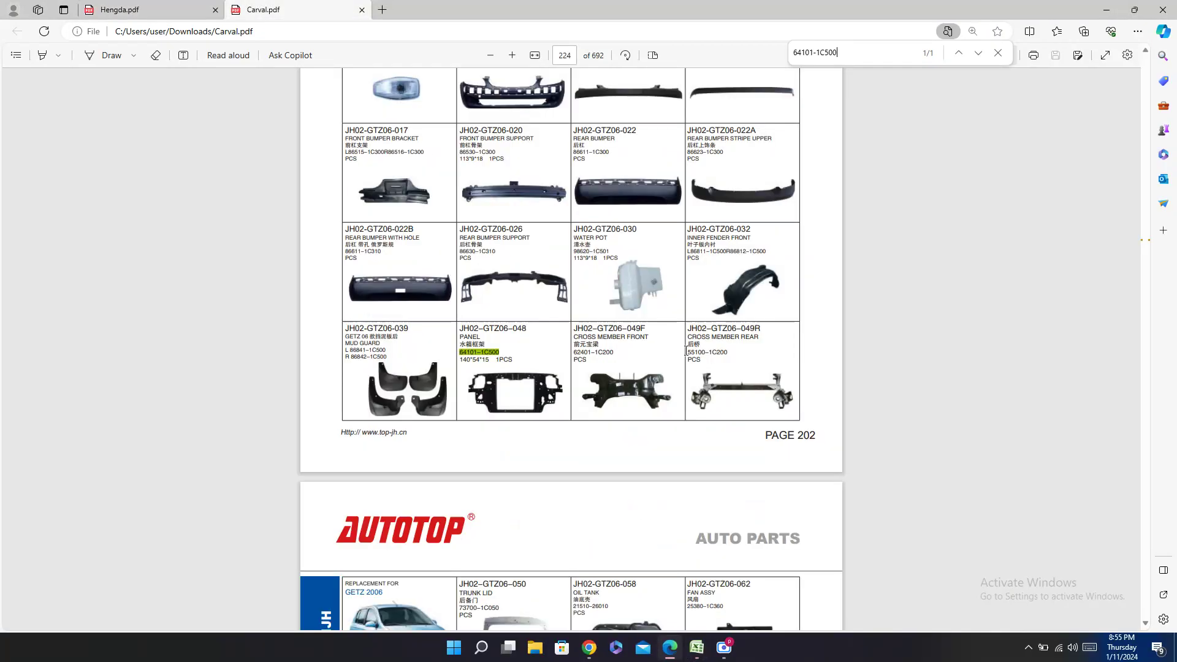
double_click(495, 331)
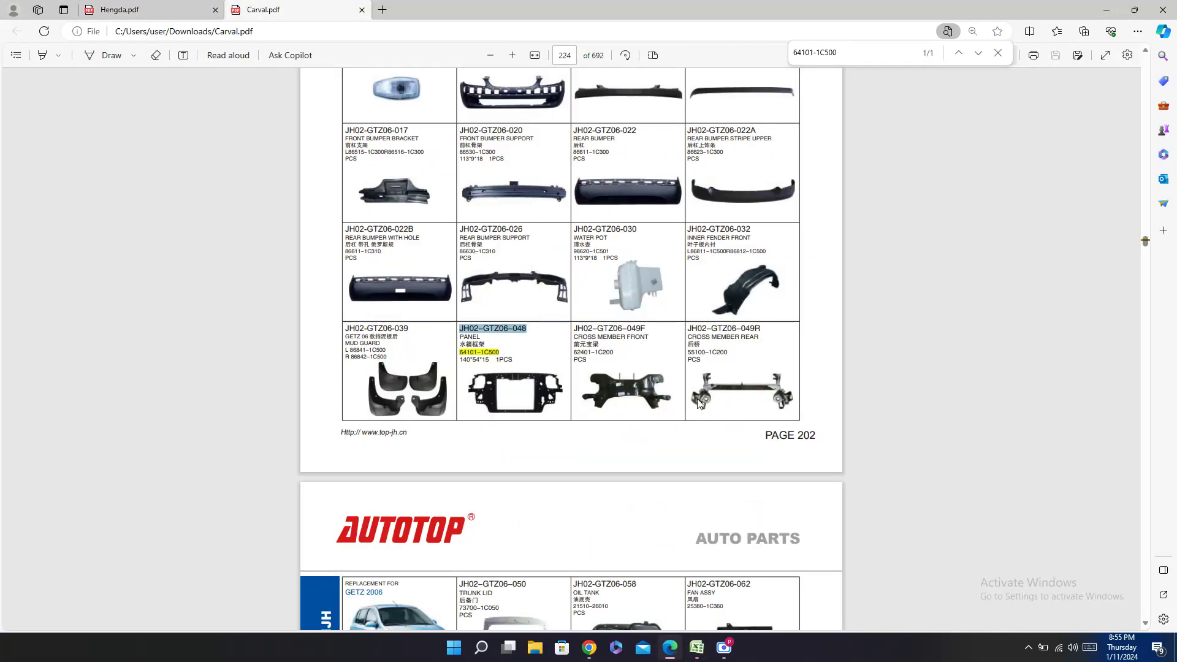
click(697, 648)
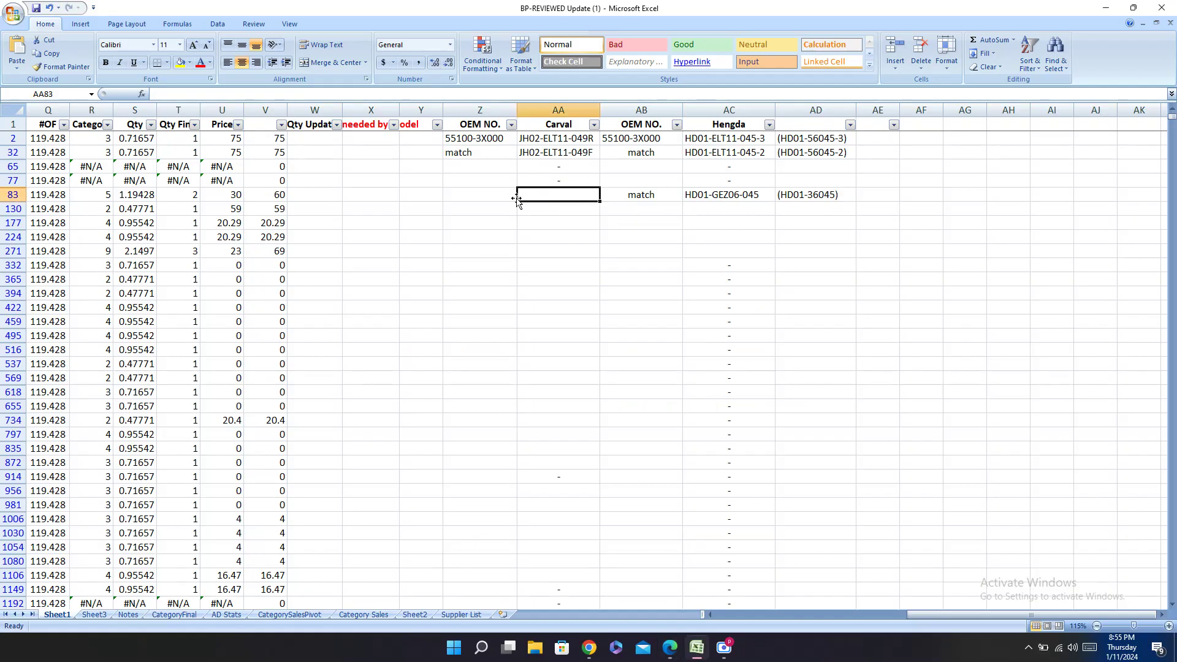
key(ctrl+v)
click(491, 196)
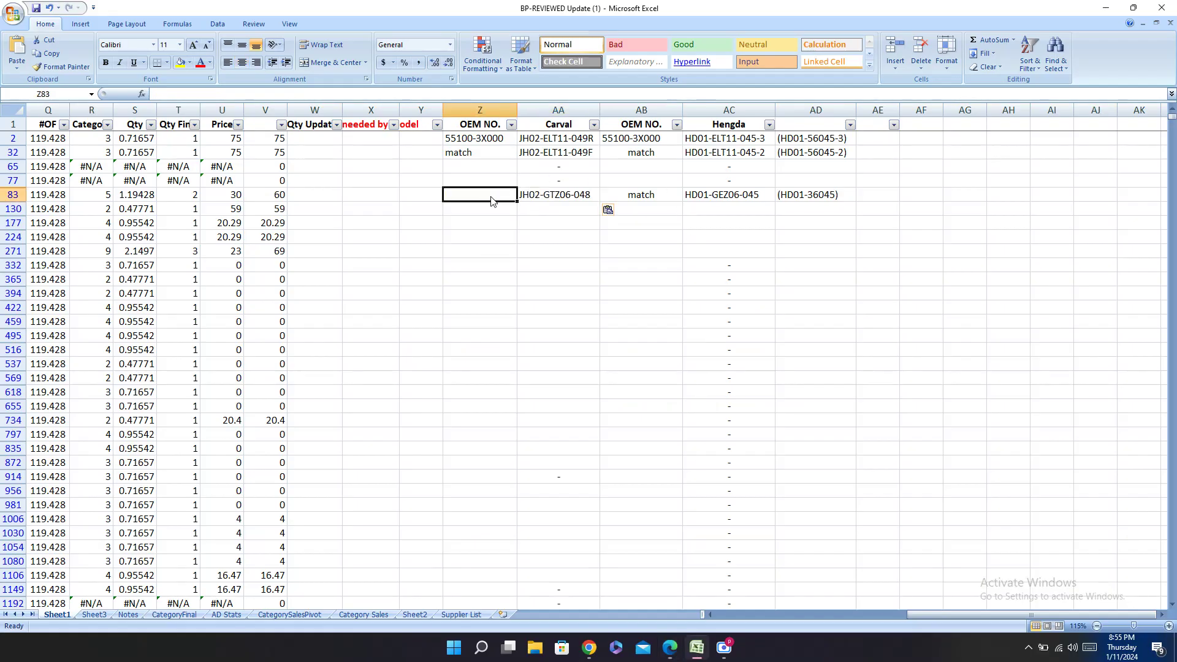
text(match)
key(Return)
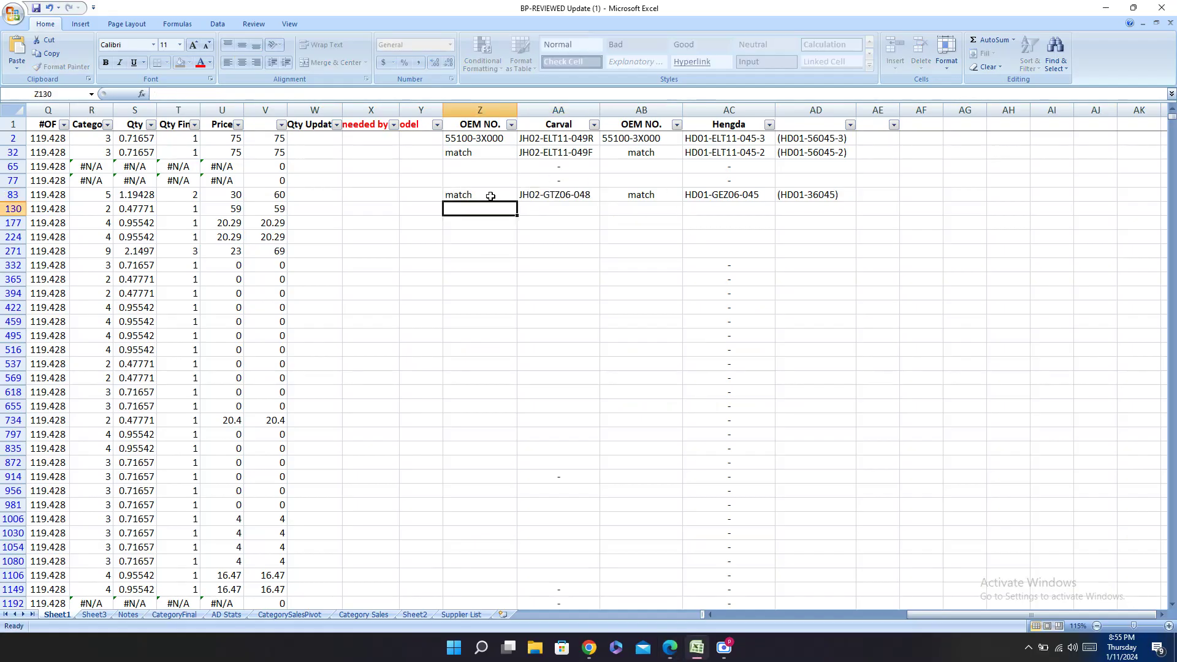
key(Left)
key(Left)
key(Left)
key(Left)
key(Left)
key(Left)
key(Left)
key(Left)
key(Left)
key(Left)
key(Left)
key(Left)
key(Left)
key(Left)
key(Left)
key(Left)
key(Left)
key(Left)
key(Left)
key(Left)
key(Left)
key(Left)
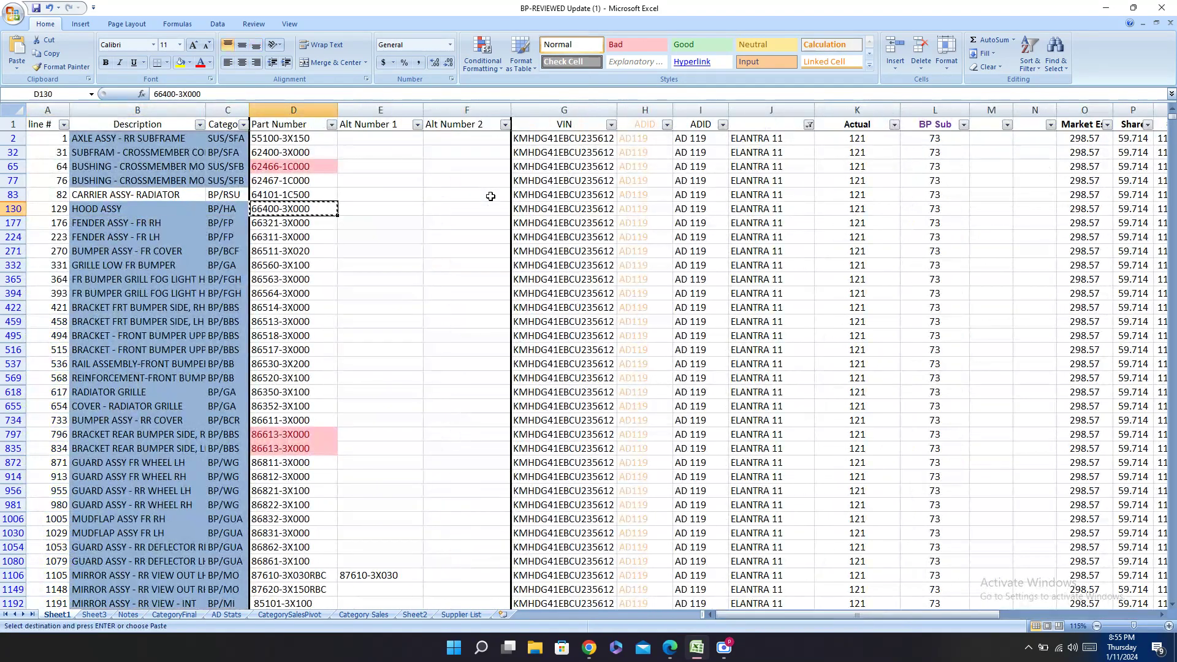
Step: Search the Carval and Hengda catalogs for hood part number 66400-3X000
click(669, 647)
key(ctrl+f)
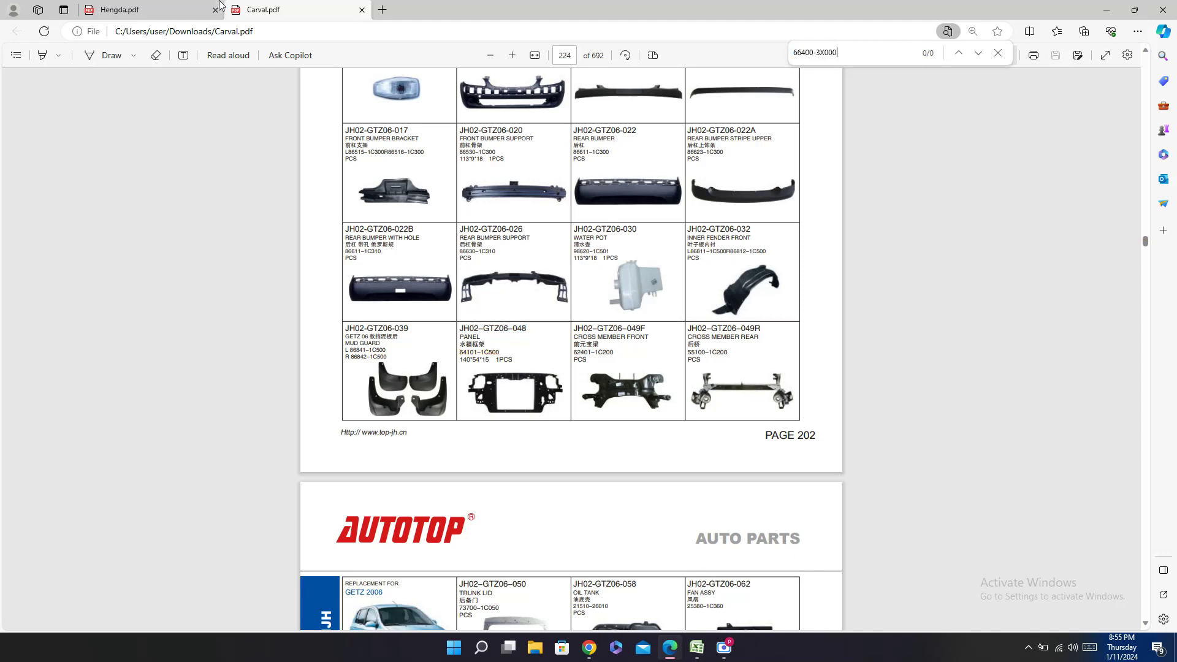
click(146, 7)
key(ctrl+f)
key(ctrl+v)
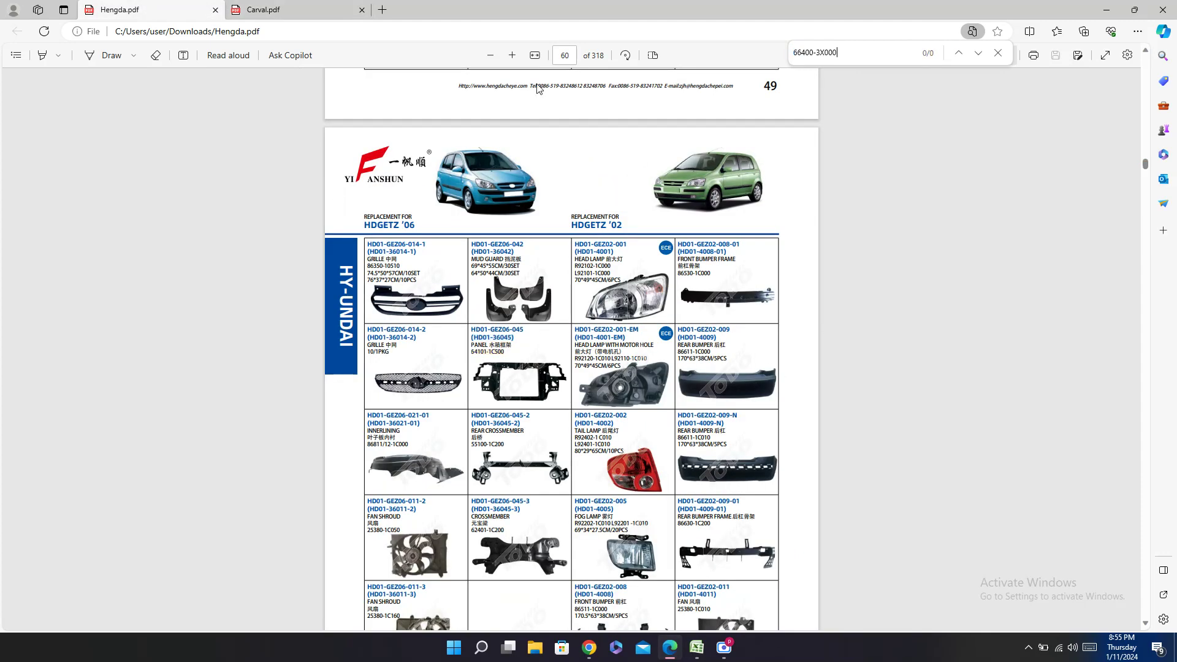
key(ctrl+Tab)
click(131, 8)
click(697, 647)
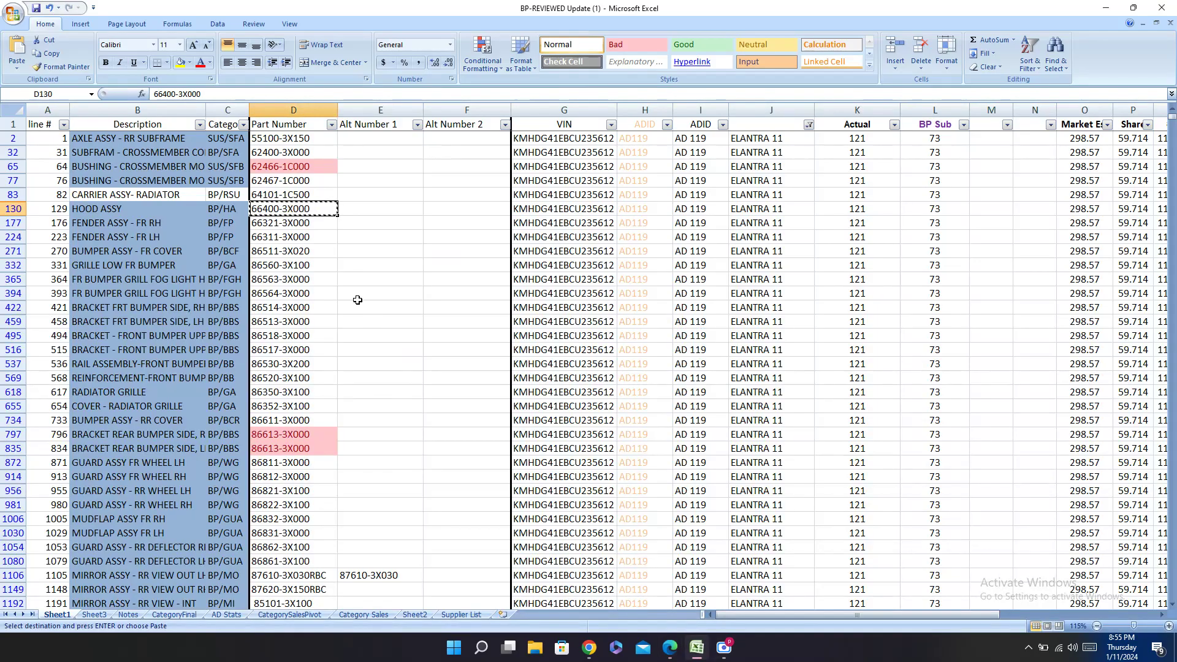
Step: Look up the part in the Hengda and Carval catalogs again
click(287, 224)
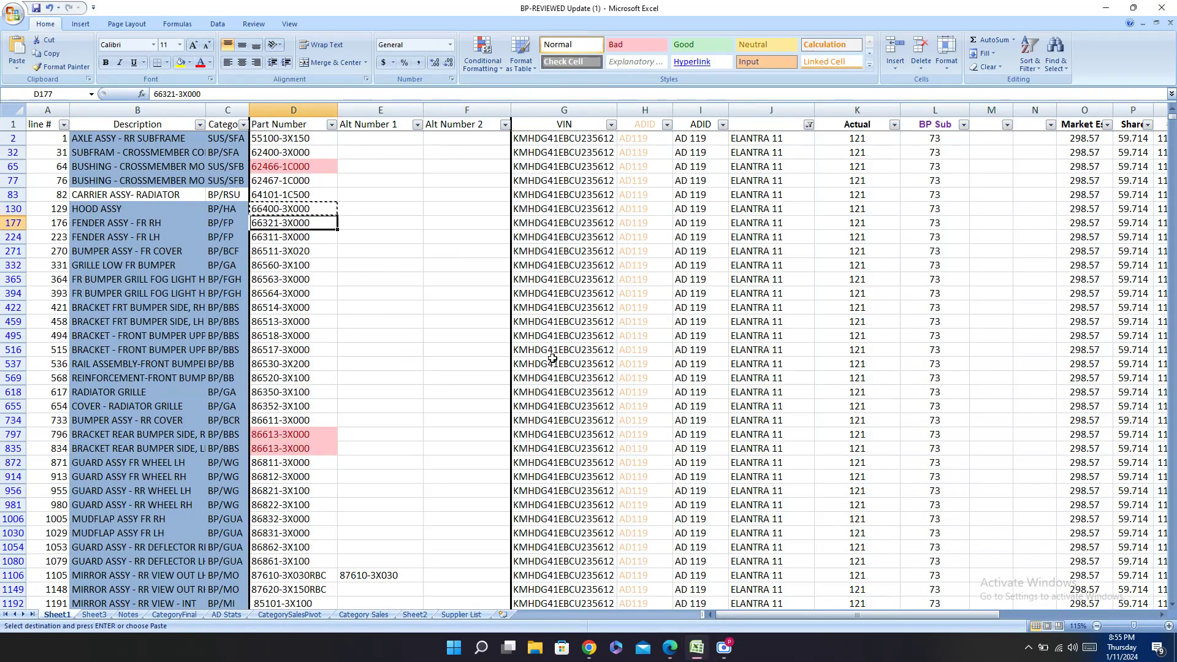
click(669, 648)
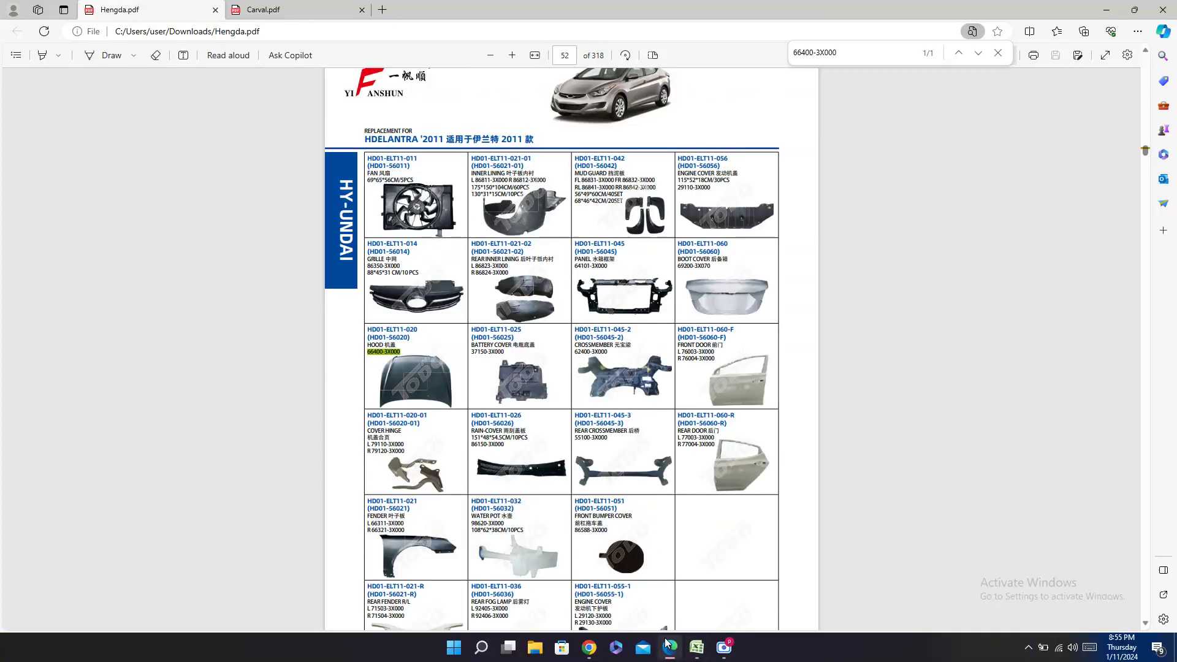
key(ctrl+f)
click(325, 10)
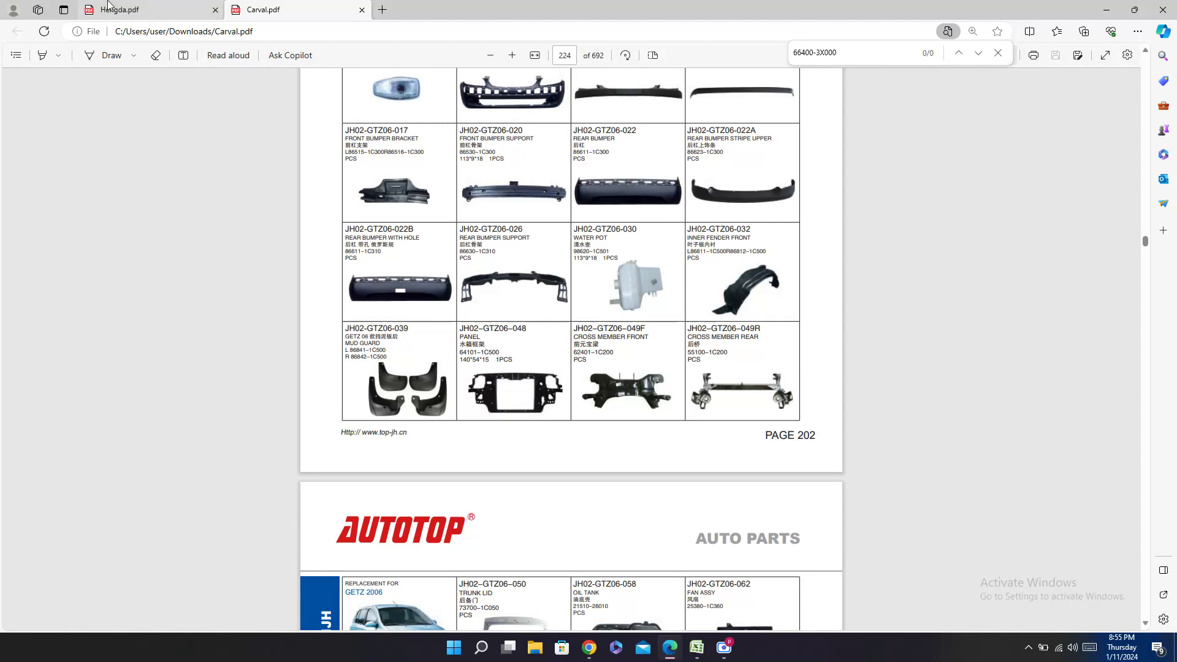
click(153, 10)
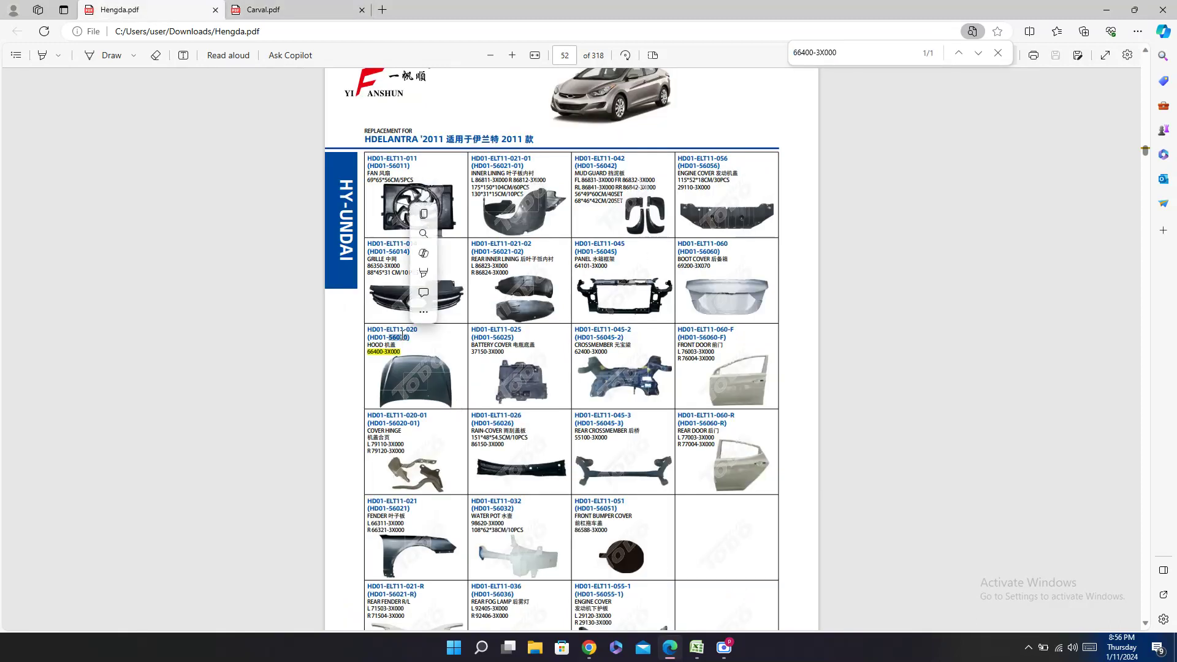
click(695, 649)
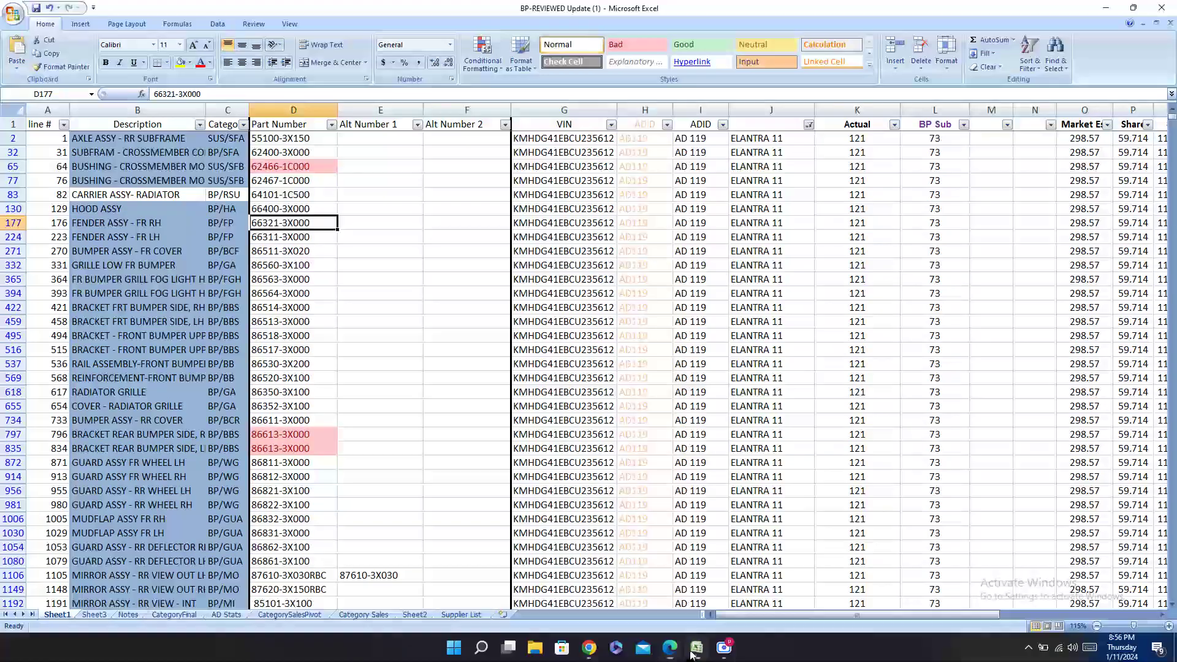
Step: Enter Hengda codes (HD01-56020) in AD130 and HD01-ELT11-020 in AC130
click(310, 203)
key(Right)
key(Right)
key(Right)
key(Right)
key(Right)
key(Right)
key(Right)
key(Right)
key(Right)
key(Right)
key(Right)
key(Right)
key(Right)
key(Right)
key(Right)
key(Right)
key(Right)
key(Right)
key(Right)
key(Right)
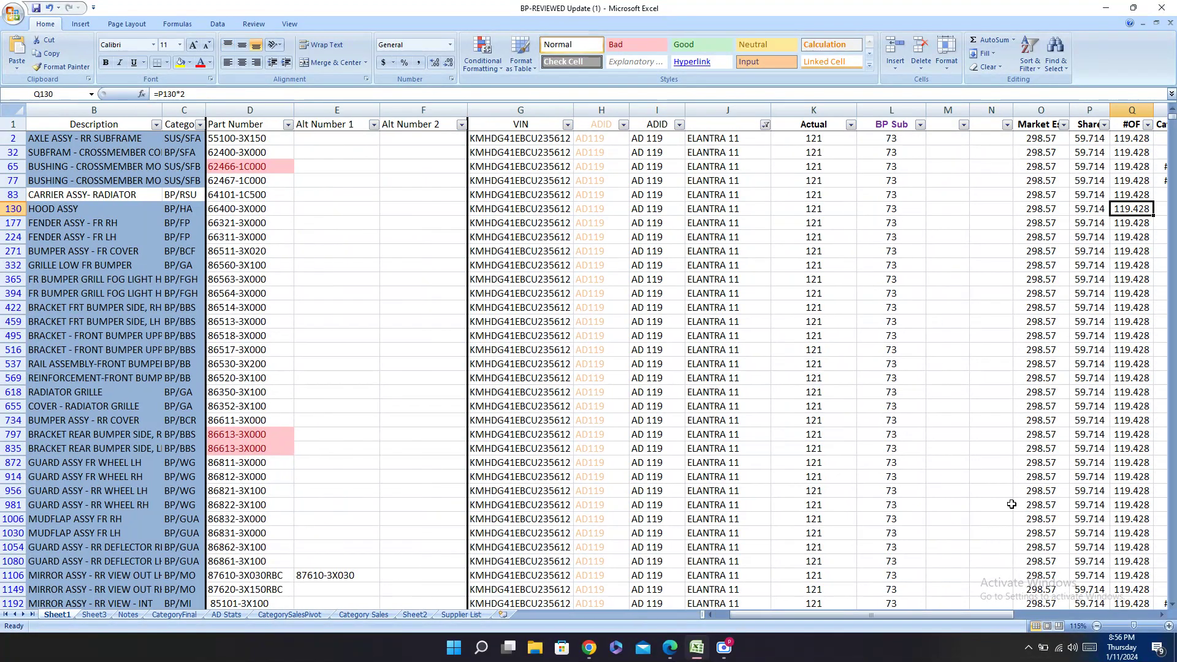
key(Left)
key(Left)
key(Left)
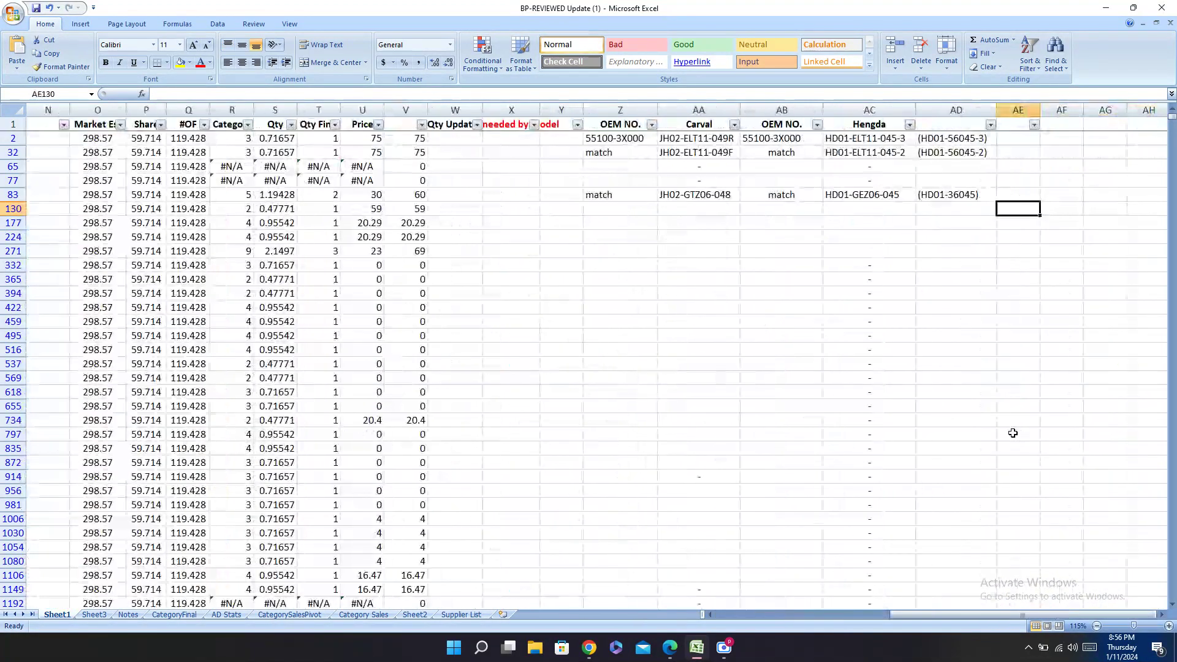
key(ctrl+v)
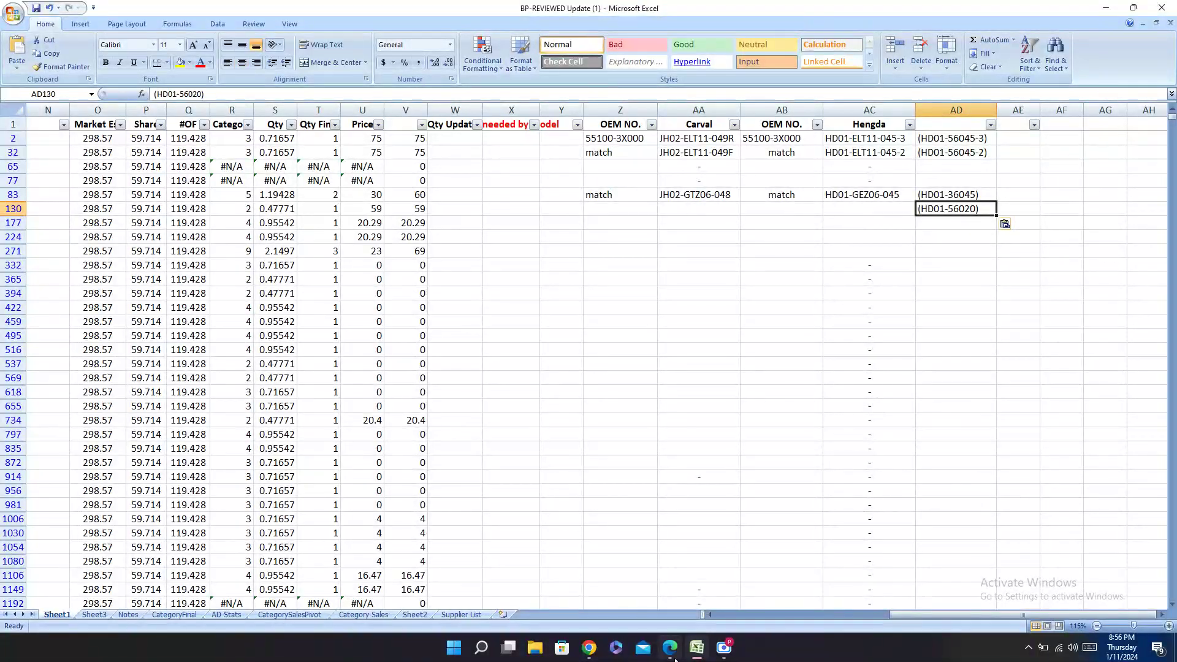
key(alt+Tab)
double_click(413, 329)
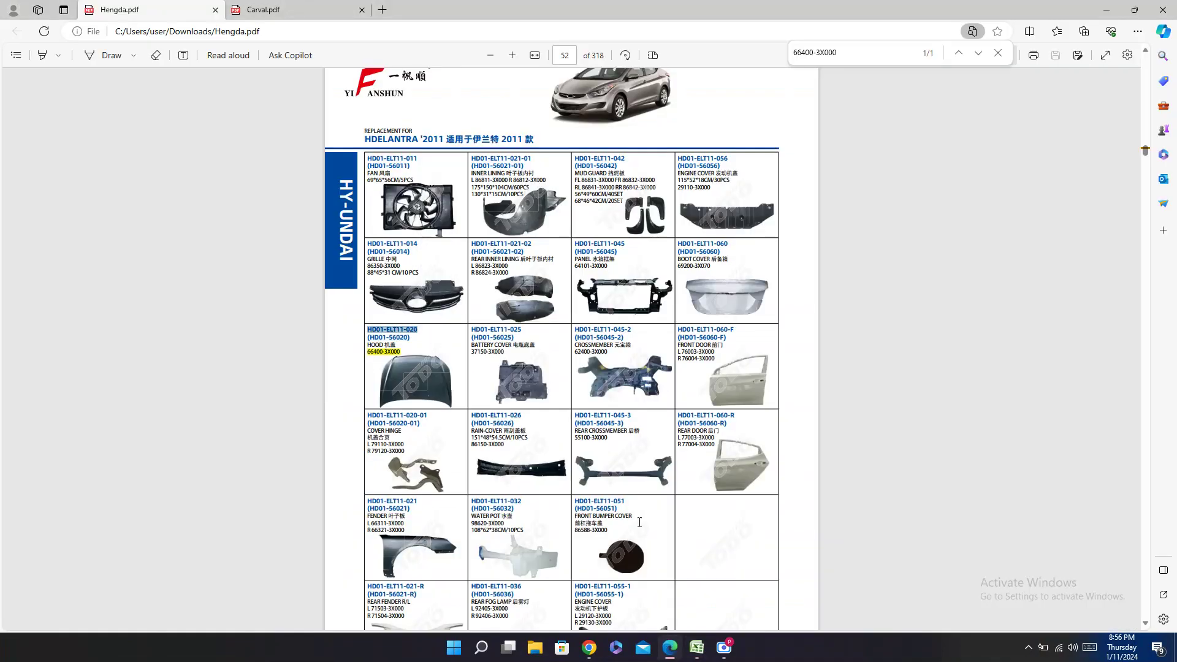
click(692, 645)
click(862, 210)
key(ctrl+v)
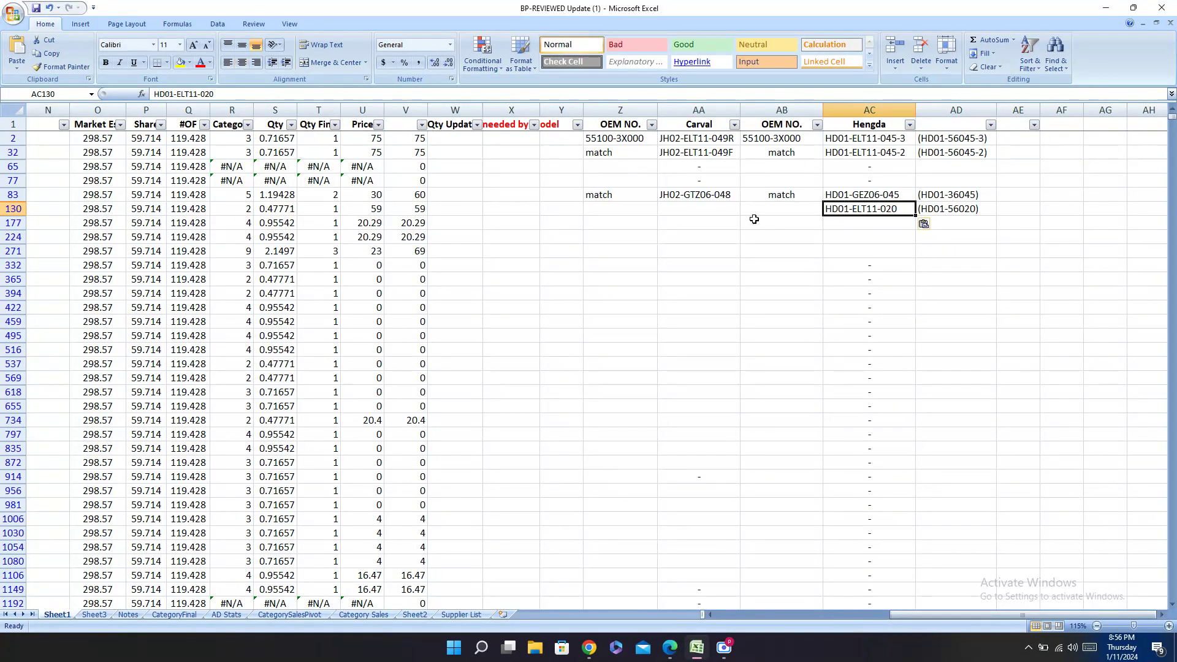
Step: Mark AB130 as match and put a dash in AA130 for Carval
click(790, 221)
click(766, 207)
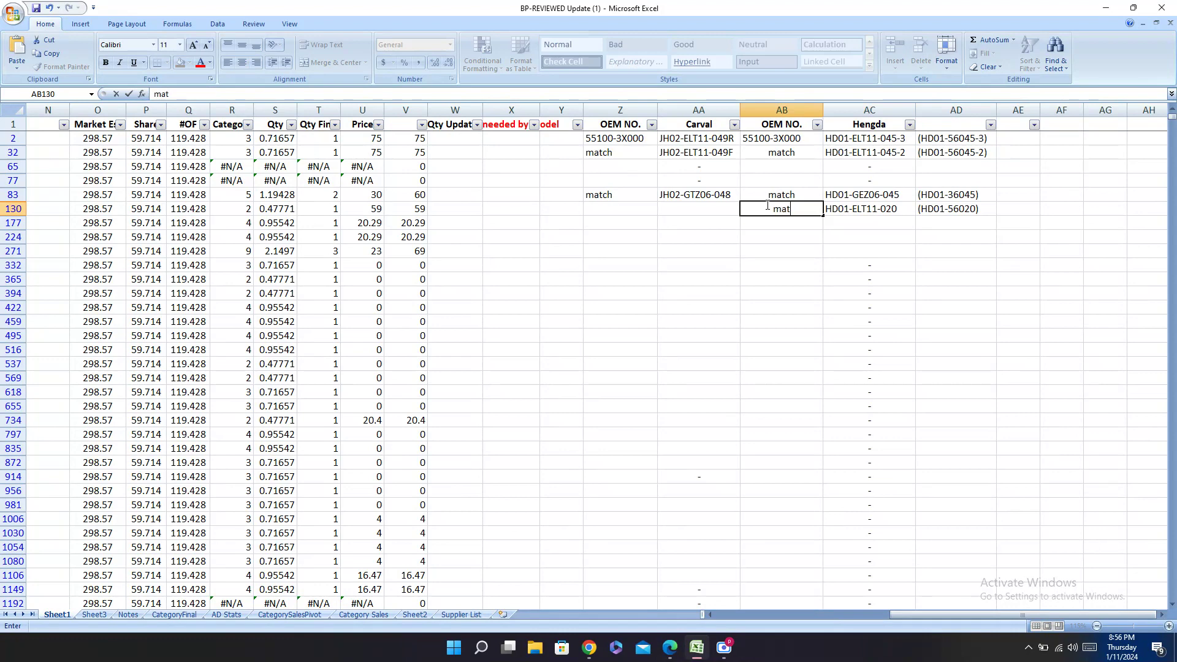
text(ch)
key(Left)
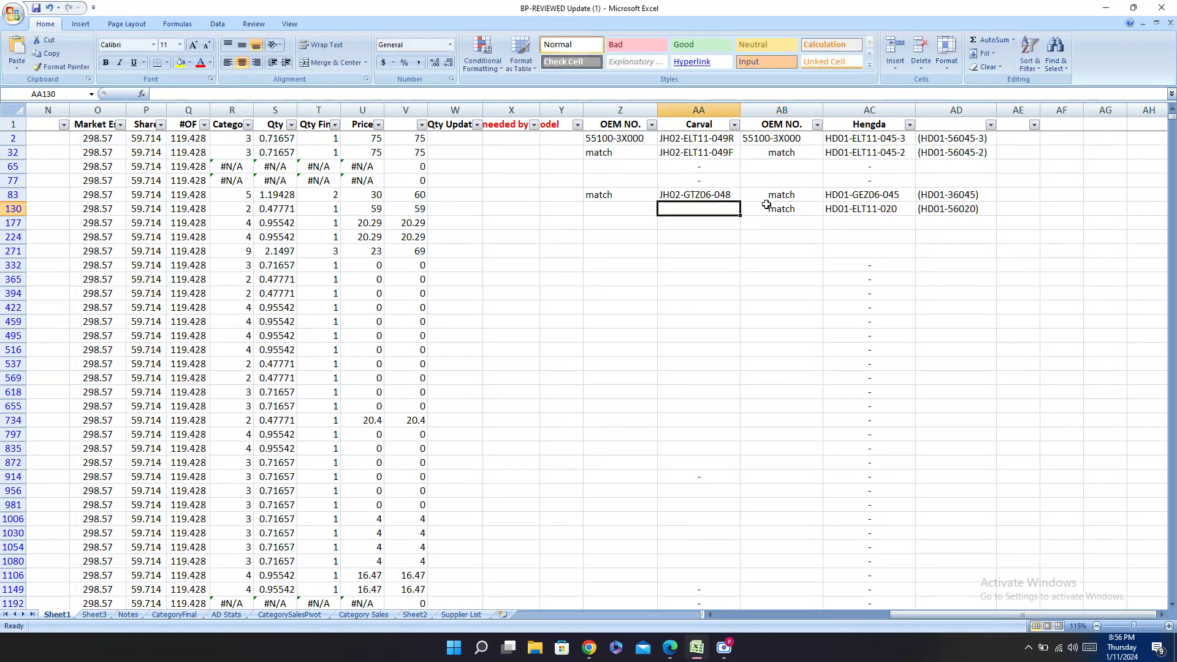
click(670, 647)
click(306, 13)
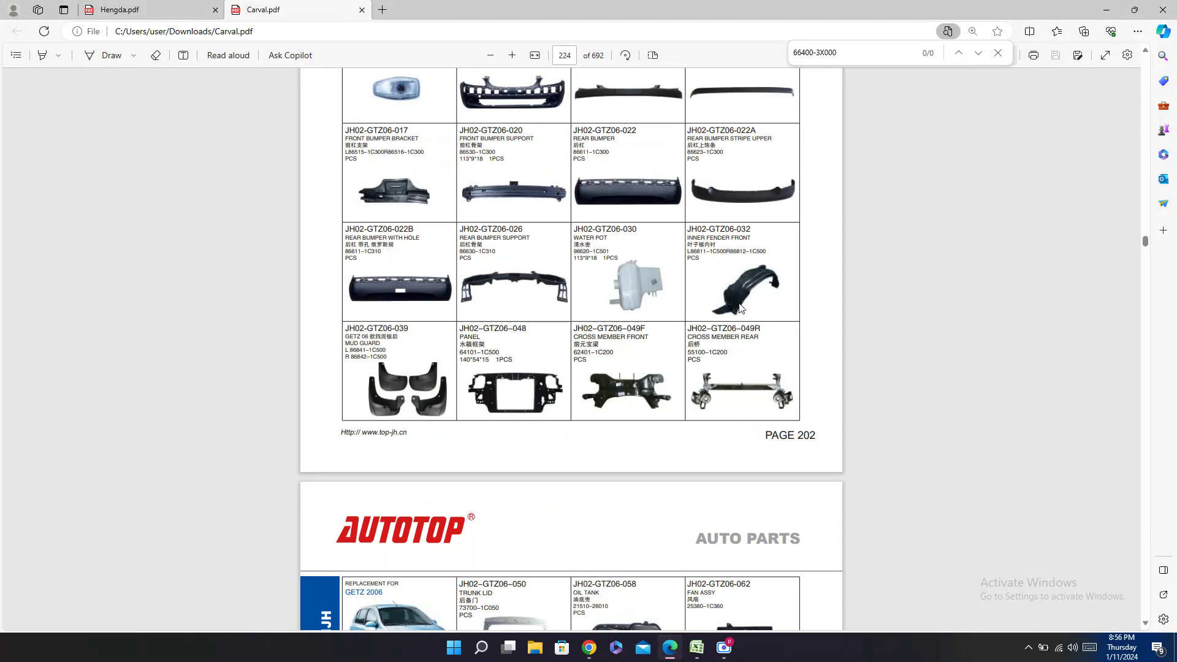
click(697, 648)
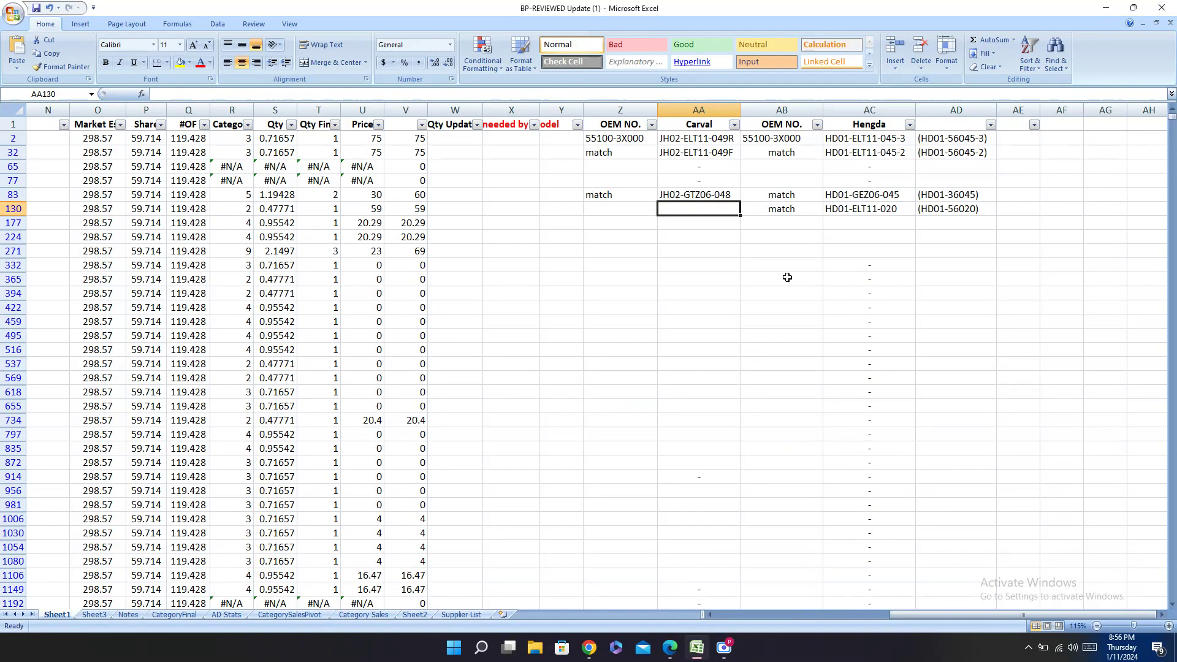
text(-)
key(Return)
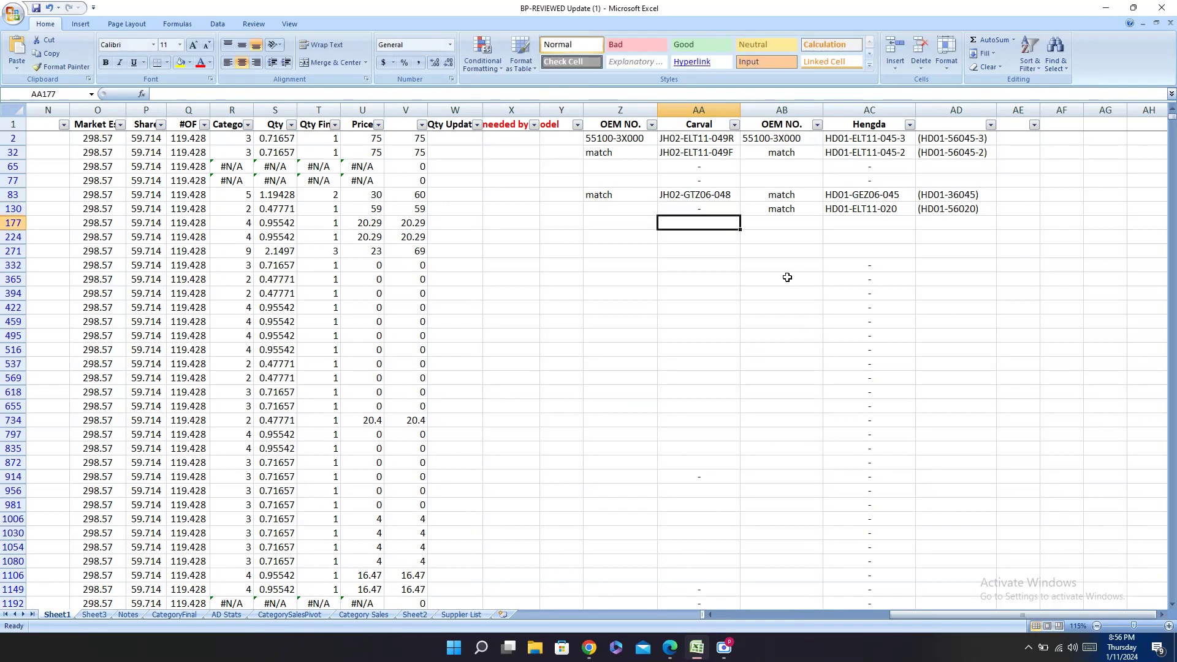
Step: Search Carval.pdf for 'el' and scroll down through the Elantra parts pages
click(670, 647)
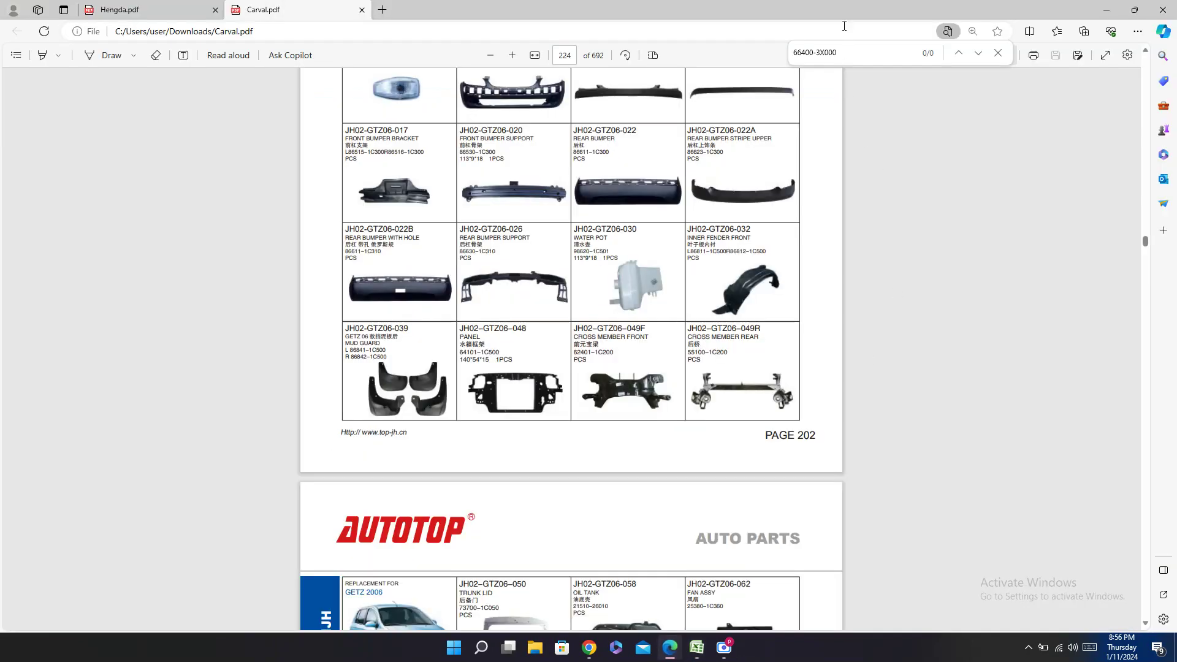
key(ctrl+f)
text(elantra)
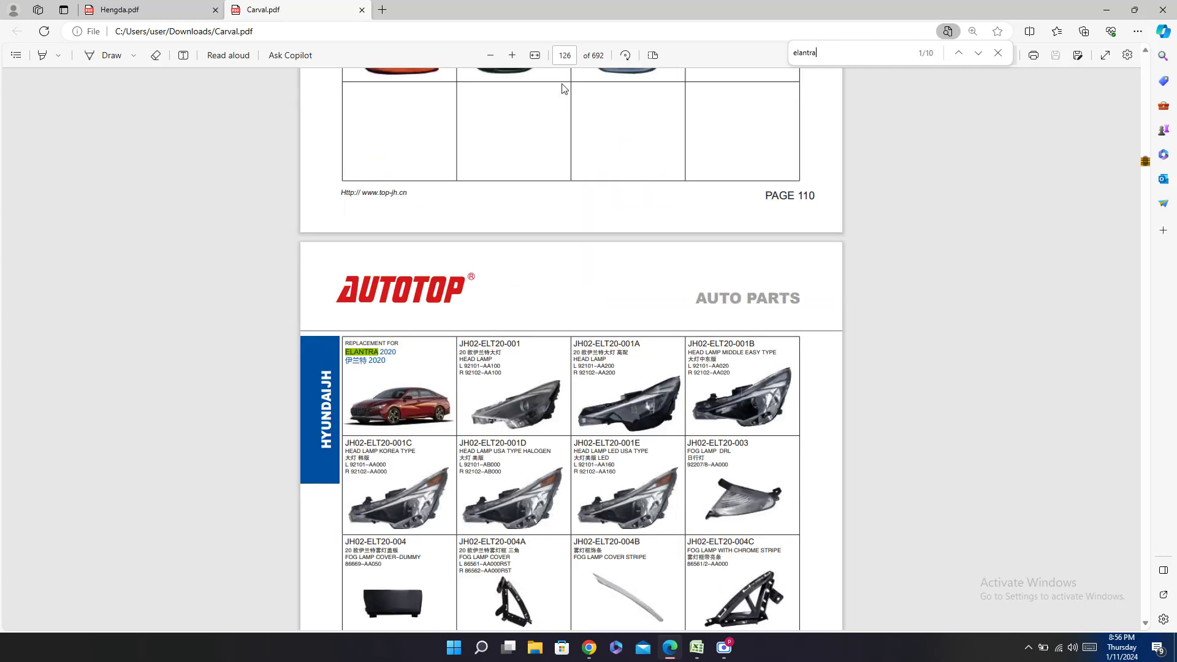
scroll(564, 89, down, 20)
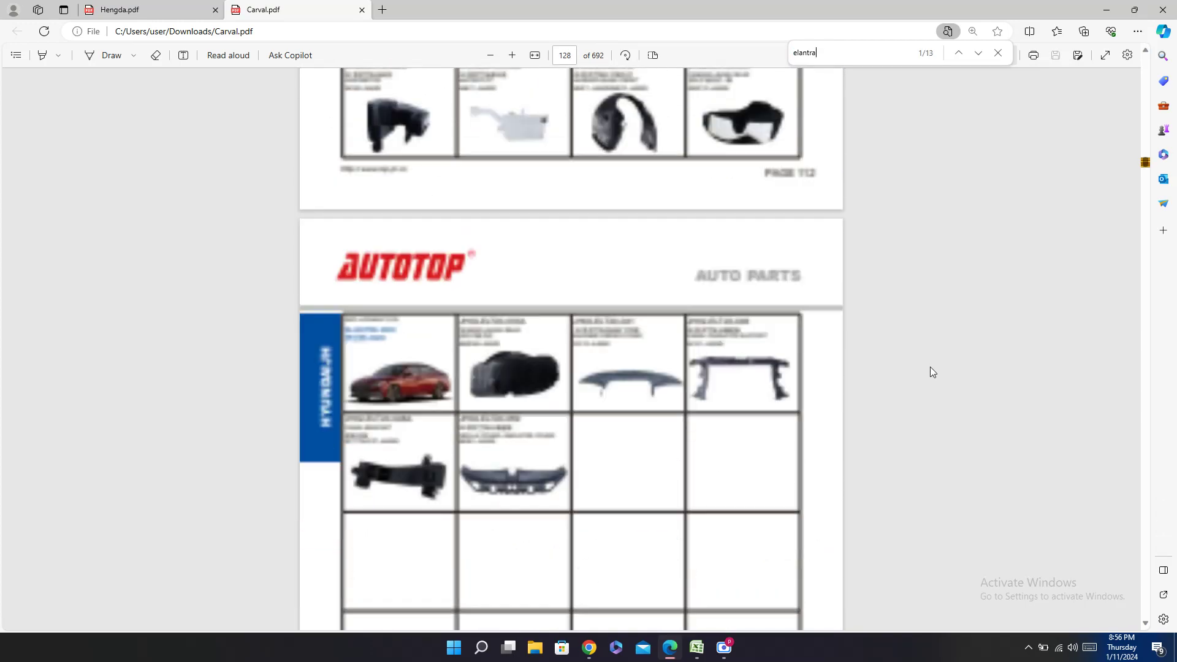
scroll(930, 372, down, 10)
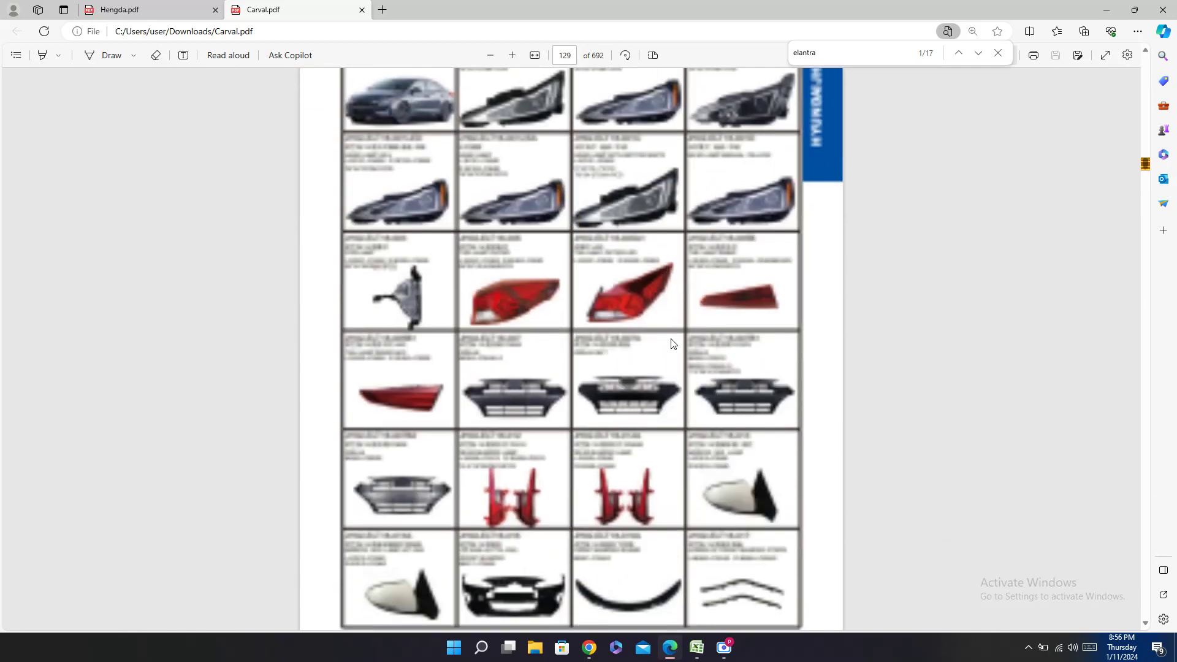
scroll(673, 344, down, 10)
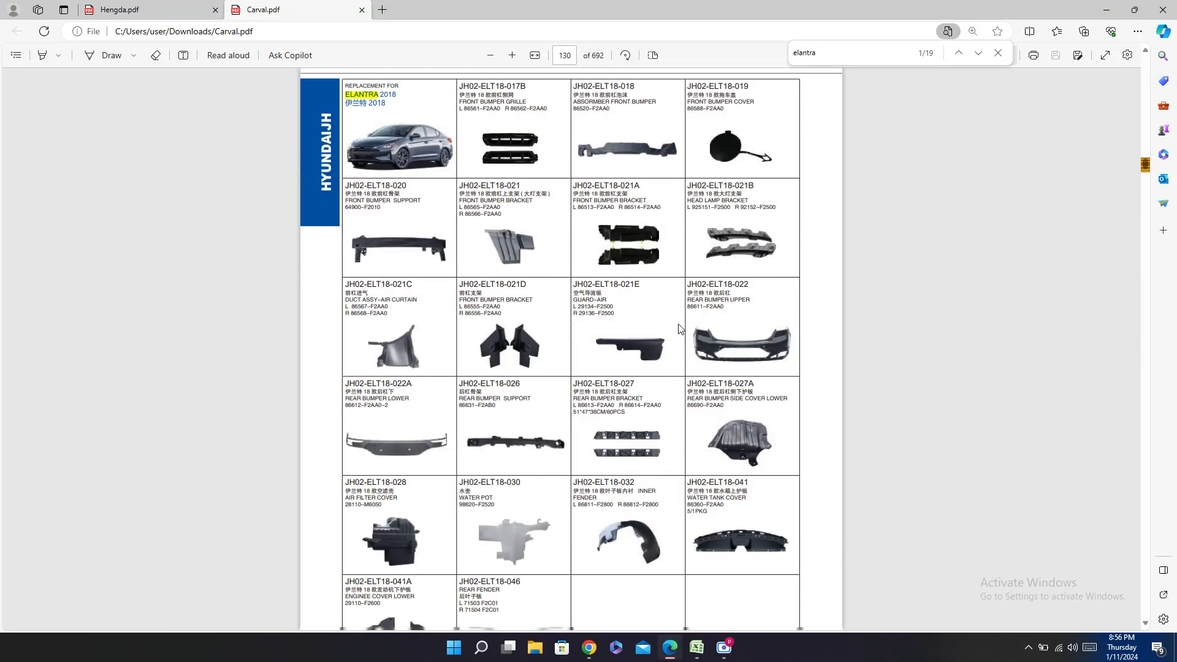
scroll(680, 329, down, 10)
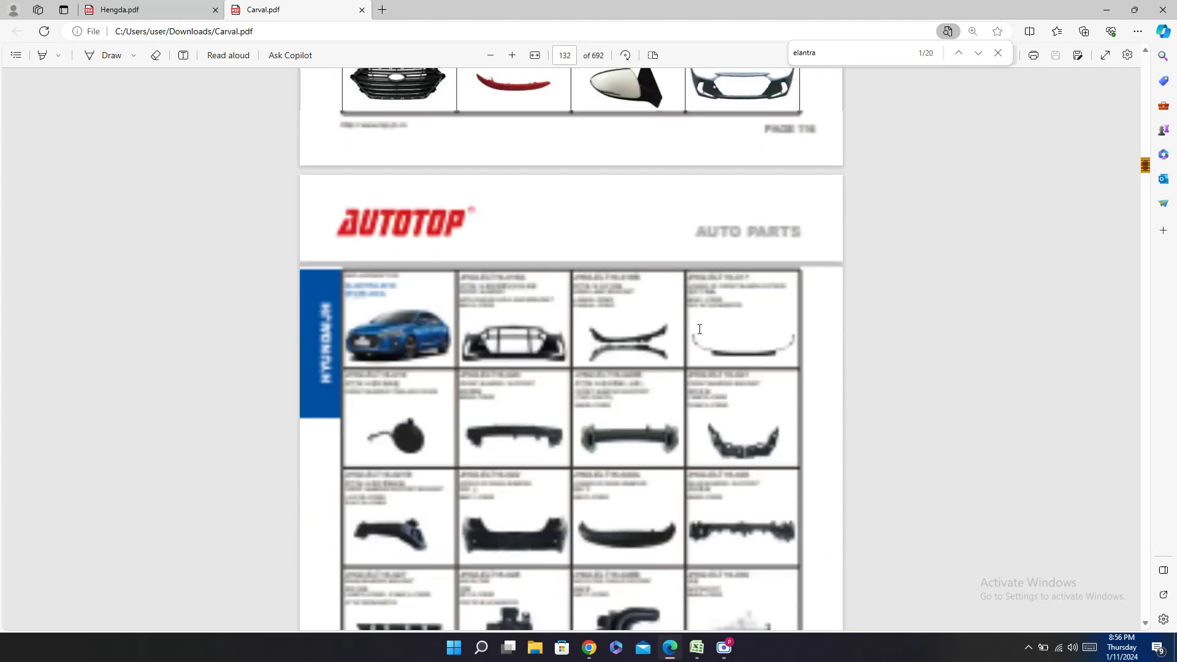
scroll(699, 330, down, 10)
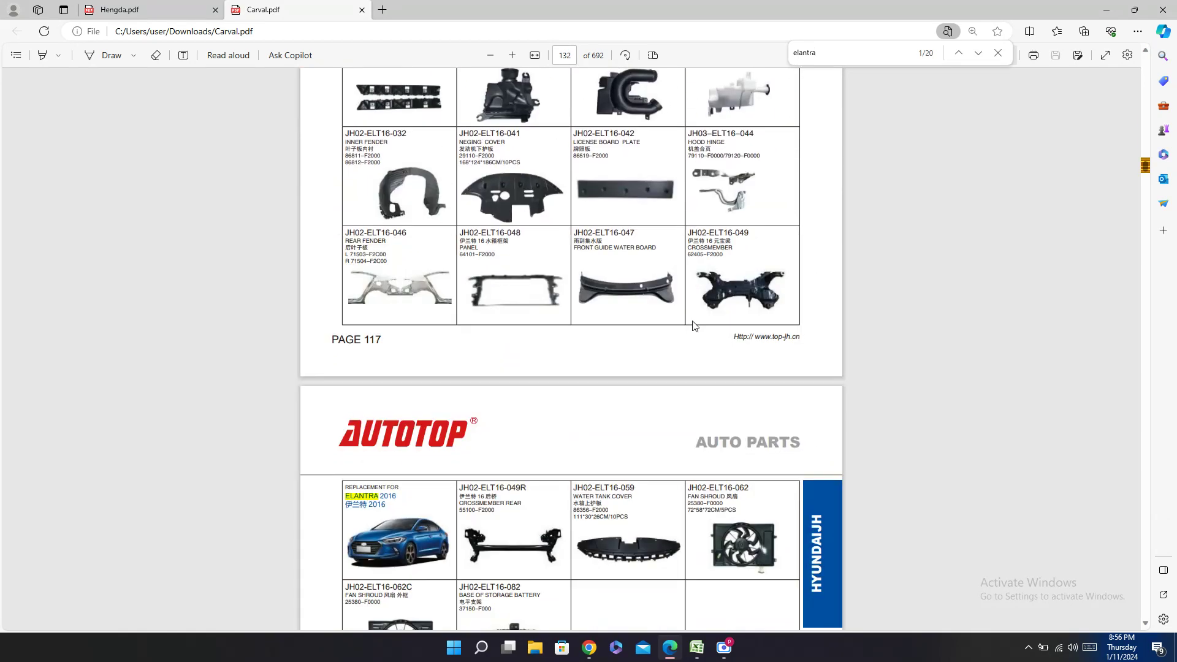
scroll(693, 323, down, 5)
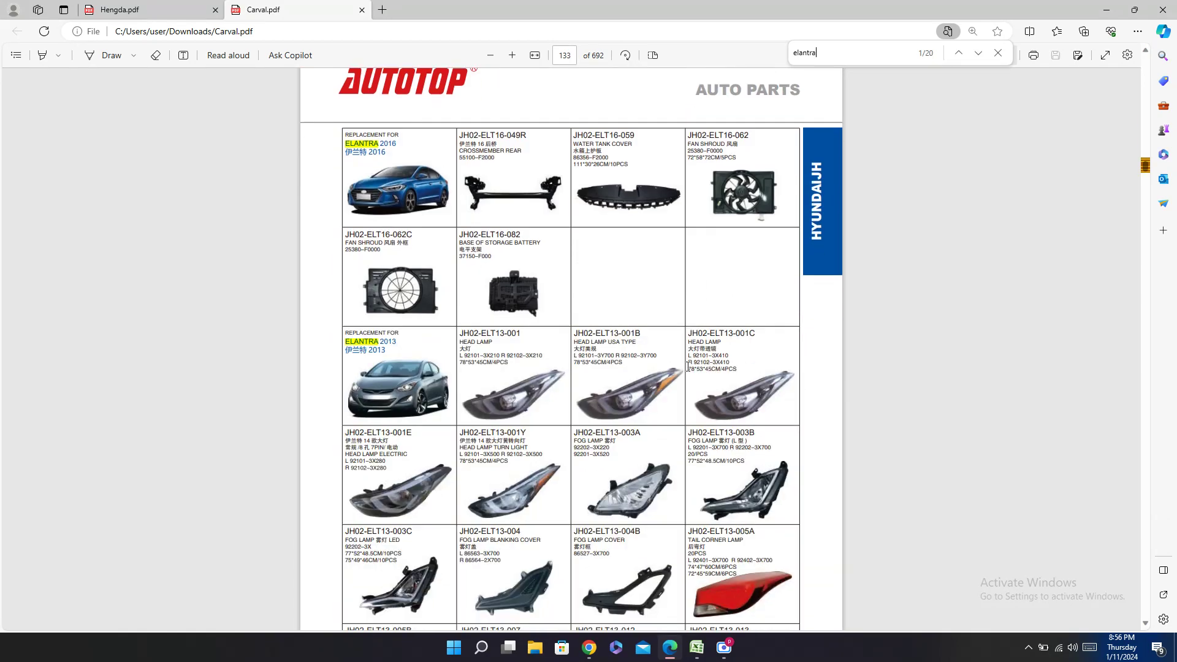
scroll(688, 366, down, 10)
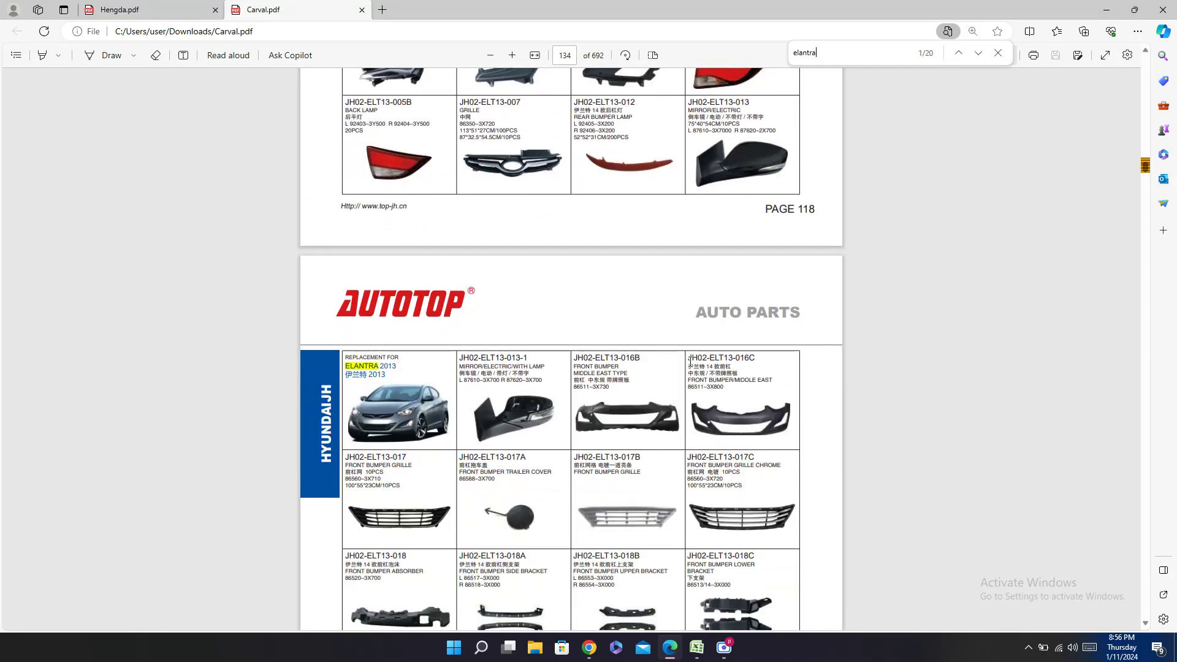
scroll(690, 362, down, 10)
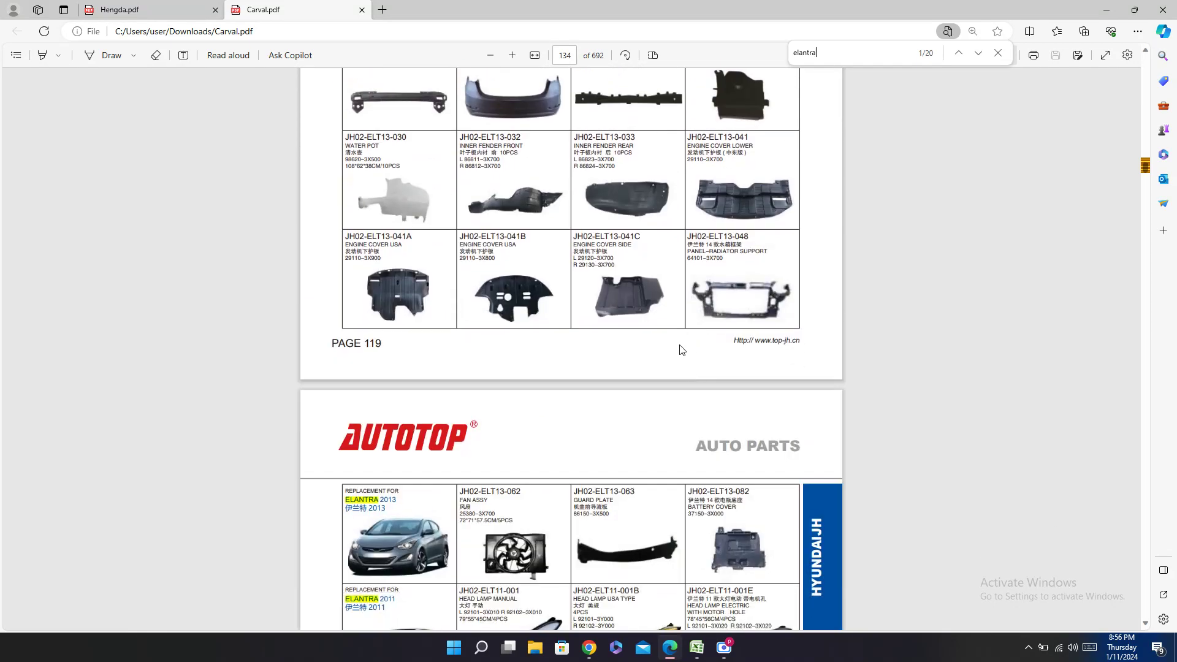
scroll(690, 341, down, 18)
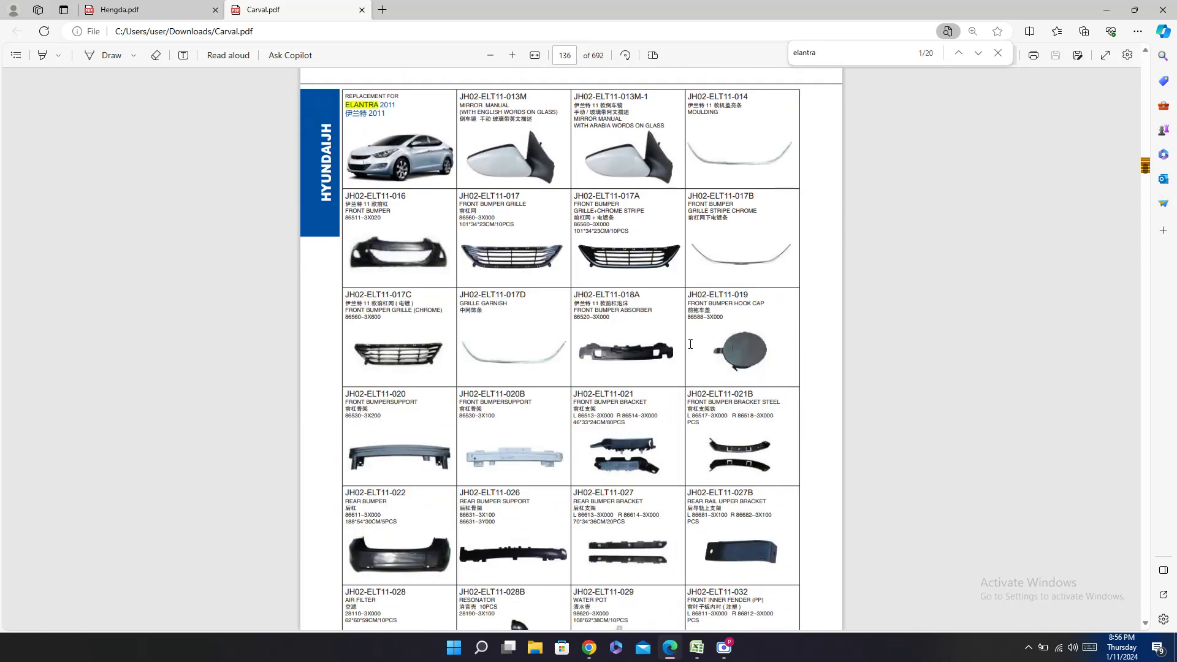
scroll(691, 344, down, 4)
scroll(691, 343, up, 1)
scroll(691, 343, up, 4)
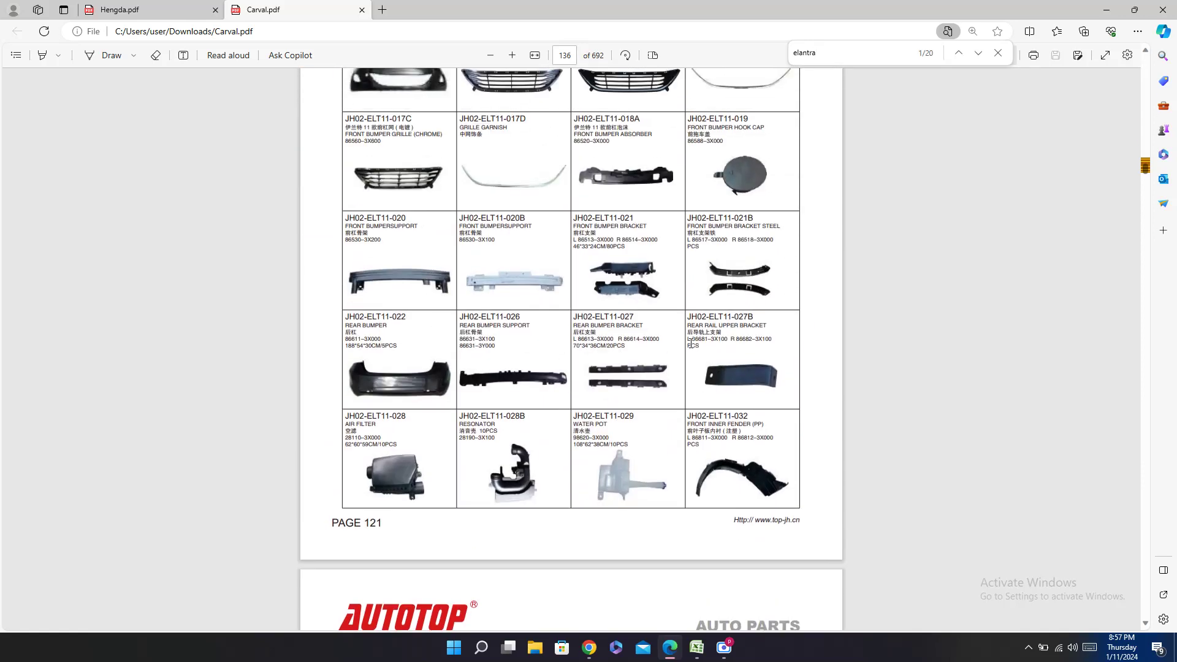
scroll(690, 343, down, 12)
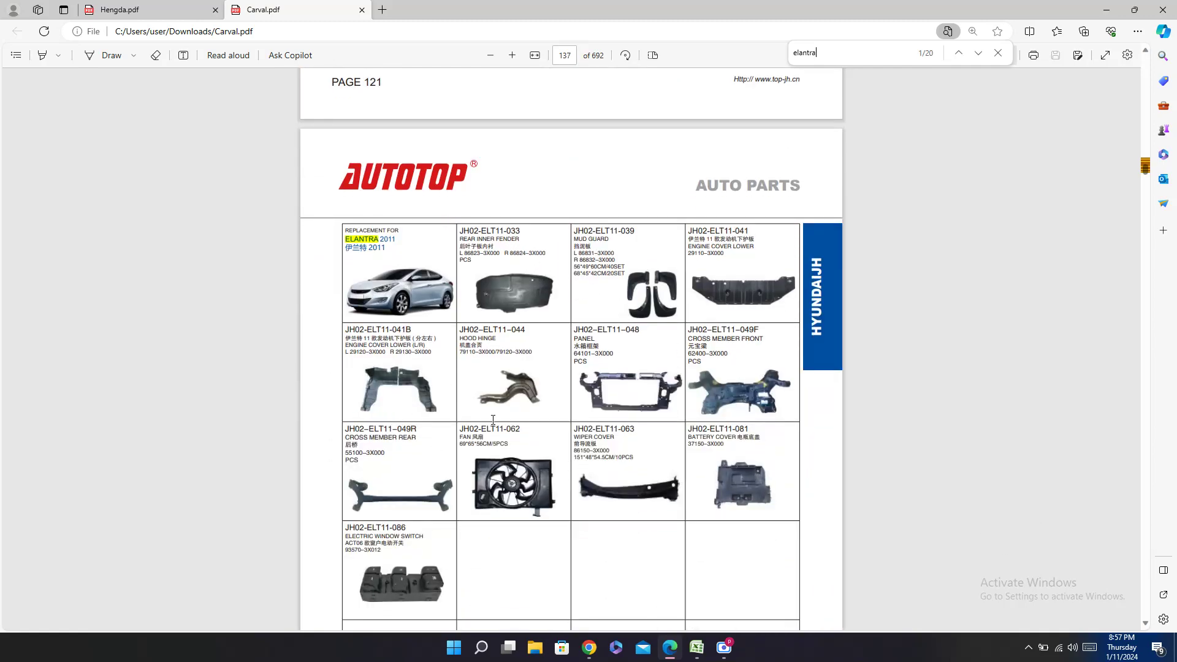
scroll(493, 420, down, 10)
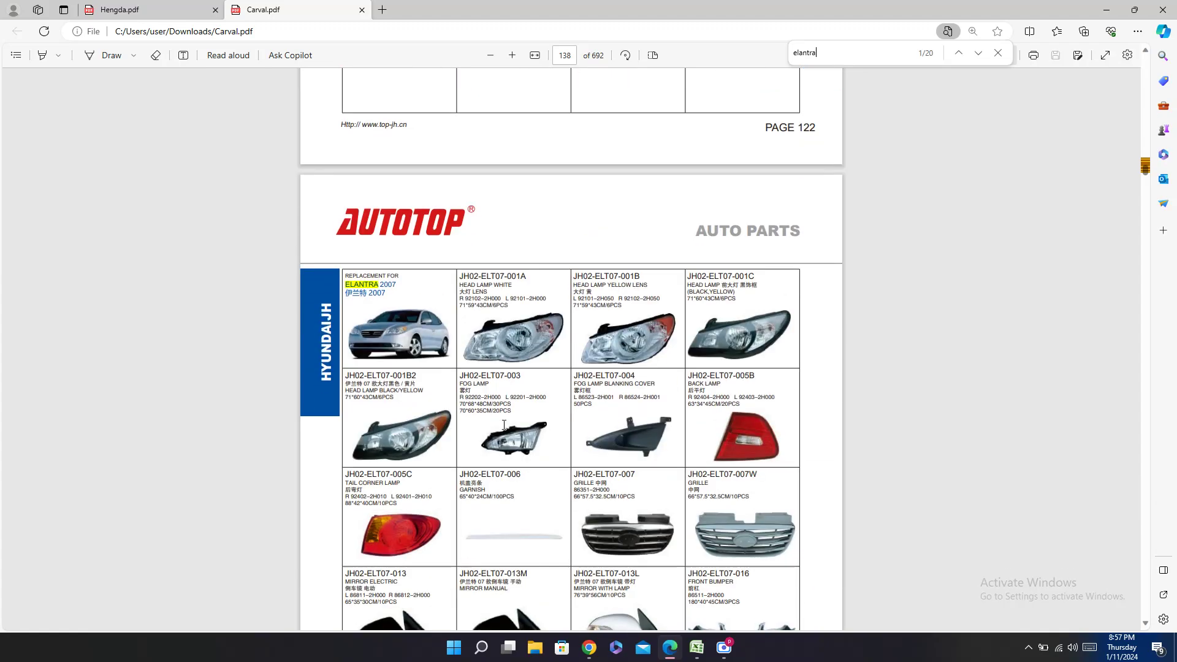
Step: Scroll back up through the Carval Elantra pages, then bring the parts workbook forward
click(698, 647)
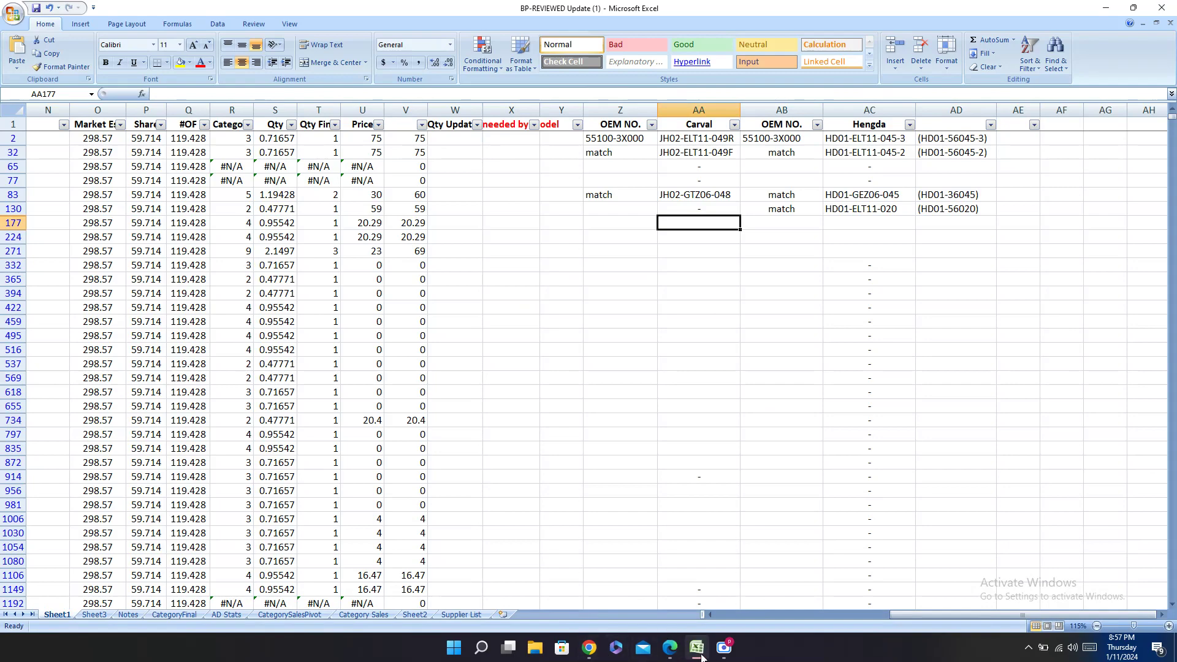
click(696, 655)
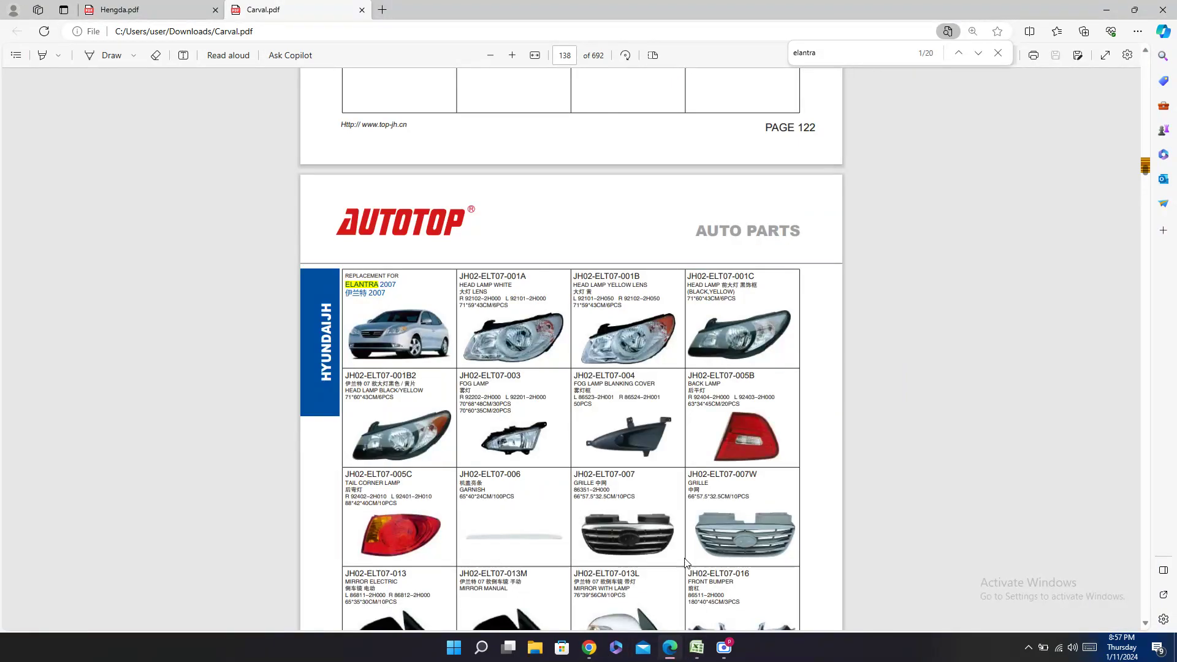
scroll(671, 388, up, 8)
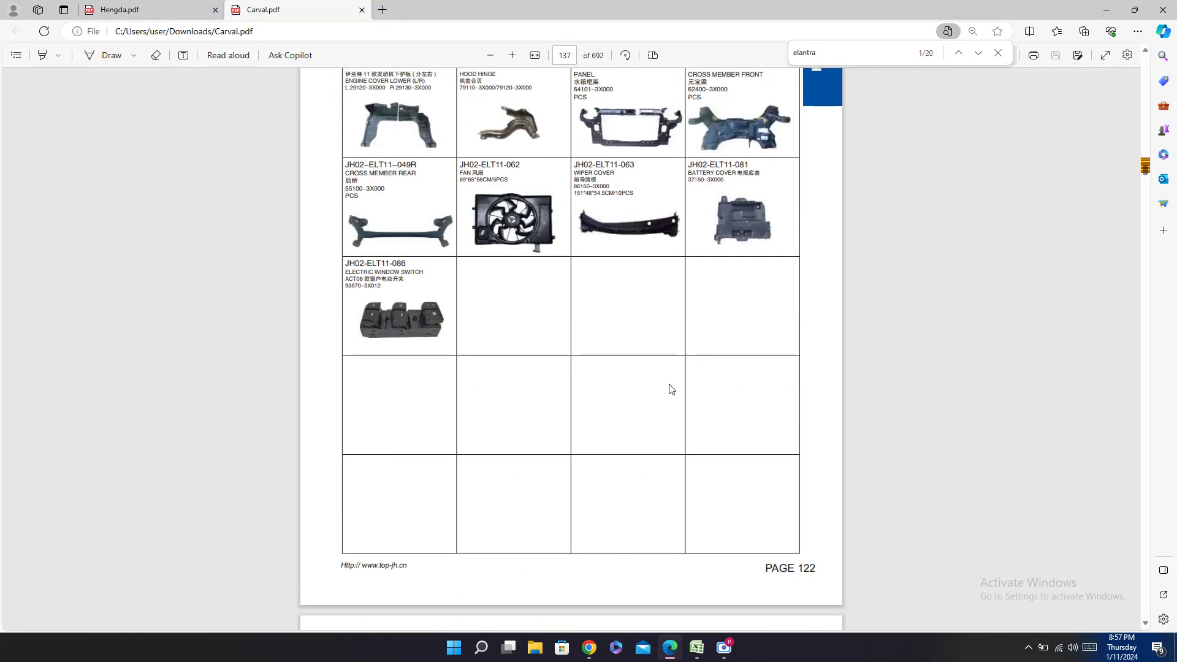
scroll(670, 388, up, 2)
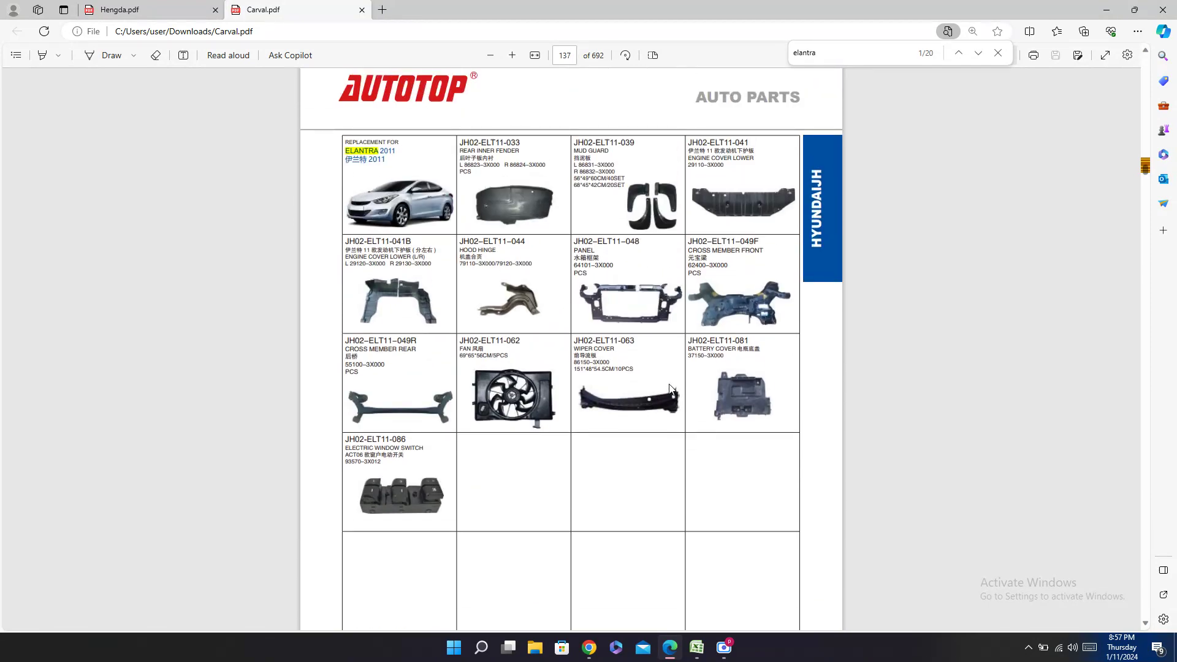
scroll(670, 388, up, 7)
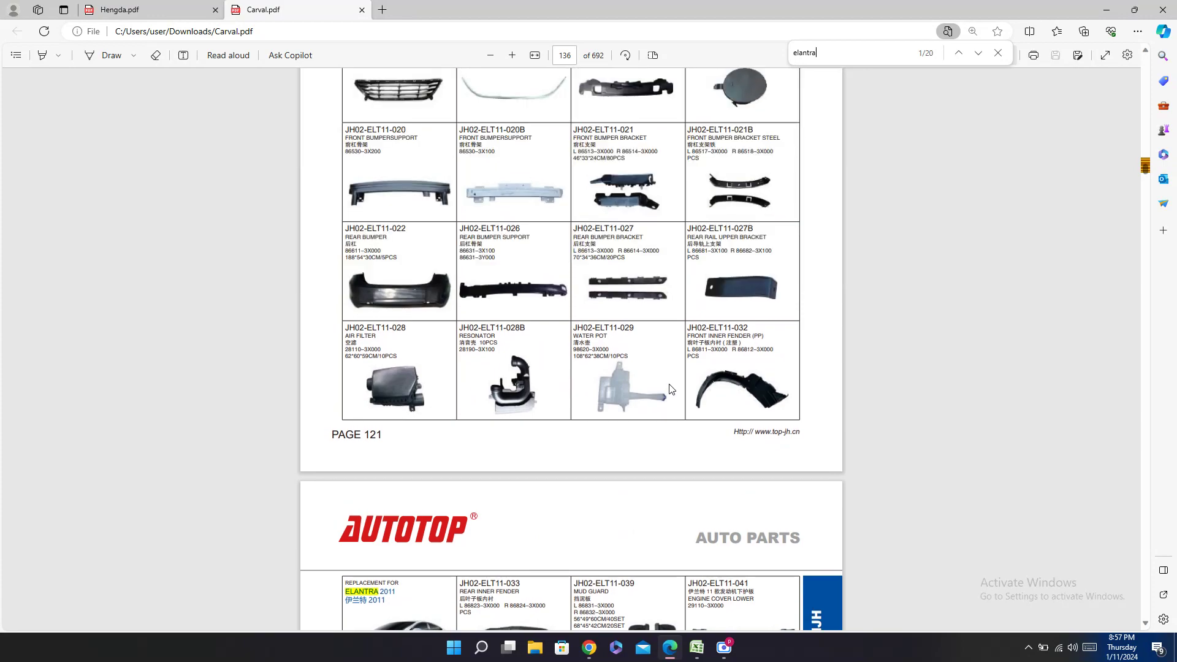
scroll(670, 388, down, 6)
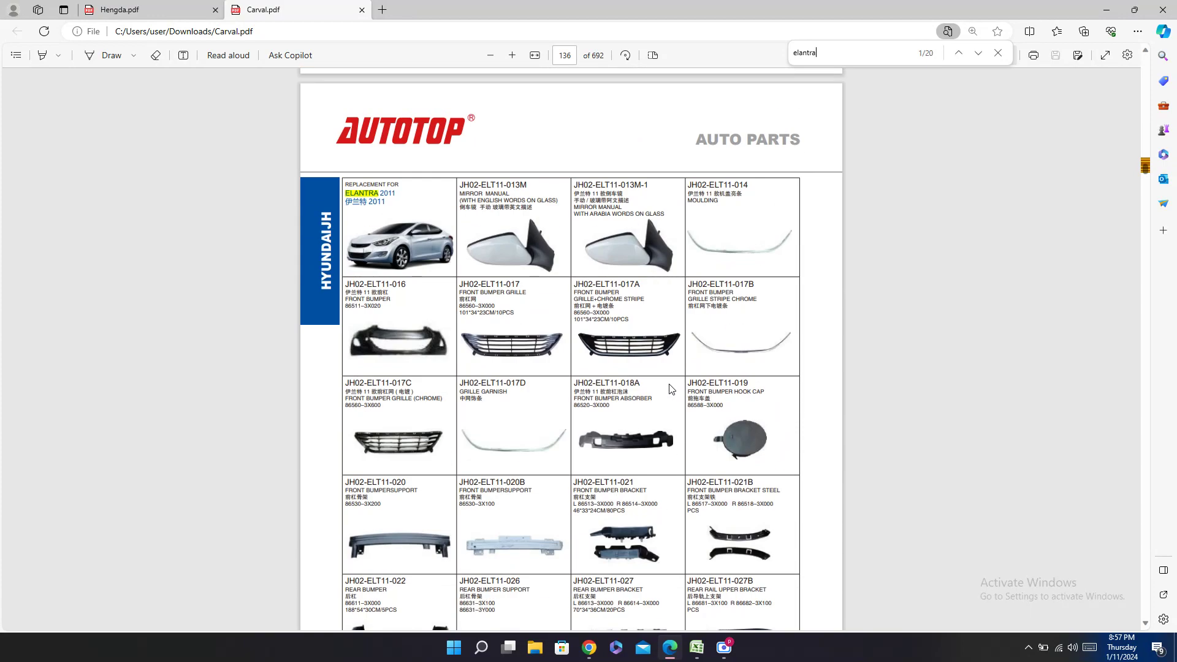
scroll(670, 388, up, 9)
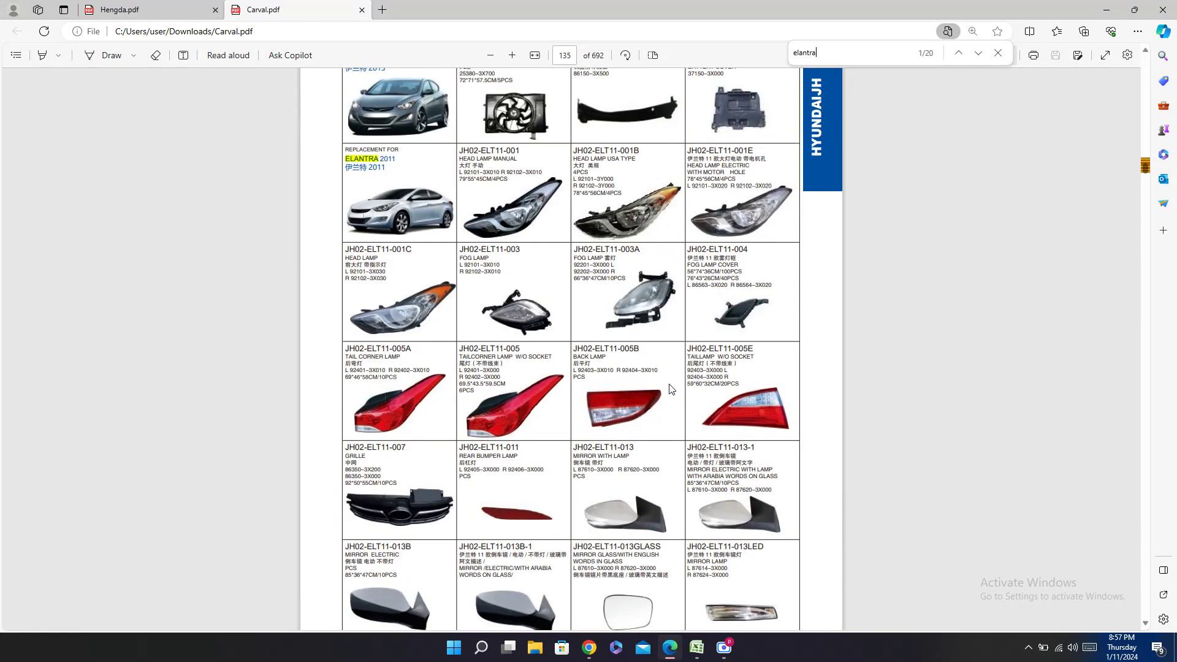
scroll(671, 388, up, 1)
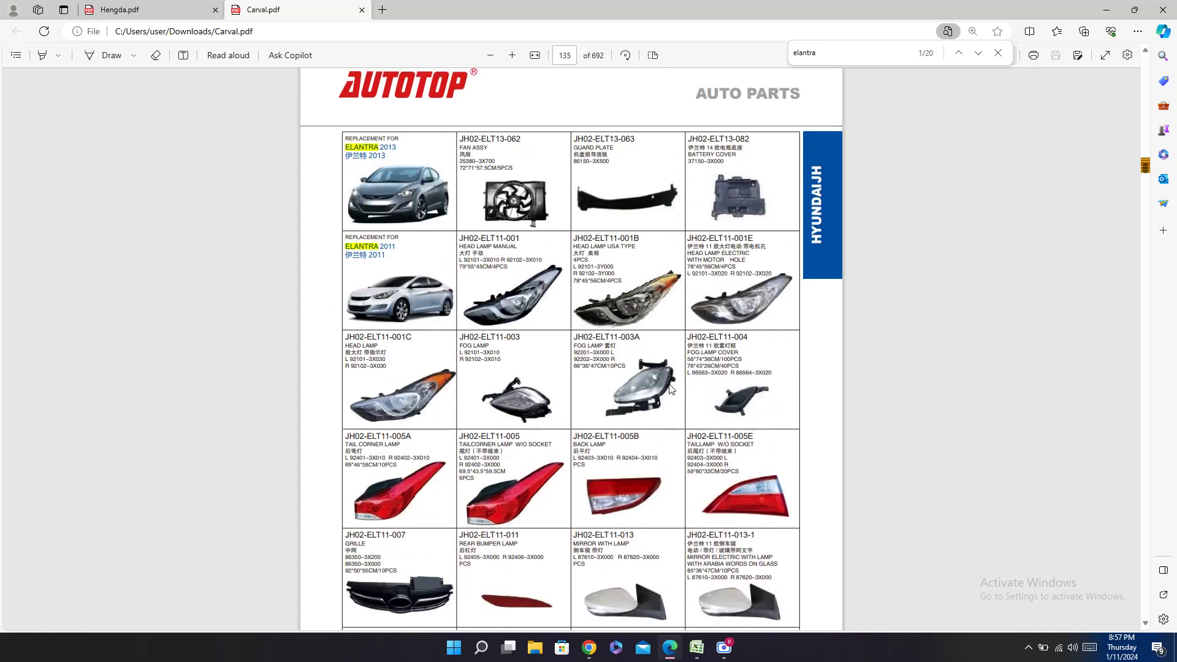
click(699, 648)
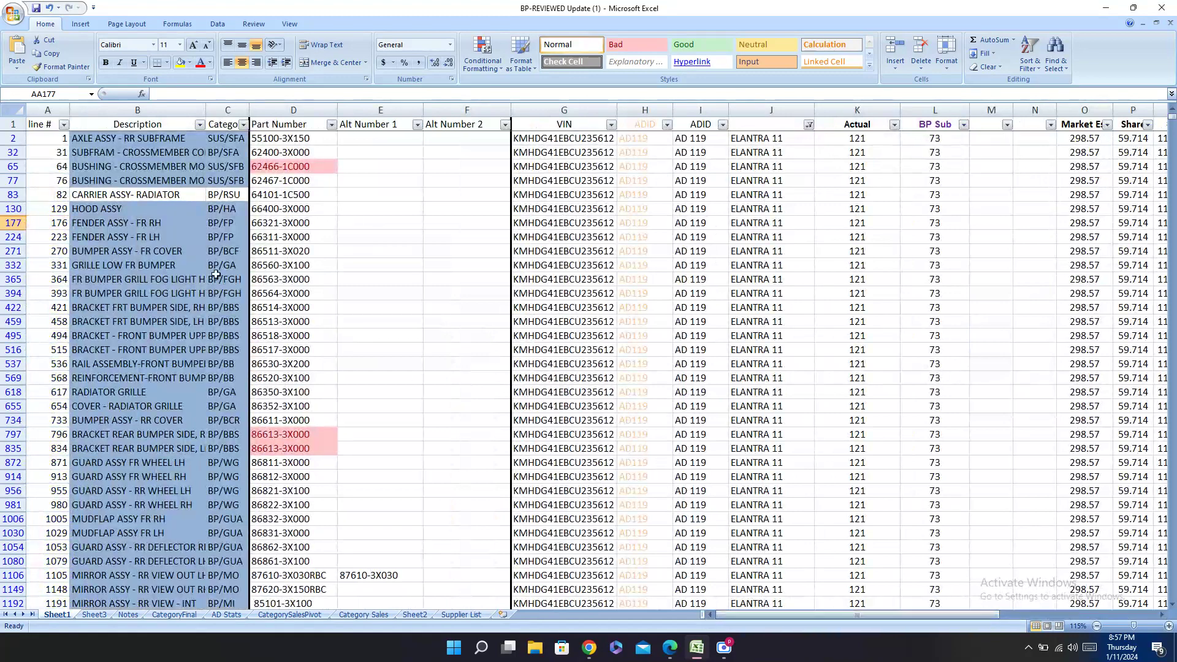
Step: Copy fender number 66321-3X000 from row 177 and search the Carval catalogue for it
click(293, 225)
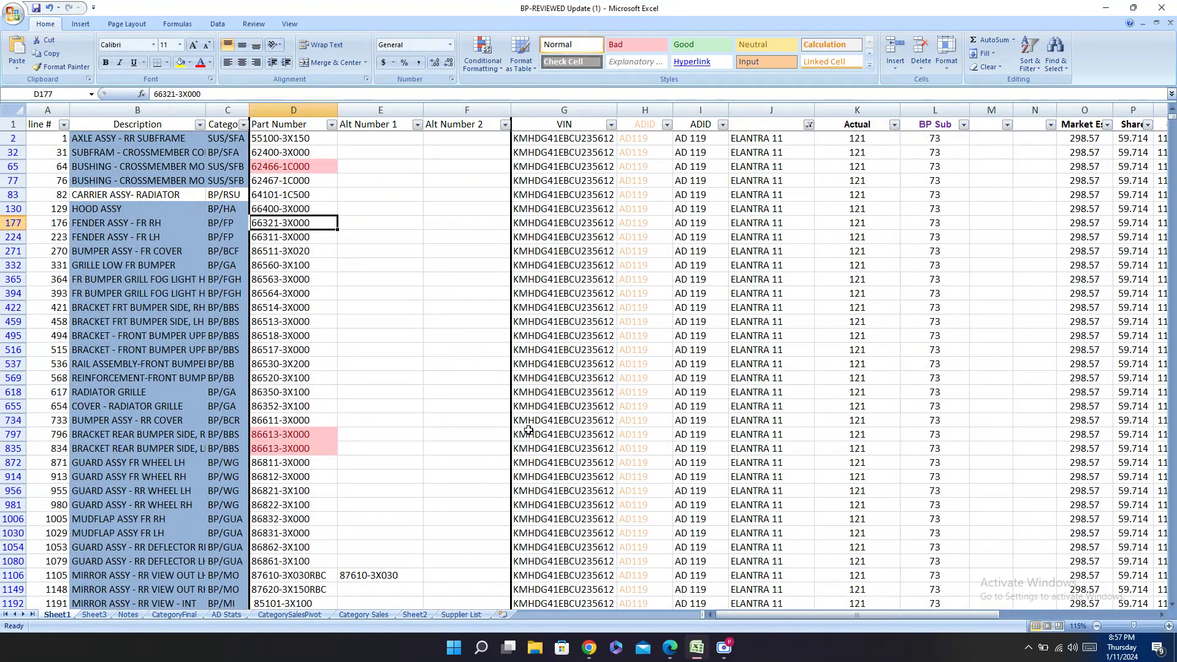
click(674, 658)
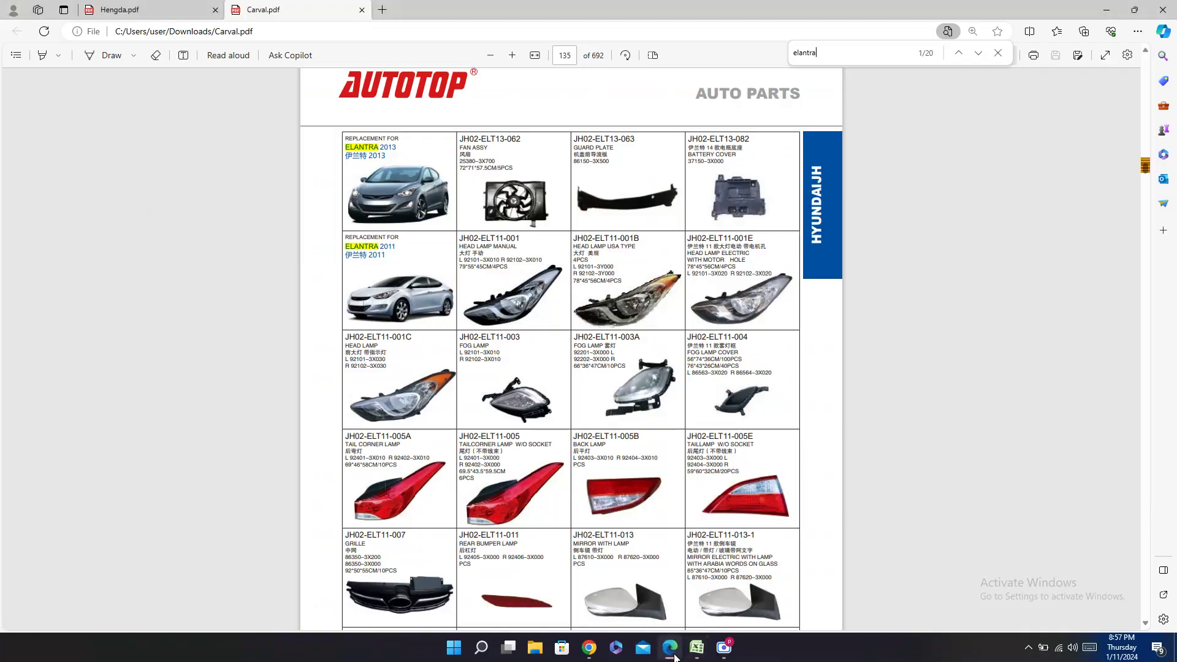
key(ctrl+a)
text(66321-3X000)
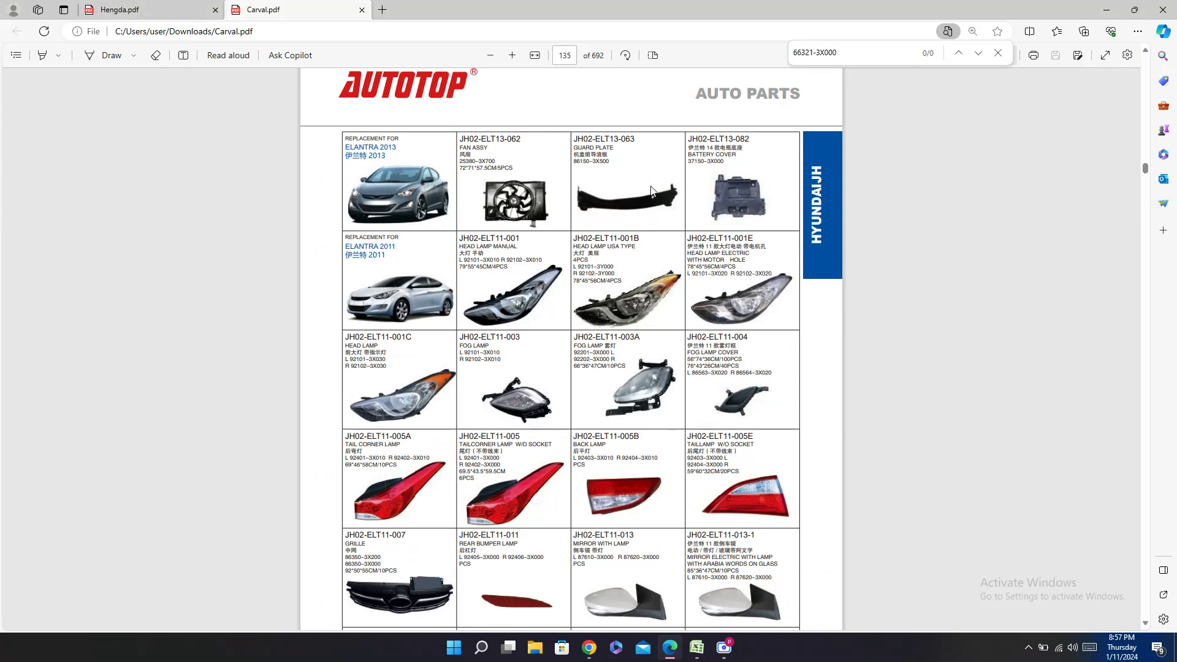
scroll(587, 223, down, 10)
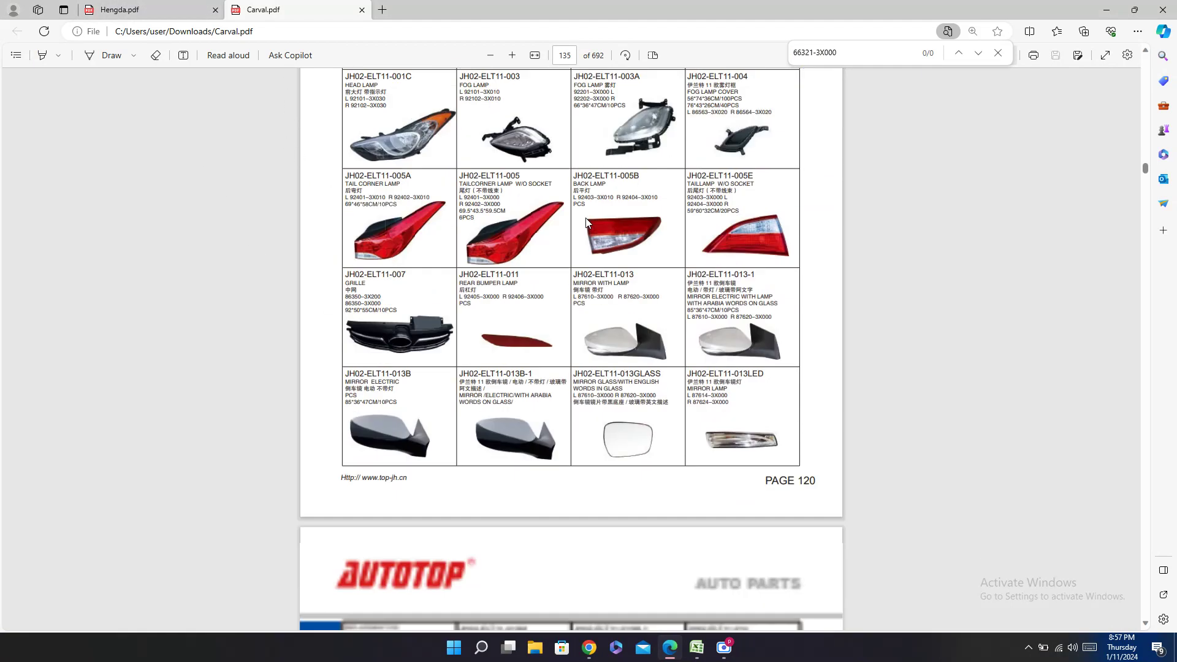
Step: Search the Hengda catalogue for 66321-3X000 and select its match HD01-ELT11-021
click(132, 9)
key(ctrl+f)
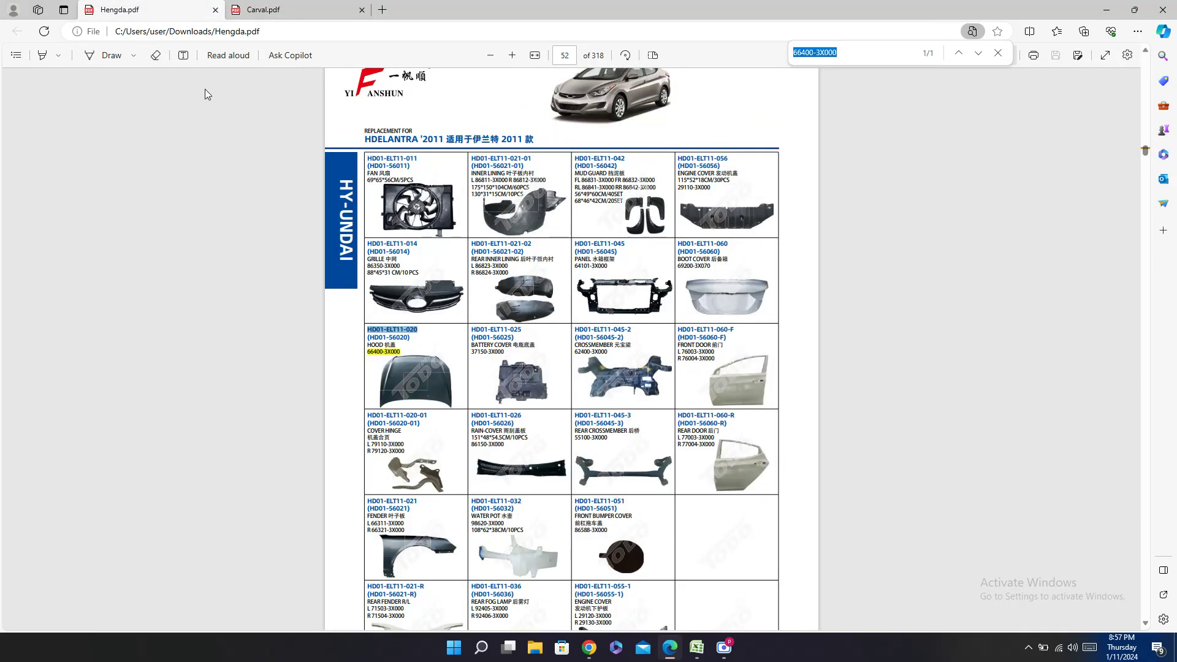
text(66321-3X000)
scroll(532, 319, down, 3)
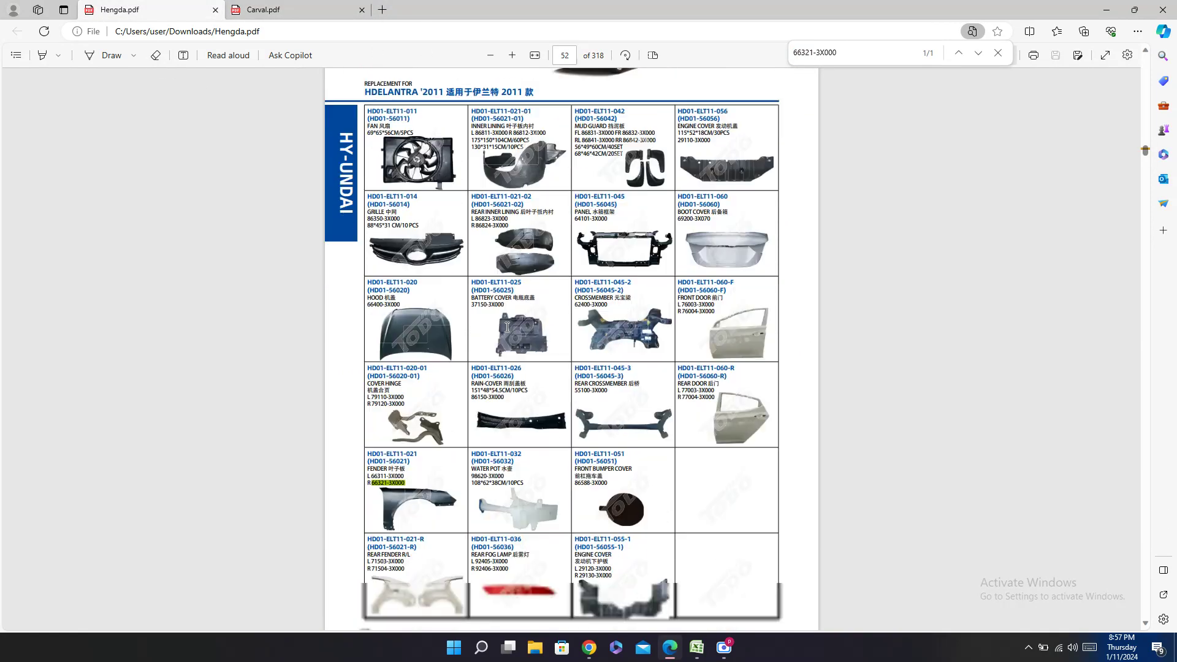
double_click(392, 413)
key(ctrl+c)
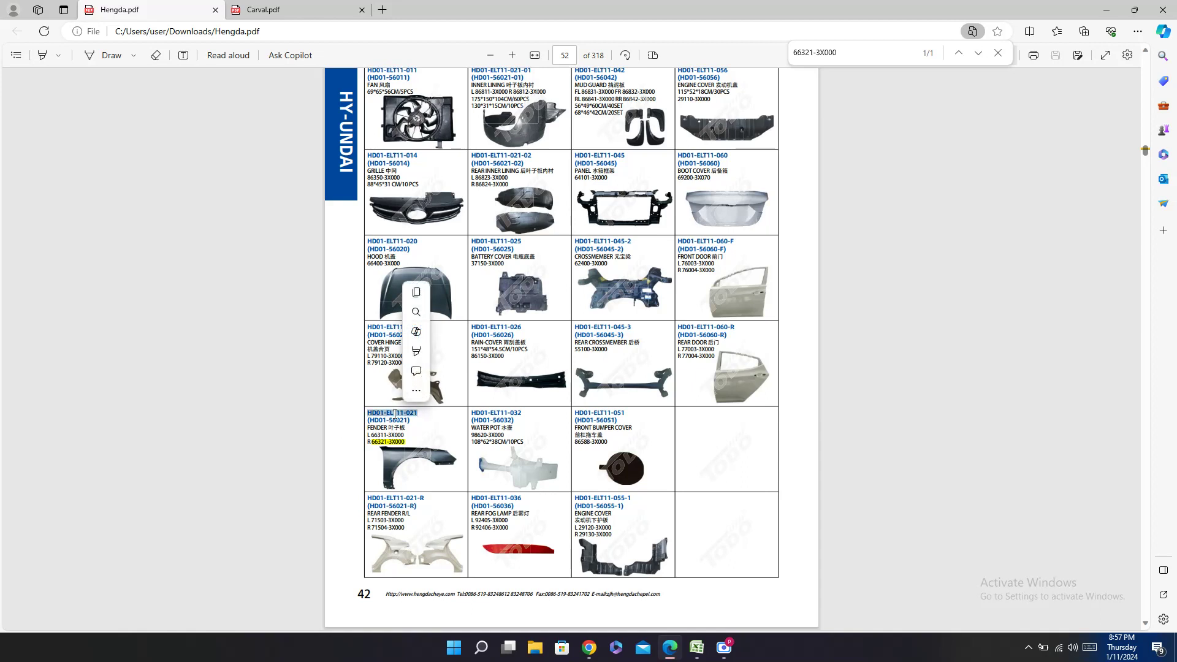
click(697, 648)
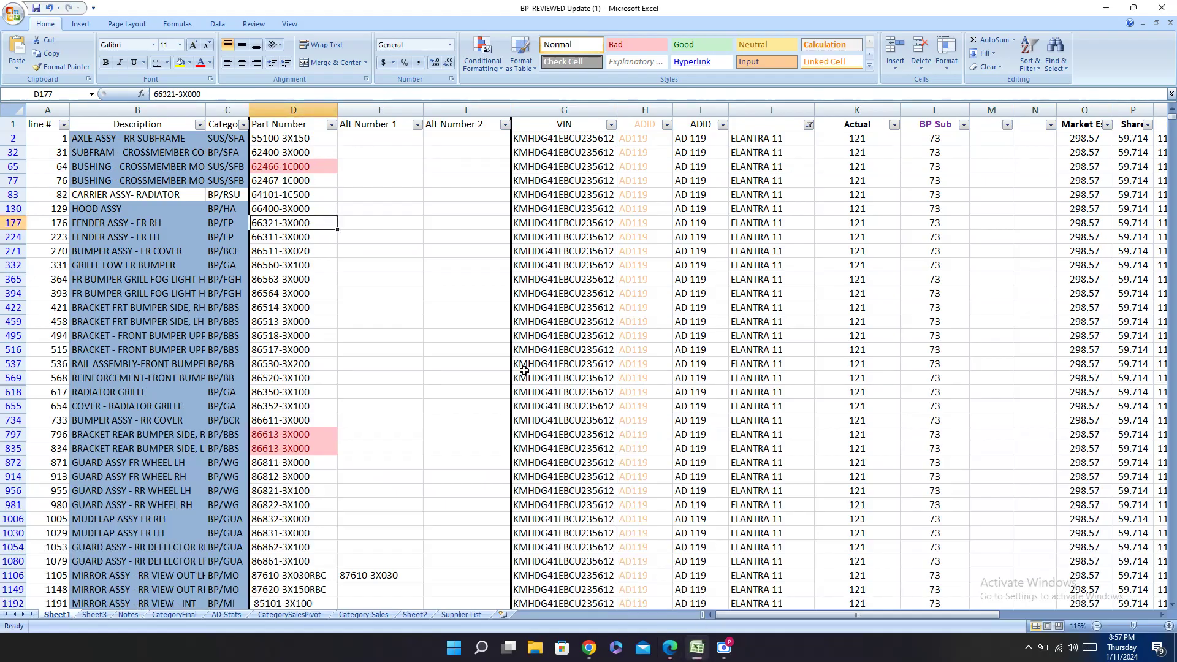
Step: Paste HD01-ELT11-021 into the Hengda cells of rows 177 and 224 and mark both OEM match
key(Right)
key(Right)
key(Right)
key(Right)
key(Right)
key(Right)
key(Right)
key(Right)
key(Right)
key(Right)
key(Right)
key(Right)
key(Right)
key(Right)
key(Right)
key(Right)
key(Right)
key(Right)
key(Right)
key(Right)
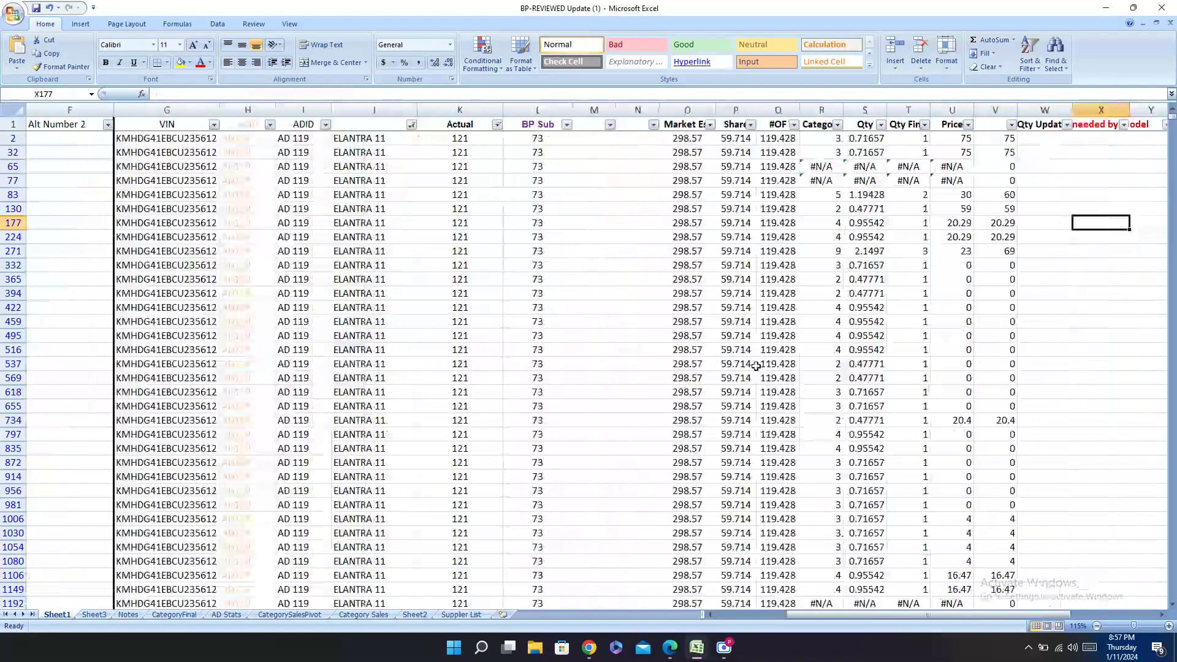
key(Left)
key(Left)
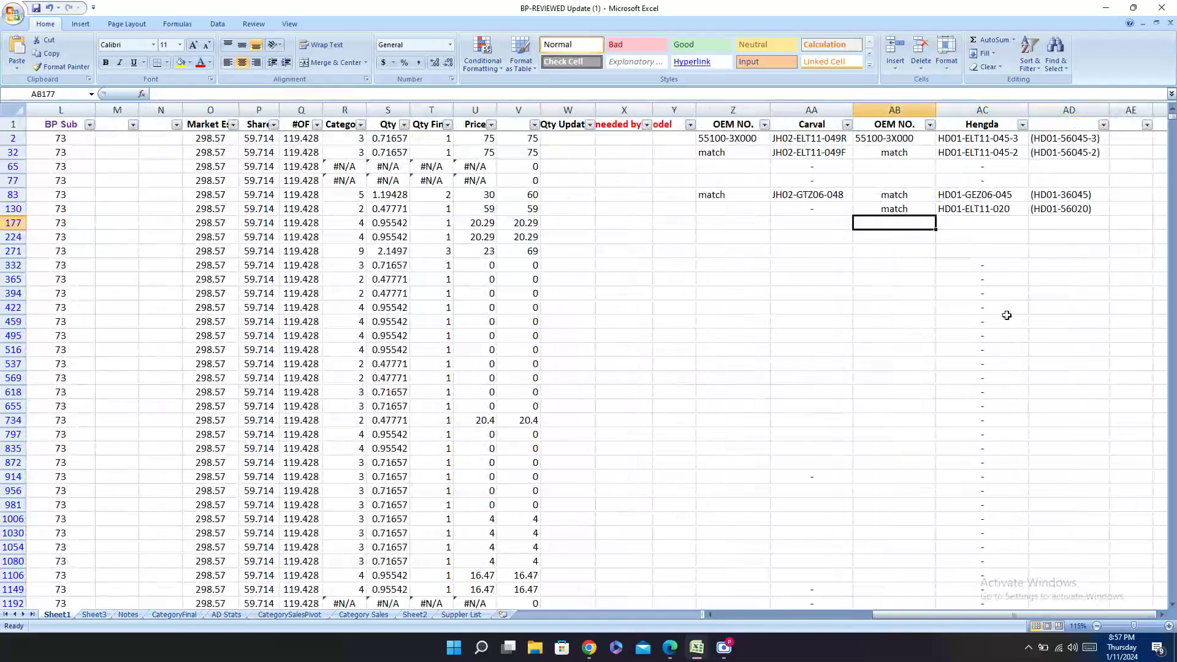
key(Right)
key(ctrl+v)
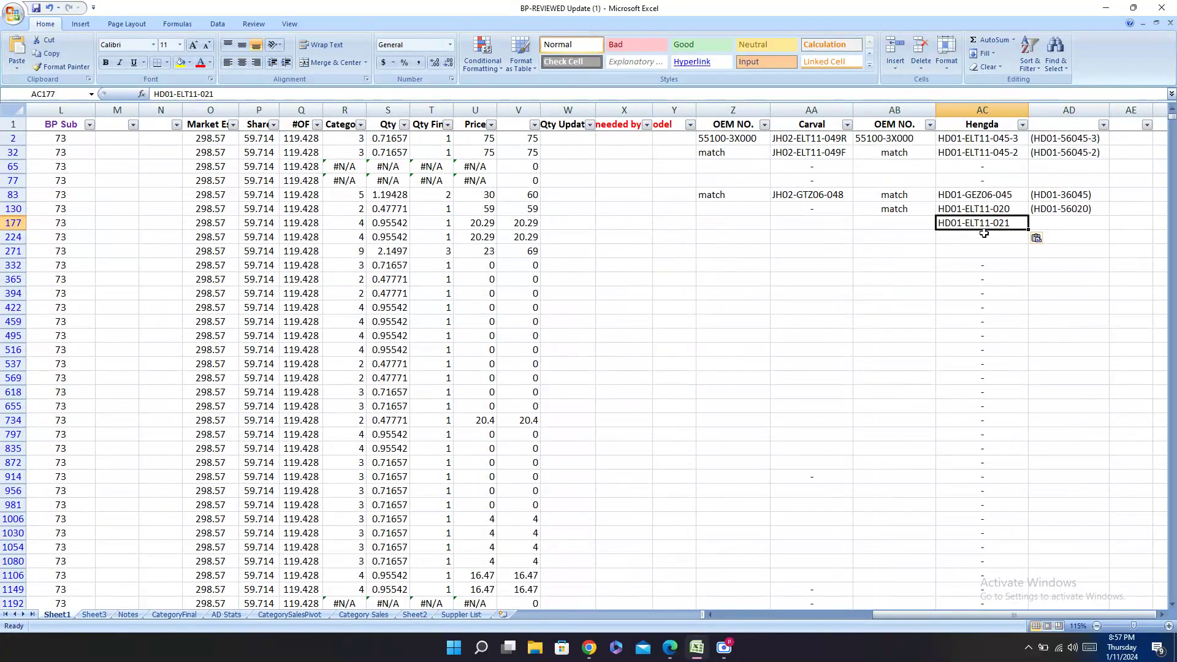
key(Down)
key(ctrl+v)
click(884, 219)
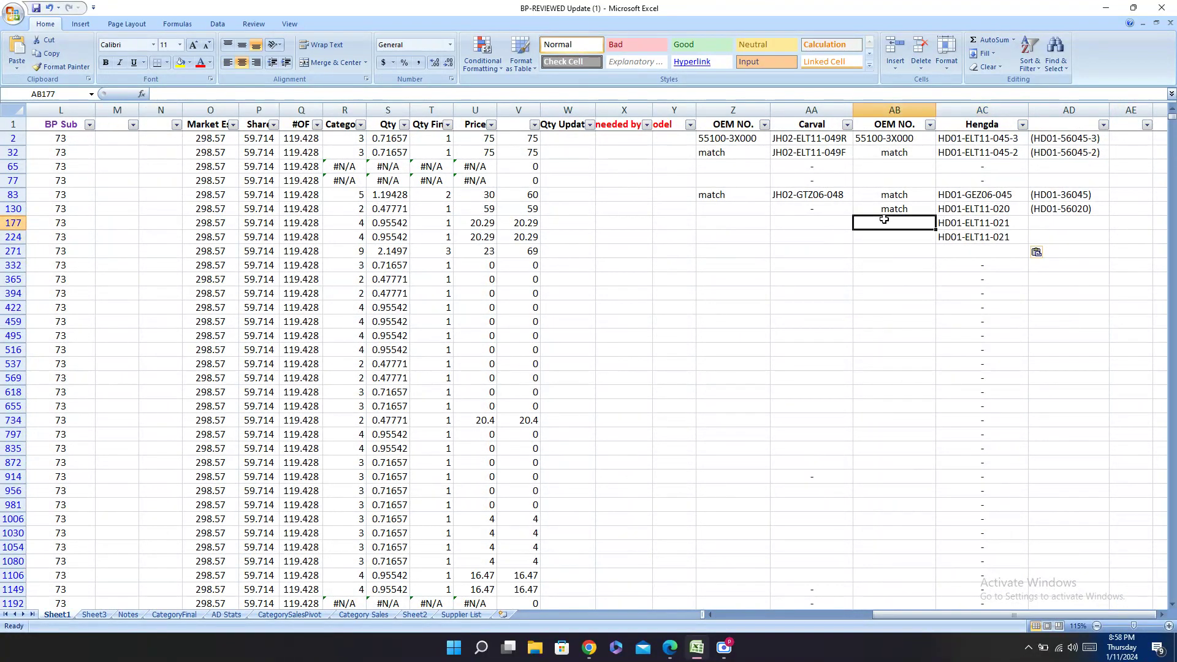
text(match)
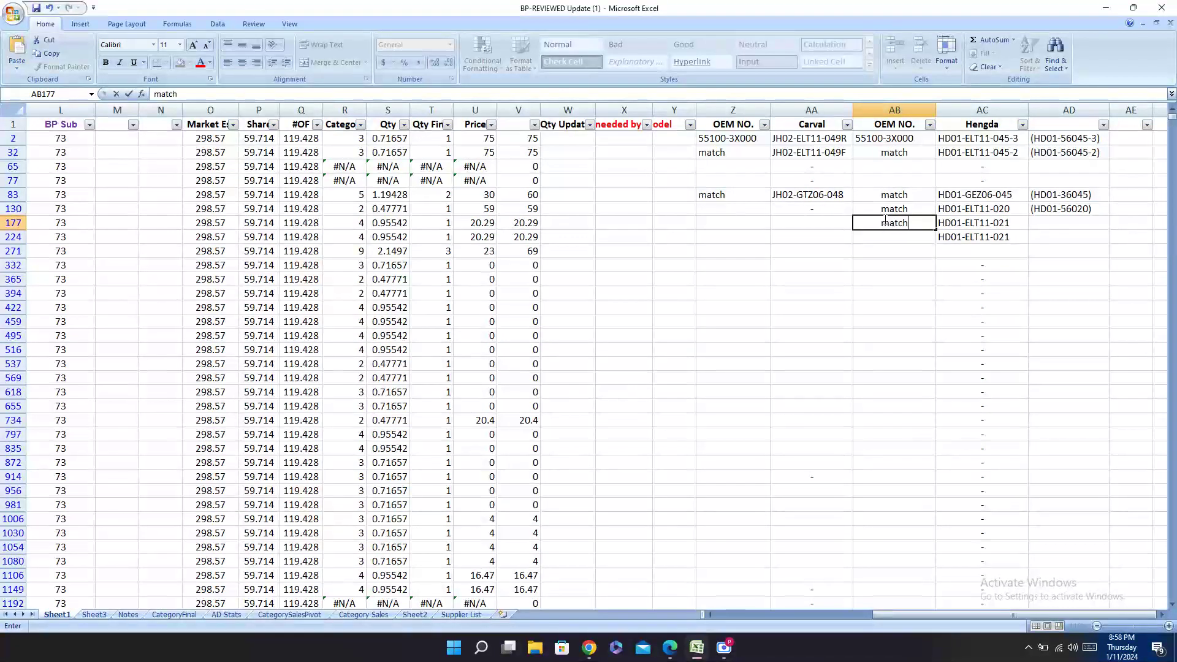
key(Return)
text(mat)
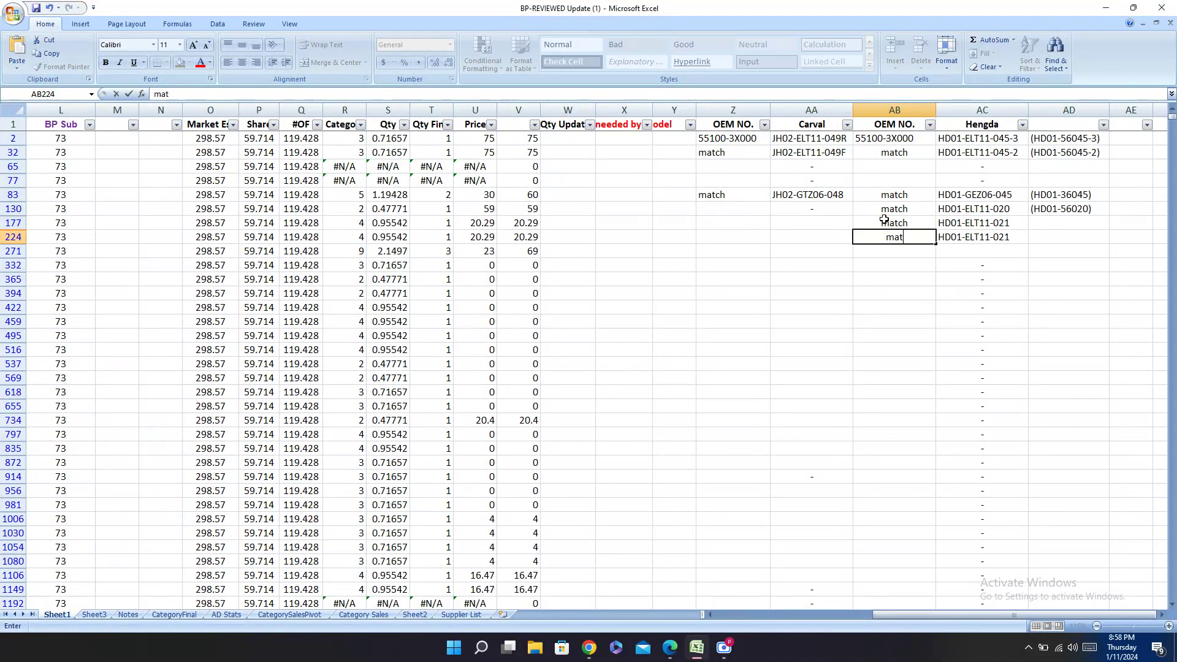
text(ch)
key(Tab)
key(Tab)
key(Tab)
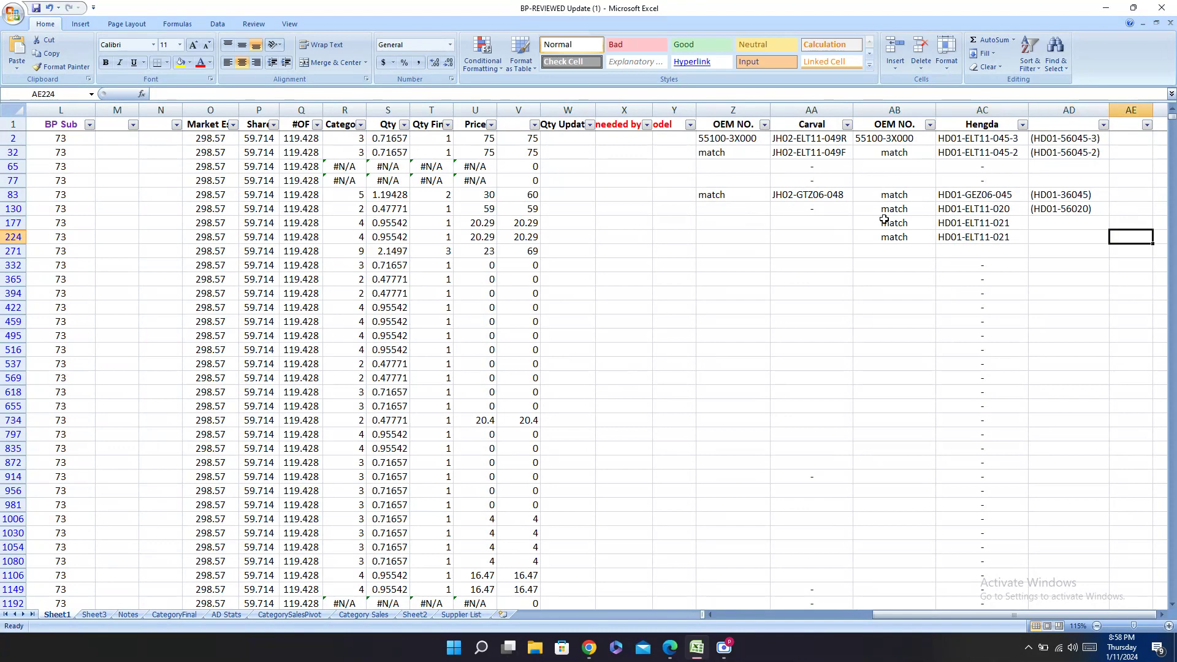
Step: Fill the Hengda alternate cells of rows 177 and 224 with (HD01-56021)
click(670, 648)
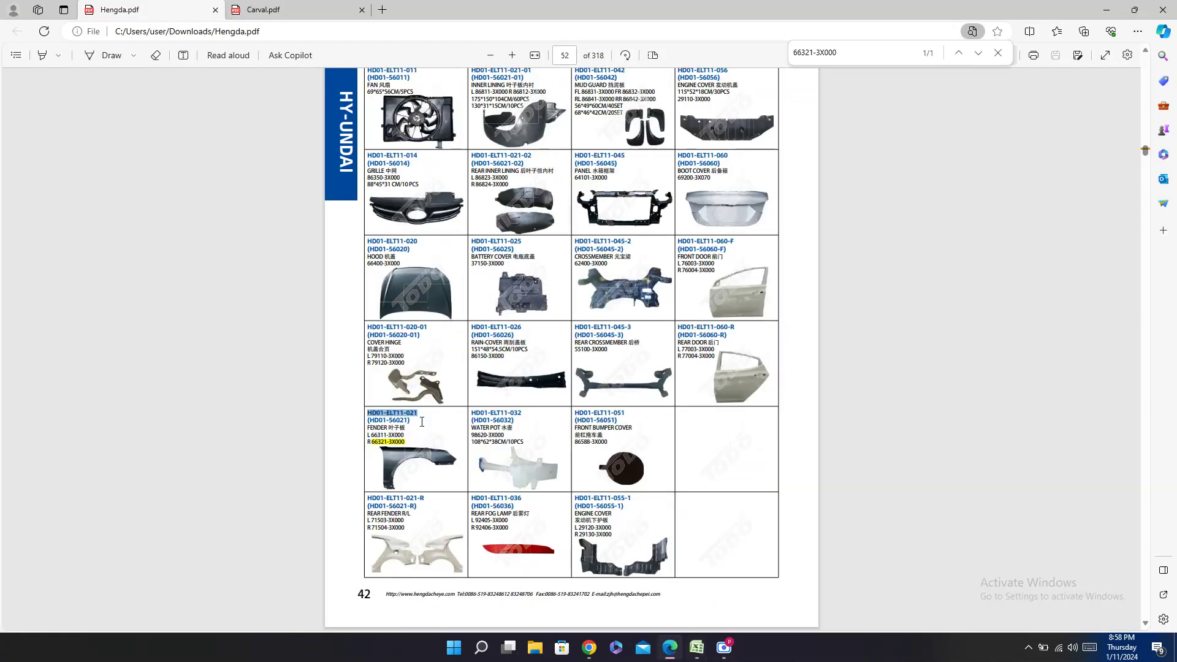
click(403, 418)
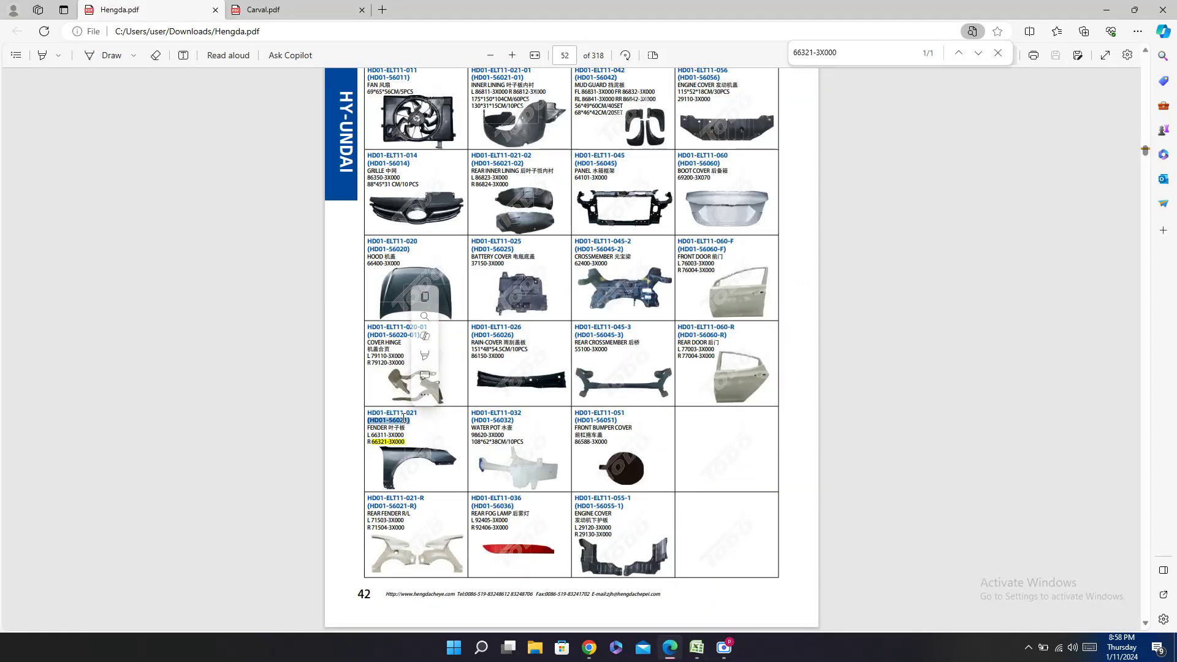
click(698, 648)
click(1034, 224)
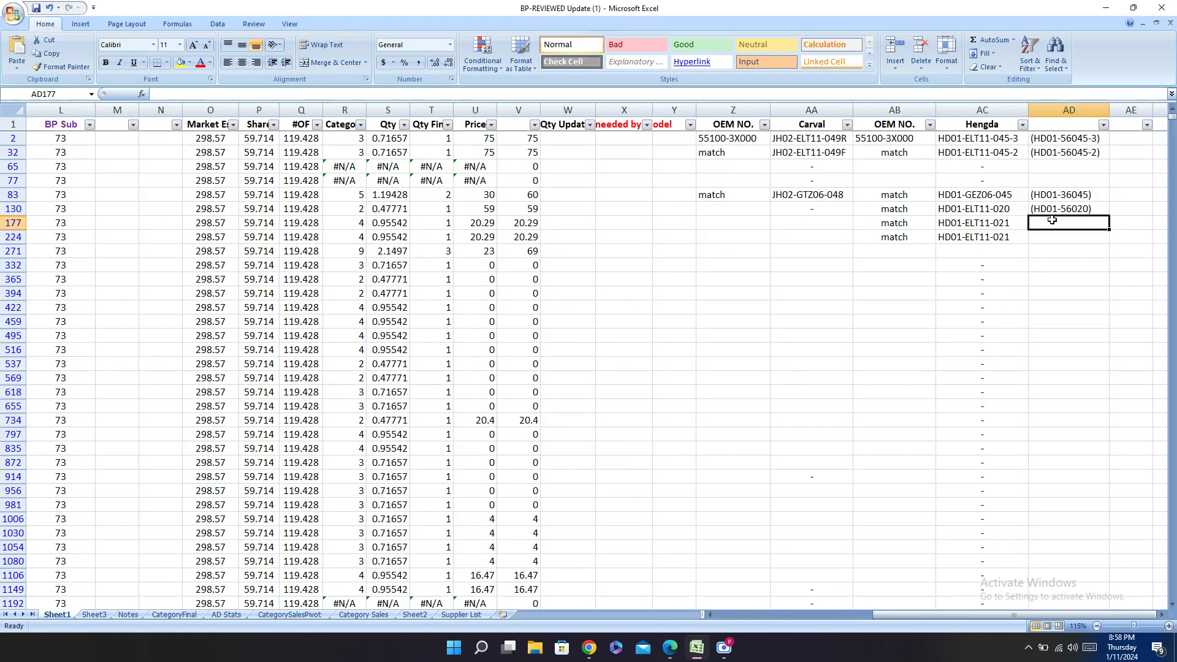
text((HD01-56021))
click(1059, 239)
text((HD01-56021))
Step: Enter a dash in the Carval cells of rows 224 and 177
click(1006, 254)
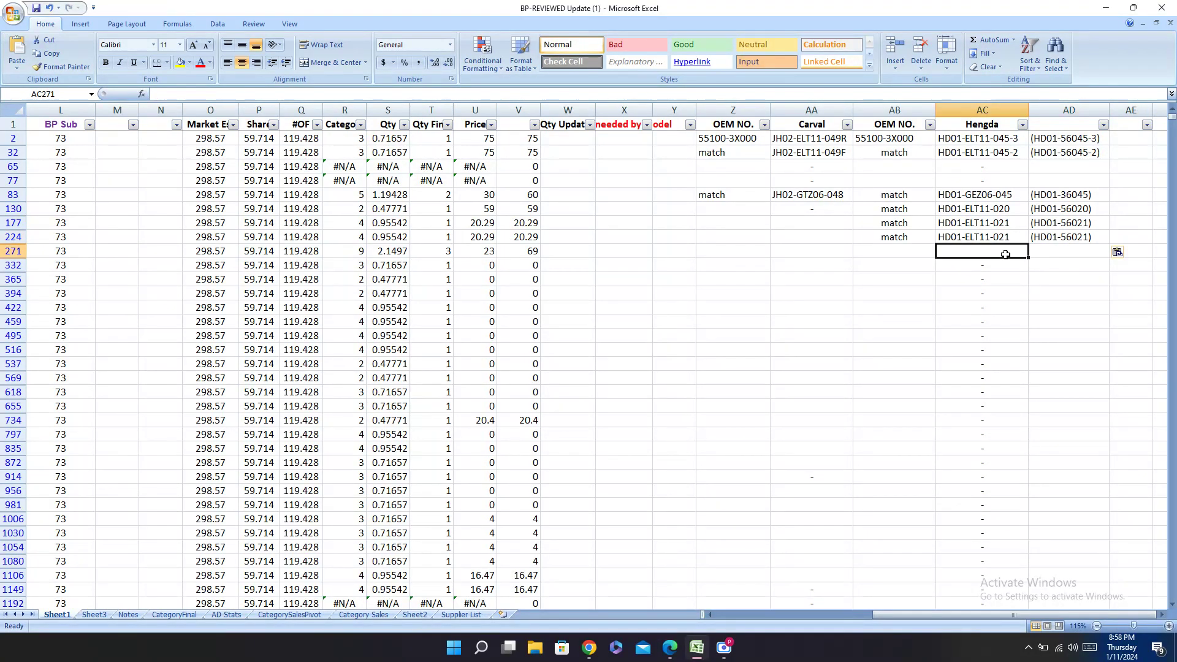
click(826, 237)
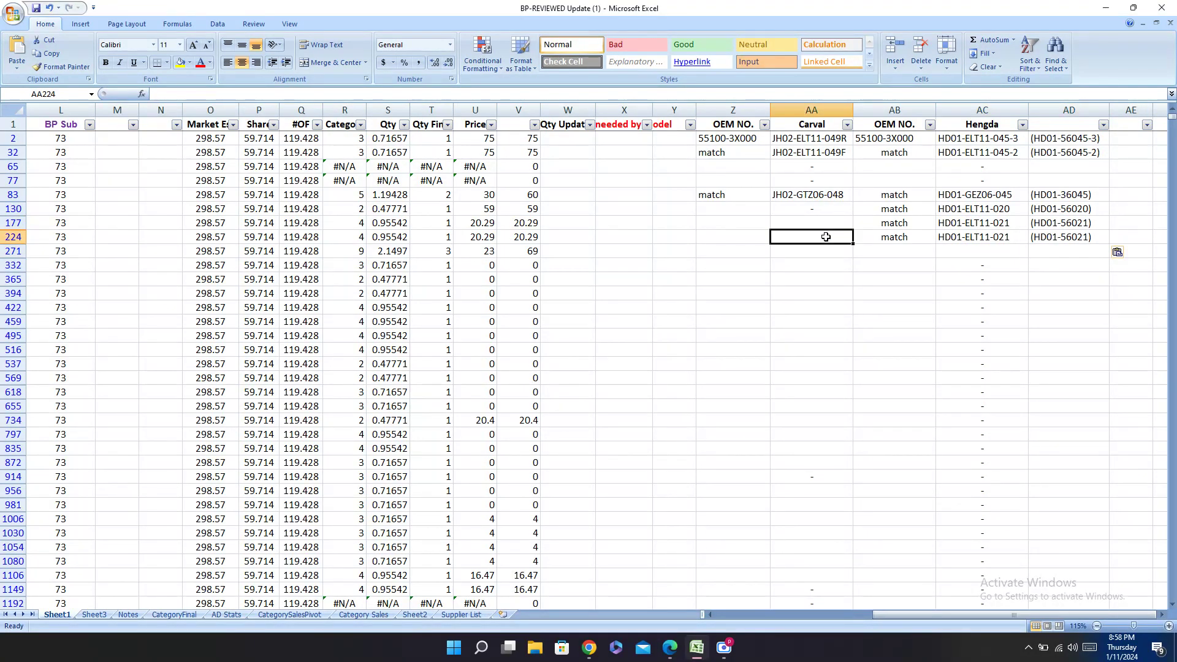
text(-)
key(Return)
click(808, 211)
click(825, 223)
text(-)
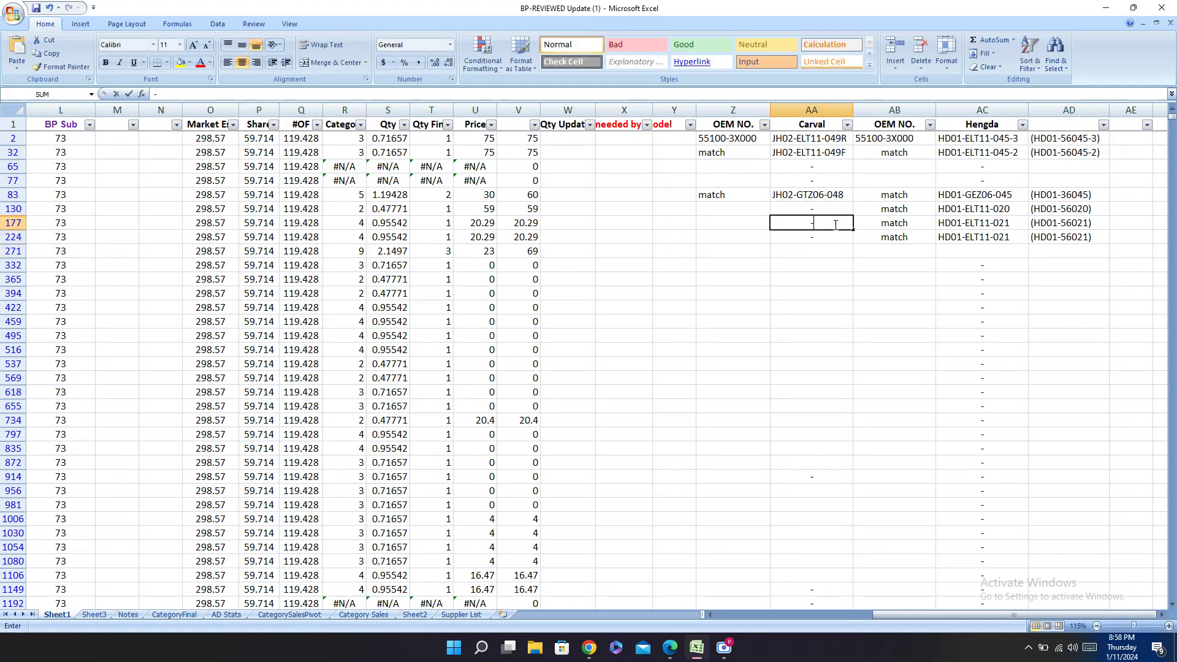
click(856, 251)
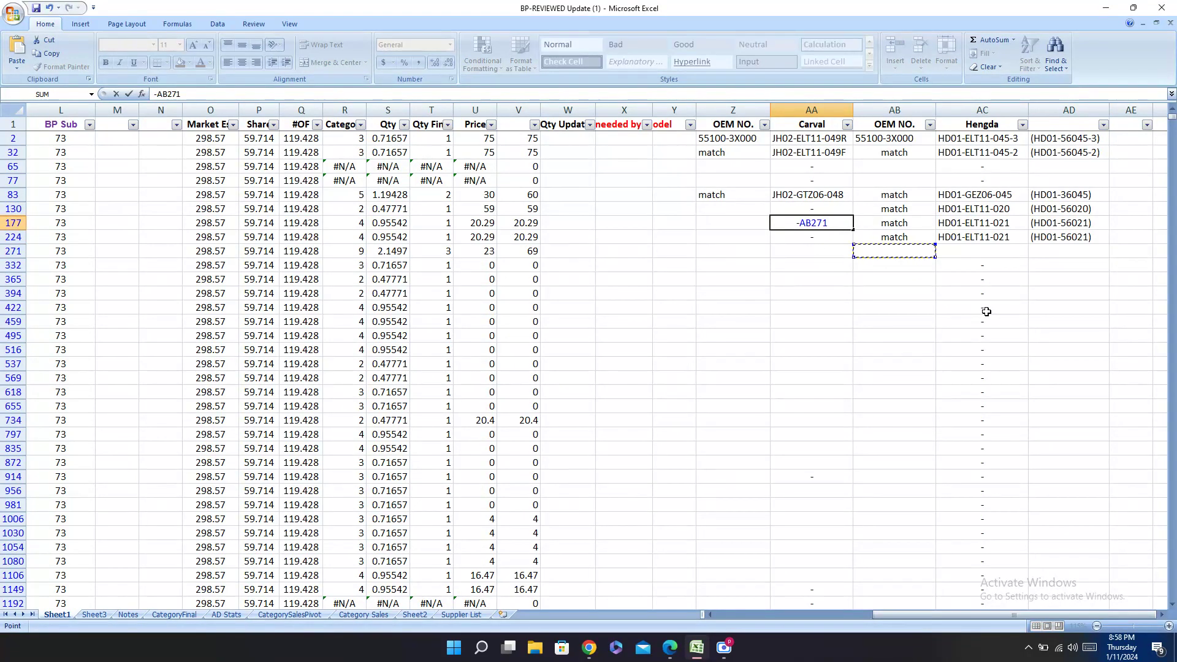
key(Escape)
text(-)
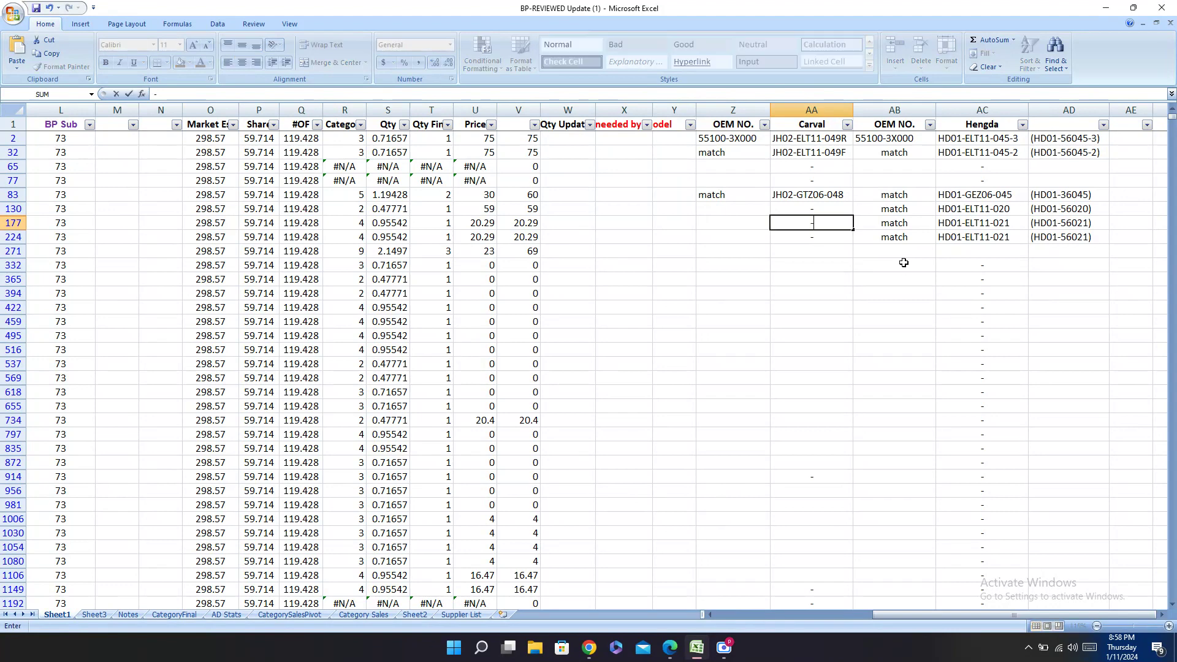
key(Return)
Step: Check the Hengda and Carval catalogues again, then return to the parts sheet
click(670, 648)
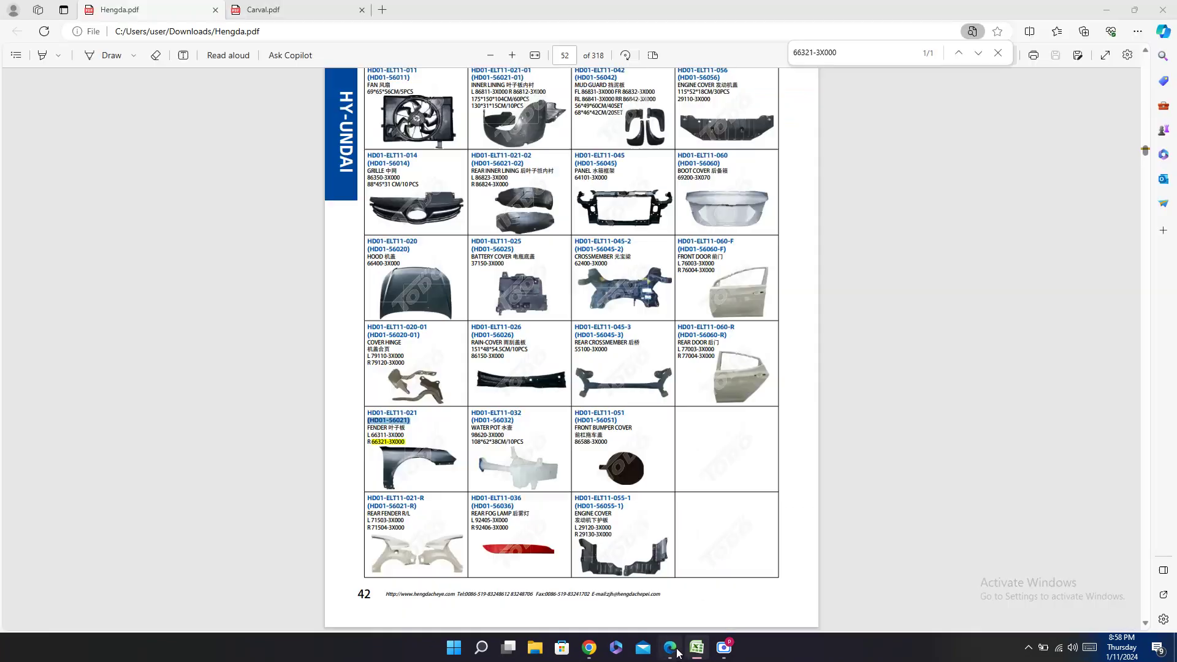
click(312, 7)
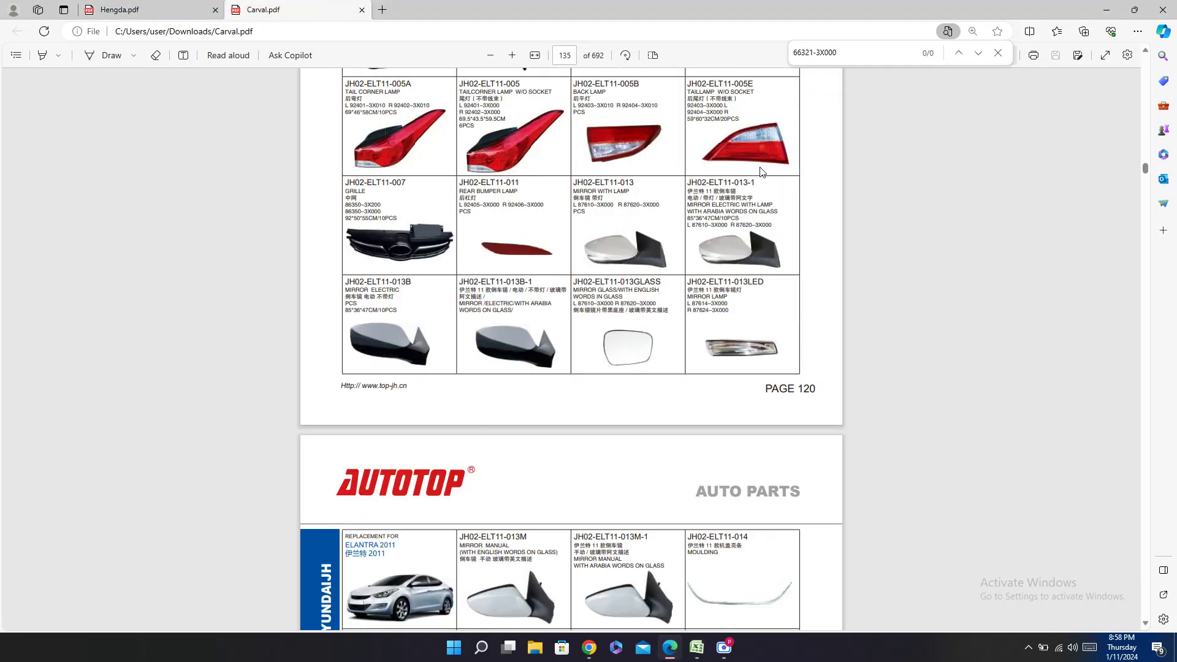
key(ctrl+Tab)
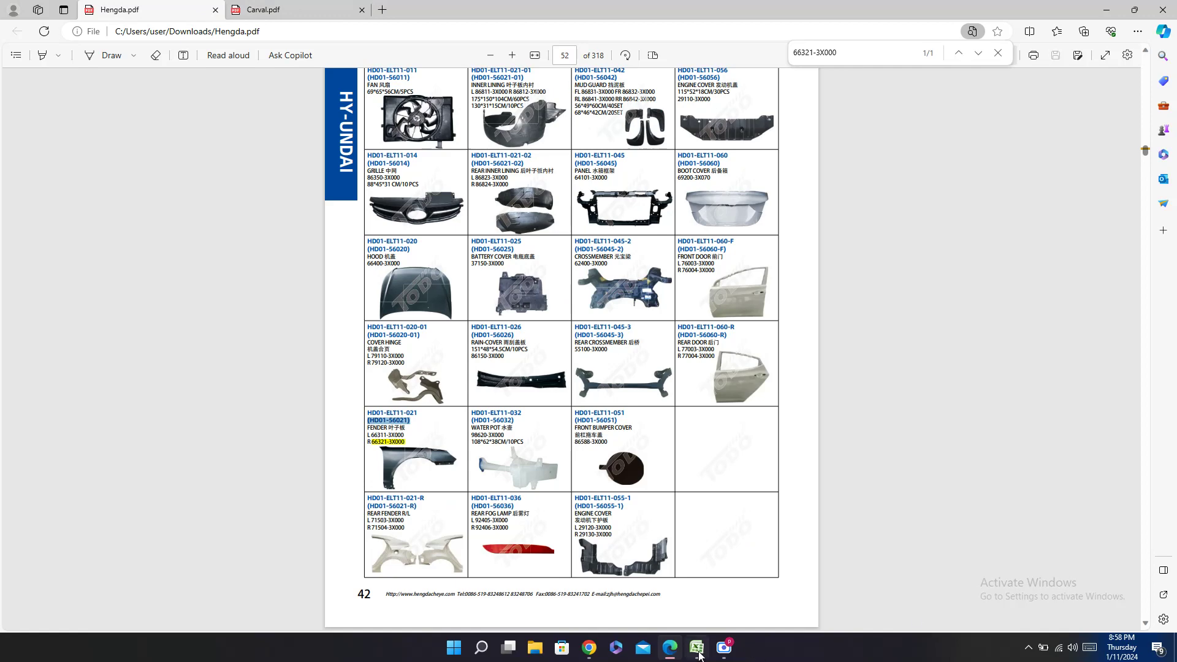
click(697, 648)
Step: Copy row 271's part number 86511-3X020 and search the Hengda catalogue for it
key(Left)
key(Left)
key(Left)
key(Left)
key(Left)
key(Left)
key(Left)
key(Left)
key(Left)
key(Left)
key(Left)
key(Left)
key(Left)
key(Left)
key(Left)
key(Left)
key(Left)
key(Left)
key(Left)
key(Left)
key(Left)
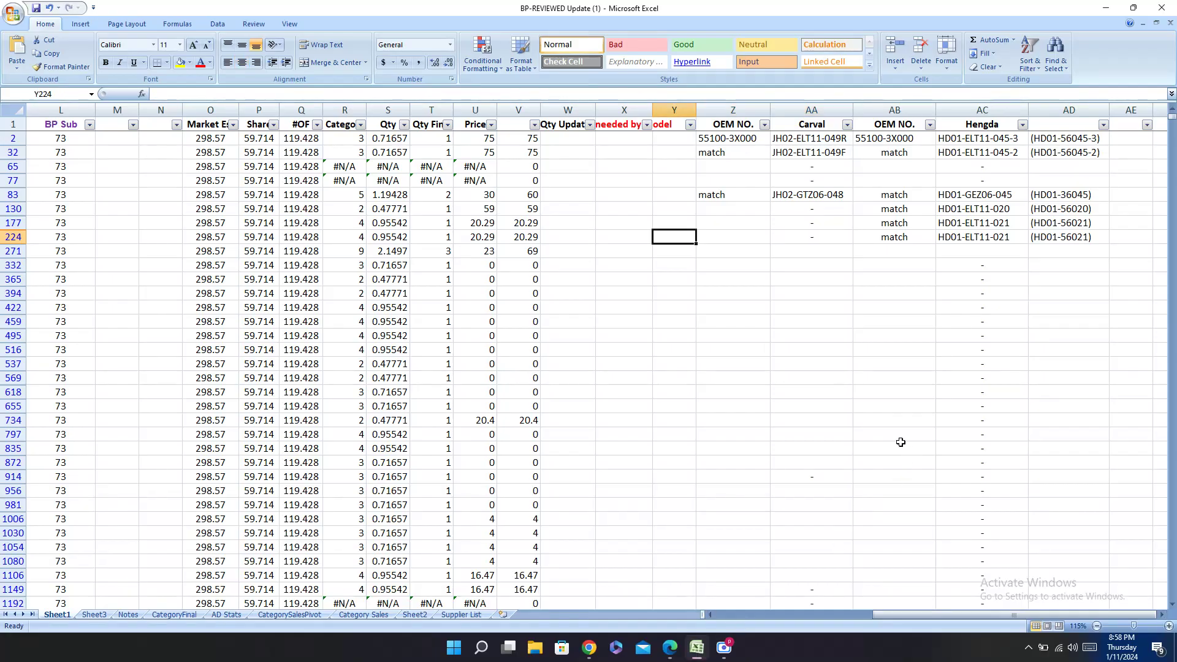
key(Right)
key(Right)
key(Right)
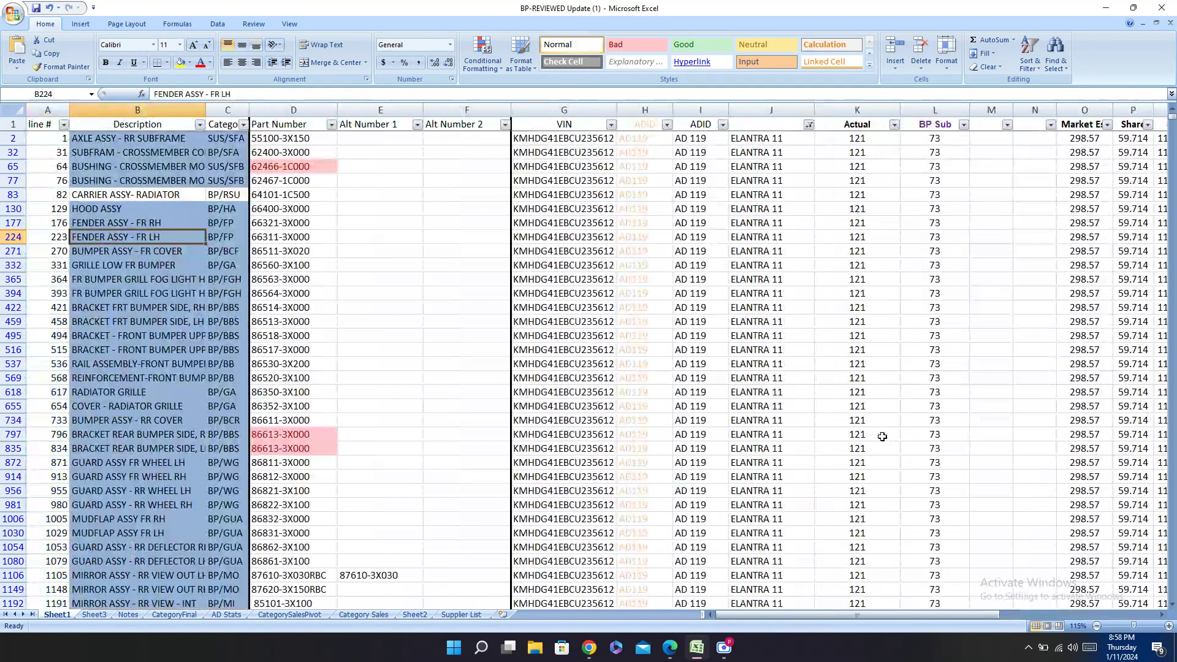
key(Down)
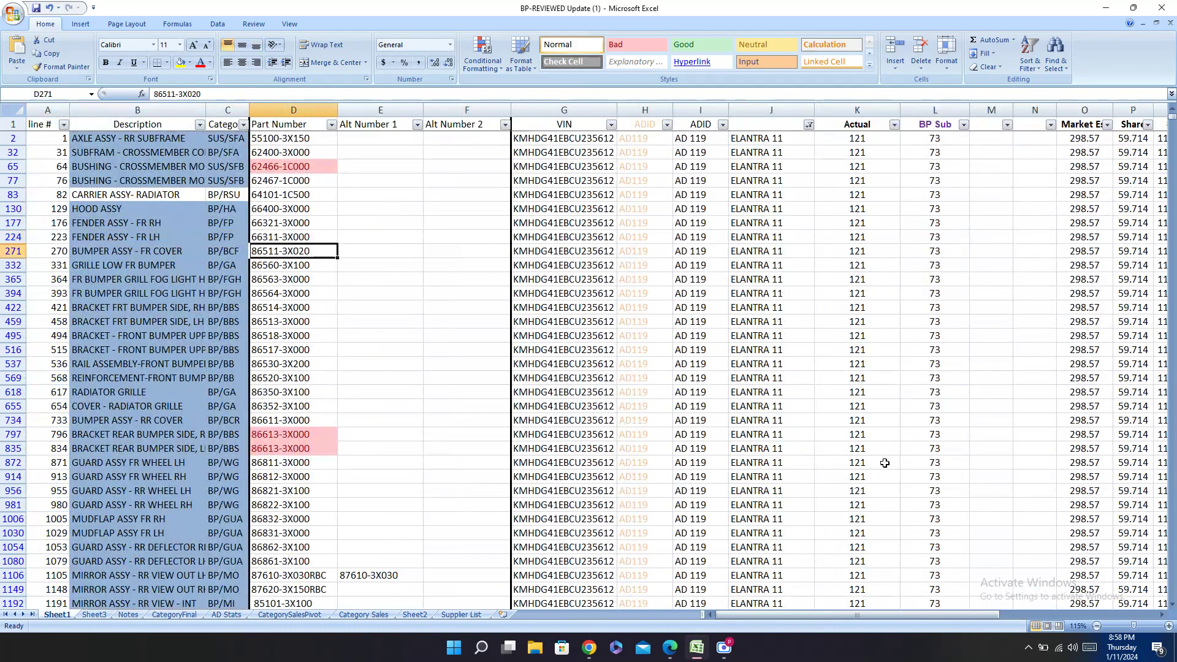
key(ctrl+c)
key(alt+Tab)
key(ctrl+f)
key(ctrl+v)
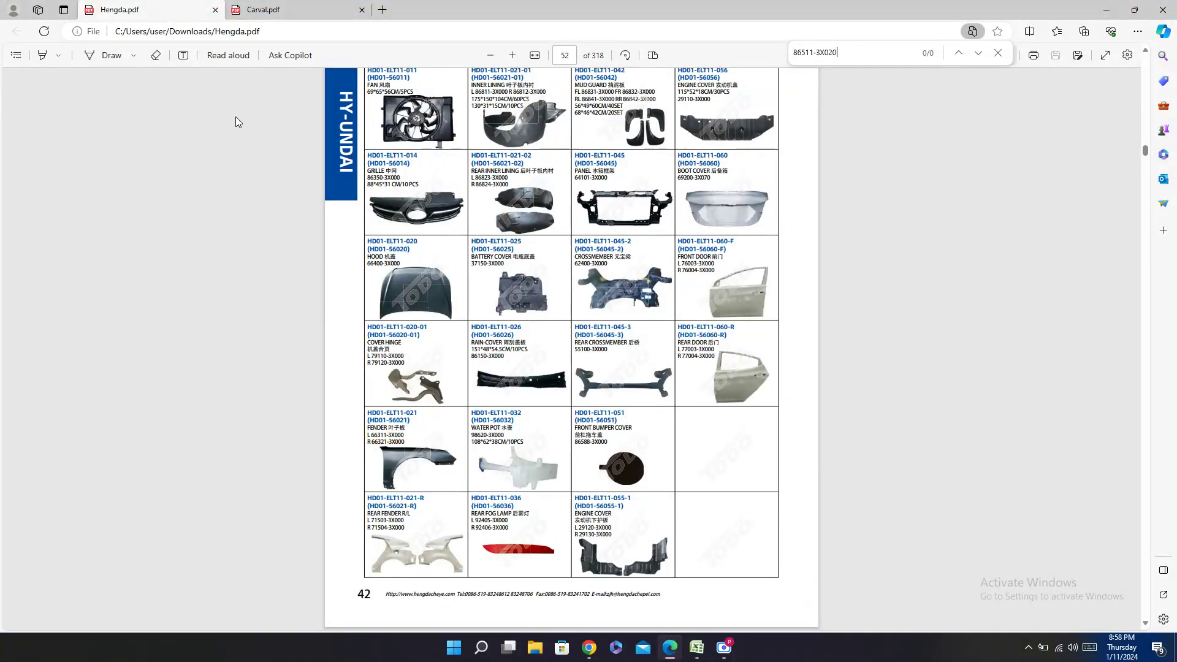
Step: Search the Carval catalogue for 86511-3X020 and select its match JH02-ELT11-016
key(ctrl+Tab)
key(ctrl+f)
key(ctrl+v)
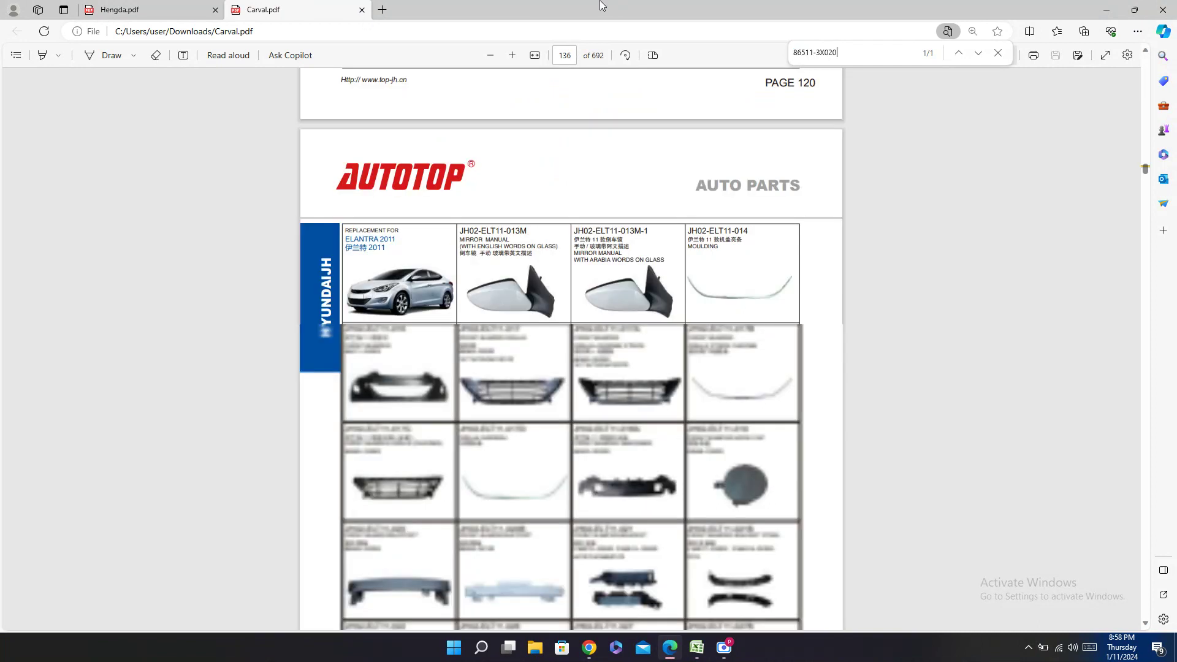
double_click(383, 330)
click(702, 651)
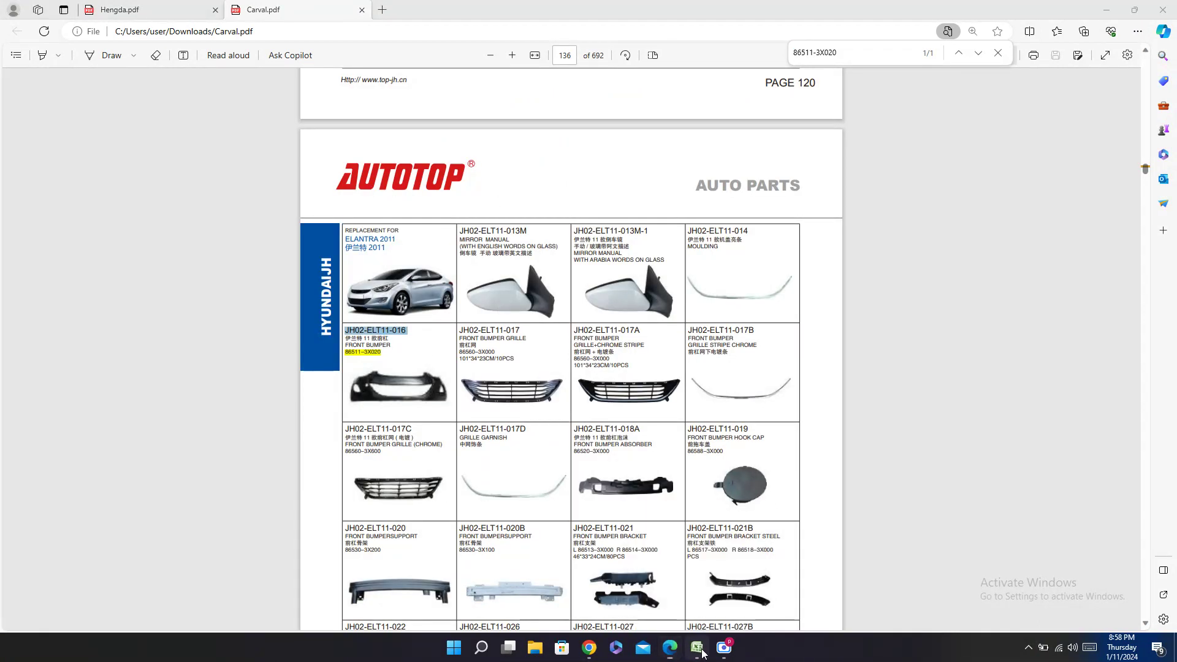
key(Right)
key(Right)
key(Right)
key(Right)
key(Right)
key(Right)
key(Right)
key(Right)
key(Right)
key(Right)
key(Right)
key(Right)
key(Right)
key(Right)
key(Right)
key(Right)
key(Right)
key(Right)
key(Right)
key(Right)
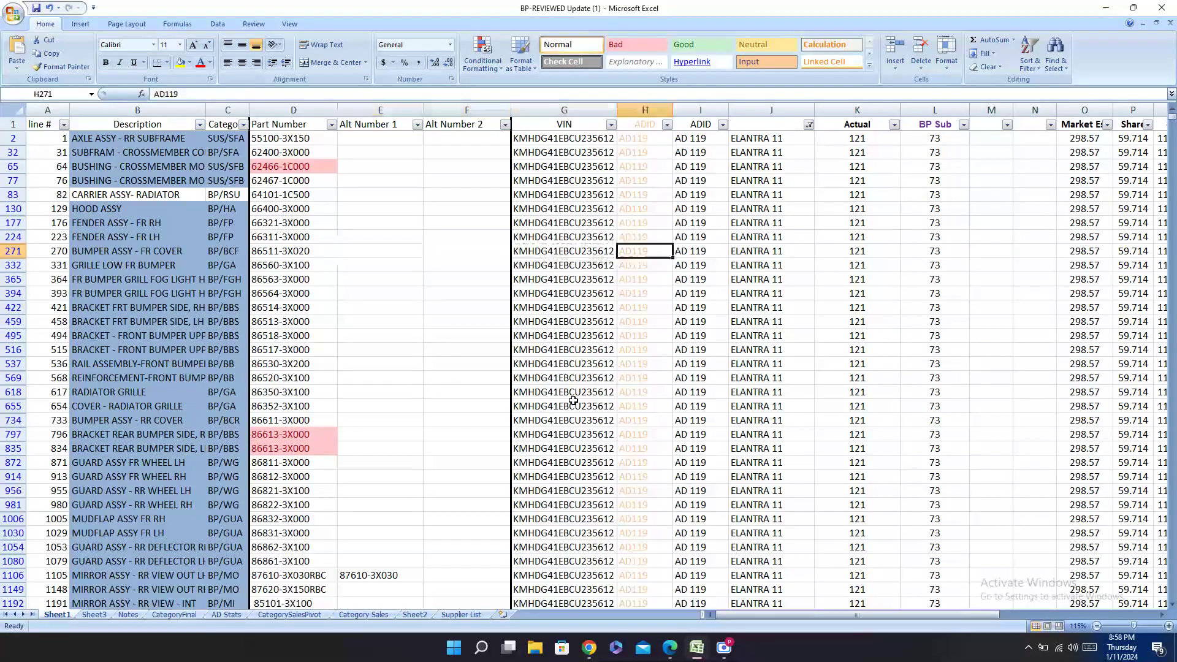
Step: Paste JH02-ELT11-016 into row 271's Carval cell and mark its OEM match
key(Right)
key(Right)
key(Right)
key(Right)
key(Right)
key(Right)
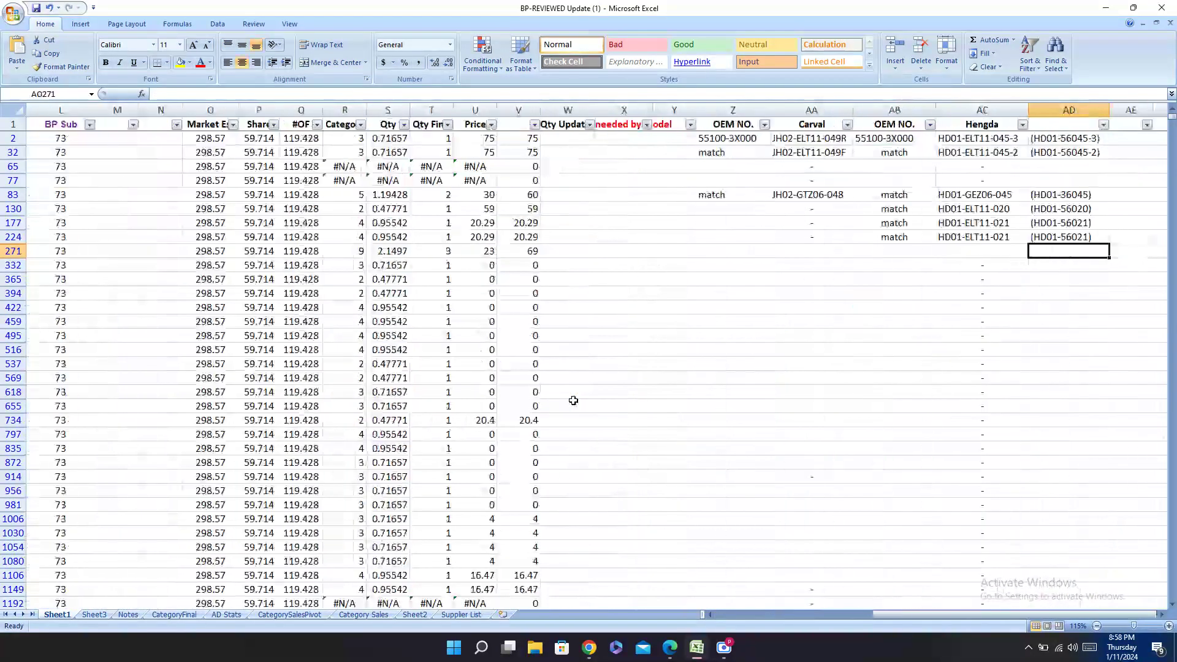
key(Left)
key(Left)
key(Left)
key(ctrl+v)
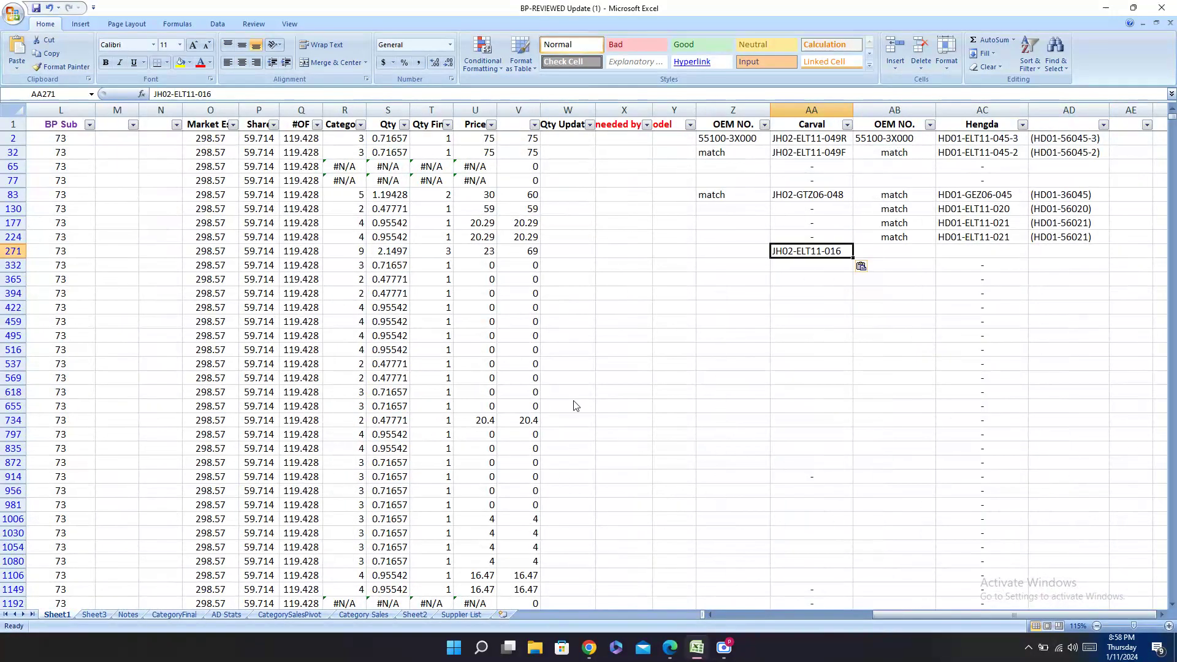
key(Left)
text(ma)
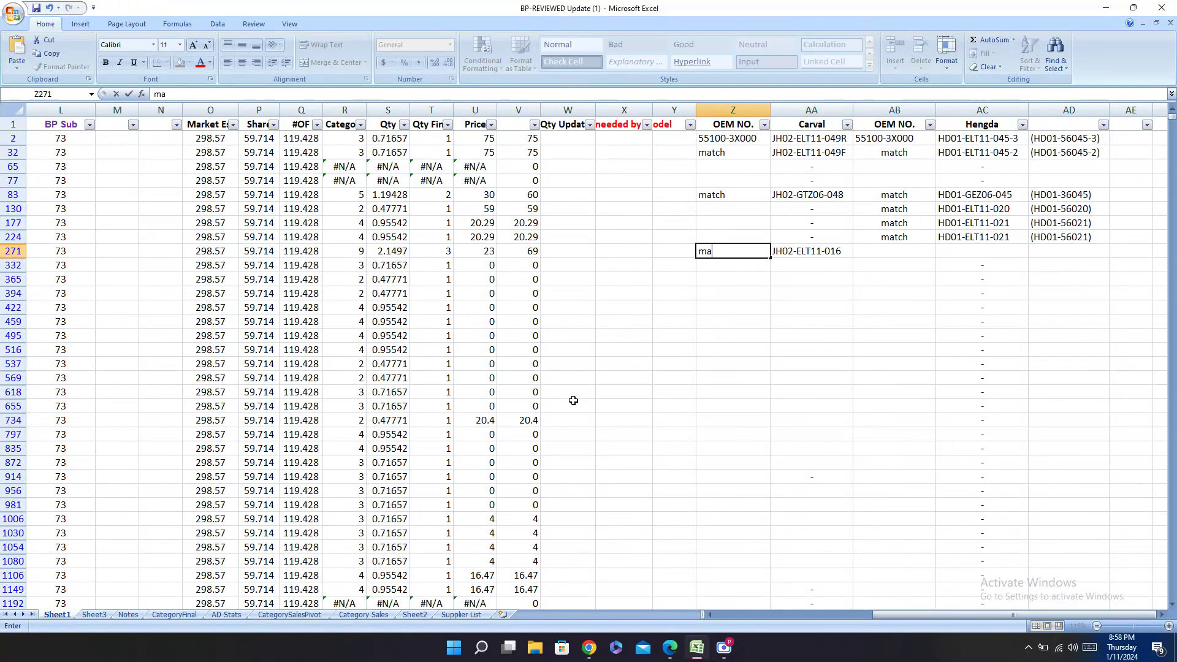
text(tch)
key(Right)
key(Right)
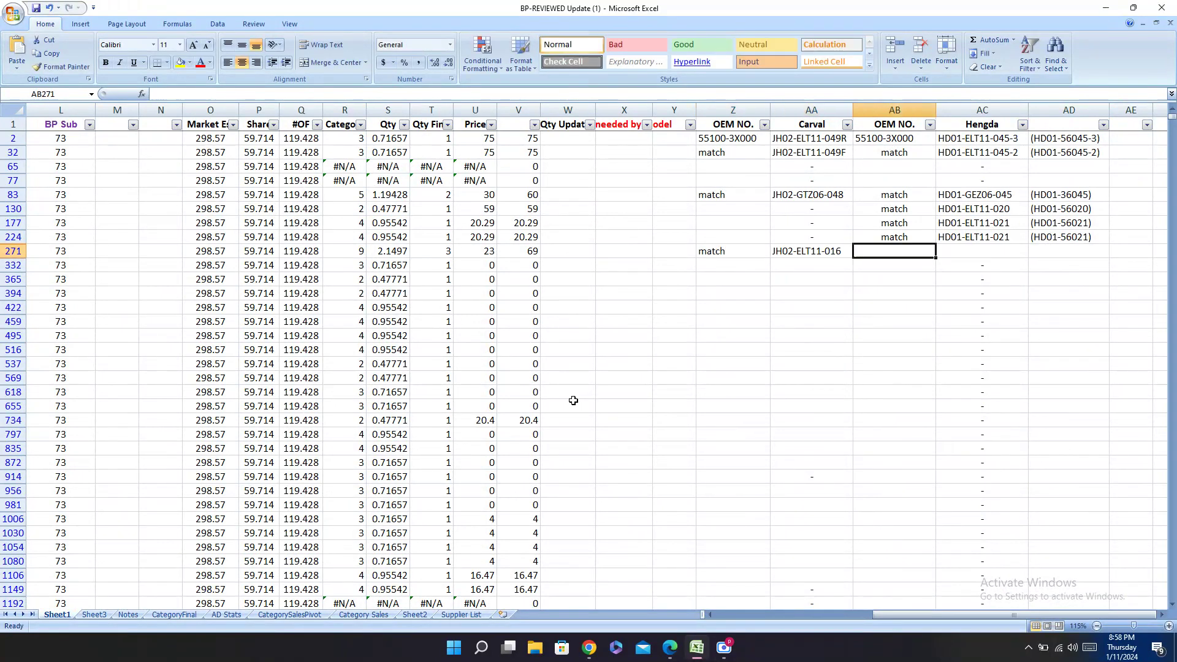
Step: Copy HD01-ELT11-021 from the Hengda catalogue into row 271's Hengda cell
click(670, 647)
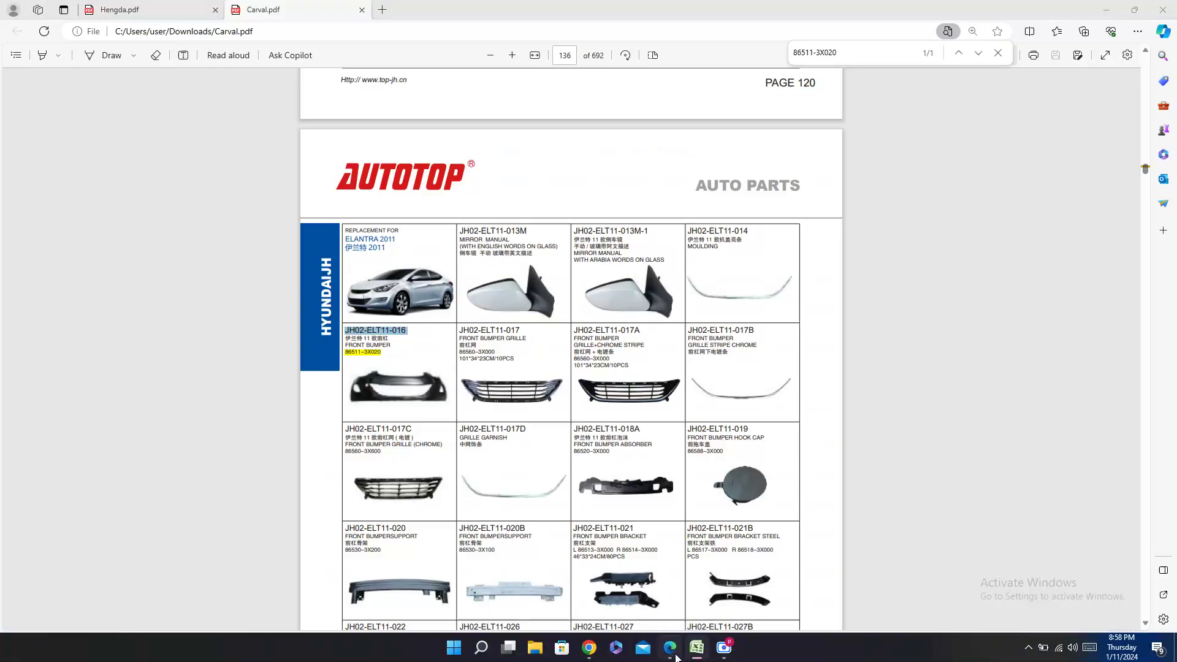
click(123, 10)
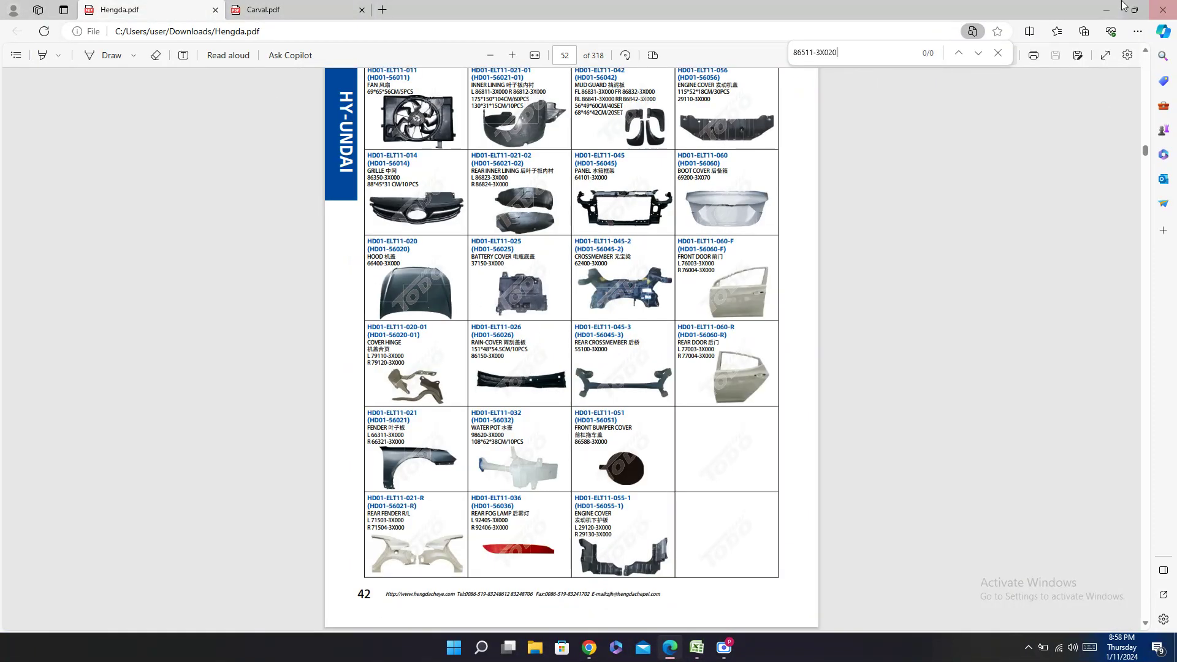
scroll(672, 324, up, 2)
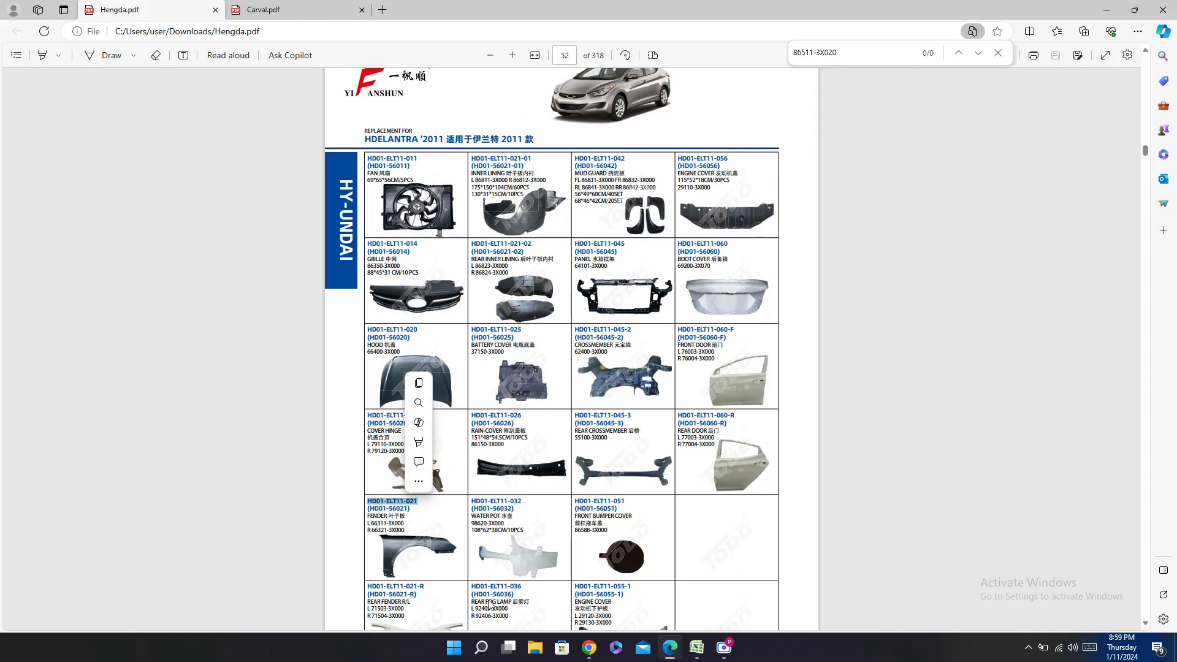
double_click(396, 503)
click(697, 647)
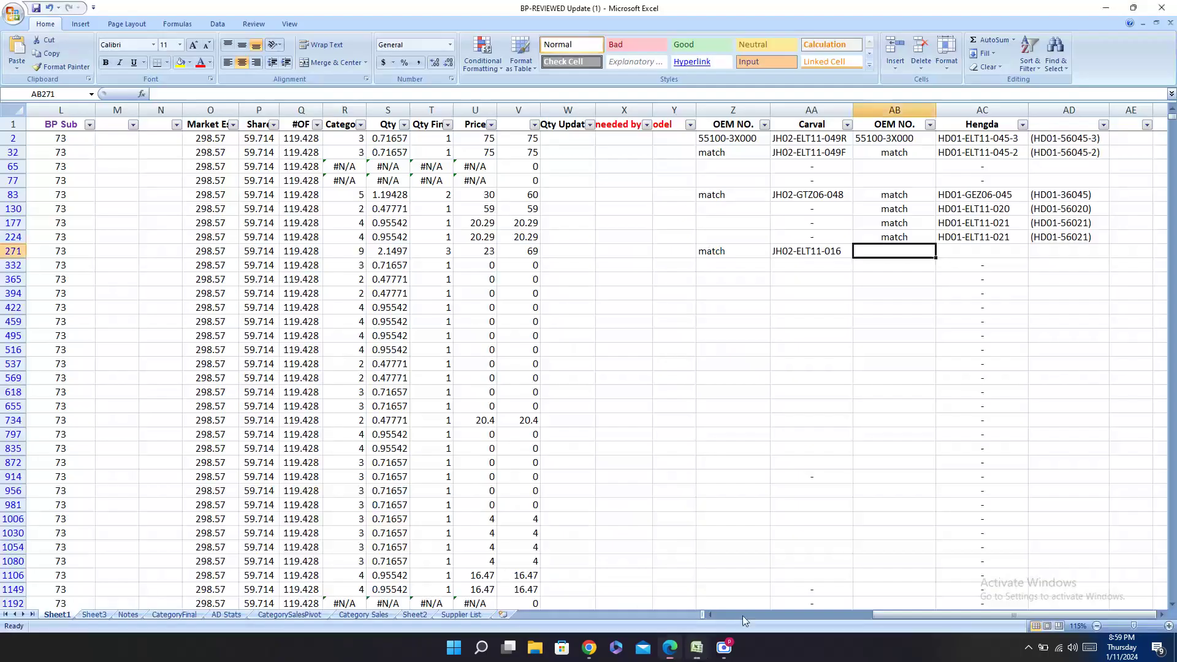
click(966, 264)
key(ctrl+v)
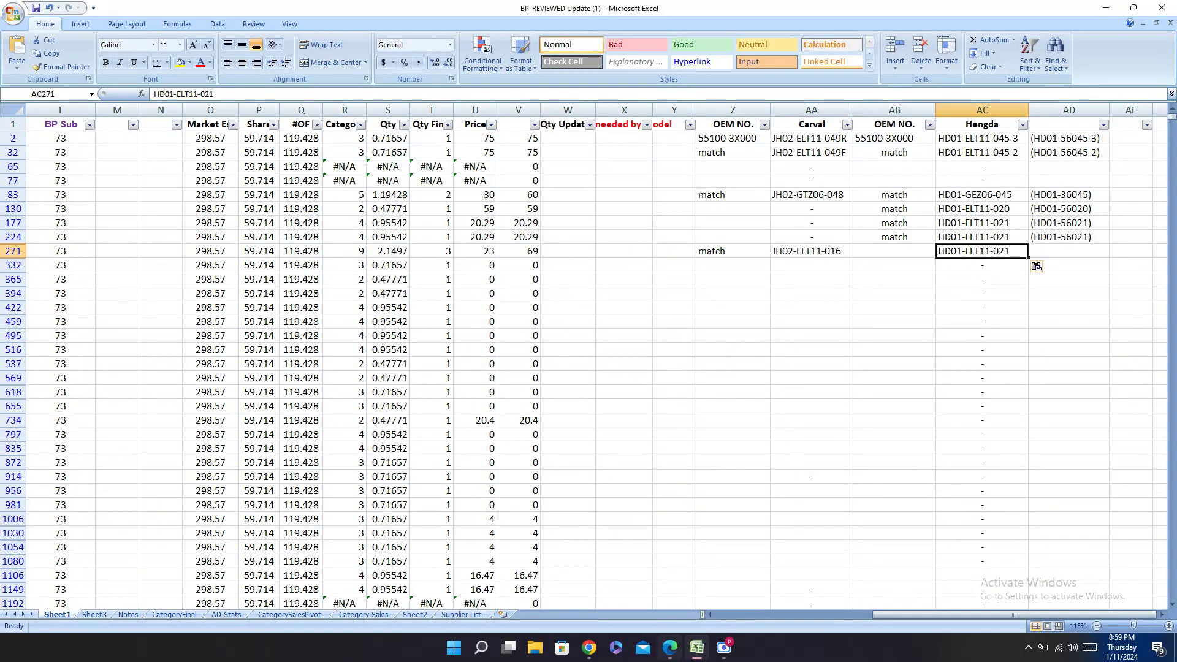
Step: Copy the alternate code (HD01-56021) into row 271's alternate-code cell
click(670, 647)
click(401, 511)
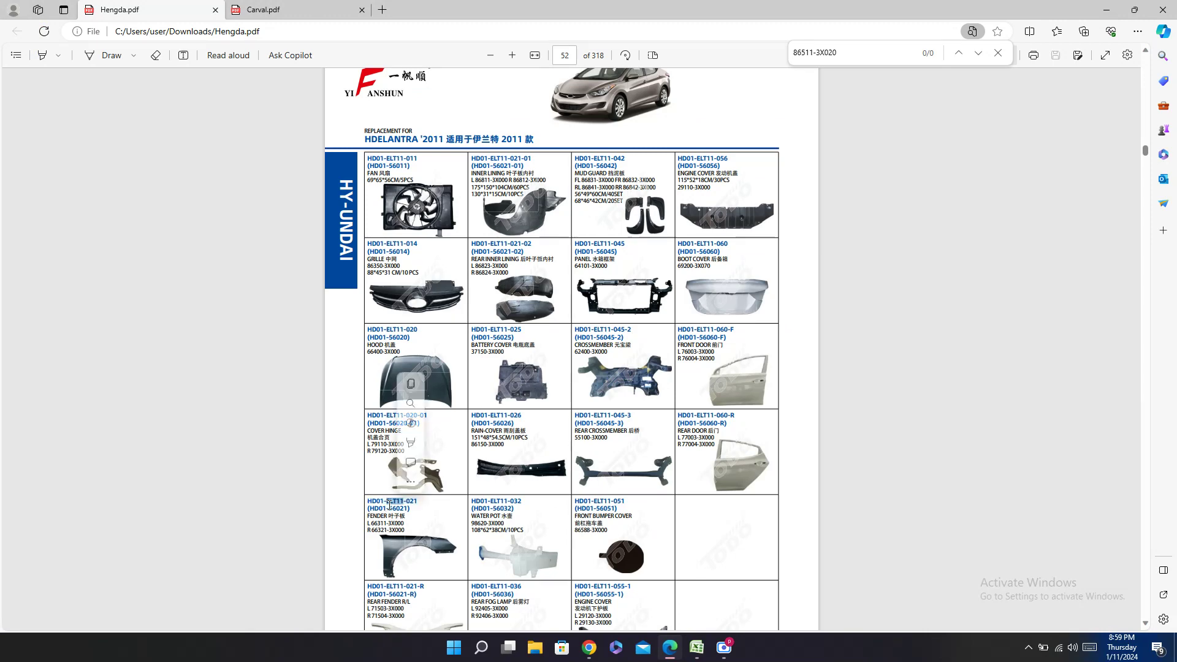
double_click(399, 511)
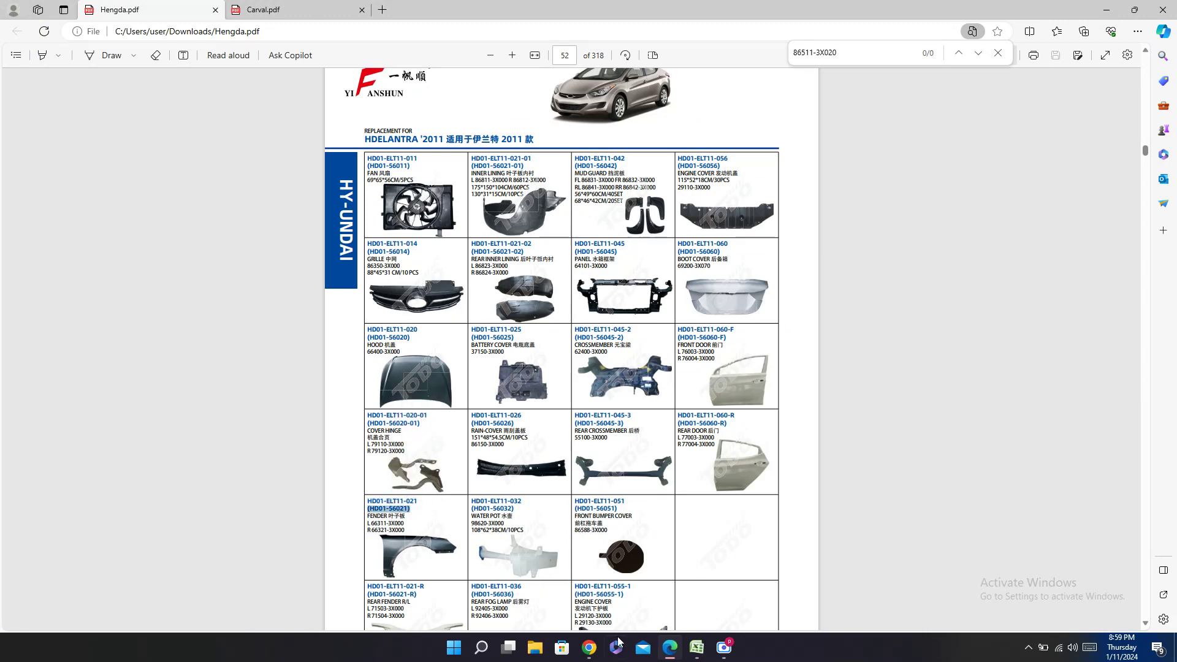
key(ctrl+c)
click(696, 647)
click(1068, 250)
key(ctrl+v)
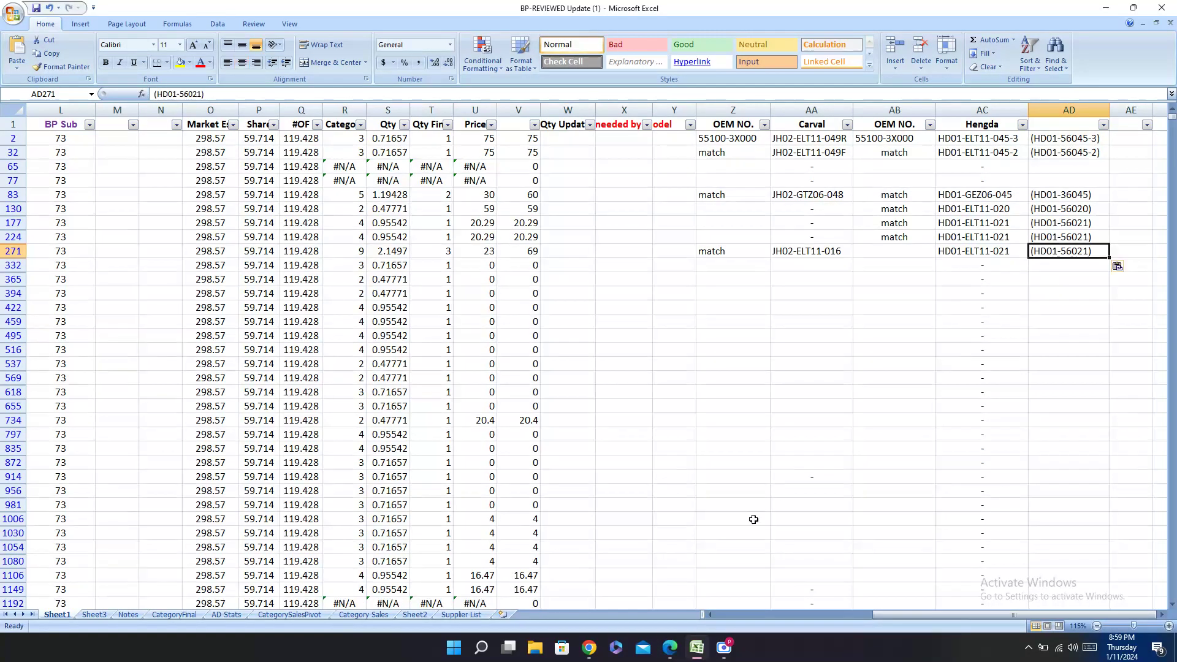
Step: Copy OEM number L 66311-3X000 from the Hengda catalogue into row 271's OEM NO. cell
click(670, 647)
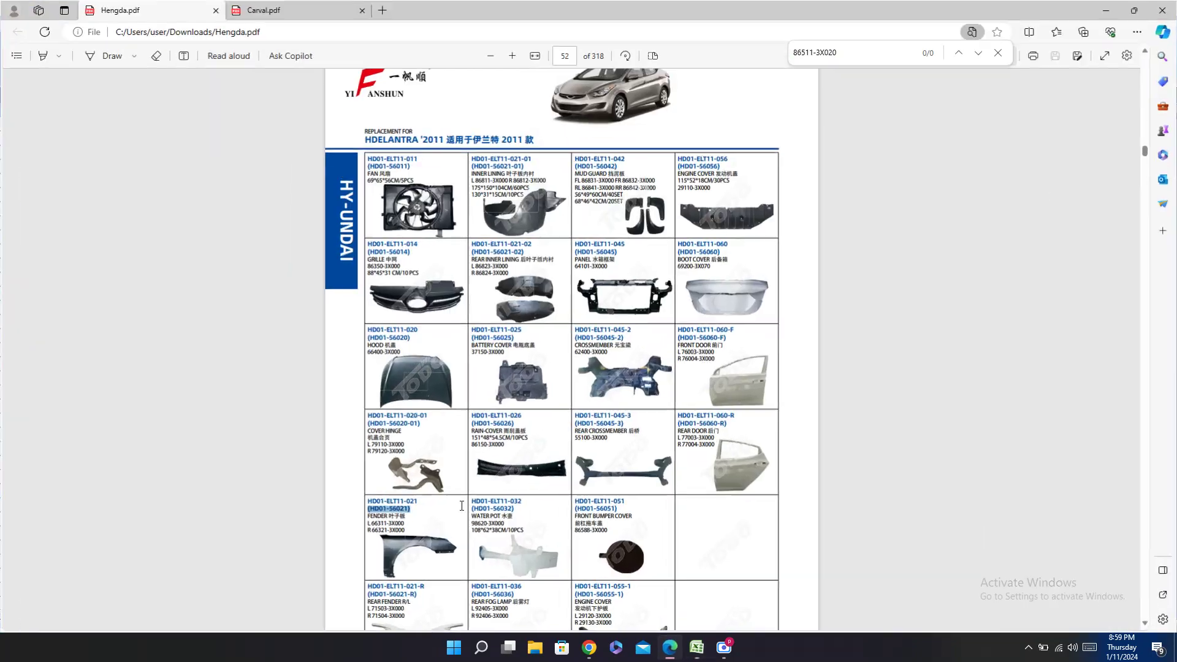
triple_click(395, 523)
click(697, 647)
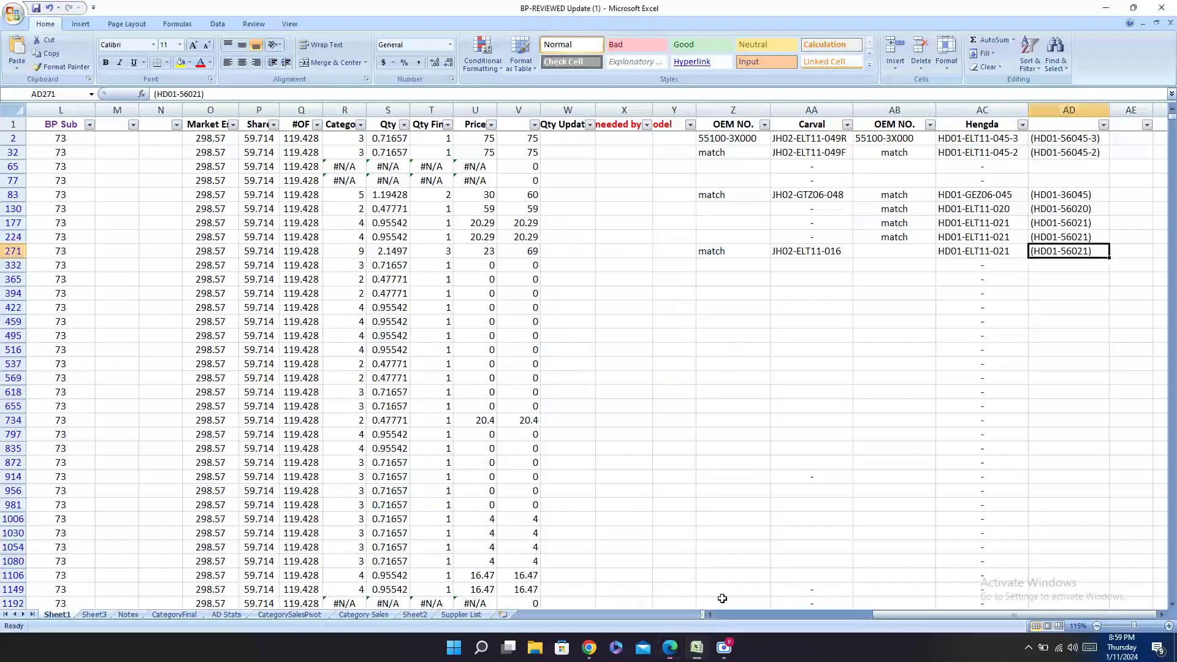
click(894, 250)
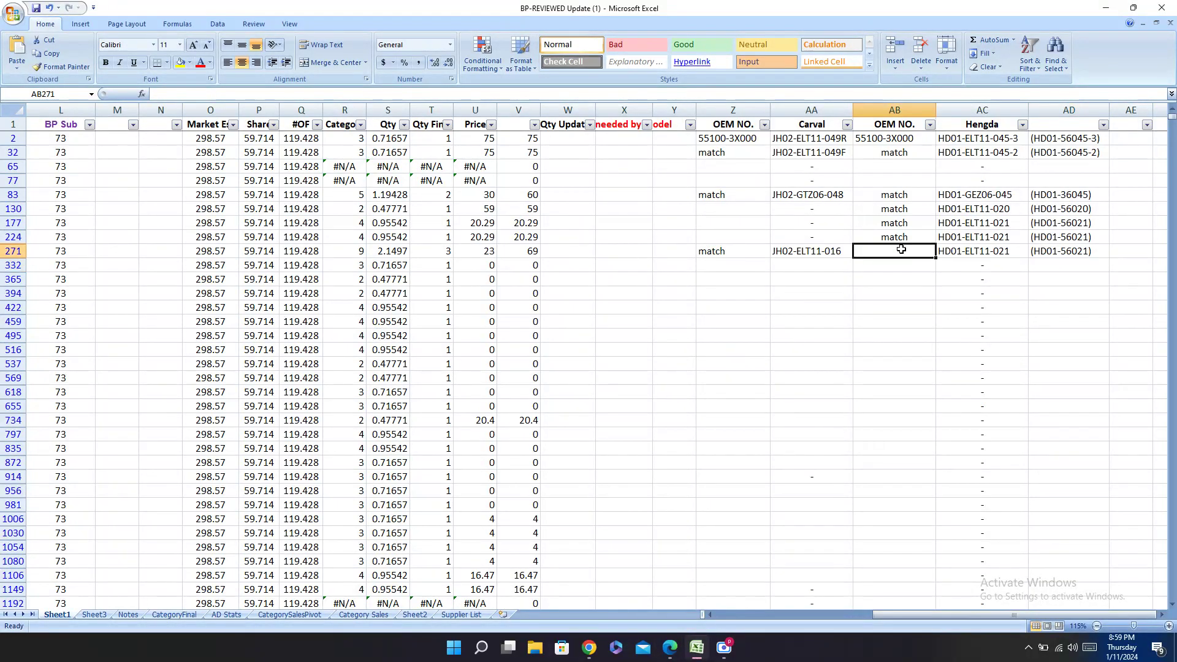
key(ctrl+v)
key(Left)
key(Left)
key(Left)
key(Left)
key(Left)
key(Left)
key(Left)
key(Left)
key(Left)
key(Left)
key(Left)
key(Left)
key(Left)
key(Left)
key(Left)
key(Left)
key(Left)
key(Left)
key(Left)
key(Left)
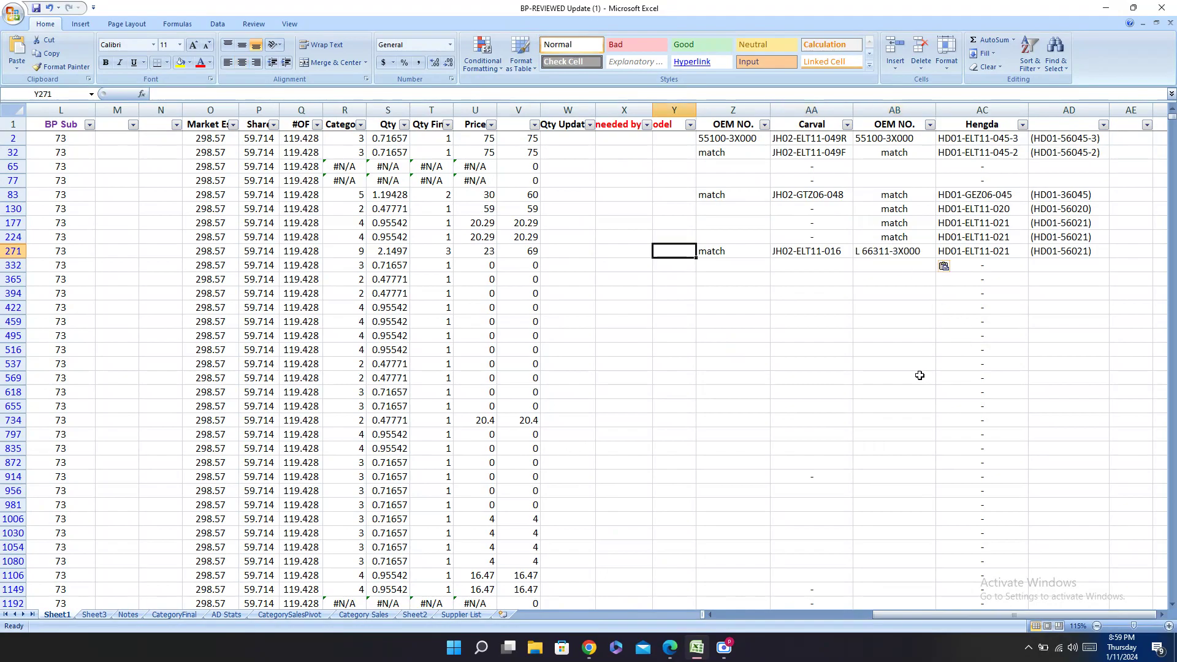
key(Right)
key(Right)
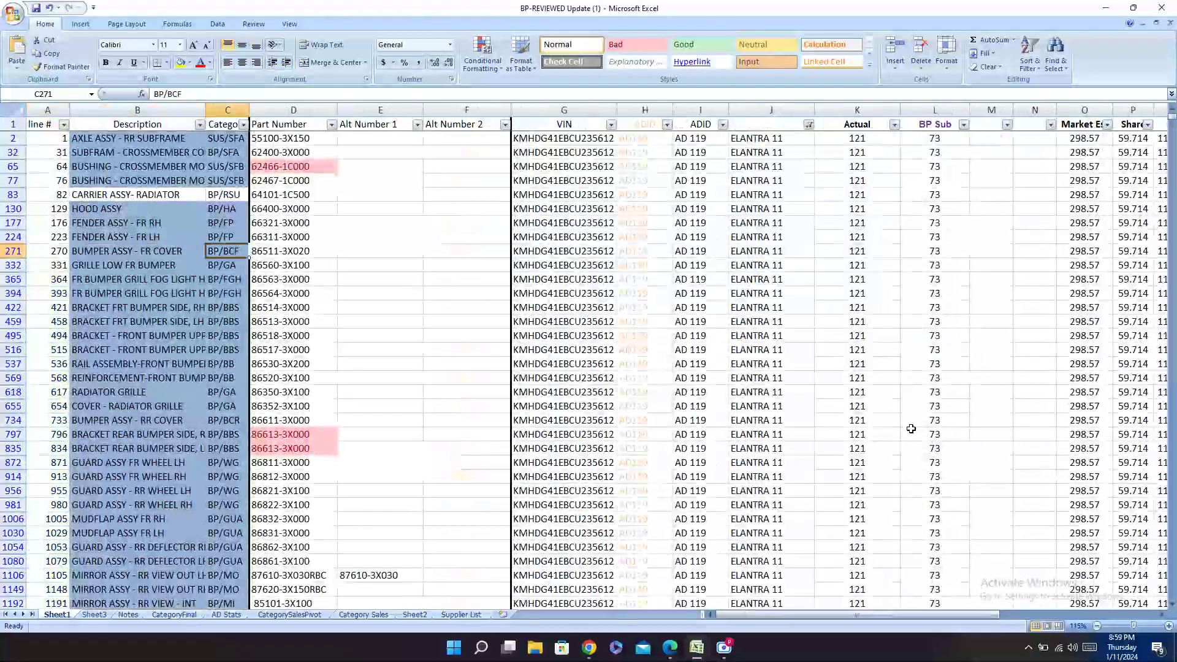
Step: Review the Hengda entries in rows 271 and 224 against the Hengda catalogue
key(Right)
key(Right)
key(Right)
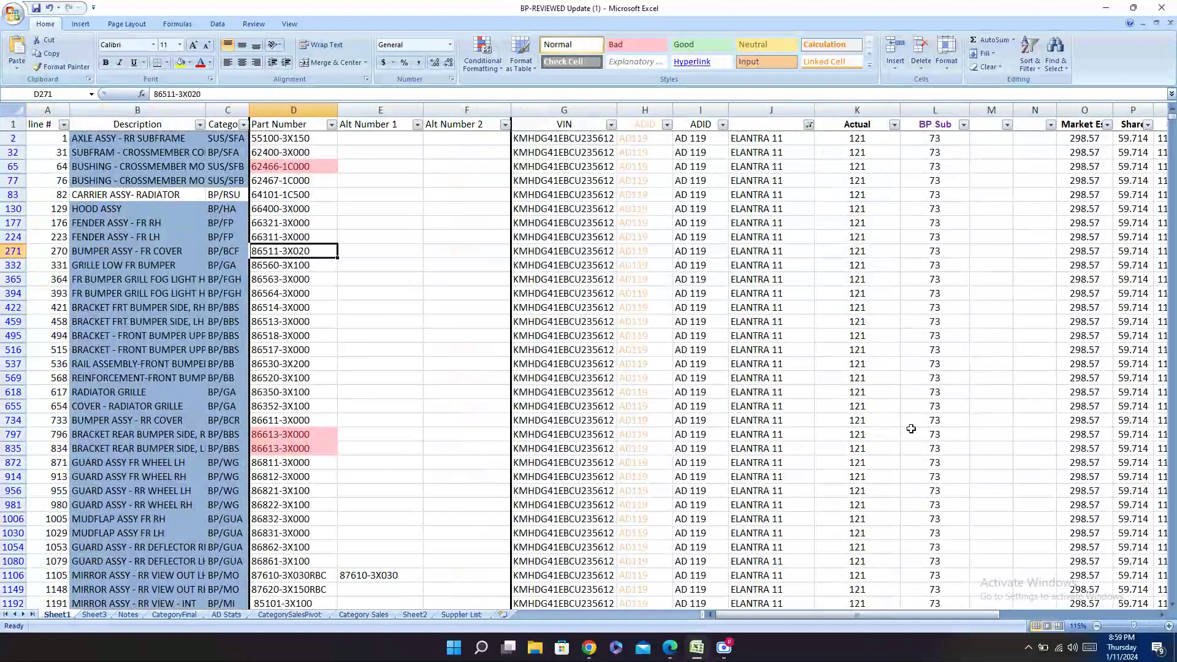
key(Right)
key(Right)
key(Right)
key(Right)
key(Right)
key(Right)
key(Right)
key(Right)
key(Right)
key(Right)
key(Right)
key(Right)
key(Right)
key(Right)
key(Right)
key(Right)
key(Right)
key(Right)
key(Right)
key(Right)
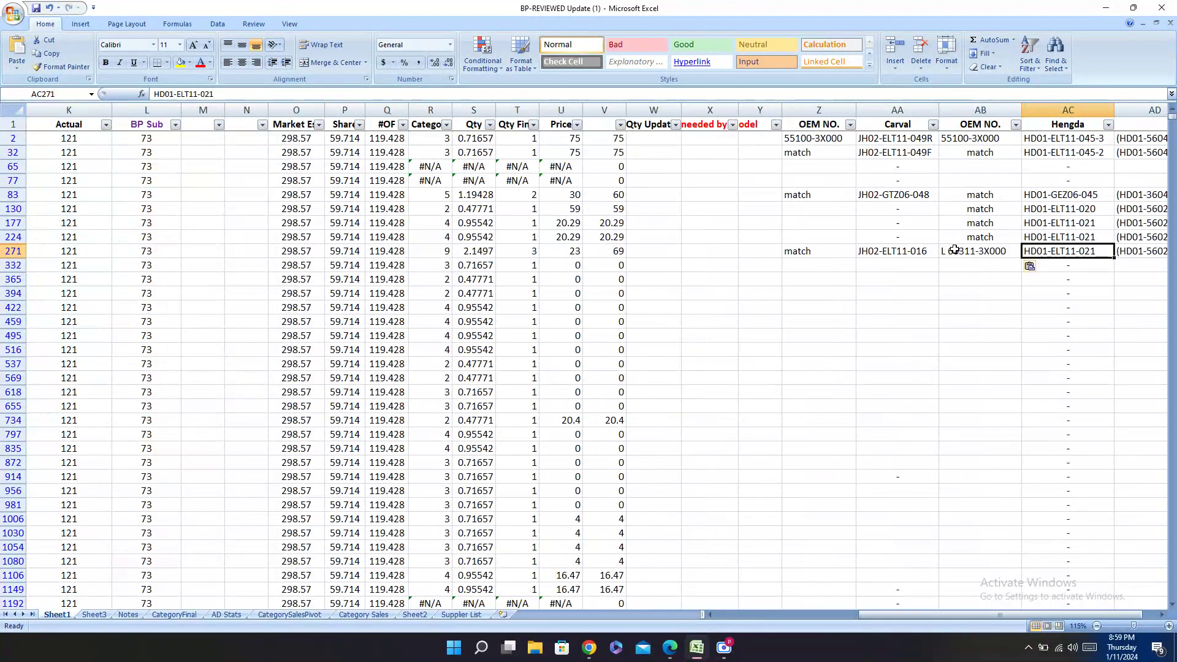
click(954, 250)
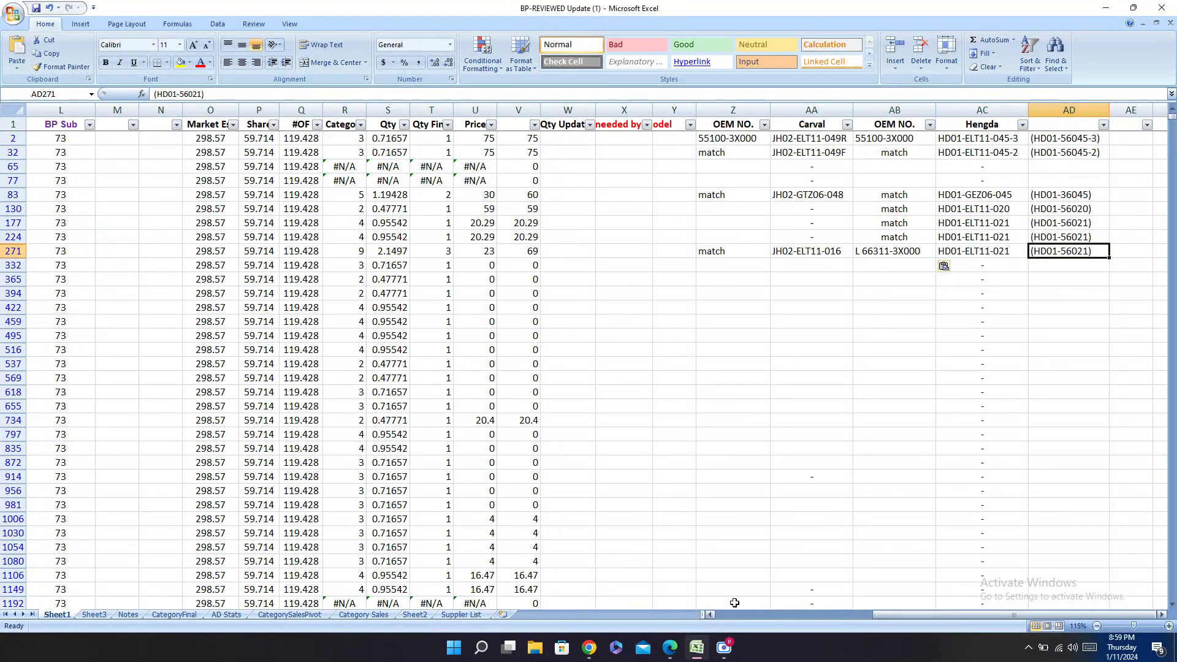
key(Left)
key(Left)
key(Left)
key(Left)
key(Left)
key(Left)
key(Left)
key(Left)
key(Left)
key(Left)
key(Left)
key(Left)
key(Left)
key(Left)
key(Left)
key(Left)
key(Left)
key(Left)
key(Left)
key(Left)
key(Left)
key(Left)
key(Left)
key(Left)
key(Left)
key(Left)
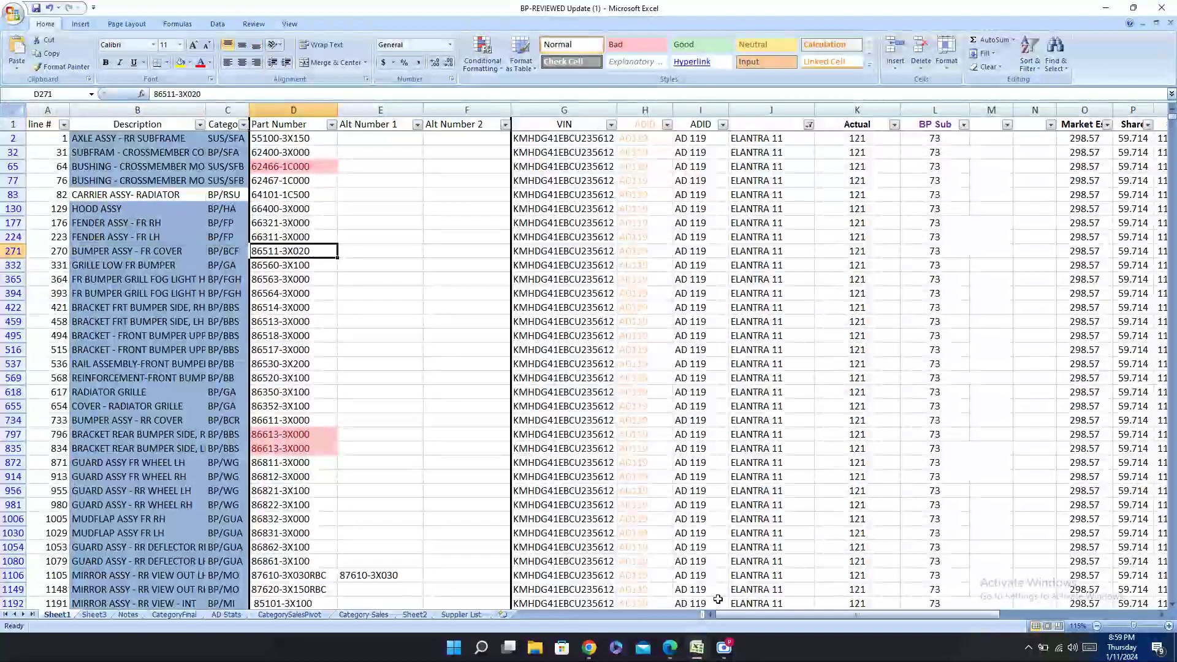
key(Right)
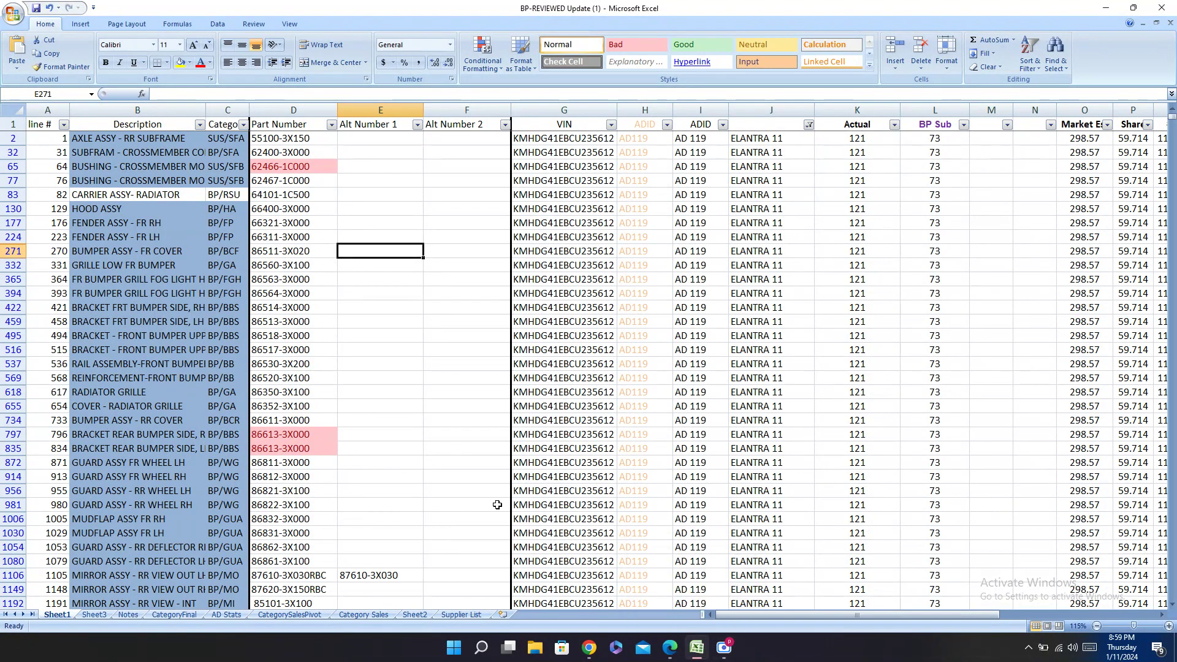
key(Up)
key(Right)
key(Right)
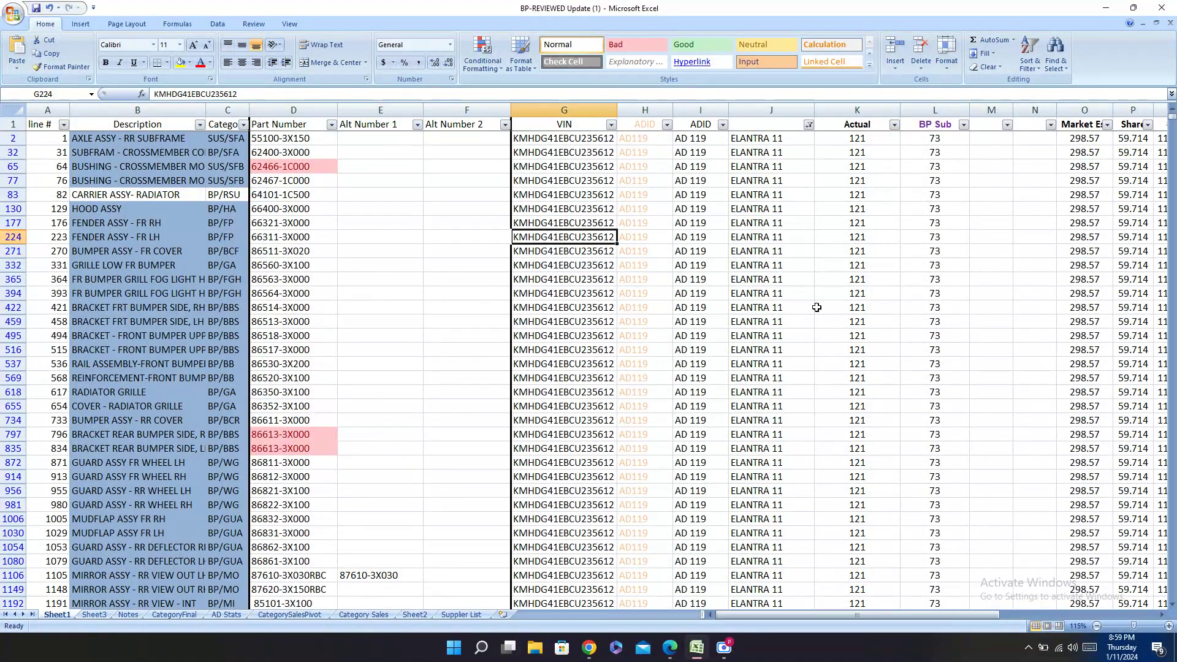
key(Right)
key(Right)
key(Right)
key(Right)
key(Right)
key(Right)
key(Right)
key(Right)
key(Right)
key(Right)
key(Right)
key(Right)
key(Right)
key(Right)
key(Right)
key(Right)
key(Right)
key(Right)
key(Right)
key(Right)
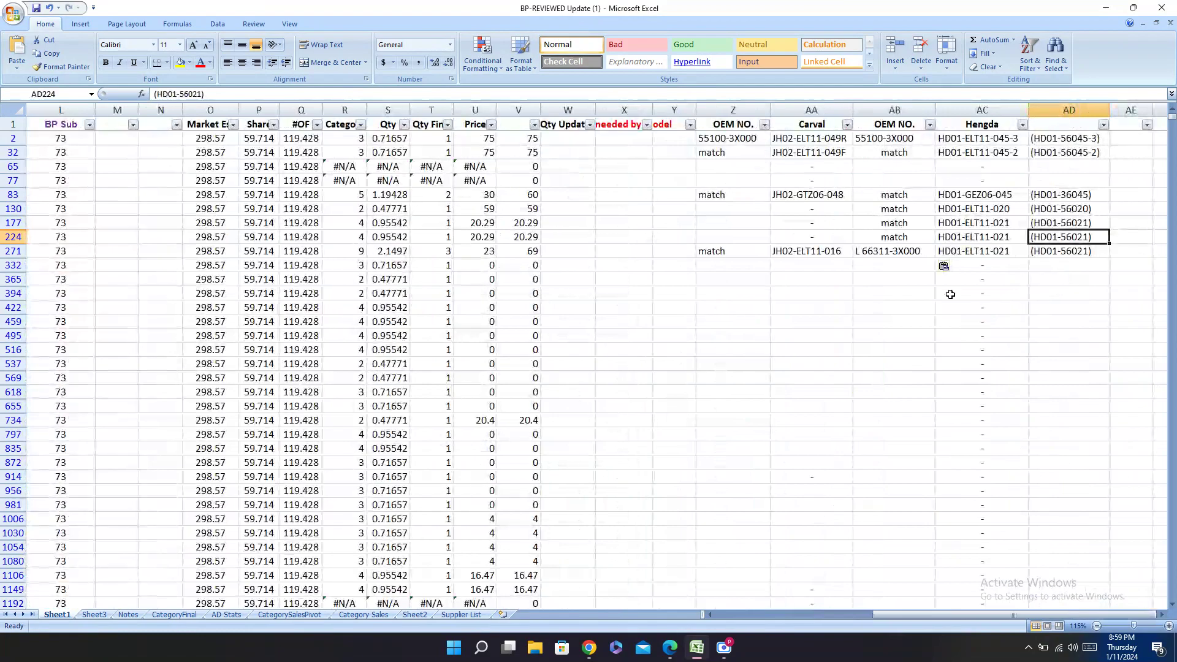
key(alt+Tab)
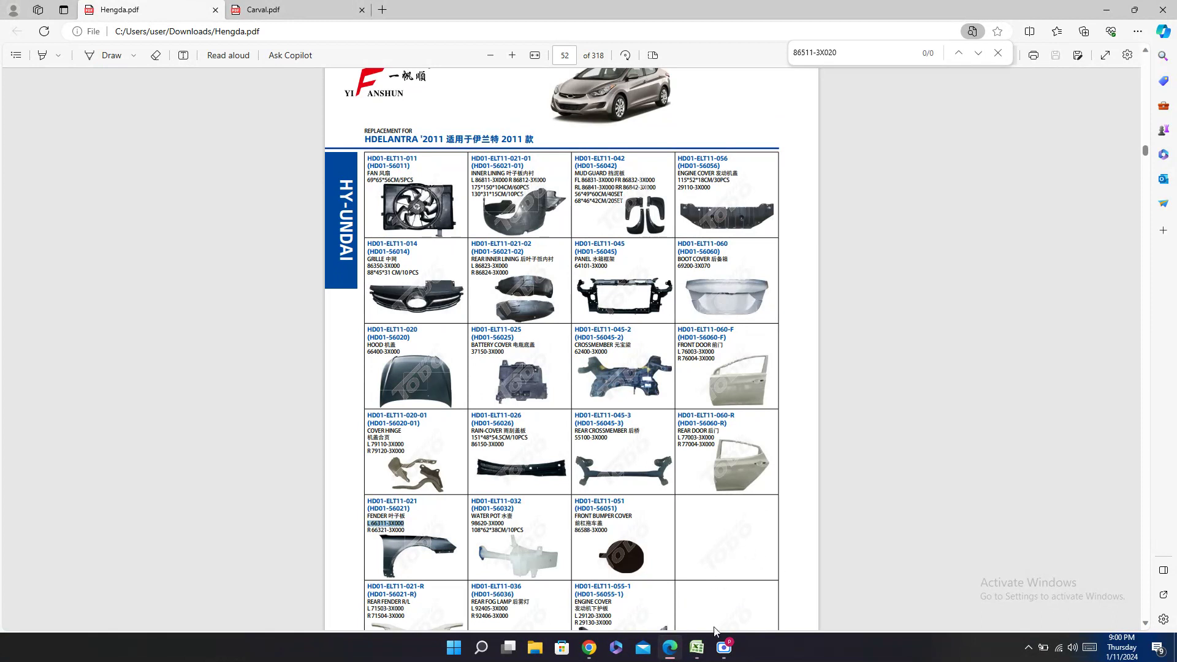
click(698, 645)
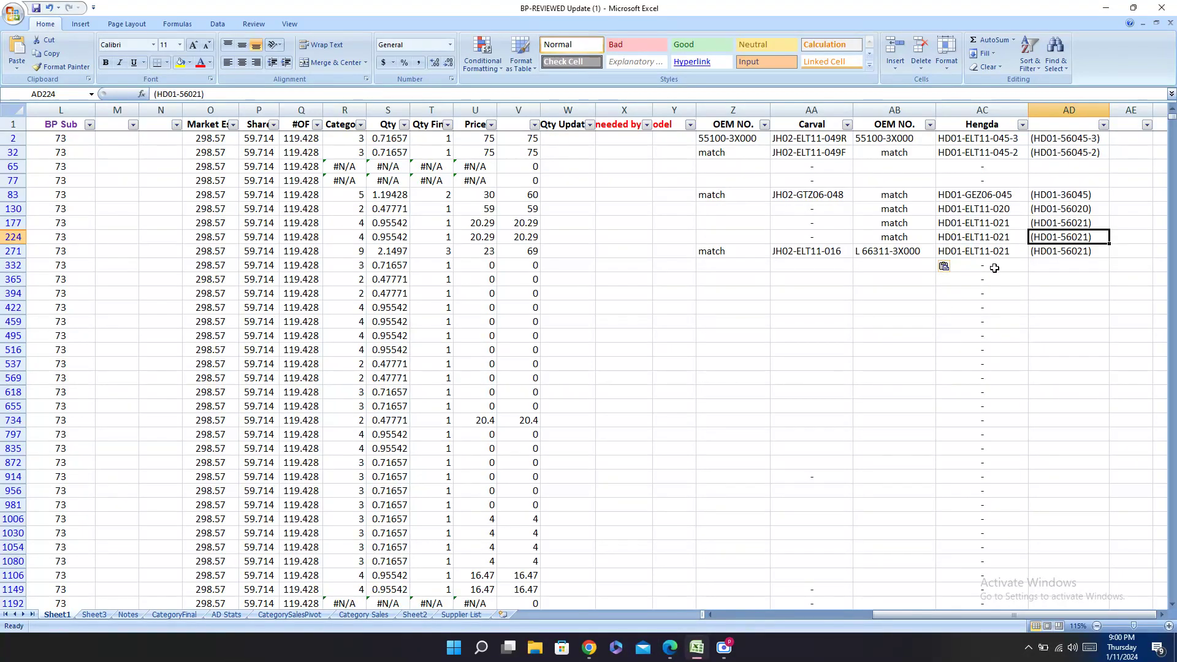
Step: Delete the Hengda OEM number, part number and code in AB271:AD271
click(1050, 247)
drag(1051, 248, 871, 258)
key(Delete)
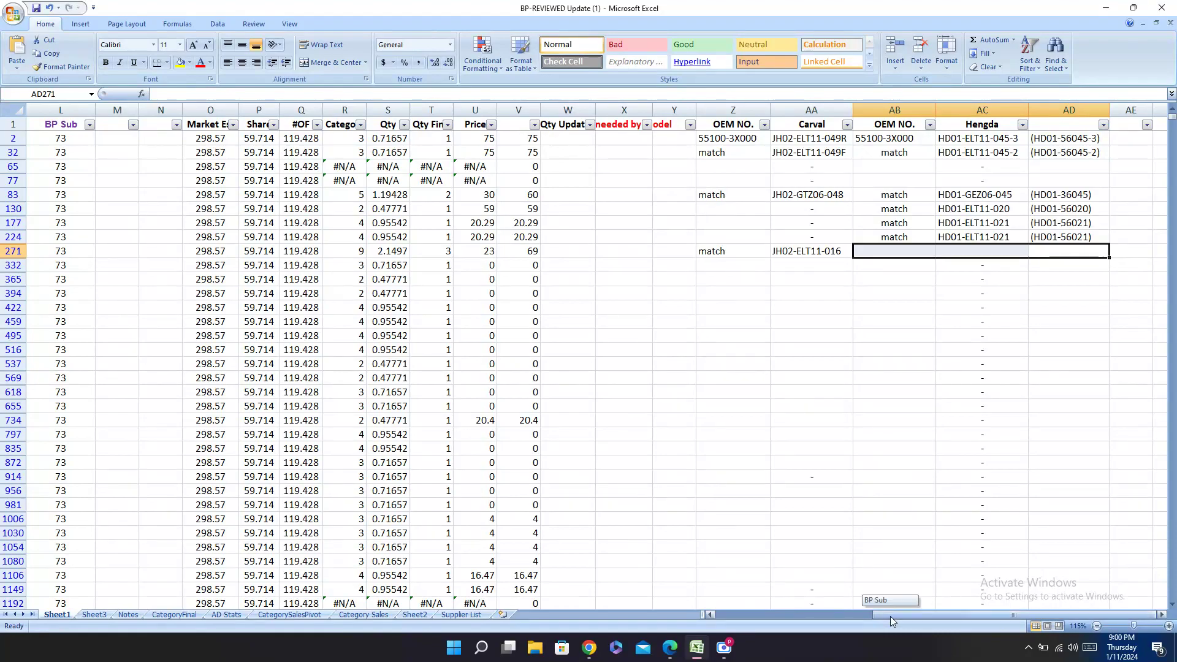
Step: Copy 86511-3X020 from D271 and search the Hengda catalogue, finding no match
drag(890, 616, 707, 639)
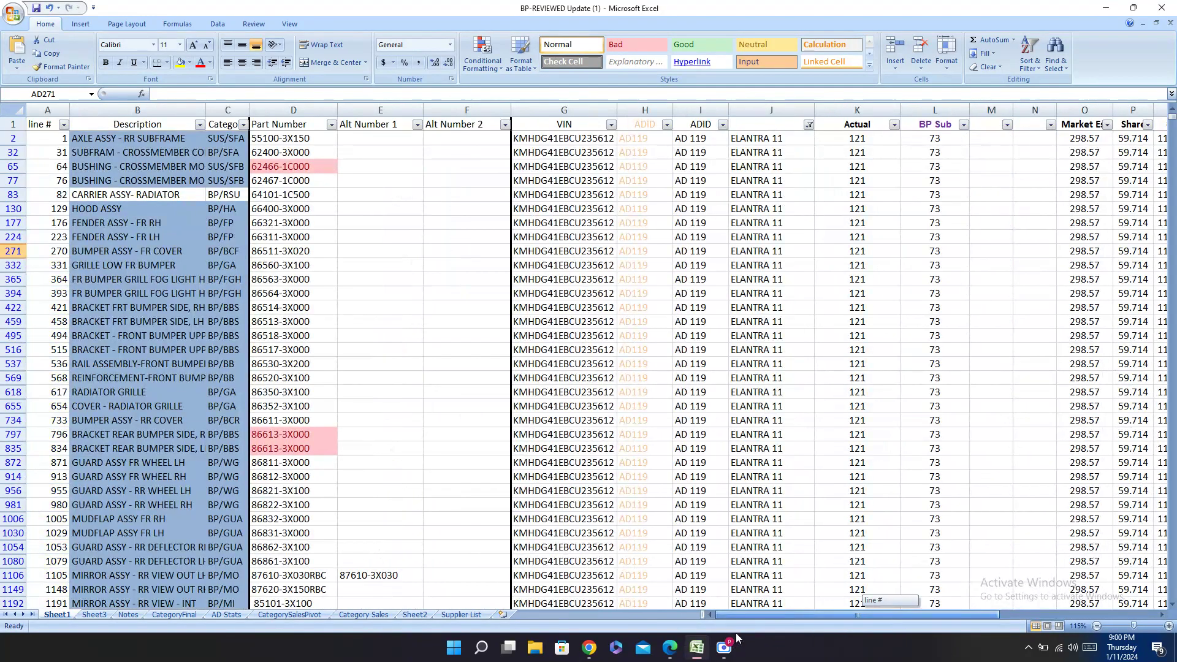
click(300, 252)
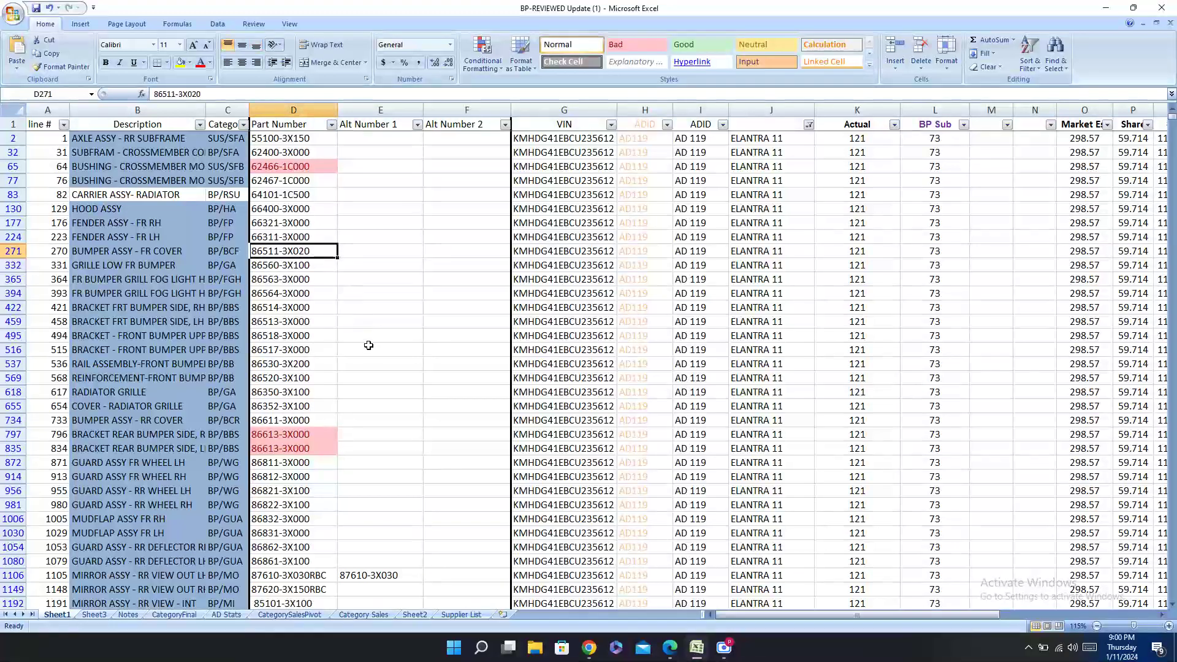
key(ctrl+c)
click(669, 647)
key(ctrl+f)
key(ctrl+v)
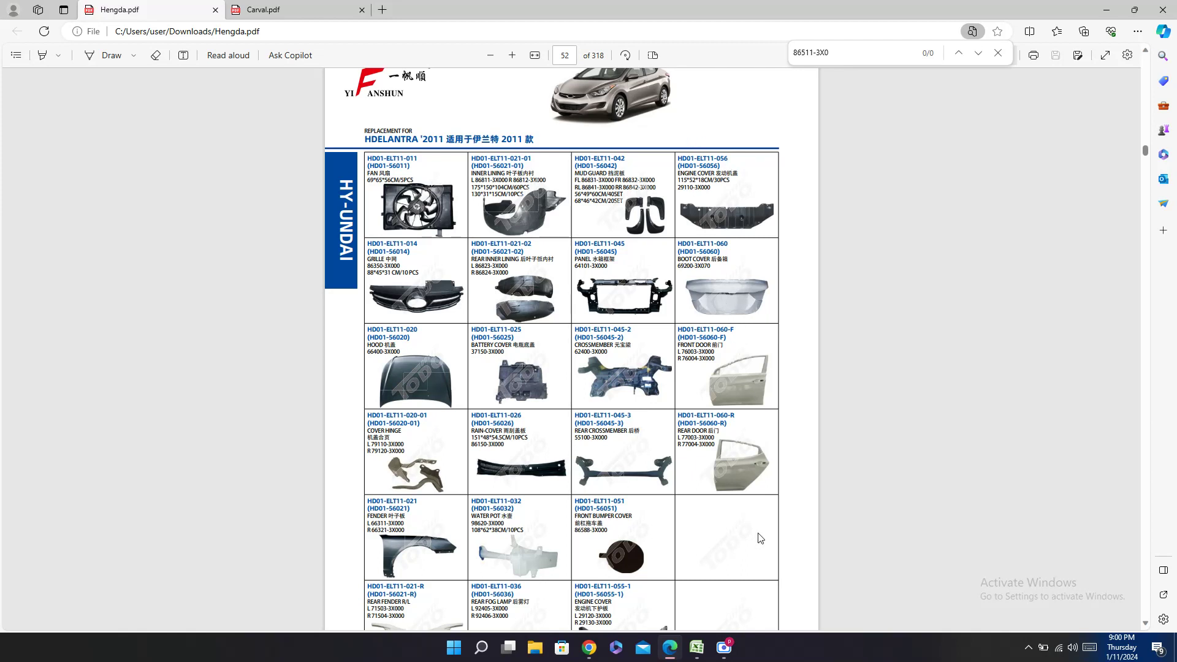
click(724, 647)
click(697, 646)
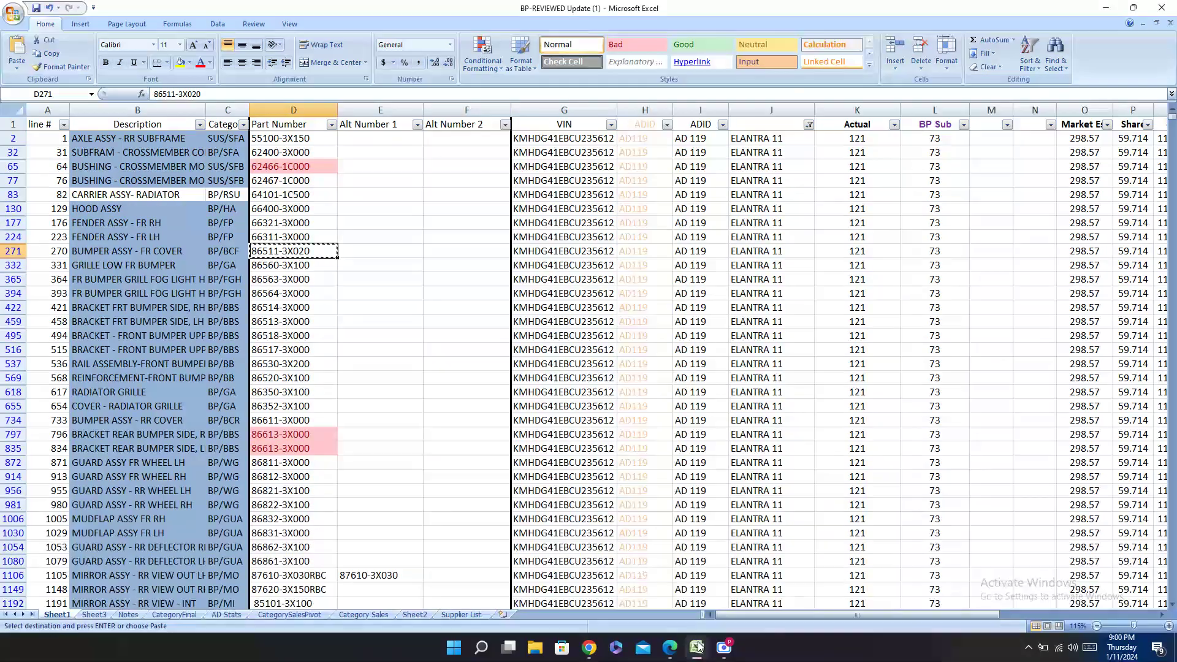
click(698, 647)
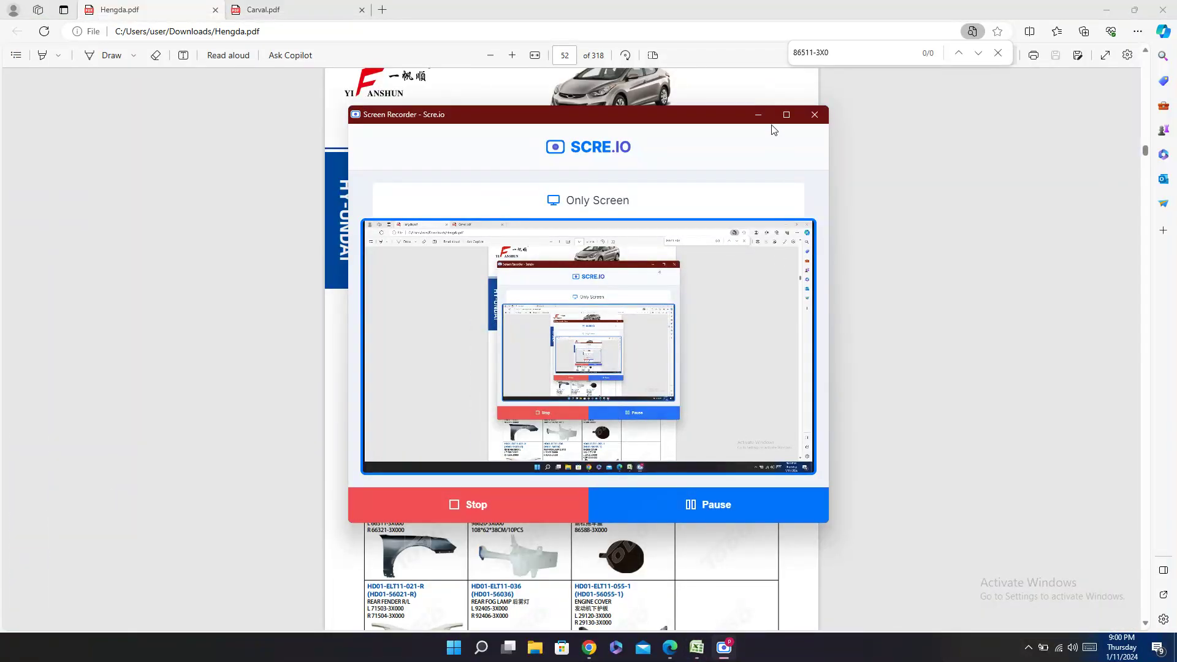
click(759, 115)
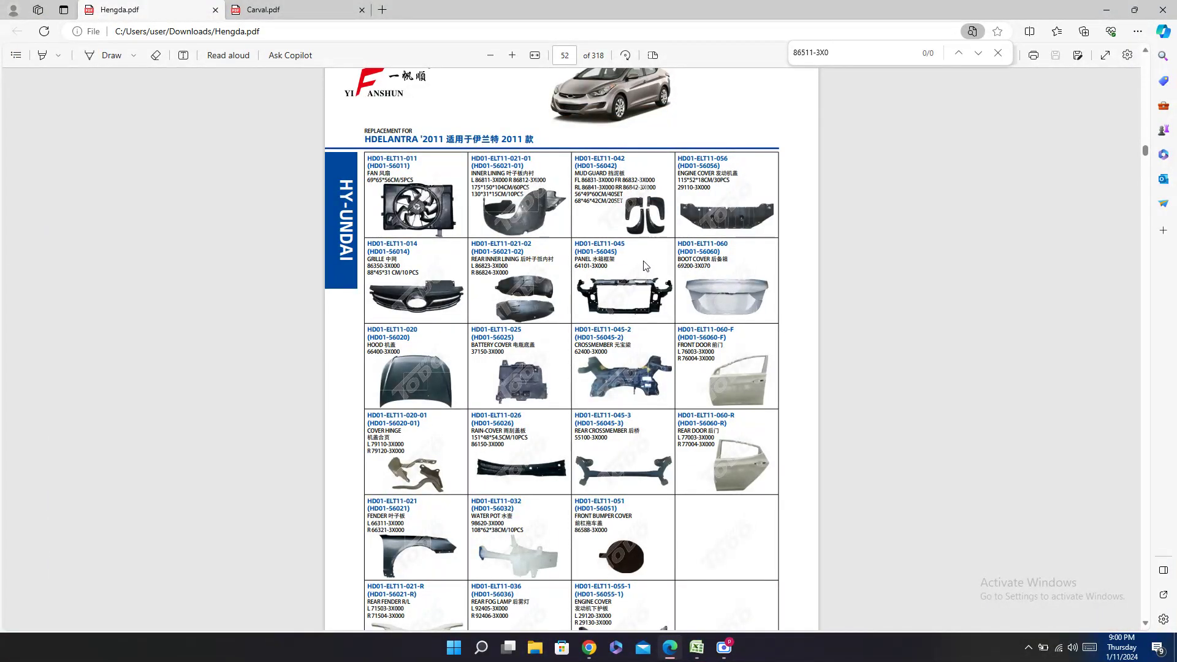
scroll(645, 266, down, 5)
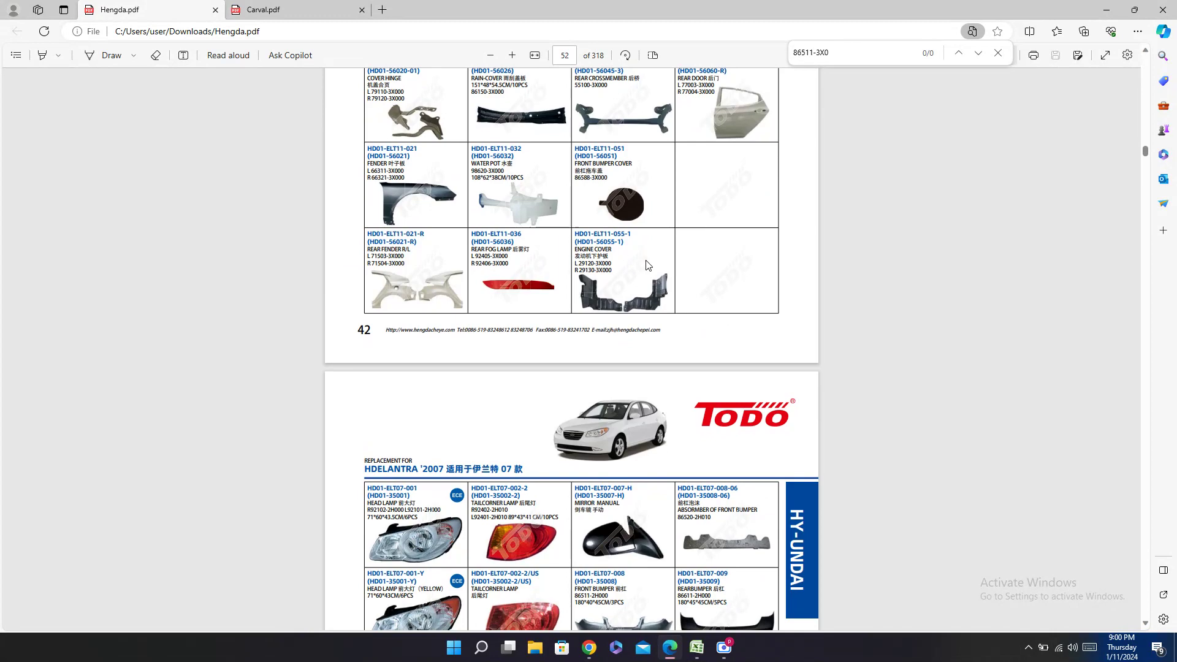
scroll(646, 265, up, 4)
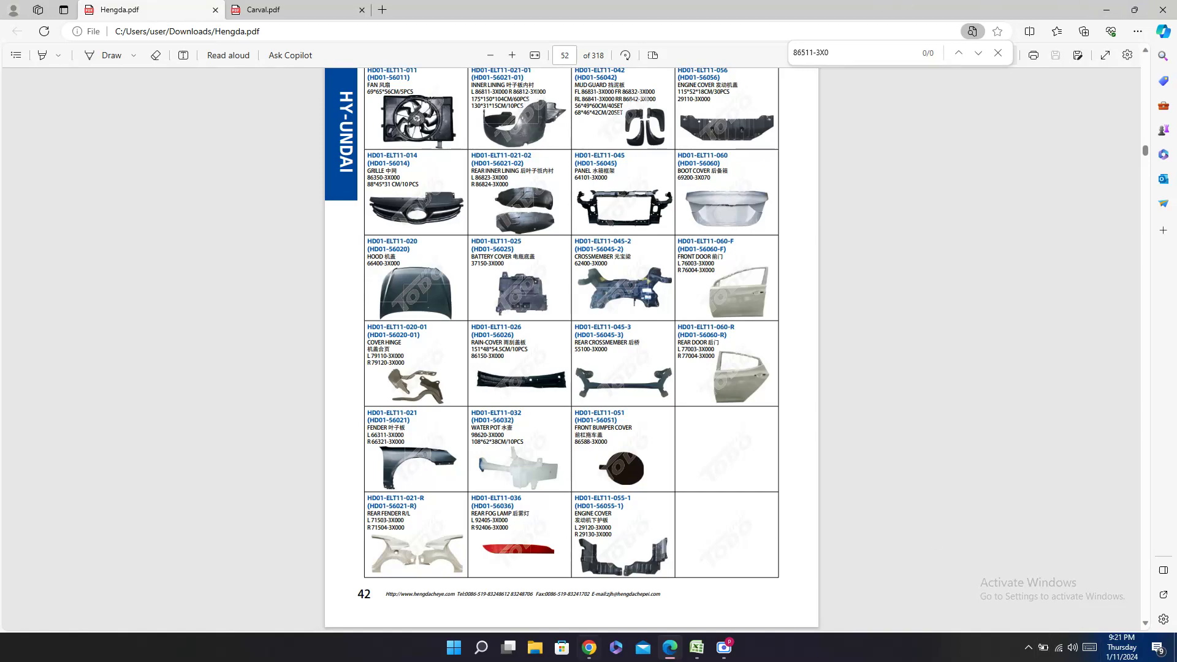
Step: Search the Carval catalogue for part number 86511-3X020
click(692, 648)
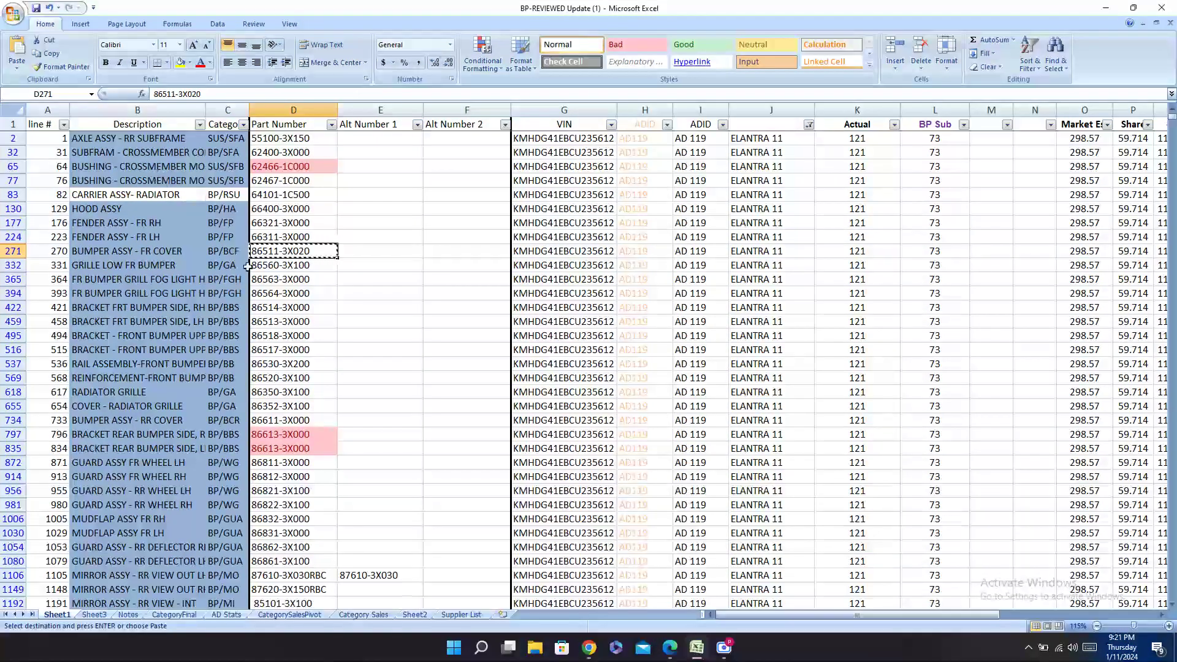
click(679, 656)
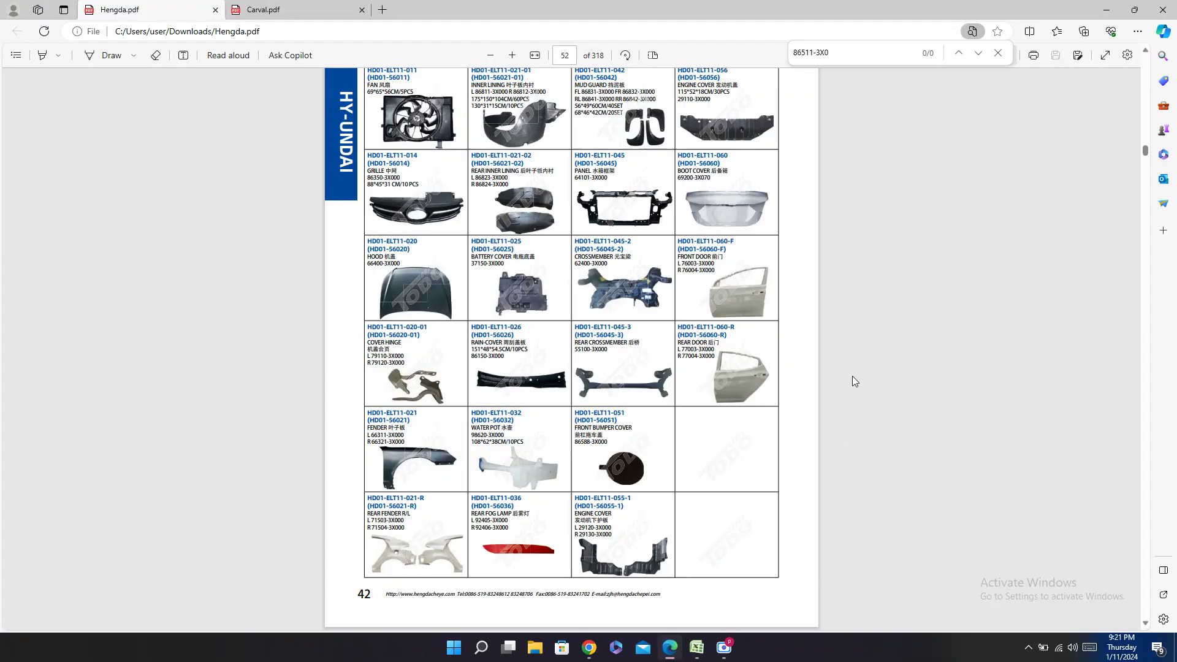
key(ctrl+f)
text(86511-3X020)
click(286, 8)
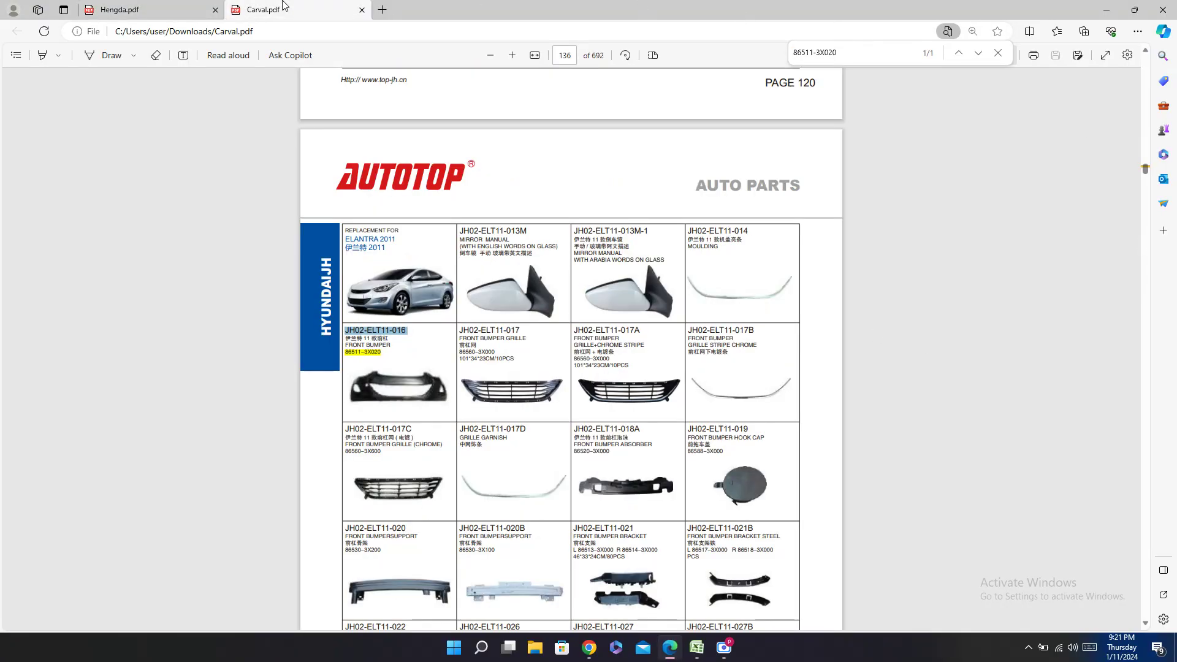
key(Return)
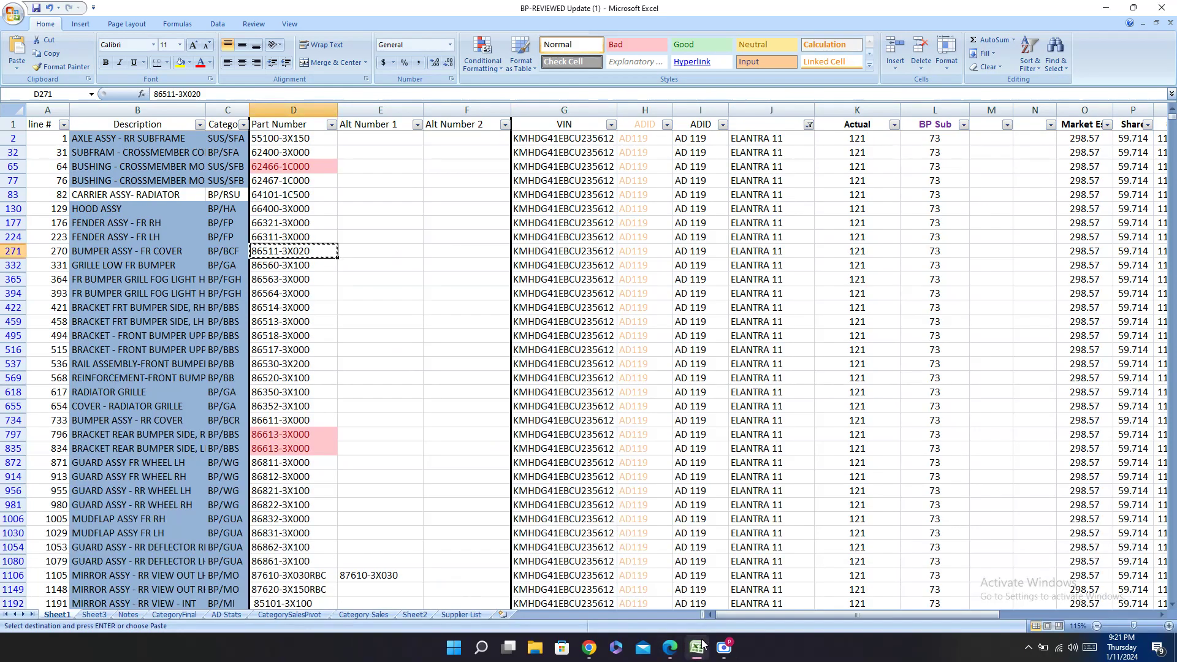
Step: Move to row 271's catalogue columns and find the matching entry in the Hengda catalogue
click(696, 648)
key(Right)
key(Right)
key(Right)
key(Right)
key(Right)
key(Right)
key(Right)
key(Right)
key(Right)
key(Right)
key(Right)
key(Right)
key(Right)
key(Right)
key(Right)
key(Right)
key(Right)
key(Right)
key(Right)
key(Right)
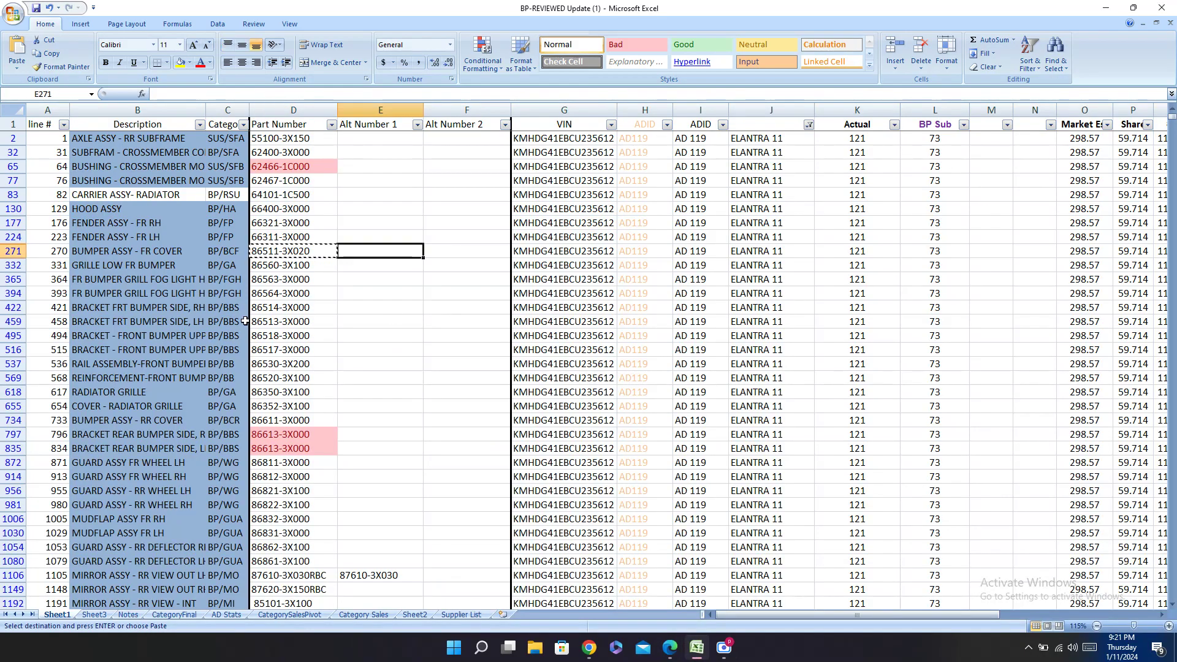
key(Right)
key(Right)
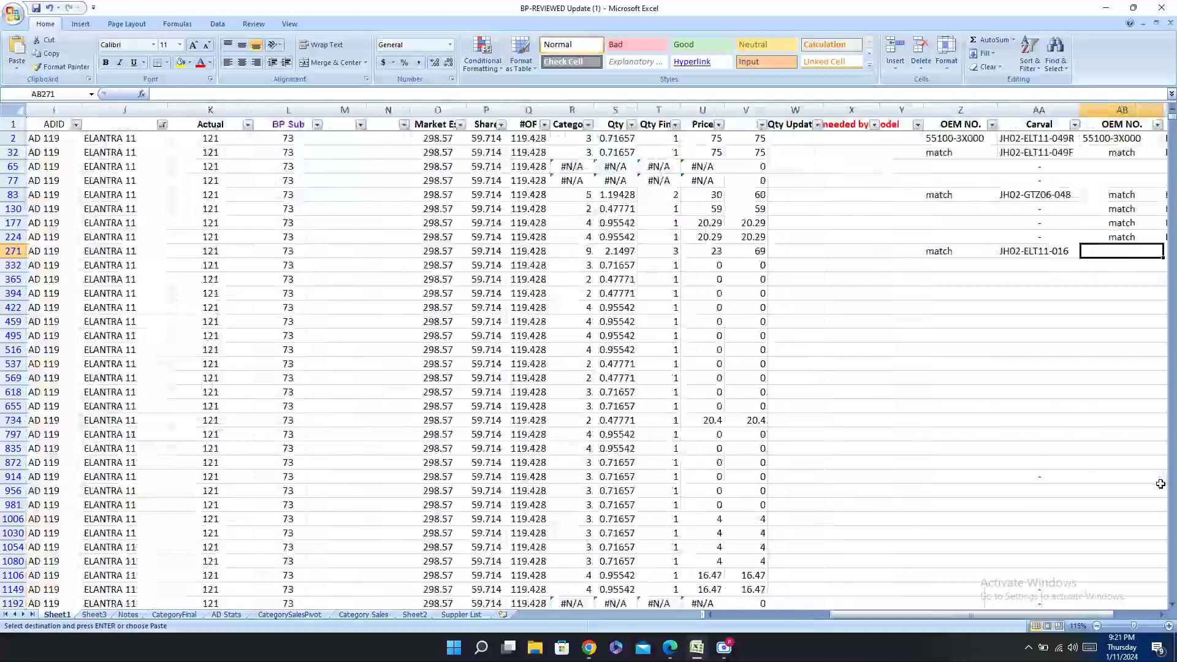
click(670, 648)
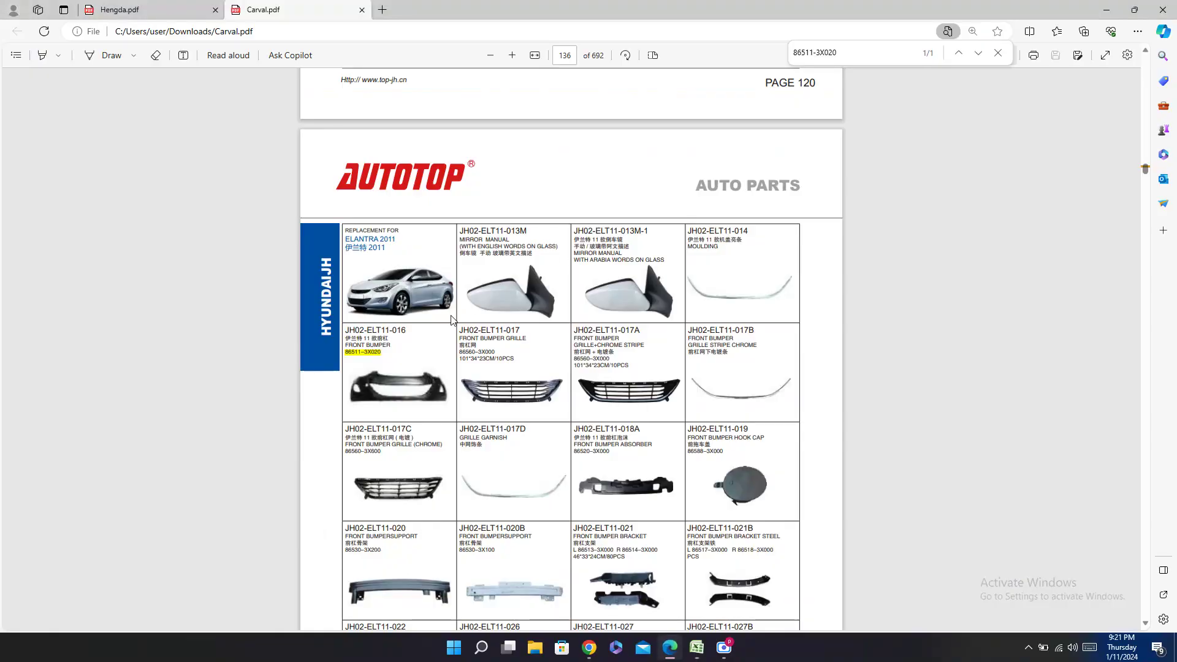
click(202, 12)
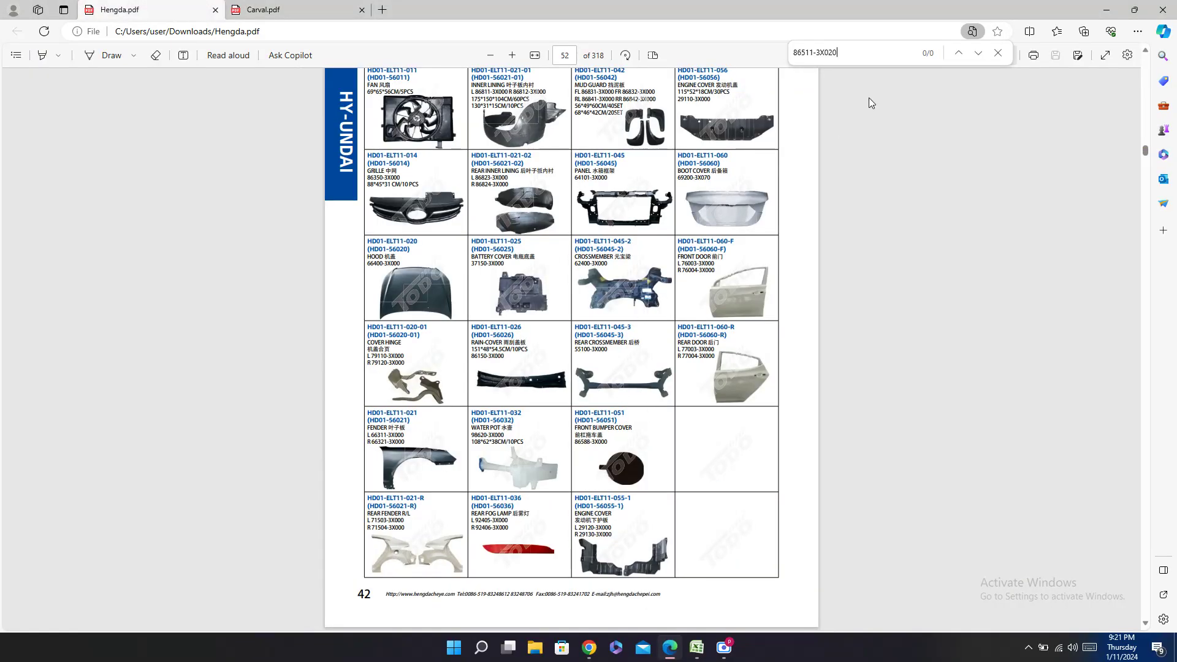
click(263, 10)
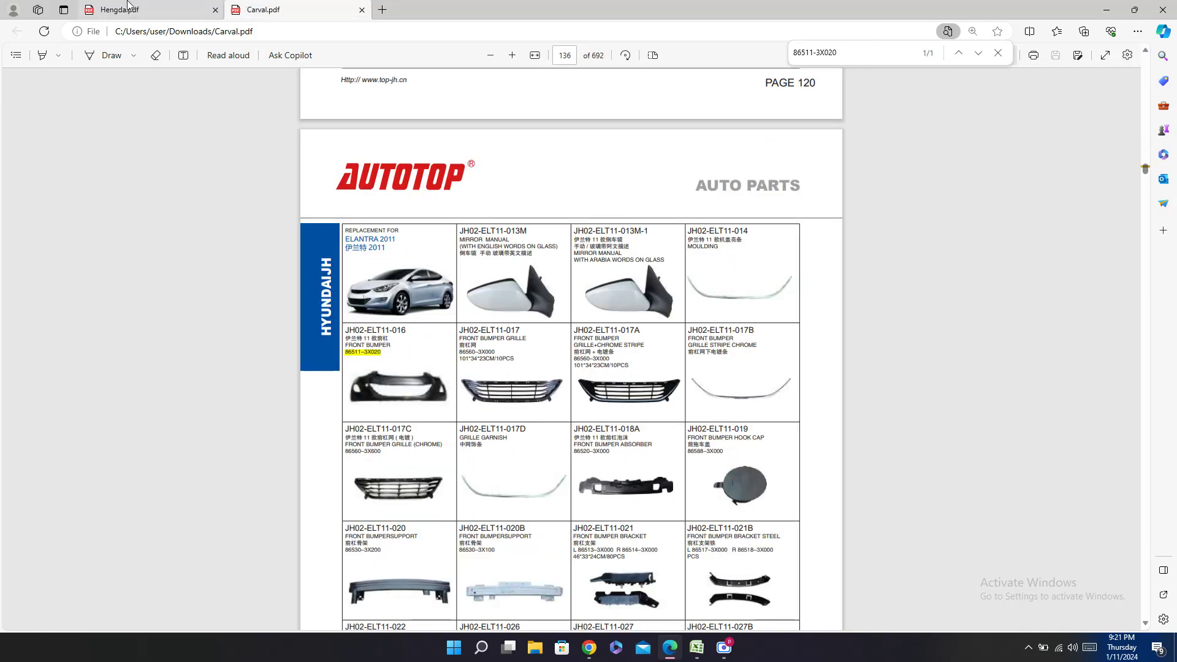
click(164, 16)
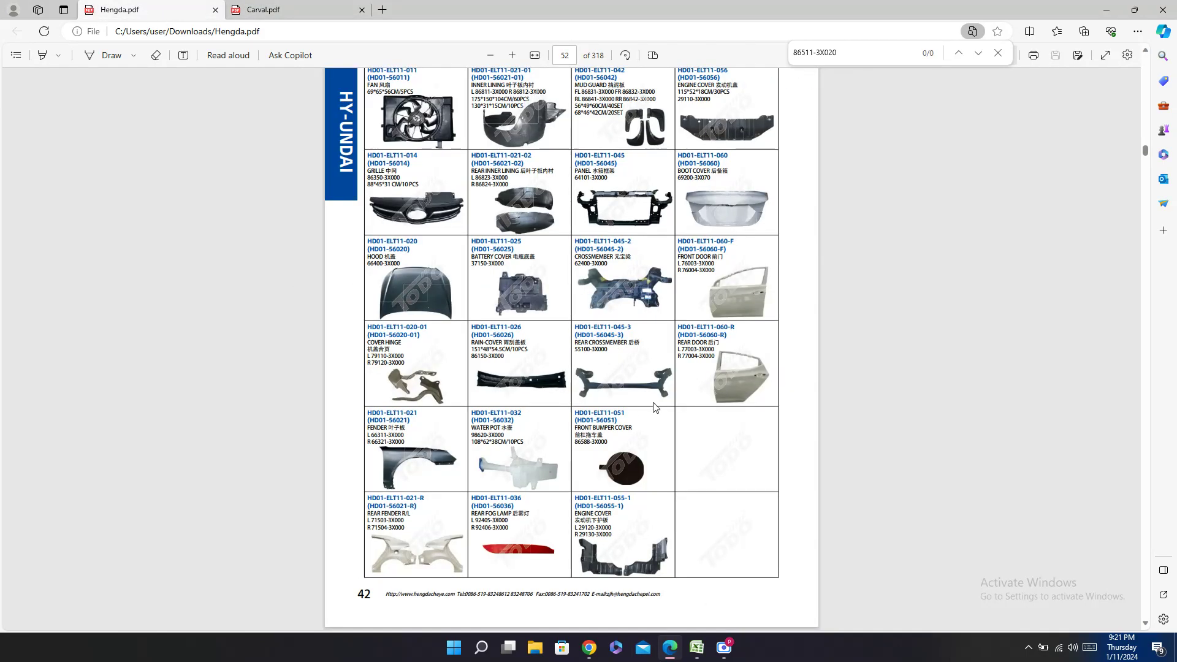
scroll(777, 214, up, 3)
scroll(803, 364, up, 10)
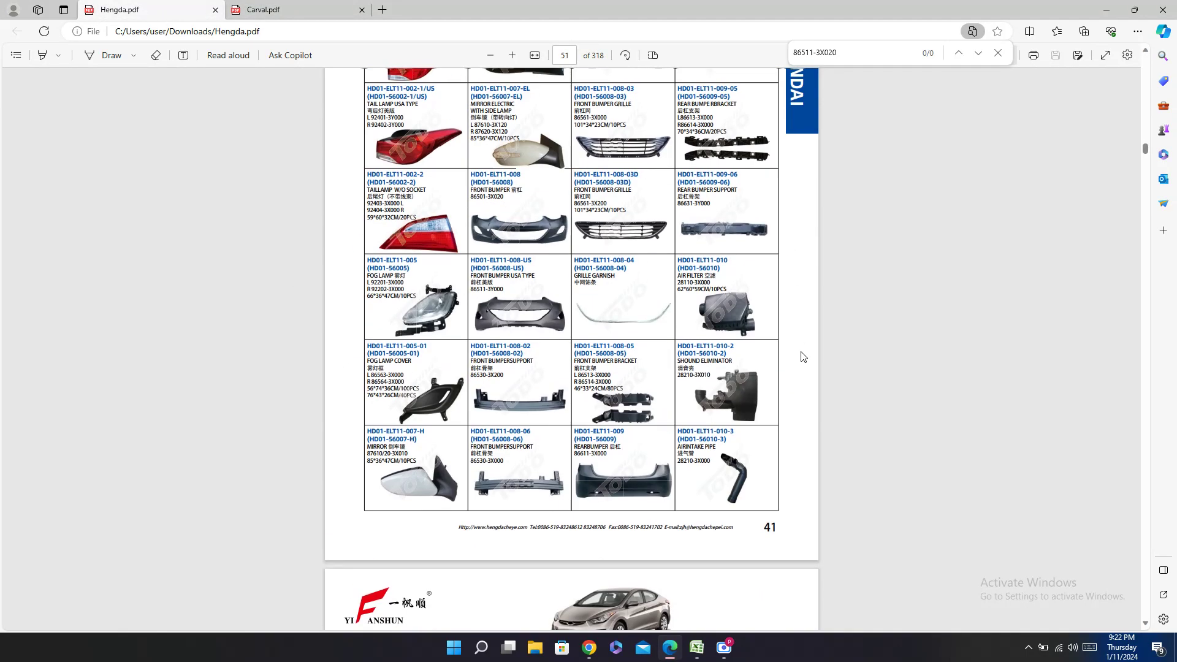
scroll(801, 364, down, 4)
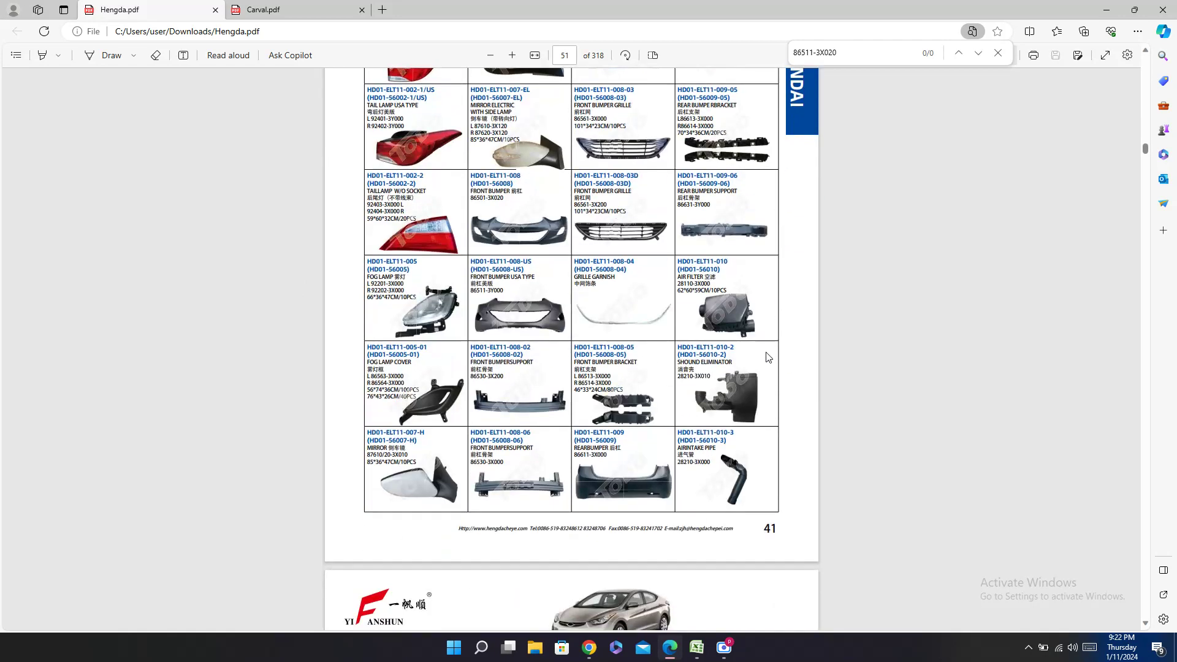
Step: Paste Hengda code HD01-ELT11-008-US into AC271
double_click(516, 261)
key(ctrl+c)
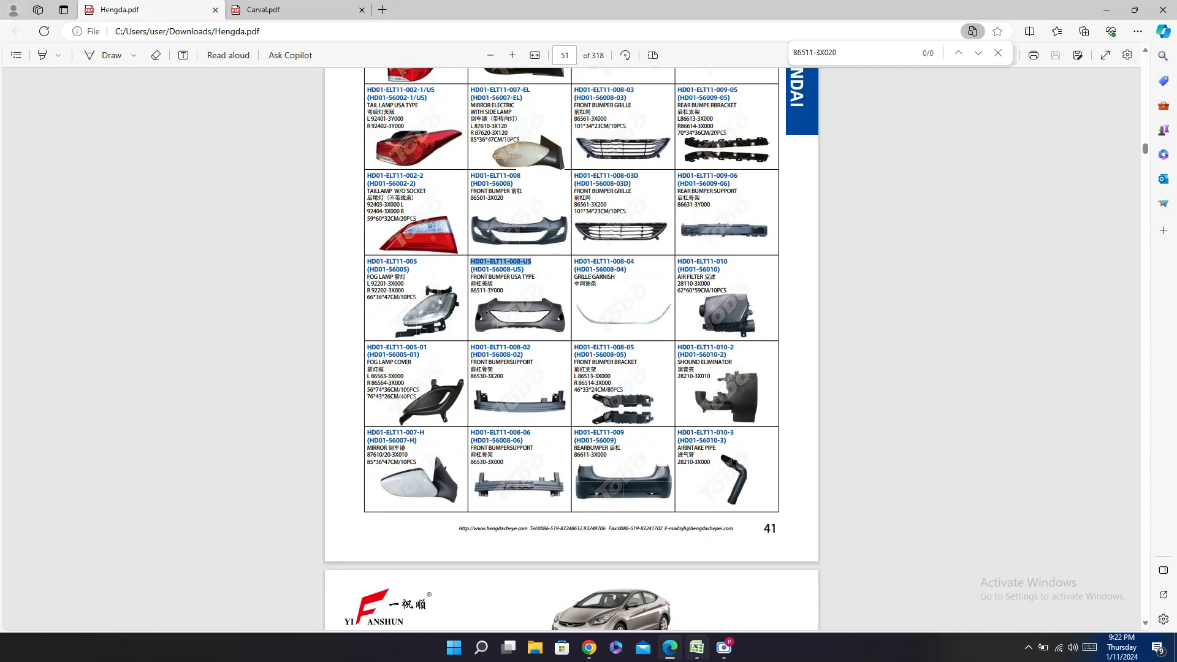
click(697, 648)
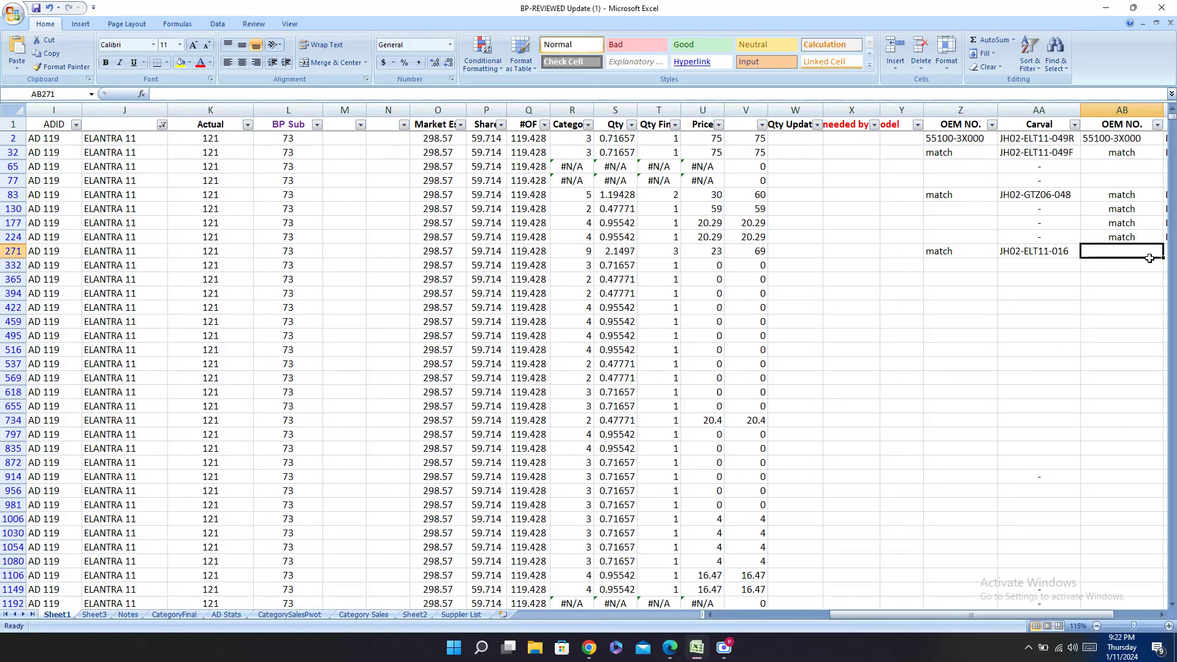
key(Right)
key(Right)
key(Left)
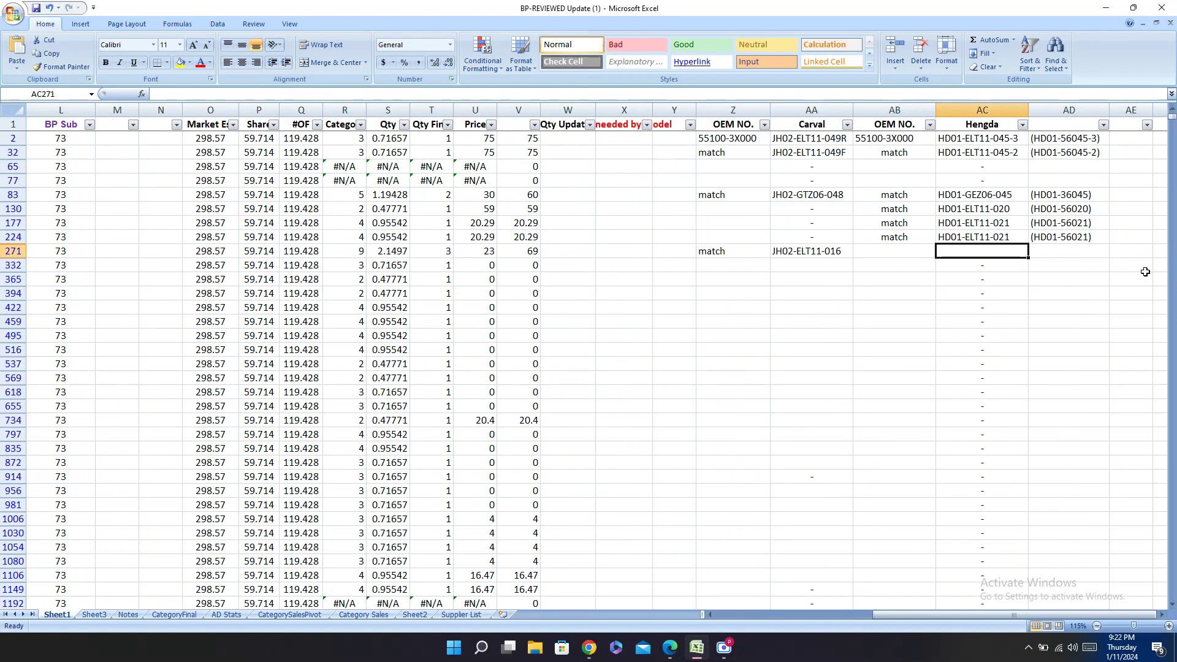
key(ctrl+v)
Step: Paste the second Hengda code (HD01-56008-US) into AD271
click(670, 647)
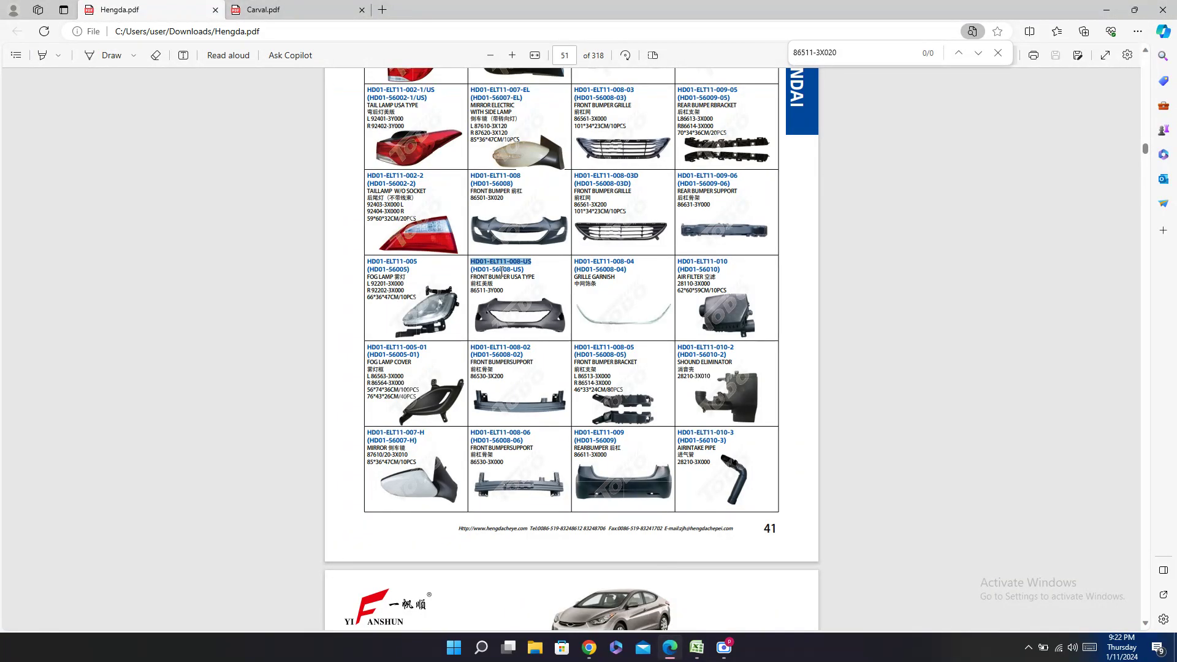
double_click(501, 270)
key(ctrl+c)
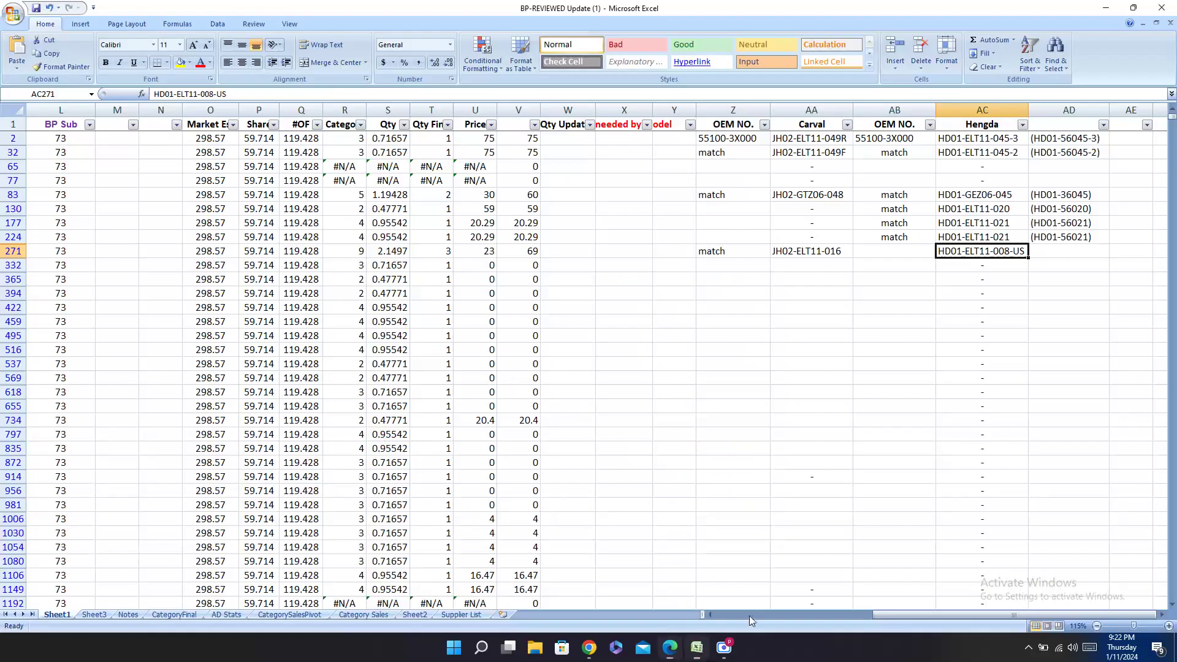
click(696, 648)
click(1060, 255)
key(ctrl+v)
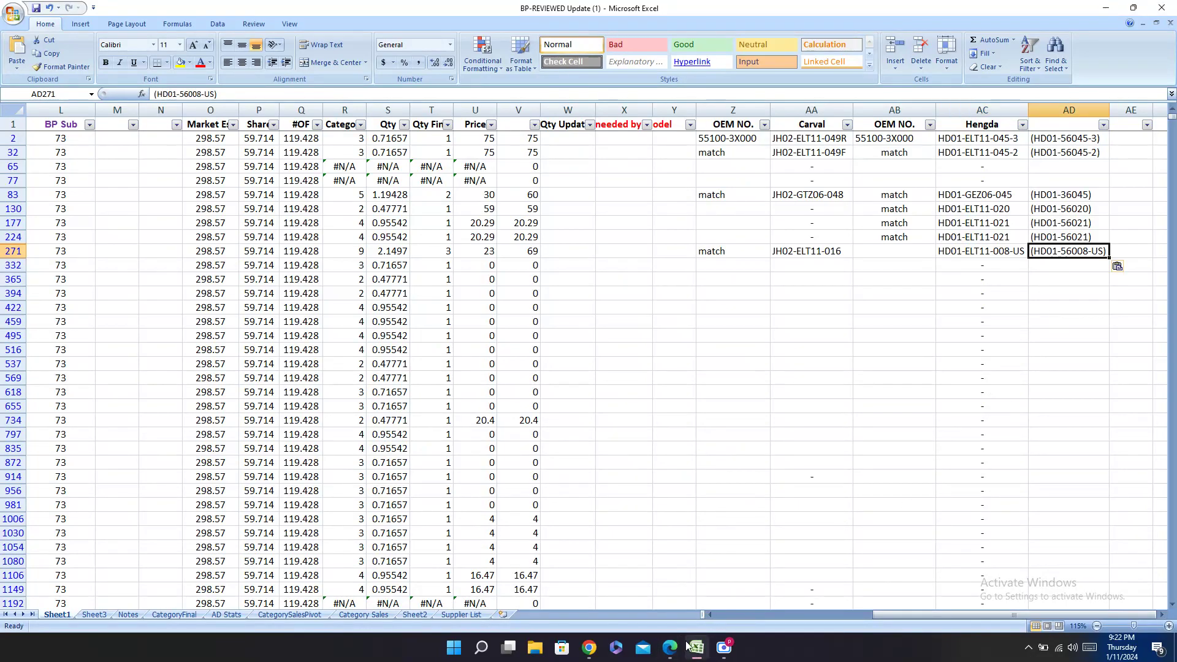
Step: Paste OEM number 86511-3Y000 into AB271
click(670, 647)
double_click(485, 290)
key(ctrl+c)
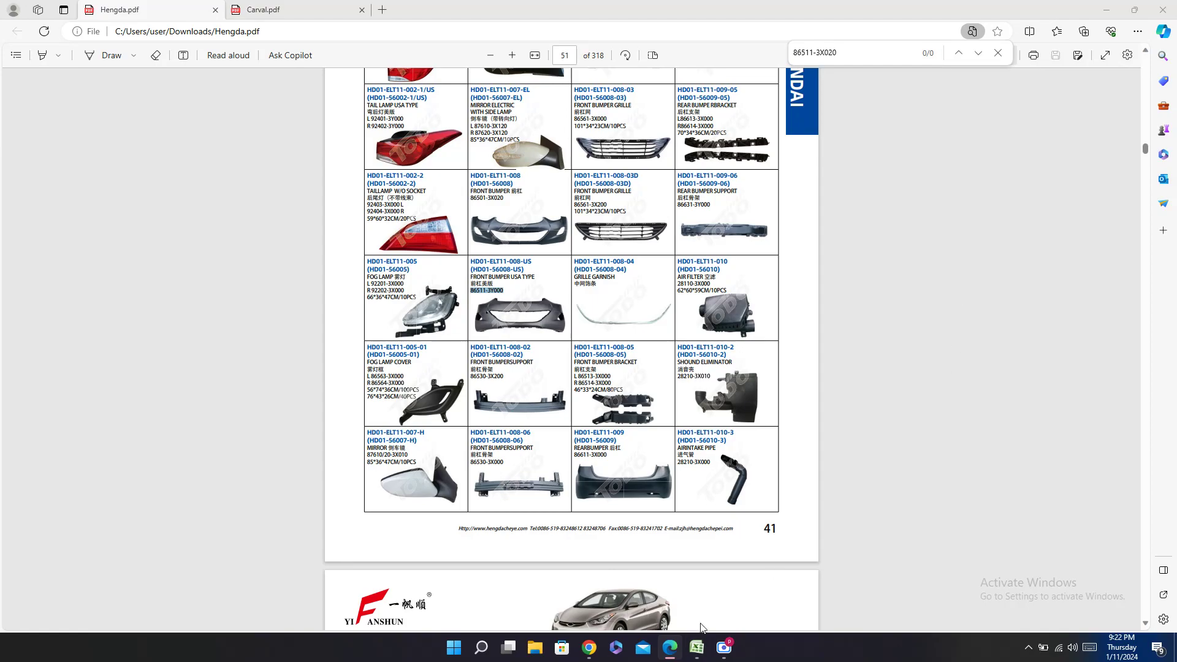
click(704, 649)
click(914, 254)
key(ctrl+v)
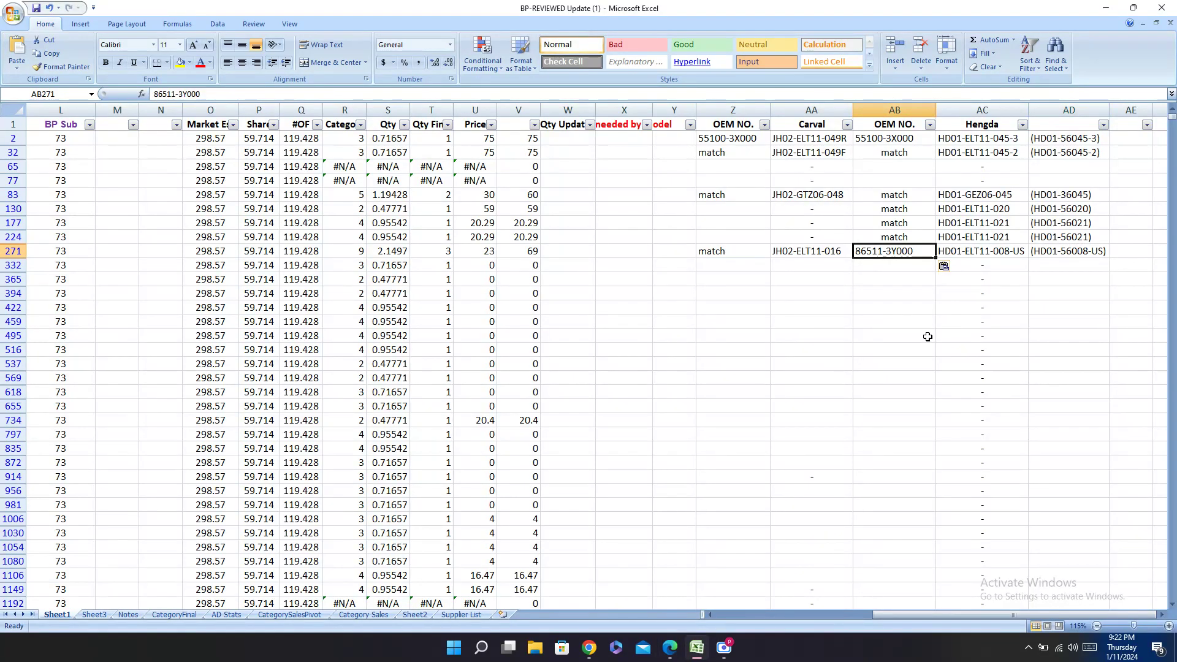
key(Left)
key(Left)
key(Left)
key(Left)
key(Left)
key(Left)
key(Left)
key(Left)
key(Left)
key(Left)
key(Left)
key(Left)
key(Left)
key(Left)
key(Left)
key(Left)
key(Left)
key(Left)
key(Left)
key(Left)
key(Left)
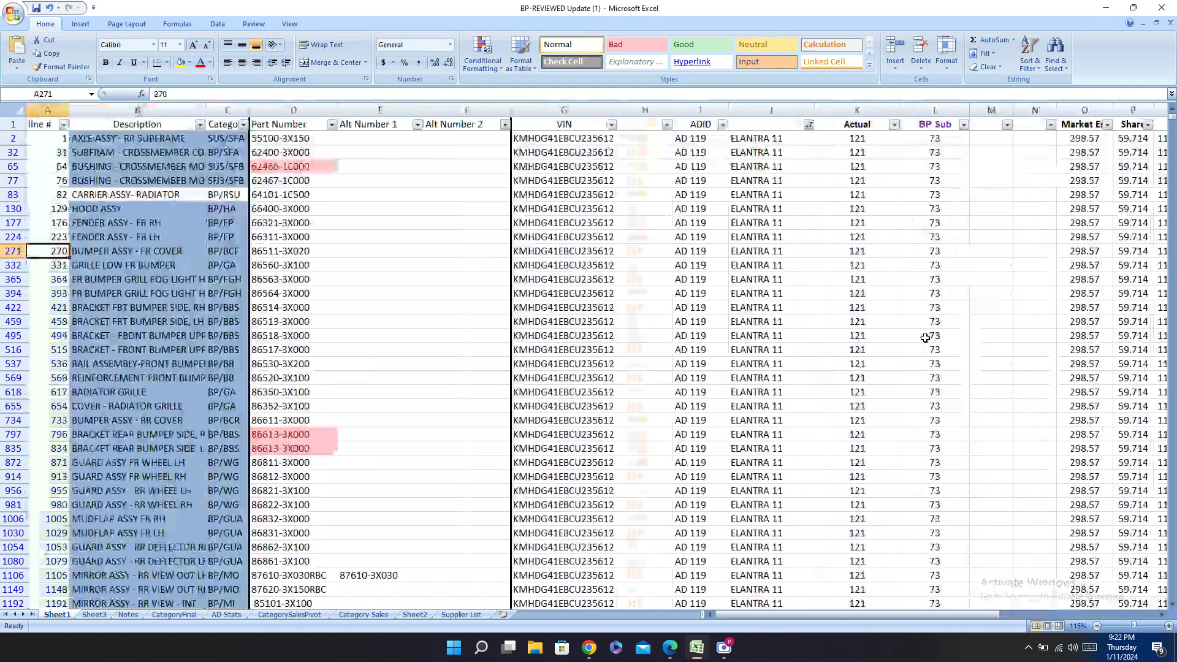
Step: Copy row 332's part number 86560-3X100 and search both catalogues for it
key(Right)
key(Down)
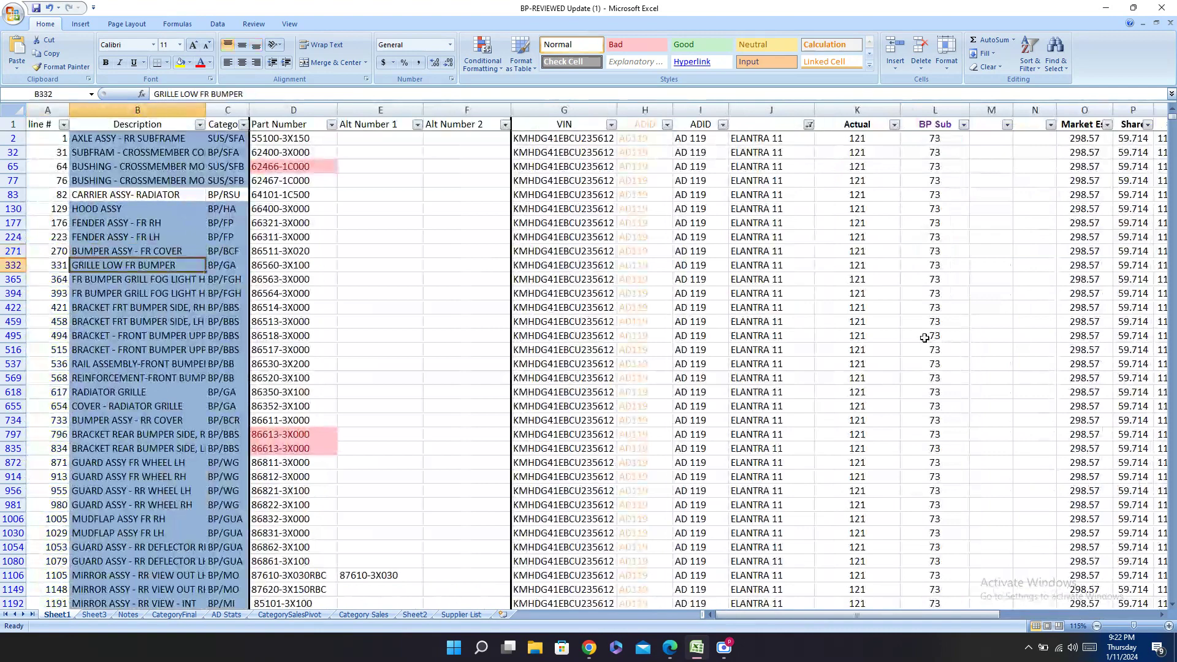
key(Right)
key(Right)
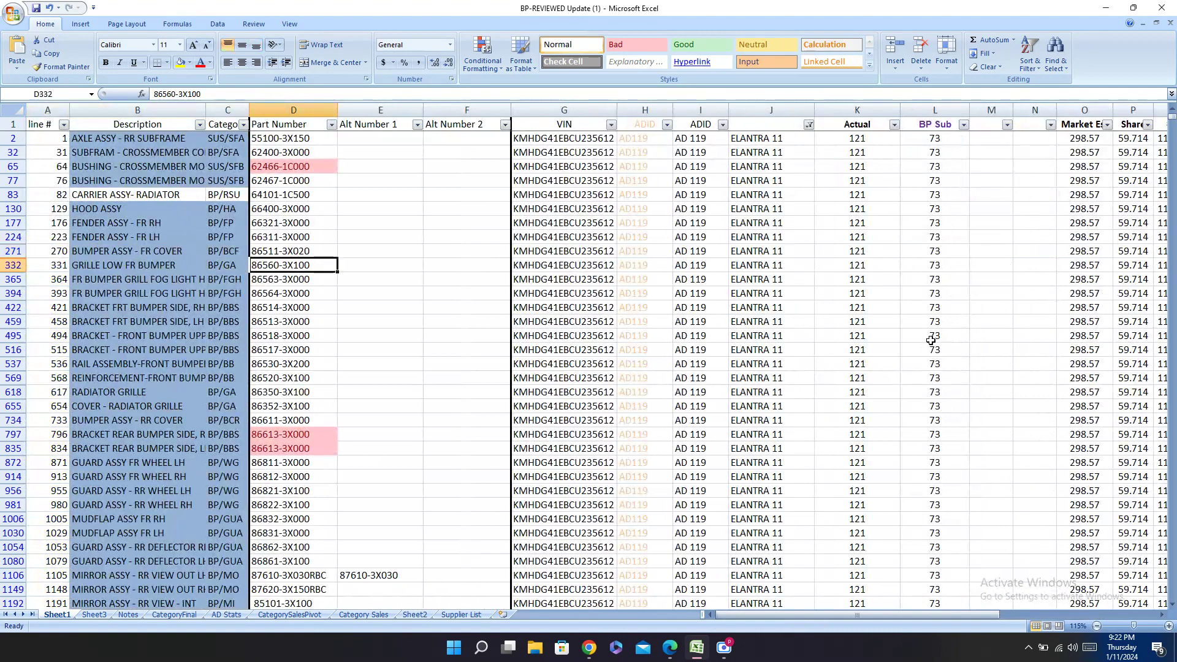
key(ctrl+c)
key(alt+Tab)
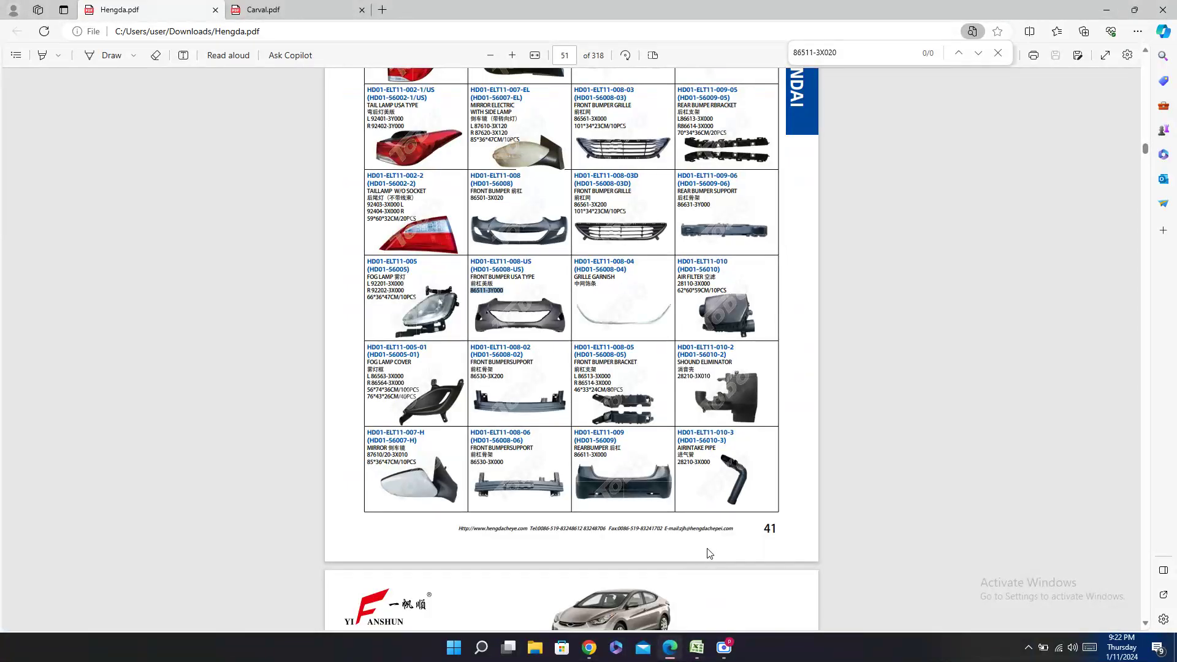
key(ctrl+f)
key(ctrl+v)
click(260, 10)
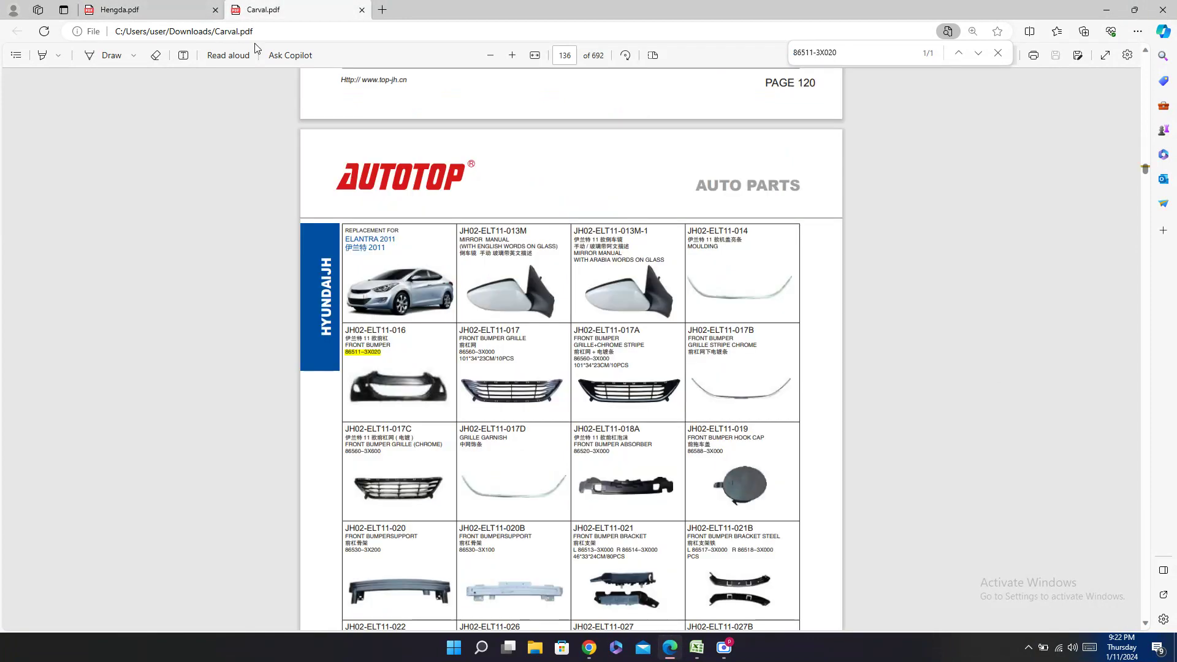
key(ctrl+f)
key(ctrl+v)
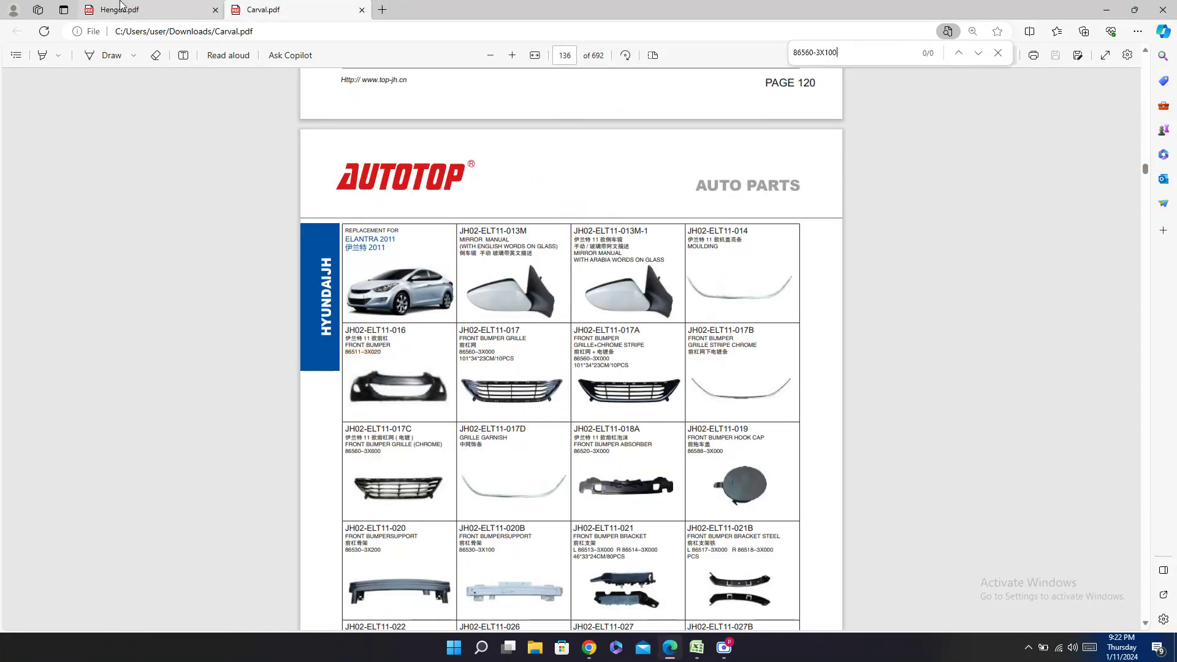
click(121, 8)
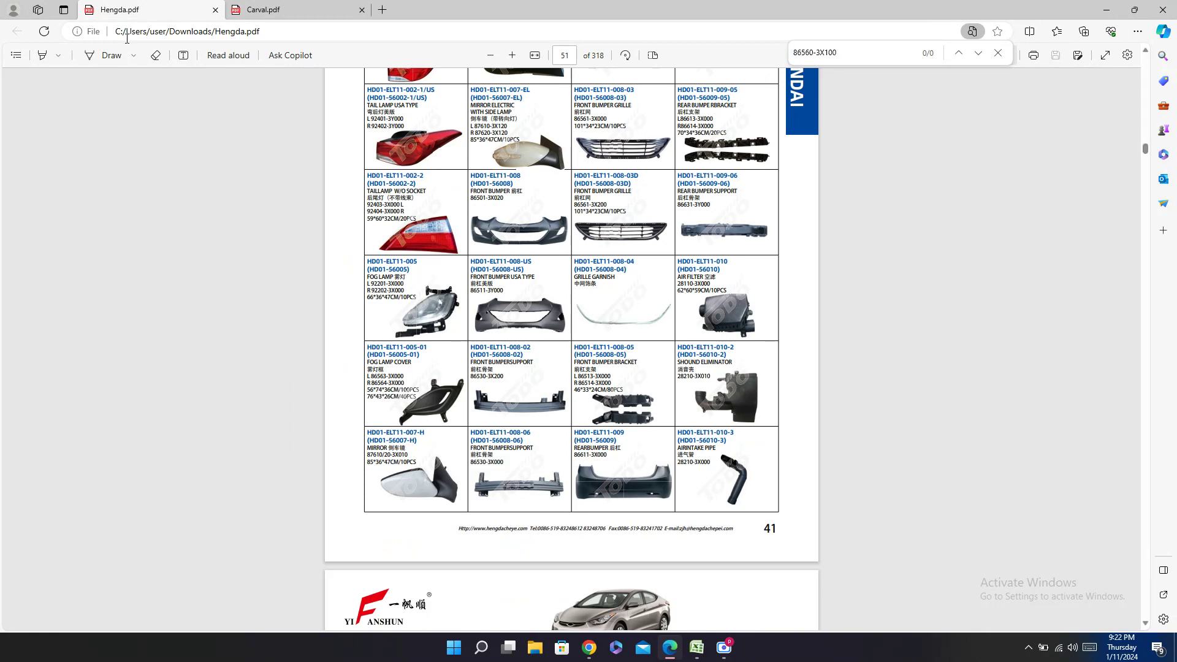
Step: Paste Hengda code HD01-ELT11-008-03 into AC332
click(672, 647)
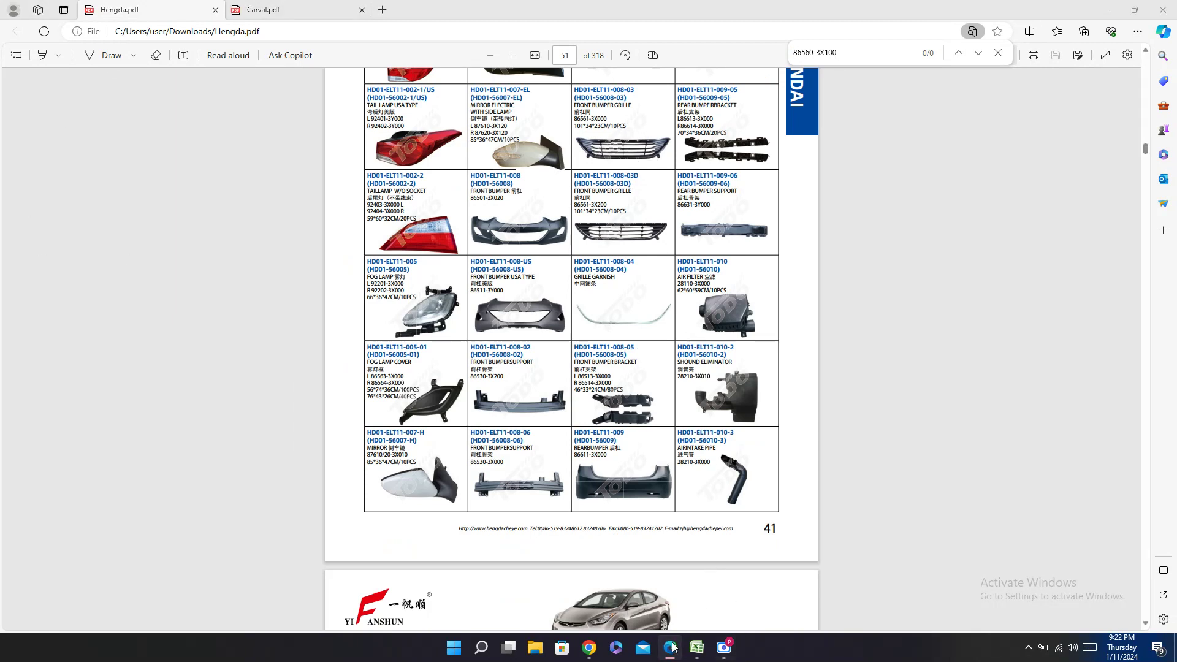
click(671, 647)
scroll(650, 246, up, 1)
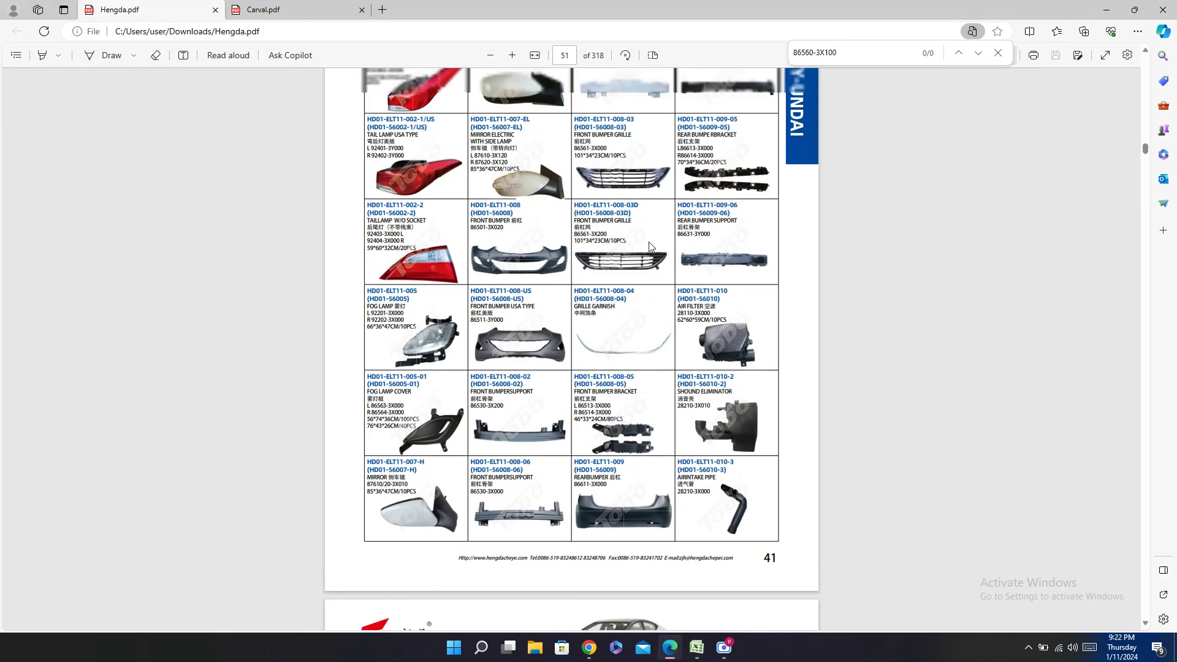
scroll(650, 246, up, 5)
double_click(616, 265)
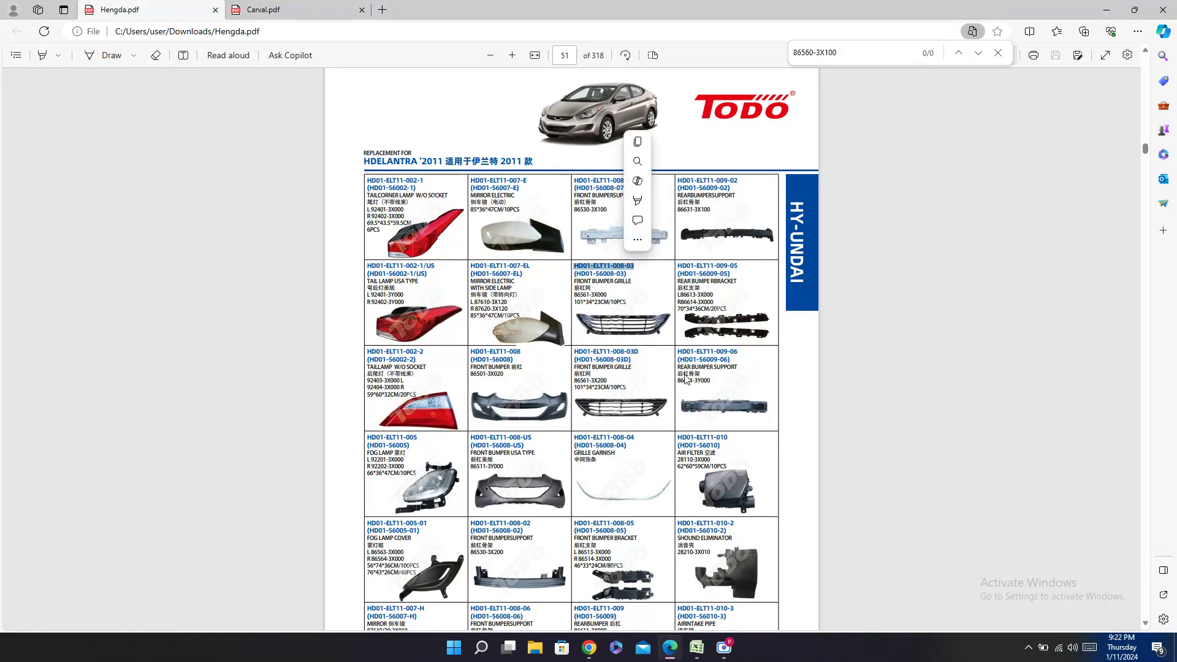
click(697, 651)
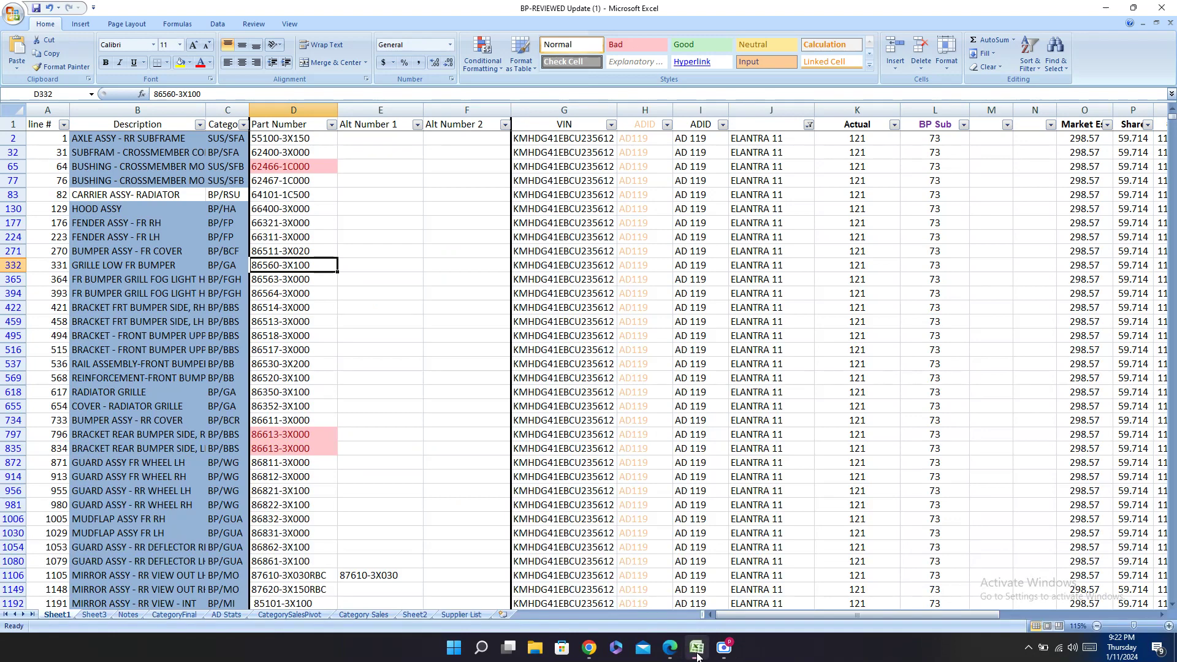
key(Right)
key(Right)
key(Right)
key(Right)
key(Right)
key(Right)
key(Right)
key(Right)
key(Right)
key(Right)
key(Right)
key(Right)
key(Right)
key(Right)
key(Right)
key(Right)
key(Right)
key(Right)
key(Right)
key(Right)
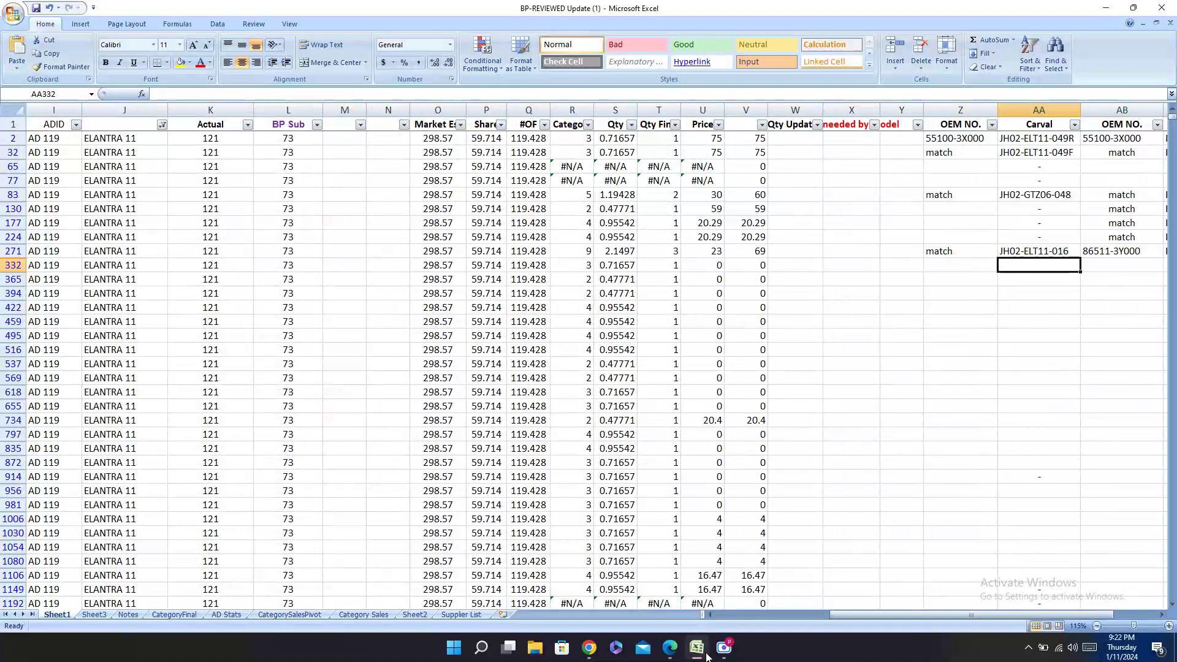
key(Right)
key(Right)
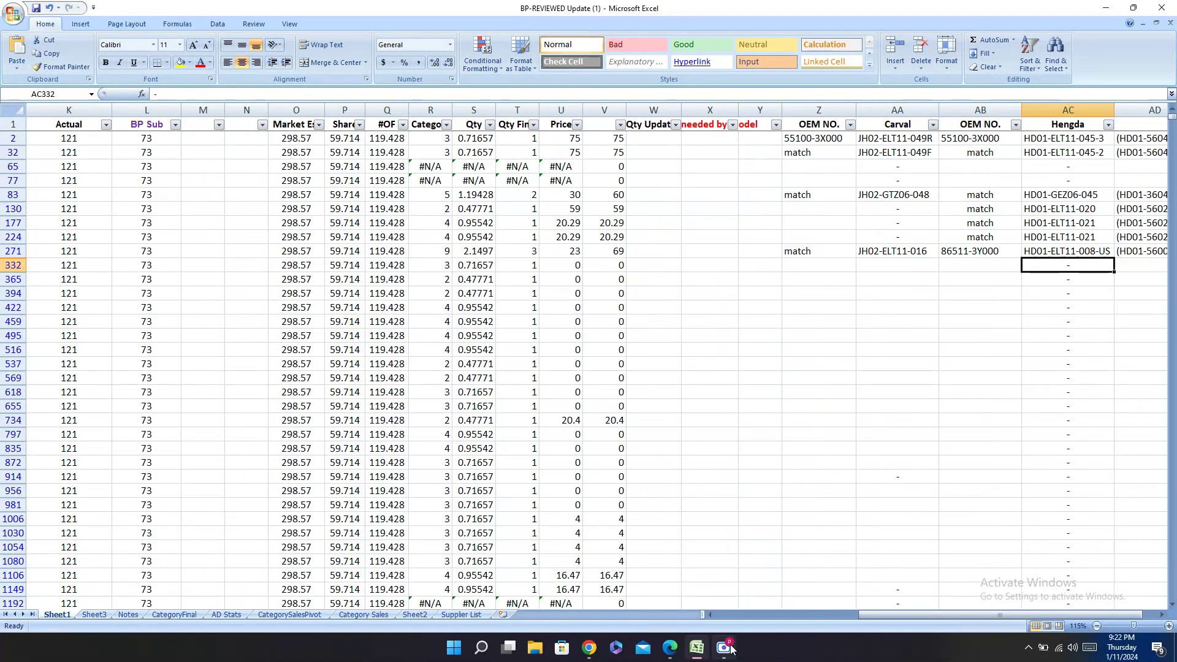
key(ctrl+v)
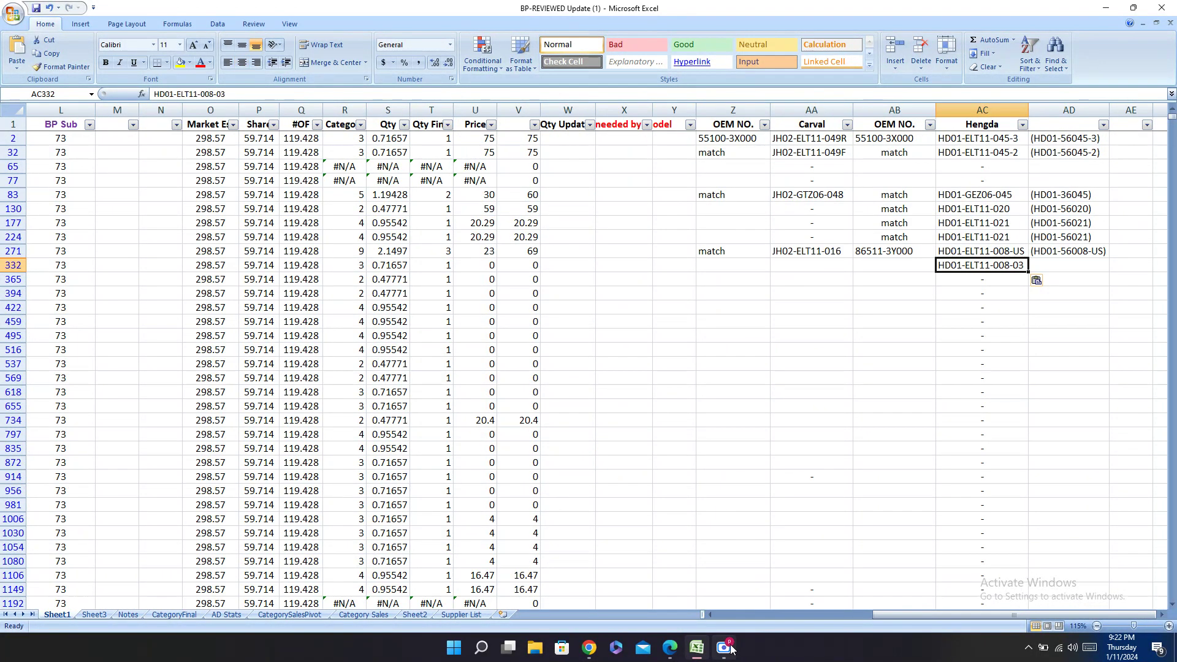
Step: Paste the Hengda code (HD01-56008-03) into AD332
click(676, 648)
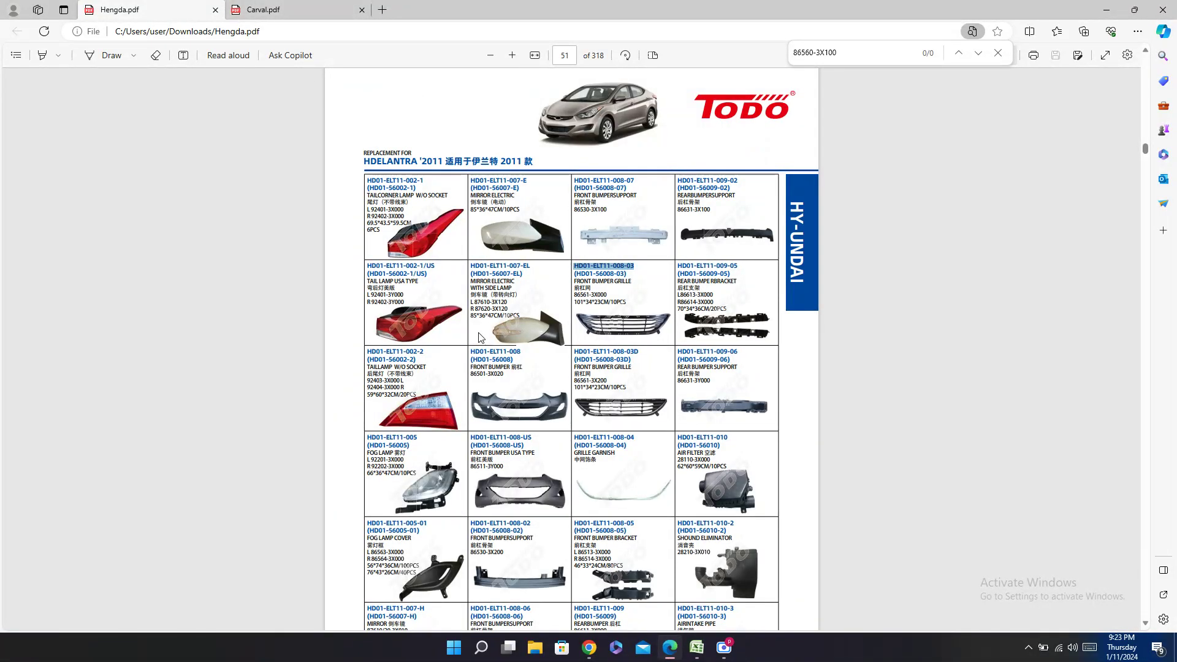
drag(574, 274, 626, 273)
click(697, 648)
key(ctrl+v)
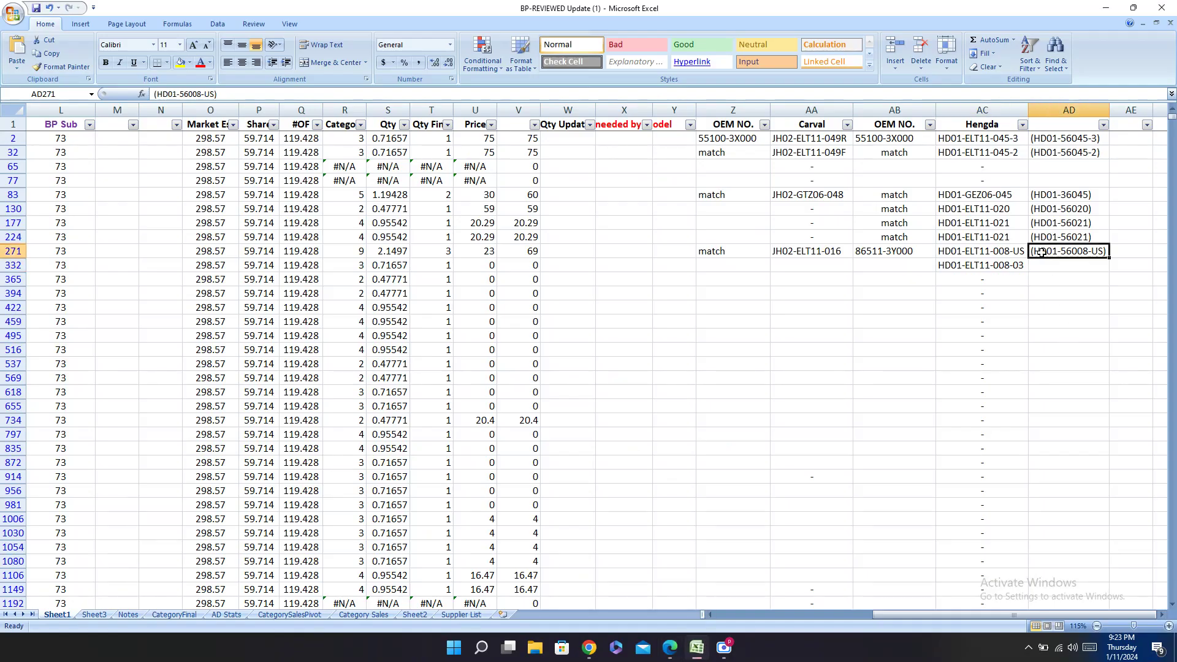
key(ctrl+z)
click(1050, 277)
click(1050, 265)
key(ctrl+v)
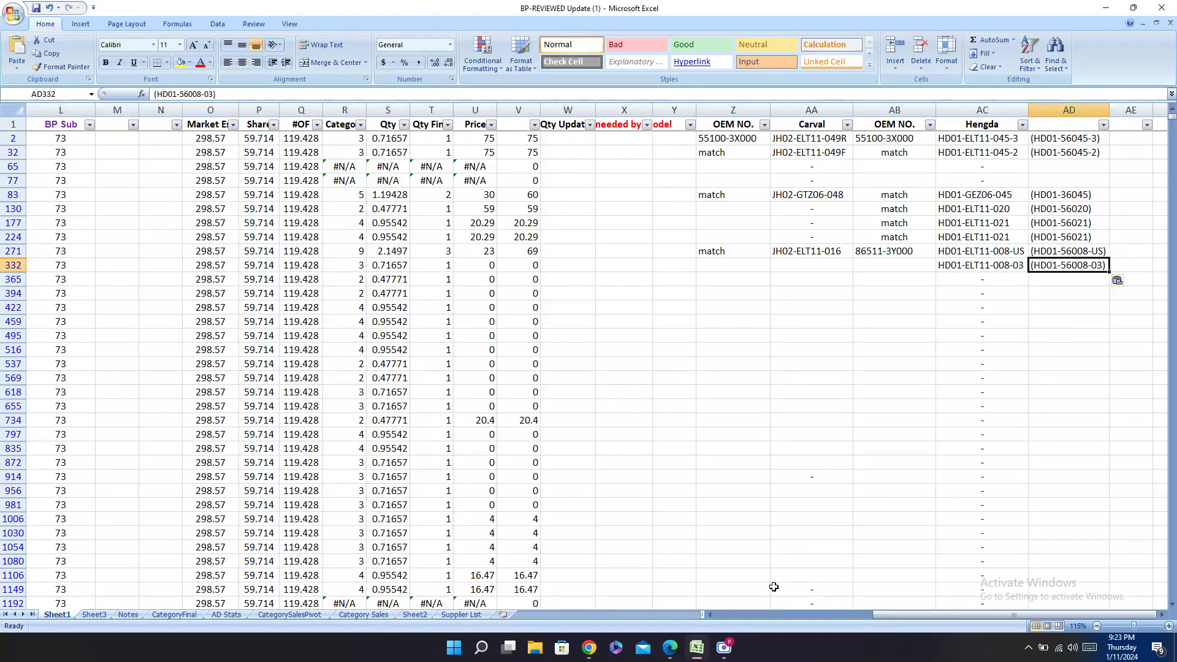
Step: Paste Hengda OEM number 86561-3X000 into AB332
click(669, 648)
drag(574, 295, 607, 295)
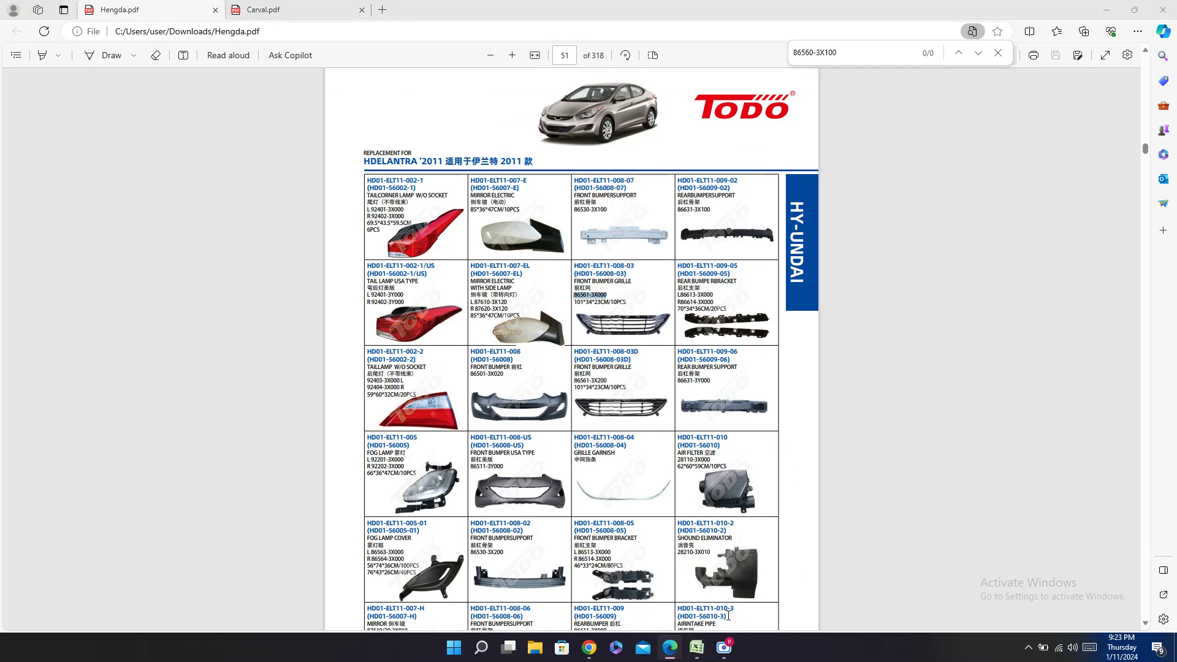
click(697, 648)
click(881, 264)
key(ctrl+v)
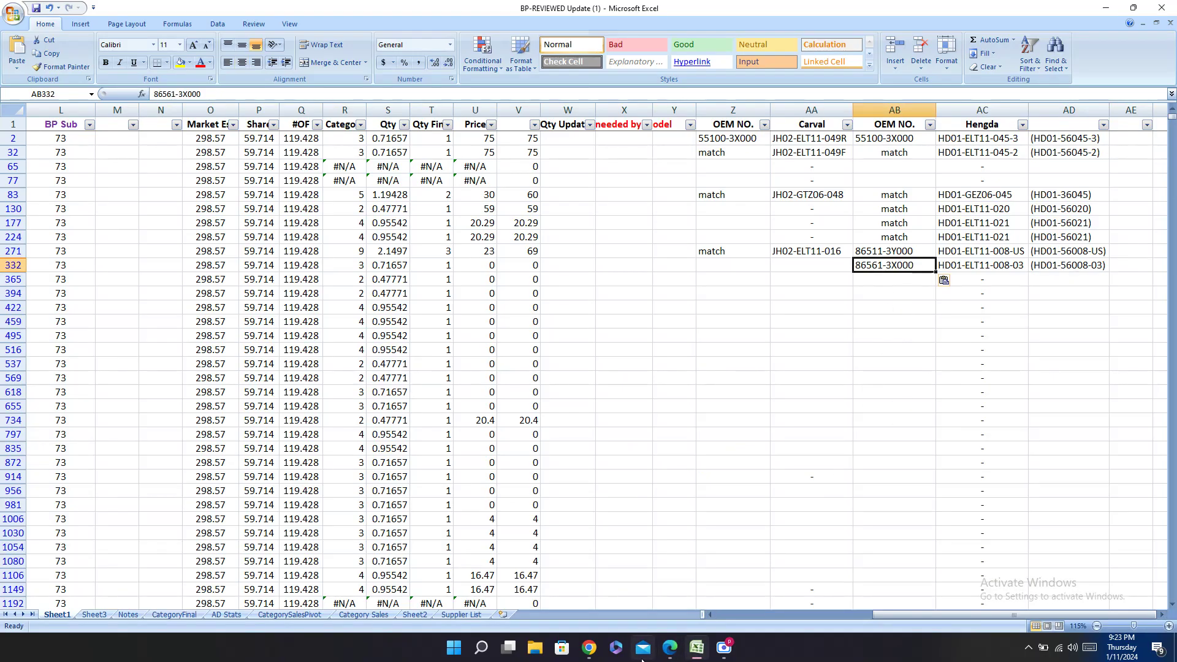
Step: Paste Carval code JH02-ELT11-017 into AA332
click(670, 648)
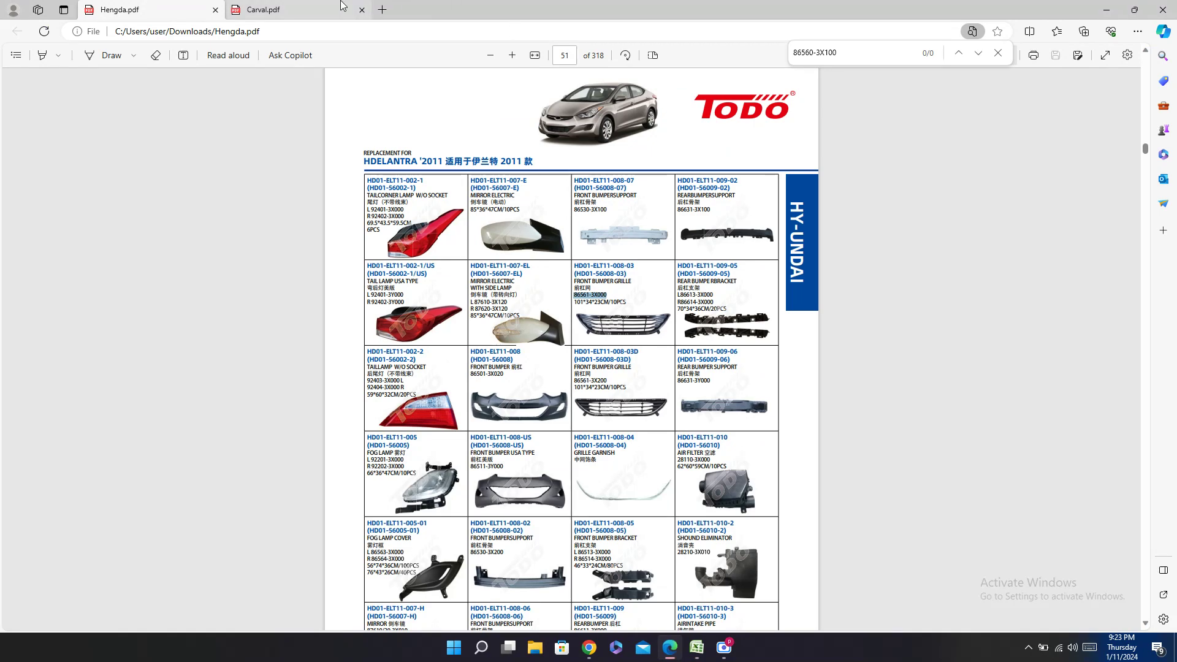
click(318, 6)
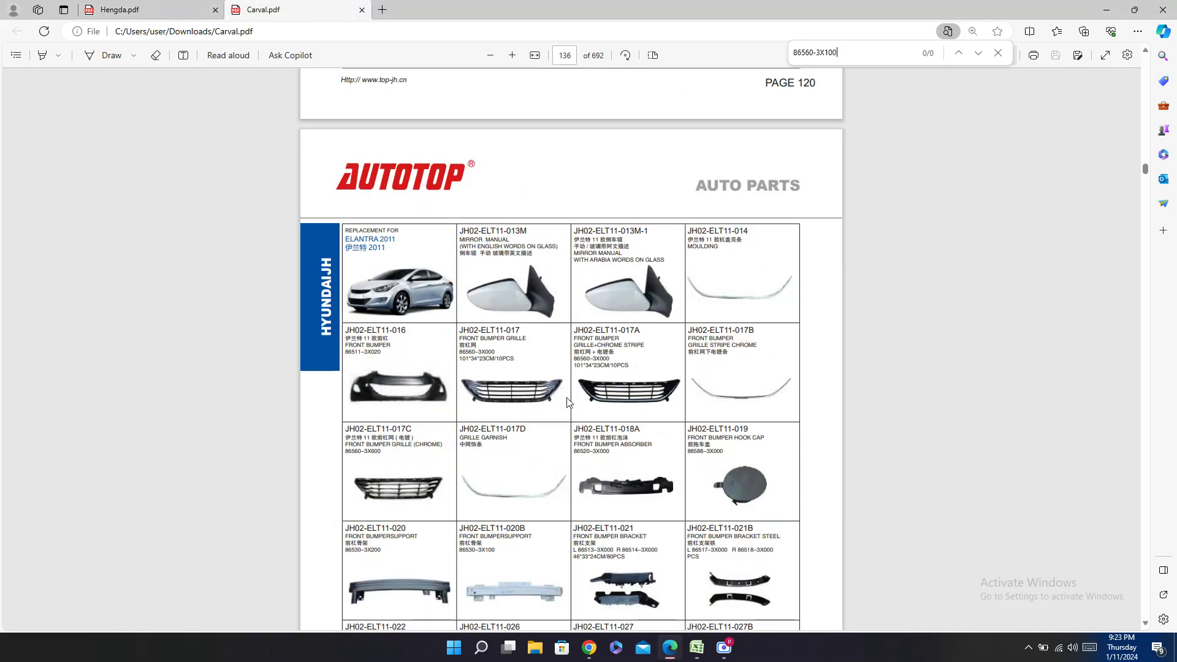
double_click(505, 330)
click(696, 648)
click(791, 267)
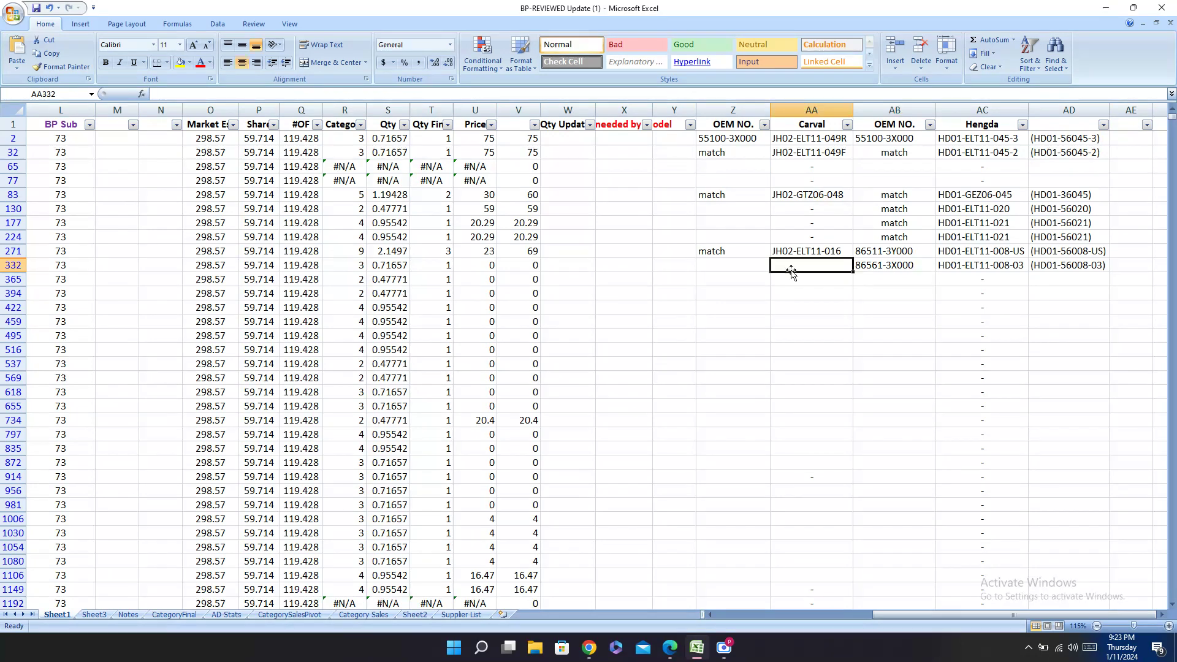
key(ctrl+v)
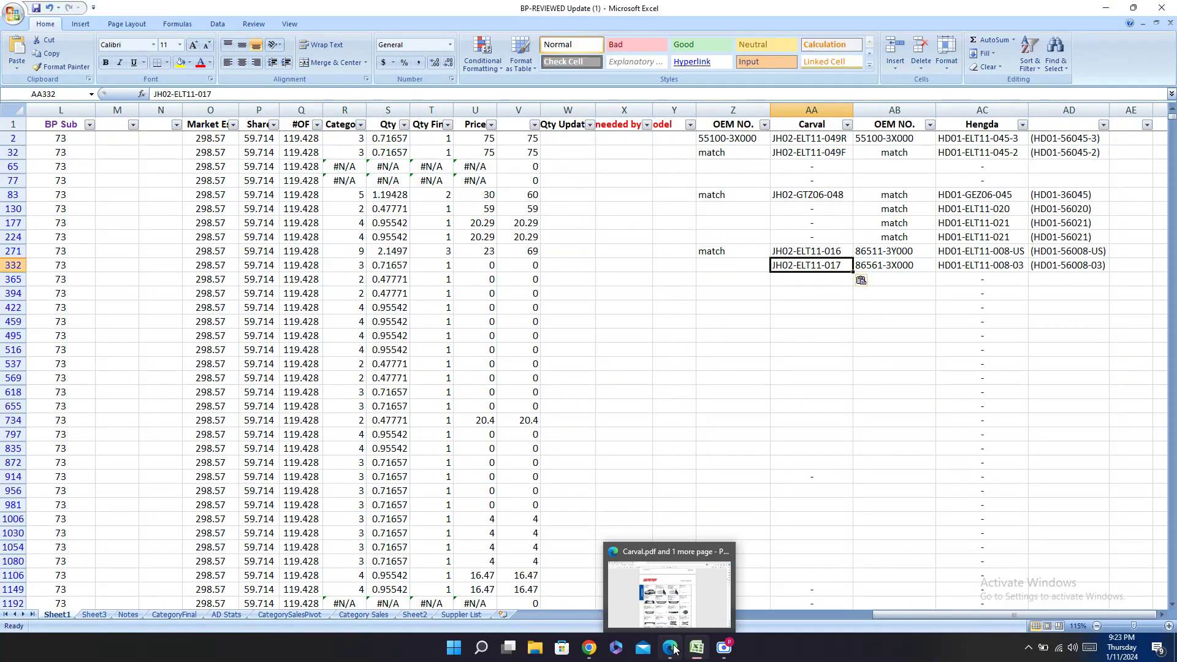
Step: Paste Carval OEM number 86560-3X000 into Z332, then move to row 365
click(671, 648)
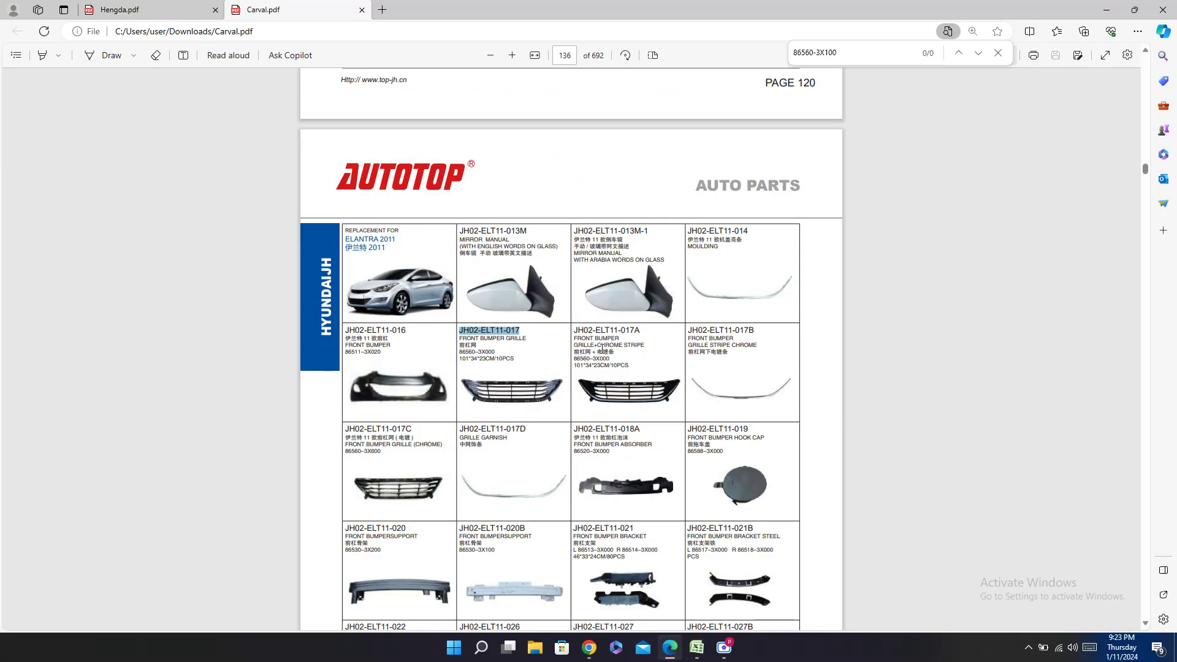
click(484, 350)
double_click(485, 350)
key(ctrl+c)
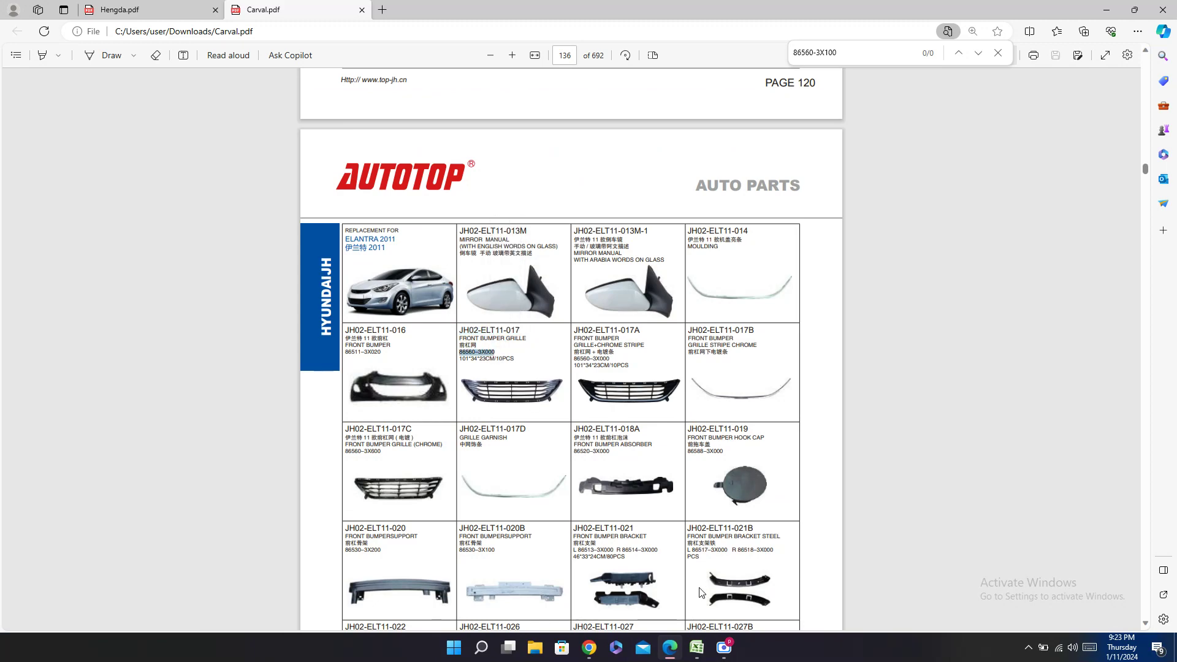
click(697, 648)
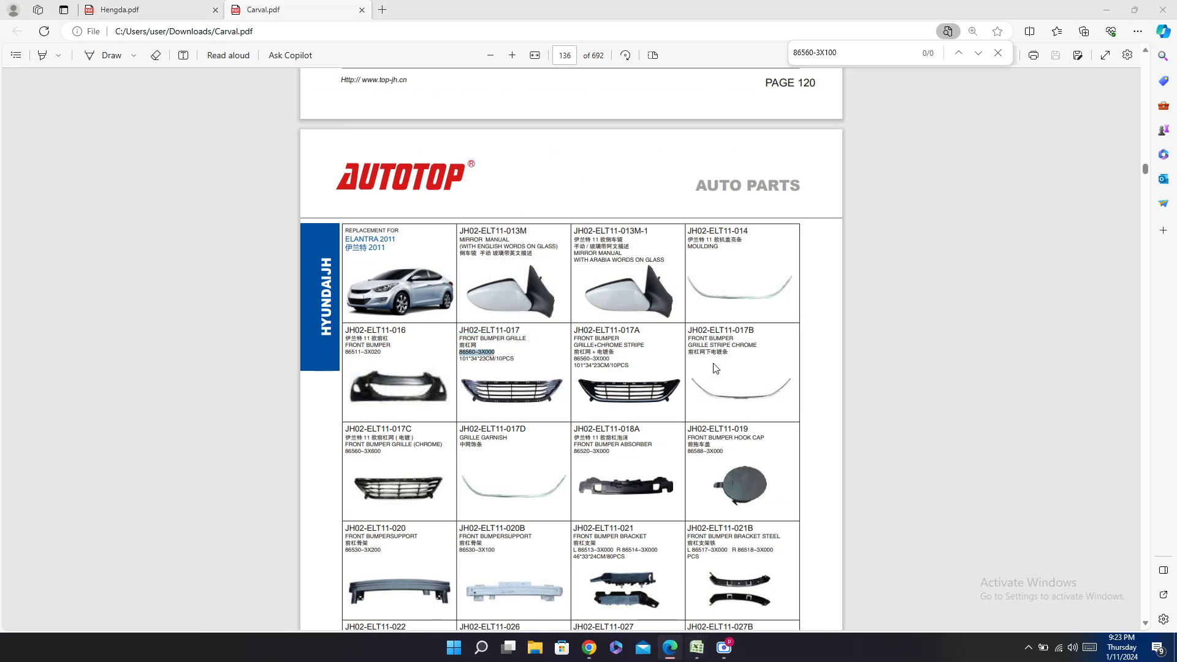
click(681, 653)
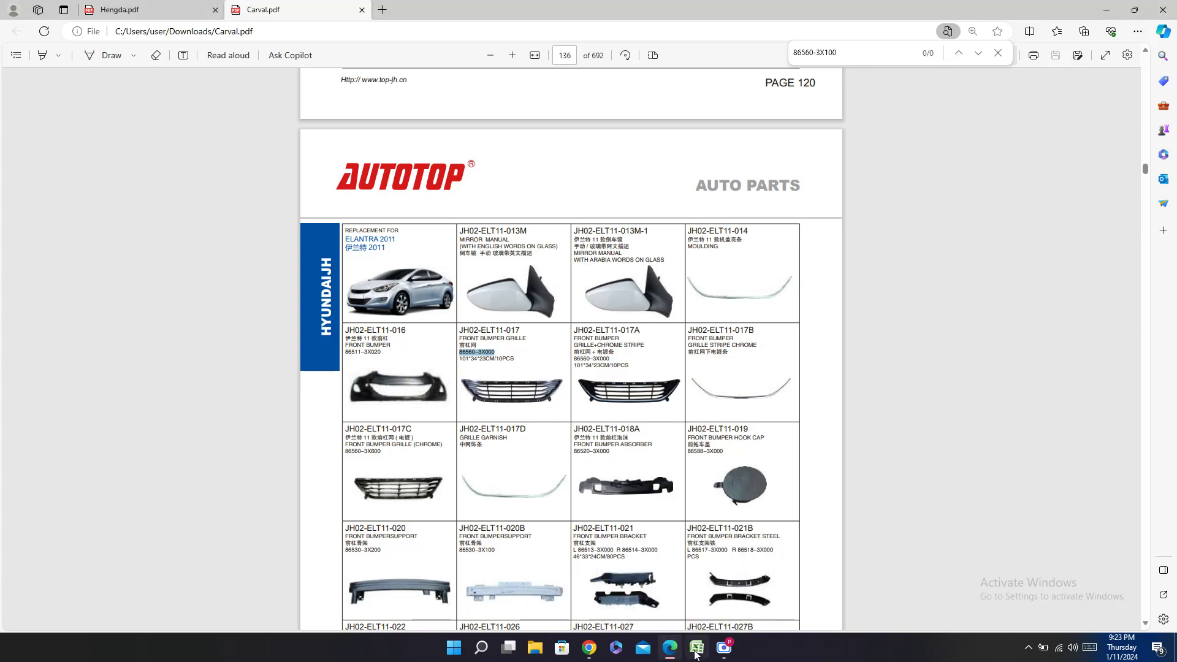
click(697, 648)
key(Left)
key(ctrl+v)
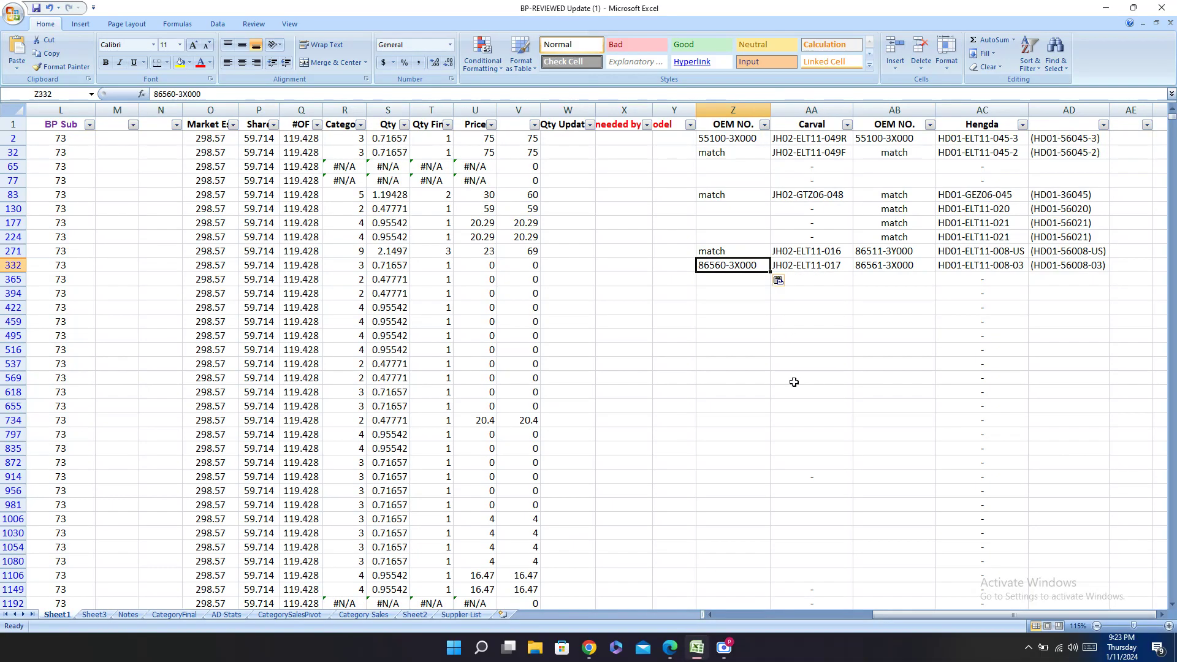
key(Down)
key(Left)
key(Left)
key(Left)
key(Left)
key(Left)
key(Left)
key(Left)
key(Left)
key(Left)
key(Left)
key(Left)
key(Left)
key(Left)
key(Left)
key(Left)
key(Left)
key(Left)
key(Left)
key(Left)
key(Left)
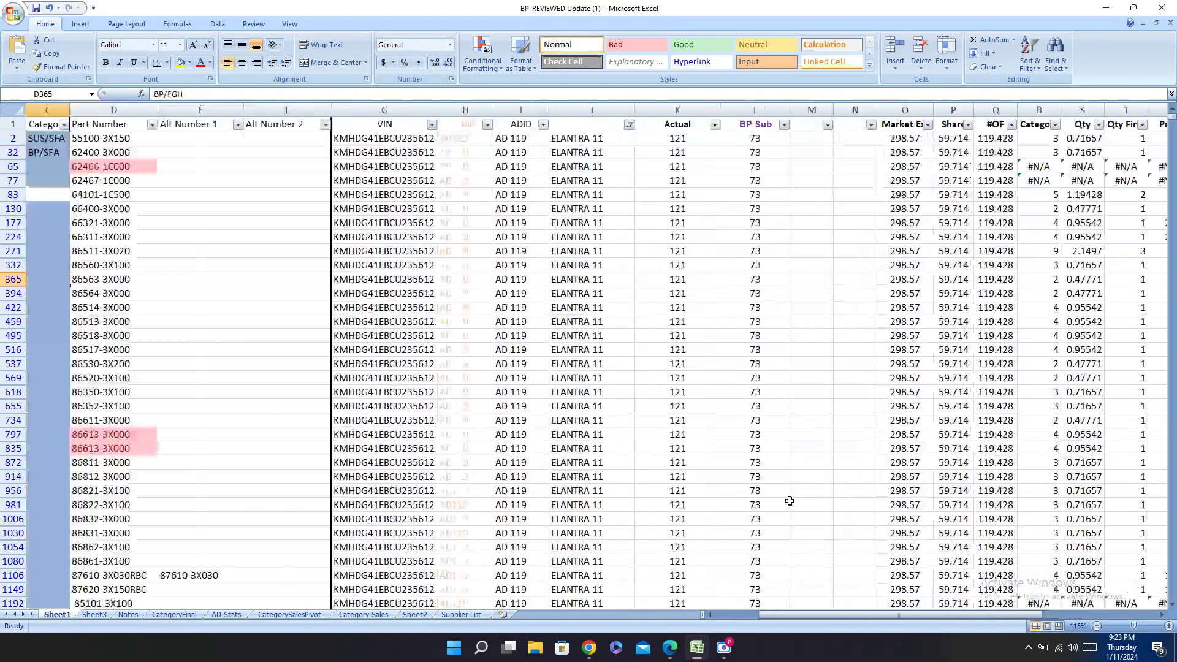
Step: Check row 365's part number 86563-3X000 and copy Carval fog lamp cover code JH02-ELT11-004
key(Right)
key(Right)
key(Right)
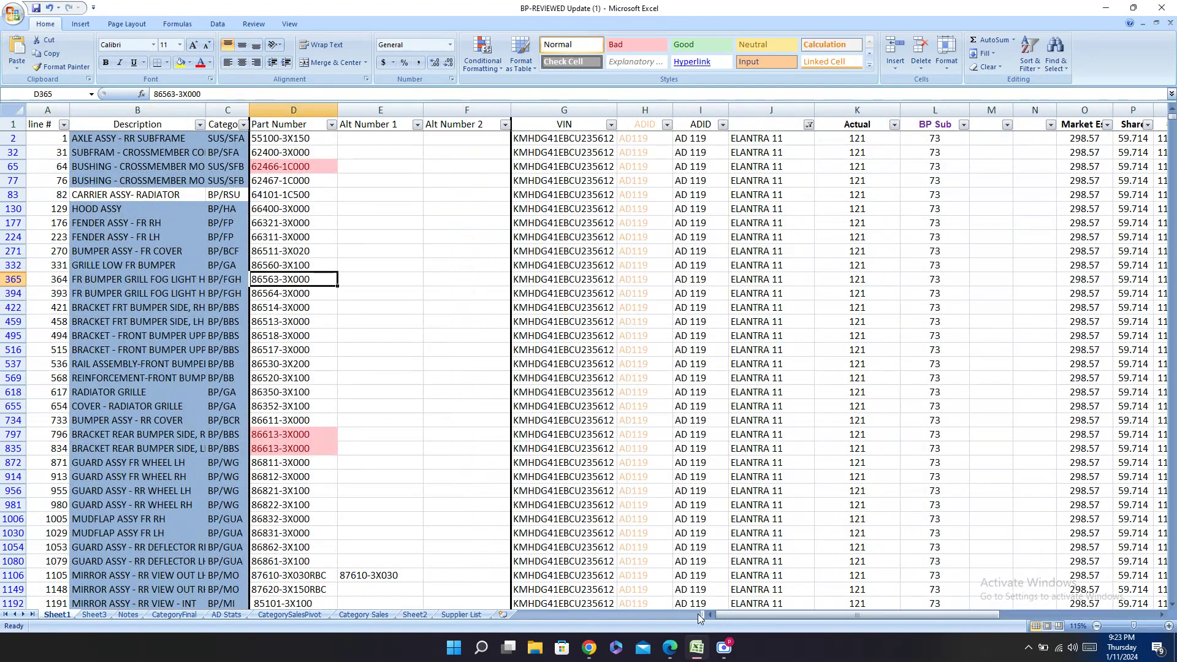
click(670, 647)
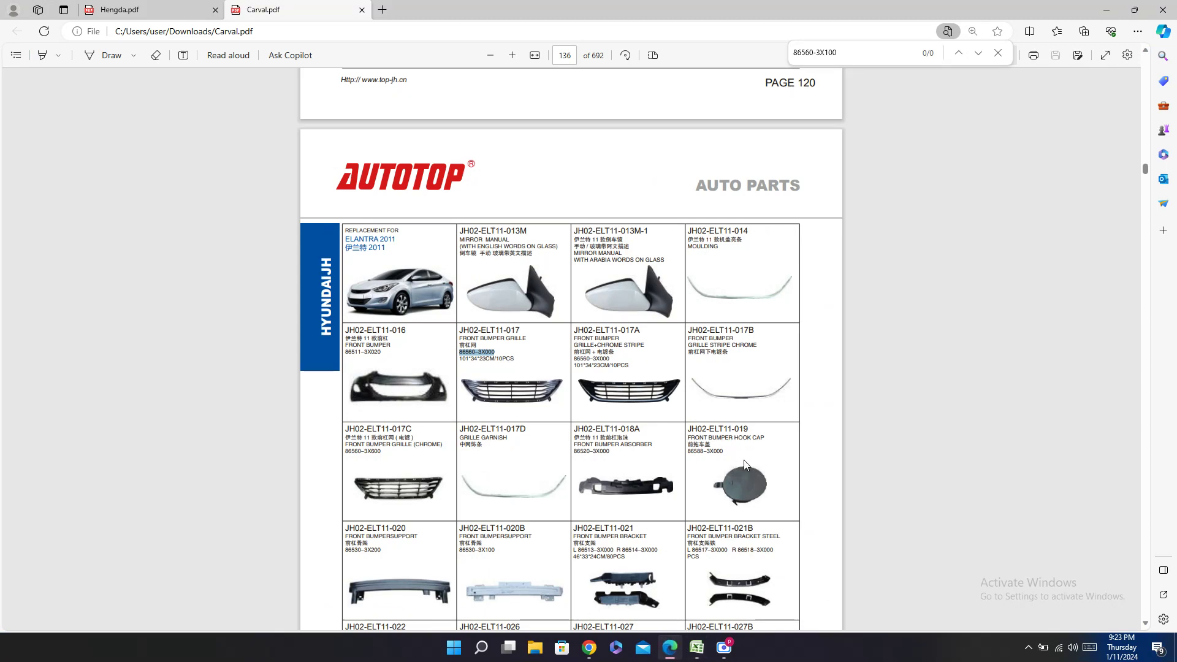
scroll(776, 440, down, 1)
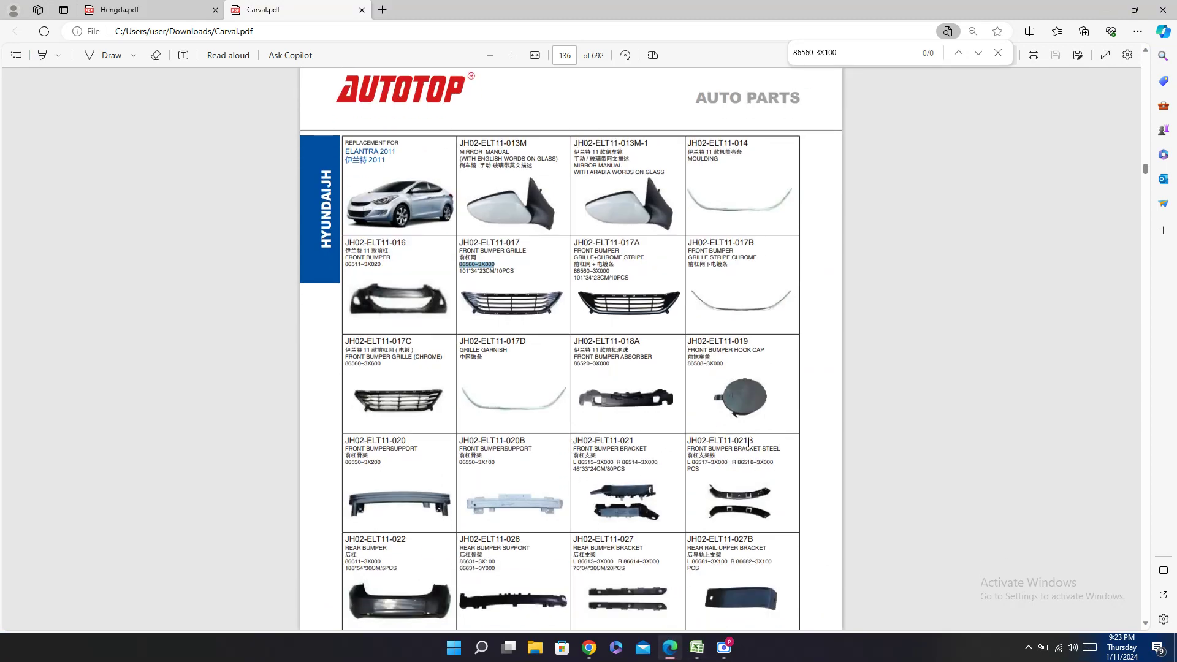
scroll(749, 346, up, 8)
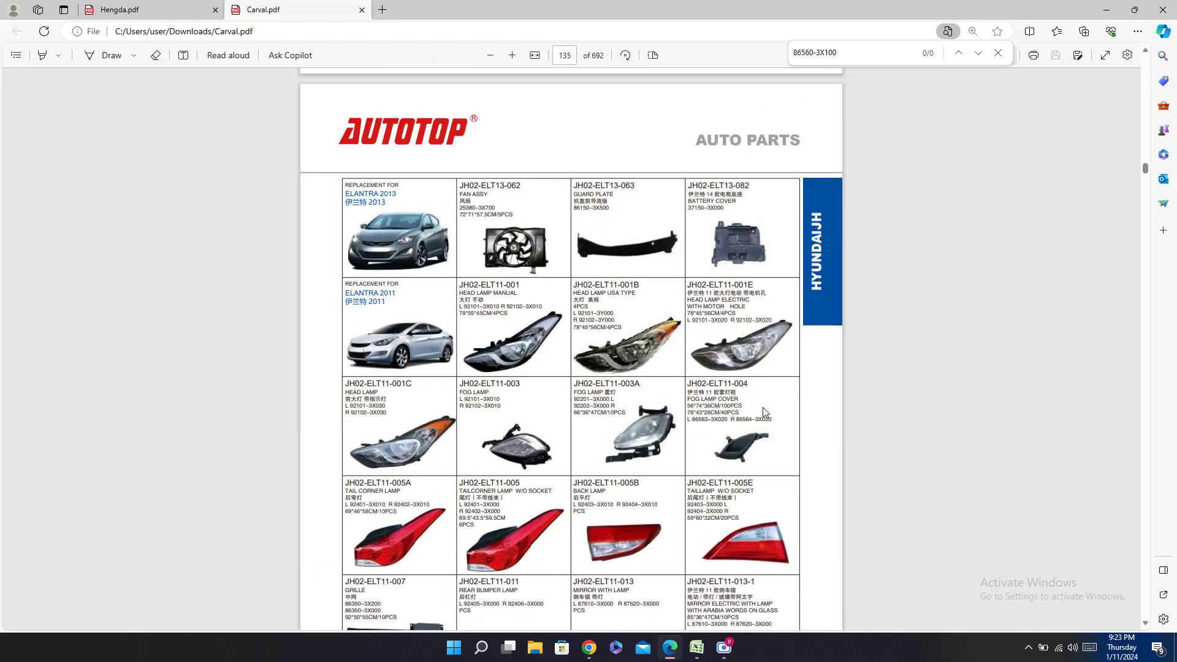
double_click(708, 384)
right_click(708, 384)
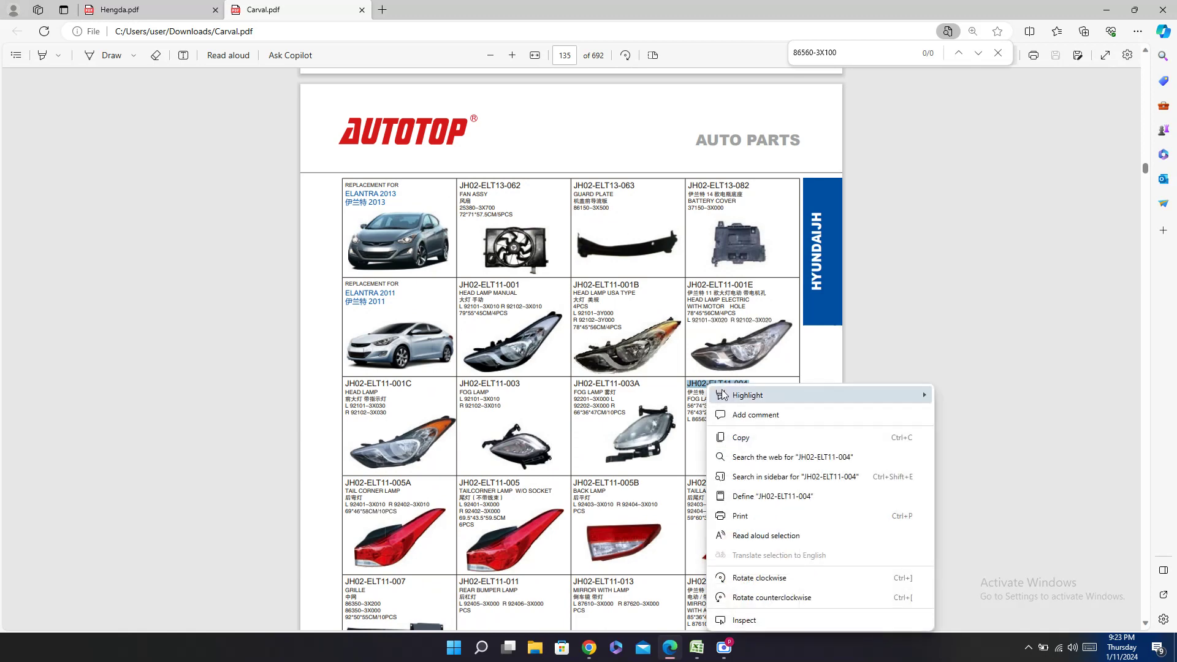
click(612, 382)
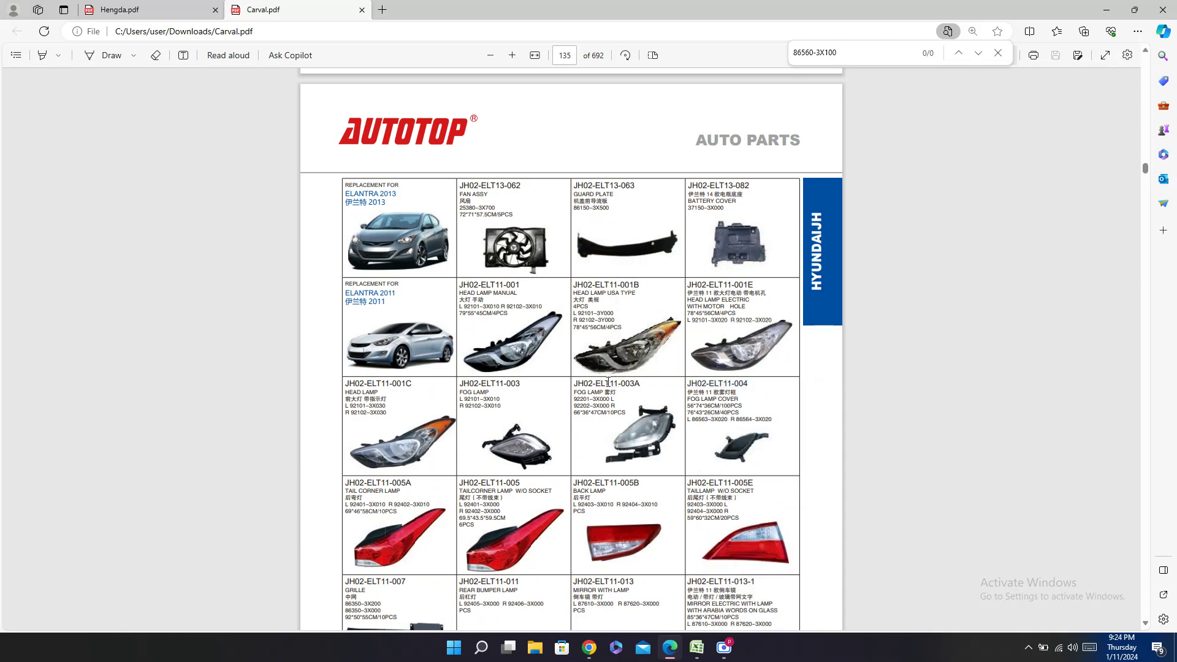
double_click(708, 384)
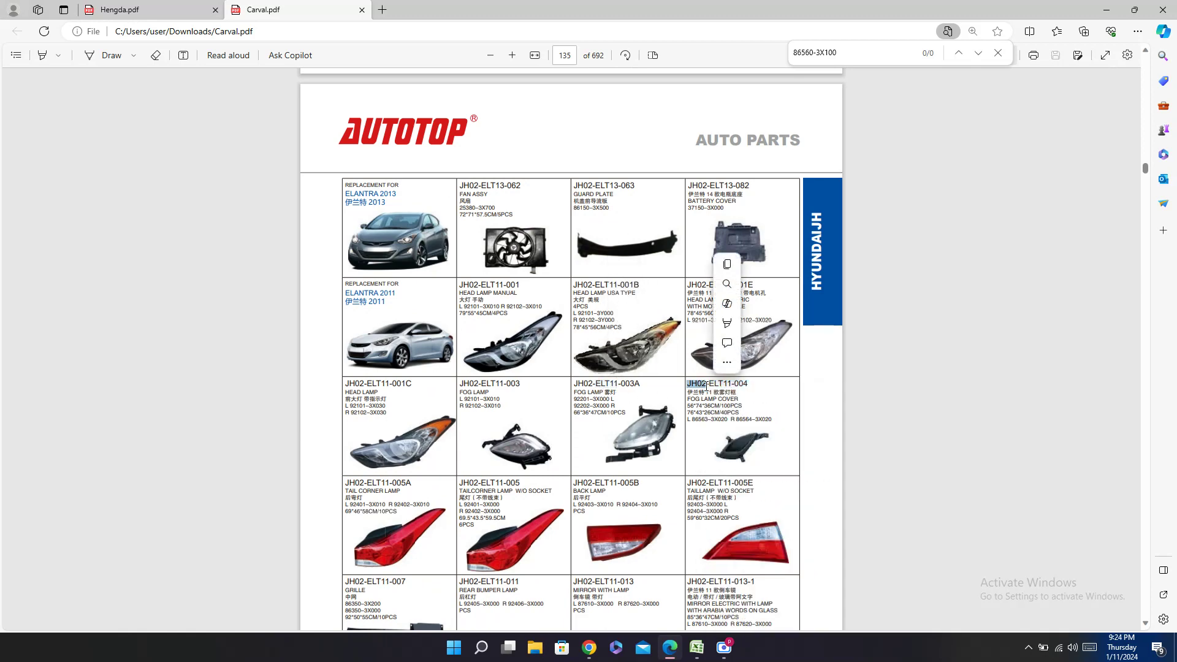
click(705, 388)
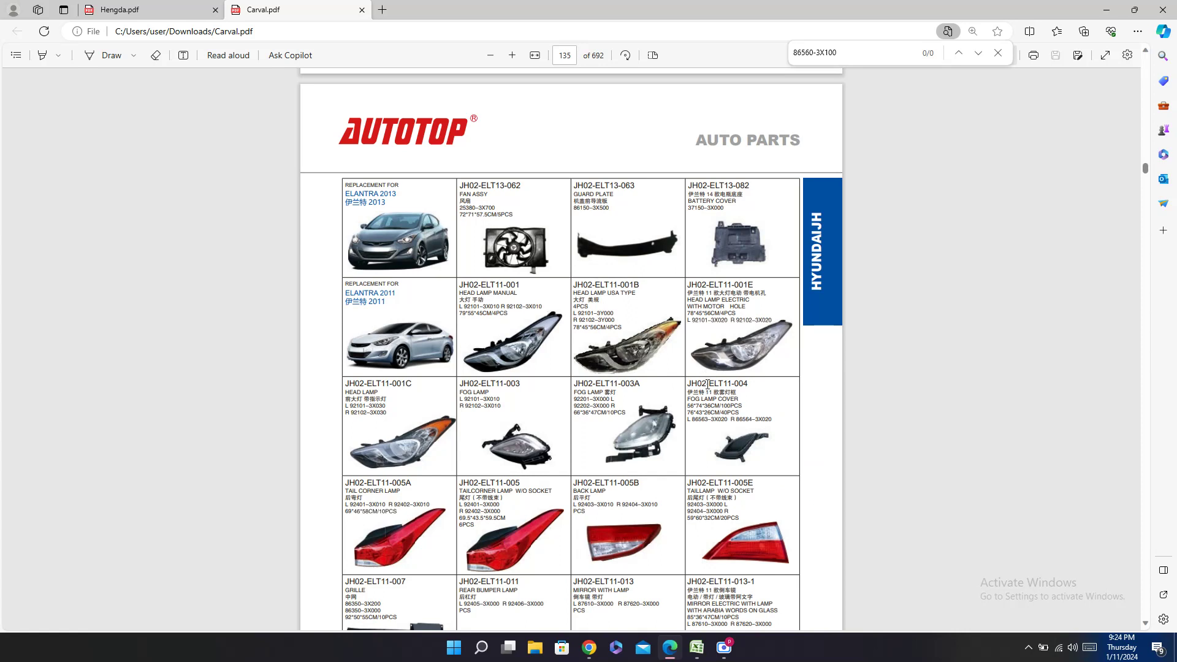
double_click(709, 385)
key(ctrl+c)
right_click(708, 384)
click(760, 443)
Step: Paste JH02-ELT11-004 into AA365 and AA394
click(697, 637)
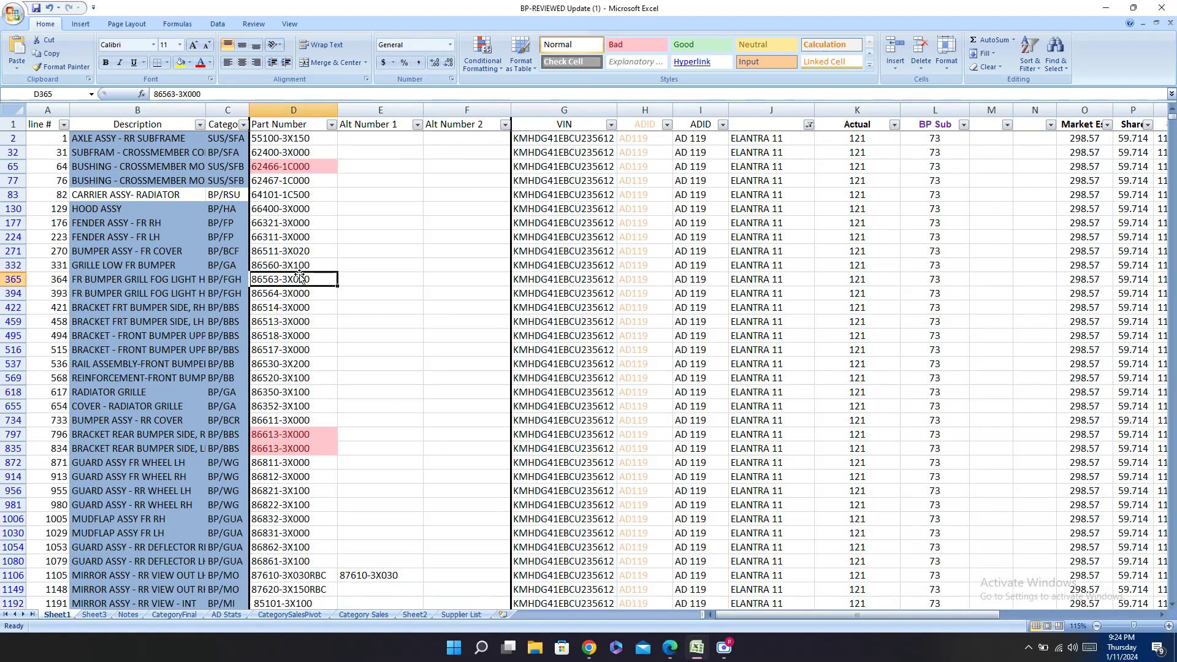
key(Right)
key(Right)
key(Right)
key(Right)
key(Right)
key(Right)
key(Right)
key(Right)
key(Right)
key(Right)
key(Right)
key(Right)
key(Right)
key(Right)
key(Right)
key(Right)
key(Right)
key(Right)
key(Right)
key(Right)
key(Right)
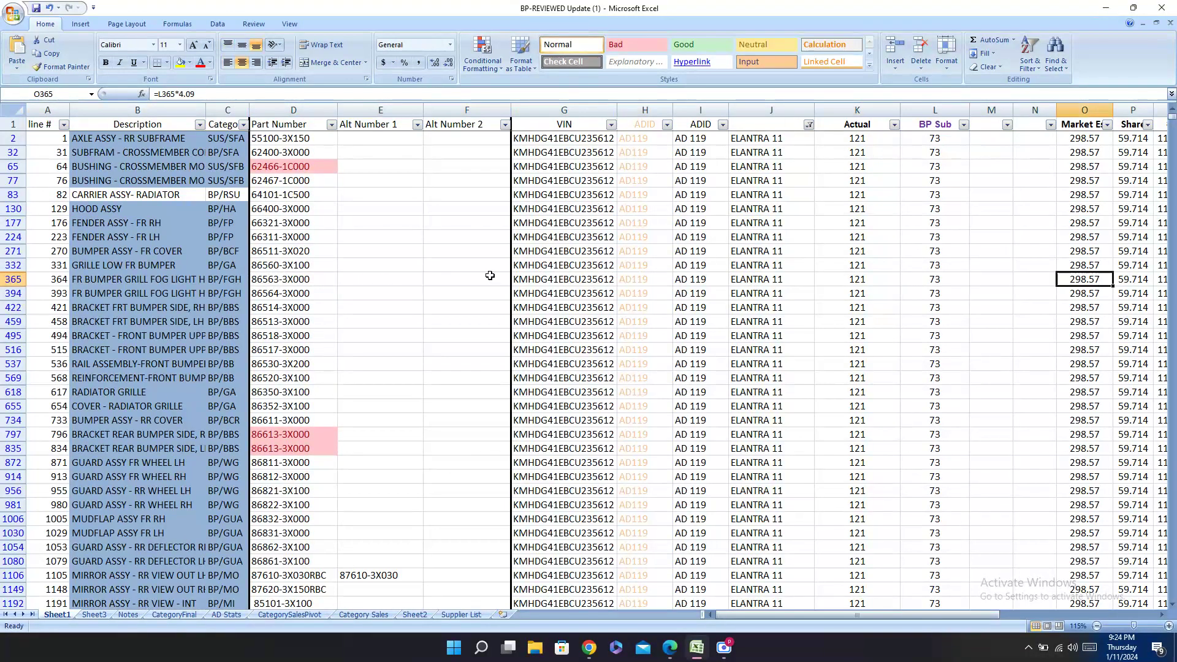
key(Right)
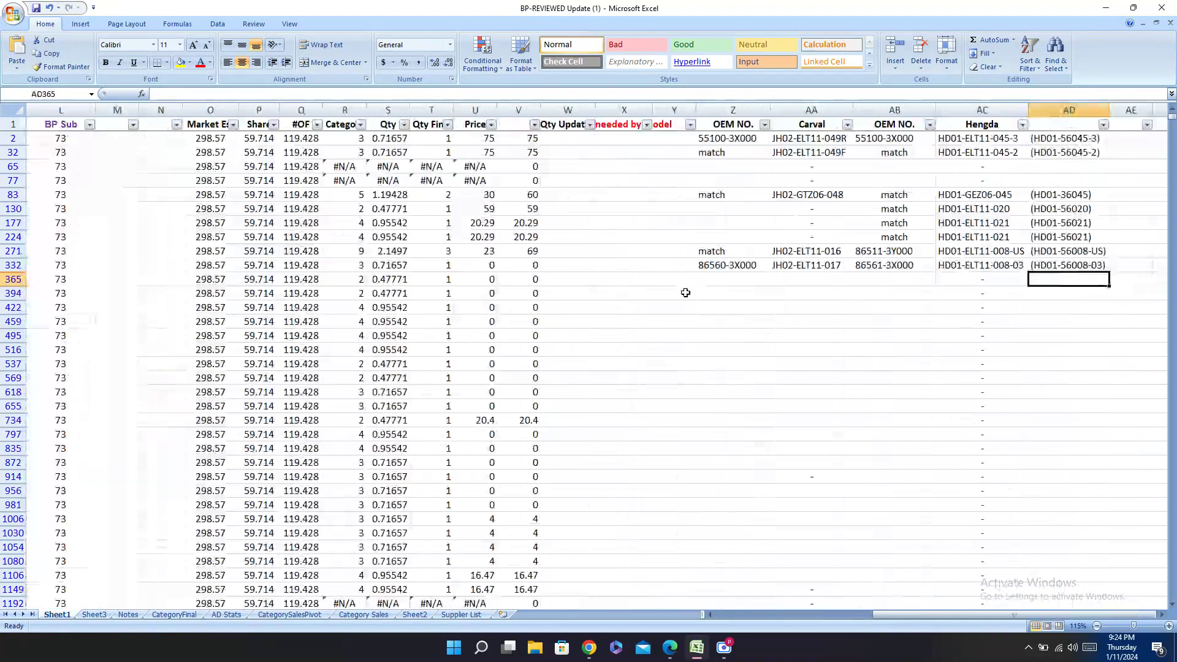
click(662, 651)
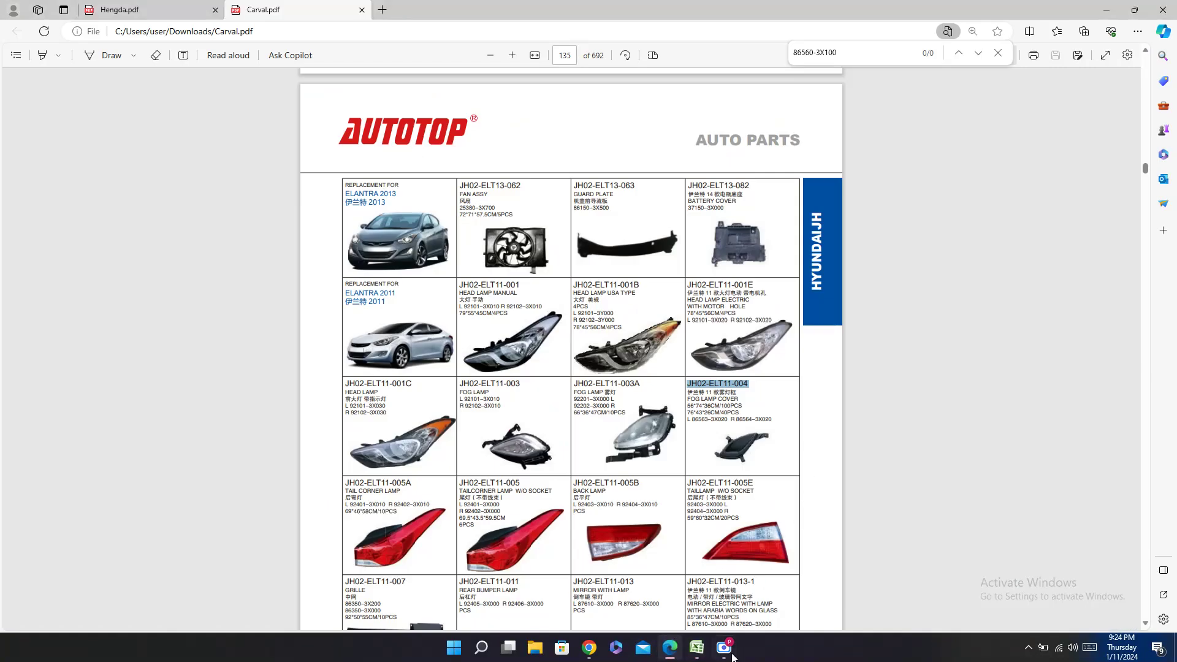
click(698, 650)
key(Left)
key(Left)
key(Left)
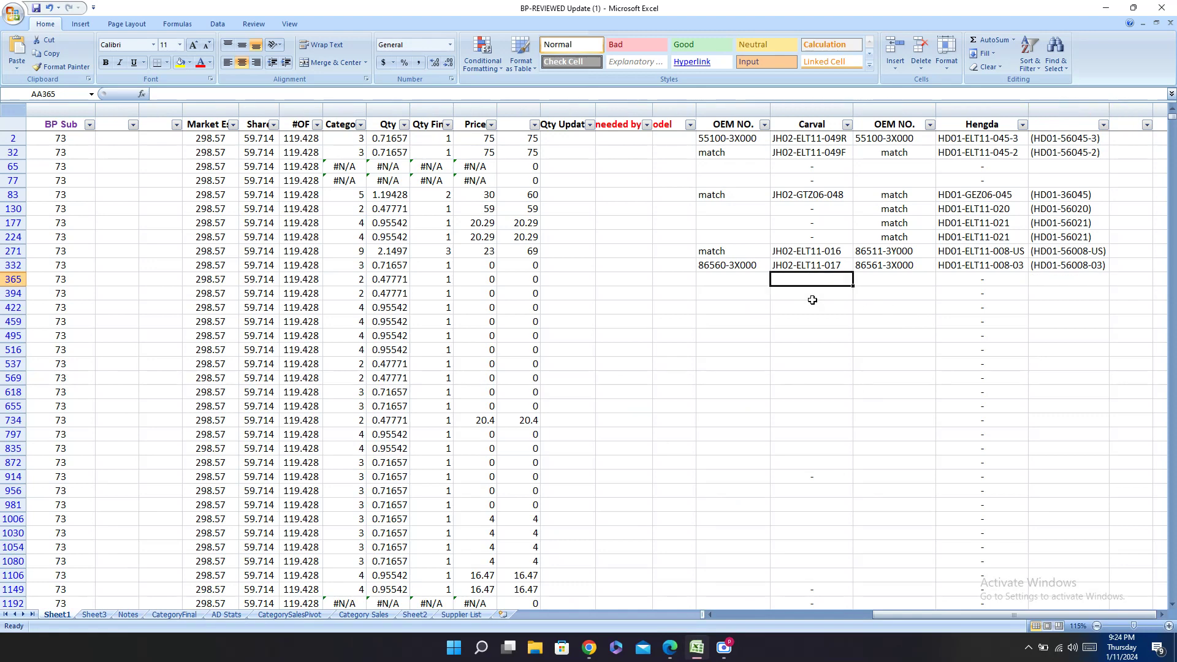
key(ctrl+v)
key(Down)
key(ctrl+v)
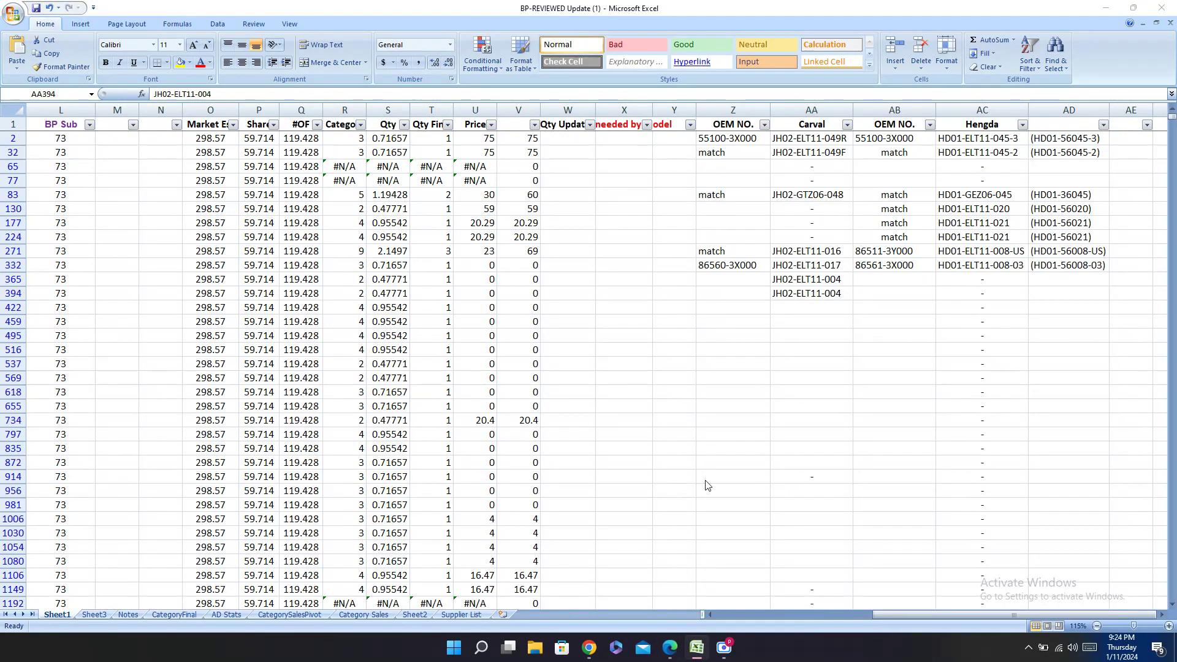
Step: Copy the left OEM number L 86563-3X020 from Carval.pdf into Z365
click(669, 649)
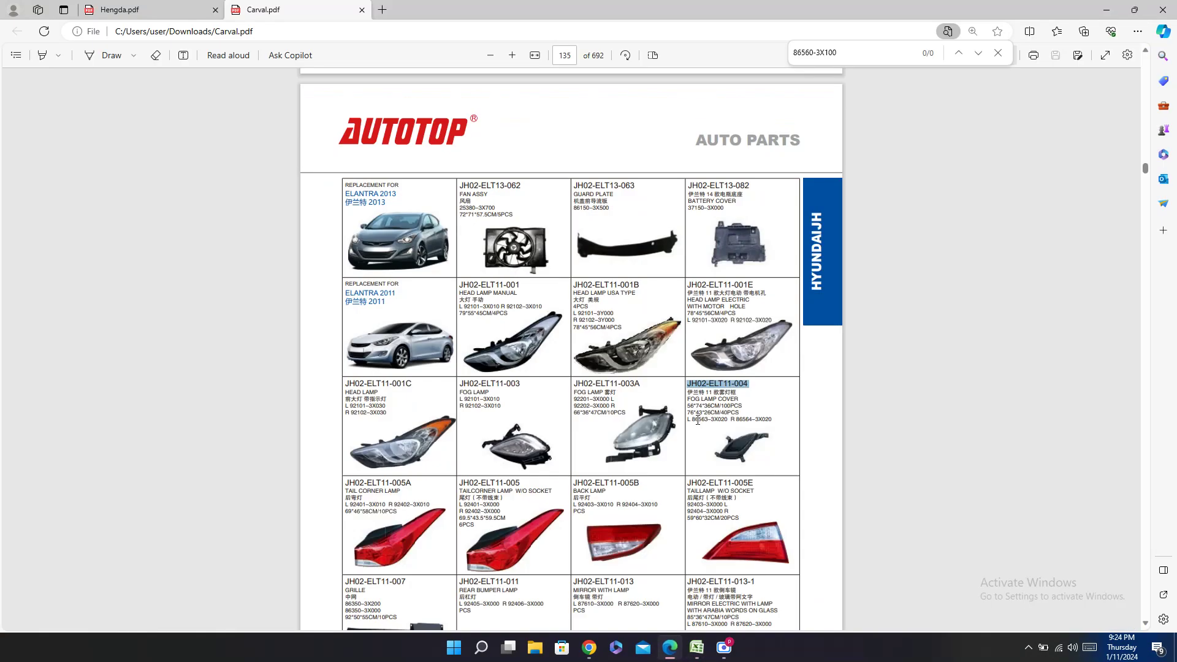
drag(728, 423, 691, 423)
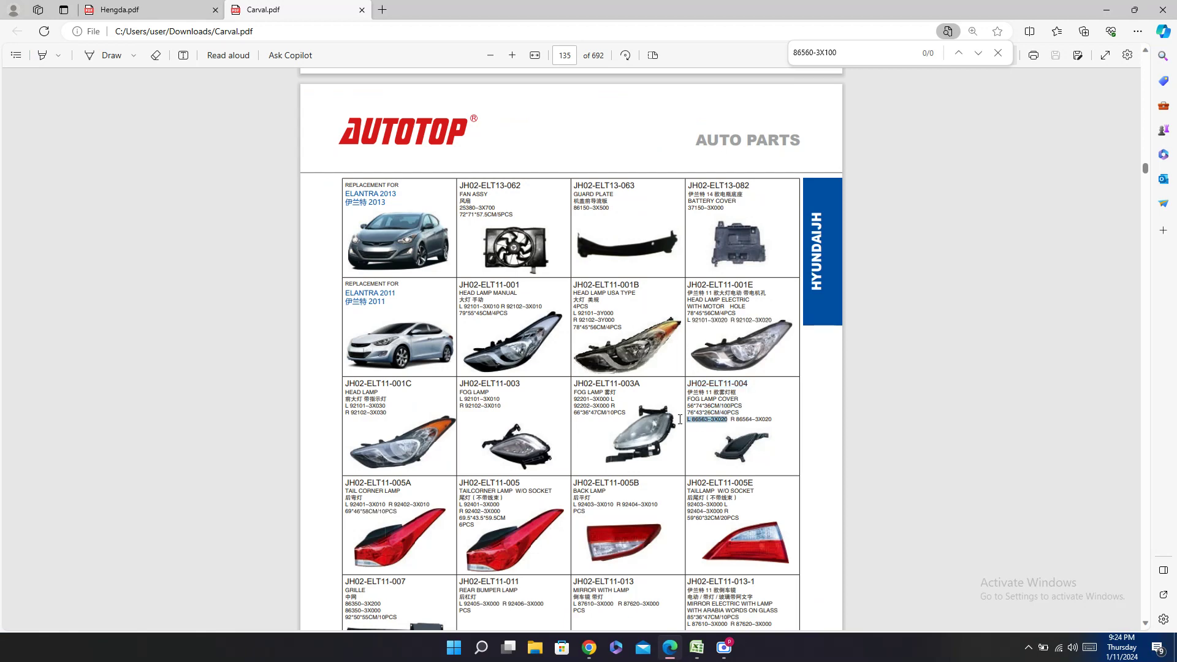
click(697, 648)
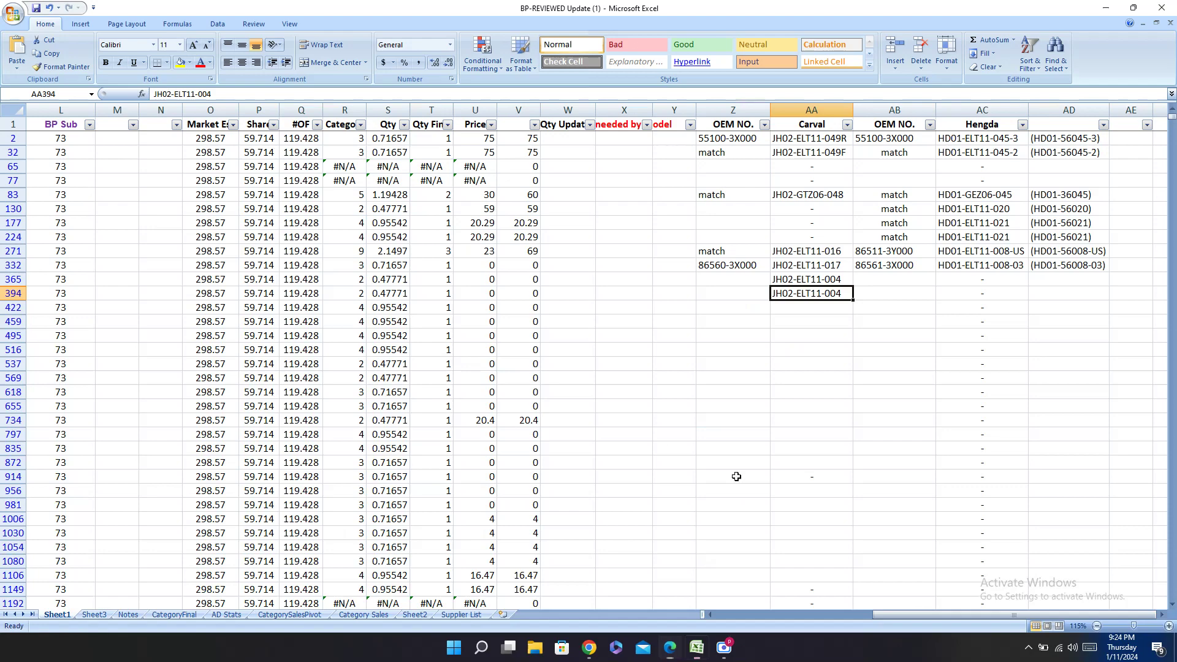
click(733, 279)
key(ctrl+v)
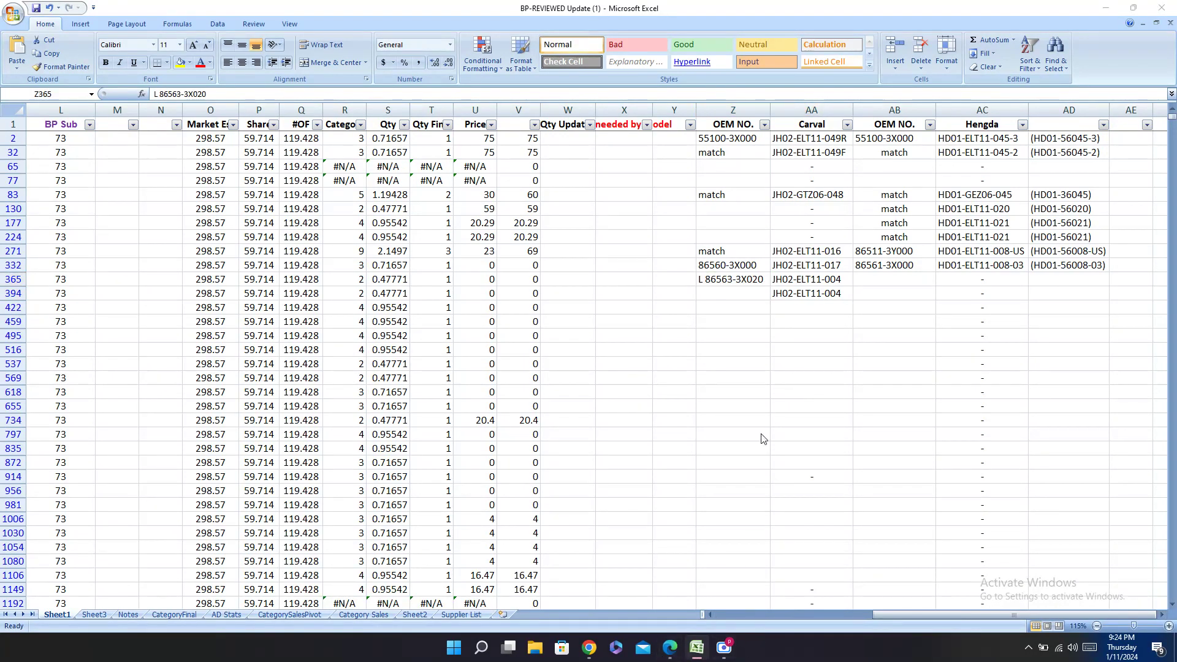
Step: Copy the right OEM number R 86564-3X020 from Carval.pdf into Z394
key(alt+Tab)
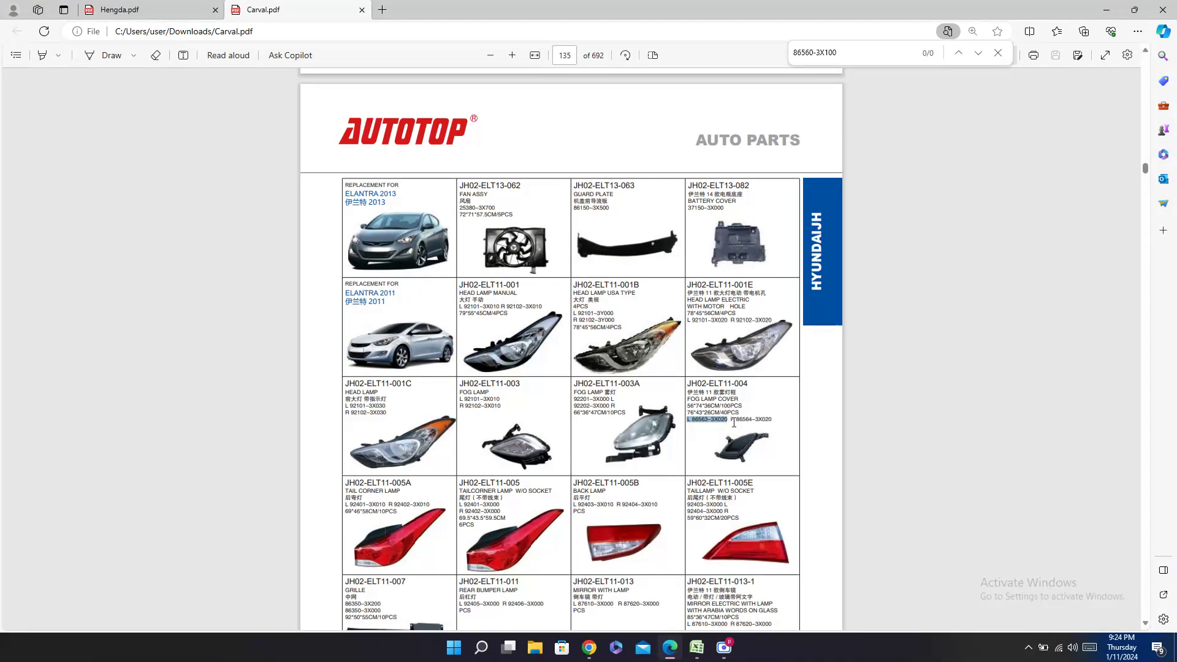
drag(732, 421, 768, 416)
click(777, 419)
drag(773, 420, 726, 421)
click(697, 647)
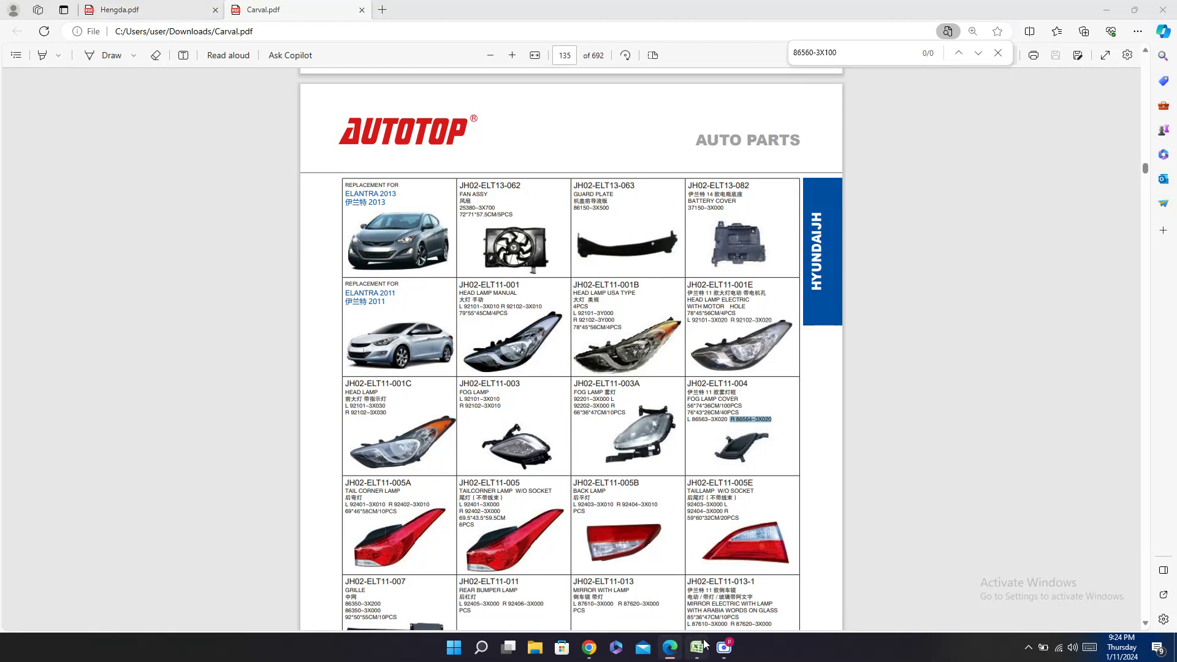
click(697, 648)
click(748, 289)
key(ctrl+v)
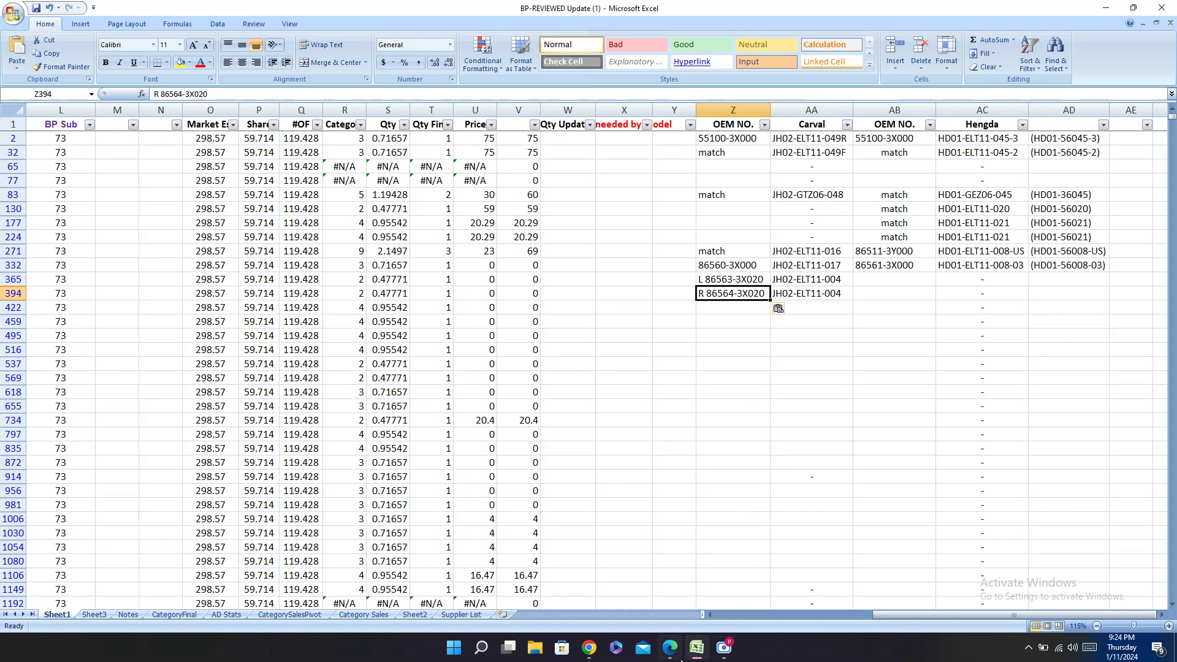
click(671, 649)
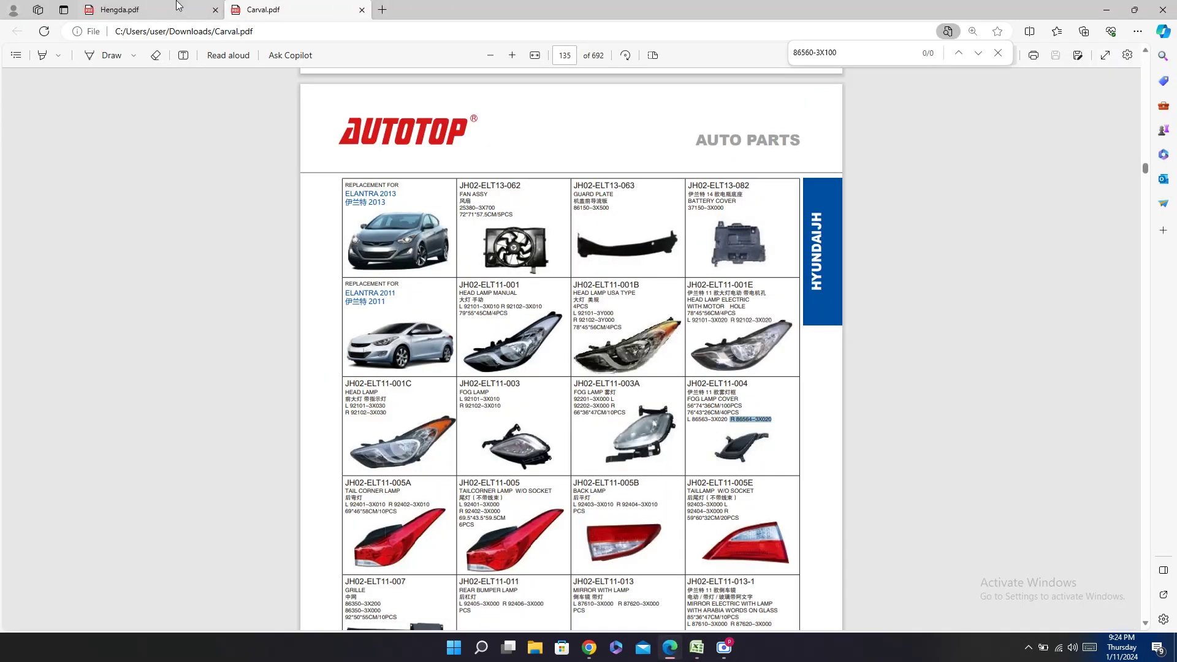
Step: Copy the Hengda reference (HD01-56005-01) from Hengda.pdf into AD394 and AD365
click(178, 5)
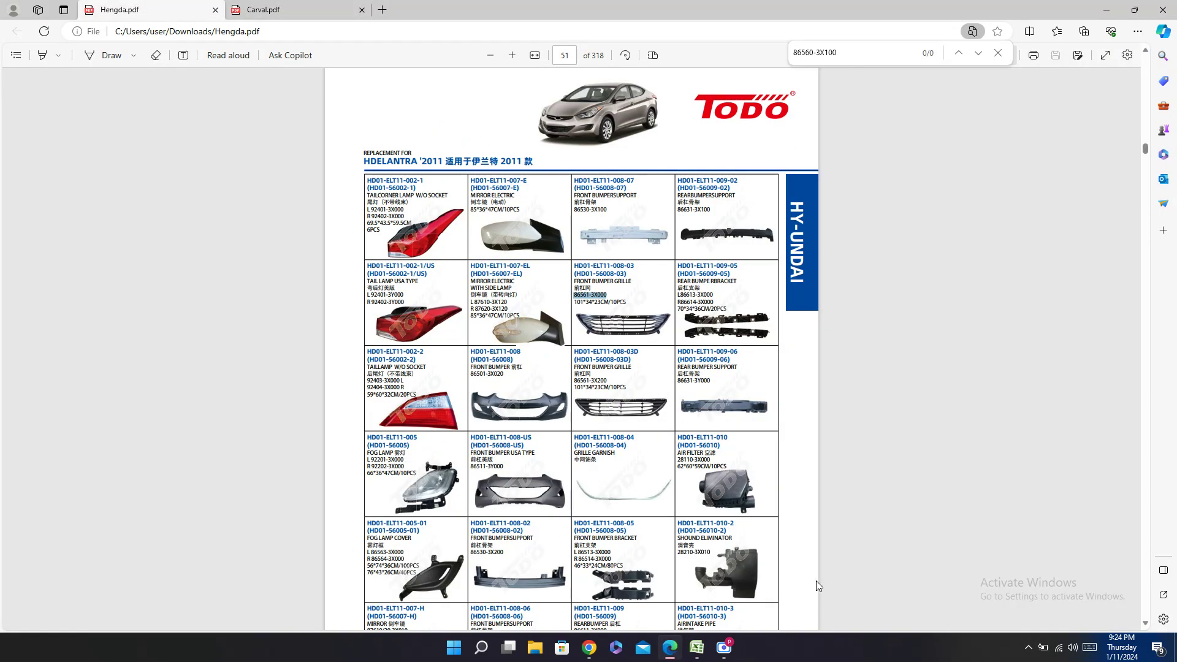
triple_click(393, 530)
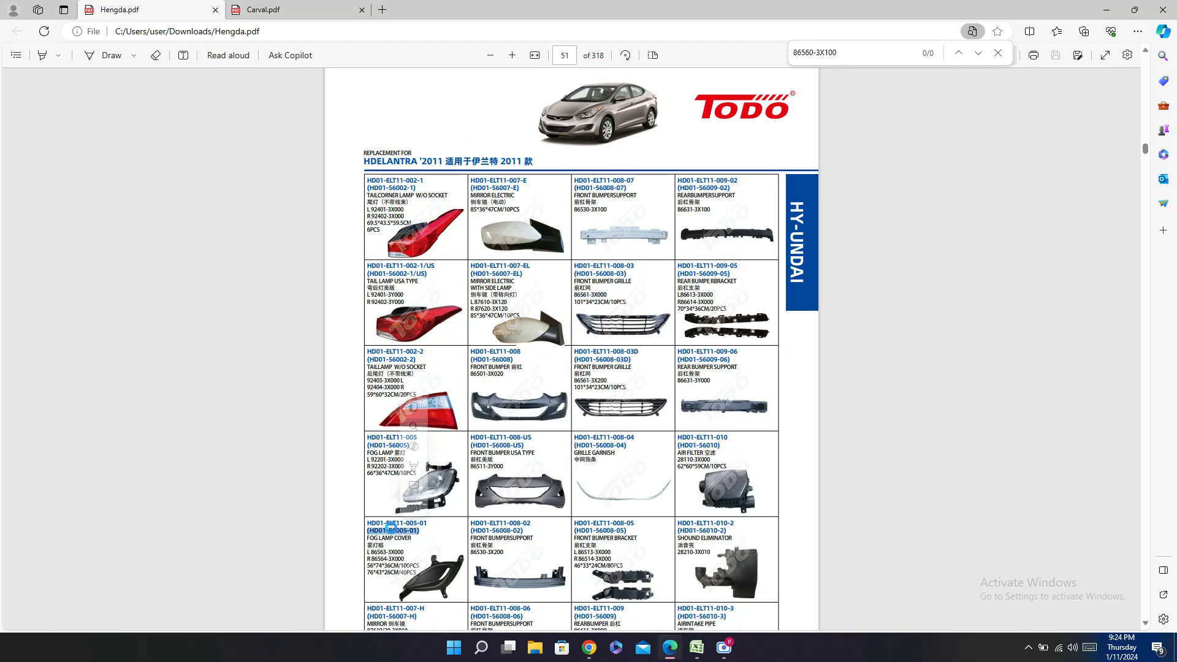
click(695, 649)
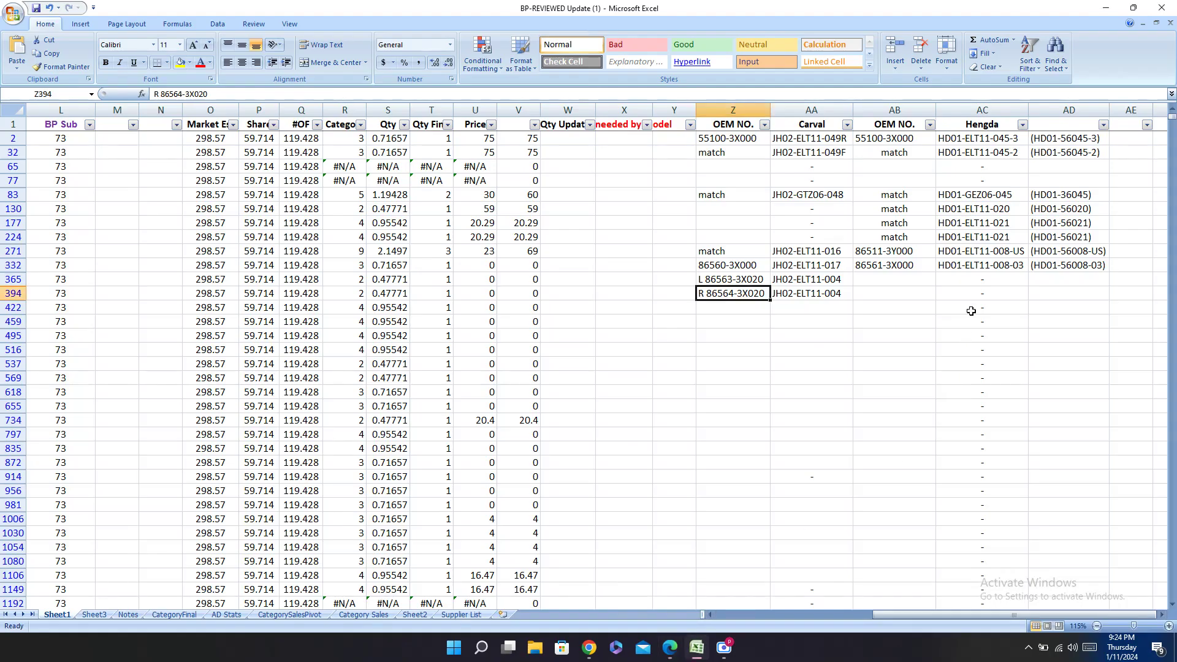
click(1069, 293)
key(ctrl+v)
click(1070, 279)
key(ctrl+v)
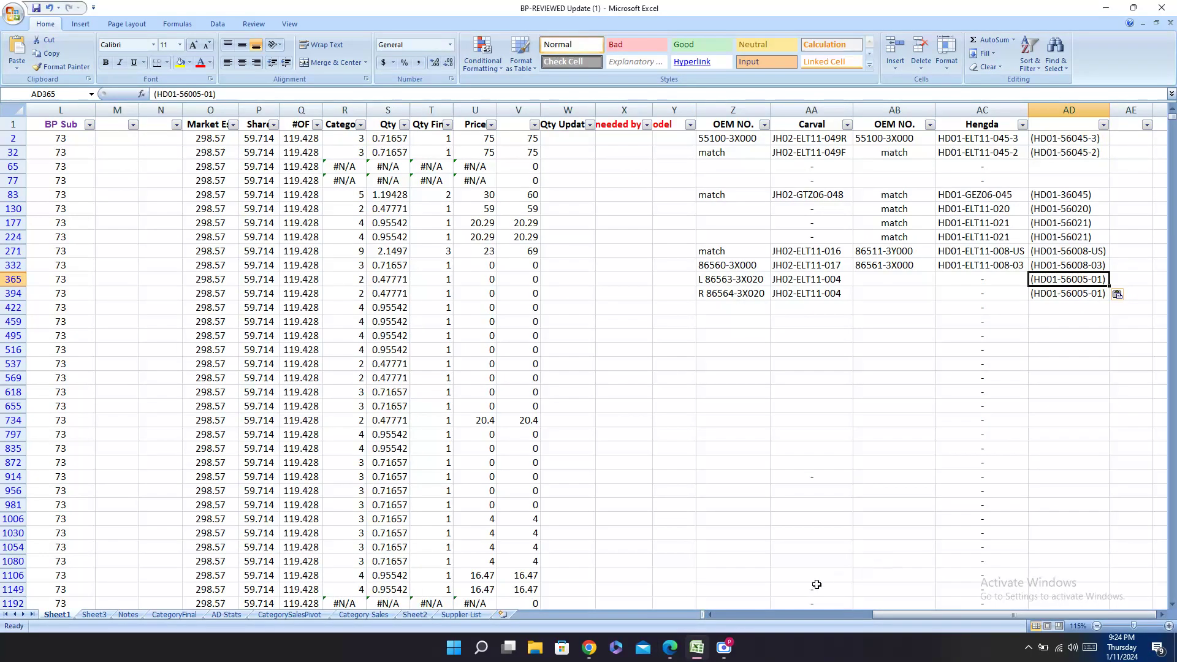
Step: Copy the Hengda code HD01-ELT11-005-01 from the catalogue into AC365
click(670, 649)
drag(367, 523, 427, 523)
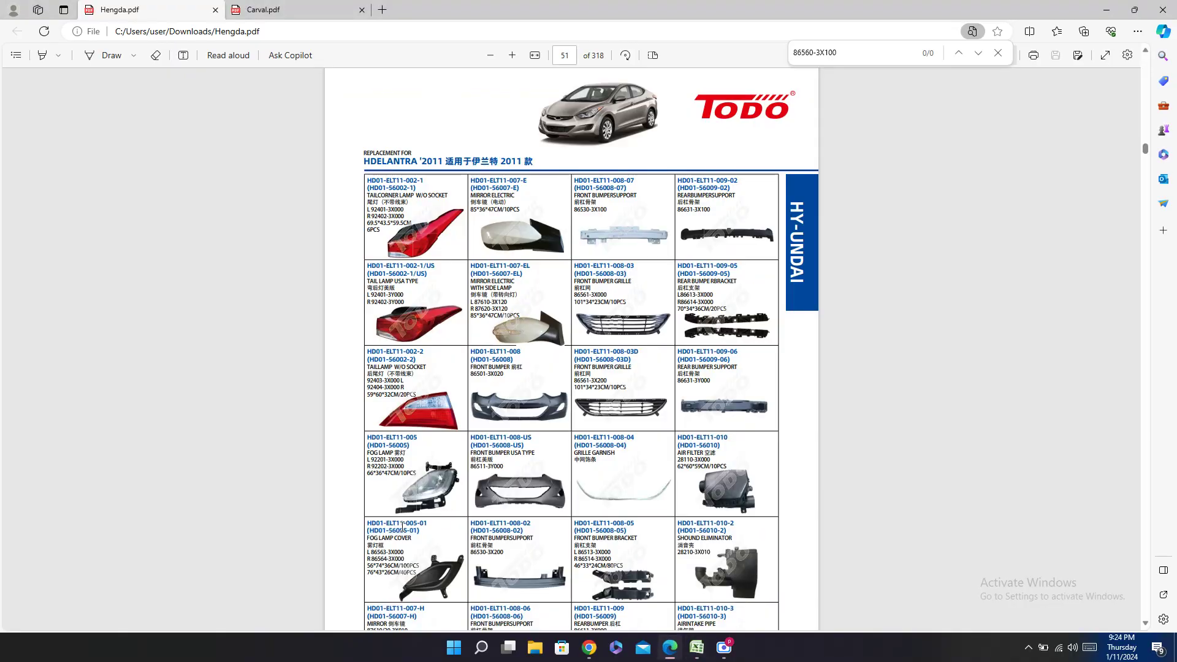
click(694, 649)
click(981, 280)
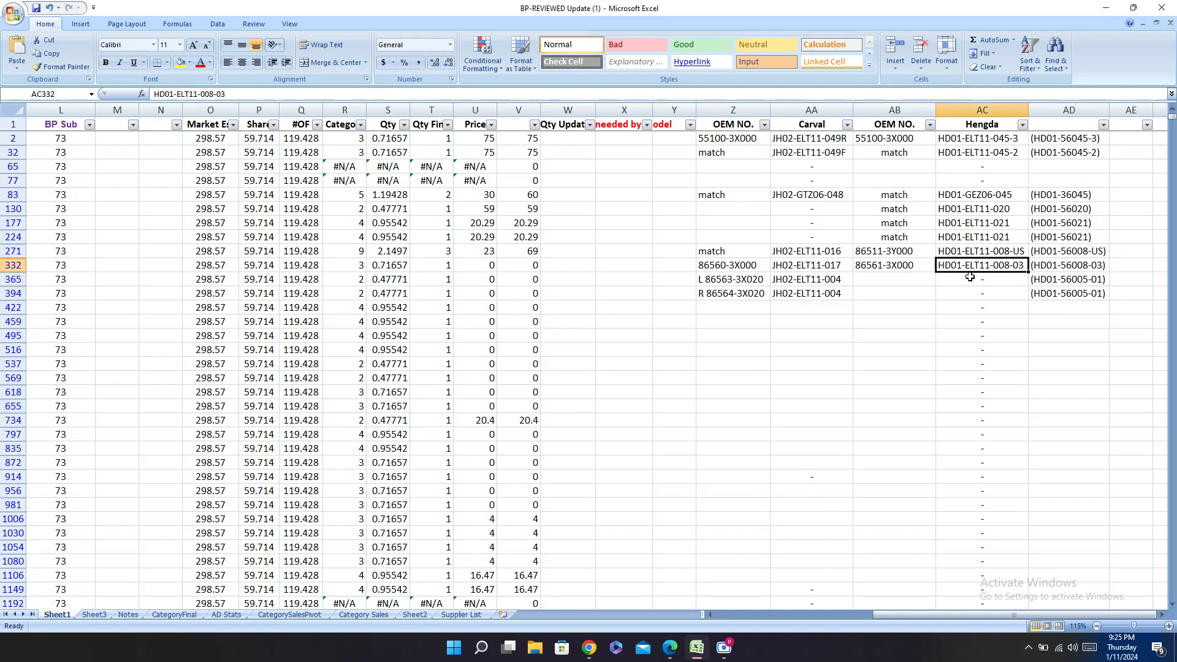
key(ctrl+v)
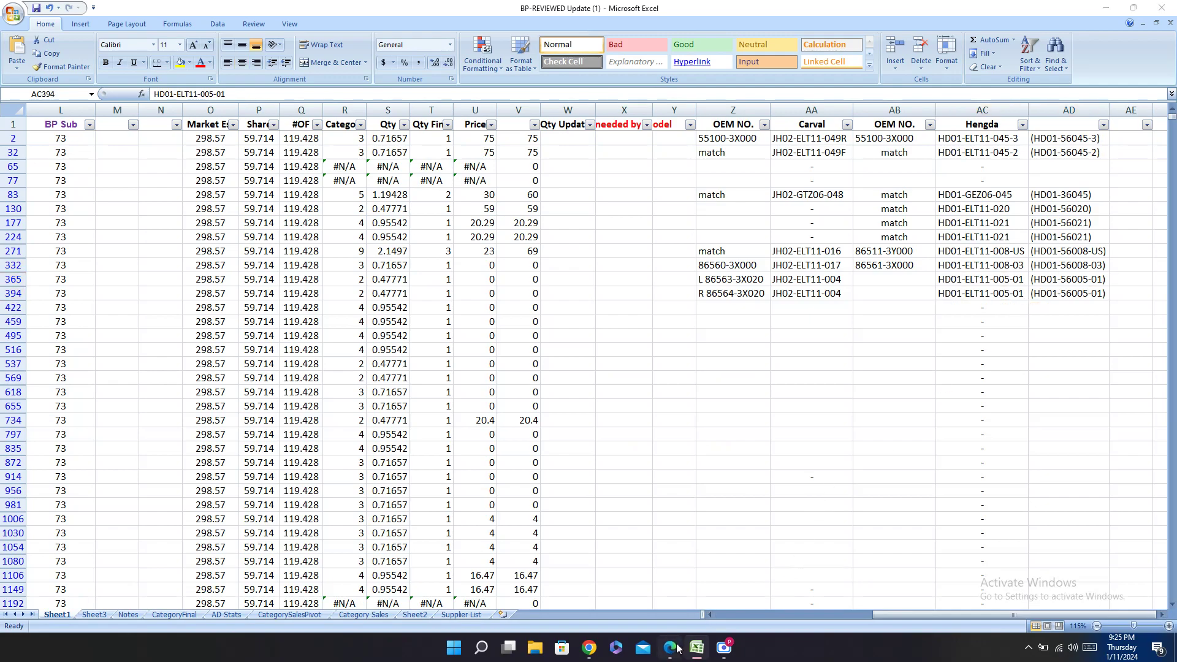
key(alt+Tab)
Step: Paste the left Hengda OEM number L 86563-3X000 into AB365
drag(366, 551, 406, 553)
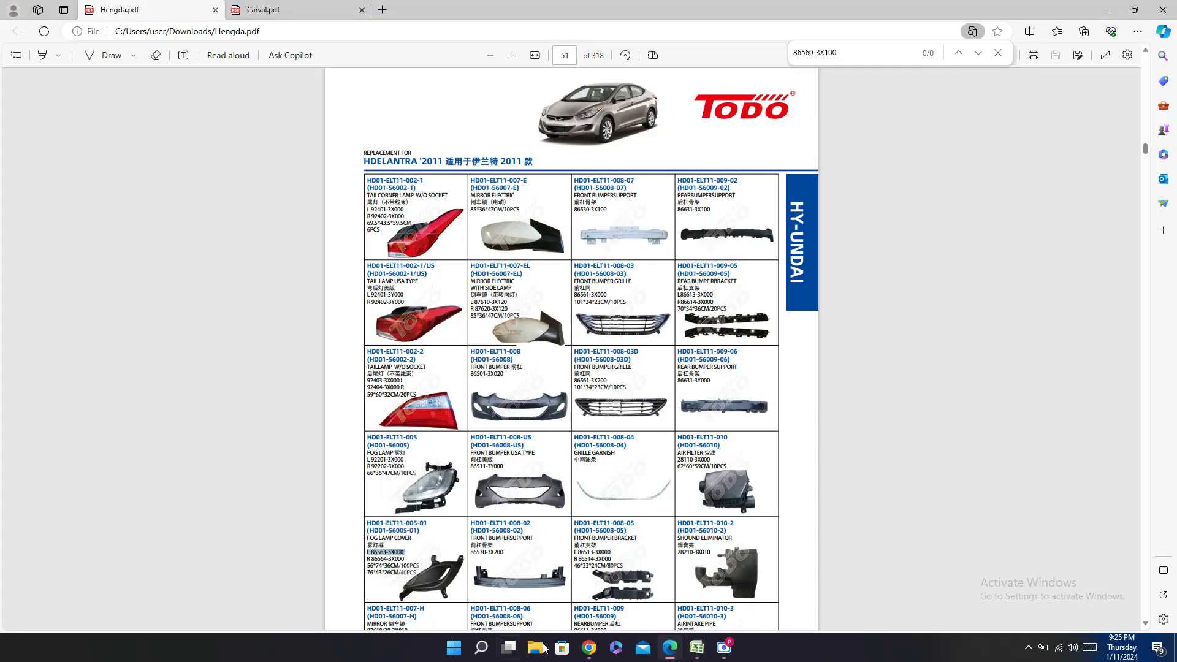
click(696, 648)
click(895, 279)
key(ctrl+v)
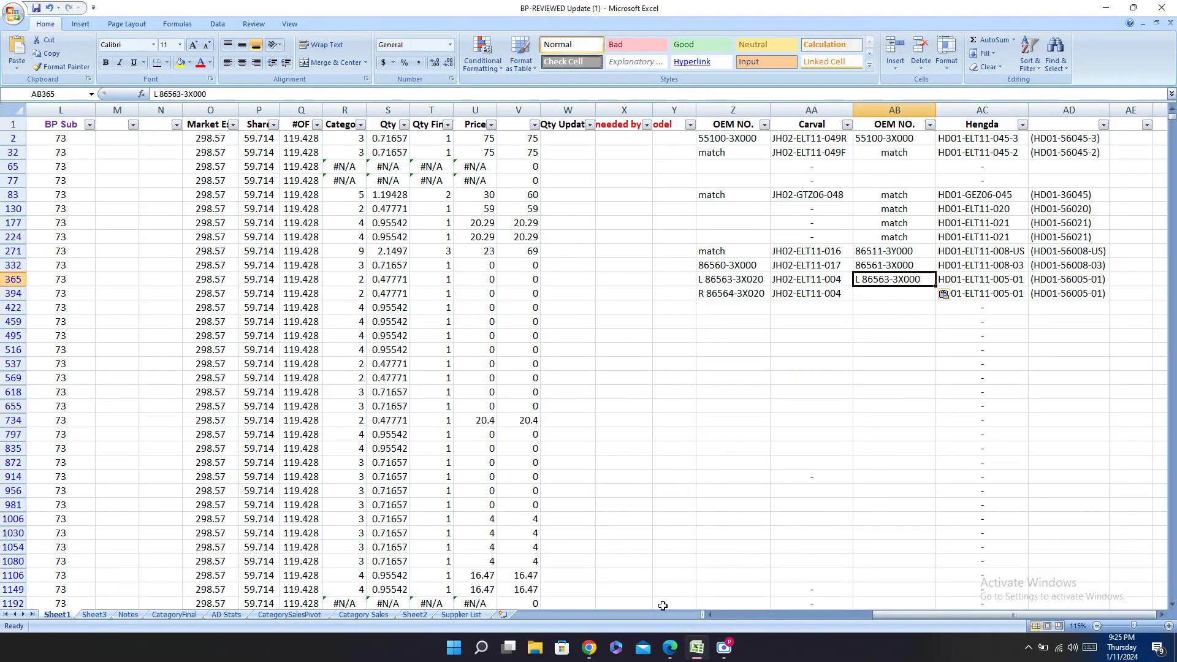
Step: Copy the right Hengda OEM number R 86564-3X000 into AB394
click(670, 647)
click(375, 574)
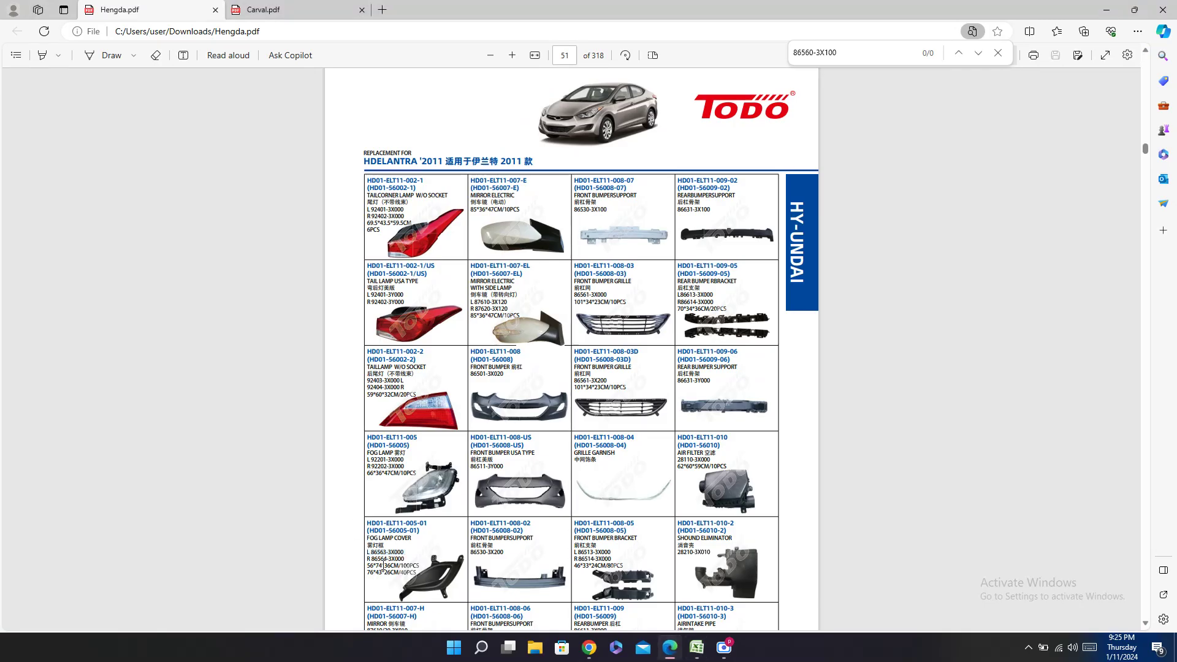
drag(371, 559, 405, 559)
click(696, 647)
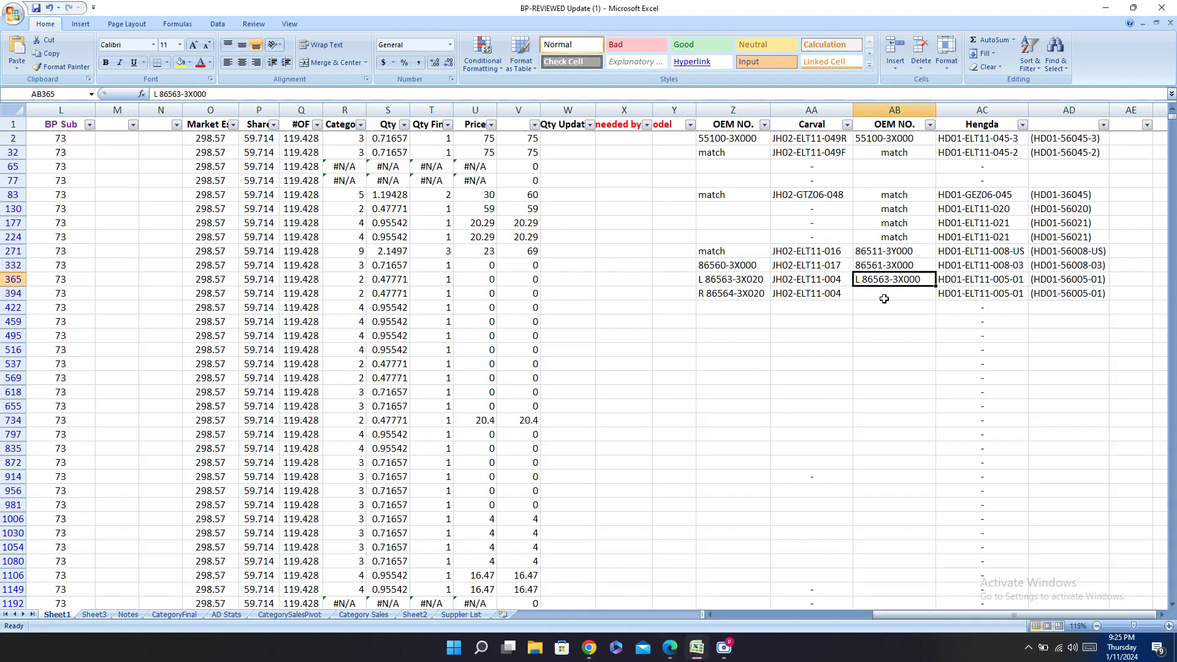
key(ctrl+c)
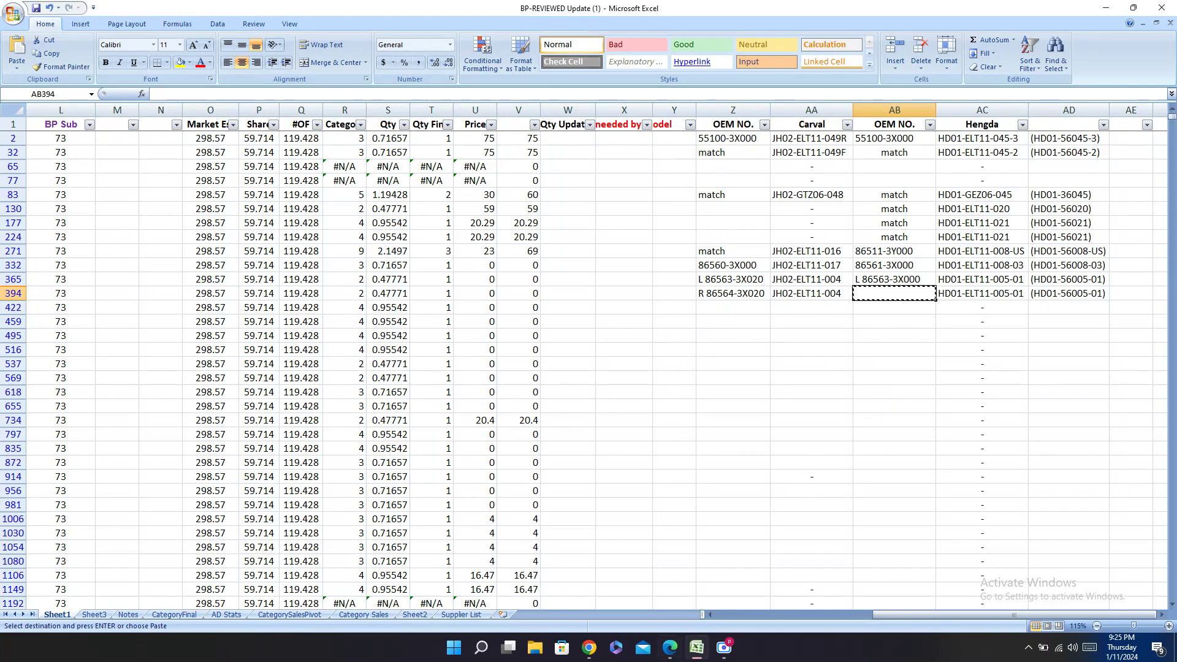
click(667, 649)
click(666, 656)
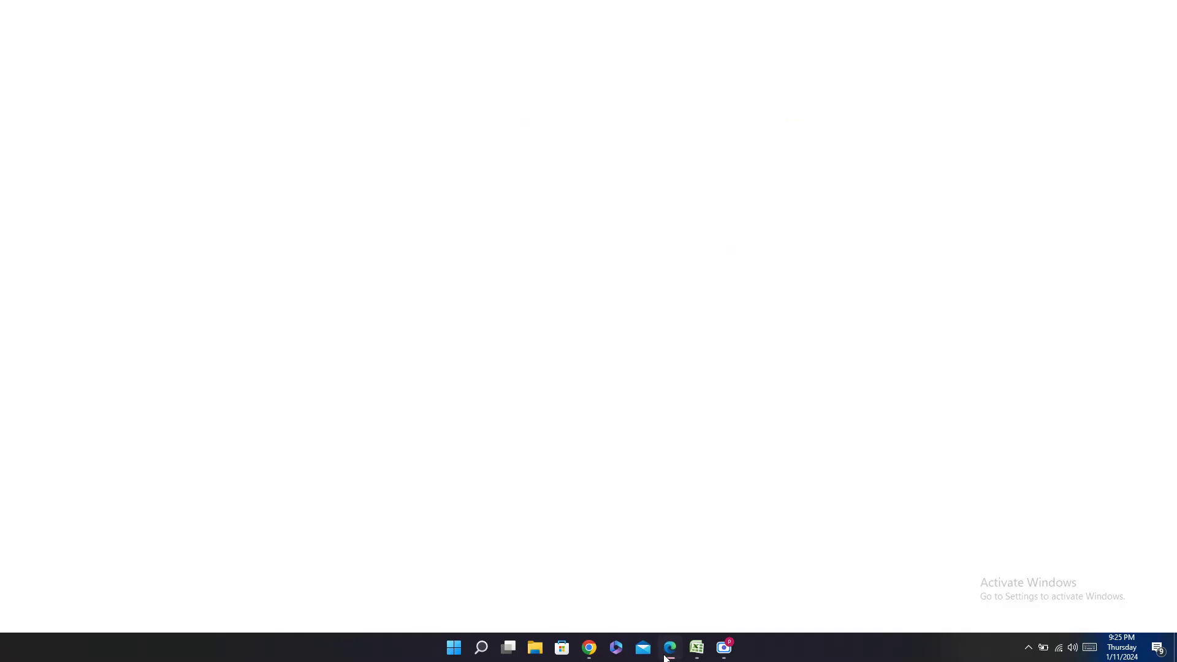
key(ctrl+v)
key(Left)
key(Left)
key(Left)
key(Left)
key(Left)
key(Left)
key(Left)
key(Left)
key(Left)
key(Left)
key(Left)
key(Left)
key(Left)
key(Left)
key(Left)
key(Left)
key(Left)
key(Left)
key(Left)
key(Left)
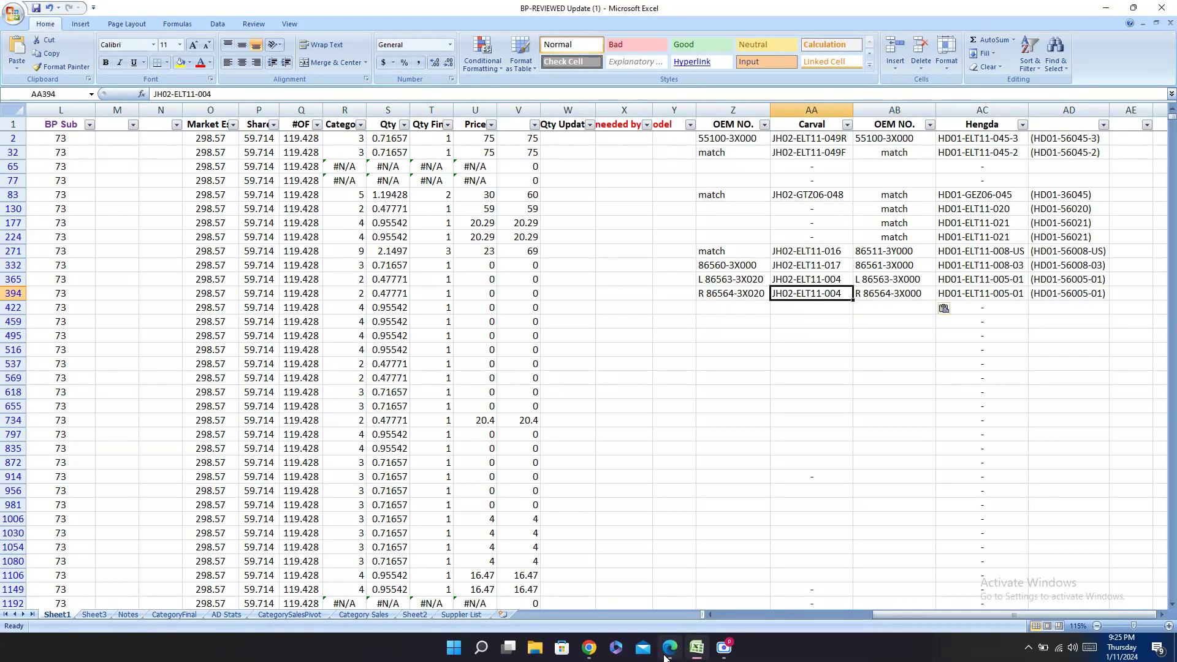
key(Right)
key(Right)
key(Right)
key(Right)
key(Right)
key(Right)
key(Right)
key(Right)
key(Right)
key(Right)
key(Right)
key(Right)
key(Right)
key(Right)
key(Right)
key(Right)
key(Right)
key(Right)
key(Right)
key(Right)
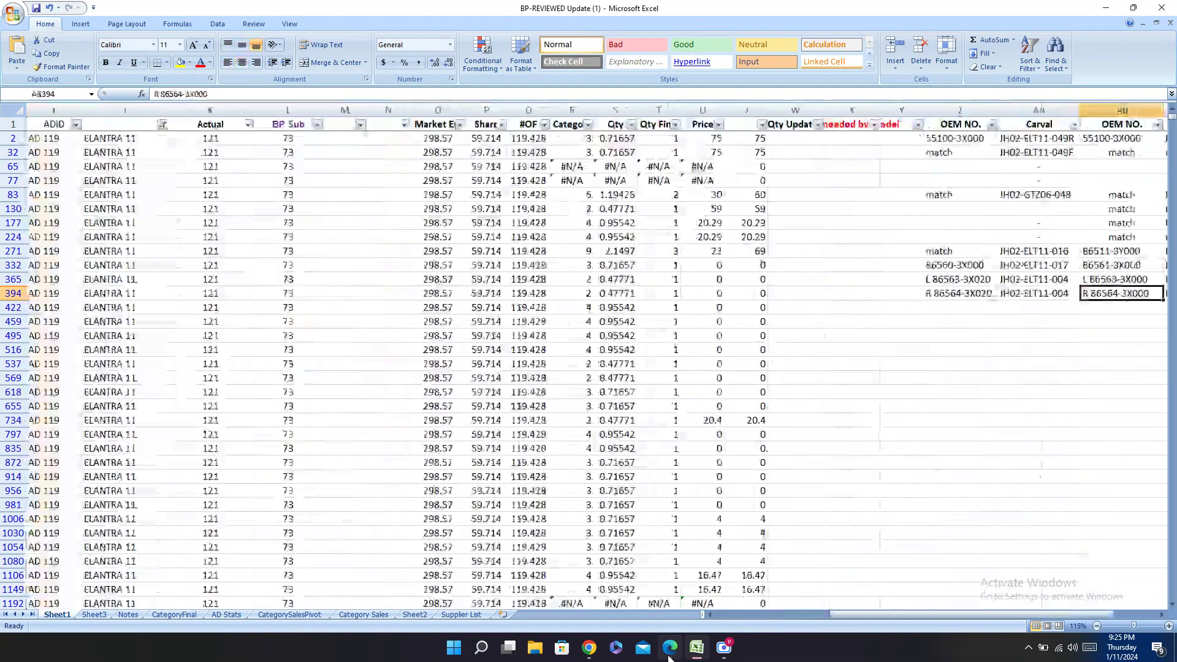
Step: Enter match in the Hengda OEM cells AB365 and AB394
click(1110, 281)
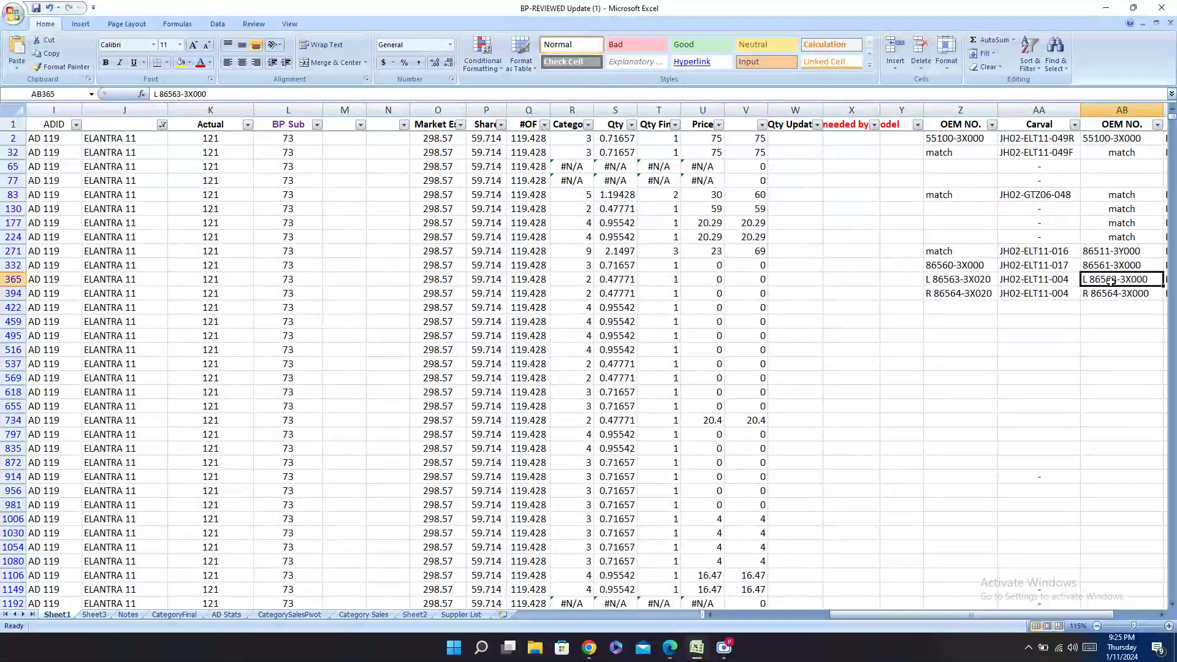
text(mat)
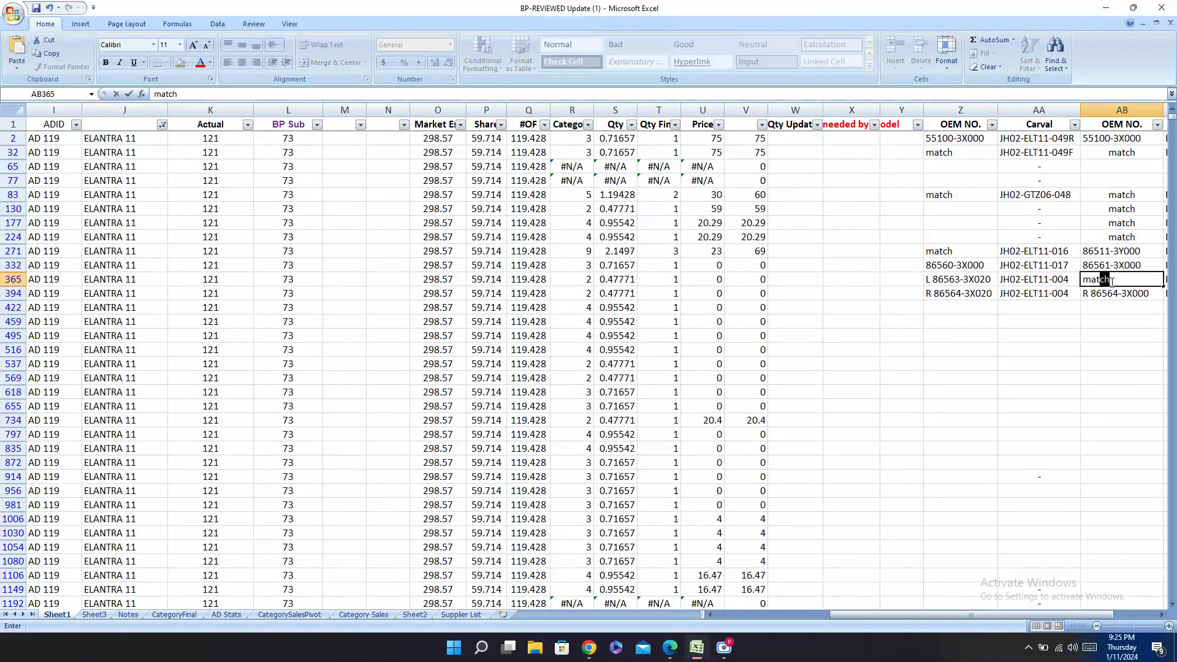
key(Return)
text(matc)
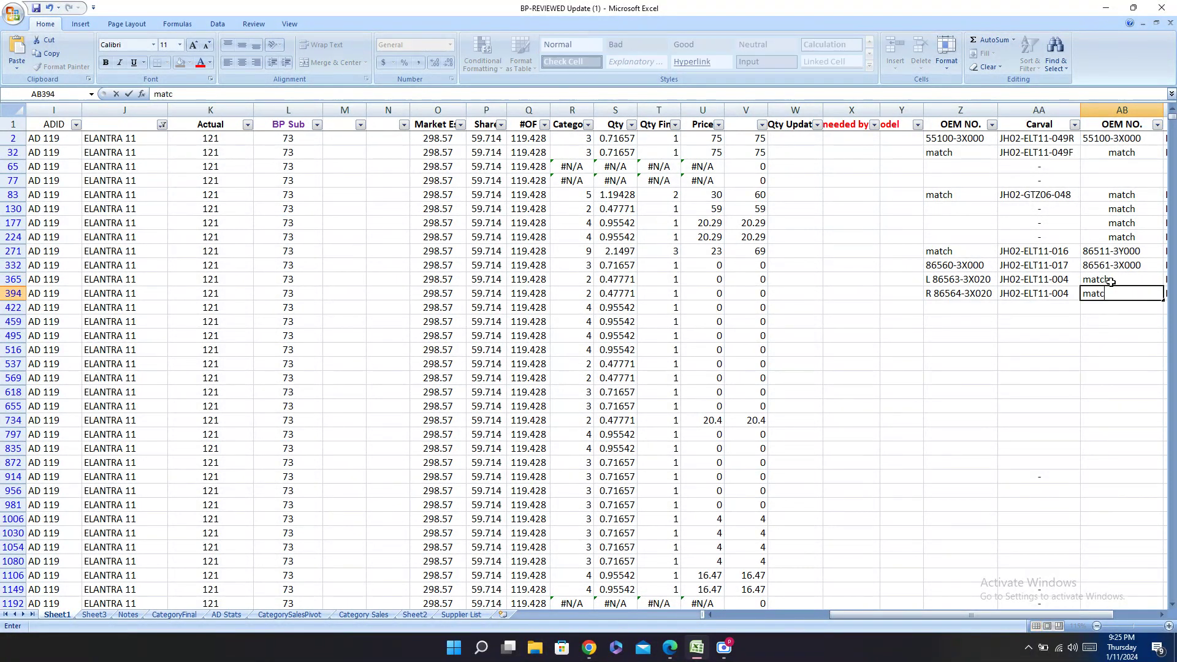
key(Return)
key(Left)
key(Left)
key(Left)
key(Left)
key(Left)
key(Left)
key(Left)
key(Left)
key(Left)
key(Left)
key(Left)
key(Left)
key(Left)
key(Left)
key(Left)
key(Left)
key(Left)
key(Left)
key(Left)
key(Left)
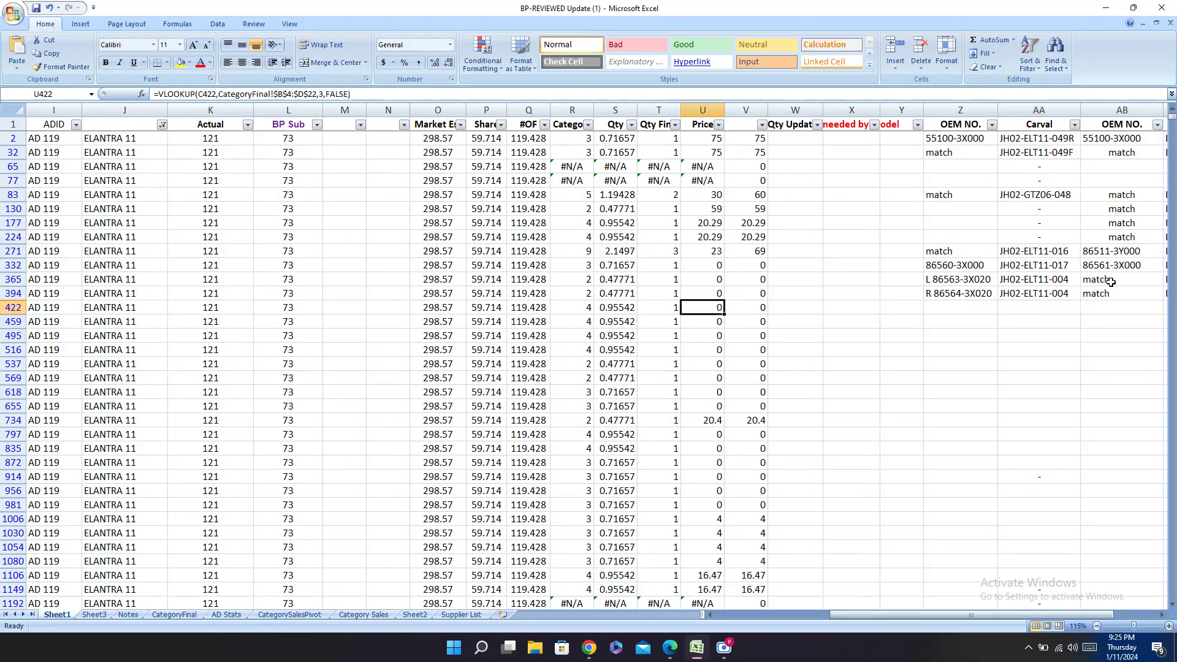
key(Left)
key(Left)
key(Left)
key(Left)
key(Left)
key(Right)
key(Right)
key(Right)
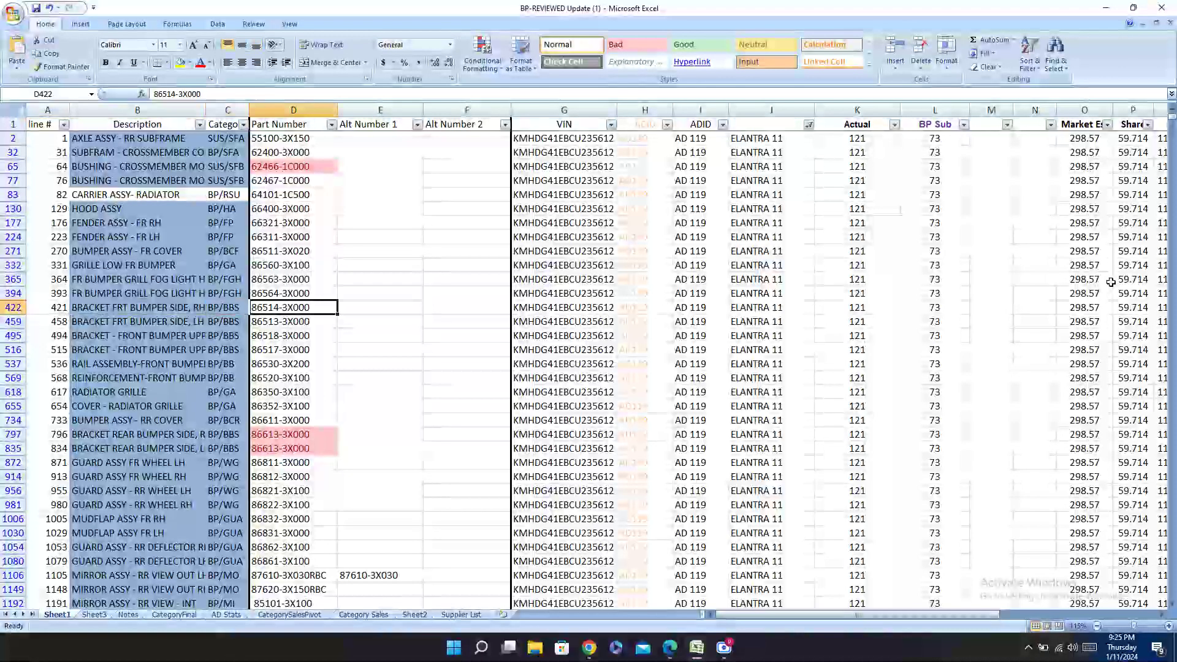
Step: Search for part number 86514-3X000 in the Hengda and Carval catalogues
key(ctrl+c)
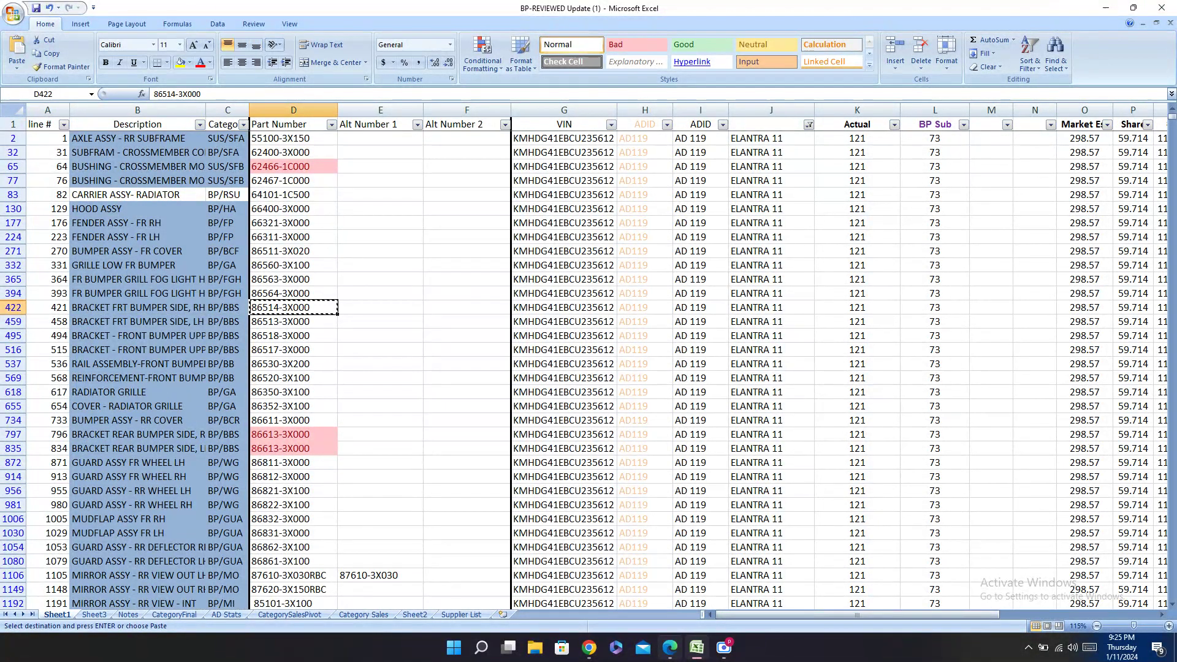
click(678, 647)
key(ctrl+f)
key(ctrl+v)
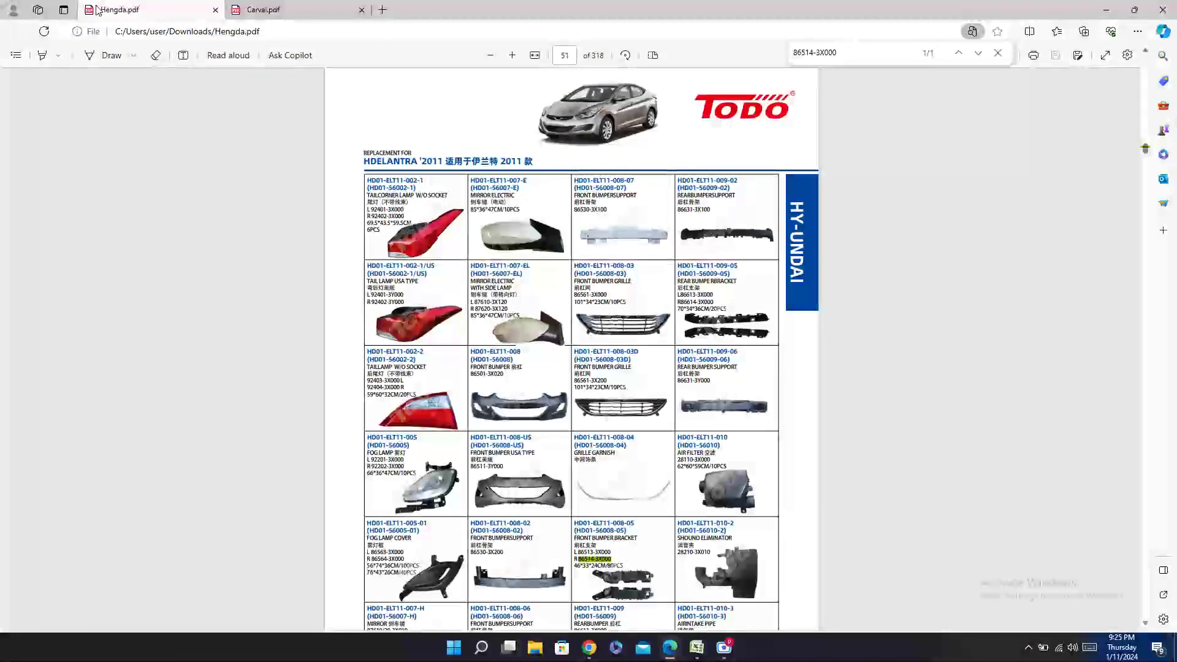
click(305, 6)
key(ctrl+f)
key(ctrl+v)
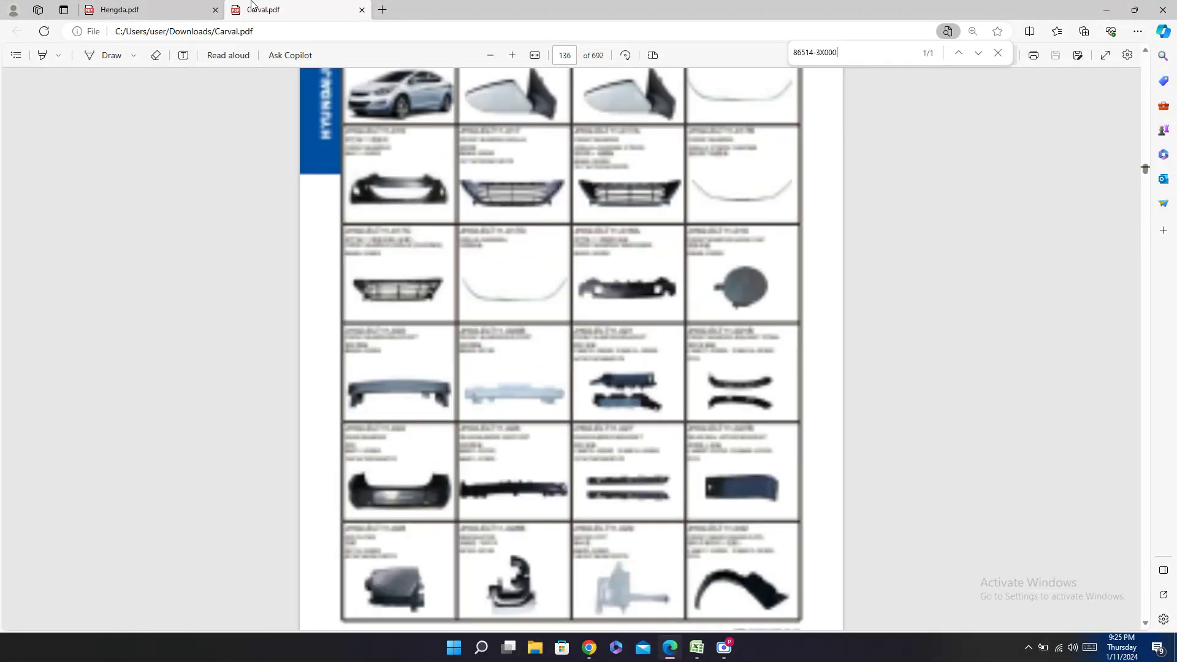
Step: Paste Carval code JH02-ELT11-021 into the Carval cells of rows 422 and 459
double_click(614, 331)
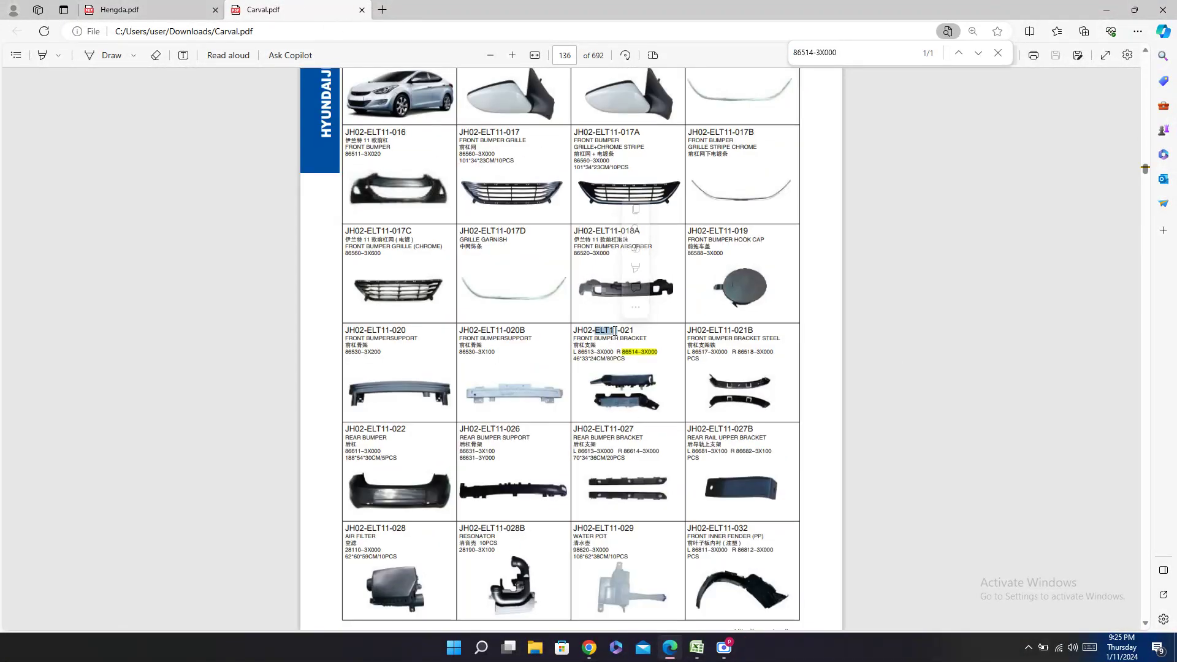
mouse_move(700, 659)
click(696, 595)
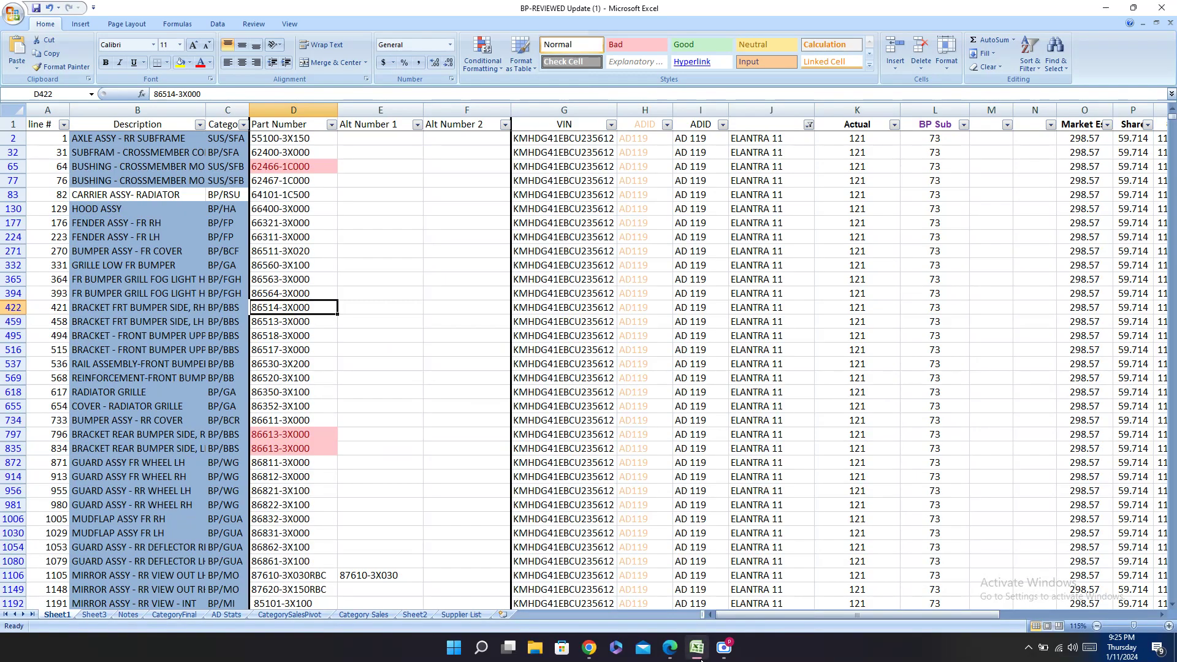
key(Right)
key(Right)
key(Right)
key(Right)
key(Right)
key(Right)
key(Right)
key(Right)
key(Right)
key(Right)
key(Right)
key(Right)
key(Right)
key(Right)
key(Right)
key(Right)
key(Right)
key(Right)
key(Right)
key(Right)
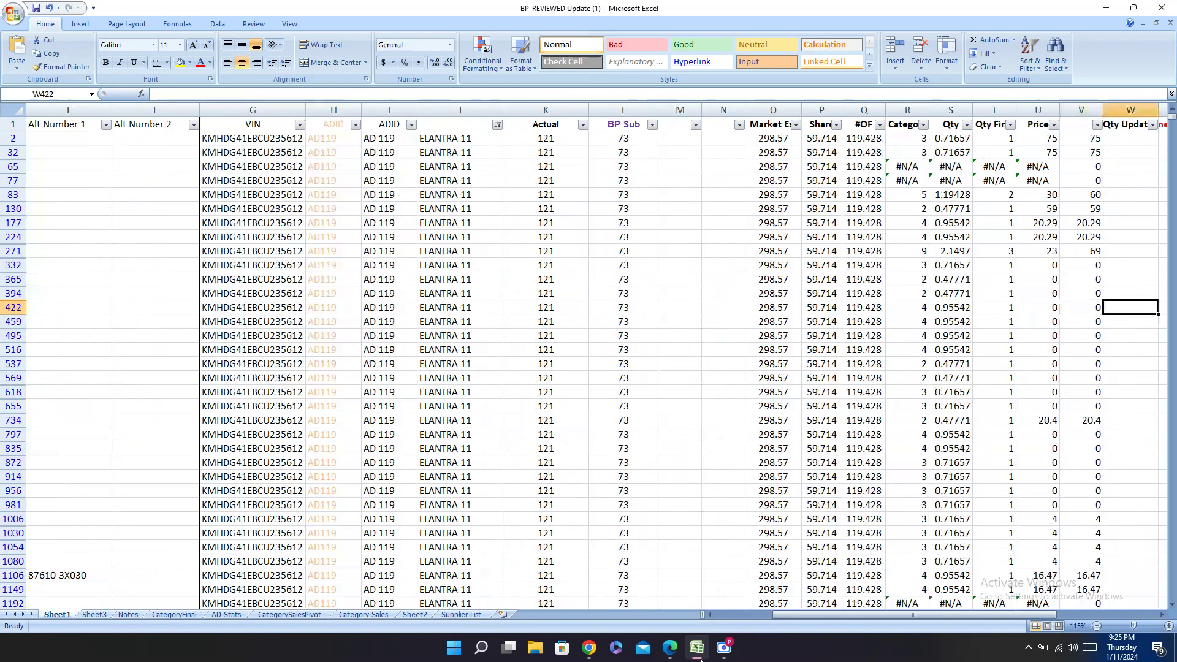
key(Left)
key(Left)
key(Left)
key(Left)
key(Left)
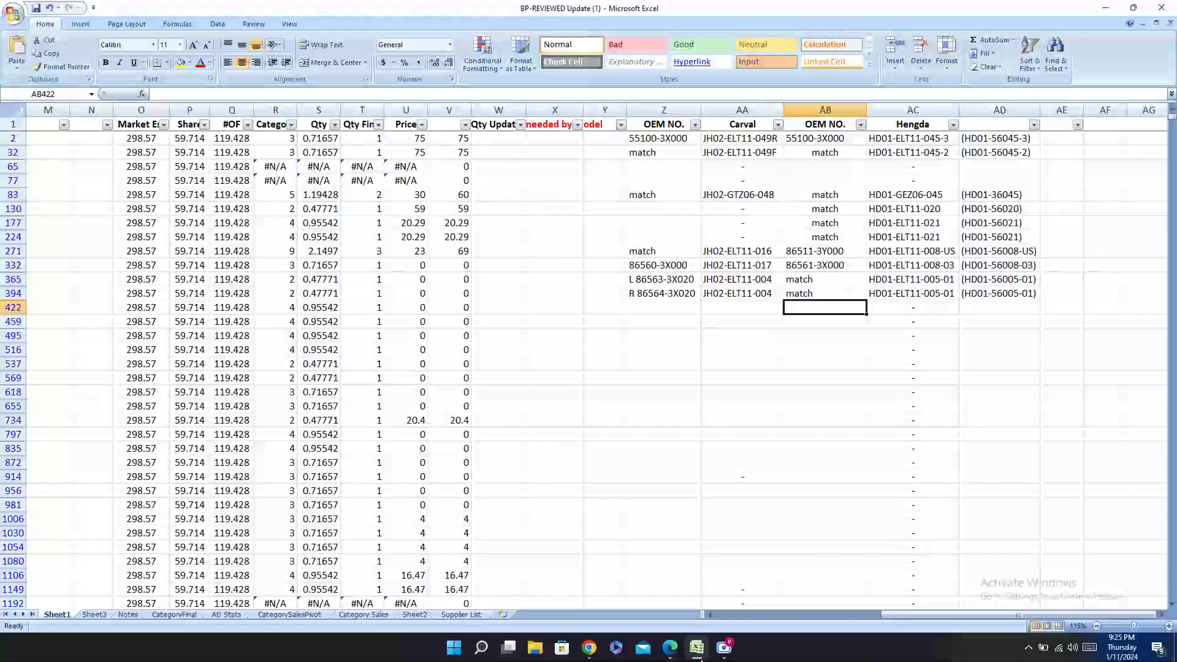
key(ctrl+v)
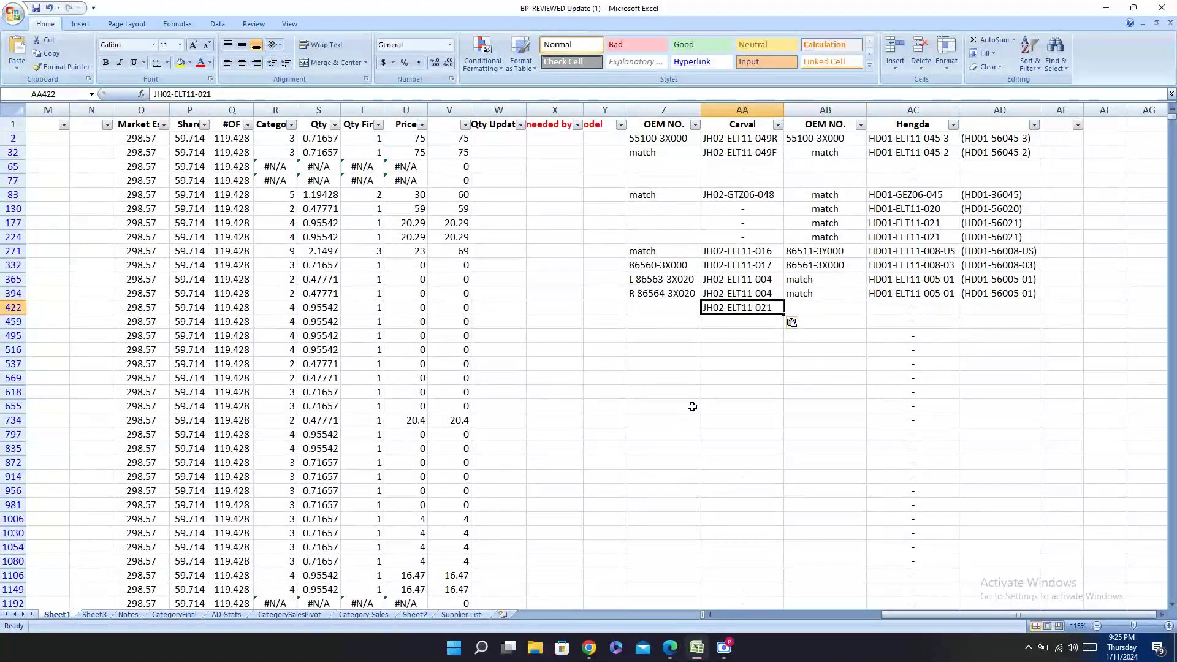
click(760, 321)
key(ctrl+v)
Step: Enter match in the Carval OEM cells of rows 422 and 459
click(654, 307)
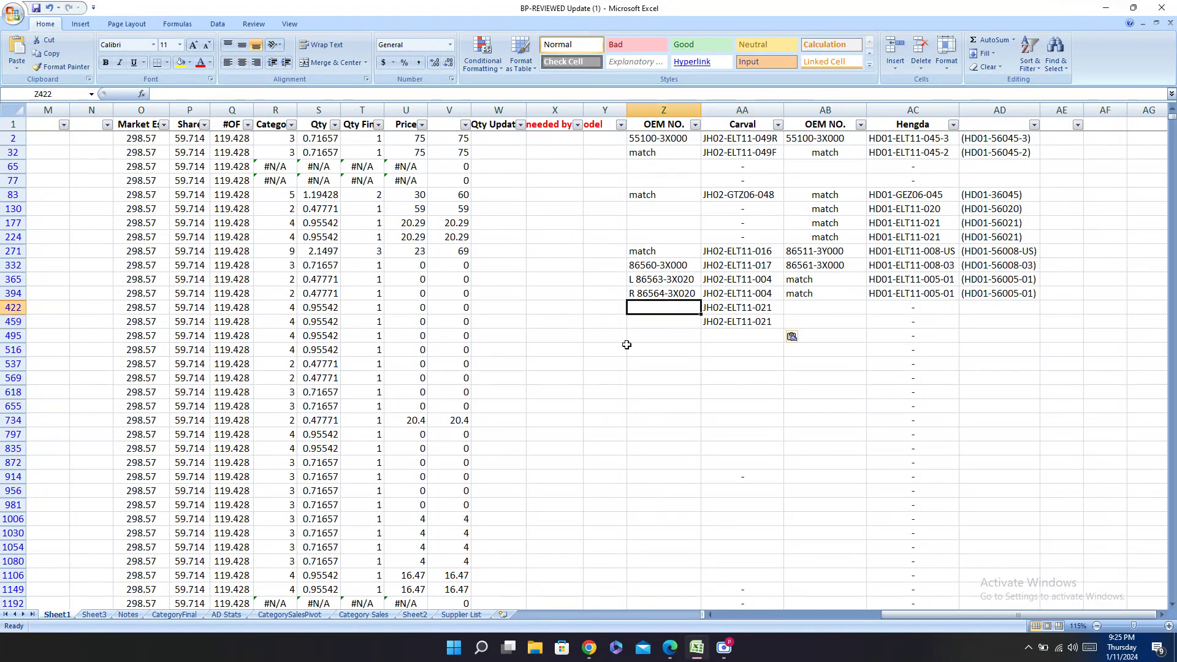
text(match)
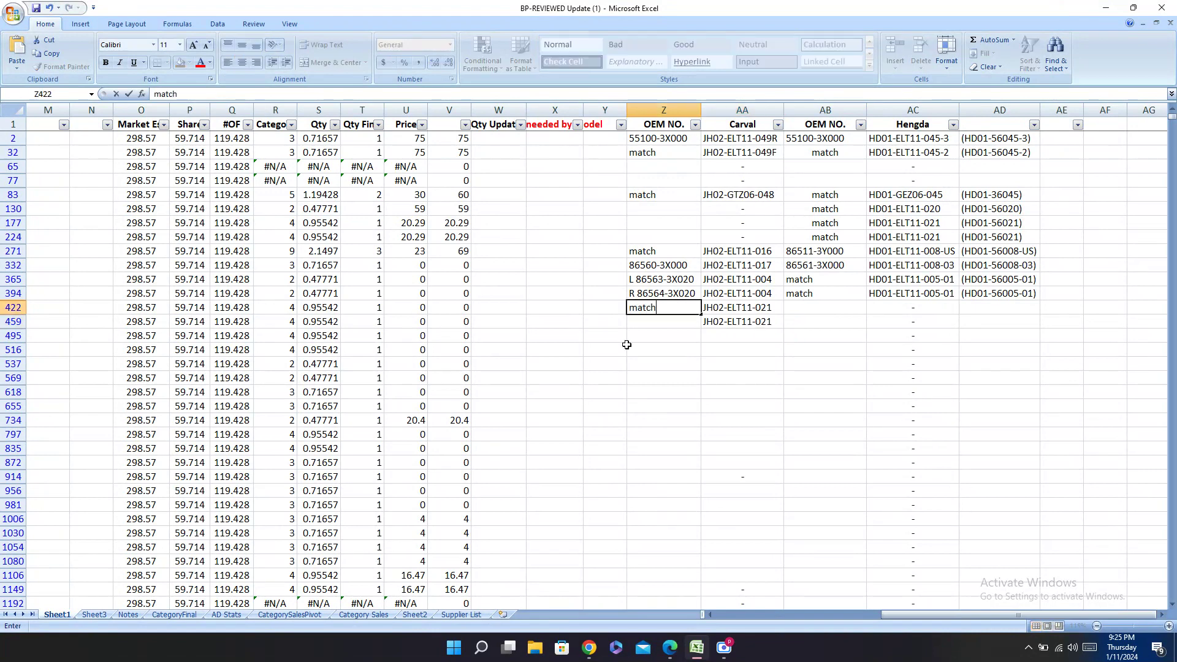
key(Return)
text(match)
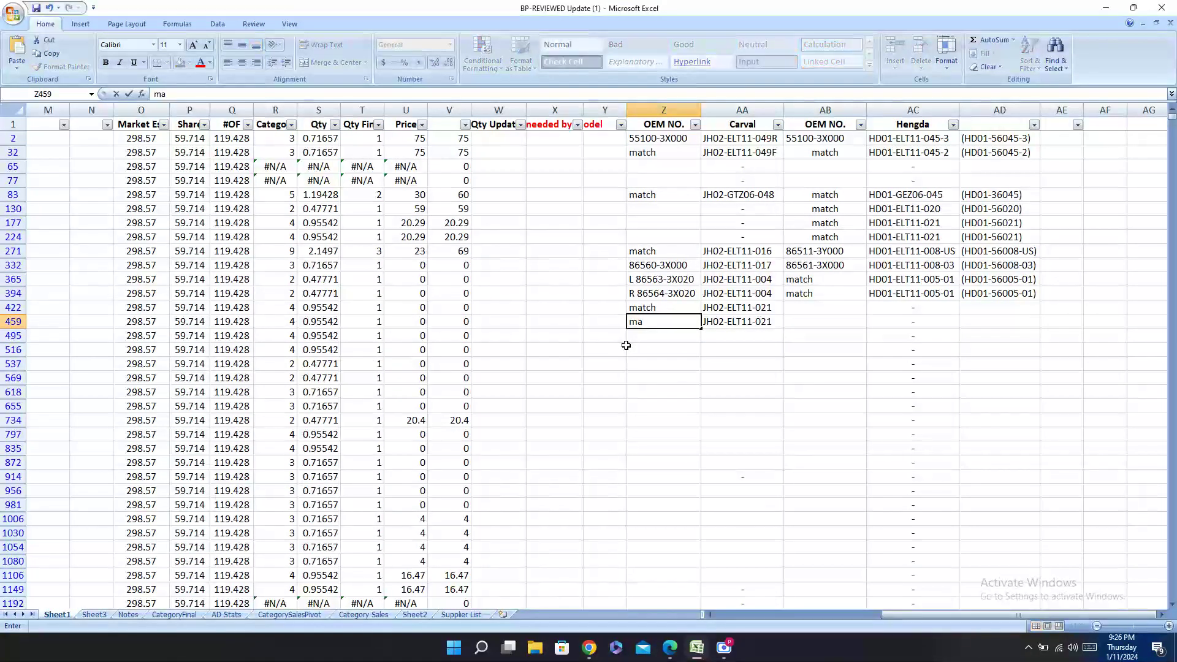
click(888, 311)
Step: Fill row 422's Hengda cells with HD01-ELT11-008-05 and (HD01-56008-05)
click(668, 648)
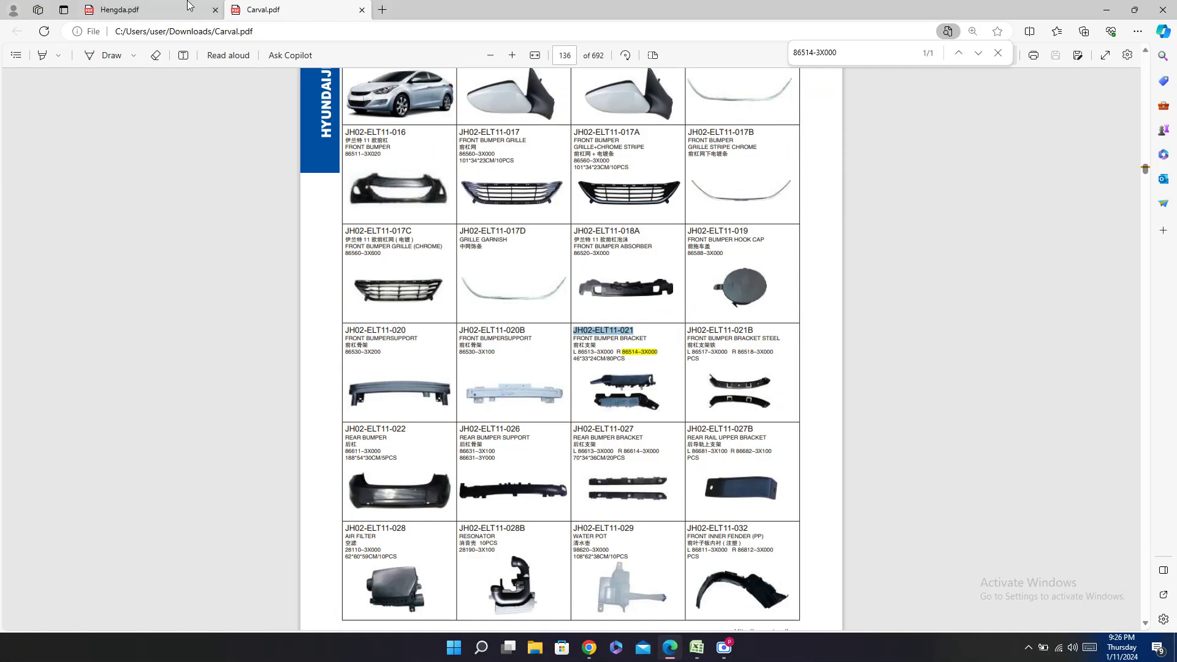
click(115, 7)
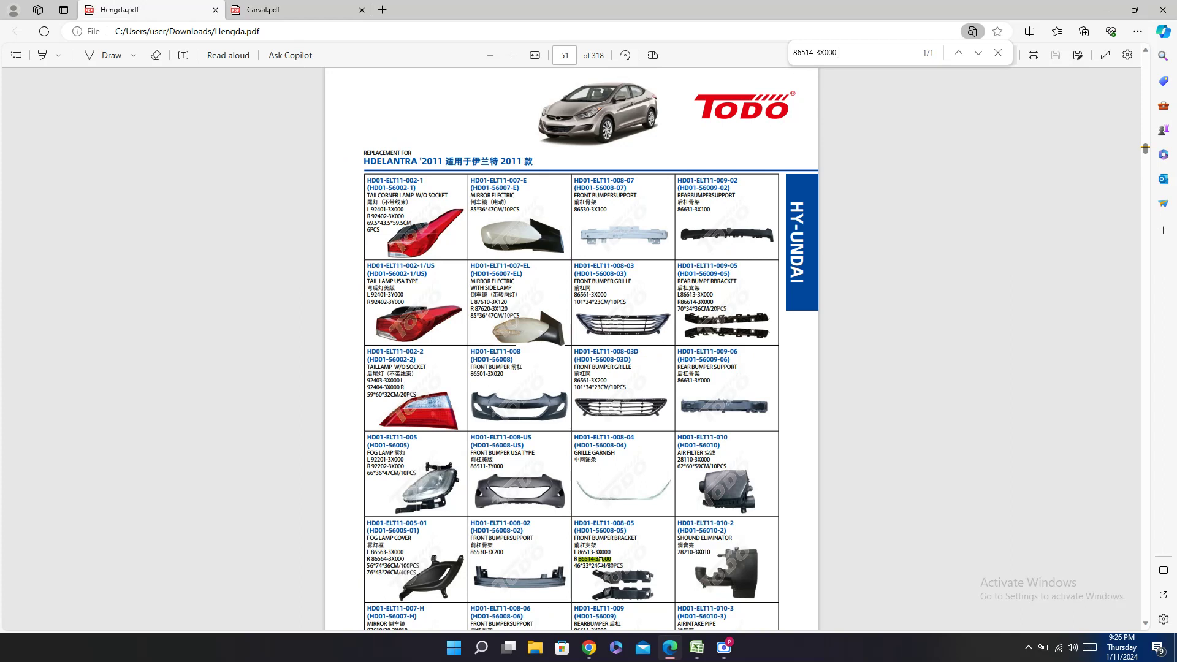
double_click(589, 524)
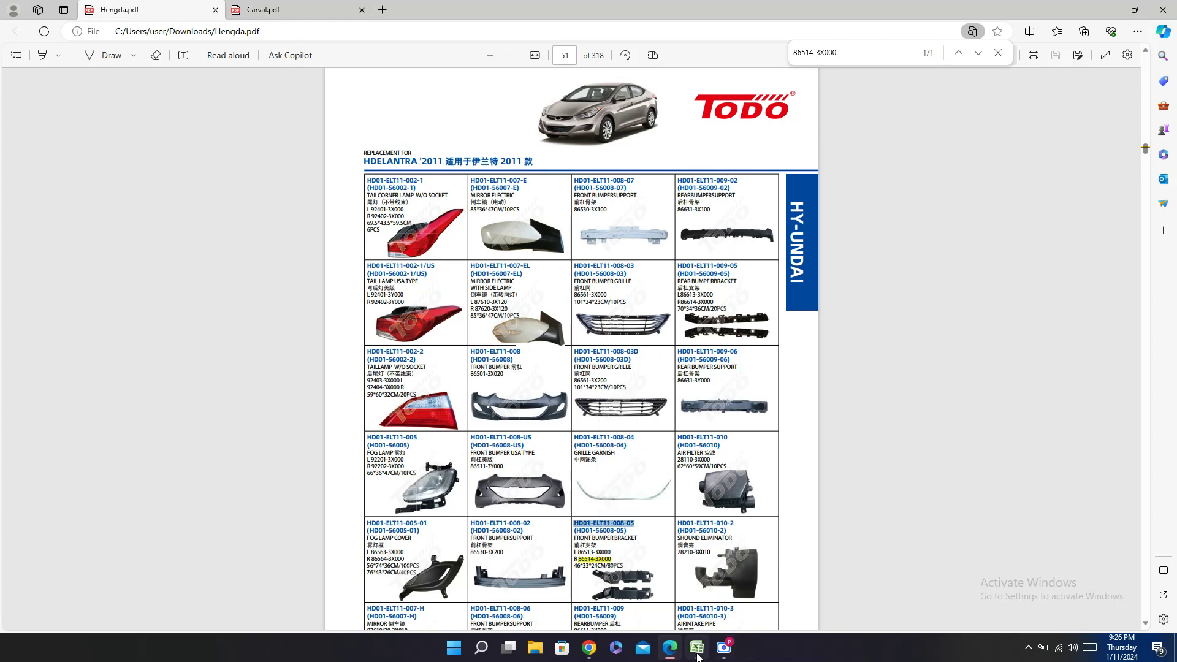
click(697, 648)
key(ctrl+v)
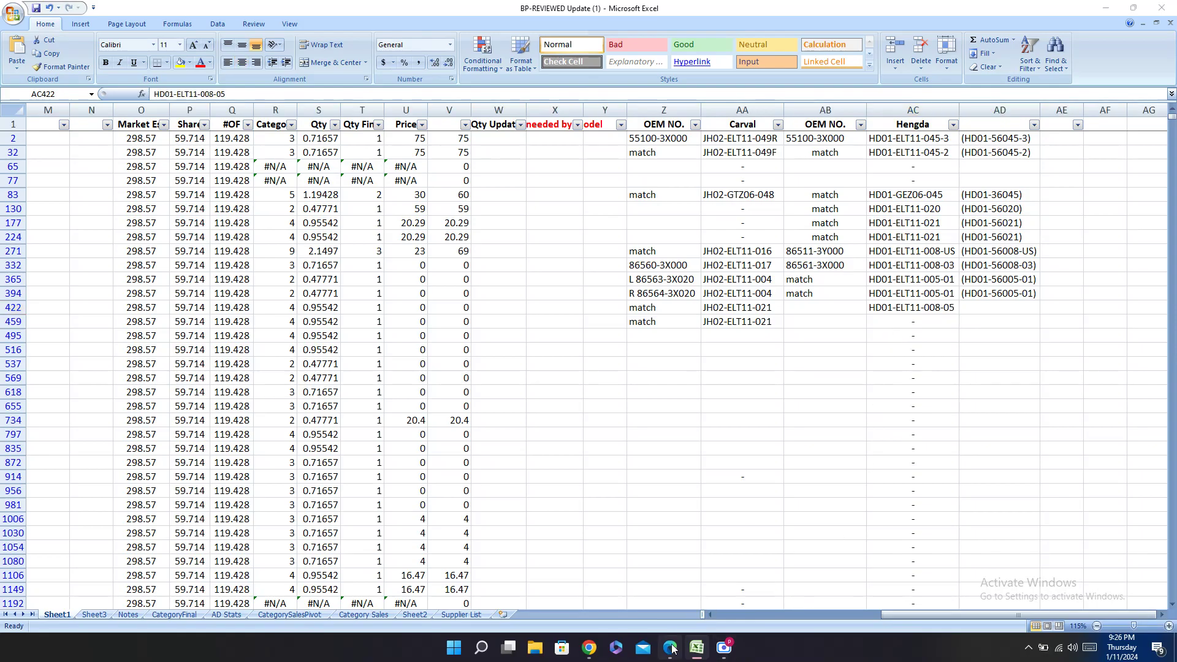
key(alt+Tab)
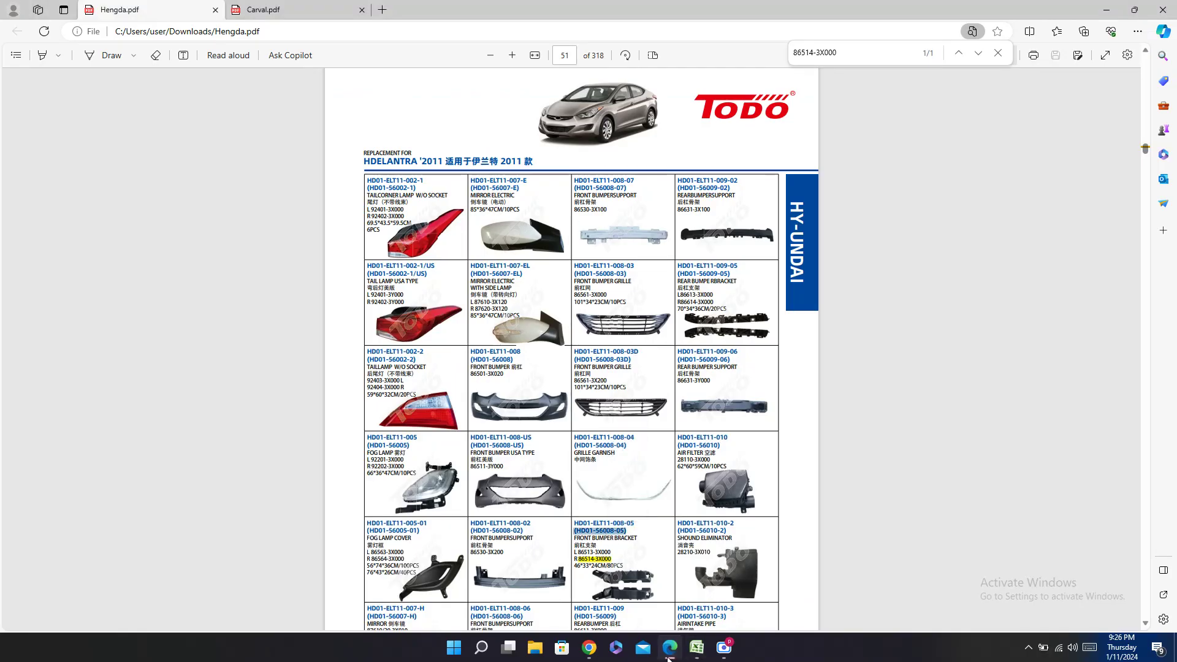
key(alt+Tab)
click(973, 313)
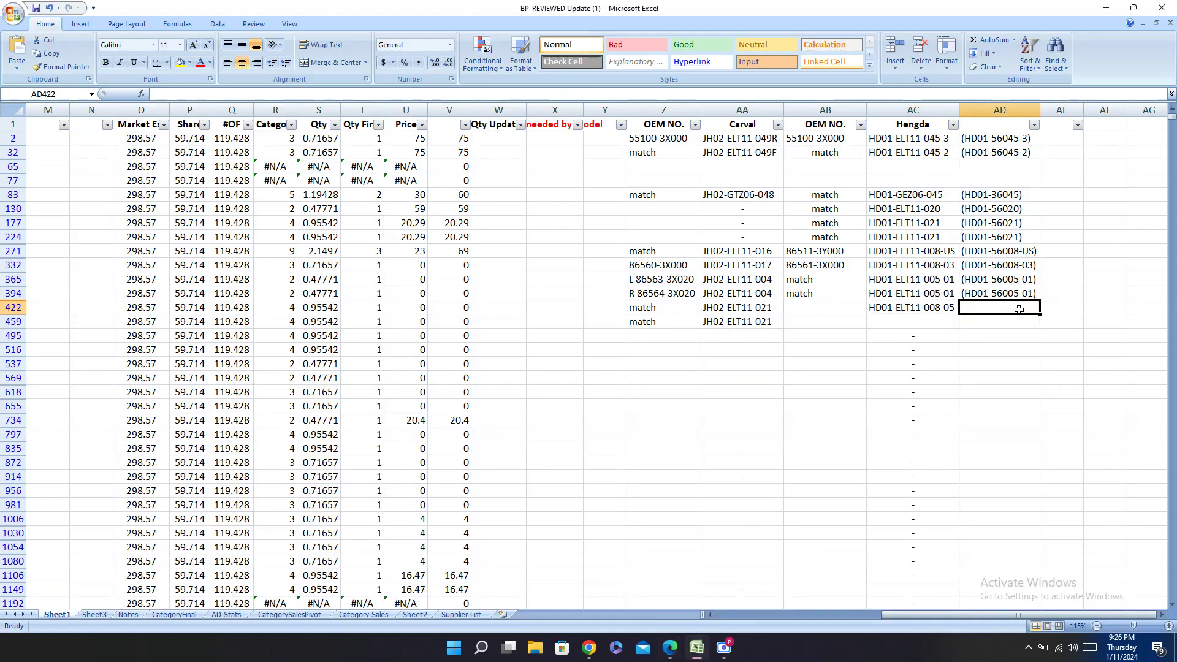
key(ctrl+v)
Step: Copy row 422's two Hengda codes into row 459
drag(920, 309, 990, 303)
key(ctrl+c)
click(925, 322)
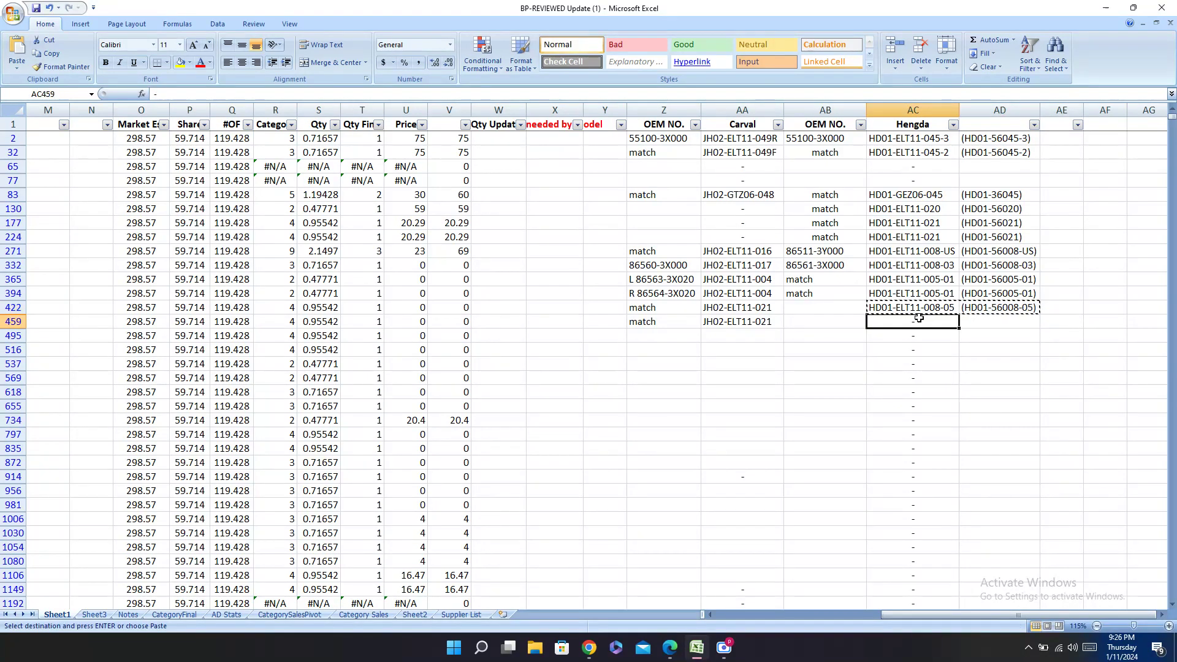
key(ctrl+v)
Step: Enter match in the Hengda OEM cells of rows 422 and 459
click(814, 306)
text(m)
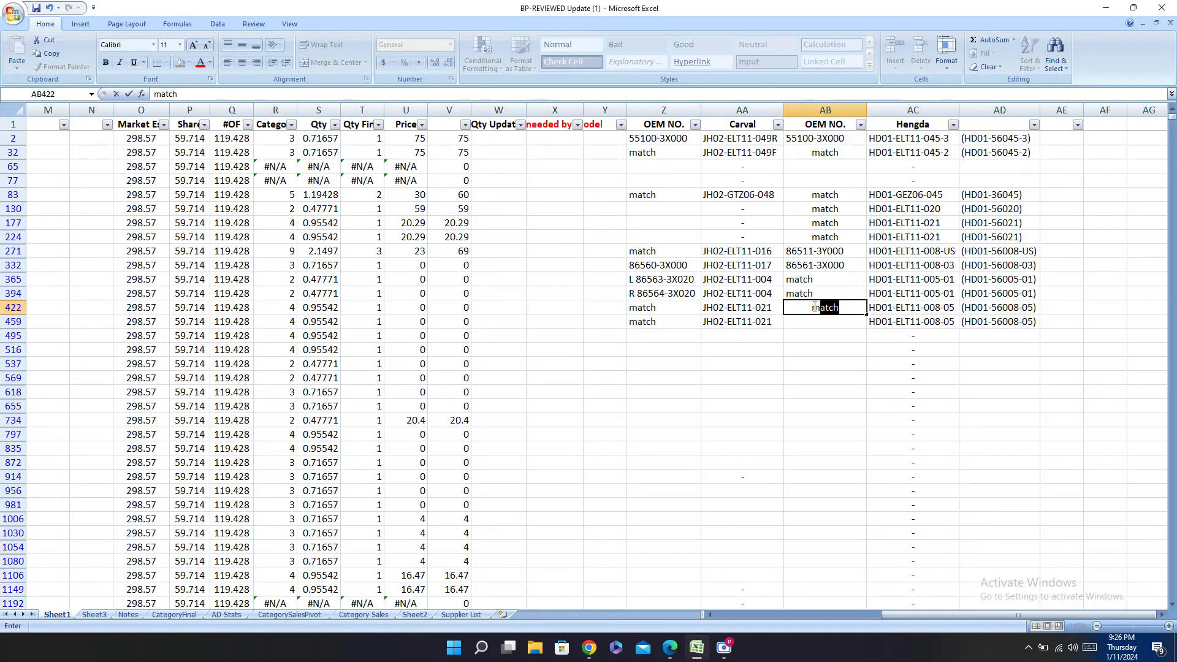
key(Return)
text(match)
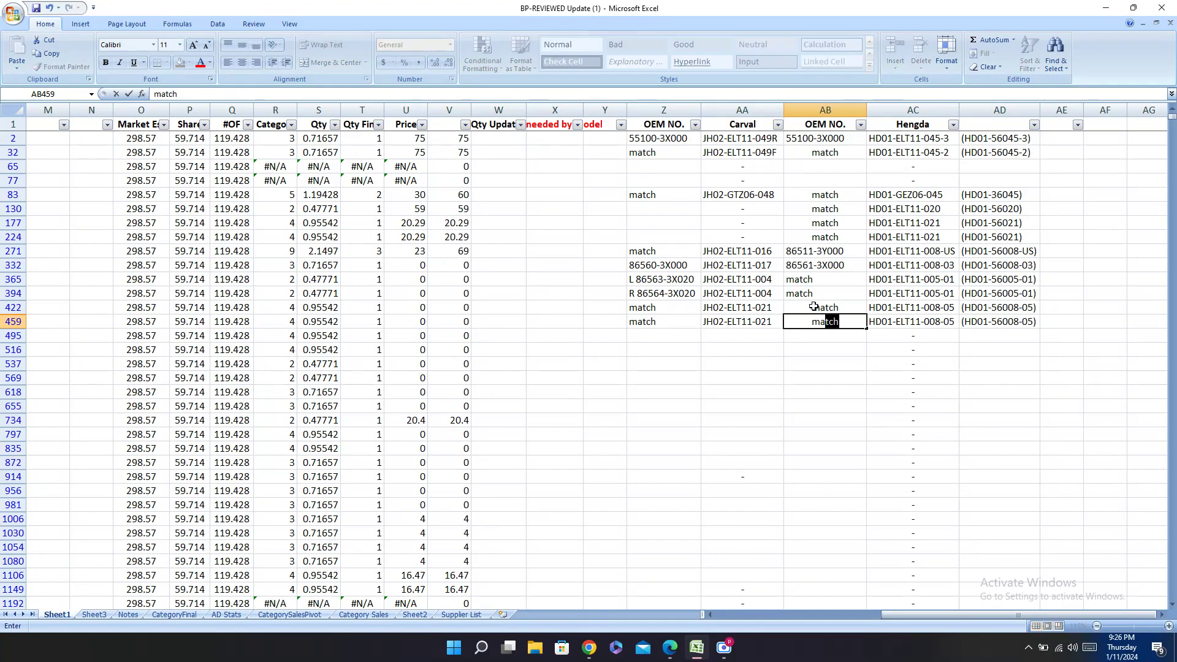
key(Return)
key(Left)
key(Left)
key(Left)
key(Left)
key(Left)
key(Left)
key(Left)
key(Left)
key(Left)
key(Left)
key(Left)
key(Left)
key(Left)
key(Left)
key(Left)
key(Left)
key(Left)
key(Left)
key(Left)
key(Left)
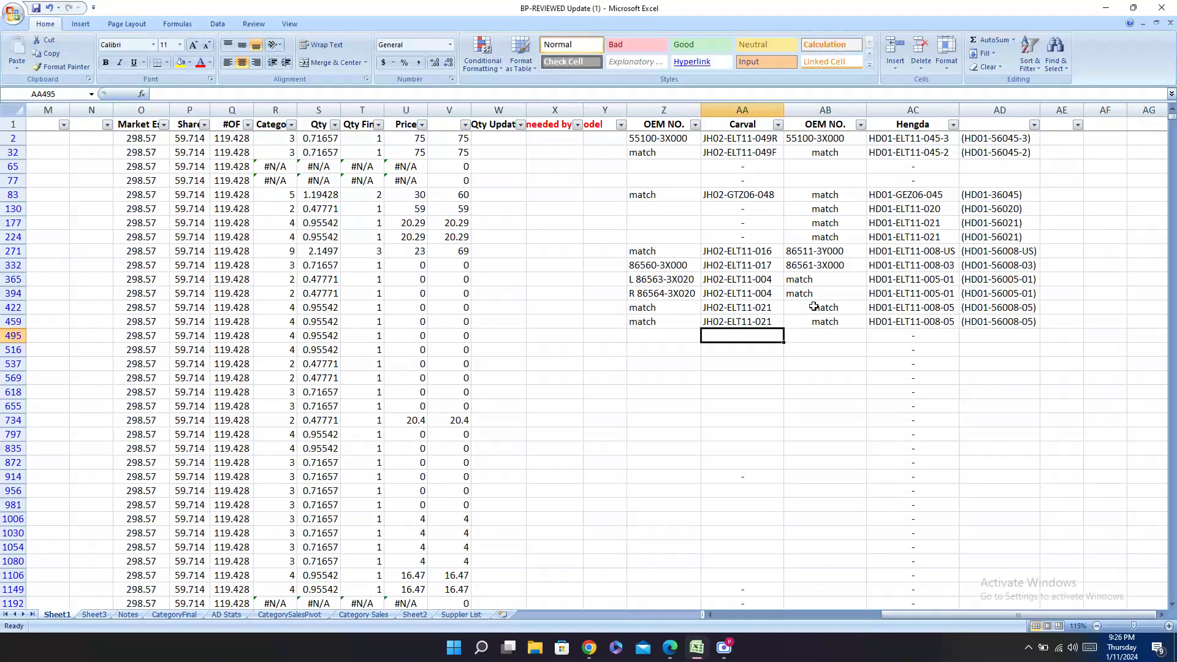
key(Right)
key(Right)
key(Right)
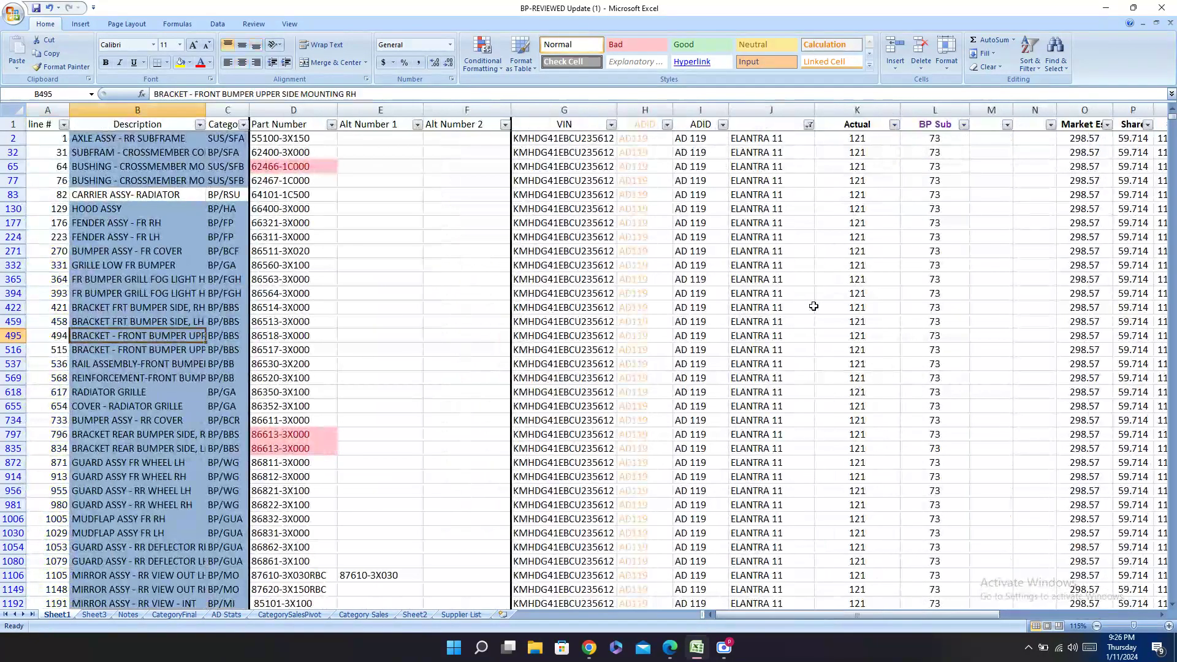
Step: Look up part 86518-3X000 in the catalogues and copy Carval code JH02-ELT11-021B
key(ctrl+c)
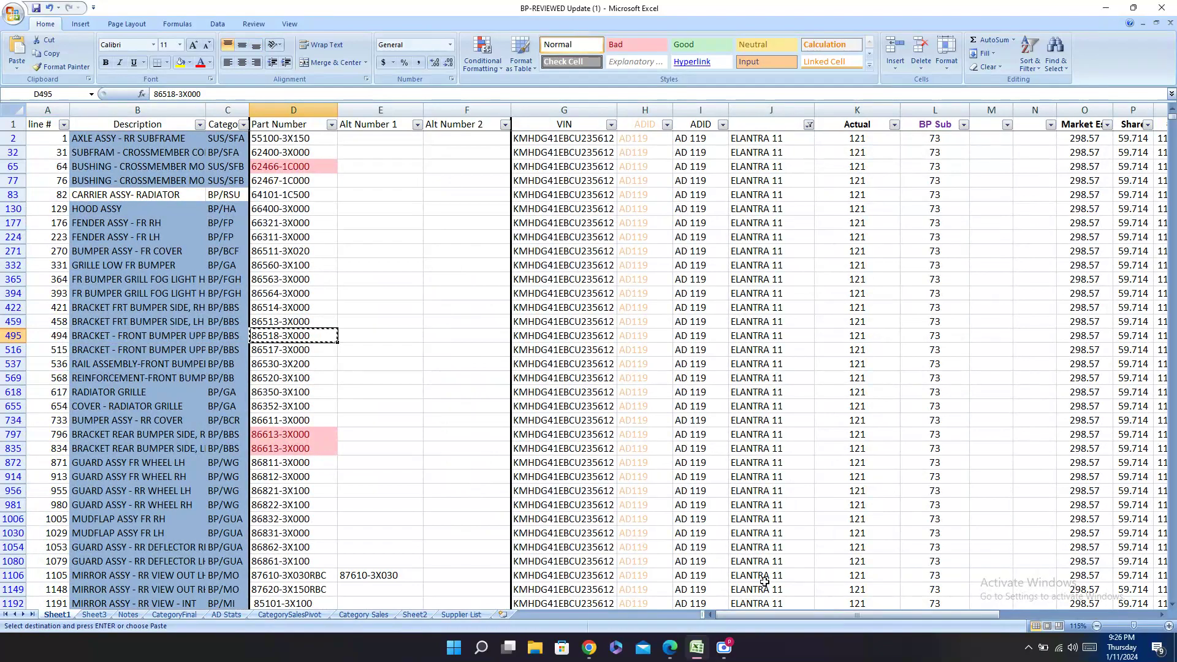
click(669, 648)
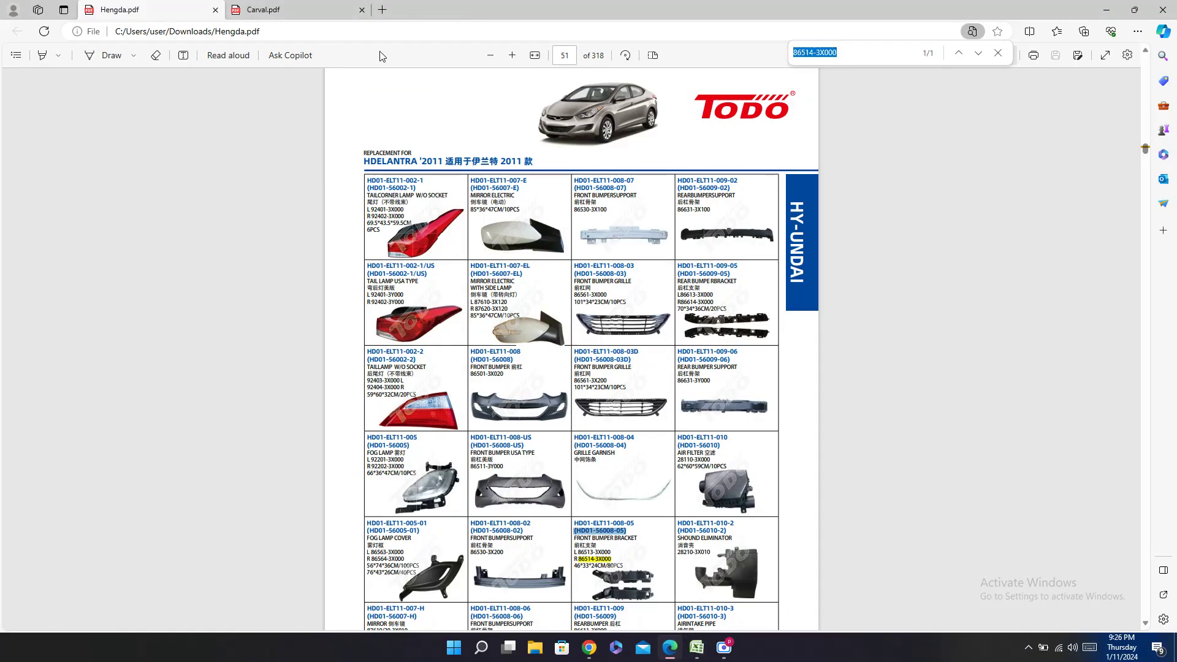
click(298, 5)
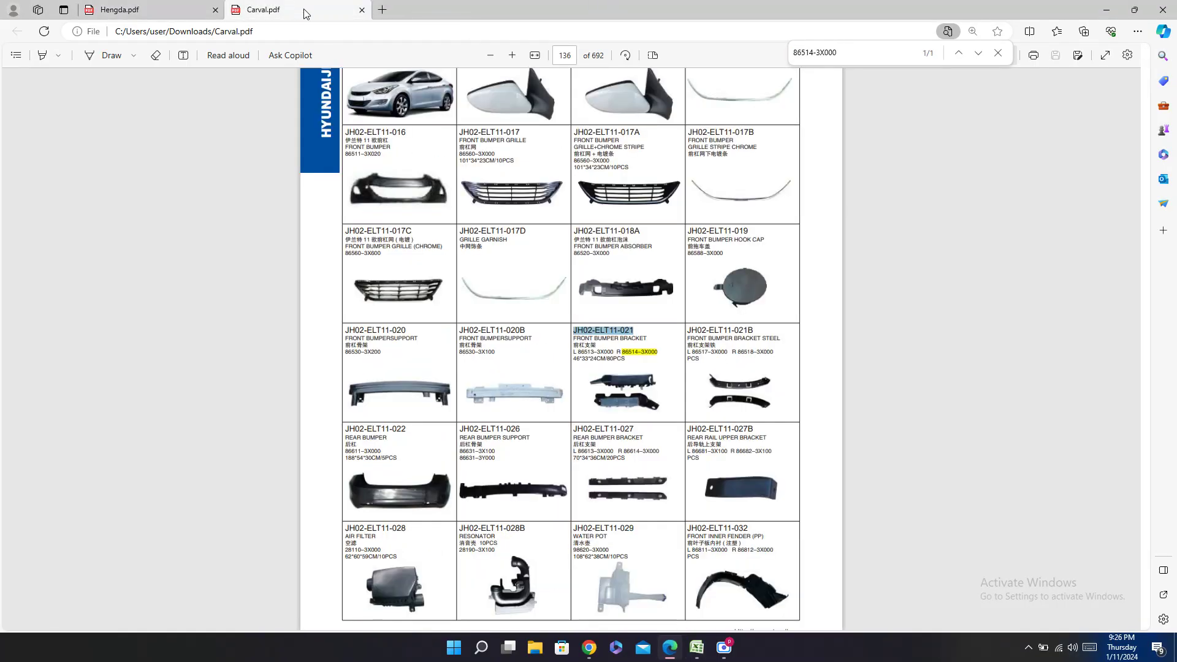
key(ctrl+f)
key(ctrl+v)
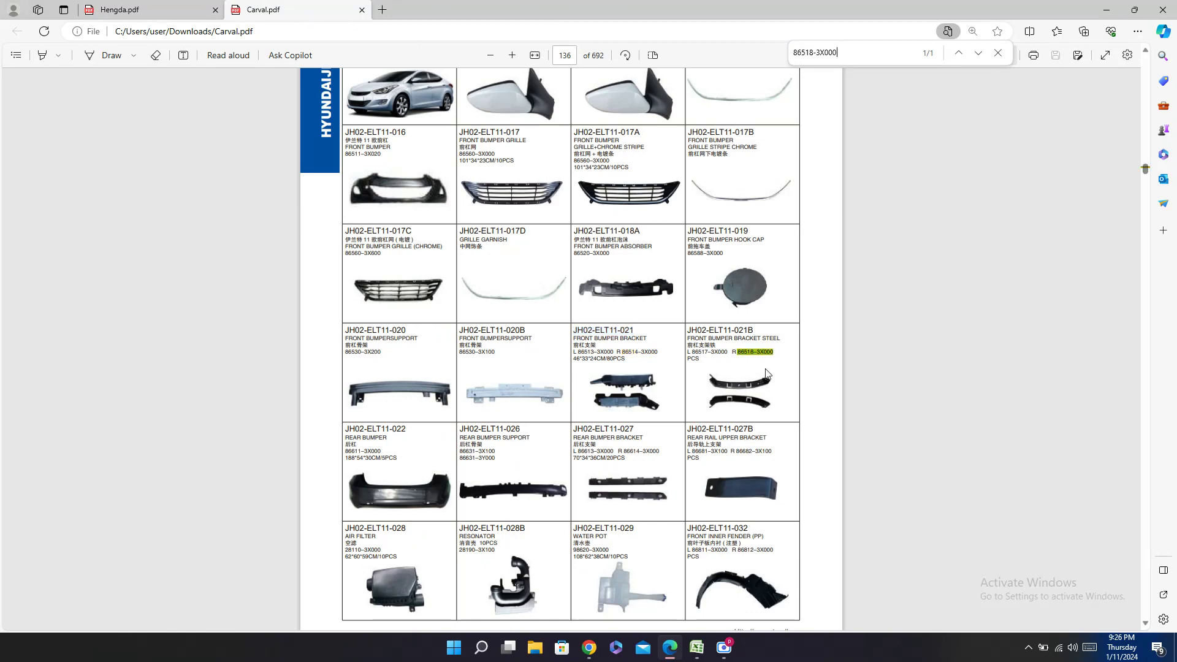
double_click(704, 329)
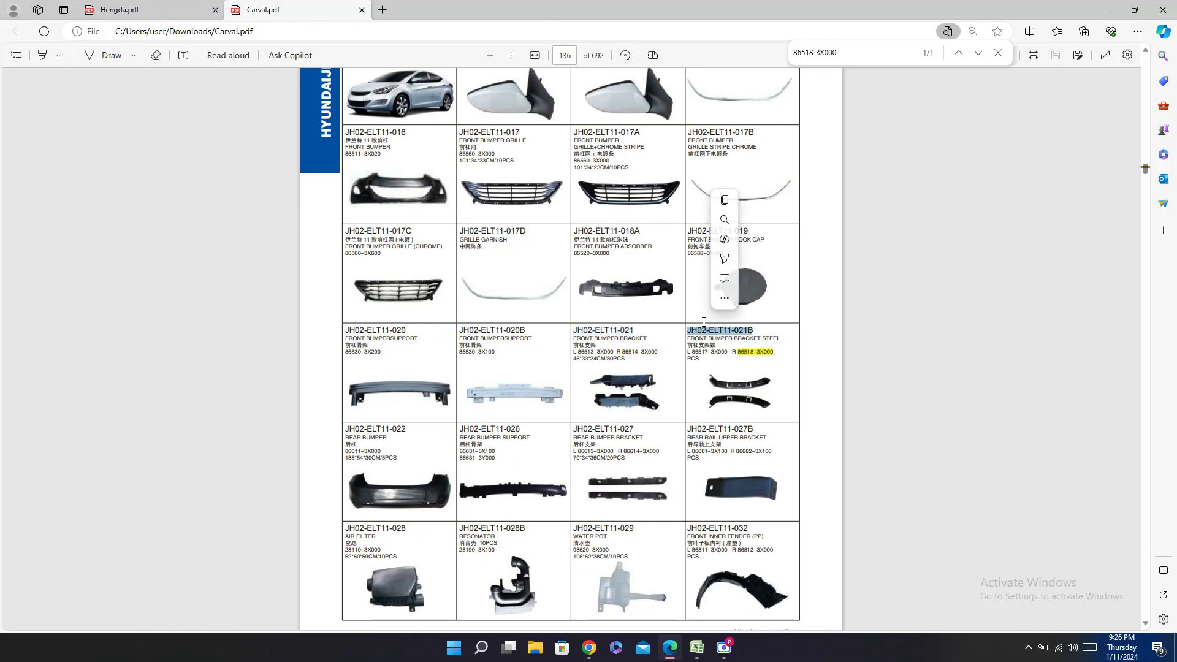
click(153, 7)
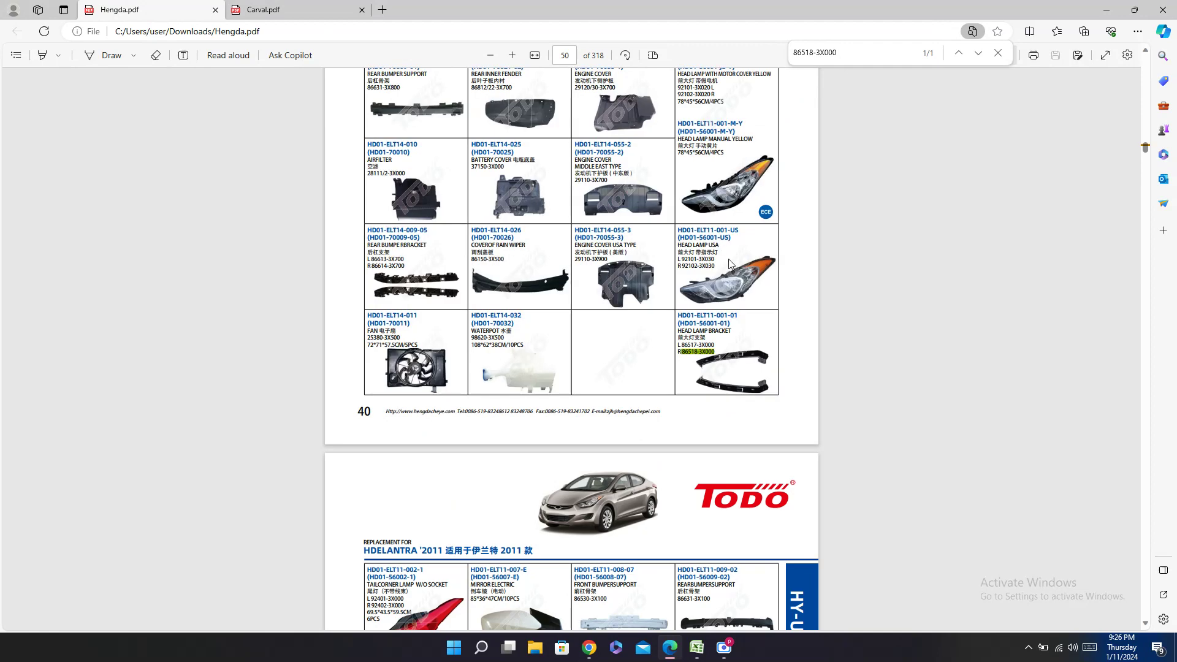
Step: Paste JH02-ELT11-021B into the Carval cells of rows 495 and 516
click(696, 648)
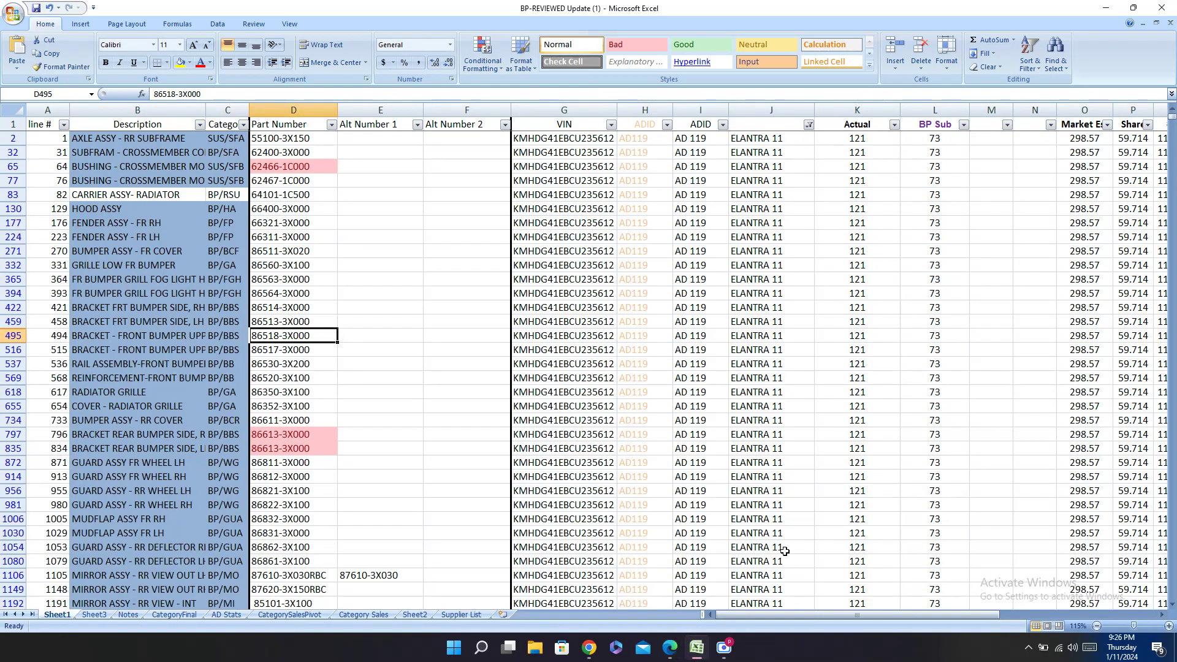
key(Right)
key(Right)
key(Right)
key(Right)
key(Right)
key(Right)
key(Right)
key(Right)
key(Right)
key(Right)
key(Right)
key(Right)
key(Right)
key(Right)
key(Right)
key(Right)
key(Right)
key(Right)
key(Right)
key(Right)
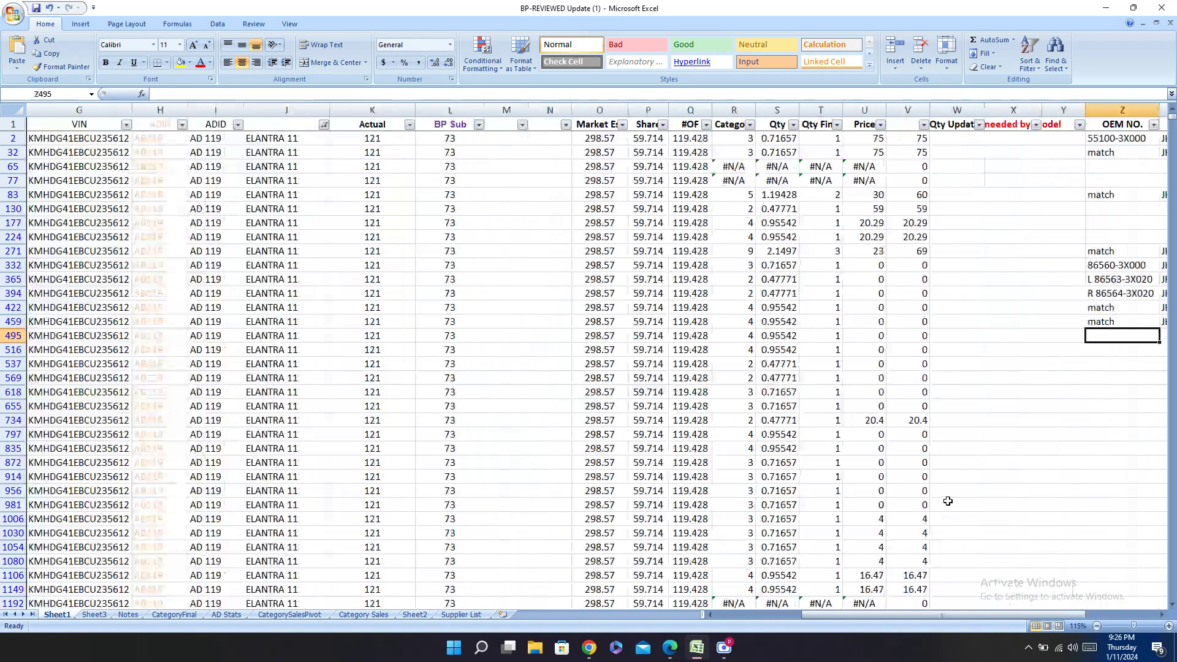
key(Left)
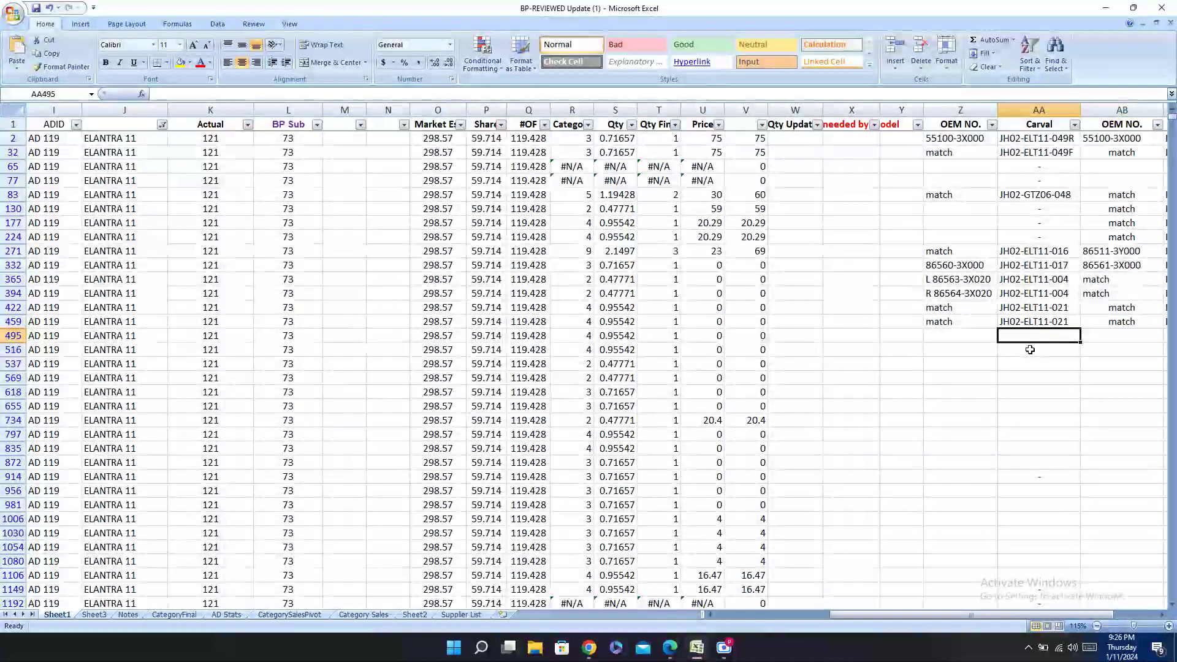
key(ctrl+v)
click(1030, 349)
key(ctrl+v)
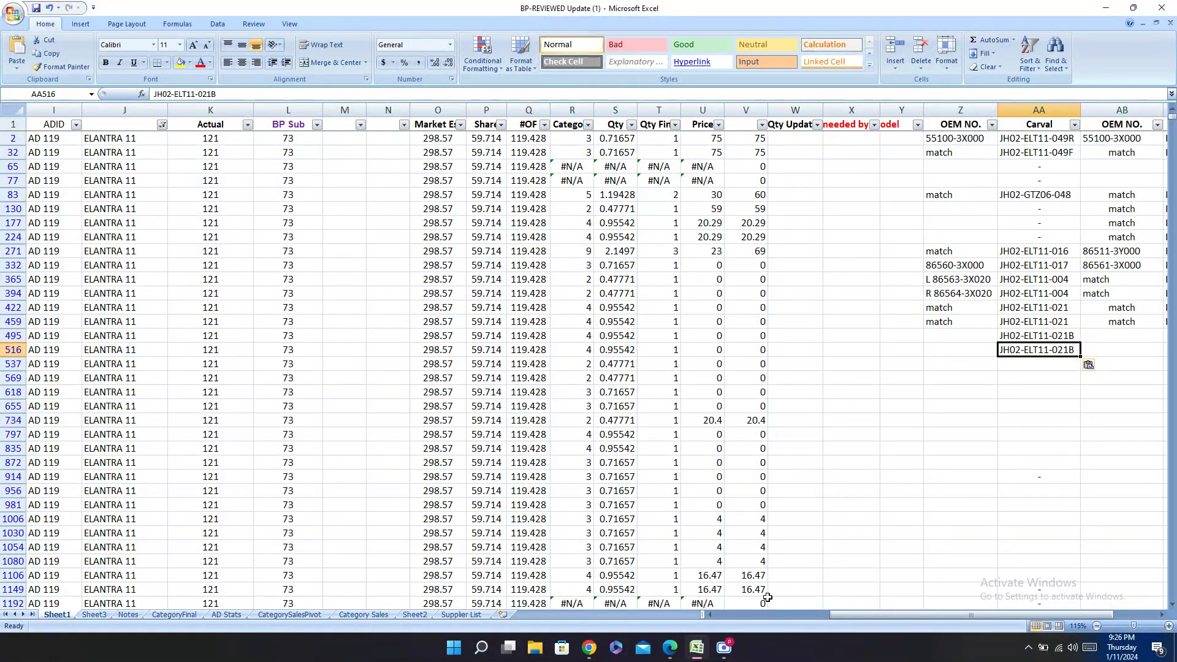
key(Right)
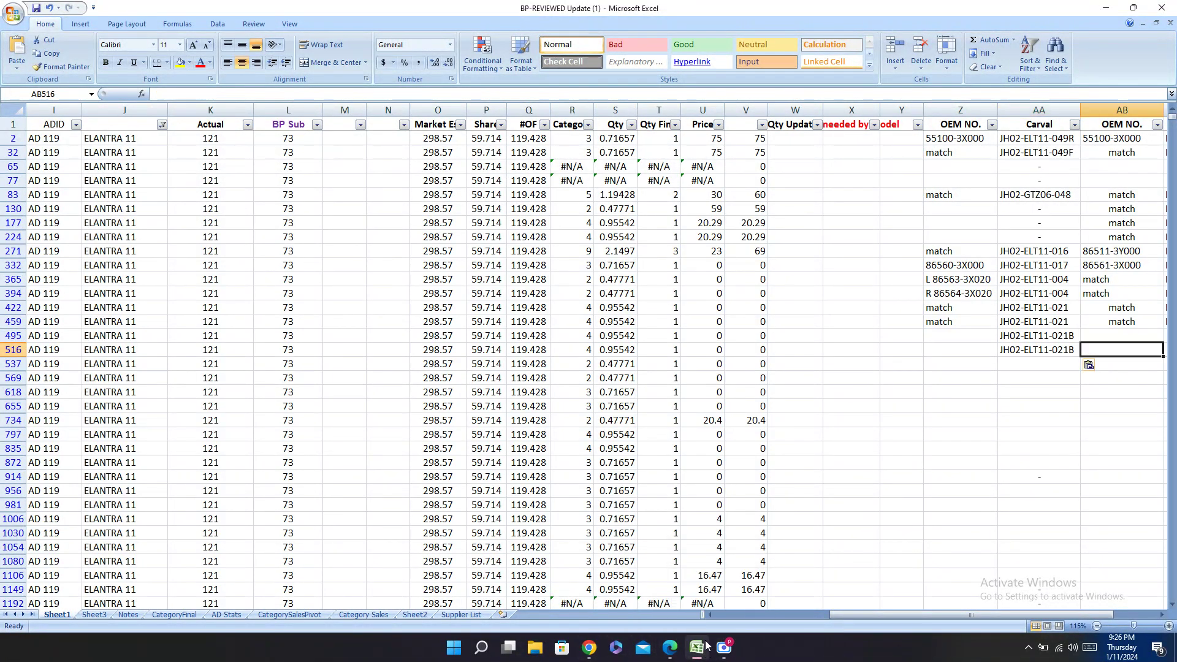
key(Right)
key(Right)
key(Right)
key(Right)
key(Right)
key(Right)
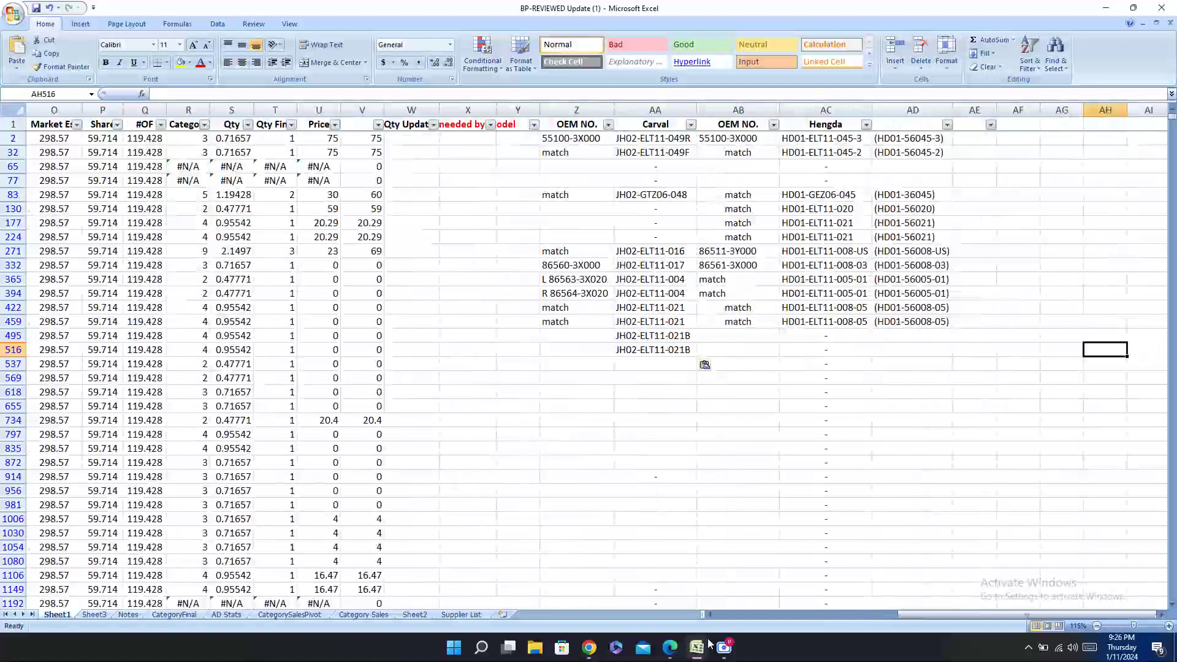
key(Up)
key(Left)
key(Left)
key(Left)
key(Left)
key(Left)
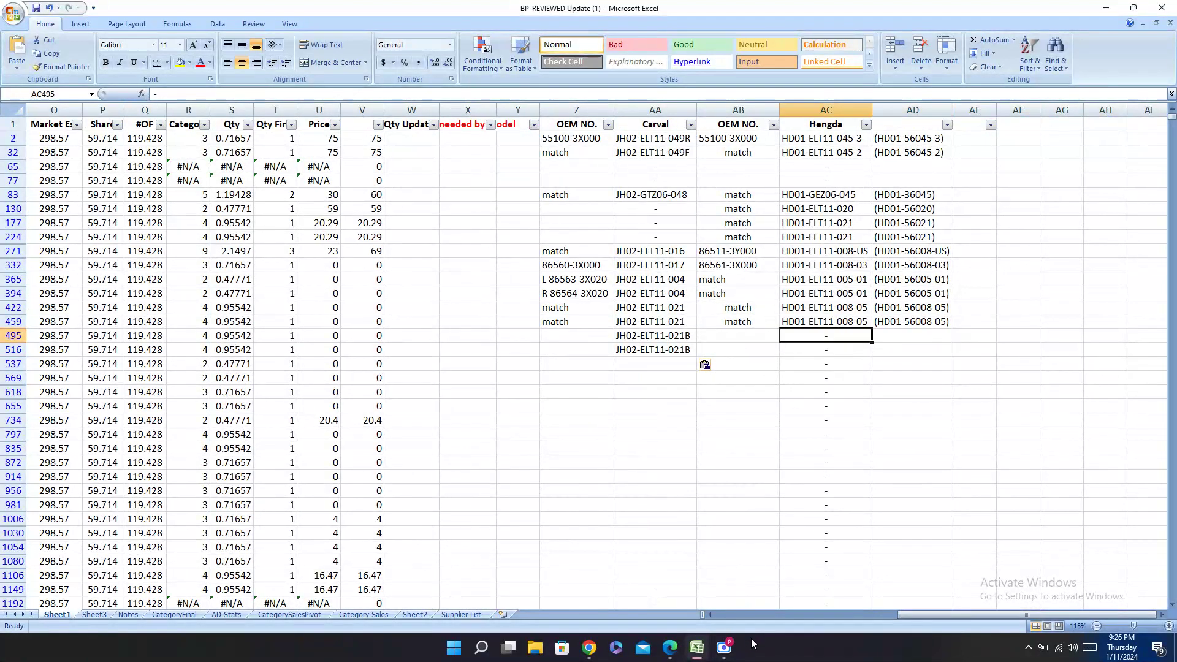
Step: Fill AC495 with HD01-ELT11-001-01 and AD495 with (HD01-56001-01)
click(670, 647)
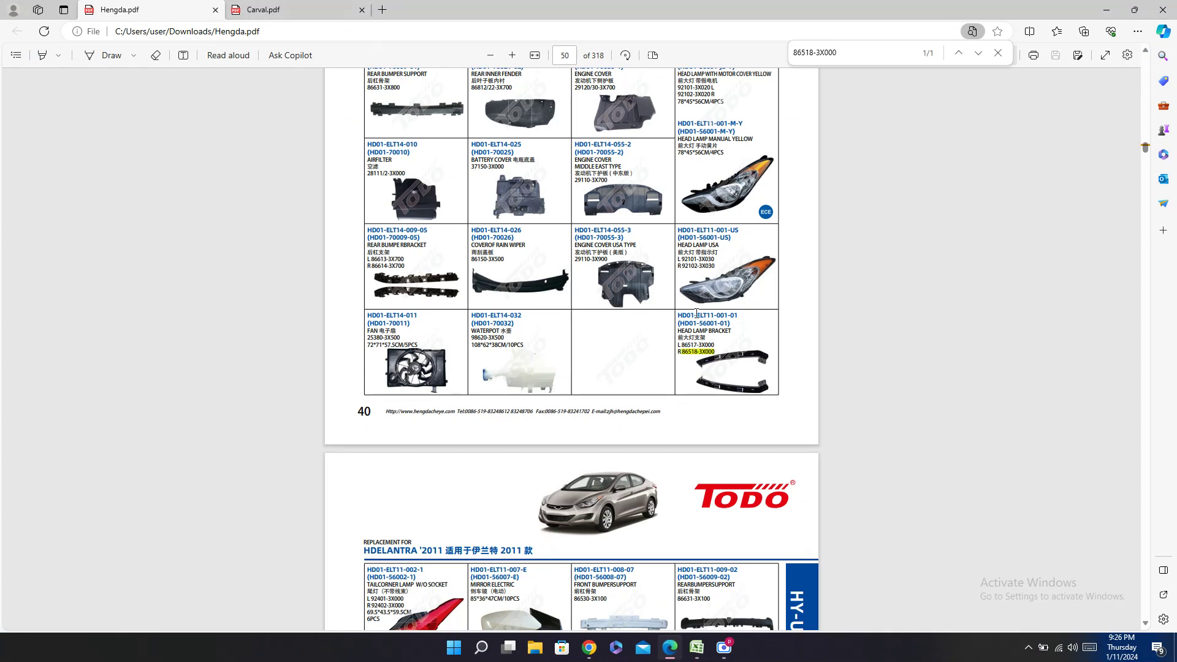
drag(677, 316, 737, 316)
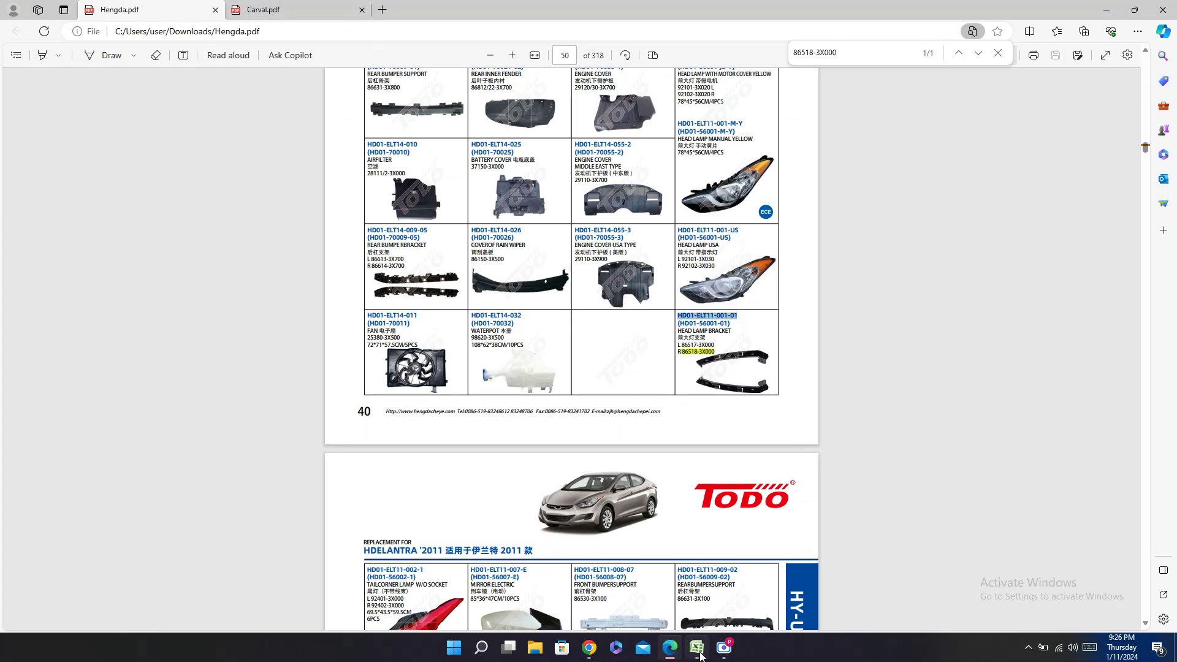
click(697, 647)
key(ctrl+v)
click(674, 648)
click(697, 647)
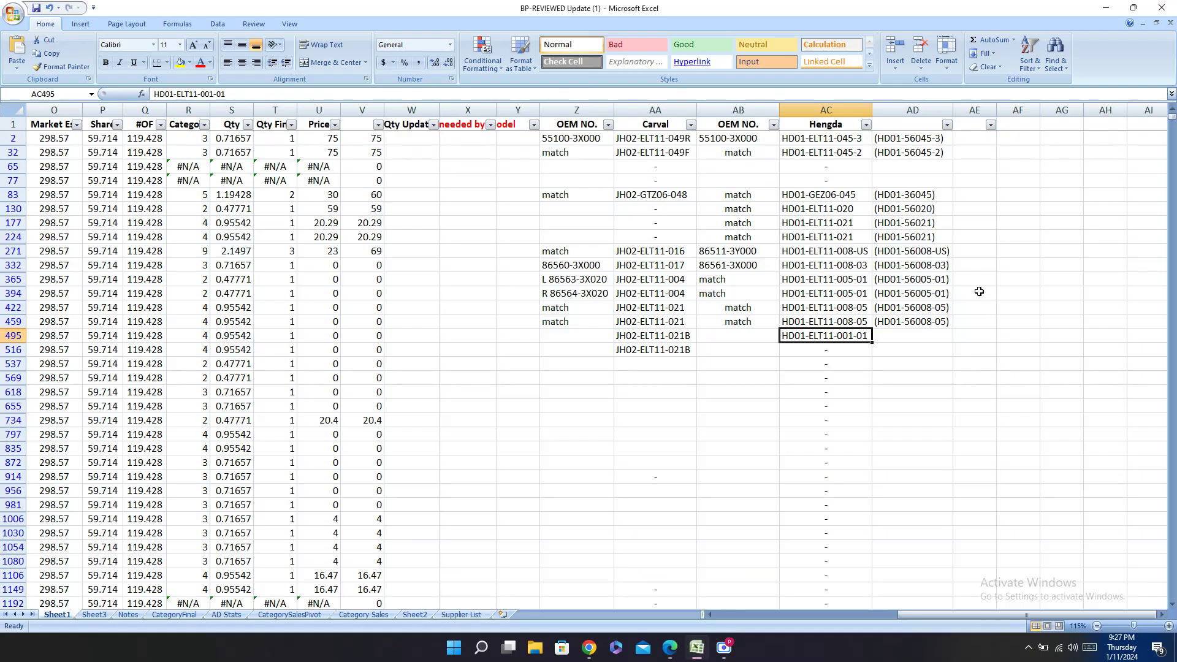
click(917, 334)
key(ctrl+v)
Step: Copy row 495's Hengda codes into AC516:AD516
drag(853, 337, 891, 335)
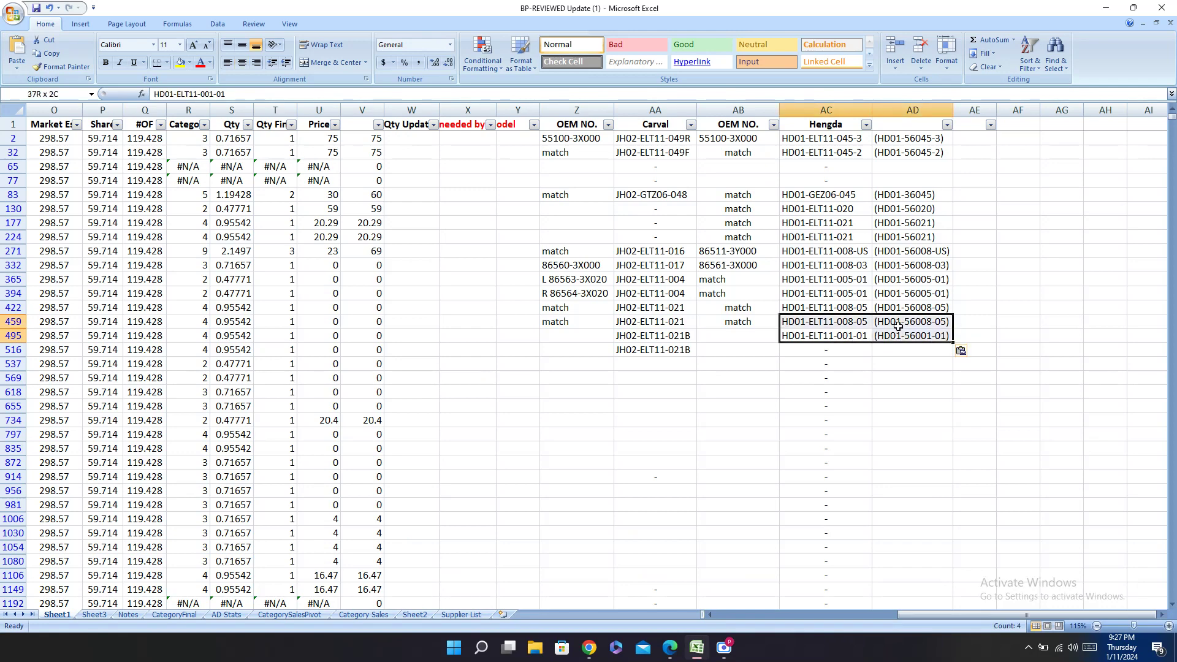
key(ctrl+c)
click(821, 349)
key(ctrl+v)
Step: Enter match in the Z and AB OEM cells of rows 495 and 516
click(746, 335)
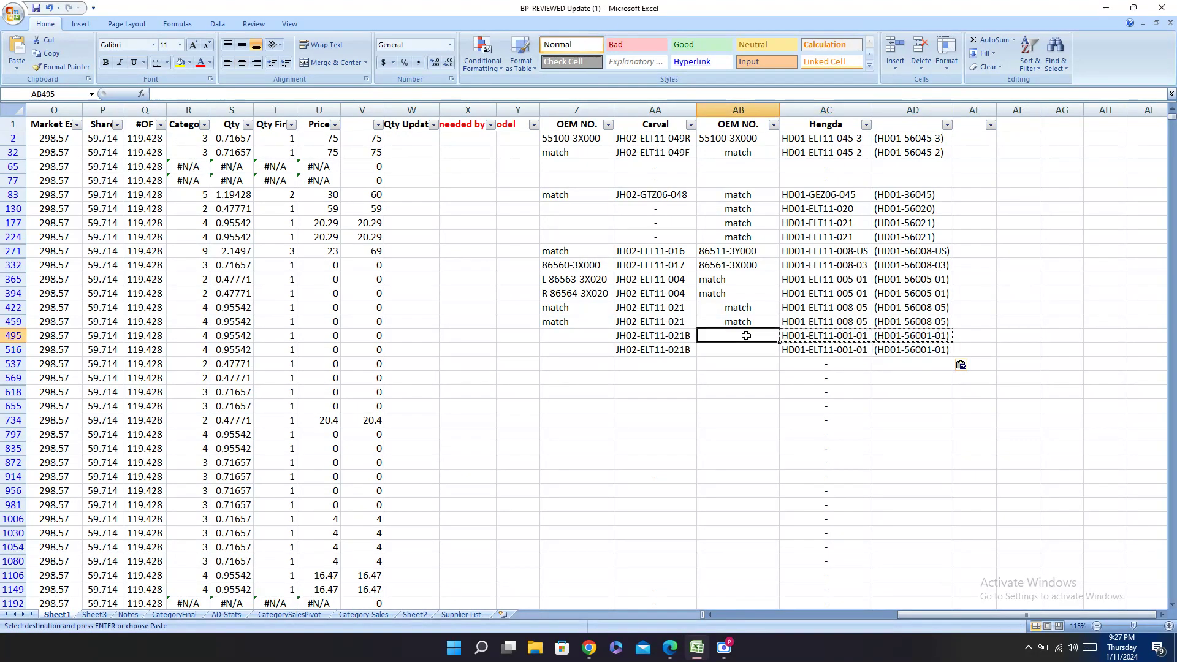
text(ma)
key(Return)
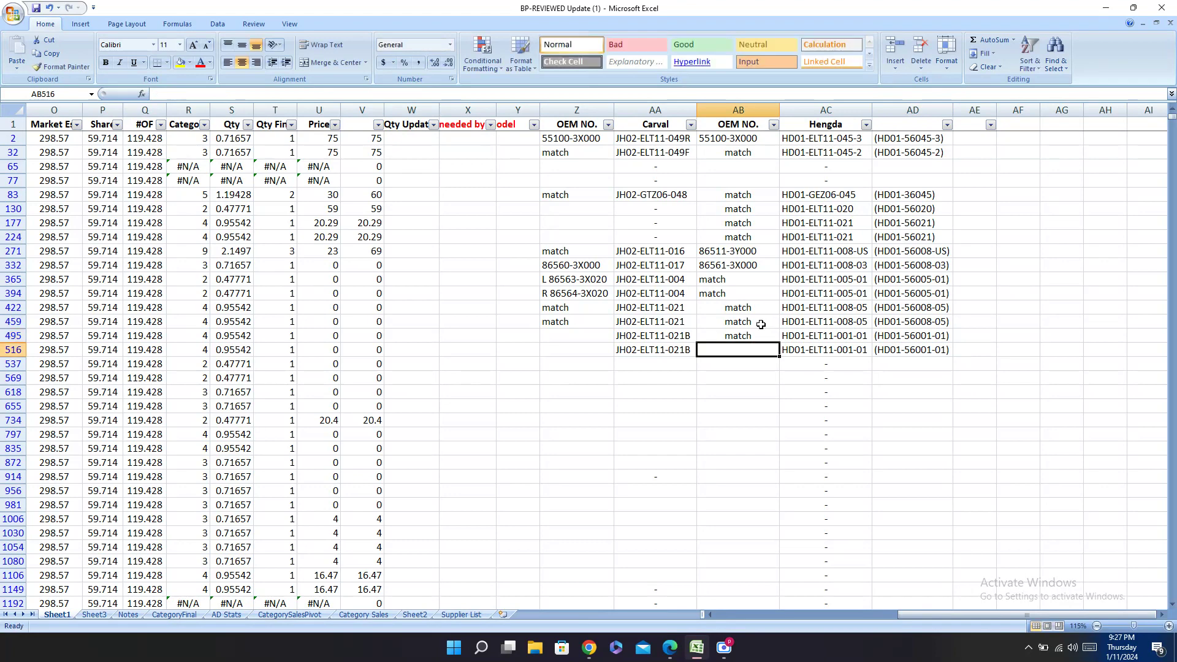
text(ma)
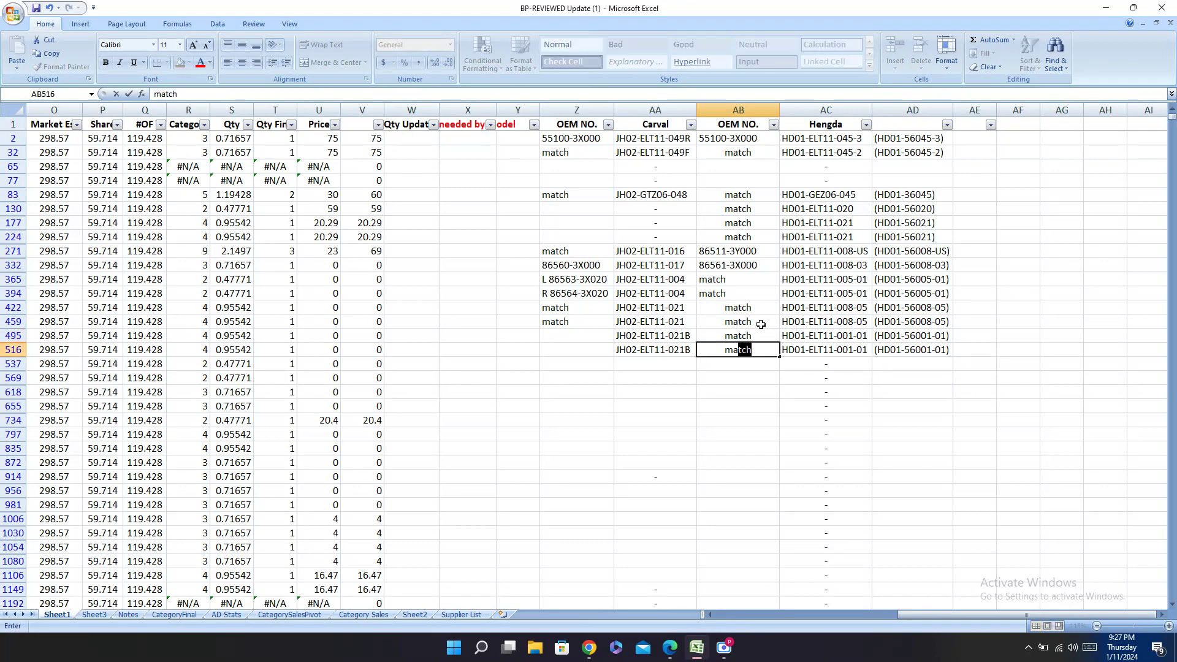
key(Left)
key(Left)
text(ma)
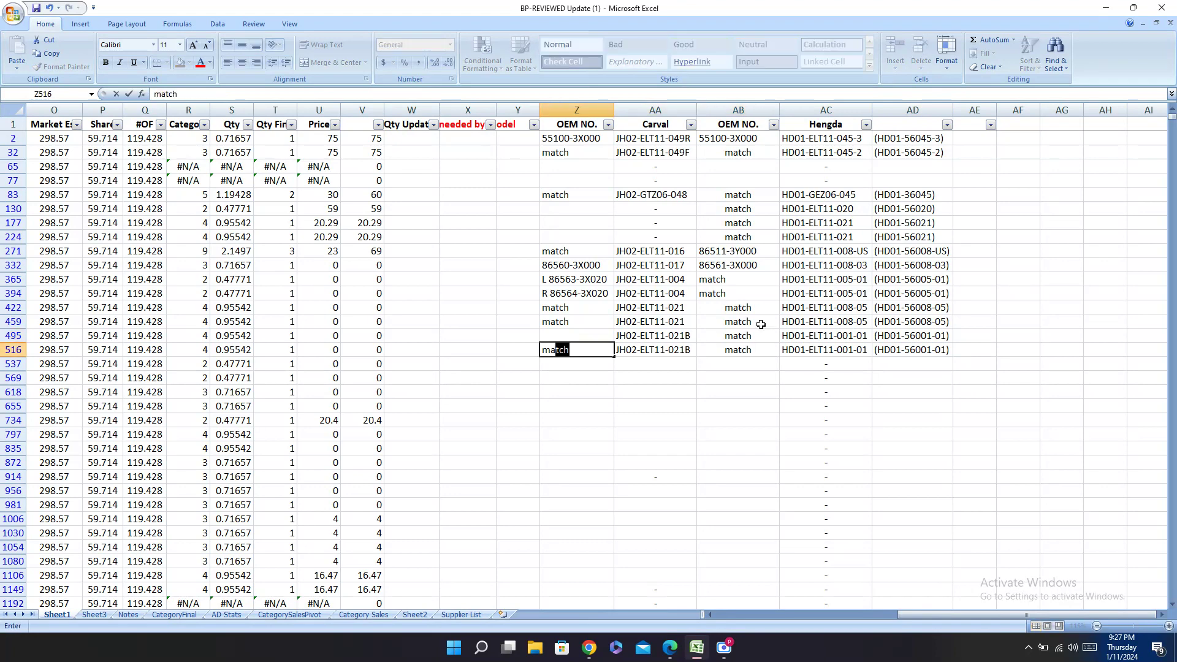
key(Up)
text(ma)
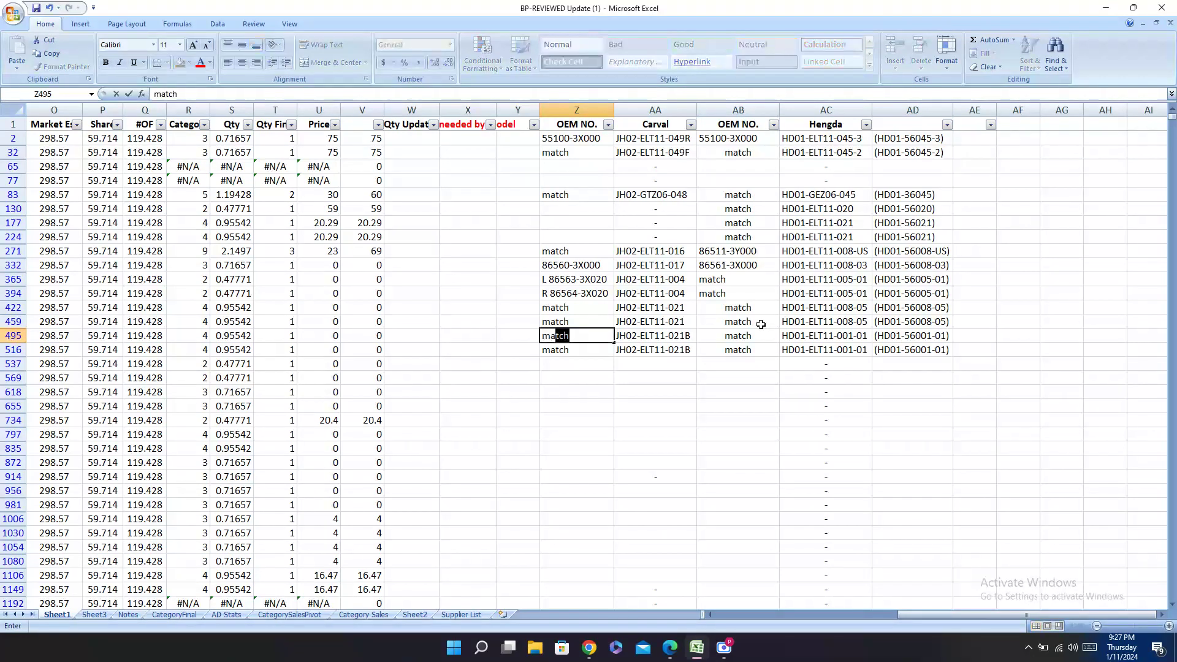
key(Down)
key(Down)
key(Left)
key(Left)
key(Left)
key(Left)
key(Left)
key(Left)
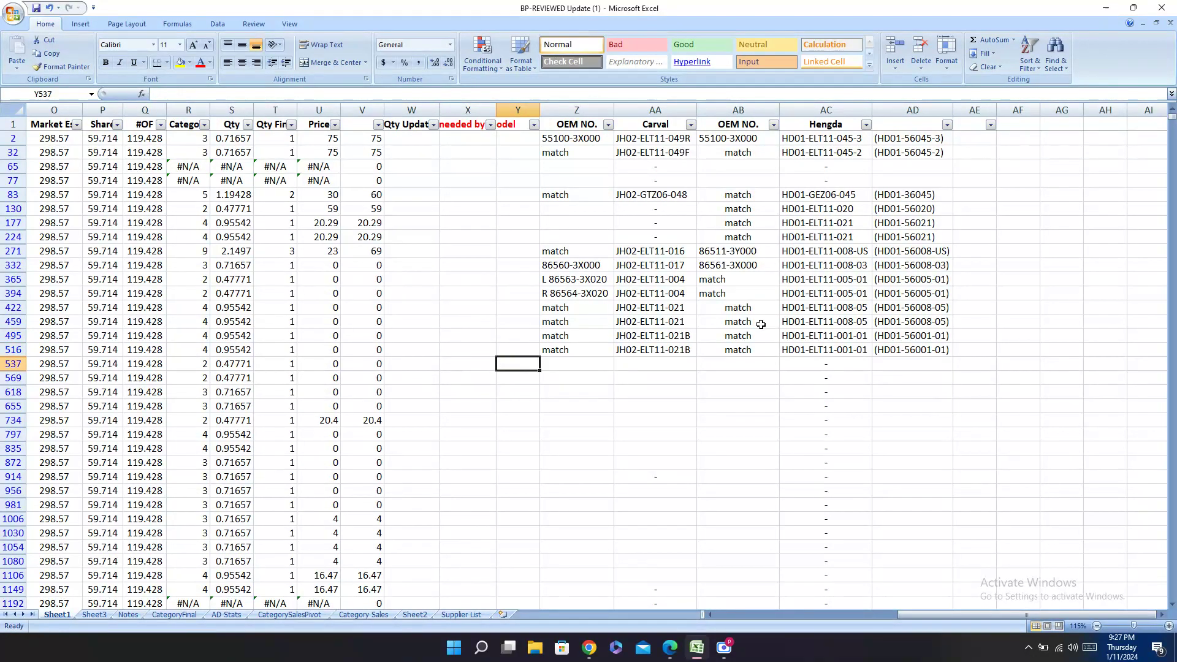
key(Left)
key(Left)
key(Left)
key(Left)
key(Left)
key(Left)
key(Left)
key(Left)
key(Left)
key(Left)
key(Left)
key(Left)
key(Left)
key(Left)
key(Left)
key(Left)
key(Left)
key(Left)
key(Left)
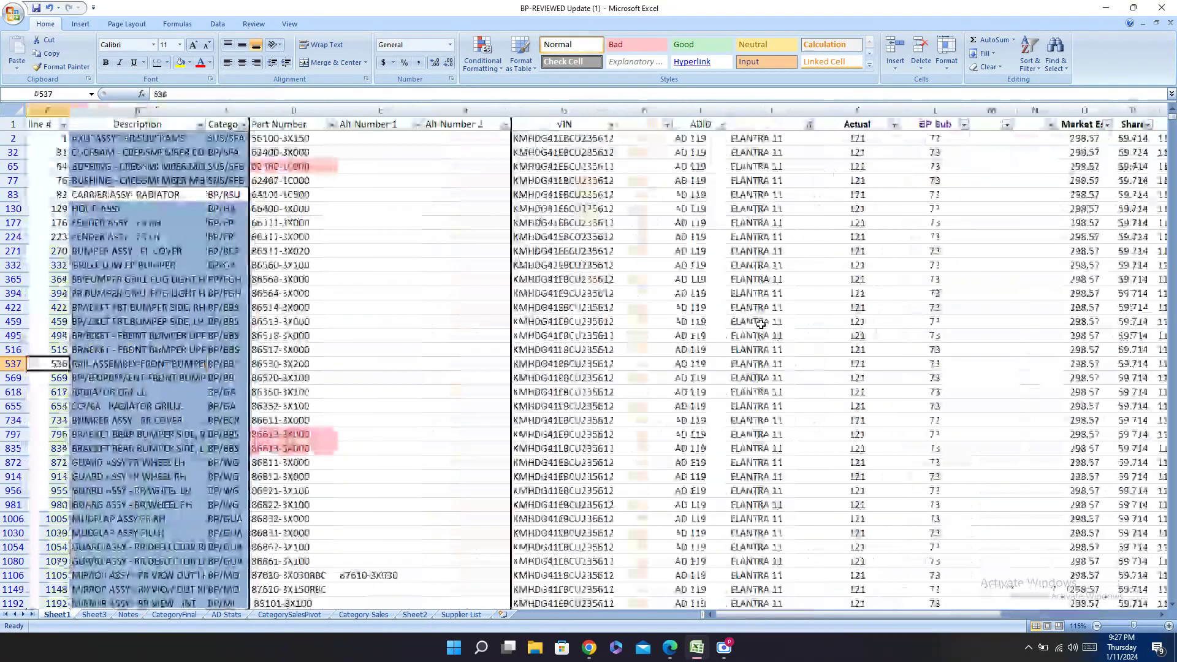
Step: Search the Hengda and Carval catalogues for 86530-3X200 and select Carval code JH02-ELT11-020
key(Right)
key(Right)
key(Right)
key(ctrl+c)
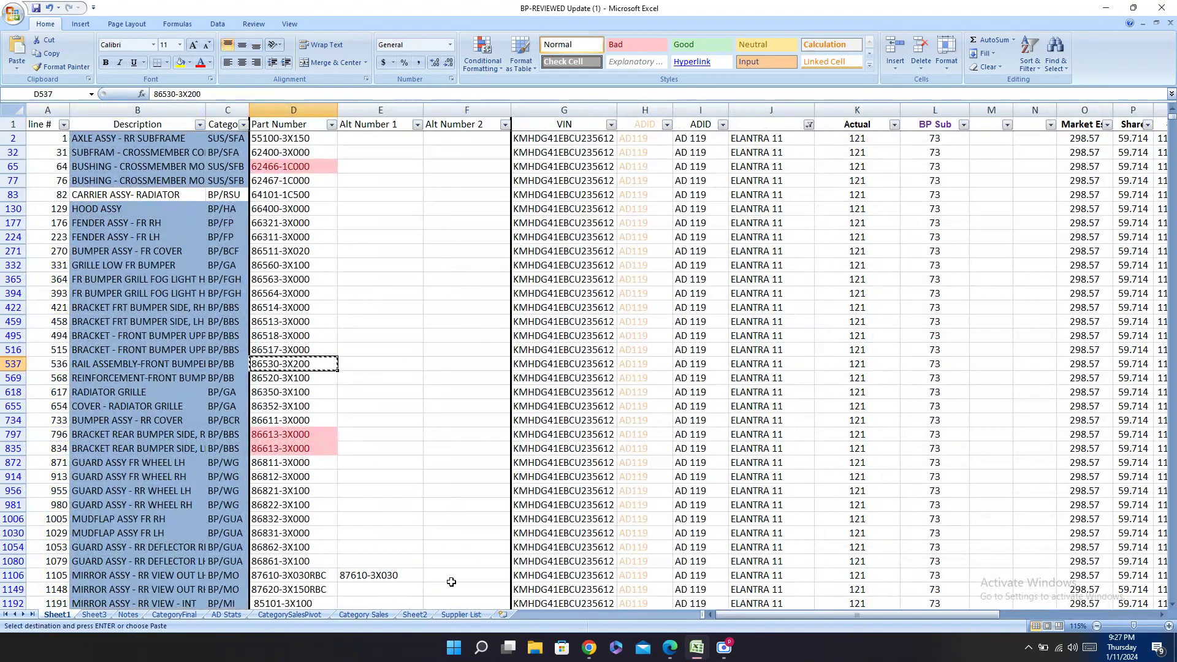
click(670, 647)
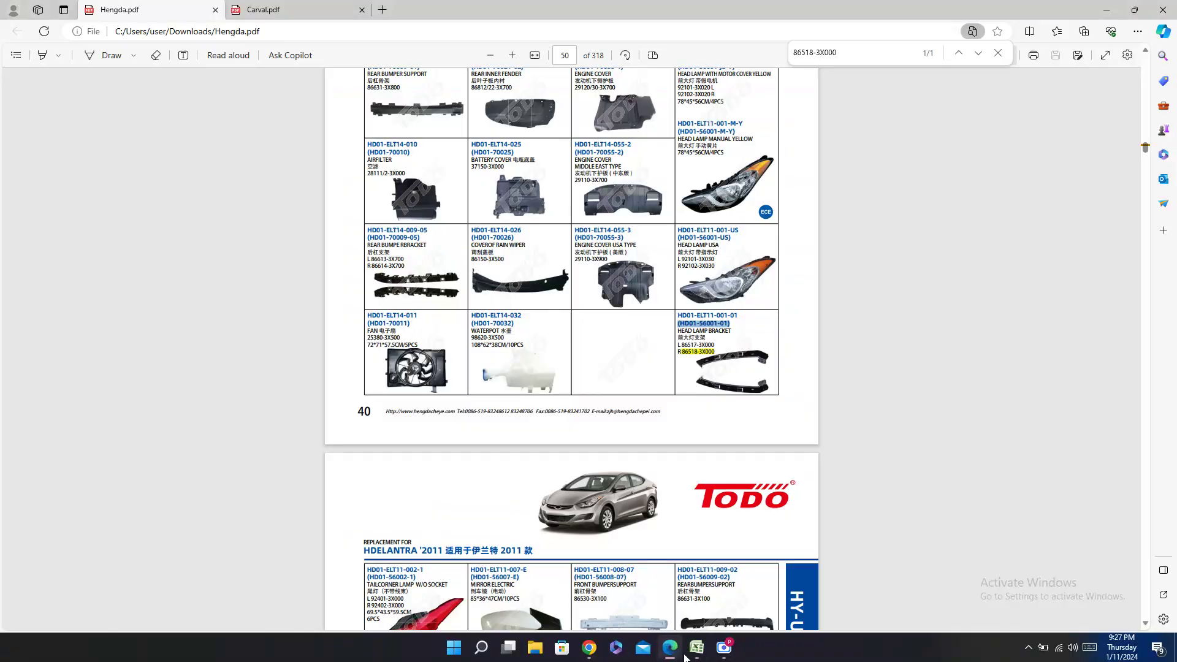
key(ctrl+f)
key(ctrl+v)
click(282, 7)
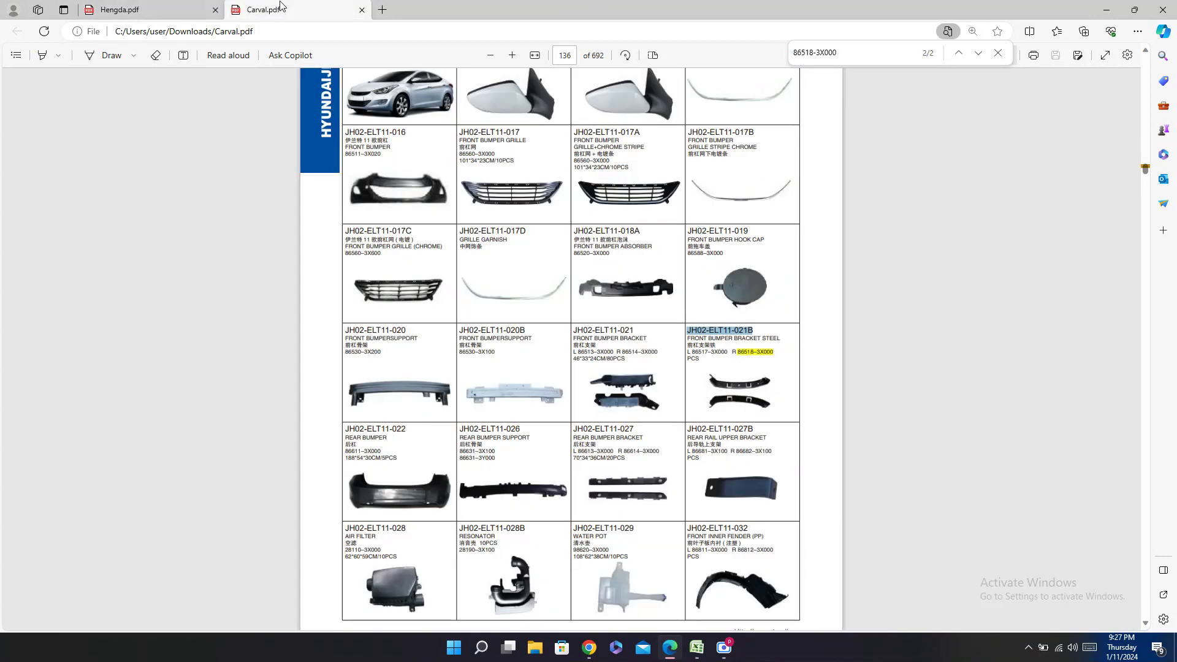
key(ctrl+f)
key(ctrl+v)
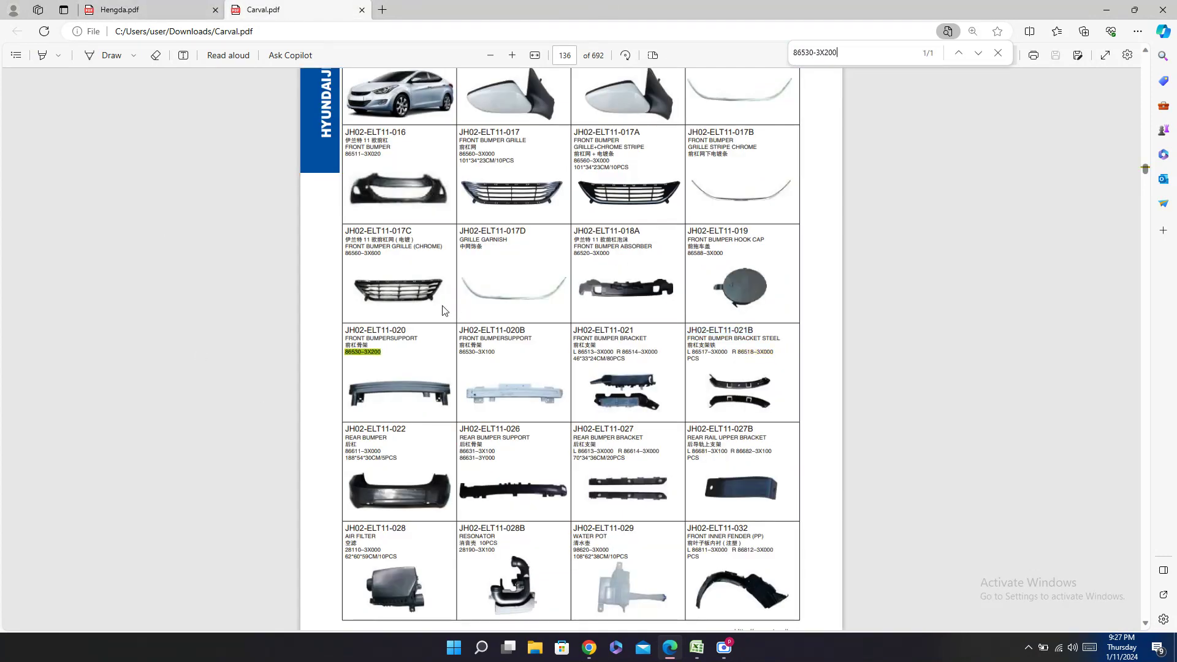
double_click(366, 329)
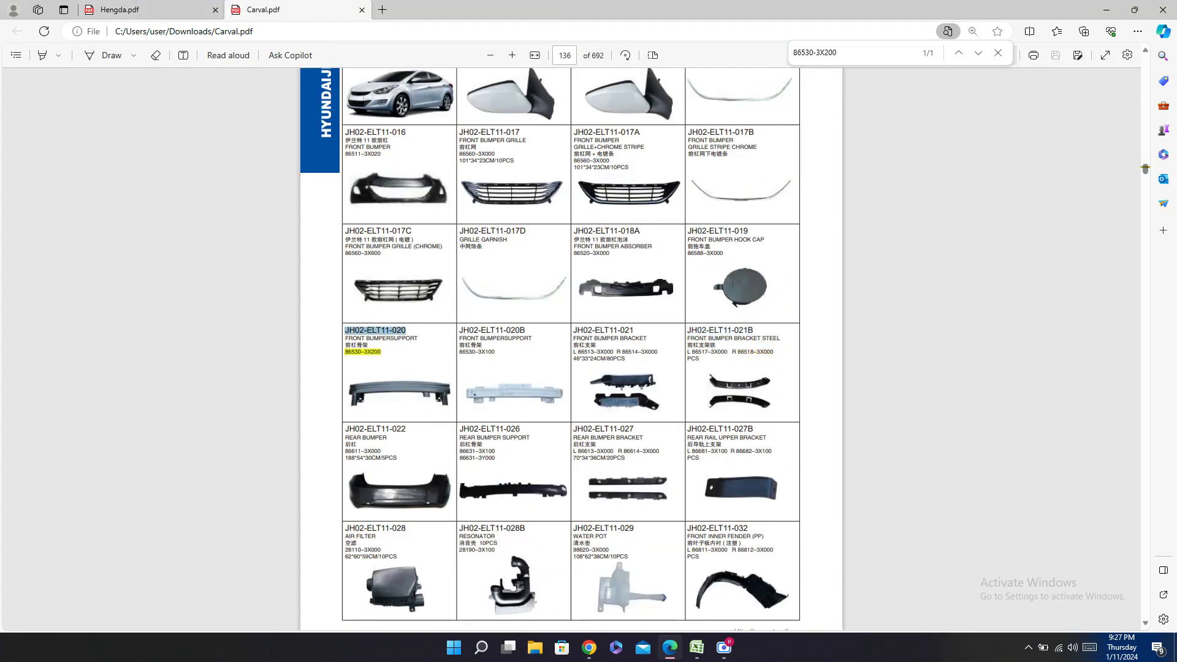
Step: Paste JH02-ELT11-020 into AA537 and enter match in OEM cells Z537 and AB537
click(695, 649)
key(Right)
key(Right)
key(Right)
key(Right)
key(Right)
key(Right)
key(Right)
key(Right)
key(Right)
key(Right)
key(Right)
key(Right)
key(Right)
key(Right)
key(Right)
key(Right)
key(Right)
key(Right)
key(Right)
key(Right)
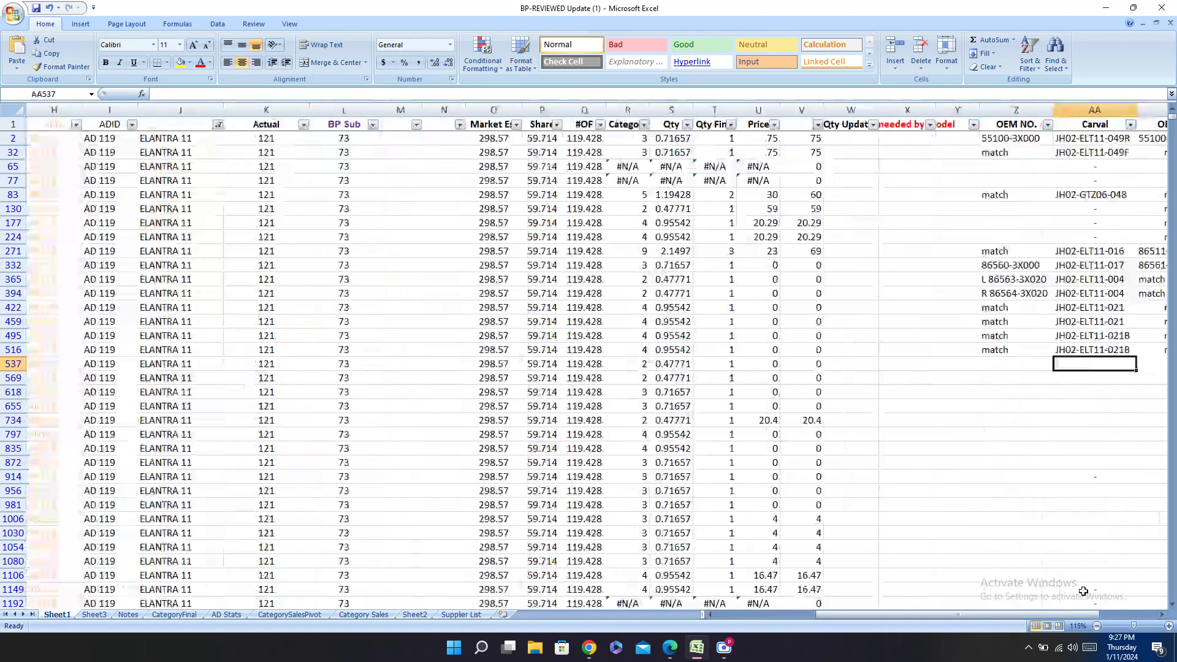
key(ctrl+v)
click(999, 366)
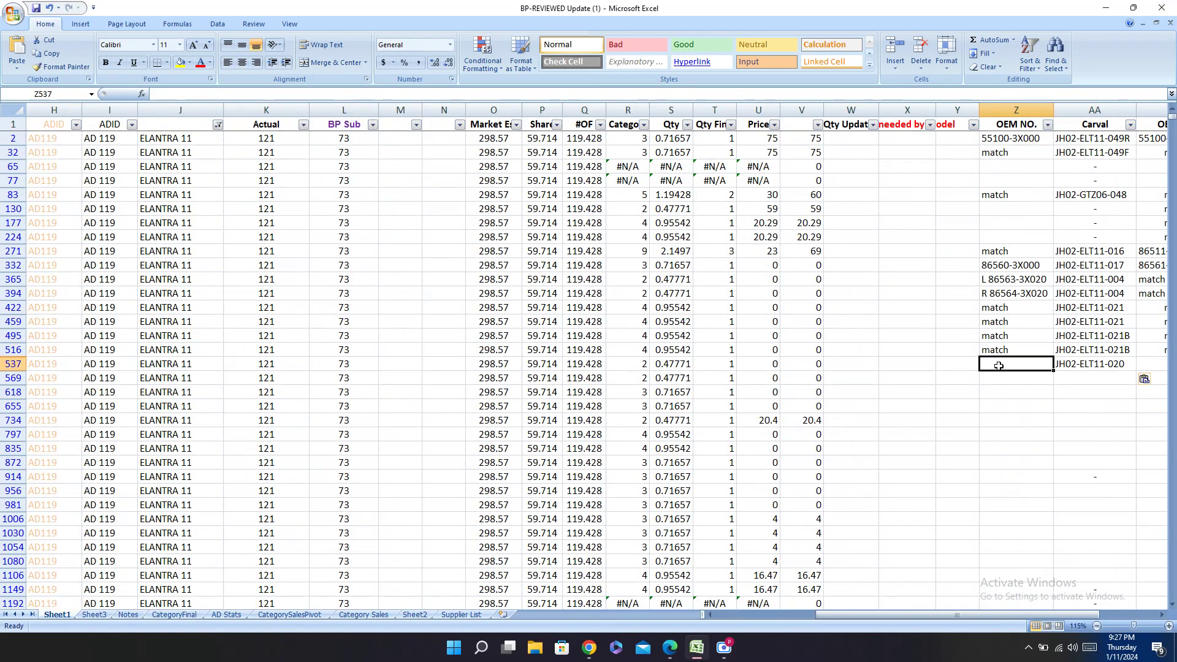
text(matc)
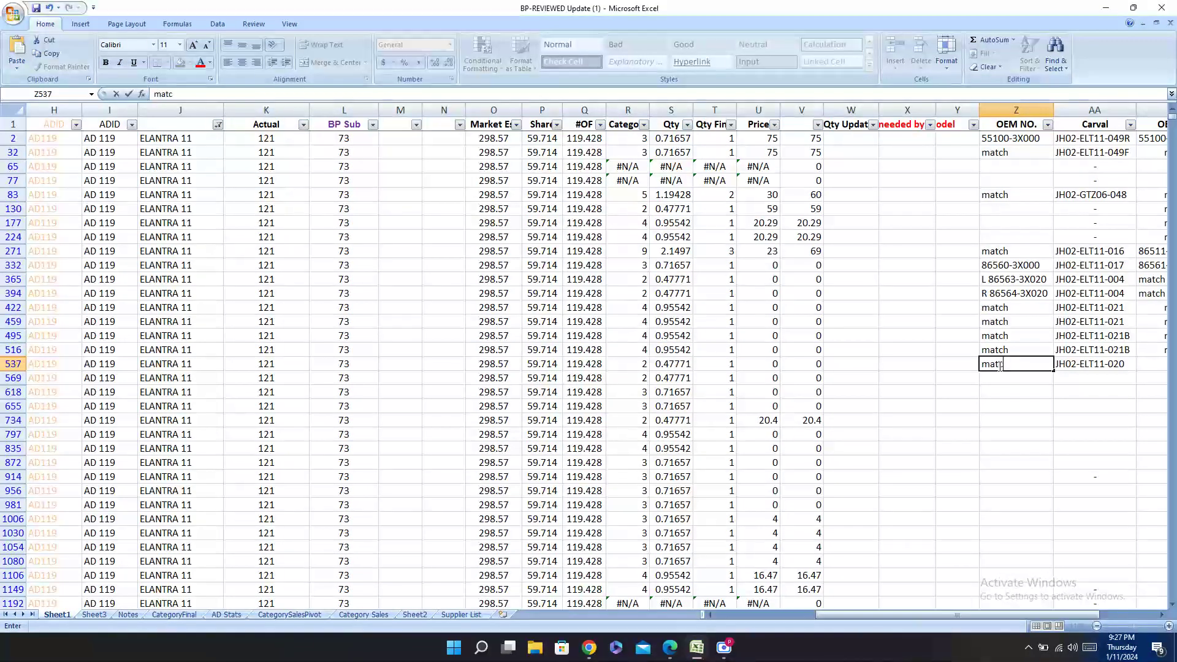
text(h)
key(Tab)
key(Tab)
key(Tab)
key(Tab)
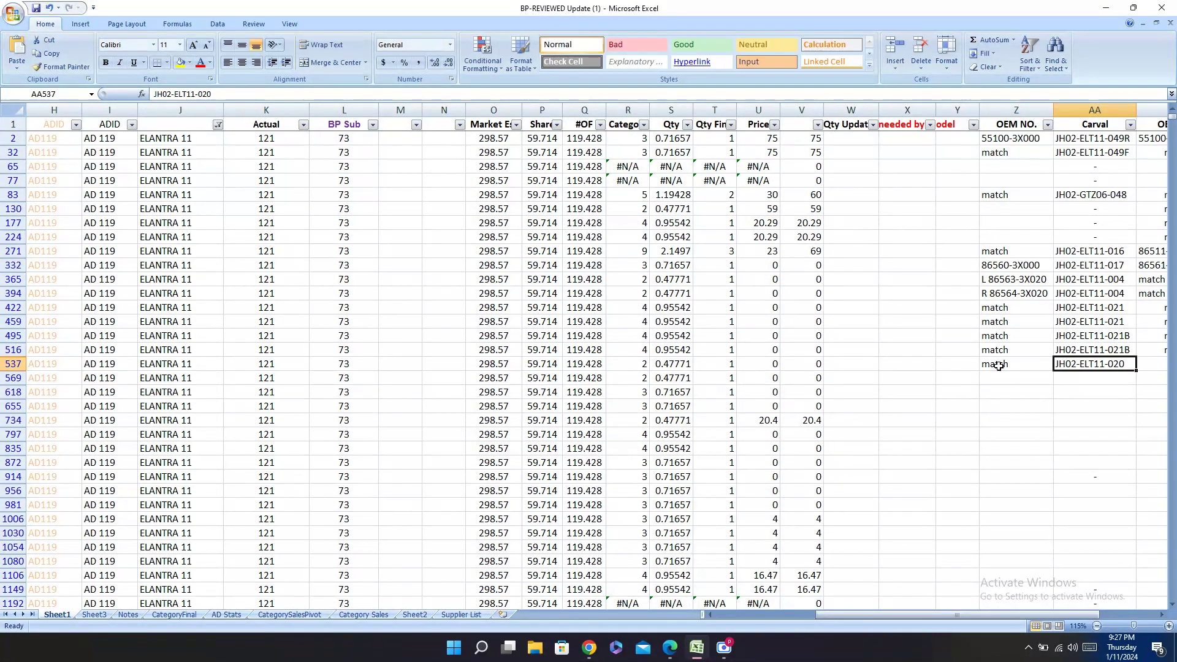
key(Left)
key(Left)
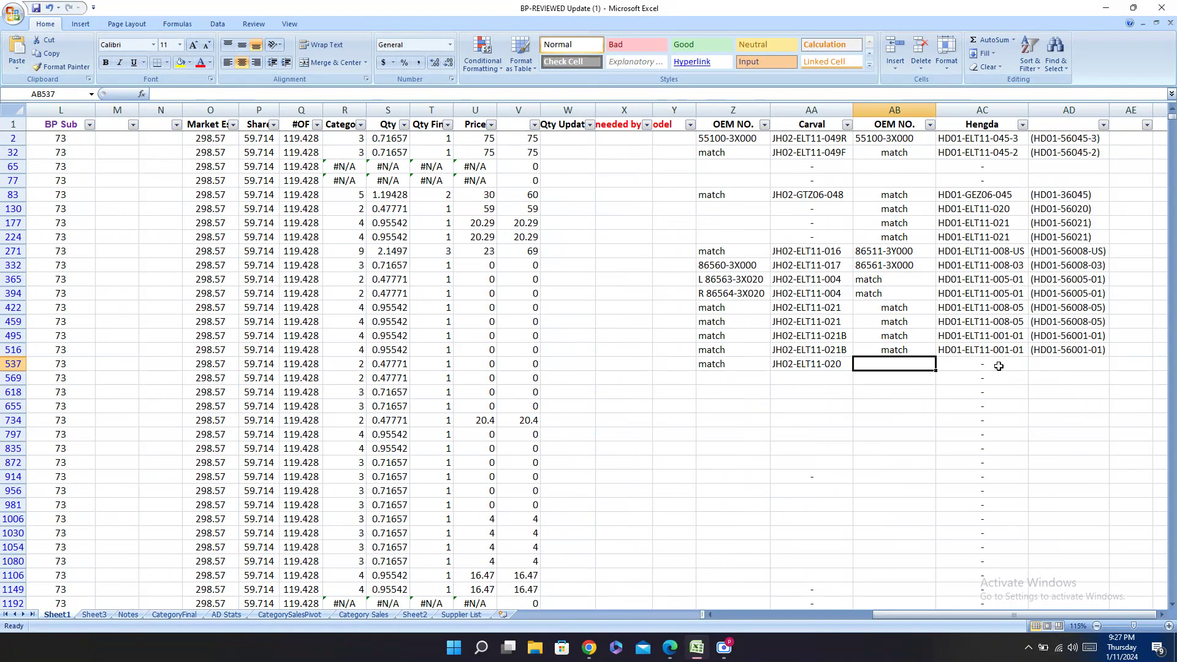
text(match)
key(Tab)
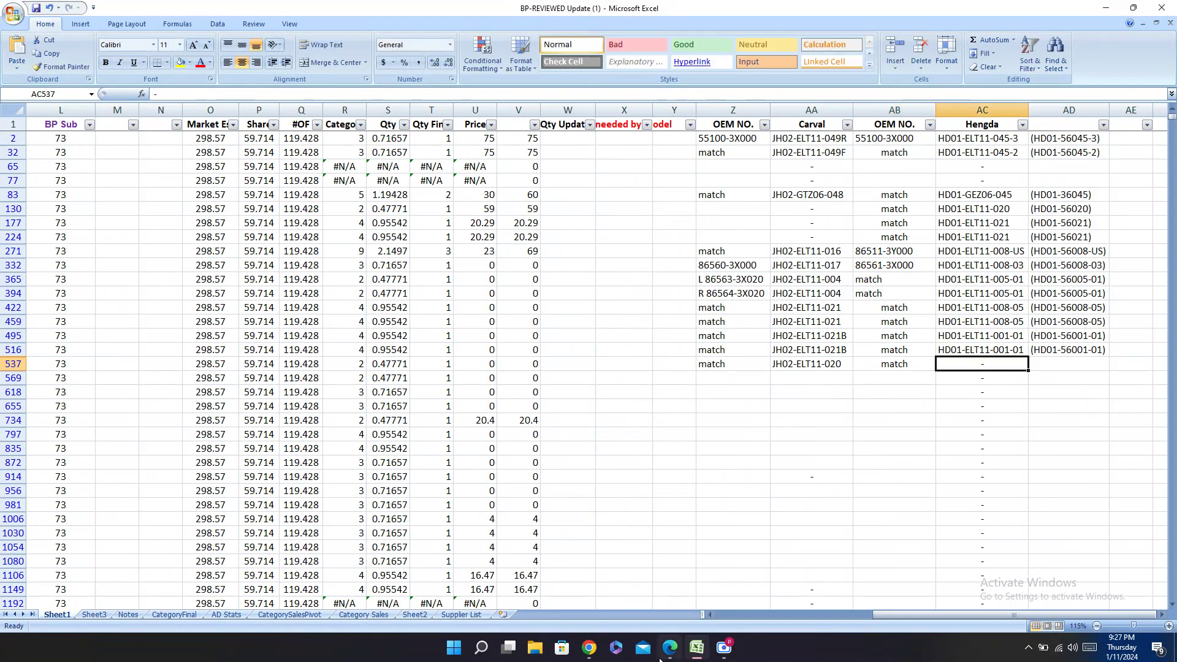
Step: Copy Hengda code HD01-ELT11-008-02 from the catalogue into AC537
click(669, 648)
click(130, 9)
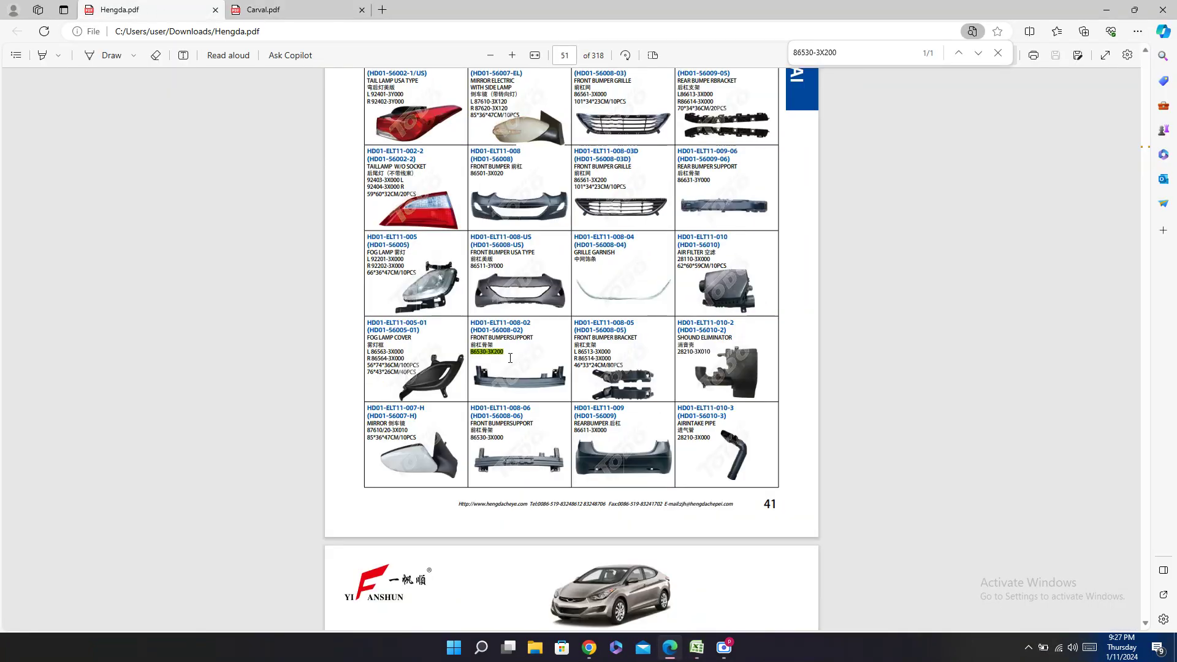
drag(506, 316, 531, 322)
key(ctrl+c)
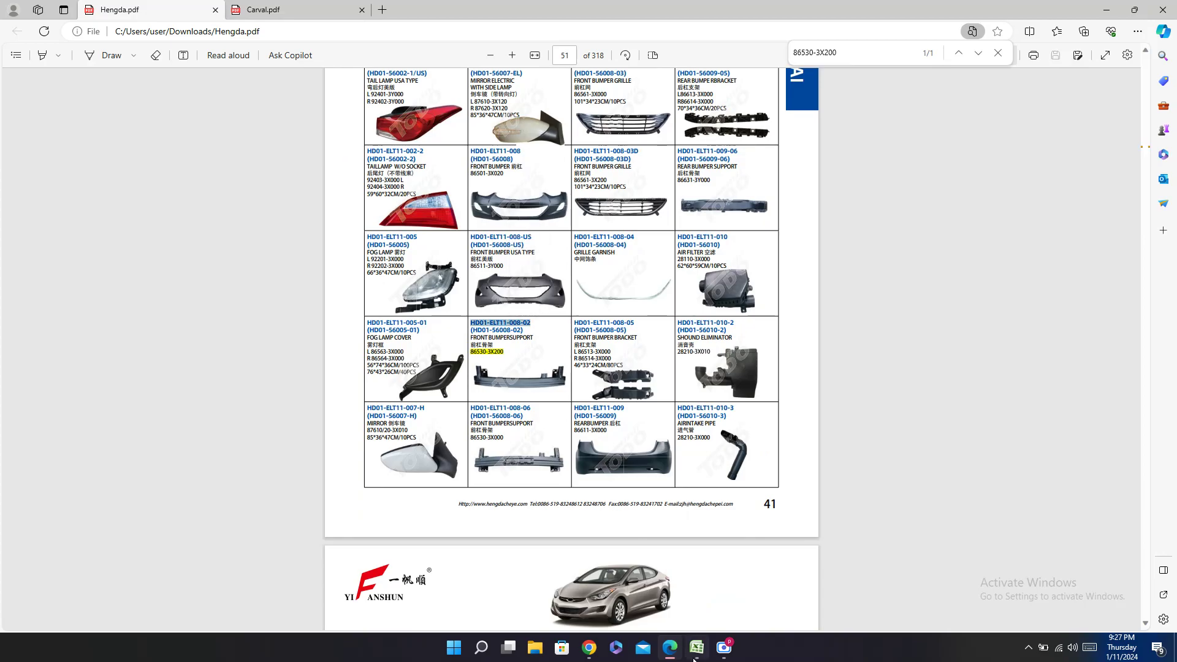
click(696, 648)
key(ctrl+v)
Step: Put the bracketed Hengda code (HD01-56008-02) into AD537, then go to row 569
key(alt+Tab)
drag(471, 330, 522, 331)
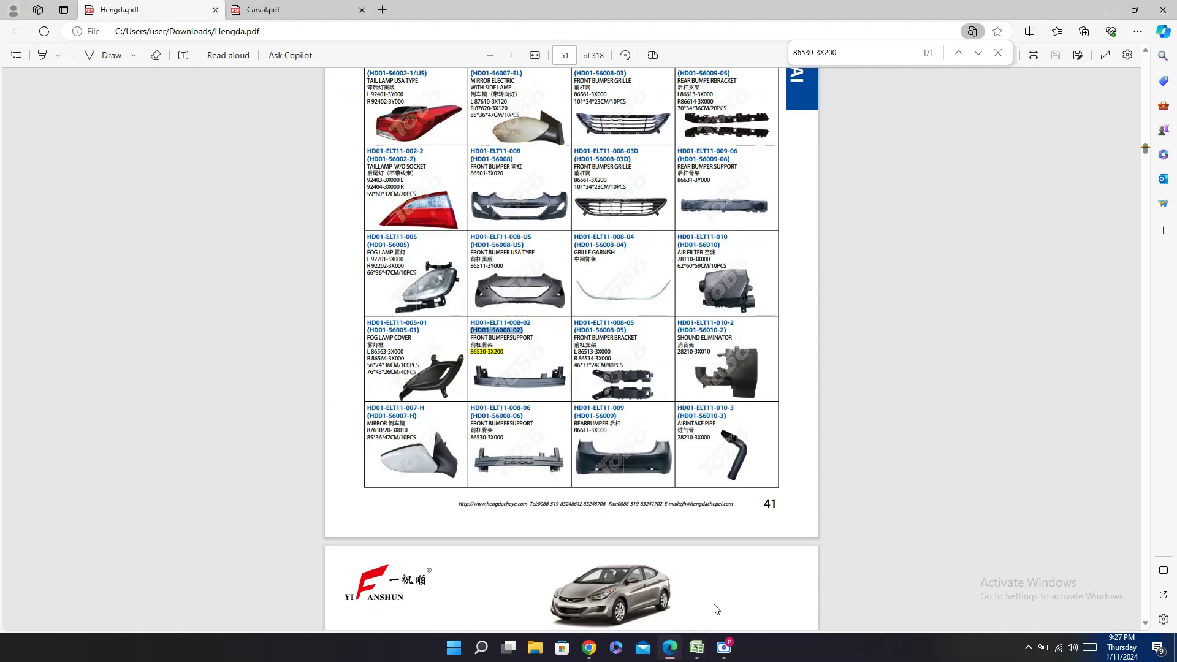
click(699, 651)
key(Tab)
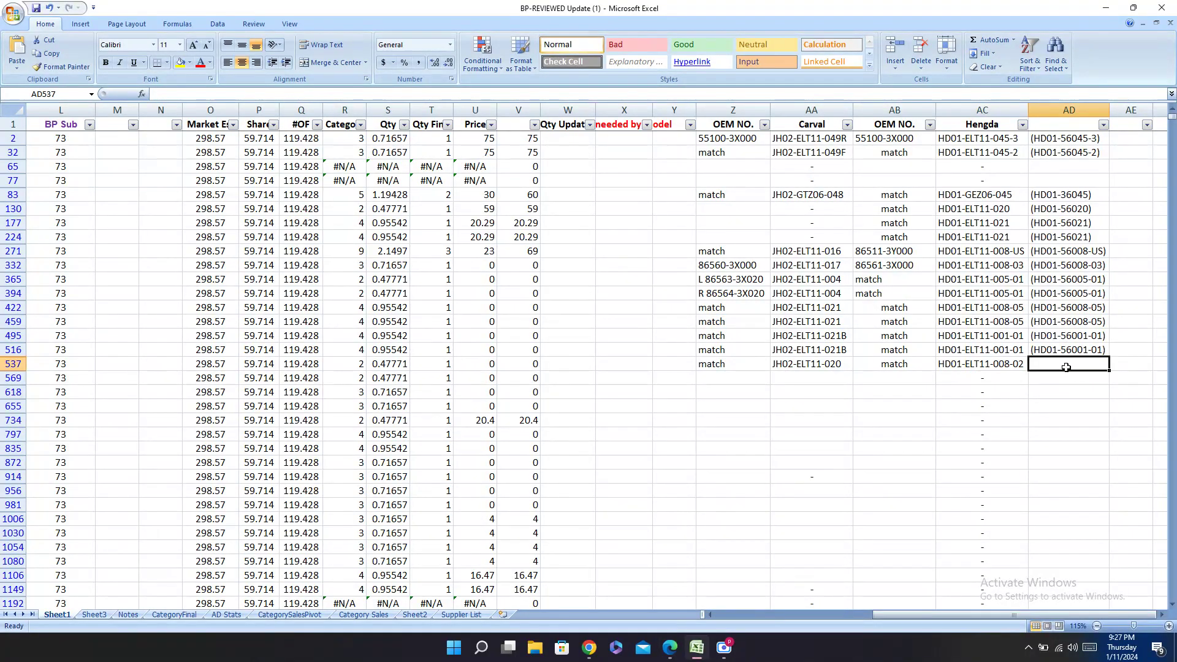
key(ctrl+v)
key(Return)
key(ctrl+Left)
key(ctrl+Left)
key(ctrl+Left)
key(ctrl+Left)
key(ctrl+Left)
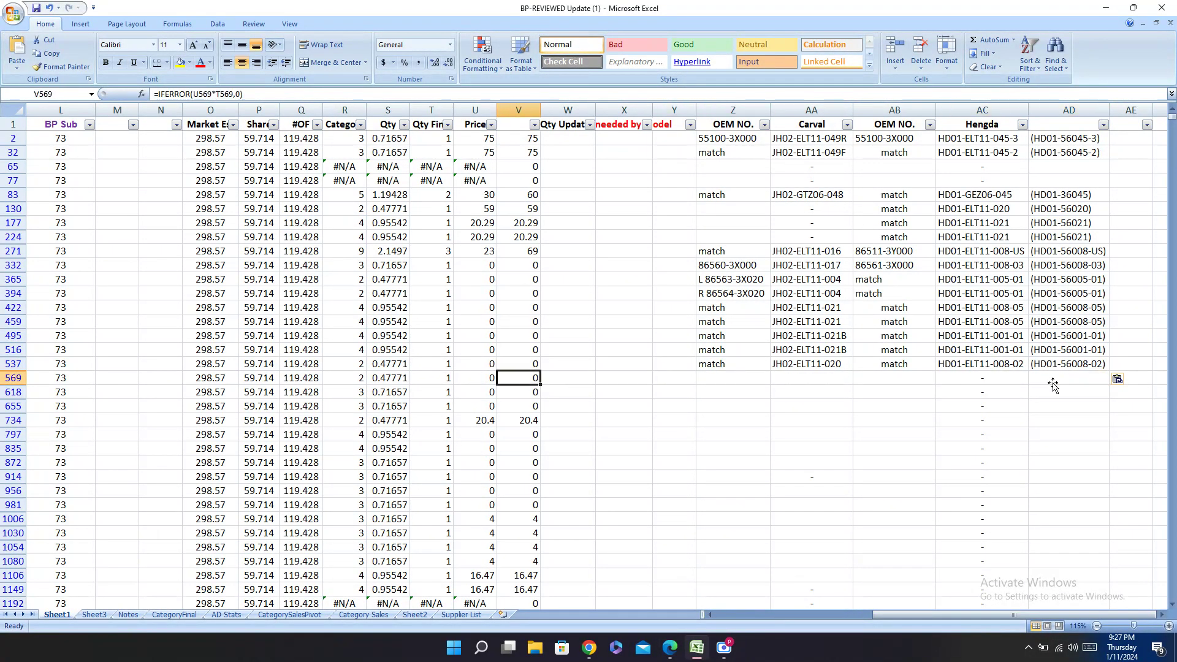
Step: Search the Hengda and Carval catalogues for part number 86520-3X100
key(Right)
key(Right)
key(Right)
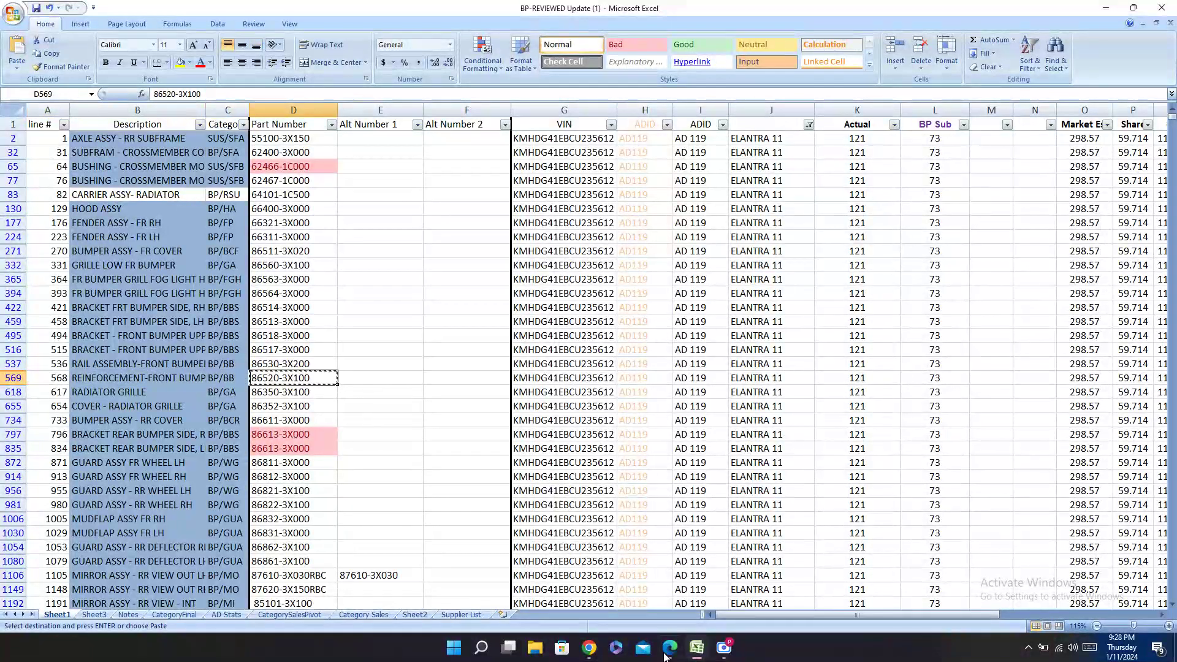
key(ctrl+c)
key(alt+Tab)
key(ctrl+f)
key(ctrl+v)
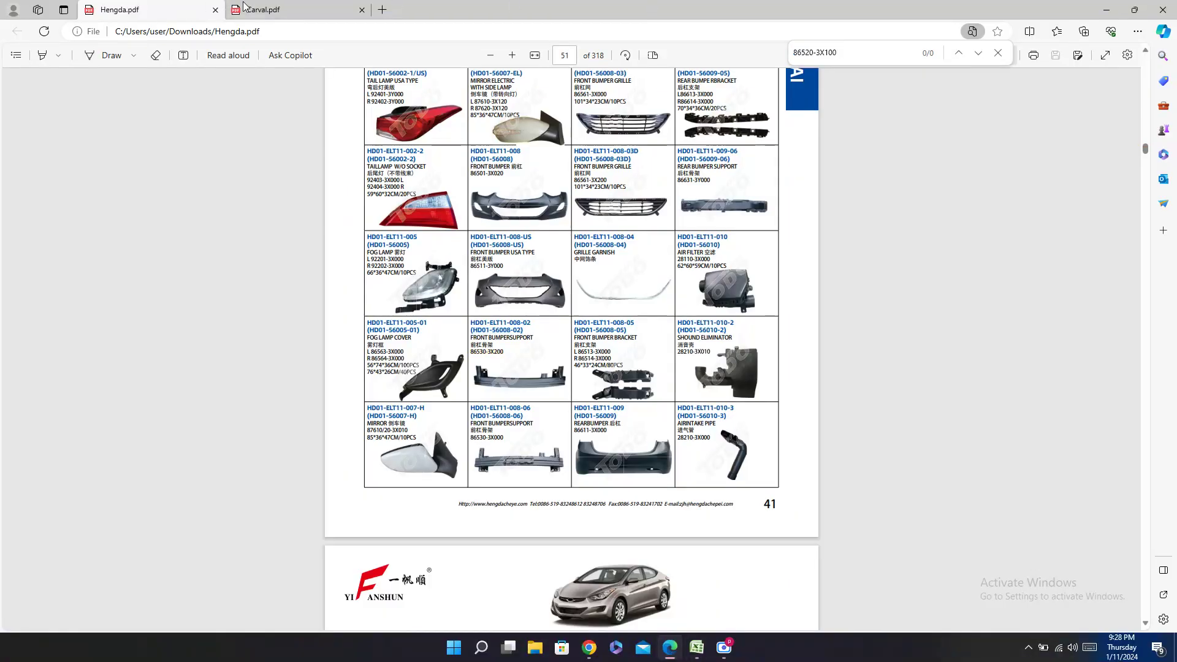
click(257, 10)
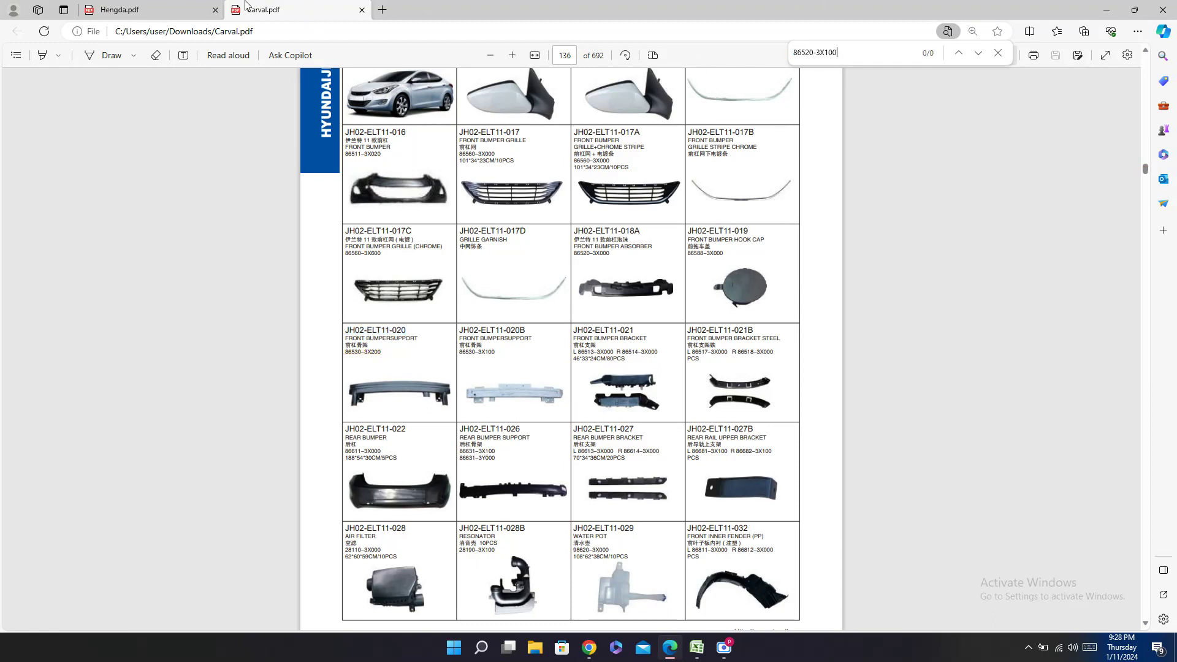
click(153, 10)
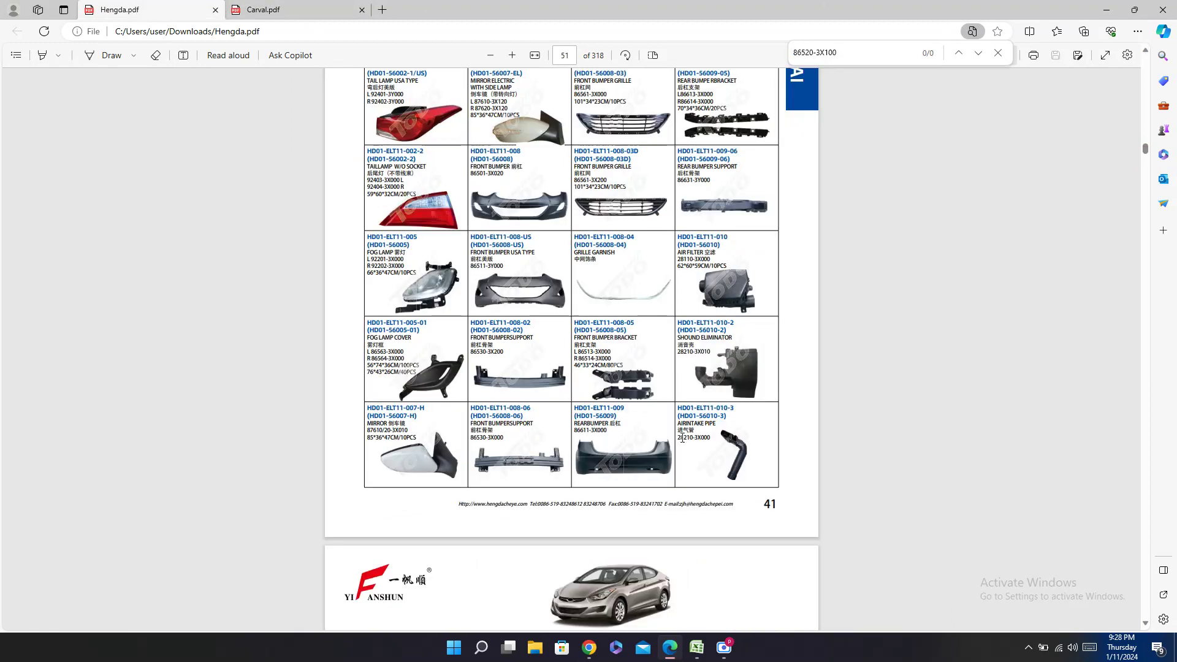
click(698, 648)
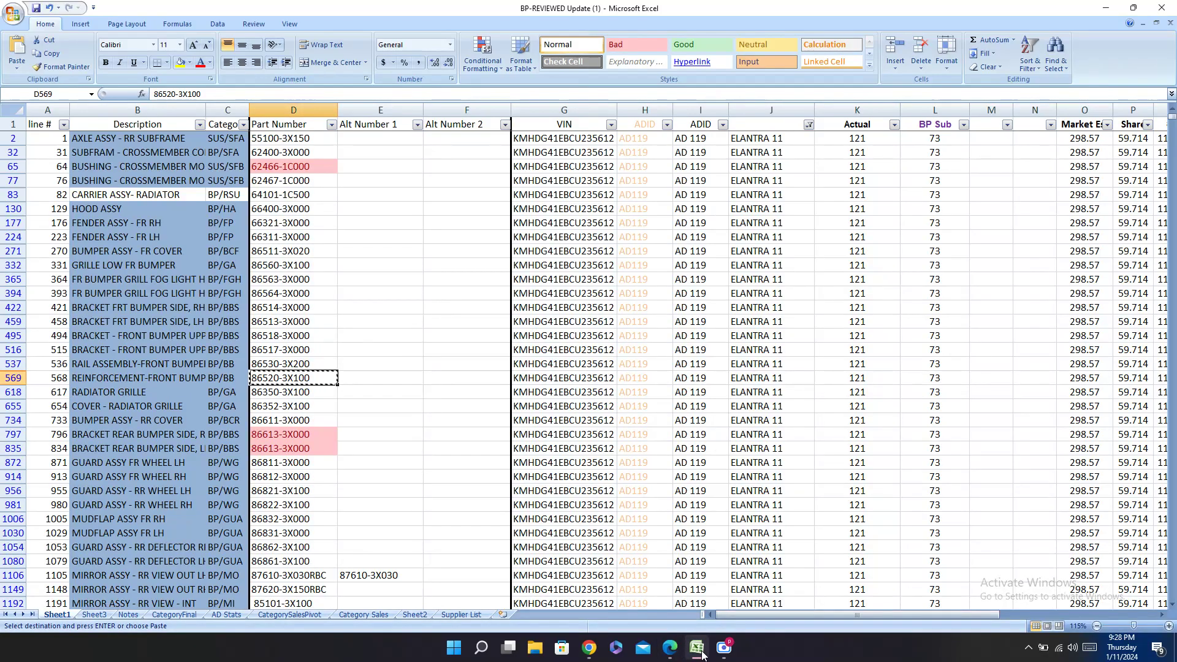
scroll(548, 399, down, 3)
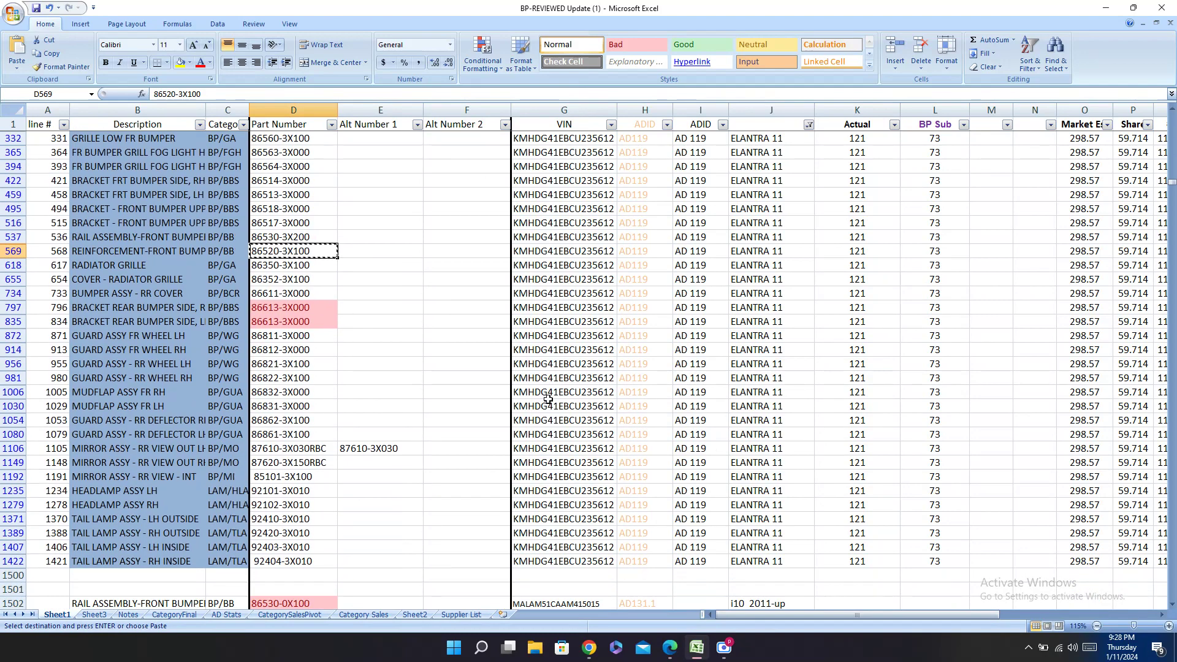
scroll(548, 399, up, 2)
Step: Paste Hengda code HD01-ELT11-008-02 into the Hengda cell of row 569
mouse_move(701, 660)
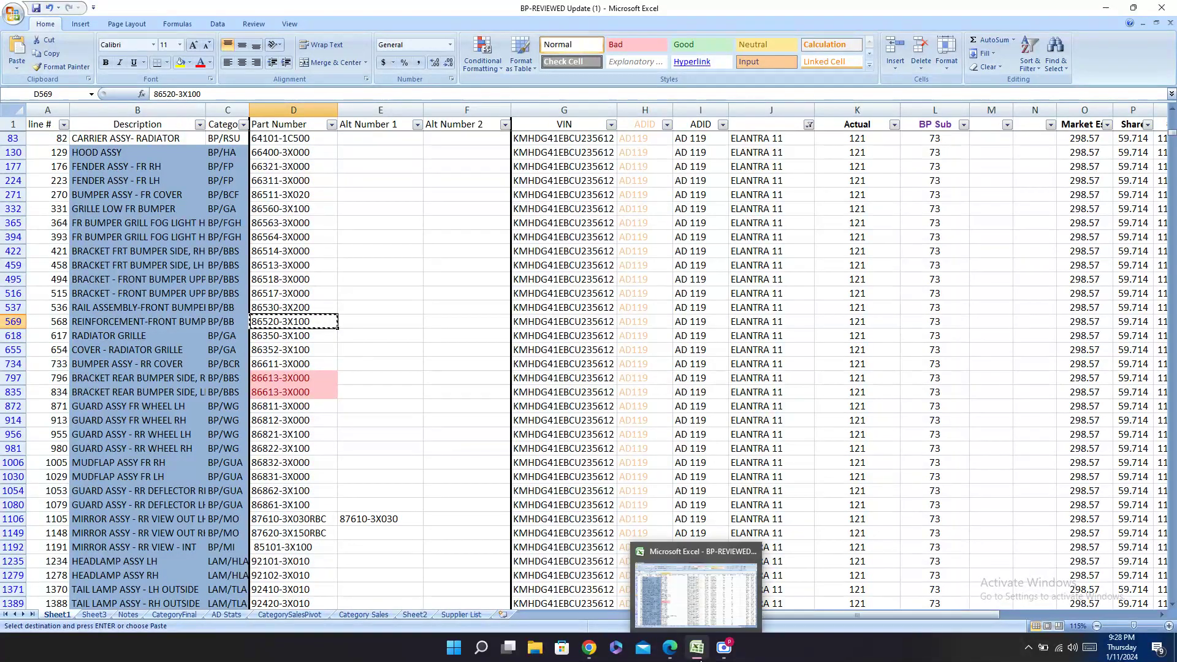
click(670, 647)
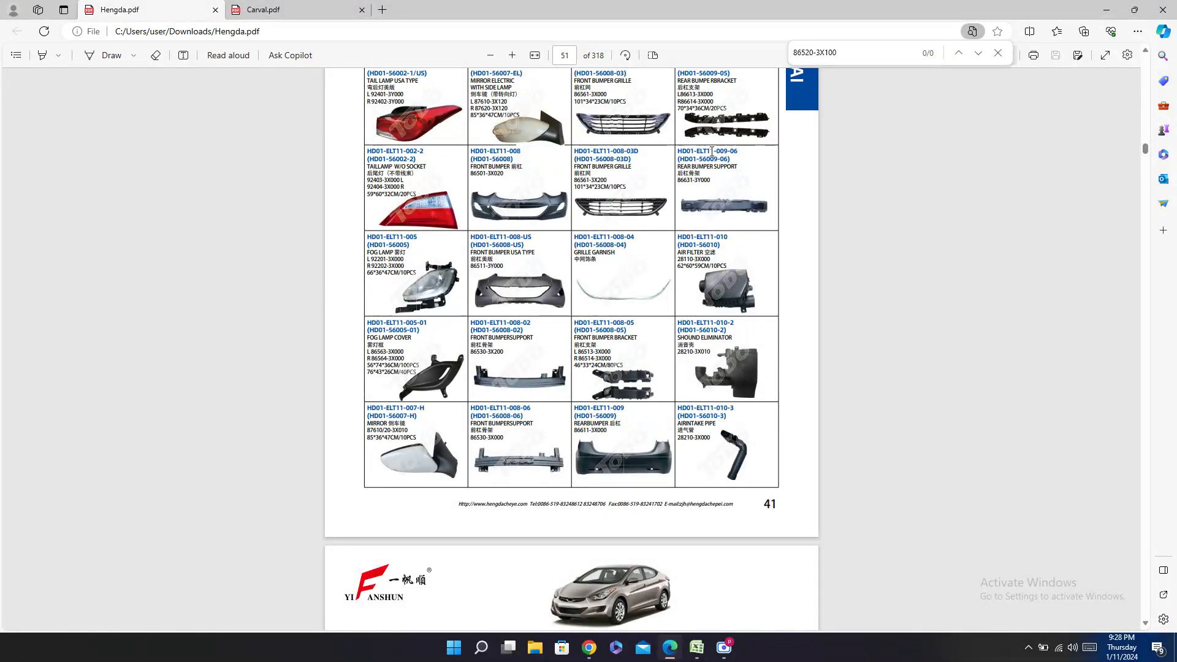
double_click(508, 322)
click(697, 648)
click(693, 649)
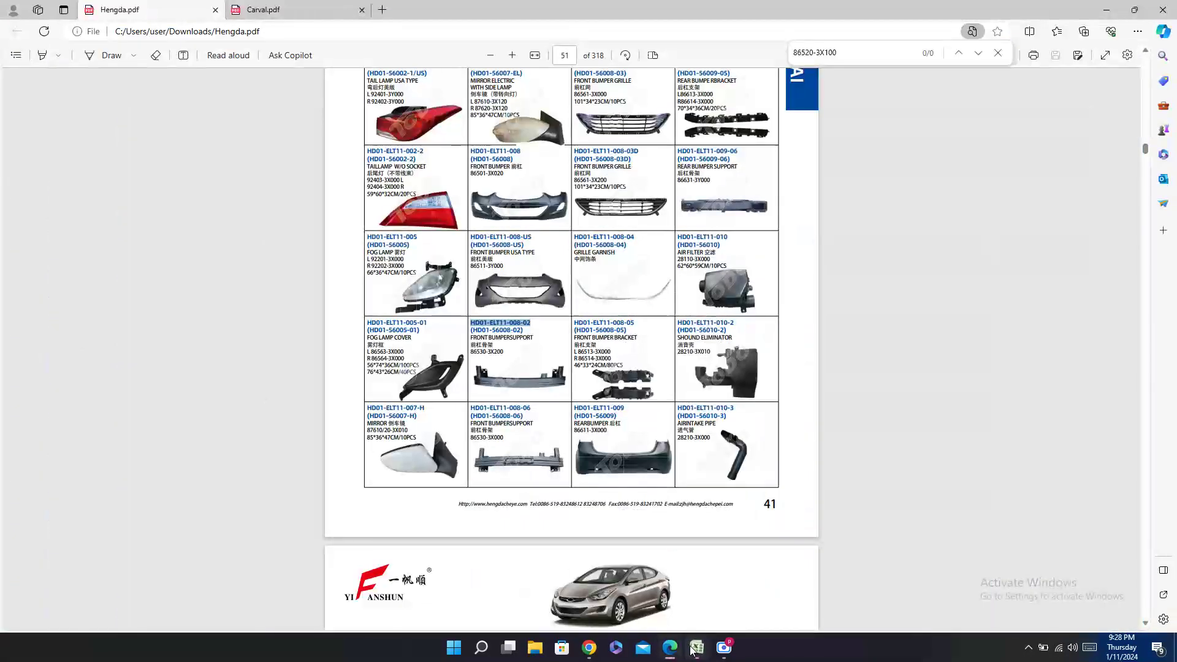
scroll(548, 488, up, 3)
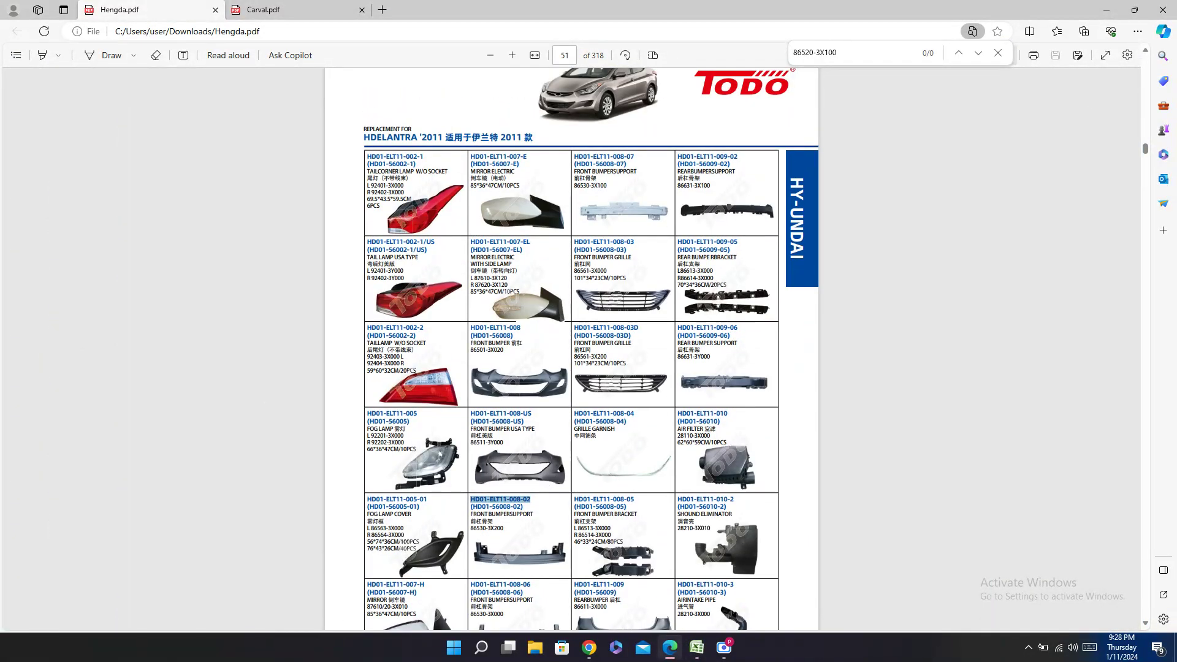
click(697, 648)
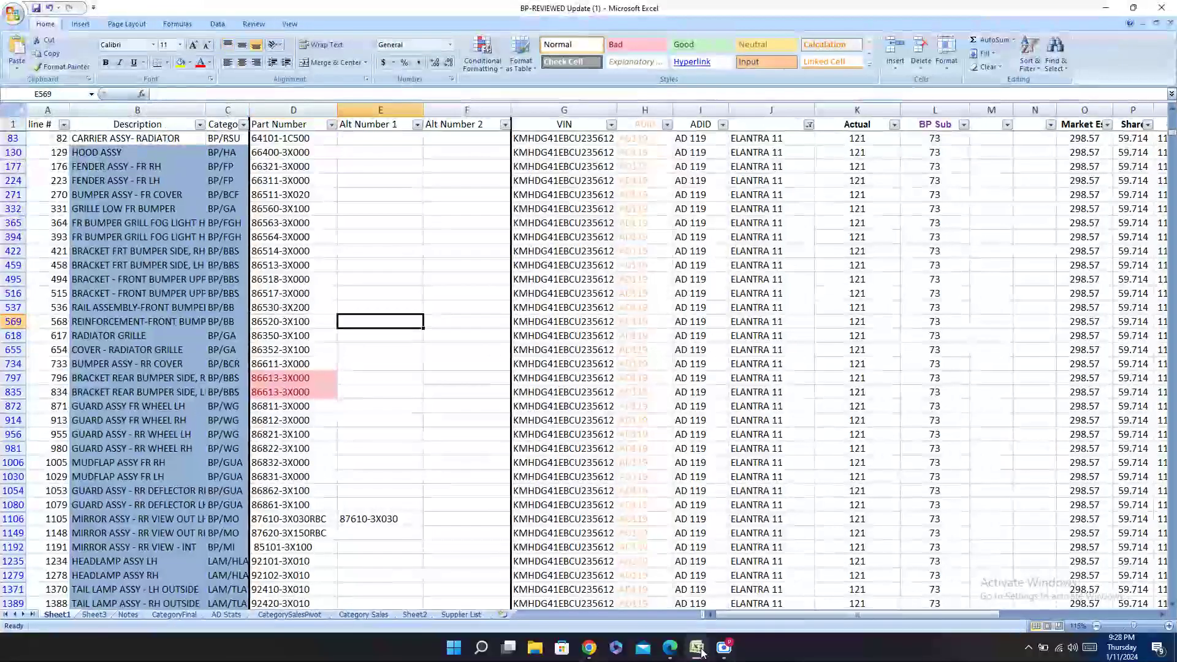
key(Right)
key(Right)
key(Right)
key(Right)
key(Right)
key(Right)
key(Right)
key(Right)
key(Right)
key(Right)
key(Right)
key(Right)
key(Right)
key(Right)
key(Right)
key(Right)
key(Right)
key(Right)
key(Right)
key(Right)
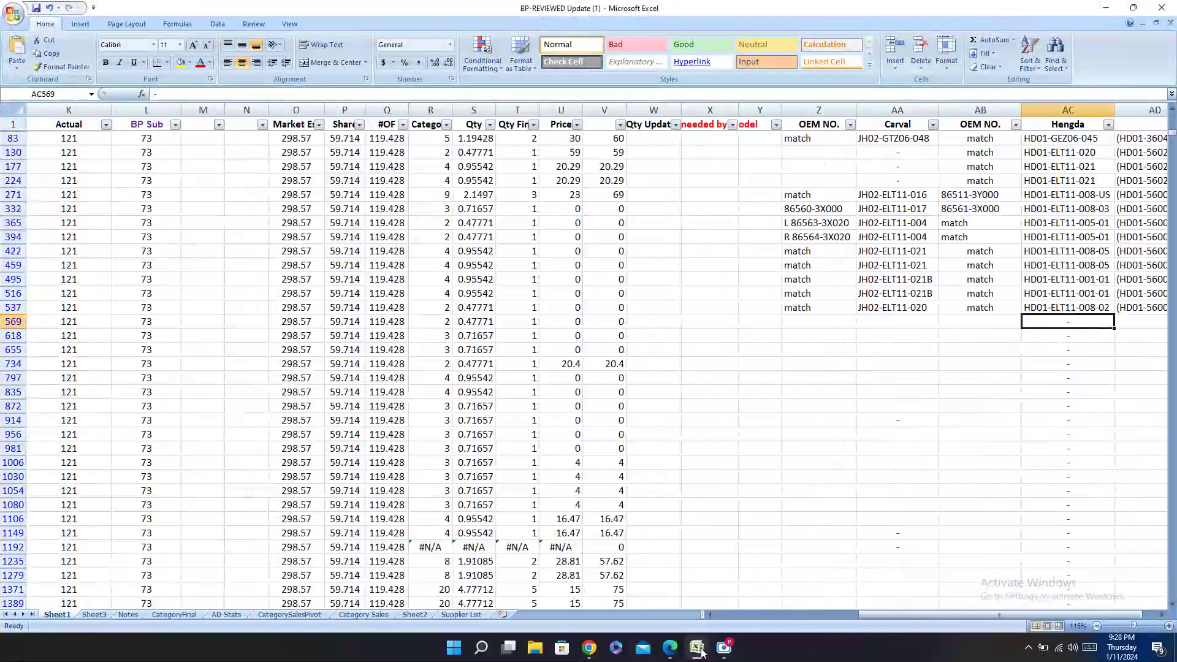
key(Right)
key(Left)
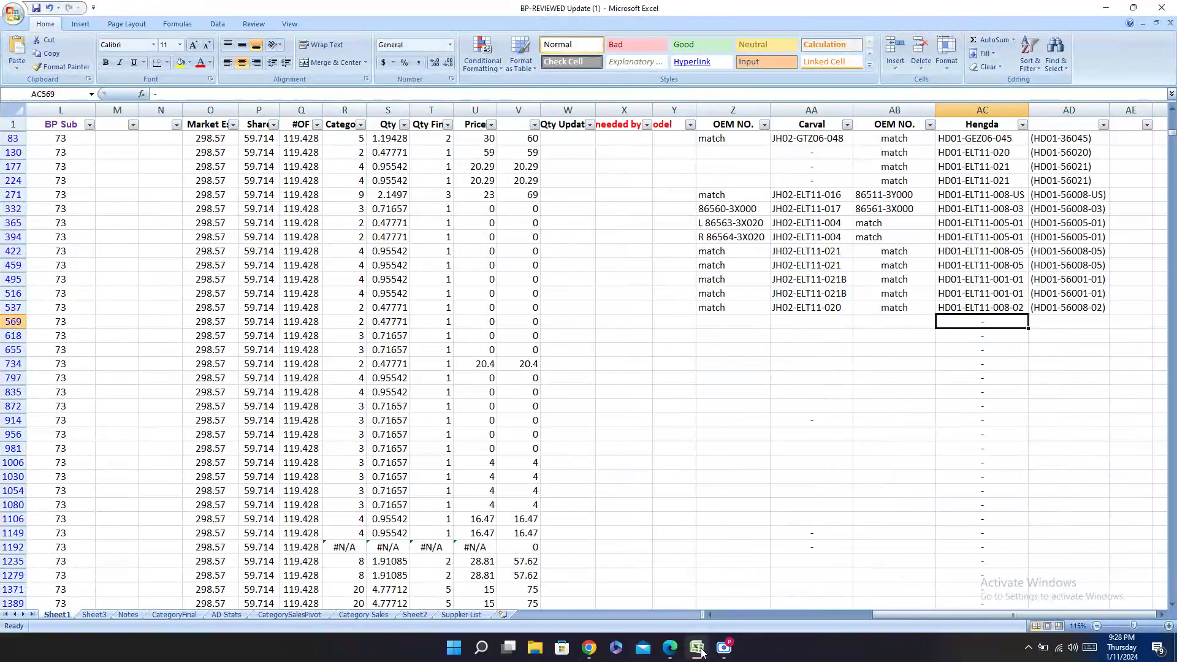
key(ctrl+v)
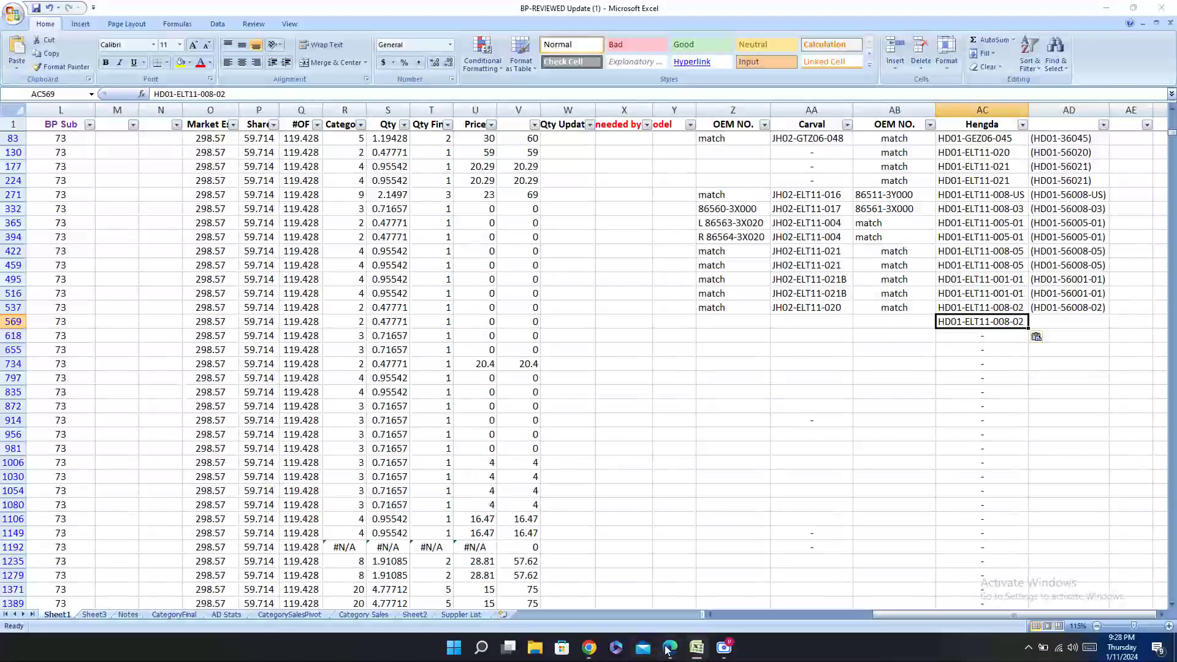
Step: Put the alternate Hengda code (HD01-56008-02) in the cell beside it, AD569
click(668, 649)
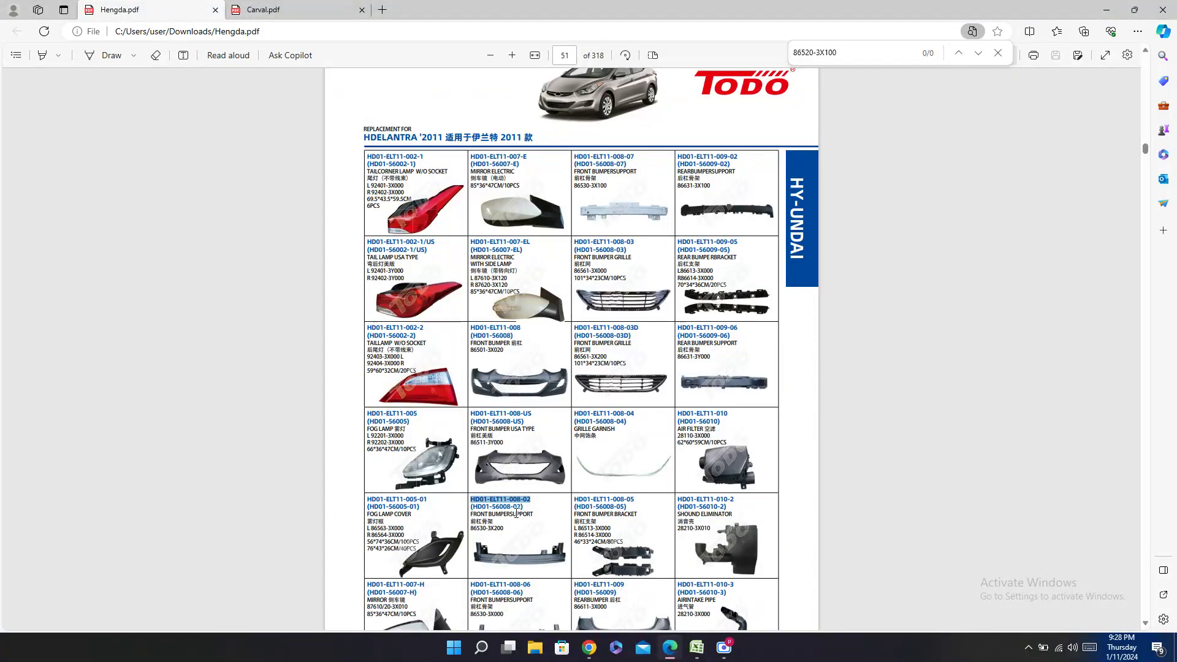
click(498, 507)
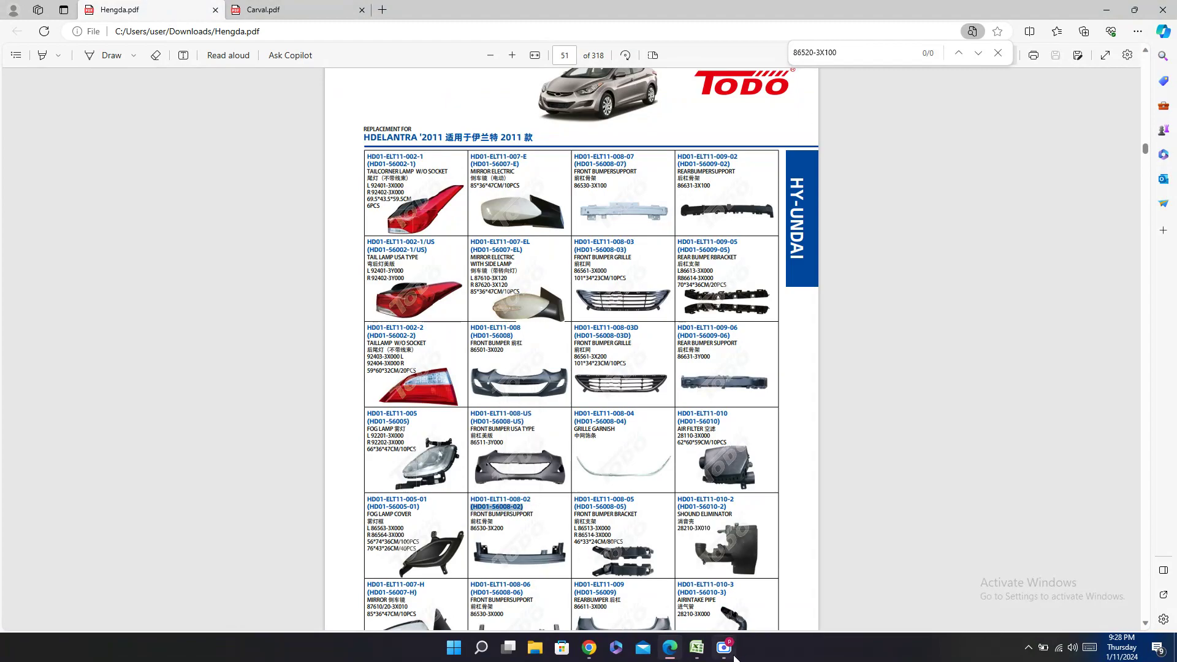
click(699, 649)
click(1056, 321)
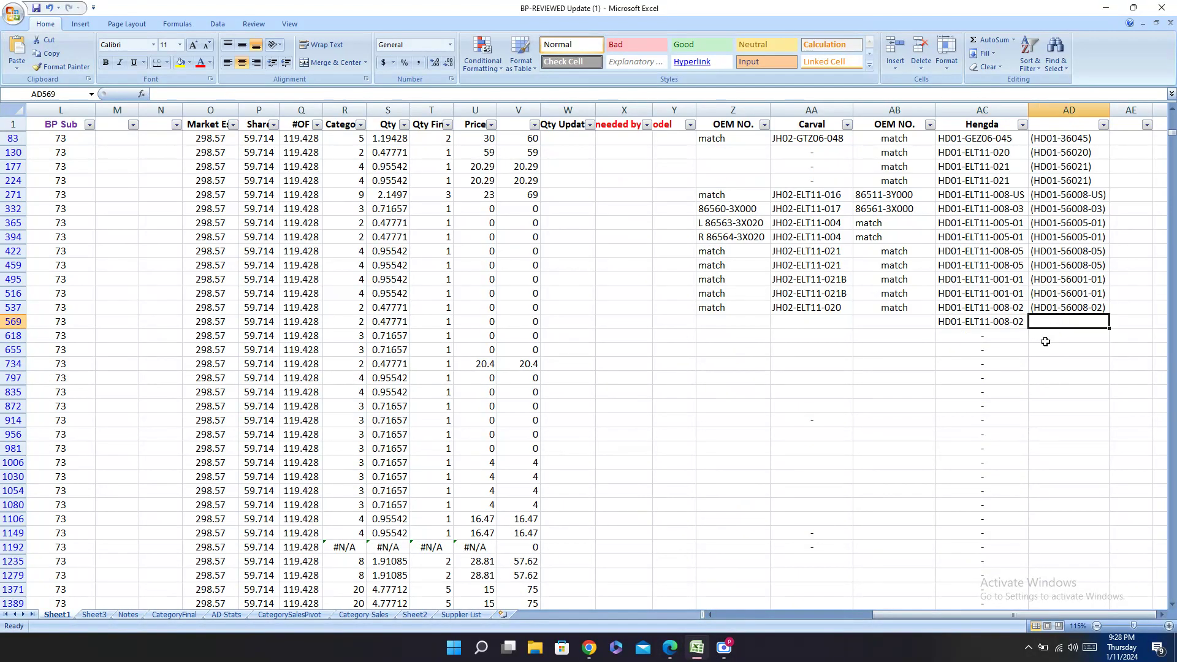
key(ctrl+v)
Step: Copy OEM number 86530-3X200 from the Hengda catalogue into the Hengda OEM cell
click(905, 323)
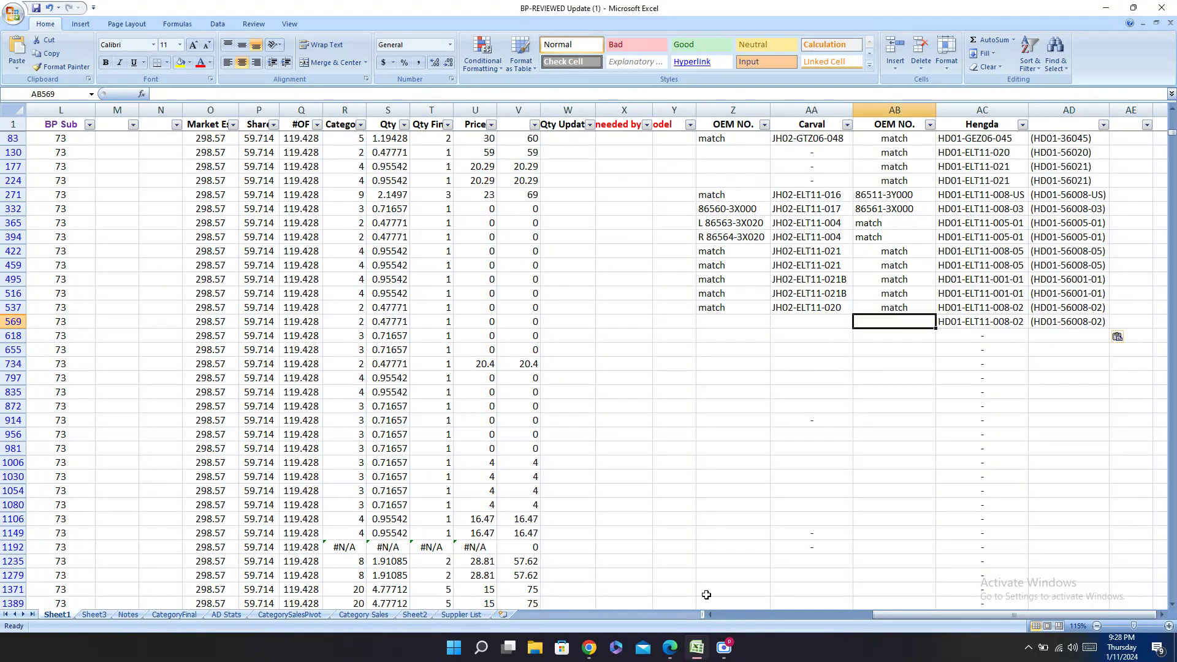
click(670, 648)
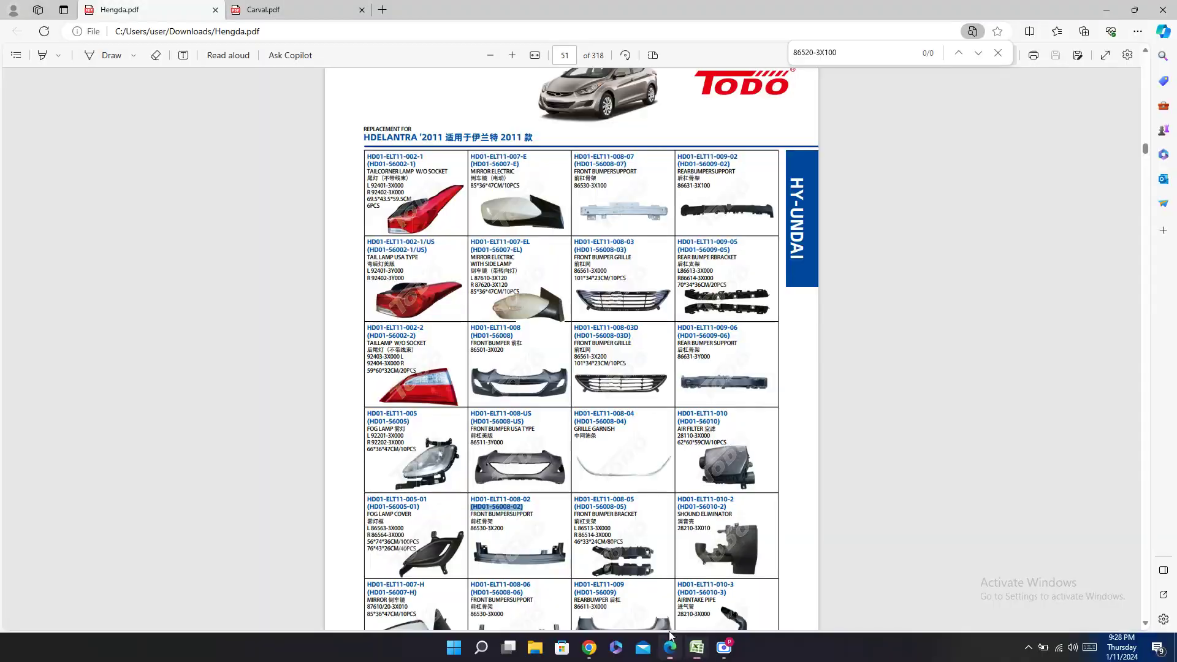
right_click(483, 529)
click(503, 409)
click(697, 648)
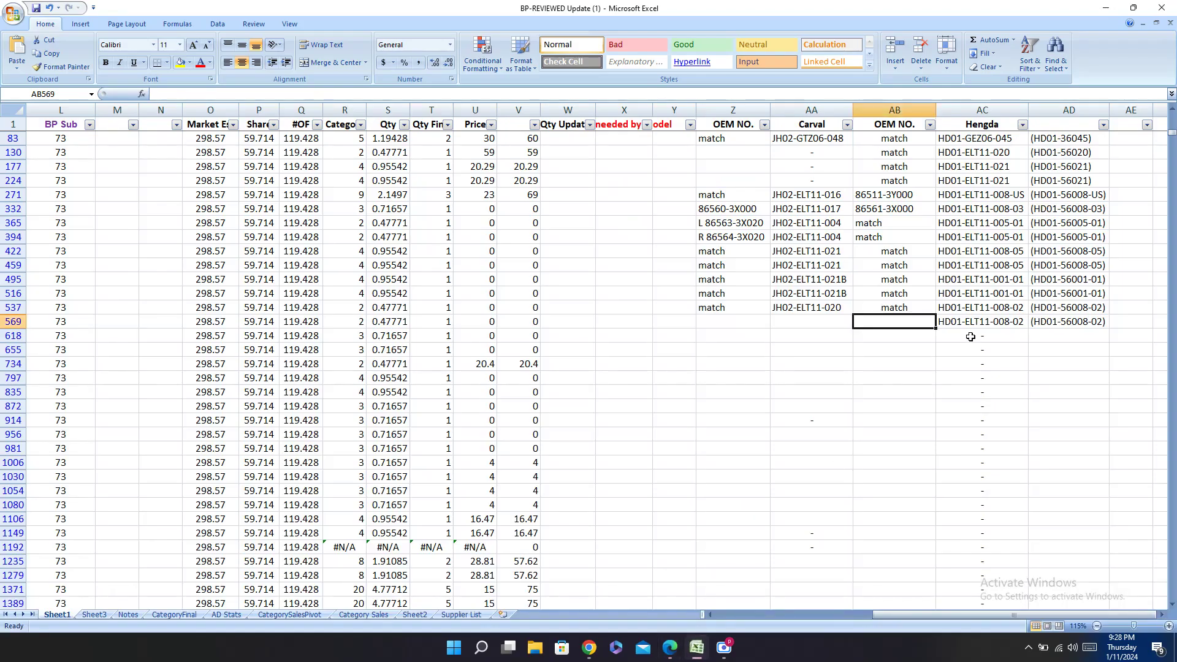
key(ctrl+v)
Step: Enter Carval code JH02-ELT11-020 into the Carval cell of row 569
click(815, 325)
click(670, 648)
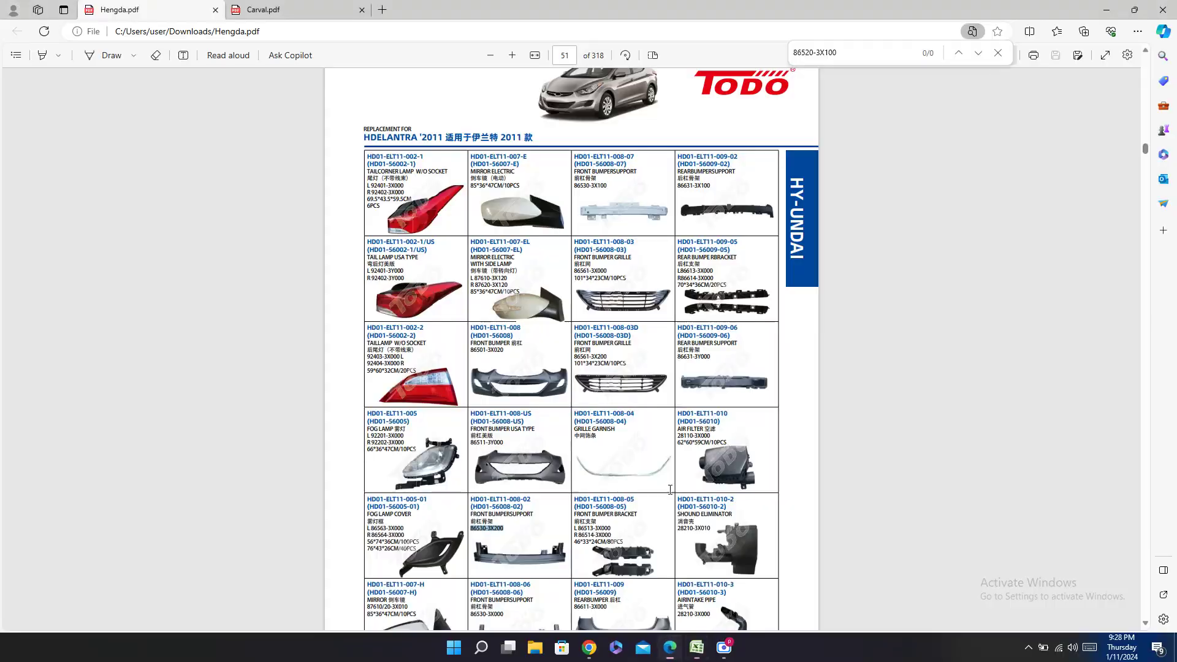
click(264, 9)
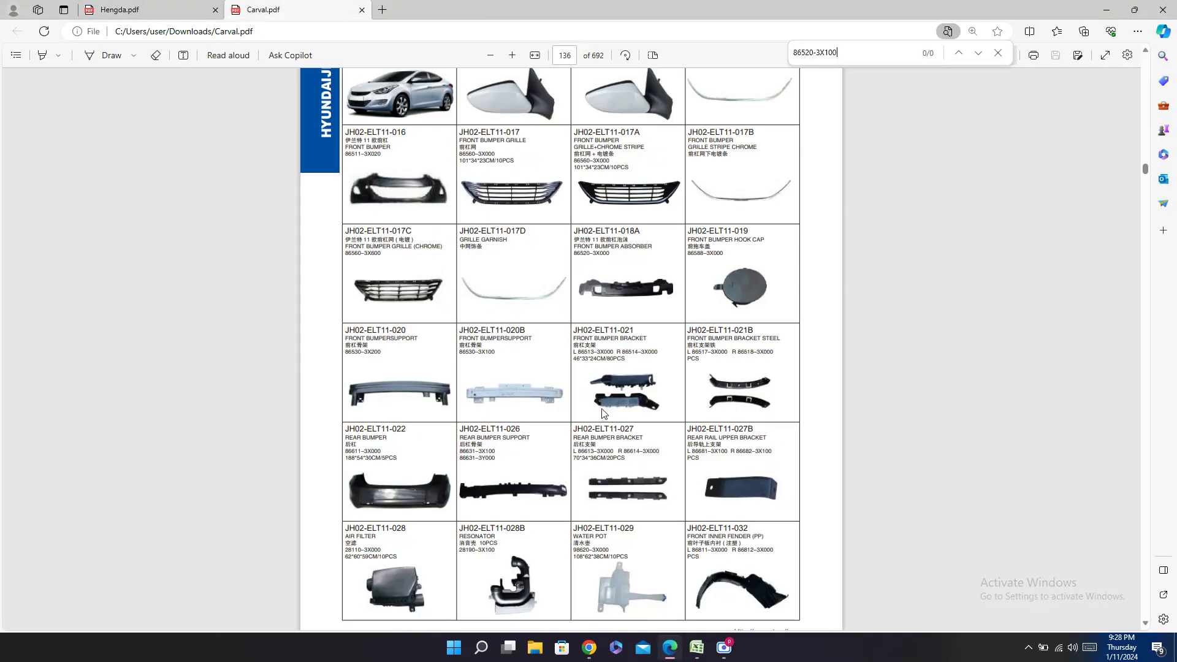
double_click(393, 325)
key(ctrl+c)
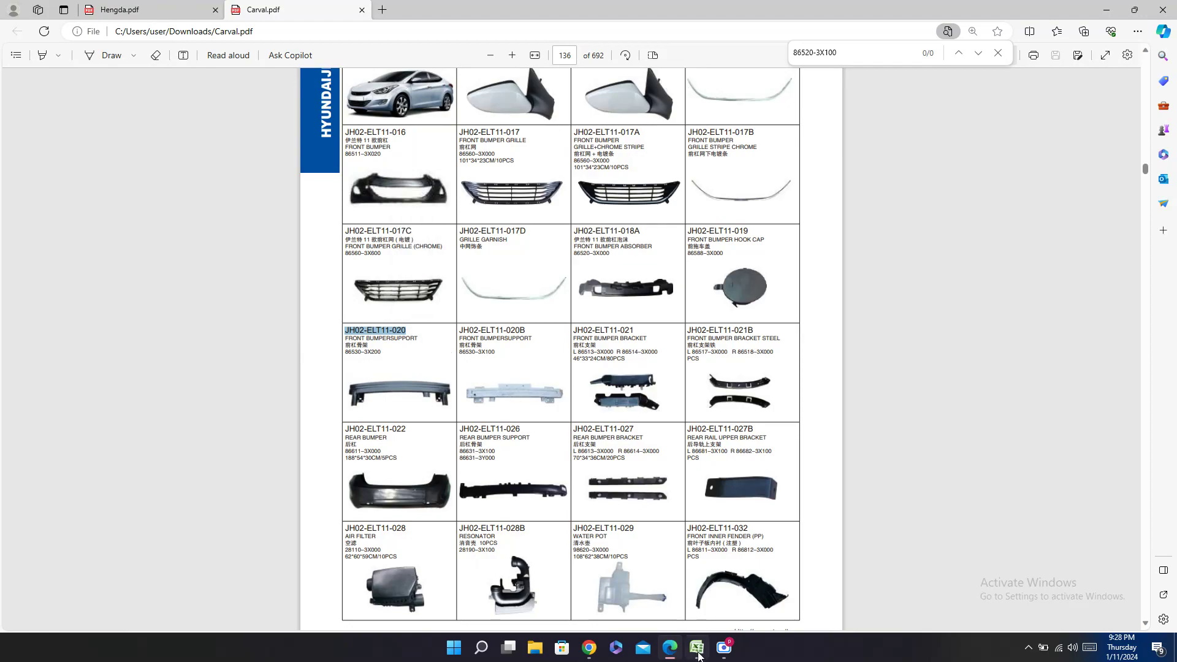
click(697, 648)
key(ctrl+v)
Step: Paste Carval OEM number 86530-3X200 into Z569, then move to row 618
click(745, 331)
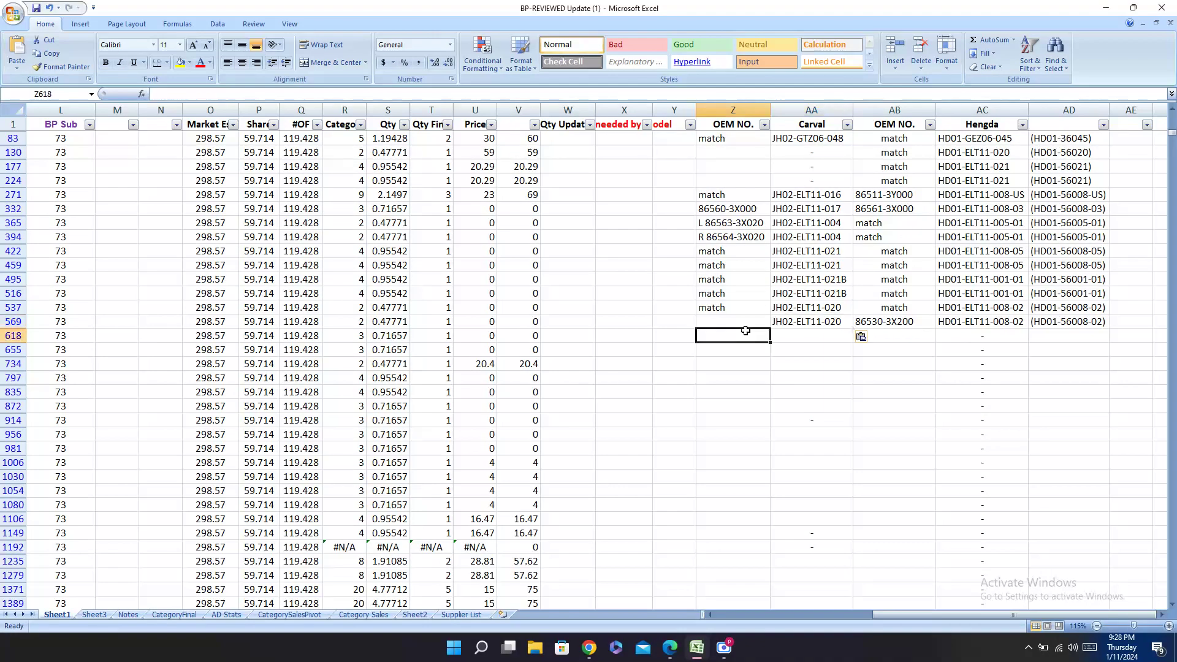
click(670, 648)
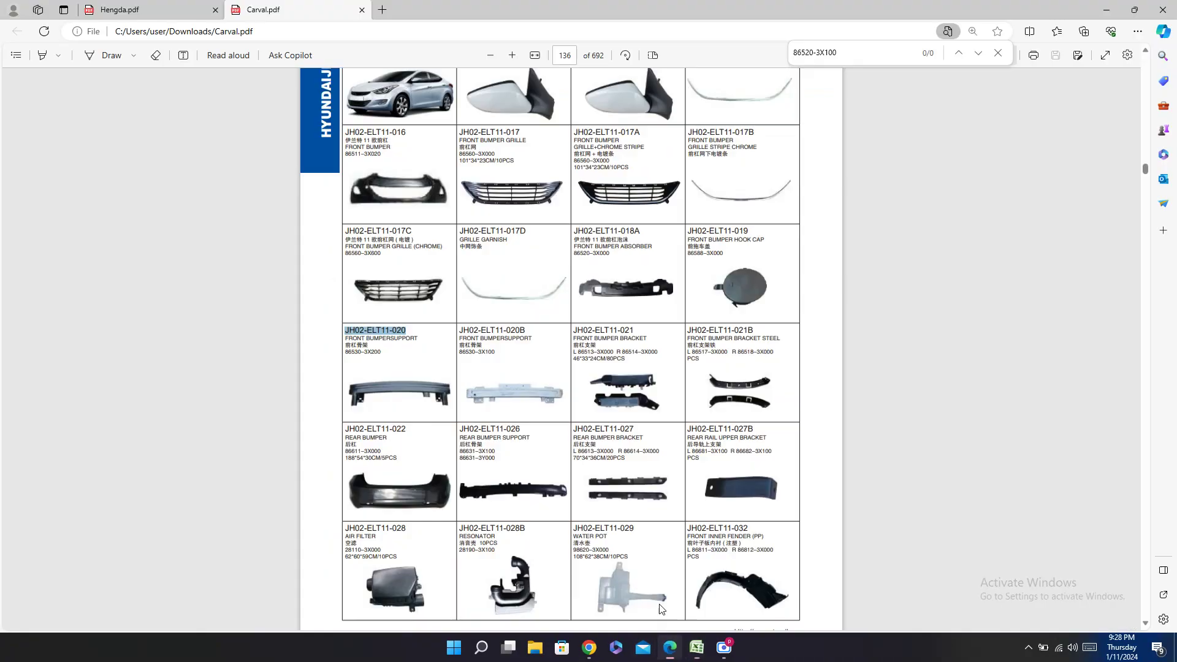
click(370, 351)
click(697, 648)
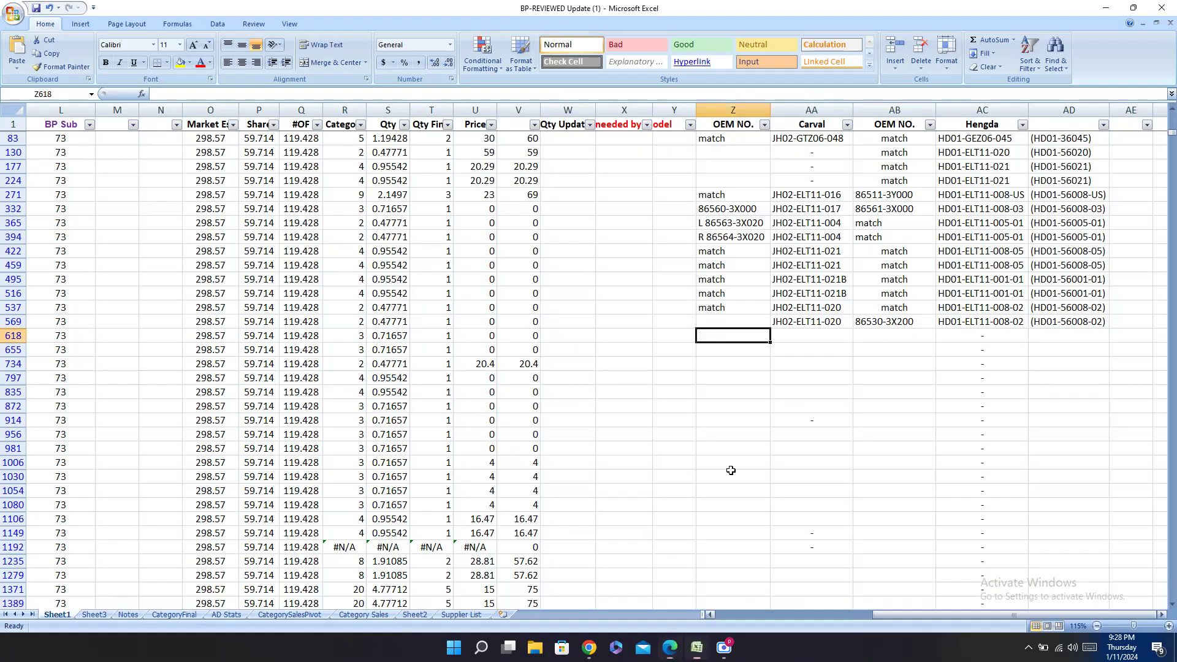
click(737, 316)
key(ctrl+v)
click(735, 334)
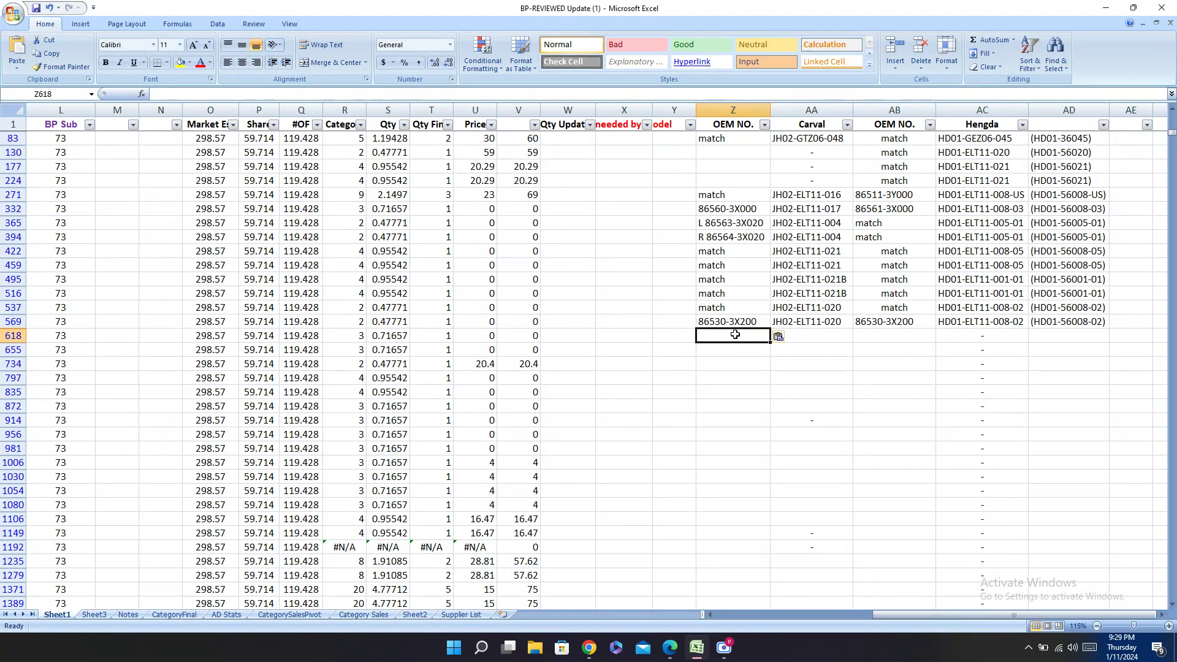
key(Left)
key(Left)
key(Left)
key(Left)
key(Left)
key(Left)
key(Left)
key(Left)
key(Left)
key(Left)
key(Left)
key(Left)
key(Left)
key(Left)
key(Left)
key(Left)
key(Left)
key(Left)
key(Left)
key(Left)
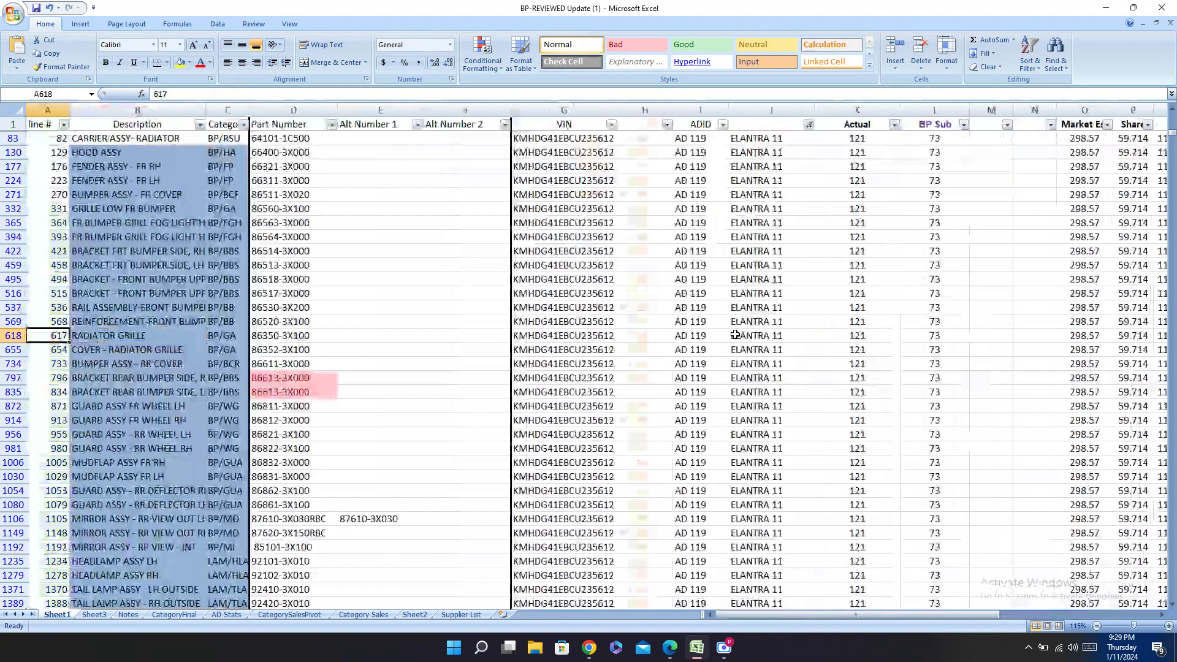
Step: Search the Hengda and Carval catalogues for grille part number 86350-3X100
key(Right)
key(Right)
key(Right)
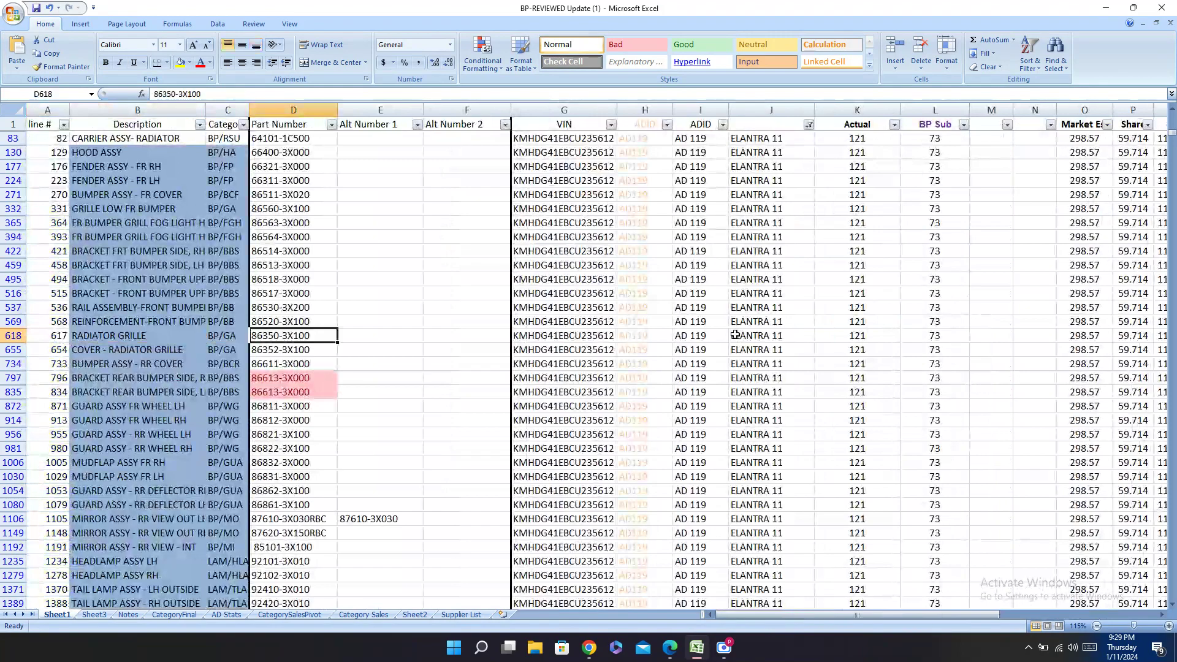
key(ctrl+c)
click(669, 647)
key(ctrl+f)
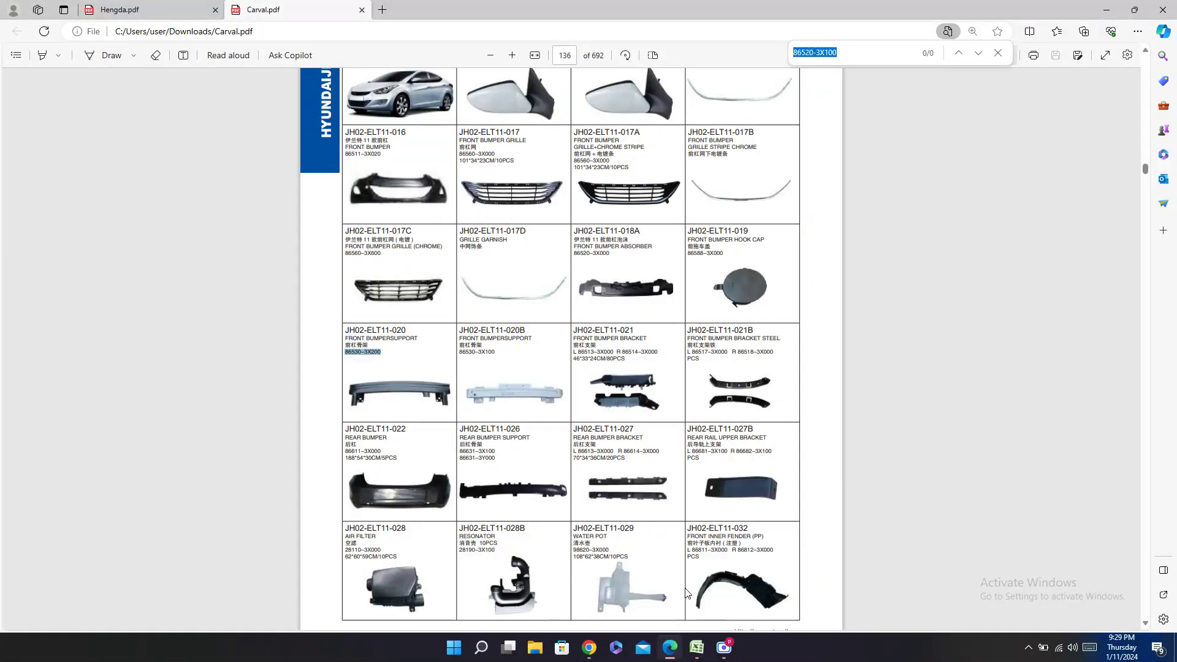
click(147, 10)
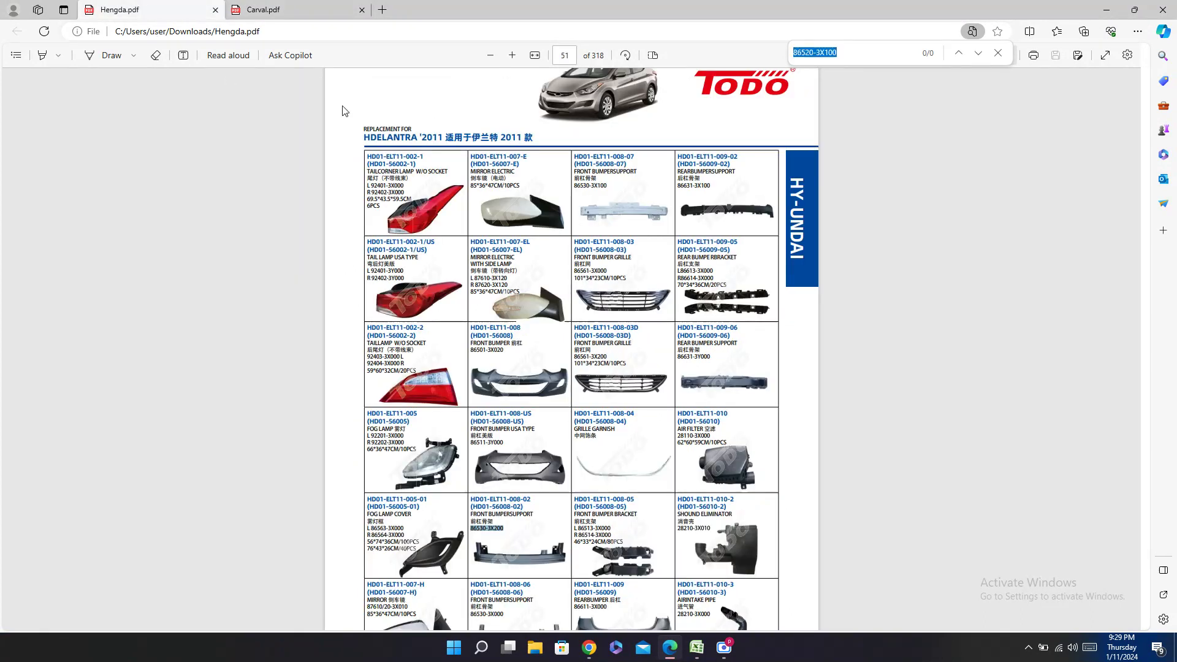
key(ctrl+v)
click(281, 7)
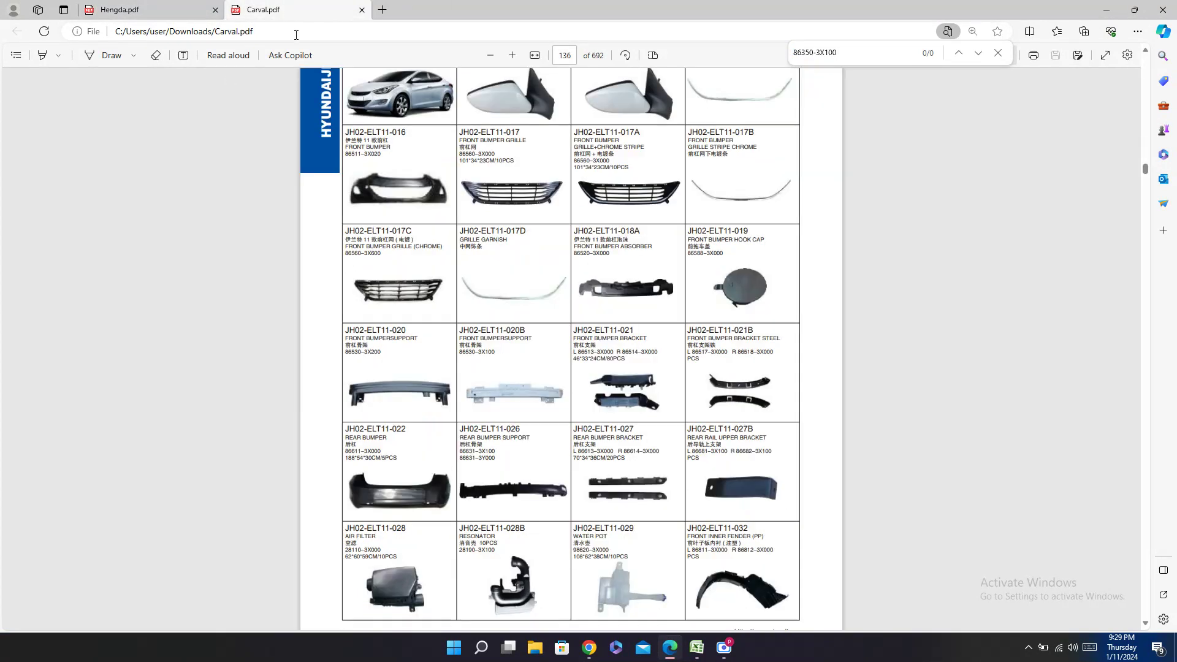
click(696, 647)
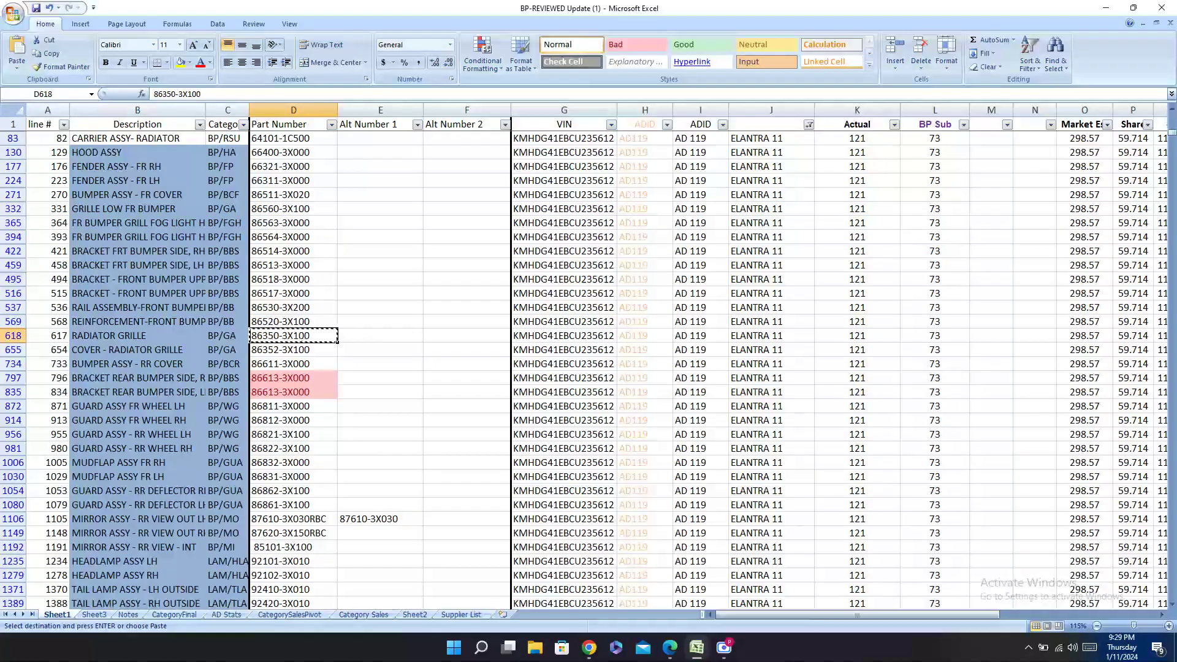
click(670, 647)
Step: Find the Elantra 2011 grille entry in the Carval catalogue and copy JH02-ELT11-007
scroll(666, 397, up, 3)
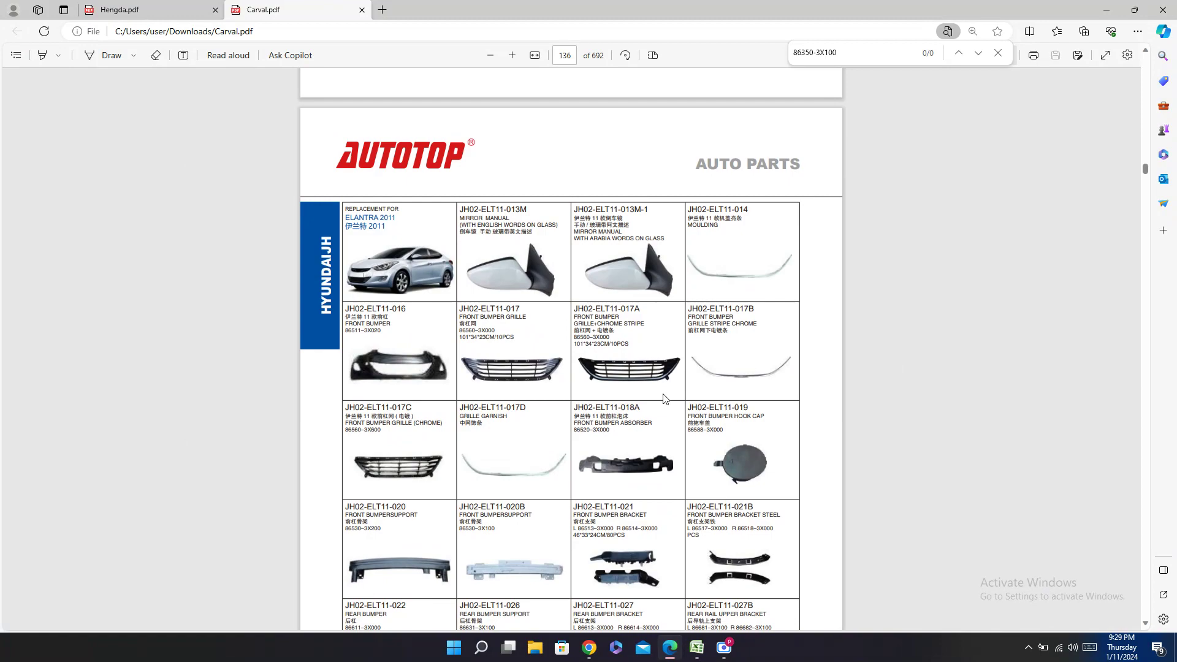
scroll(666, 399, up, 9)
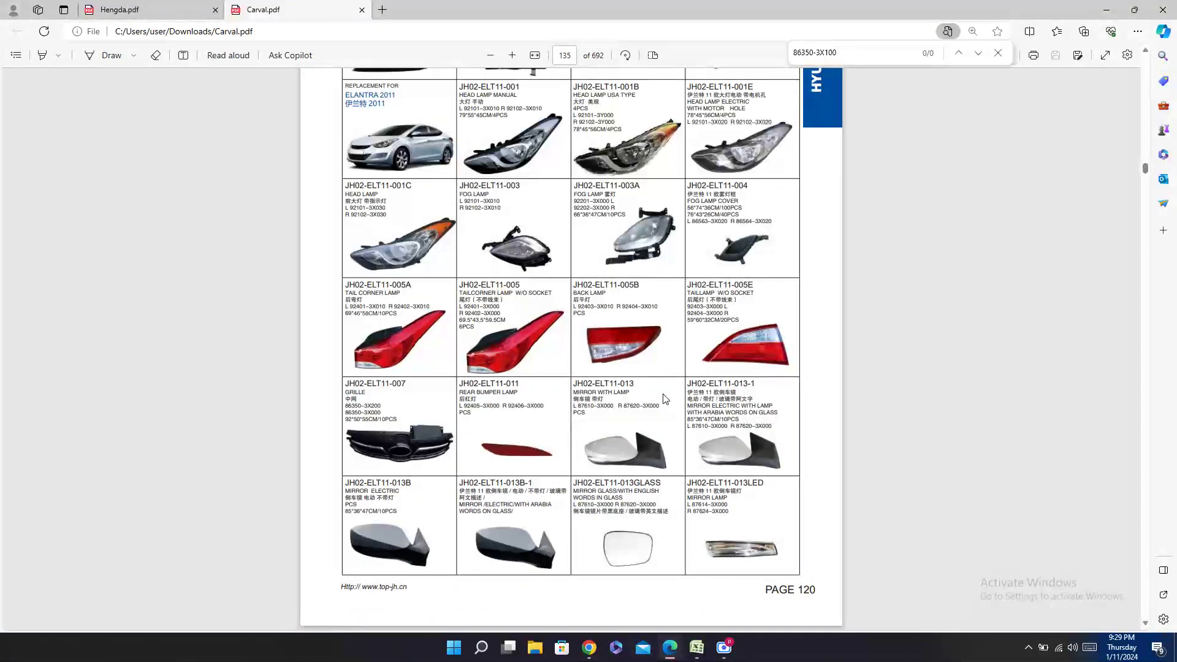
scroll(665, 399, down, 6)
scroll(665, 399, up, 6)
double_click(380, 385)
right_click(380, 385)
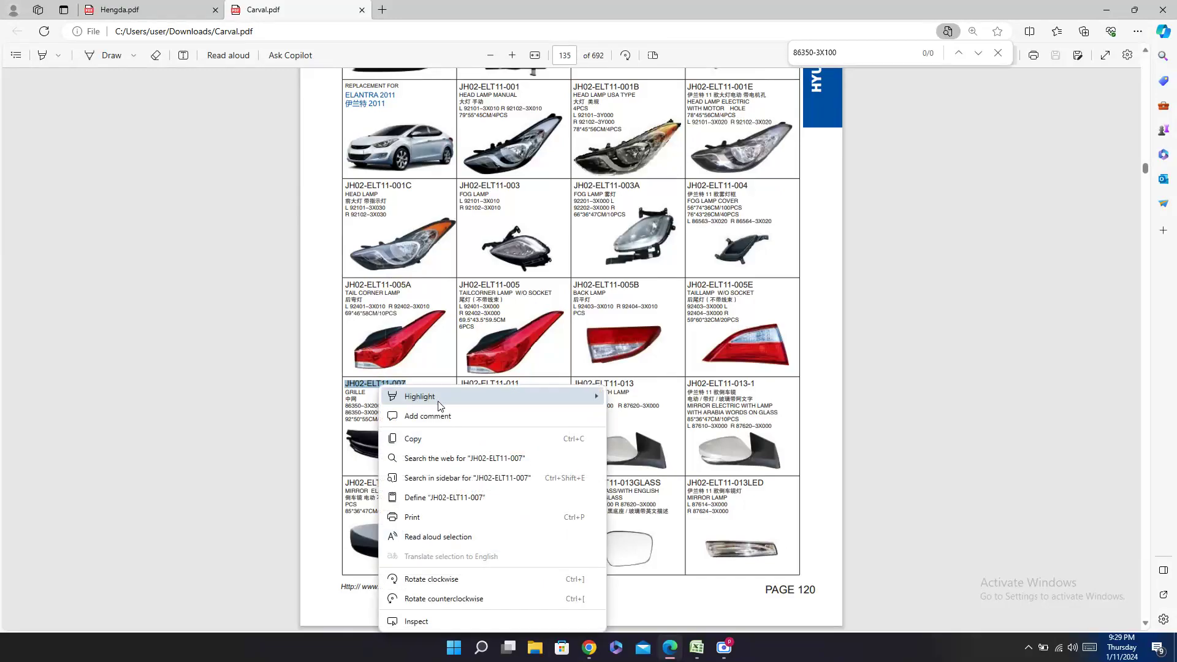
click(404, 438)
Step: Paste Carval code JH02-ELT11-007 into AA618
click(694, 649)
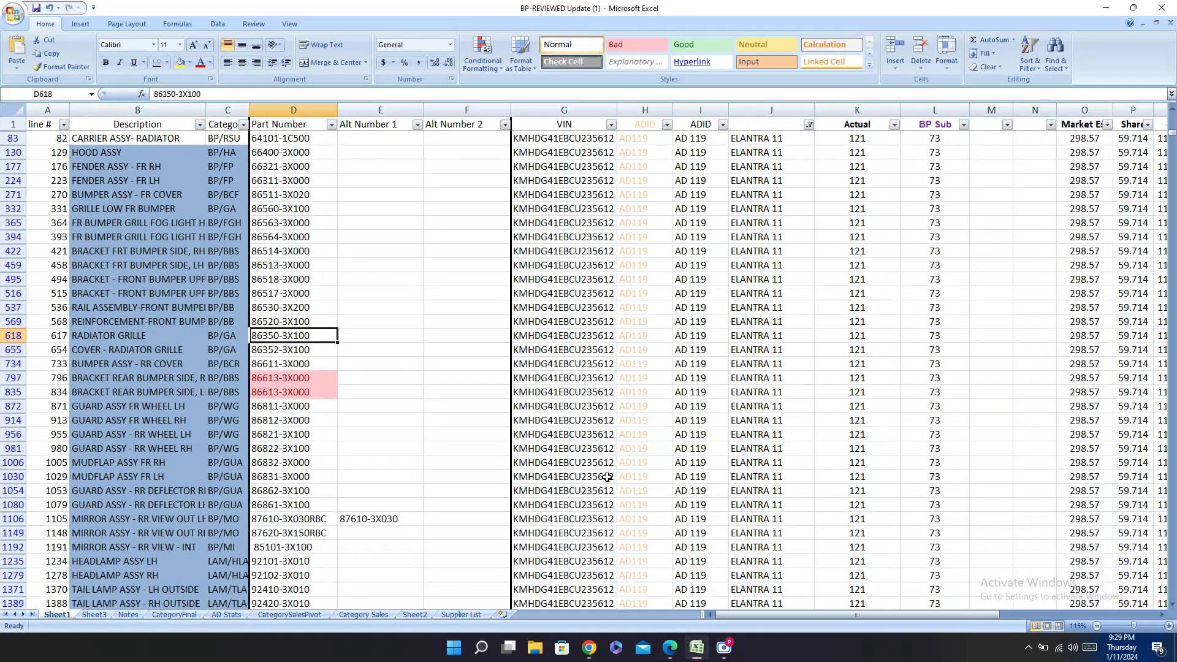
key(Right)
key(Right)
key(Right)
key(Right)
key(Right)
key(Right)
key(Right)
key(Right)
key(Right)
key(Right)
key(Right)
key(Right)
key(Right)
key(Right)
key(Right)
key(Right)
key(Right)
key(Right)
key(Right)
key(Right)
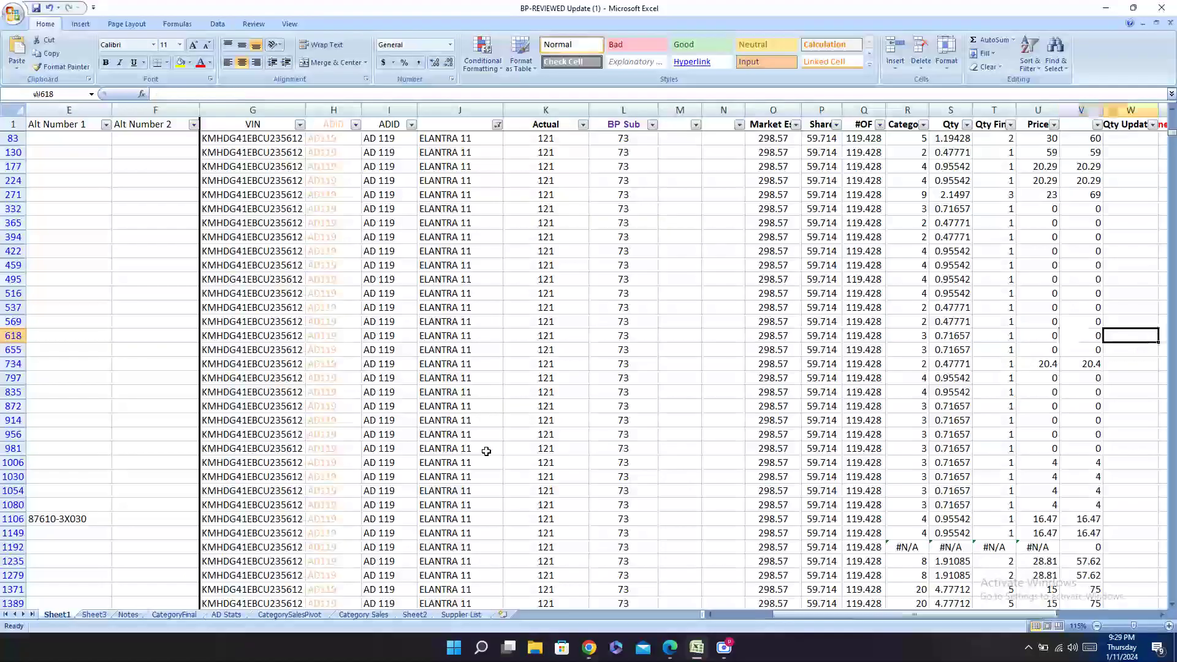
key(Right)
key(Right)
key(Right)
key(Right)
key(Right)
key(Right)
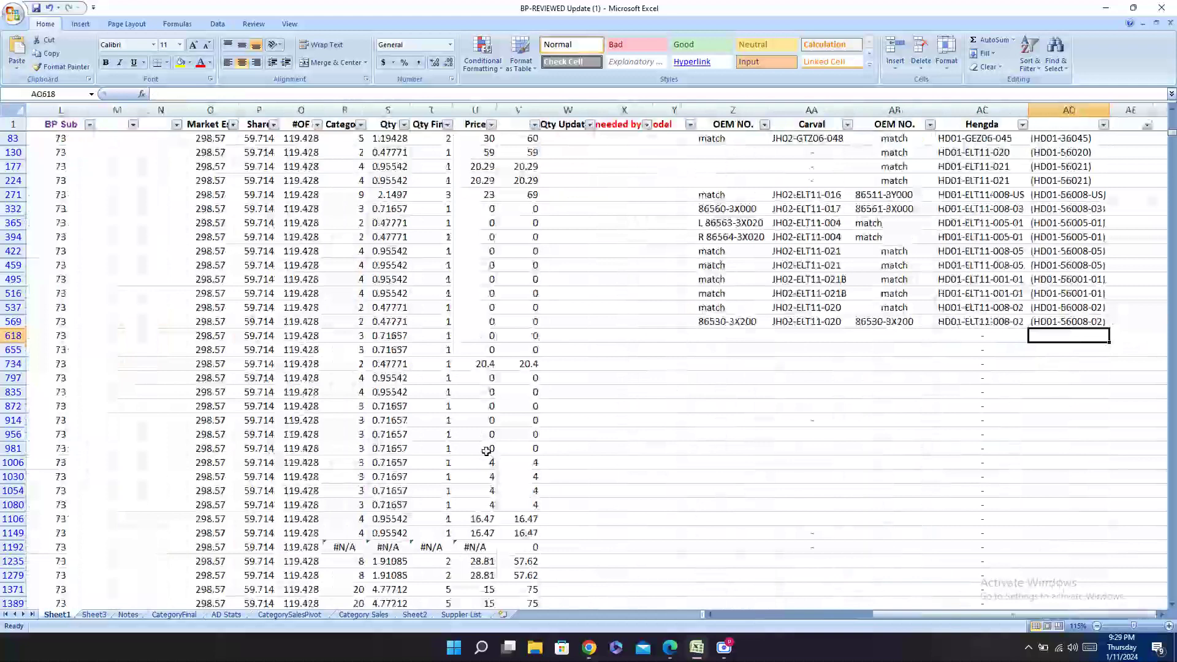
key(Left)
key(Left)
key(Left)
key(ctrl+v)
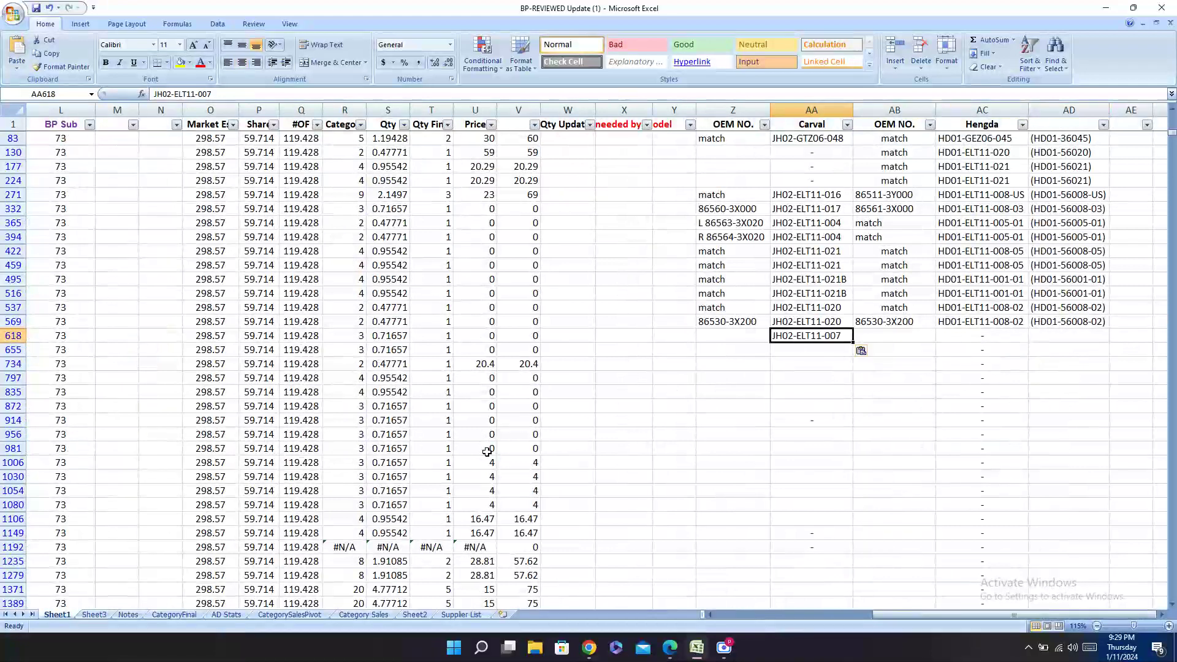
Step: Copy the grille's OEM numbers 86350-3X200 86350-3X000 from the Carval catalogue into Z618
click(674, 650)
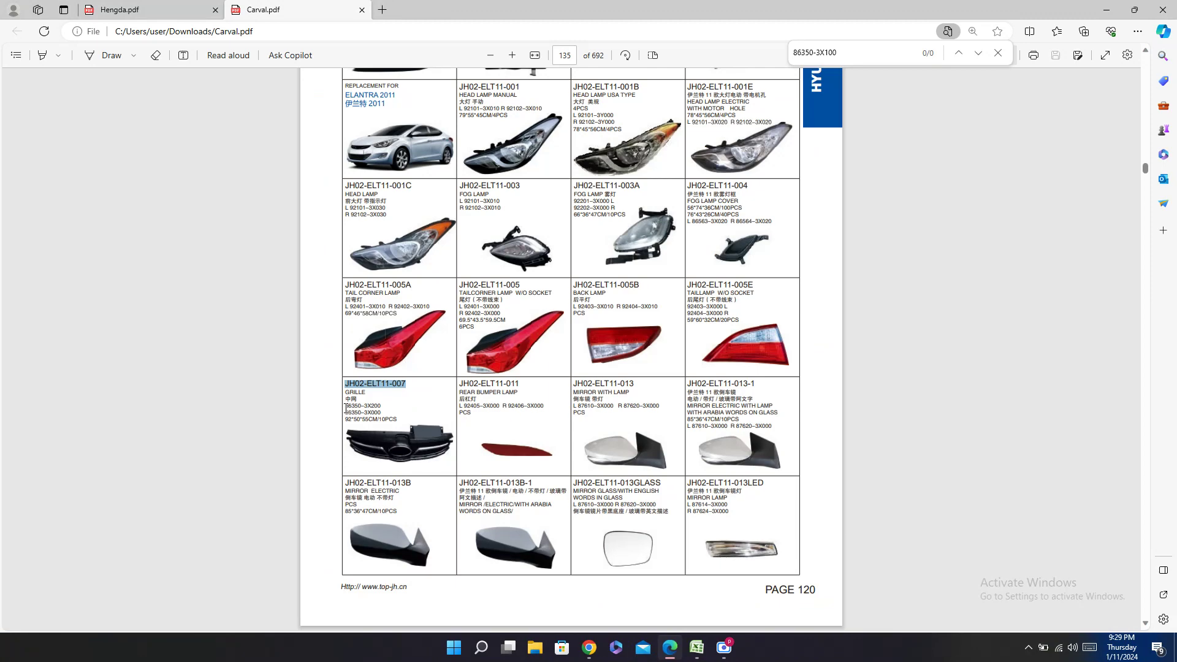
drag(345, 405, 385, 410)
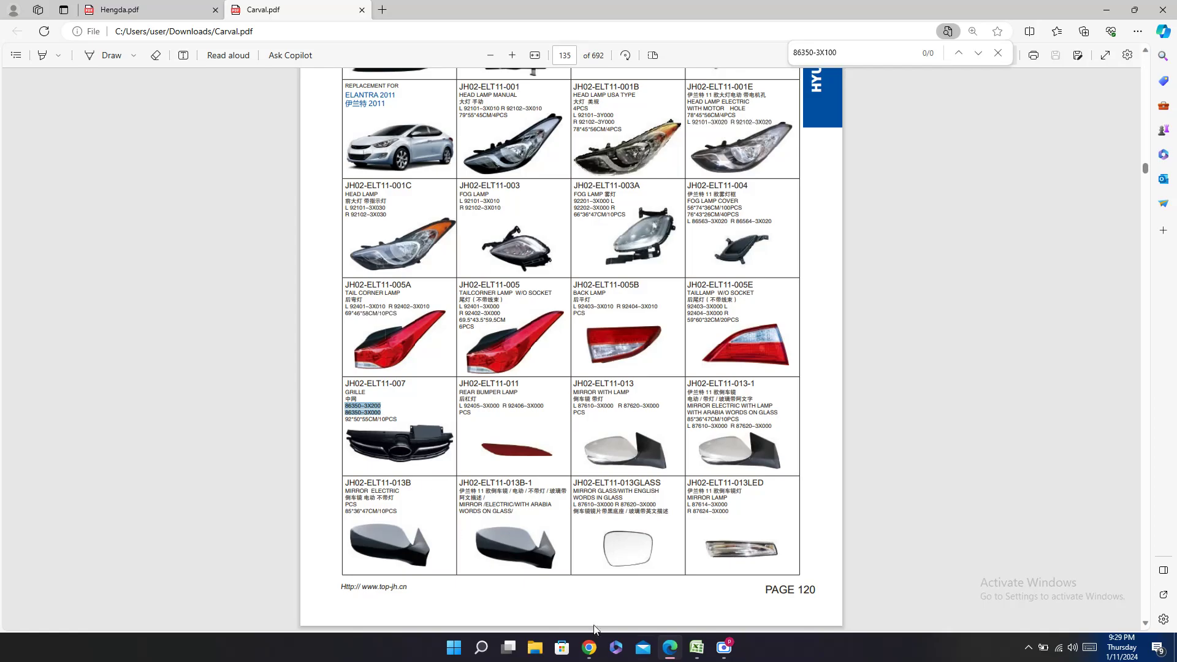
click(695, 648)
click(729, 337)
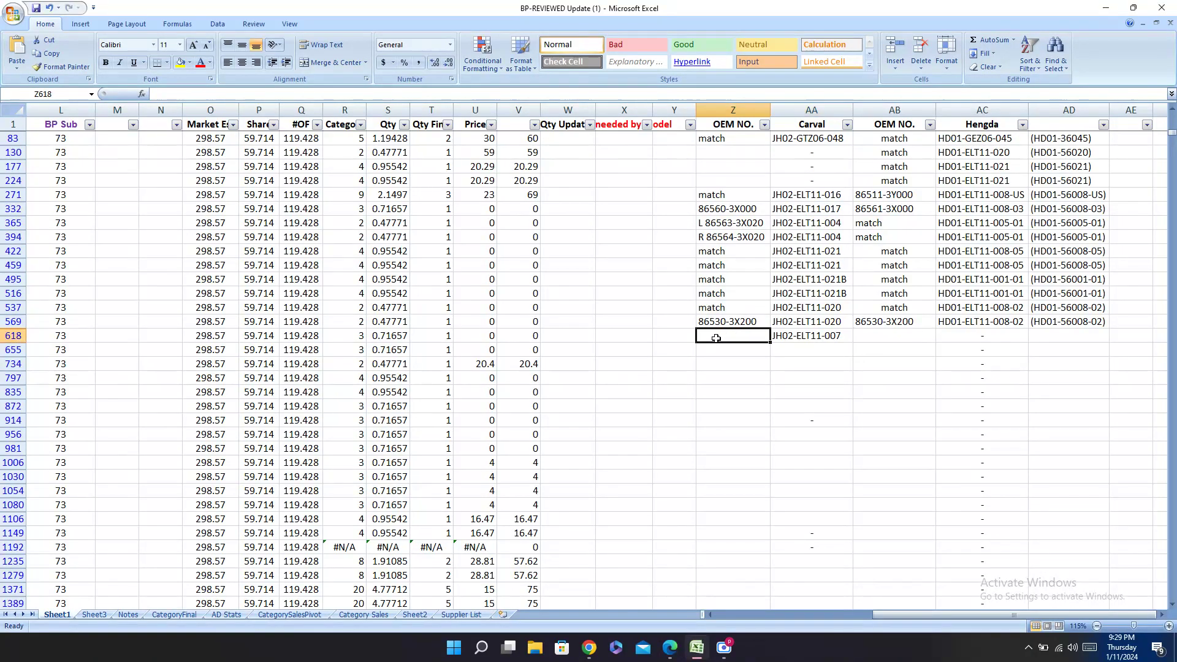
key(ctrl+v)
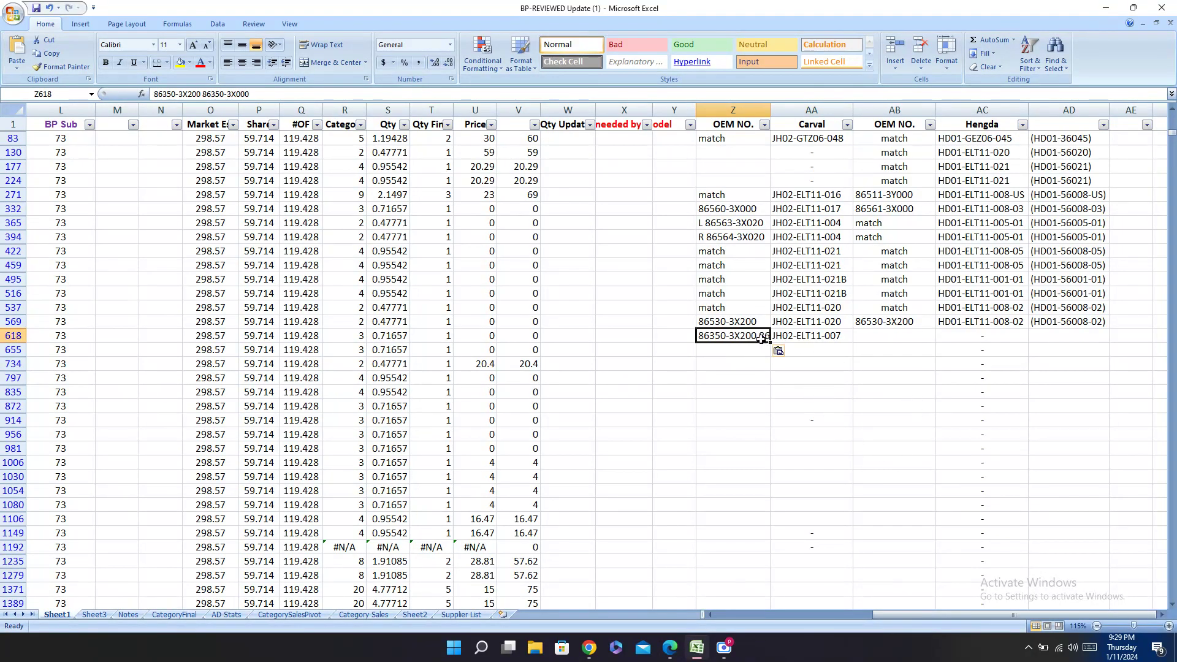
click(875, 335)
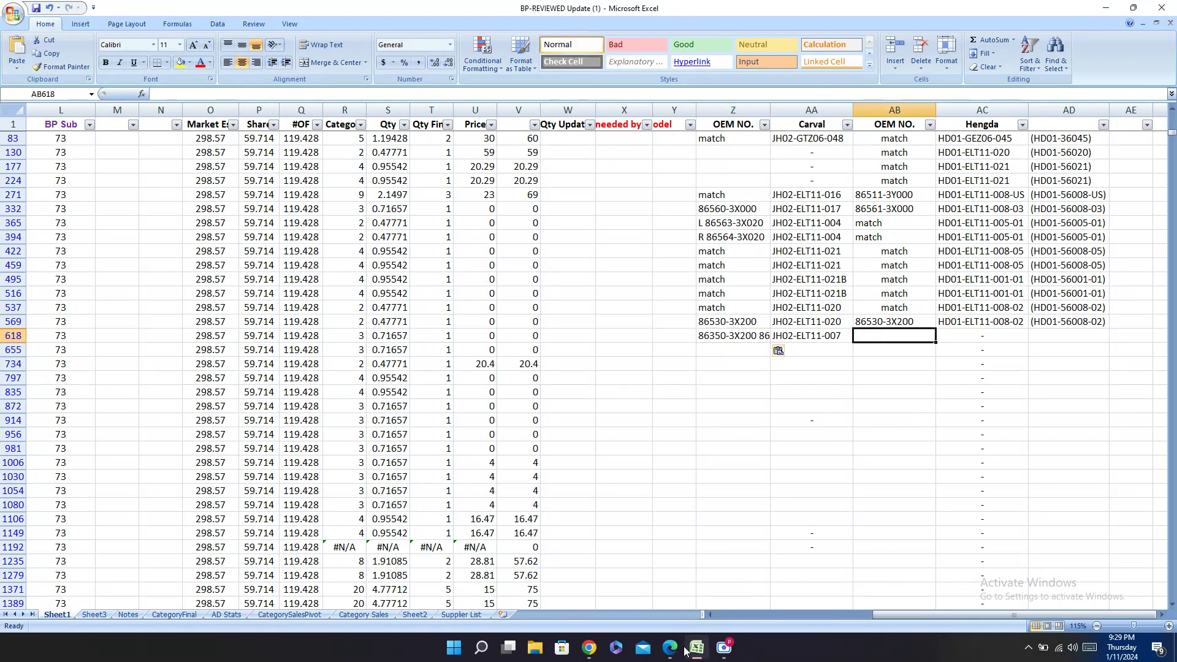
click(672, 649)
Step: Scroll through the Hengda catalogue's Elantra 2011 pages looking for grille 86350-3X100
click(141, 10)
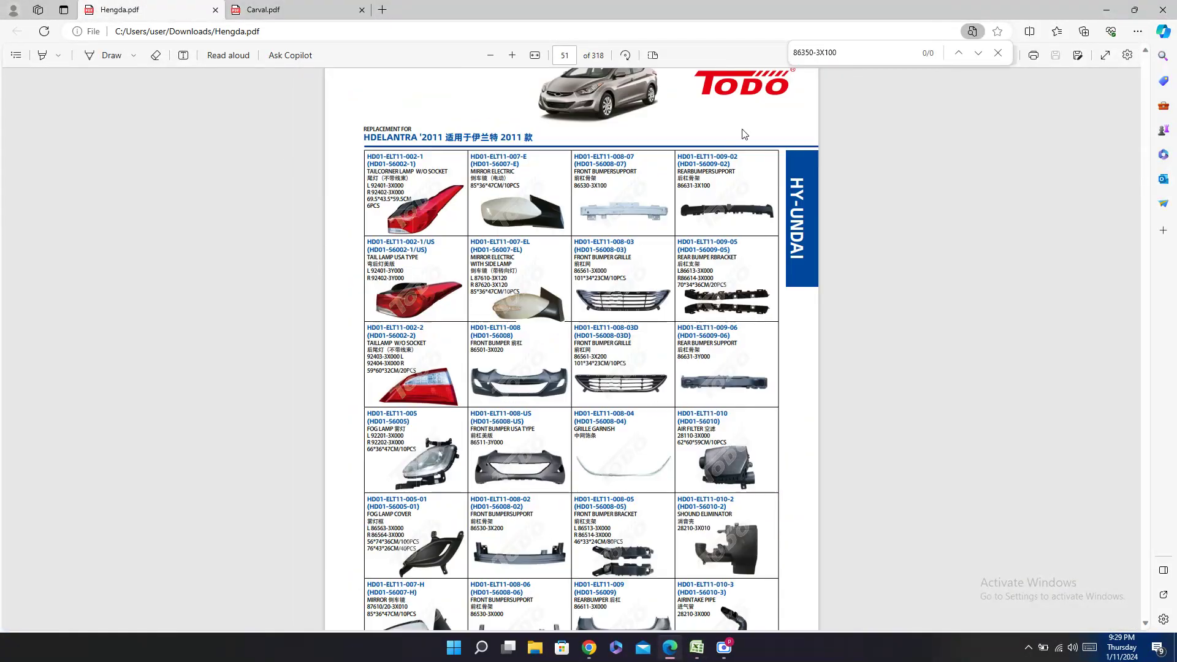
double_click(857, 62)
click(624, 316)
scroll(670, 438, down, 5)
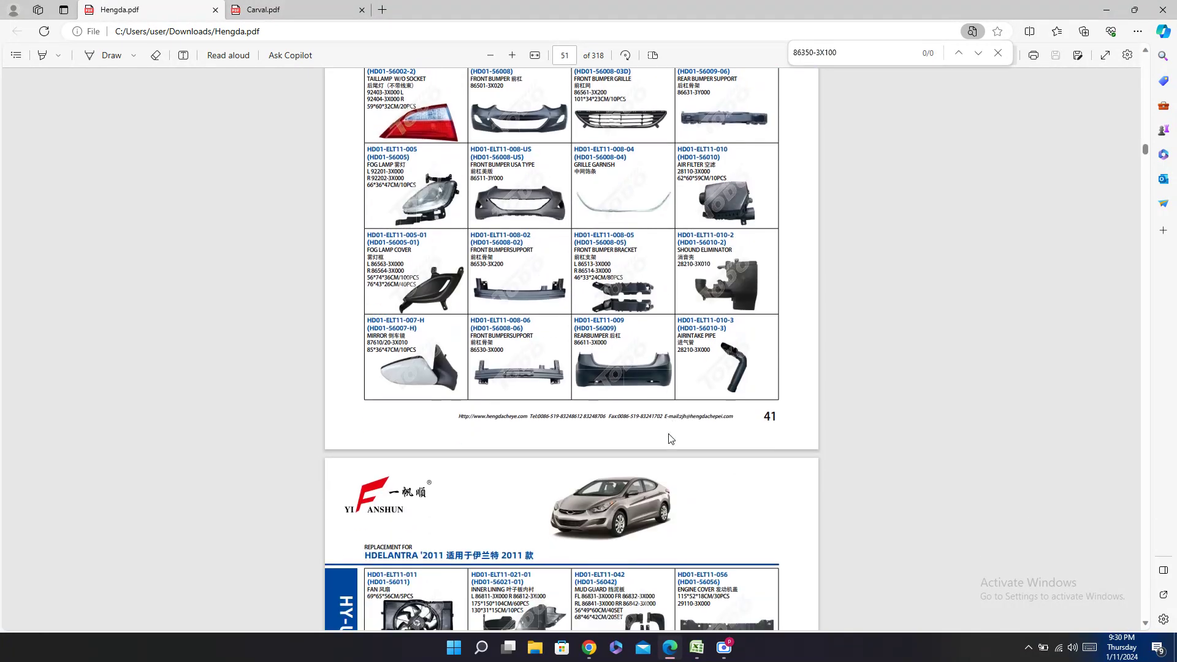
scroll(670, 438, up, 2)
scroll(670, 437, down, 10)
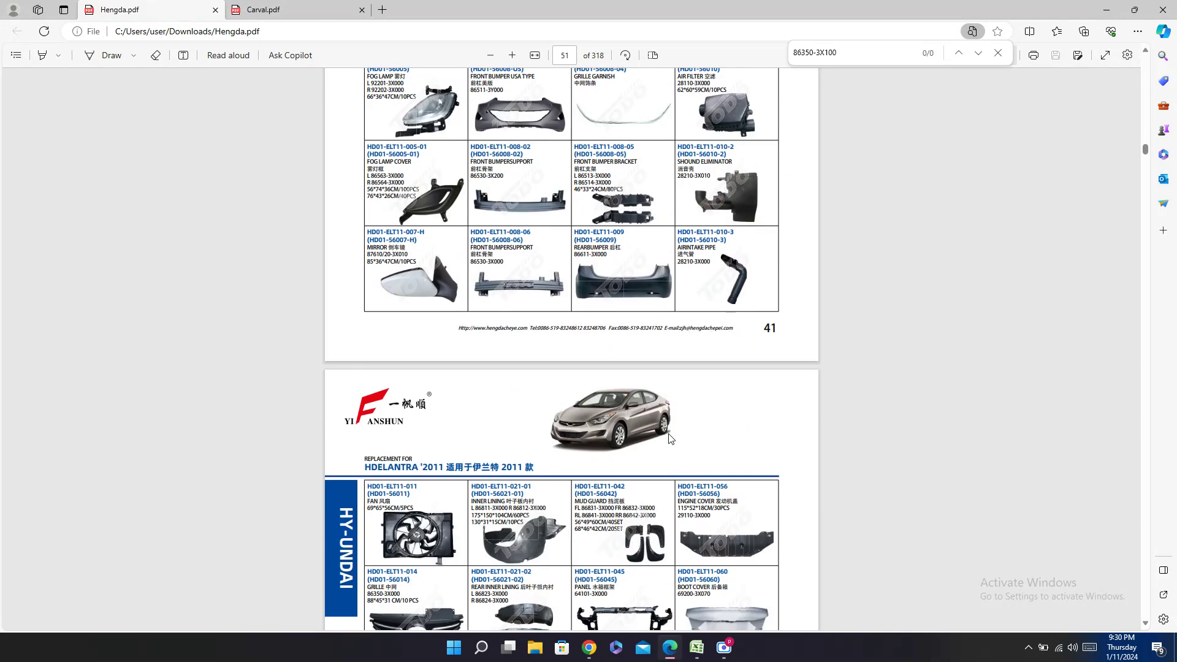
scroll(670, 438, down, 2)
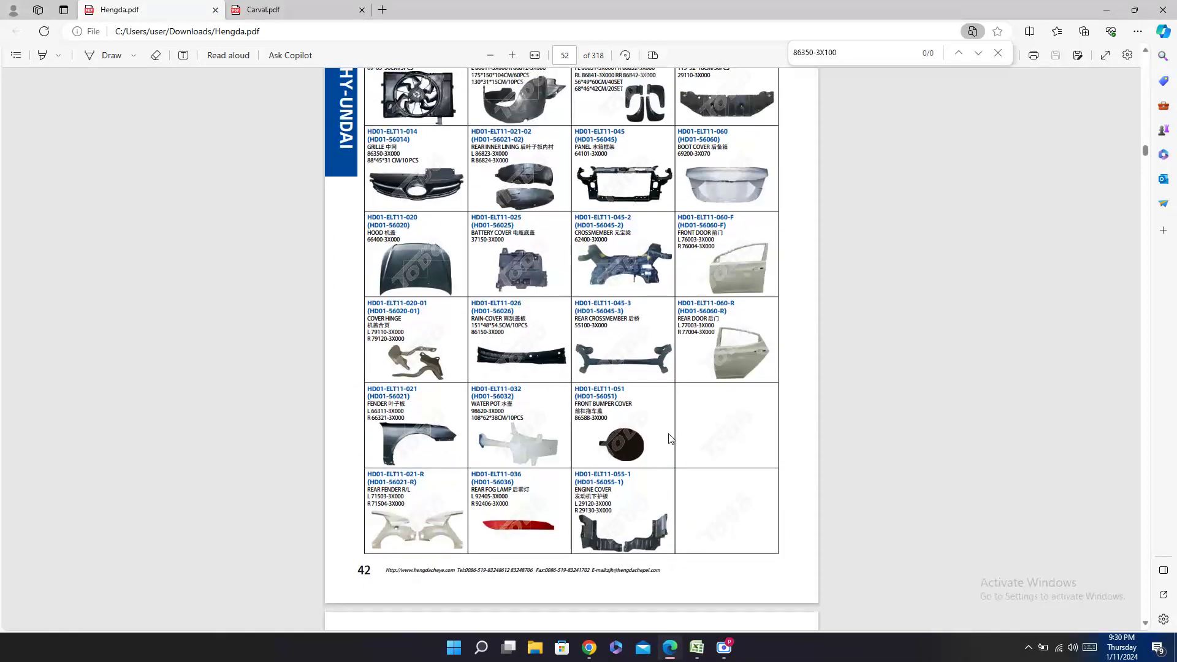
scroll(670, 438, up, 2)
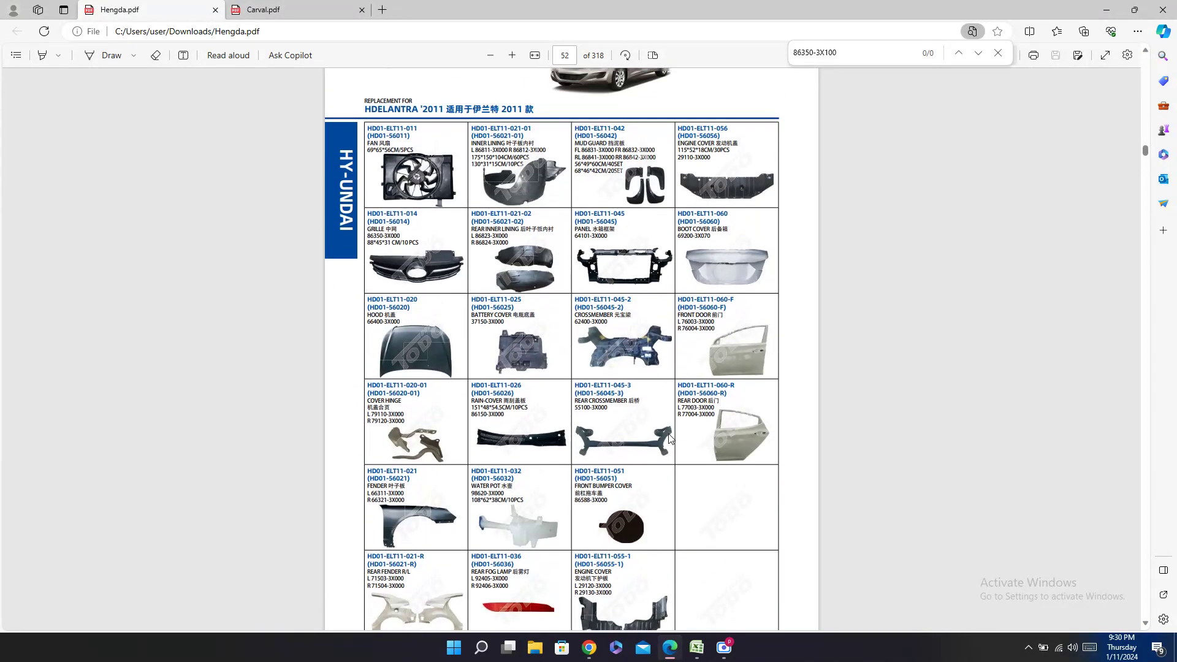
scroll(670, 437, down, 2)
scroll(670, 438, up, 20)
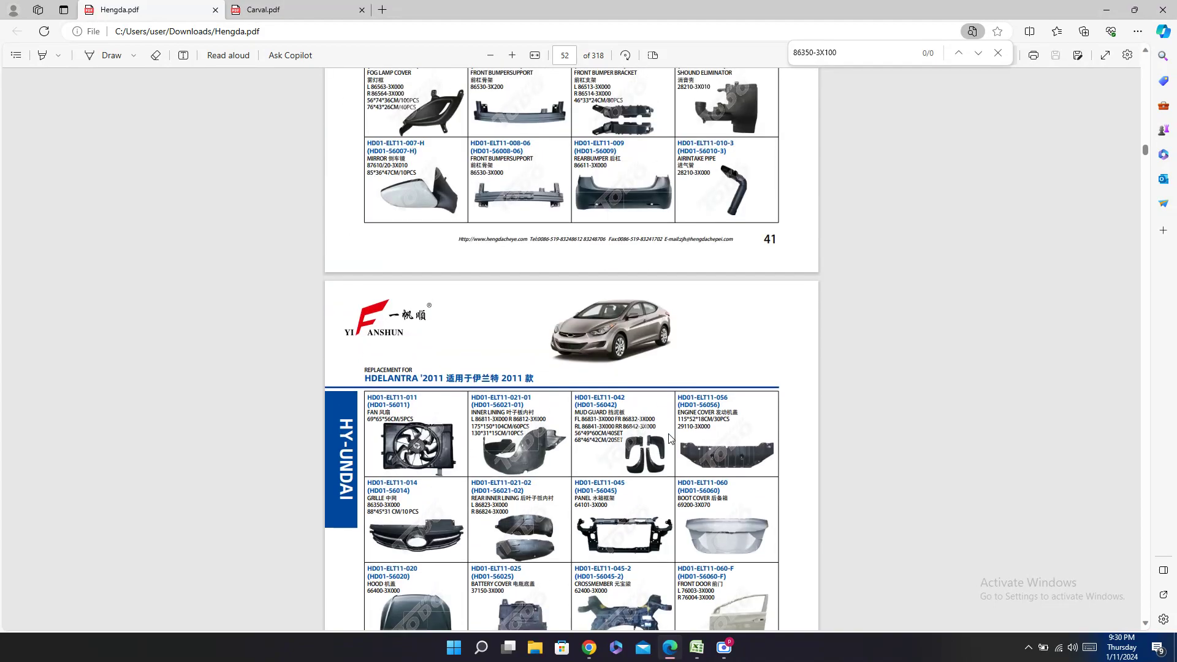
scroll(670, 437, up, 4)
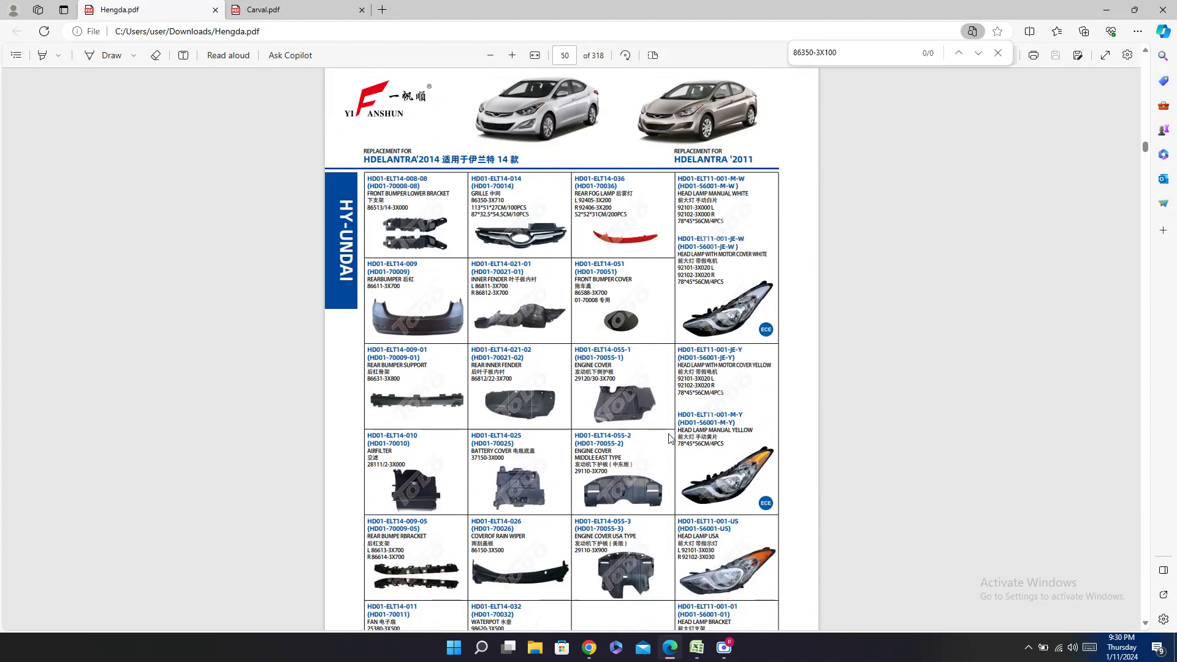
scroll(670, 438, down, 12)
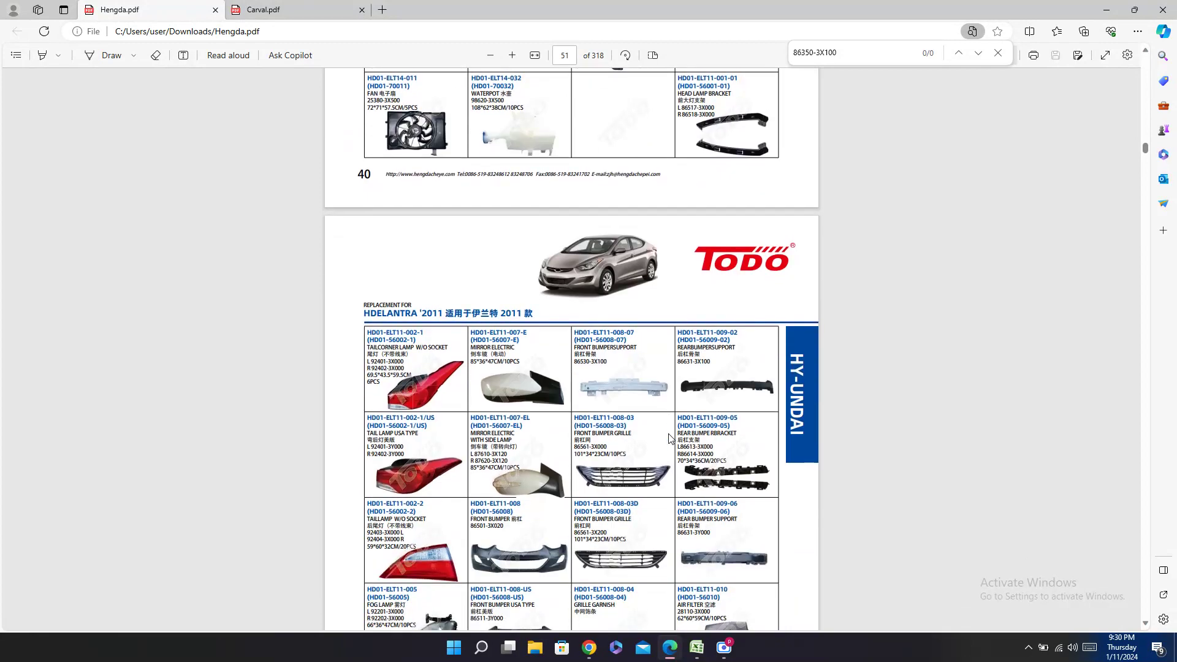
scroll(670, 438, down, 4)
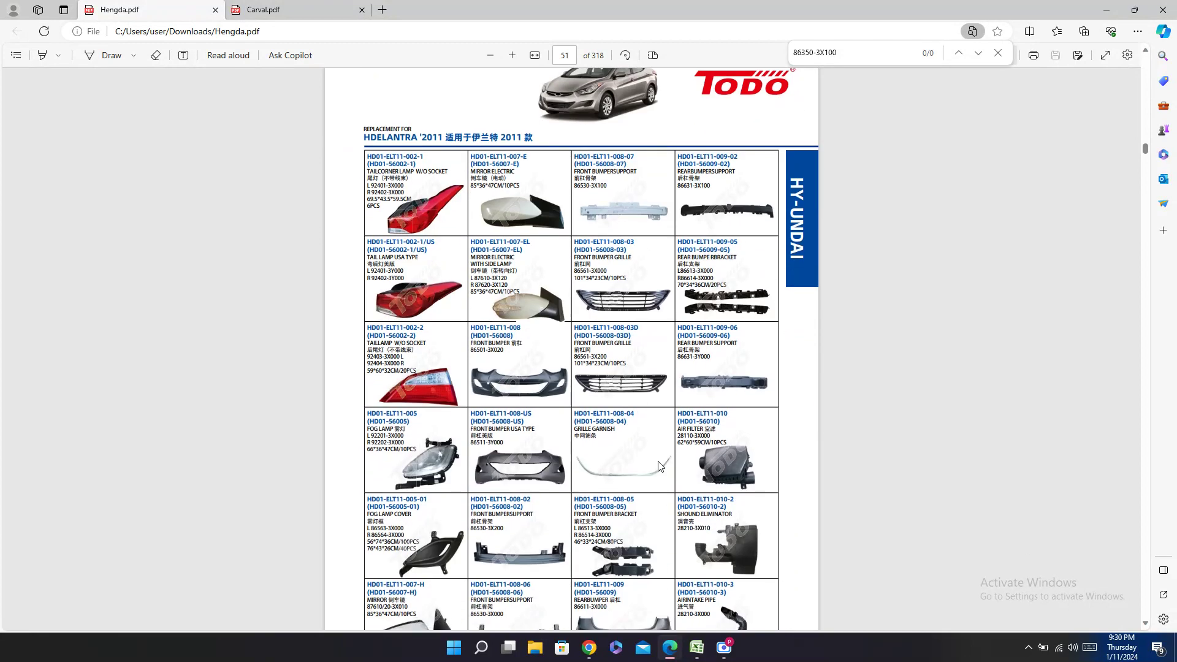
scroll(613, 502, down, 2)
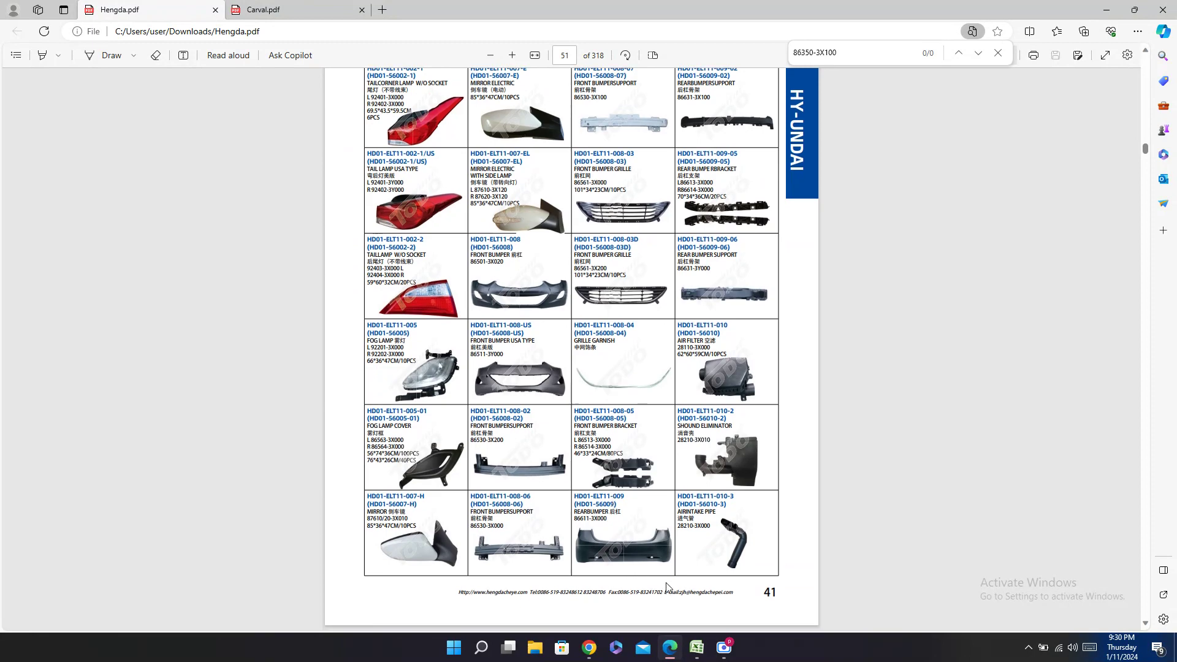
scroll(643, 489, down, 8)
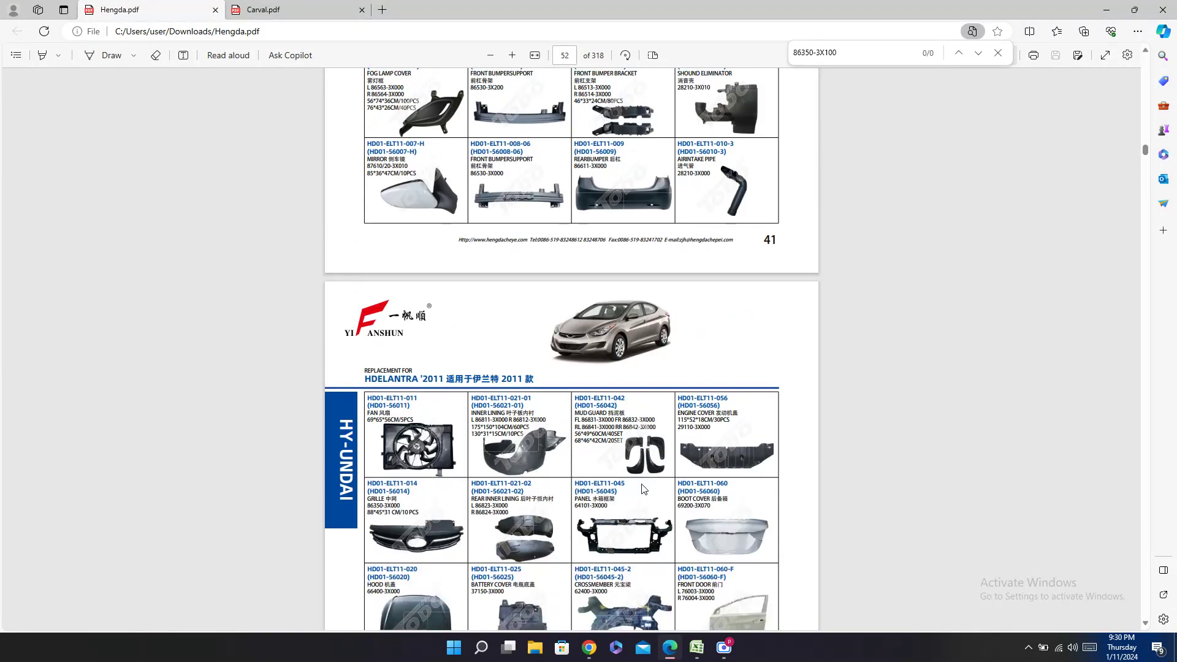
scroll(643, 489, down, 4)
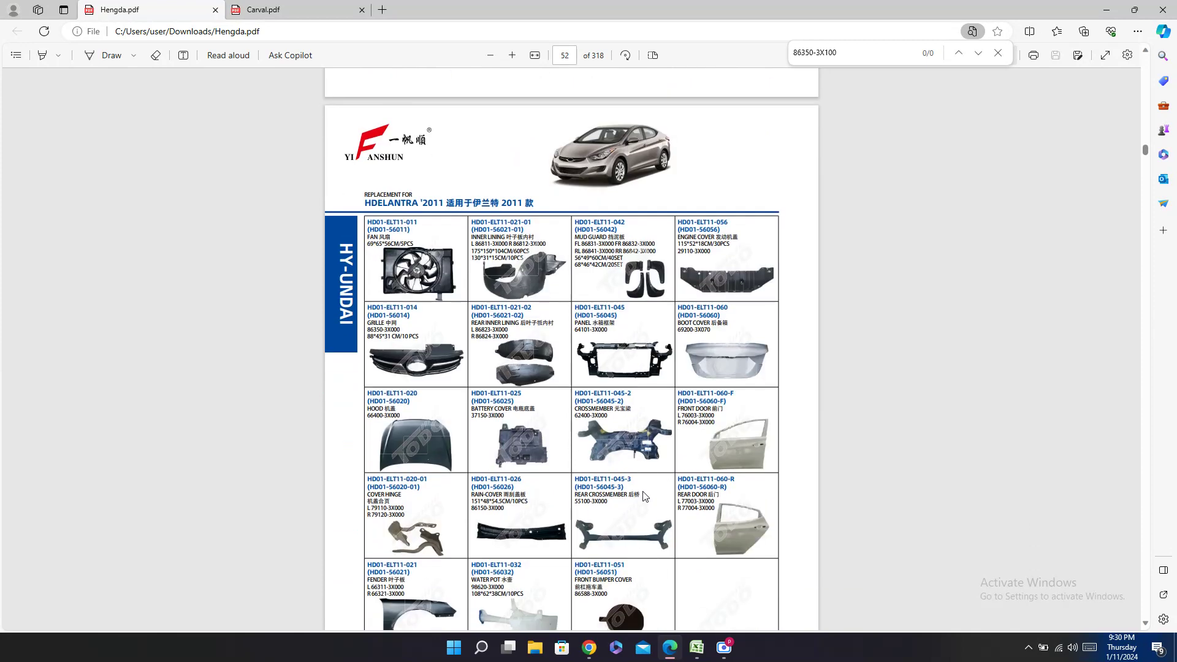
scroll(641, 498, down, 6)
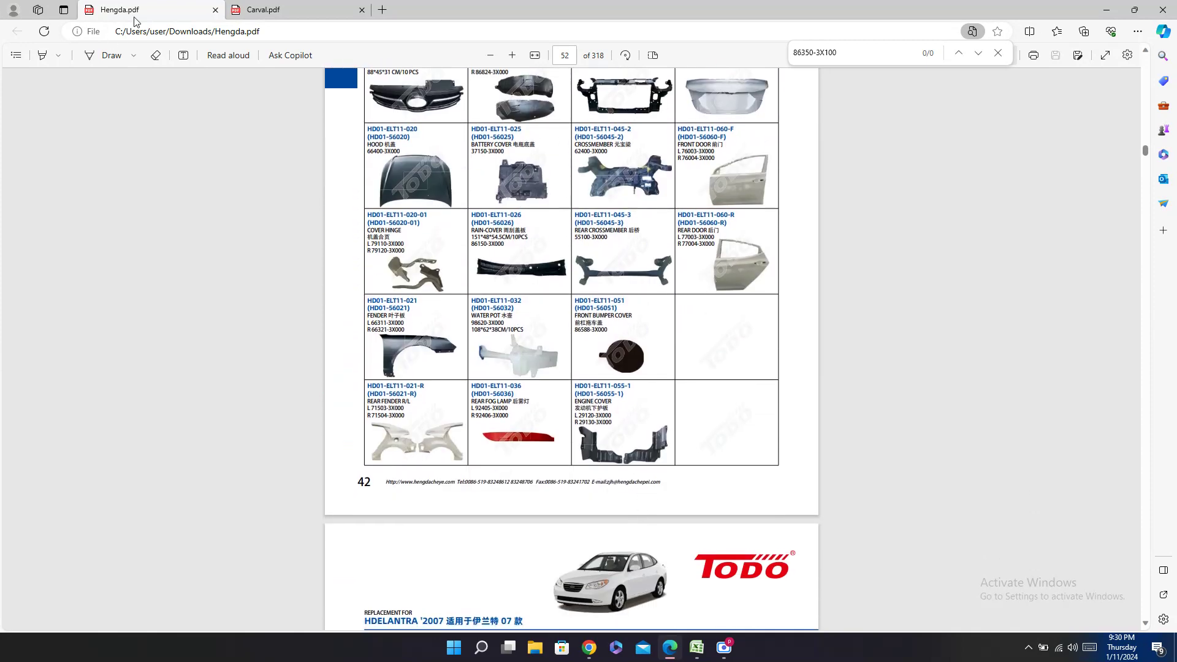
Step: Check the Carval catalogue, then return to the Hengda catalogue around page 51
click(381, 9)
click(291, 5)
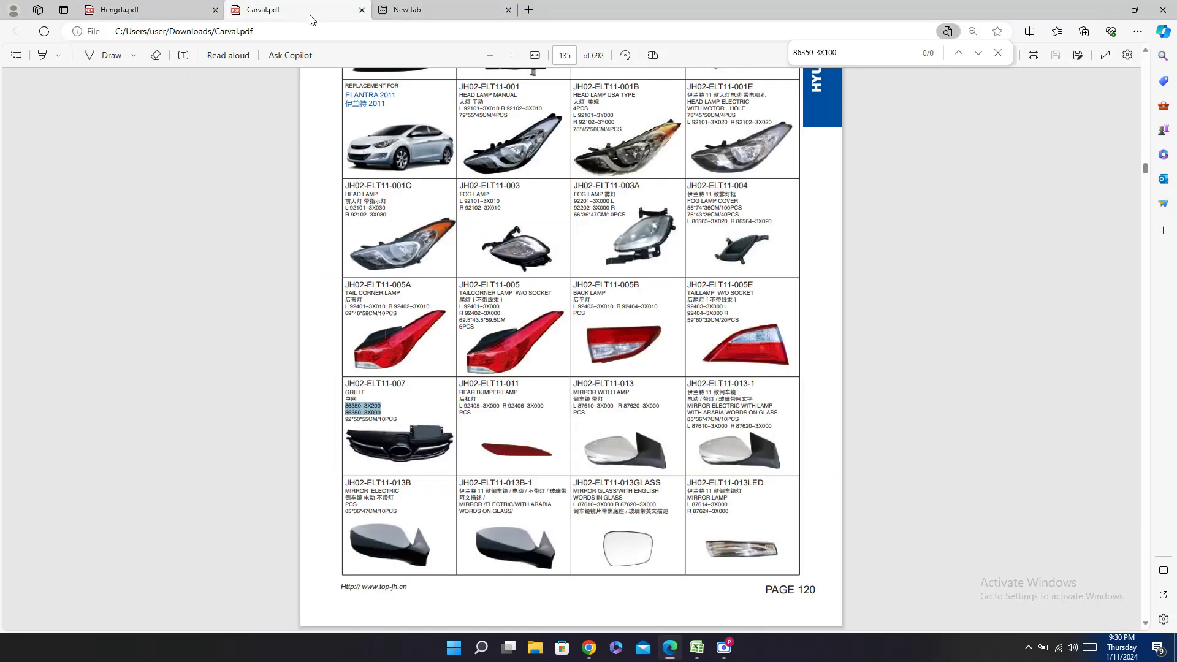
click(93, 4)
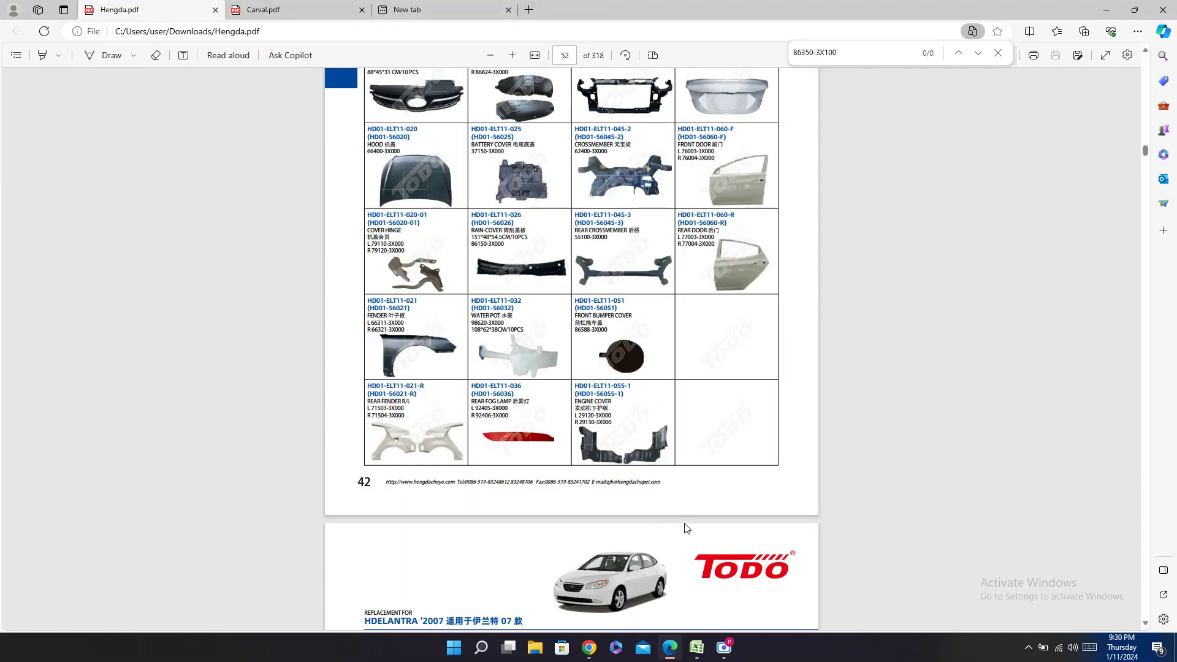
scroll(686, 528, down, 4)
scroll(686, 524, up, 4)
scroll(685, 524, up, 1)
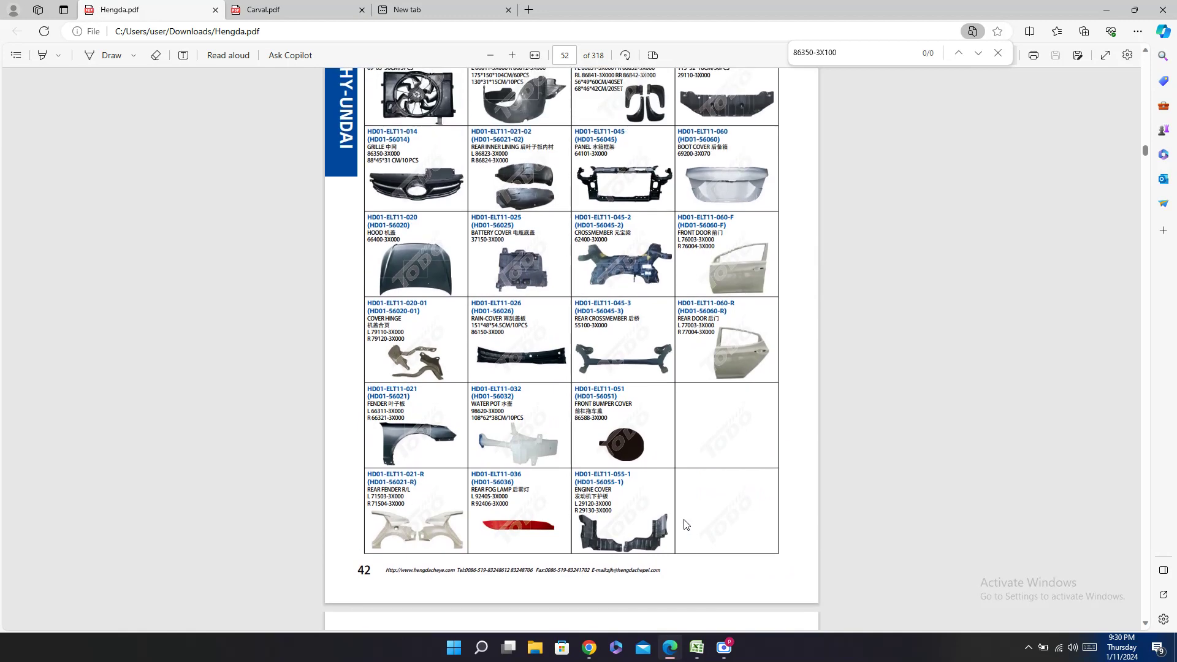
scroll(687, 526, up, 2)
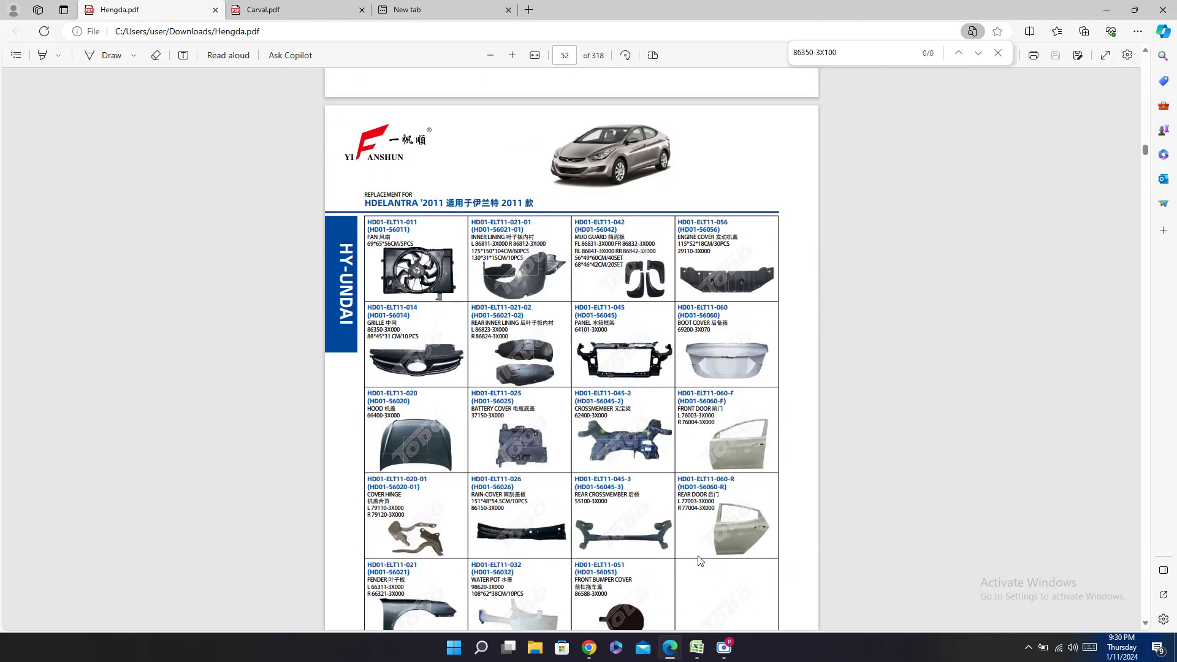
scroll(700, 561, up, 8)
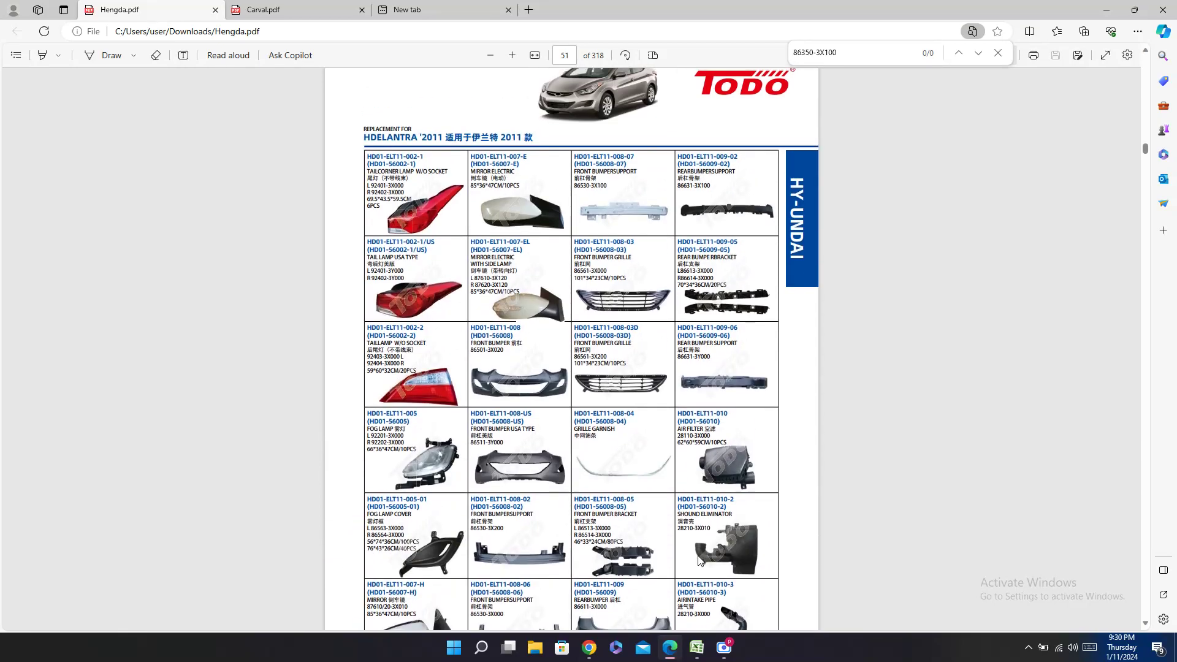
scroll(700, 560, down, 1)
scroll(700, 560, down, 1)
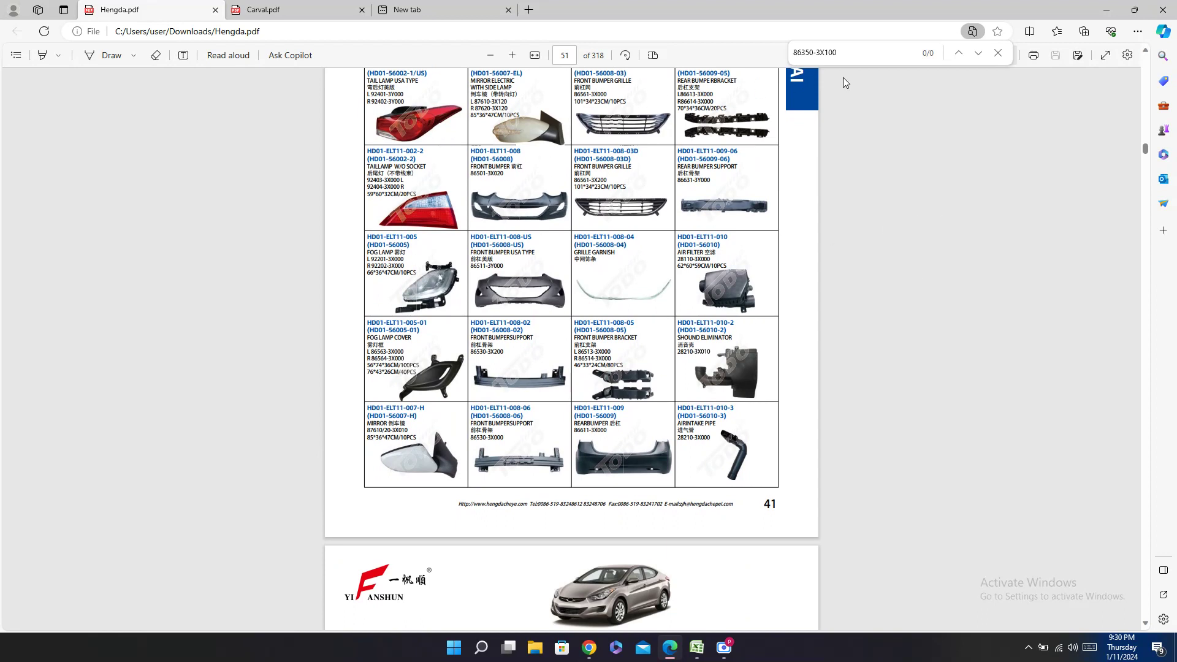
Step: Copy the grille's Hengda code HD01-ELT11-014 from Hengda.pdf into cell AC618
double_click(826, 52)
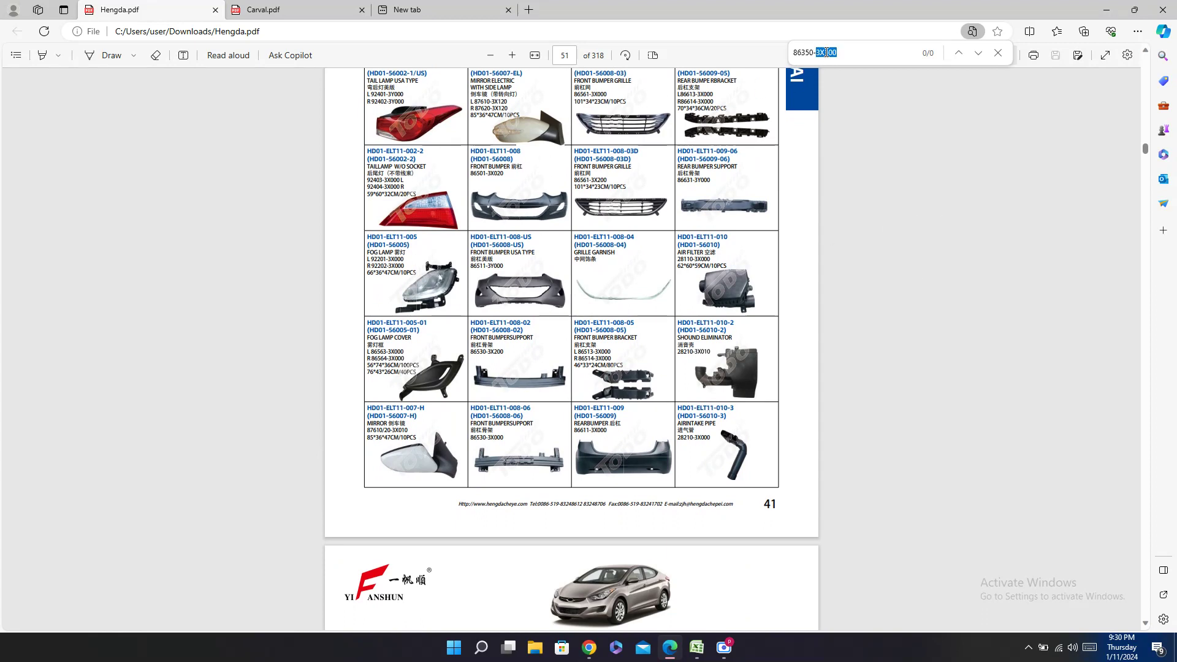
click(833, 53)
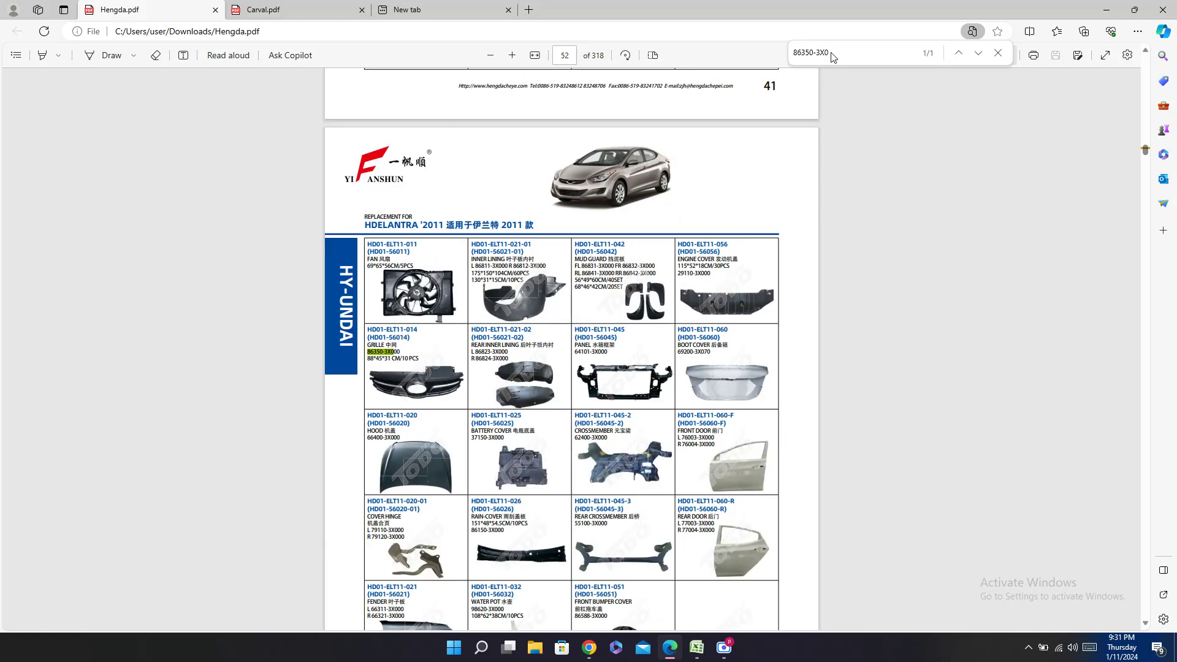
right_click(400, 330)
double_click(393, 332)
key(ctrl+c)
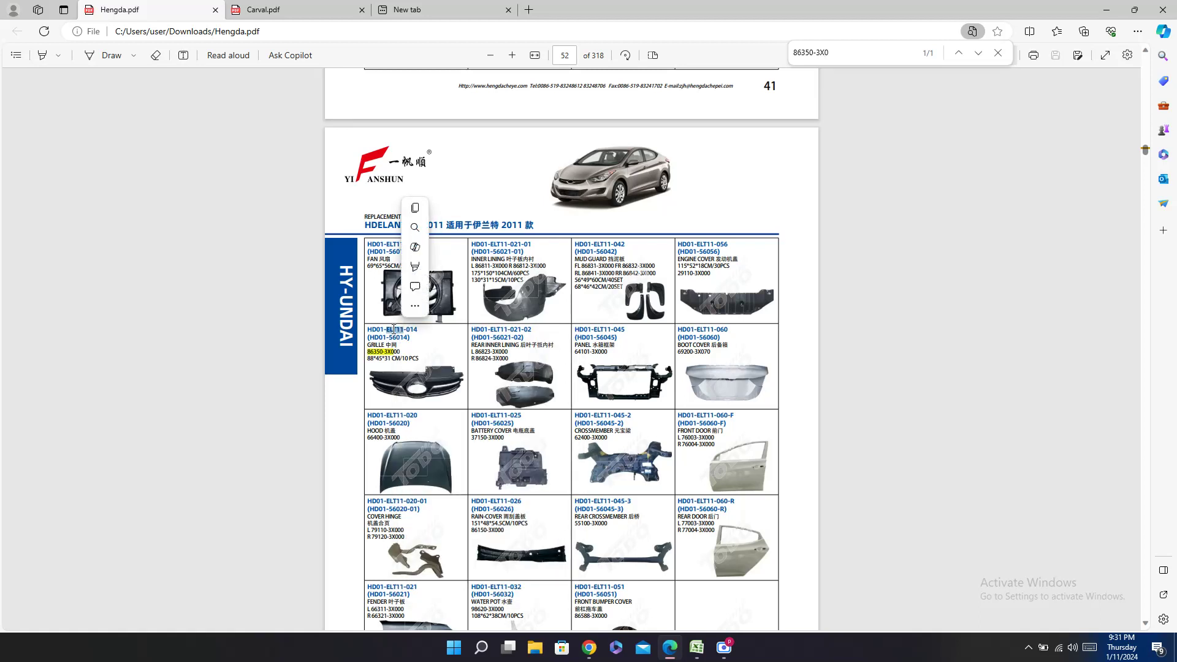
click(696, 648)
click(973, 337)
key(ctrl+v)
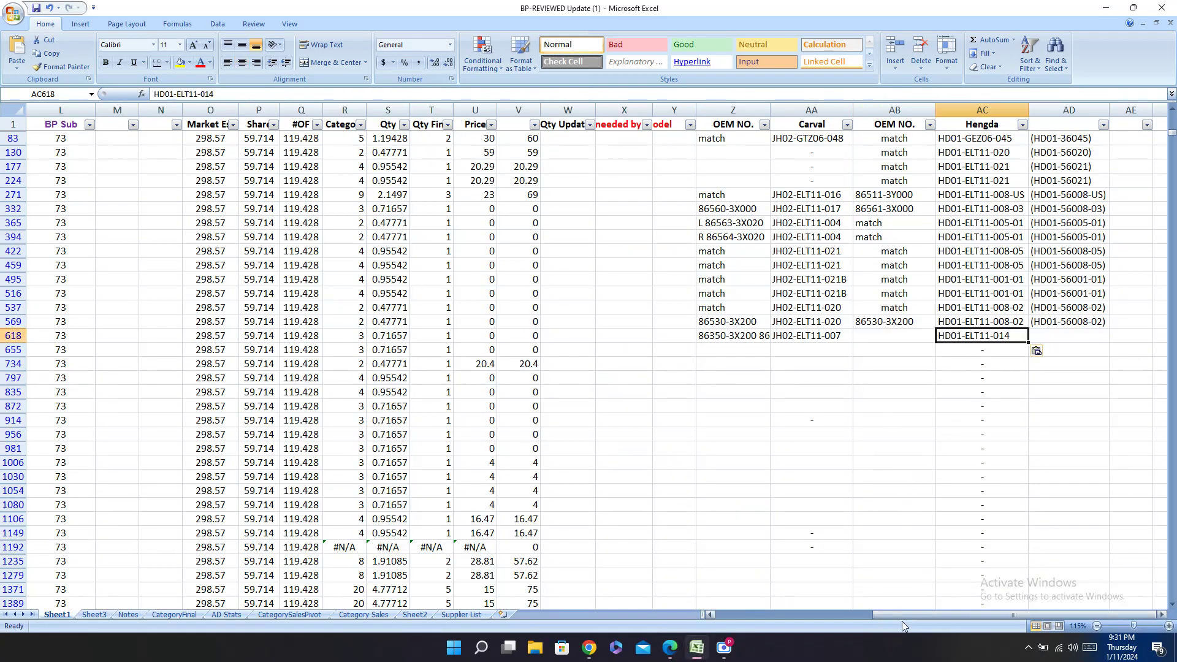
Step: Copy the grille's secondary Hengda code (HD01-56014) into cell AD618
click(671, 651)
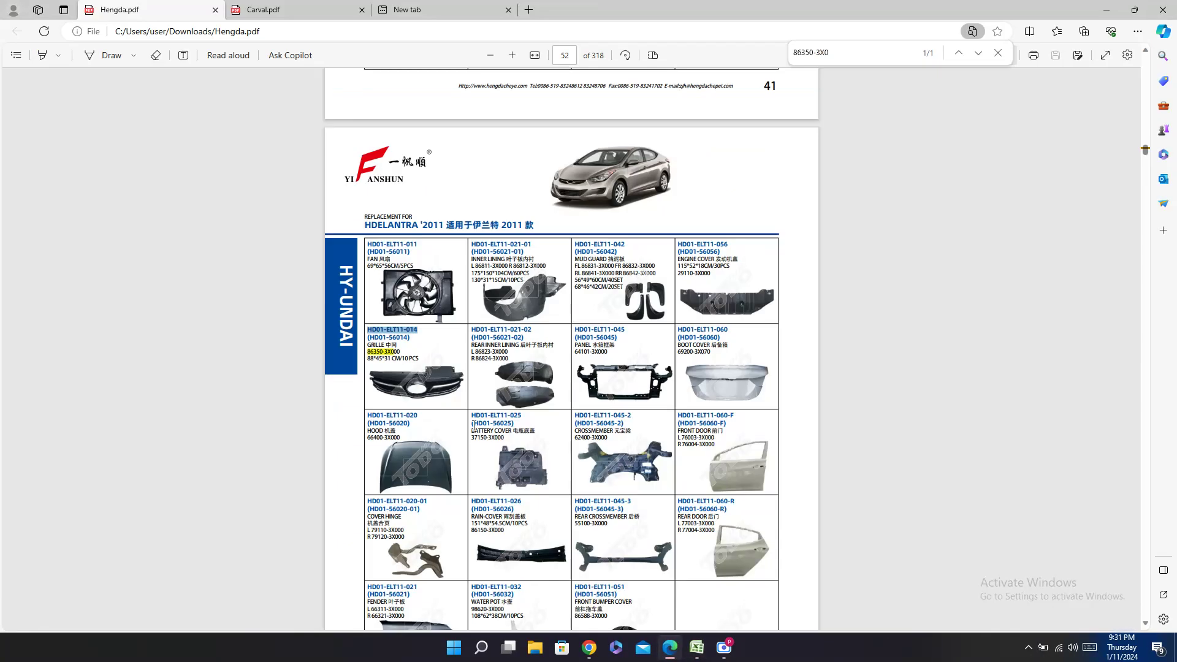
double_click(395, 337)
key(ctrl+c)
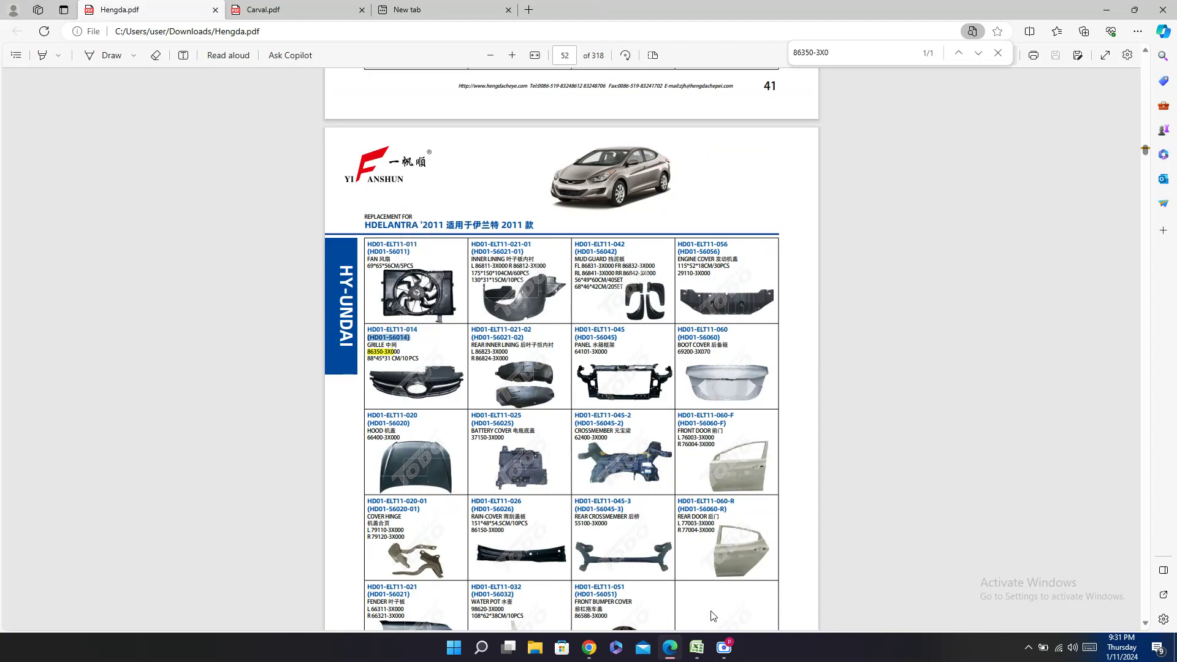
click(696, 649)
click(1074, 322)
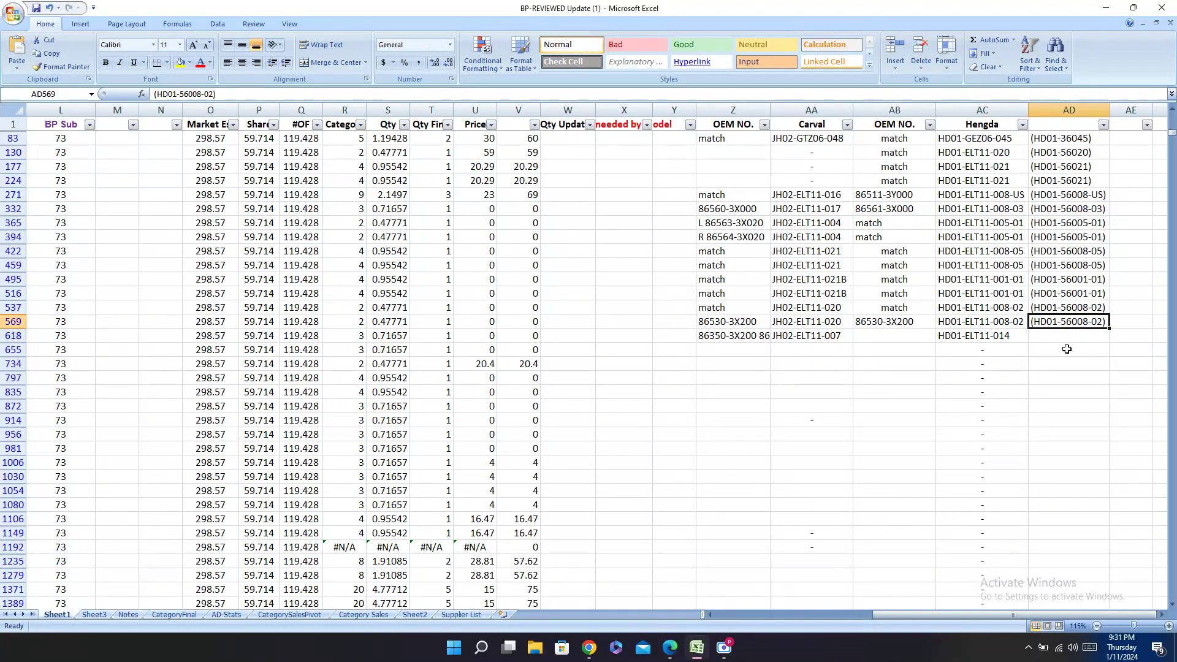
click(1047, 333)
key(ctrl+v)
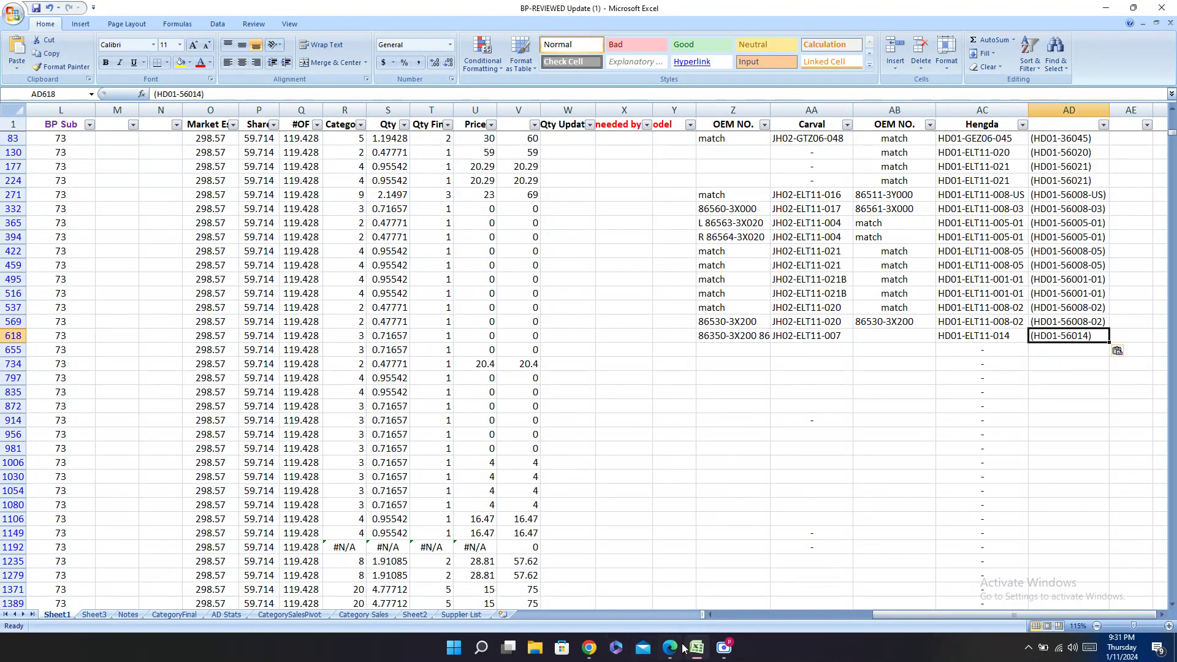
Step: Enter the grille's OEM number 86350-3X000 in AB618, then move on to row 655
click(670, 647)
double_click(386, 351)
key(ctrl+c)
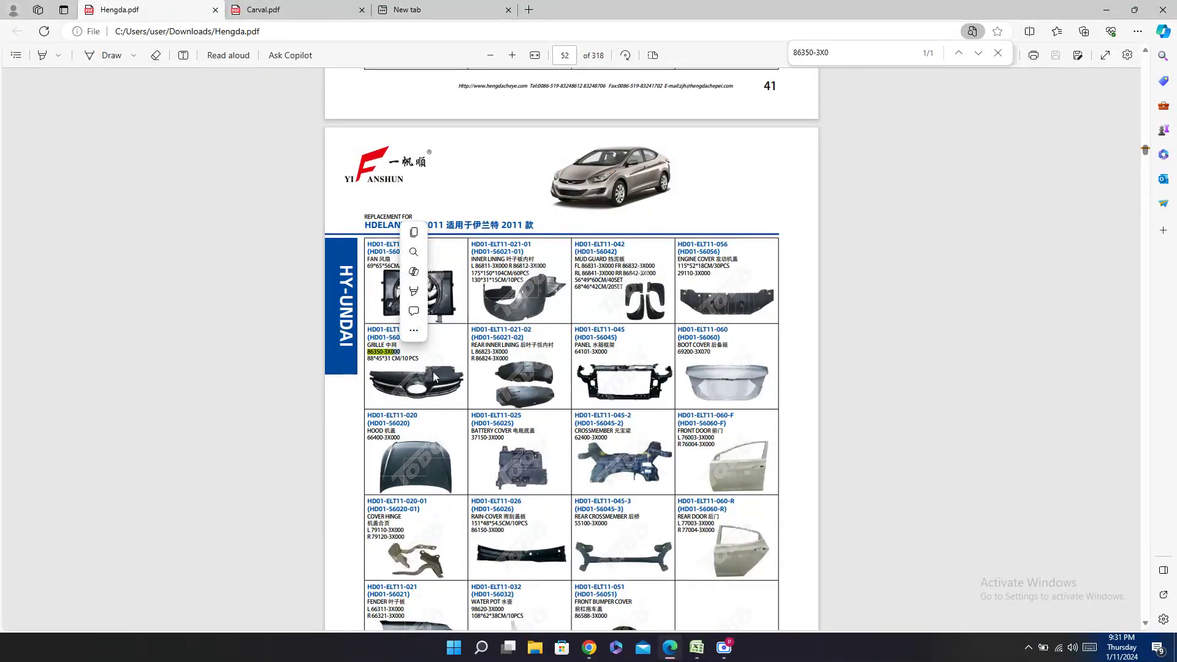
click(696, 648)
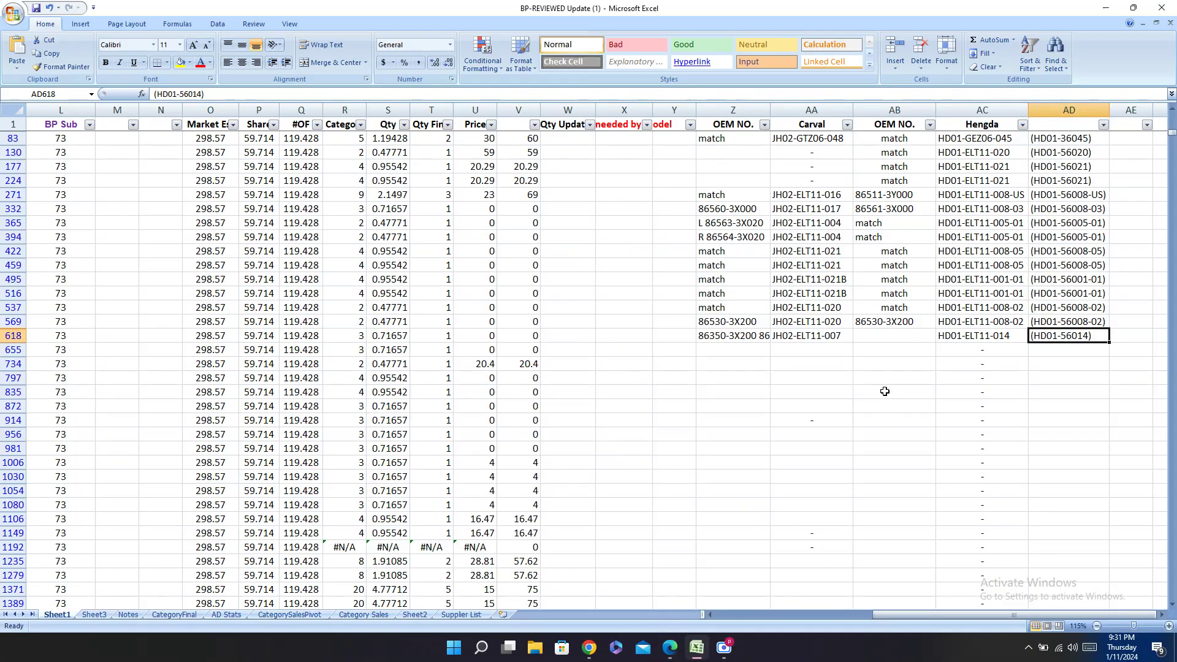
click(892, 338)
key(ctrl+v)
key(Return)
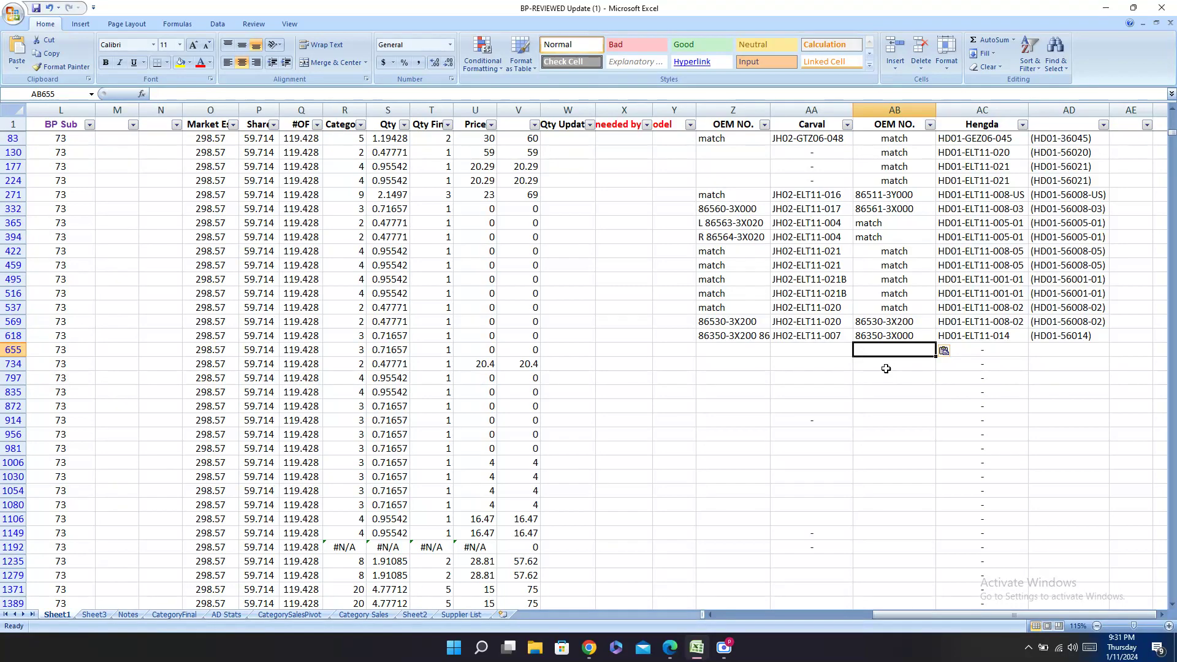
key(Left)
key(Left)
key(Left)
key(Left)
key(Left)
key(Left)
key(Left)
key(Left)
key(Left)
key(Left)
key(Left)
key(Left)
key(Left)
key(Left)
key(Left)
key(Left)
key(Left)
key(Left)
key(Left)
key(Left)
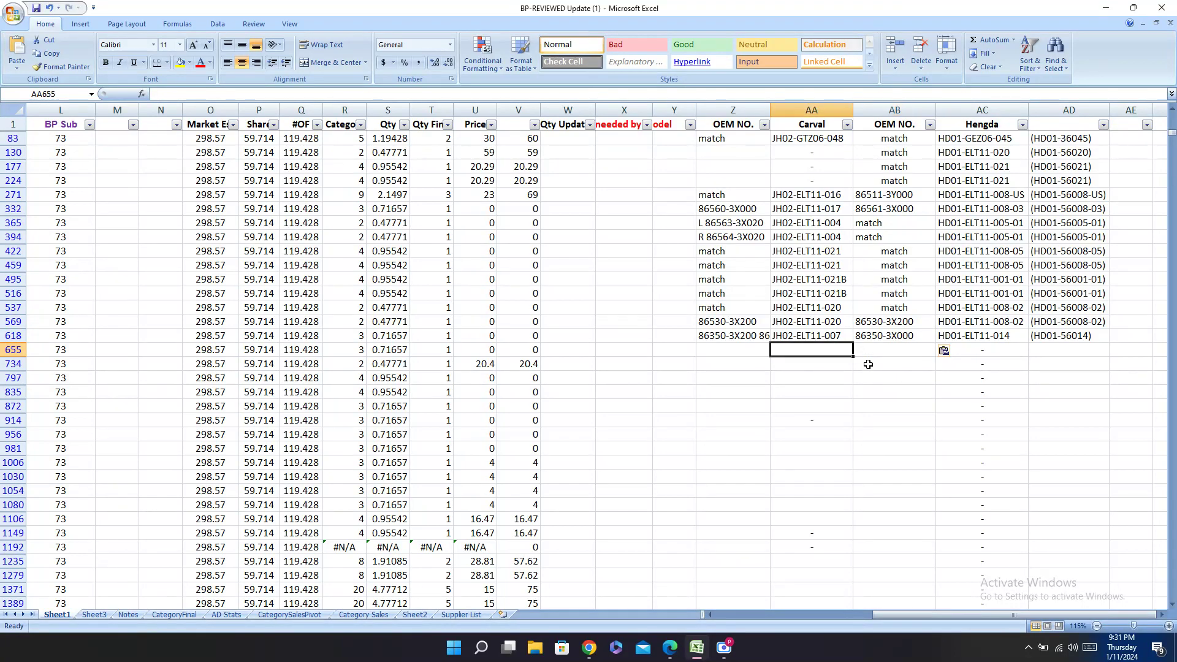
Step: Cancel the stray edit and search the Hengda and Carval catalogs for part 86352-3X100
text(000)
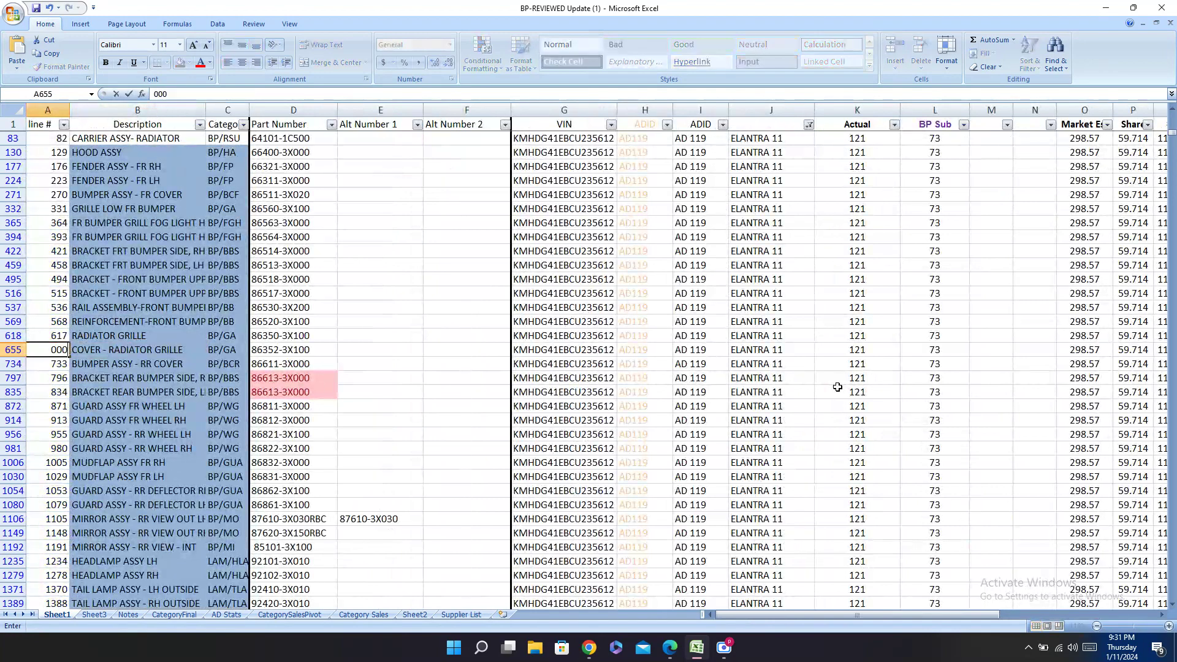
key(Escape)
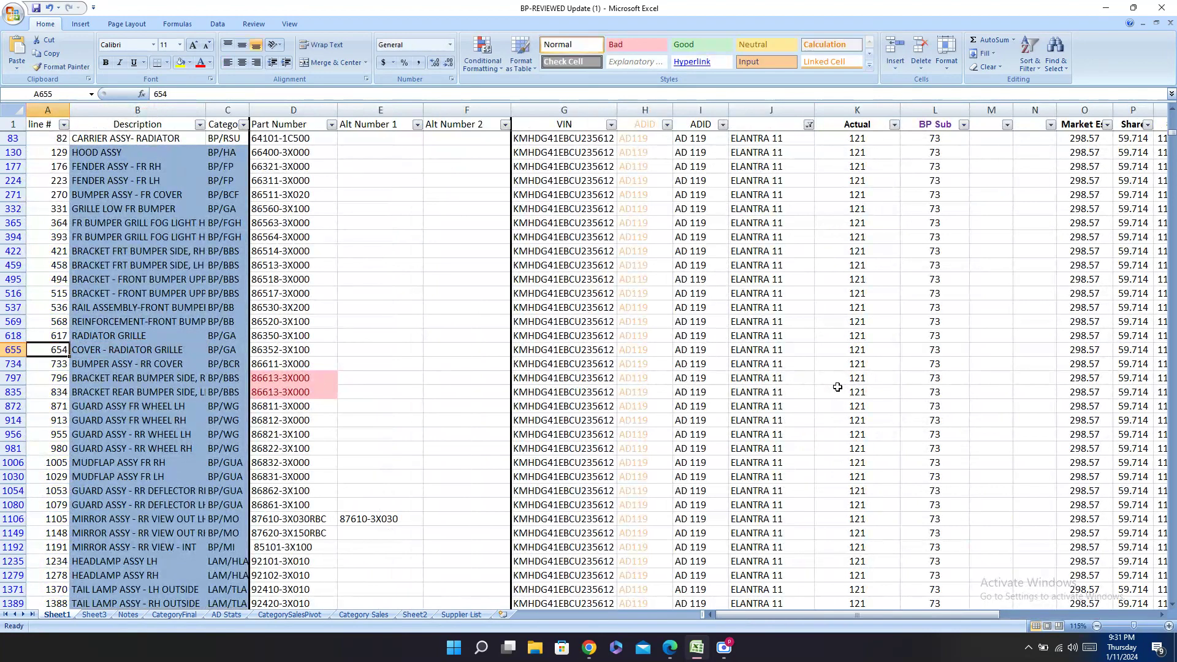
key(Right)
key(Right)
key(Right)
key(ctrl+c)
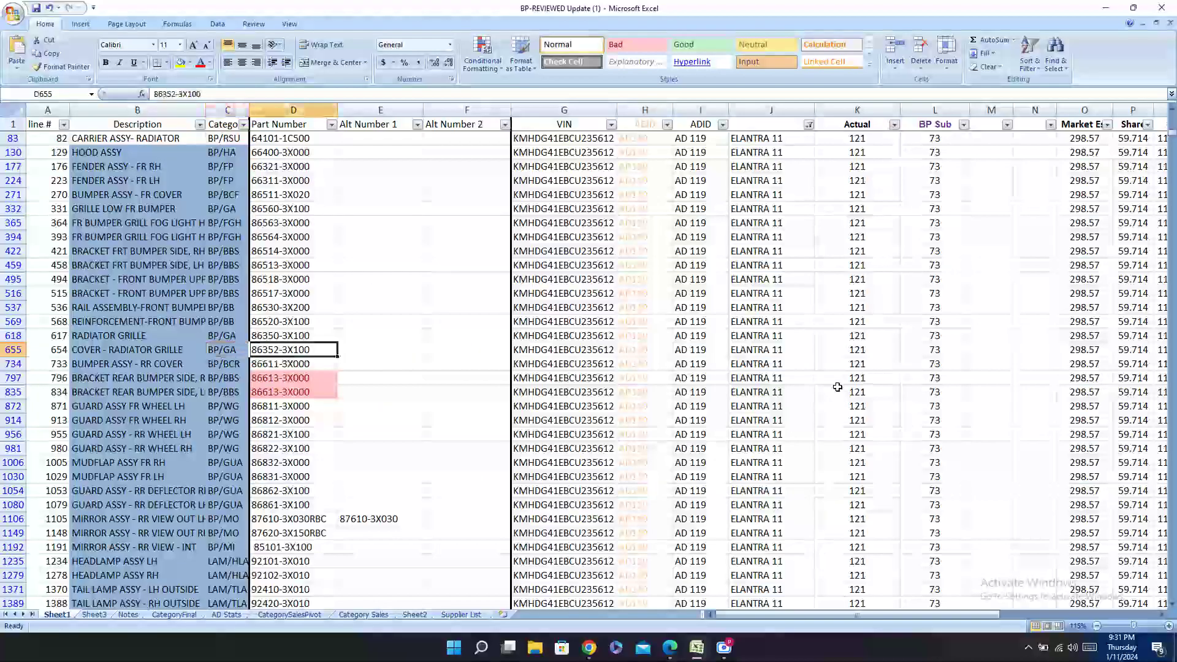
key(alt+Tab)
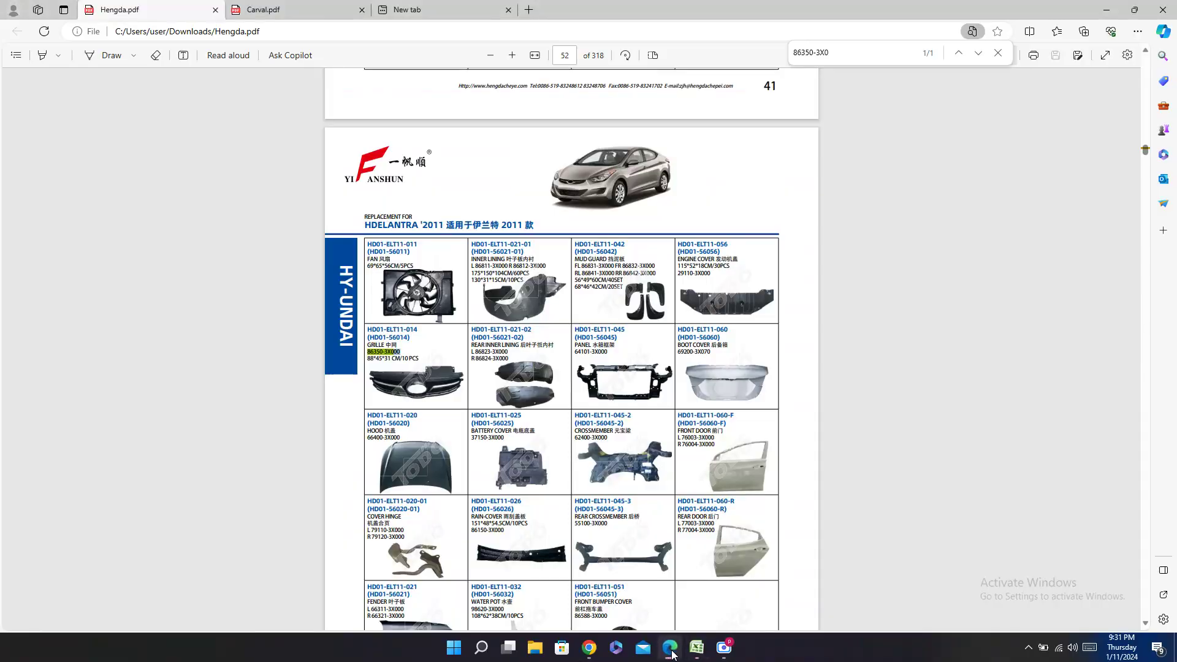
key(ctrl+f)
key(ctrl+v)
click(248, 7)
key(ctrl+f)
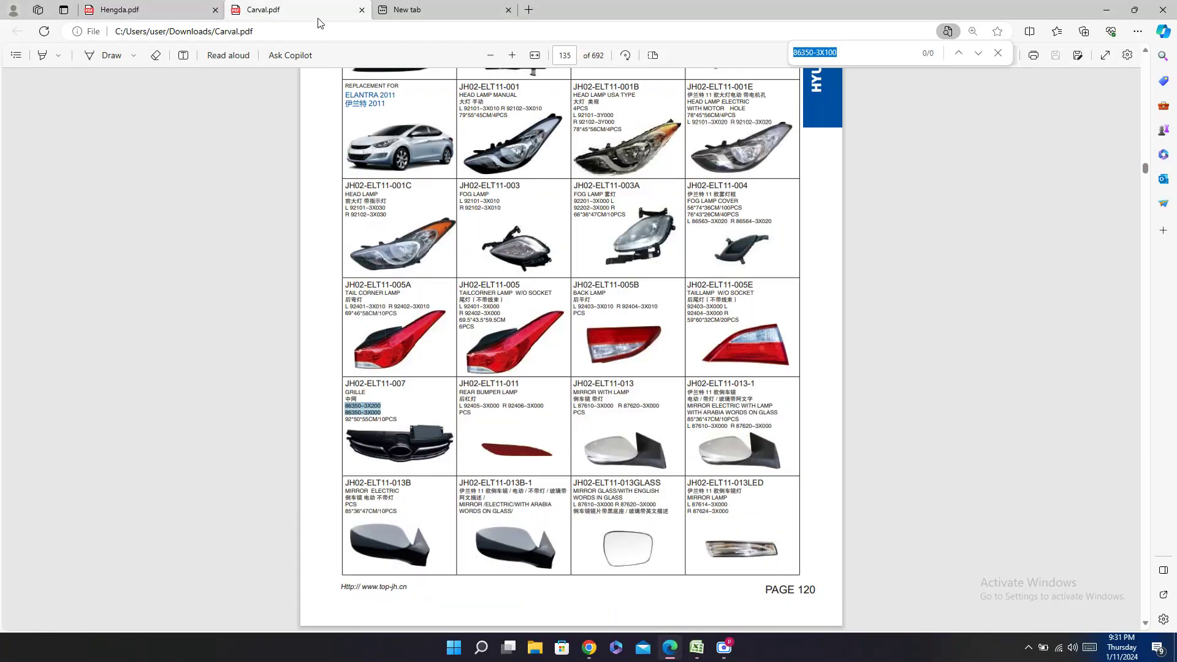
key(Return)
Step: Shorten the search term to 86352-3X in both catalogs, which still finds no match
click(509, 10)
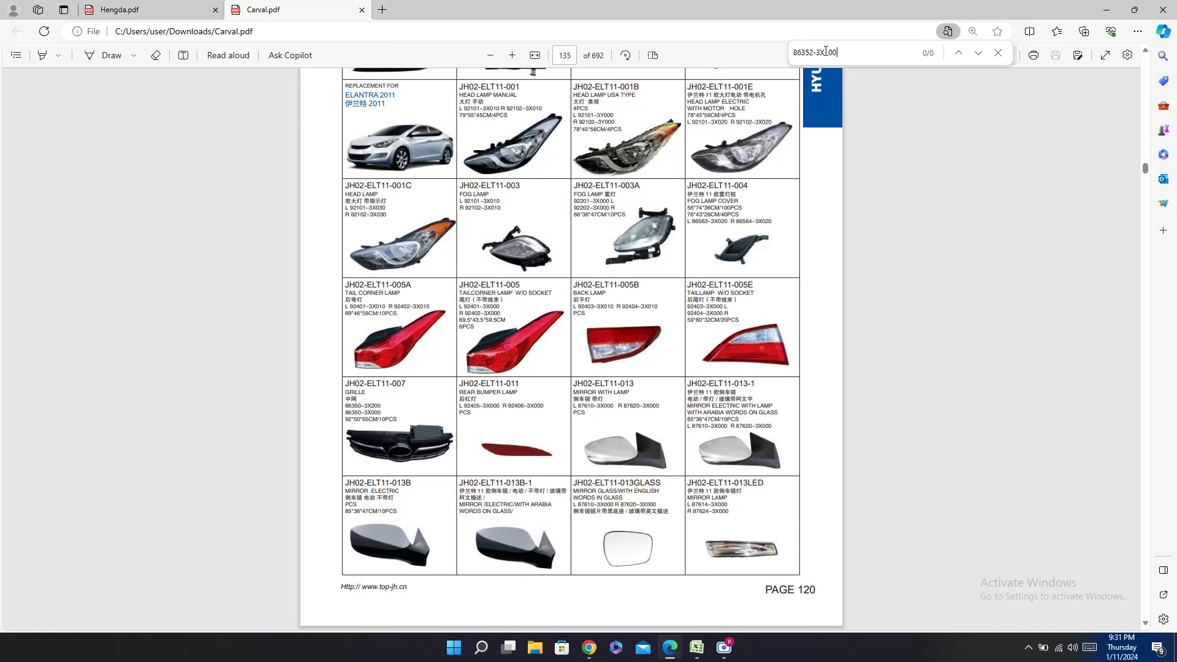
click(827, 52)
key(Delete)
key(Delete)
click(123, 9)
drag(829, 52, 869, 51)
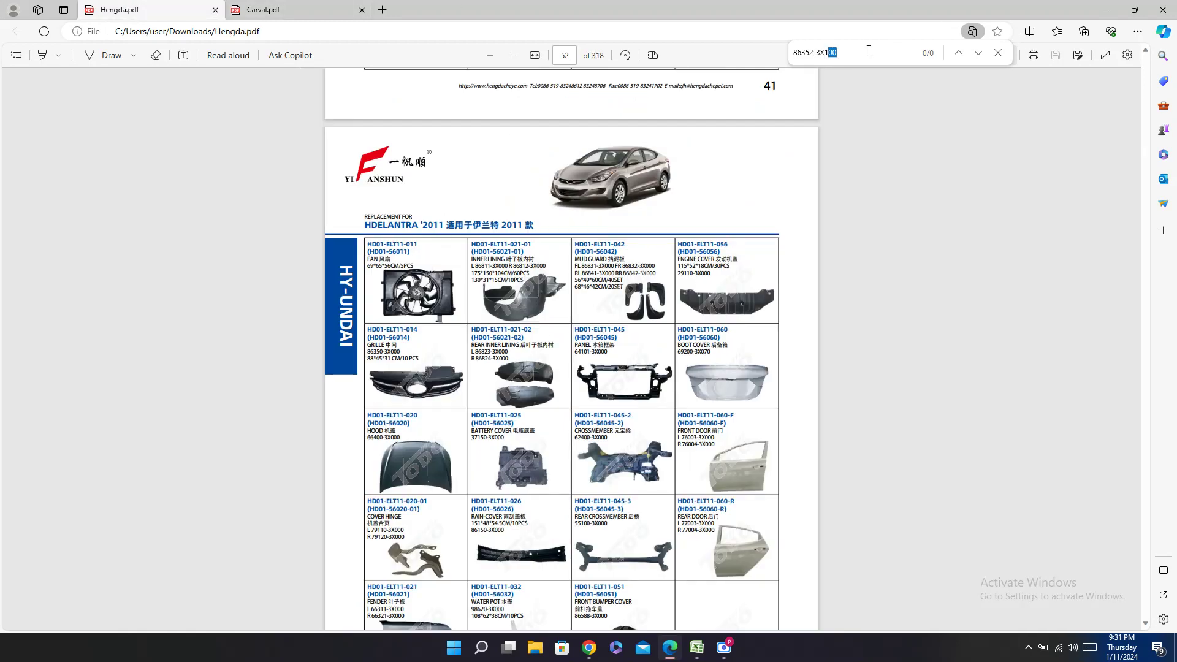
key(BackSpace)
Step: Return to the spreadsheet and select Carval cell AA655, leaving it empty
click(697, 648)
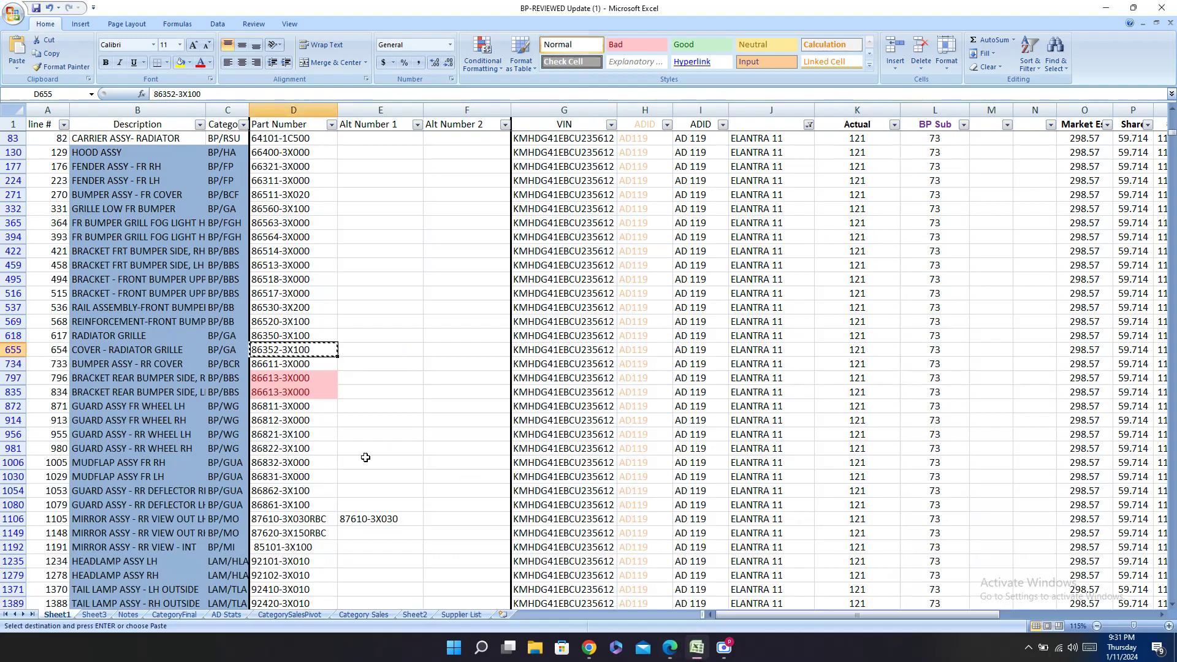
drag(11, 353, 11, 353)
click(11, 353)
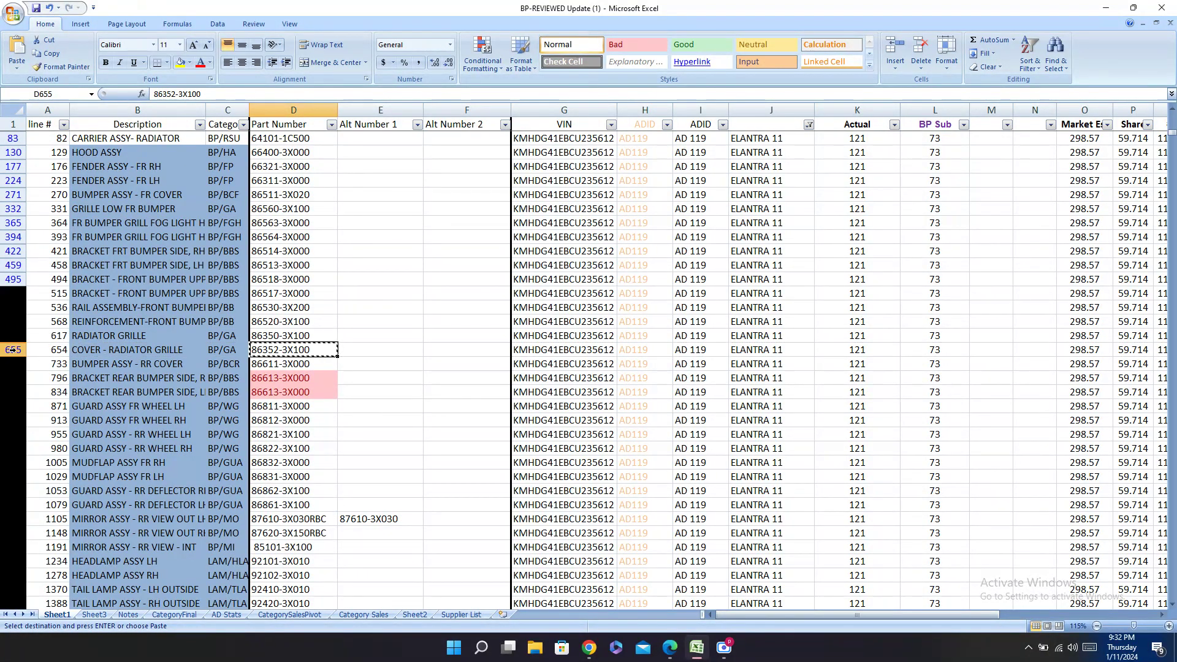
drag(805, 615, 965, 615)
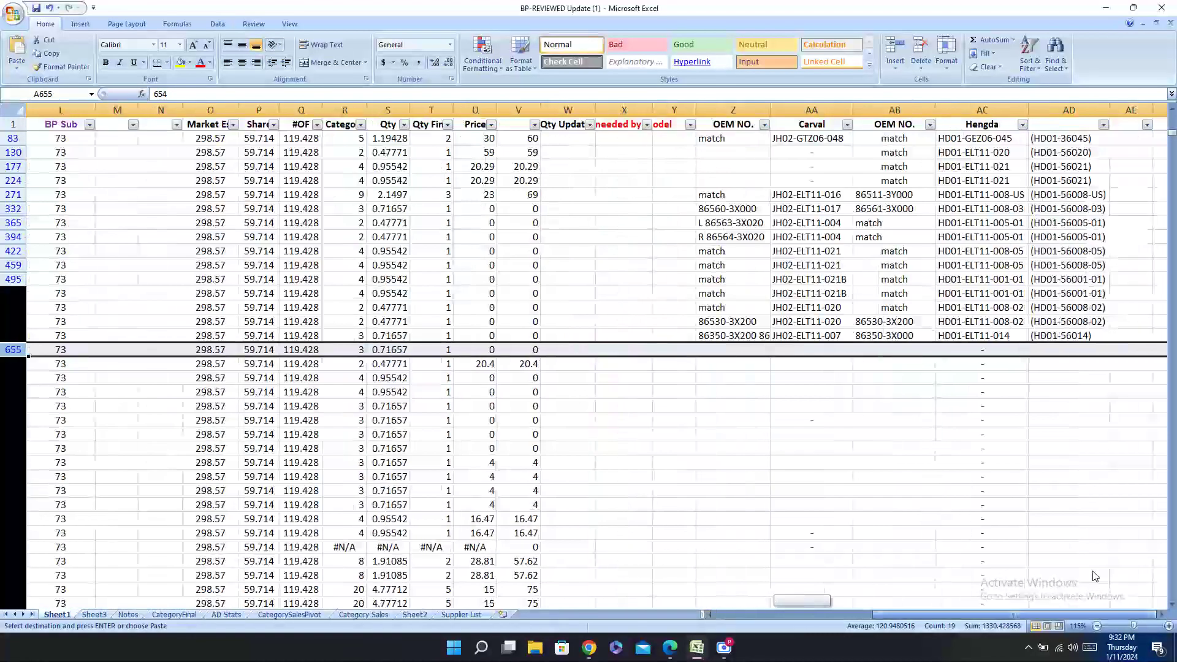
click(811, 350)
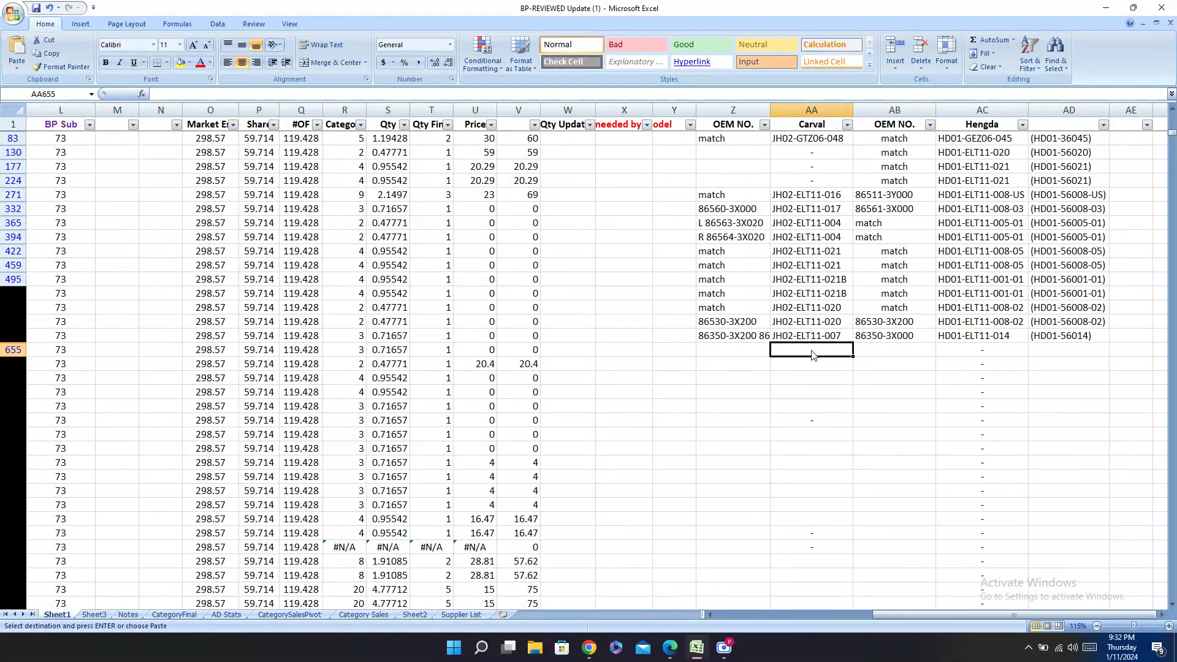
Step: Copy row 734's part number 86611-3X000 and search the Hengda and Carval catalogs for it
key(Return)
key(Left)
key(Left)
key(Left)
key(Left)
key(Left)
key(Left)
key(Left)
key(Left)
key(Left)
key(Left)
key(Left)
key(Left)
key(Left)
key(Left)
key(Left)
key(Left)
key(Left)
key(Left)
key(Left)
key(Left)
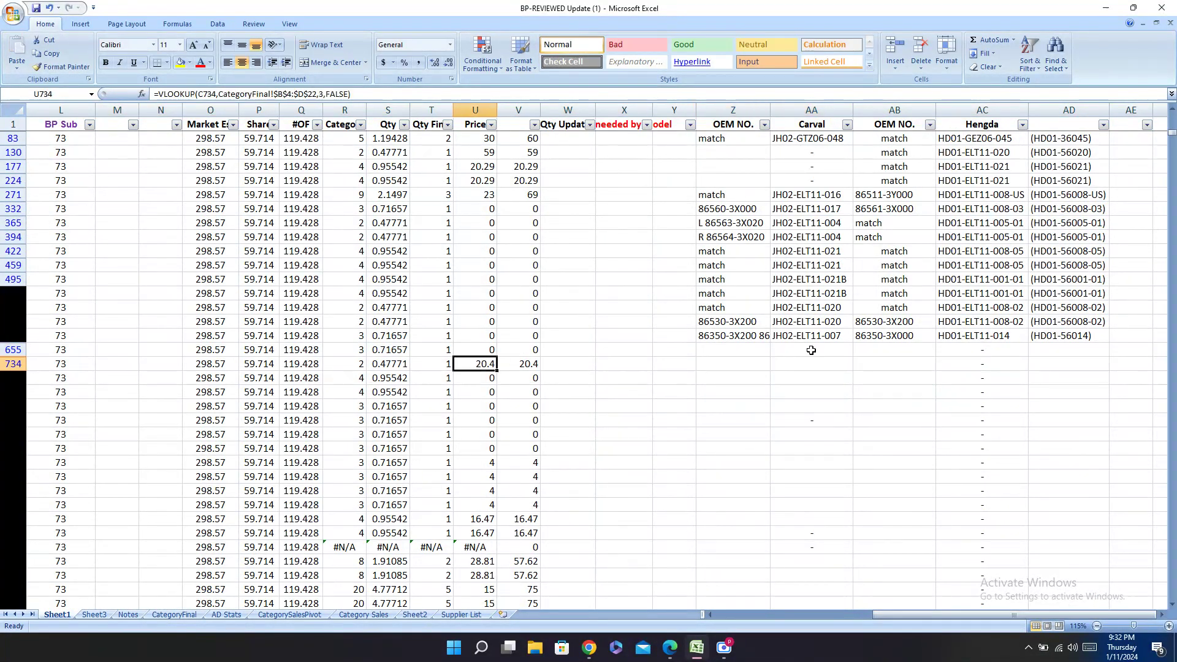
key(Right)
key(Right)
key(Right)
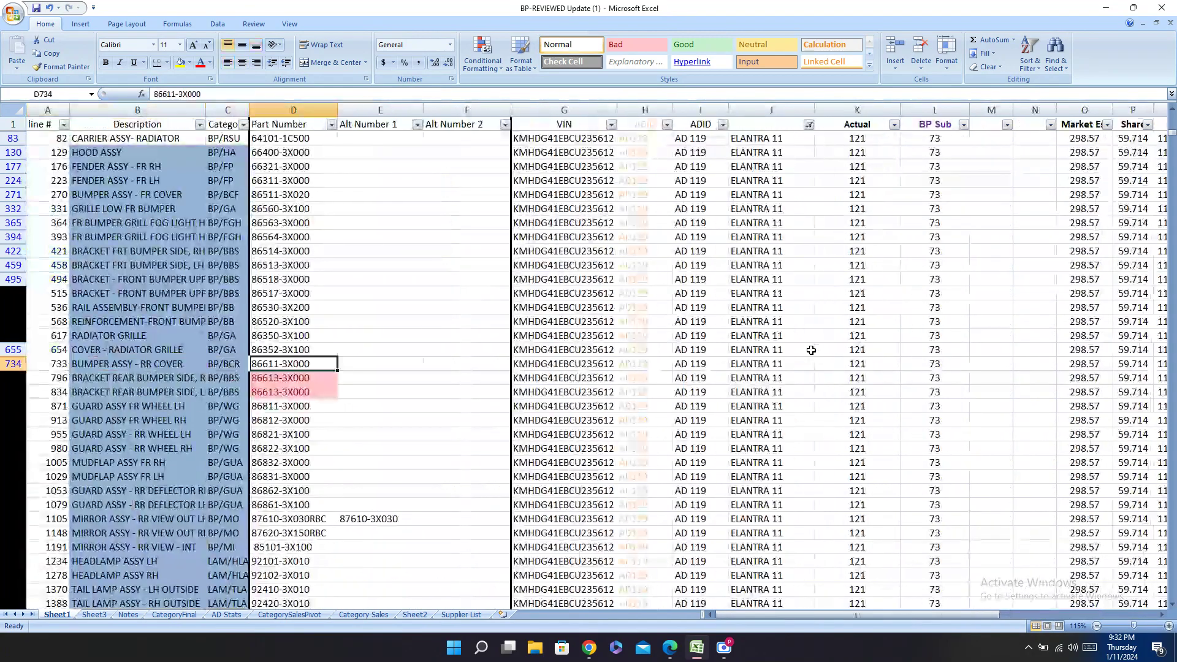
key(ctrl+c)
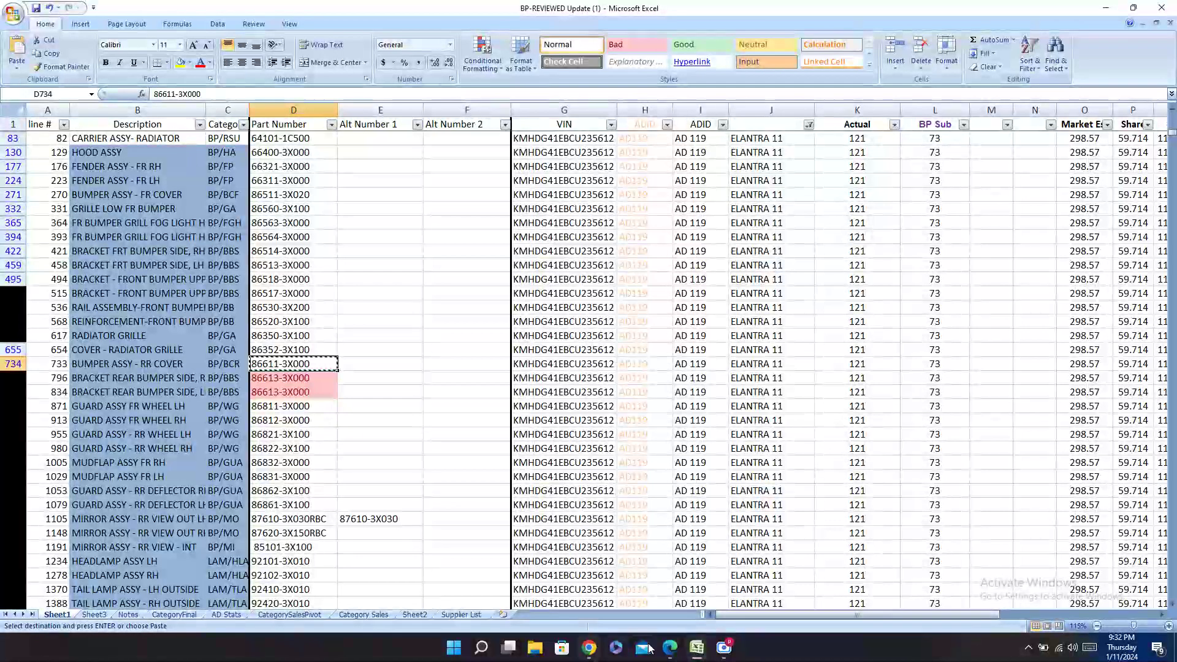
key(alt+Tab)
key(ctrl+f)
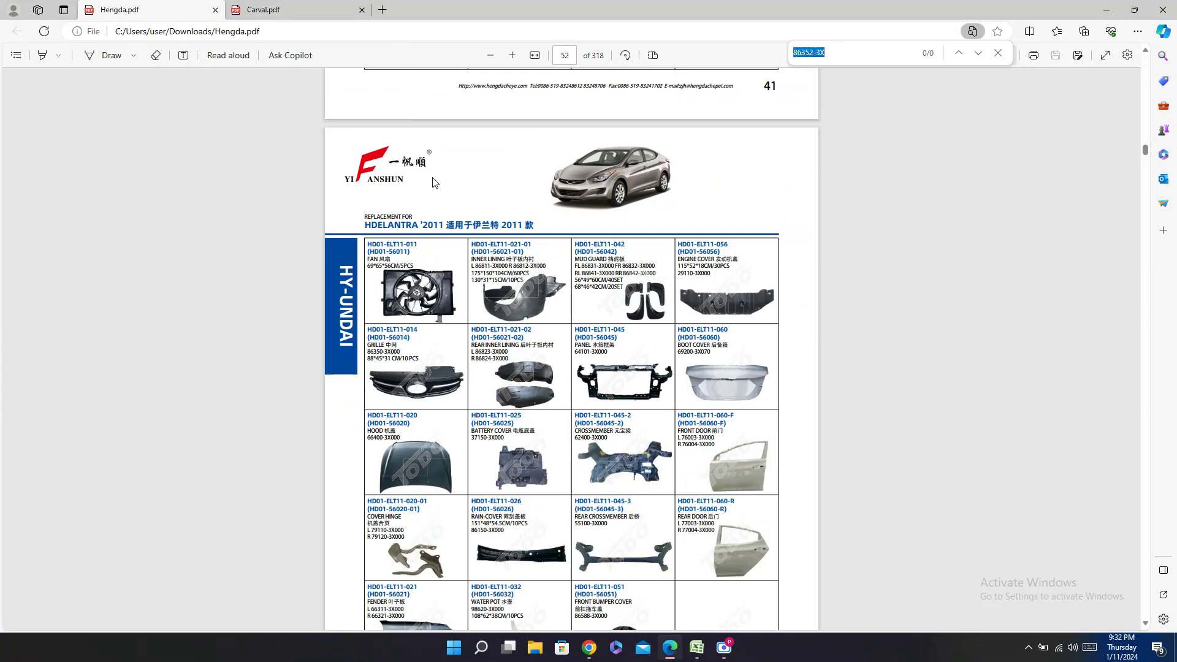
key(ctrl+v)
click(321, 10)
key(ctrl+f)
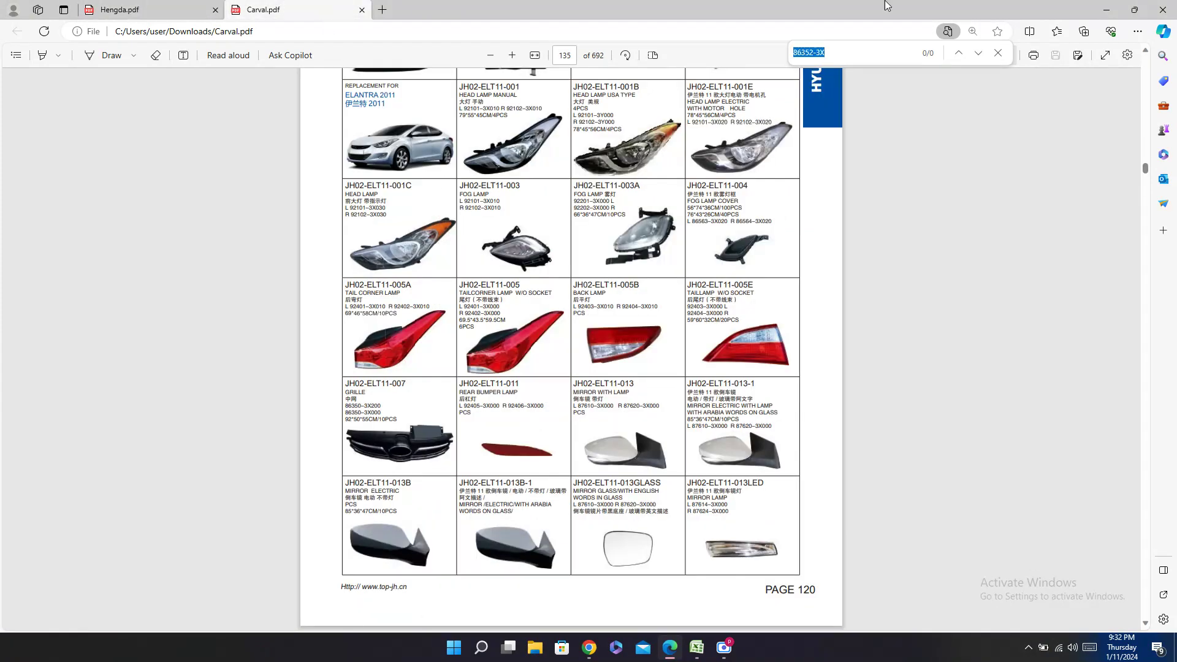
key(Return)
Step: Paste Carval code JH02-ELT11-022 into AA734 and mark the Carval OEM Z734 as match
double_click(389, 329)
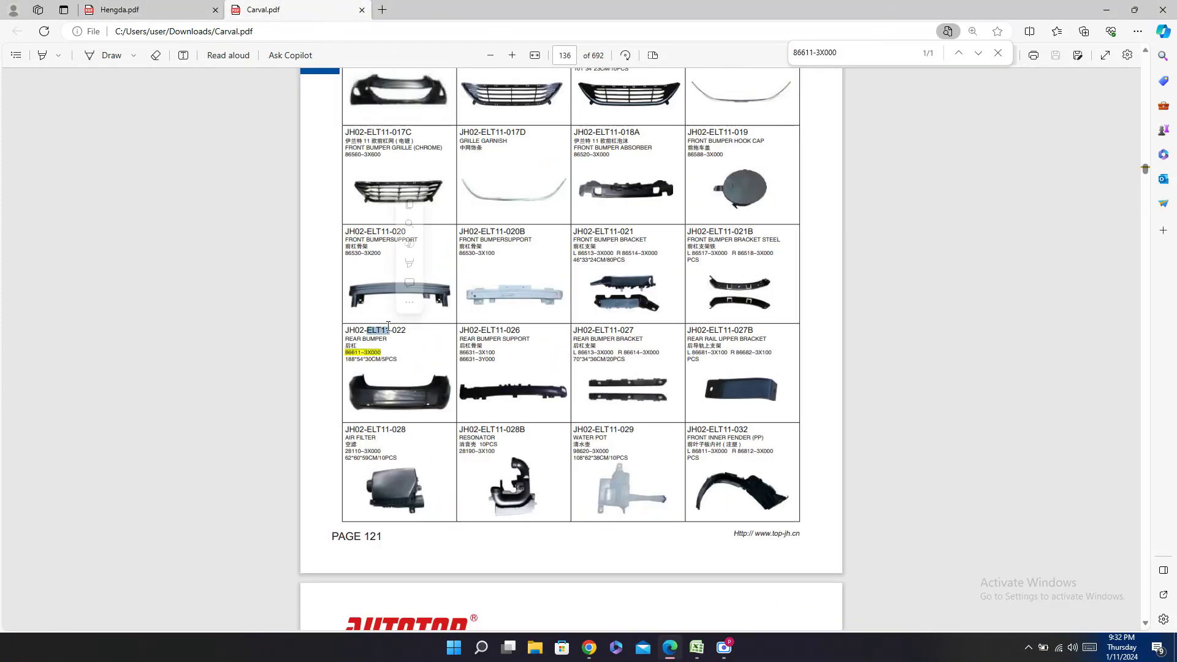
click(692, 655)
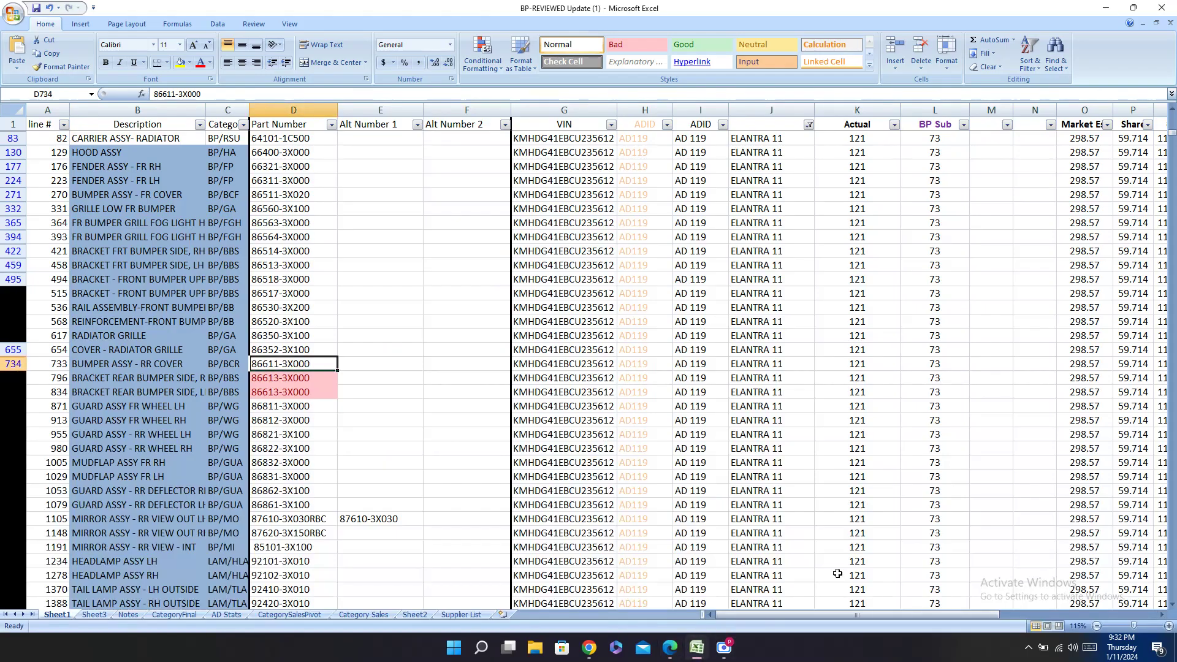
key(Right)
key(Right)
key(Right)
key(Right)
key(Right)
key(Right)
key(Right)
key(Right)
key(Right)
key(Right)
key(Right)
key(Right)
key(Right)
key(Right)
key(Right)
key(Right)
key(Right)
key(Right)
key(Right)
key(Right)
key(Right)
key(Right)
key(Right)
key(Right)
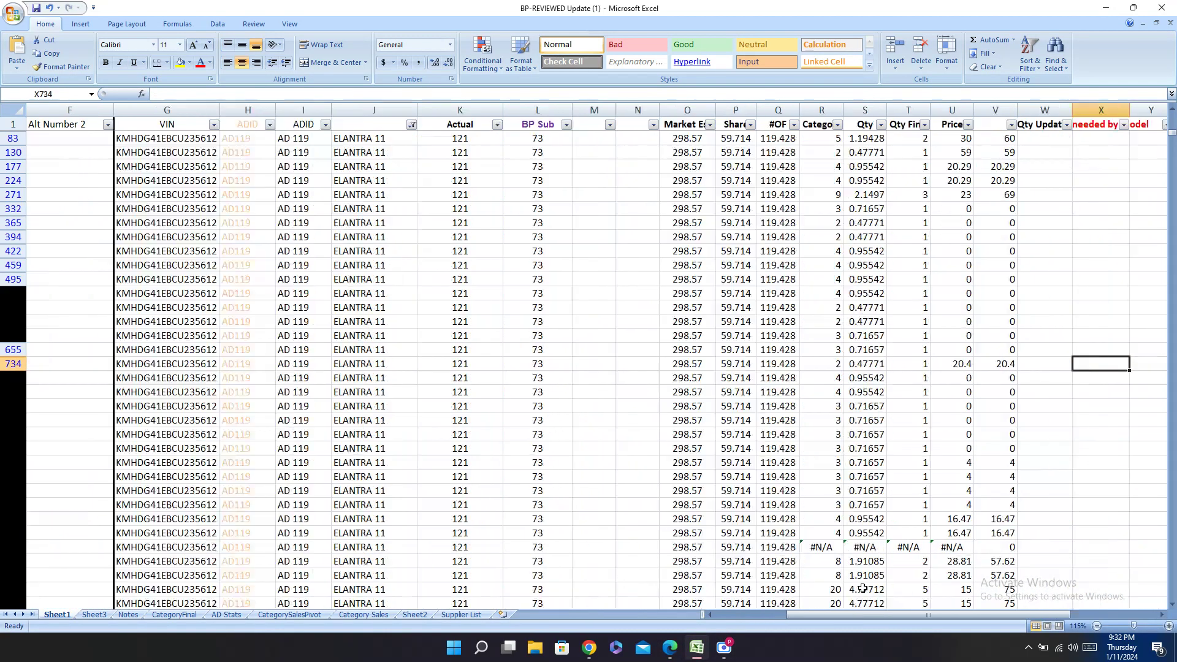
key(Down)
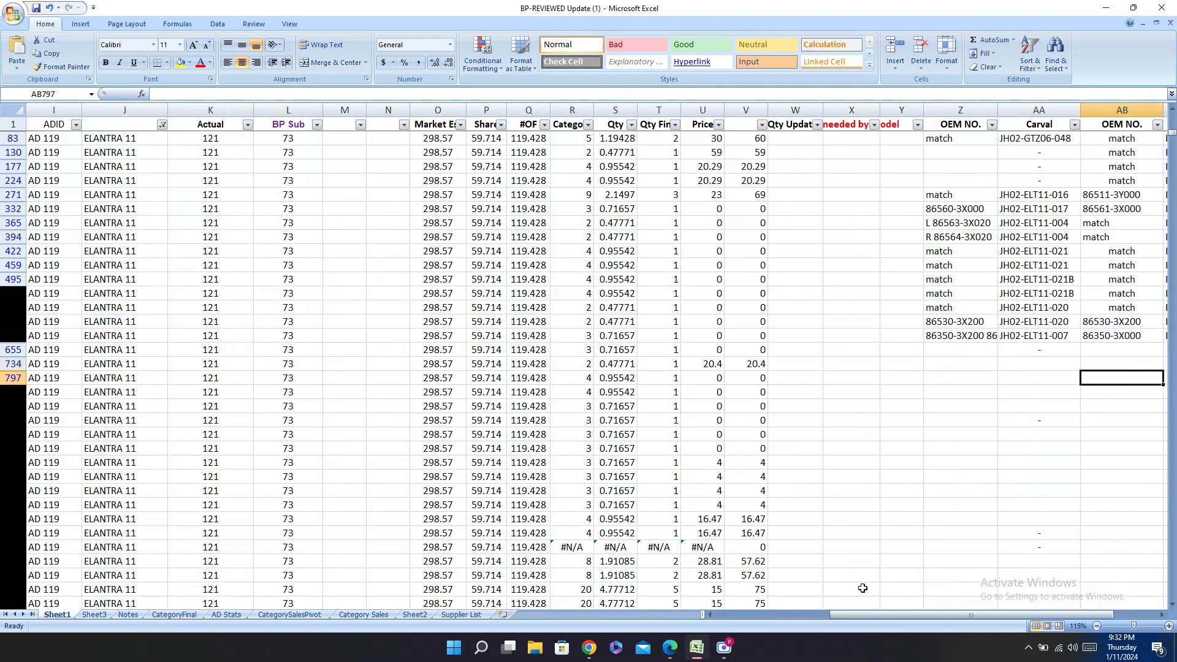
key(Up)
key(Left)
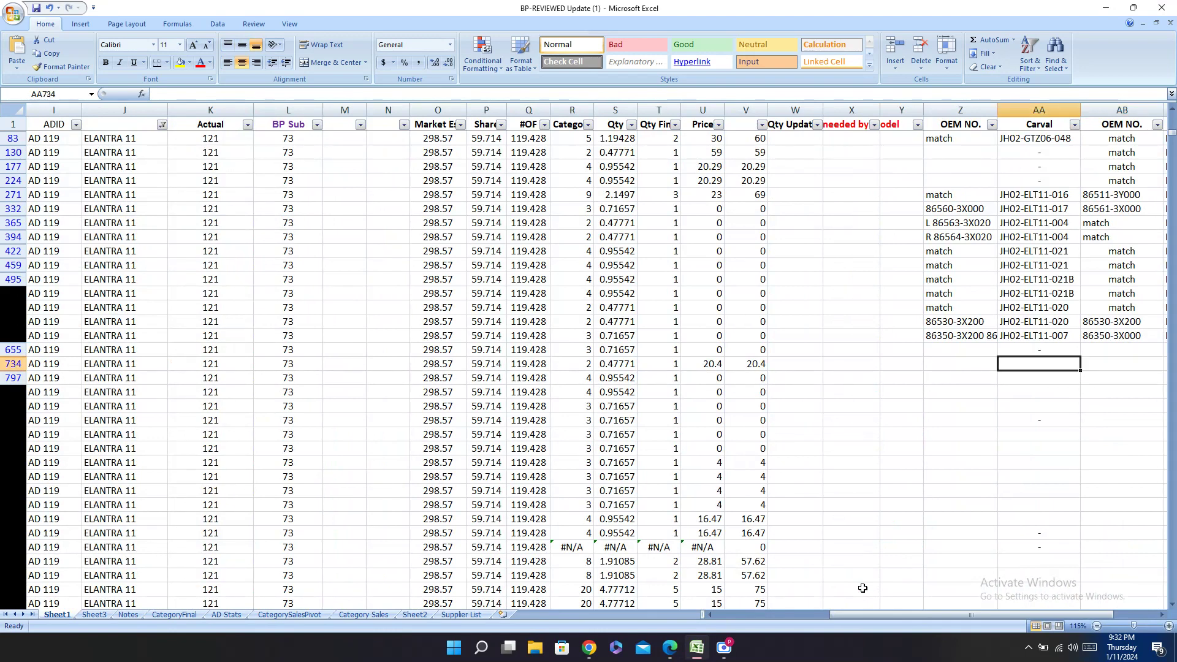
key(ctrl+v)
key(Left)
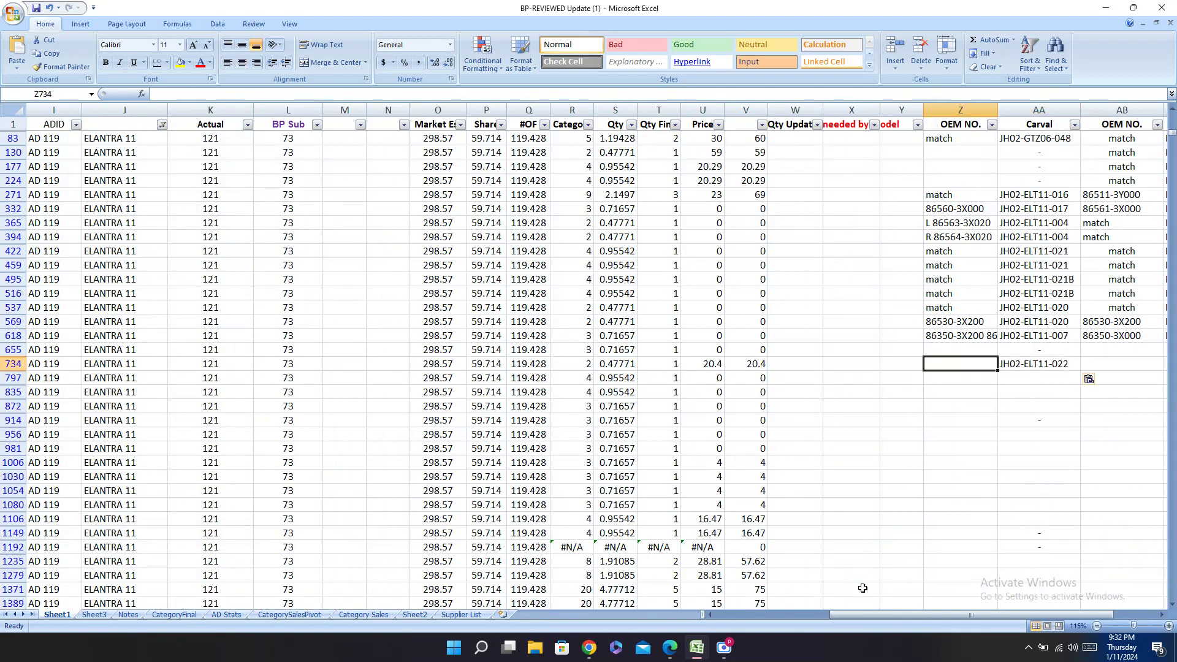
text(m)
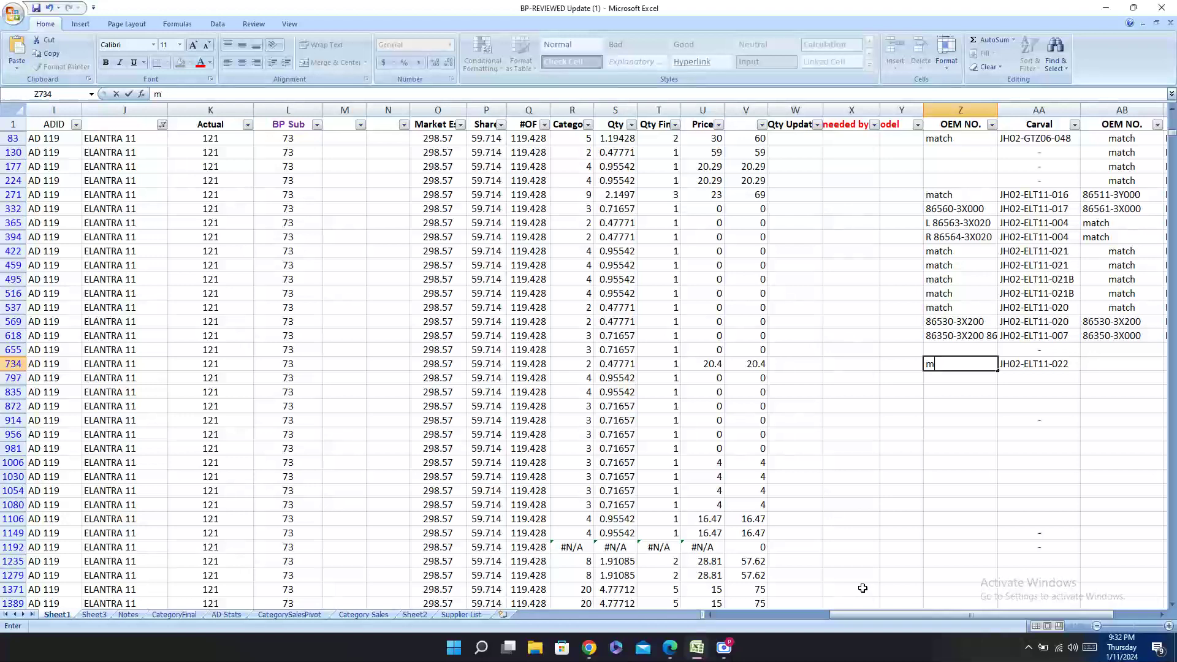
text(atch)
key(Right)
key(Right)
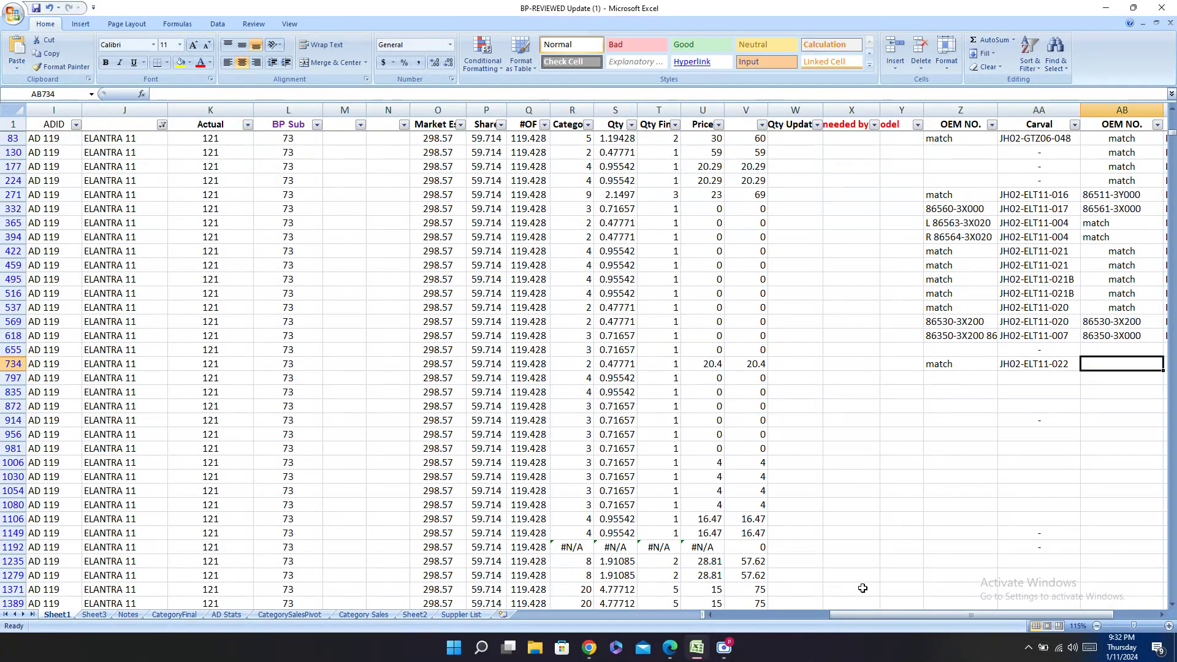
Step: Paste the Hengda code HD01-ELT11-009 into AC734
click(669, 648)
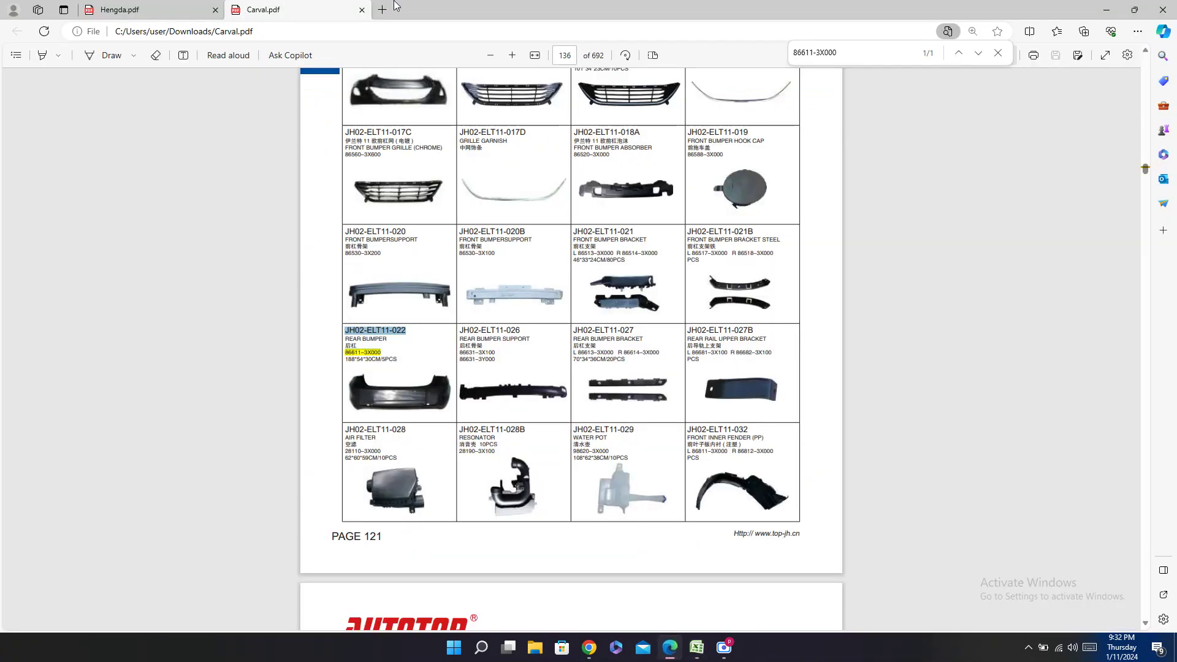
click(122, 9)
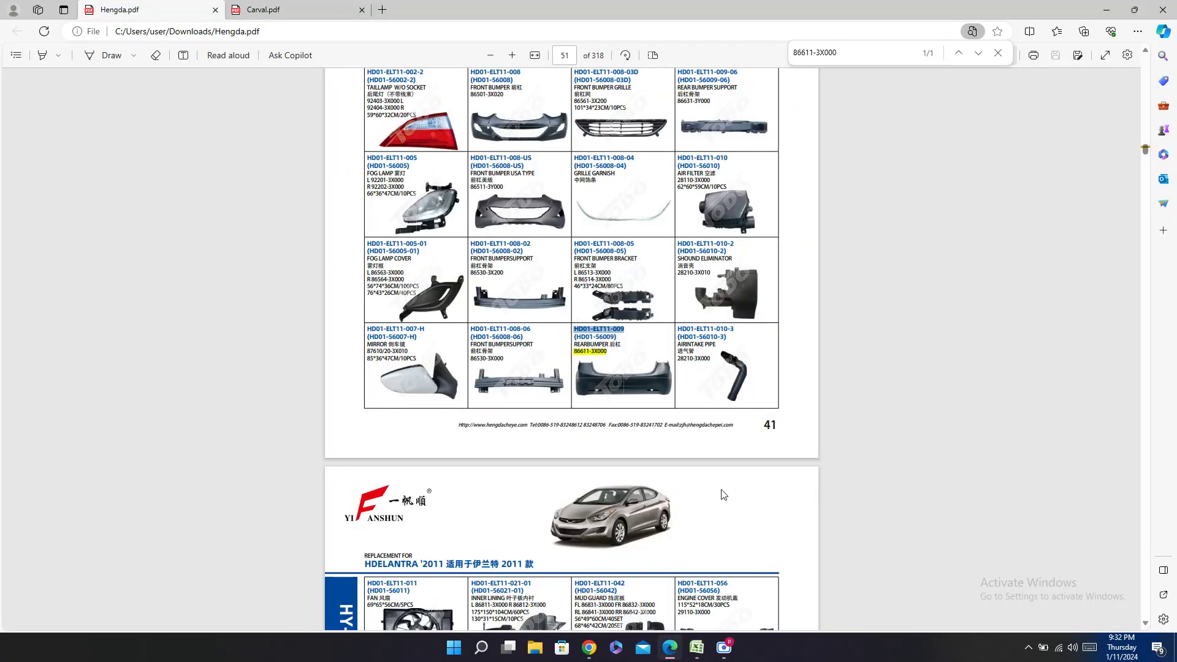
click(693, 655)
key(Right)
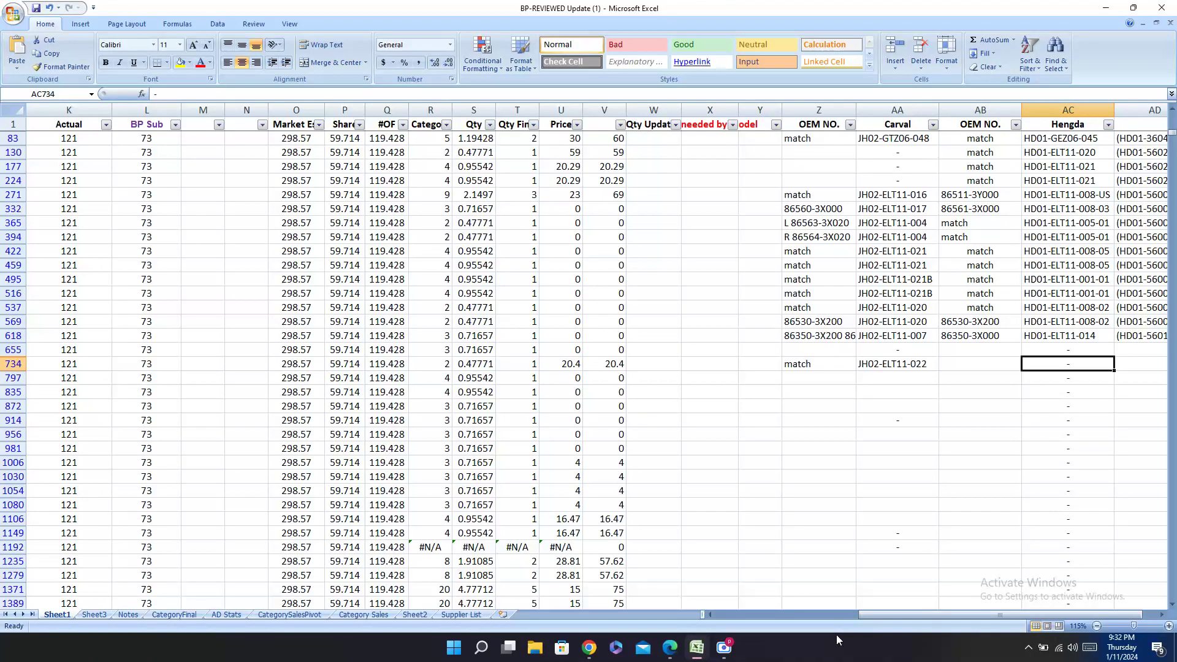
key(ctrl+v)
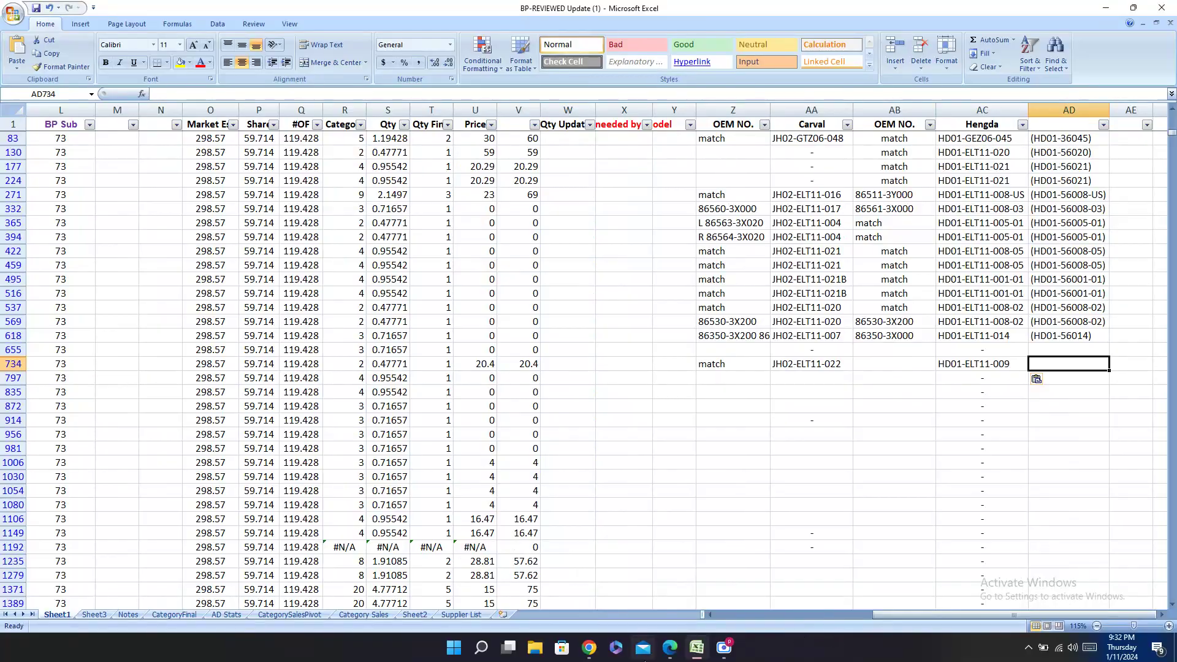
Step: Add alternate Hengda code (HD01-56009) to AD734 and mark the Hengda OEM AB734 as match
click(669, 648)
drag(574, 336, 617, 337)
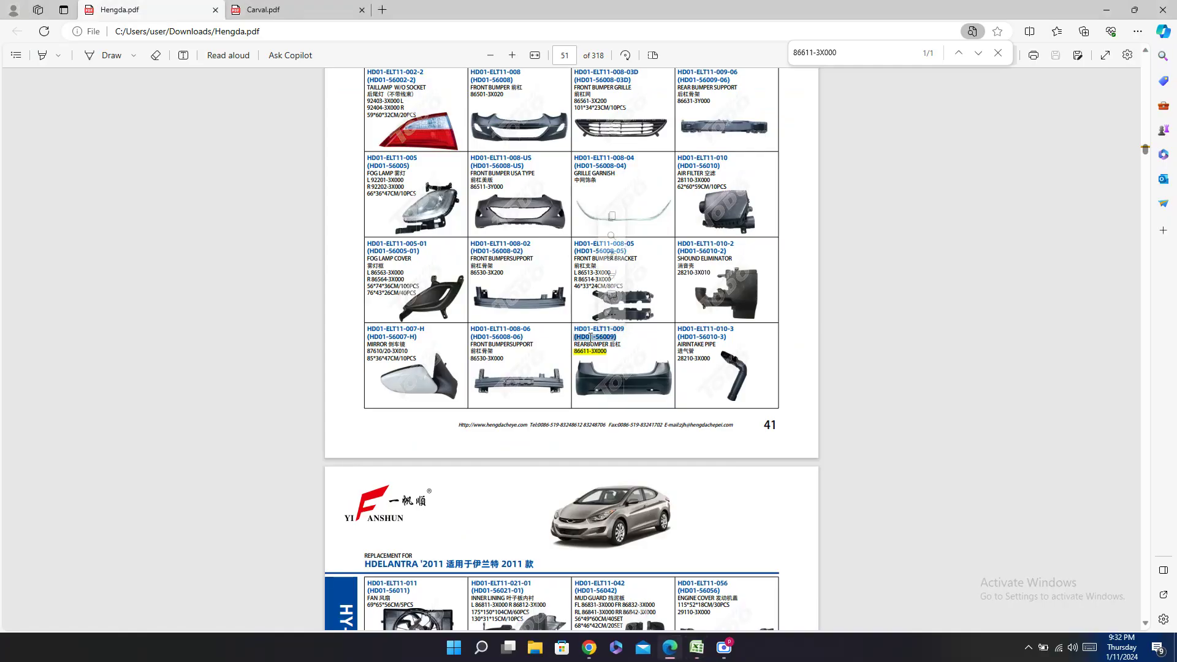
click(698, 650)
key(ctrl+v)
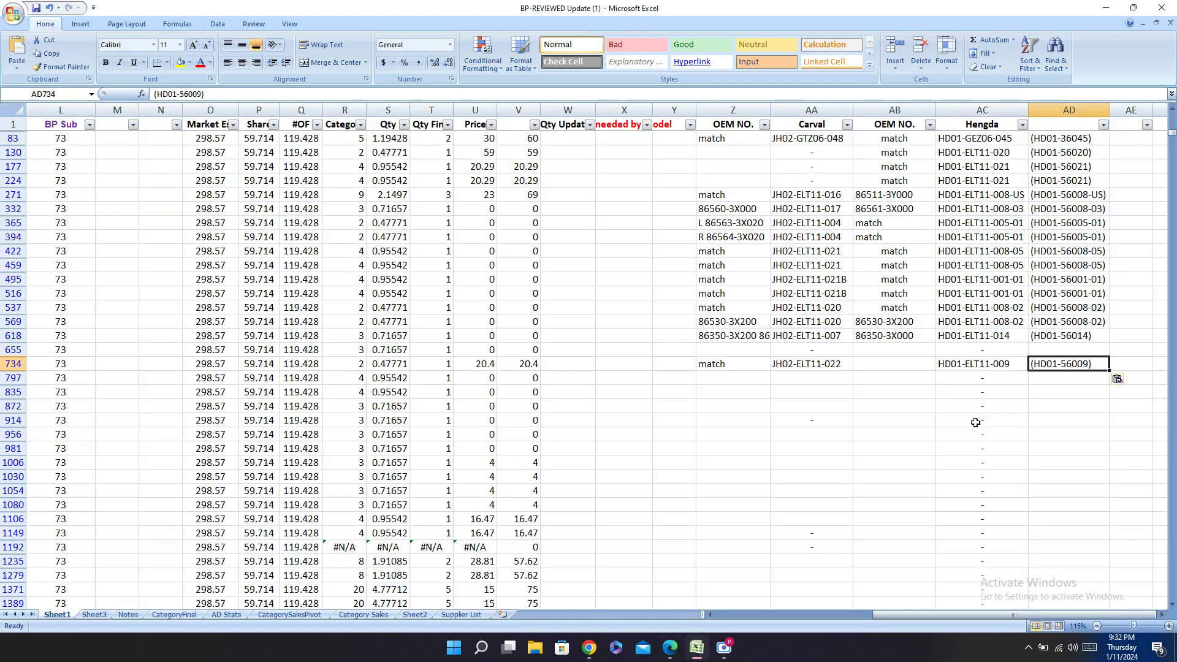
click(888, 376)
click(884, 364)
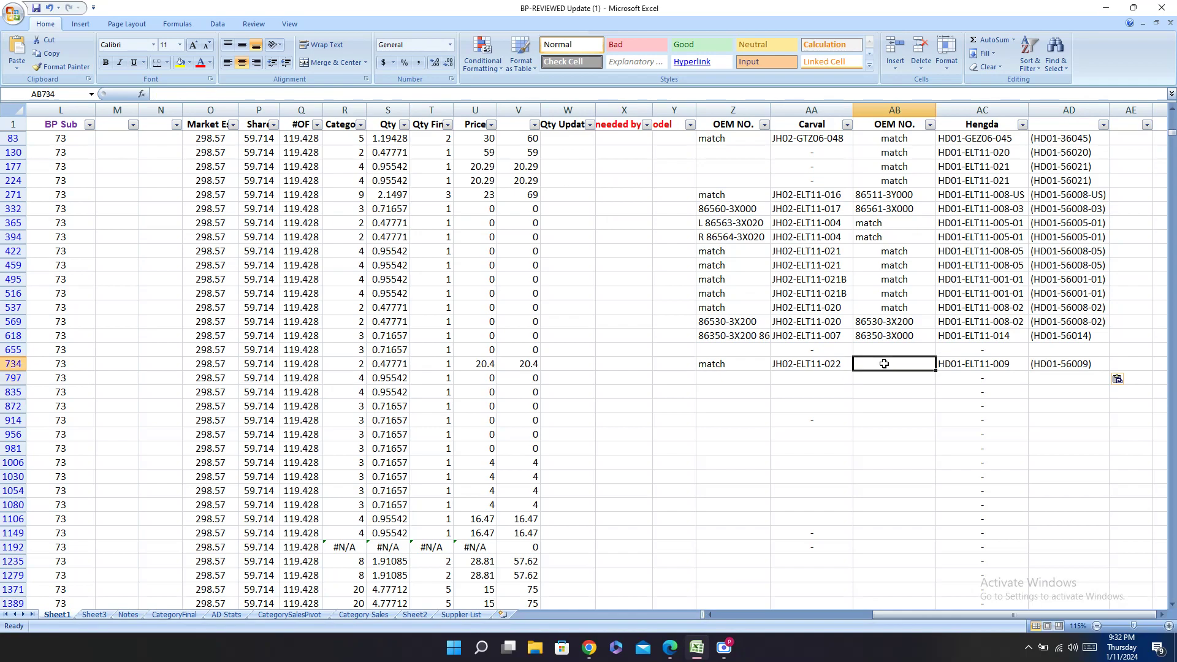
text(m)
key(Return)
key(Left)
key(Left)
key(Left)
key(Left)
key(Left)
key(Left)
key(Left)
key(Left)
key(Left)
key(Left)
key(Left)
key(Left)
key(Left)
key(Left)
key(Left)
key(Left)
key(Left)
key(Left)
key(Left)
key(Left)
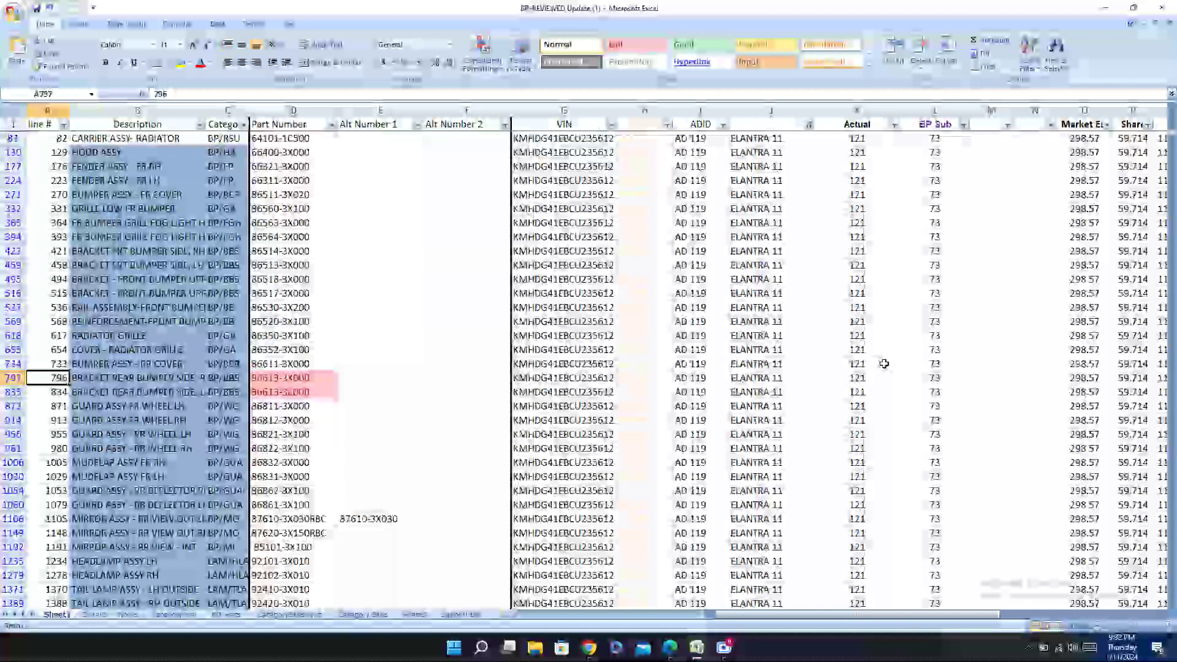
key(Right)
key(Right)
key(Right)
Step: Search both catalogs for part 86613-3X000 and copy Carval code JH02-ELT11-027
key(Down)
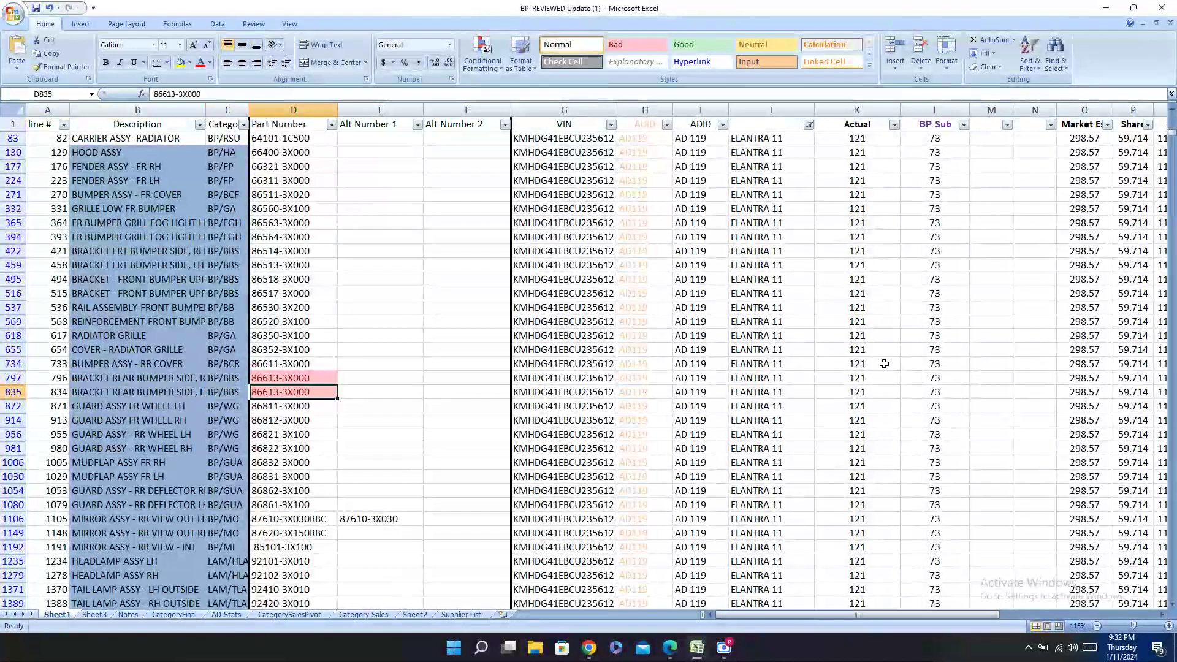
key(ctrl+c)
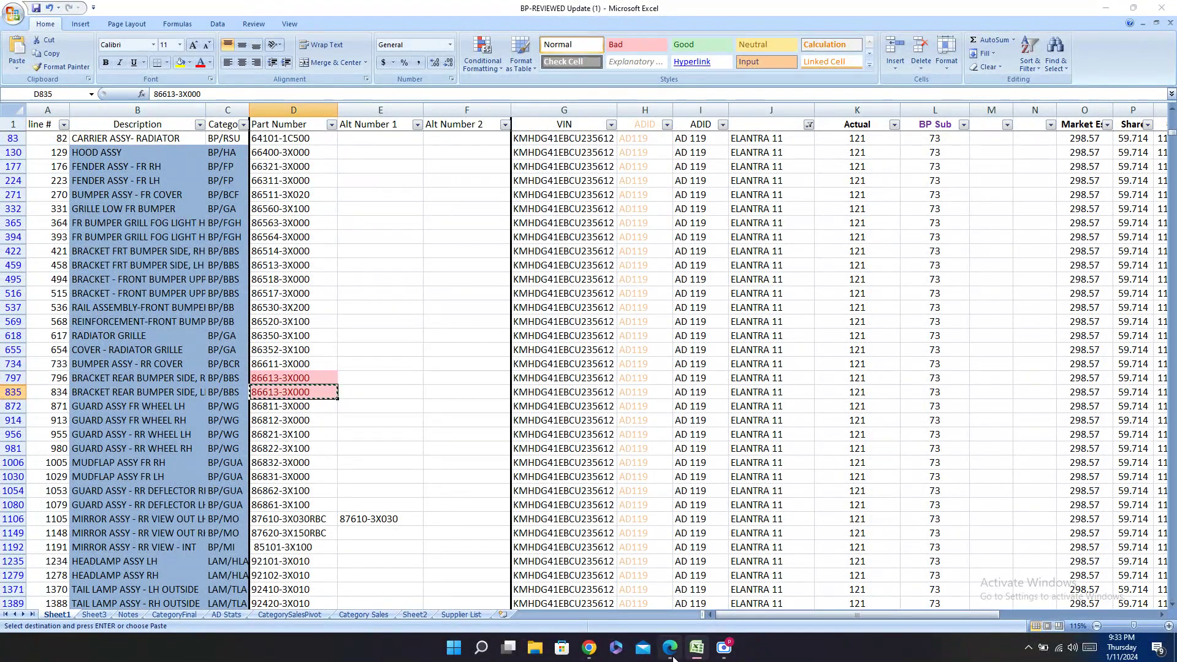
click(672, 651)
key(ctrl+f)
key(ctrl+v)
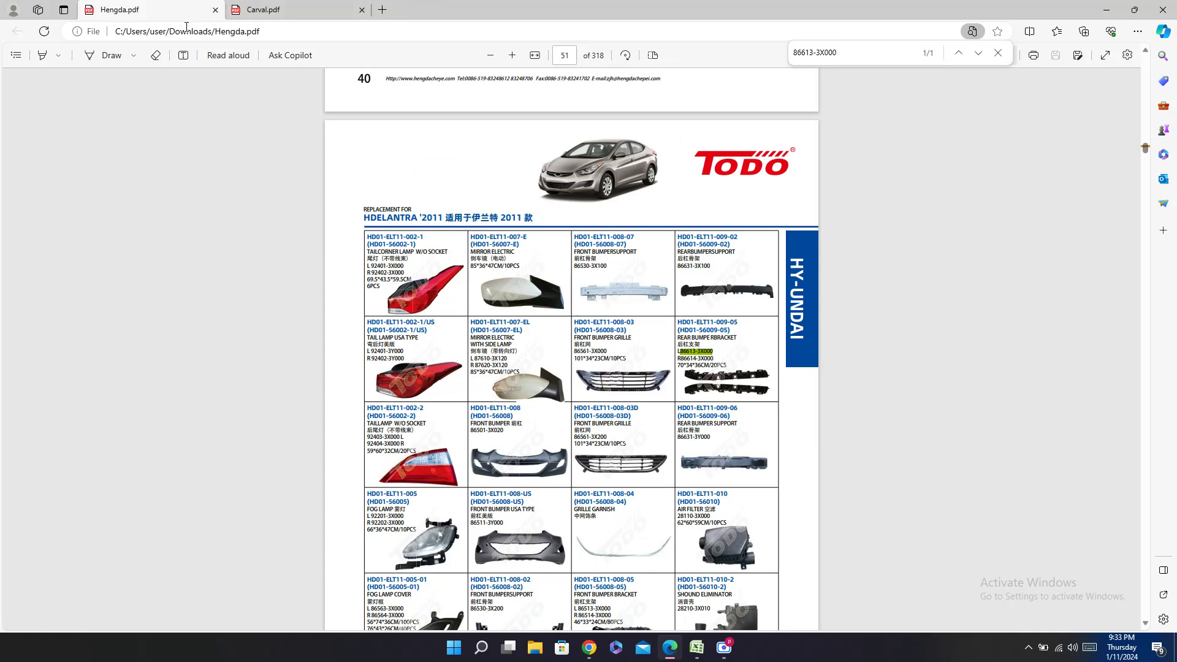
click(282, 7)
key(ctrl+f)
key(ctrl+v)
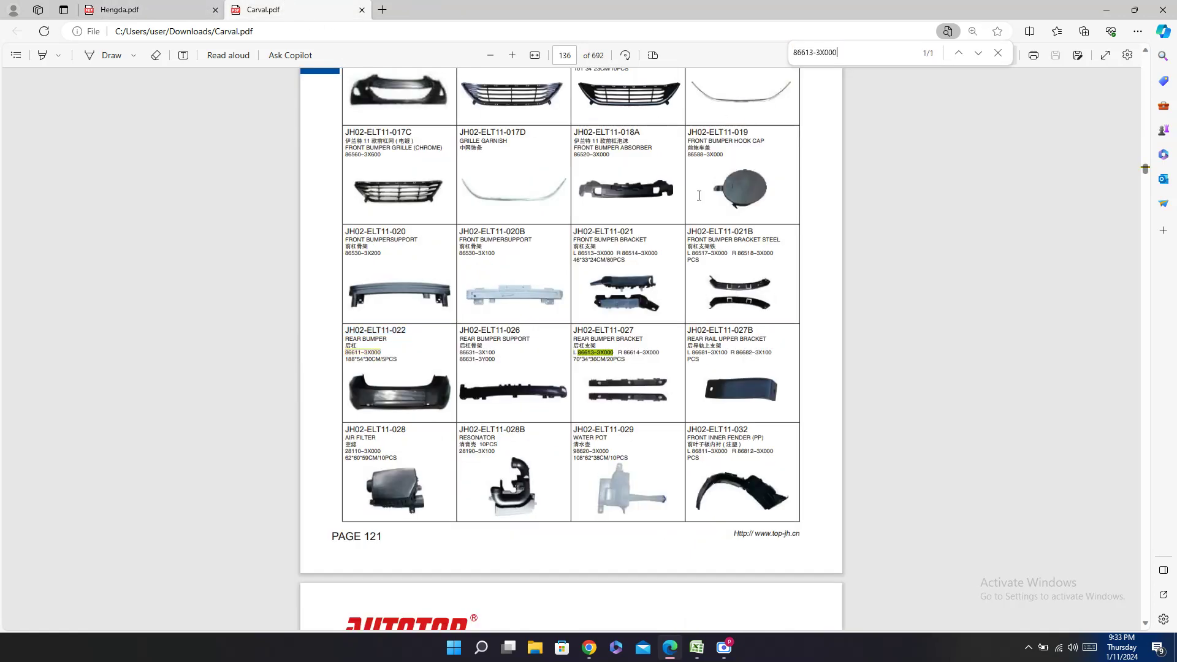
triple_click(610, 330)
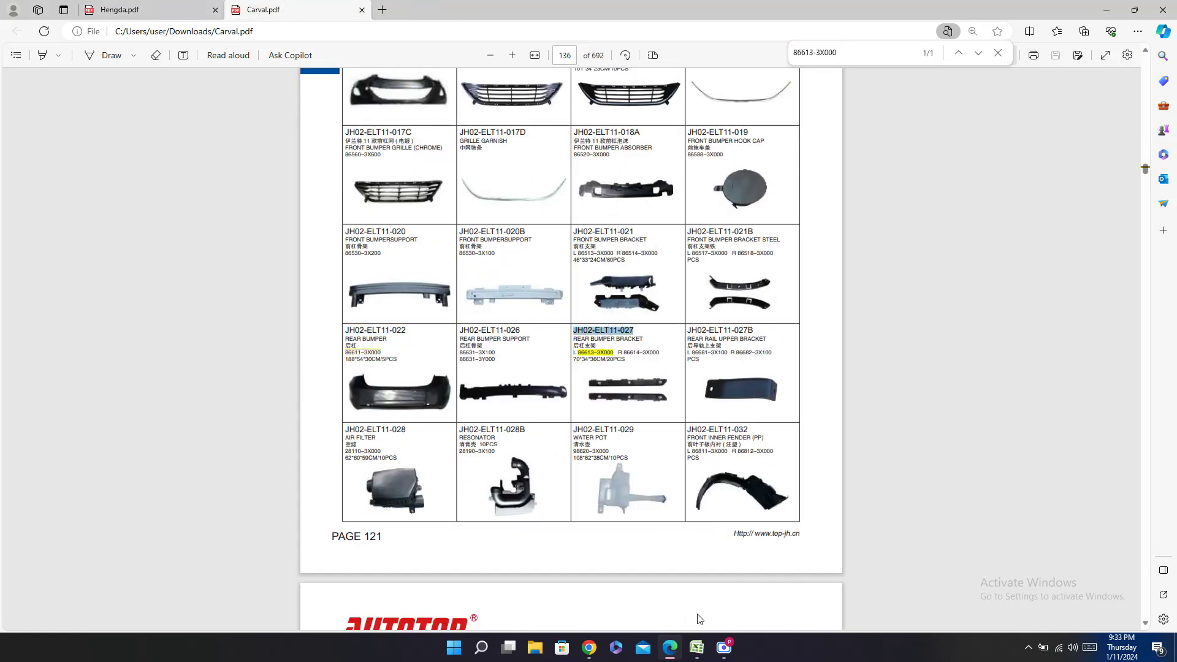
Step: Paste Carval code JH02-ELT11-027 into the Carval cells of rows 797 and 835
click(696, 648)
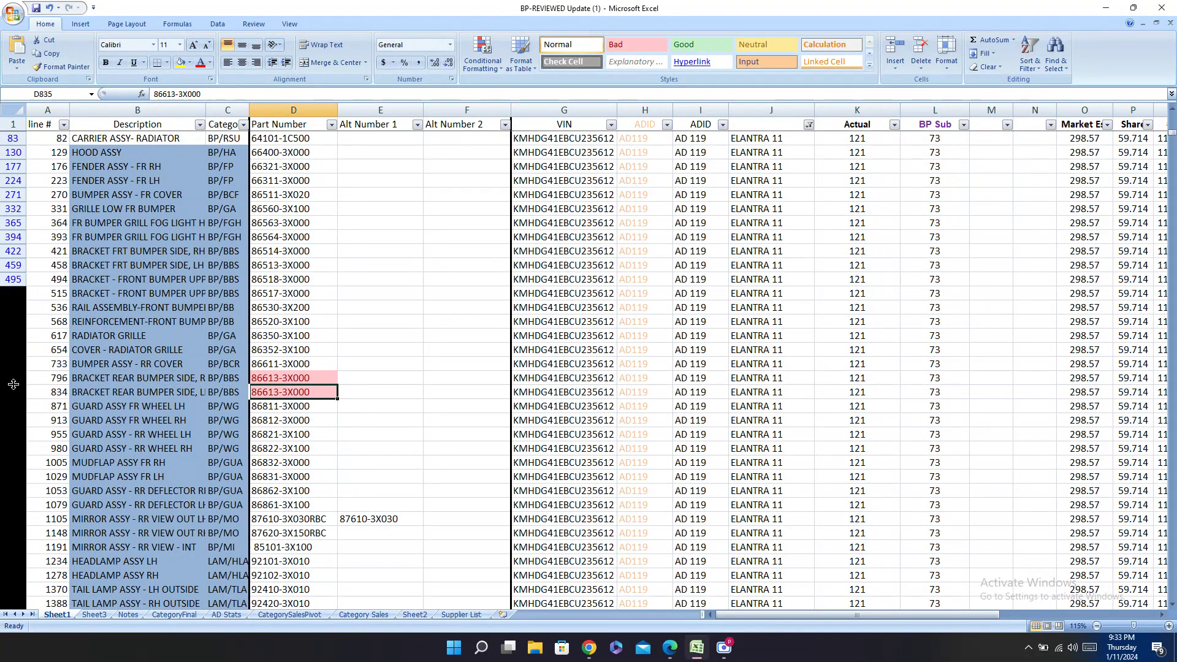
click(6, 378)
drag(11, 378, 13, 392)
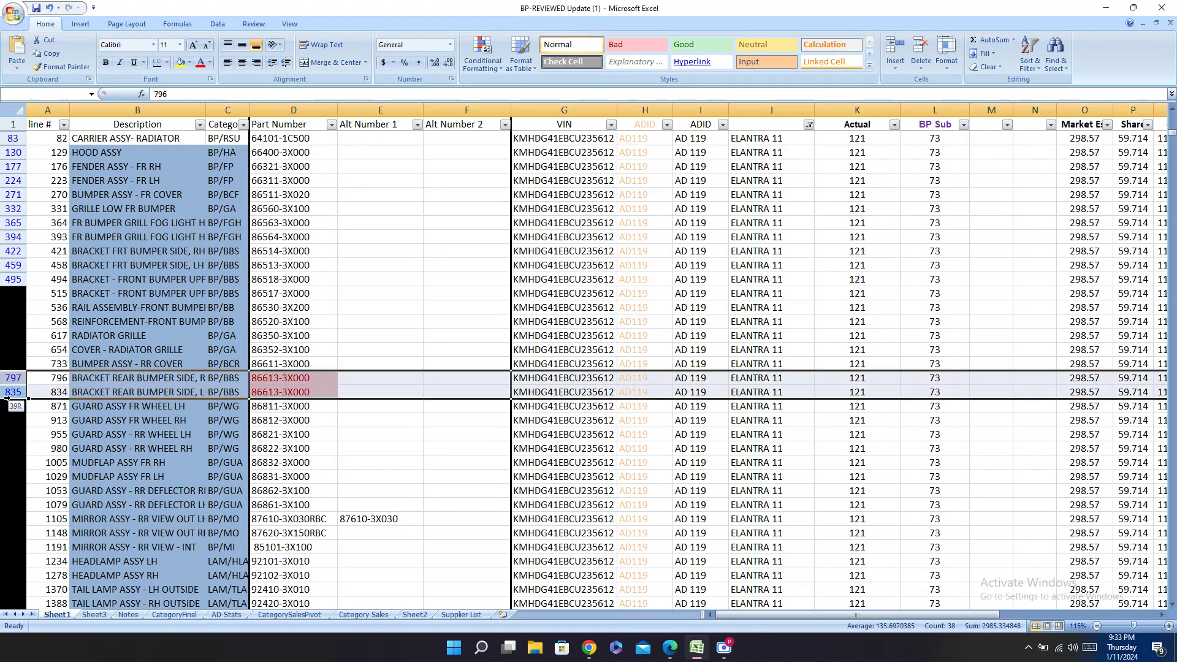
drag(874, 615, 1034, 615)
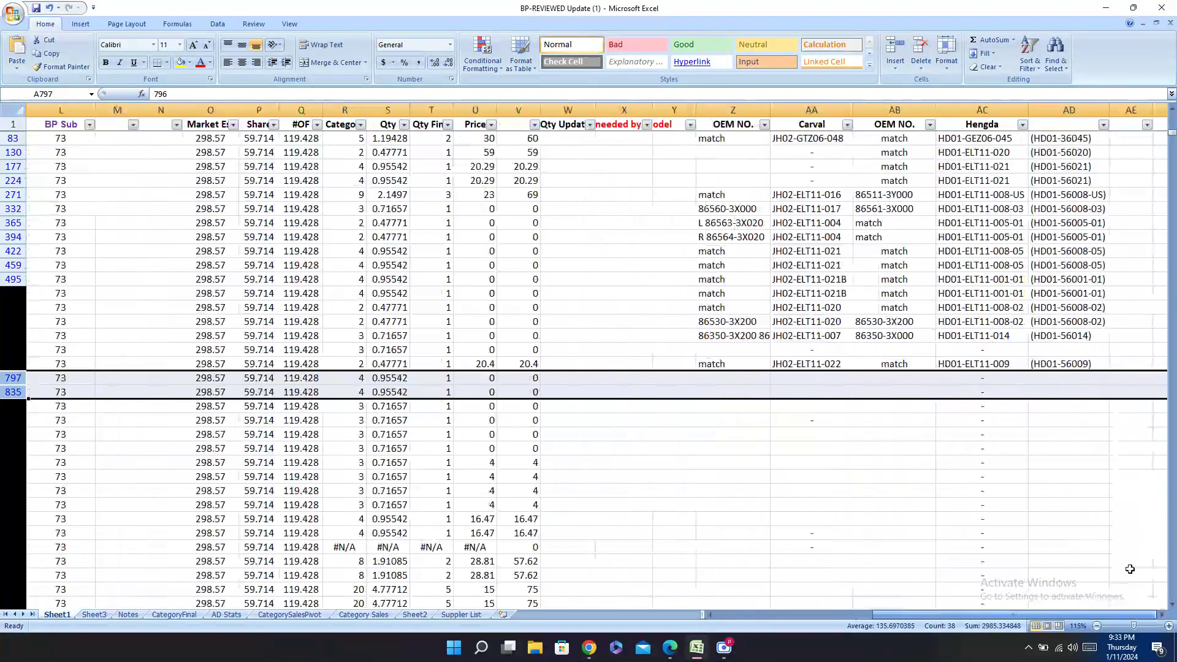
click(808, 379)
key(ctrl+v)
click(819, 389)
key(ctrl+v)
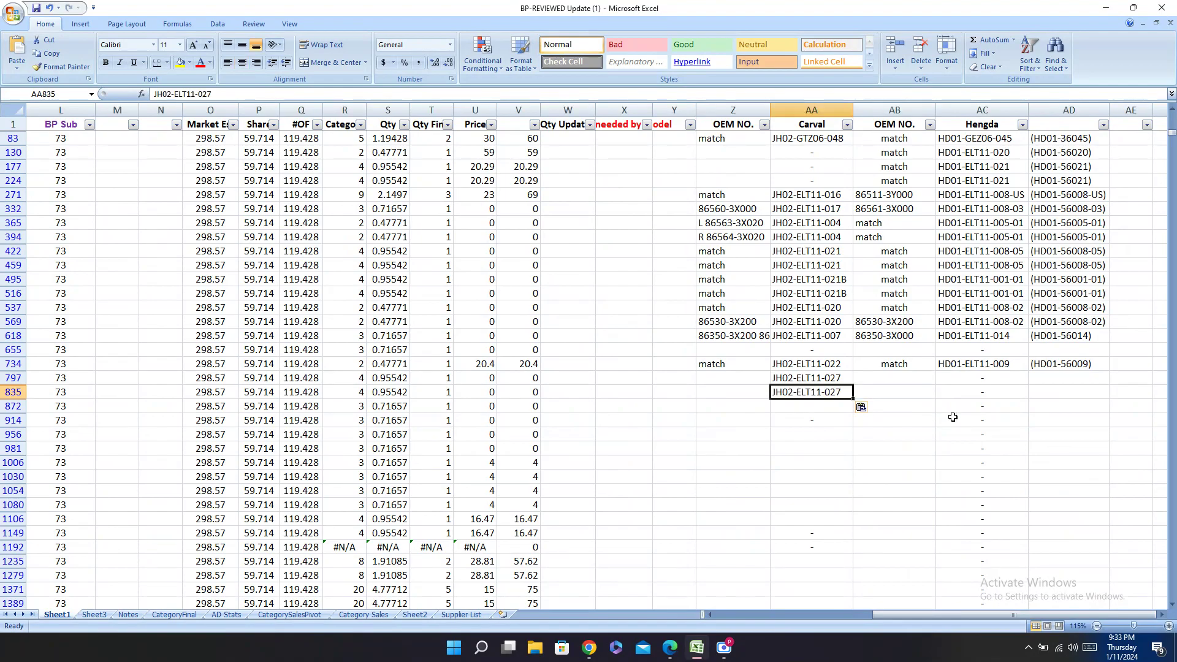
Step: Enter Carval OEM R 86614-3X000 for row 797 and match for row 835
key(alt+Tab)
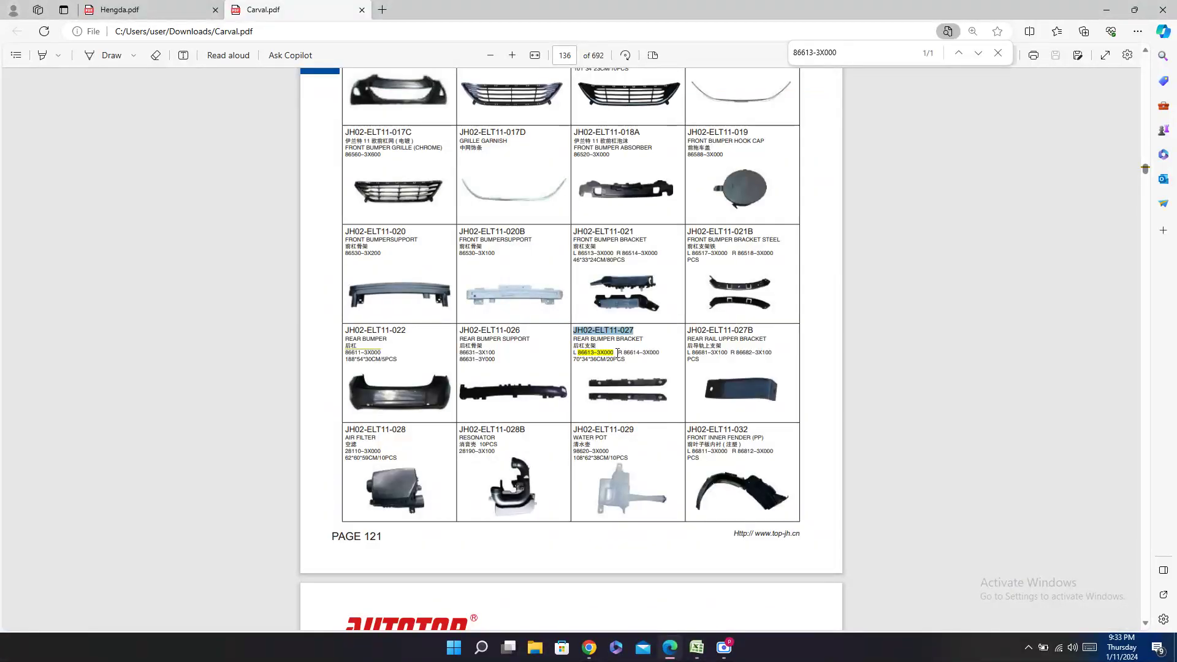
drag(617, 352, 661, 350)
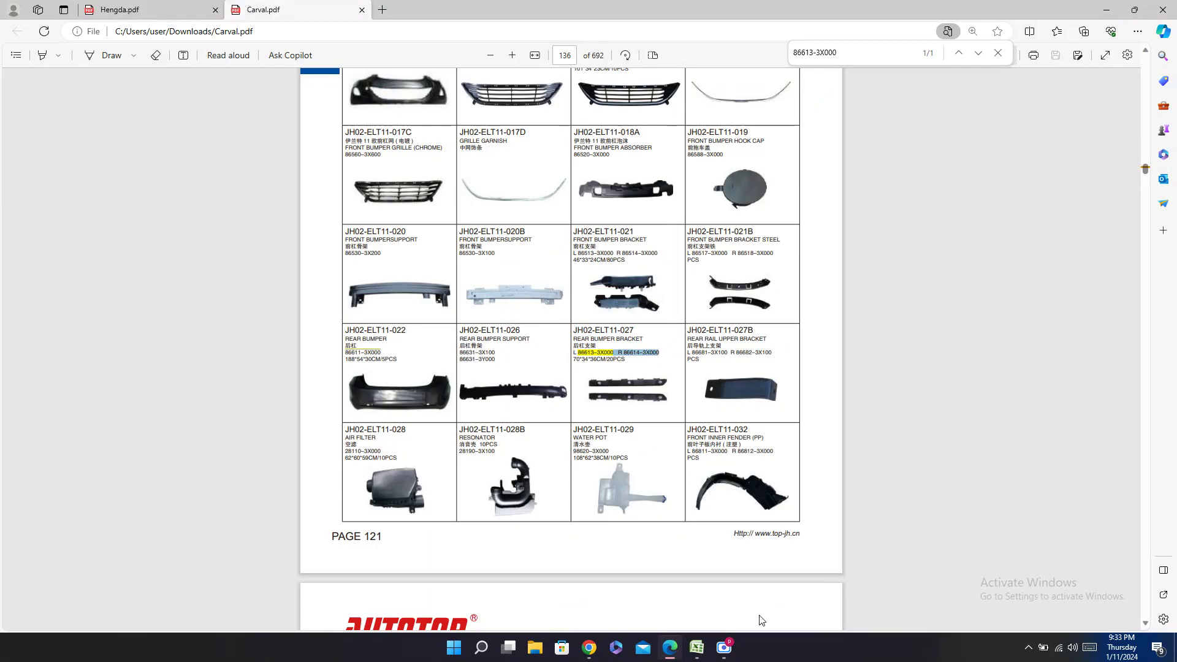
click(697, 647)
click(736, 377)
key(ctrl+v)
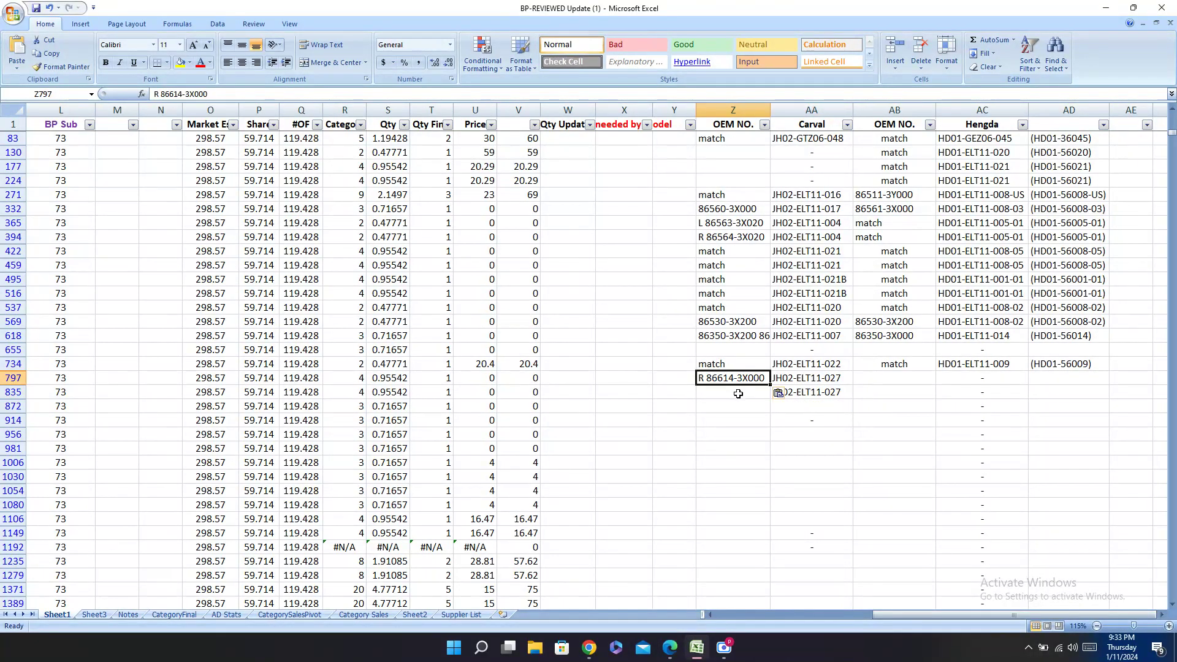
click(736, 393)
text(ma)
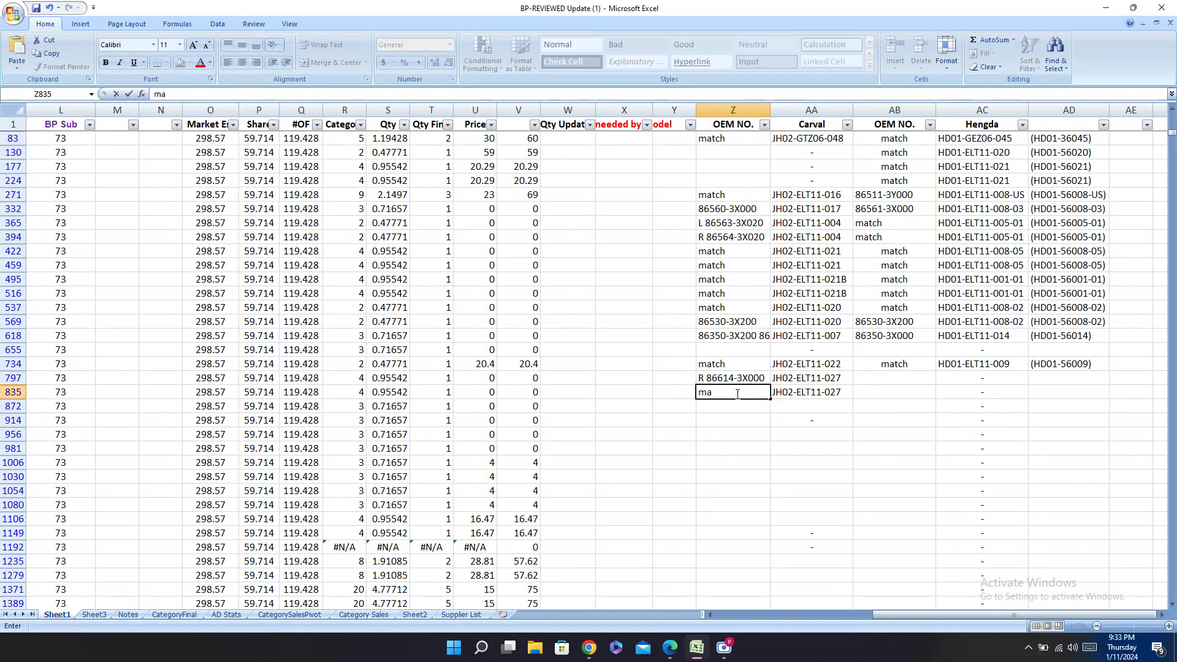
key(Tab)
key(Tab)
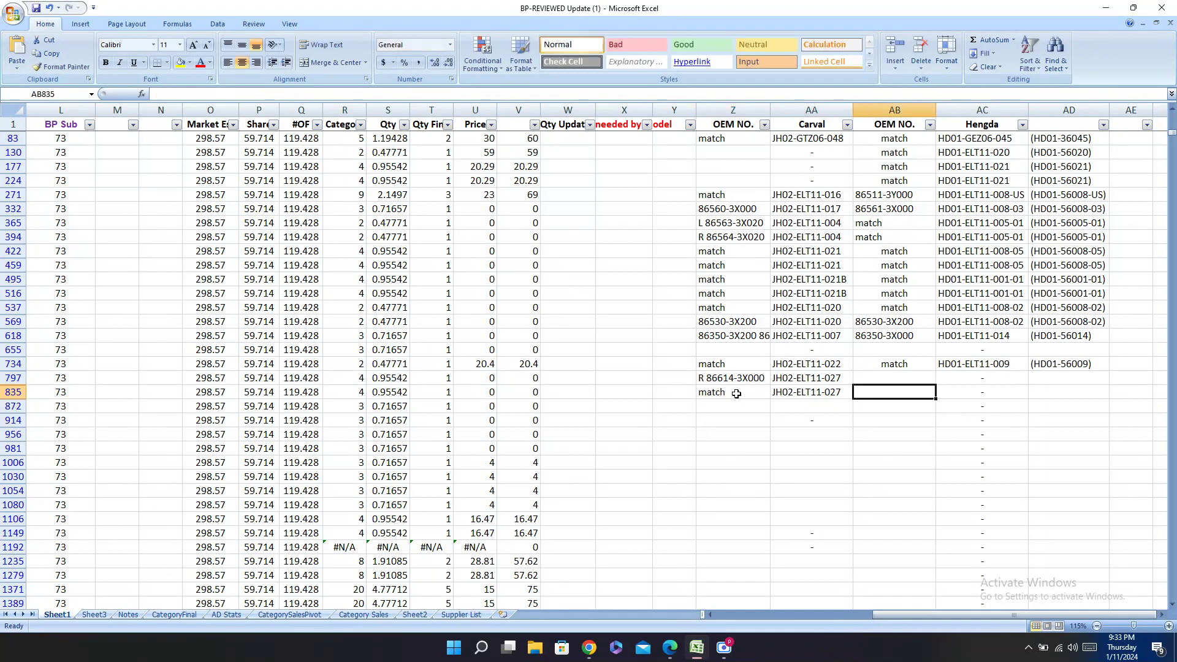
Step: Paste Hengda code HD01-ELT11-009-05 into cell AC797
click(670, 647)
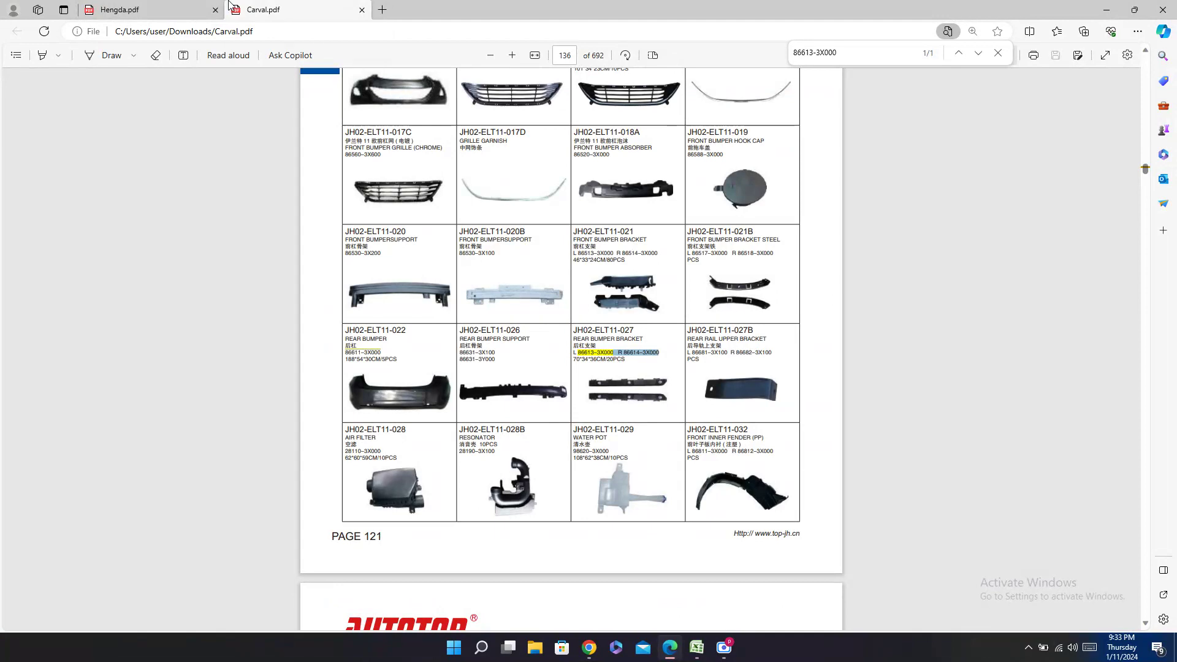
click(147, 10)
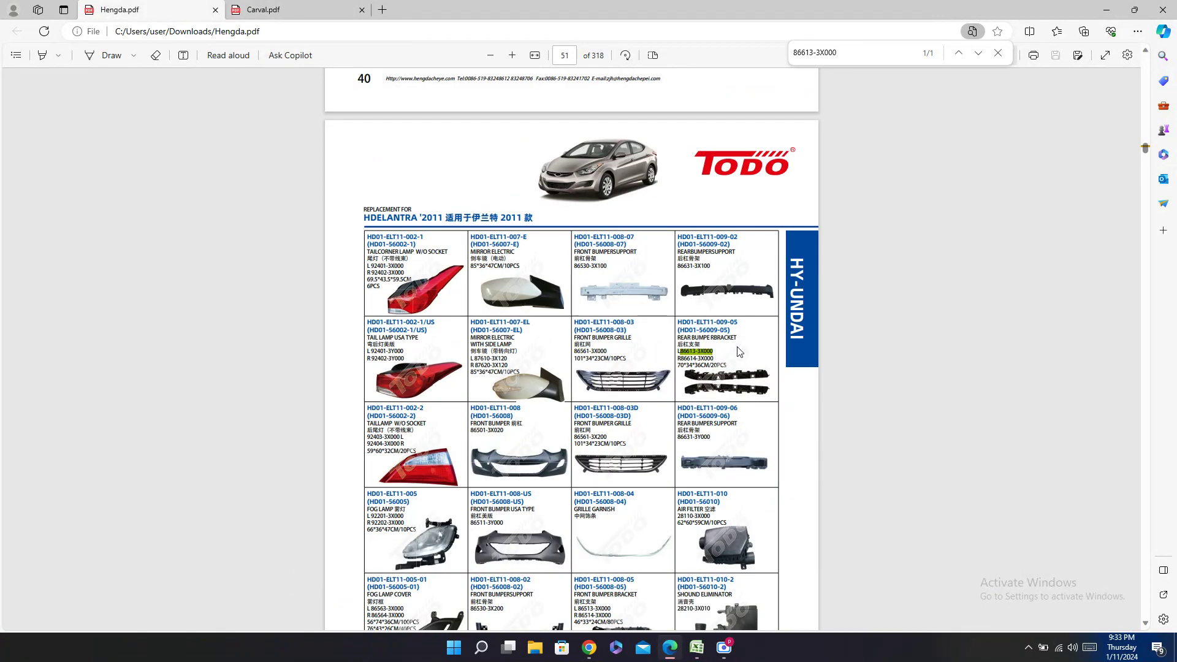
double_click(700, 325)
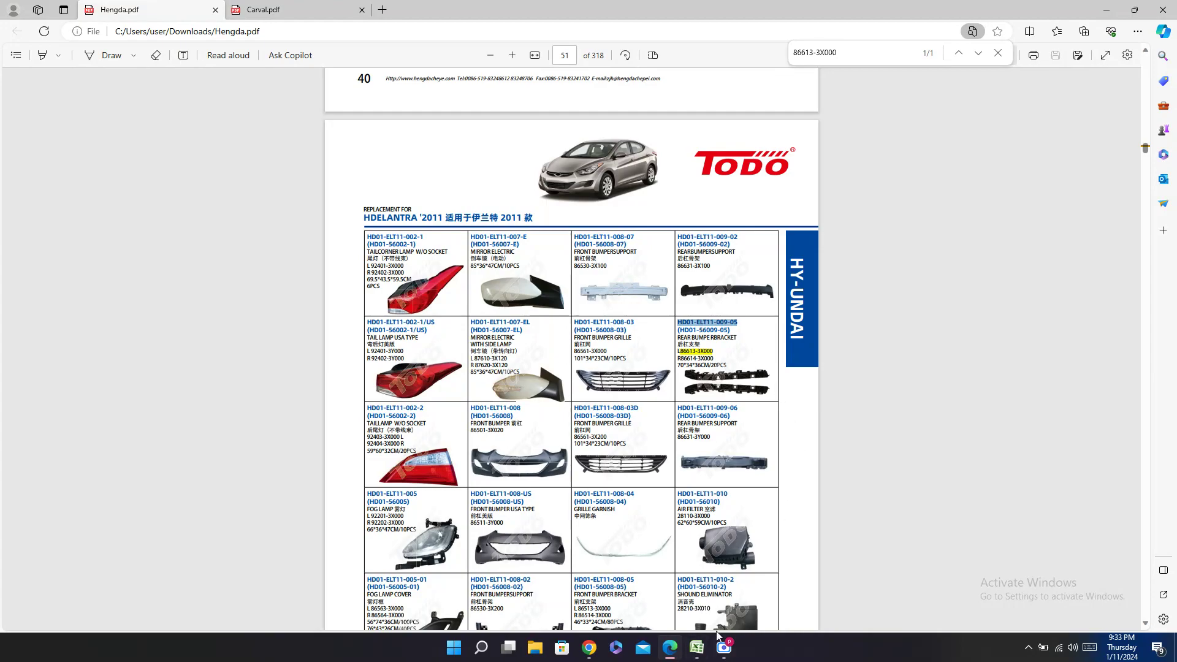
click(697, 647)
click(969, 383)
key(ctrl+v)
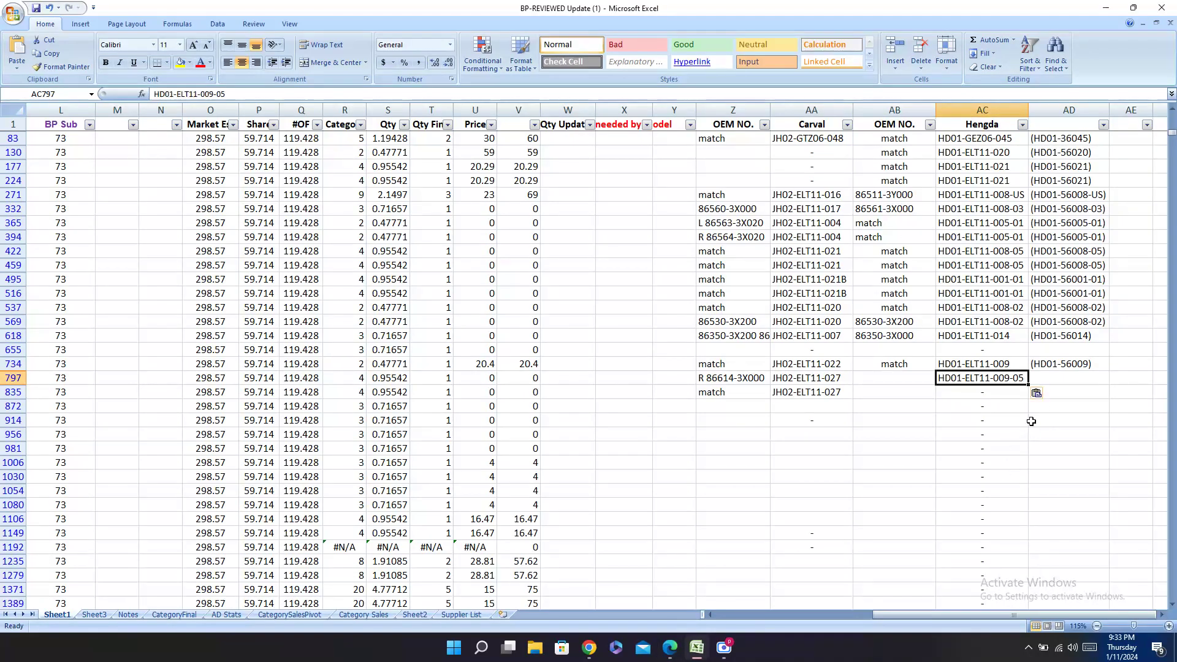
Step: Paste alternate Hengda code (HD01-56009-05) into cell AD797
click(670, 647)
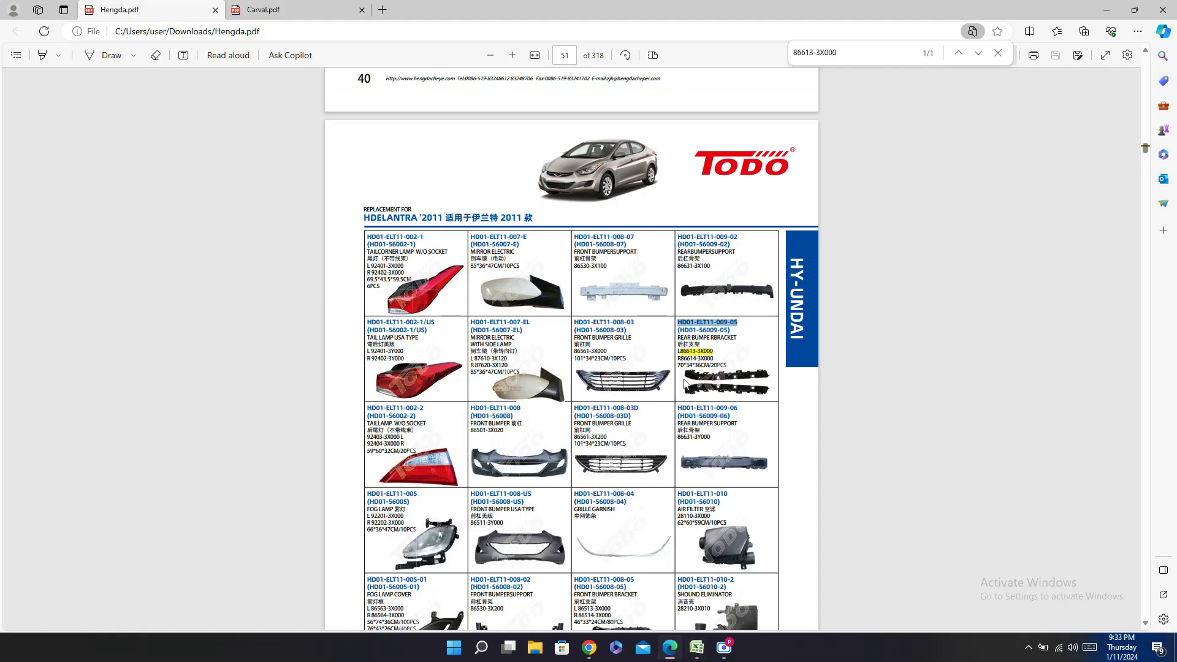
click(713, 340)
double_click(705, 329)
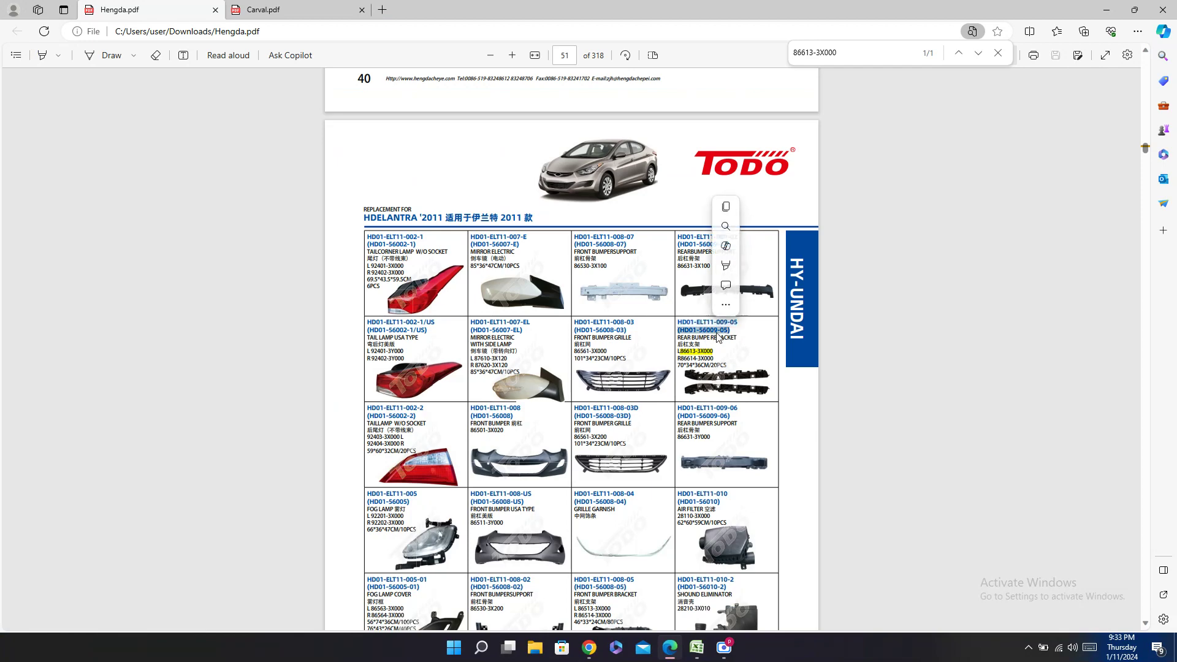
key(ctrl+c)
click(691, 652)
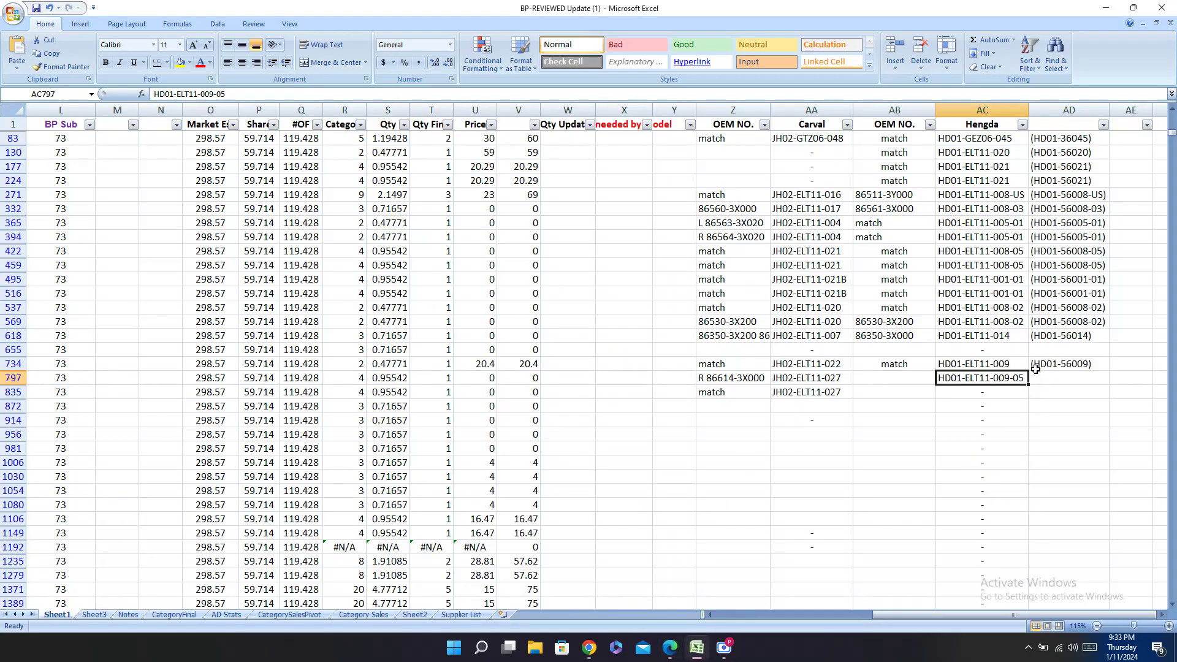
click(1053, 376)
key(ctrl+v)
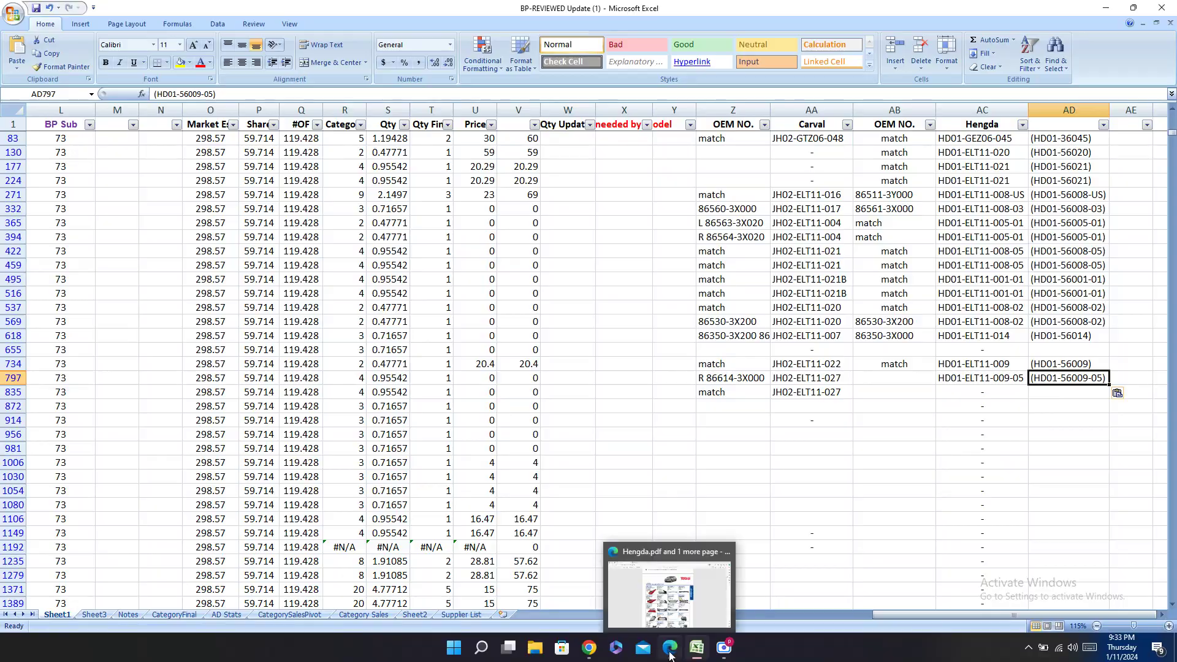
Step: Enter Hengda OEM R86614-3X000 in AB797 and match in AB835
click(669, 648)
click(686, 362)
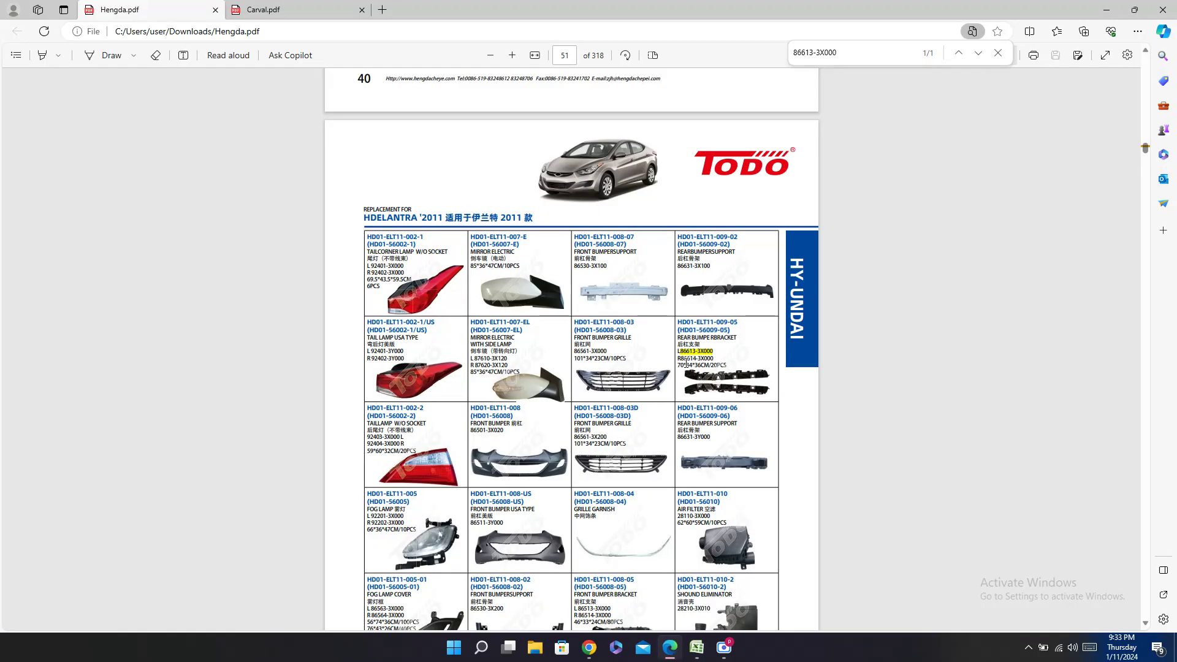
double_click(689, 359)
click(705, 646)
click(859, 381)
key(ctrl+v)
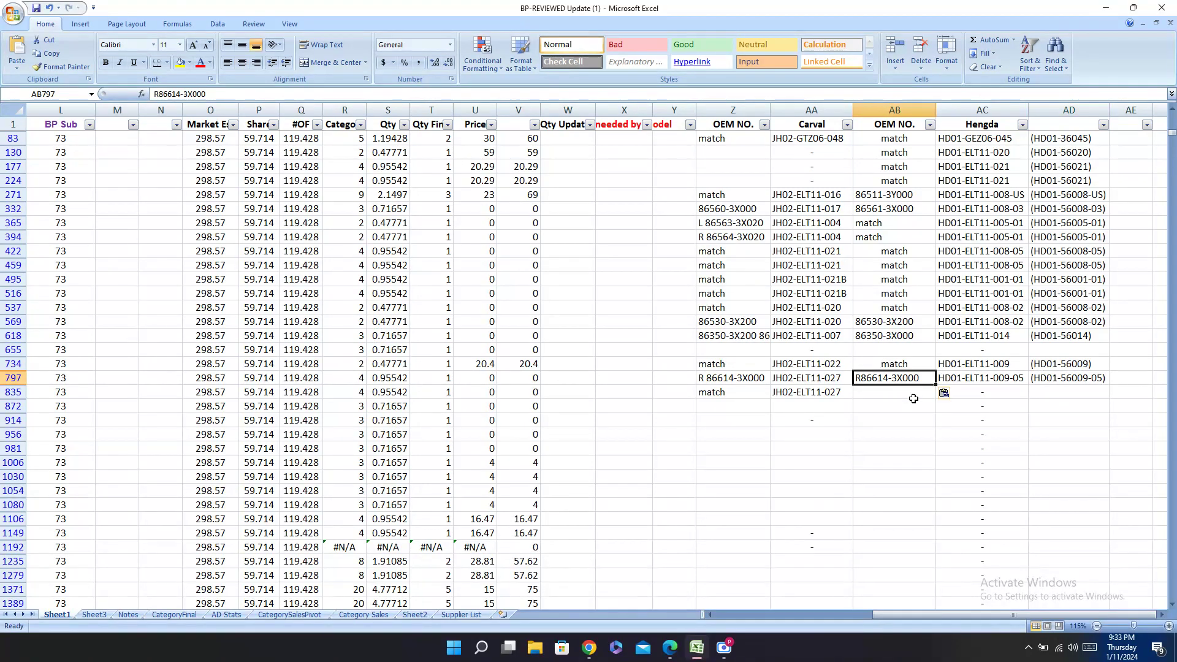
click(897, 395)
text(match)
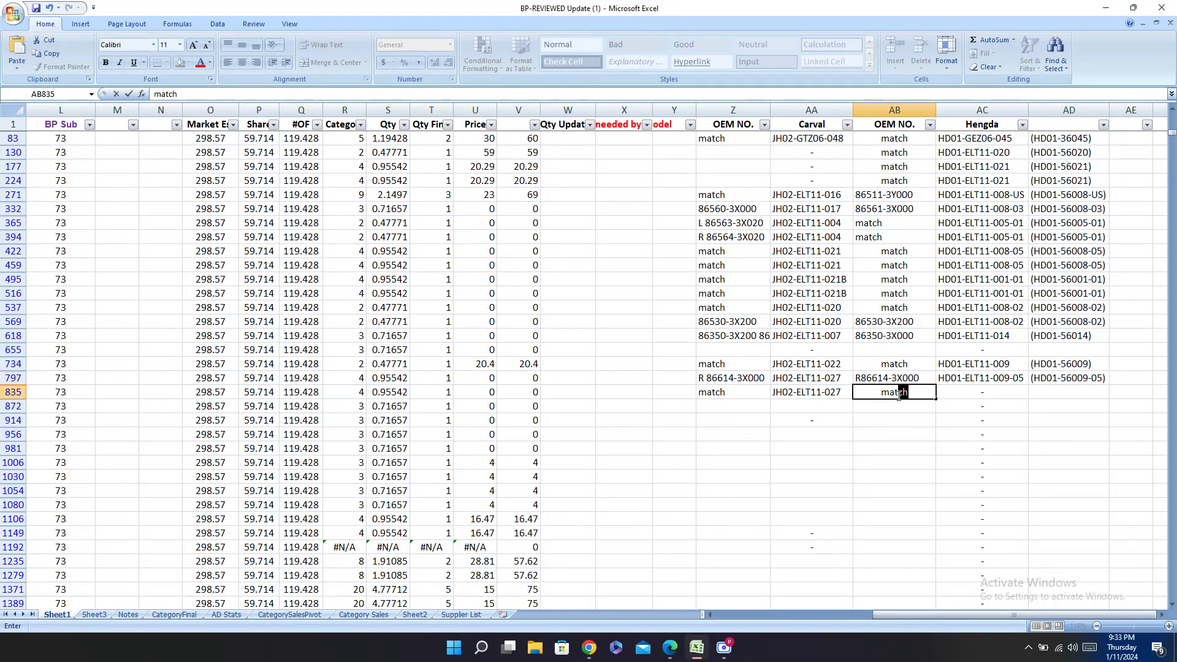
Step: Copy the Hengda codes from AC797:AD797 into AC835:AD835, then move to row 872
drag(957, 379, 1066, 379)
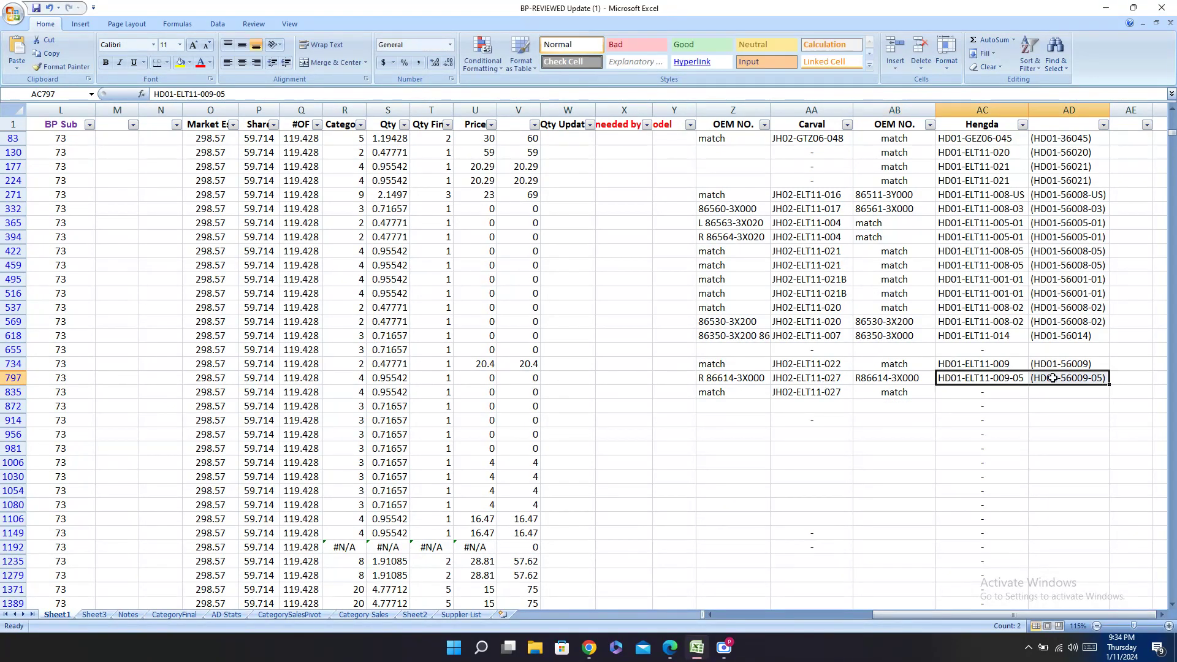
key(ctrl+c)
click(999, 404)
key(ctrl+v)
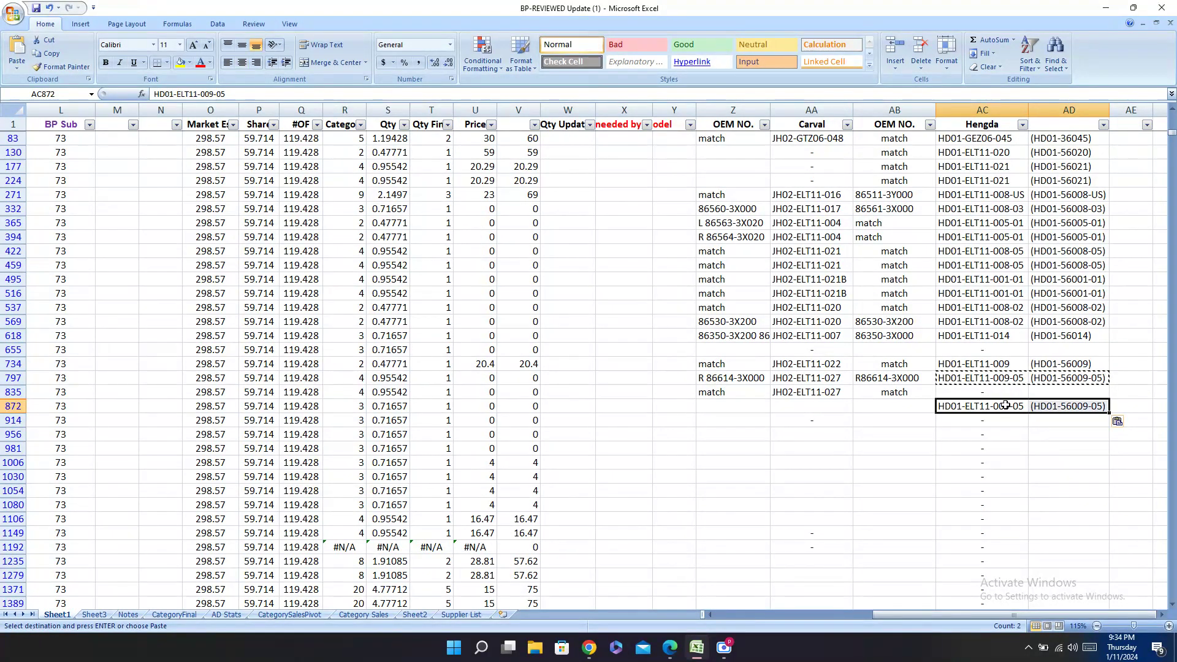
key(ctrl+z)
click(1008, 397)
key(ctrl+v)
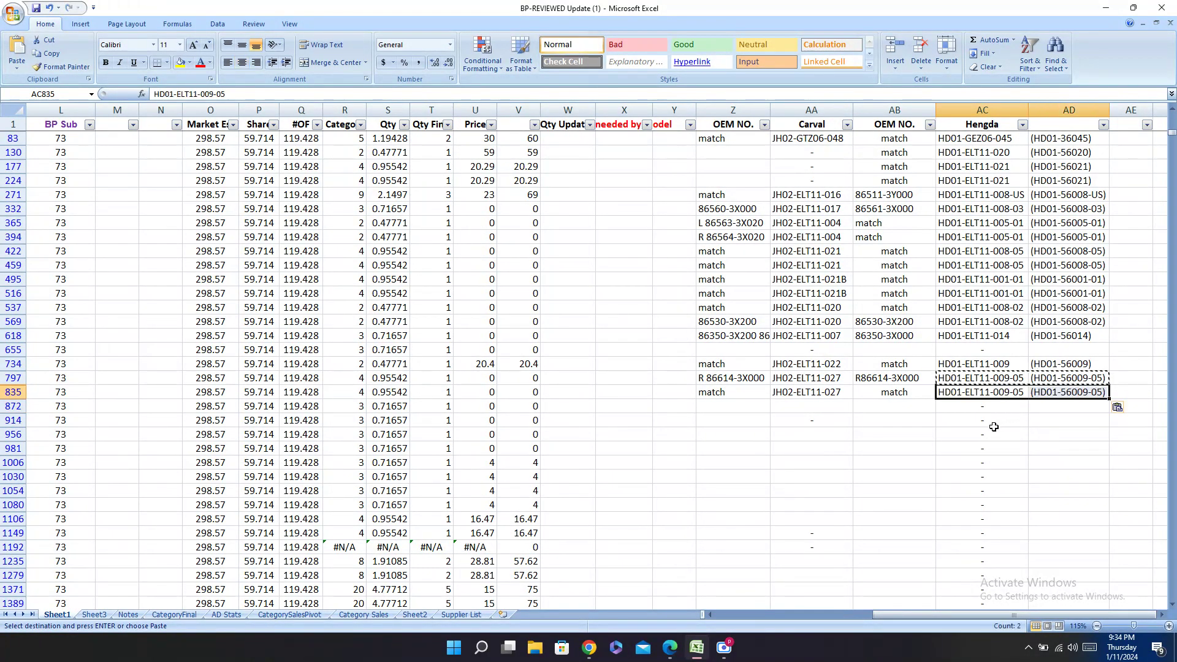
key(Escape)
click(946, 406)
key(Left)
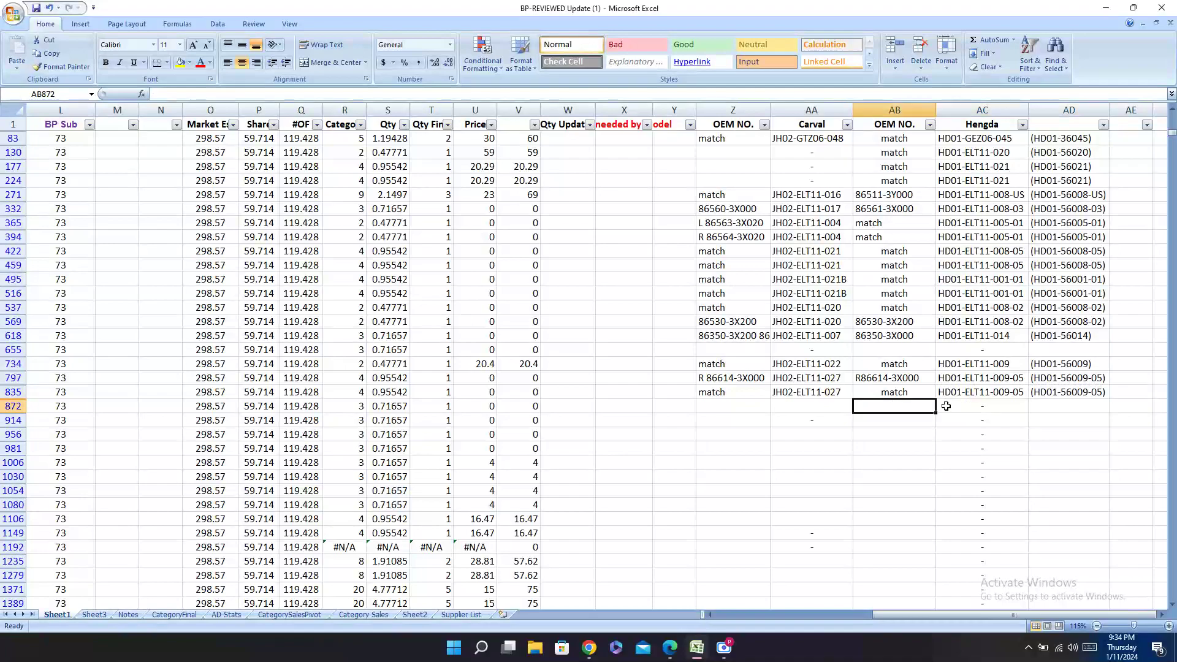
key(Left)
key(Left)
key(Left)
key(Left)
key(Left)
key(Left)
key(Left)
key(Left)
key(Left)
key(Left)
key(Left)
key(Left)
key(Left)
key(Left)
key(Left)
key(Left)
key(Left)
key(Left)
key(Left)
key(Left)
key(Left)
key(Left)
key(Left)
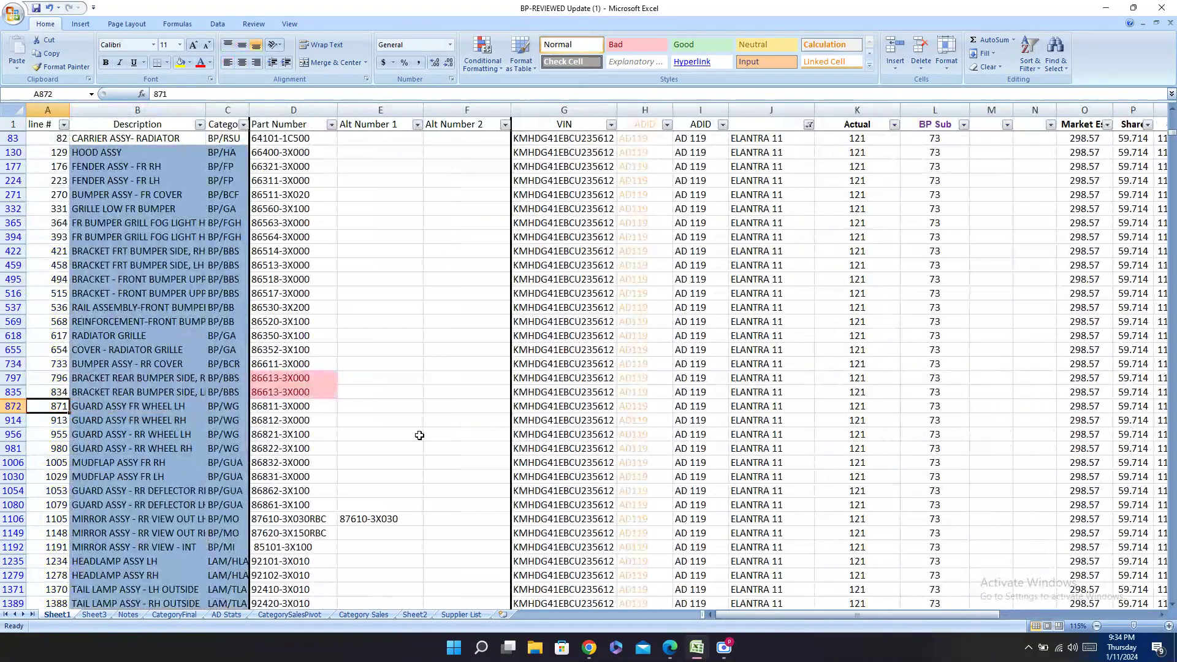
Step: Look up part 86811-3X000 in the catalogs and paste Carval code JH02-ELT11-032 into AA872
key(Right)
key(Right)
key(Right)
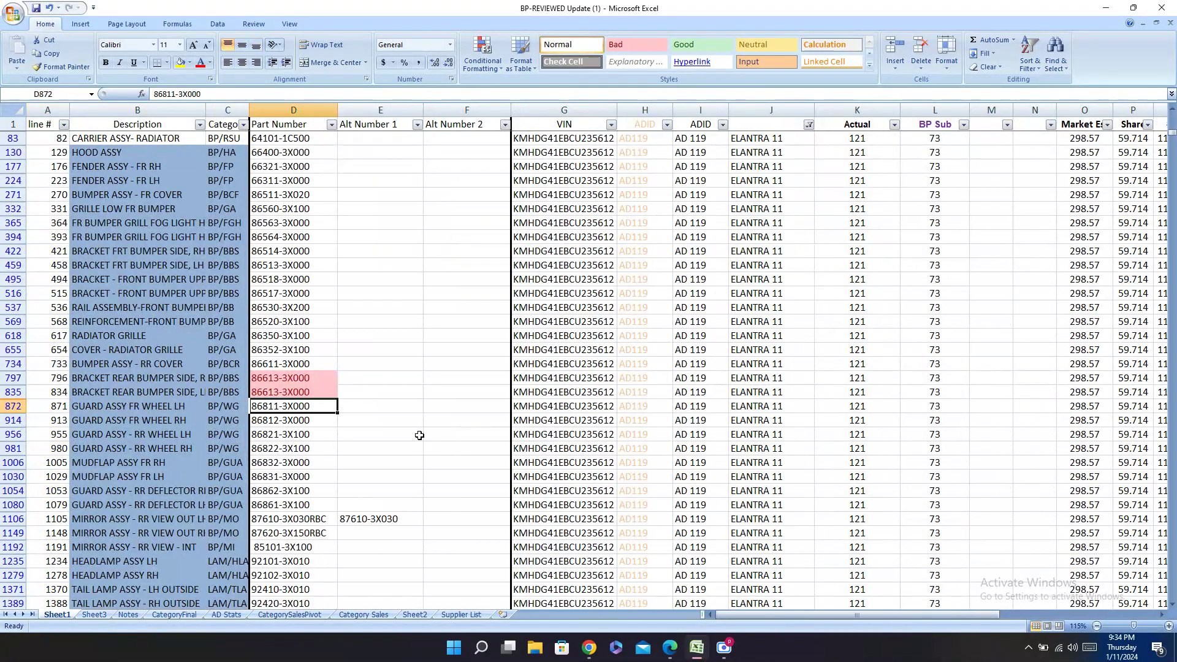
key(ctrl+c)
click(669, 646)
key(ctrl+f)
key(ctrl+v)
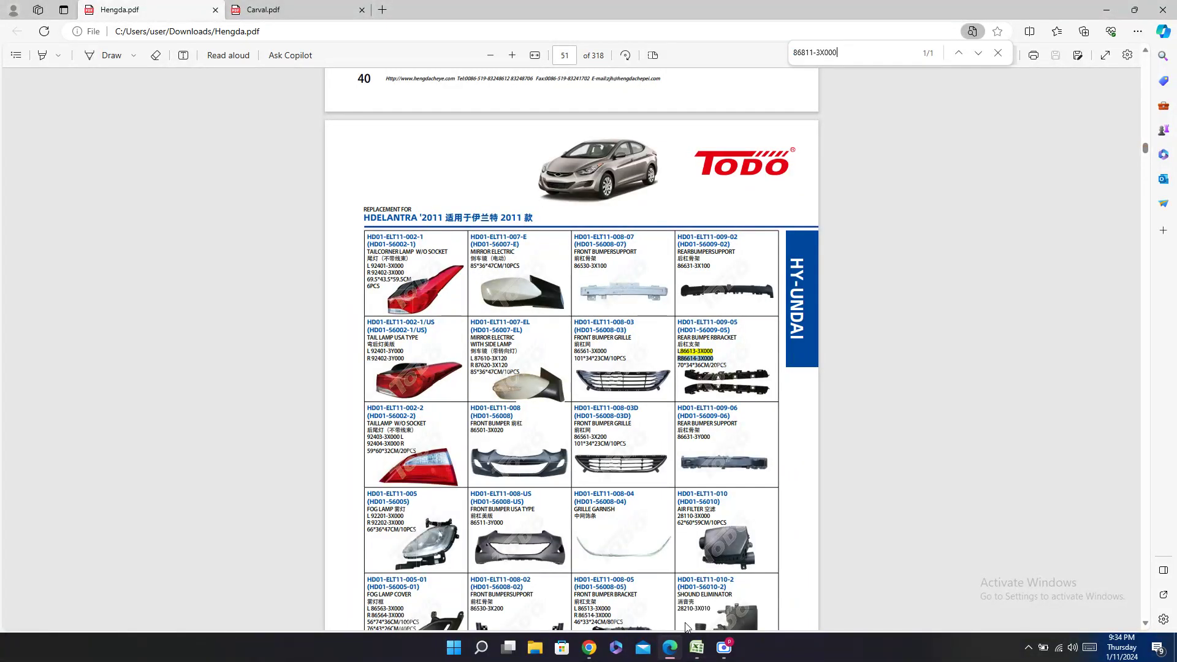
click(264, 9)
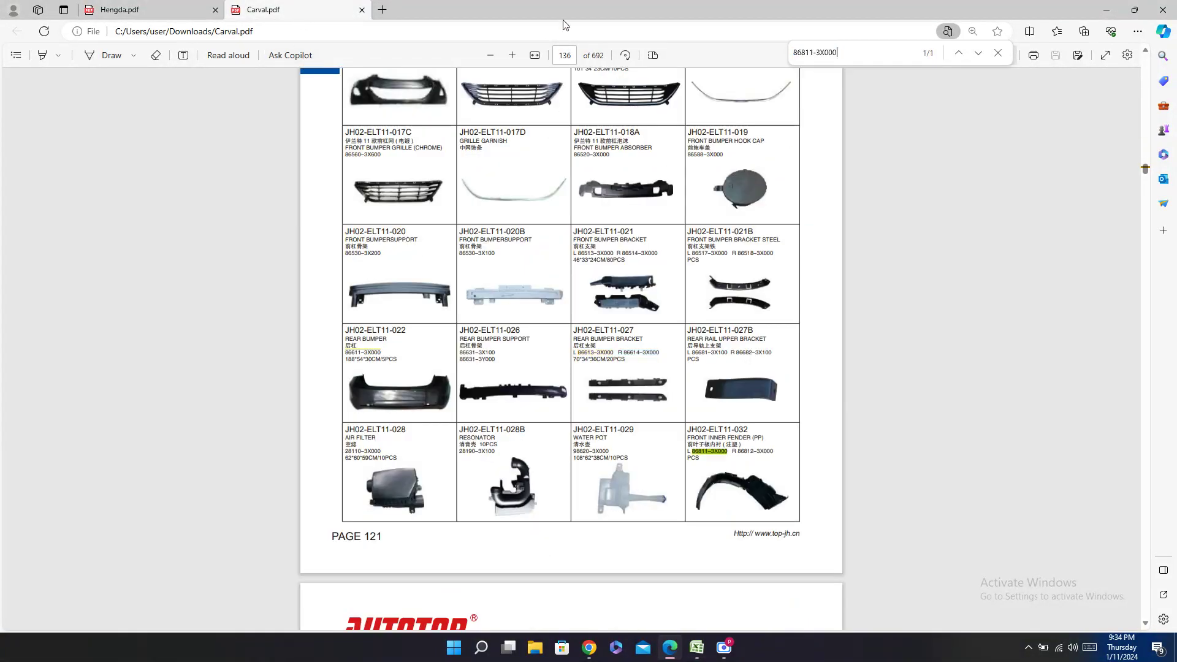
triple_click(727, 430)
click(696, 648)
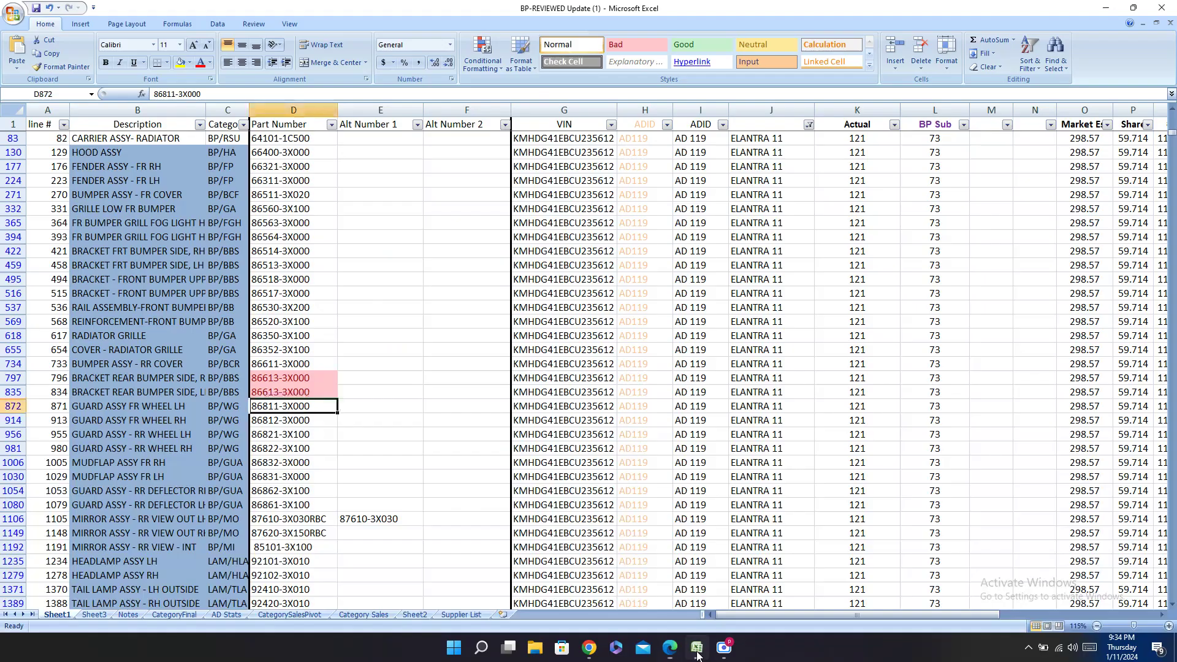
key(Right)
key(Right)
key(Right)
key(Right)
key(Right)
key(Right)
key(Right)
key(Right)
key(Right)
key(Right)
key(Right)
key(Right)
key(Right)
key(Right)
key(Right)
key(Right)
key(Right)
key(Right)
key(Right)
key(Right)
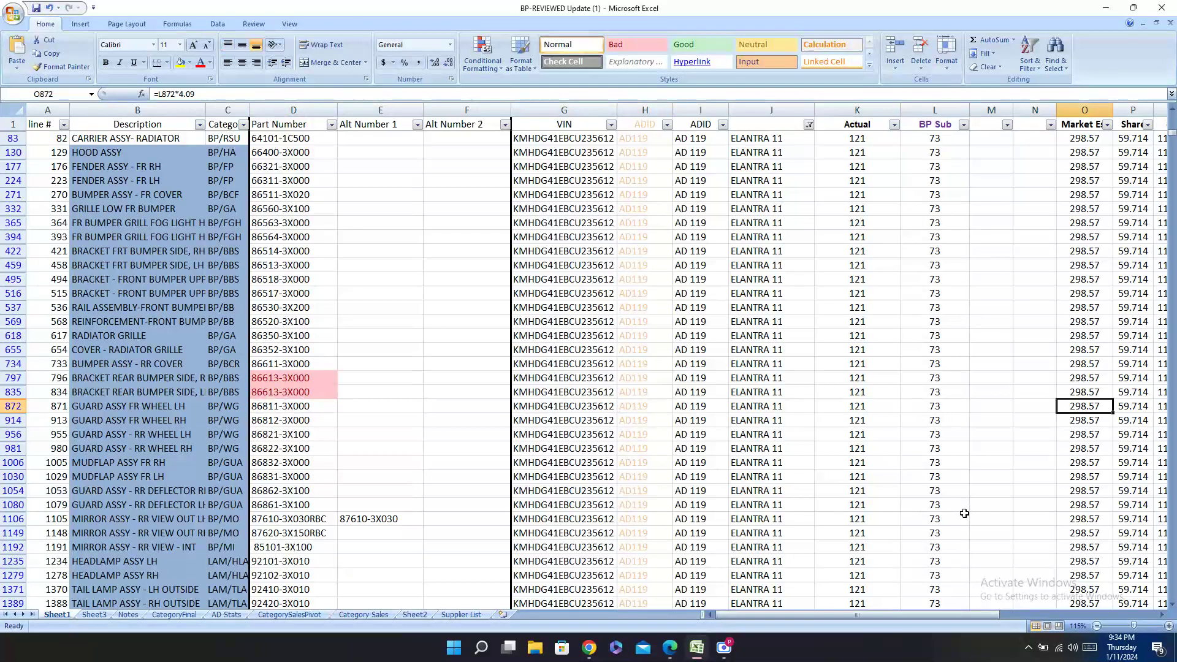
key(Left)
key(Left)
key(Left)
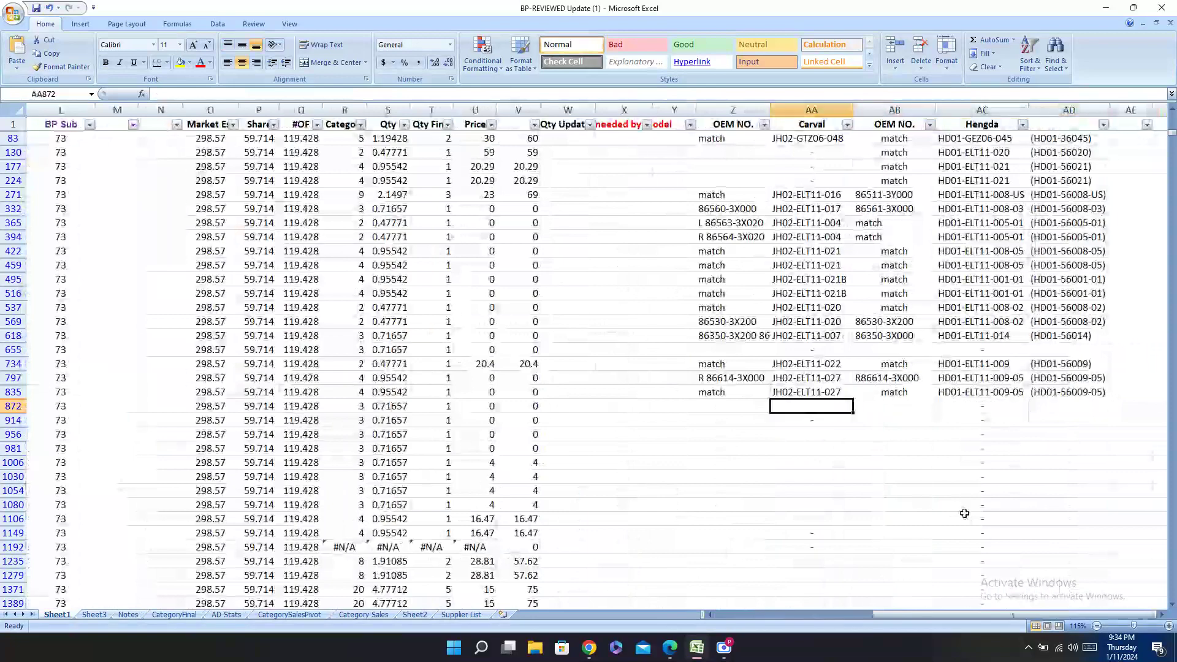
key(ctrl+v)
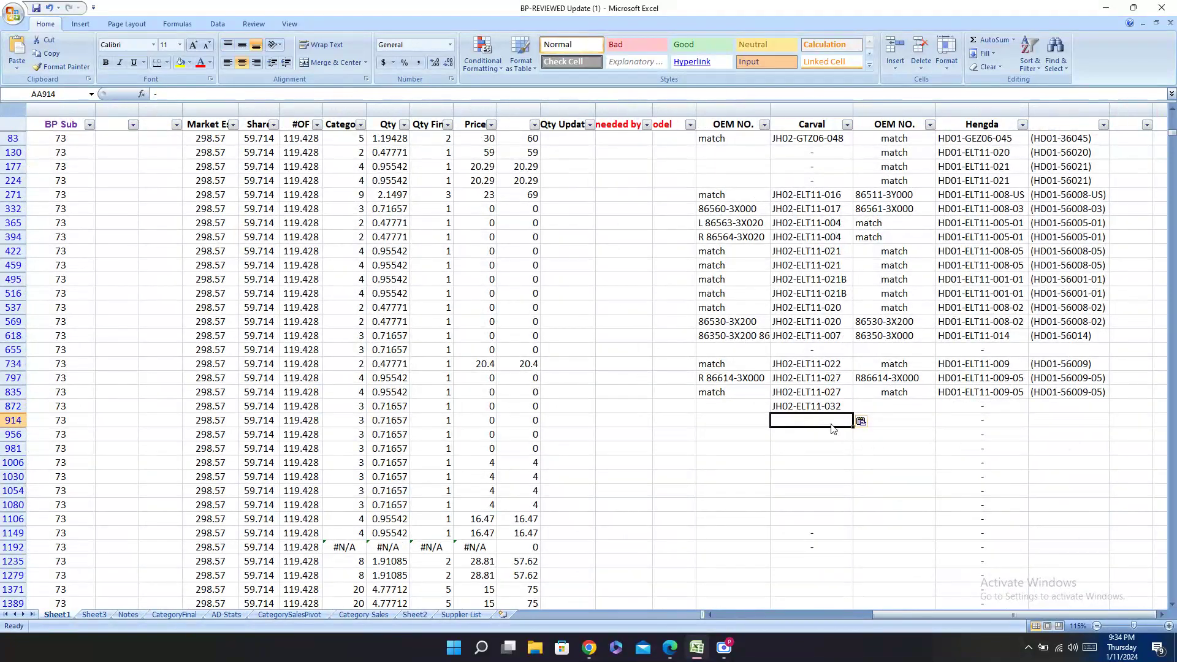
Step: Enter match in cells Z872 and Z914
click(731, 406)
text(ma)
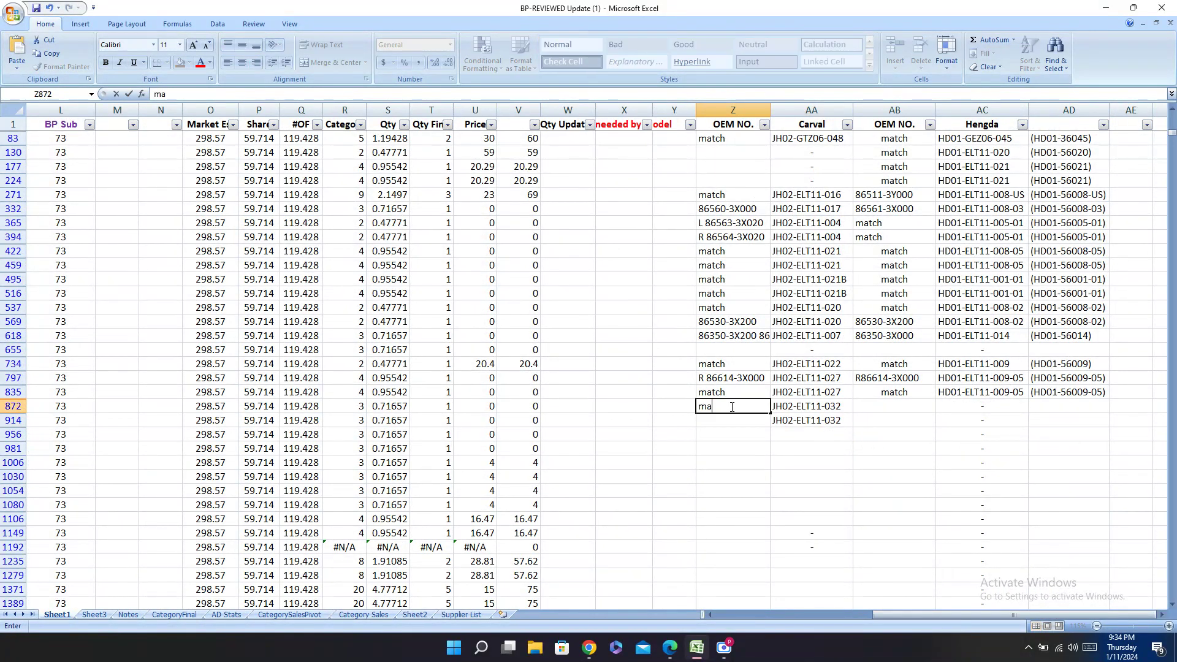
text(tch)
key(Return)
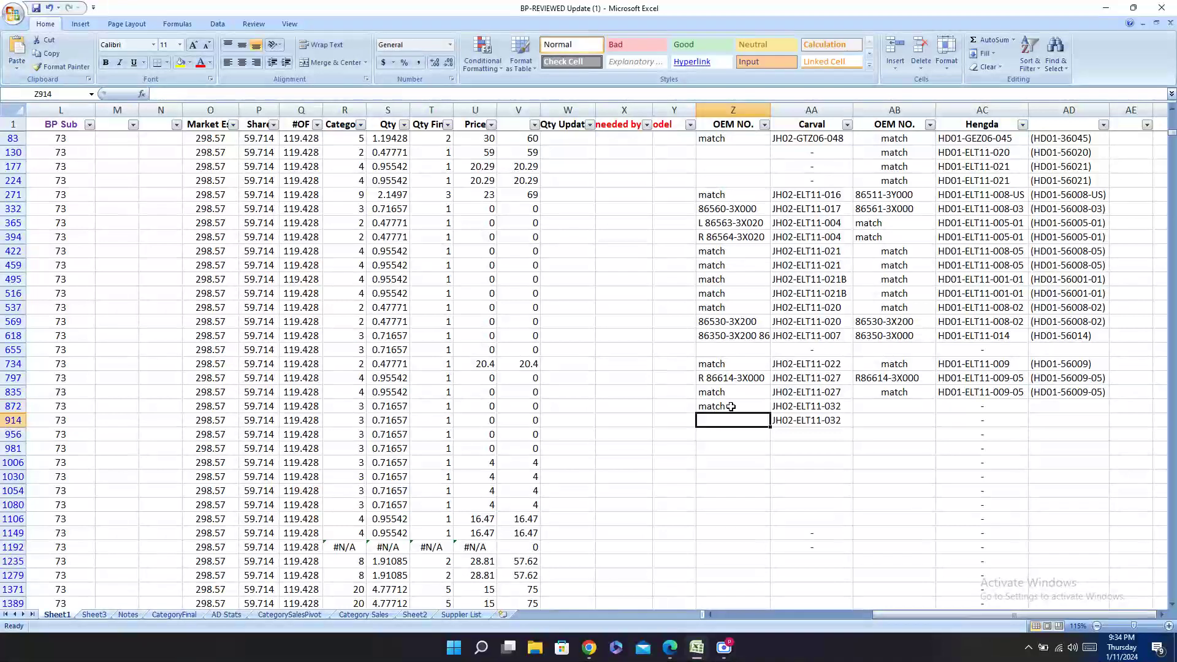
text(ma)
key(Right)
key(Right)
key(Right)
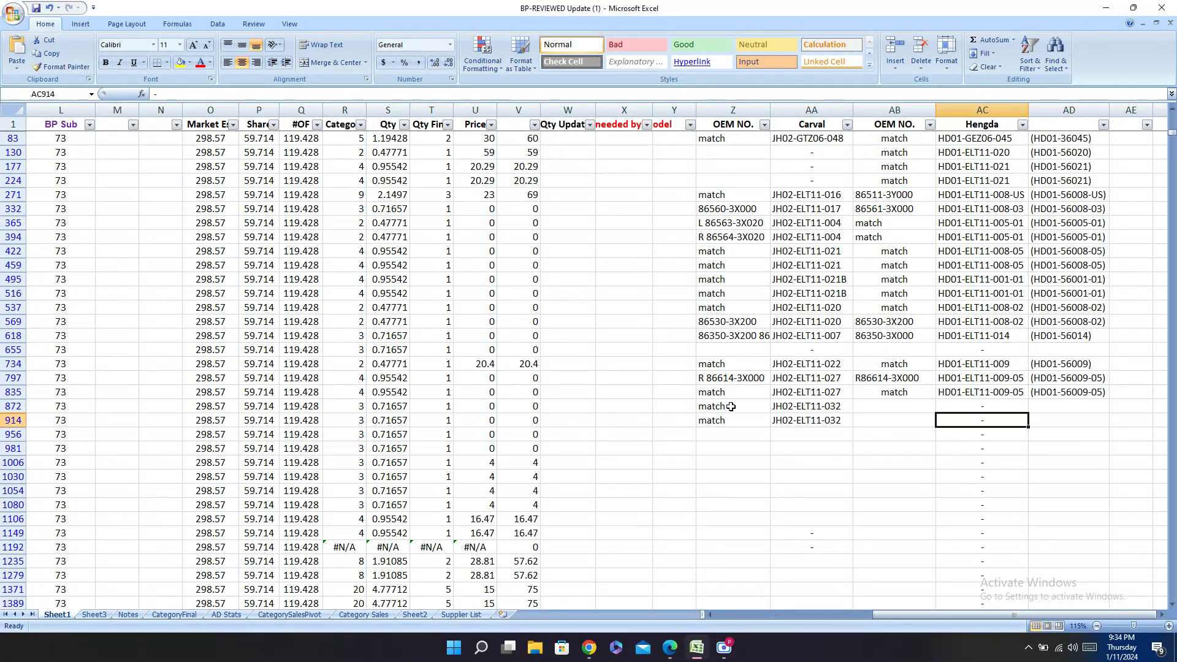
Step: Copy Hengda code HD01-ELT11-021-01 from Hengda.pdf into AC872
key(Up)
click(670, 647)
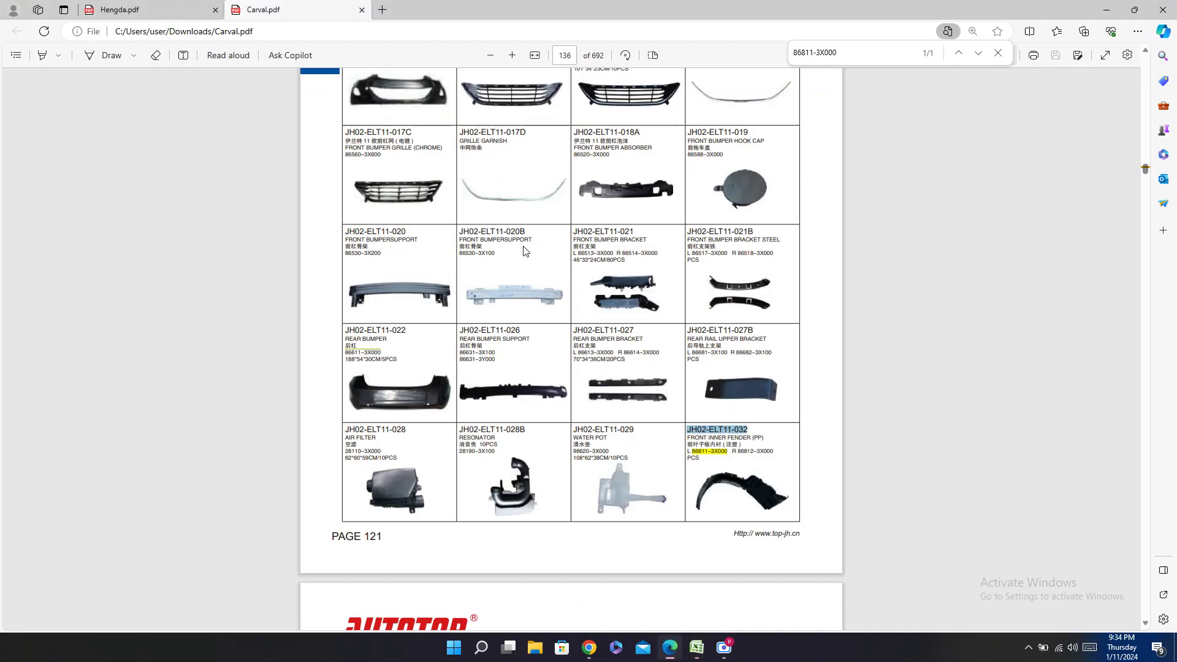
click(169, 8)
triple_click(500, 328)
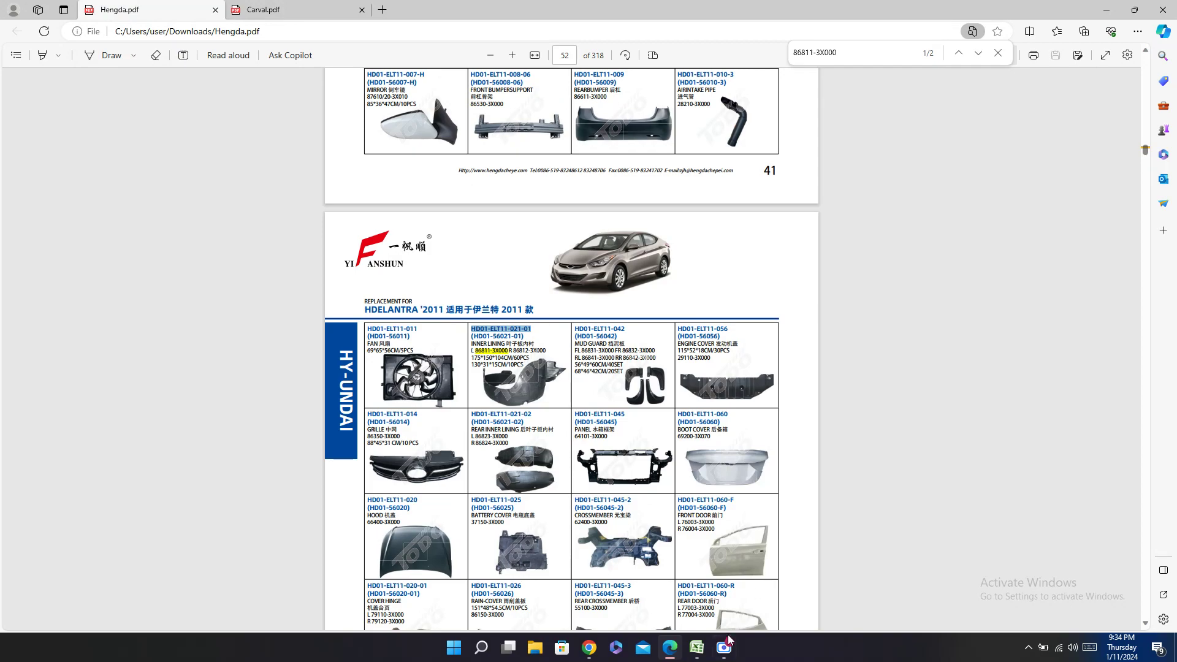
click(696, 648)
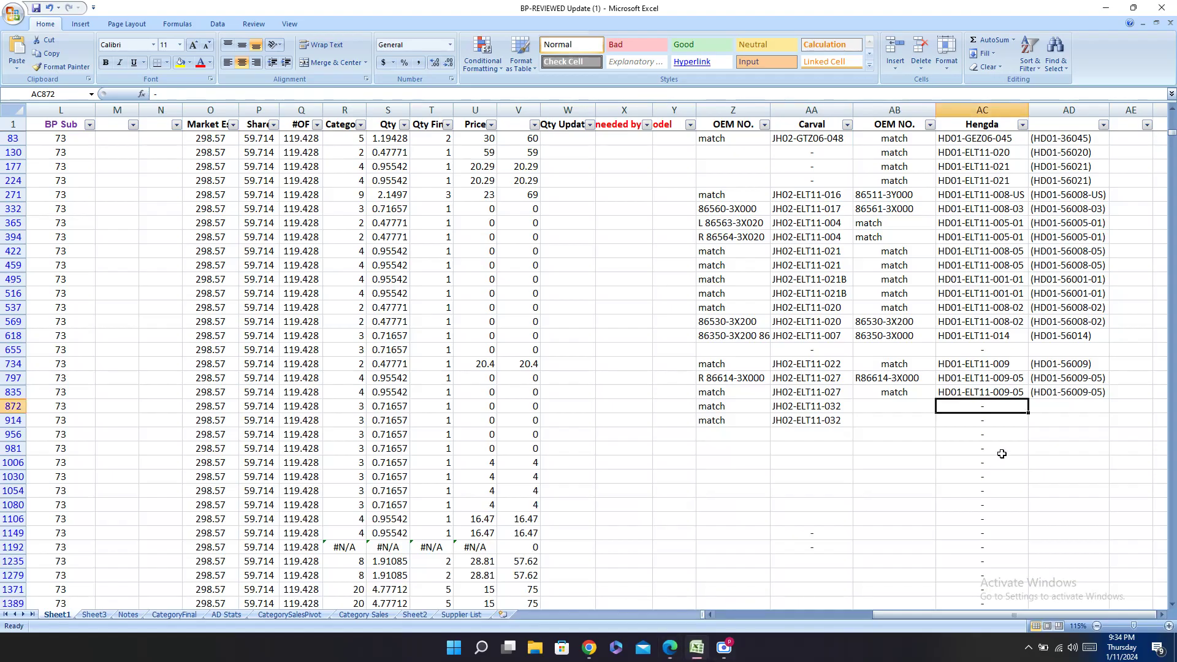
key(ctrl+v)
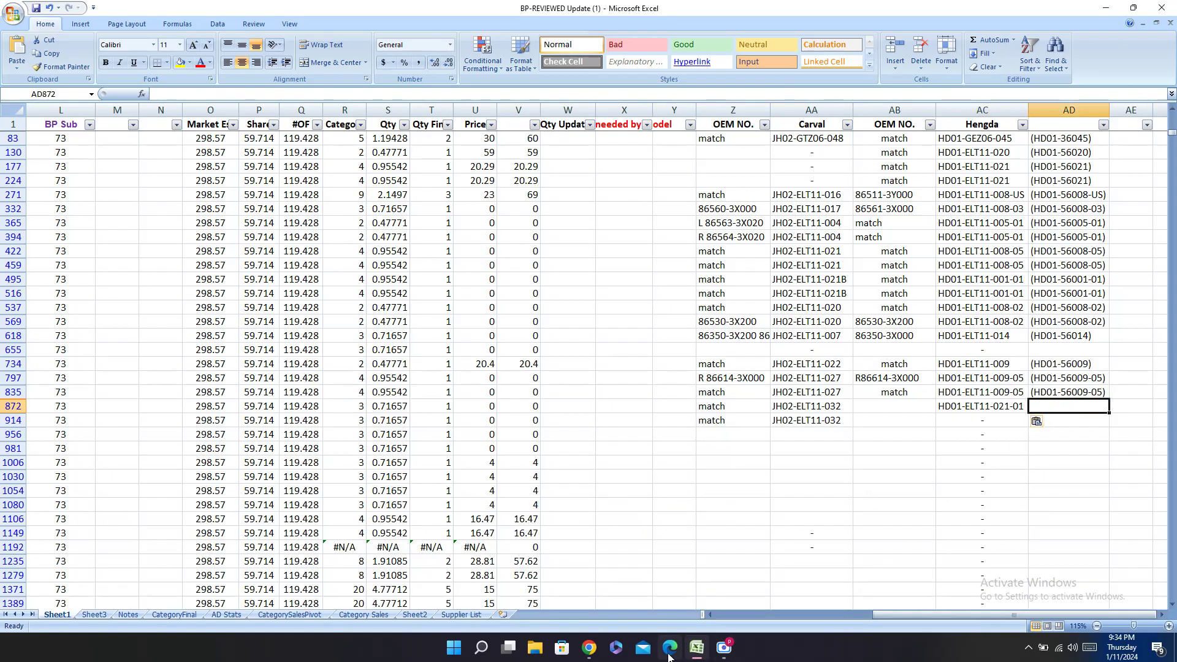